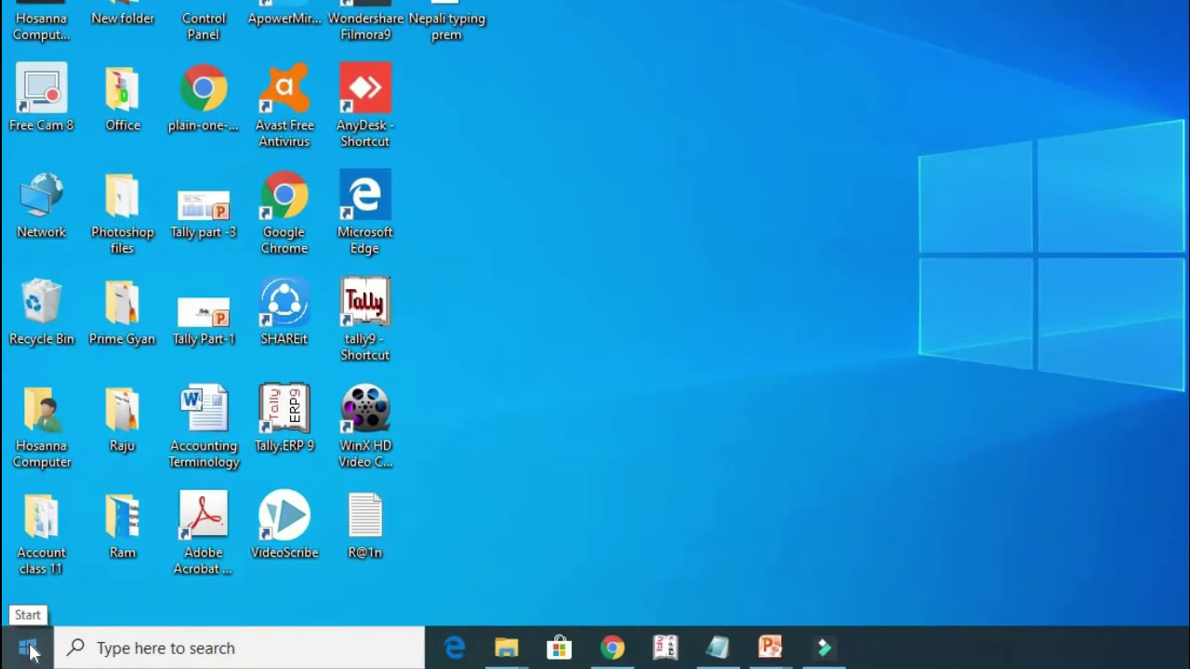
# Step: Browse the Start menu app list and expand the Microsoft Office group, then close it
pyautogui.click(28, 649)
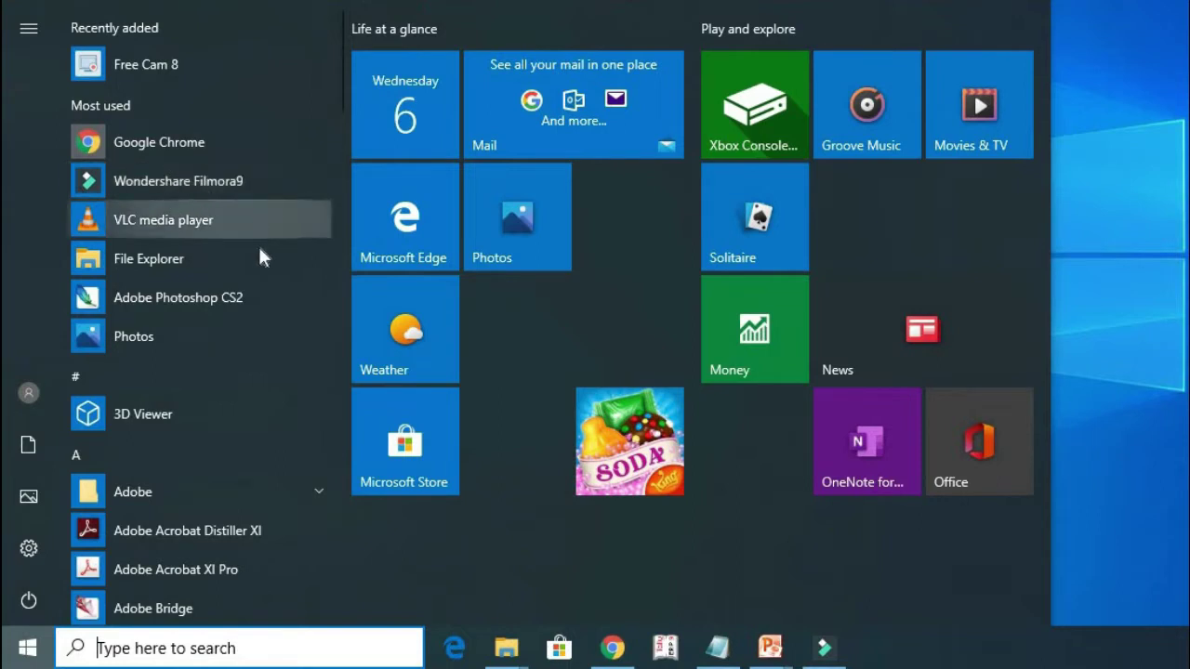
pyautogui.scroll(-5, 233, 219)
pyautogui.scroll(-1, 233, 227)
pyautogui.scroll(-2, 233, 227)
pyautogui.scroll(-2, 233, 226)
pyautogui.scroll(-1, 233, 227)
pyautogui.scroll(-1, 233, 221)
pyautogui.scroll(-3, 233, 221)
pyautogui.scroll(-1, 233, 223)
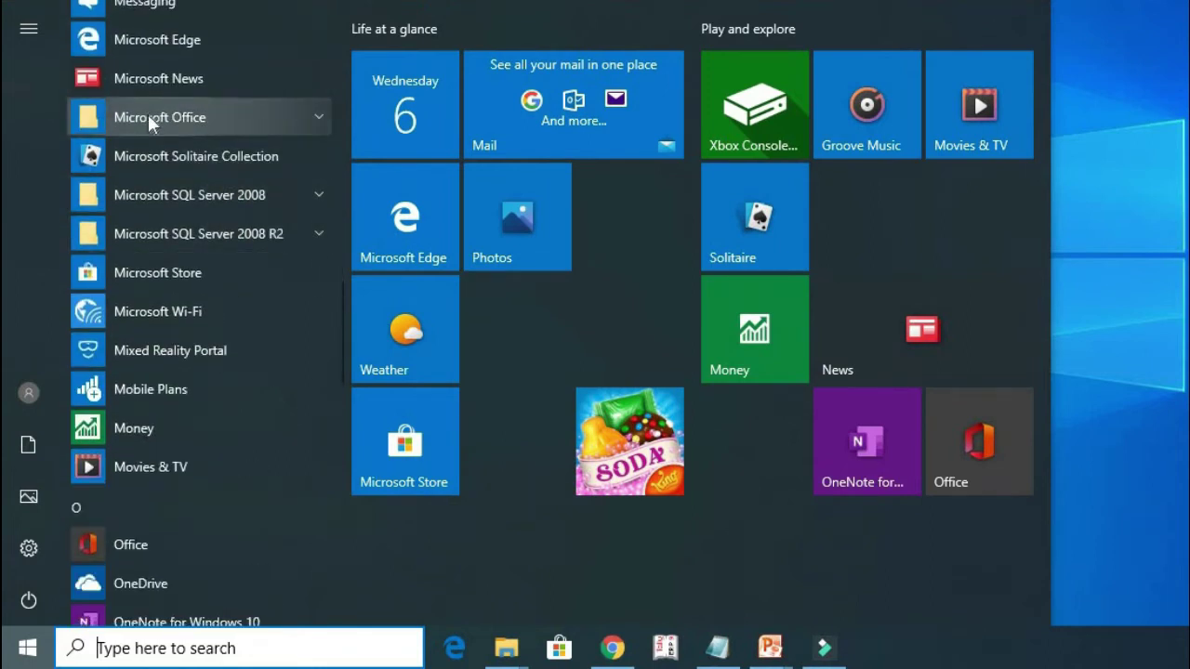
pyautogui.click(319, 114)
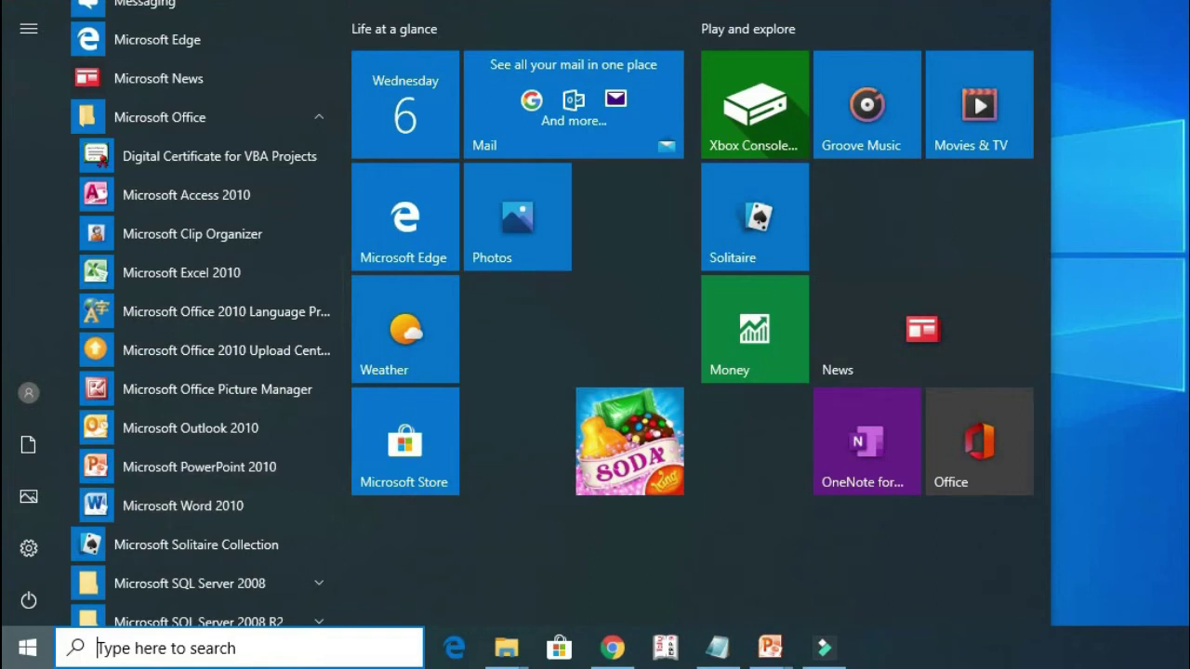
pyautogui.press('Escape')
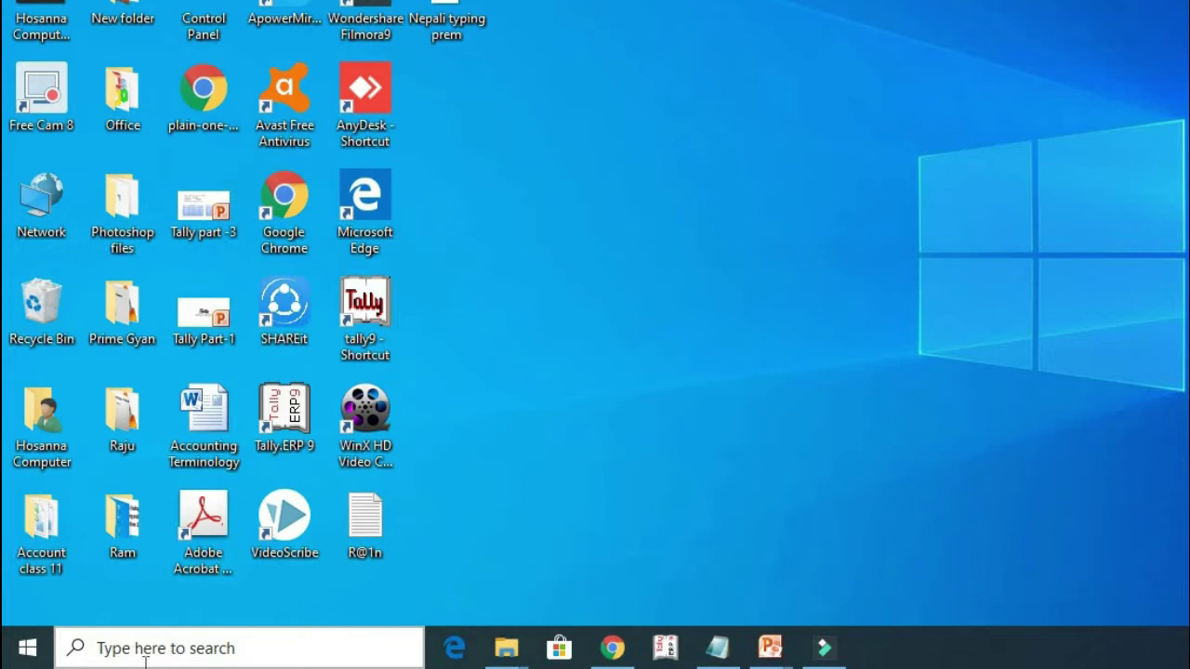
# Step: Search for 'micros', then launch Word 2010 by running winword from the Run box
pyautogui.click(185, 646)
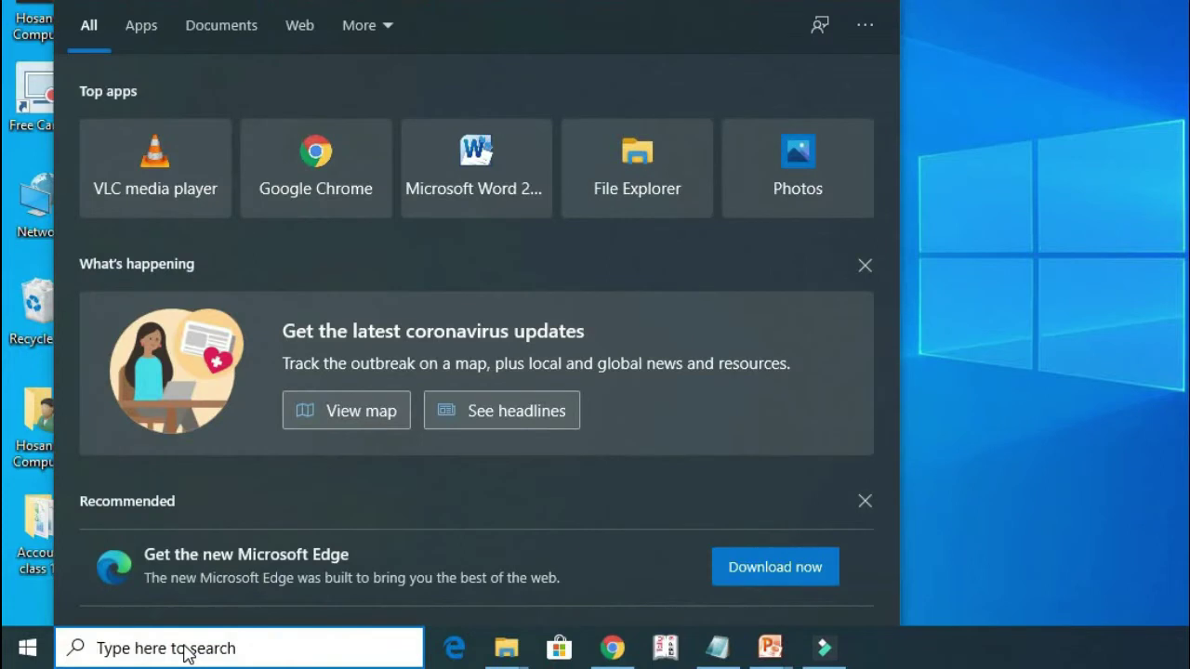
pyautogui.write('micros')
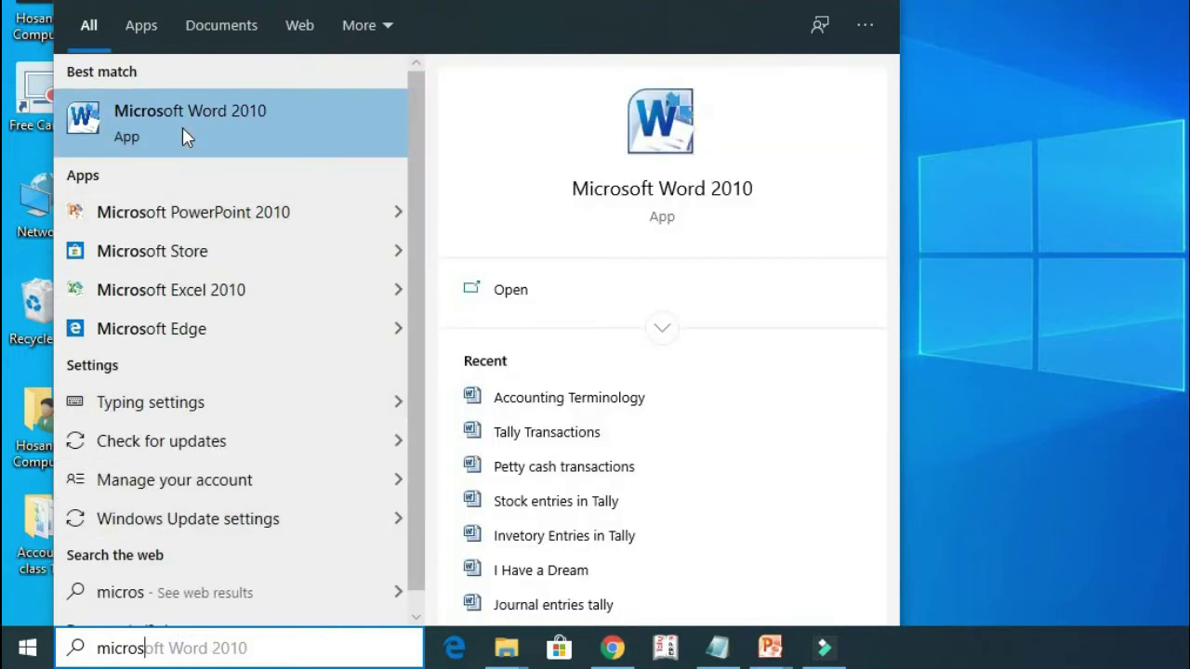
pyautogui.click(899, 82)
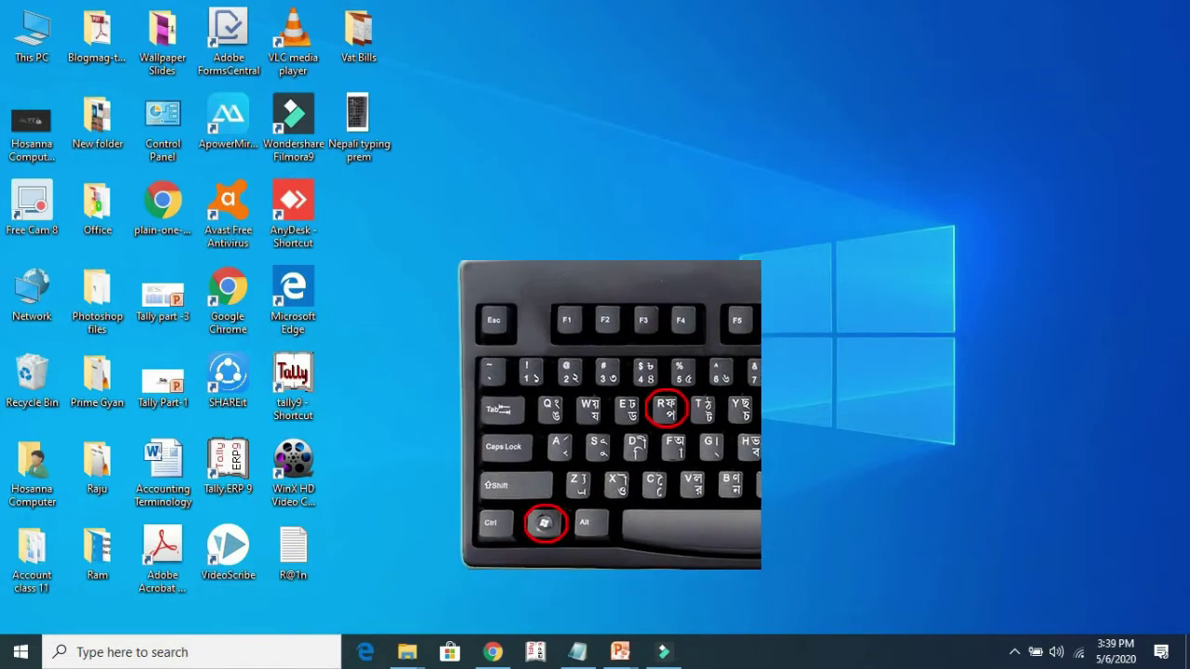
pyautogui.press('super+r')
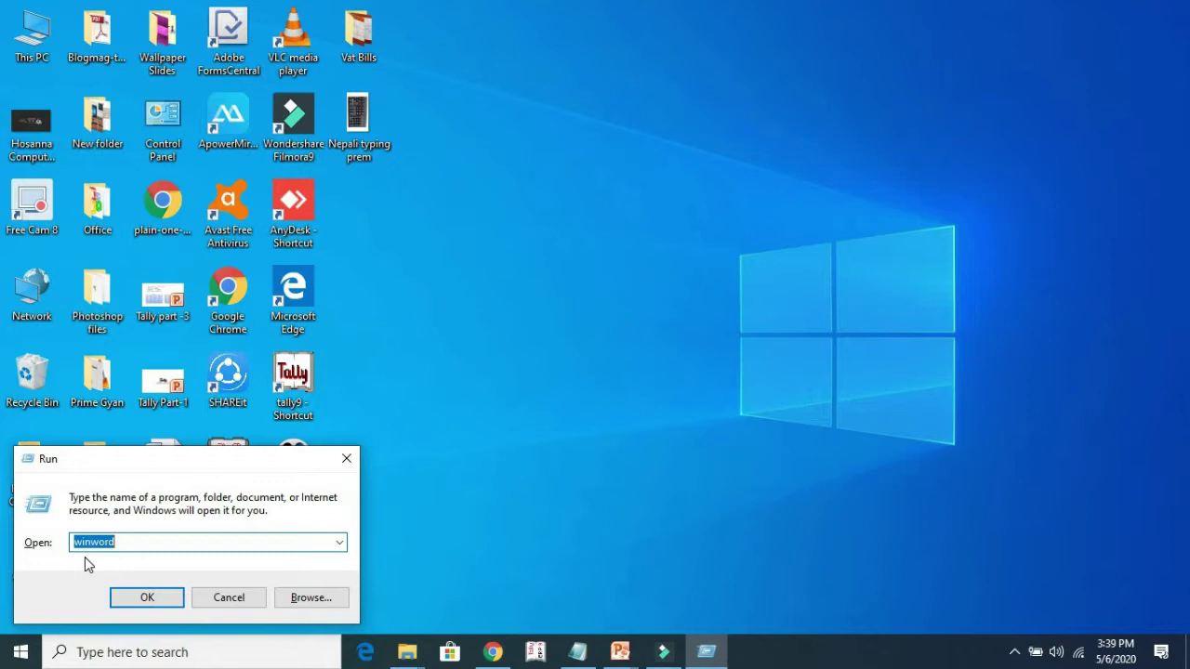
pyautogui.click(149, 598)
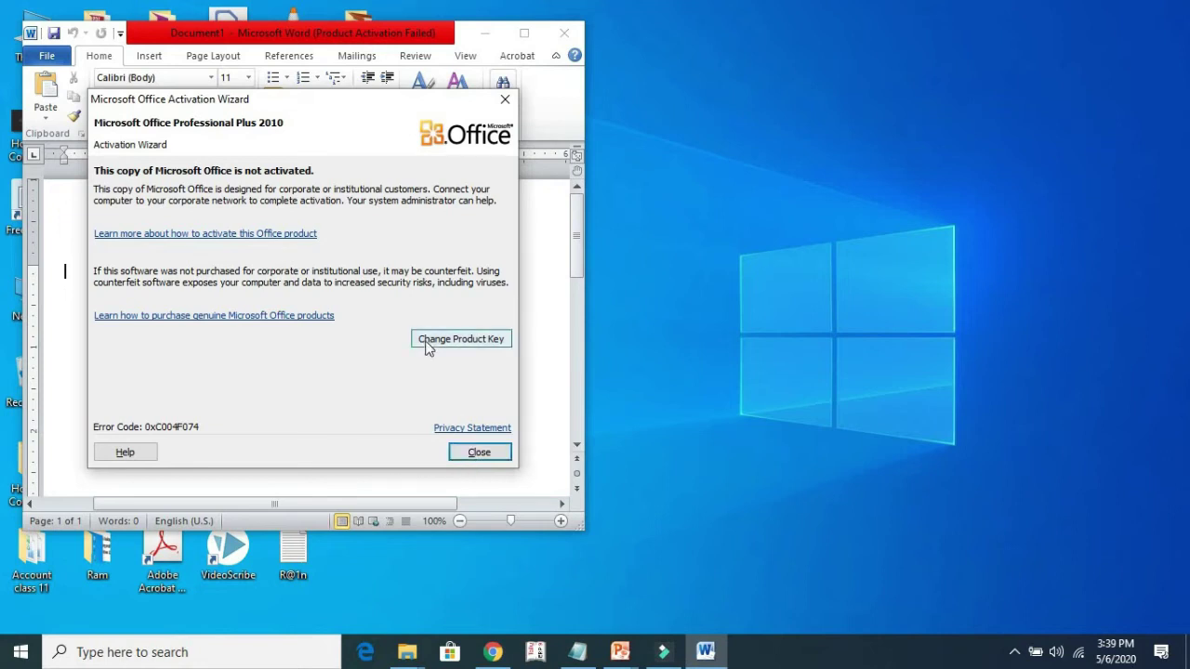
# Step: Dismiss the Office activation notice, maximize the Word window, then minimize it to the taskbar
pyautogui.click(480, 458)
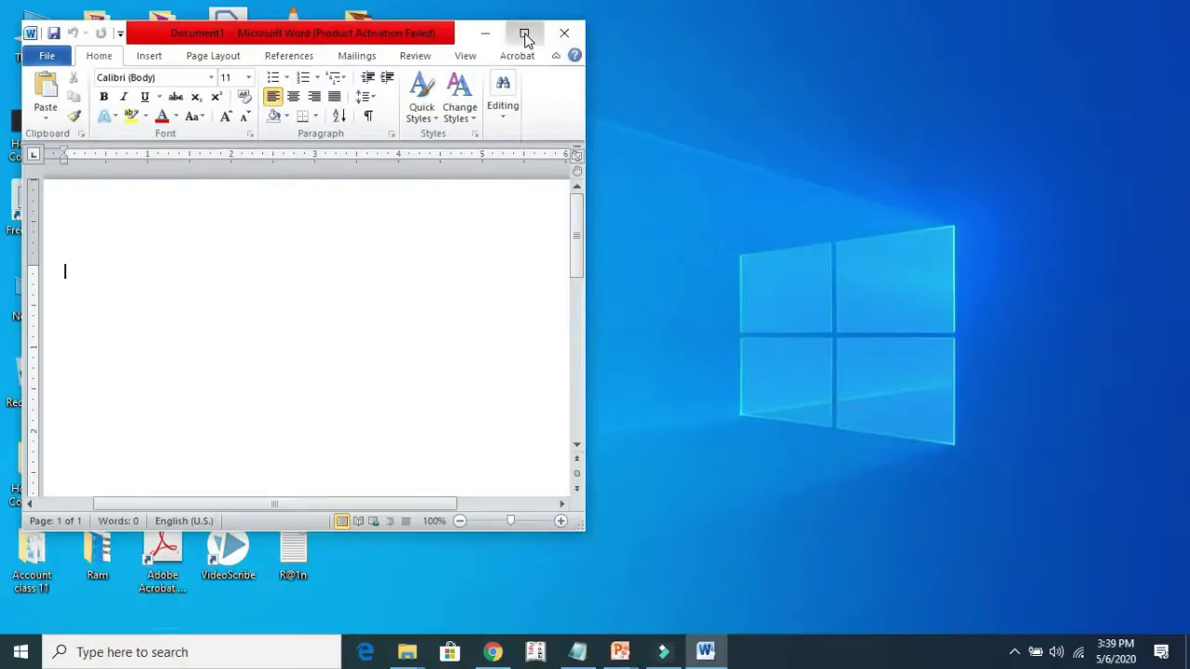
pyautogui.click(731, 31)
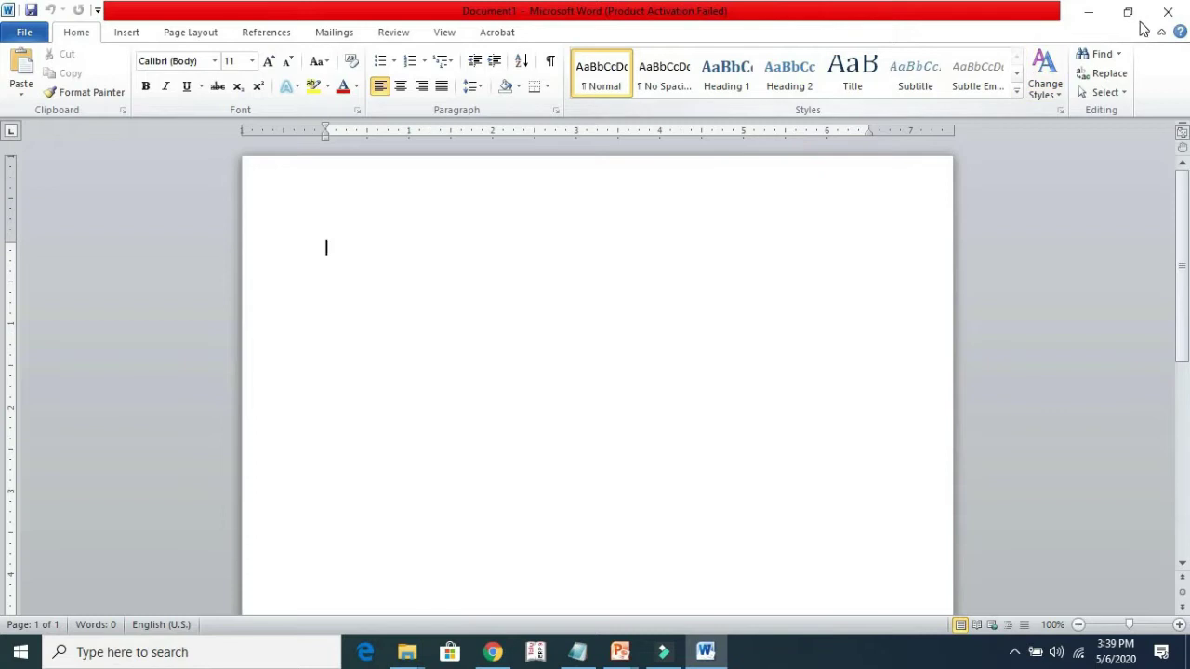
pyautogui.click(1089, 11)
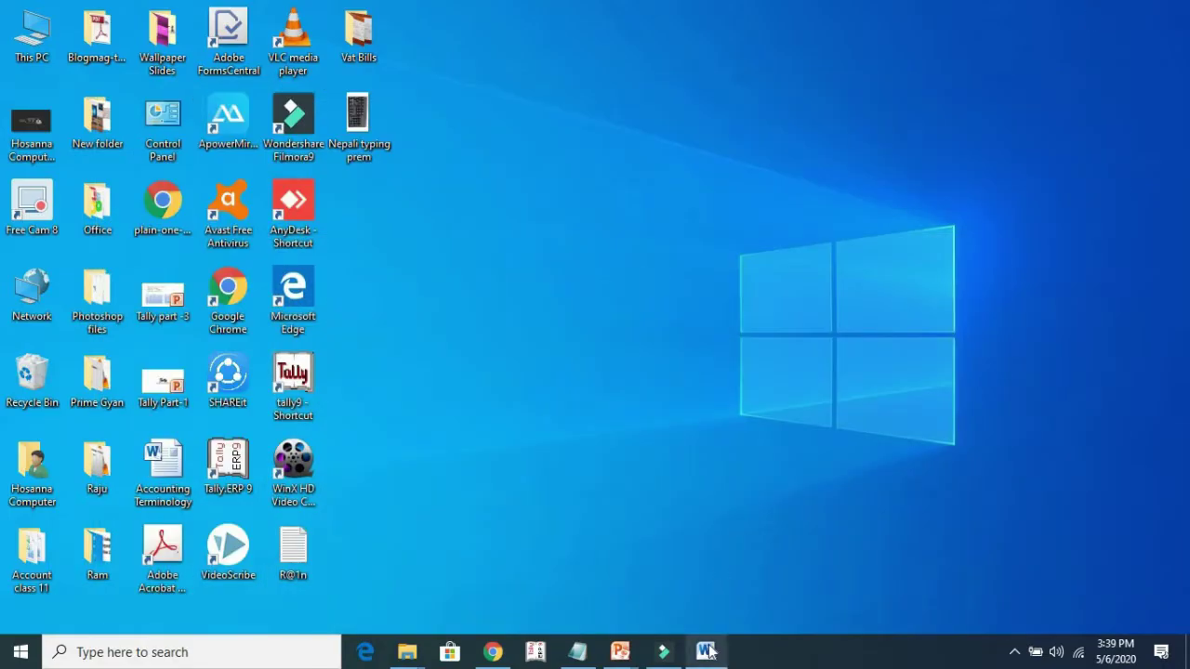
# Step: Restore the blank Document1 window from the Word taskbar button
pyautogui.moveTo(708, 656)
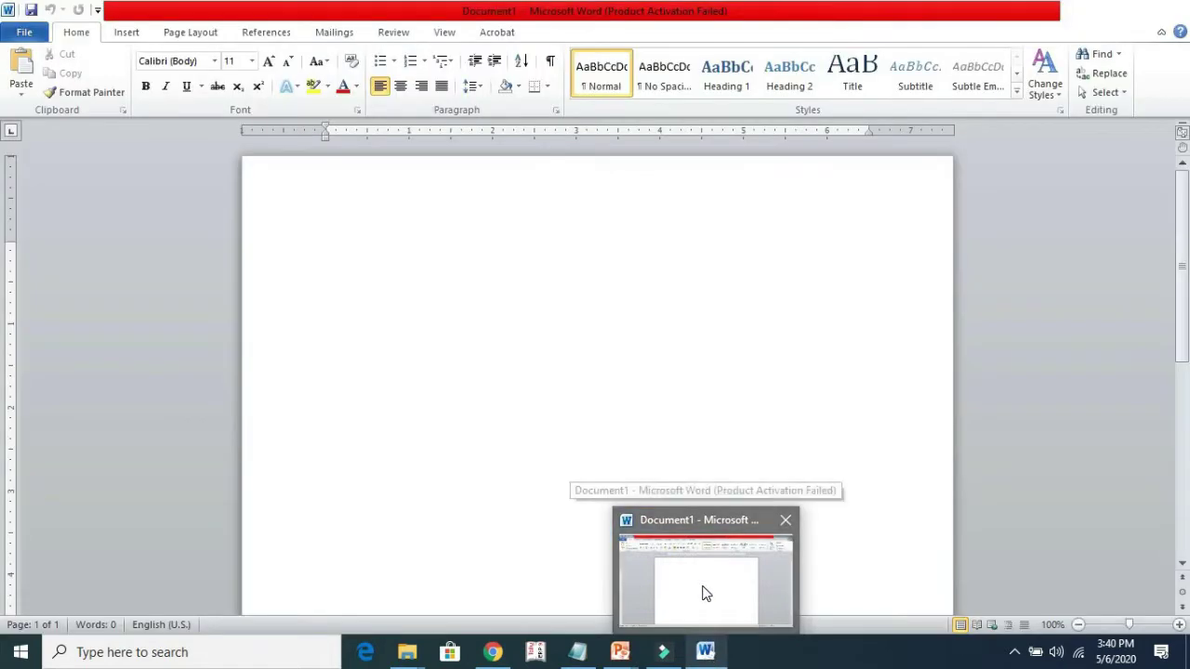
pyautogui.click(703, 591)
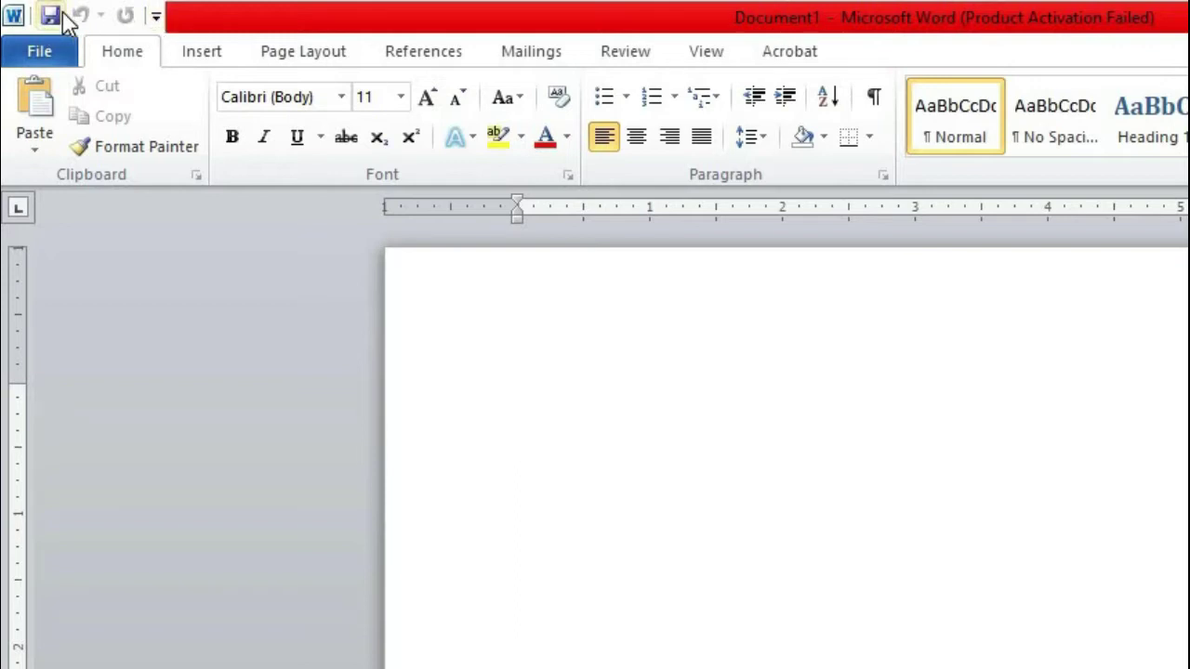
pyautogui.click(156, 19)
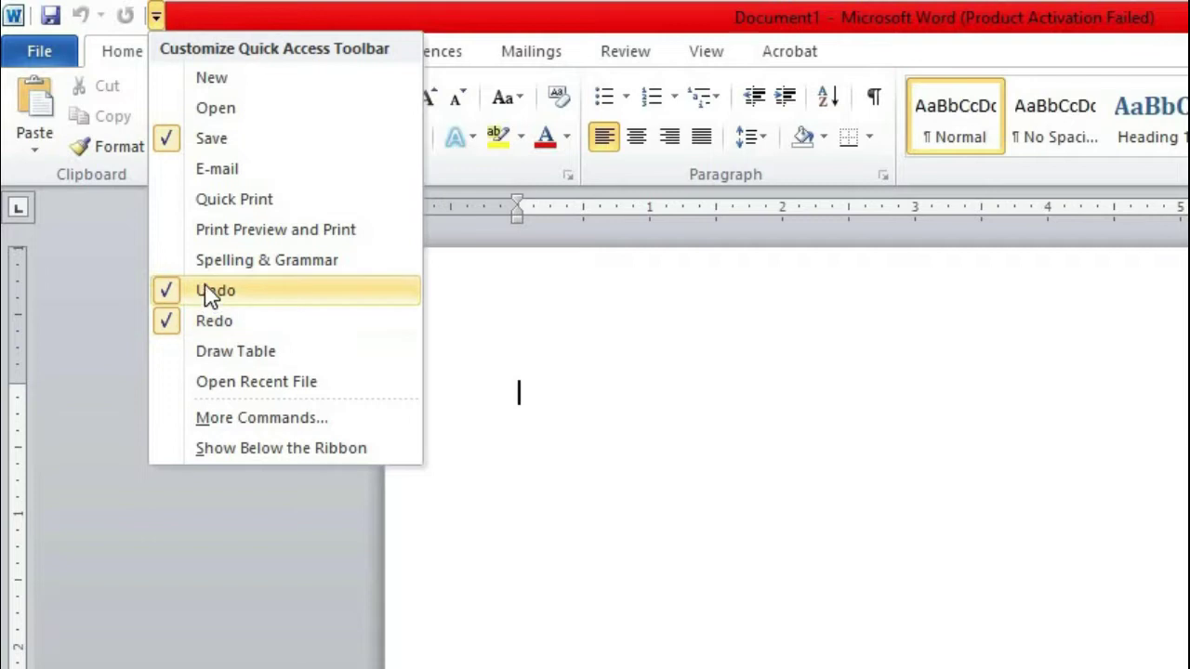
pyautogui.click(223, 172)
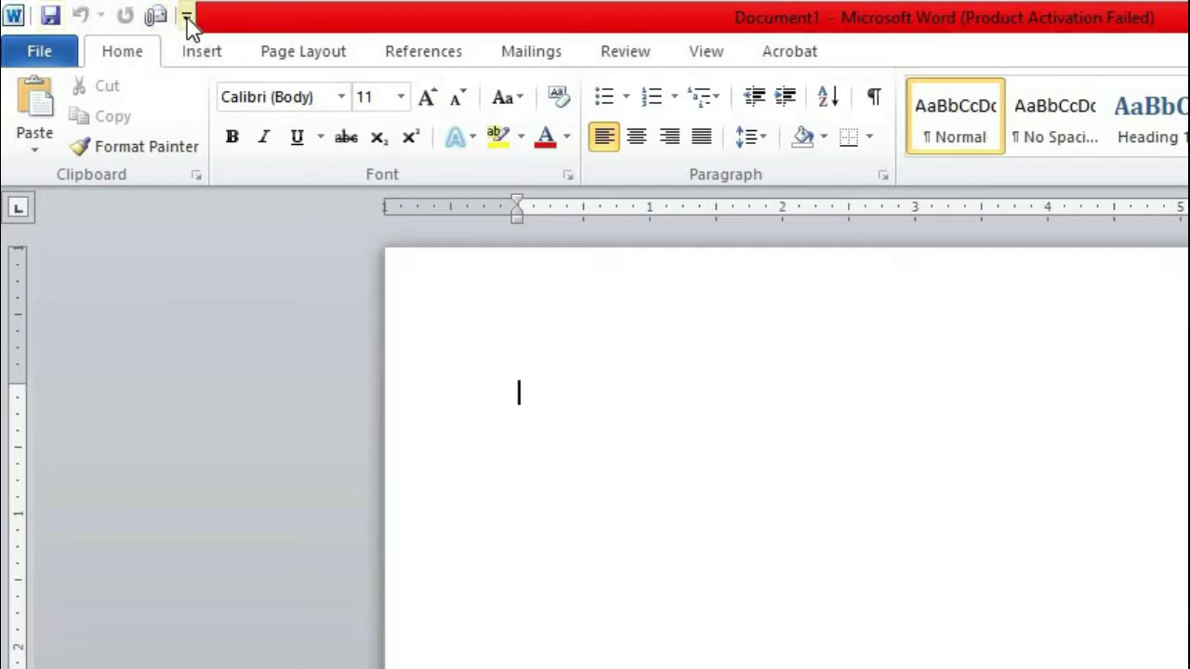
pyautogui.click(187, 18)
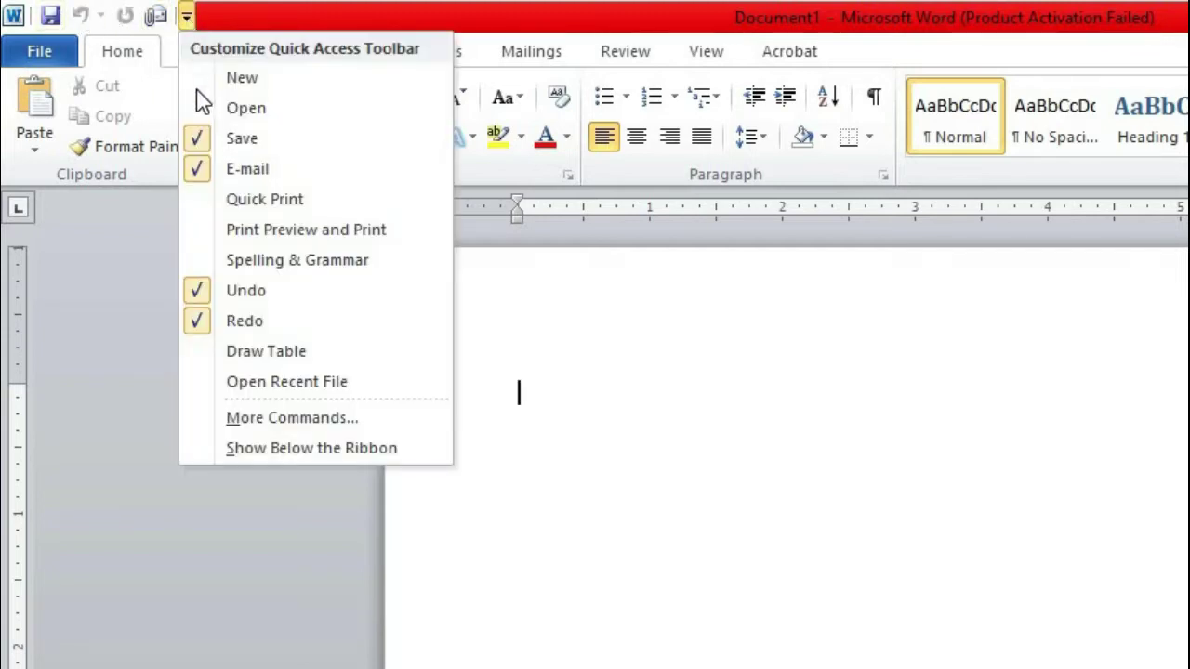
pyautogui.click(216, 171)
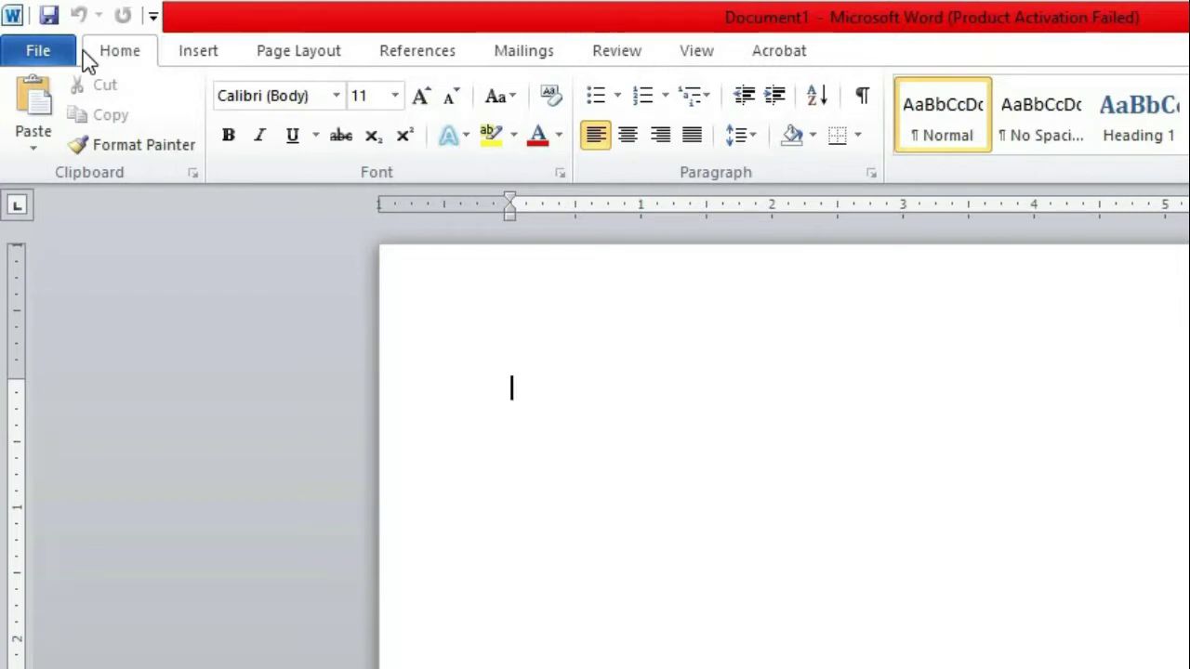
pyautogui.click(223, 54)
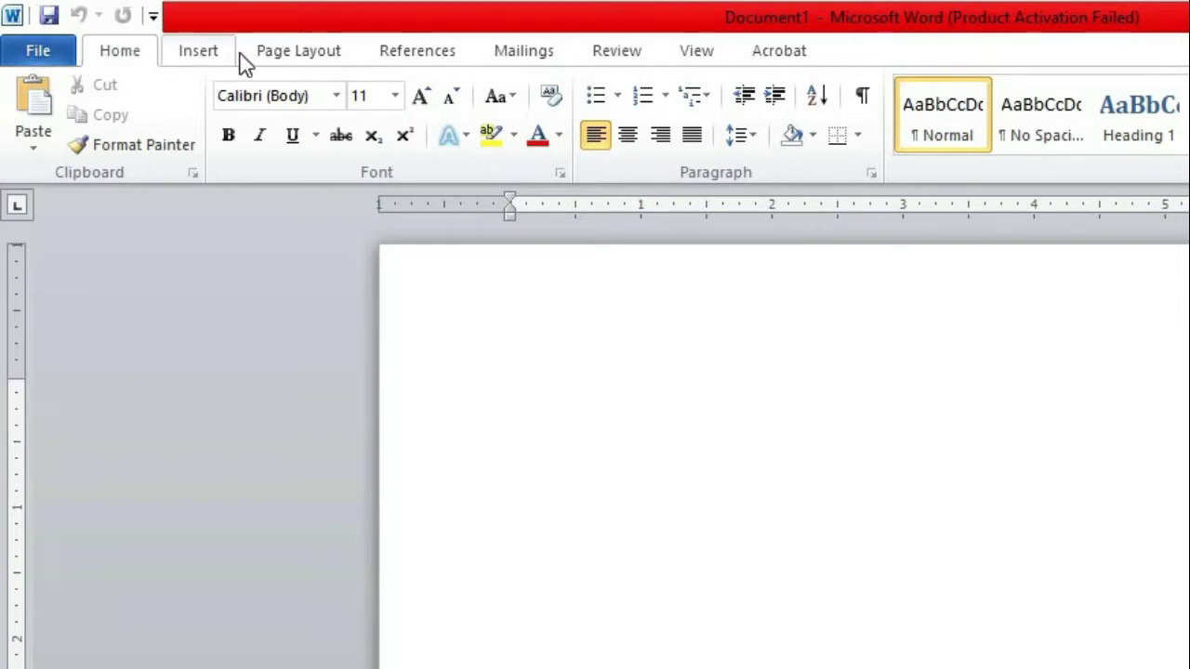
pyautogui.click(303, 57)
pyautogui.click(127, 51)
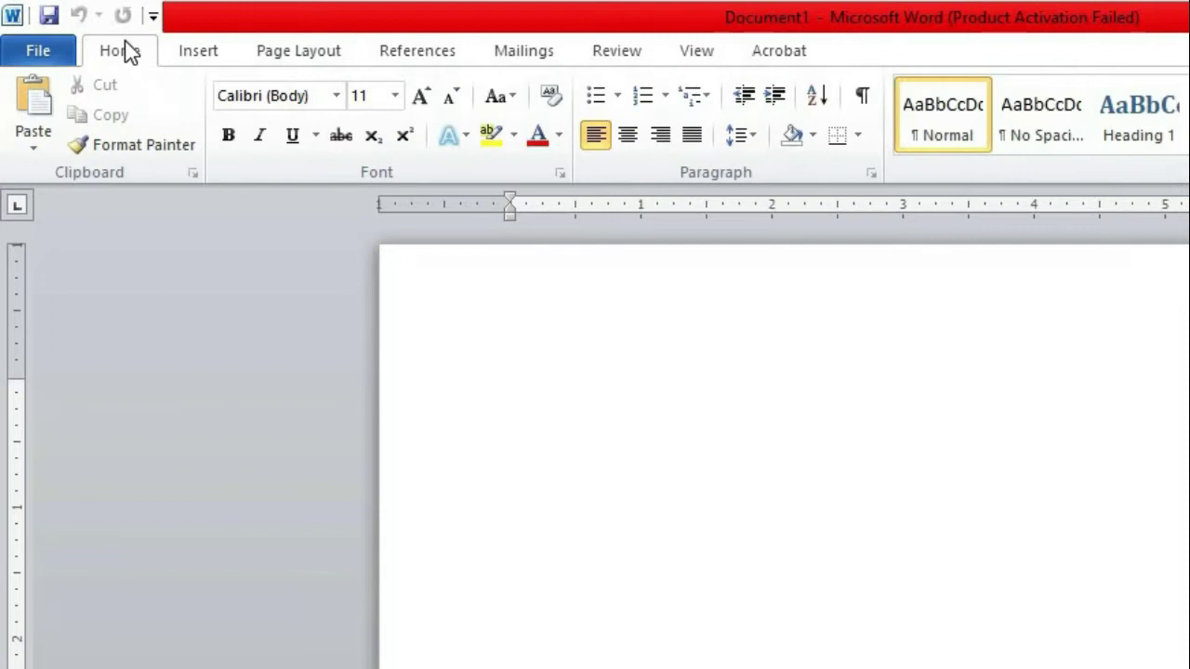
pyautogui.click(212, 60)
pyautogui.click(310, 54)
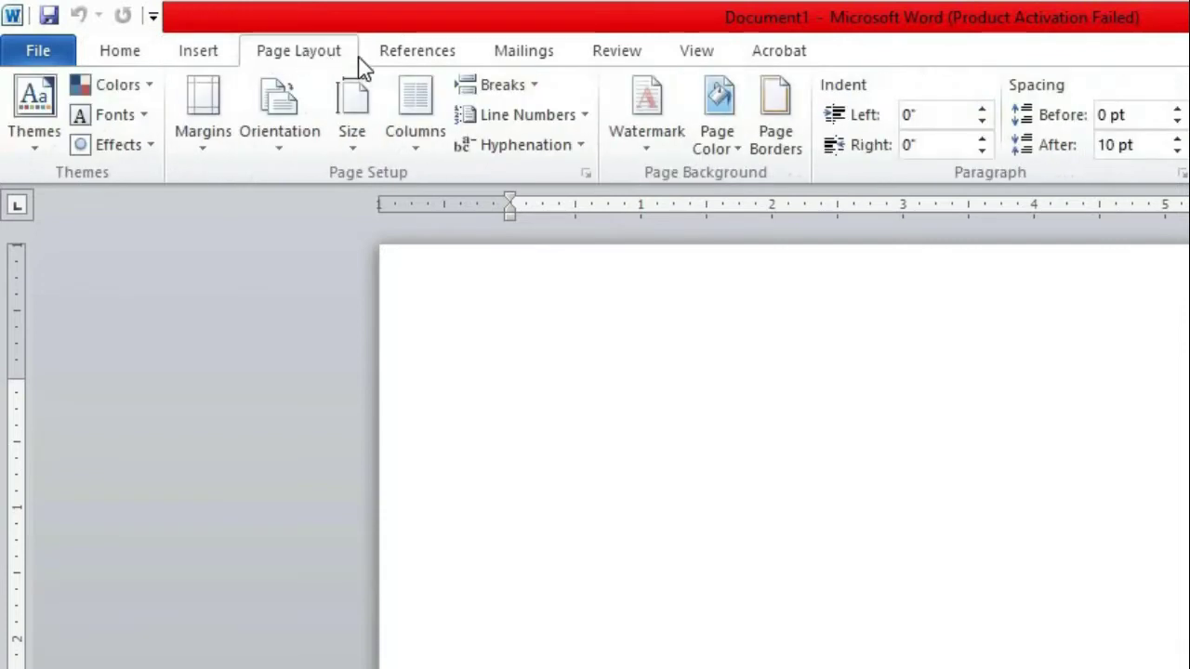
pyautogui.click(430, 53)
pyautogui.click(548, 56)
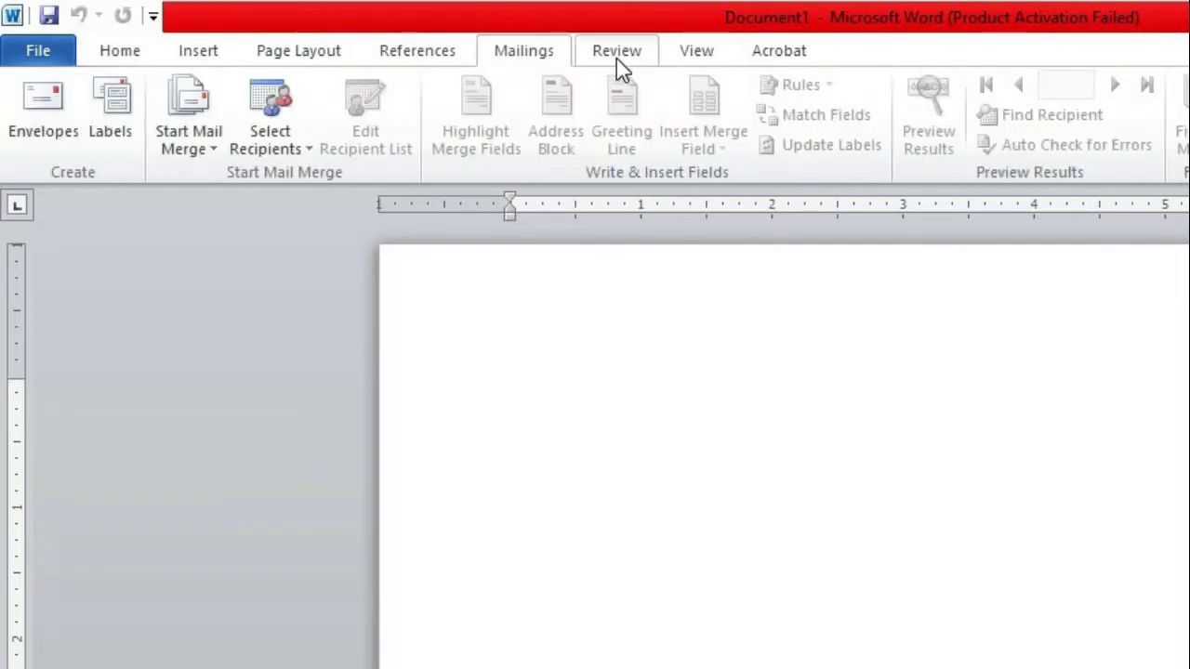
pyautogui.click(616, 56)
pyautogui.click(695, 56)
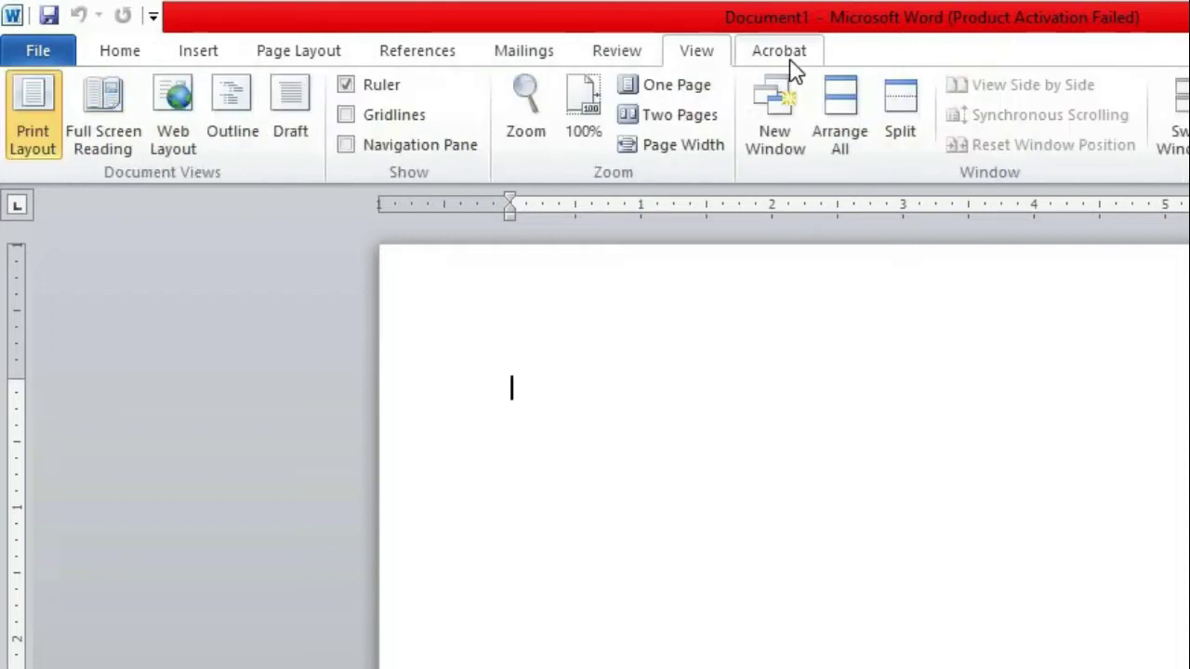
pyautogui.click(787, 57)
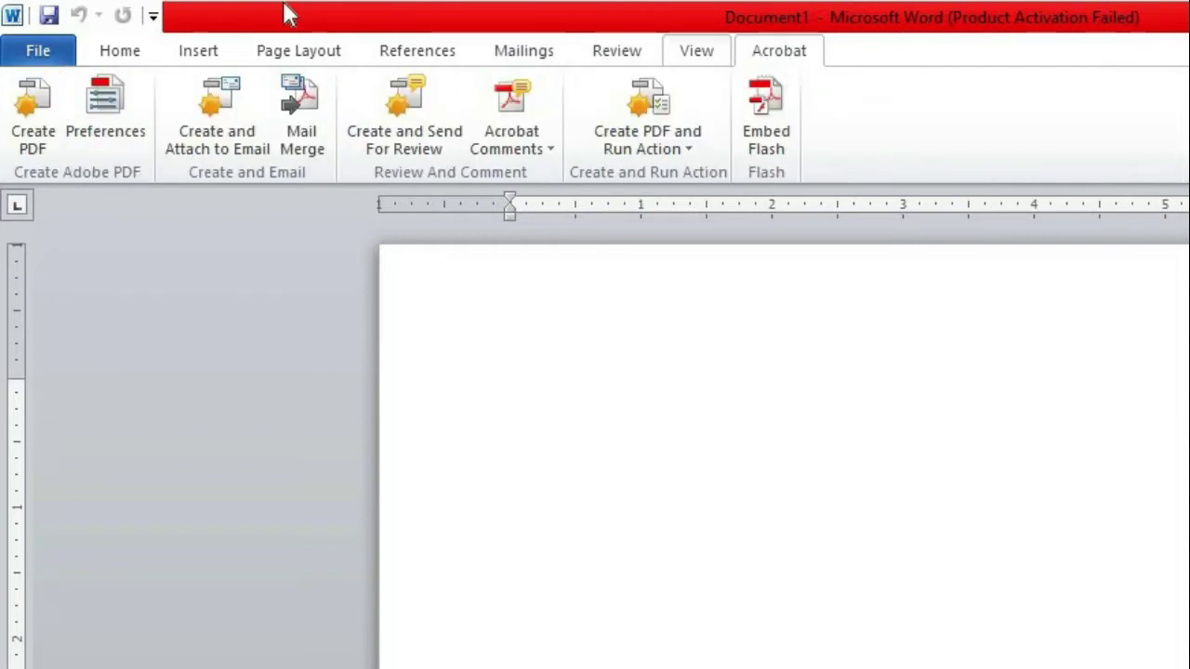
pyautogui.click(108, 54)
pyautogui.click(199, 54)
pyautogui.click(124, 52)
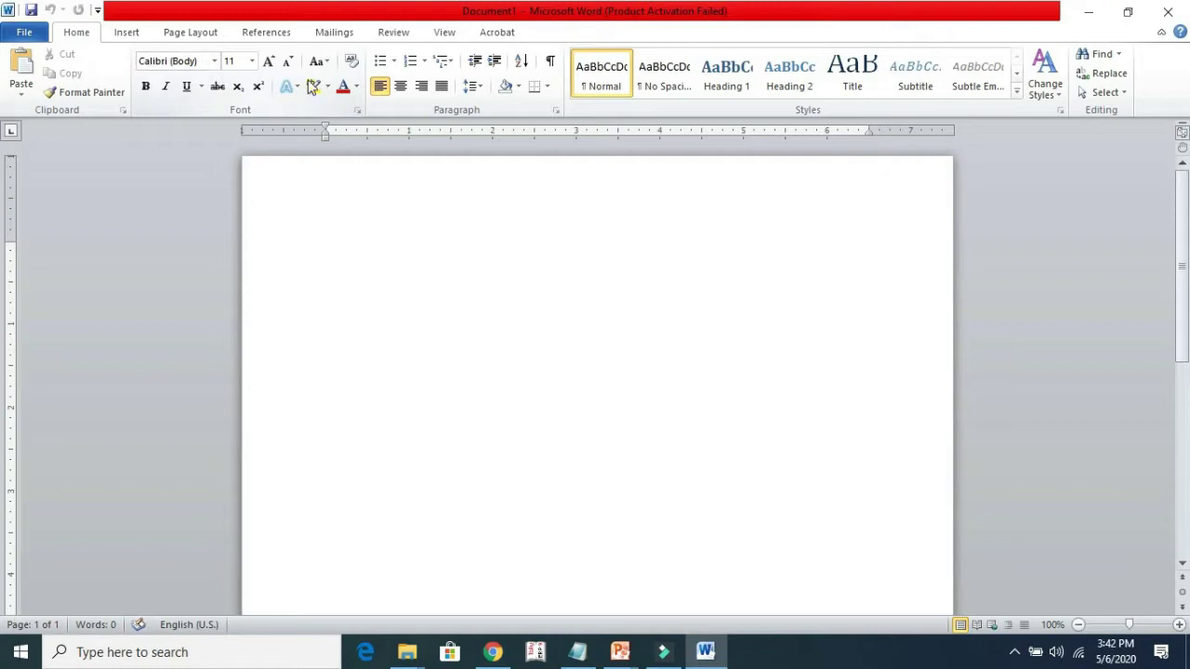
pyautogui.click(127, 34)
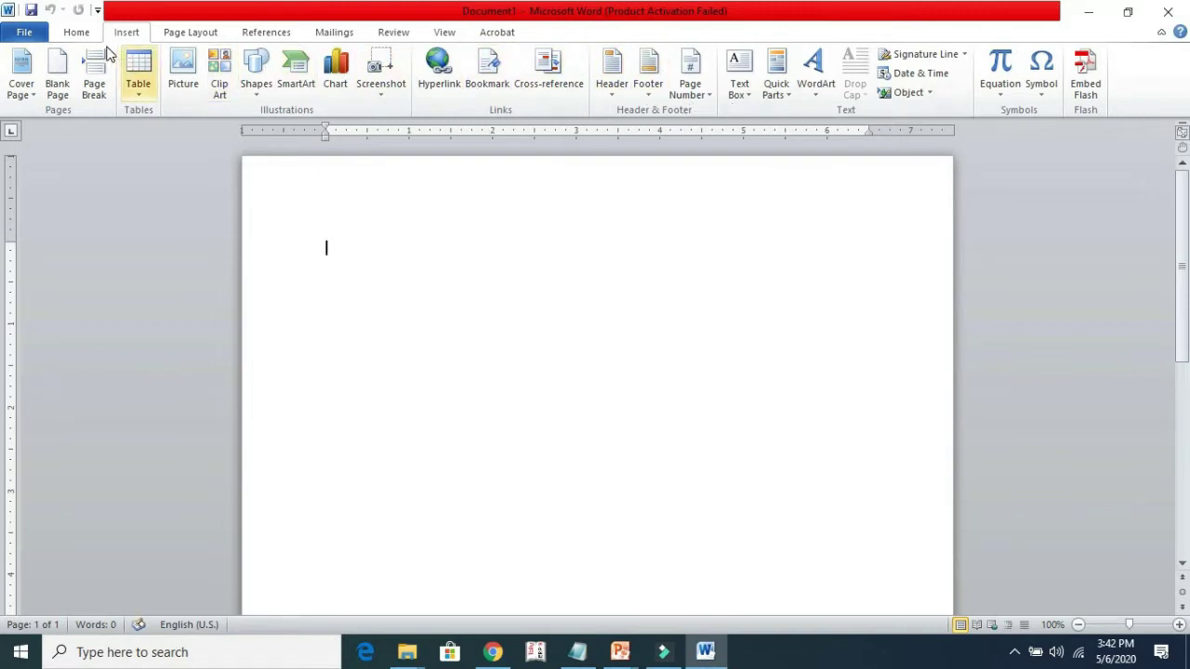
pyautogui.click(207, 34)
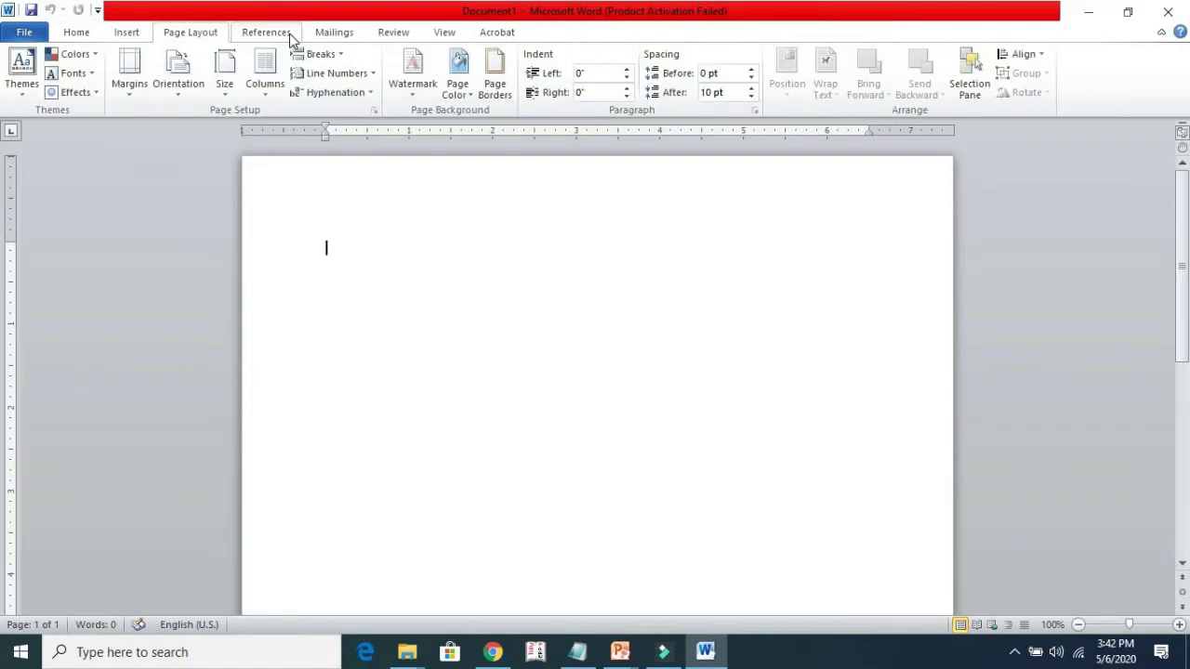
pyautogui.click(82, 34)
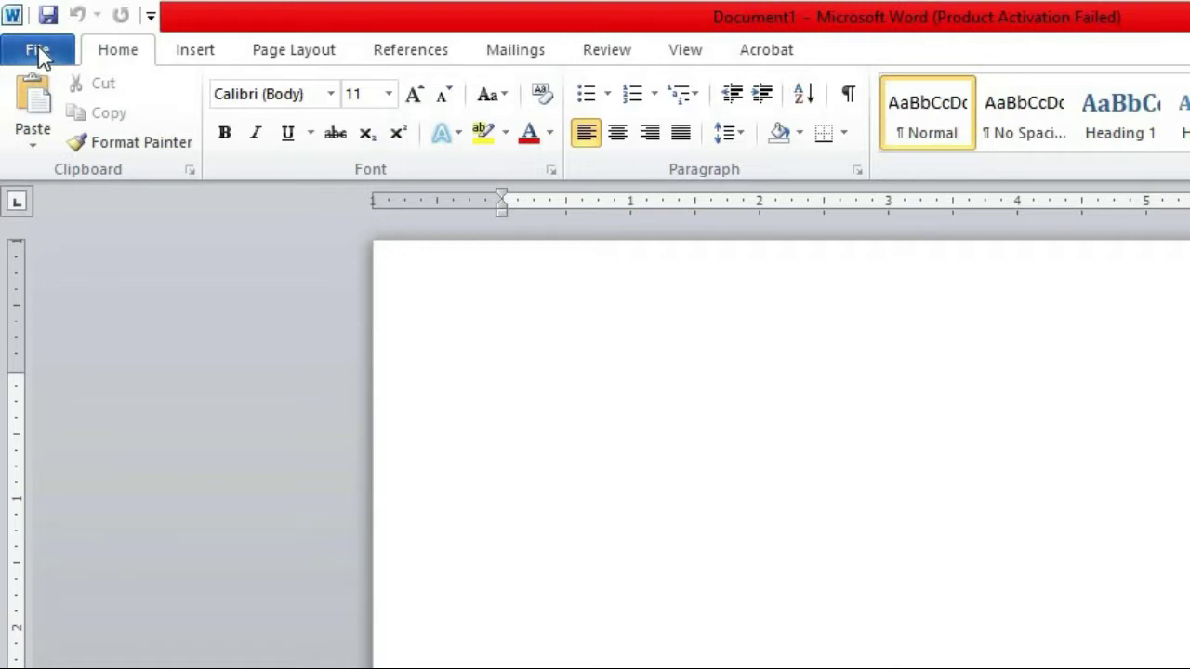
pyautogui.click(38, 46)
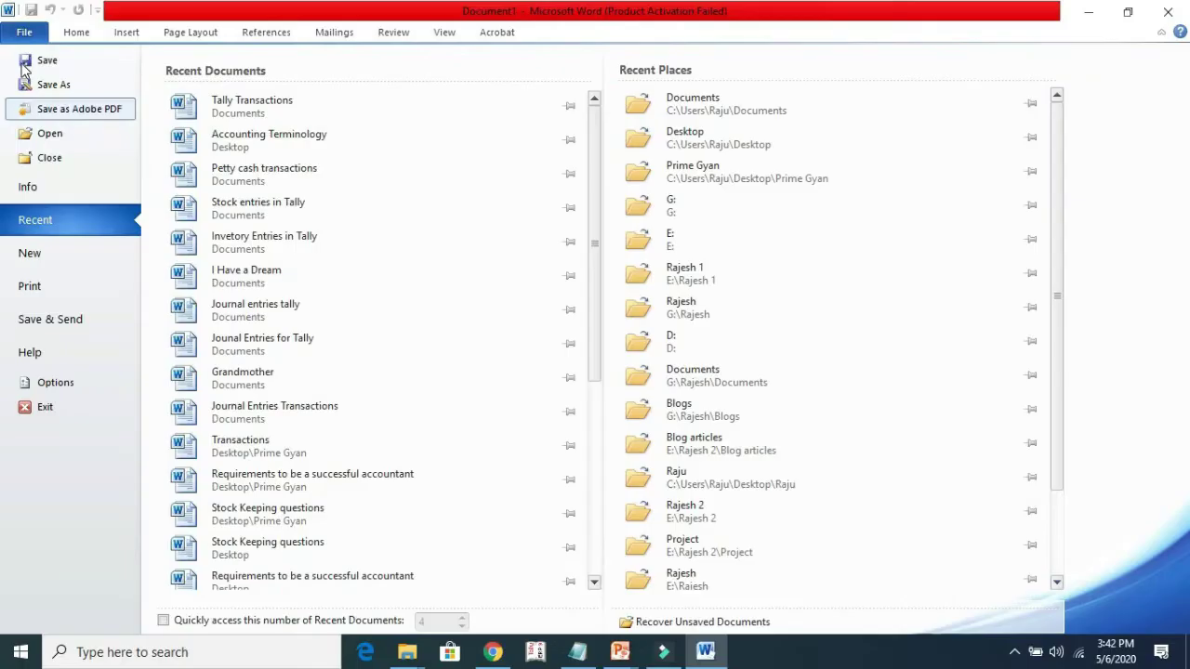
pyautogui.click(24, 33)
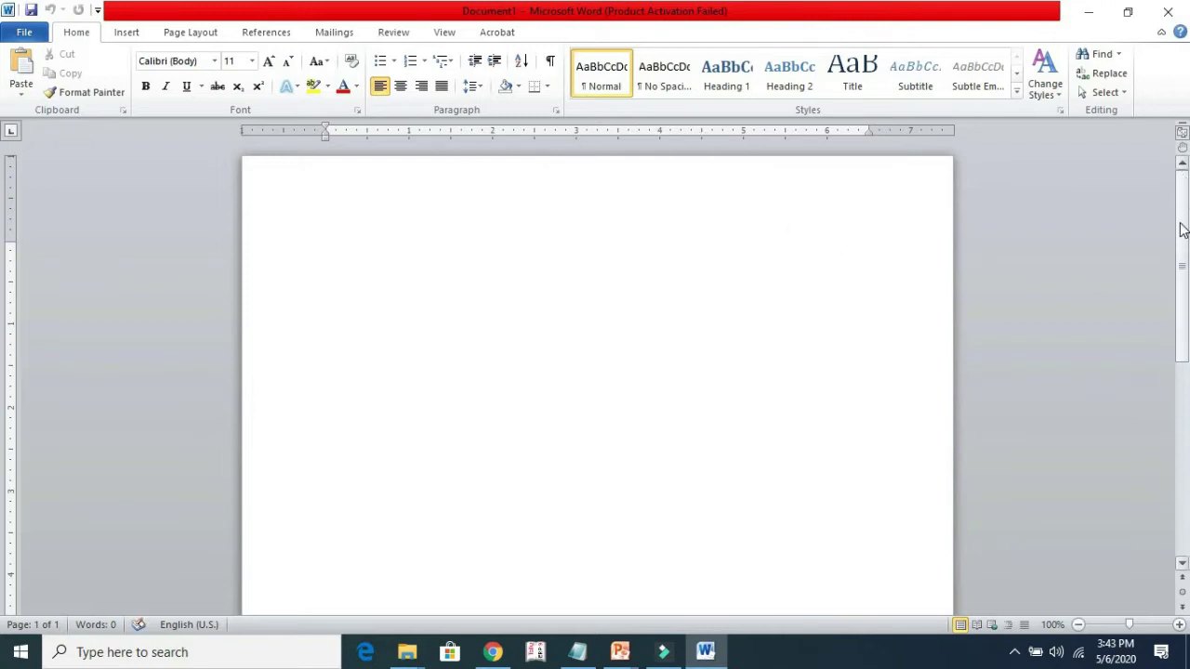
pyautogui.scroll(-2, 1185, 307)
pyautogui.moveTo(1185, 343); pyautogui.dragTo(1178, 232)
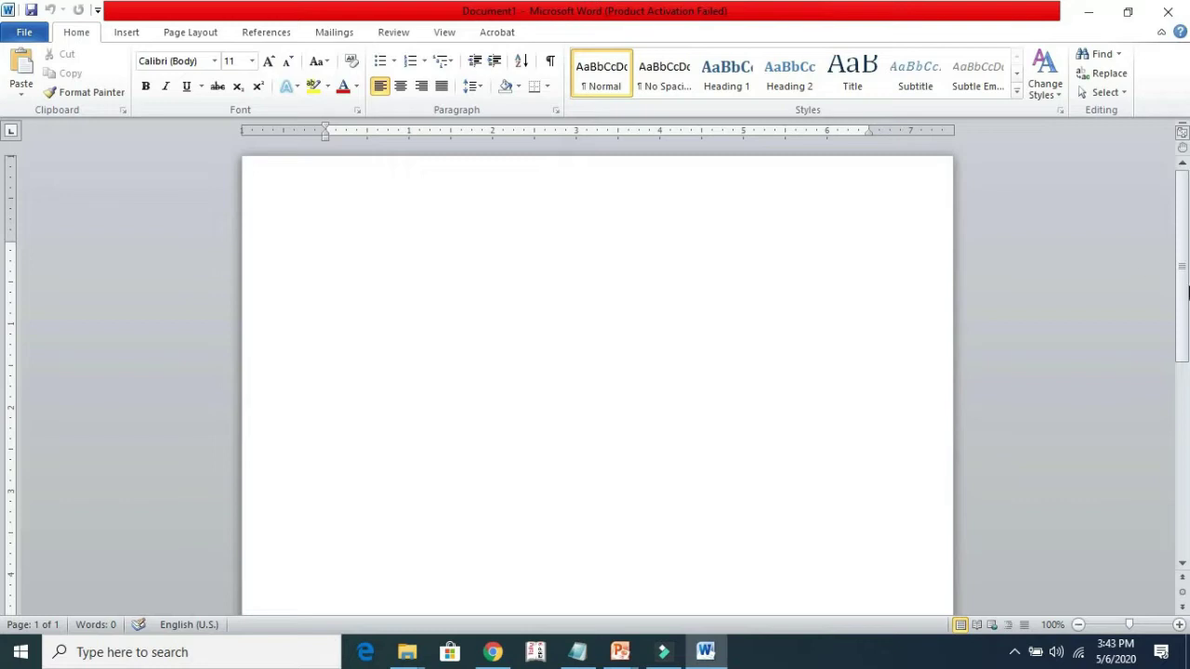
pyautogui.moveTo(1187, 293)
pyautogui.mouseDown()
pyautogui.moveTo(1187, 423)
pyautogui.moveTo(1167, 235)
pyautogui.mouseUp()
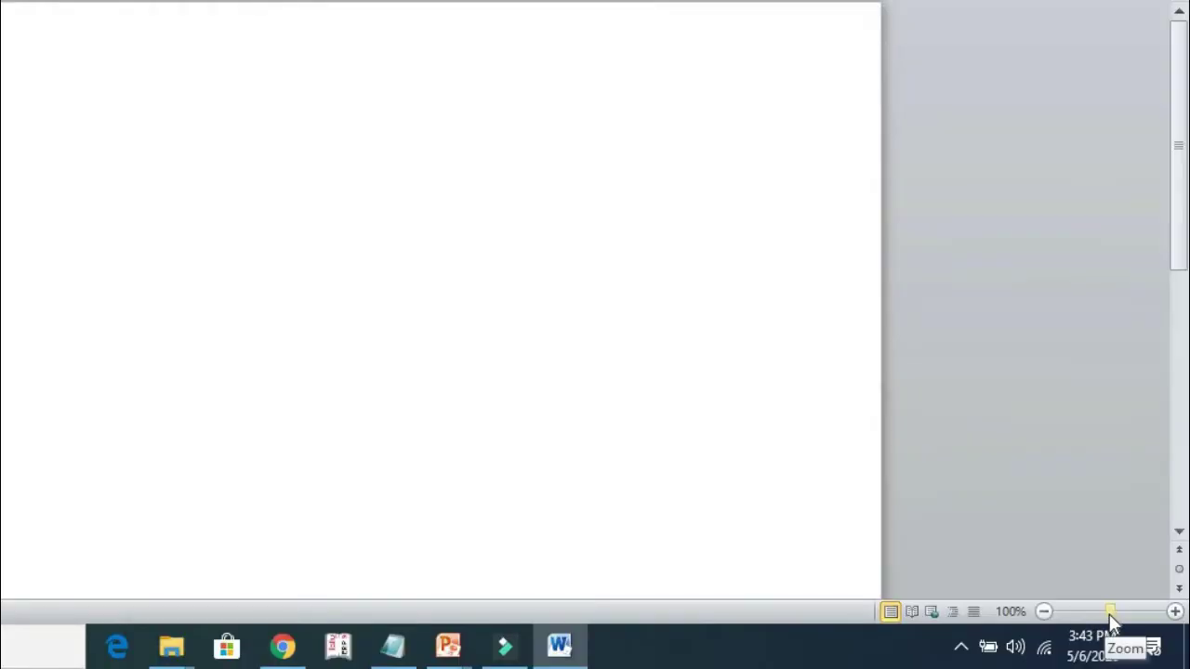
pyautogui.moveTo(1110, 612)
pyautogui.mouseDown()
pyautogui.moveTo(1093, 613)
pyautogui.moveTo(1127, 612)
pyautogui.mouseUp()
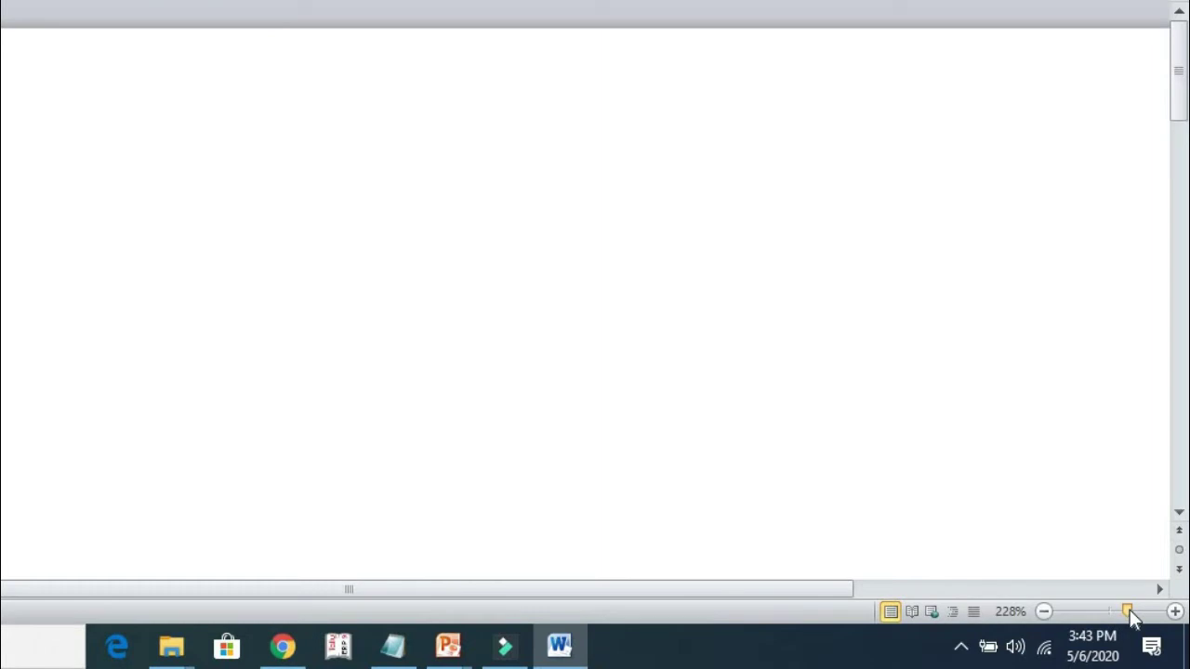
pyautogui.click(1045, 612)
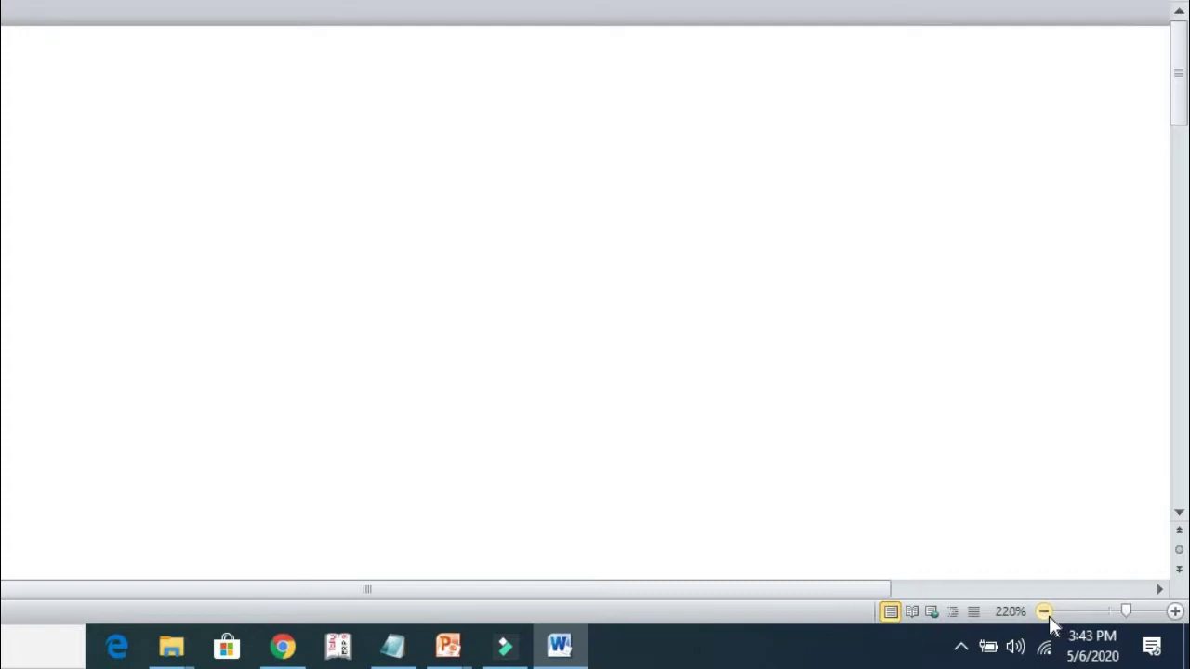
pyautogui.click(1044, 613)
pyautogui.click(1044, 613)
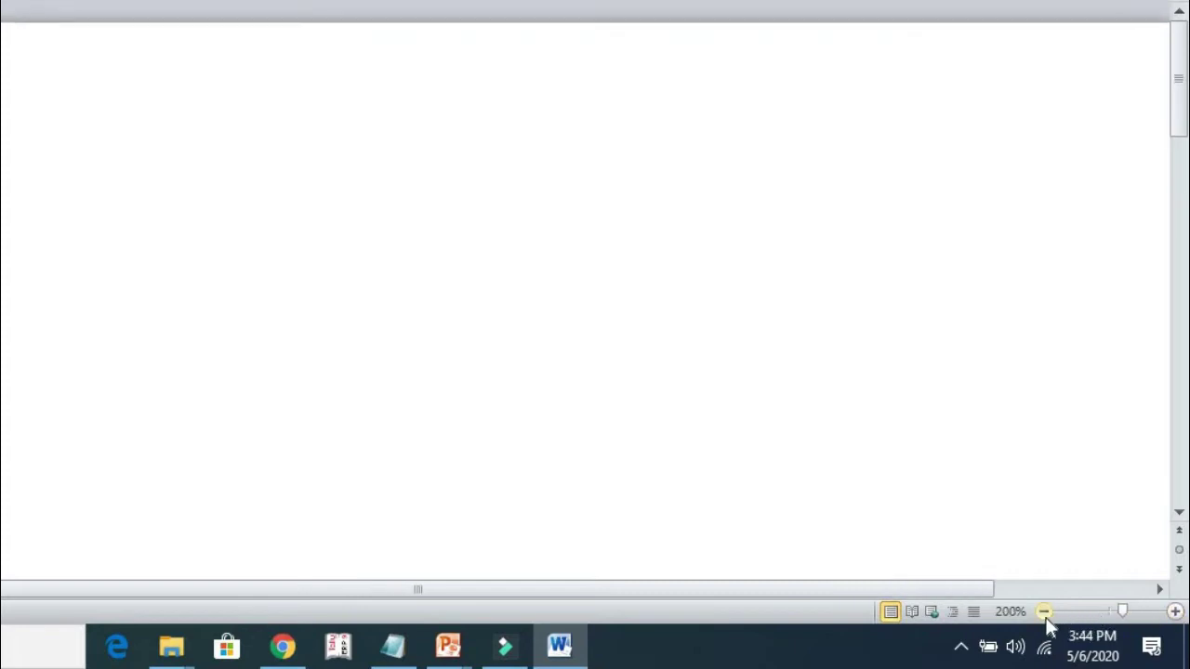
pyautogui.click(1175, 612)
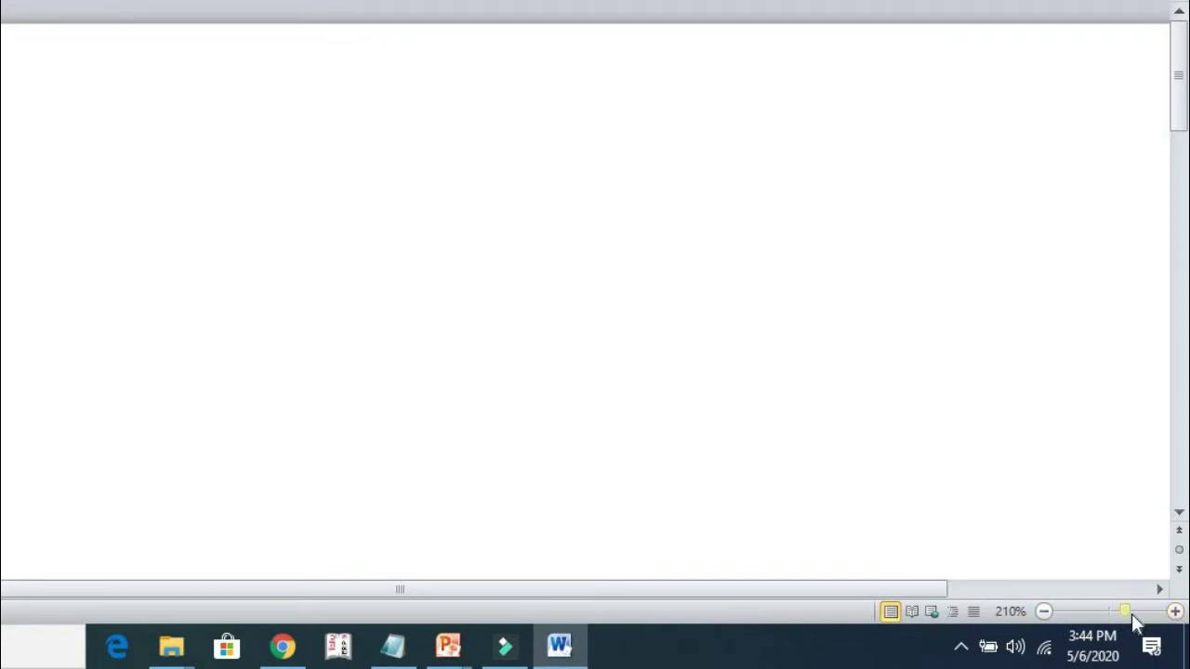
pyautogui.doubleClick(1045, 613)
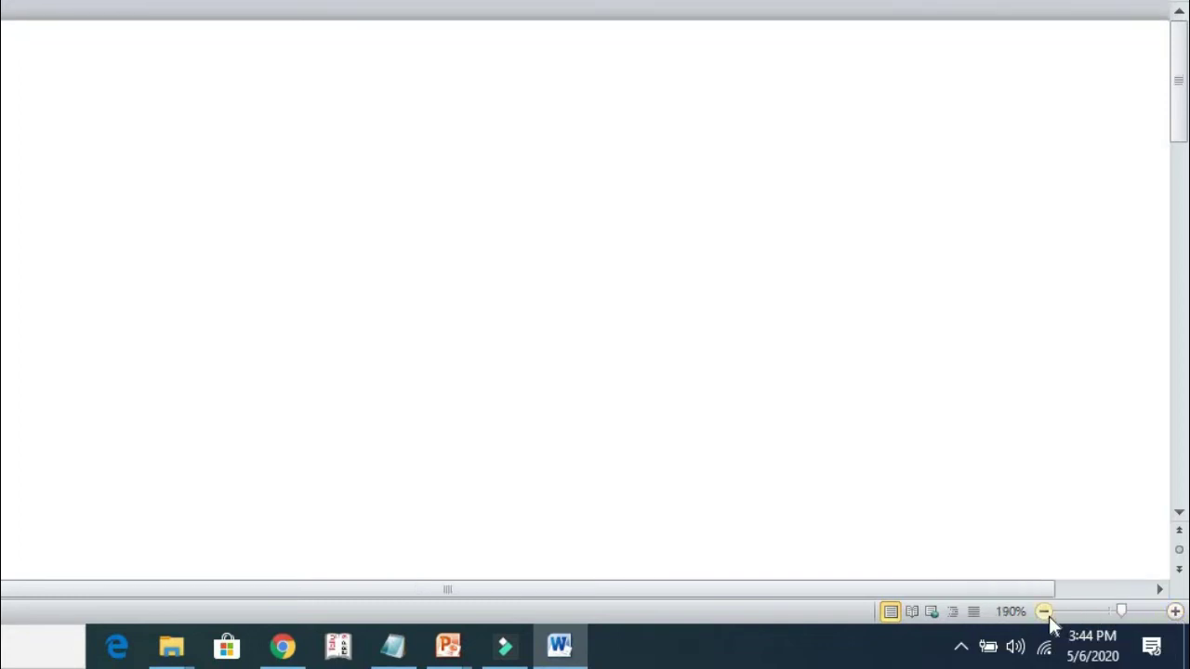
pyautogui.doubleClick(1044, 613)
pyautogui.doubleClick(1045, 614)
pyautogui.doubleClick(1044, 614)
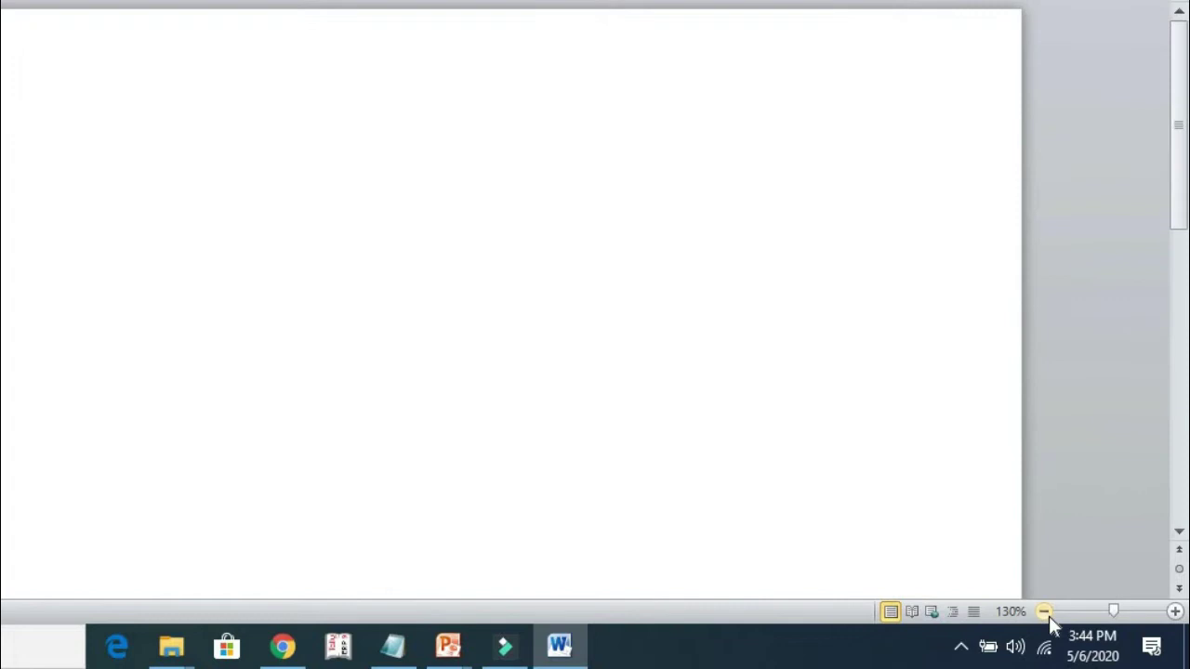
pyautogui.click(1045, 613)
pyautogui.click(1045, 612)
pyautogui.click(1079, 626)
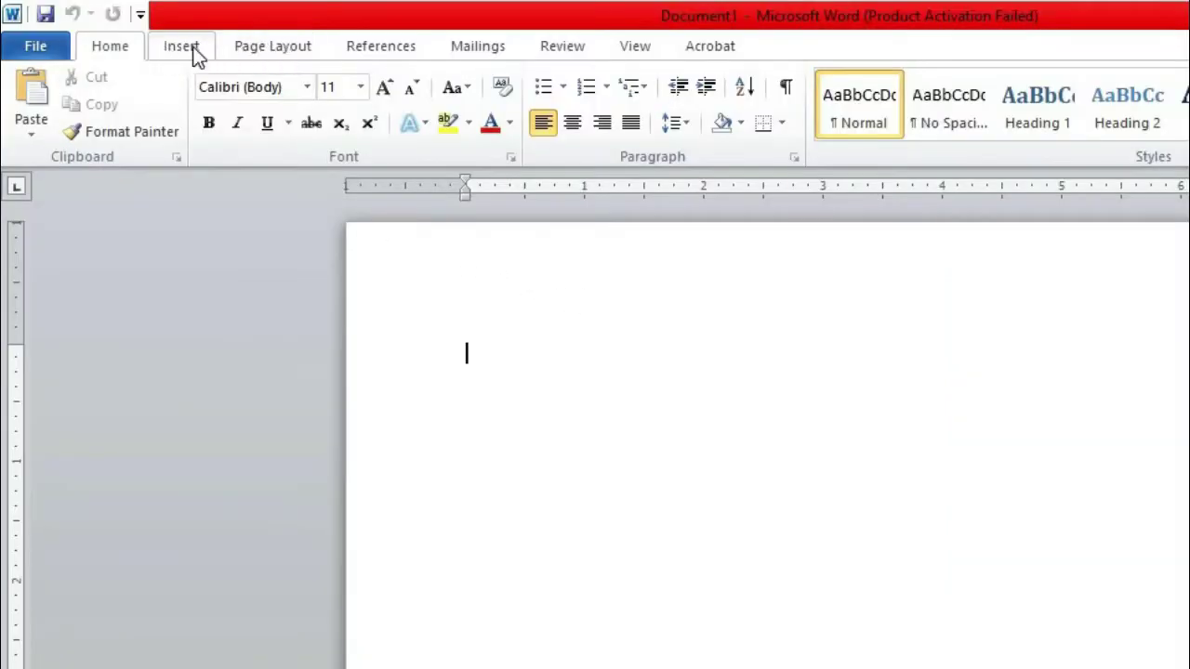
# Step: Open the Page Layout Size gallery to see the available paper sizes
pyautogui.click(270, 51)
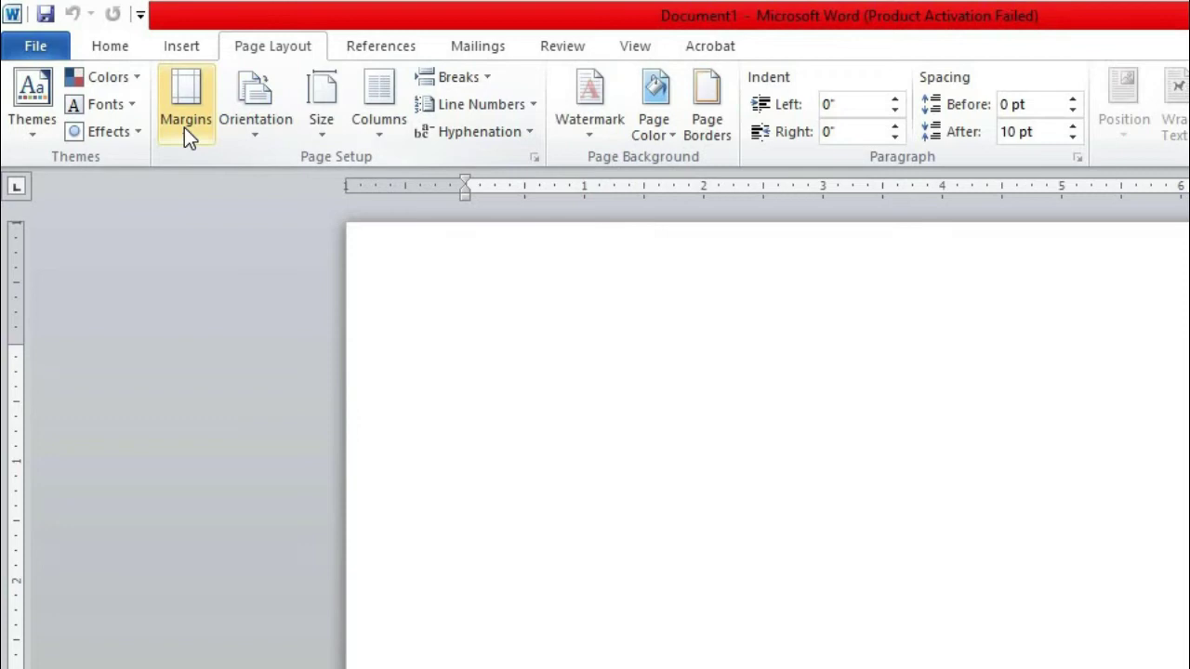
pyautogui.click(324, 130)
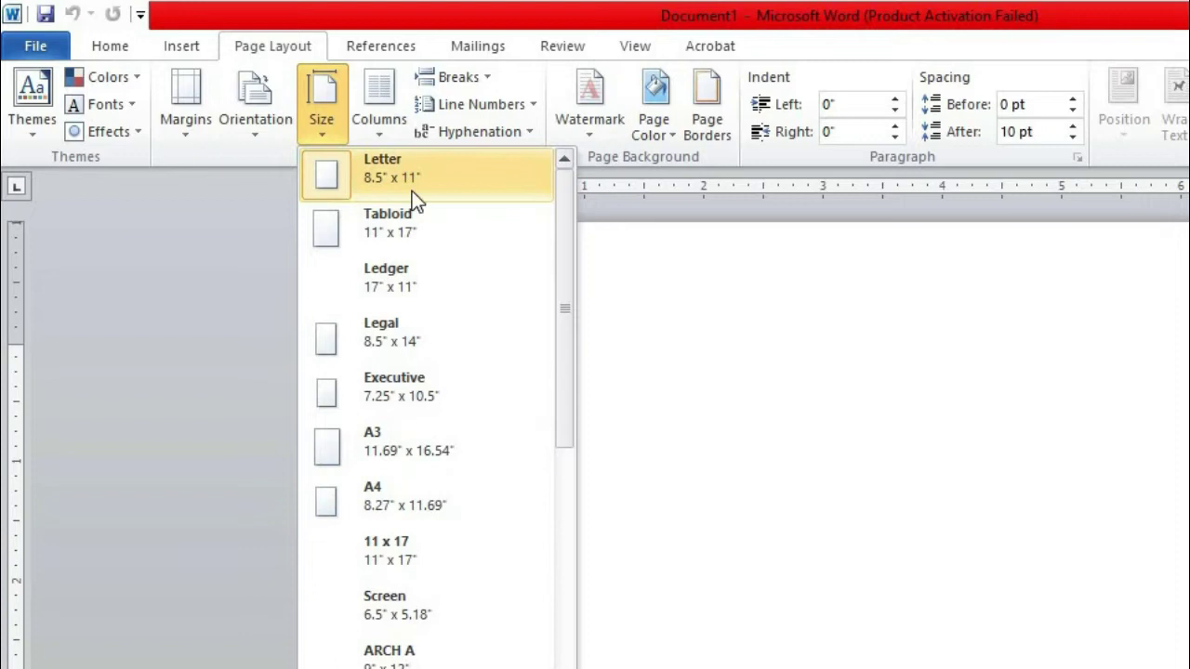
# Step: Set the paper size to A4 and show the Orientation choices
pyautogui.click(369, 495)
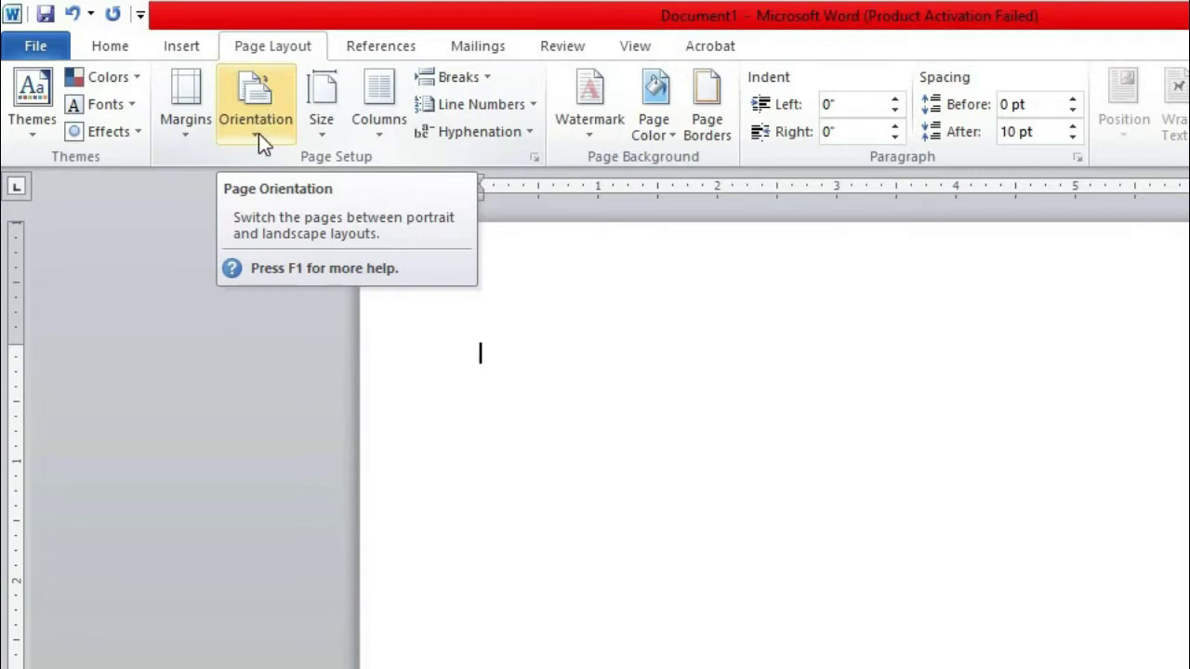
pyautogui.click(259, 133)
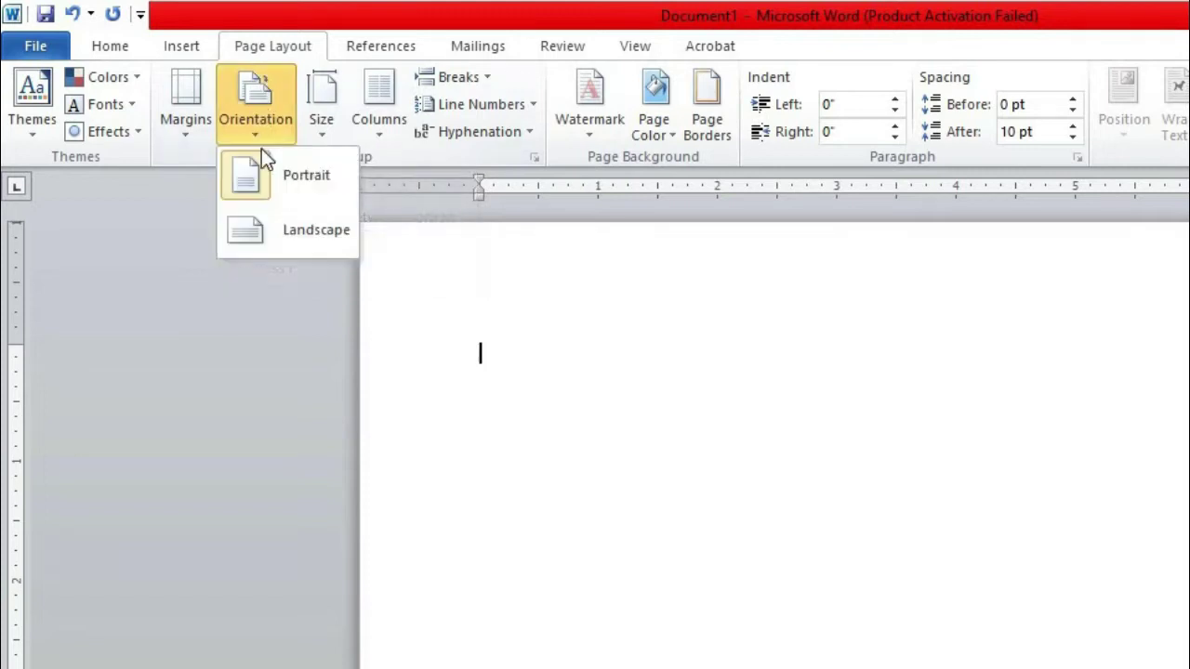
# Step: Switch the page to landscape, back to portrait, and show the Margins presets
pyautogui.click(276, 230)
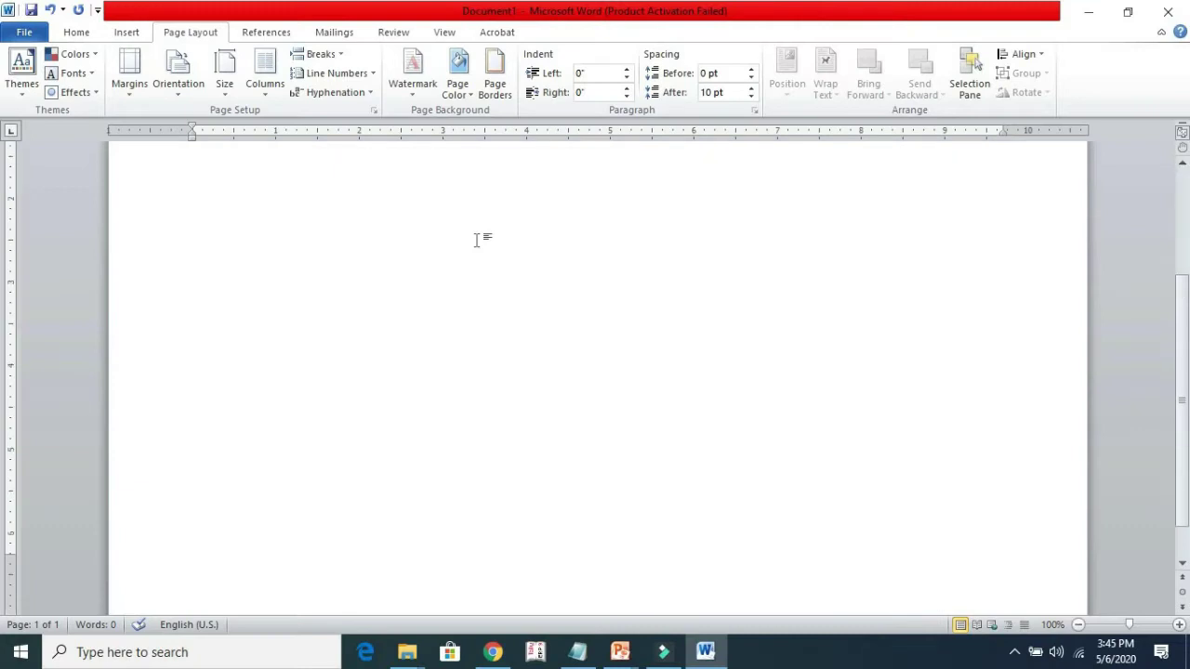
pyautogui.click(177, 91)
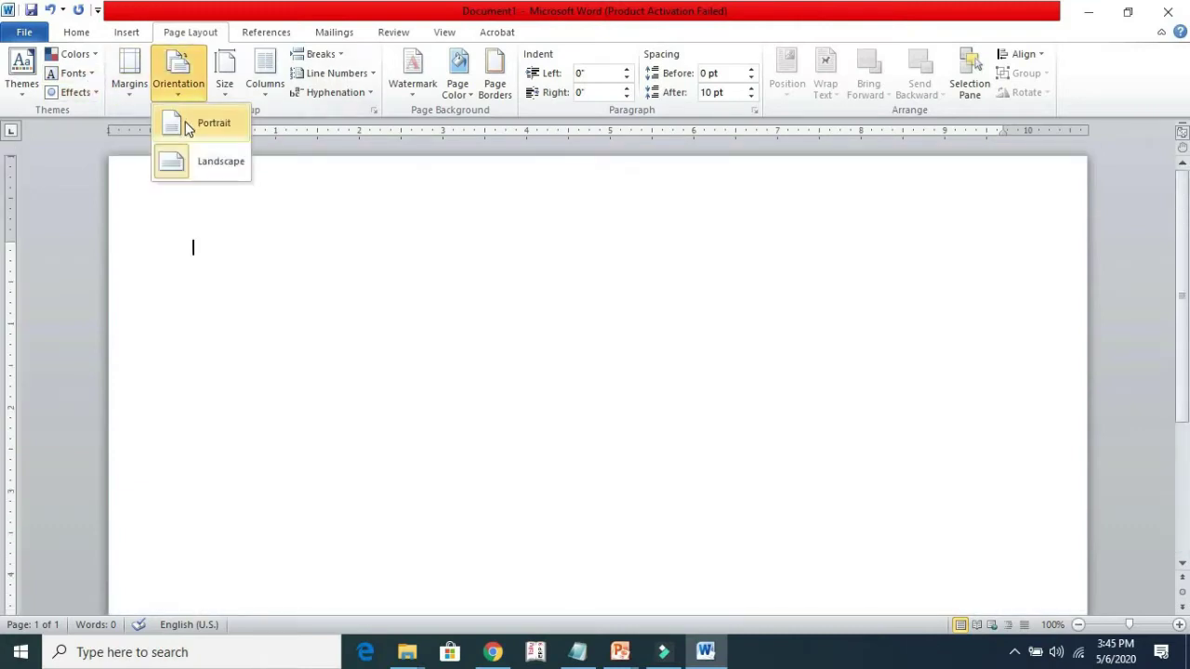
pyautogui.click(189, 127)
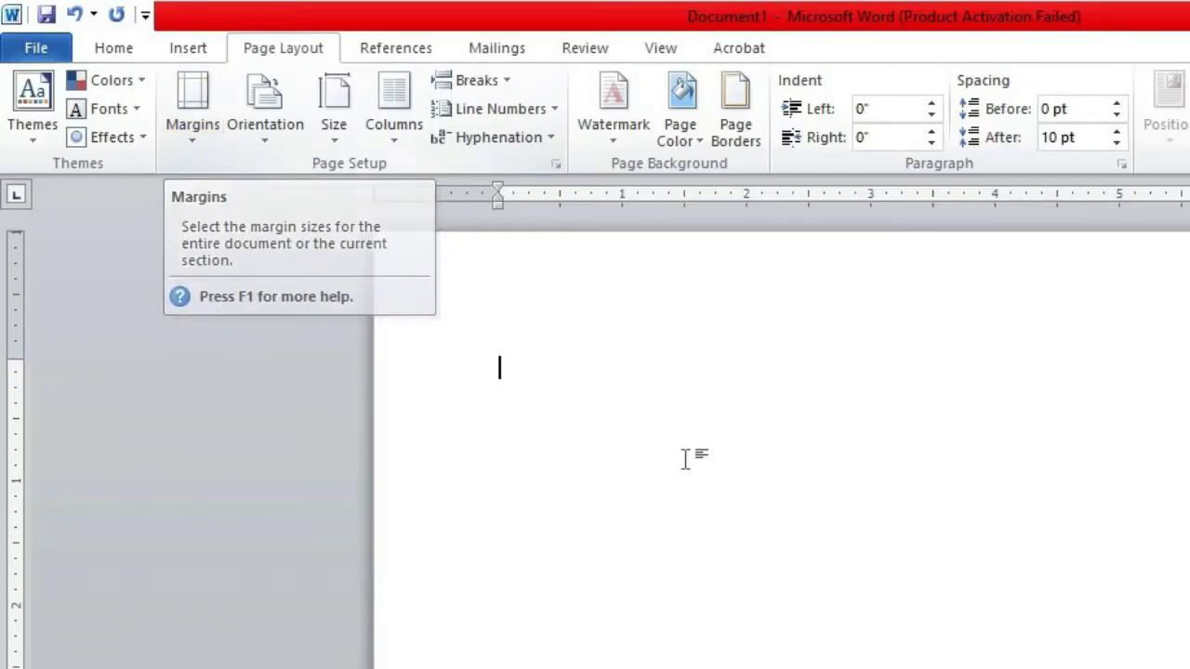
pyautogui.click(197, 102)
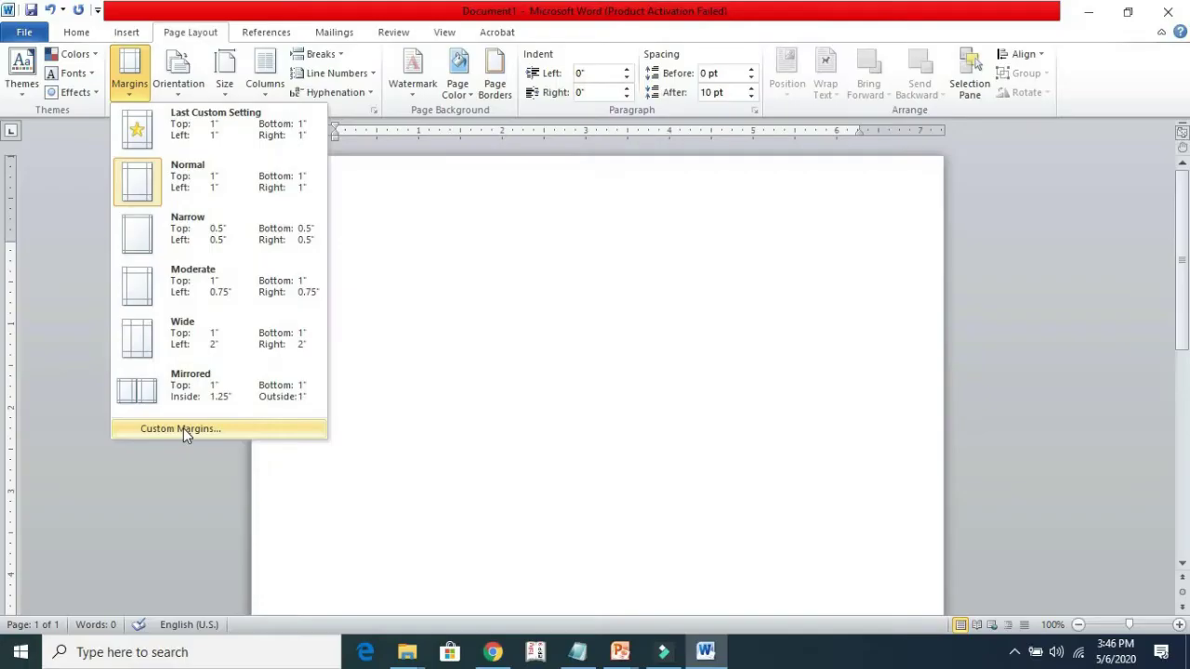
# Step: Open Custom Margins in Page Setup and nudge the left margin up to 1.1 inches
pyautogui.click(184, 430)
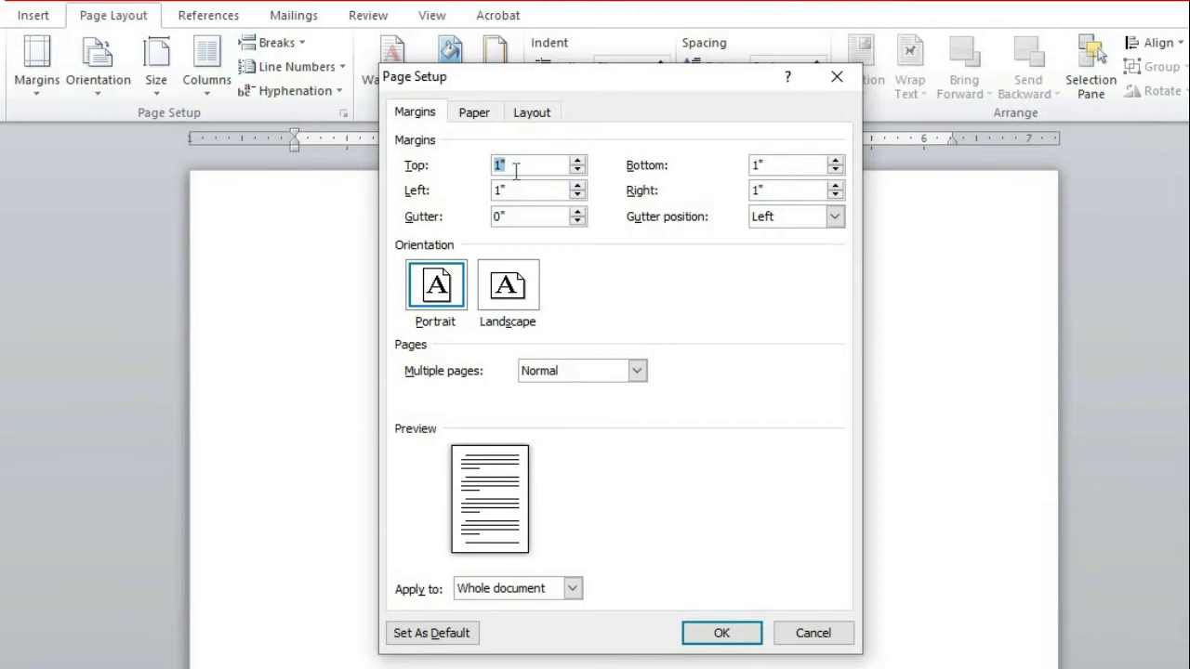
pyautogui.click(577, 186)
# Step: Nudge the left margin up, return it to 1 inch, and show the gutter position choices
pyautogui.click(578, 186)
pyautogui.click(577, 186)
pyautogui.click(577, 186)
pyautogui.click(578, 195)
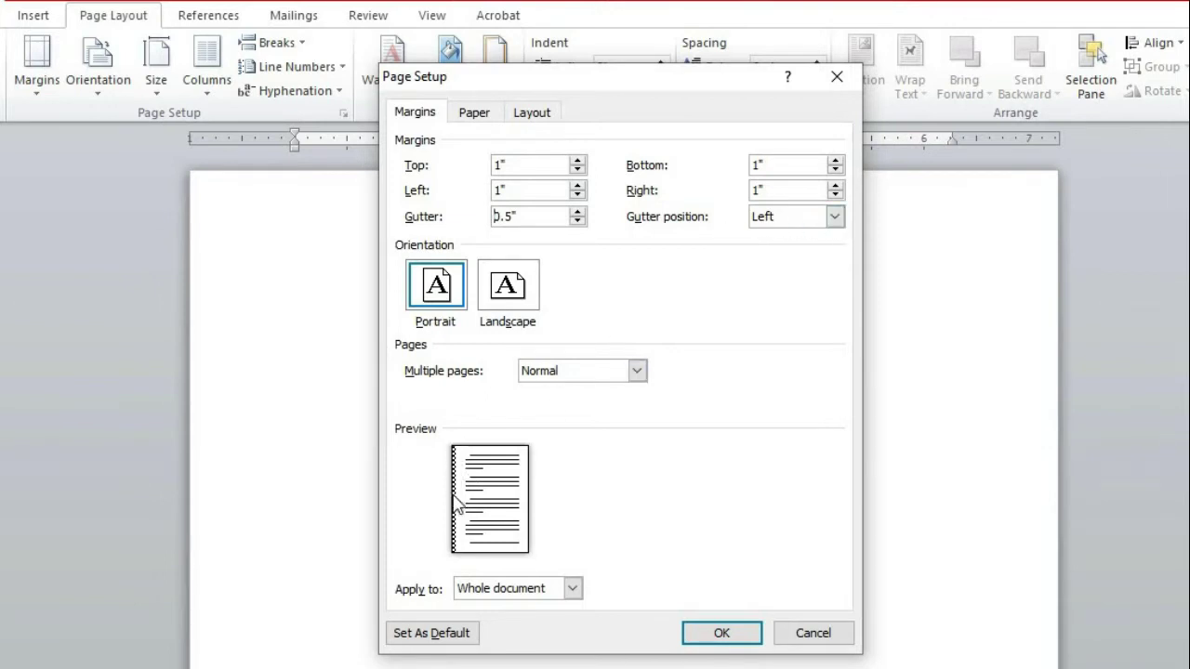
pyautogui.click(834, 216)
pyautogui.click(806, 251)
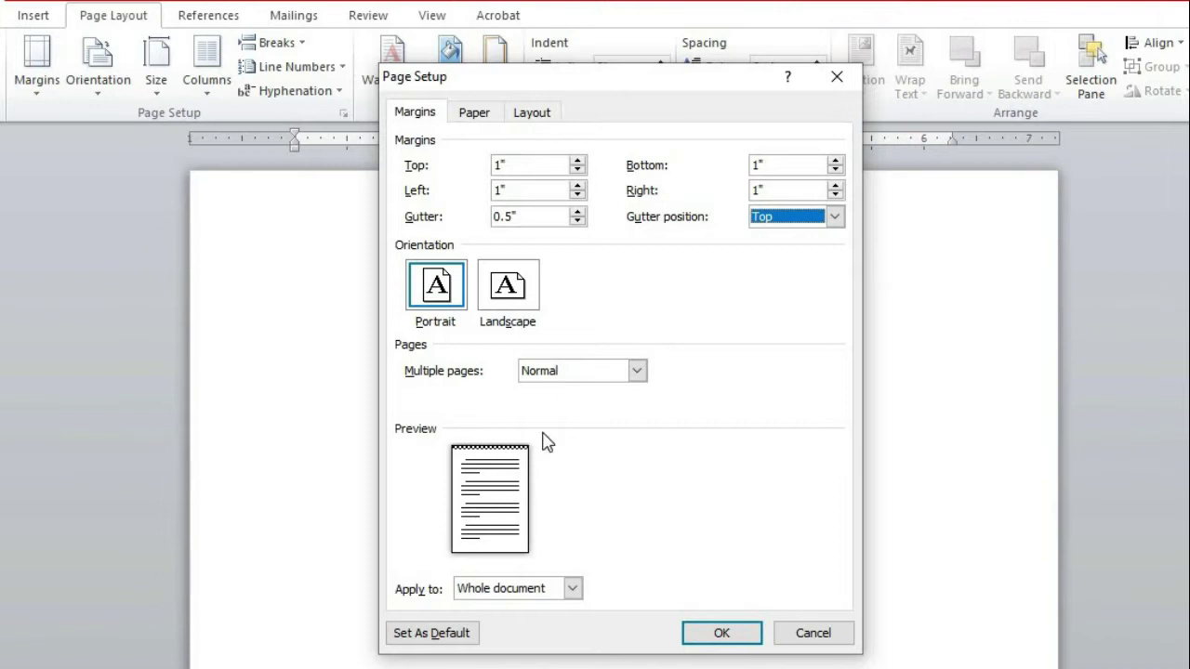
pyautogui.click(835, 216)
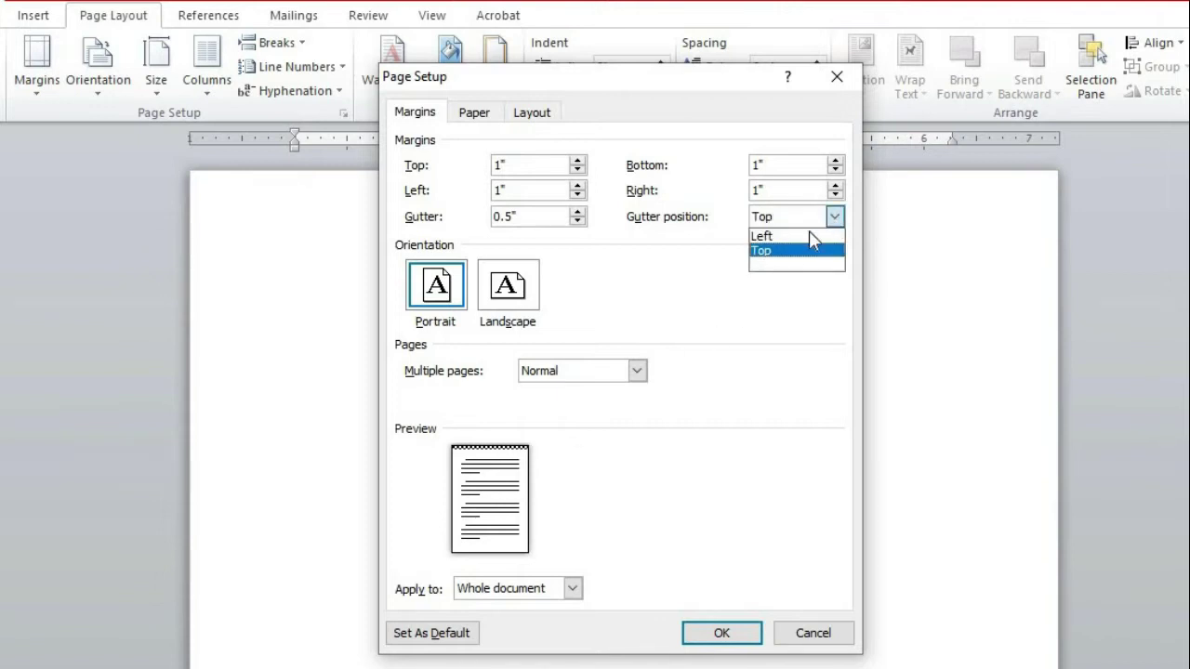
pyautogui.click(780, 236)
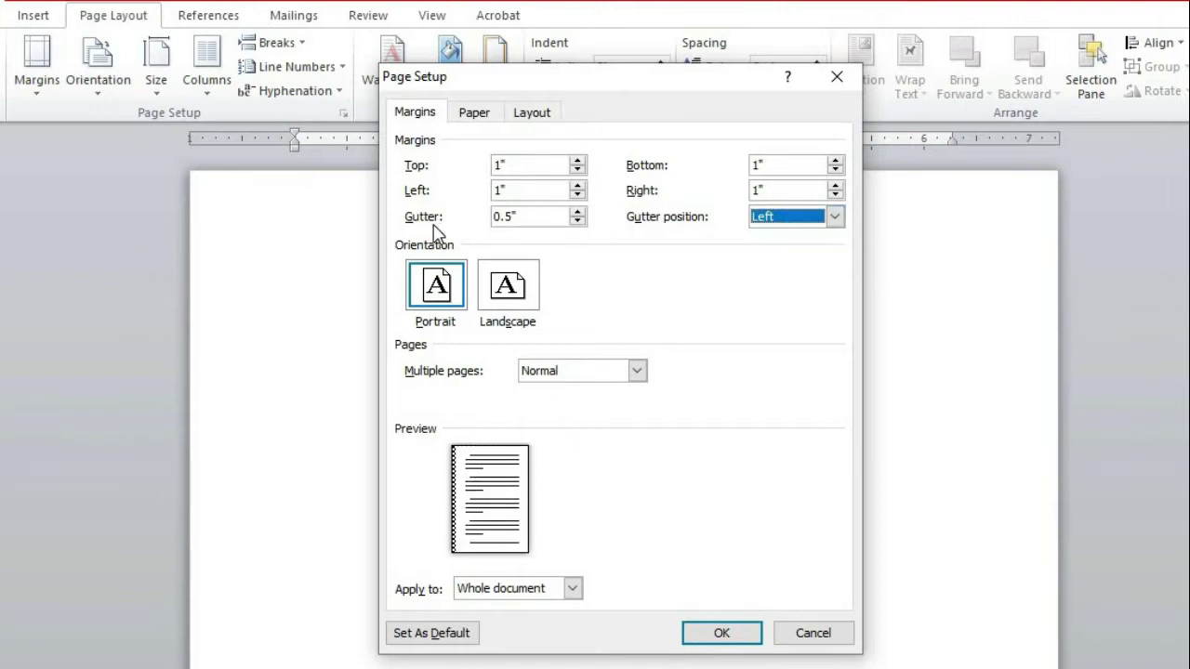
pyautogui.click(517, 295)
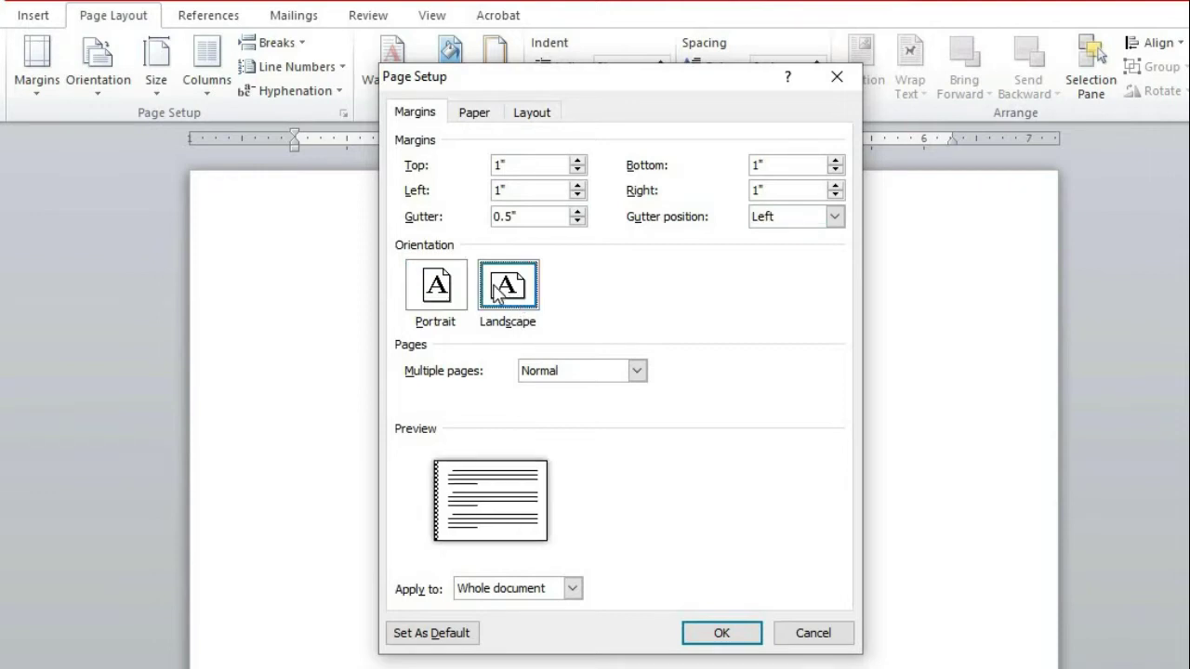
pyautogui.click(420, 288)
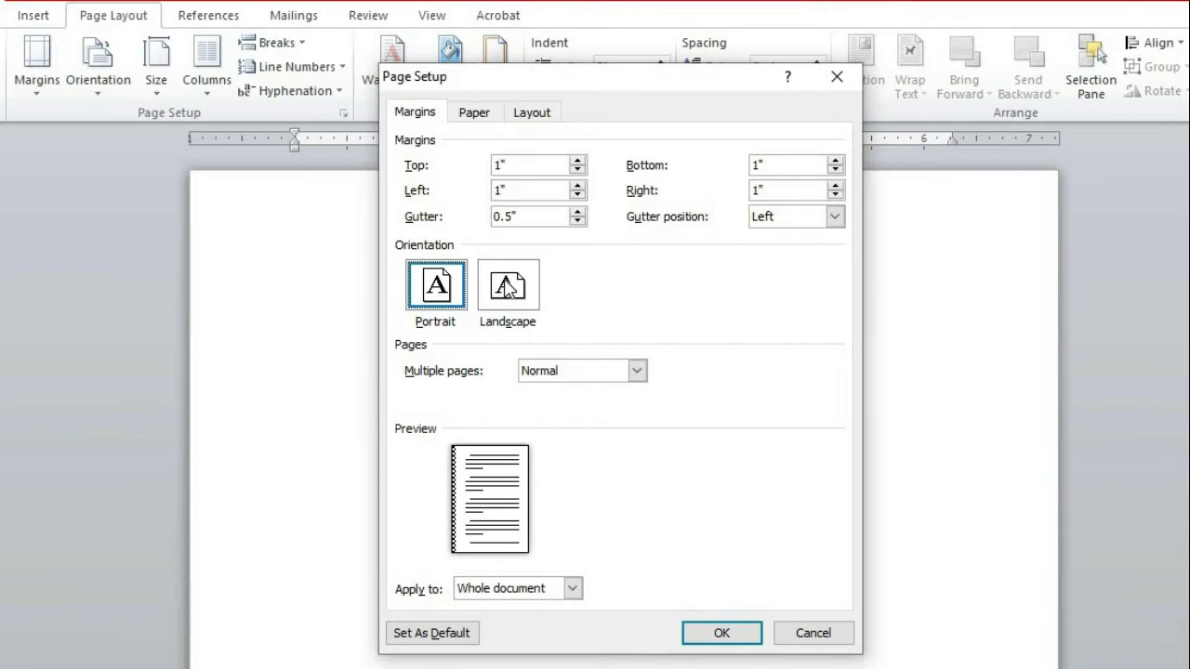
pyautogui.click(513, 290)
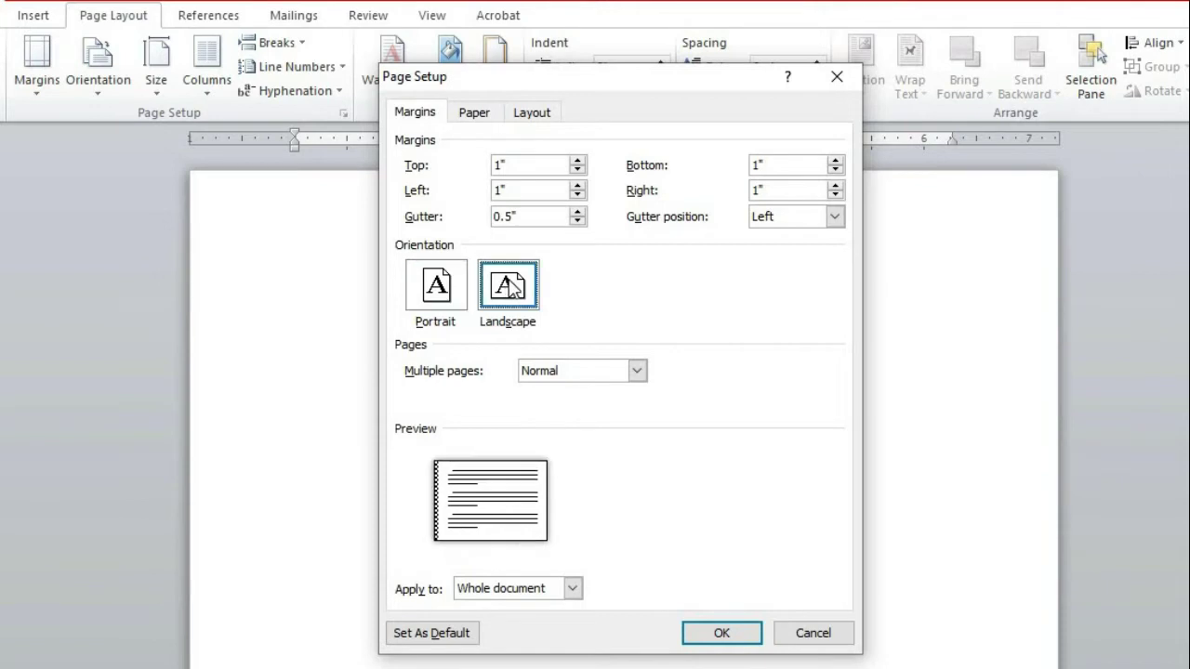
pyautogui.click(449, 291)
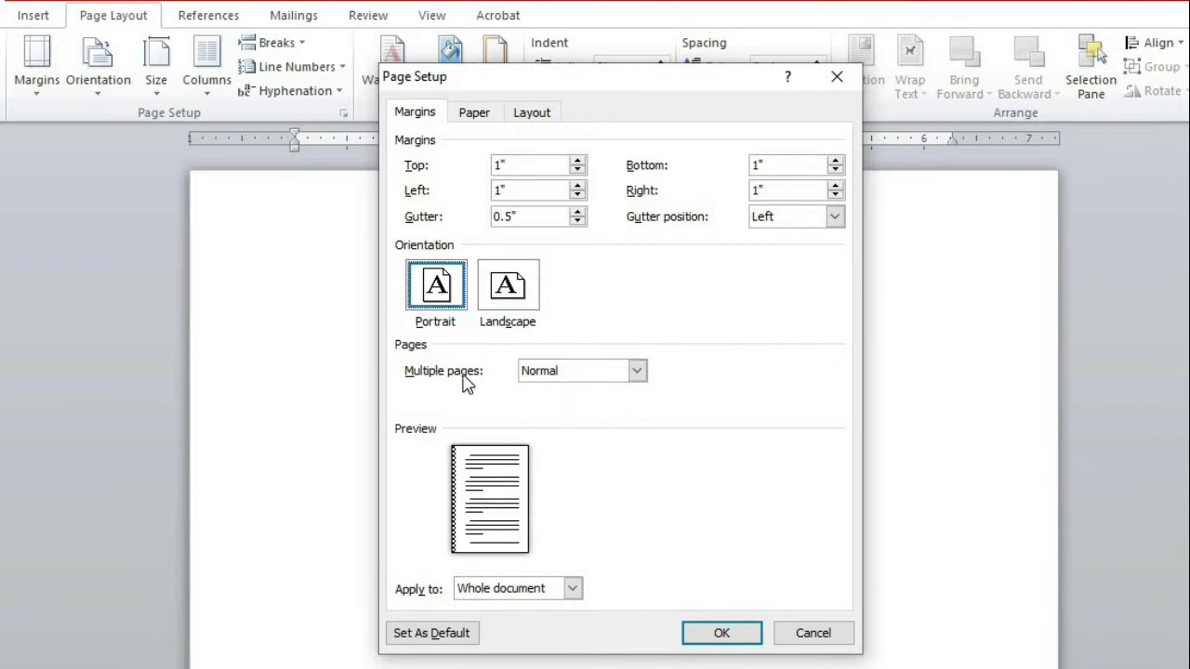
# Step: Try Mirror margins, 2 pages per sheet and Book fold, then return to Normal multiple-pages layout
pyautogui.click(637, 371)
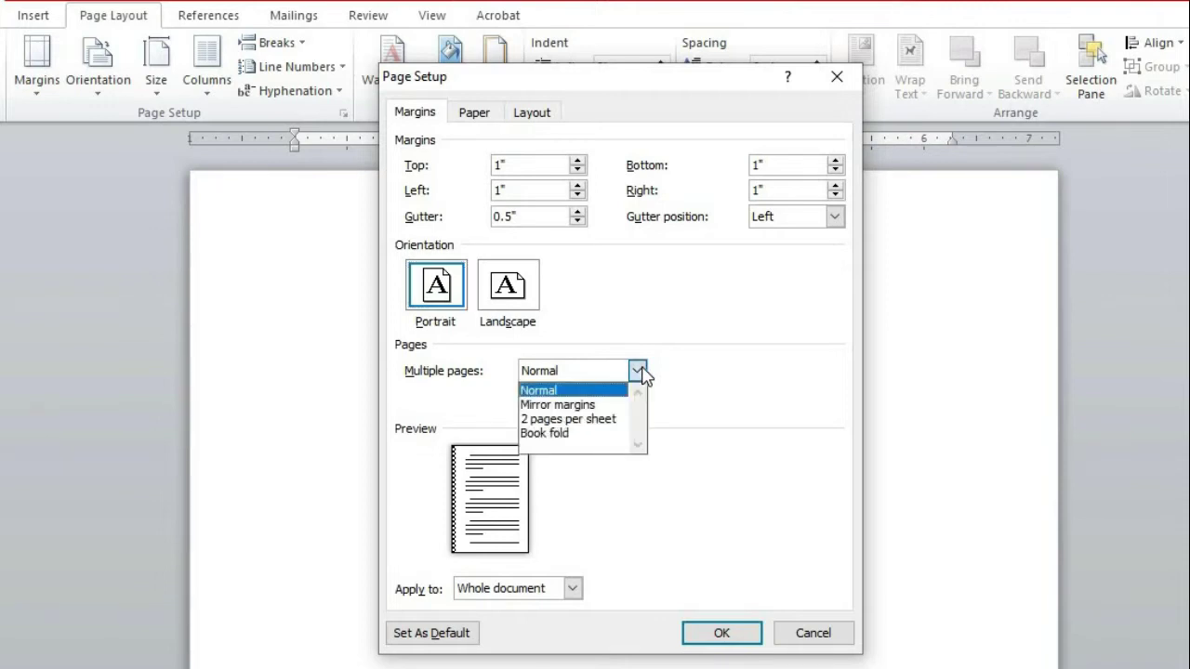
pyautogui.click(595, 405)
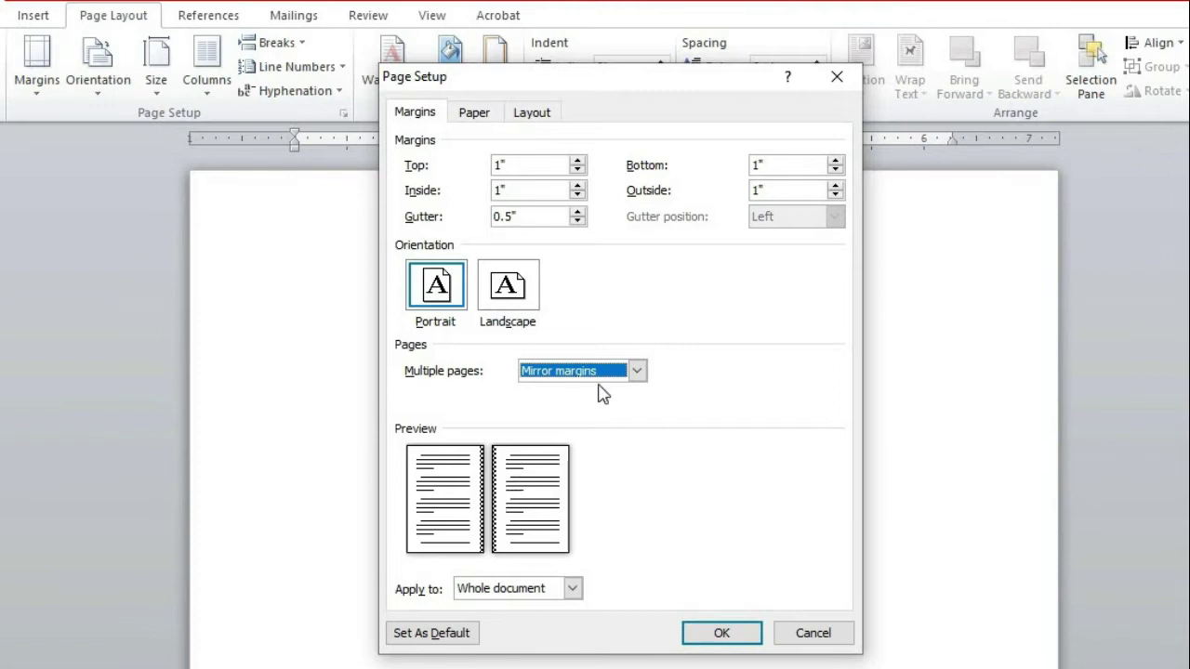
pyautogui.click(637, 373)
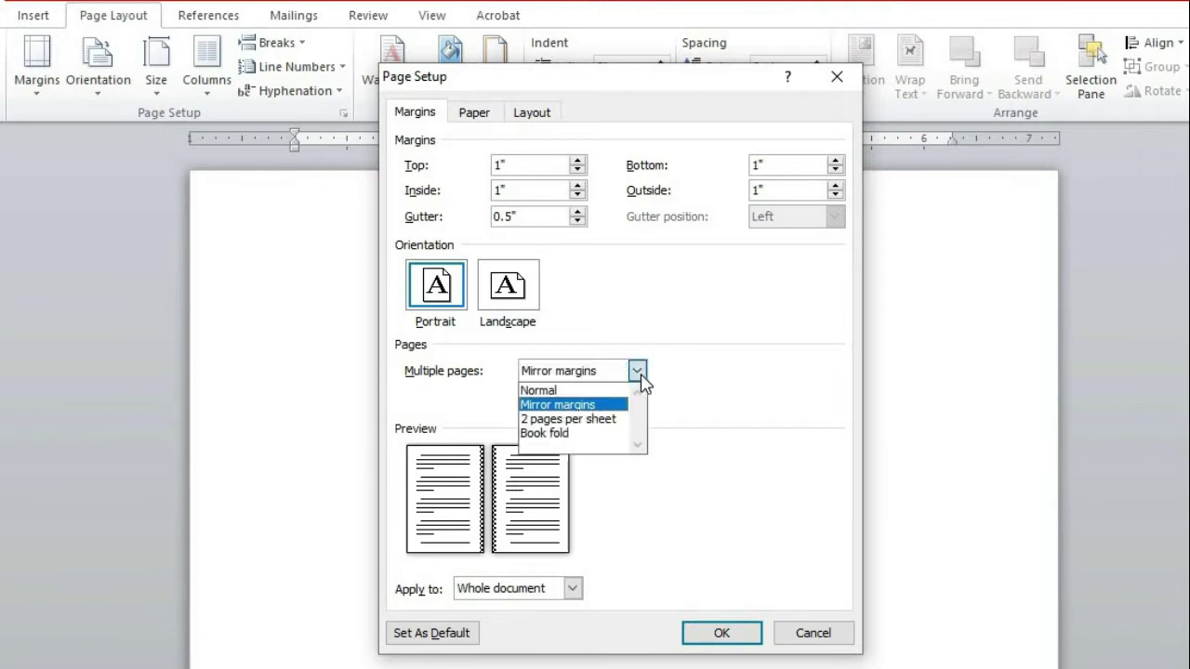
pyautogui.click(588, 419)
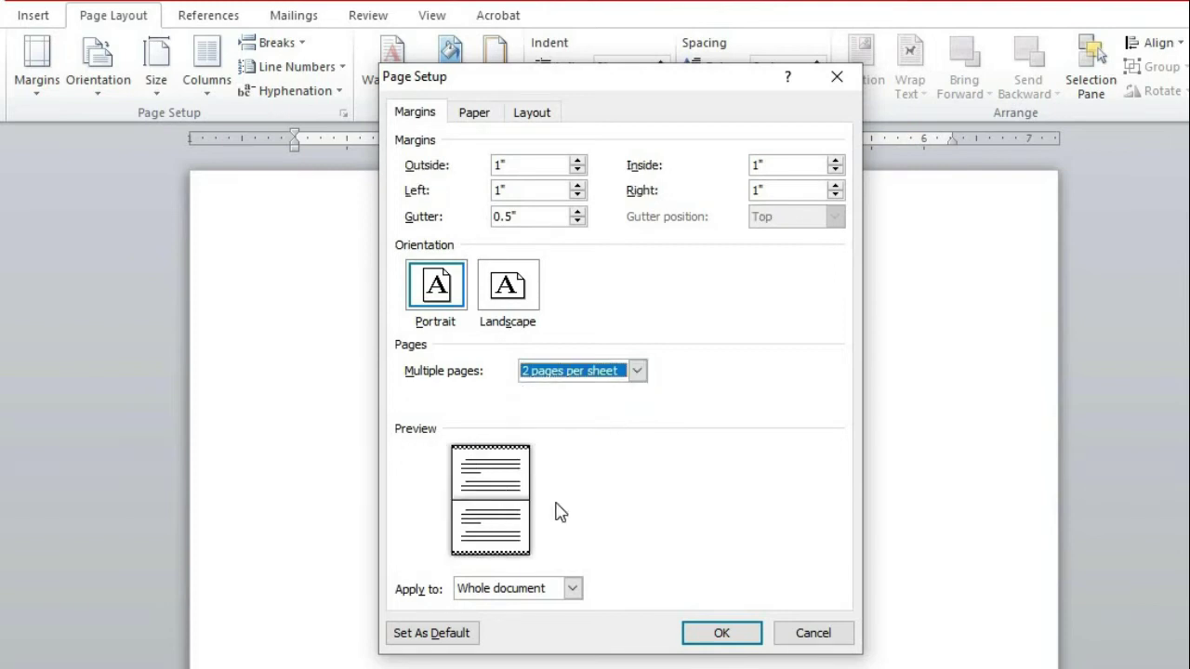
pyautogui.click(636, 373)
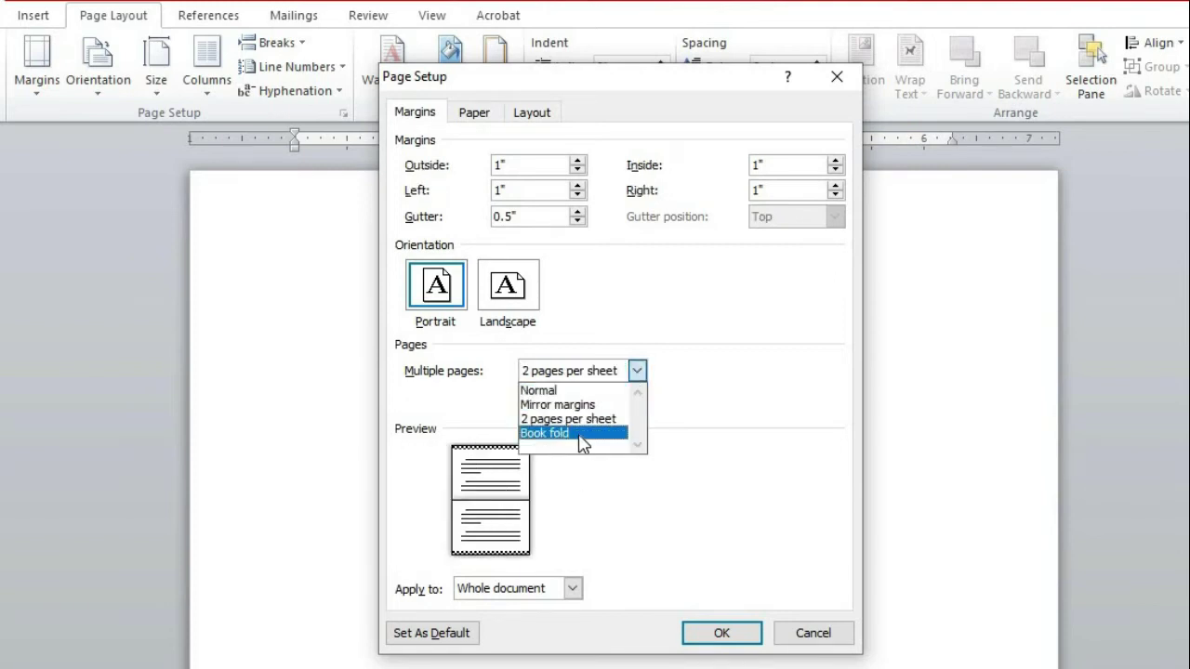
pyautogui.click(582, 433)
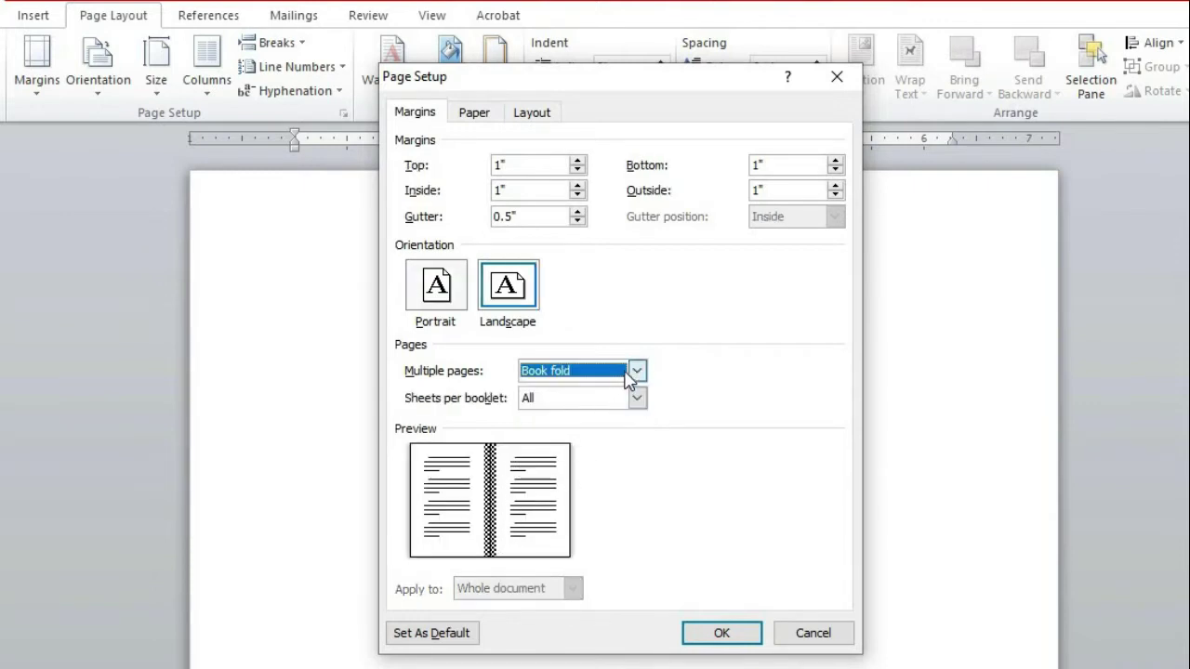
pyautogui.click(636, 372)
pyautogui.click(574, 390)
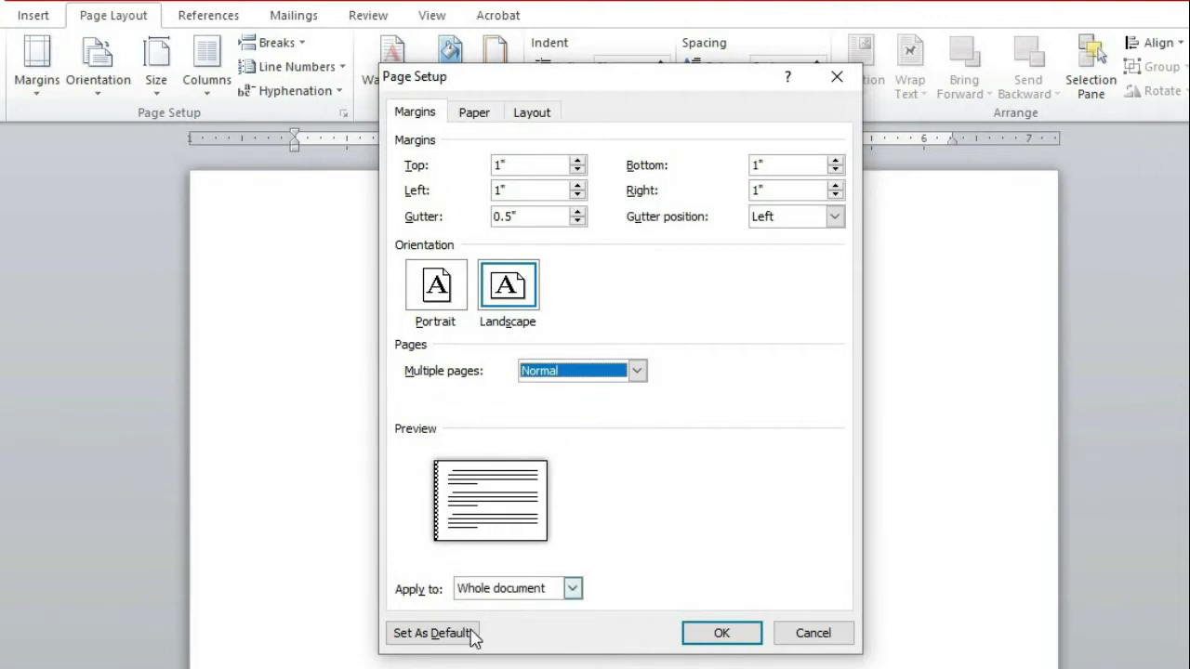
# Step: Reduce the gutter from 0.5 inches down to 0
pyautogui.click(577, 221)
pyautogui.click(577, 221)
pyautogui.click(577, 221)
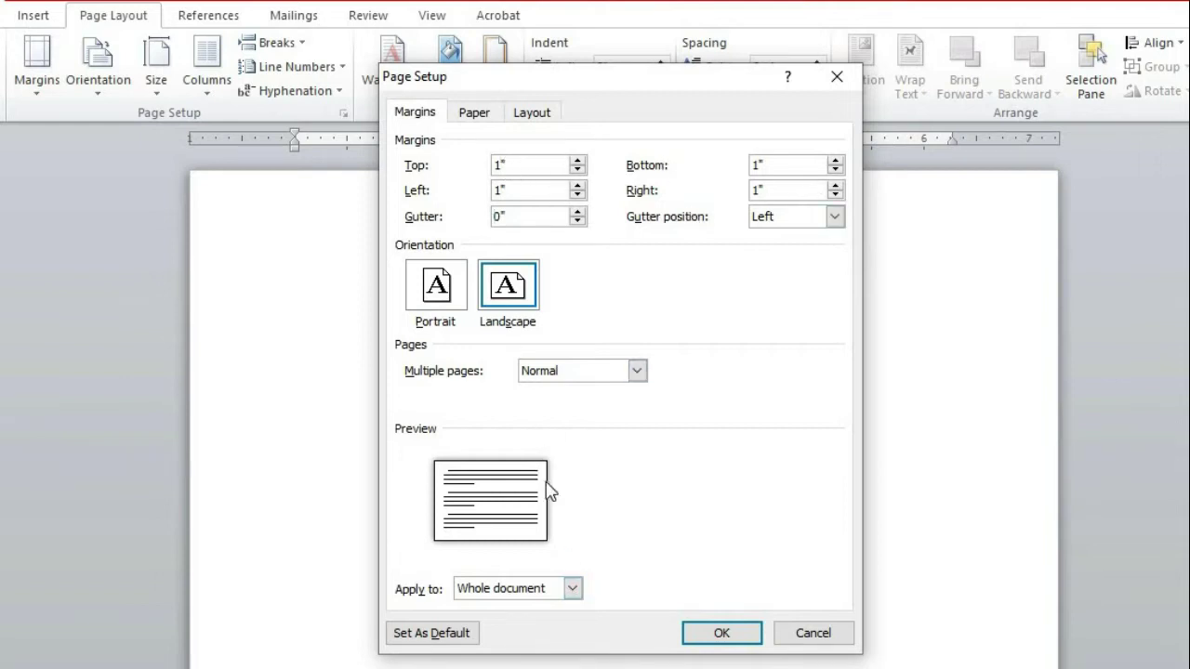
# Step: Apply the landscape page setup to the whole document and confirm with OK
pyautogui.click(569, 588)
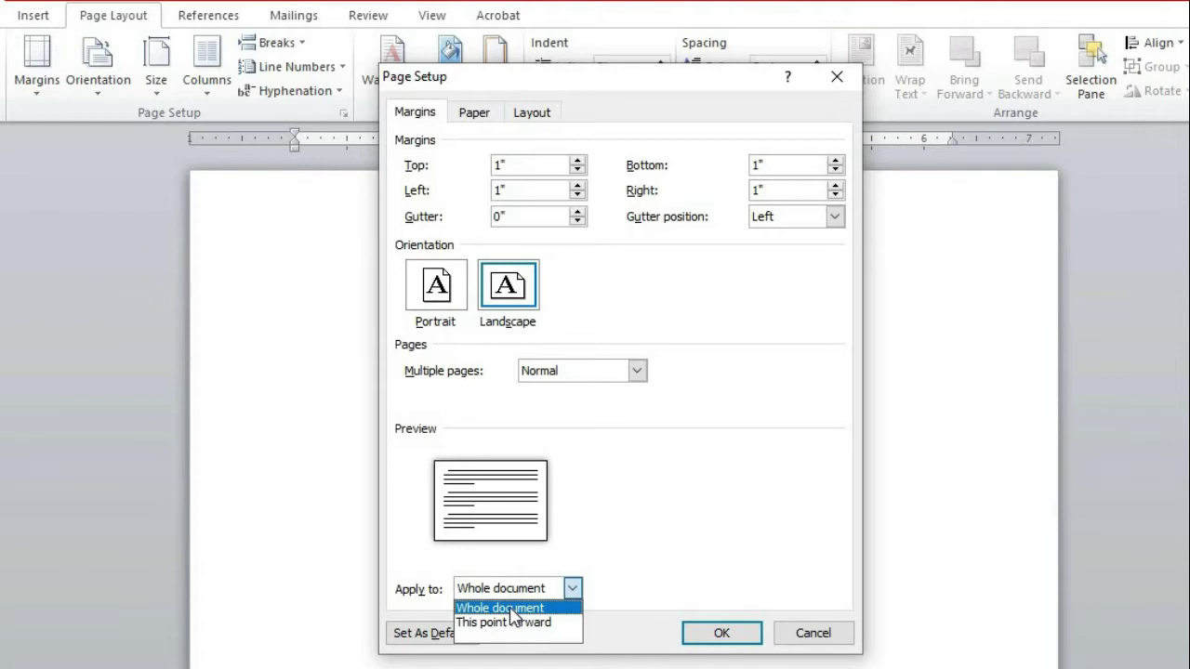
pyautogui.click(512, 609)
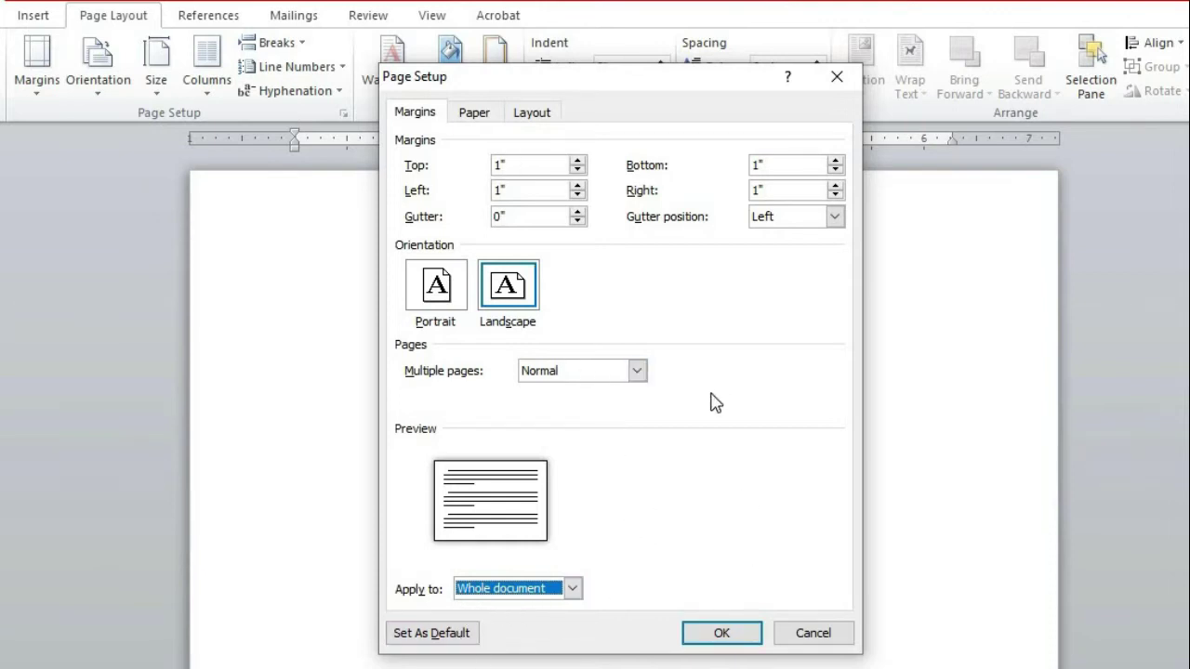
pyautogui.click(741, 633)
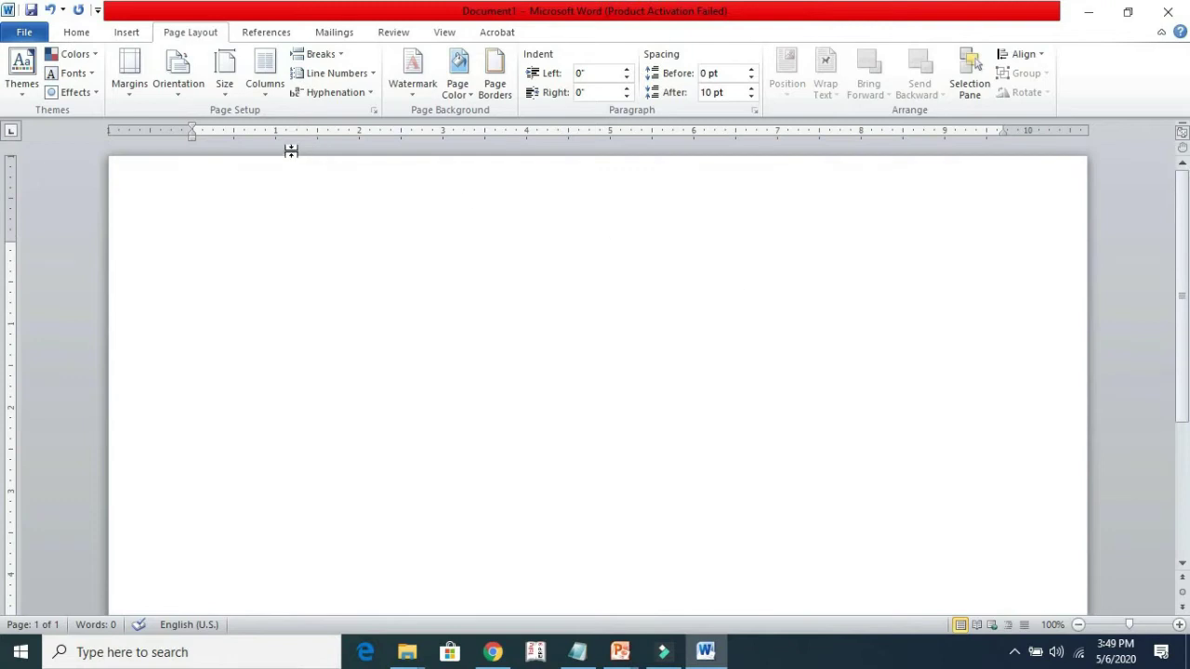
# Step: Set Document1's blank page back to Portrait orientation and return to the Home tab
pyautogui.click(181, 88)
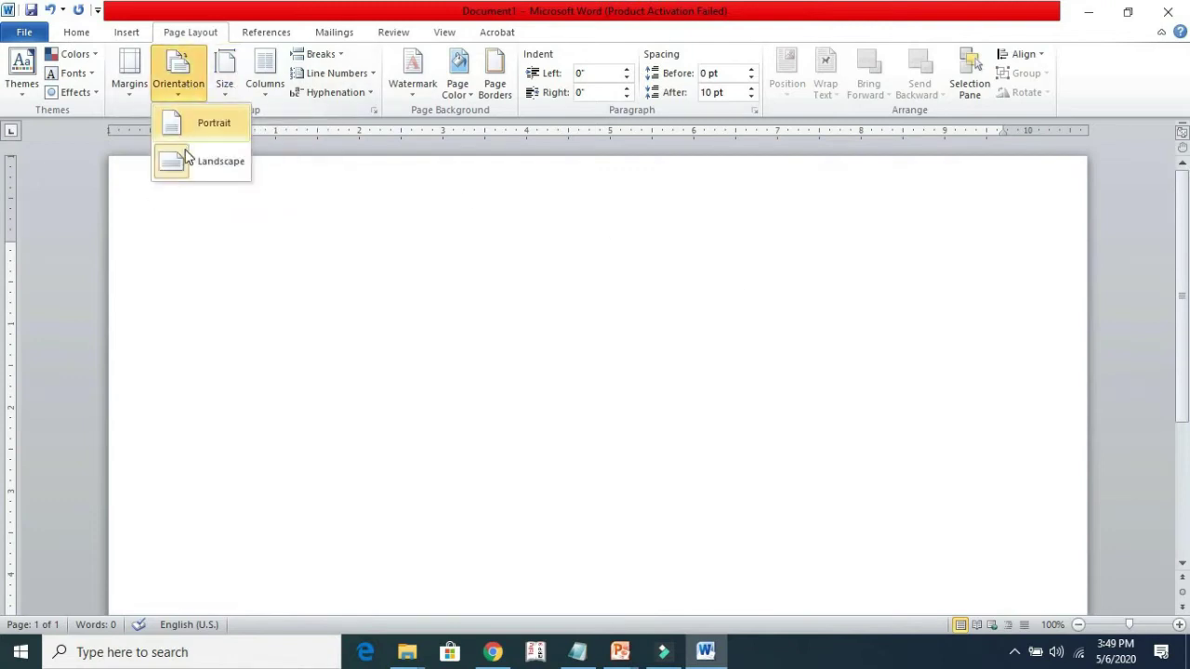
pyautogui.click(189, 130)
pyautogui.scroll(-5, 614, 269)
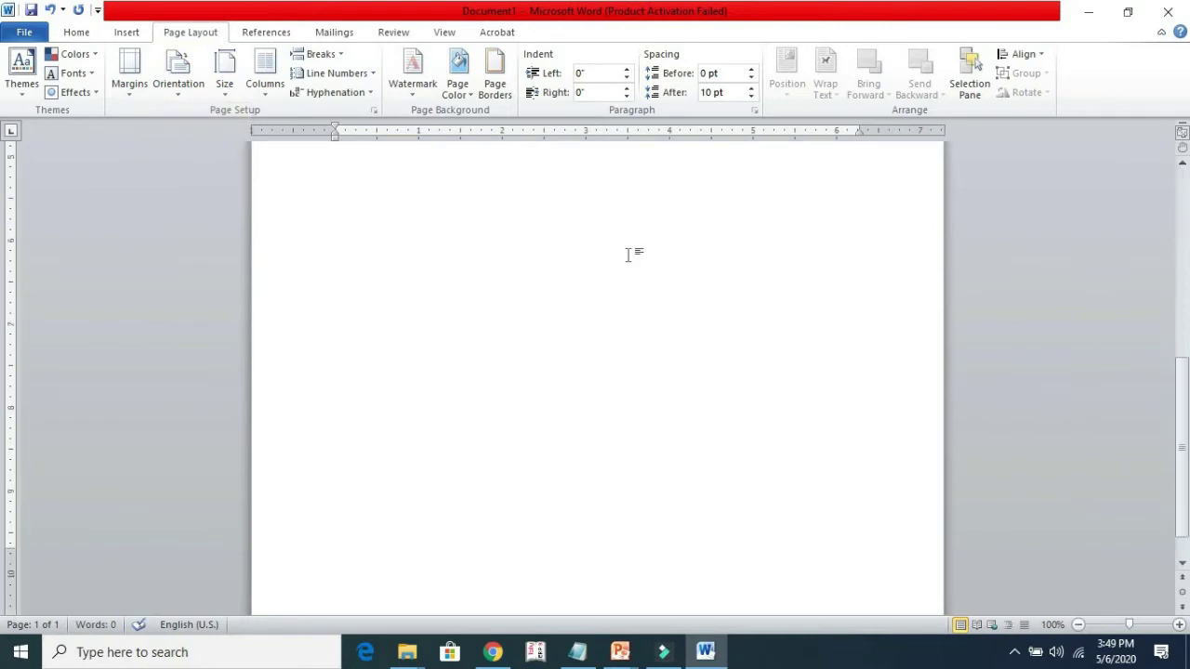
pyautogui.scroll(5, 628, 255)
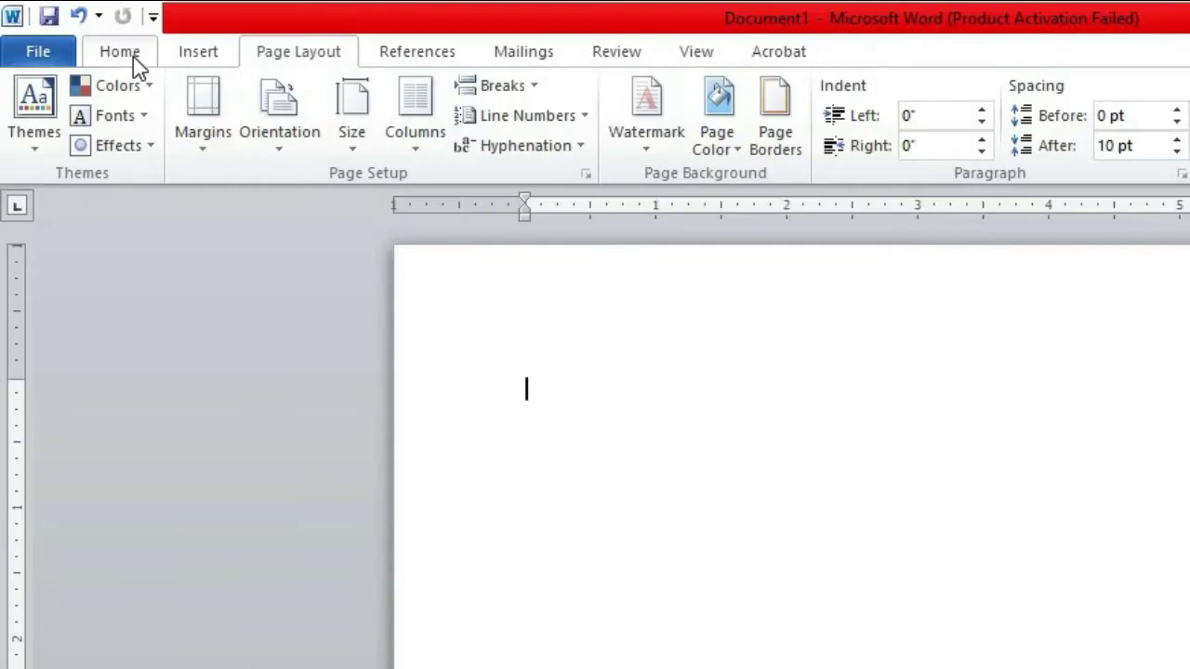
pyautogui.click(86, 35)
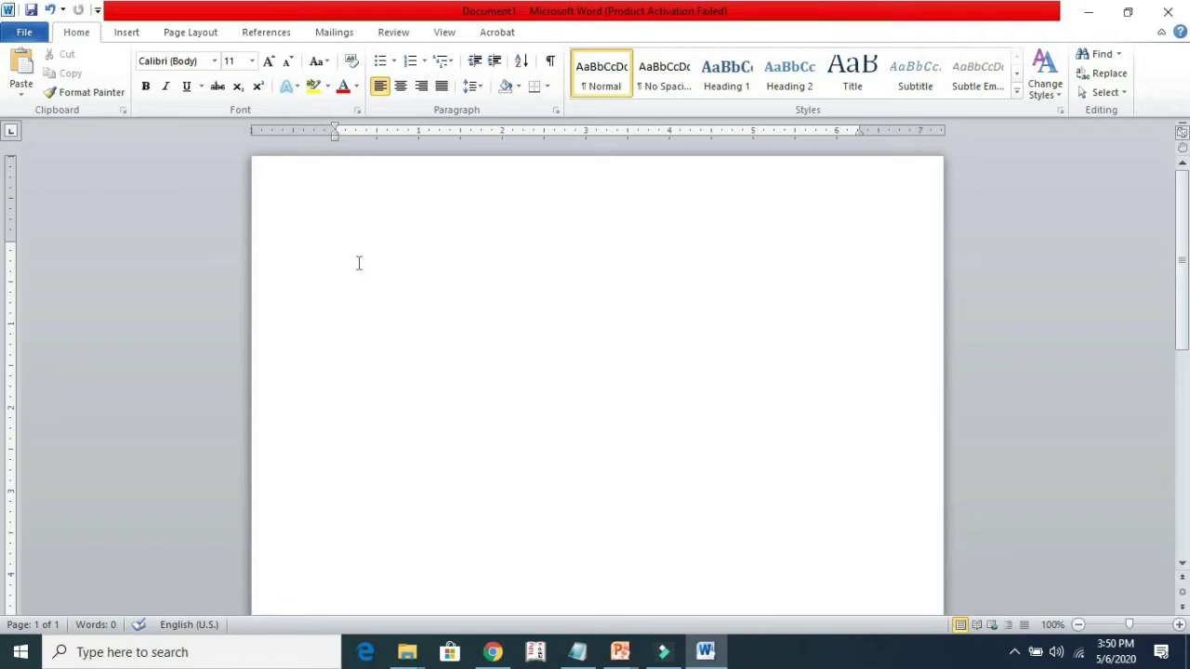
# Step: Generate four paragraphs of sample text with the =rand(4,3) formula
pyautogui.write('=')
pyautogui.write('rand(')
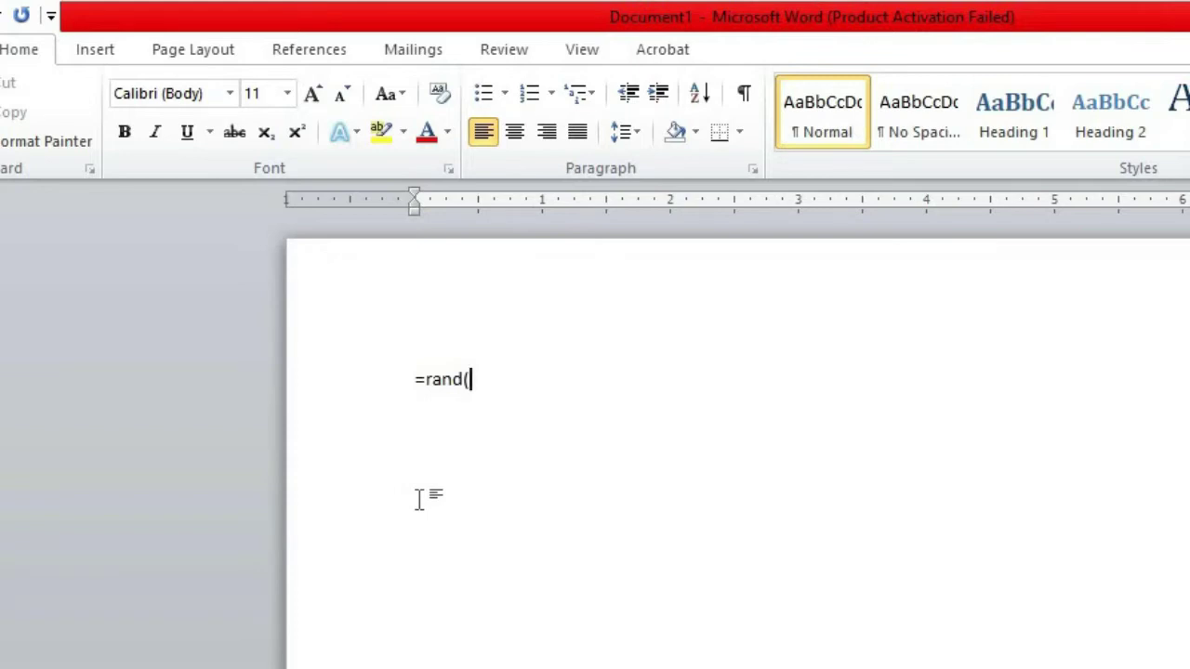
pyautogui.write('4')
pyautogui.write(',')
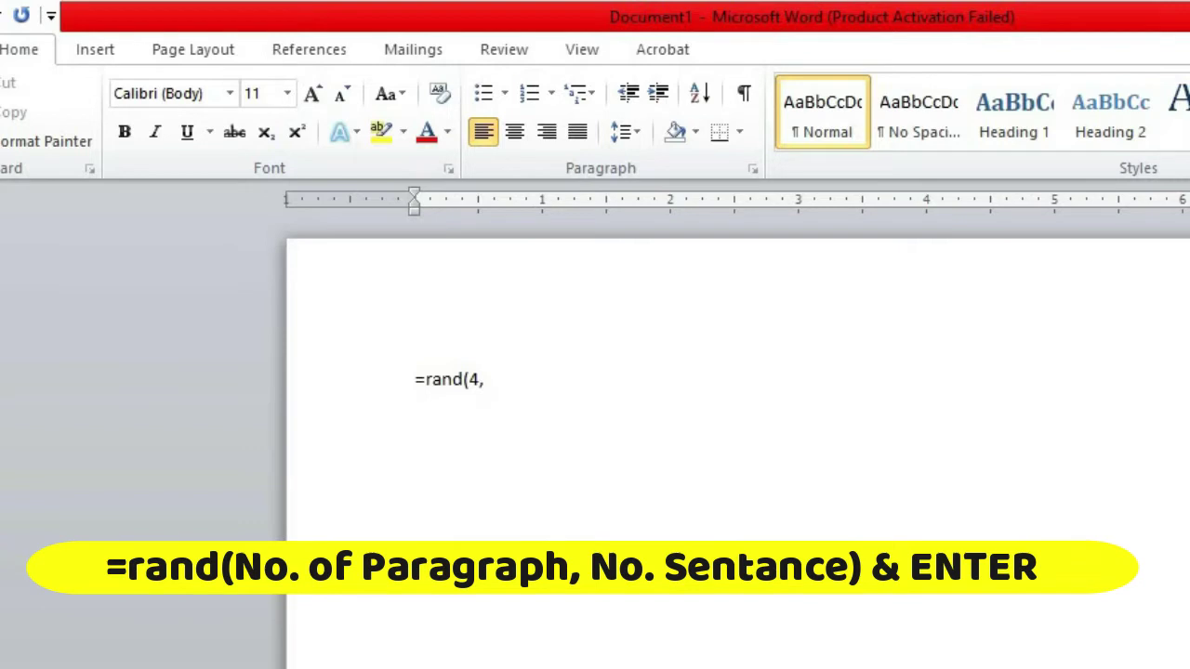
pyautogui.write('3')
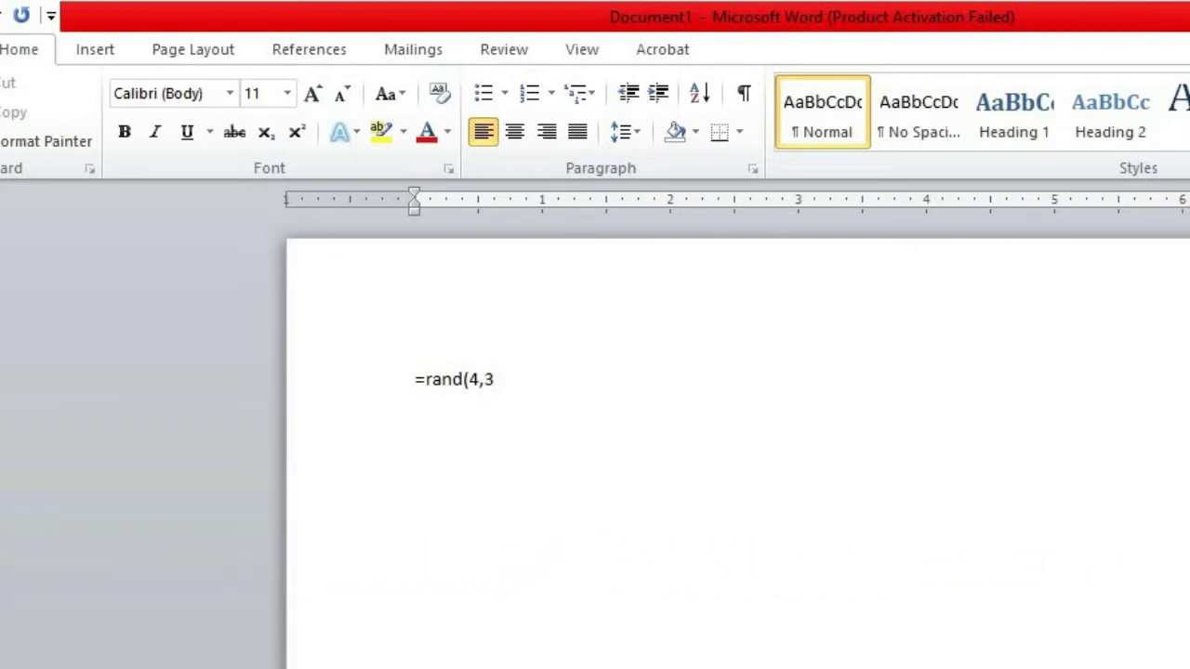
pyautogui.write(')')
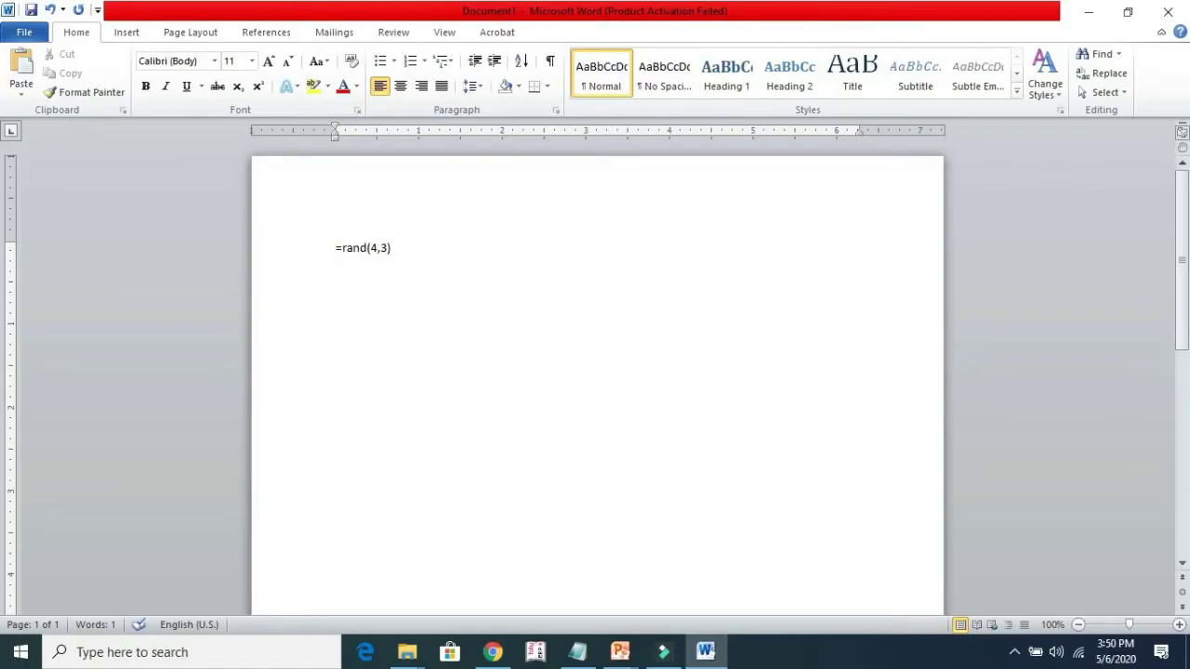
pyautogui.press('Return')
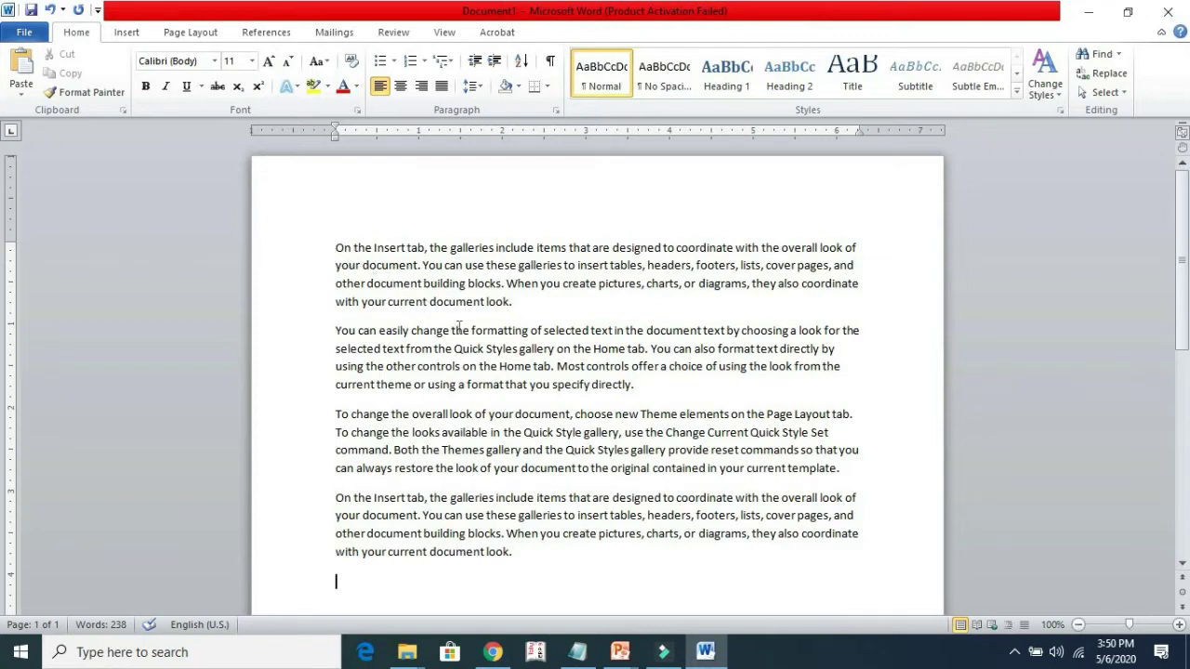
pyautogui.scroll(-1, 455, 323)
pyautogui.scroll(1, 453, 327)
pyautogui.scroll(-2, 498, 323)
pyautogui.scroll(2, 497, 324)
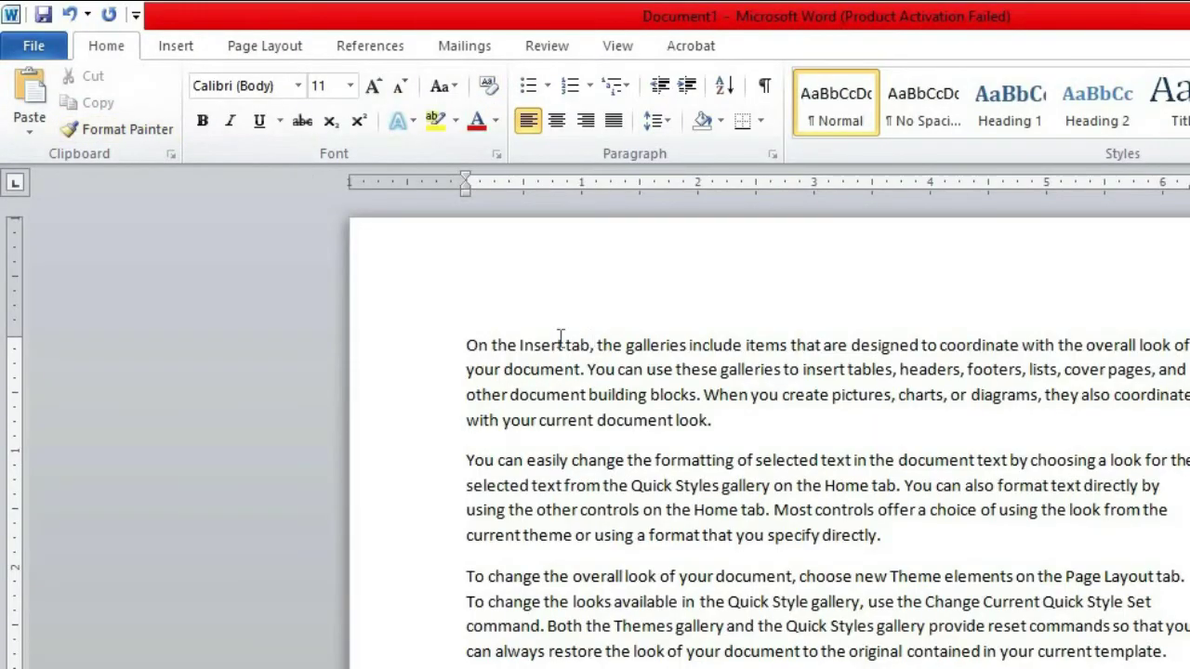
# Step: Make the phrase 'On the Insert tab' bold in Arial Black
pyautogui.moveTo(465, 344); pyautogui.dragTo(584, 358)
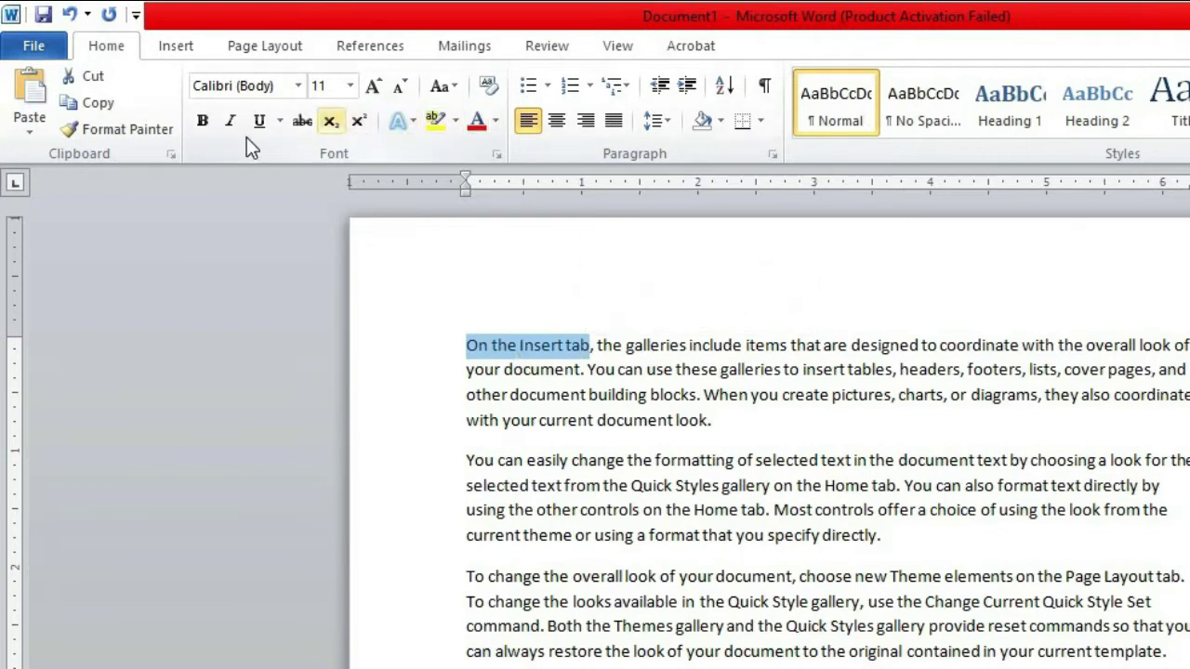
pyautogui.click(209, 124)
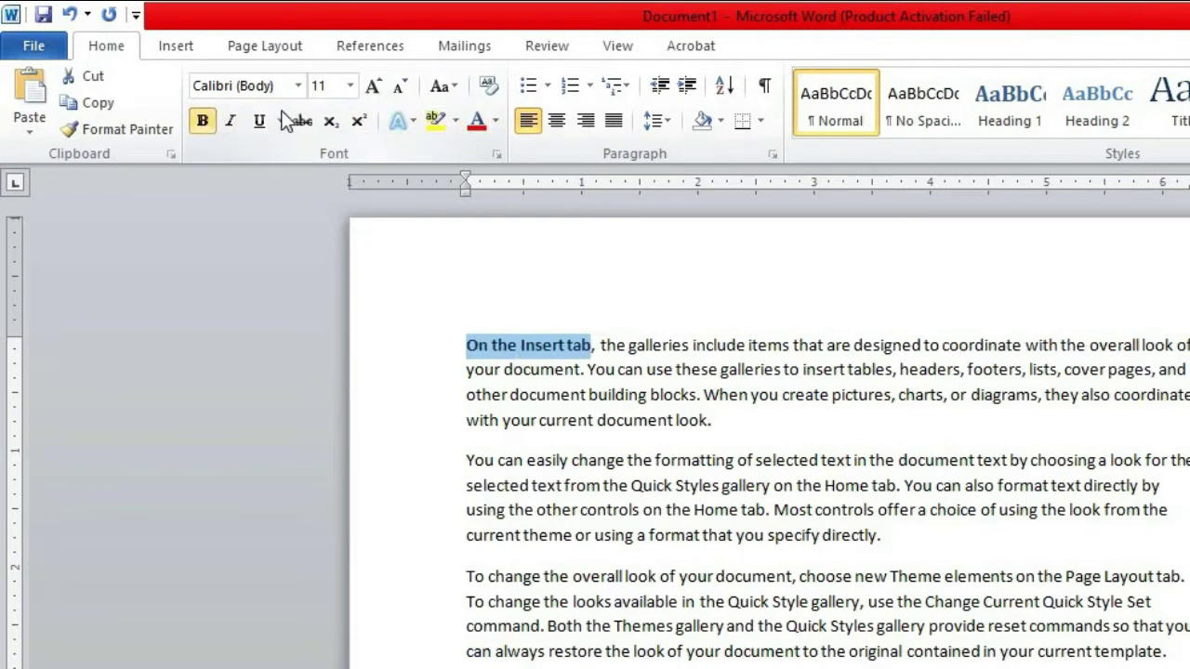
pyautogui.click(299, 86)
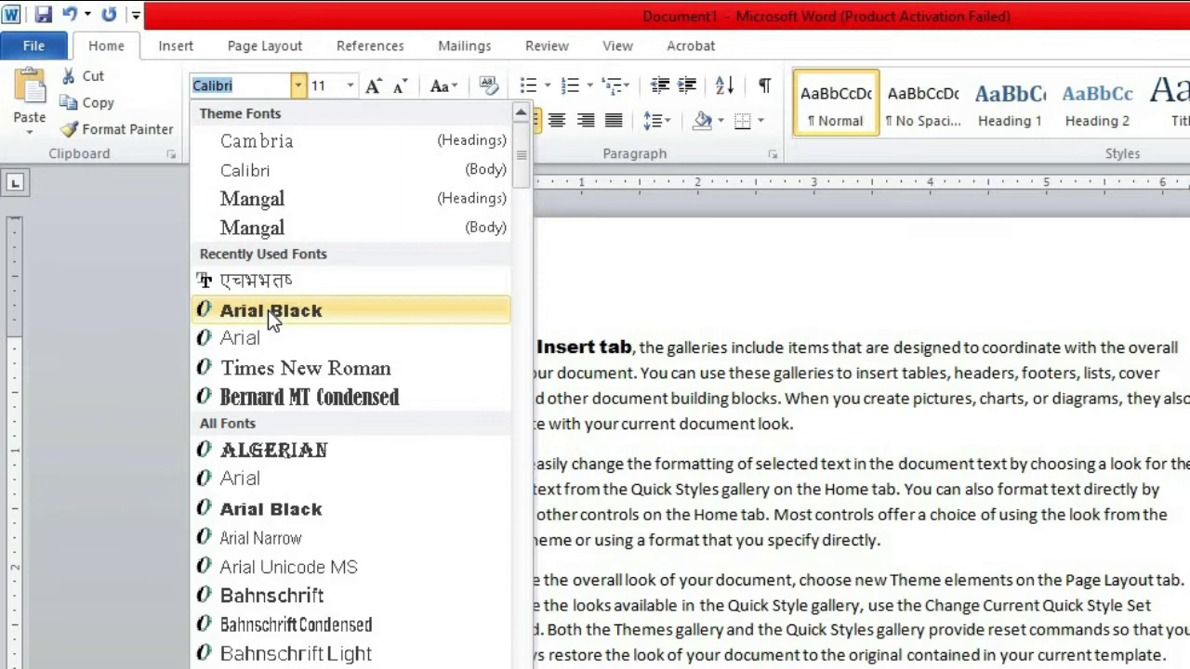
pyautogui.click(268, 310)
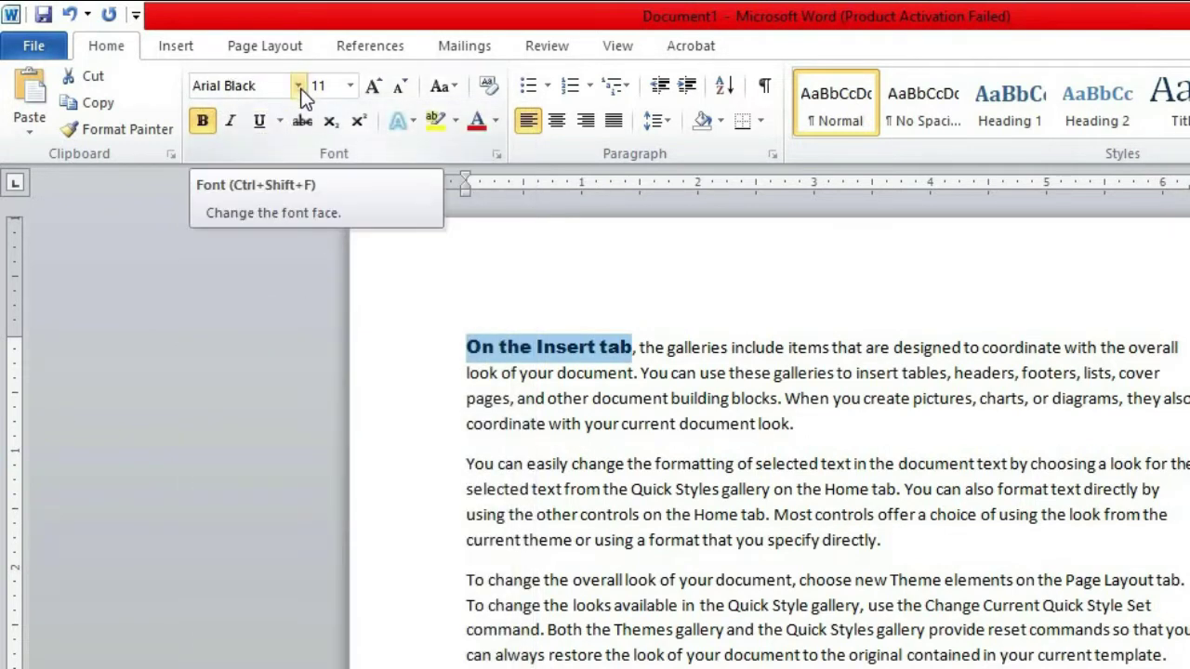
pyautogui.click(298, 86)
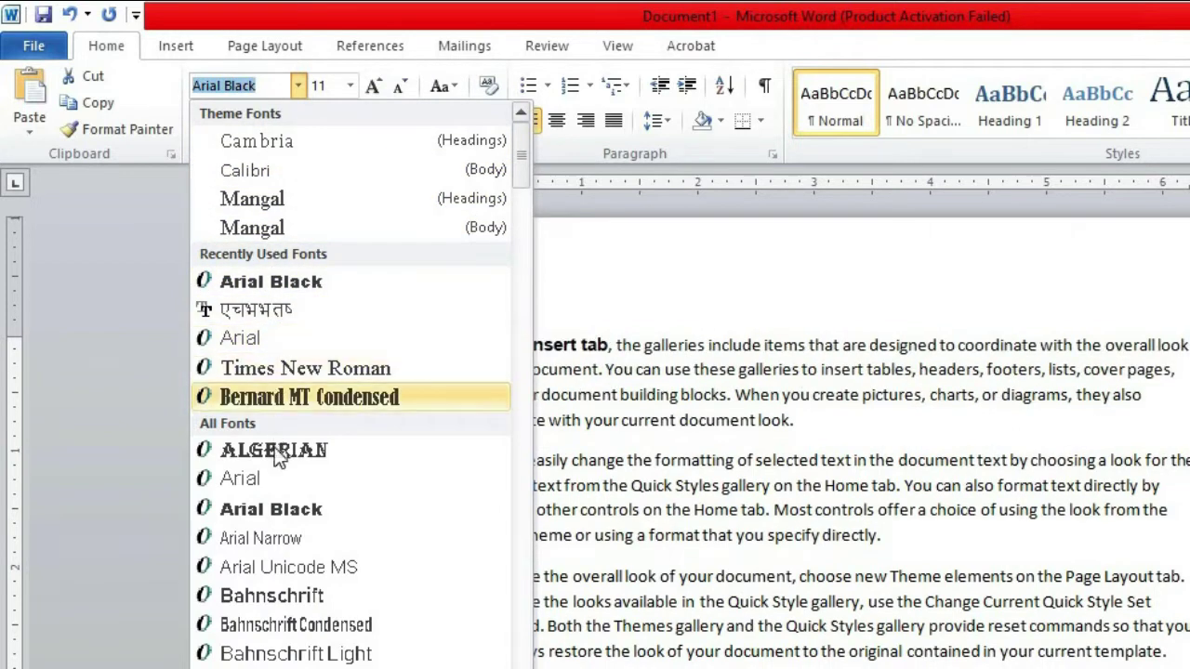
pyautogui.click(279, 509)
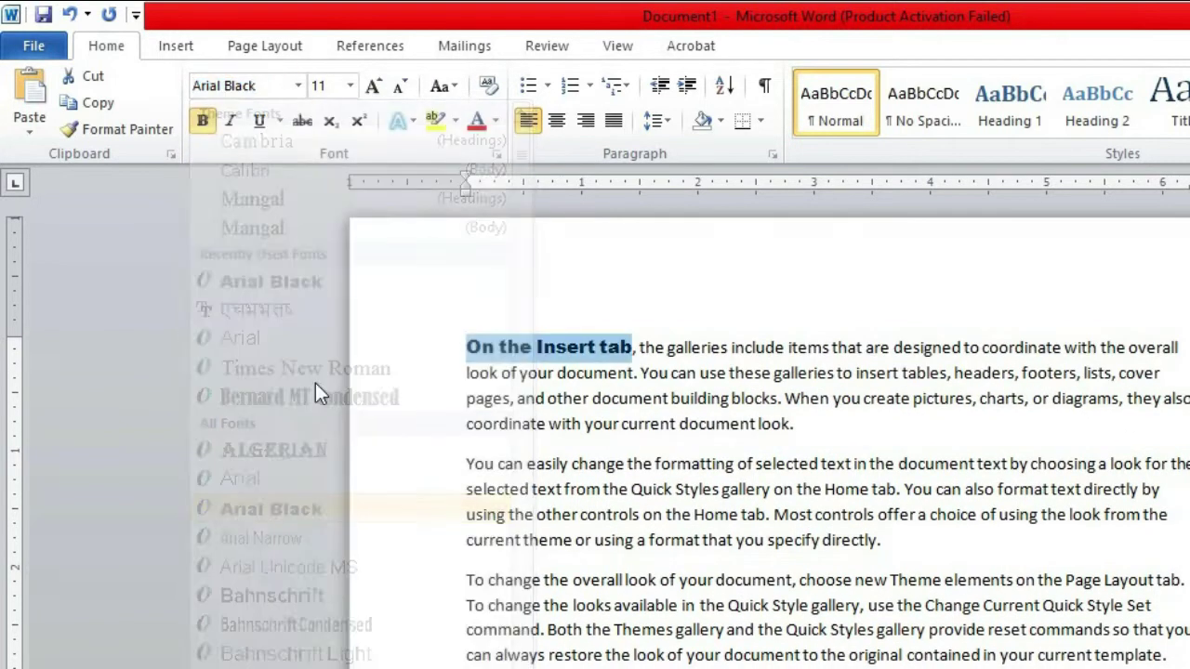
# Step: Resize the phrase with Grow Font and Shrink Font so it's slightly larger than the body text
pyautogui.click(375, 80)
pyautogui.click(375, 80)
pyautogui.click(375, 80)
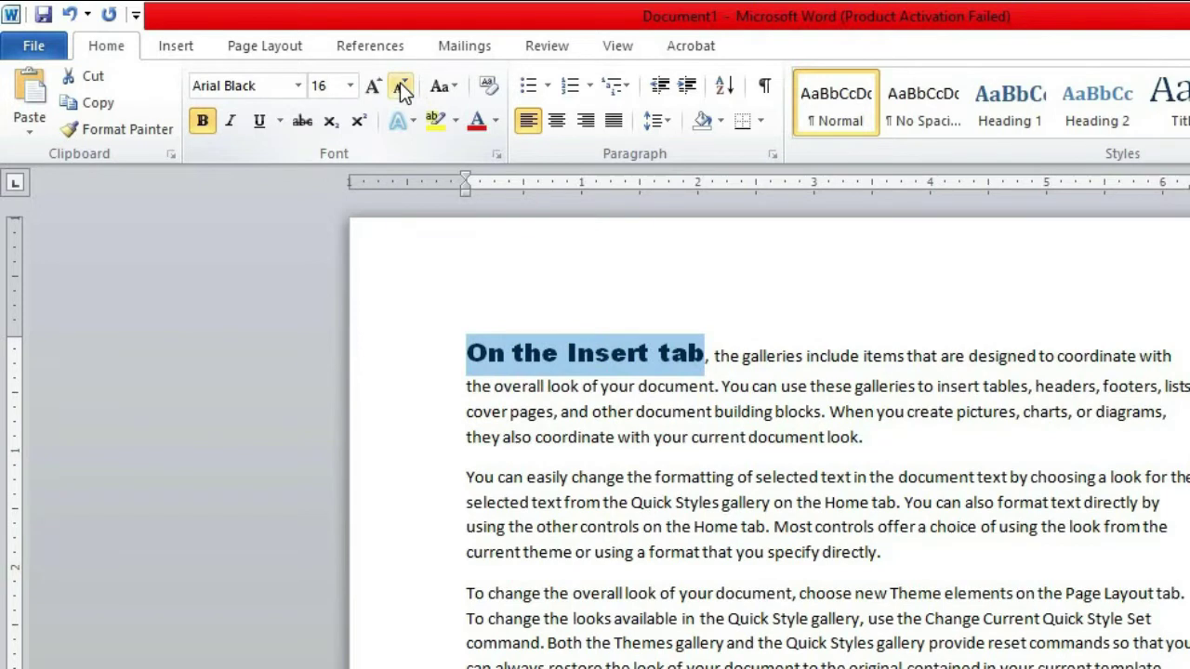
pyautogui.click(400, 83)
pyautogui.click(400, 82)
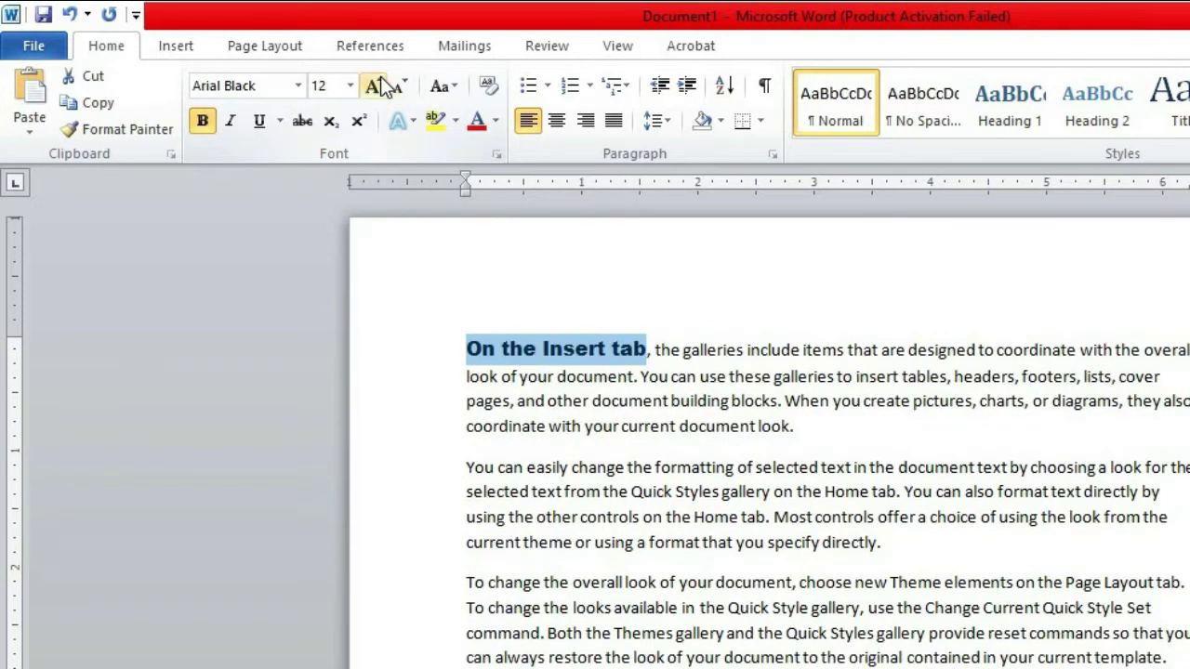
pyautogui.click(380, 78)
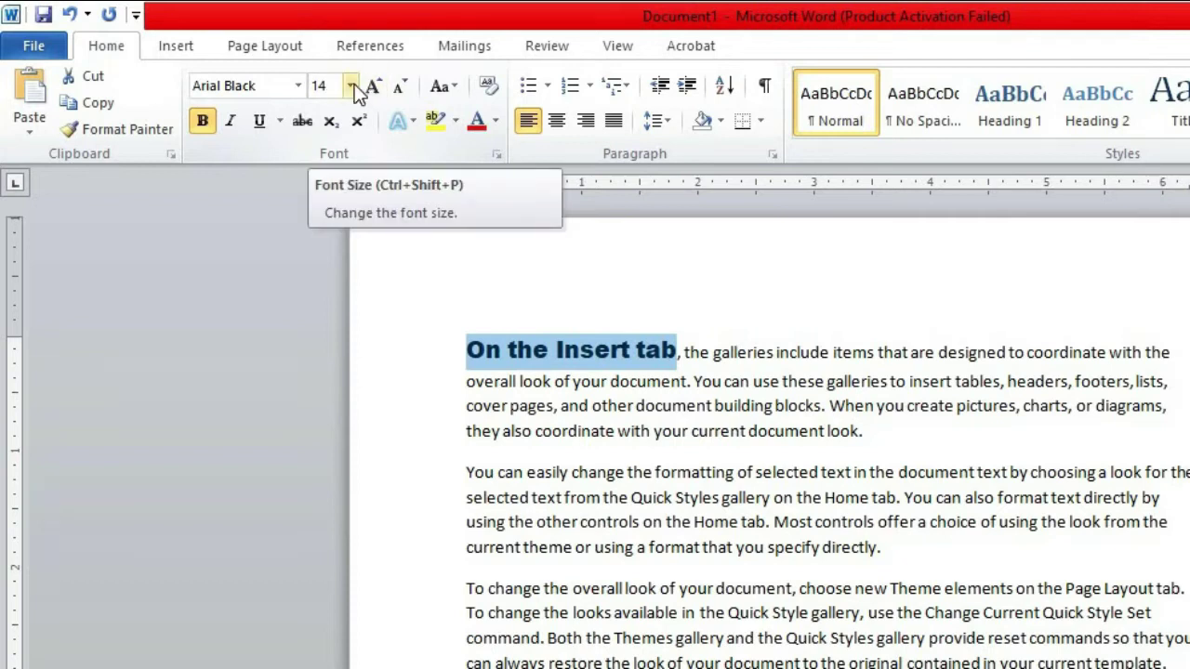
# Step: Set the 'On the Insert tab' heading's font size to 15
pyautogui.click(352, 85)
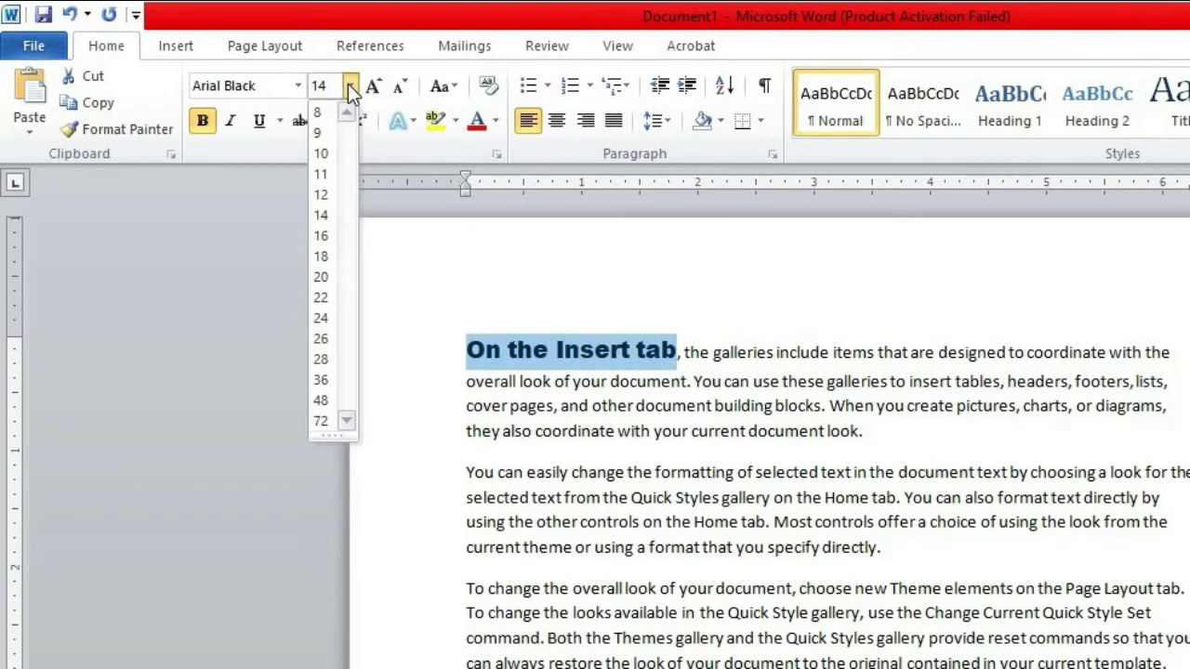
pyautogui.click(348, 86)
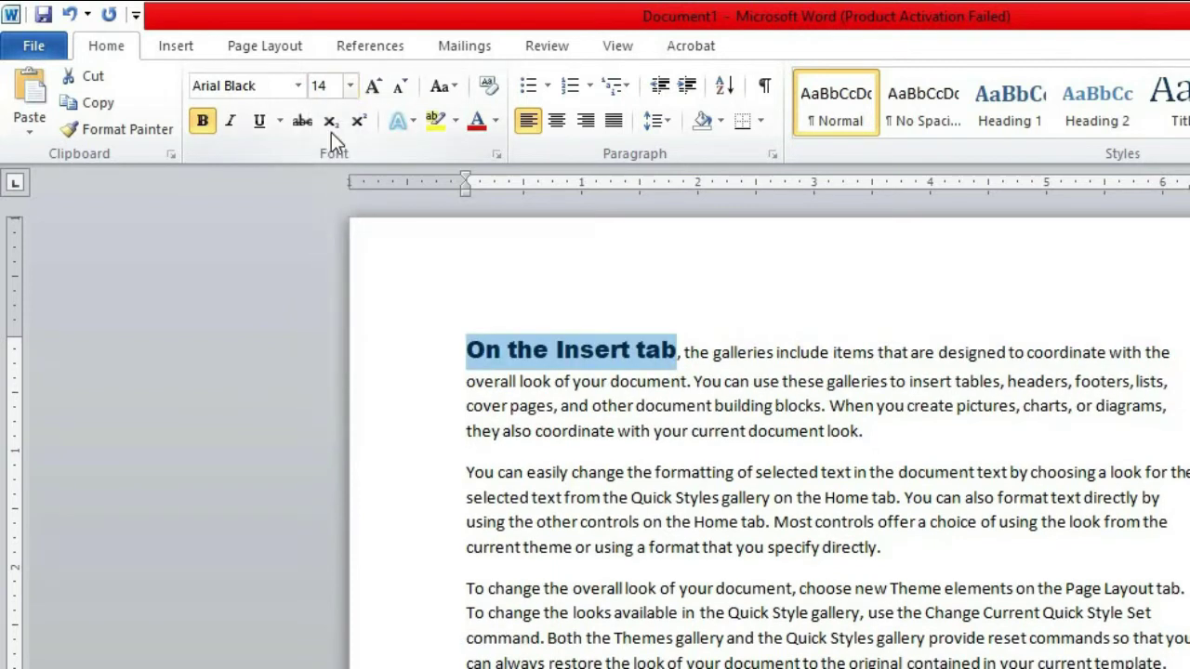
pyautogui.click(399, 87)
pyautogui.click(373, 86)
pyautogui.click(337, 83)
pyautogui.write('1')
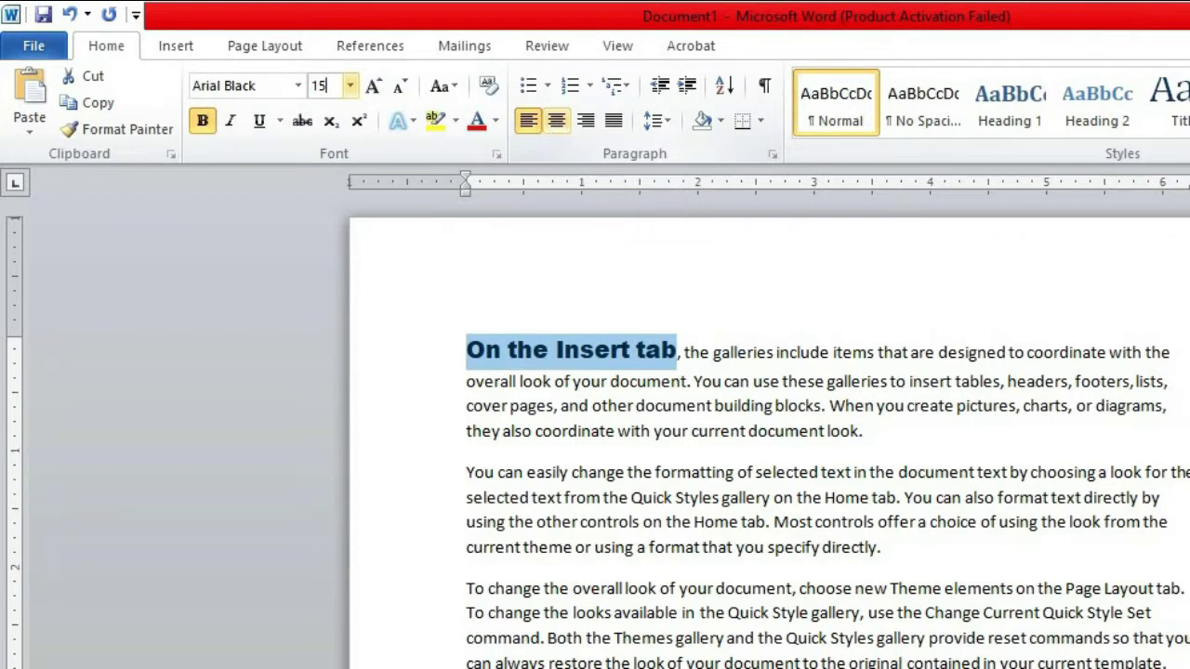
pyautogui.press('Return')
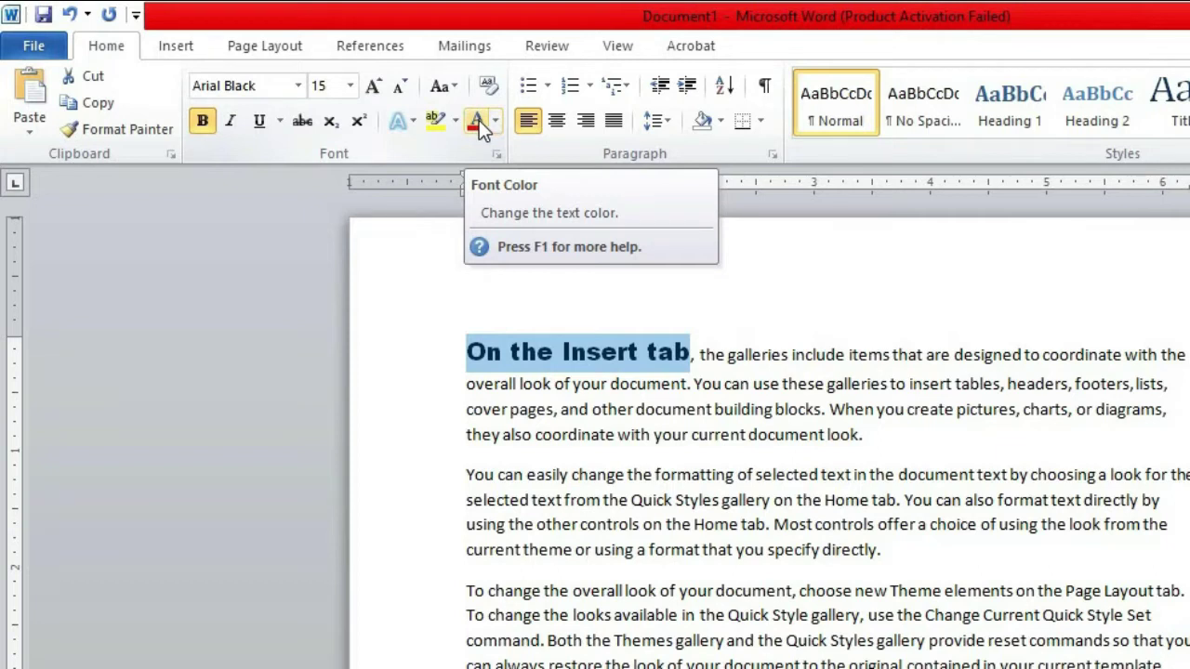
pyautogui.click(476, 121)
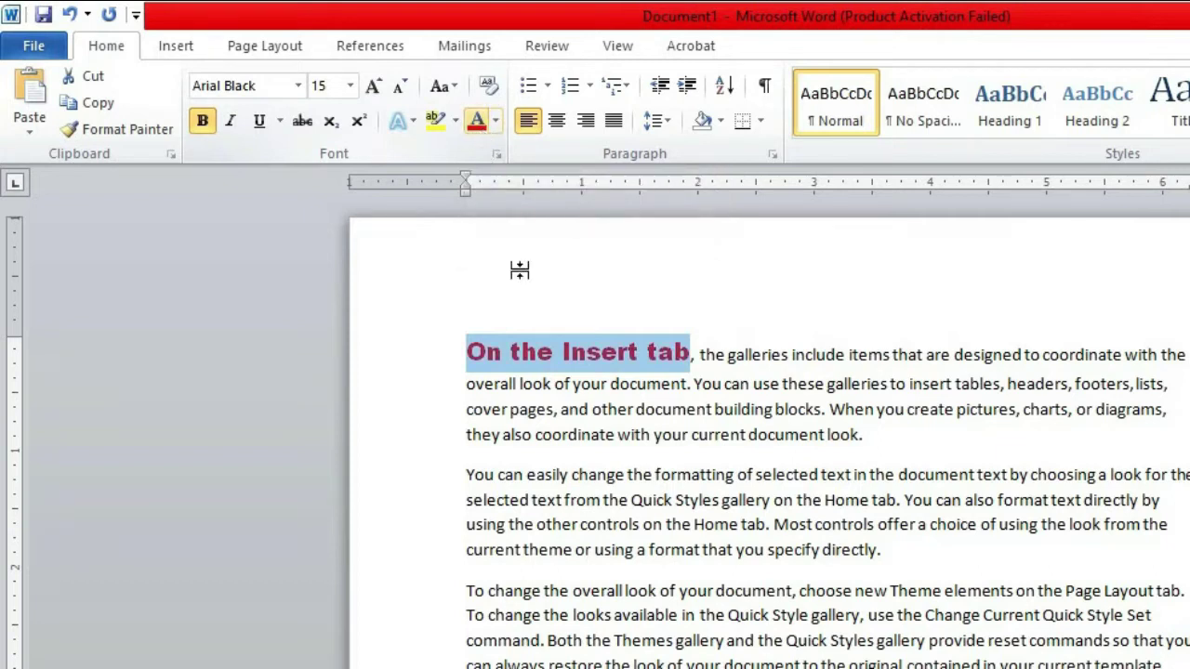
pyautogui.click(498, 120)
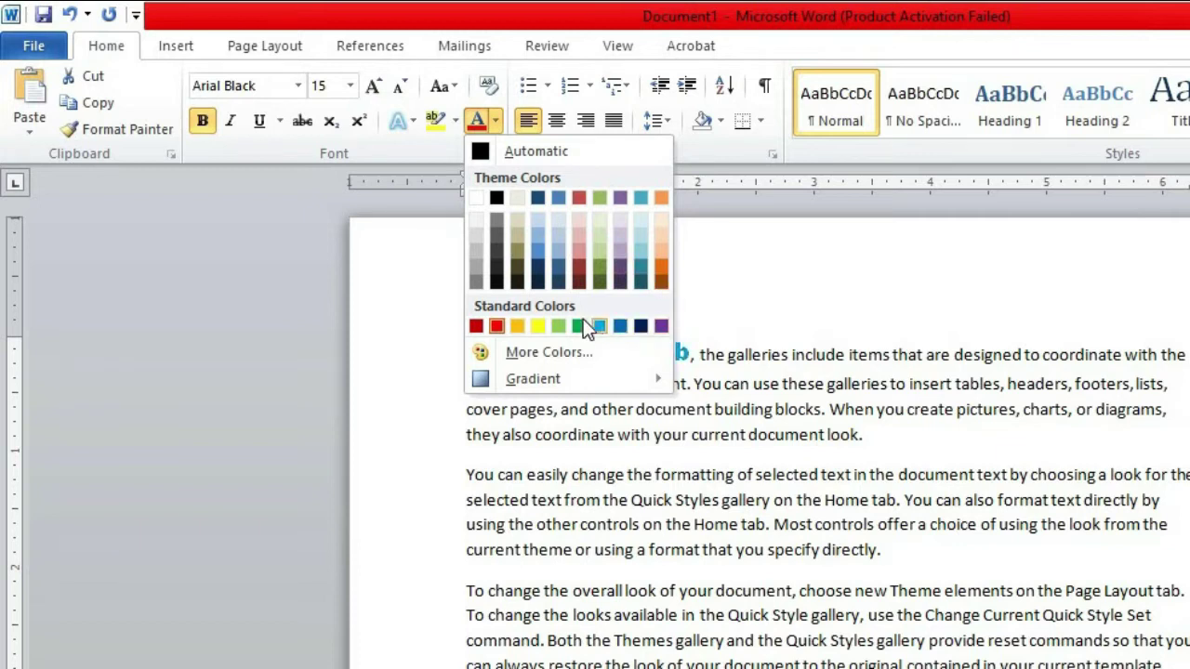
pyautogui.click(475, 326)
pyautogui.click(673, 382)
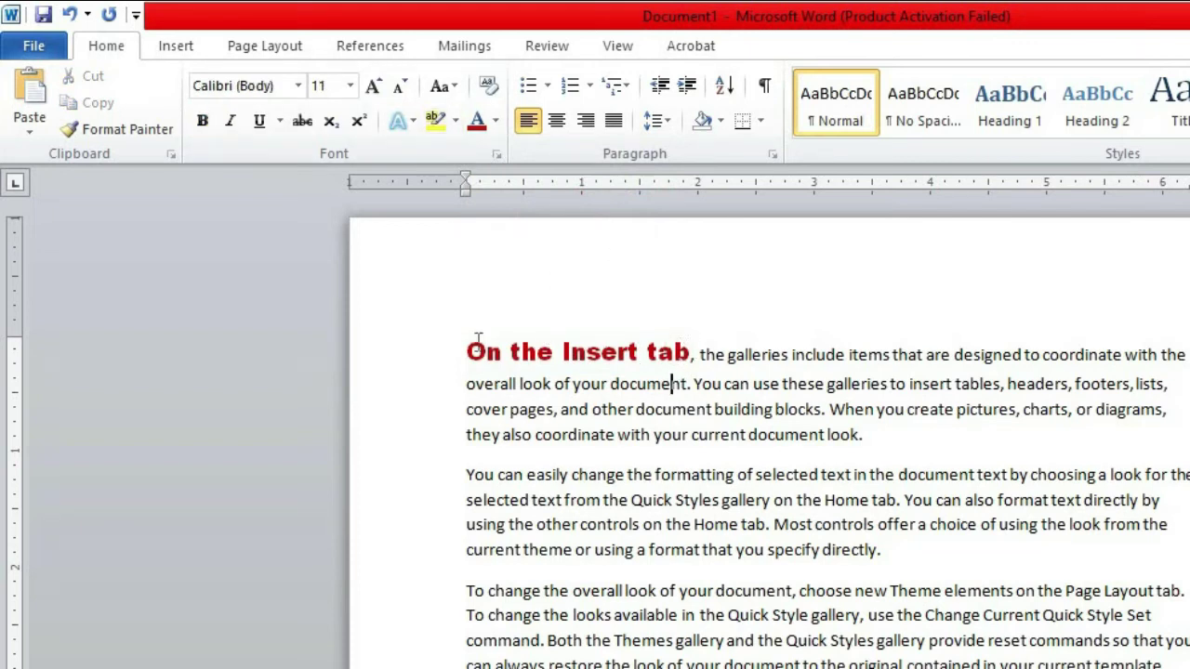
pyautogui.moveTo(468, 351); pyautogui.dragTo(689, 351)
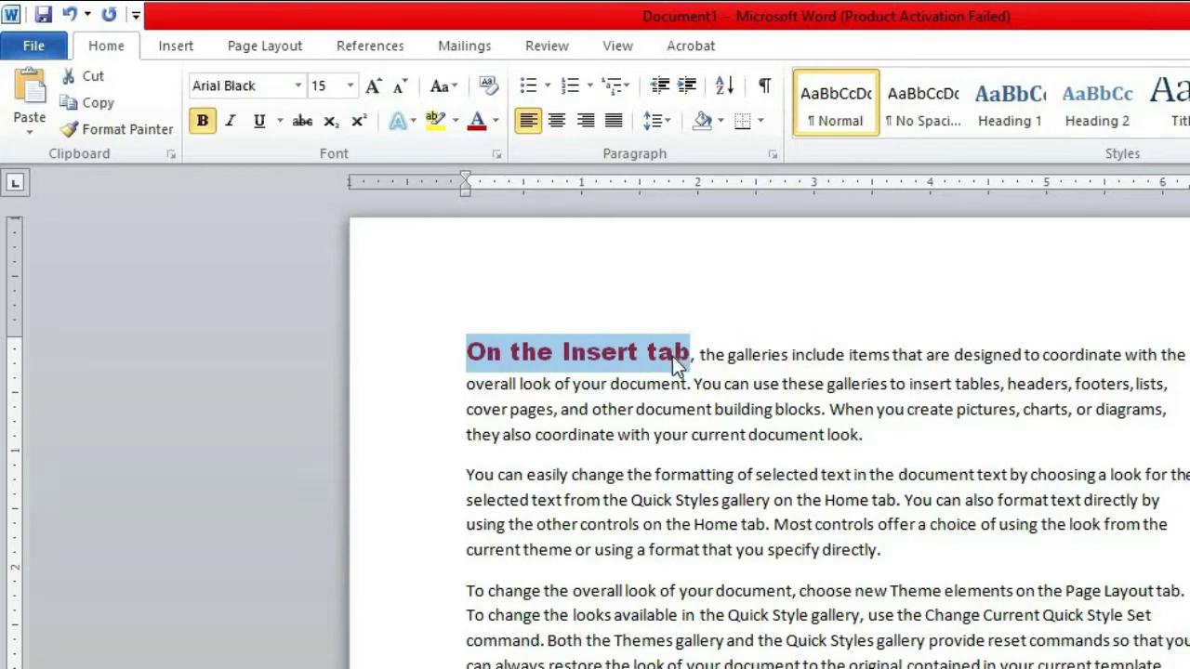
pyautogui.moveTo(468, 475); pyautogui.dragTo(720, 562)
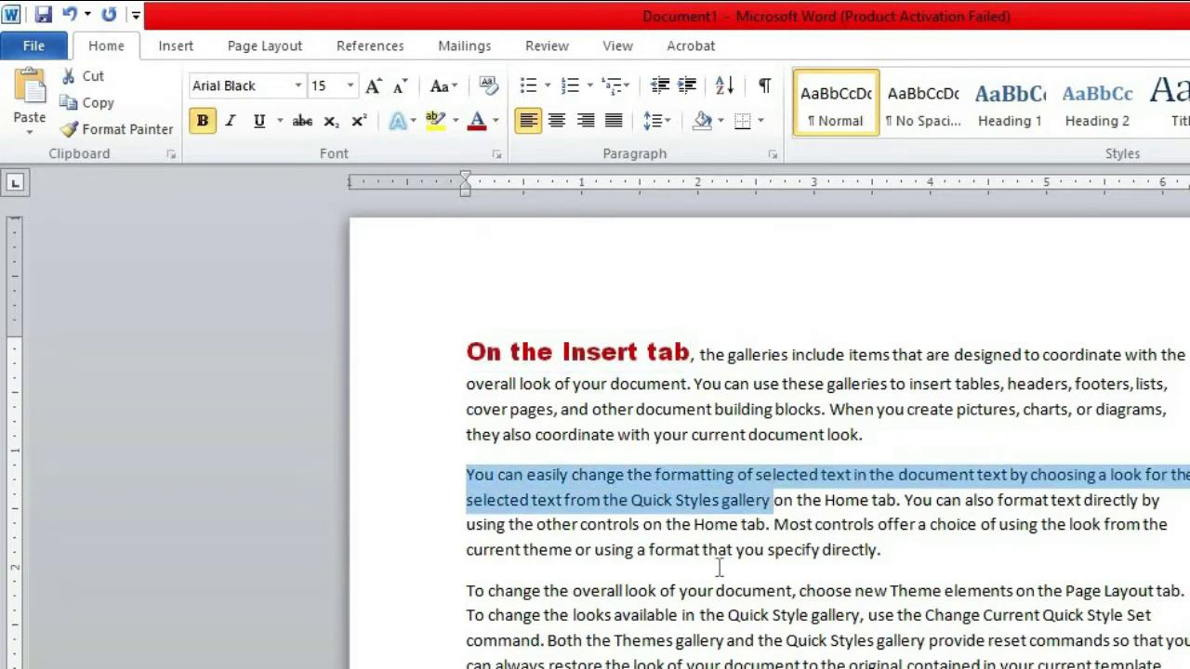
pyautogui.click(666, 549)
pyautogui.moveTo(468, 344); pyautogui.dragTo(671, 346)
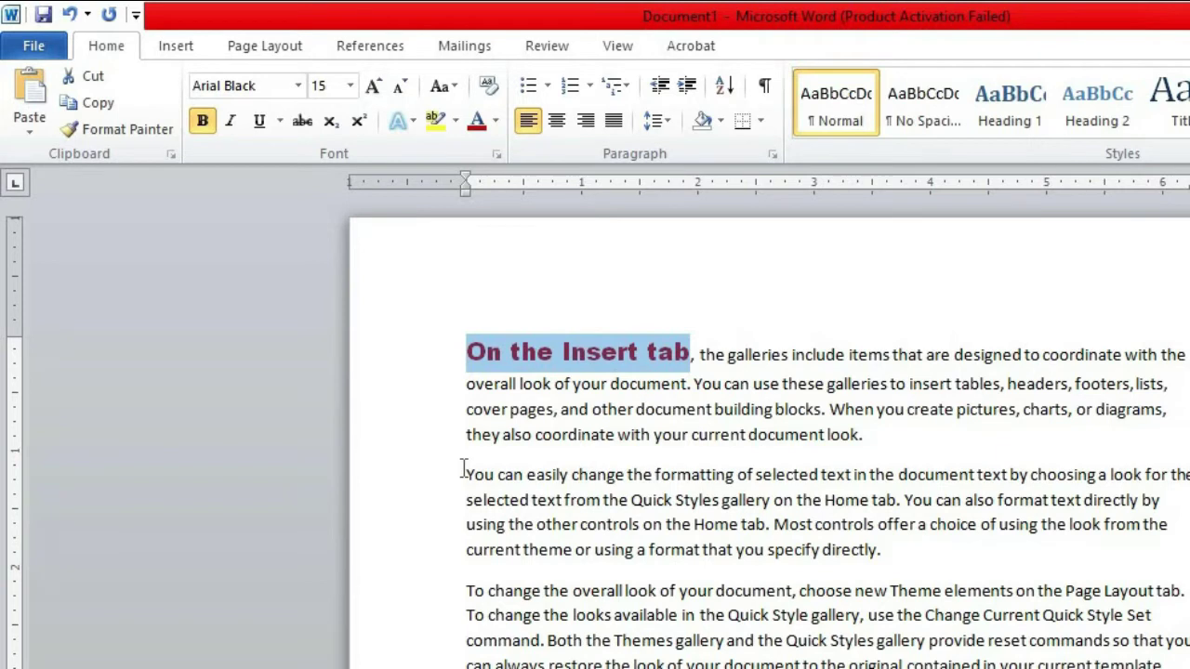
pyautogui.moveTo(462, 472); pyautogui.dragTo(526, 475)
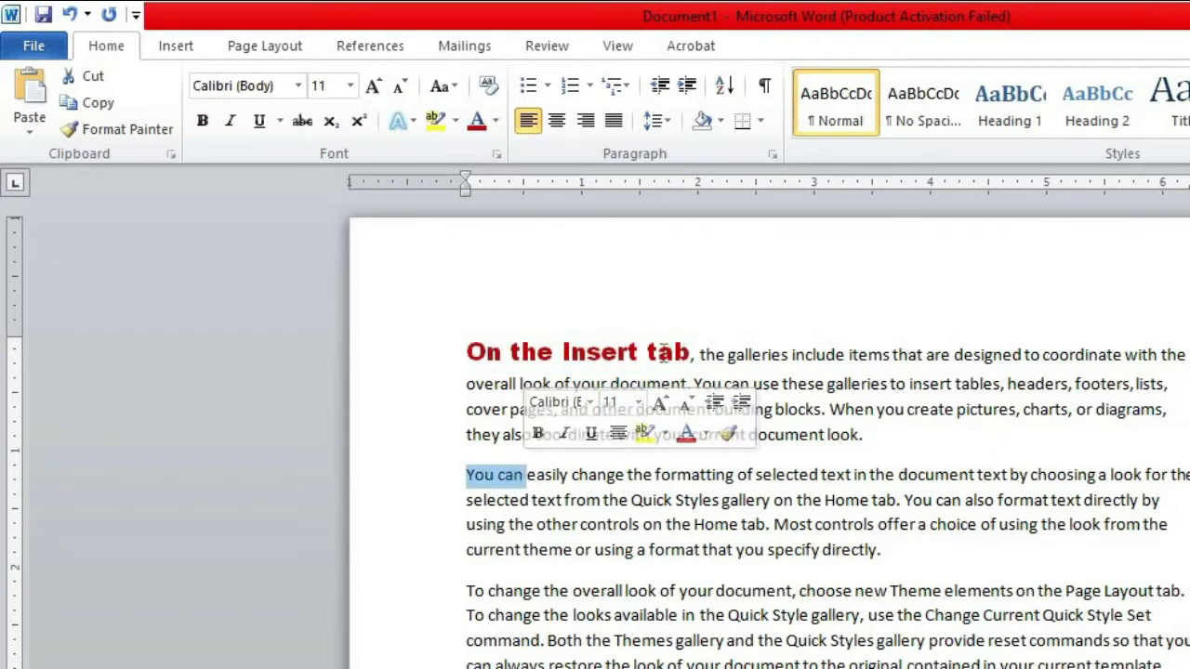
pyautogui.moveTo(667, 353); pyautogui.dragTo(470, 360)
pyautogui.click(653, 524)
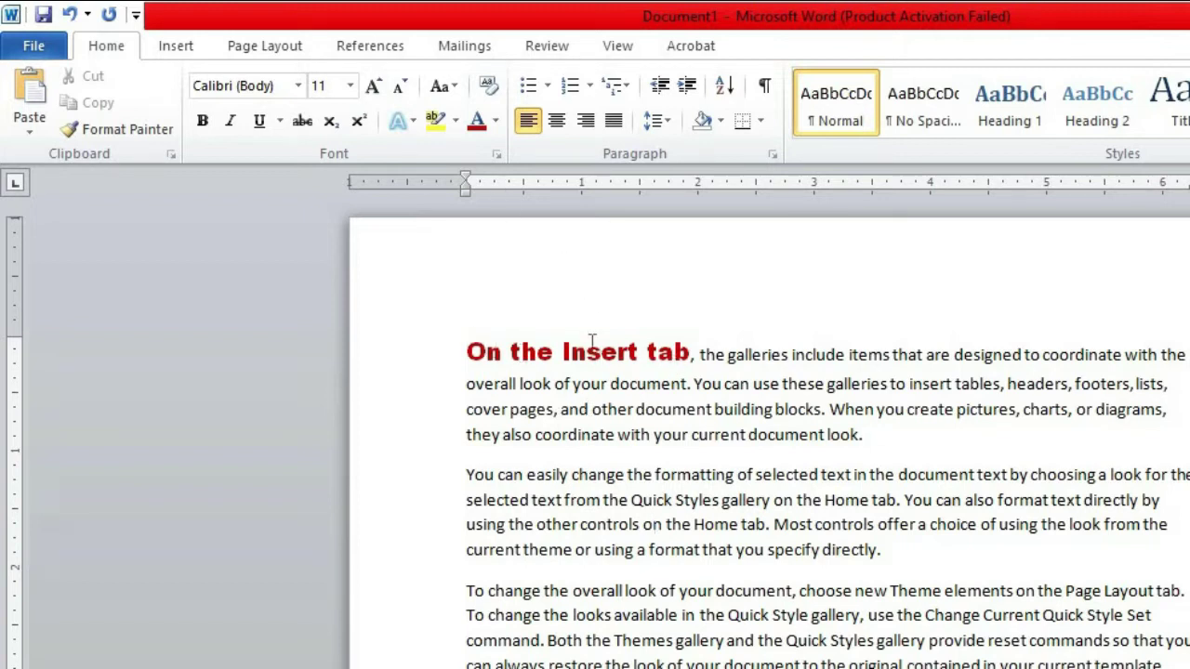
pyautogui.moveTo(468, 354); pyautogui.dragTo(679, 362)
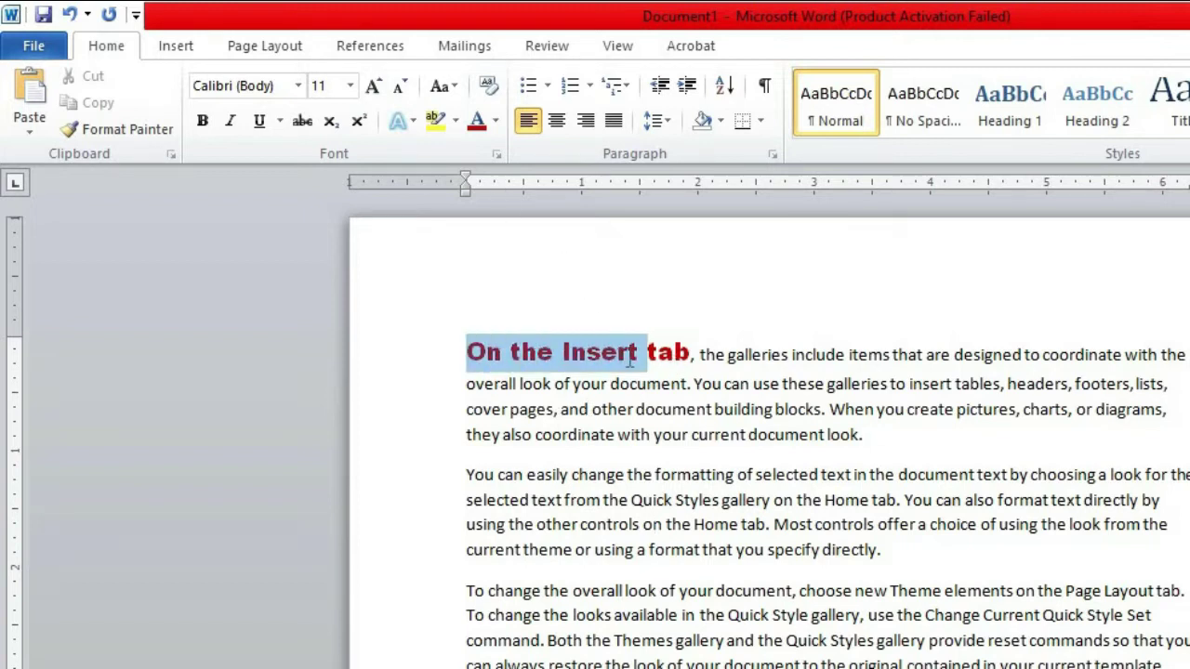
# Step: Copy the heading's red bold Arial Black look onto 'You can easily change' with Format Painter
pyautogui.click(123, 133)
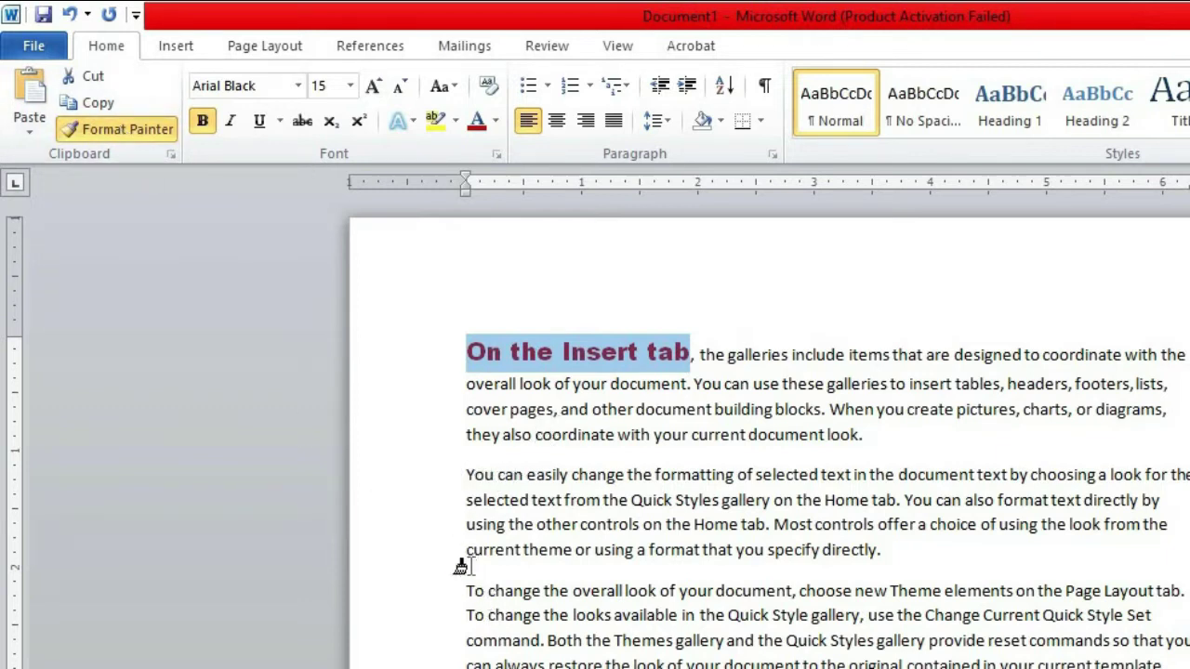
pyautogui.moveTo(466, 474); pyautogui.dragTo(622, 474)
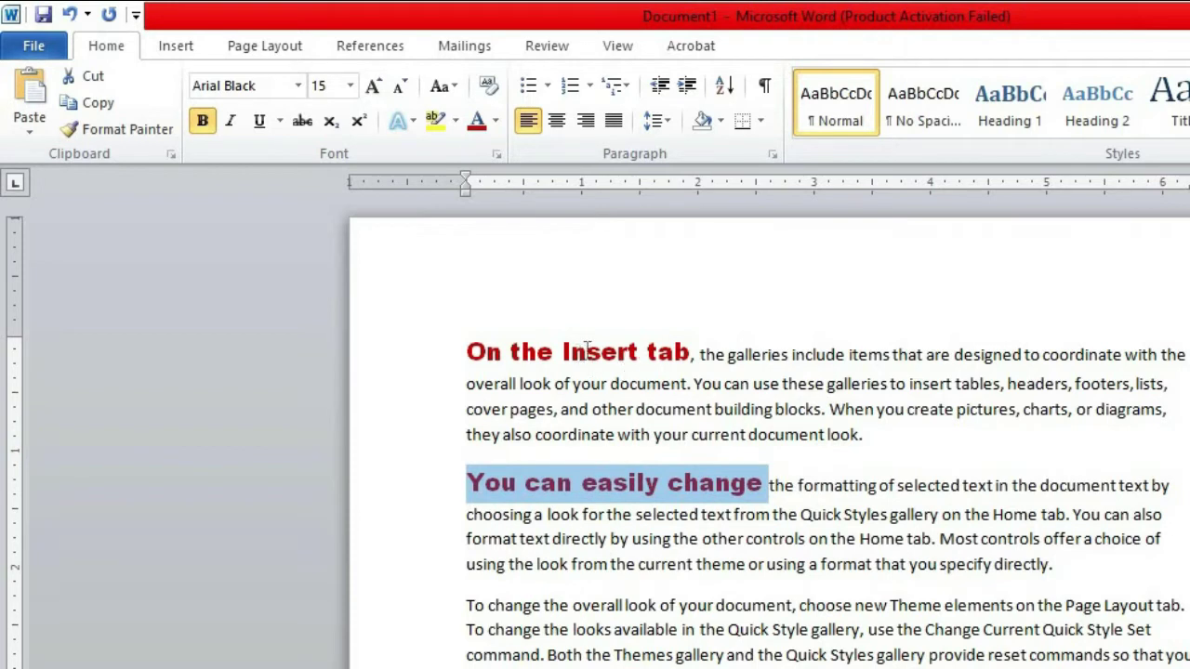
pyautogui.click(618, 563)
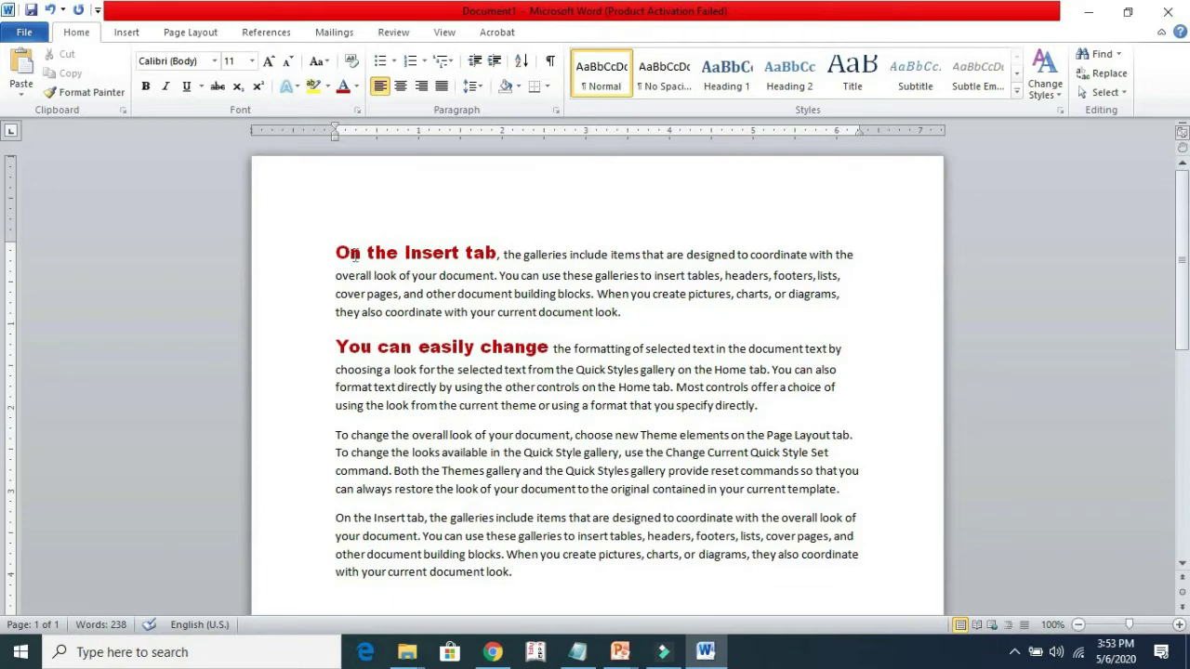
pyautogui.moveTo(335, 252); pyautogui.dragTo(498, 252)
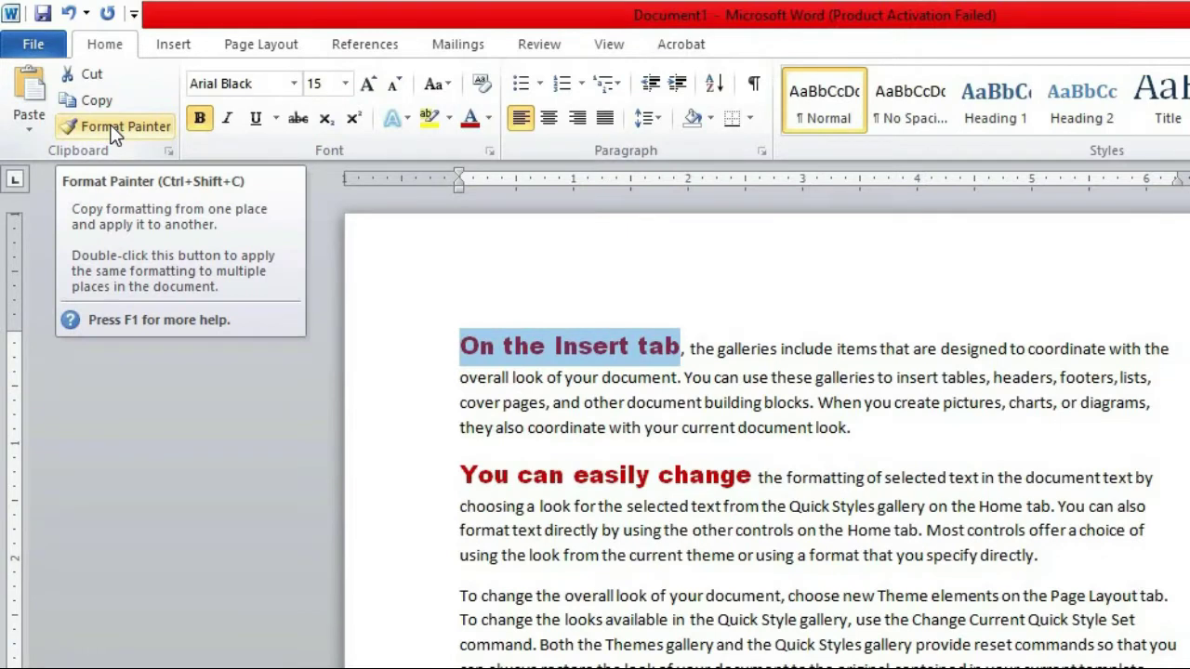
# Step: Paint the heading format onto 'To change the overall', 'document, choose new Theme', 'the original' and 'galleries to insert tables'
pyautogui.click(114, 128)
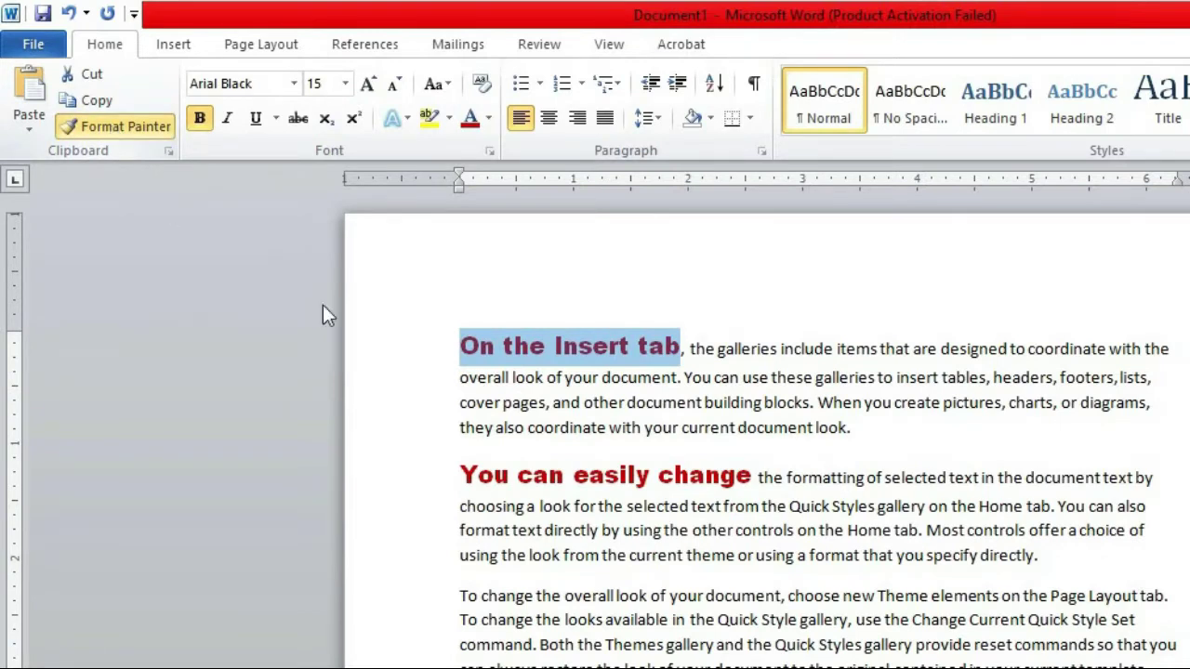
pyautogui.scroll(-1, 558, 502)
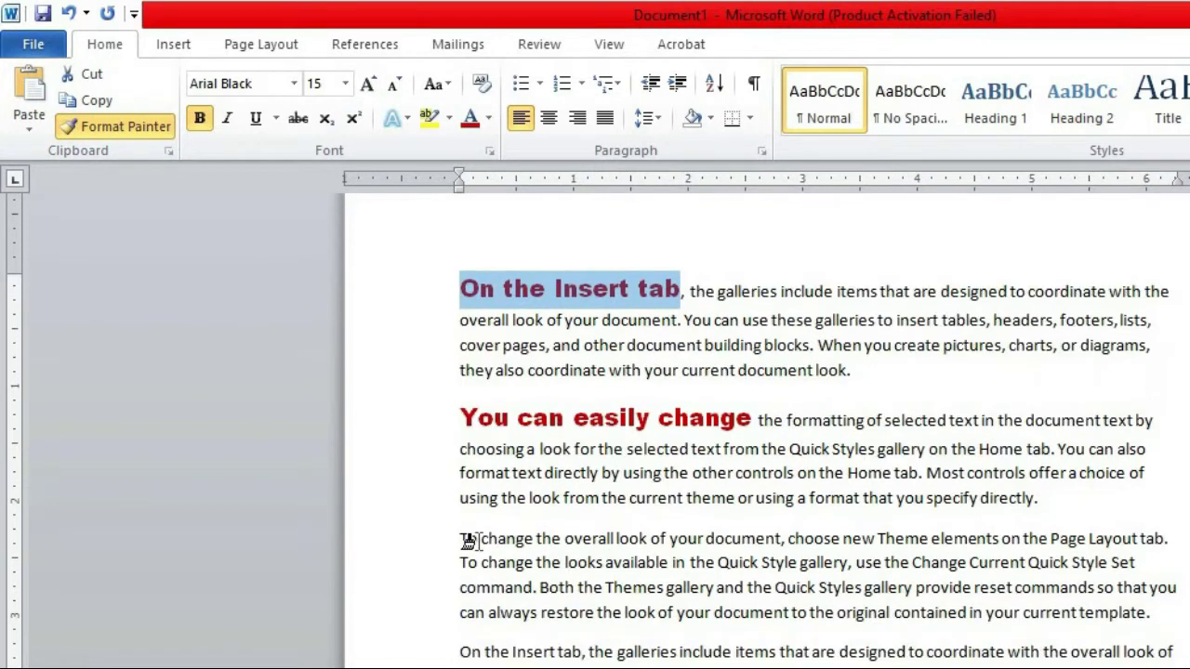
pyautogui.moveTo(459, 539); pyautogui.dragTo(617, 539)
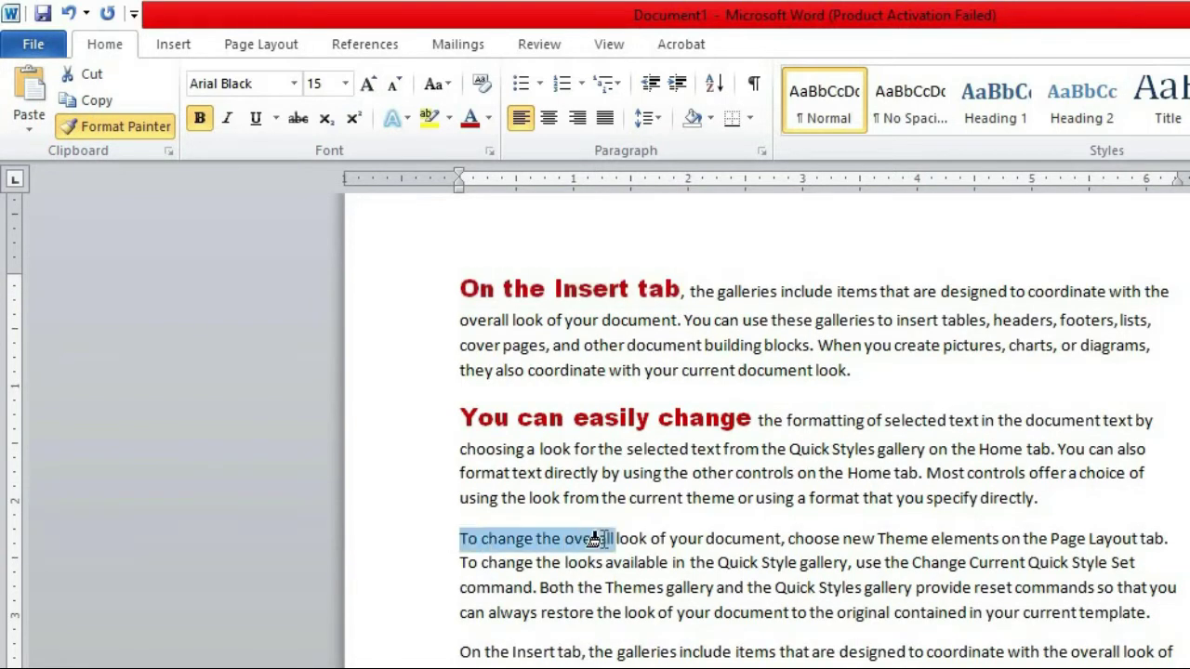
pyautogui.moveTo(611, 401); pyautogui.dragTo(749, 401)
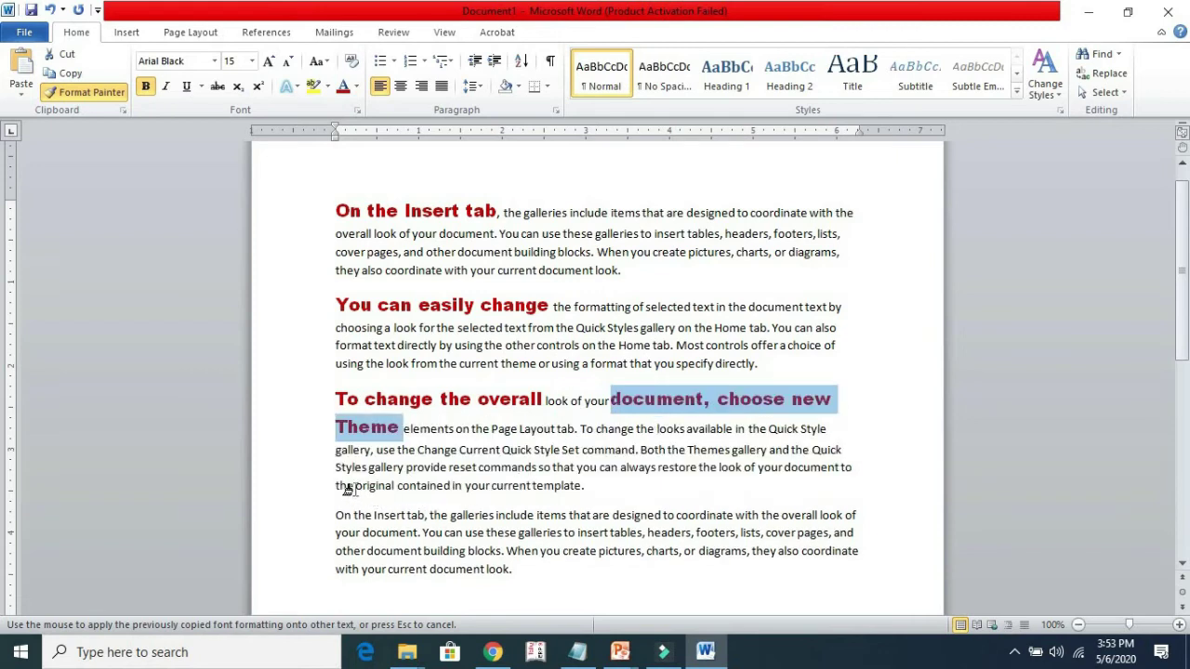
pyautogui.moveTo(336, 485); pyautogui.dragTo(397, 485)
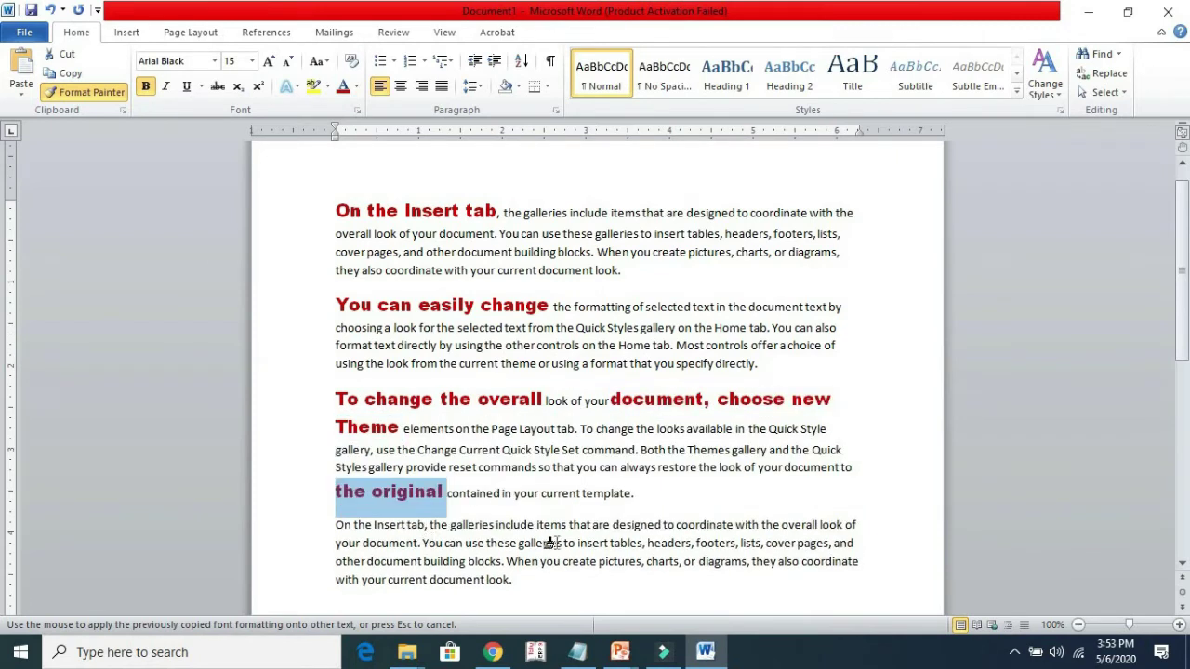
pyautogui.moveTo(558, 543); pyautogui.dragTo(639, 542)
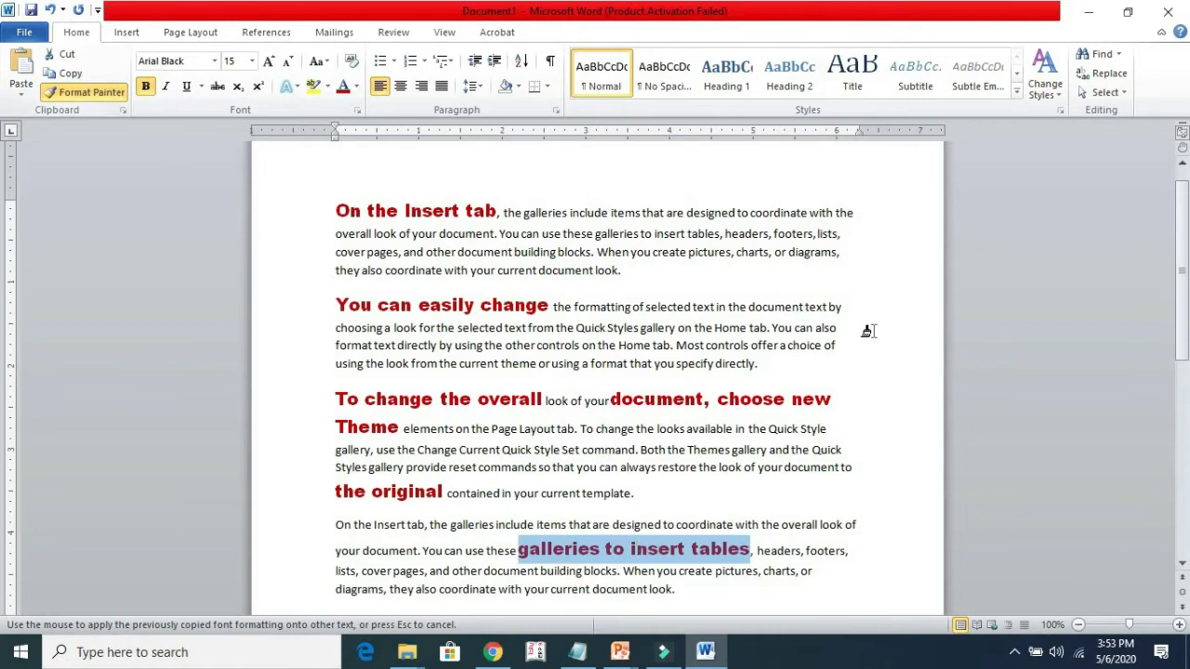
pyautogui.scroll(-3, 866, 332)
pyautogui.scroll(4, 867, 332)
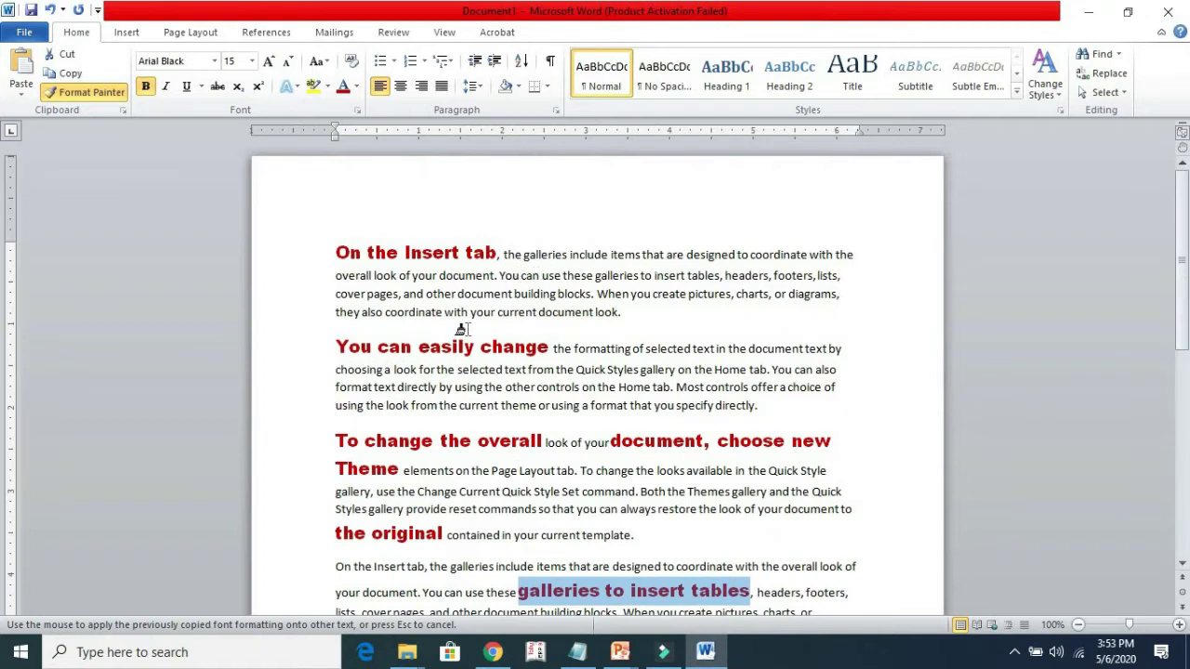
pyautogui.scroll(-3, 696, 345)
pyautogui.scroll(3, 696, 345)
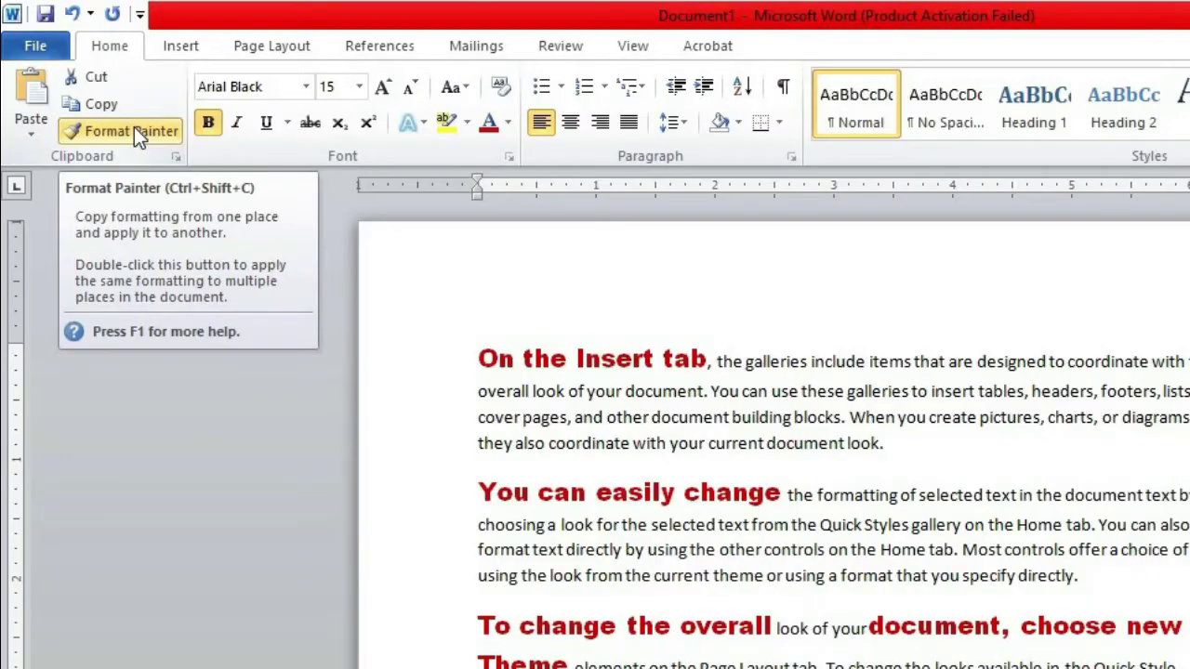
# Step: Switch Format Painter off and select phrases to check the result
pyautogui.click(93, 93)
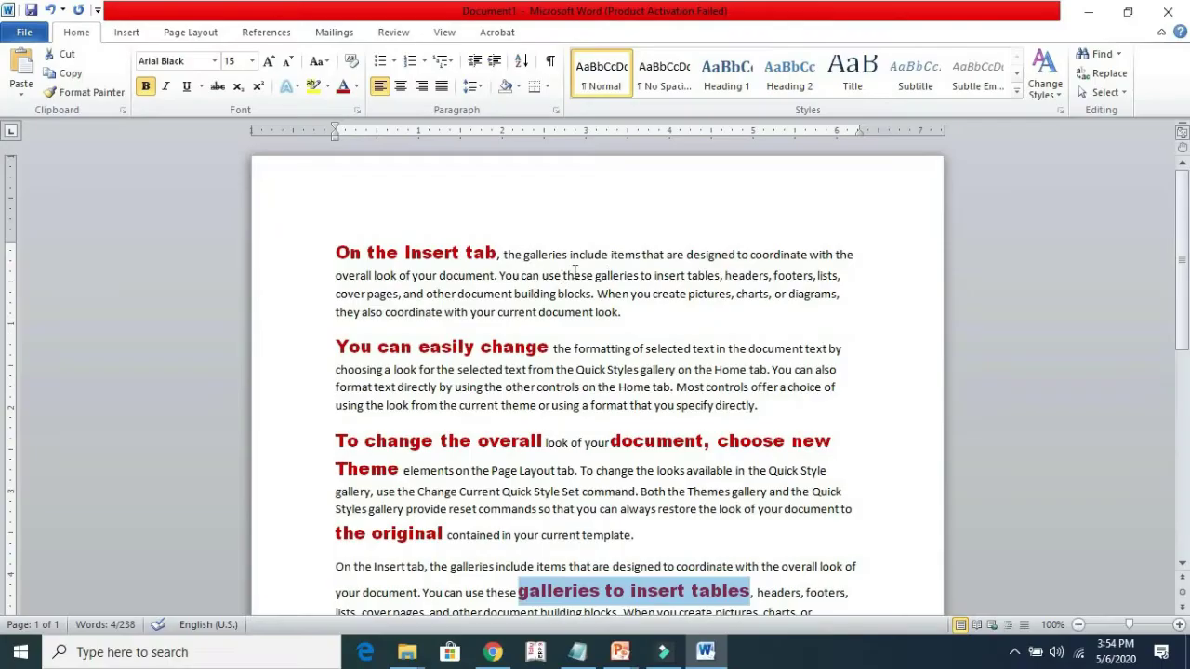
pyautogui.moveTo(563, 275); pyautogui.dragTo(720, 275)
pyautogui.doubleClick(622, 322)
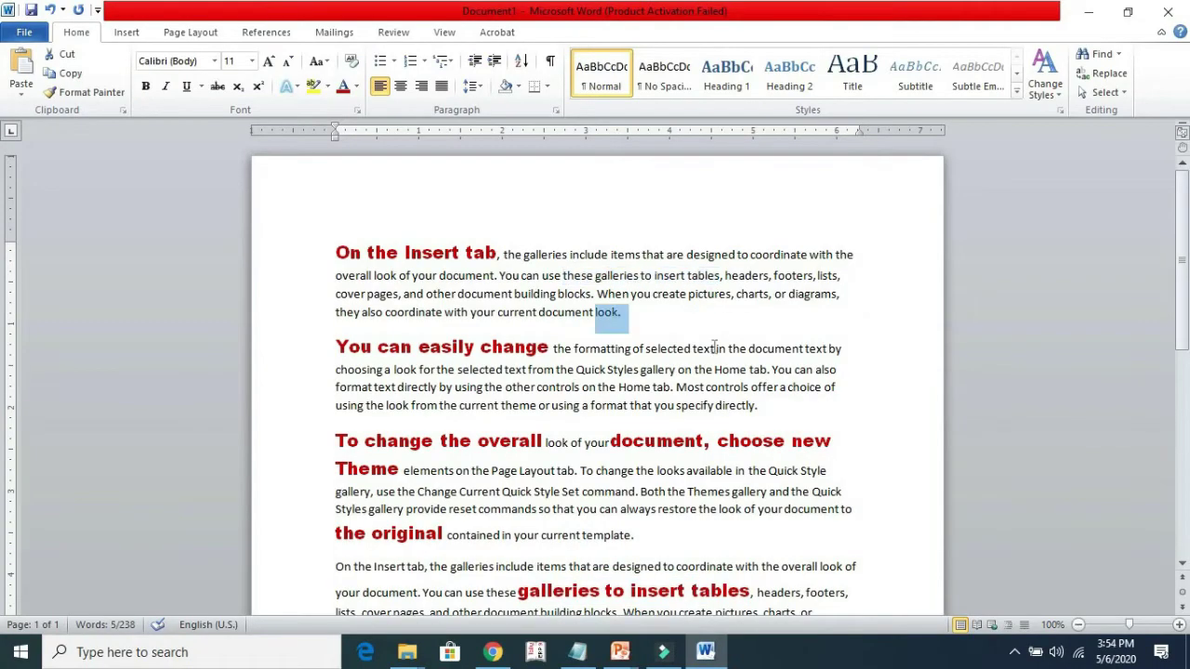
pyautogui.click(514, 290)
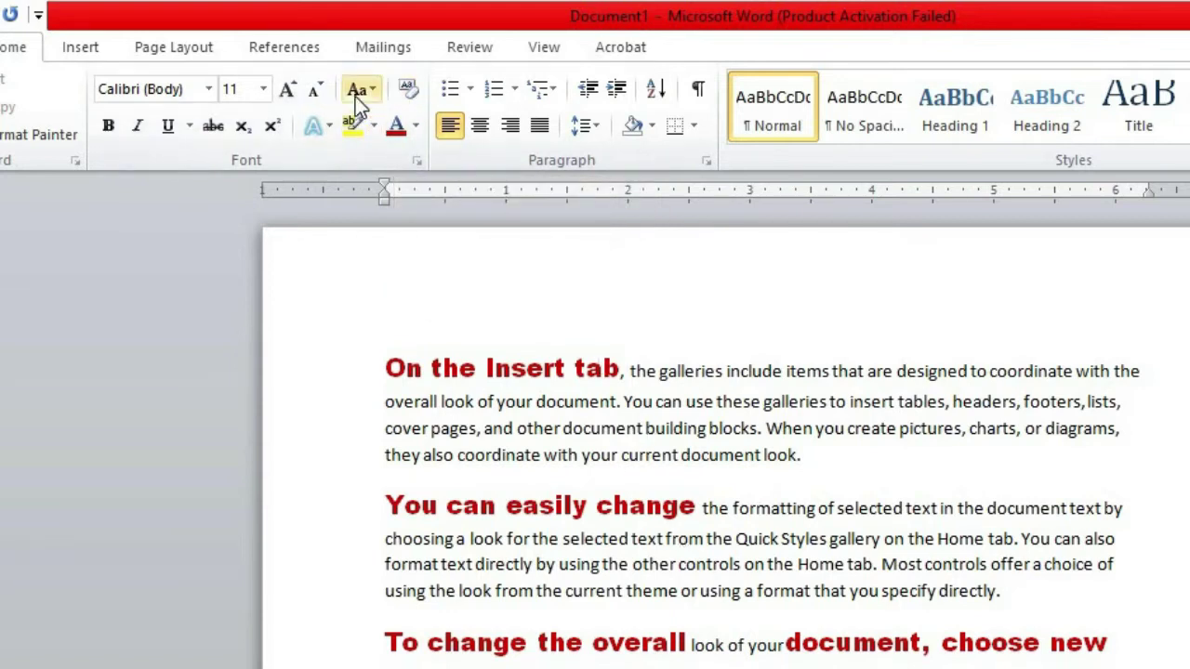
# Step: Clear all formatting from the first paragraph
pyautogui.scroll(-2, 905, 542)
pyautogui.scroll(-3, 905, 542)
pyautogui.scroll(4, 905, 542)
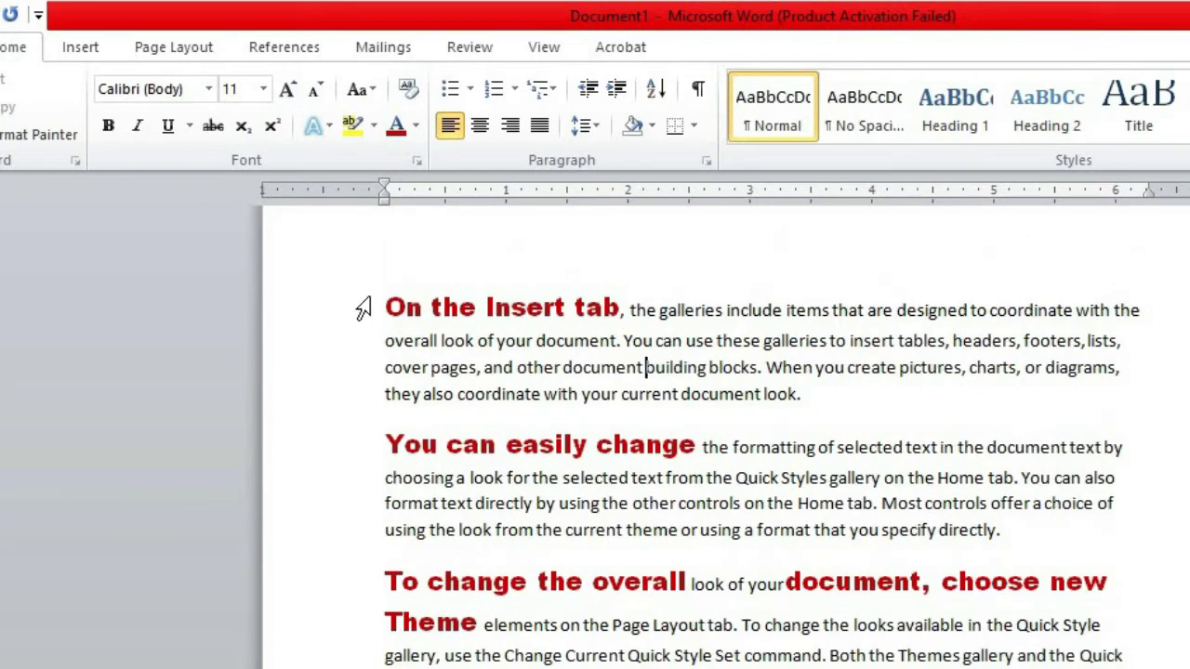
pyautogui.moveTo(384, 308); pyautogui.dragTo(805, 406)
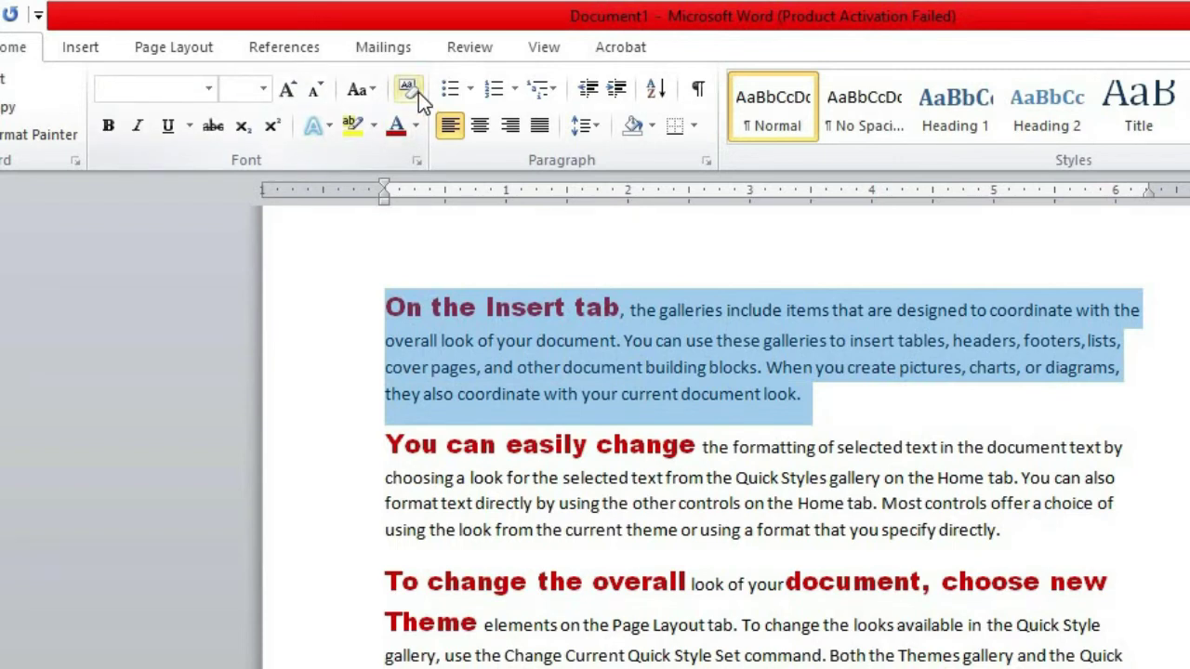
pyautogui.click(417, 91)
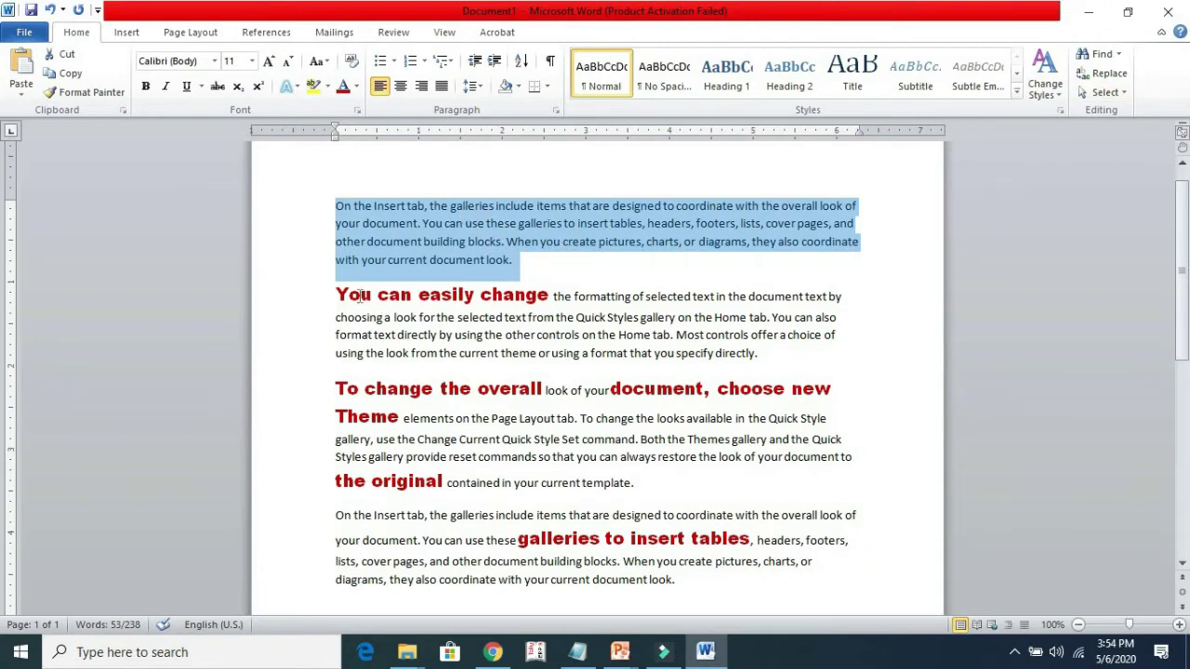
# Step: Clear formatting from the remaining paragraphs, returning them to plain Calibri 11
pyautogui.moveTo(334, 288); pyautogui.dragTo(806, 591)
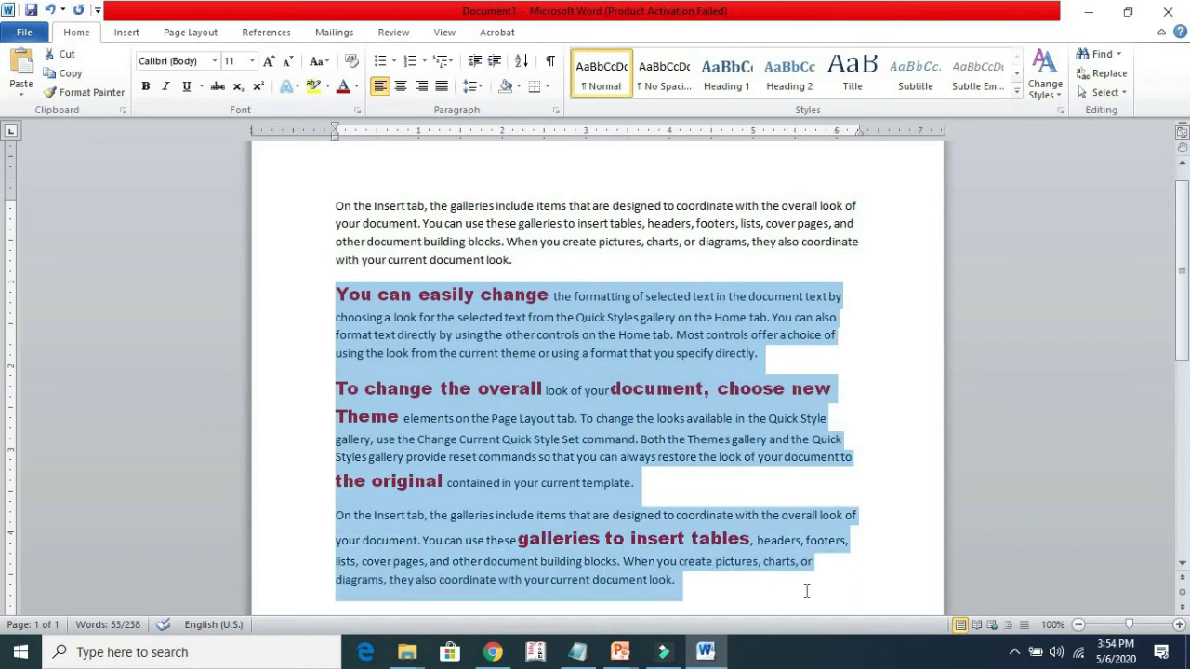
pyautogui.click(352, 64)
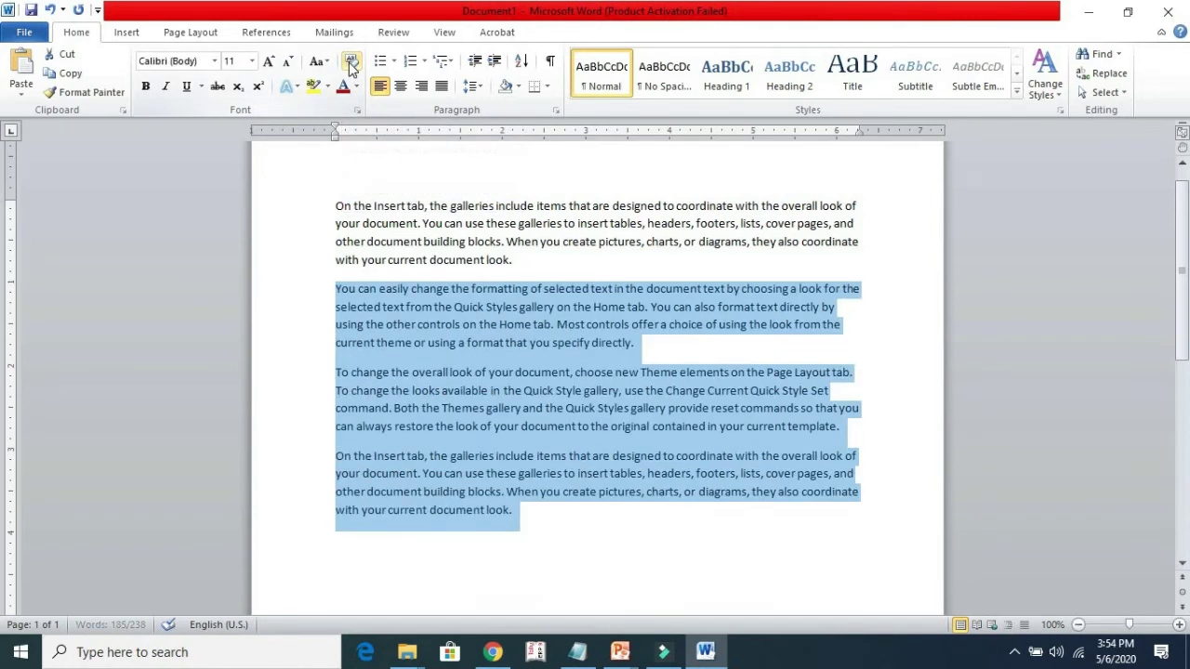
pyautogui.click(630, 414)
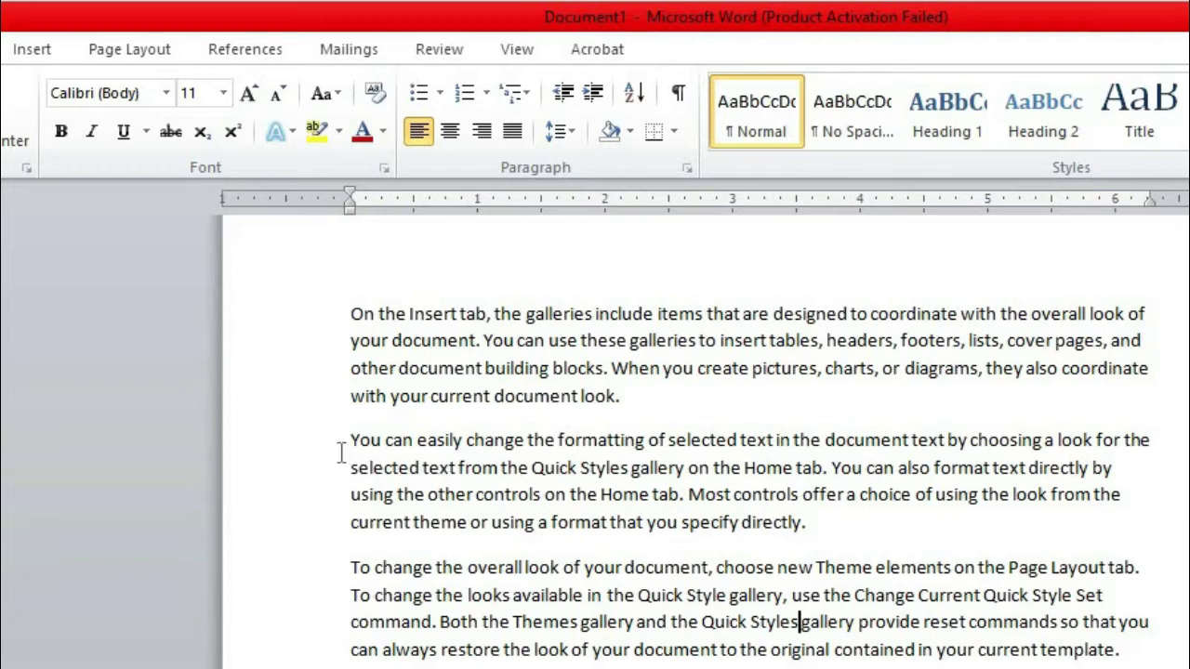
# Step: Highlight the first two lines of the second paragraph in turquoise
pyautogui.moveTo(372, 433)
pyautogui.mouseDown()
pyautogui.moveTo(1132, 454)
pyautogui.moveTo(1144, 464)
pyautogui.mouseUp()
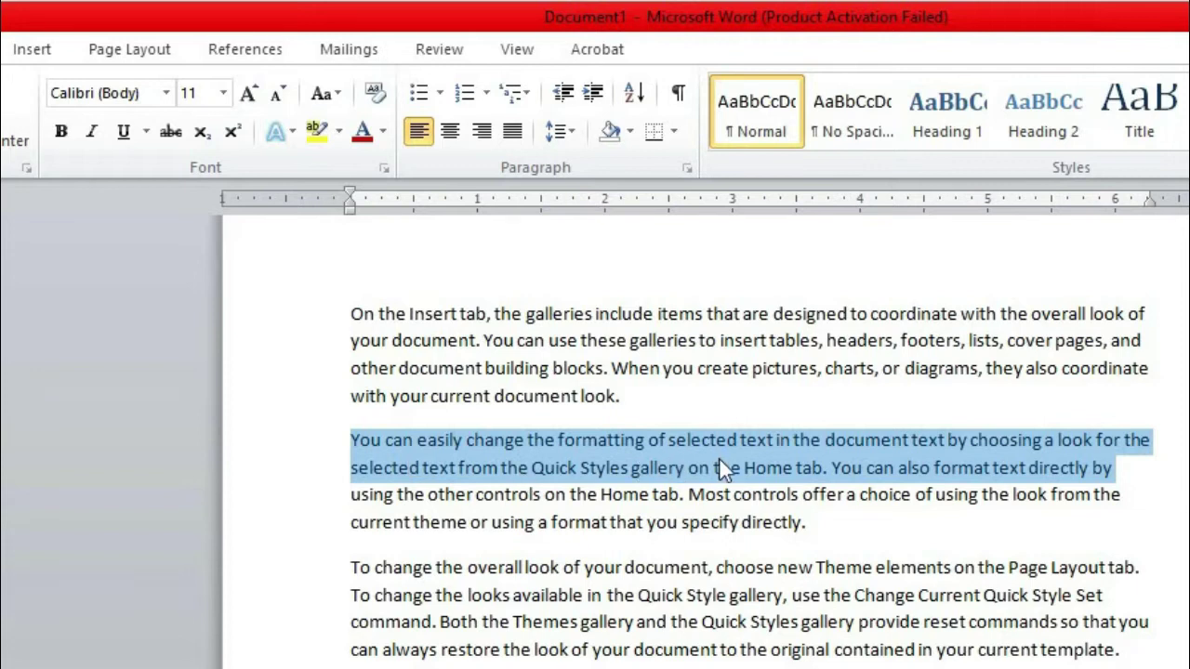
pyautogui.click(340, 133)
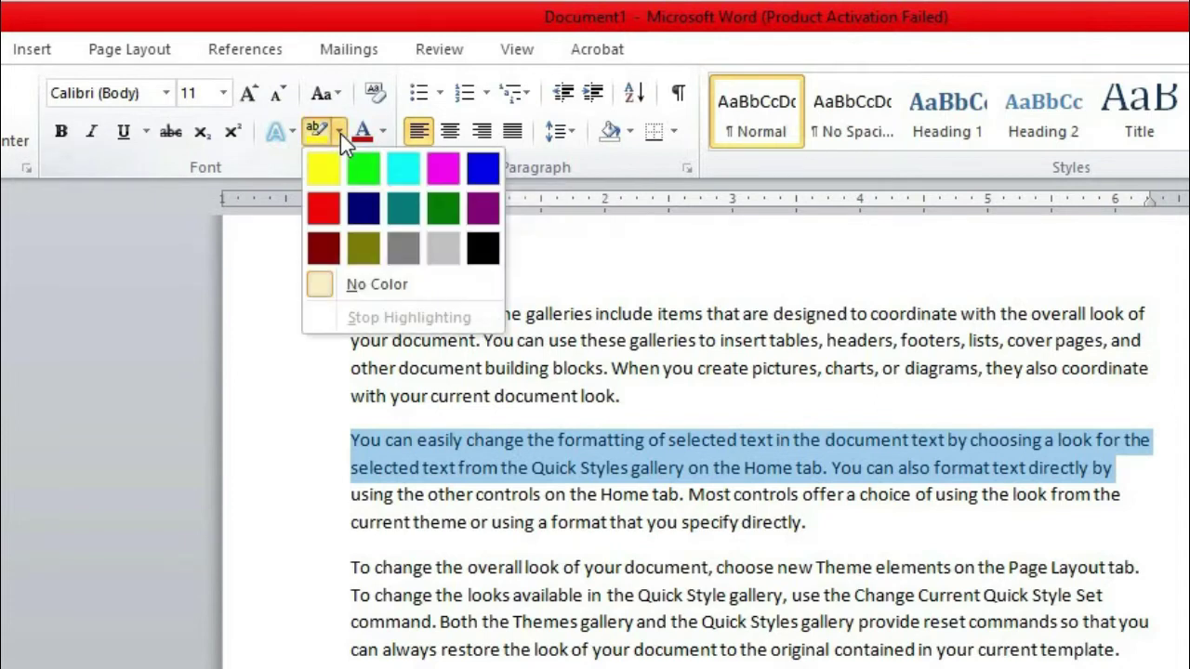
pyautogui.click(403, 168)
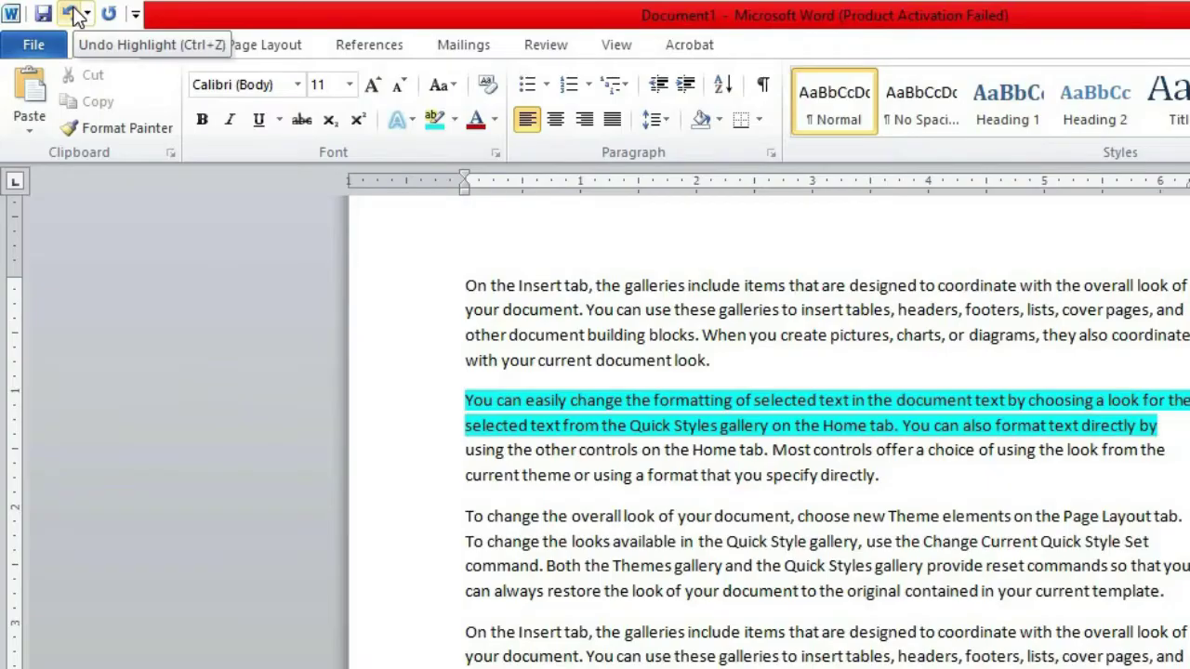
pyautogui.click(71, 13)
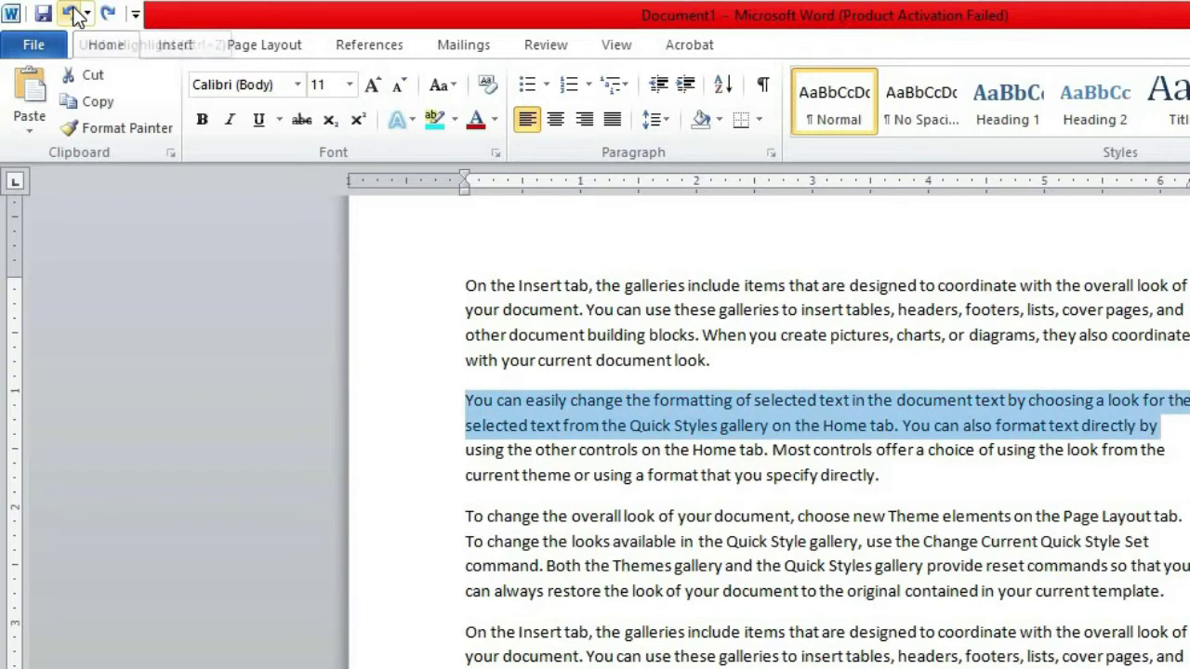
pyautogui.click(701, 475)
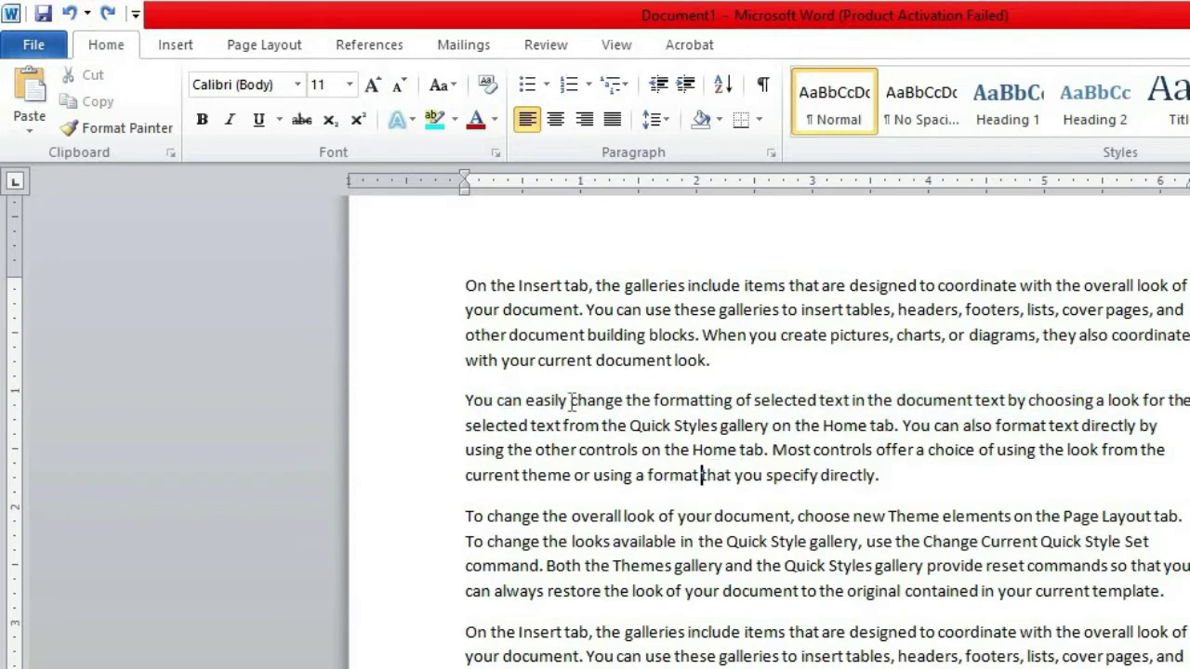
pyautogui.click(109, 14)
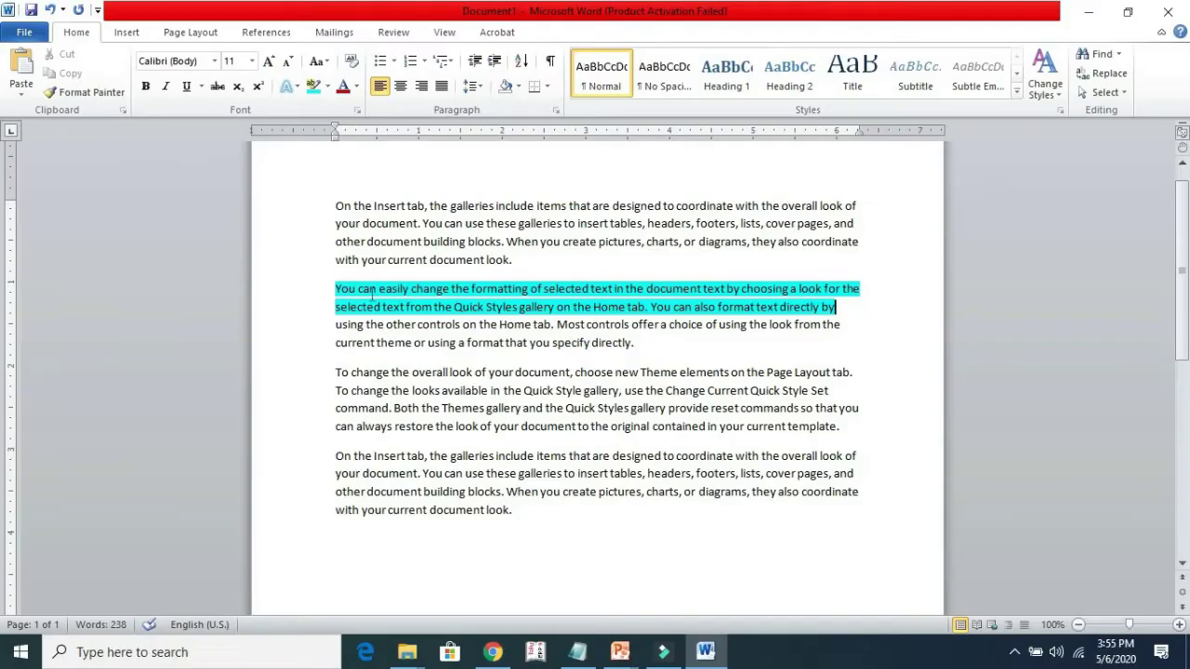
# Step: Remove the highlight from the second paragraph with No Color
pyautogui.moveTo(335, 283); pyautogui.dragTo(836, 307)
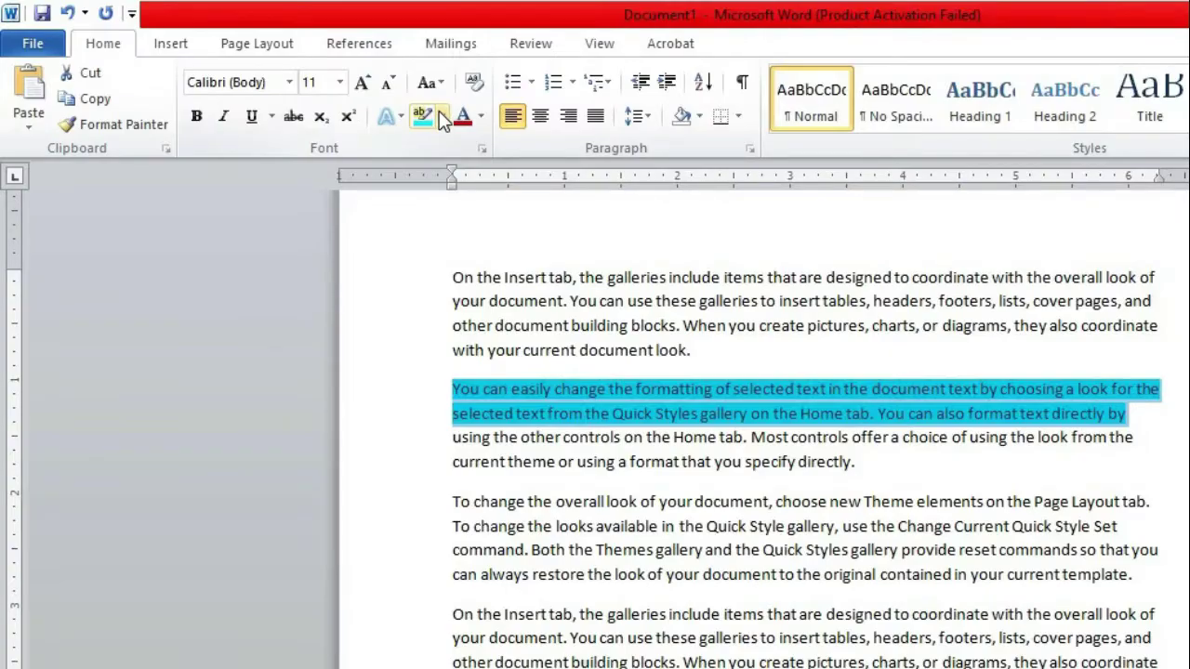
pyautogui.click(444, 117)
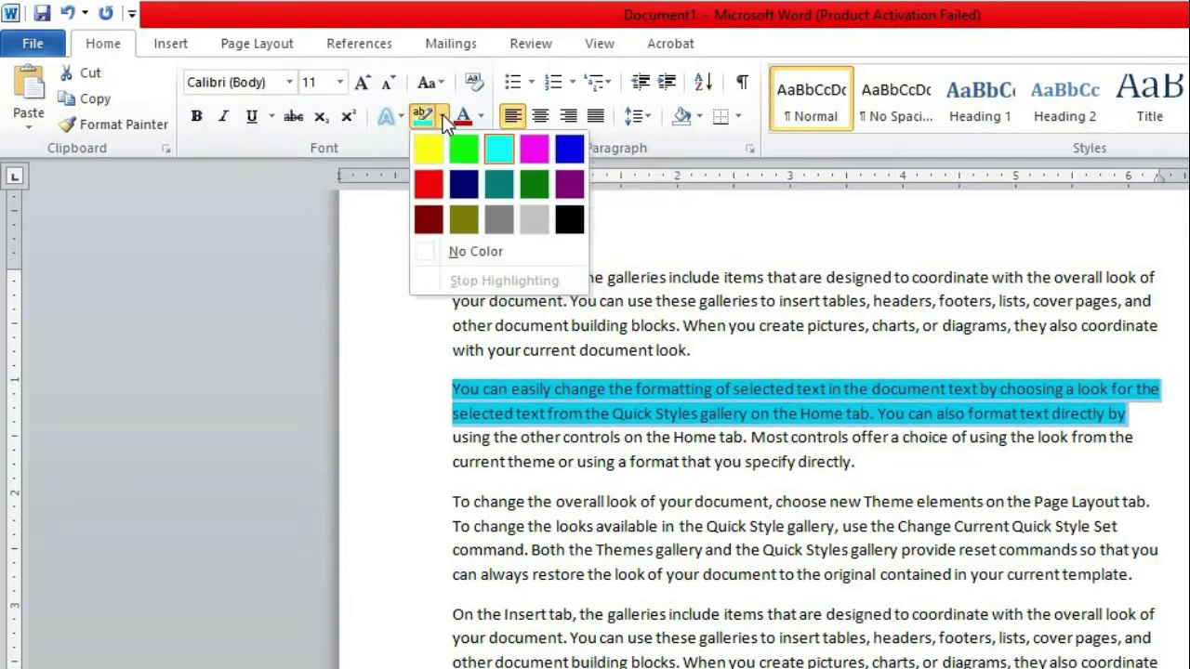
pyautogui.click(460, 252)
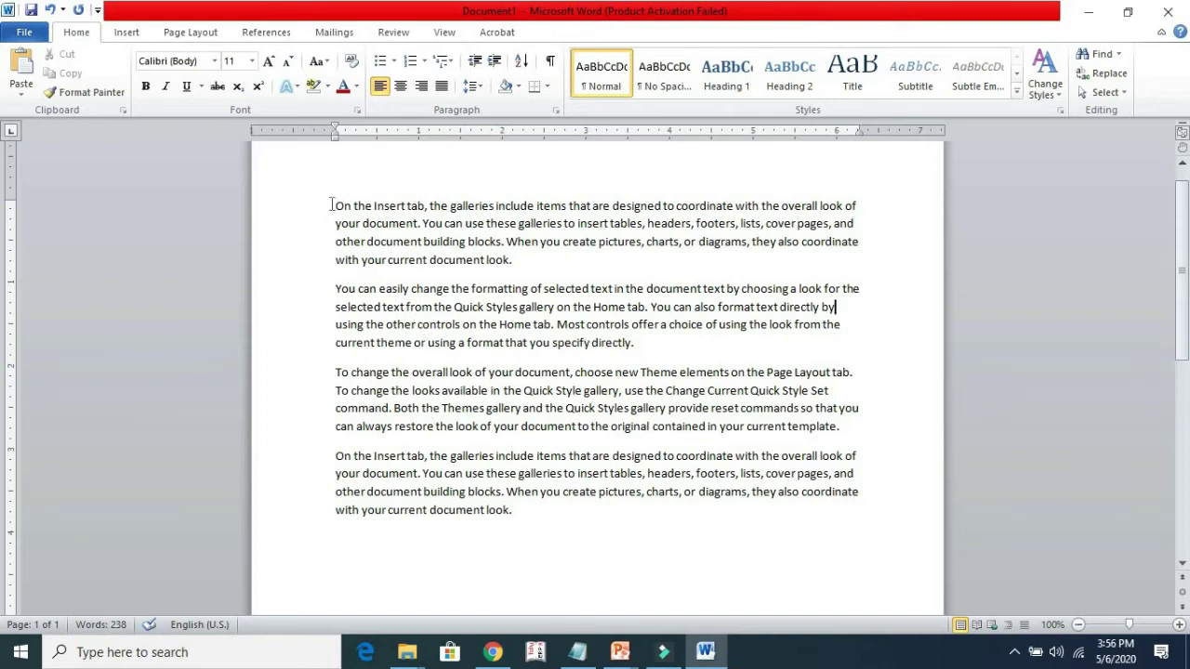
# Step: Change the first paragraph to lowercase
pyautogui.moveTo(376, 218); pyautogui.dragTo(529, 268)
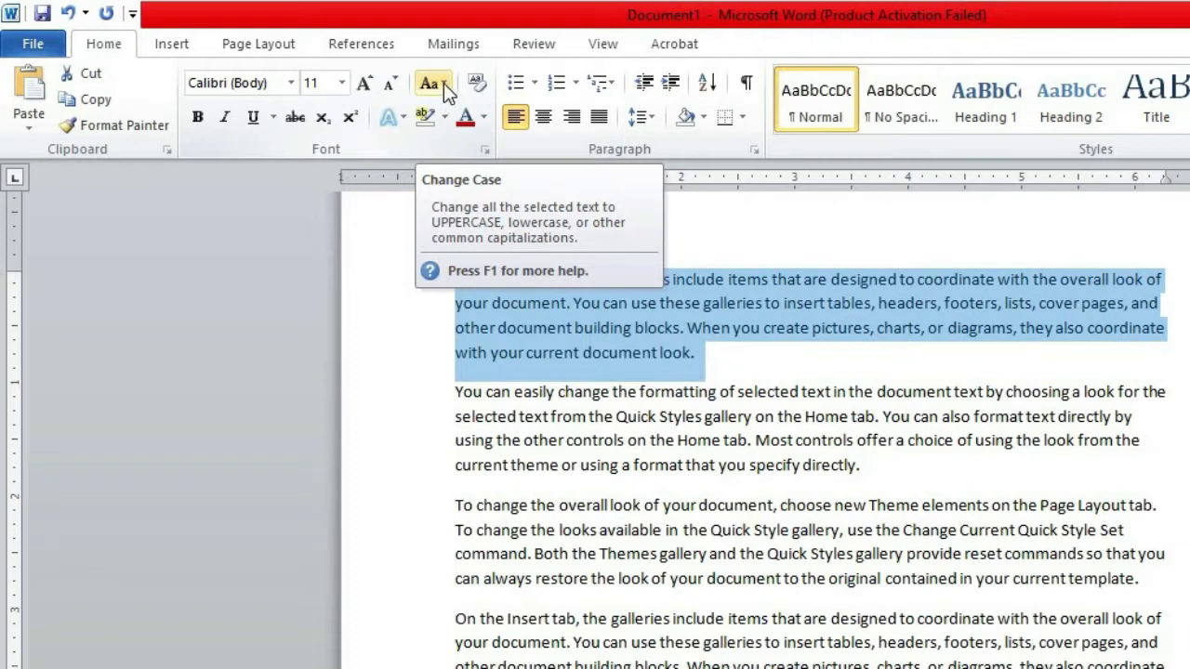
pyautogui.click(447, 91)
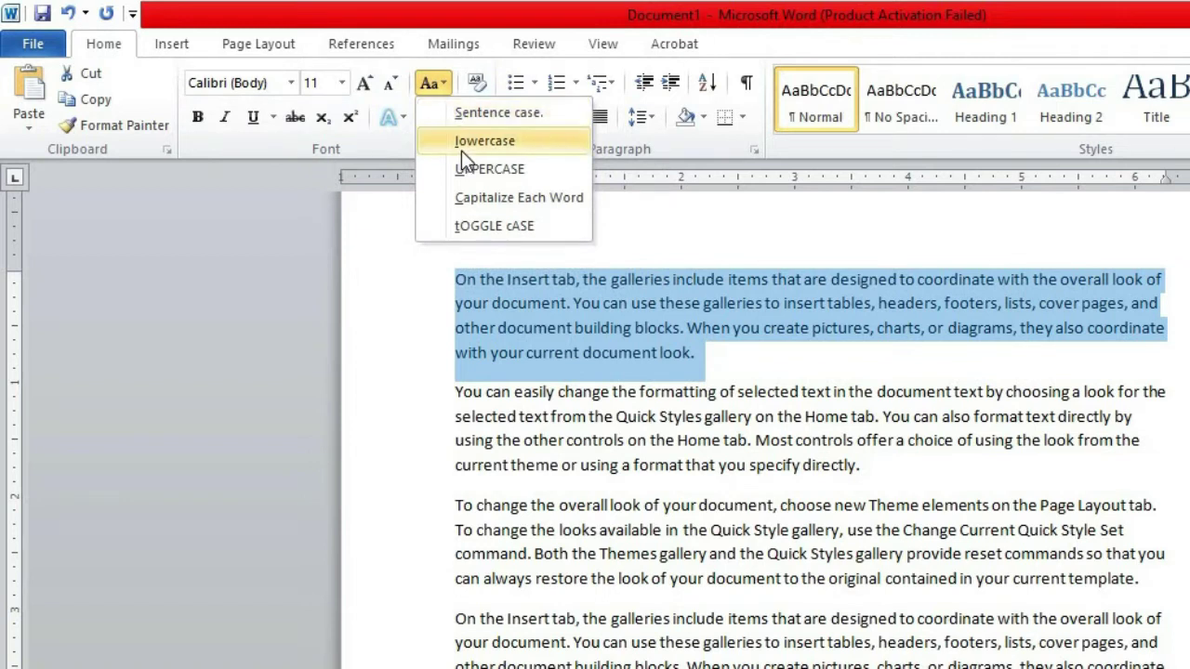
pyautogui.click(461, 147)
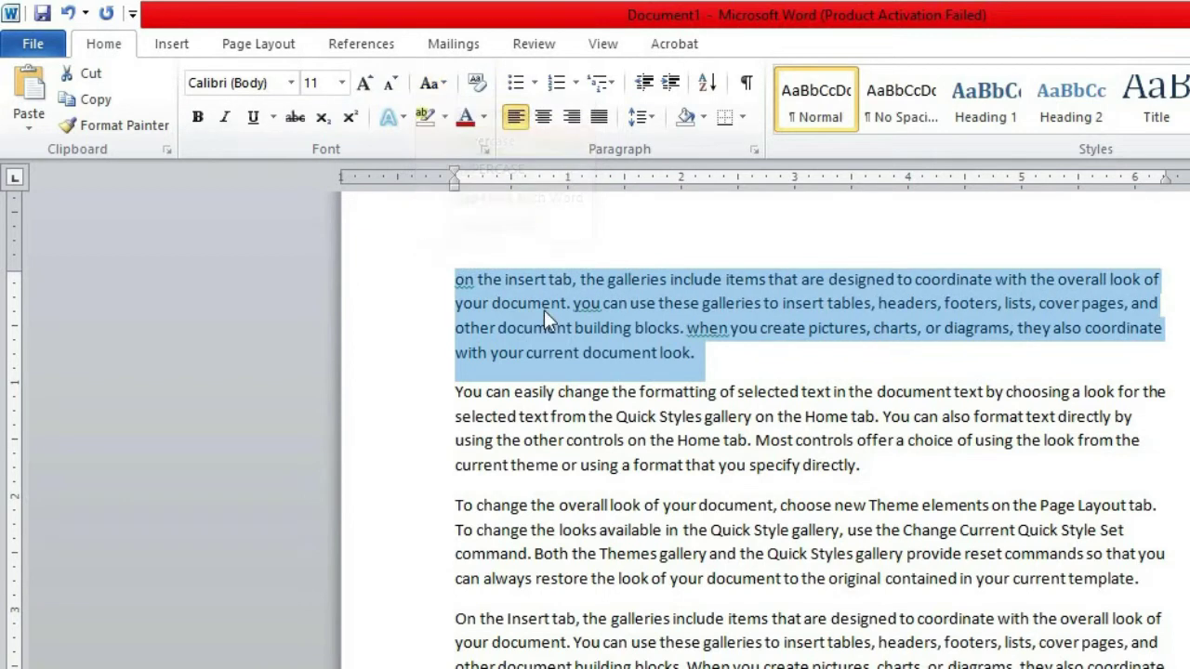
pyautogui.click(463, 282)
# Step: Change the first paragraph to UPPERCASE
pyautogui.moveTo(456, 279); pyautogui.dragTo(616, 356)
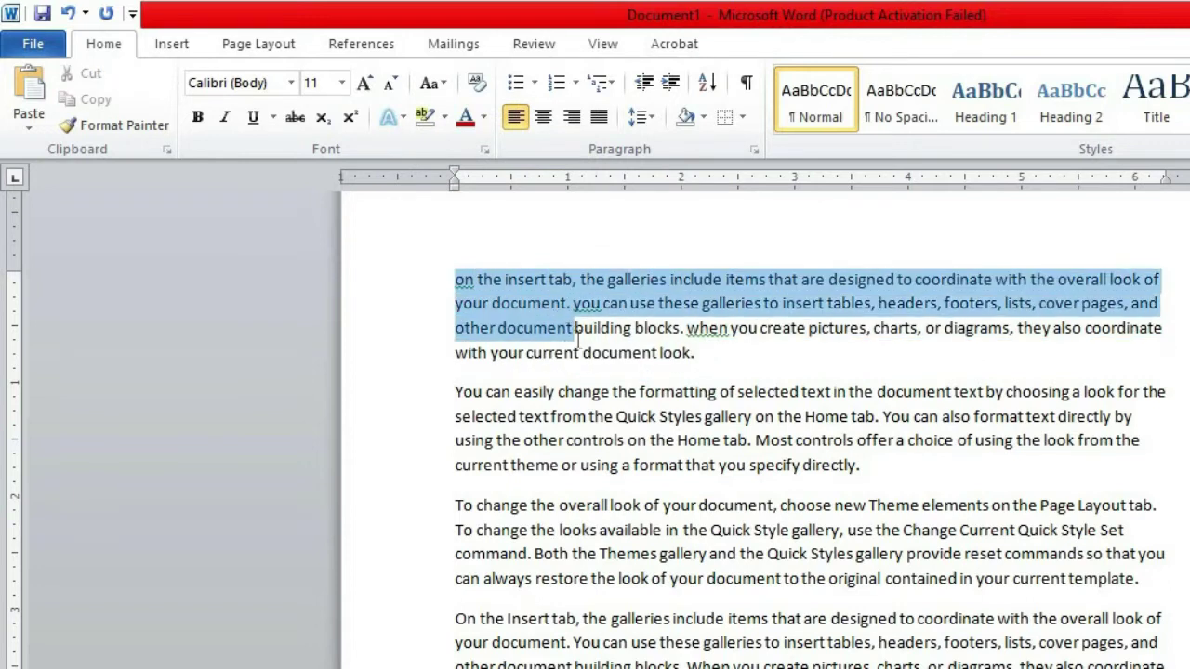
pyautogui.moveTo(699, 355); pyautogui.dragTo(700, 355)
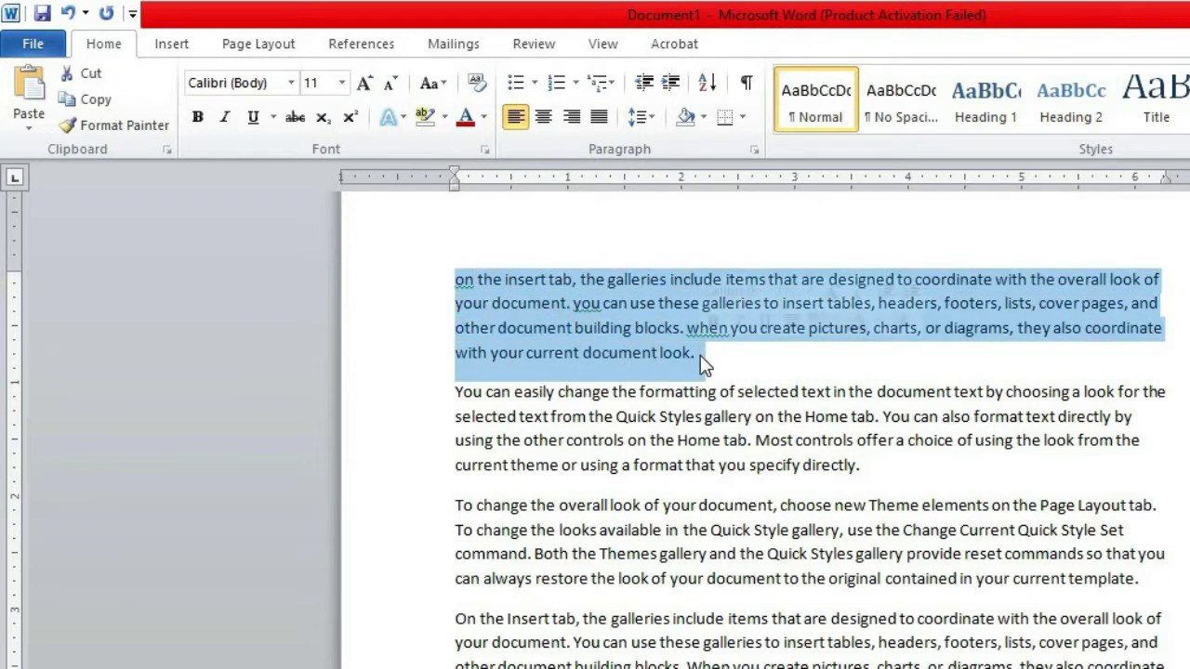
pyautogui.click(440, 86)
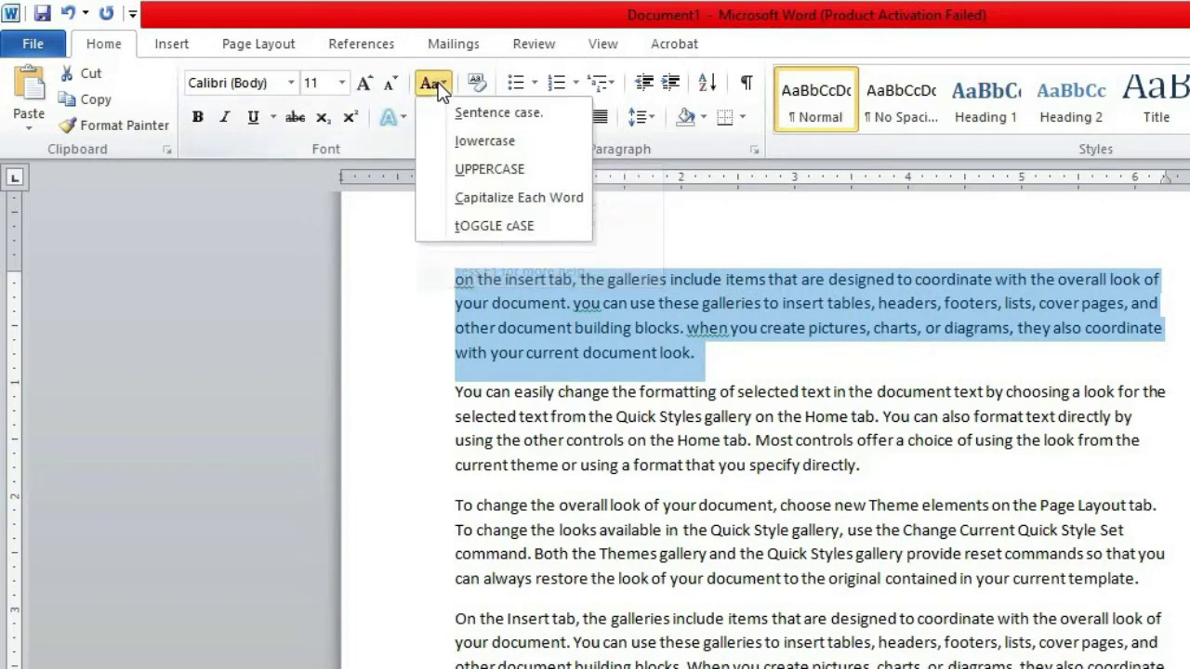
pyautogui.click(455, 172)
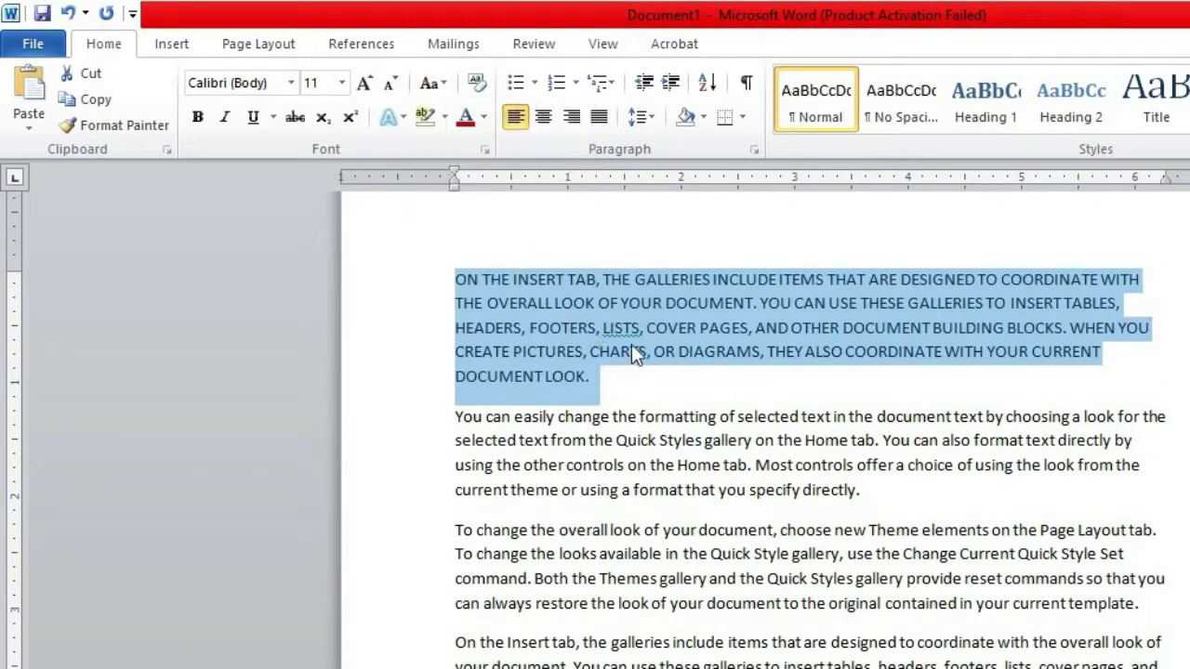
# Step: Apply Capitalize Each Word to the first paragraph
pyautogui.click(658, 361)
pyautogui.moveTo(439, 281); pyautogui.dragTo(597, 375)
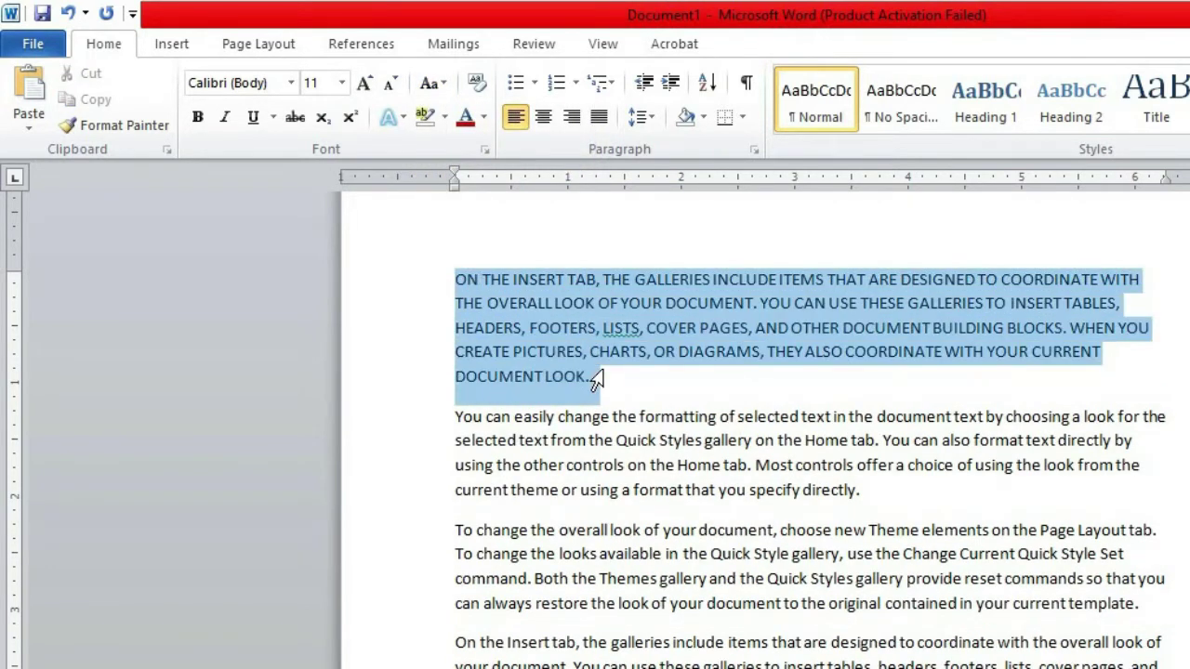
pyautogui.click(444, 91)
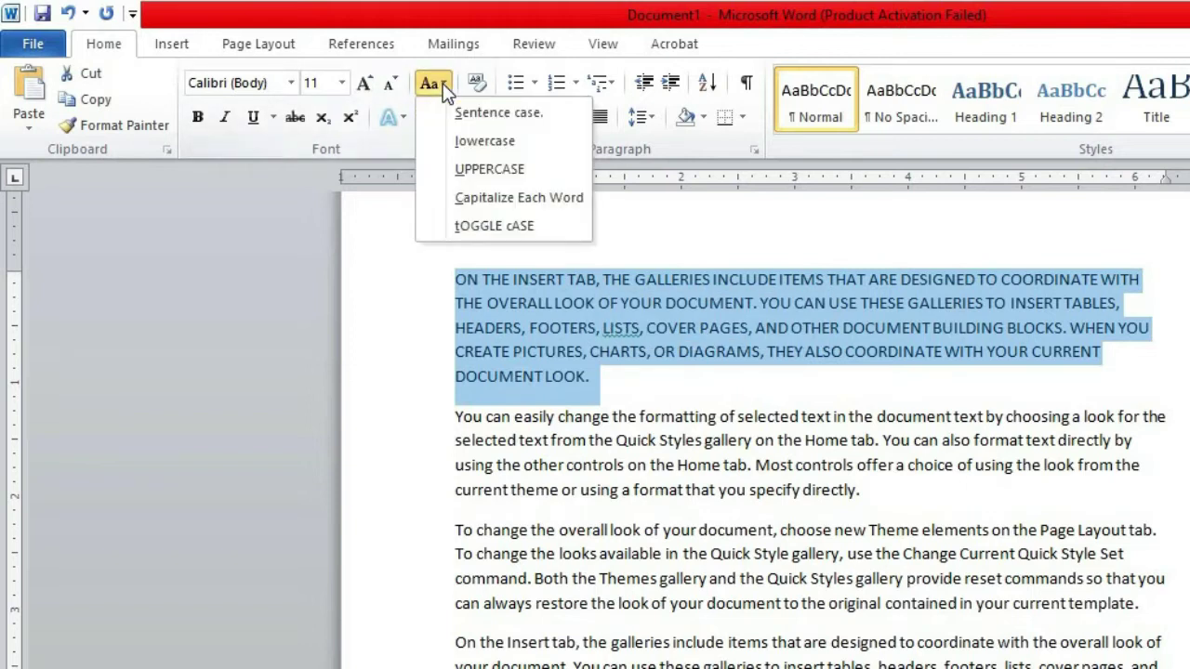
pyautogui.click(478, 209)
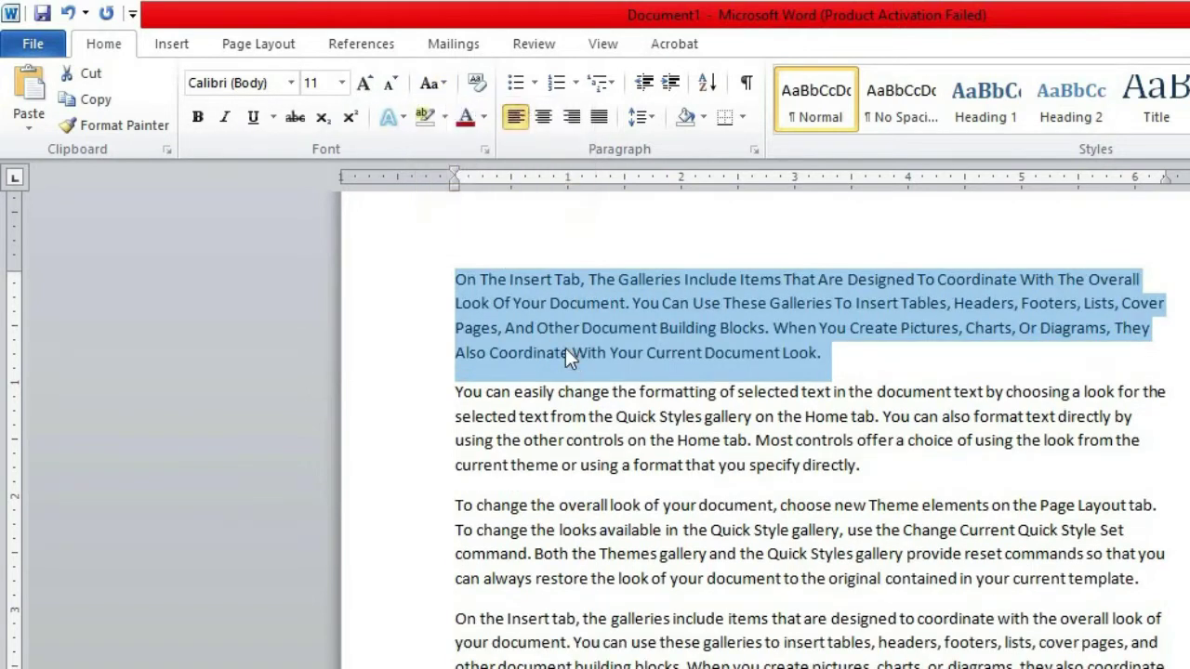
pyautogui.click(495, 280)
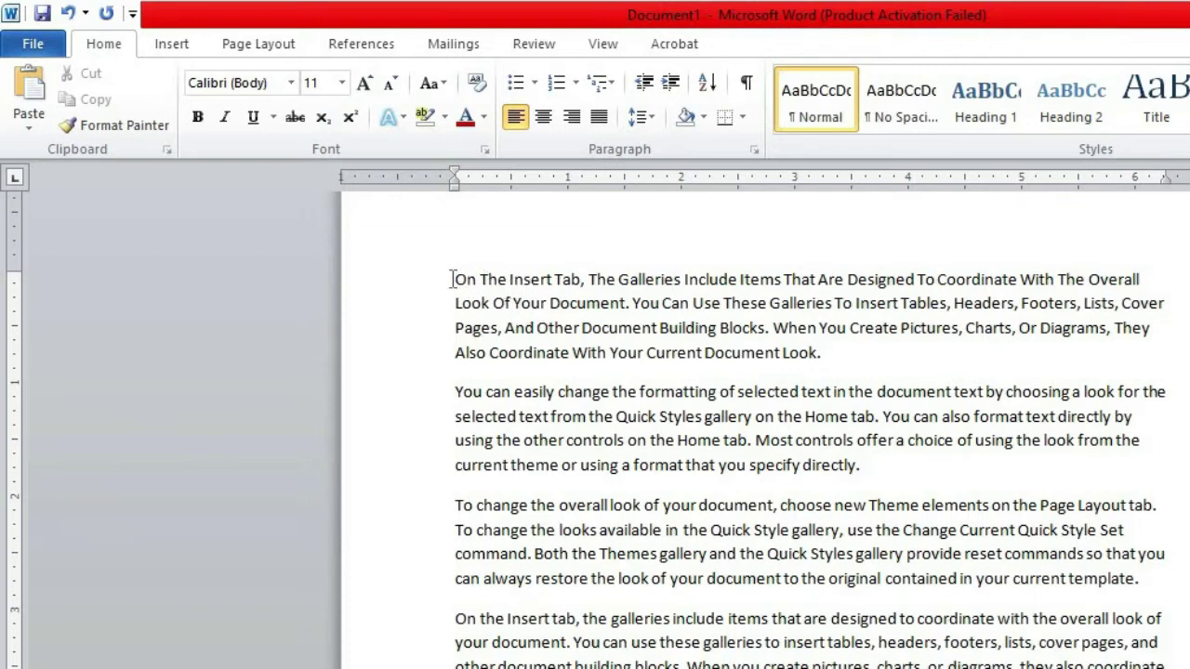
# Step: Apply tOGGLE cASE to the first paragraph
pyautogui.moveTo(452, 279)
pyautogui.mouseDown()
pyautogui.moveTo(641, 364)
pyautogui.moveTo(848, 377)
pyautogui.mouseUp()
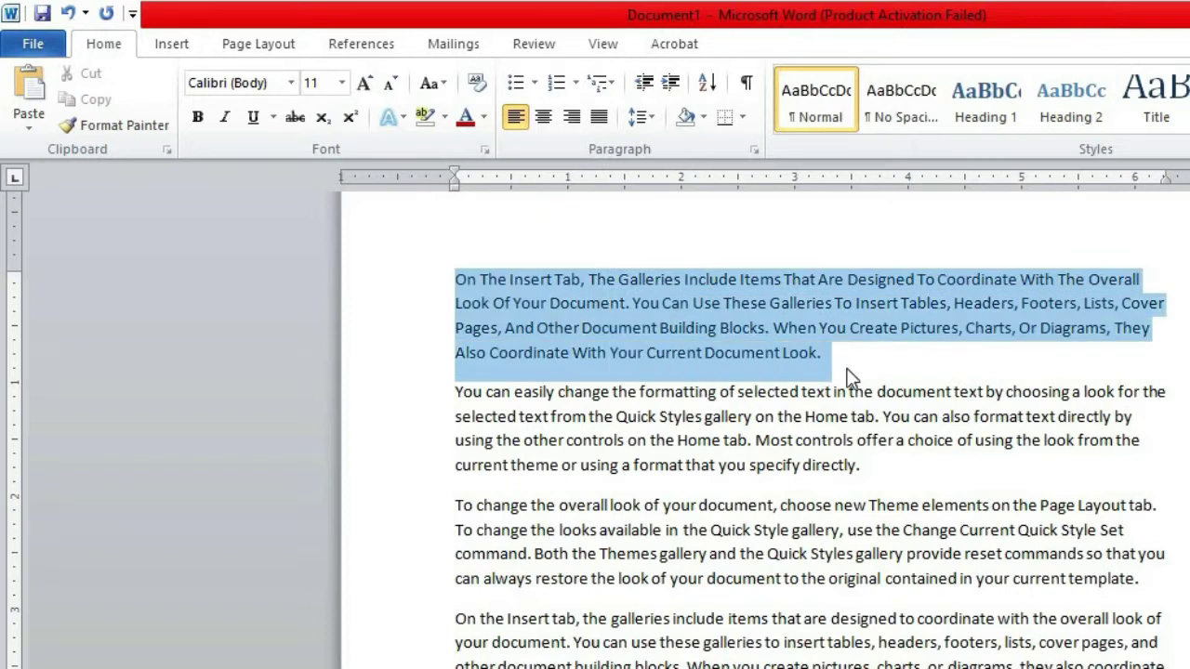
pyautogui.click(440, 84)
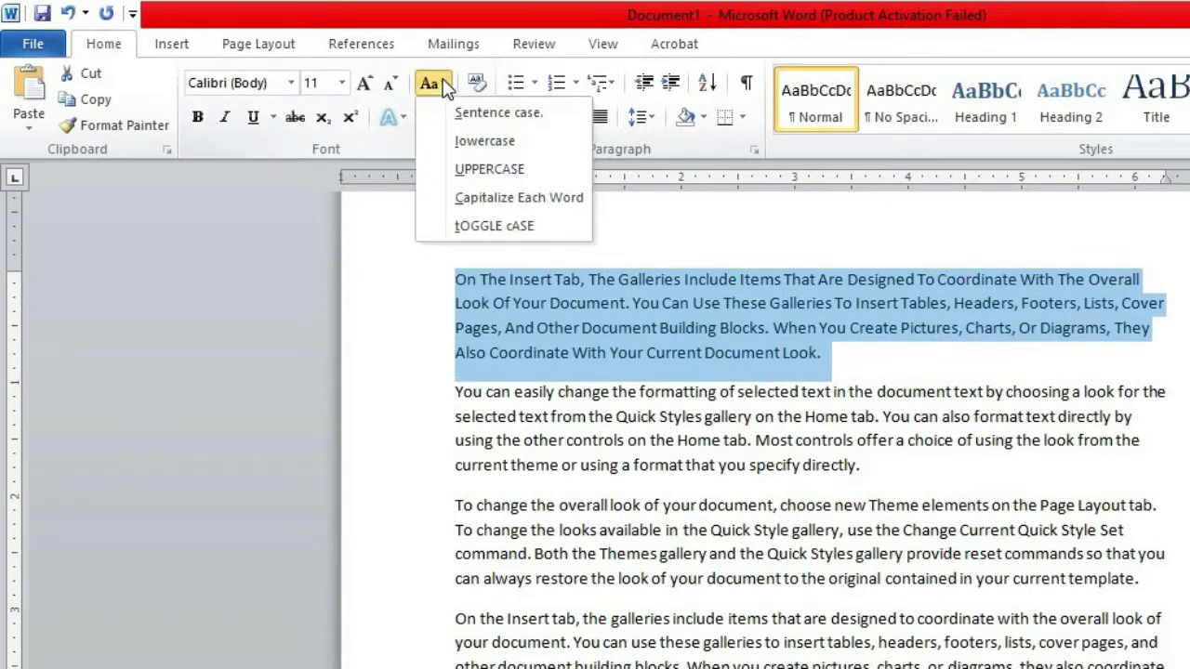
pyautogui.click(474, 228)
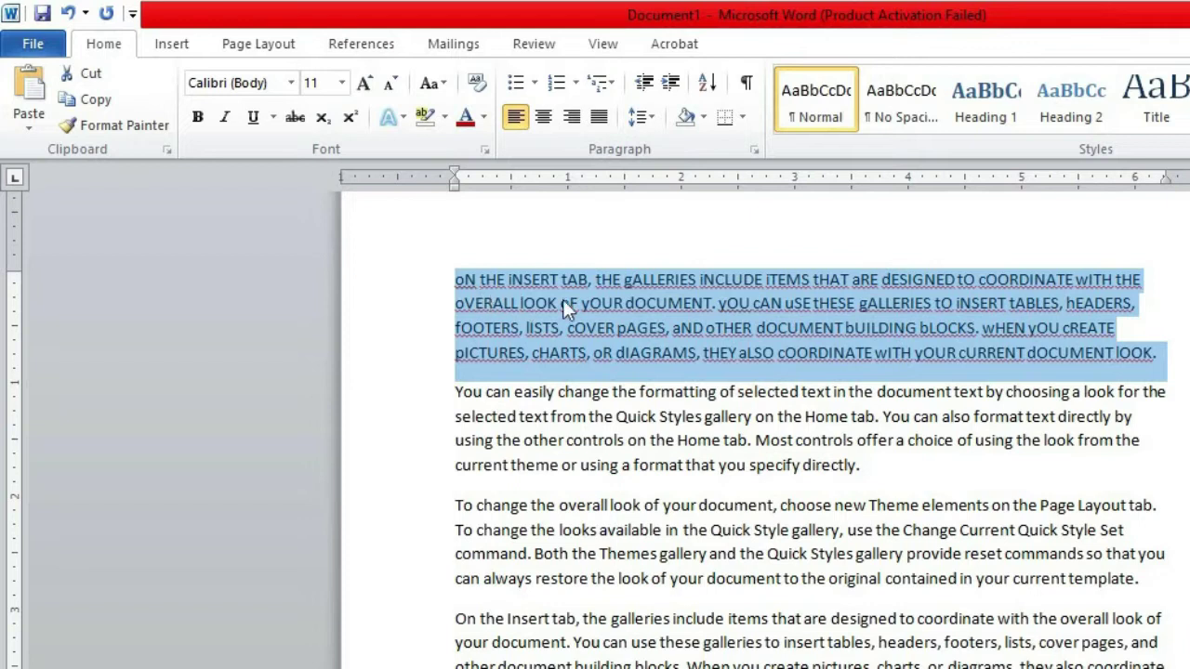
pyautogui.click(487, 290)
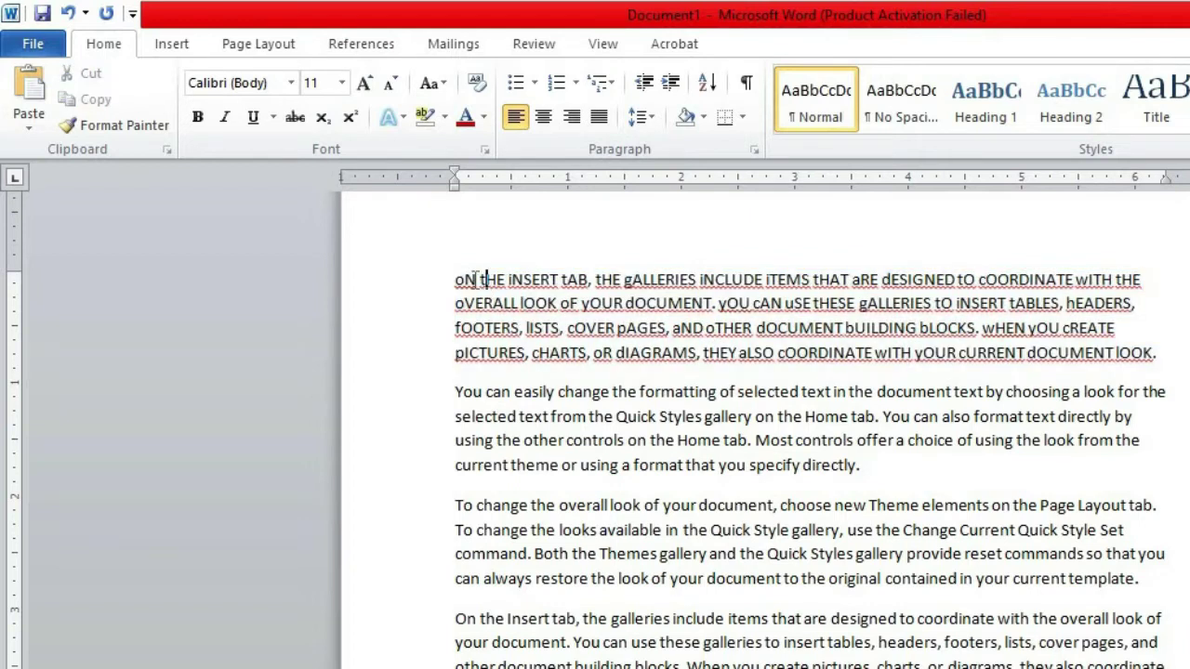
# Step: Convert the first paragraph to Sentence case
pyautogui.moveTo(453, 279); pyautogui.dragTo(561, 344)
pyautogui.tripleClick(819, 340)
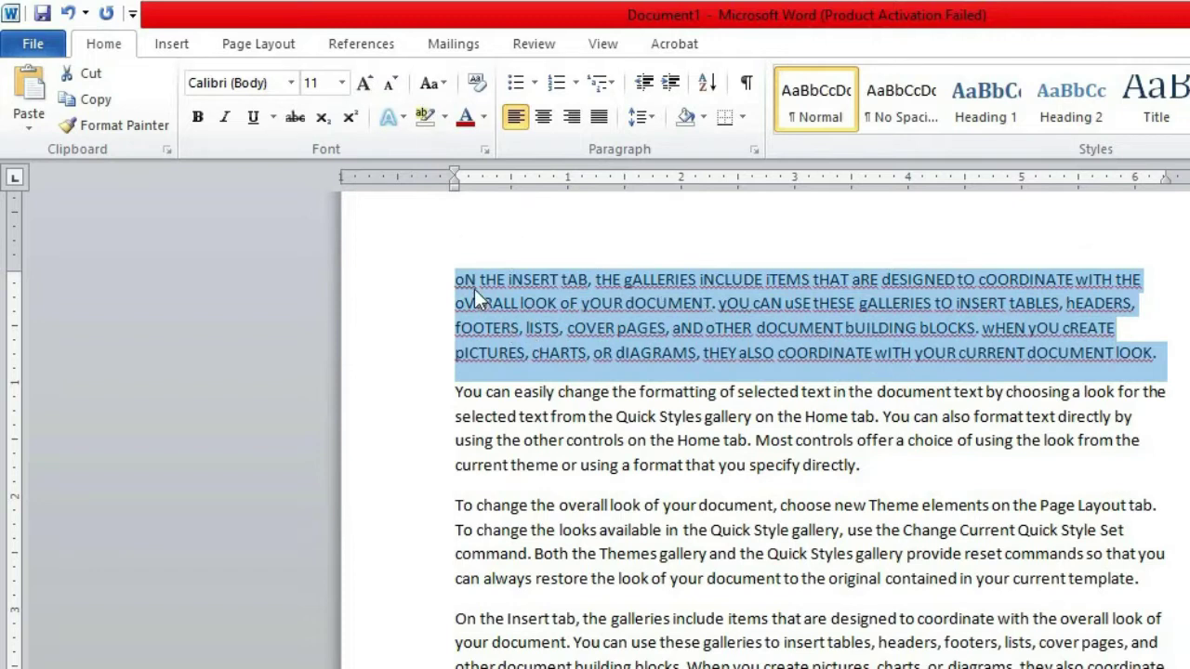
pyautogui.click(446, 84)
pyautogui.click(456, 112)
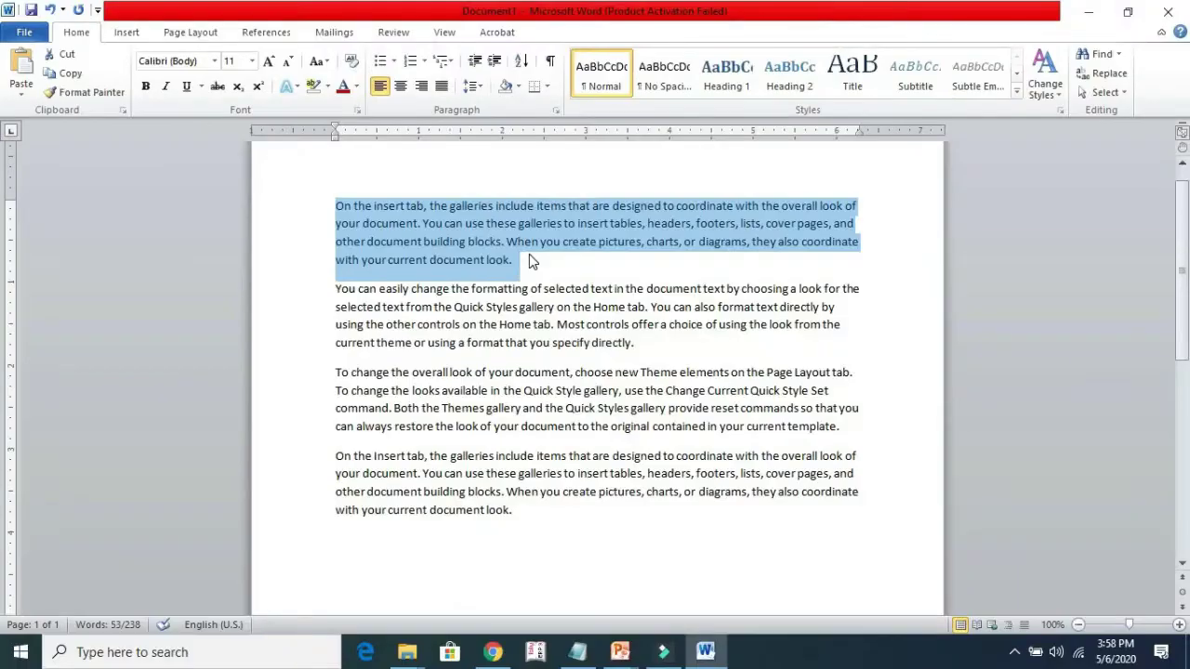
pyautogui.click(530, 253)
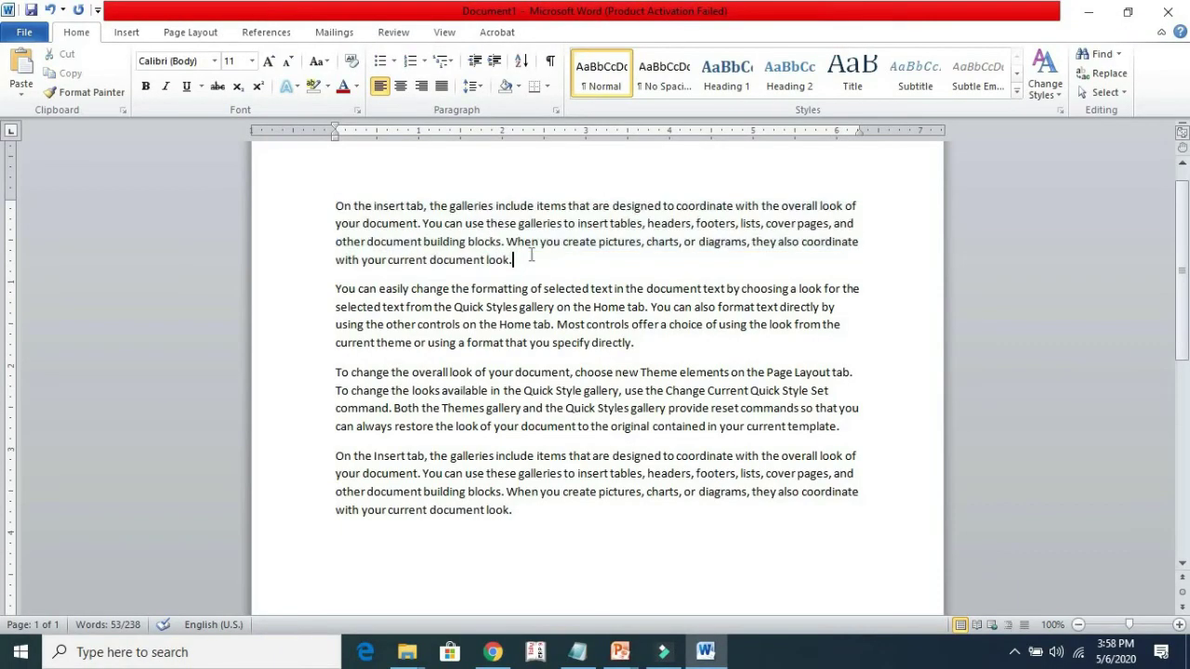
# Step: Select the whole first paragraph and apply bold, italic and underline to it
pyautogui.tripleClick(374, 244)
pyautogui.click(578, 268)
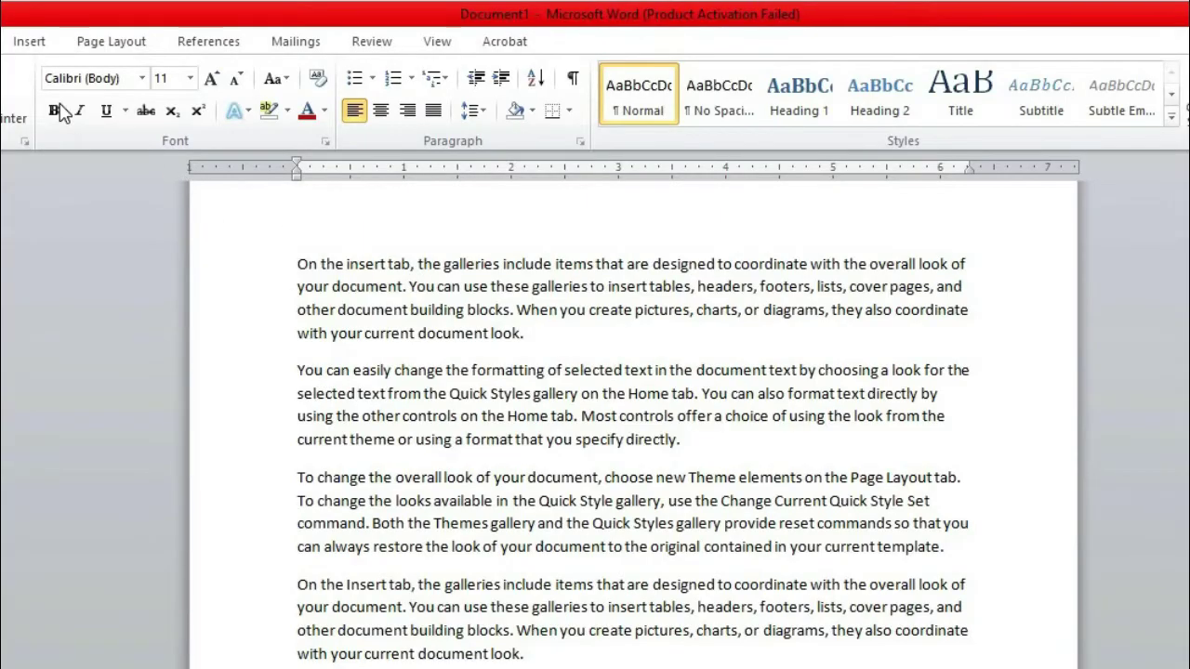
pyautogui.moveTo(297, 265); pyautogui.dragTo(537, 347)
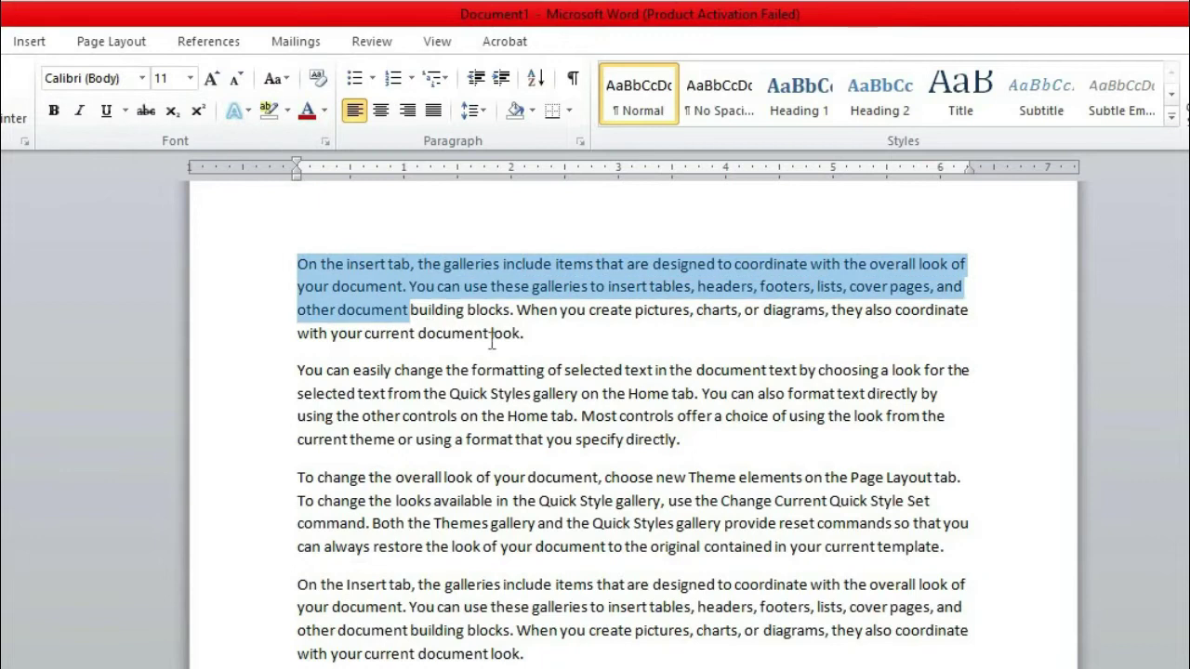
pyautogui.click(53, 111)
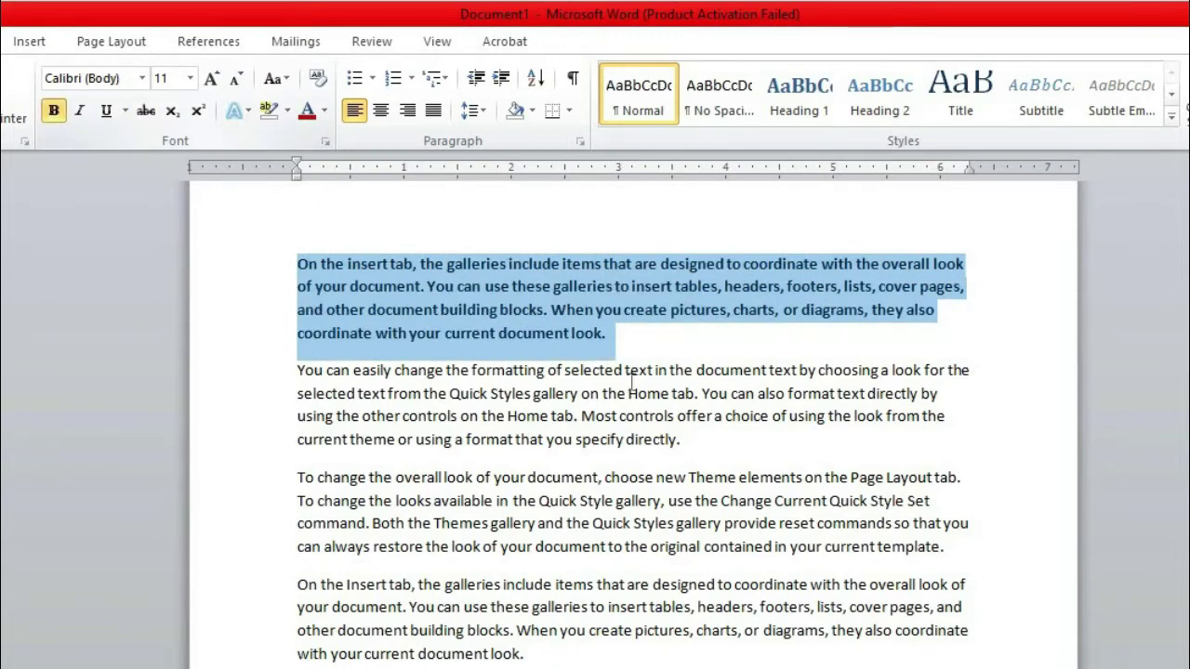
pyautogui.click(53, 110)
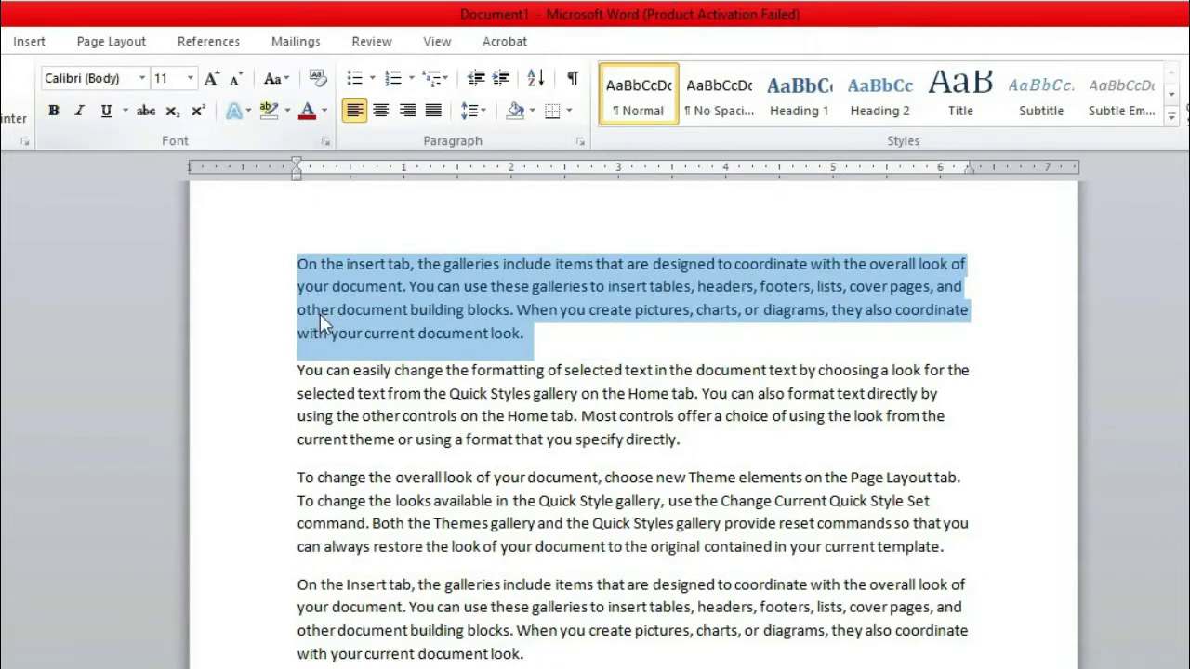
pyautogui.click(82, 111)
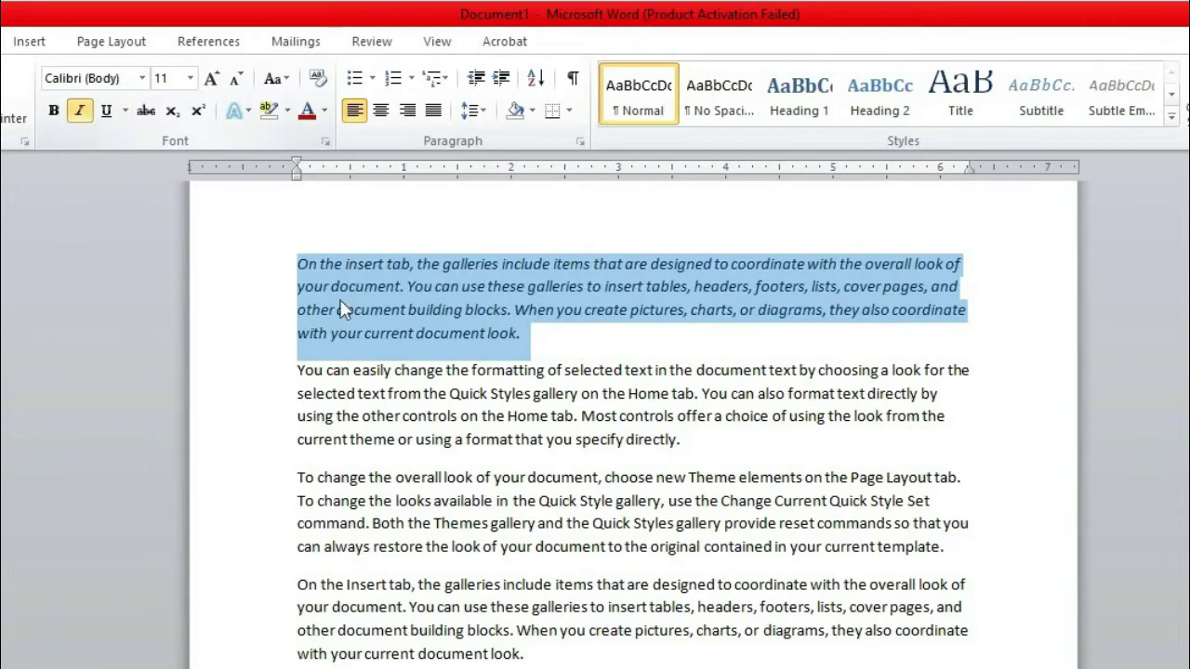
pyautogui.click(81, 115)
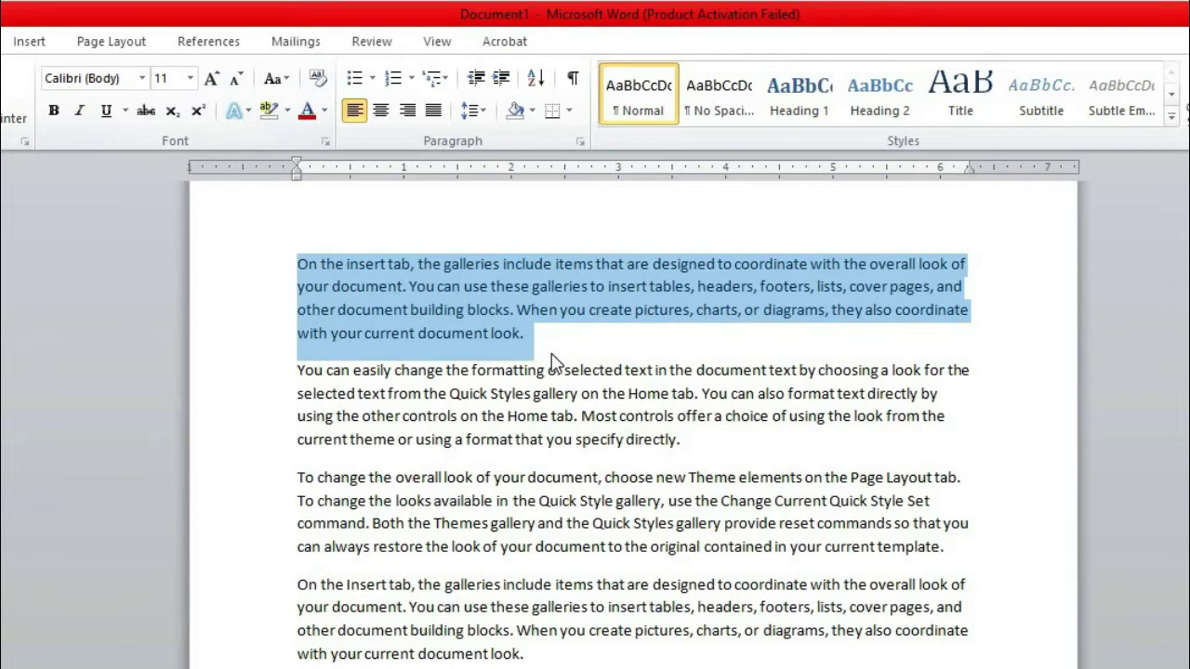
pyautogui.click(54, 117)
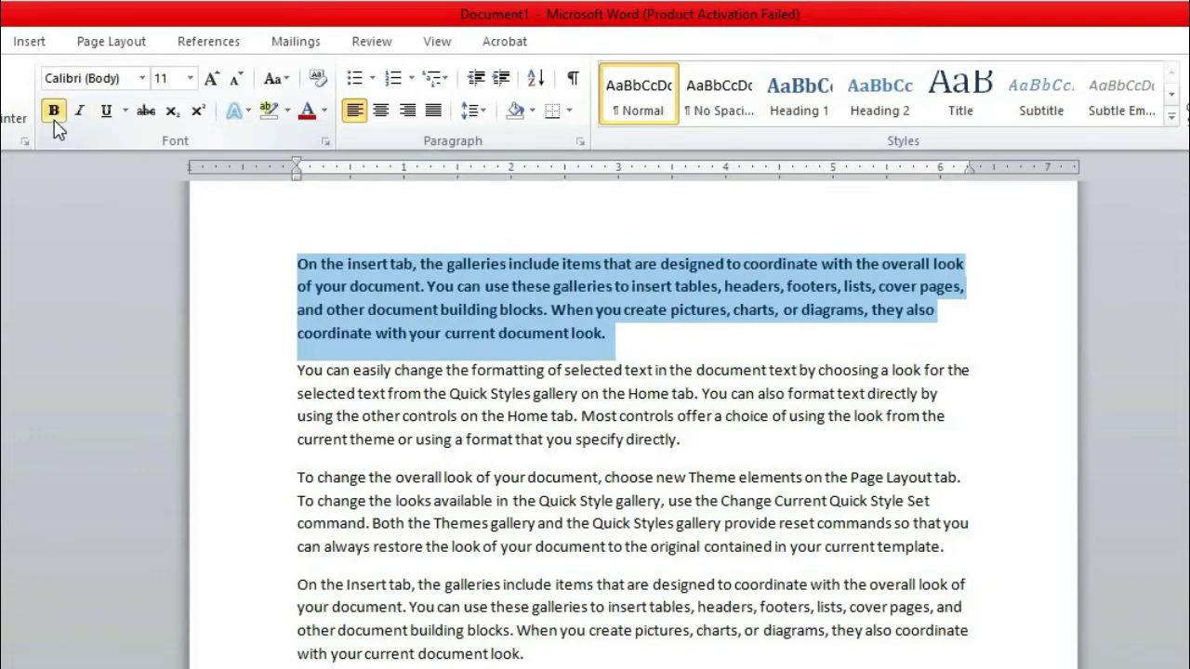
pyautogui.click(81, 115)
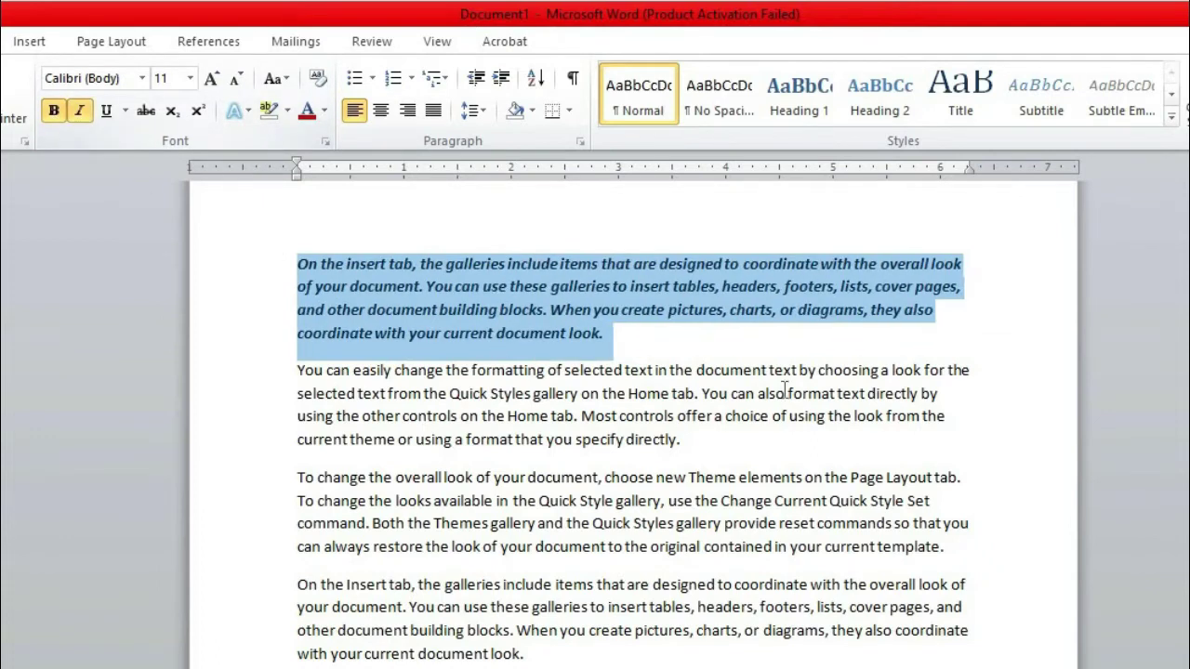
pyautogui.click(109, 116)
pyautogui.click(702, 330)
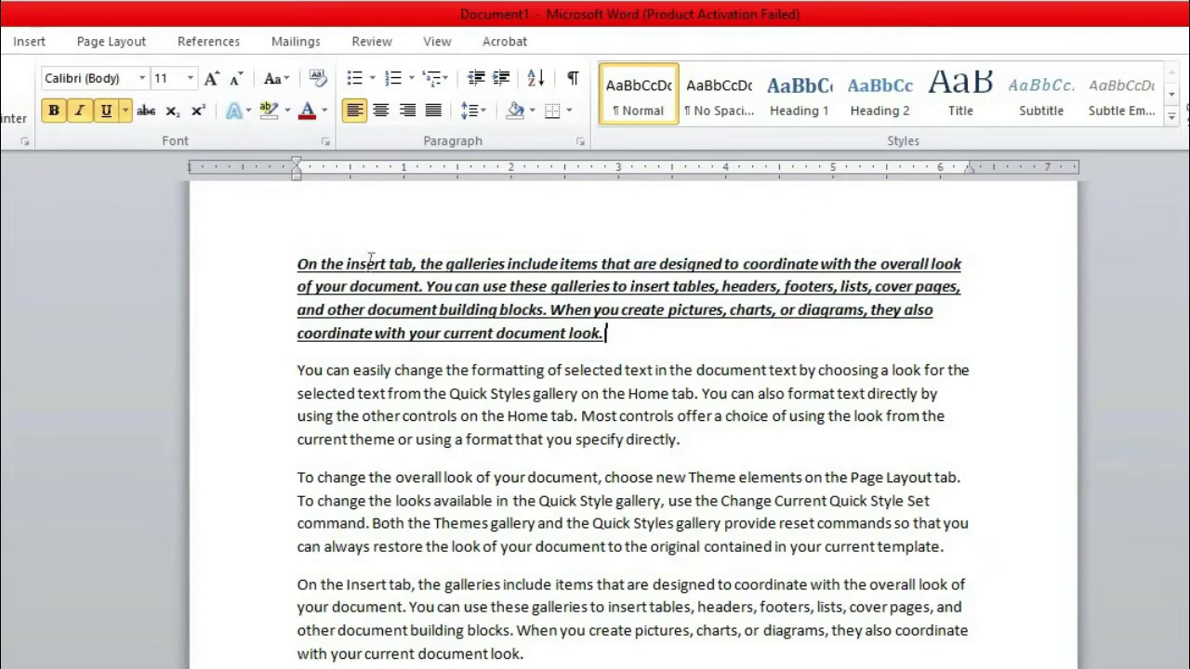
# Step: Change the first paragraph's underline colour to Dark Red
pyautogui.moveTo(296, 260); pyautogui.dragTo(664, 353)
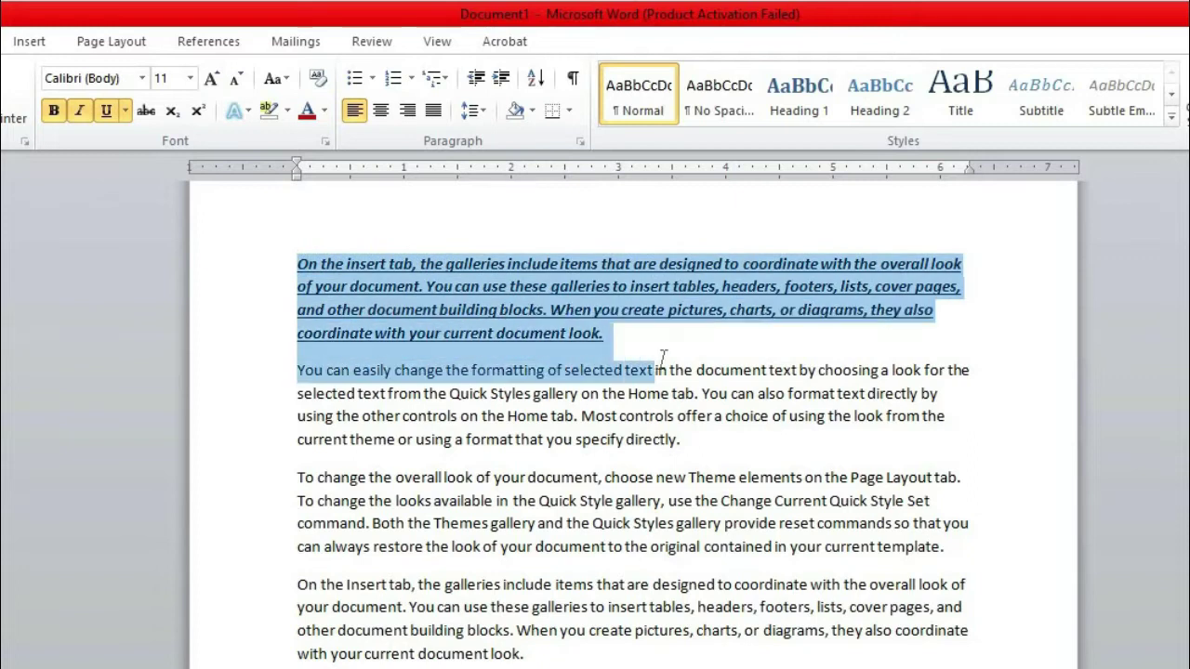
pyautogui.click(126, 112)
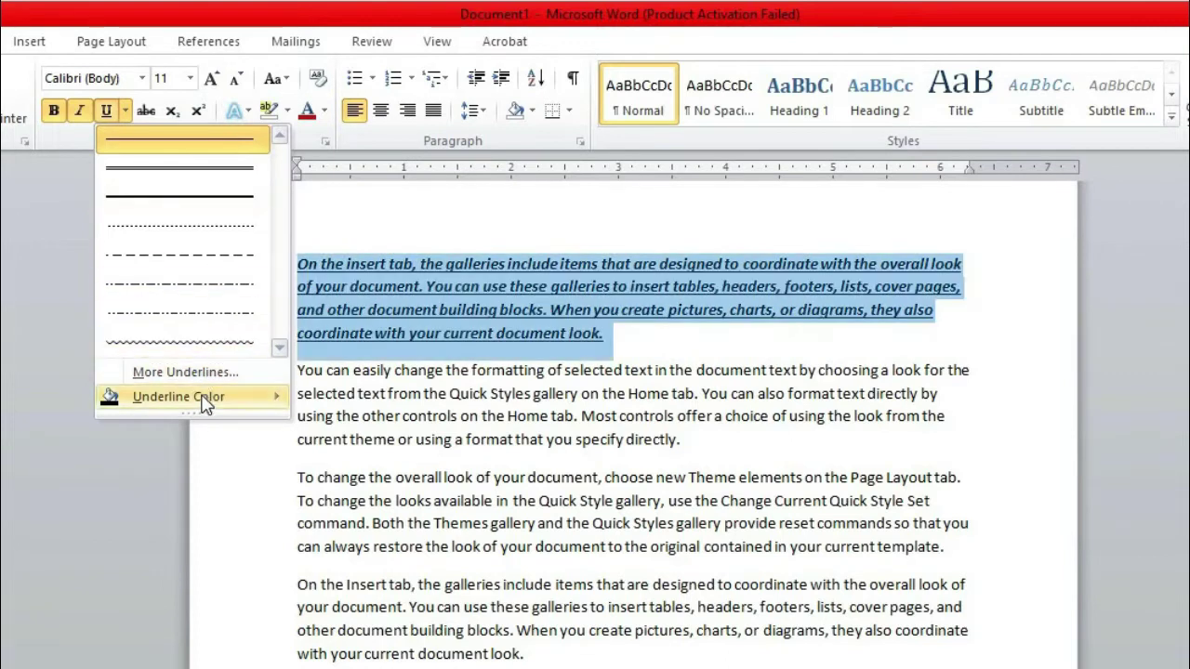
pyautogui.moveTo(198, 409)
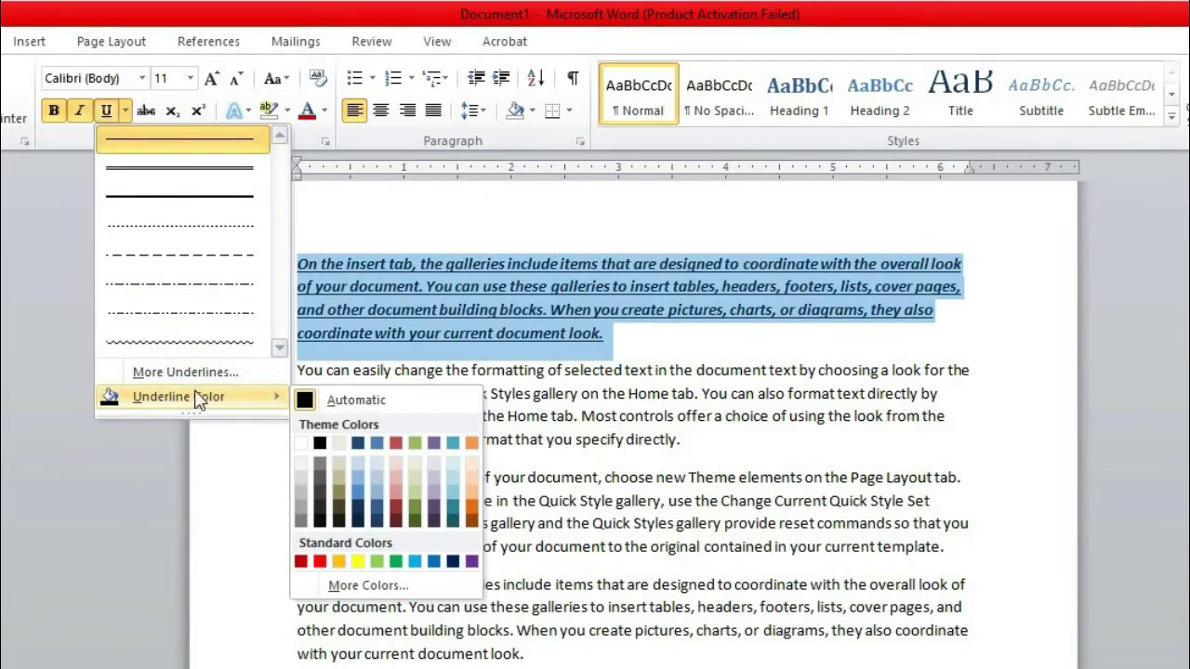
pyautogui.click(302, 564)
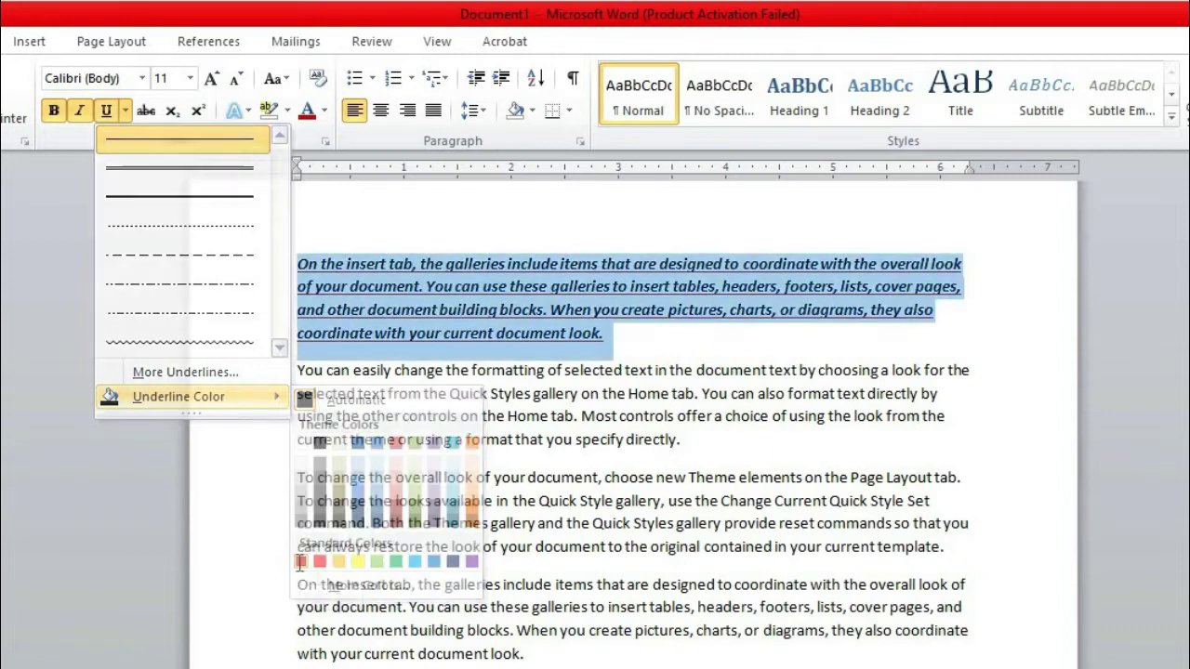
pyautogui.click(670, 334)
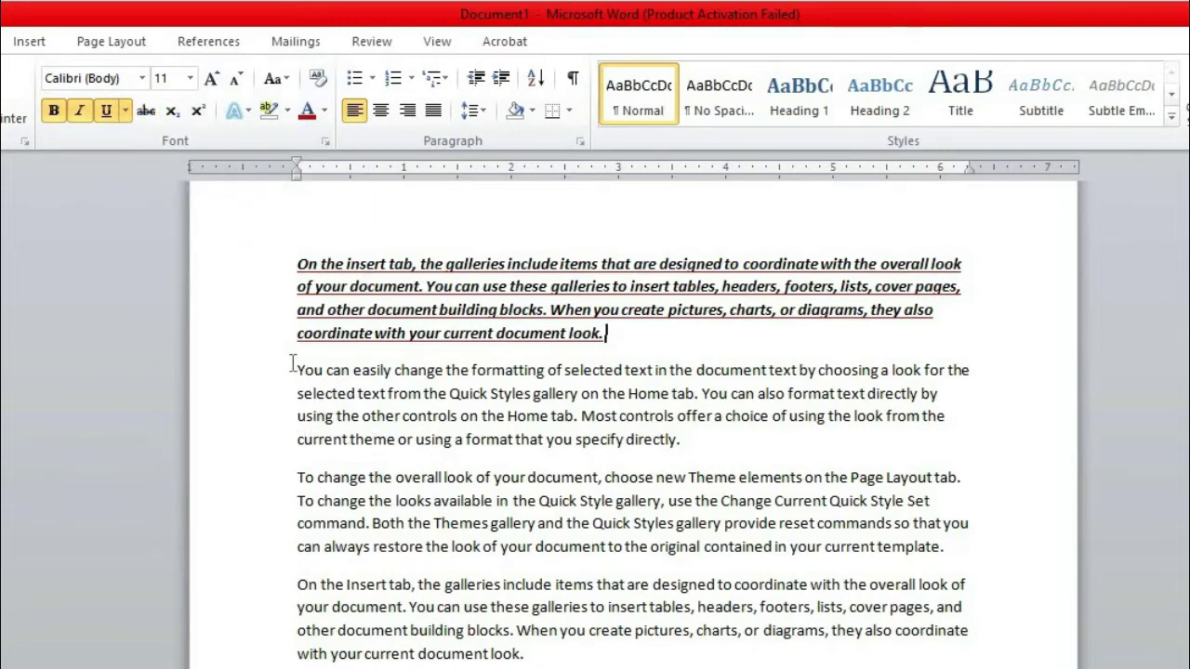
# Step: Apply strikethrough to the word 'You' opening the second paragraph
pyautogui.moveTo(297, 369); pyautogui.dragTo(327, 371)
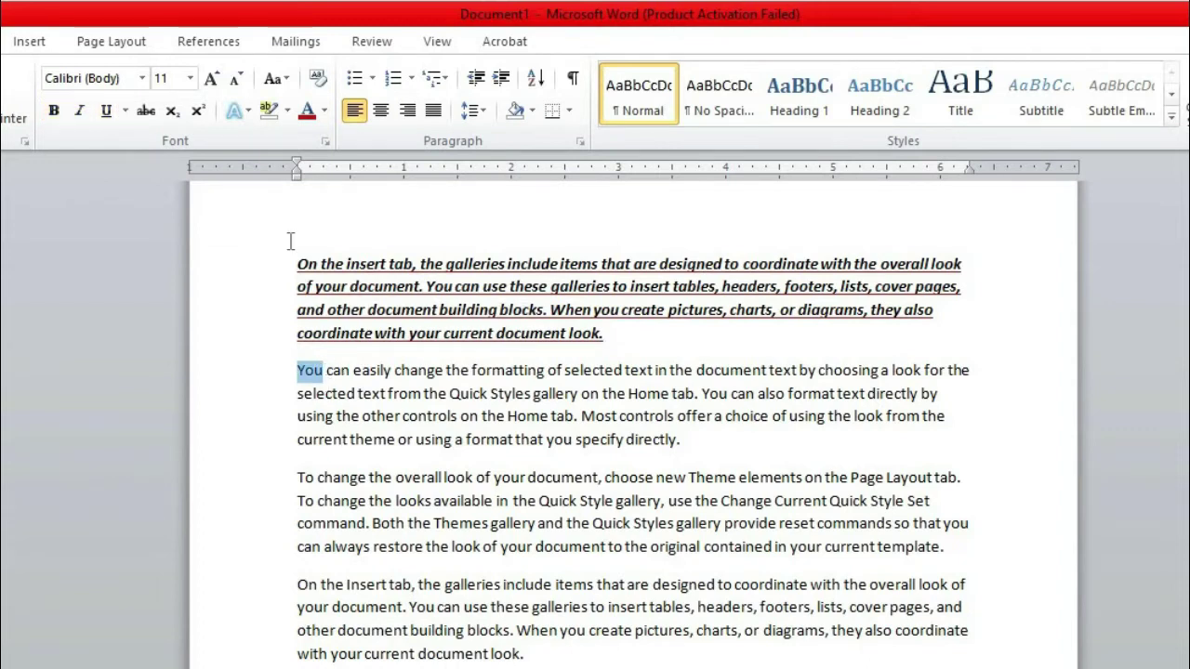
pyautogui.click(146, 113)
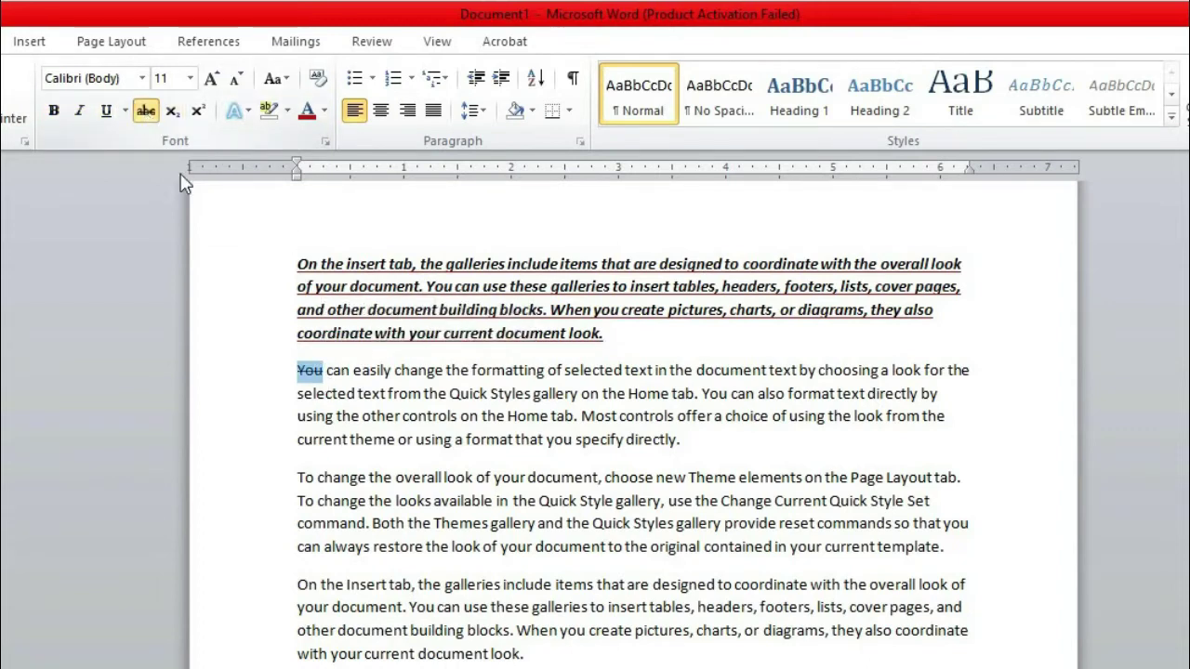
pyautogui.click(390, 478)
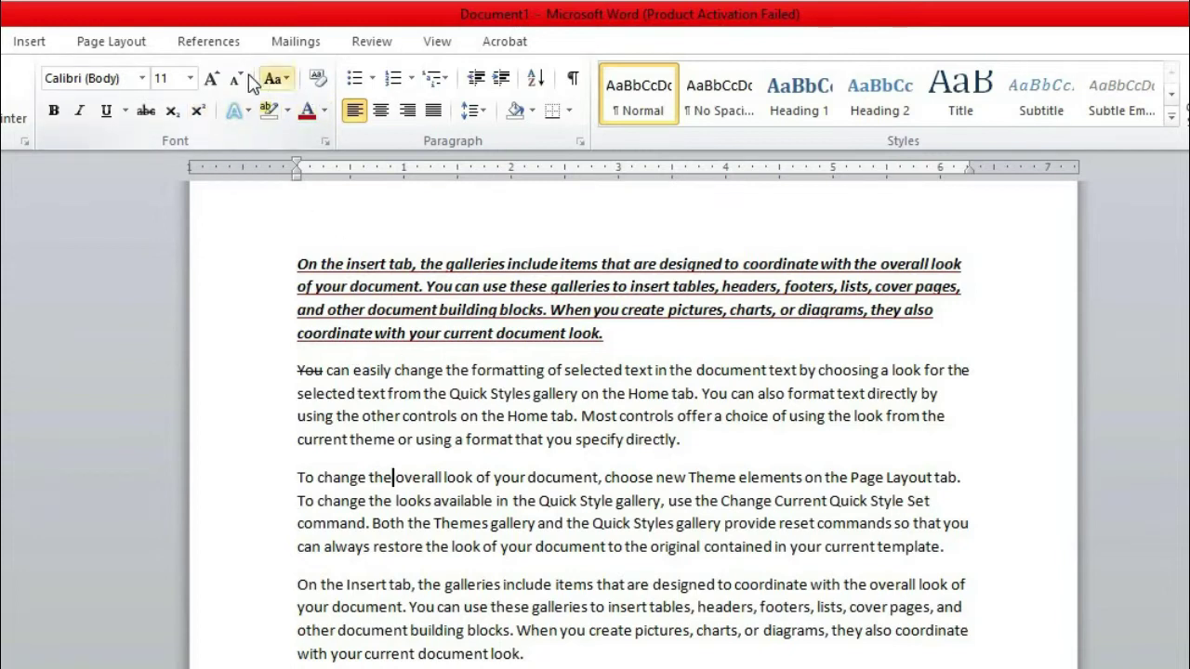
# Step: Toggle between superscript and subscript formatting, leaving subscript on
pyautogui.click(198, 111)
pyautogui.click(173, 115)
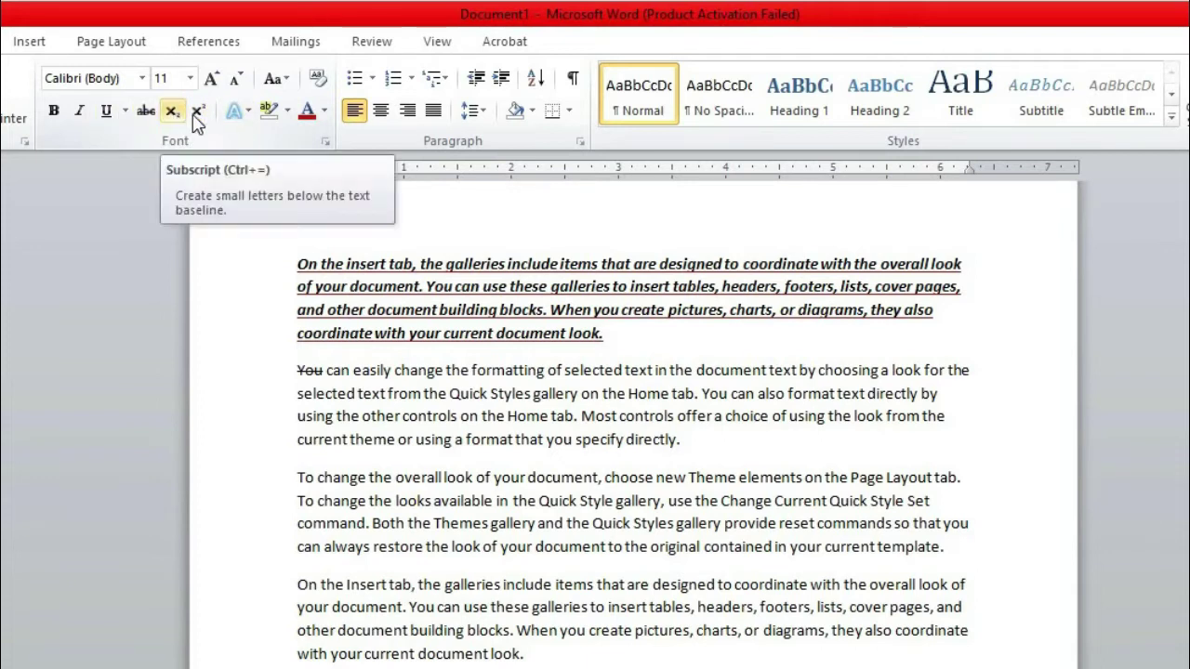
pyautogui.click(197, 114)
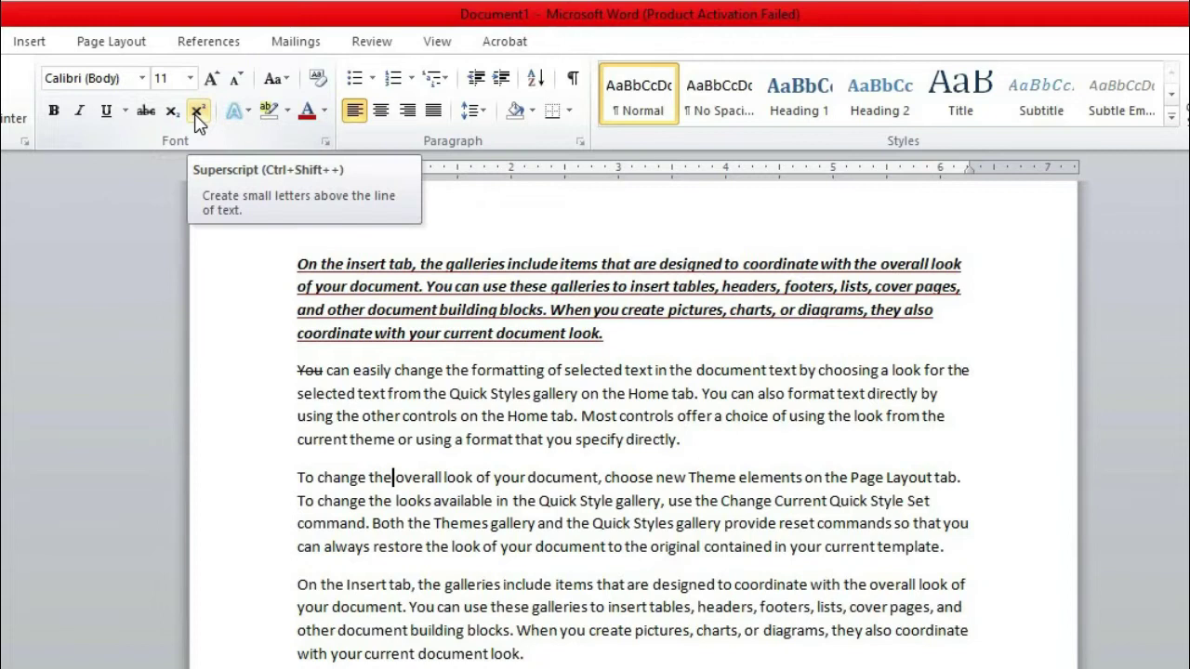
pyautogui.click(173, 114)
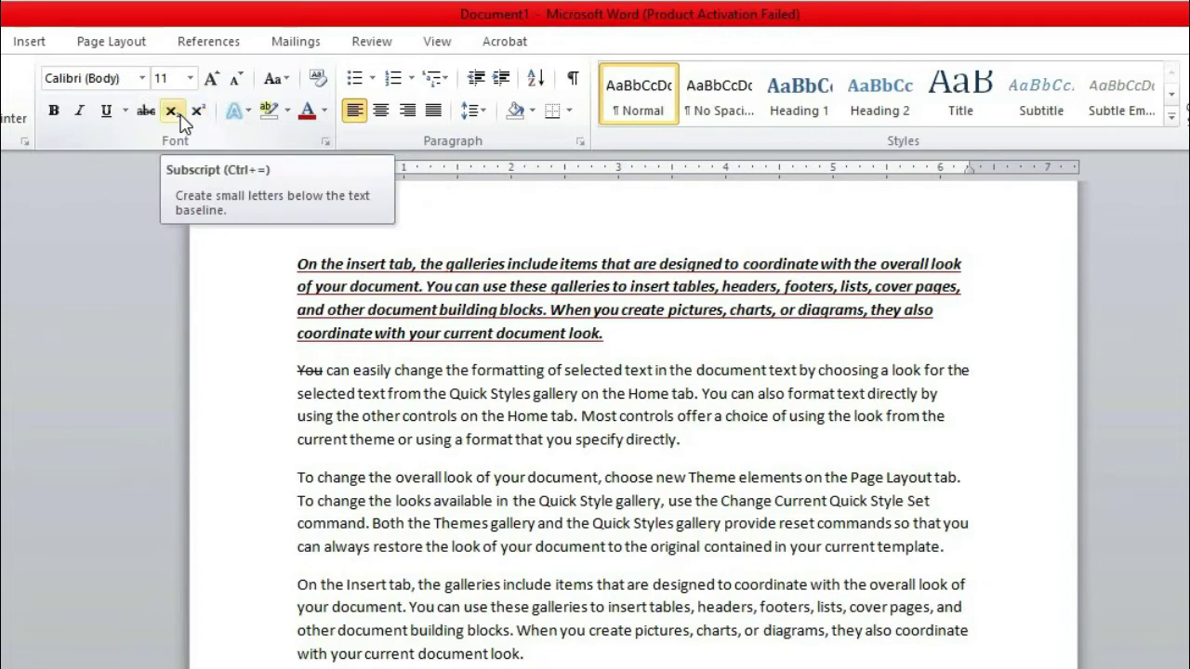
pyautogui.scroll(-3, 602, 449)
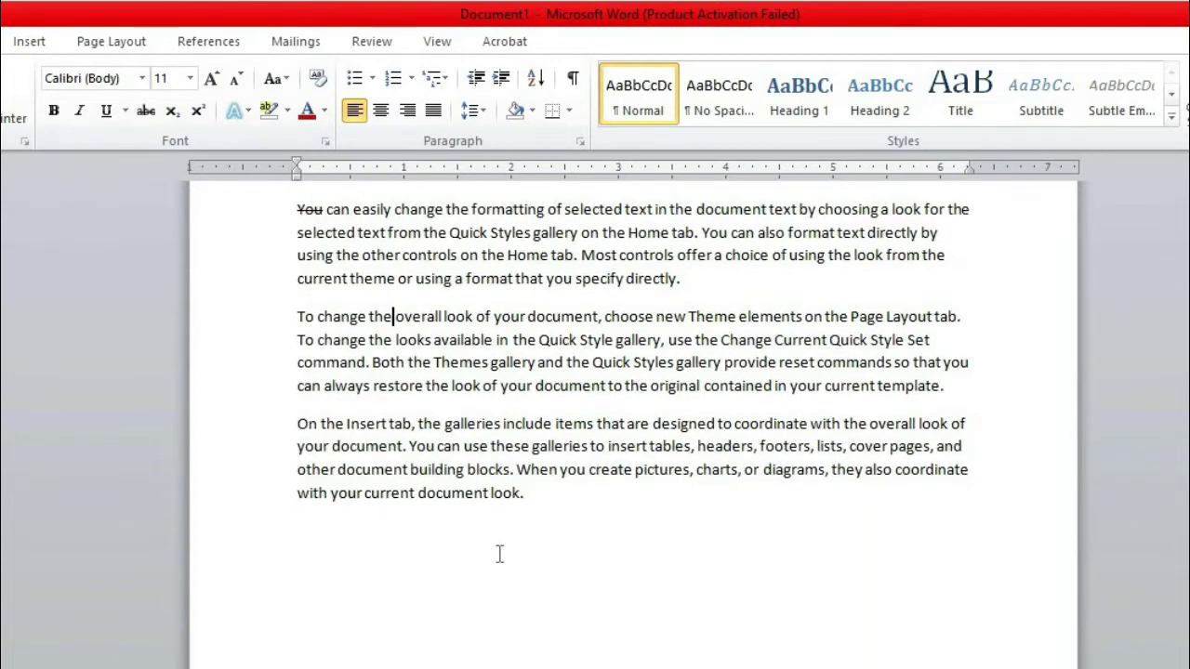
pyautogui.scroll(-1, 497, 552)
# Step: Type H2o below the last paragraph, grow it to 26 pt and make it UPPERCASE
pyautogui.click(367, 484)
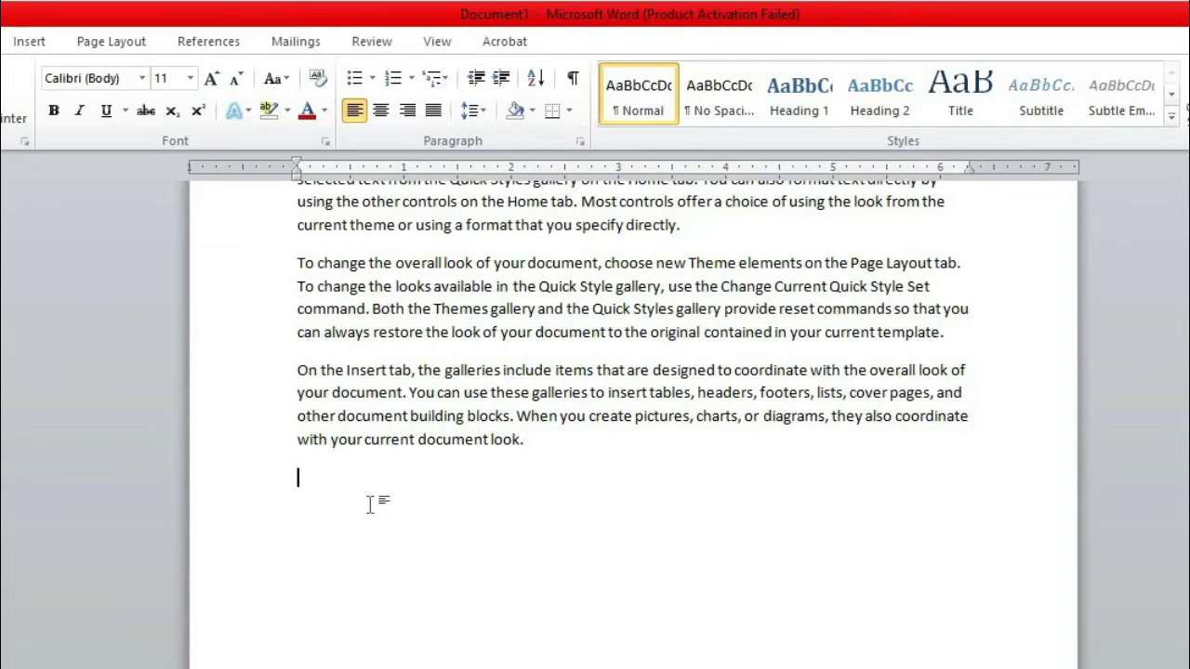
pyautogui.write('h')
pyautogui.write('0')
pyautogui.moveTo(329, 477); pyautogui.dragTo(296, 478)
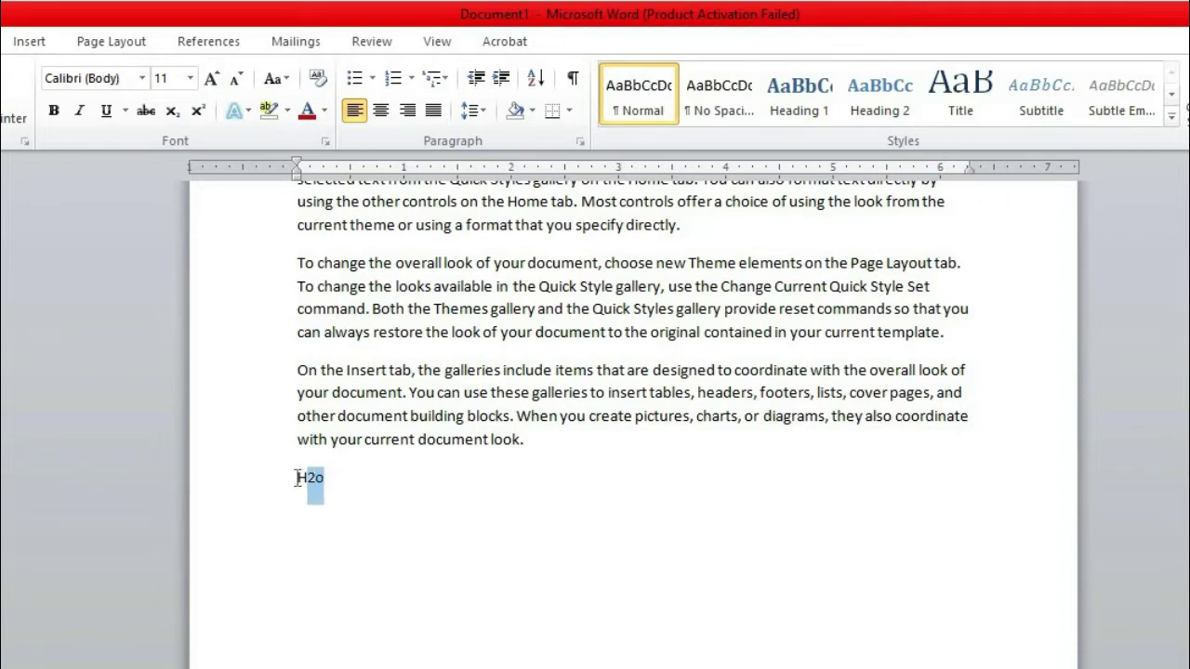
pyautogui.click(212, 79)
pyautogui.click(212, 79)
pyautogui.click(212, 79)
pyautogui.click(212, 79)
pyautogui.click(212, 79)
pyautogui.click(212, 79)
pyautogui.click(212, 79)
pyautogui.click(212, 79)
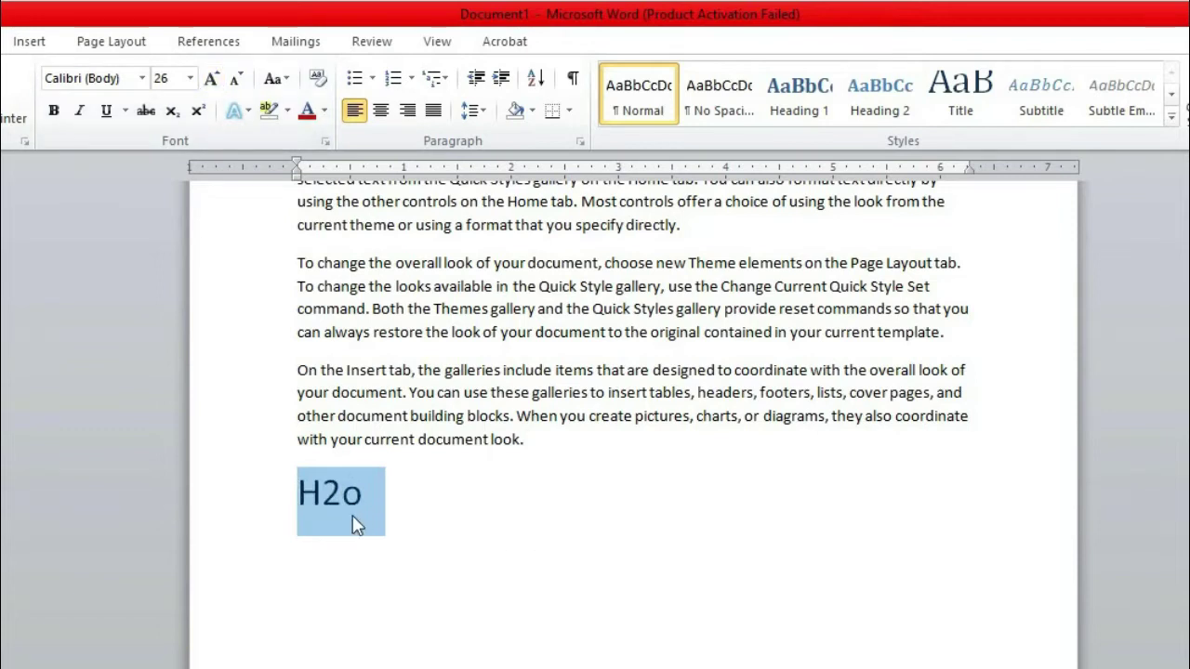
pyautogui.click(282, 80)
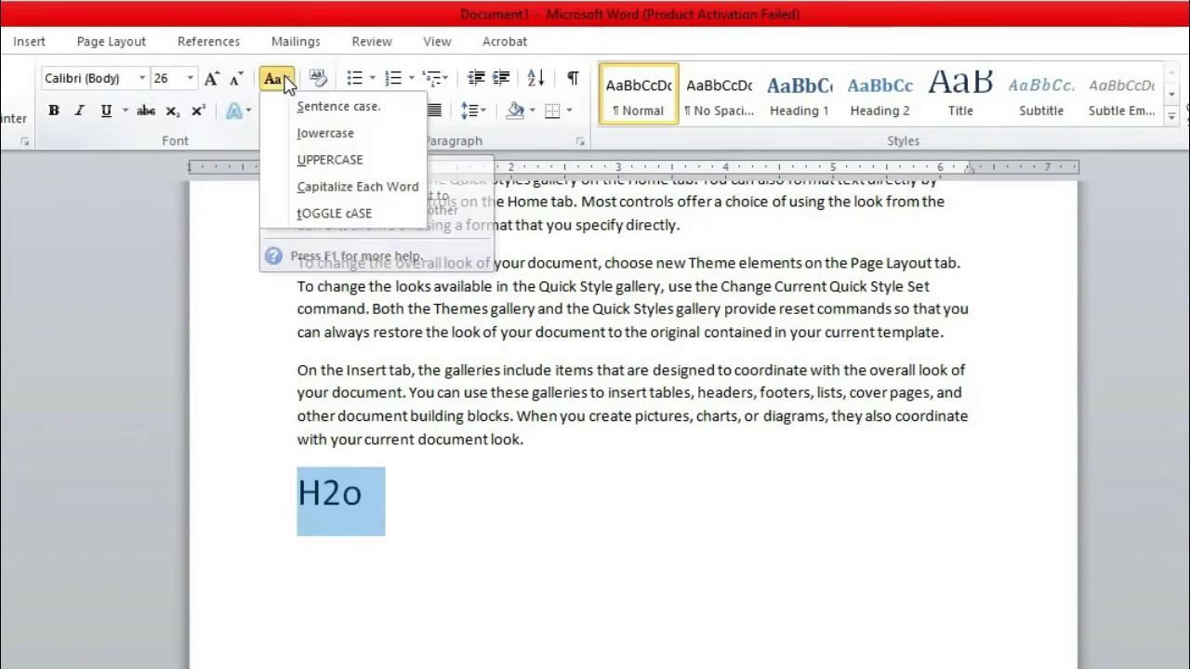
pyautogui.click(306, 161)
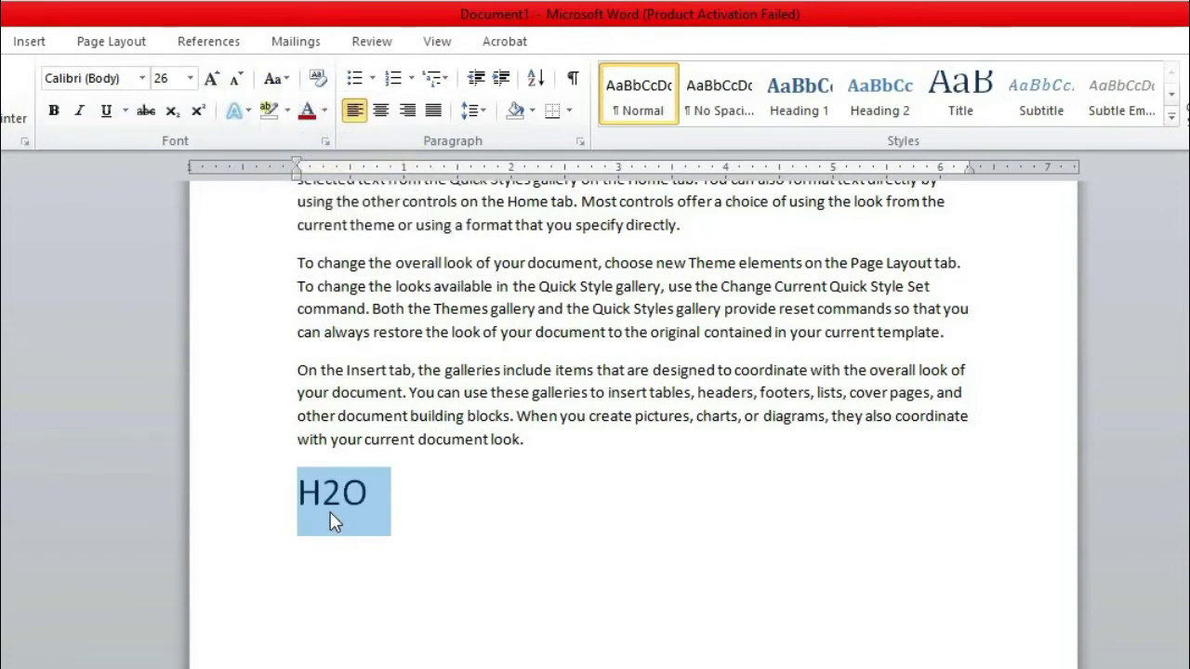
# Step: Make the 2 in H2O a subscript and start a new line below it
pyautogui.click(433, 507)
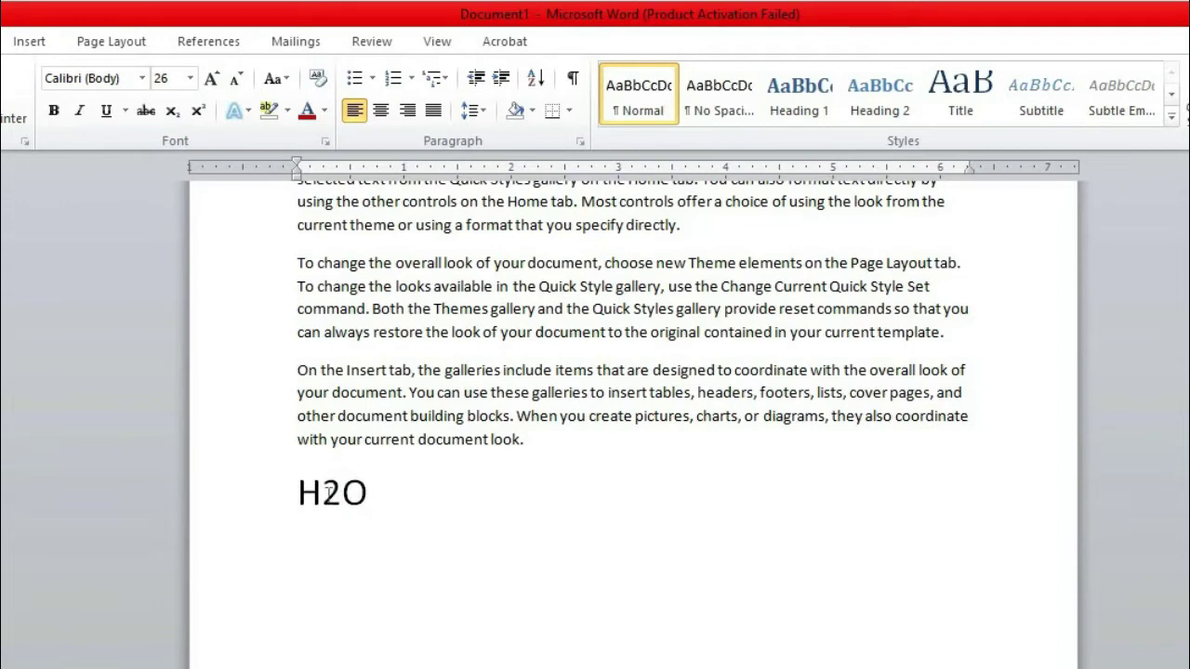
pyautogui.moveTo(322, 493); pyautogui.dragTo(342, 493)
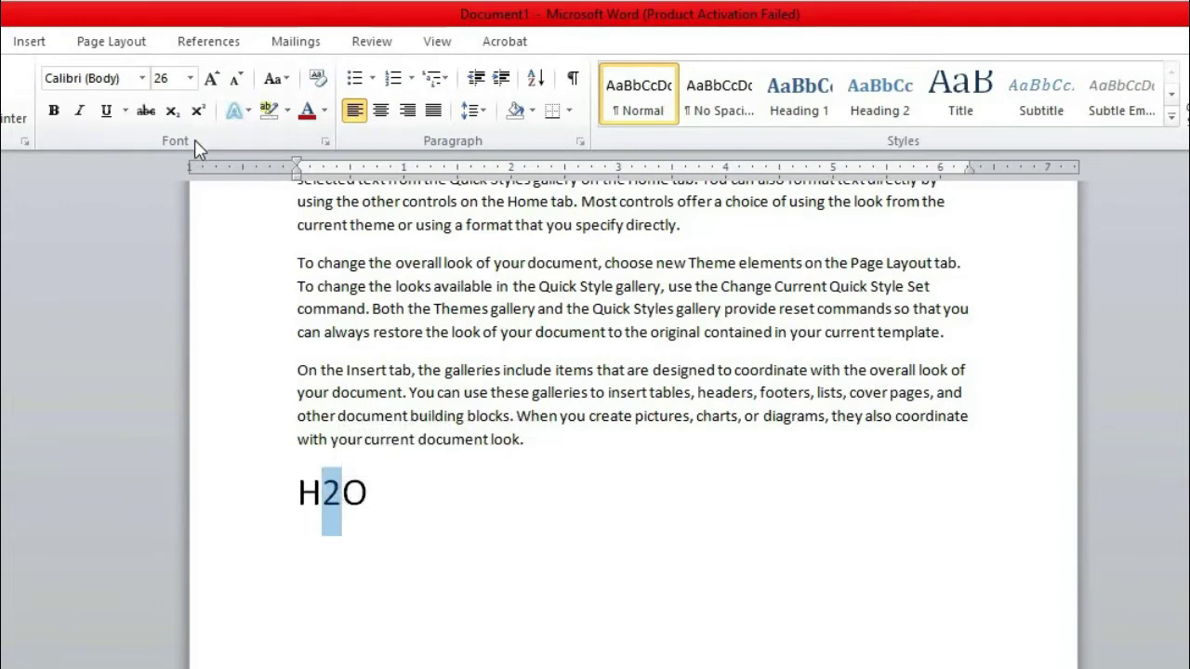
pyautogui.click(173, 111)
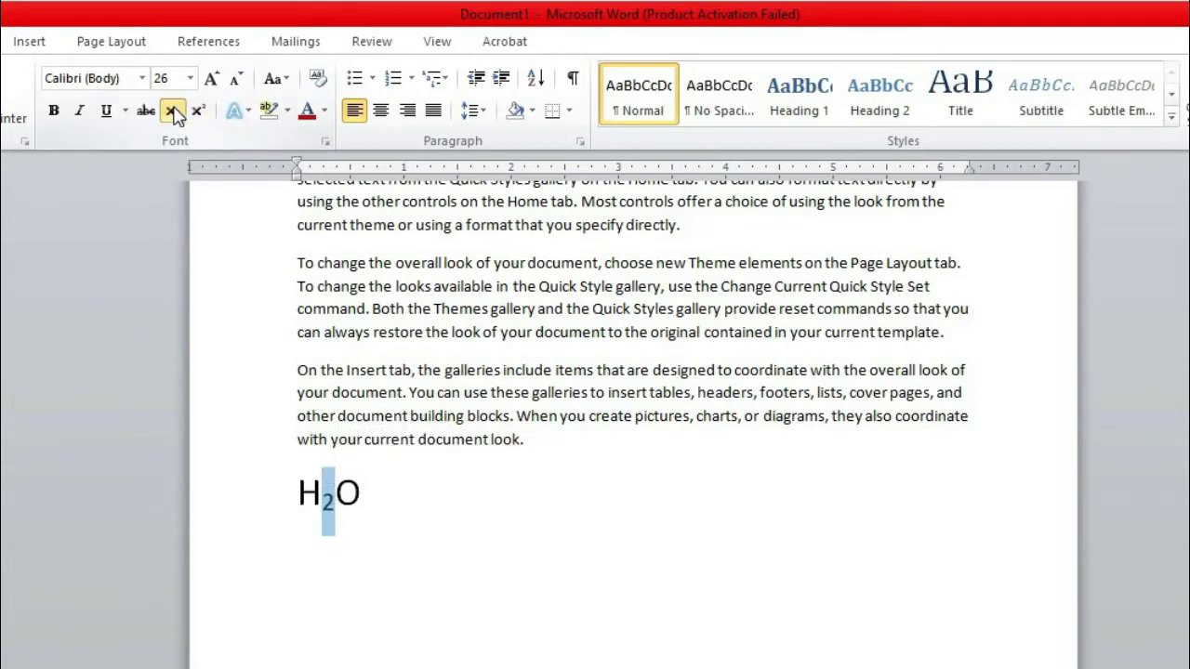
pyautogui.click(380, 496)
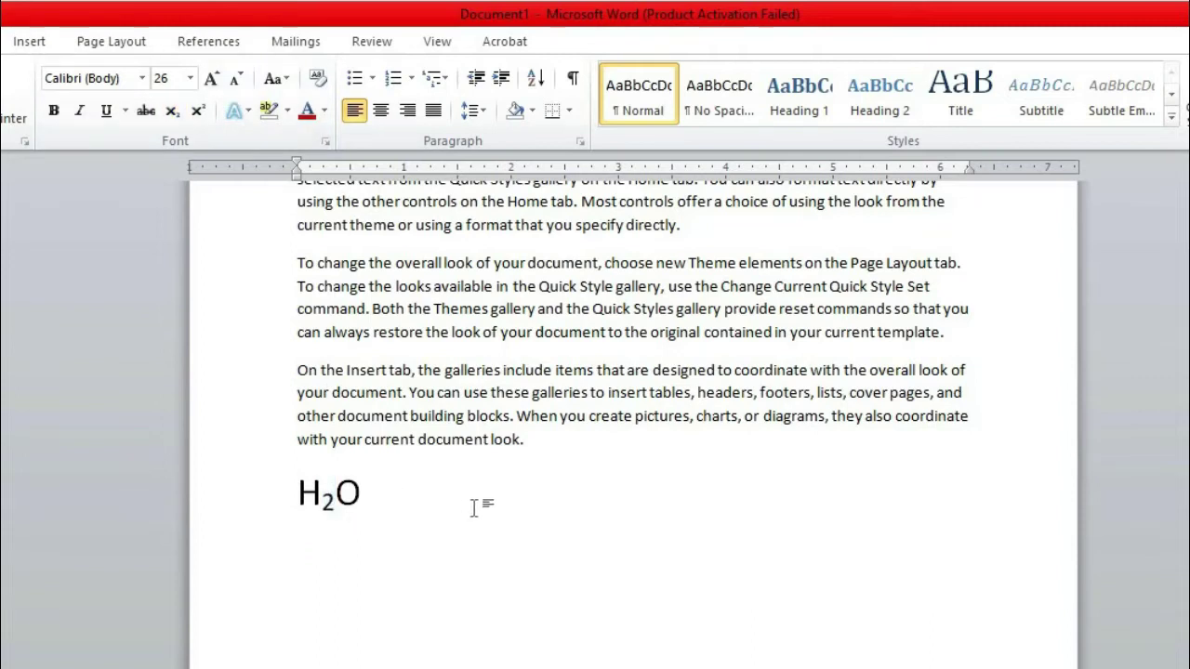
pyautogui.press('Return')
# Step: With superscript on, type the equation A2-b2=(a+b)(a-b) on the new line
pyautogui.click(197, 111)
pyautogui.write('a')
pyautogui.press('BackSpace')
pyautogui.write('A2-b2=a')
pyautogui.press('BackSpace')
pyautogui.write('(a')
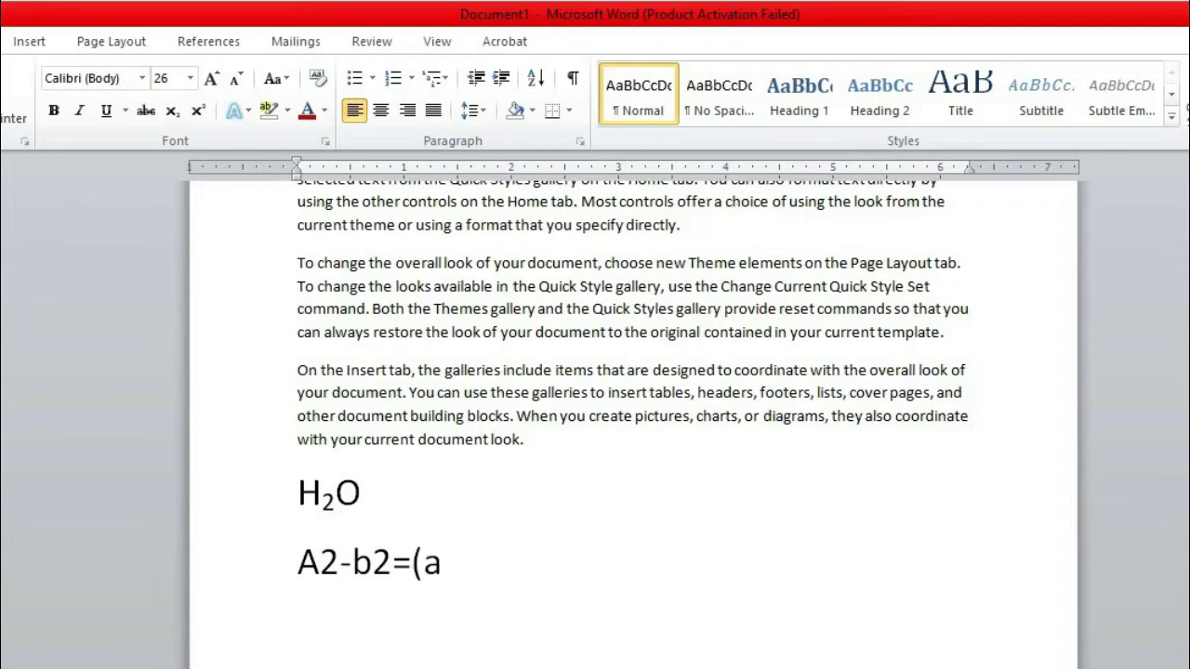
pyautogui.write('+b)(a-')
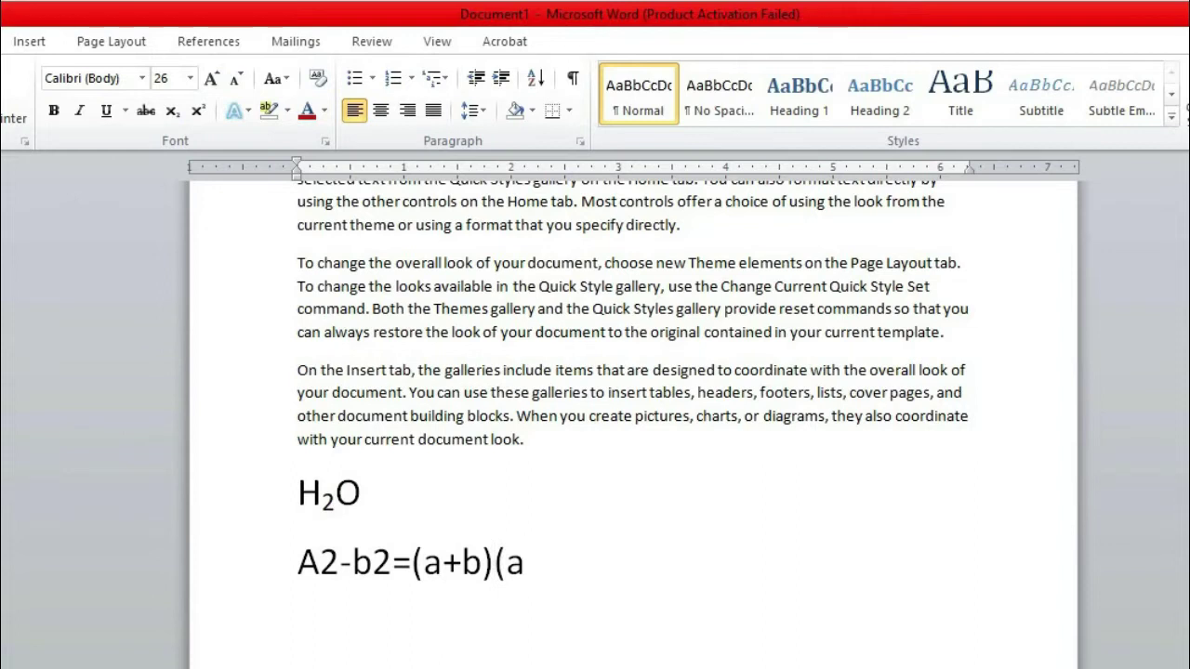
pyautogui.write('b)')
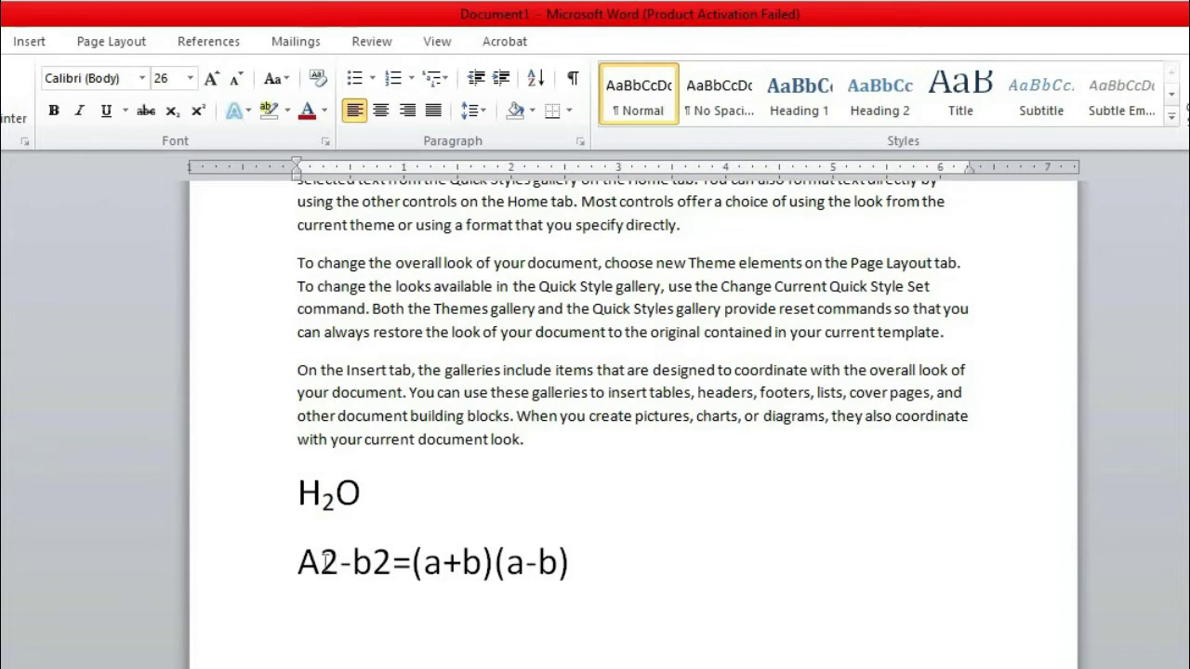
pyautogui.moveTo(302, 562); pyautogui.dragTo(593, 562)
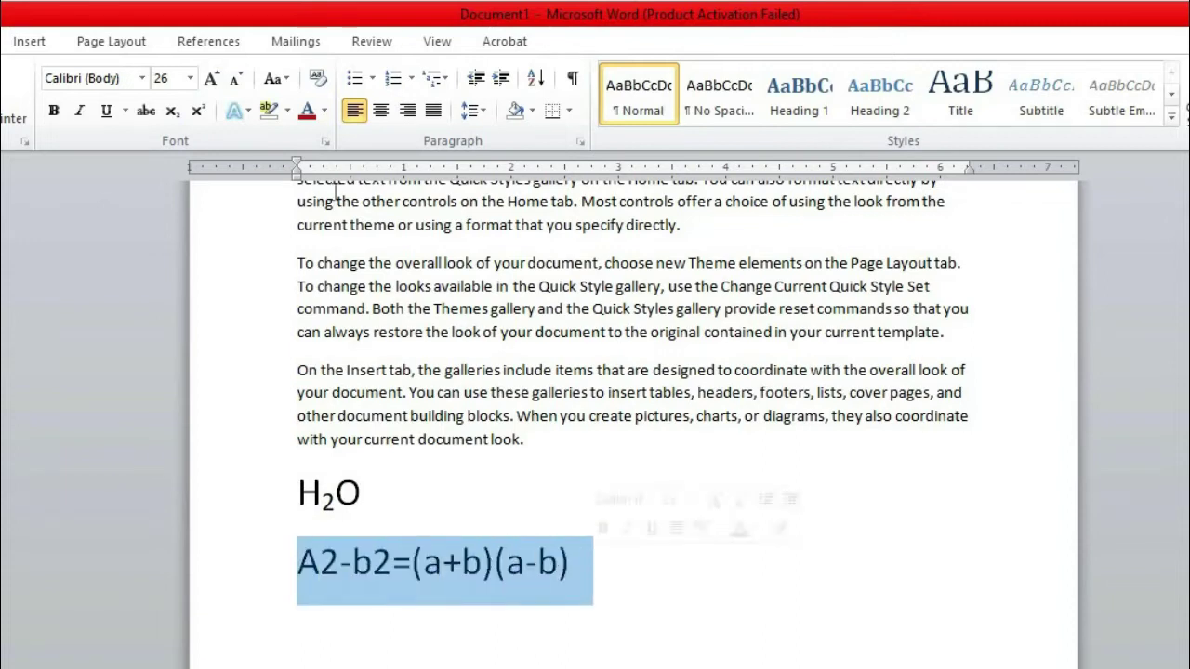
# Step: Convert the equation line to lowercase
pyautogui.click(279, 79)
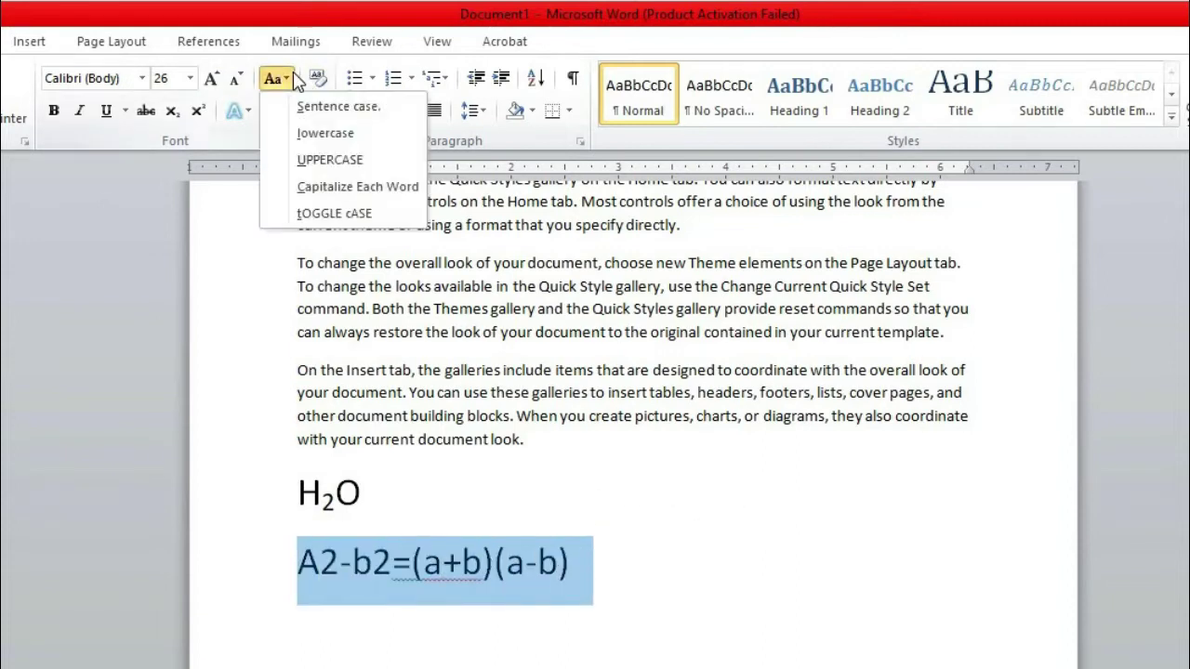
pyautogui.click(316, 133)
pyautogui.click(584, 563)
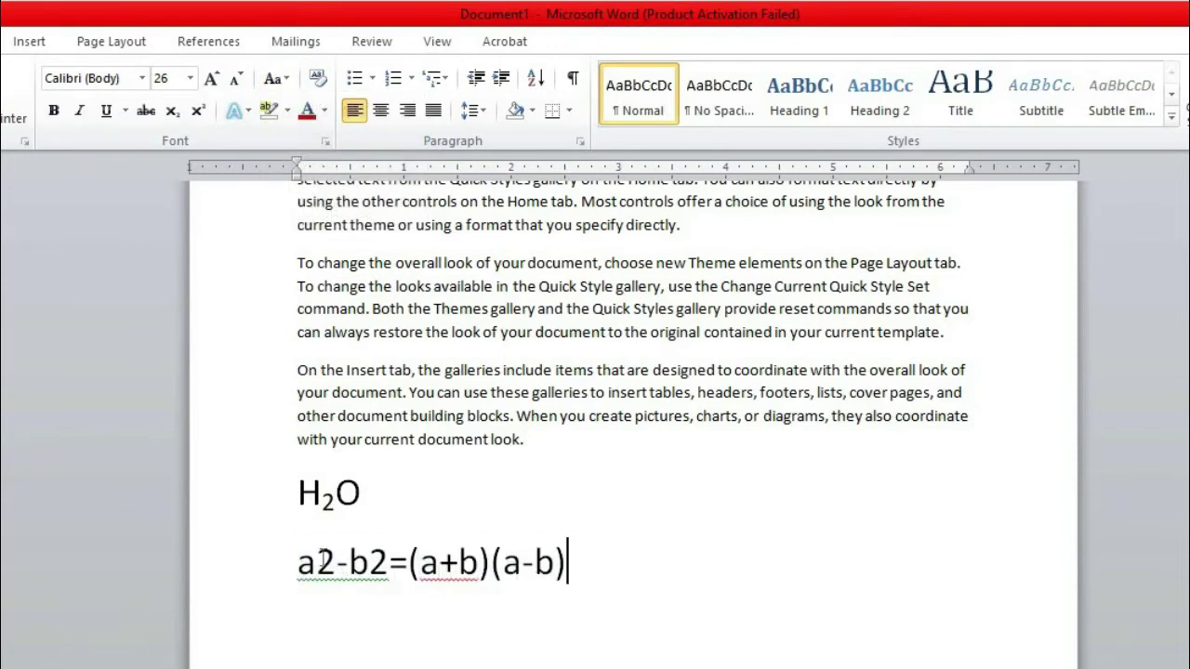
# Step: Superscript both 2s in the equation, then undo both changes with Ctrl+Z
pyautogui.moveTo(337, 562); pyautogui.dragTo(330, 562)
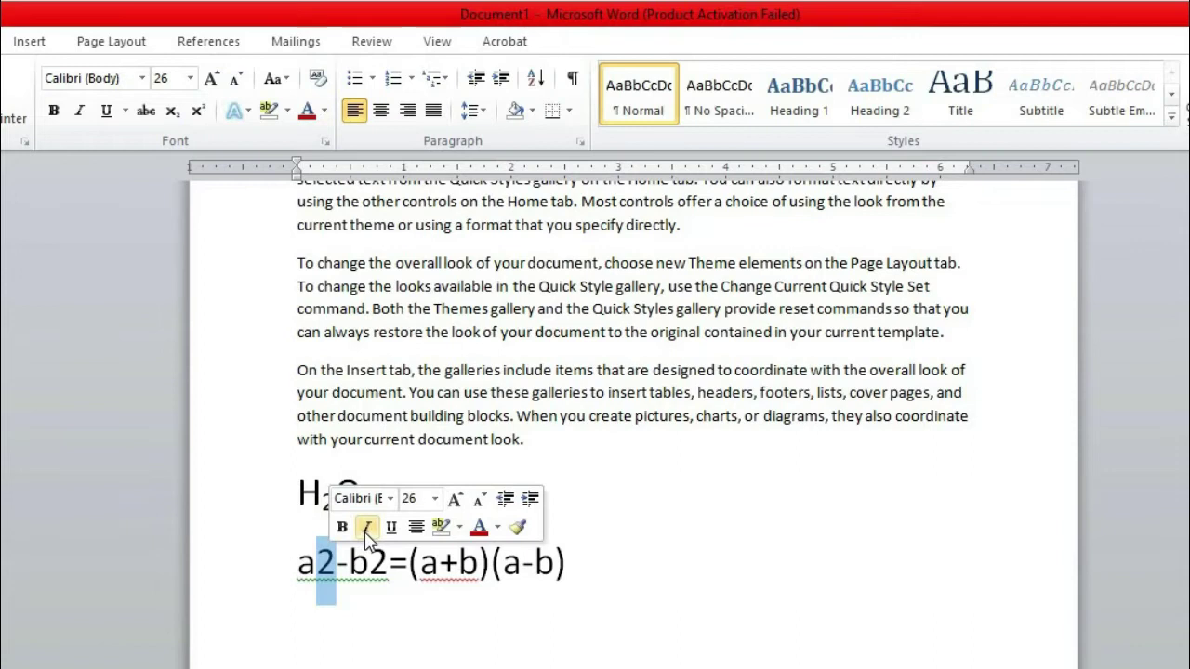
pyautogui.click(199, 114)
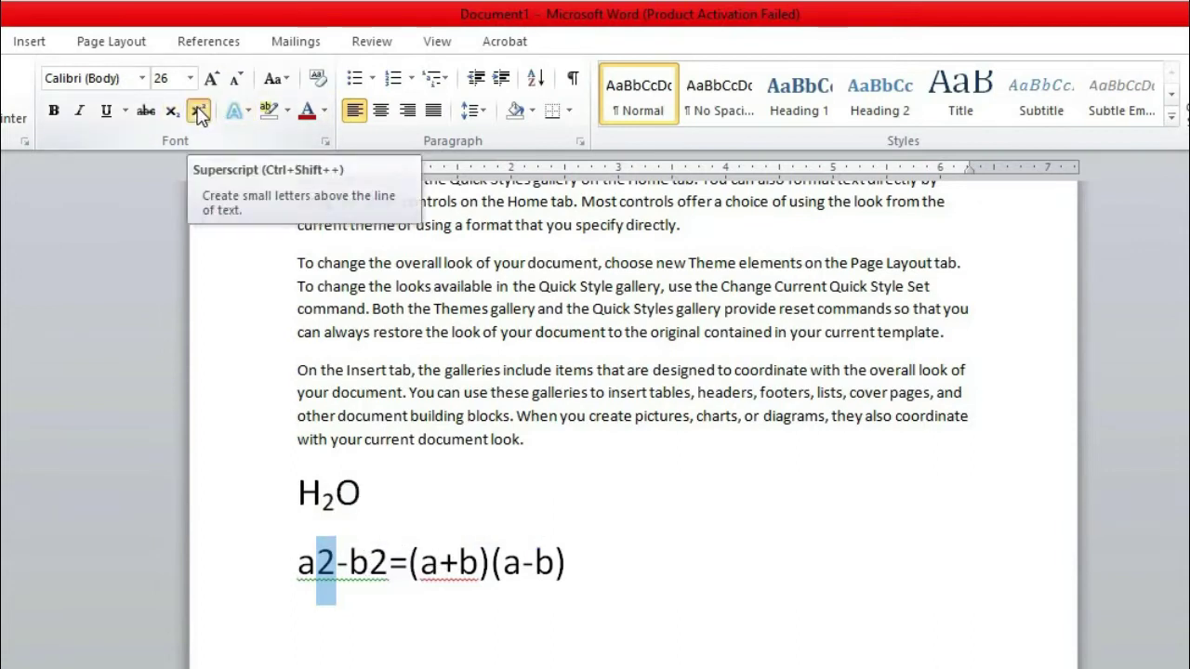
pyautogui.moveTo(361, 560); pyautogui.dragTo(380, 560)
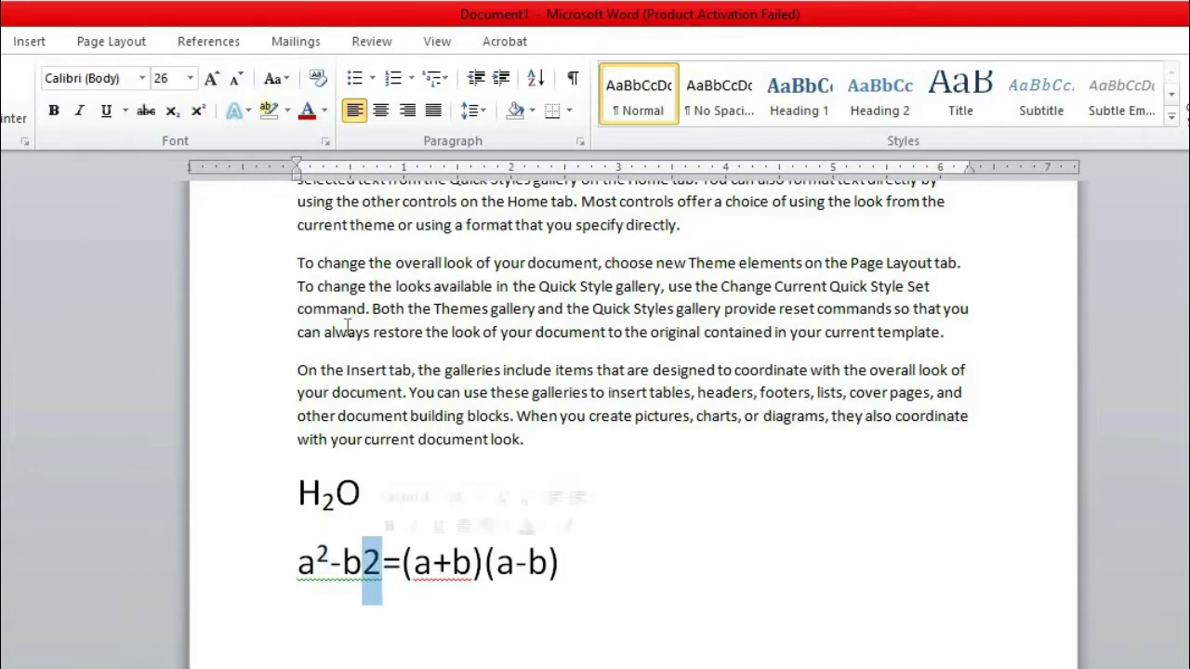
pyautogui.click(199, 114)
pyautogui.click(426, 560)
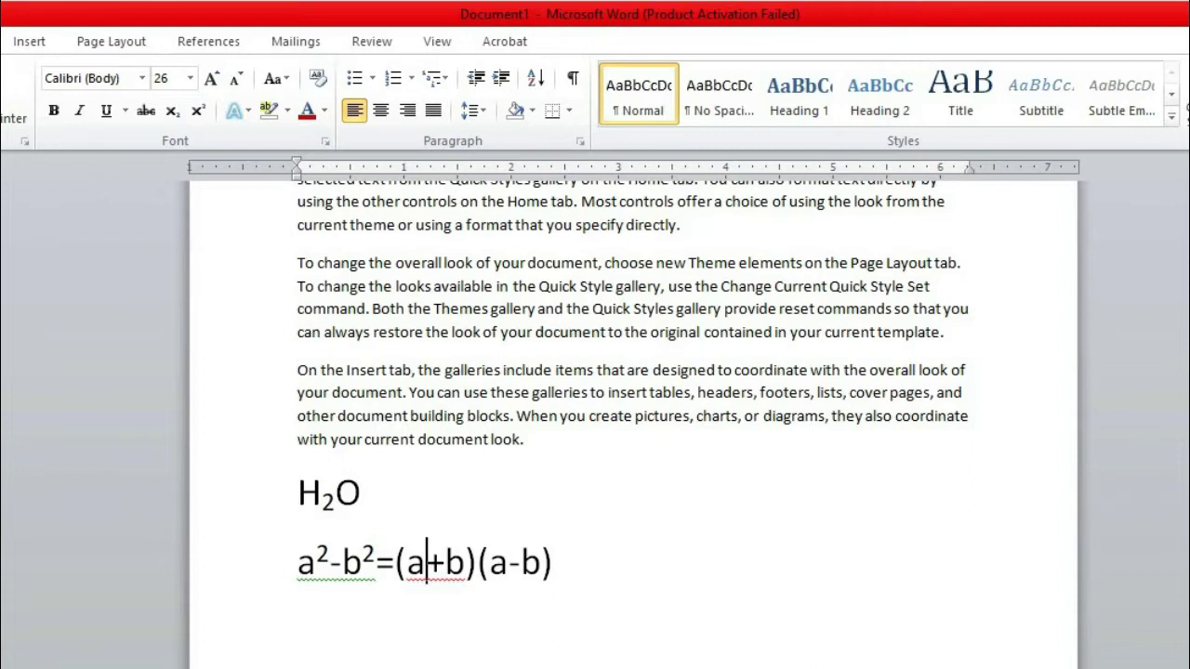
pyautogui.hotkey('ctrl', 'z')
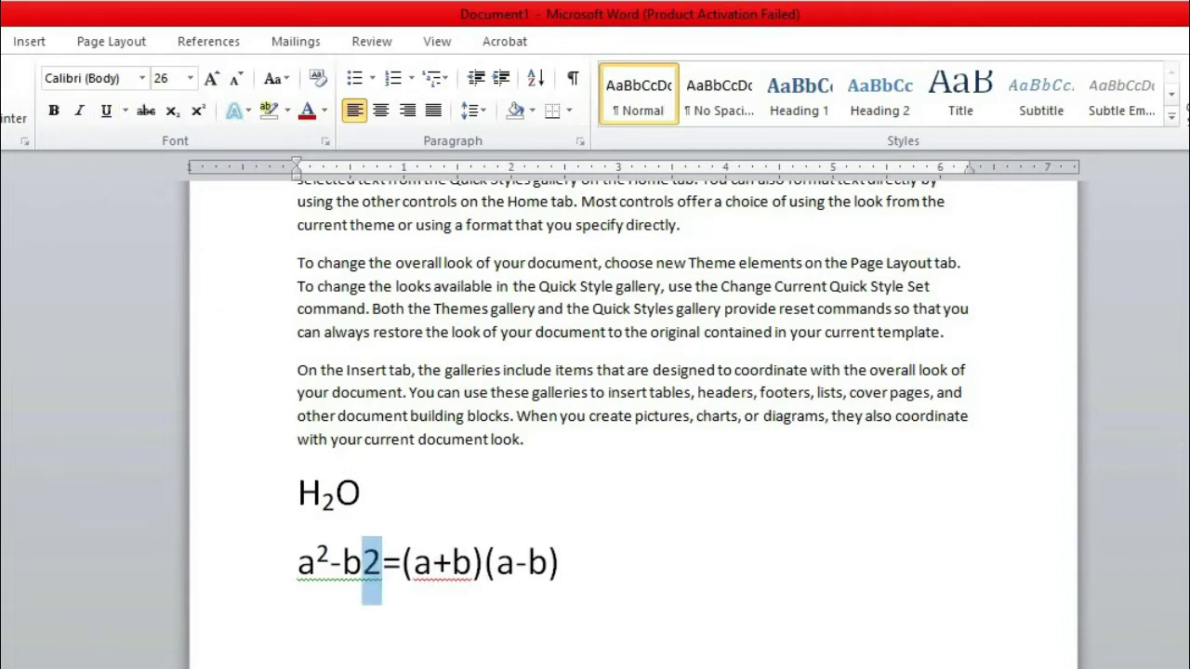
pyautogui.hotkey('ctrl', 'z')
# Step: Replace the 2 after a and the 2 after b with 3s
pyautogui.click(368, 602)
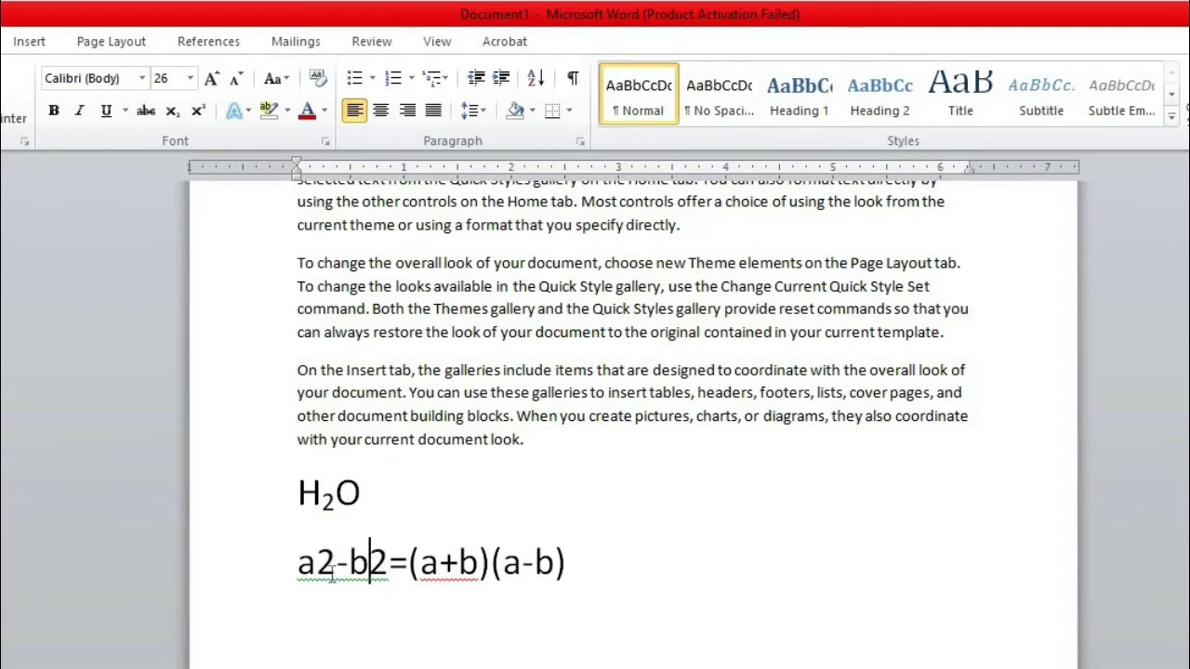
pyautogui.press('Left')
pyautogui.press('Left')
pyautogui.press('BackSpace')
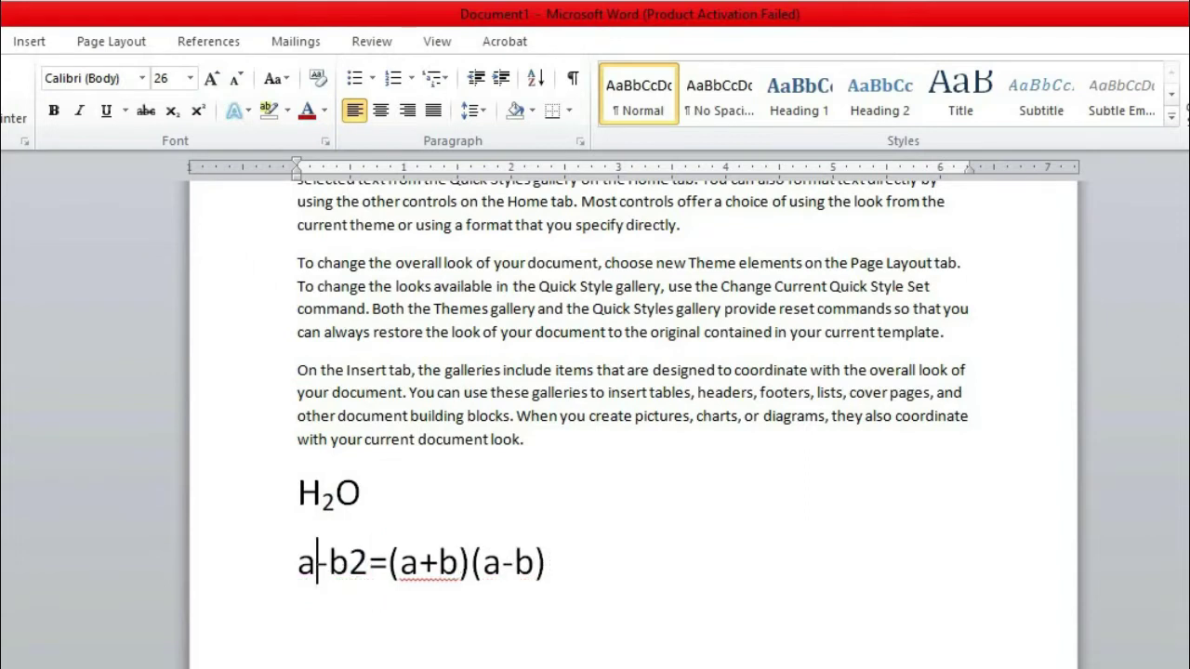
pyautogui.write('3')
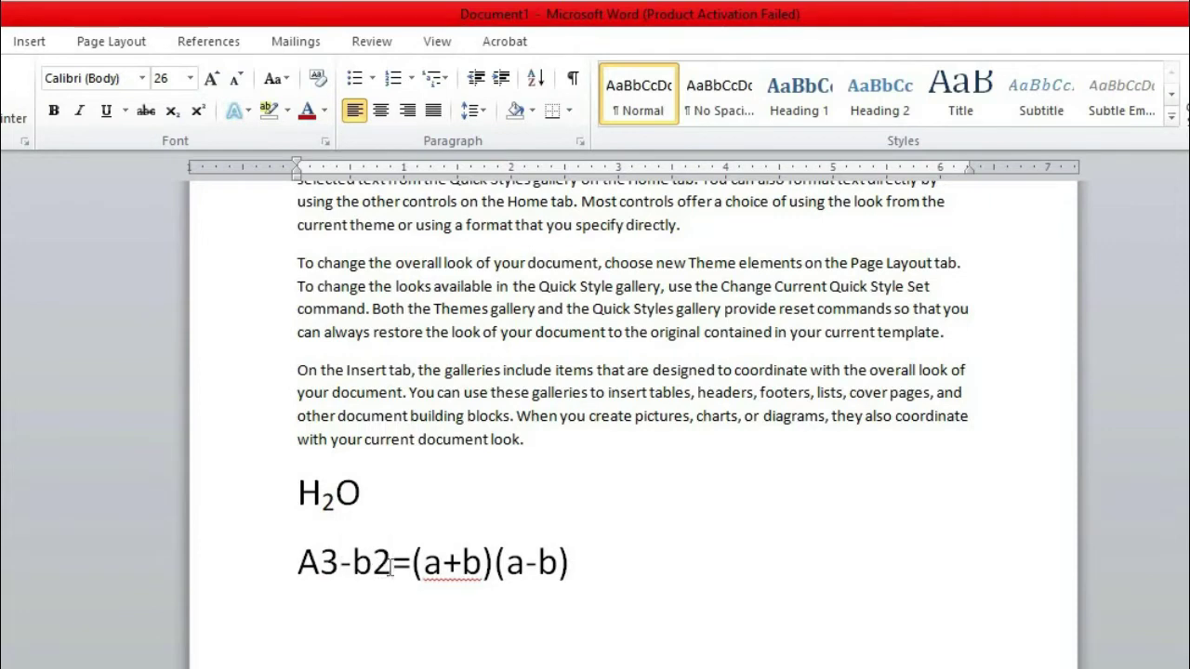
pyautogui.click(390, 569)
pyautogui.press('BackSpace')
pyautogui.write('3')
# Step: Make both 3s in the equation superscript exponents
pyautogui.click(321, 564)
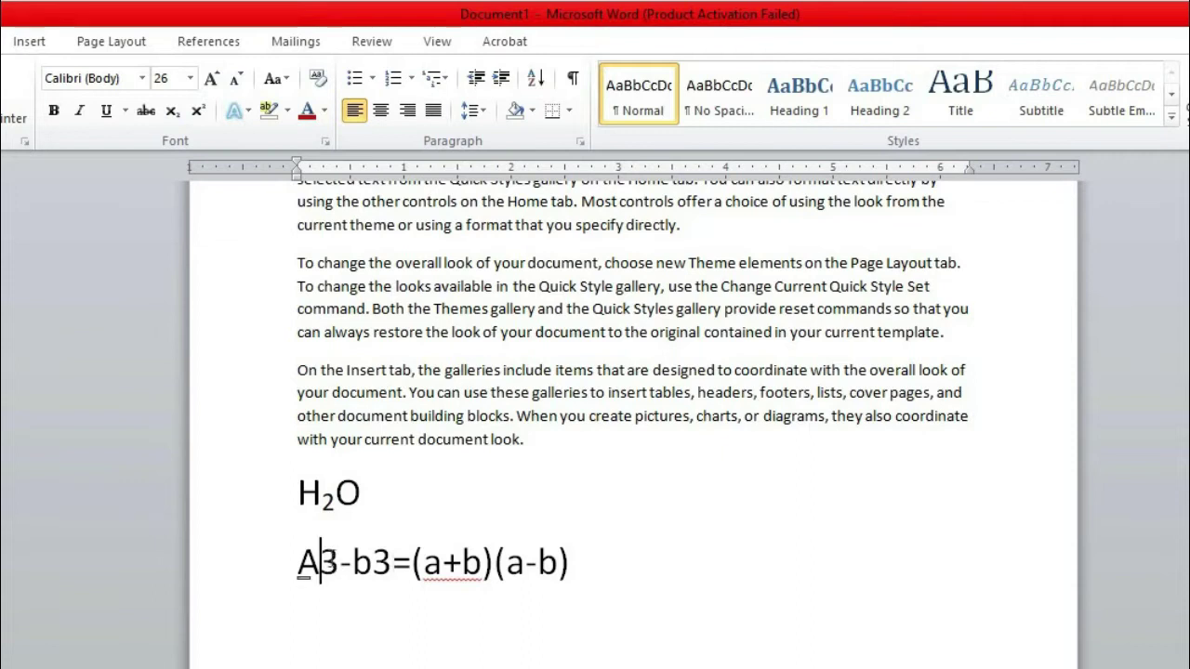
pyautogui.moveTo(320, 563); pyautogui.dragTo(341, 563)
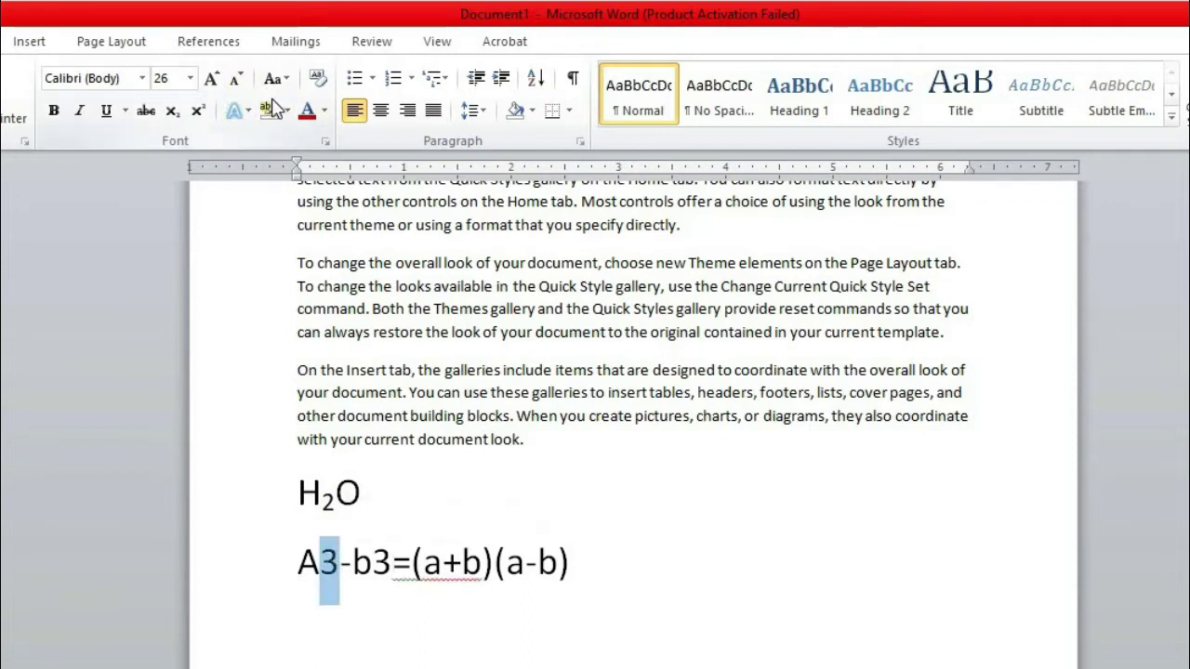
pyautogui.click(198, 112)
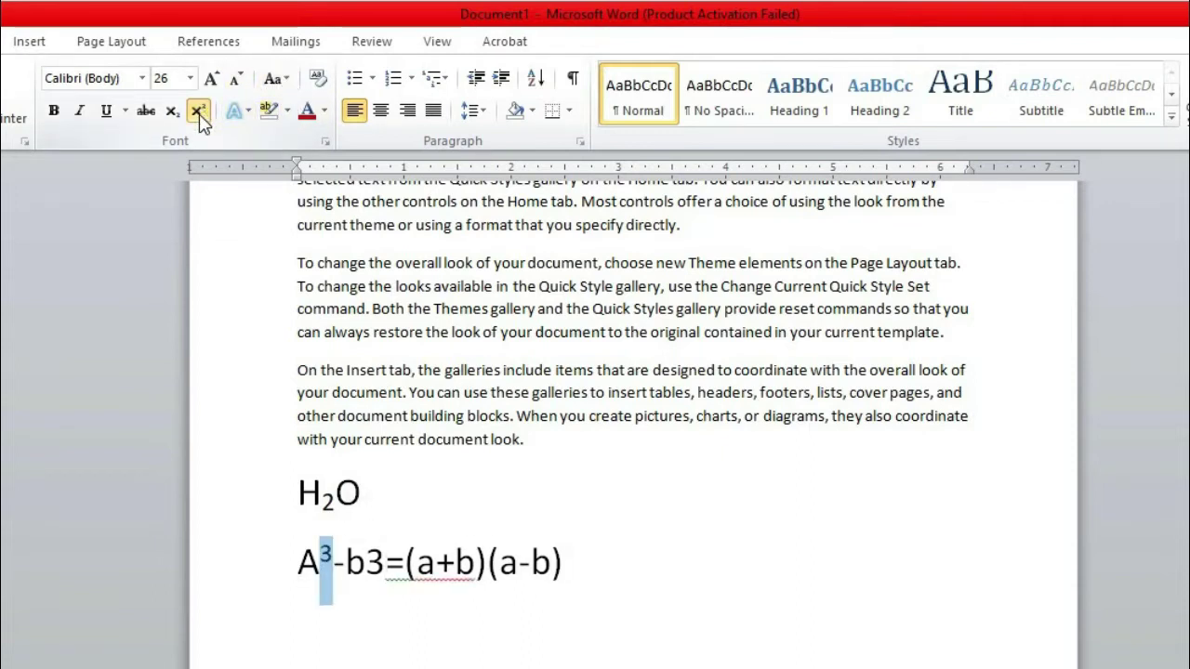
pyautogui.click(367, 562)
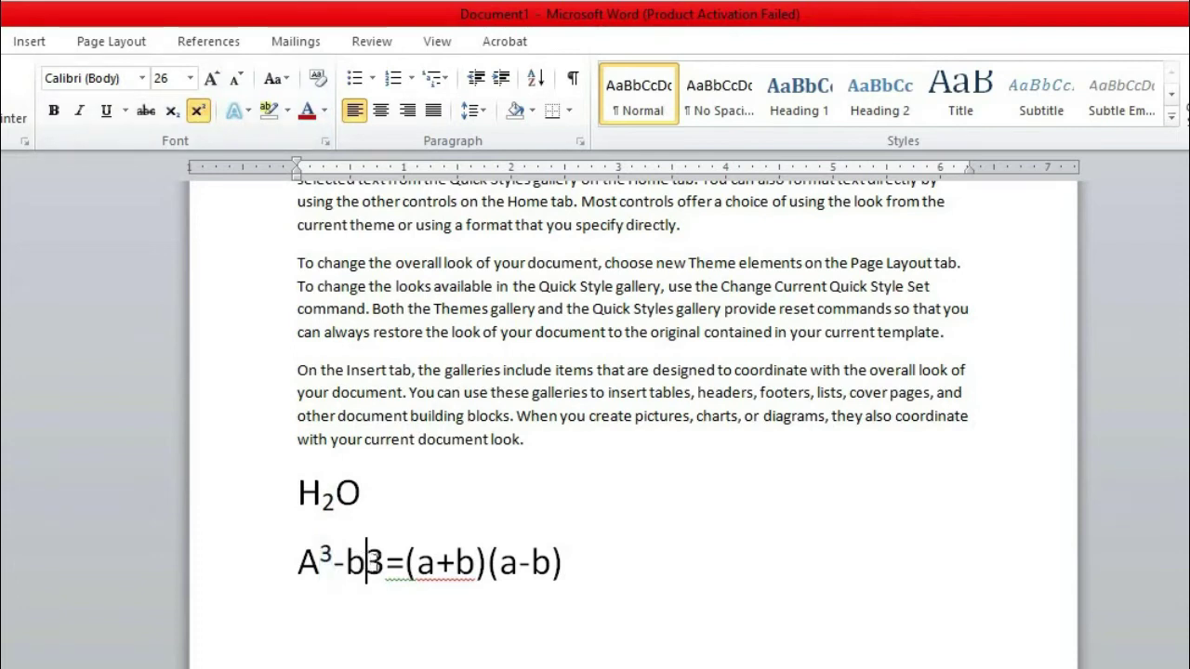
pyautogui.moveTo(367, 562); pyautogui.dragTo(382, 563)
pyautogui.click(198, 110)
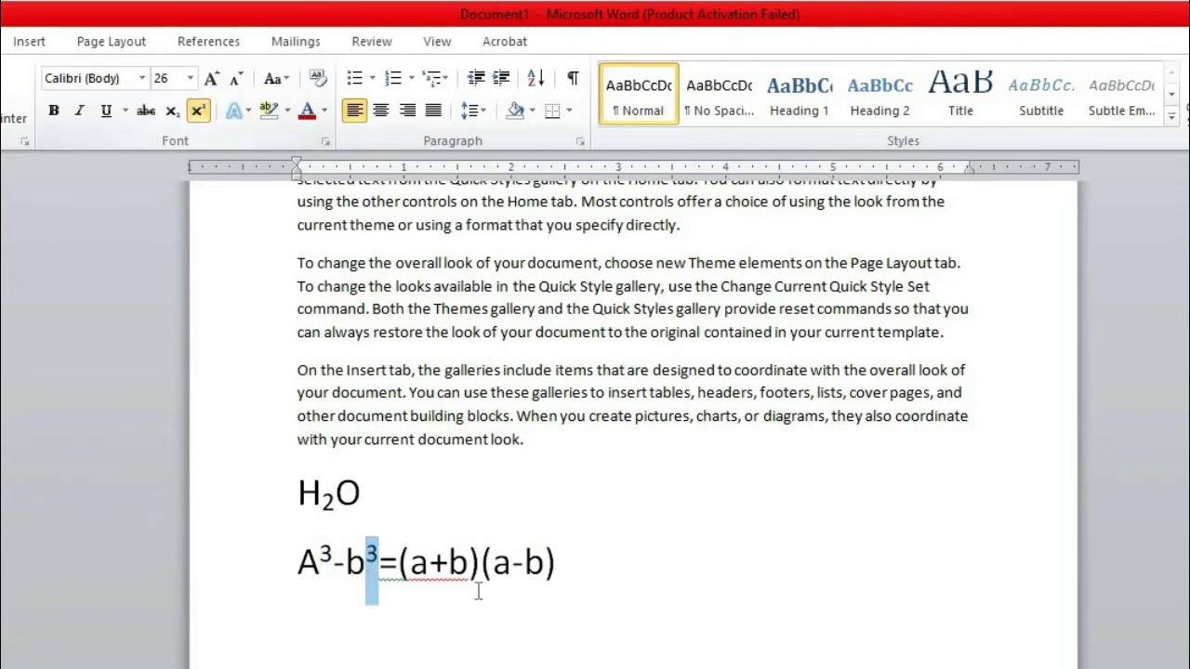
# Step: Convert the whole equation line to lowercase so it reads a³-b³=(a+b)(a-b)
pyautogui.moveTo(560, 563); pyautogui.dragTo(288, 562)
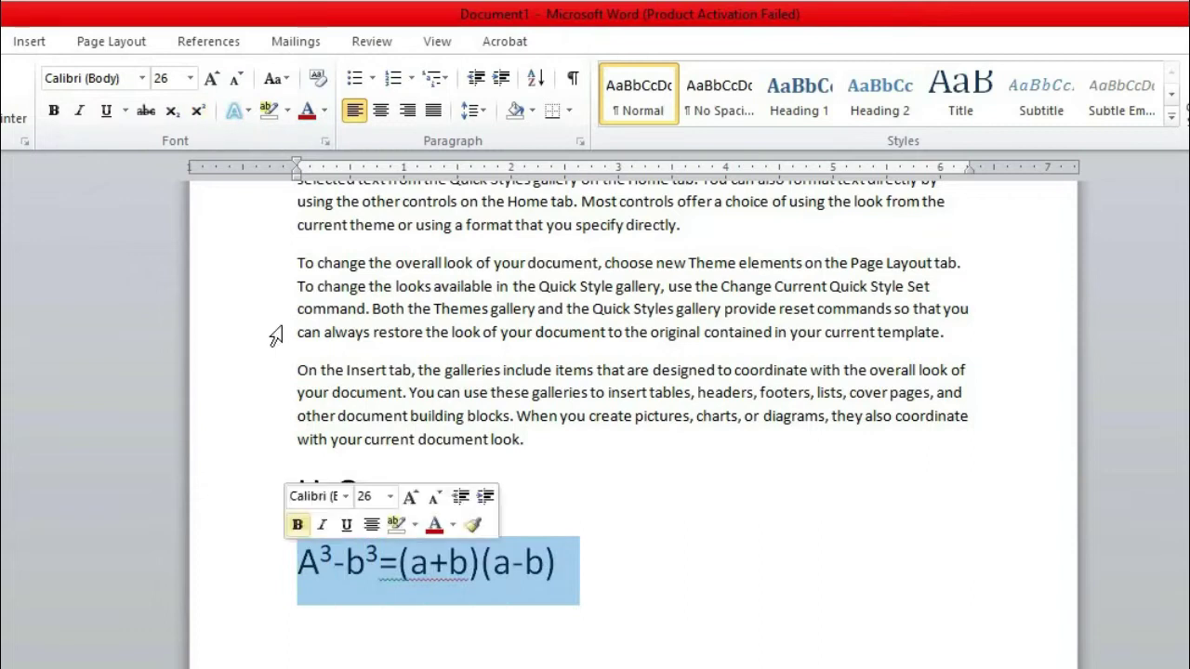
pyautogui.click(276, 80)
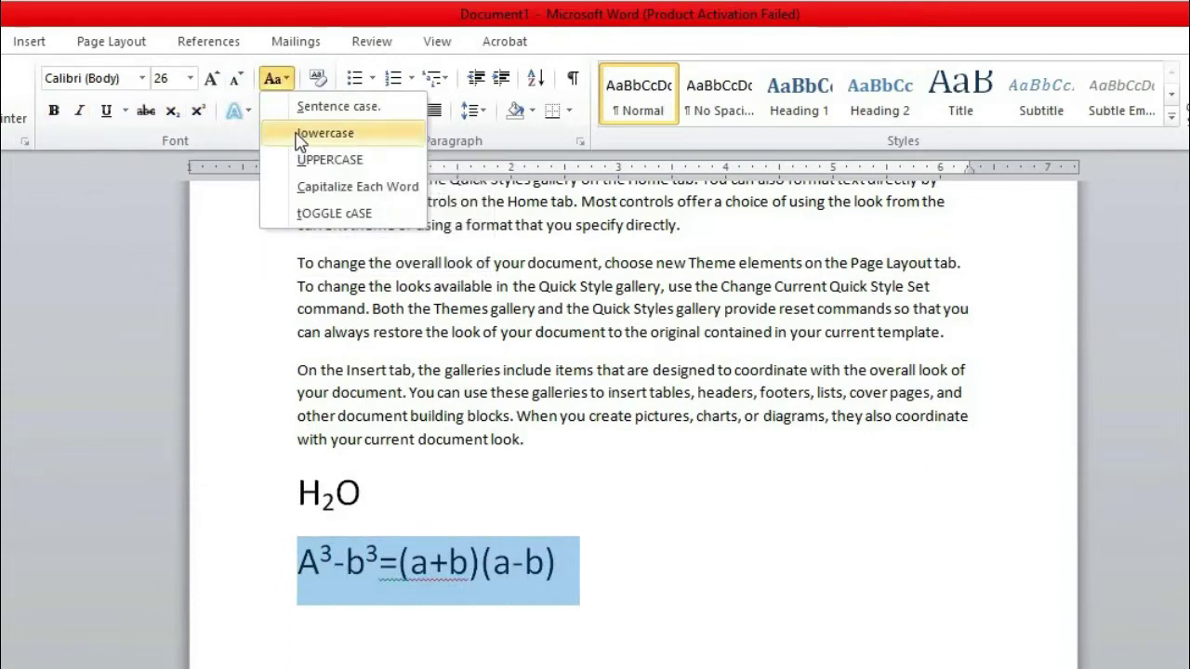
pyautogui.click(324, 133)
pyautogui.click(609, 591)
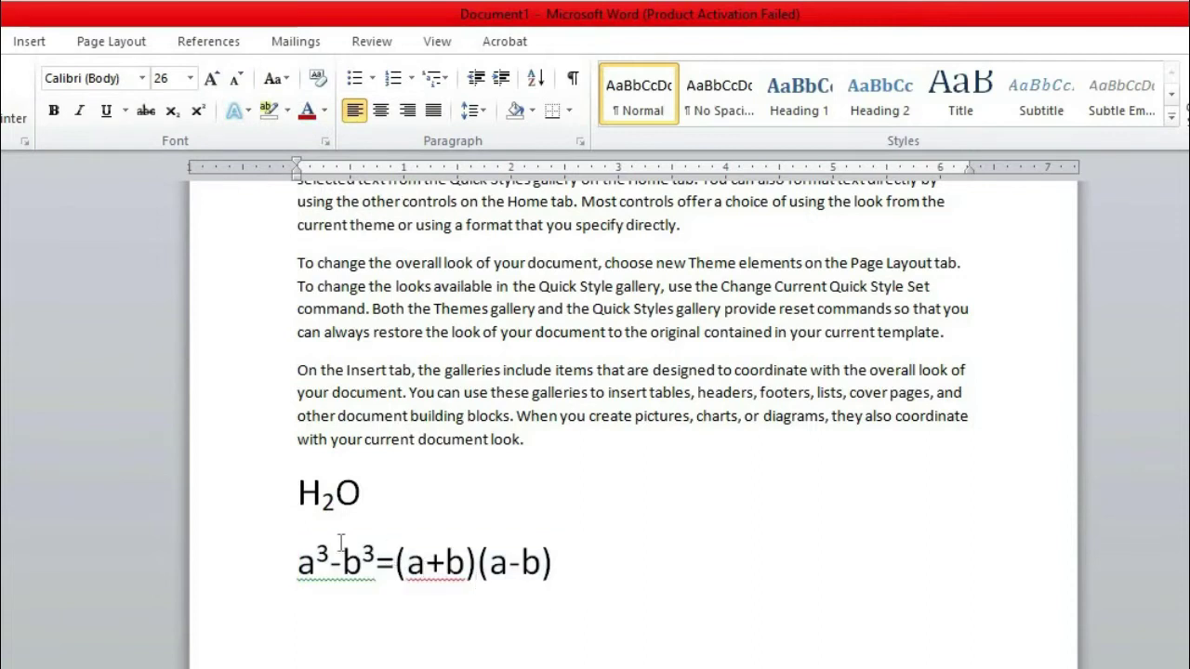
pyautogui.click(376, 556)
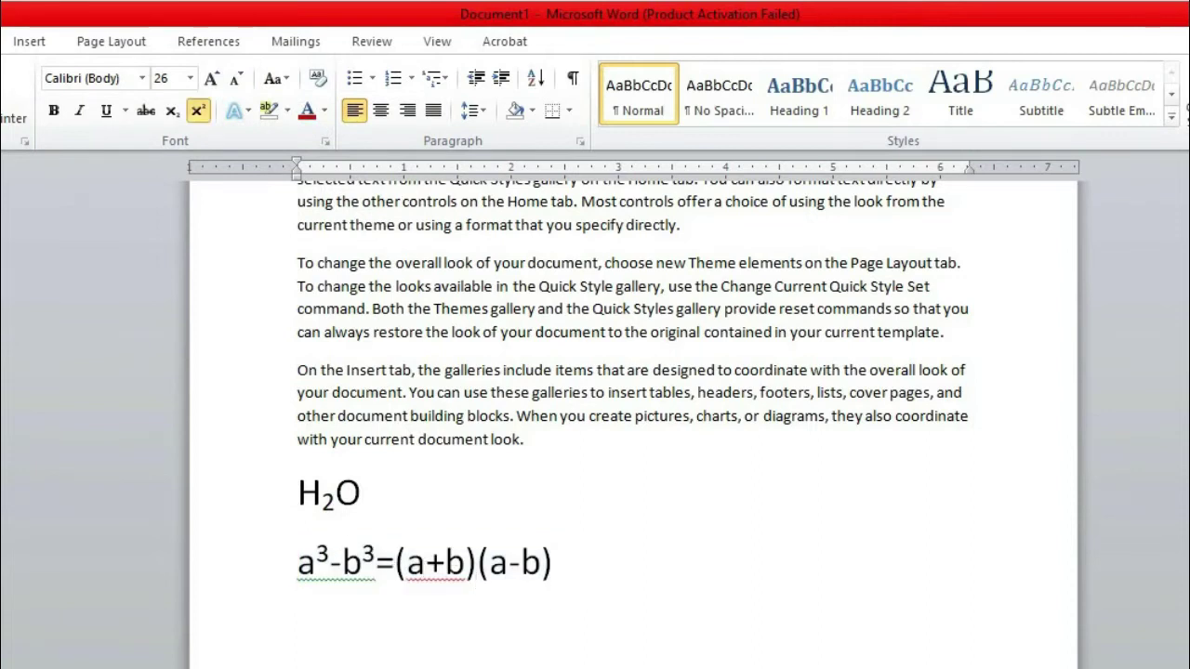
pyautogui.press('BackSpace')
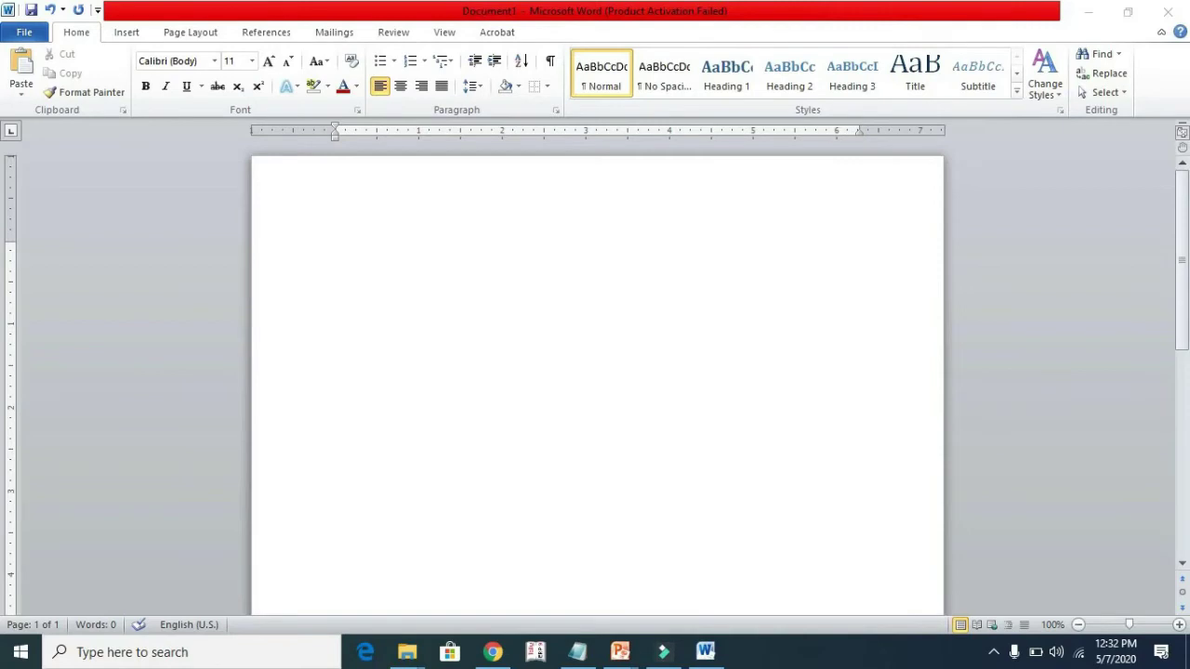
# Step: Generate sample paragraphs in the blank document with the =rand() formula
pyautogui.click(338, 242)
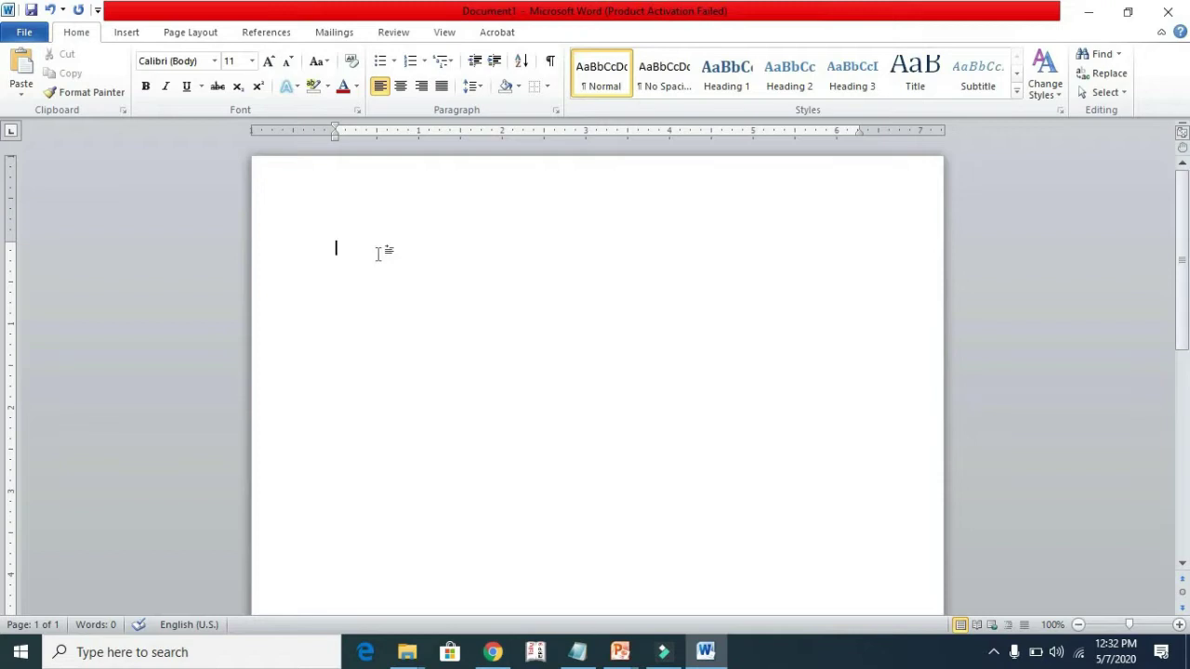
pyautogui.write('=ran')
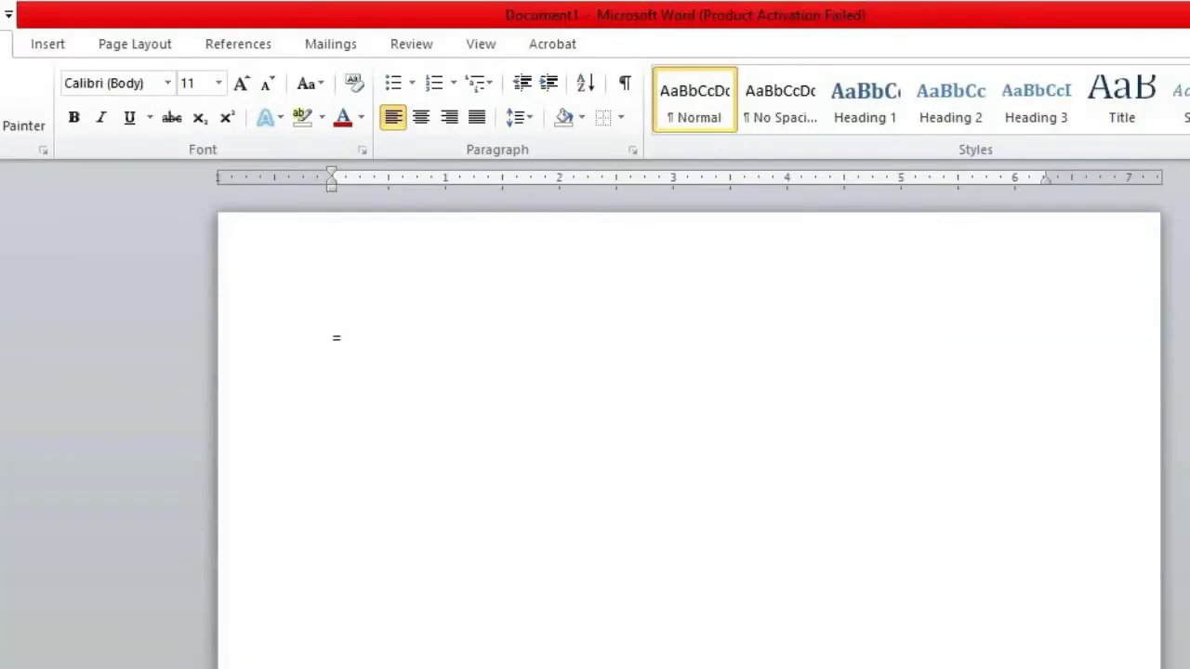
pyautogui.write('d(')
pyautogui.press('Return')
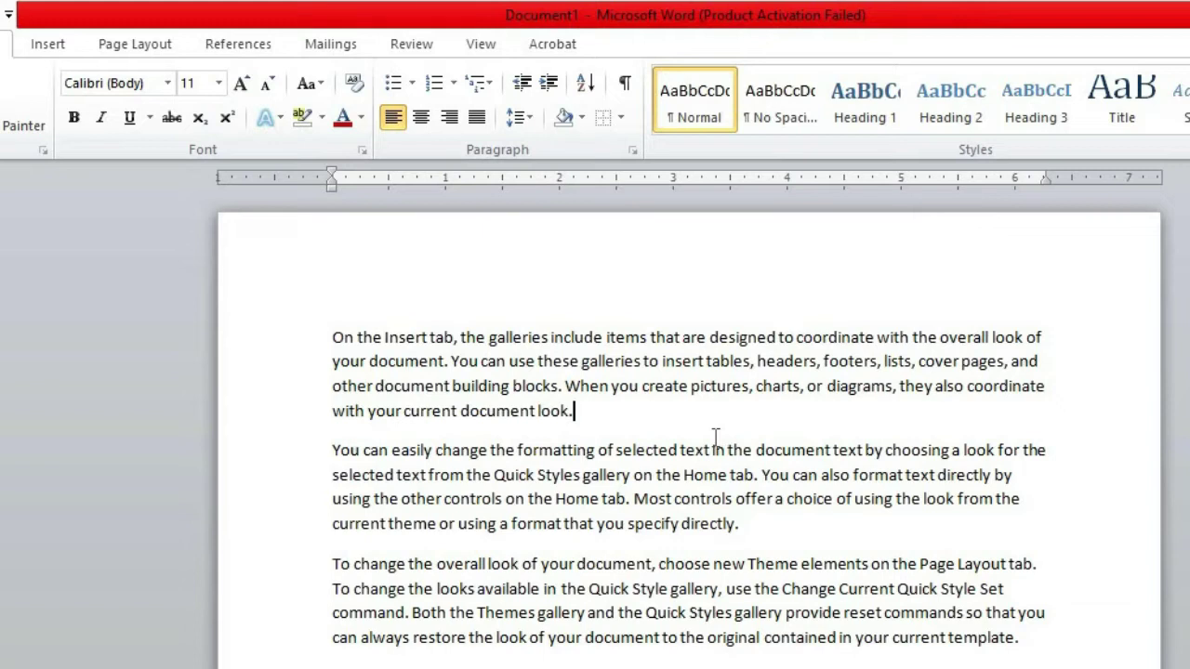
# Step: Start a bulleted list after the first paragraph with Mobile and indented sub-item Samsung
pyautogui.press('Return')
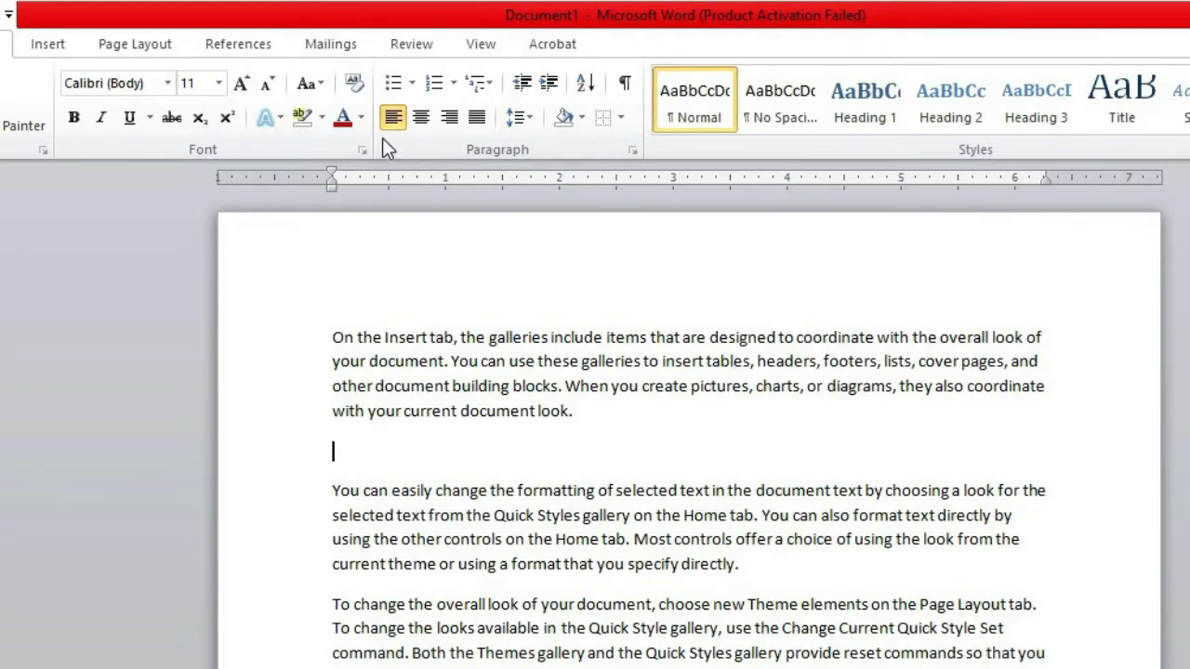
pyautogui.click(395, 84)
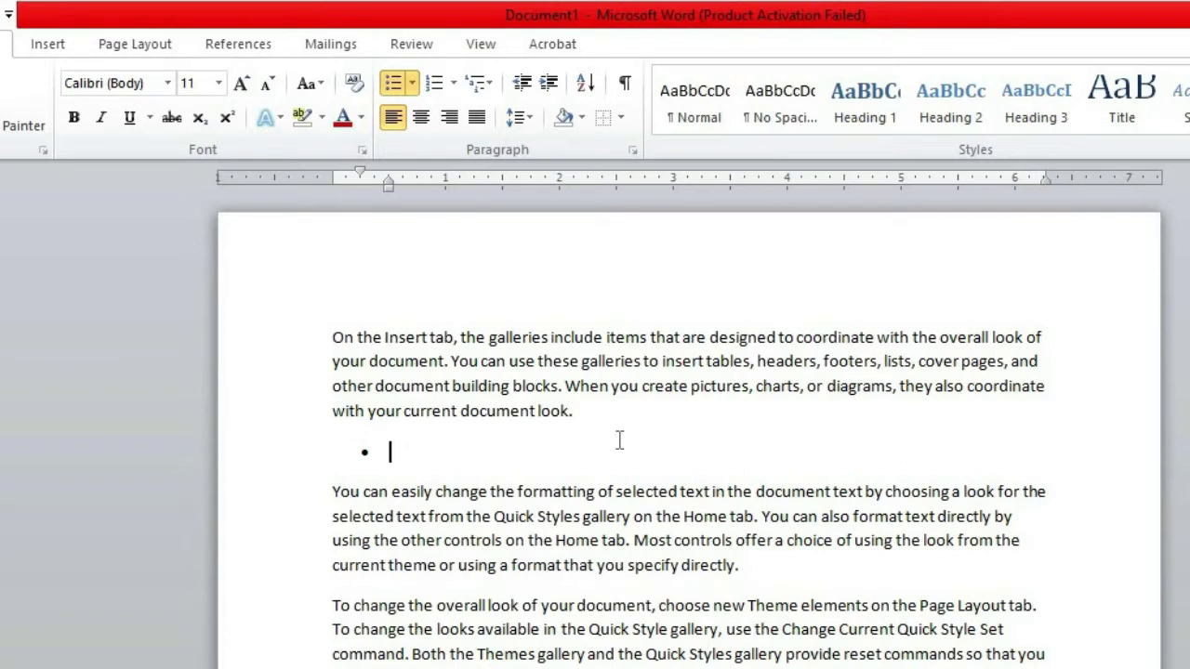
pyautogui.write('Mab')
pyautogui.press('BackSpace')
pyautogui.press('BackSpace')
pyautogui.press('BackSpace')
pyautogui.write('obile')
pyautogui.press('Return')
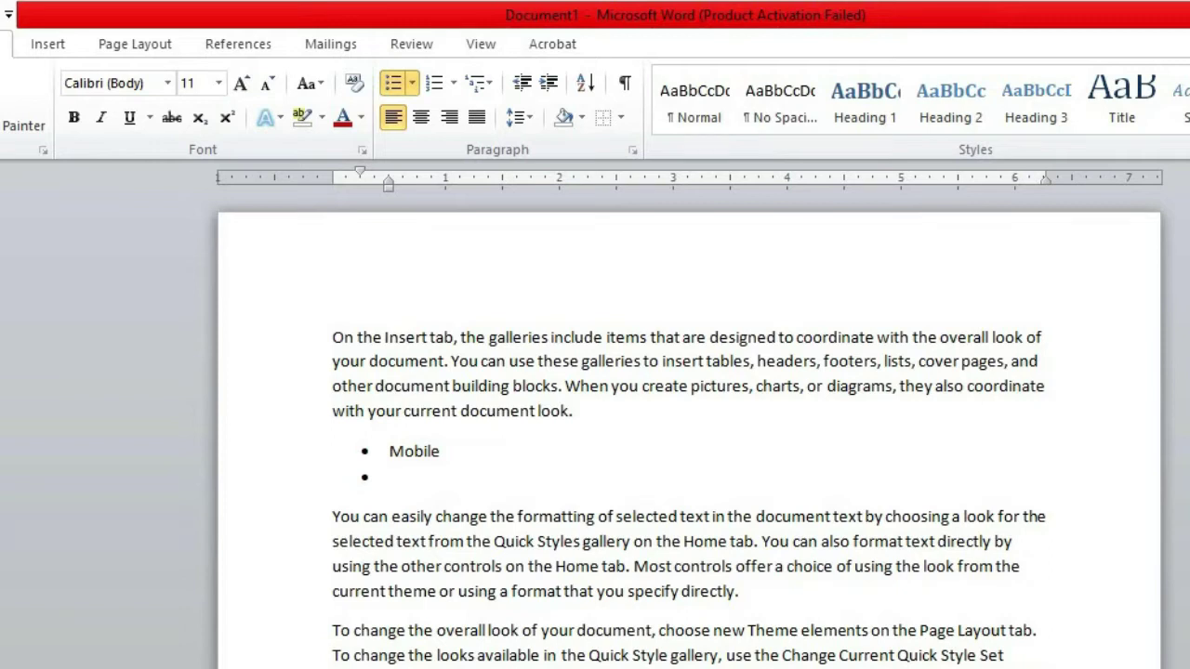
pyautogui.press('Tab')
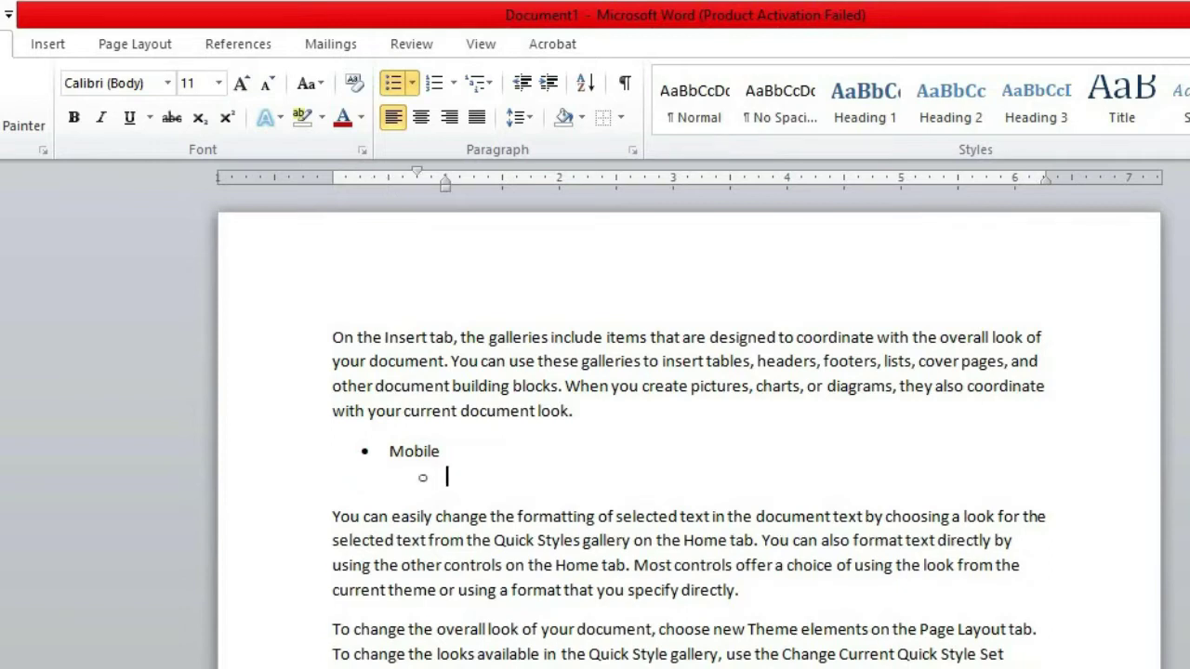
pyautogui.write('Sa')
pyautogui.write('m')
pyautogui.press('BackSpace')
pyautogui.press('BackSpace')
pyautogui.press('BackSpace')
pyautogui.write('ng')
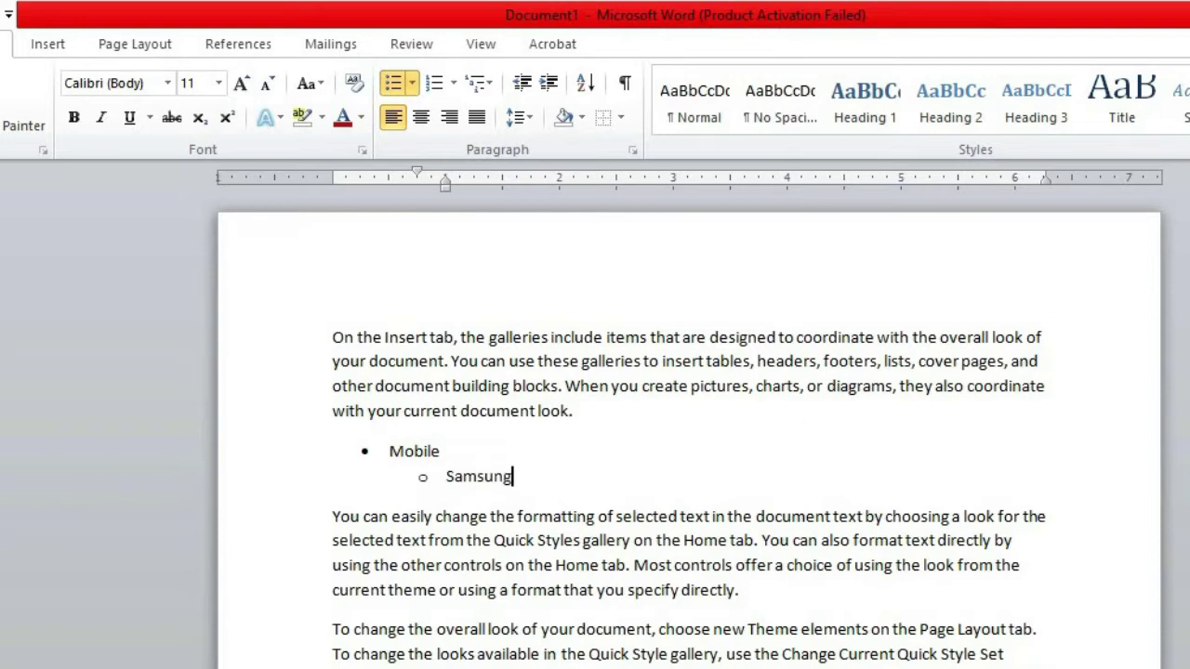
# Step: Add Oppo and Vivo as further sub-items under Mobile
pyautogui.press('Return')
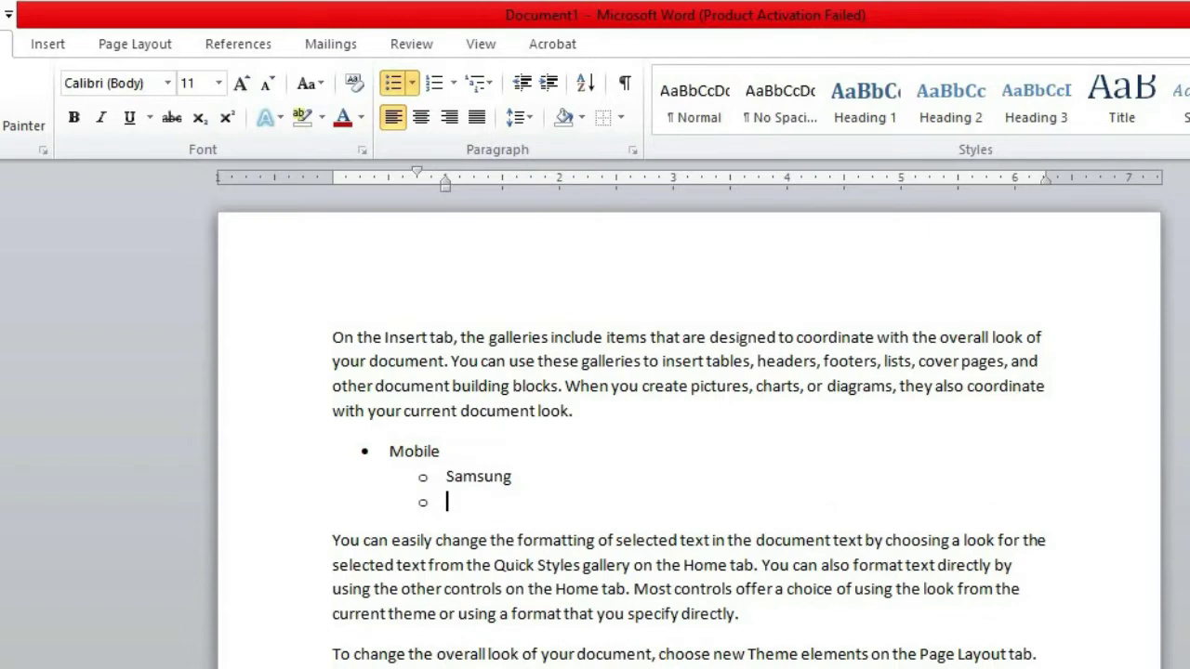
pyautogui.write('Oppo')
pyautogui.press('Return')
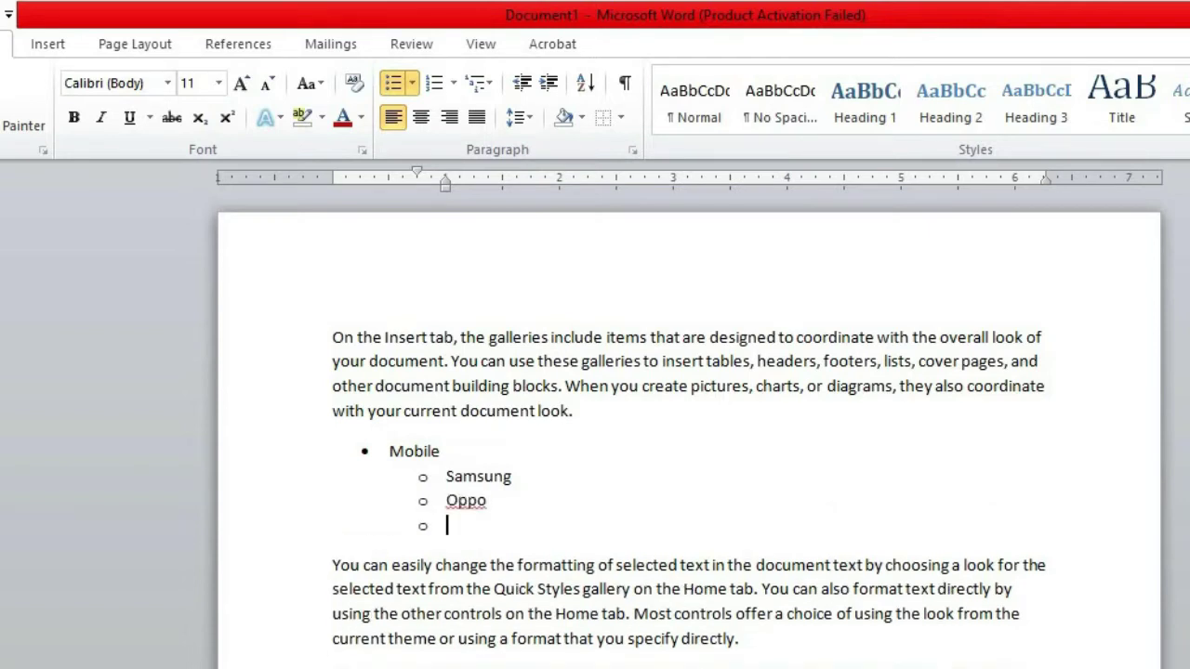
pyautogui.write('Vi')
pyautogui.press('Return')
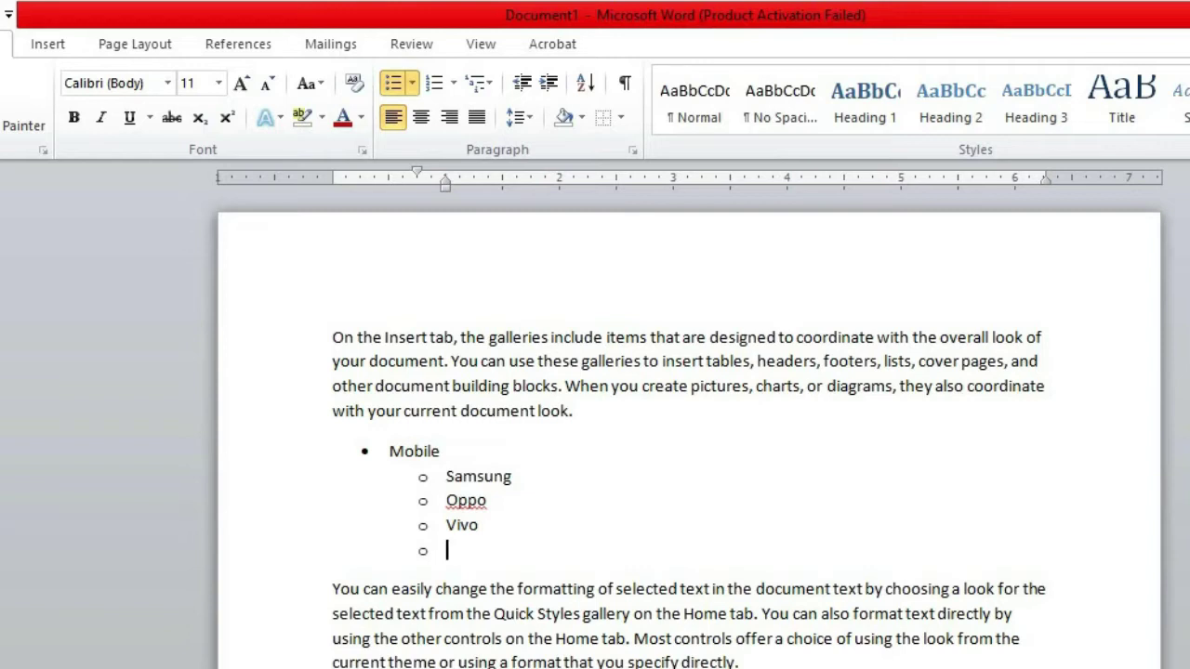
# Step: Add top-level bullets TV, Computer and Laptop, then end the list with a plain text line
pyautogui.hotkey('shift', 'Tab')
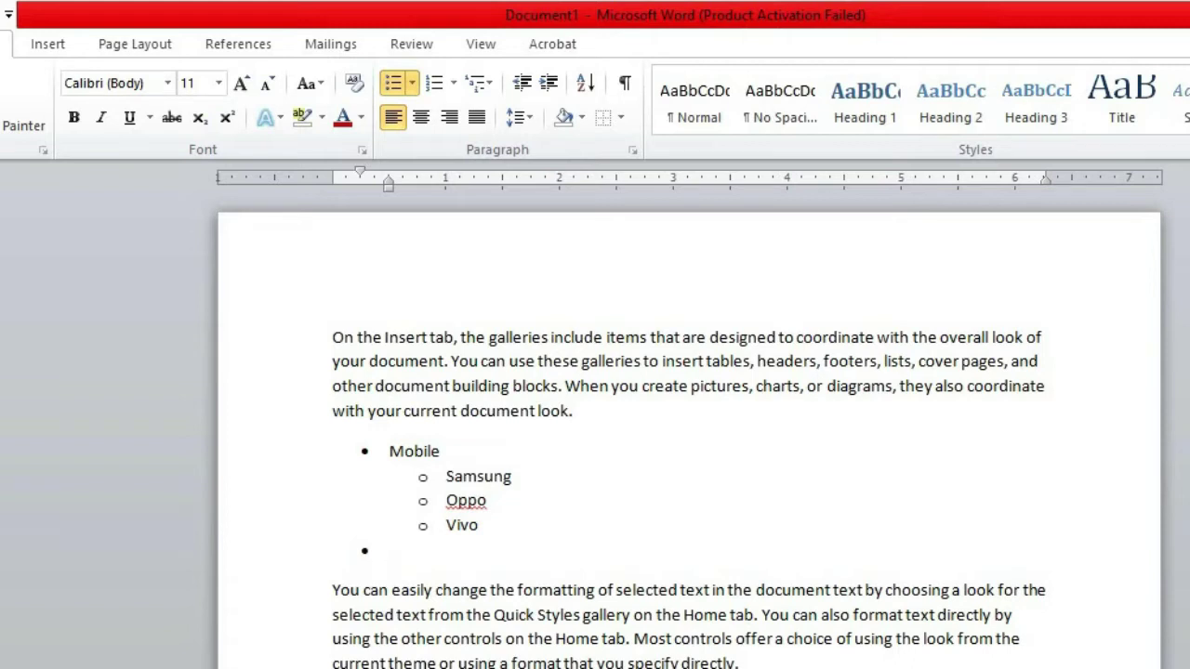
pyautogui.write('Z')
pyautogui.press('BackSpace')
pyautogui.write('V')
pyautogui.press('Return')
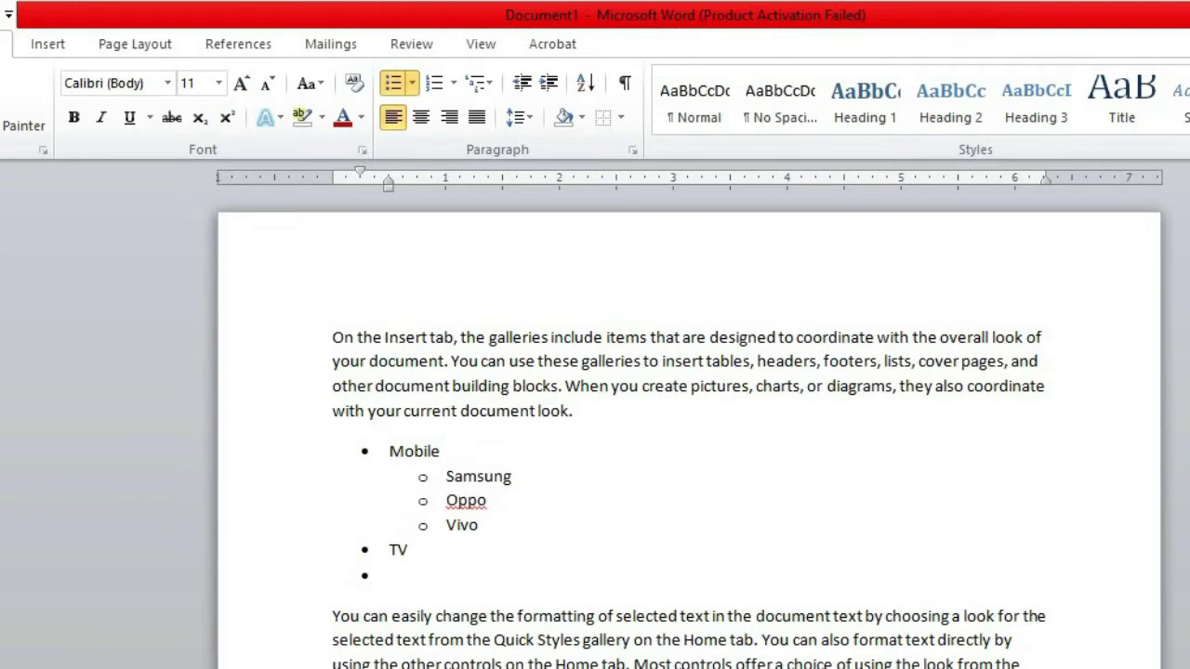
pyautogui.write('Computer')
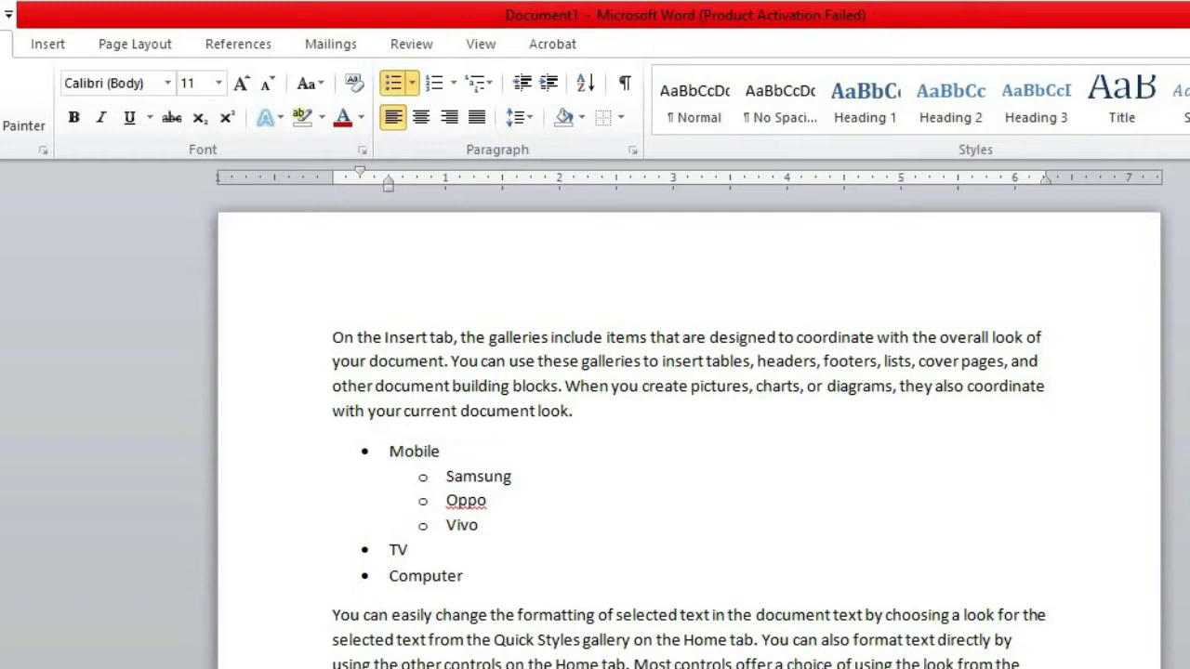
pyautogui.press('Return')
pyautogui.write('Laptop')
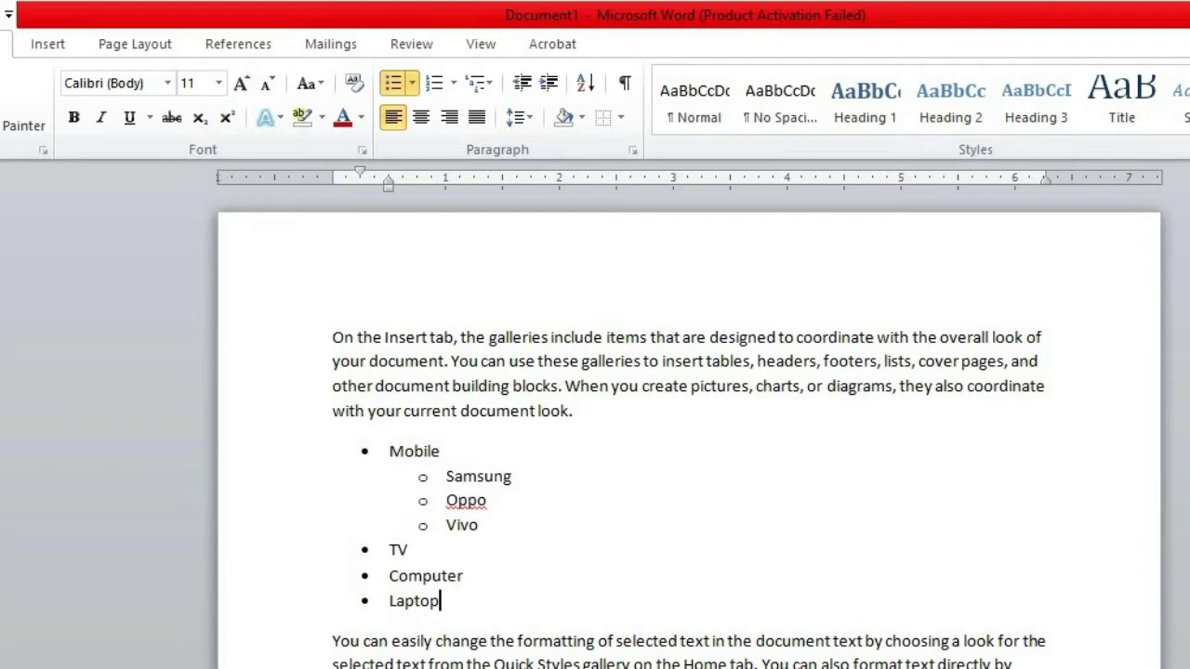
pyautogui.press('Return')
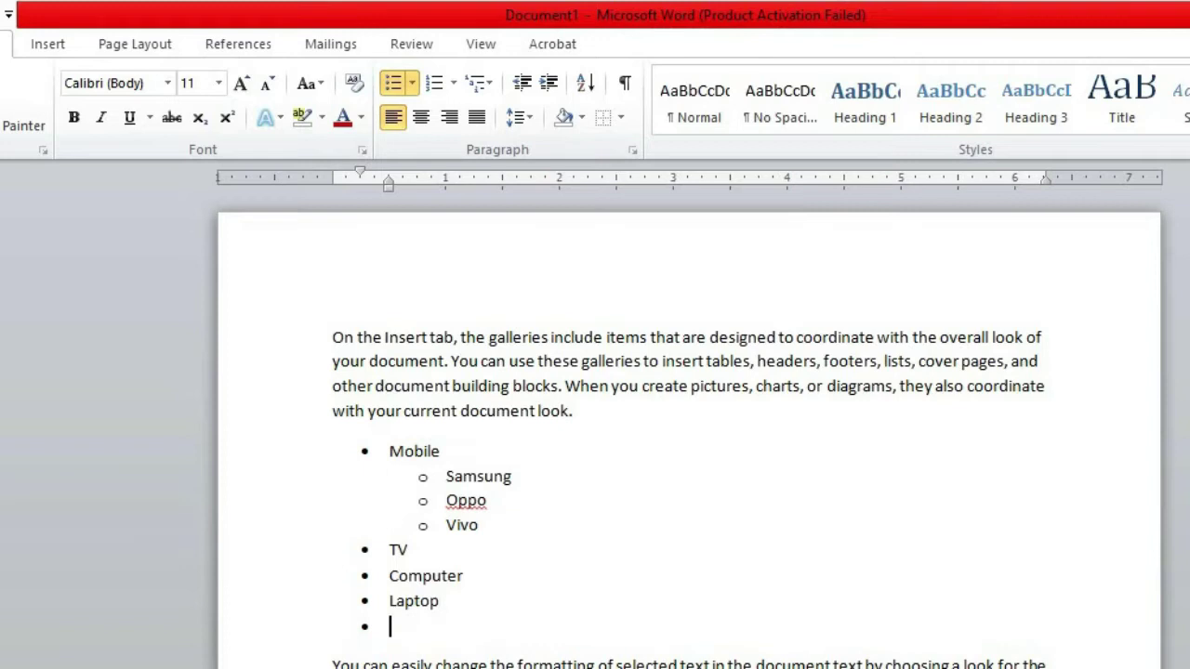
pyautogui.press('Return')
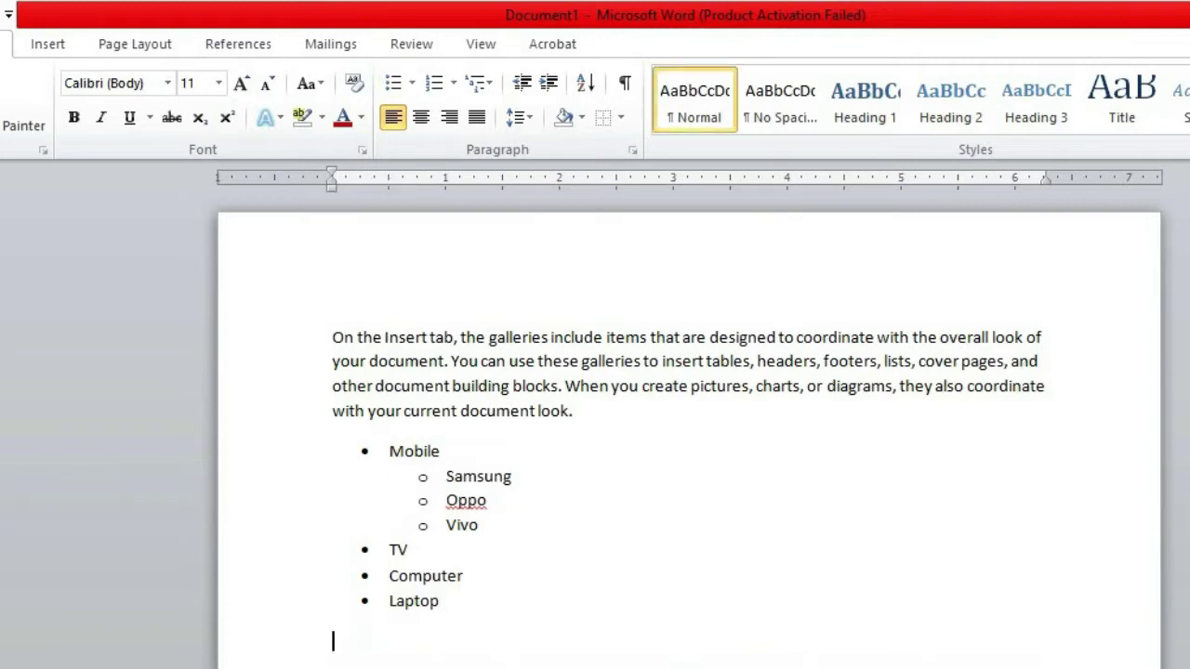
pyautogui.write('AMANNNDJDG amdjfa dknfa kd fakjkdfnaodn fkla l')
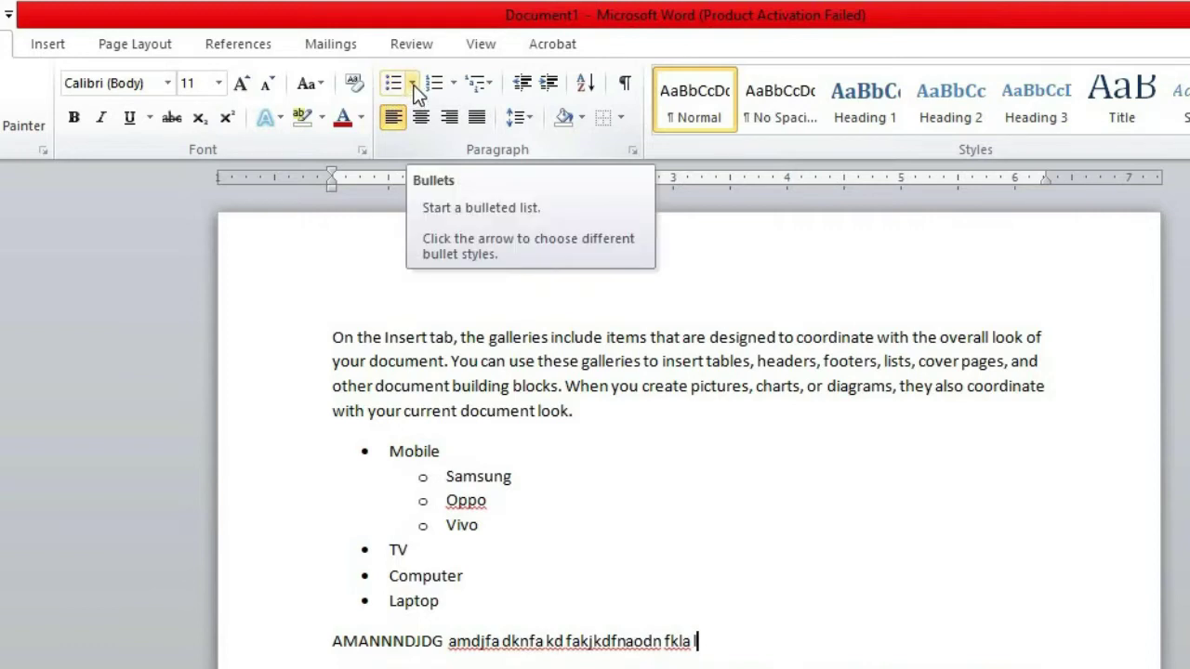
# Step: Apply arrow bullets to the whole list from Mobile to Laptop
pyautogui.click(413, 84)
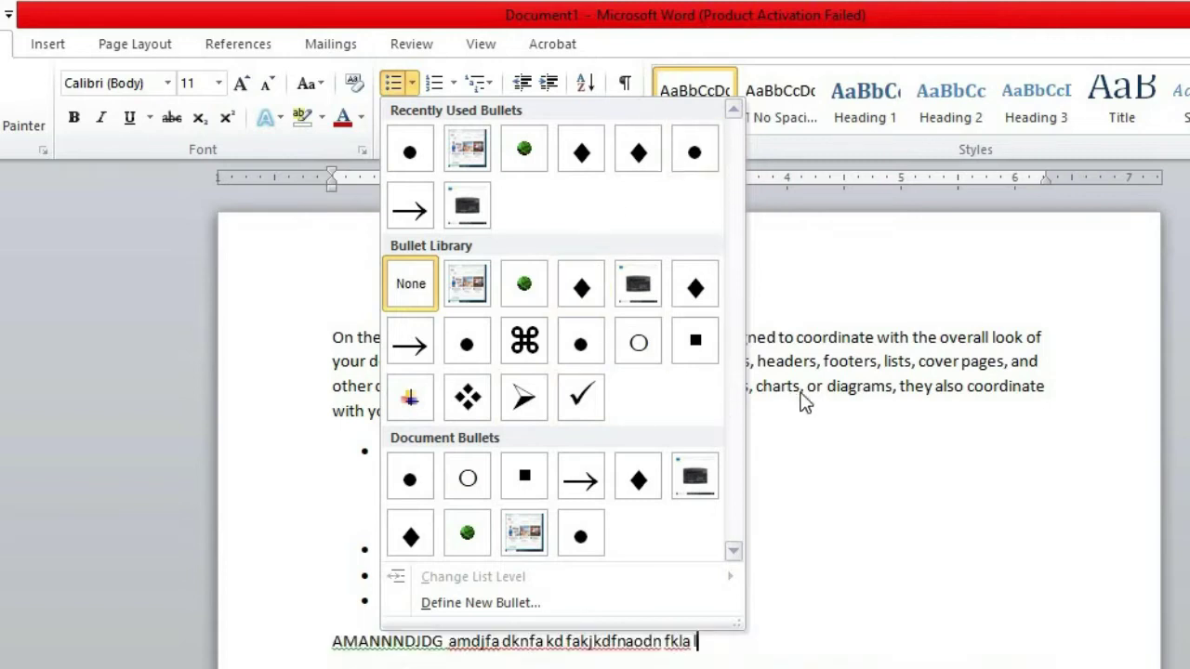
pyautogui.click(823, 433)
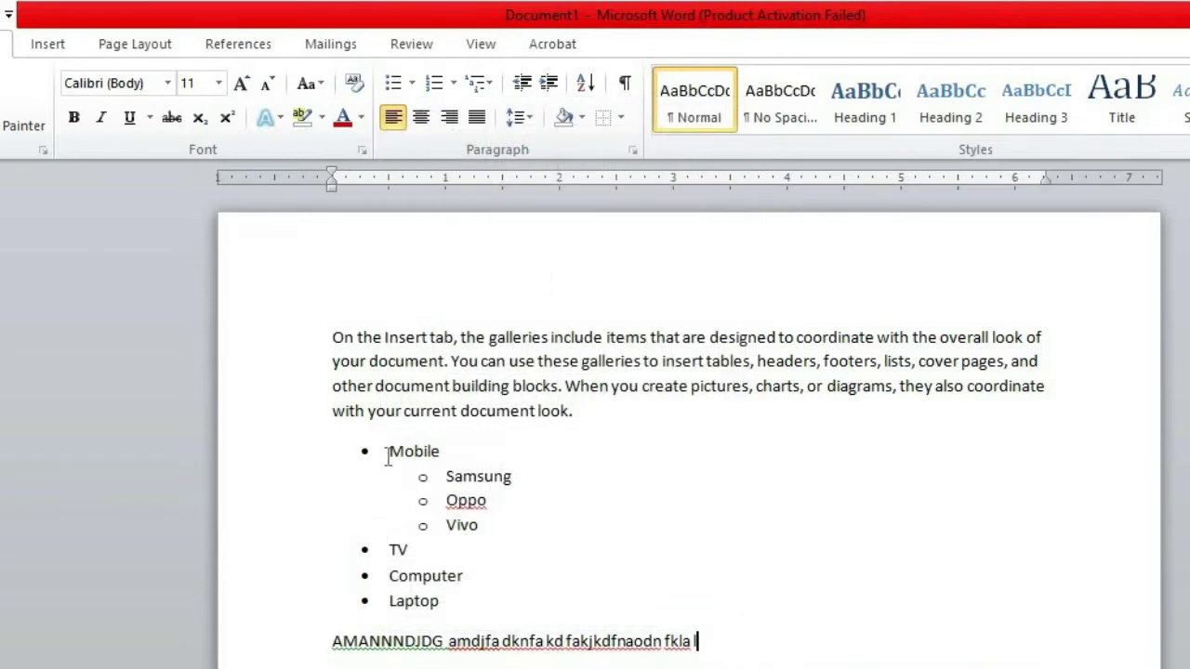
pyautogui.moveTo(388, 452); pyautogui.dragTo(458, 601)
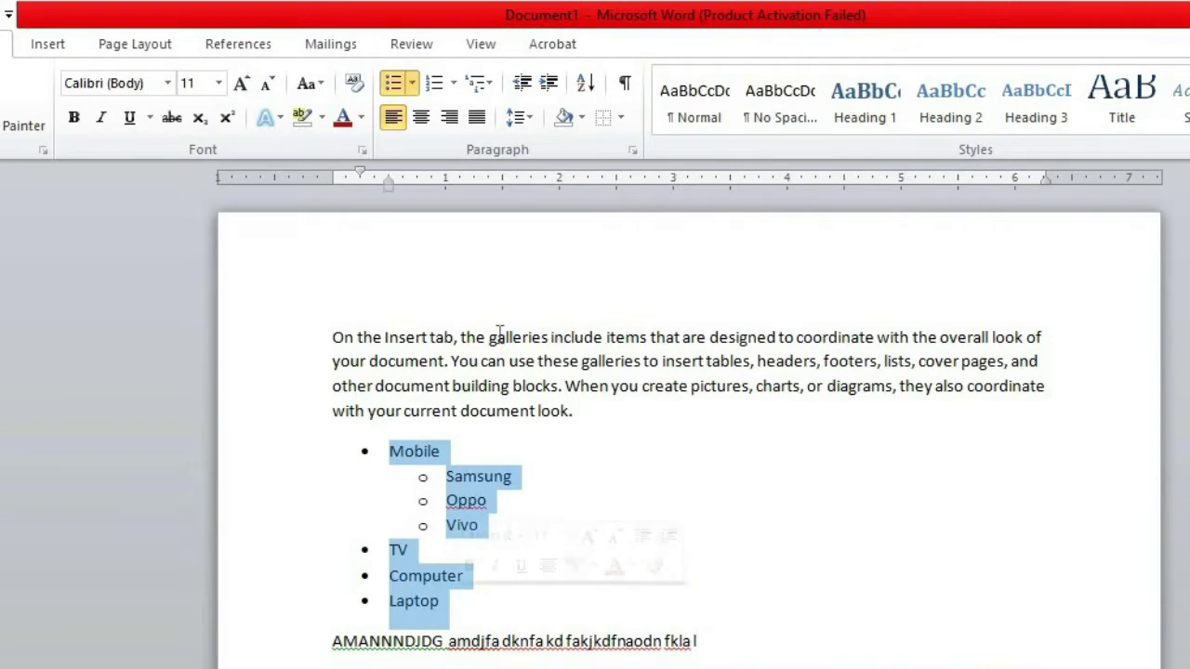
pyautogui.click(412, 82)
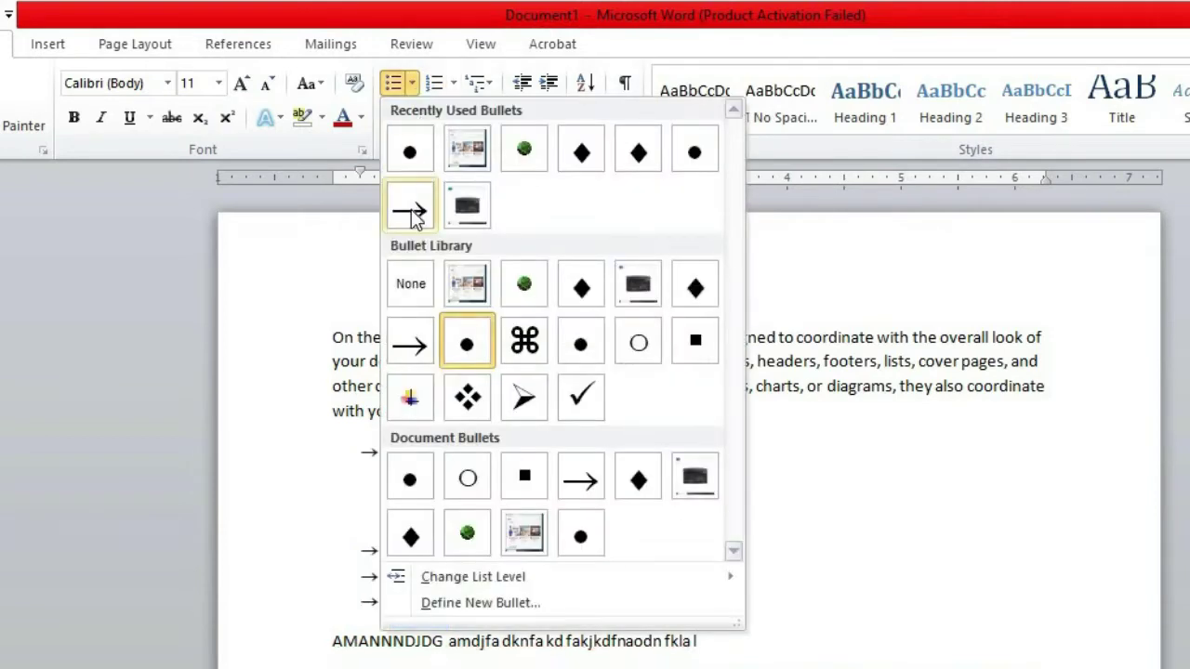
pyautogui.click(414, 213)
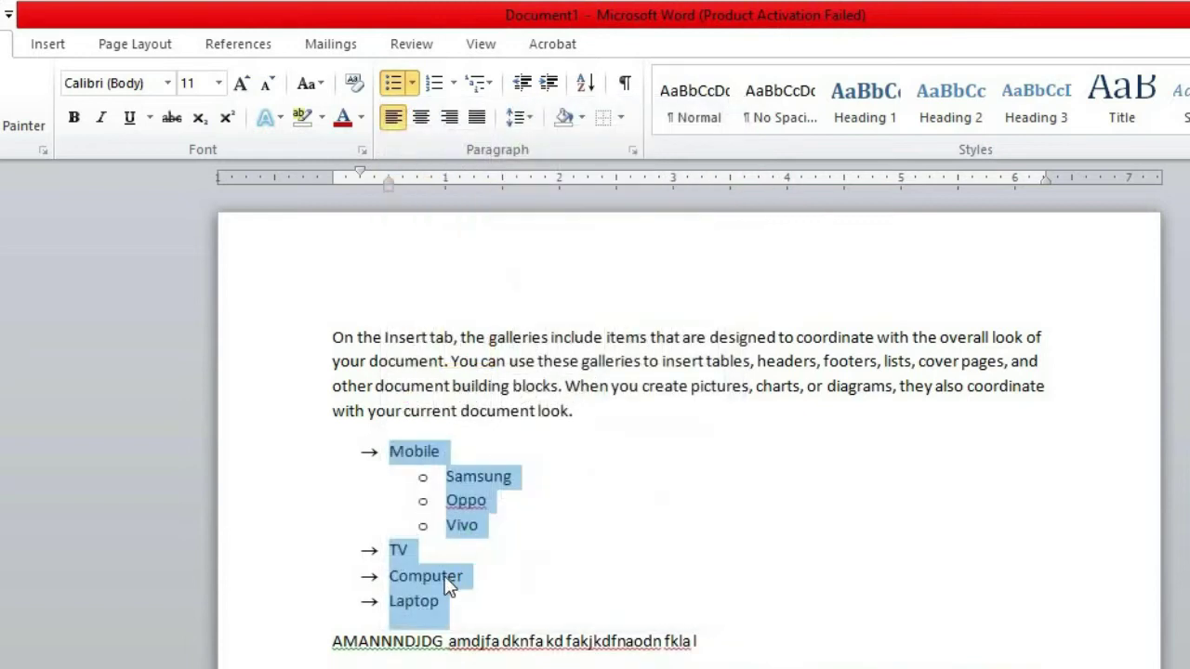
pyautogui.click(525, 528)
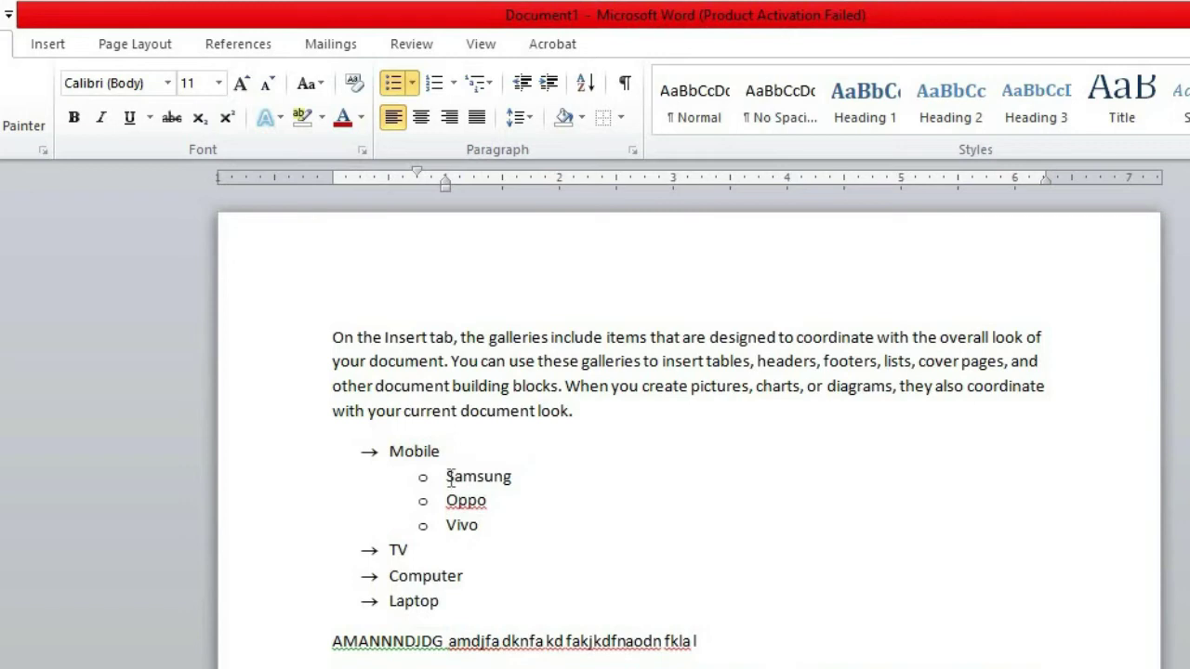
# Step: Give the Samsung, Oppo and Vivo sub-items ⌘ bullets, then select the whole list
pyautogui.moveTo(450, 477); pyautogui.dragTo(487, 526)
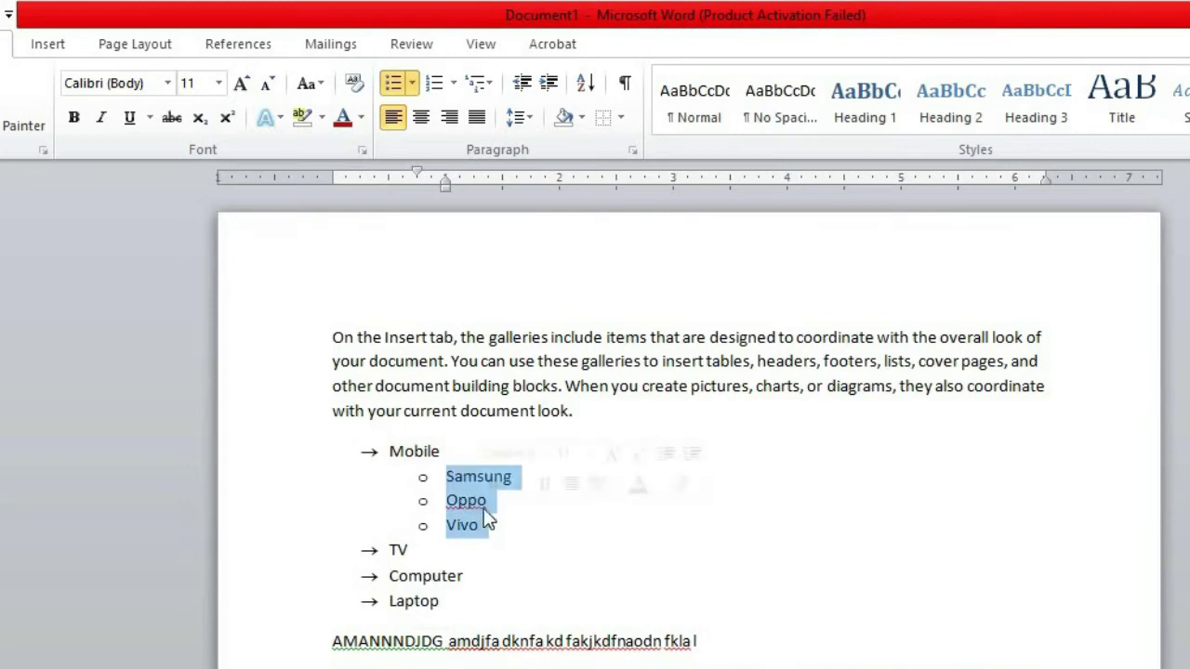
pyautogui.click(411, 81)
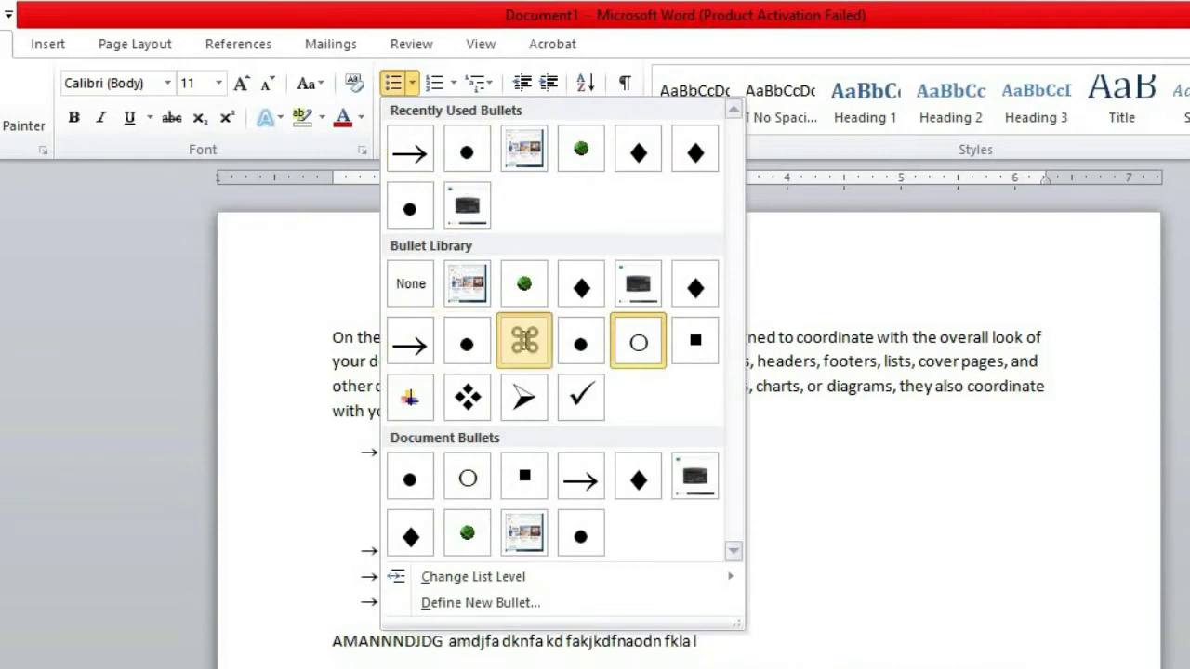
pyautogui.click(524, 340)
pyautogui.click(518, 549)
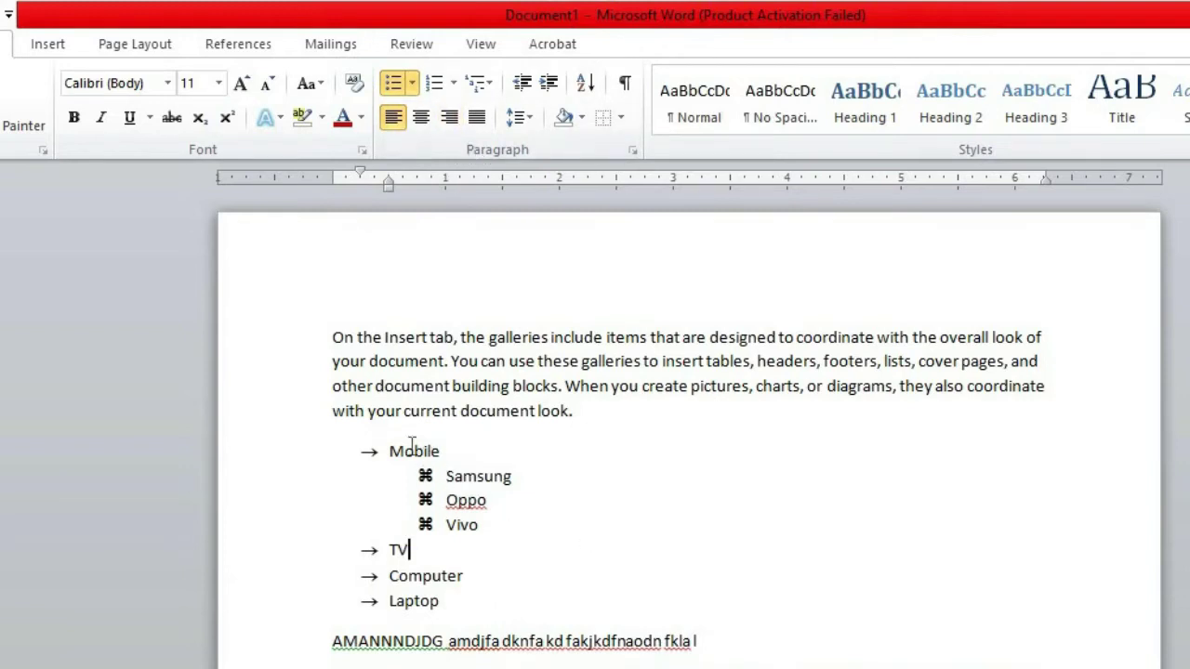
pyautogui.moveTo(389, 451); pyautogui.dragTo(499, 594)
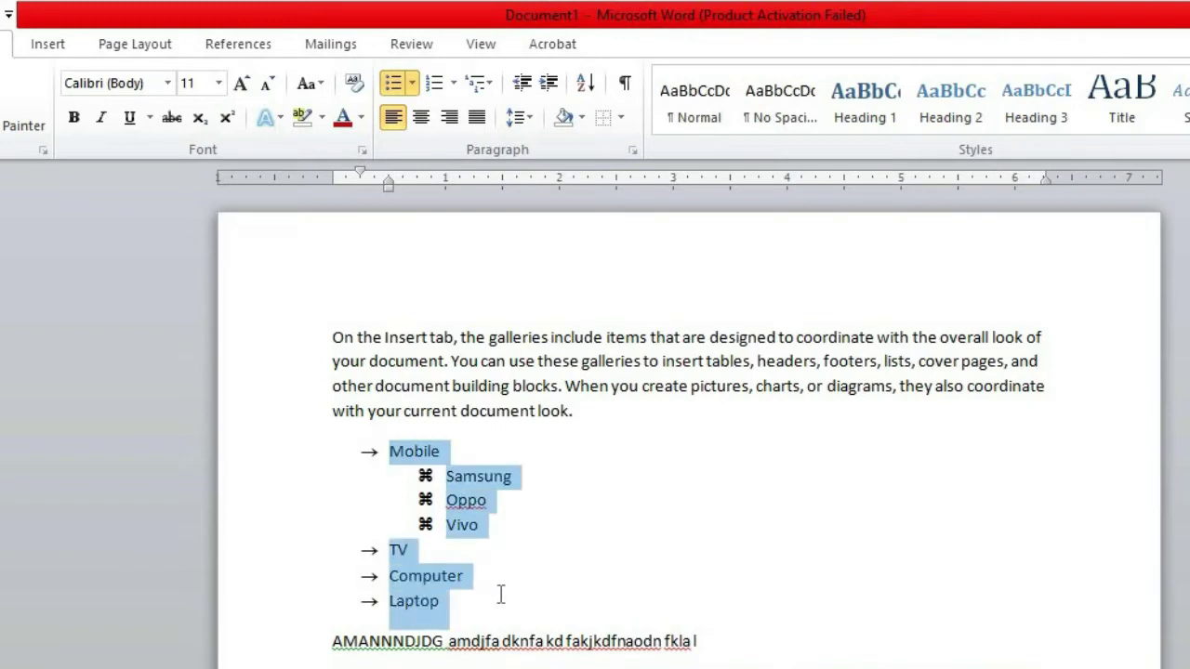
# Step: Apply 1) 2) 3) numbering to the list, then reselect Mobile through Laptop
pyautogui.click(440, 82)
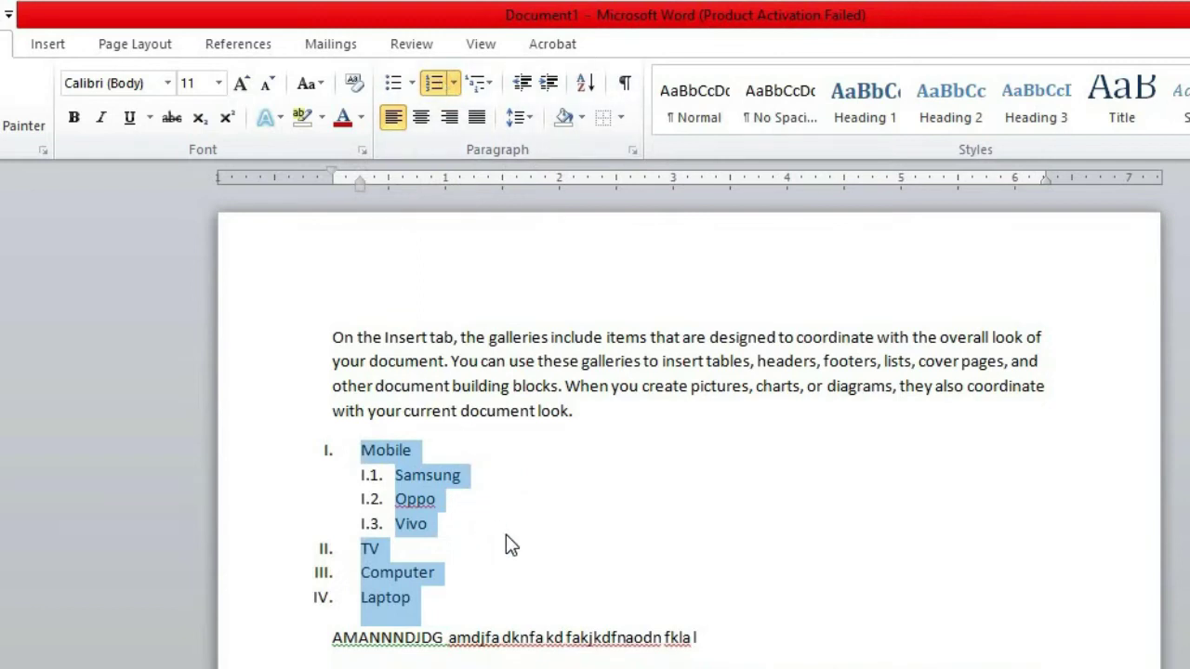
pyautogui.click(454, 83)
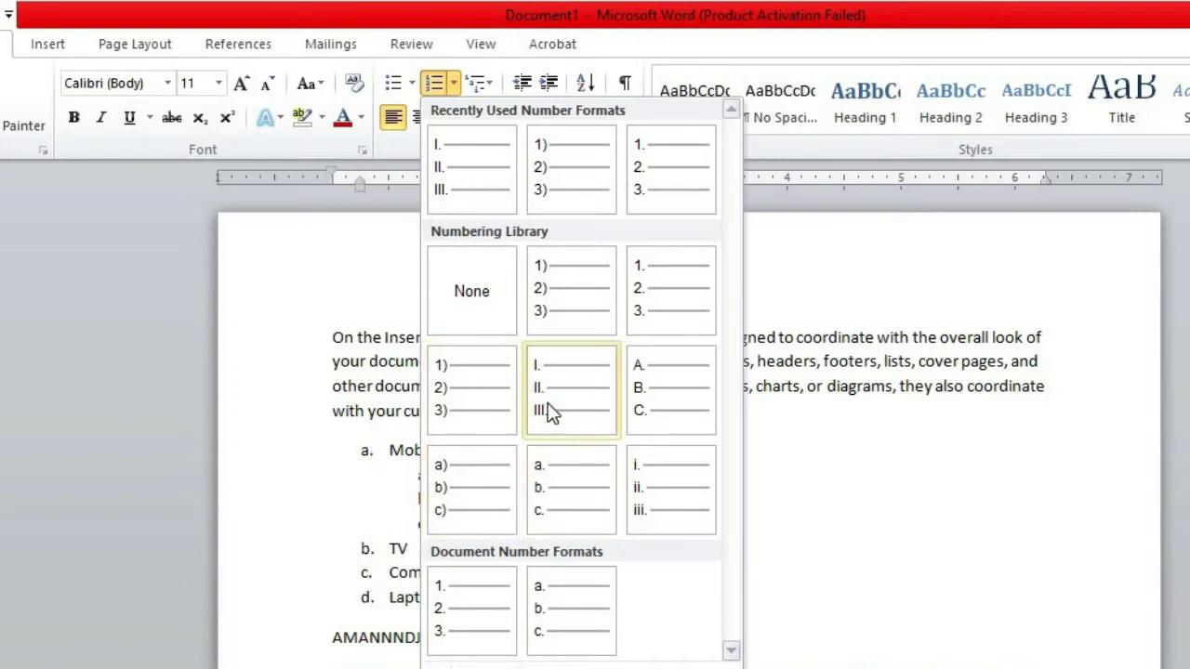
pyautogui.click(489, 393)
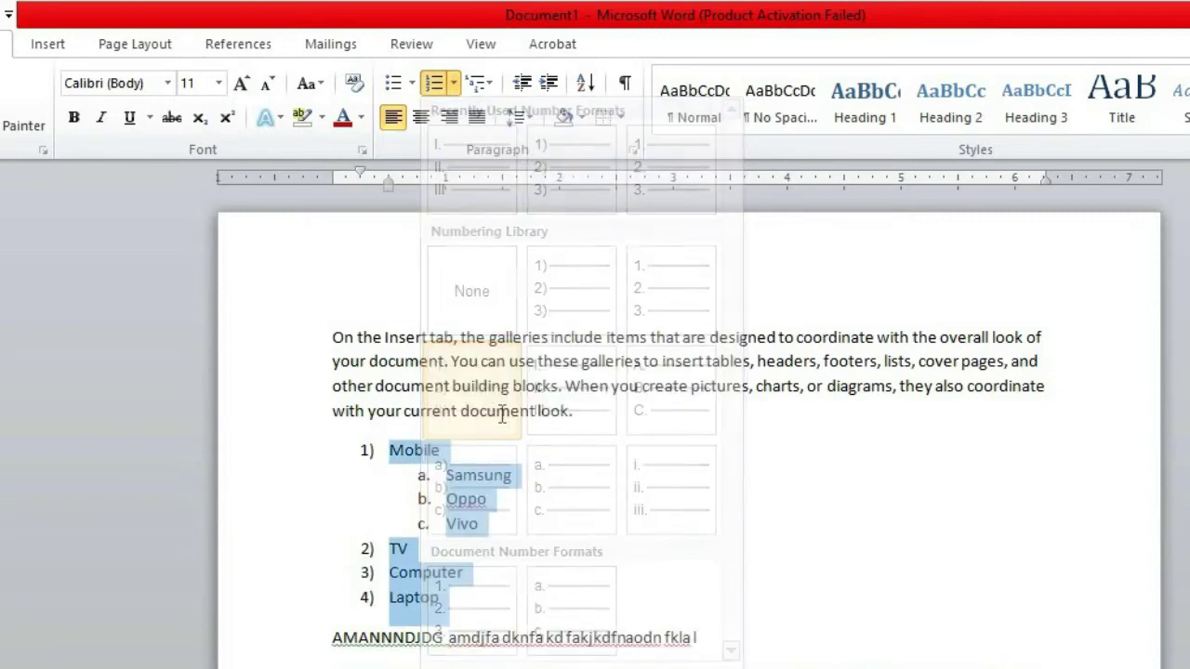
pyautogui.click(550, 535)
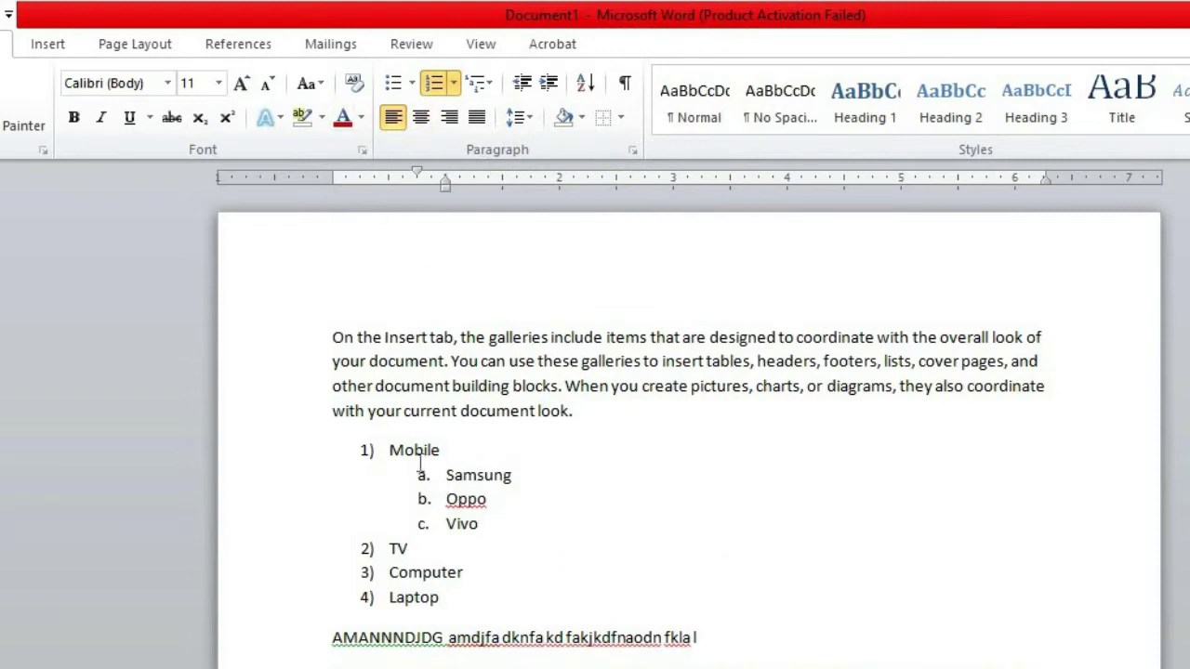
pyautogui.moveTo(400, 450); pyautogui.dragTo(451, 602)
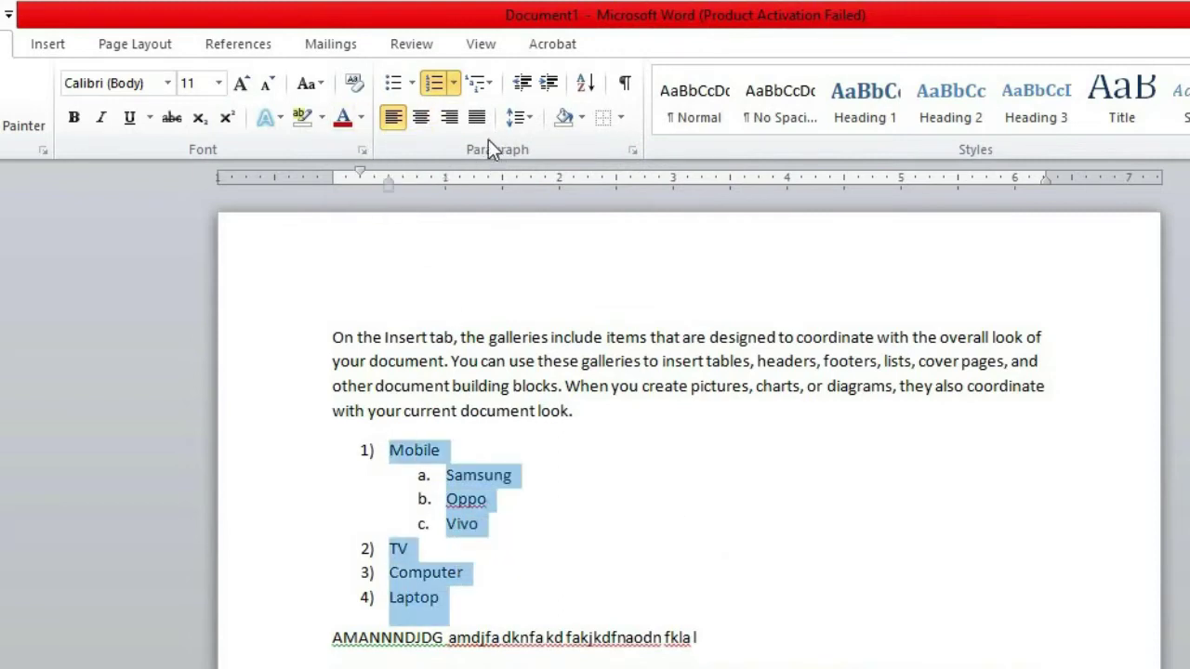
# Step: Define a new bullet using the Wingdings cross symbol (code 85) and apply it
pyautogui.click(411, 83)
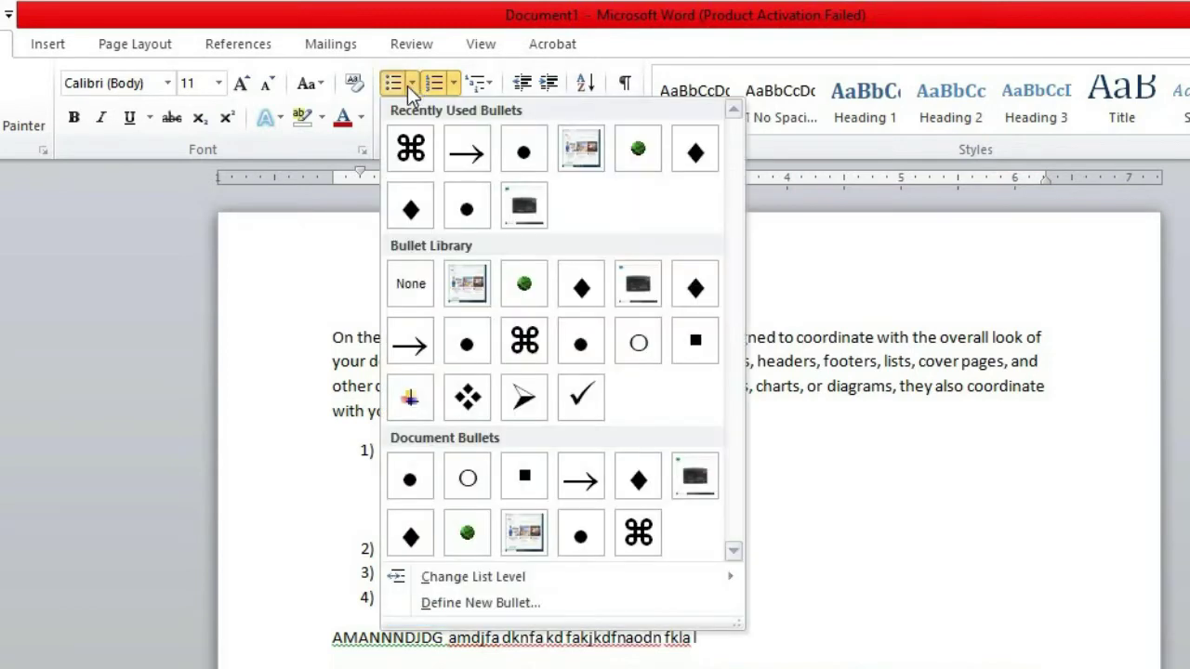
pyautogui.click(479, 604)
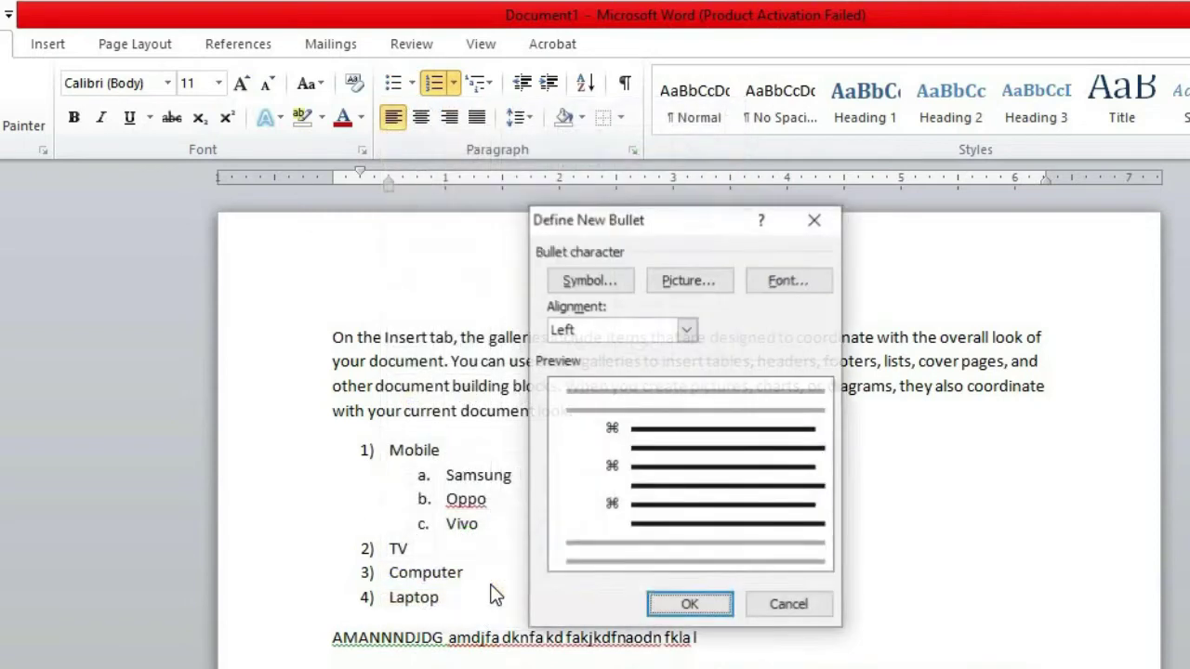
pyautogui.click(595, 279)
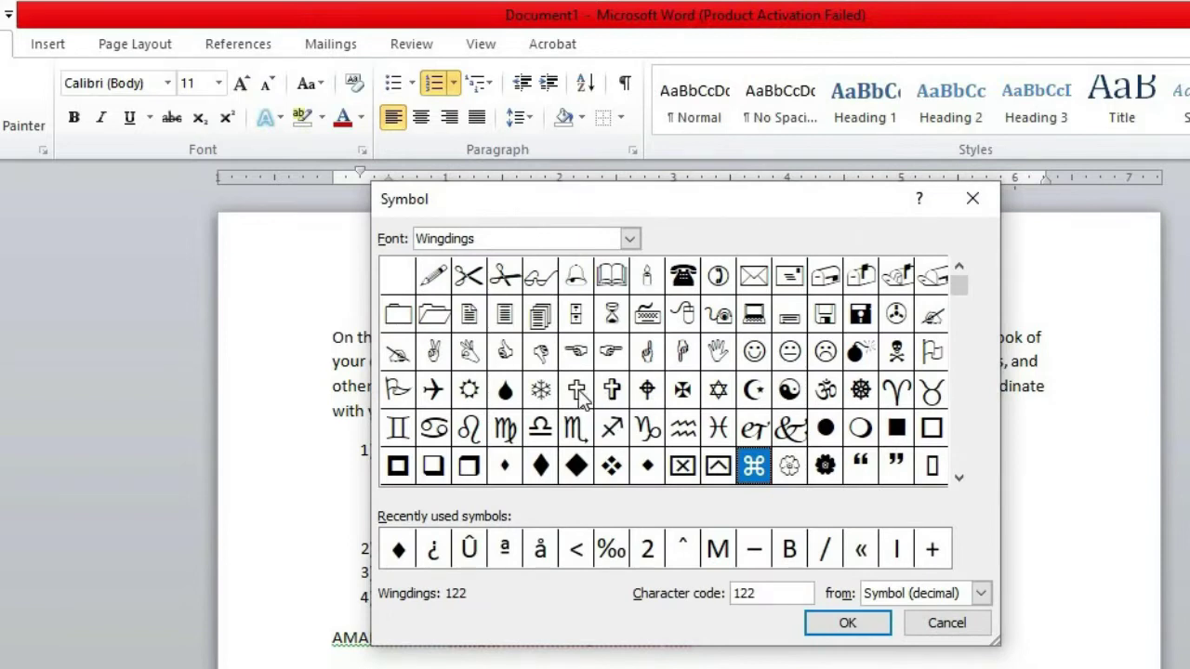
pyautogui.click(581, 392)
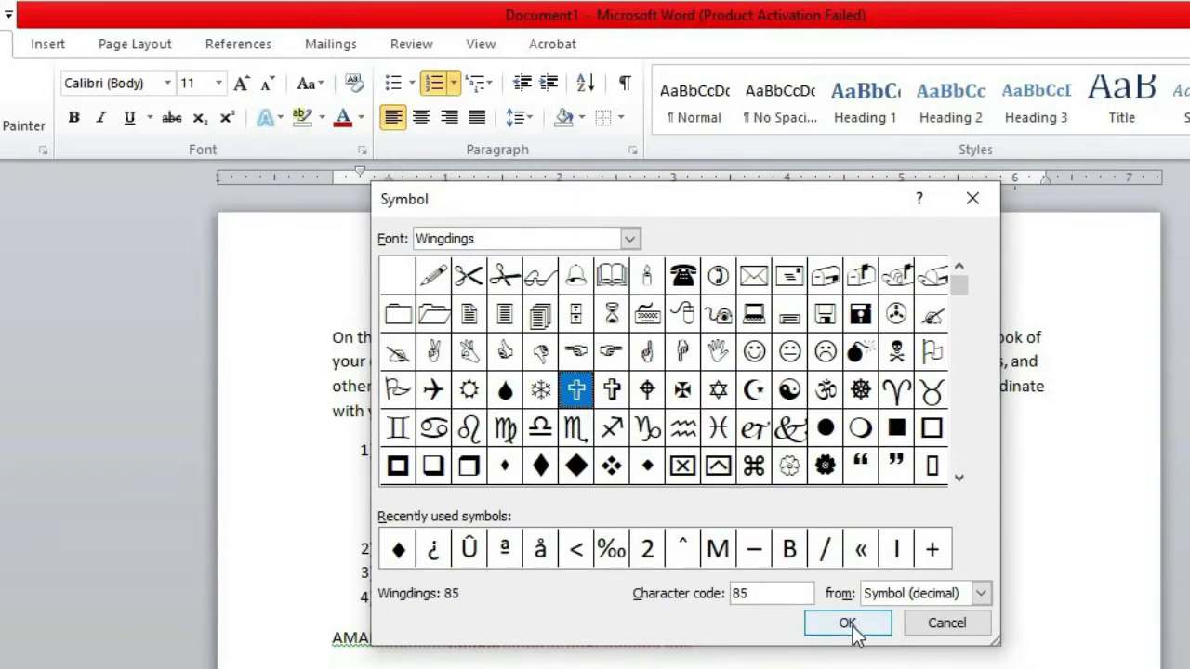
pyautogui.click(846, 625)
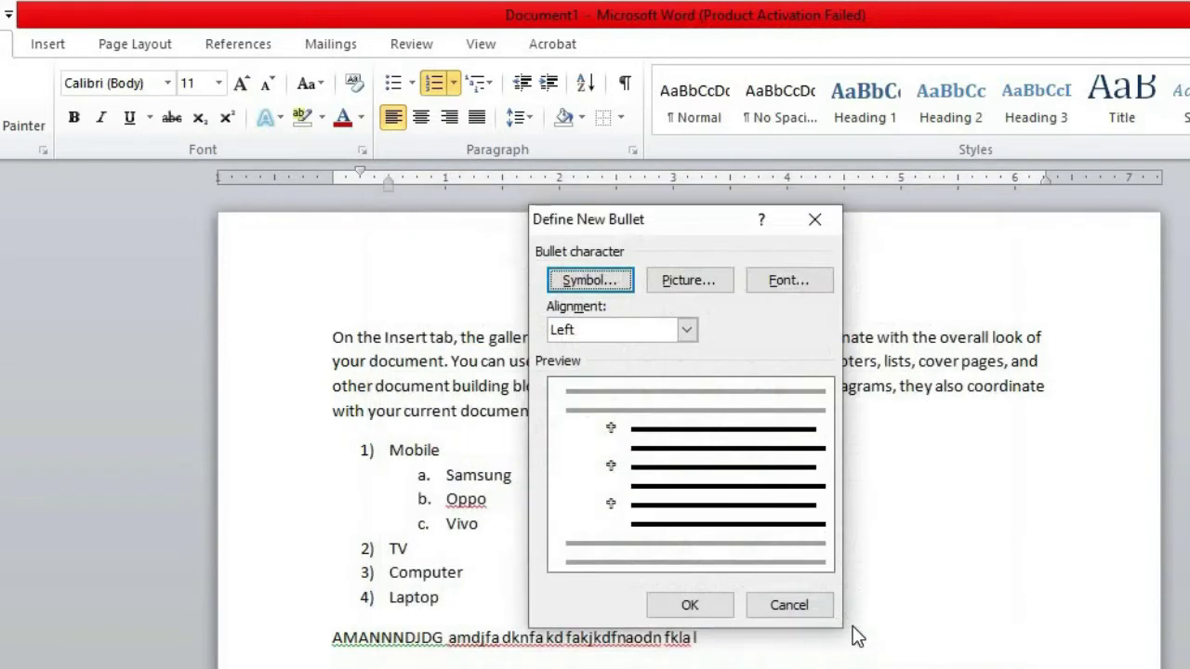
pyautogui.click(707, 599)
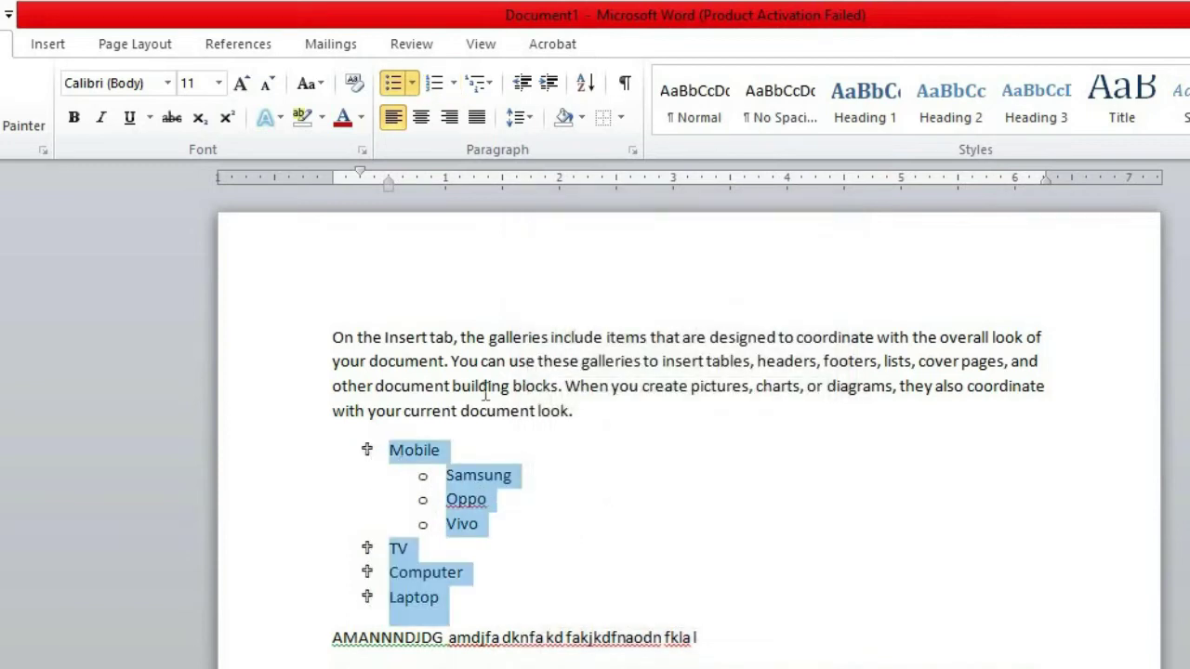
pyautogui.click(412, 83)
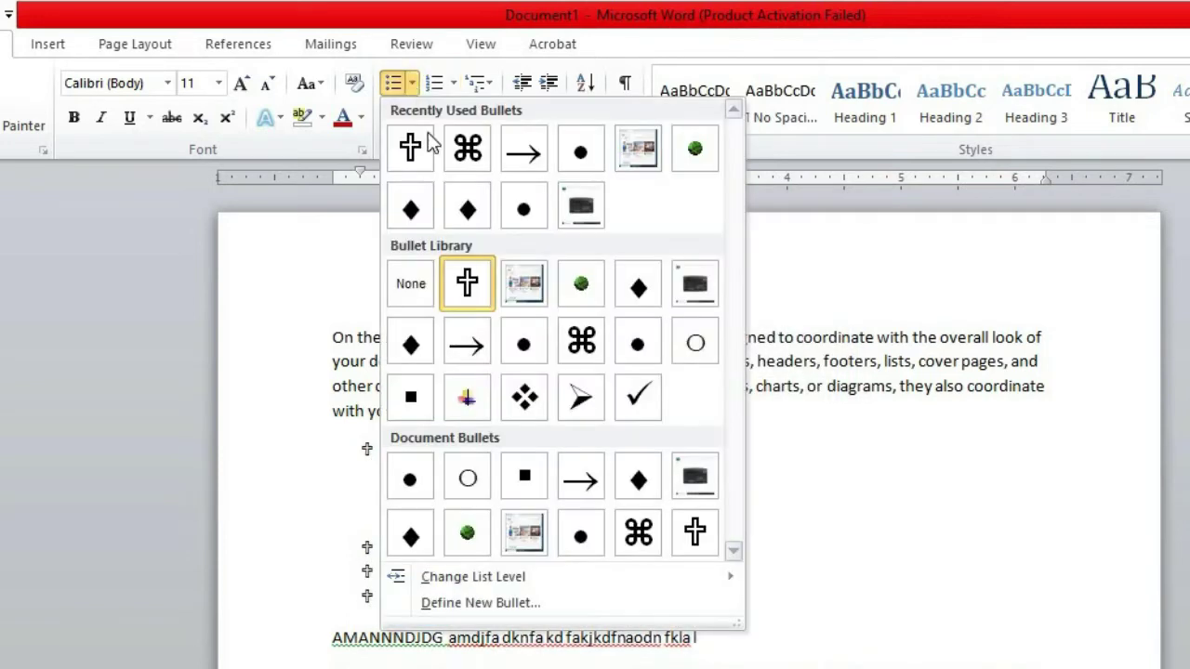
# Step: Import the Introduction to Computer image from Pictures\Screenshots as the main items' picture bullet
pyautogui.click(503, 592)
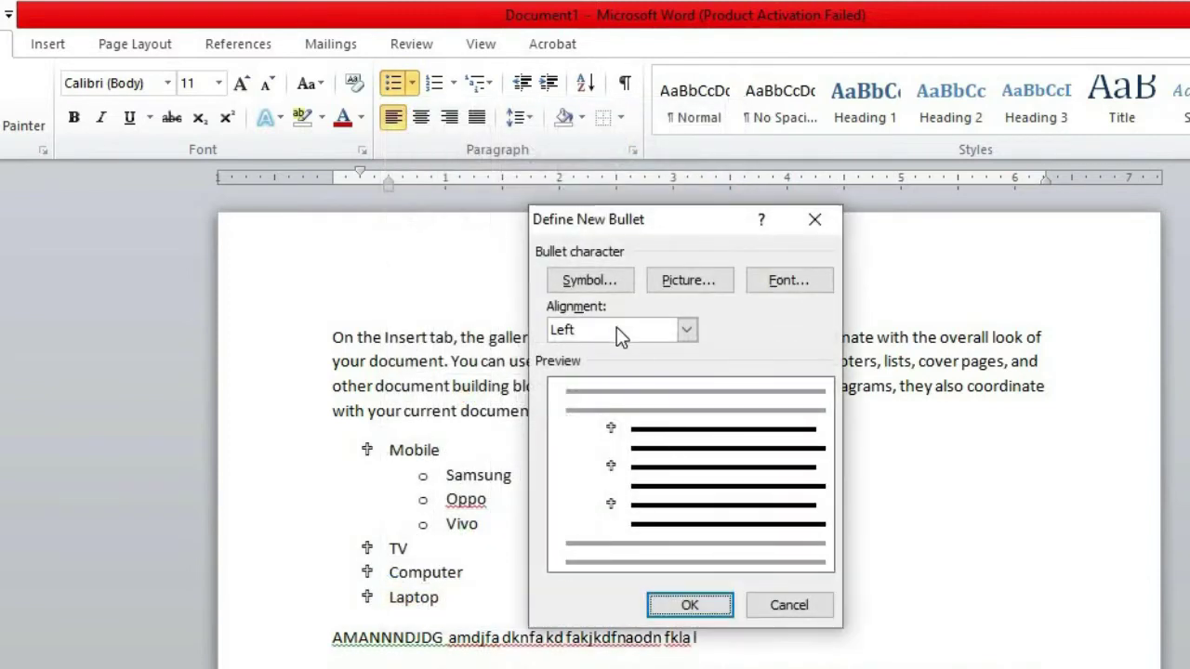
pyautogui.click(671, 286)
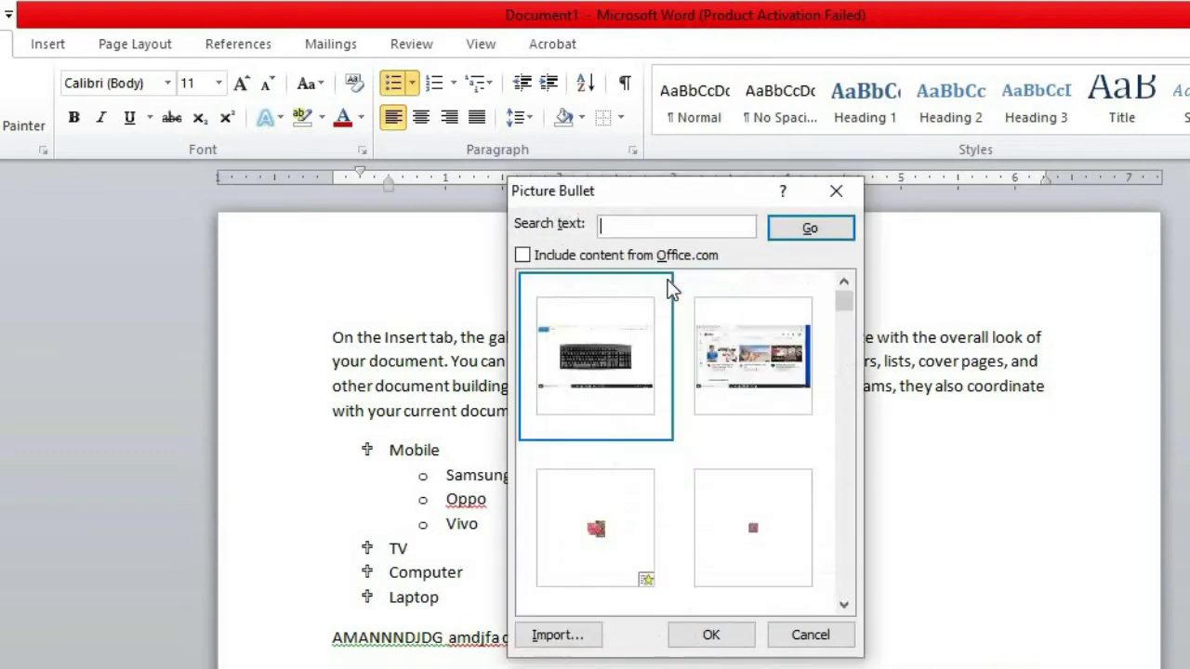
pyautogui.click(579, 638)
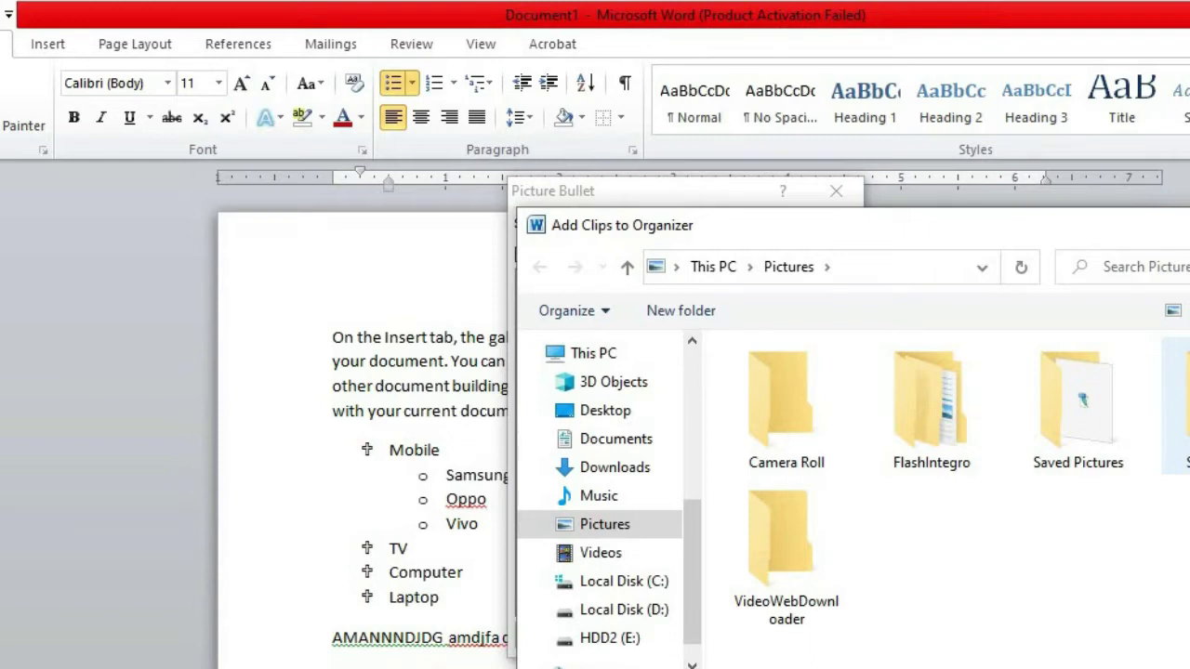
pyautogui.doubleClick(1176, 408)
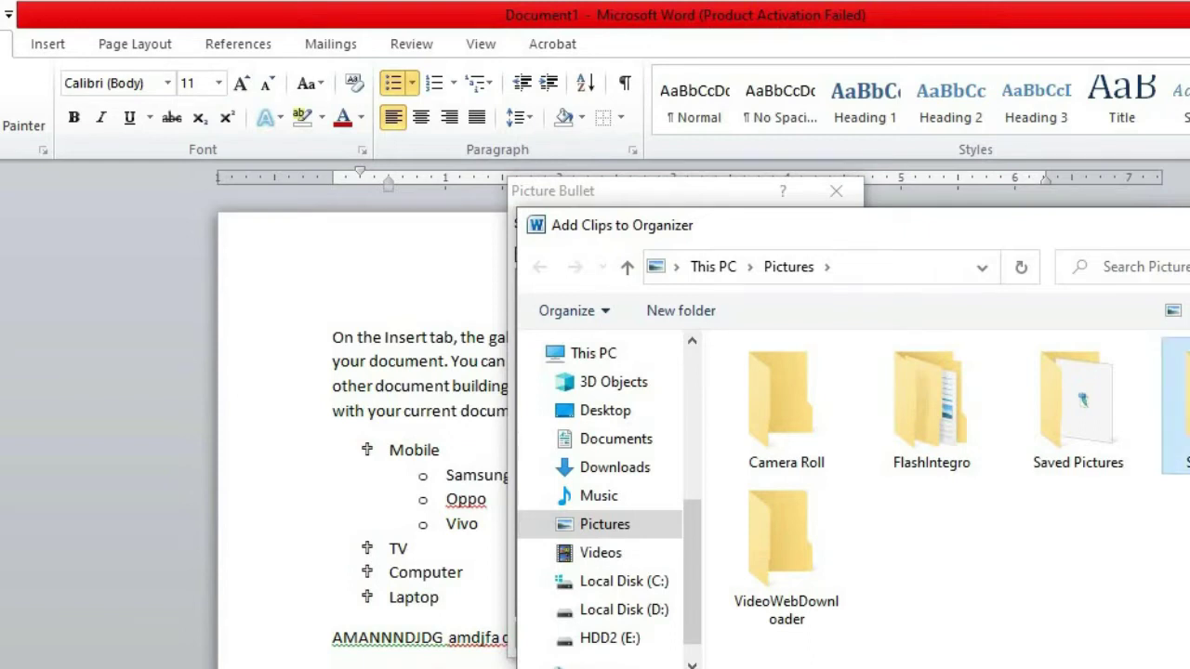
pyautogui.click(937, 430)
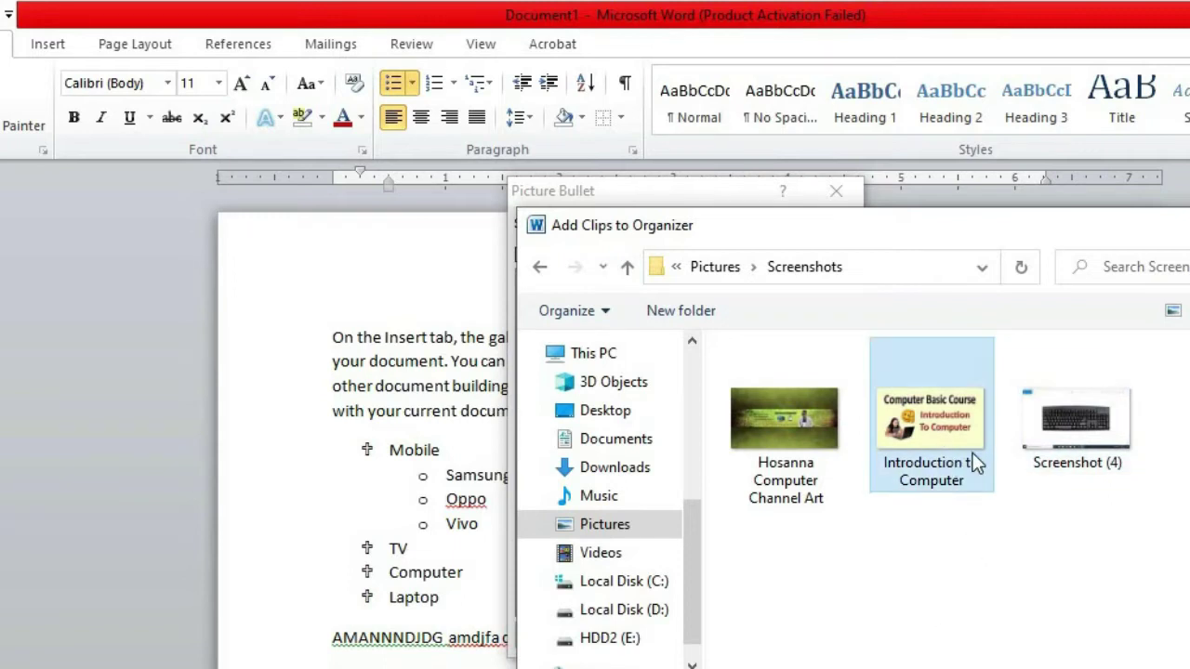
pyautogui.doubleClick(931, 428)
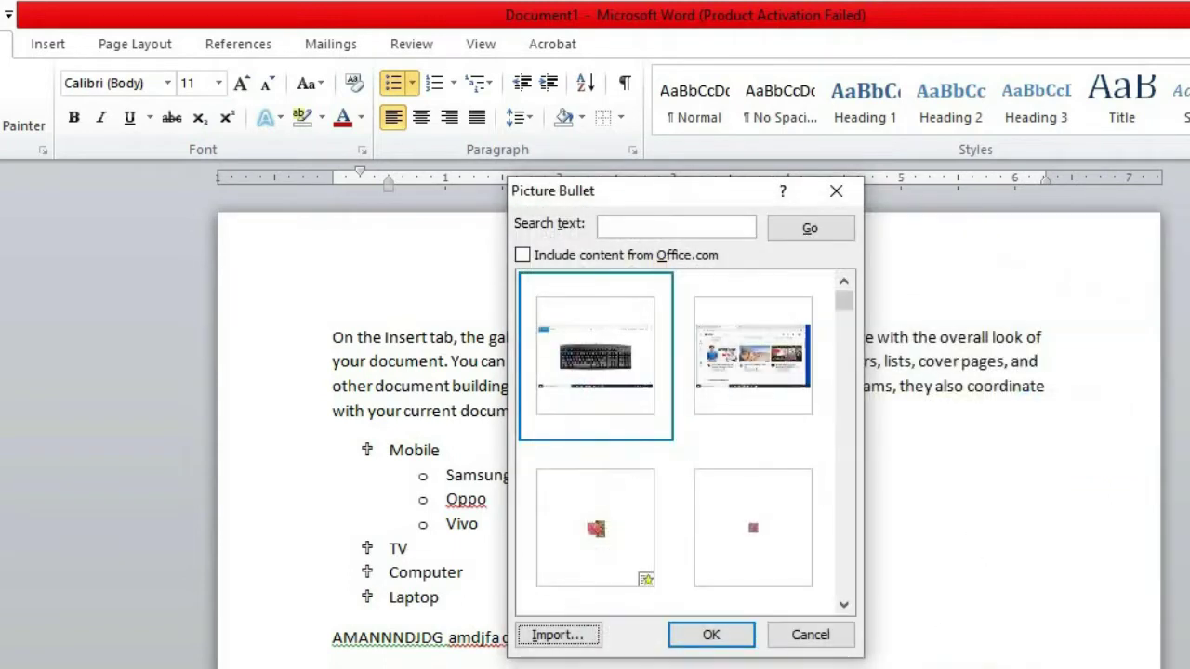
pyautogui.click(616, 531)
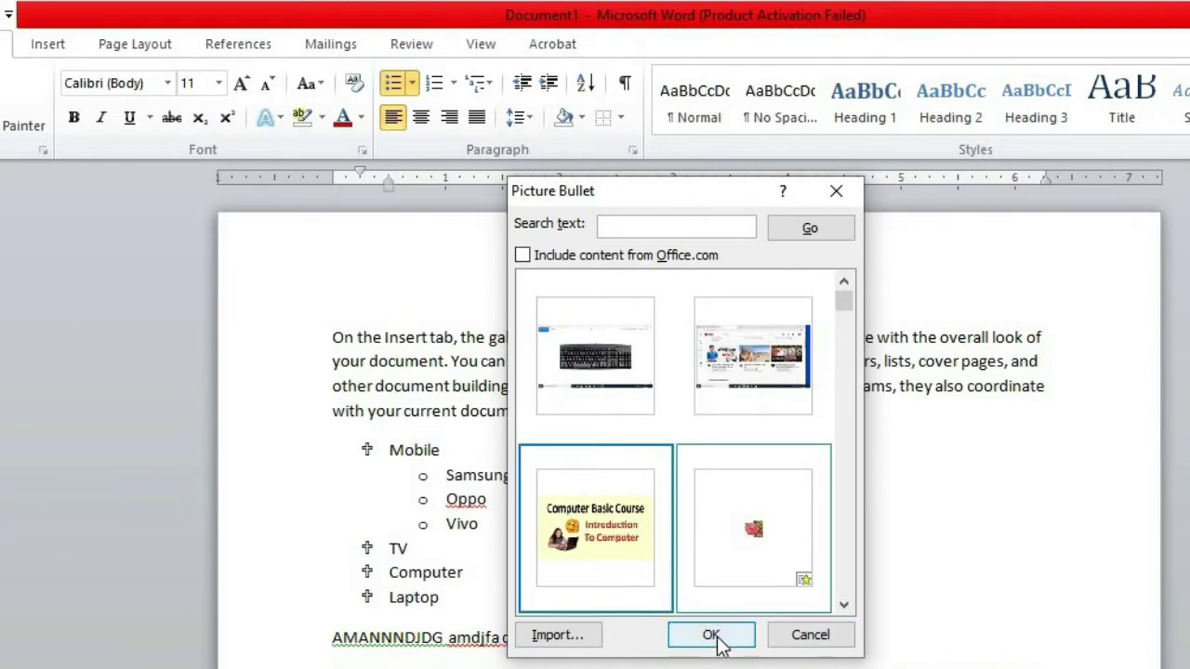
pyautogui.click(717, 637)
pyautogui.click(695, 605)
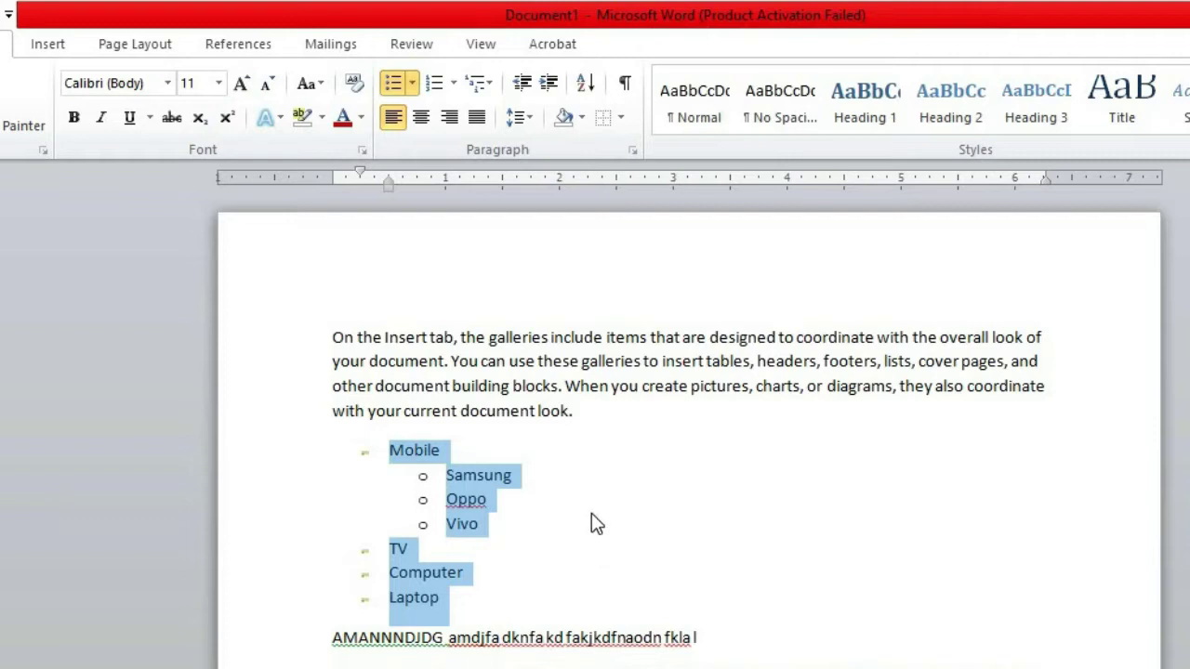
# Step: Browse the List Library styles in the Multilevel List gallery
pyautogui.click(492, 82)
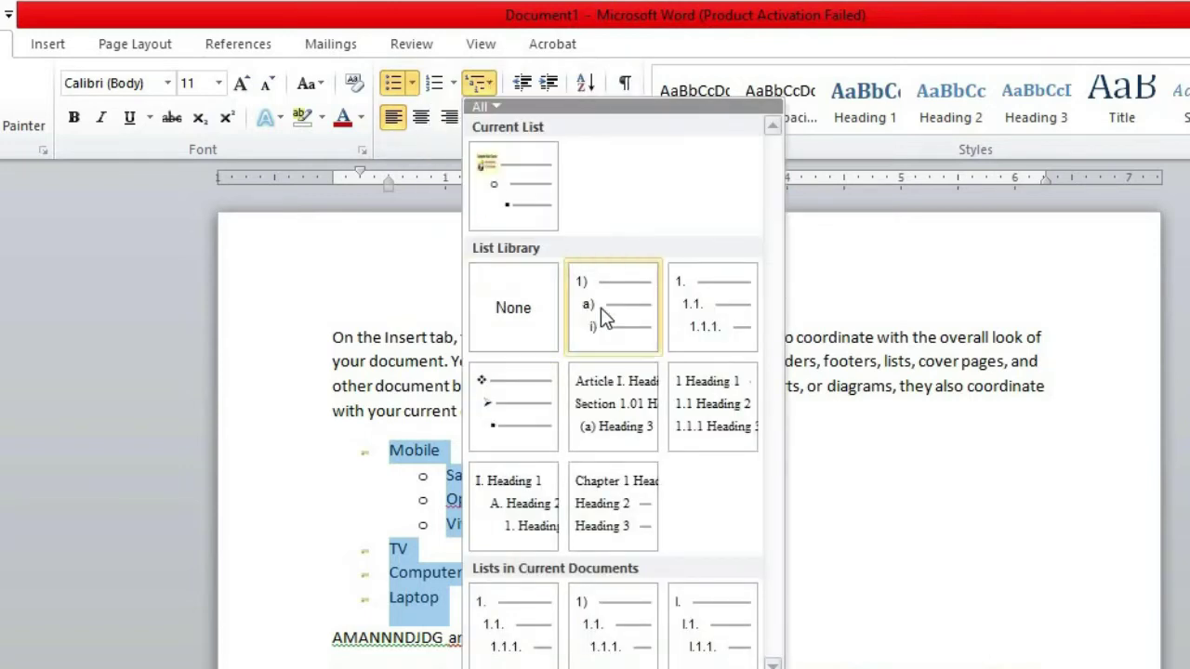
pyautogui.moveTo(703, 317)
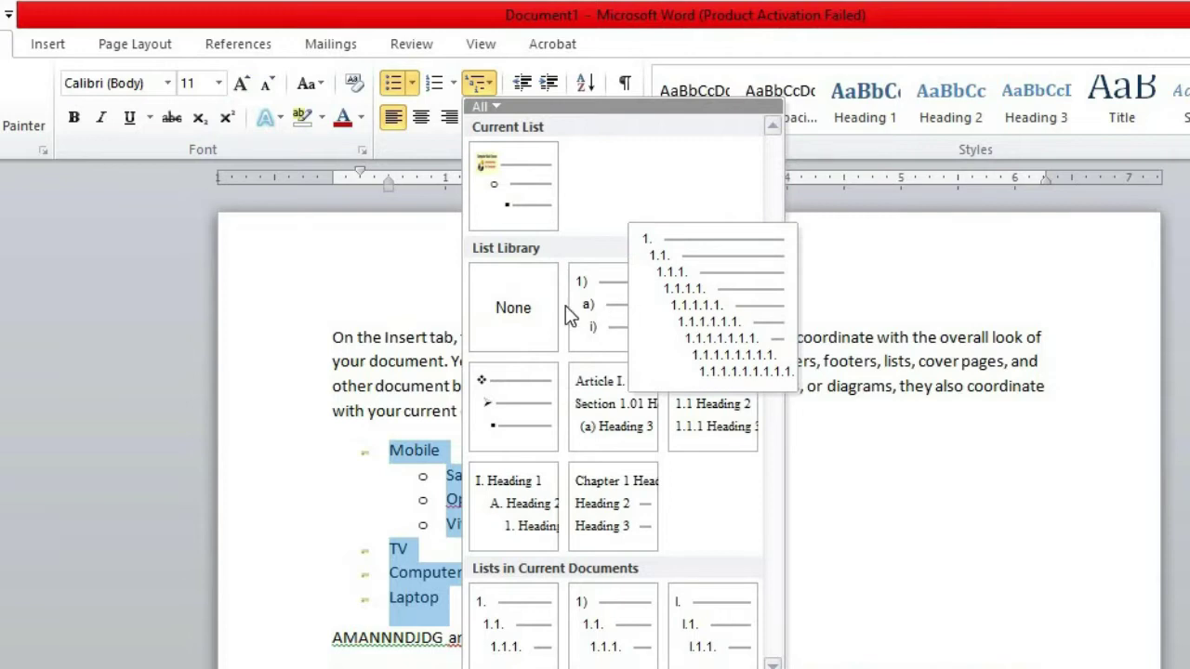
pyautogui.moveTo(518, 419)
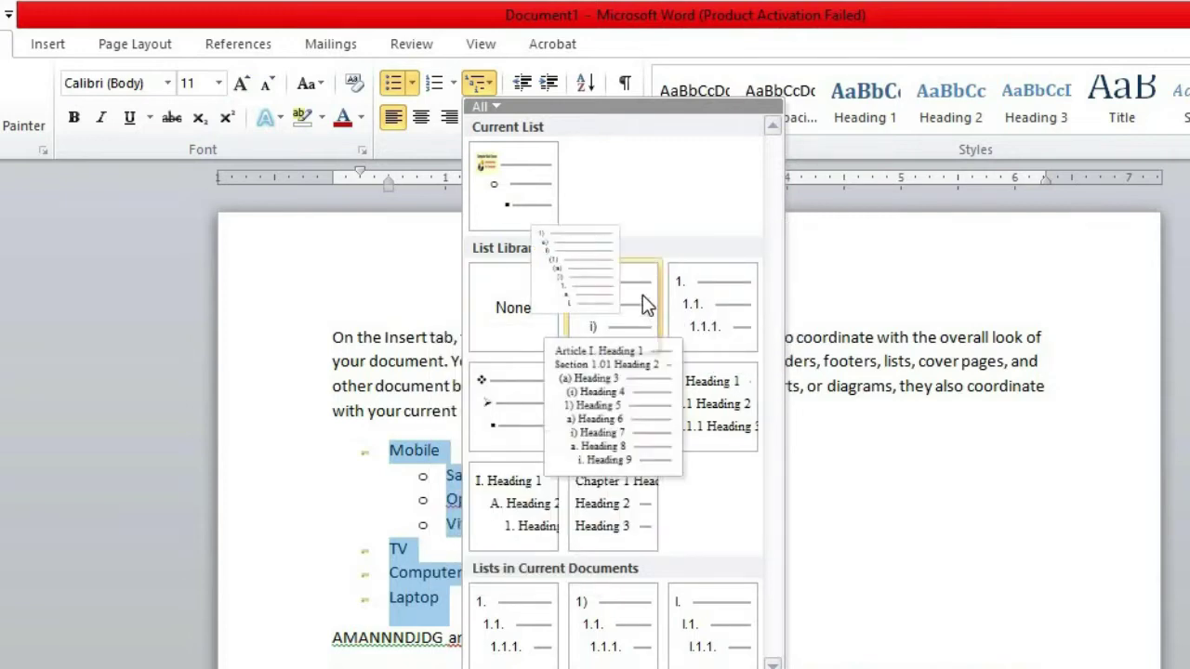
pyautogui.moveTo(641, 293)
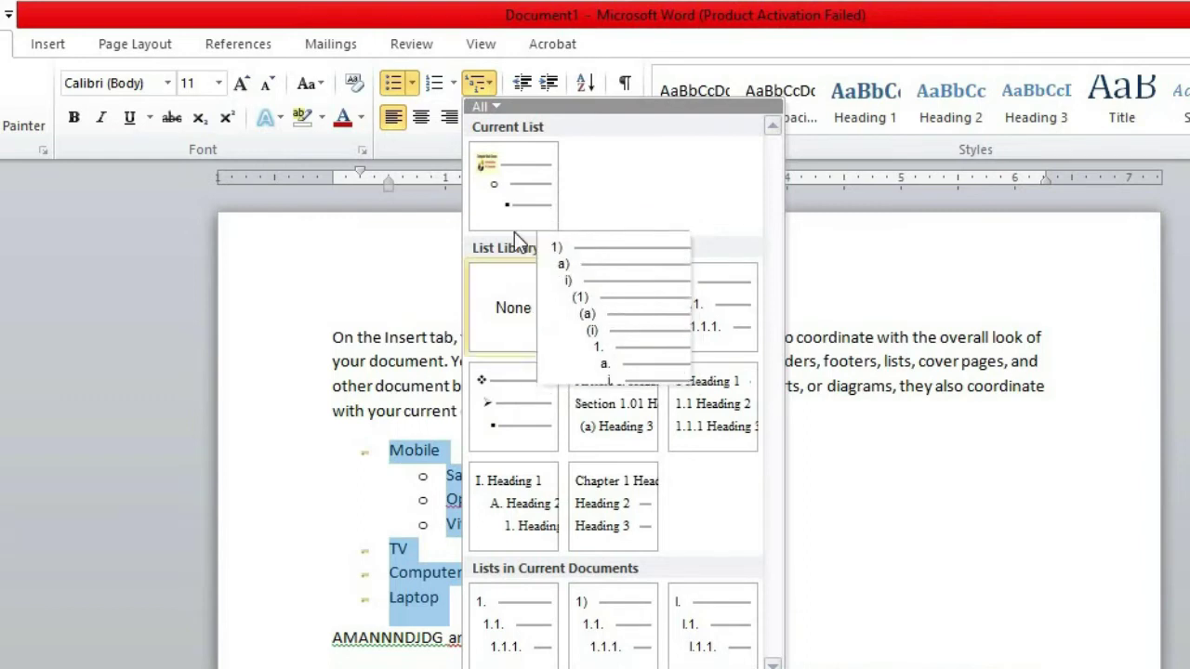
pyautogui.moveTo(516, 229)
pyautogui.moveTo(594, 315)
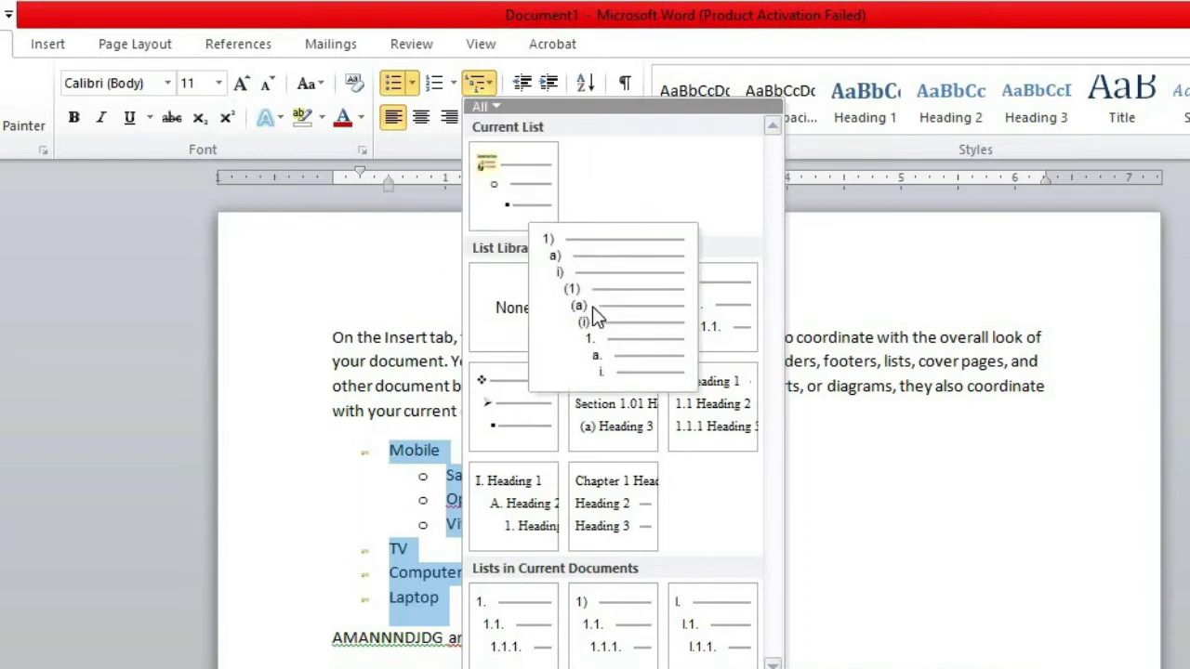
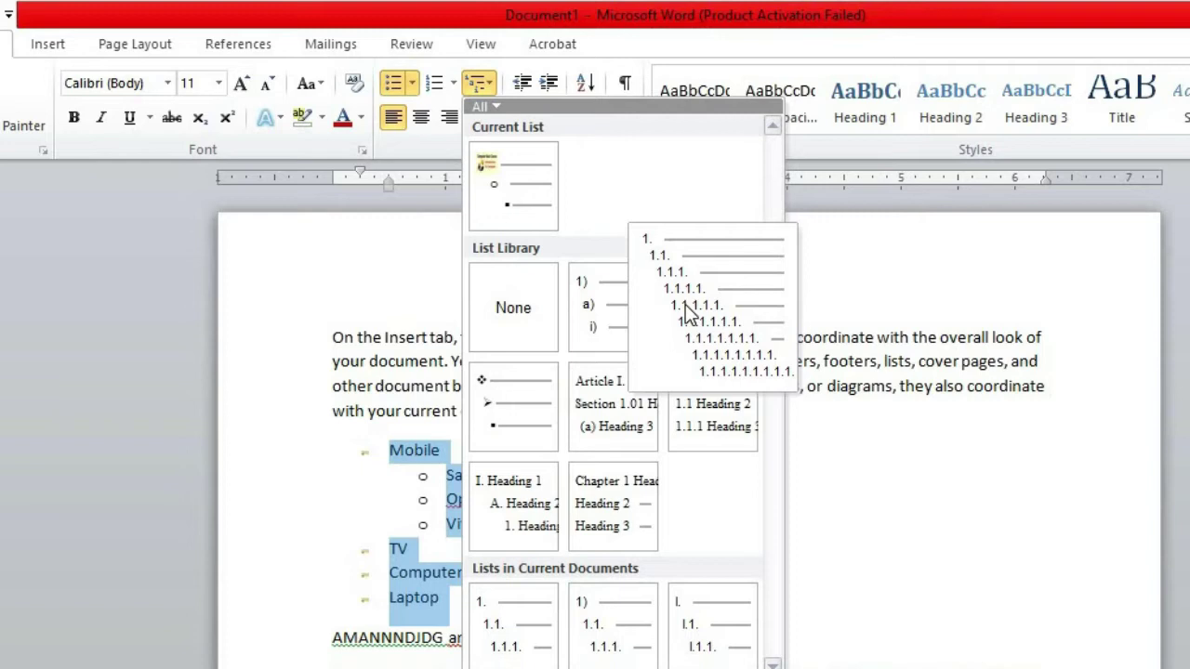
# Step: Apply the 1., 1.1., 1.1.1. multilevel numbering to the Mobile/TV/Computer/Laptop list
pyautogui.click(688, 315)
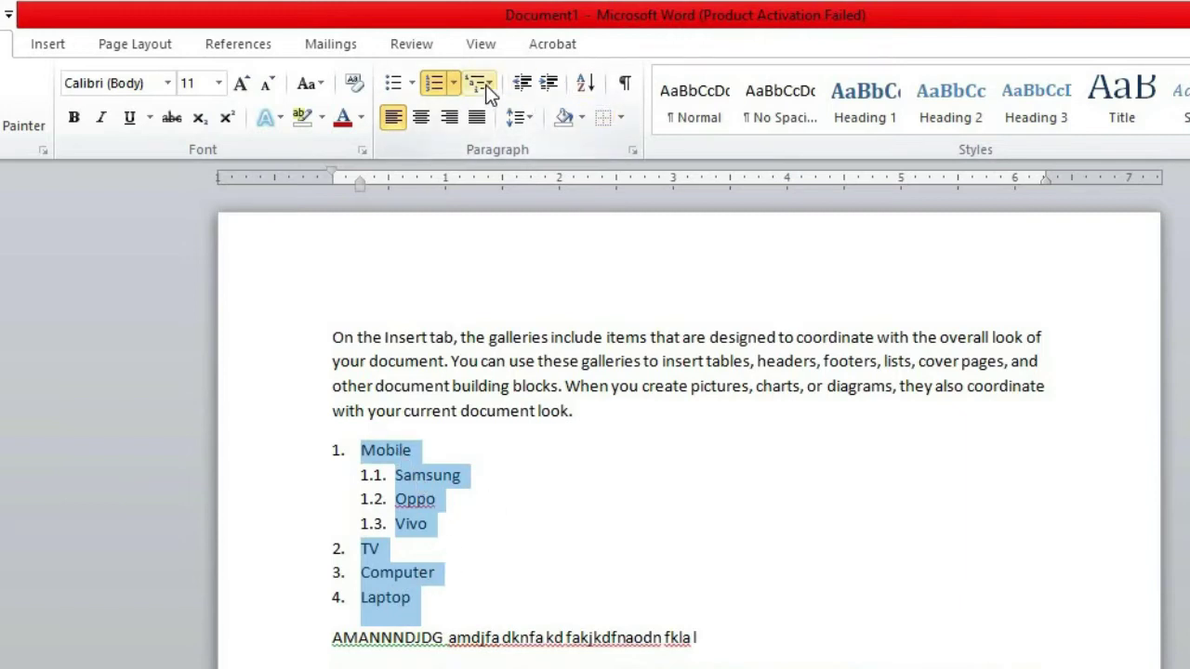
pyautogui.click(500, 554)
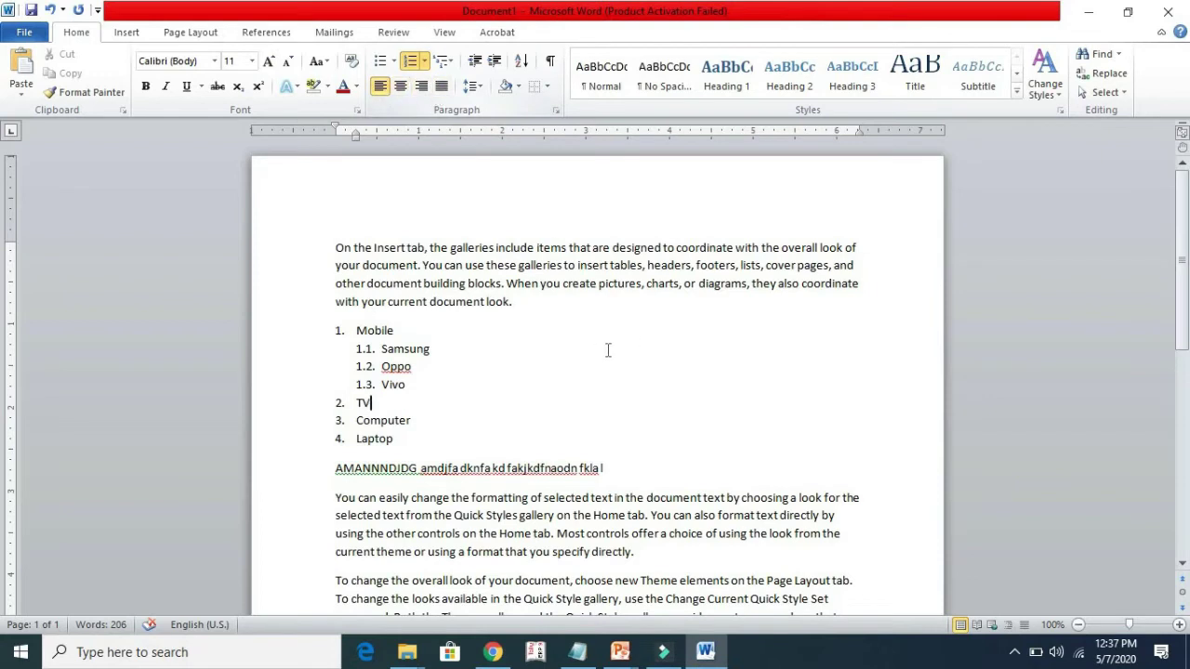
# Step: Try left, centre and right alignment on the 'You can easily change…' paragraph
pyautogui.scroll(-1, 724, 330)
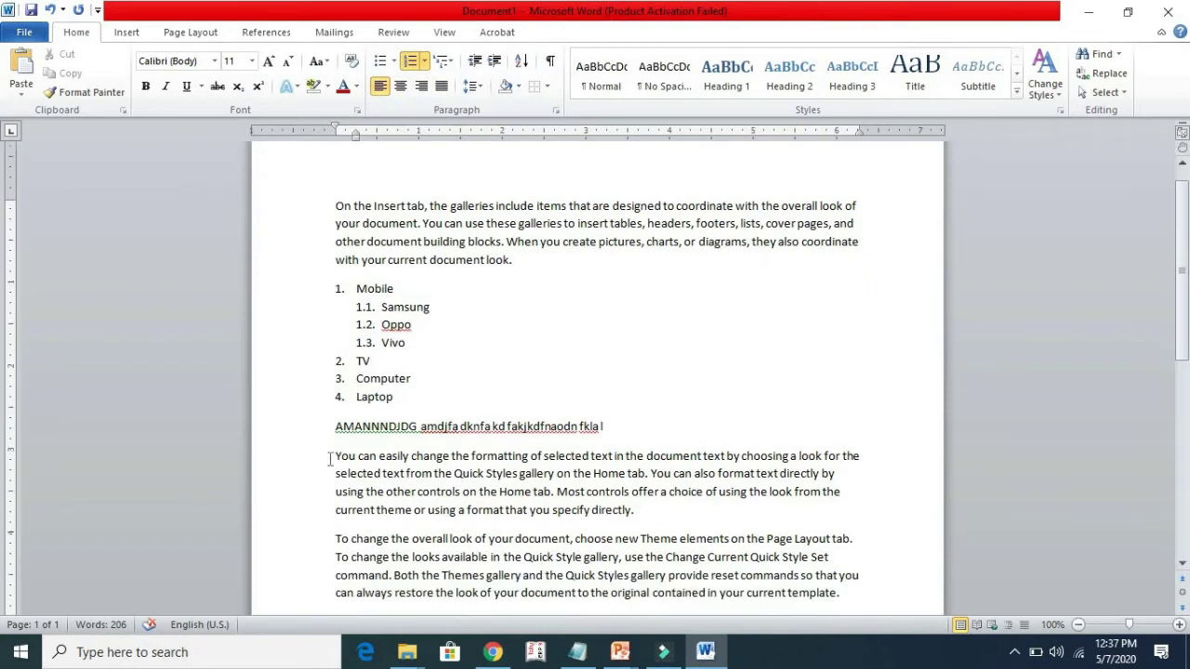
pyautogui.moveTo(336, 456); pyautogui.dragTo(675, 519)
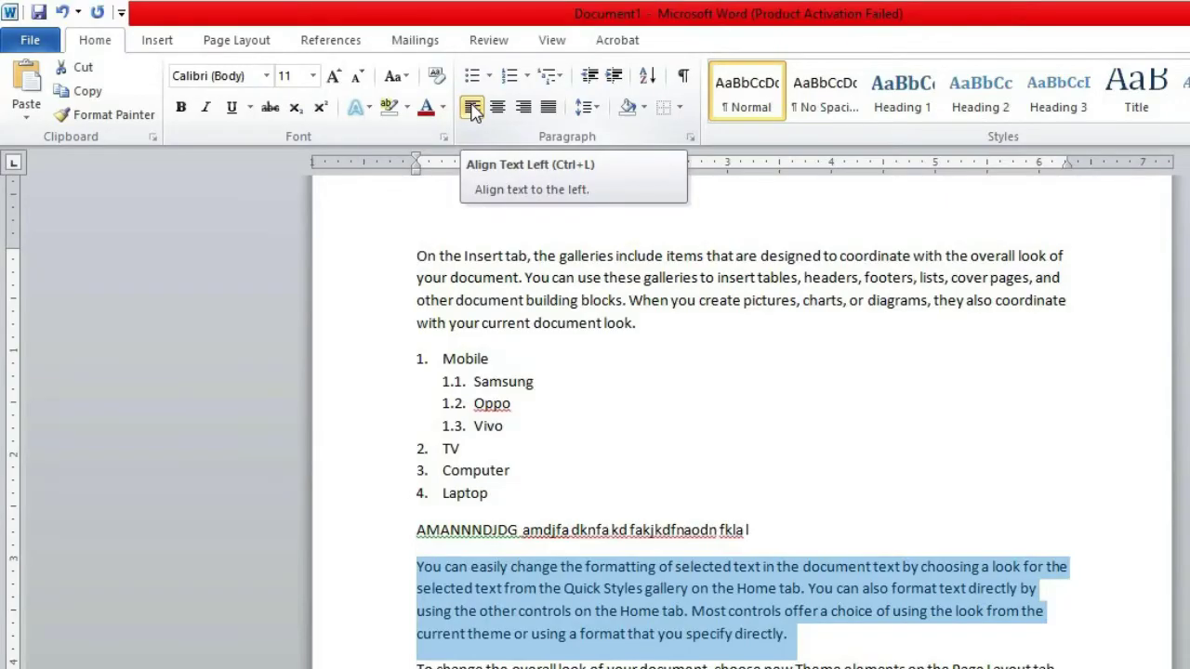
pyautogui.click(473, 109)
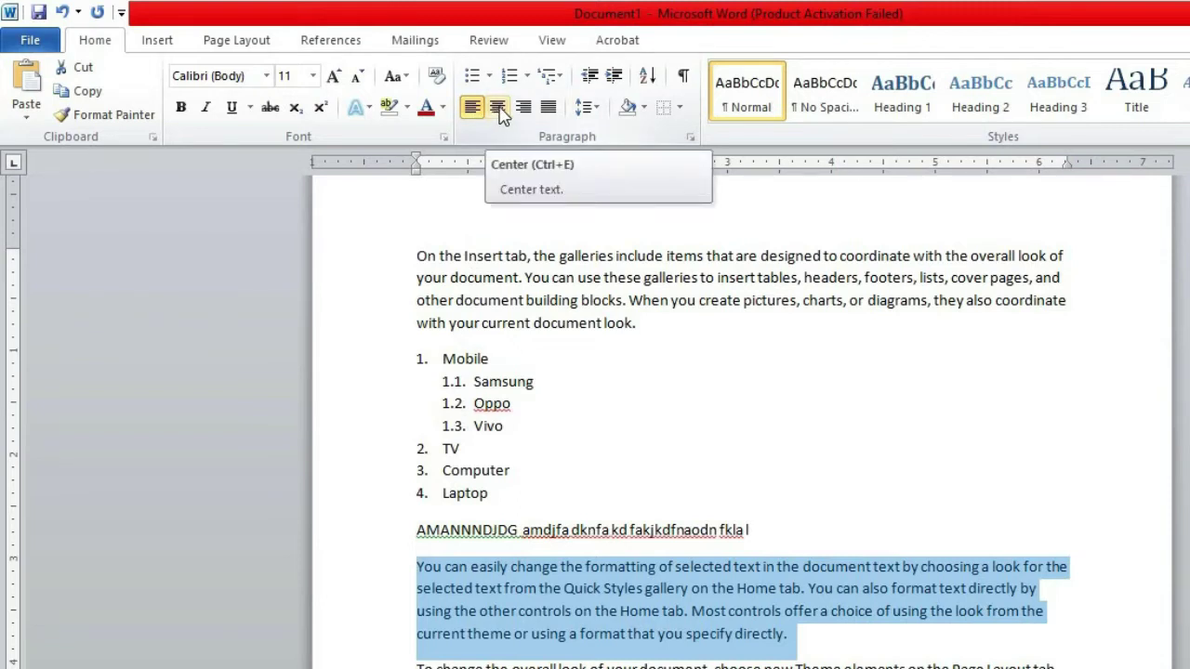
pyautogui.click(499, 110)
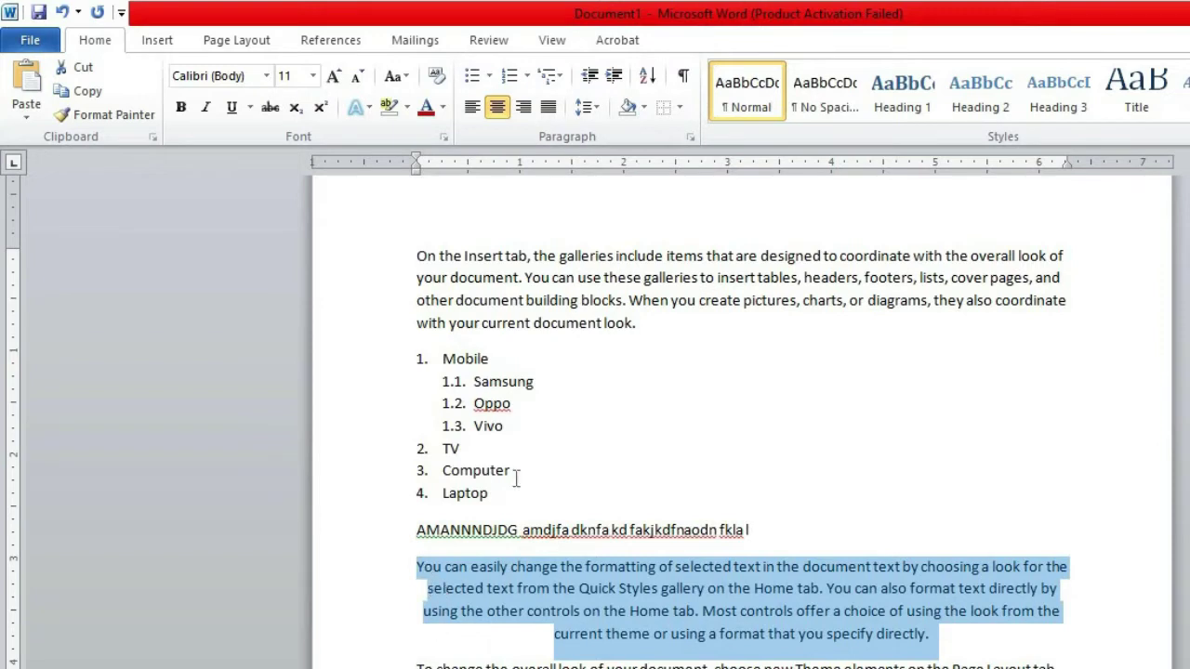
pyautogui.click(524, 109)
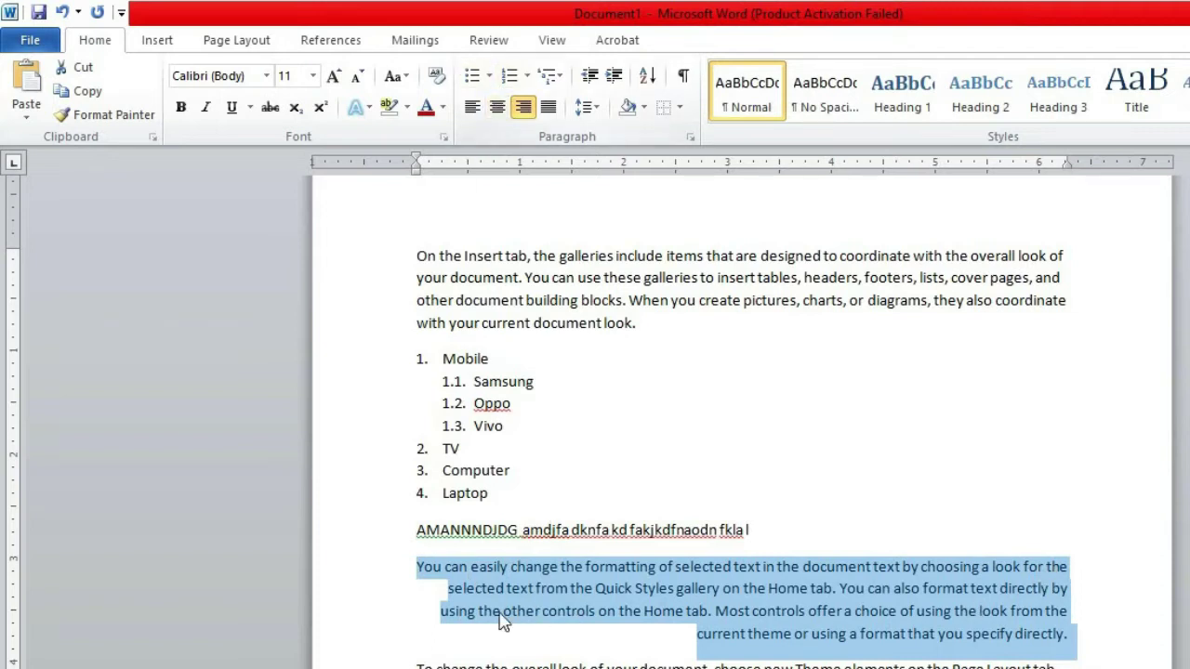
pyautogui.click(1073, 573)
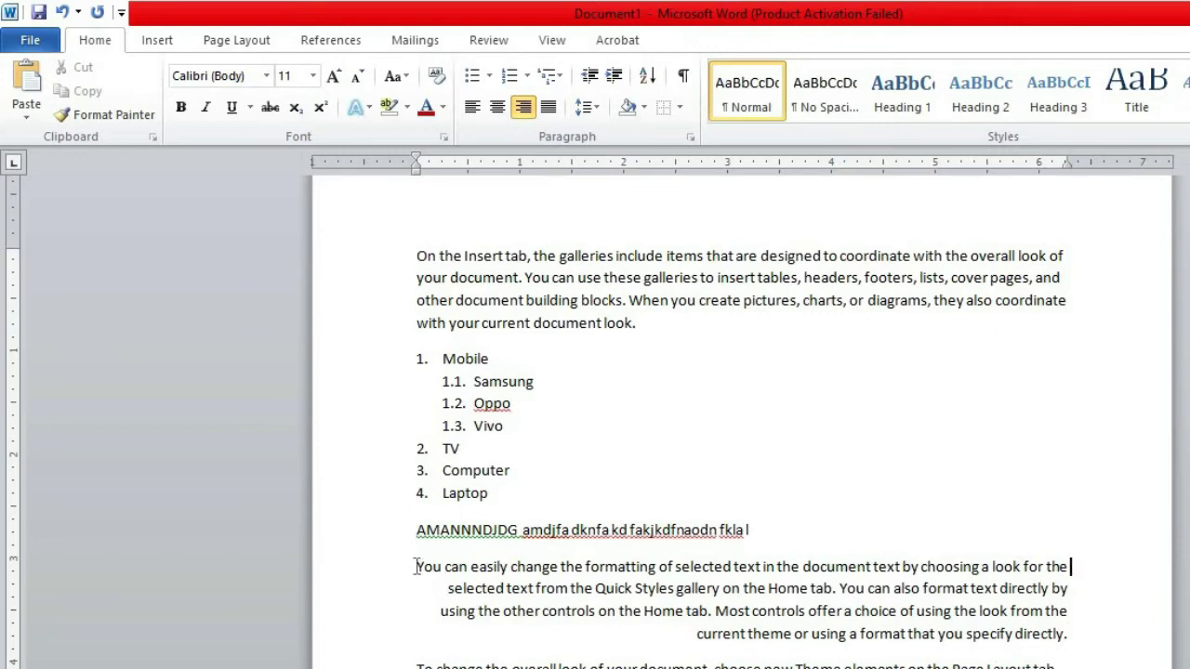
# Step: Justify the paragraph so its lines run flush to both margins
pyautogui.moveTo(416, 567); pyautogui.dragTo(1158, 652)
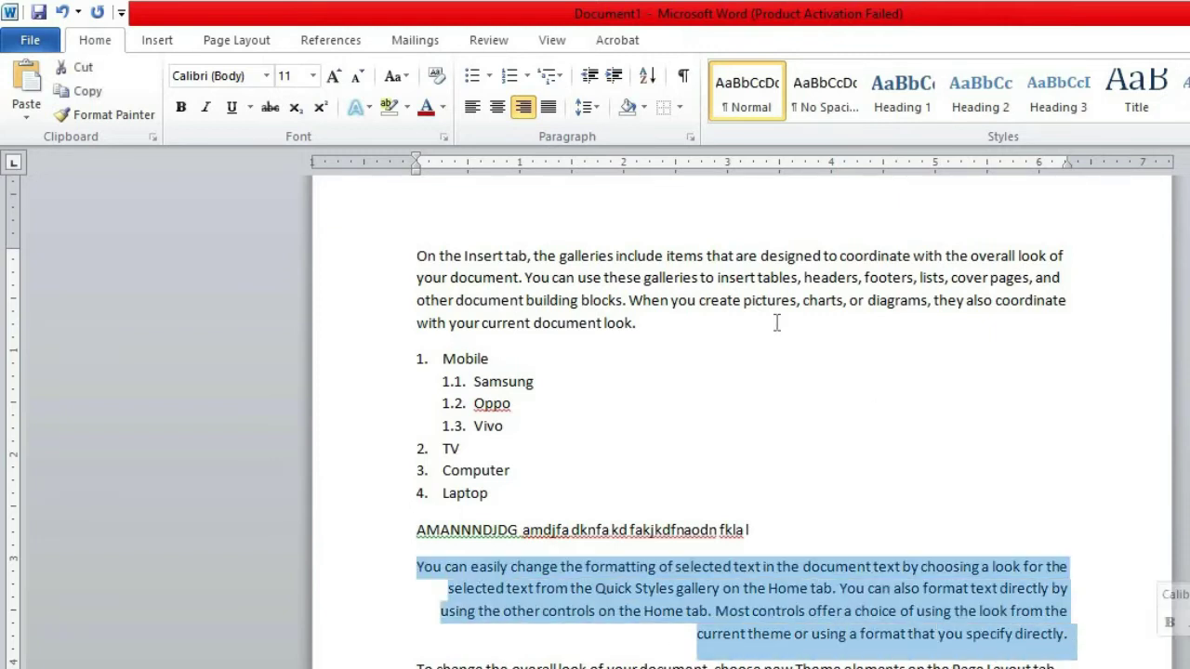
pyautogui.click(550, 109)
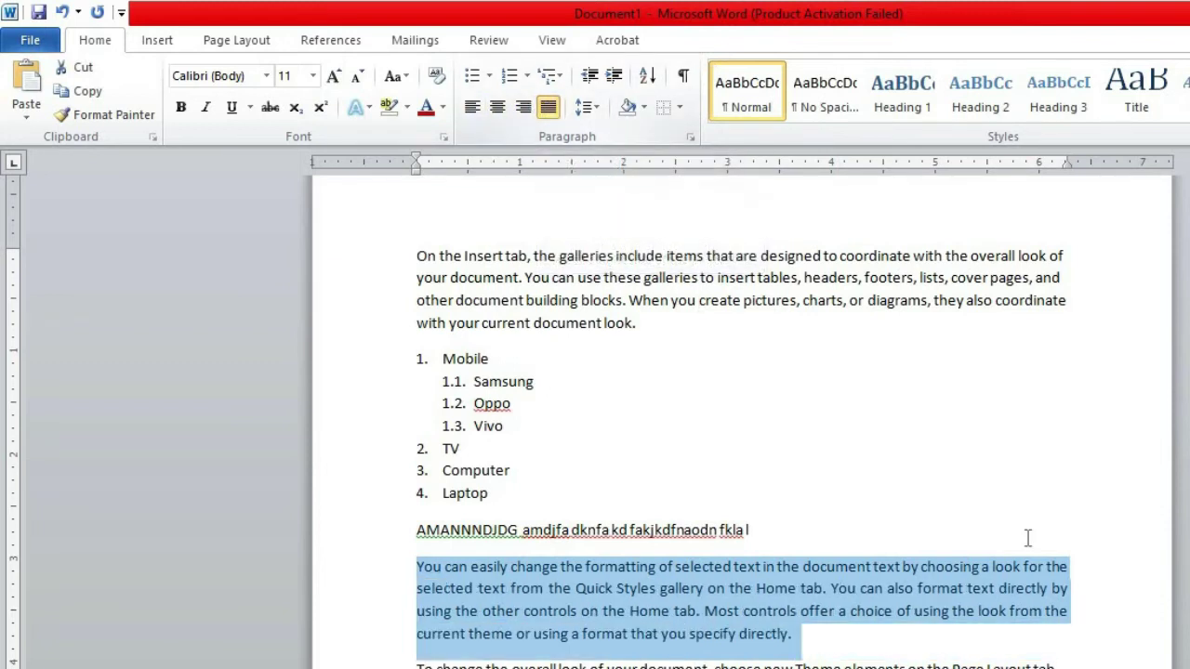
pyautogui.click(1092, 610)
pyautogui.click(411, 556)
pyautogui.keyDown('shift'); pyautogui.click(483, 587); pyautogui.keyUp('shift')
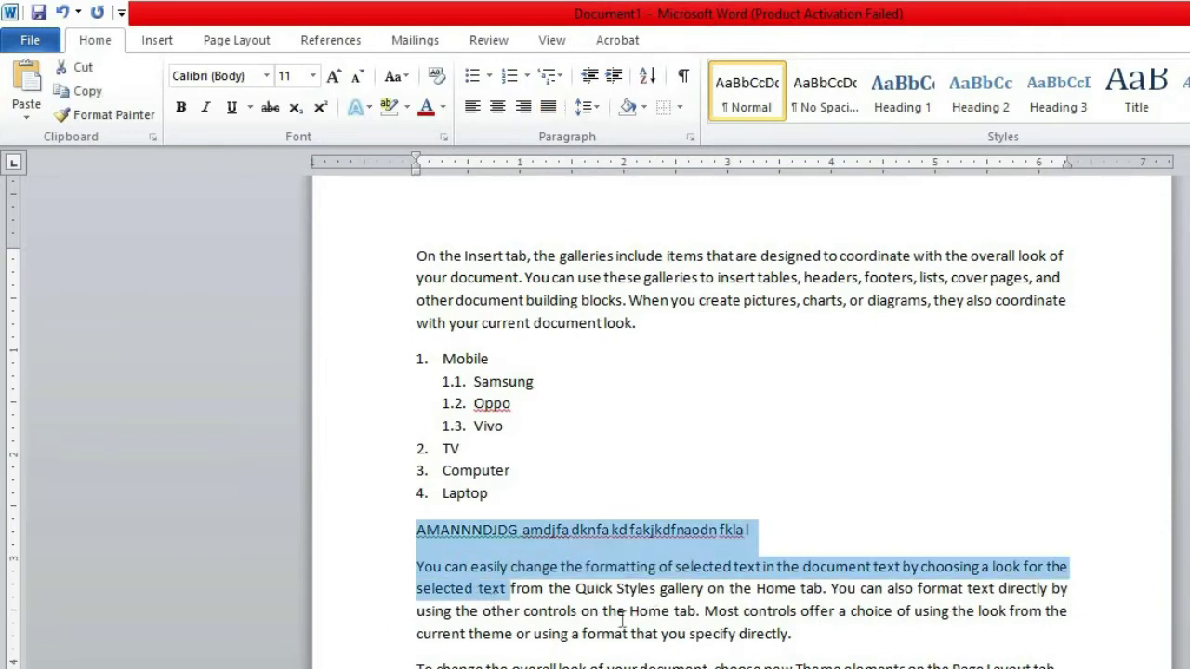
pyautogui.click(629, 611)
pyautogui.moveTo(415, 566); pyautogui.dragTo(805, 641)
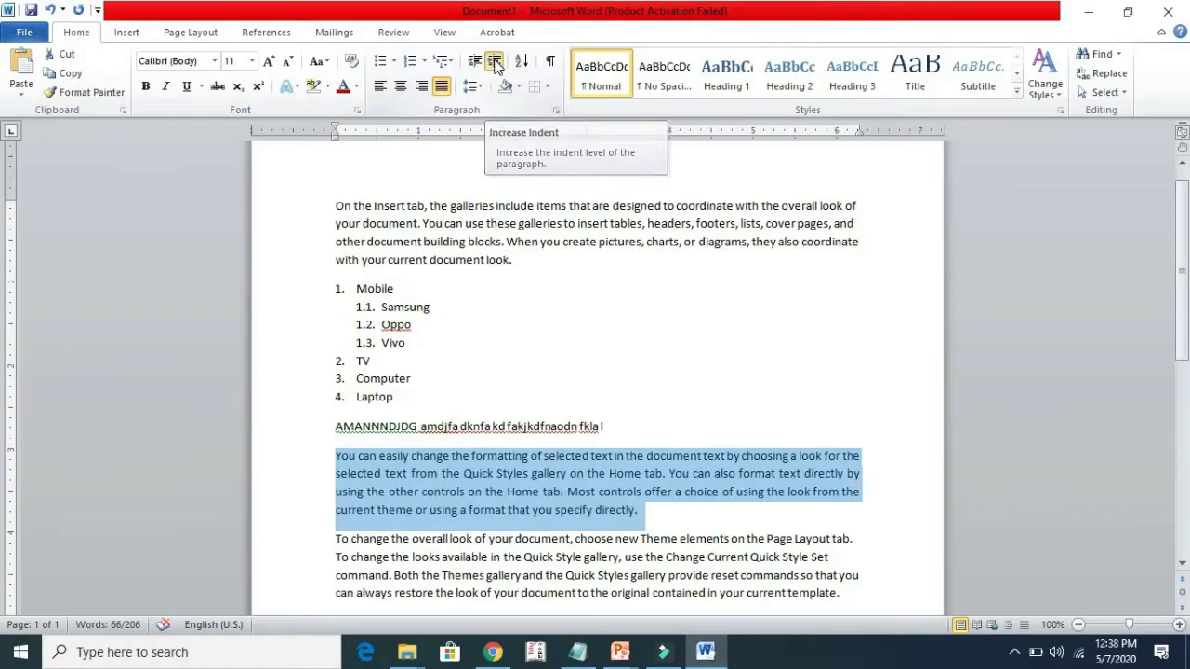
pyautogui.click(495, 61)
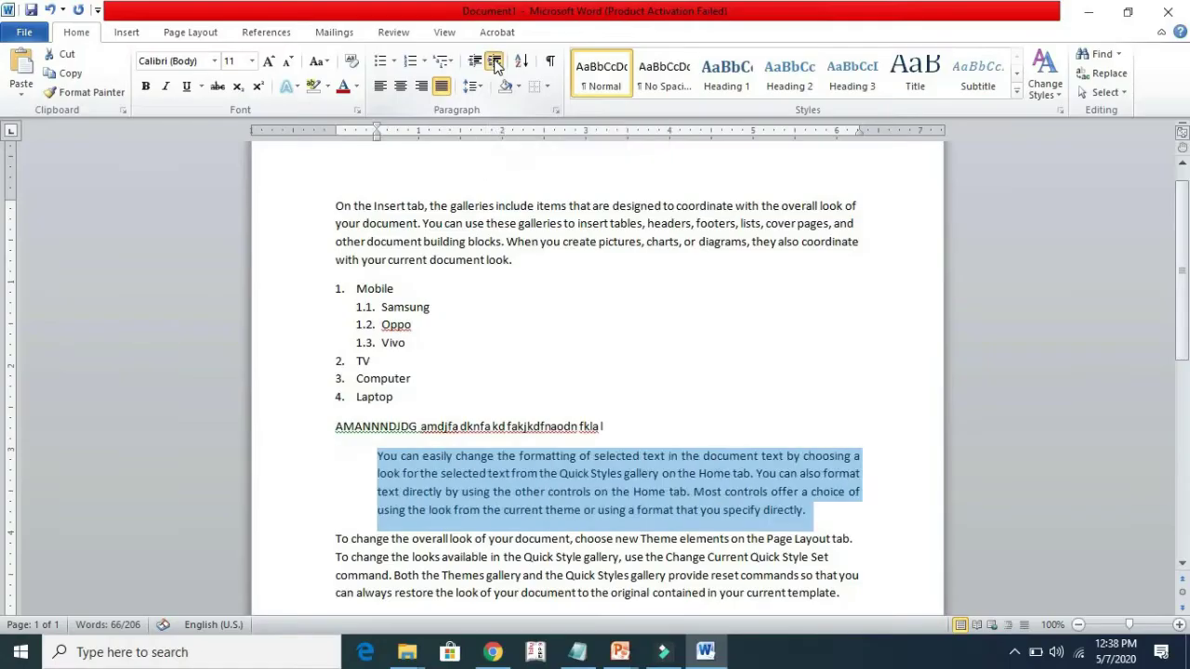
pyautogui.click(496, 61)
pyautogui.click(495, 61)
pyautogui.click(495, 61)
pyautogui.click(496, 61)
pyautogui.click(495, 61)
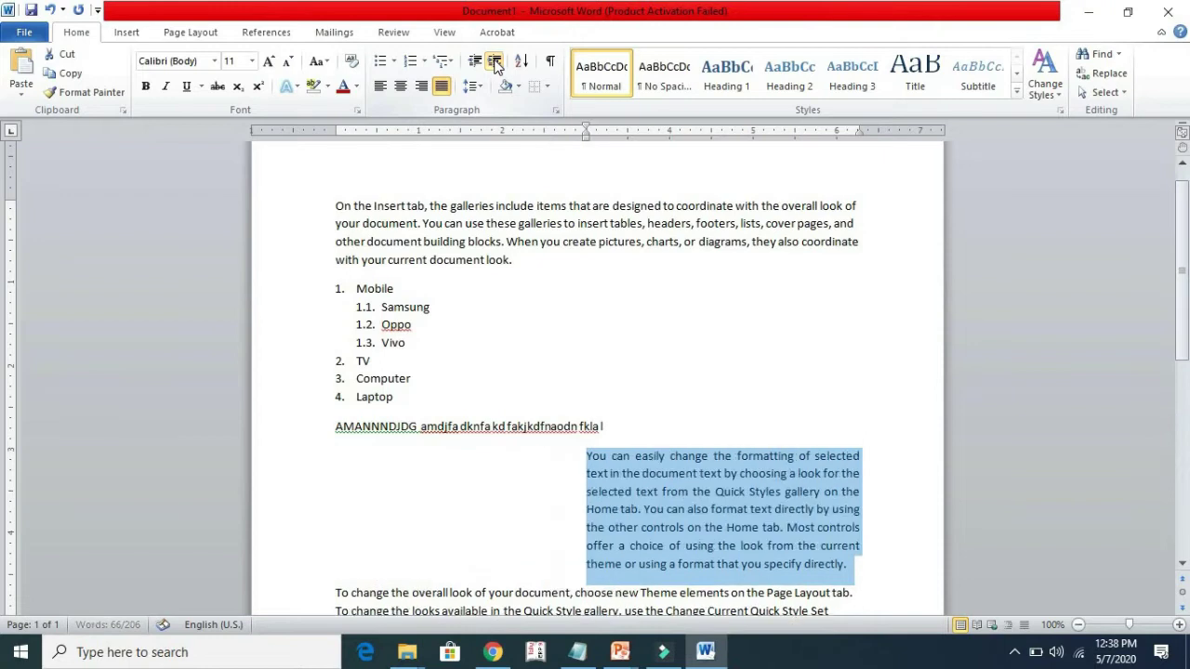
pyautogui.click(495, 62)
pyautogui.scroll(-3, 549, 393)
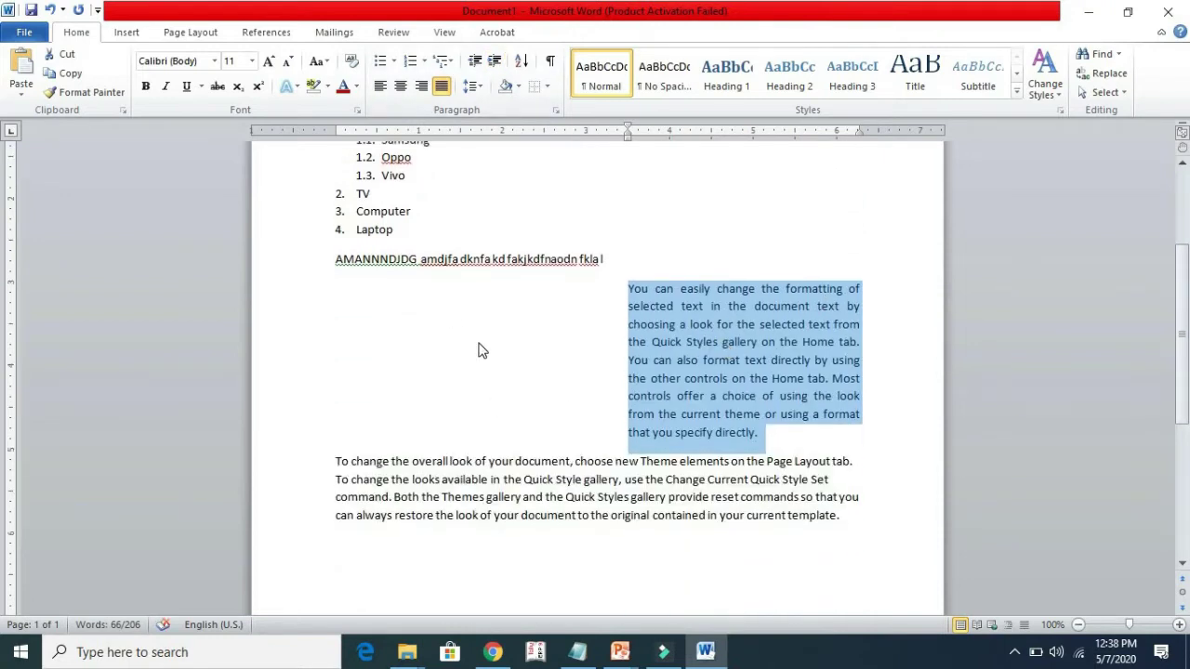
pyautogui.scroll(3, 569, 346)
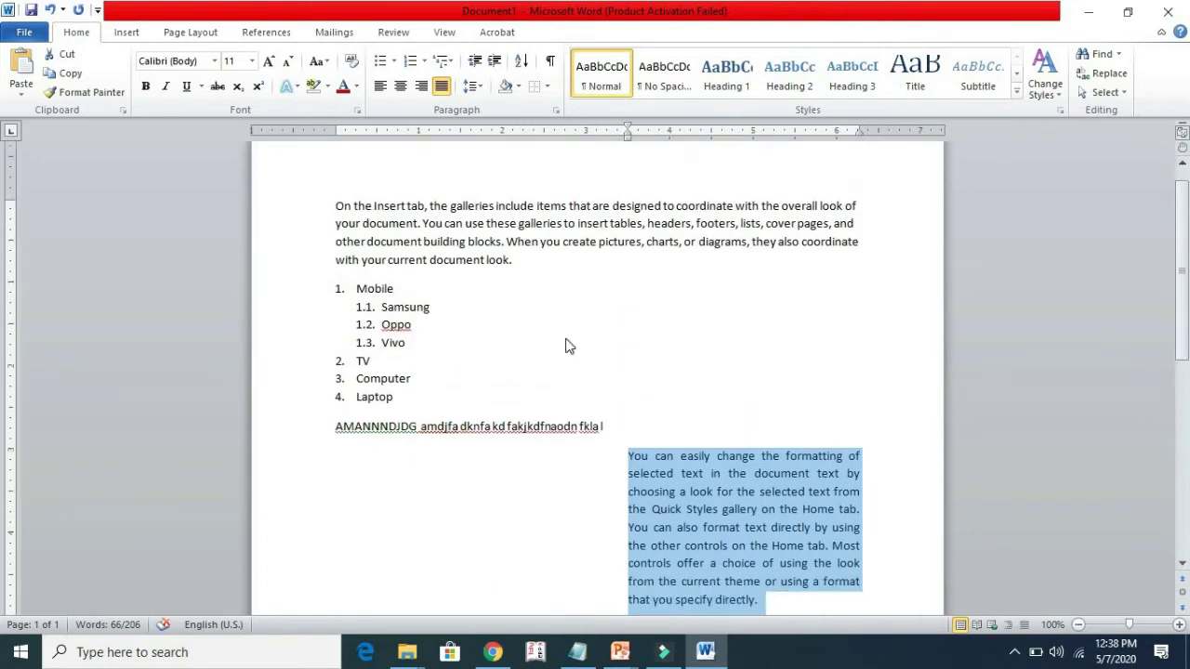
pyautogui.scroll(-2, 568, 346)
pyautogui.scroll(2, 609, 298)
pyautogui.scroll(1, 608, 295)
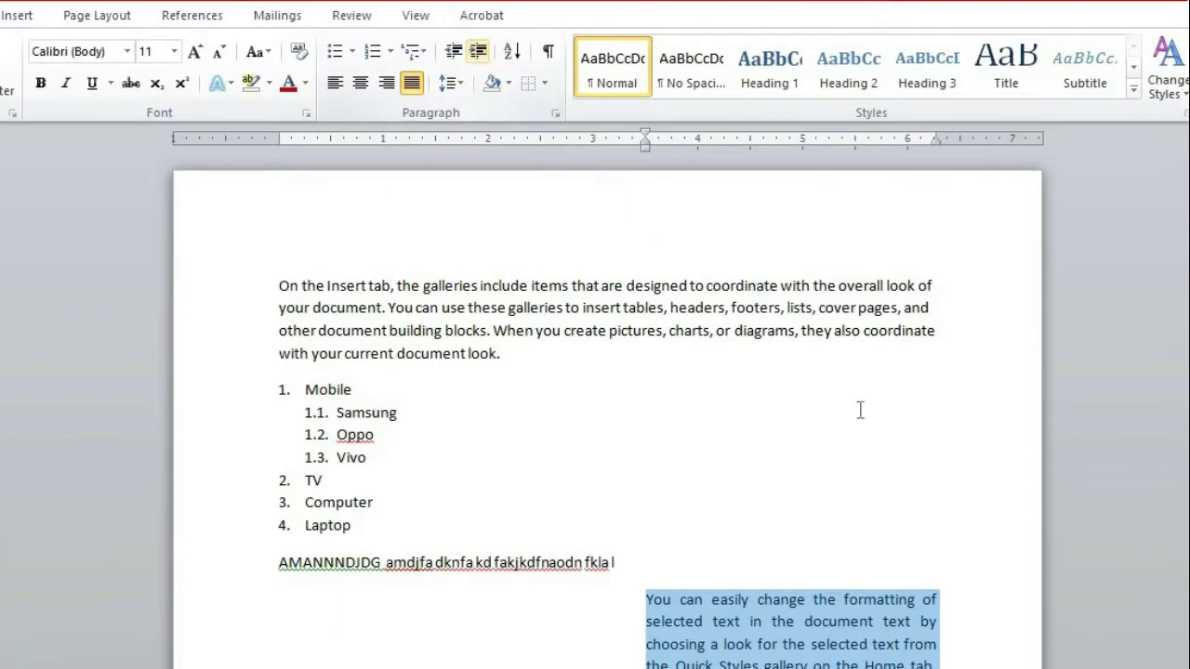
pyautogui.click(453, 53)
pyautogui.click(453, 53)
pyautogui.click(453, 53)
pyautogui.click(456, 56)
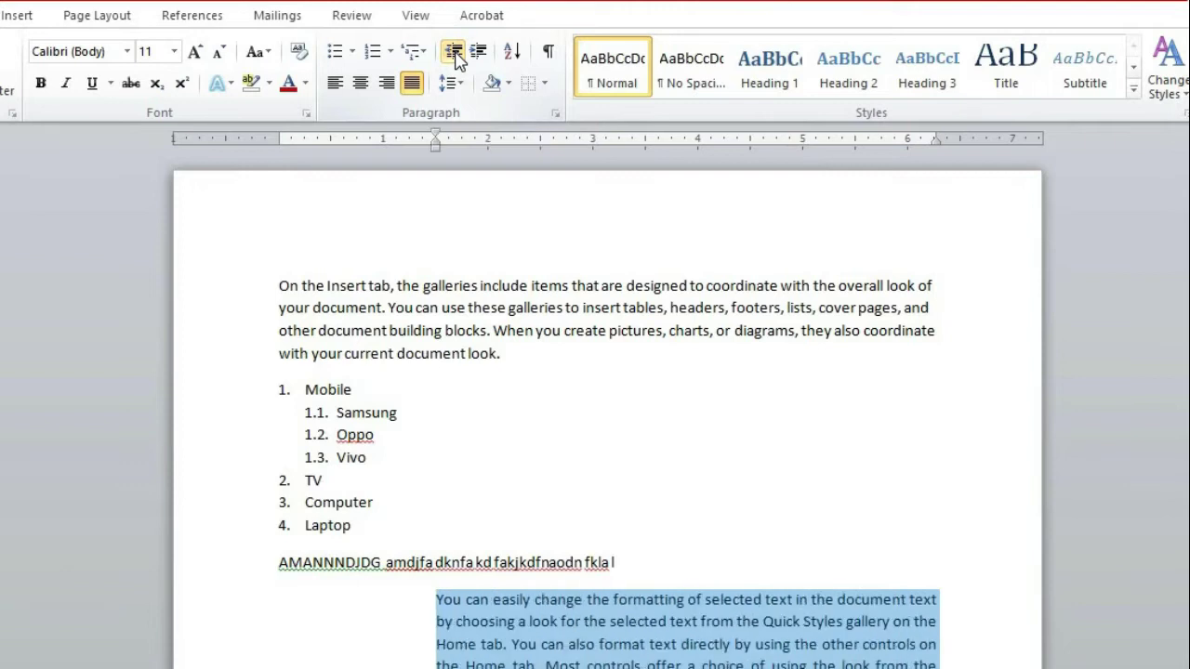
pyautogui.click(455, 56)
pyautogui.click(456, 55)
pyautogui.click(455, 55)
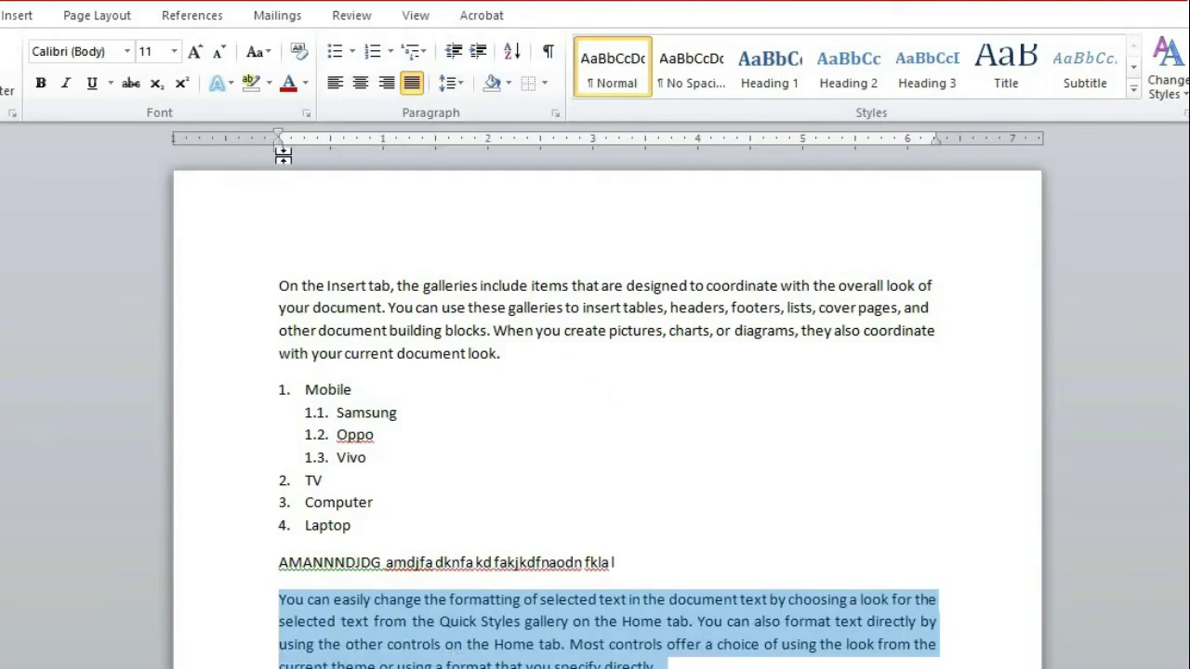
pyautogui.moveTo(280, 146)
pyautogui.mouseDown()
pyautogui.moveTo(530, 174)
pyautogui.moveTo(527, 148)
pyautogui.mouseUp()
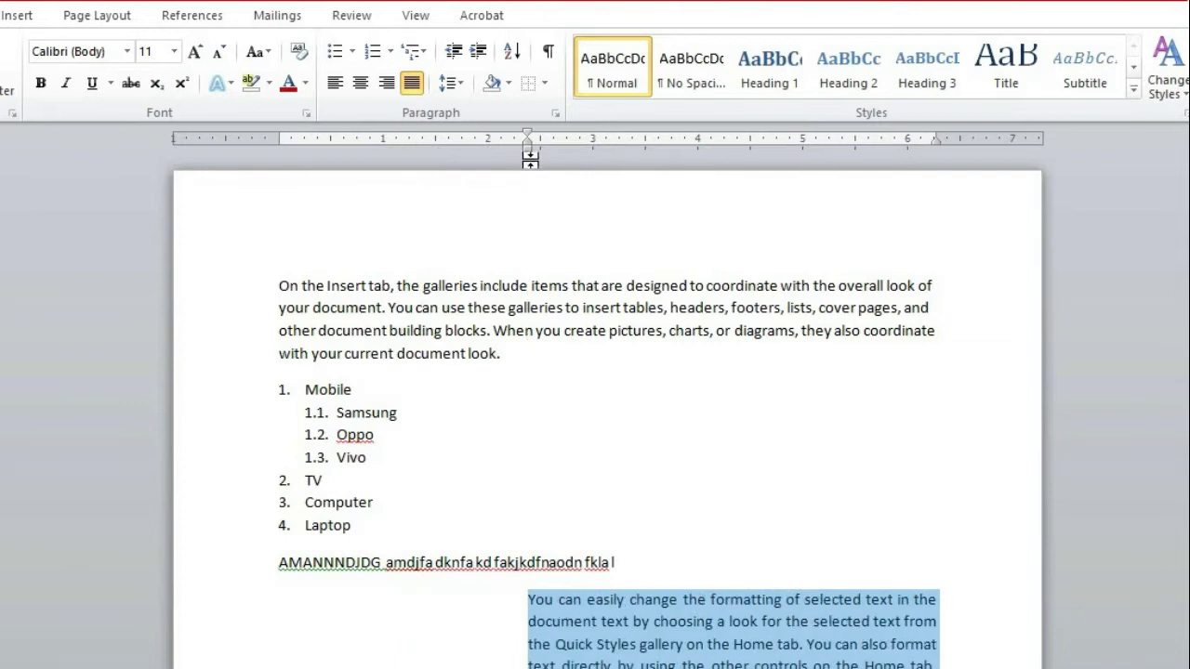
pyautogui.moveTo(523, 146); pyautogui.dragTo(279, 133)
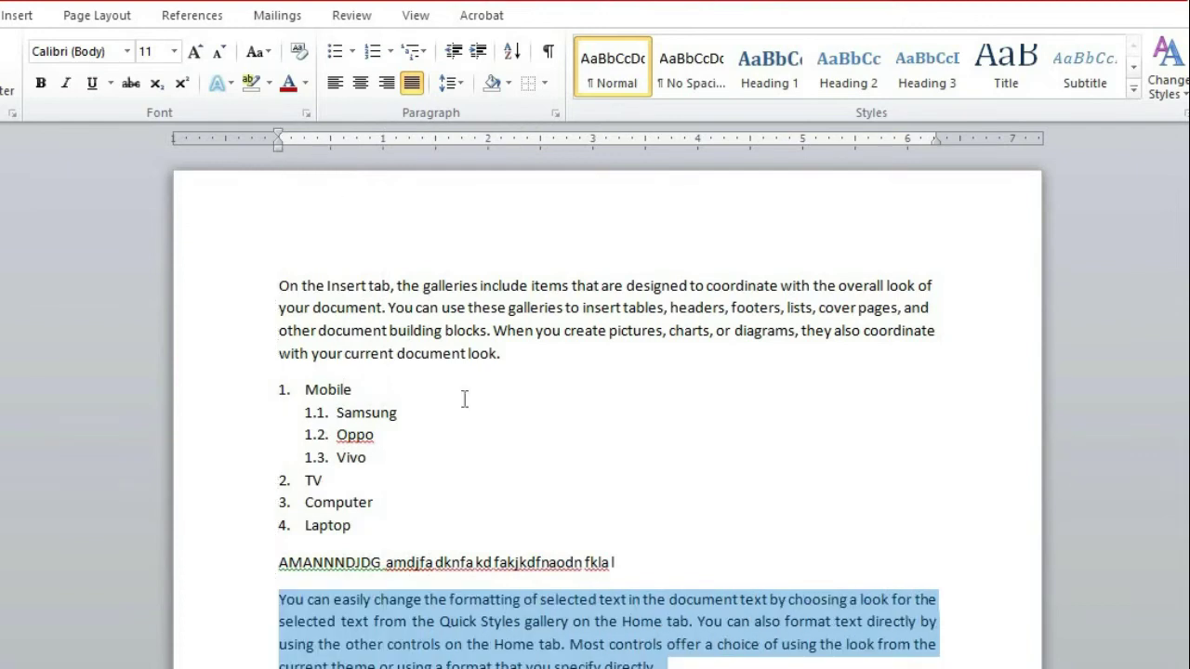
pyautogui.click(296, 661)
pyautogui.click(274, 600)
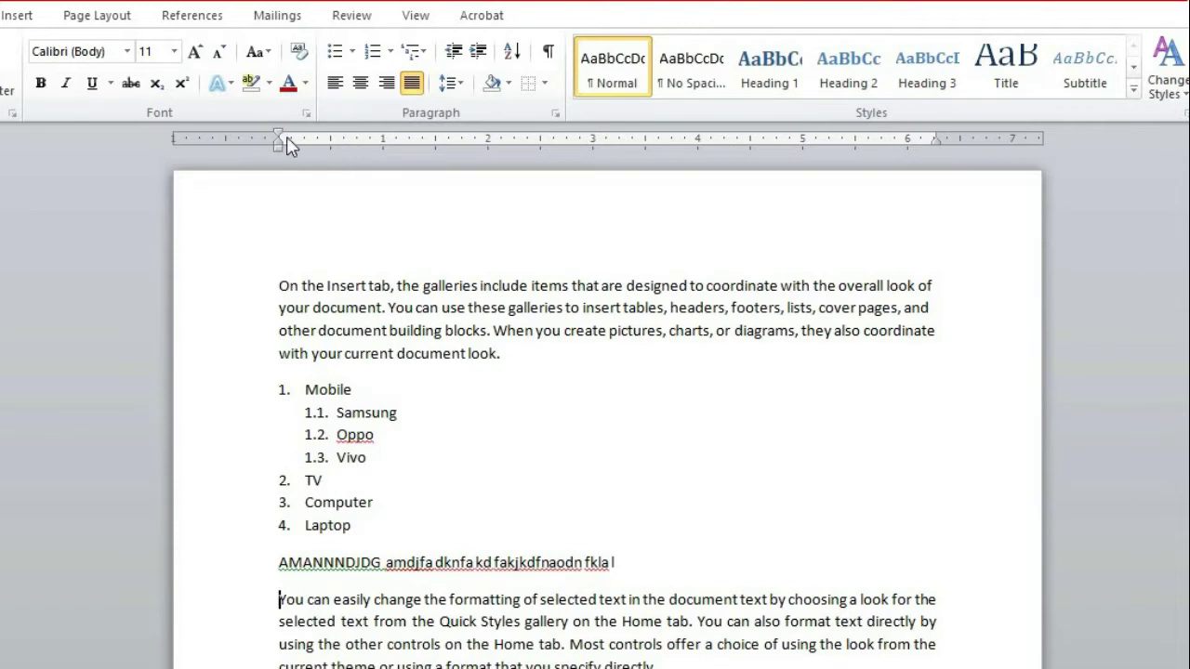
pyautogui.moveTo(279, 133); pyautogui.dragTo(330, 132)
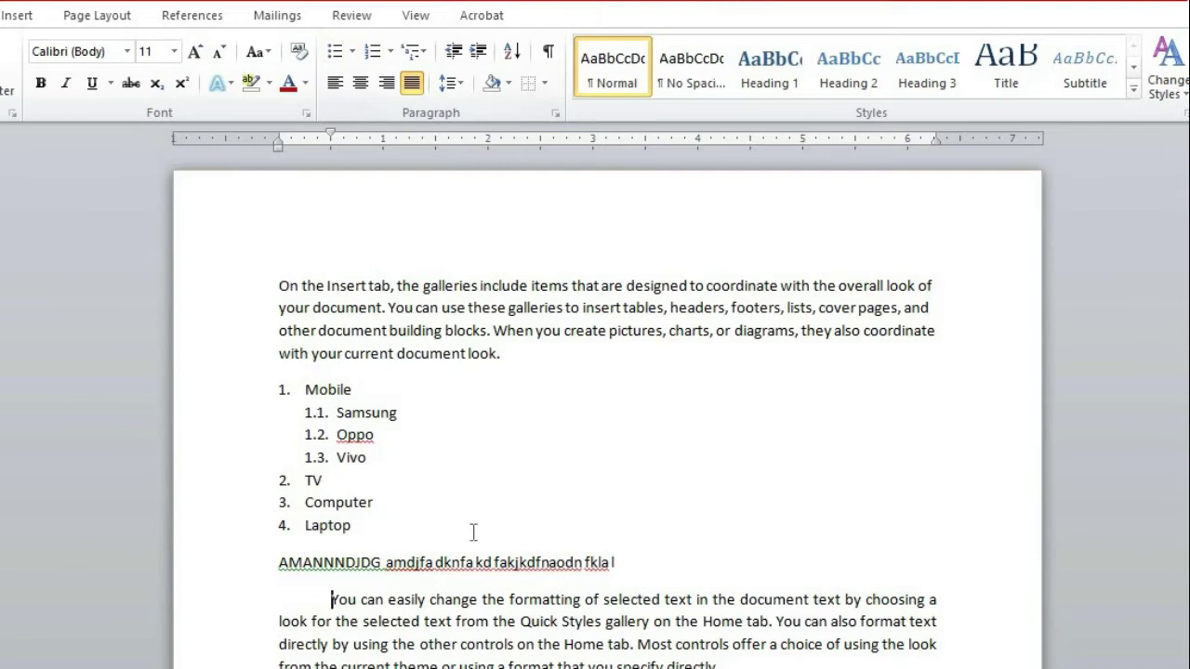
pyautogui.scroll(-1, 473, 586)
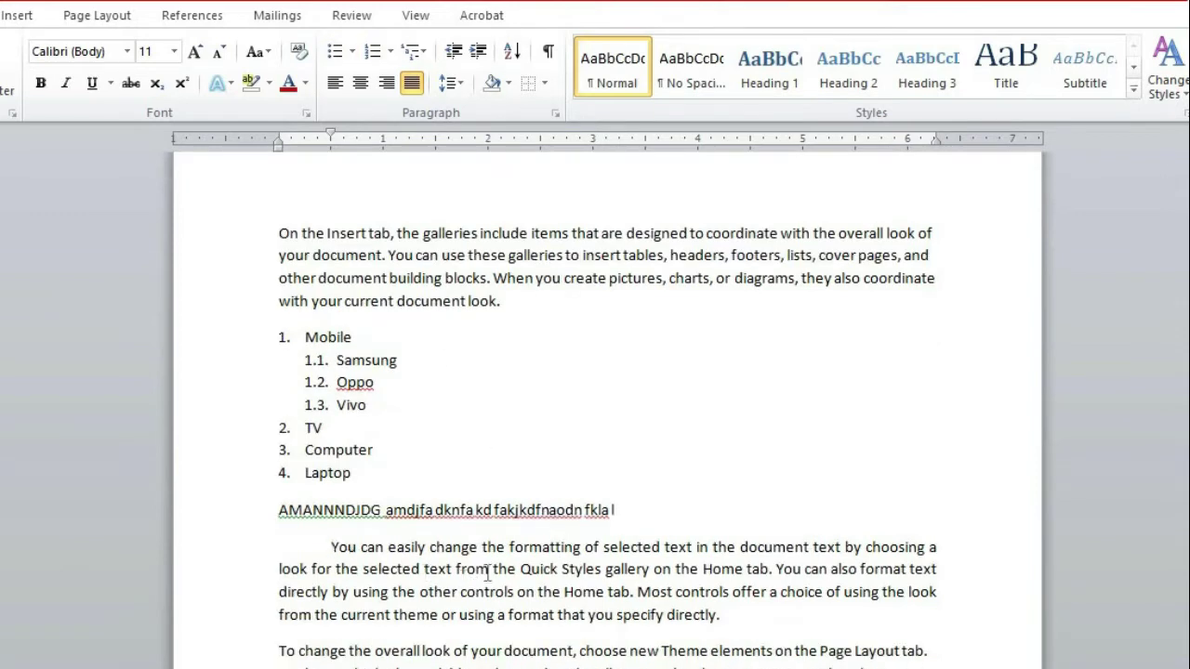
pyautogui.scroll(1, 487, 574)
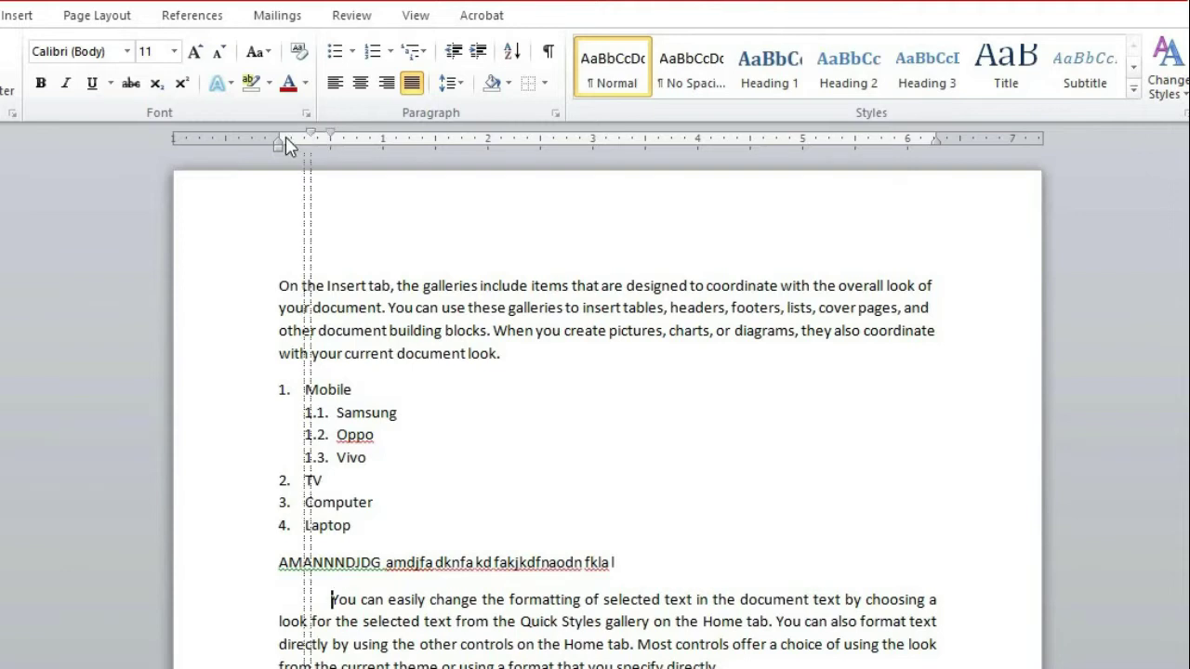
pyautogui.moveTo(332, 136); pyautogui.dragTo(278, 136)
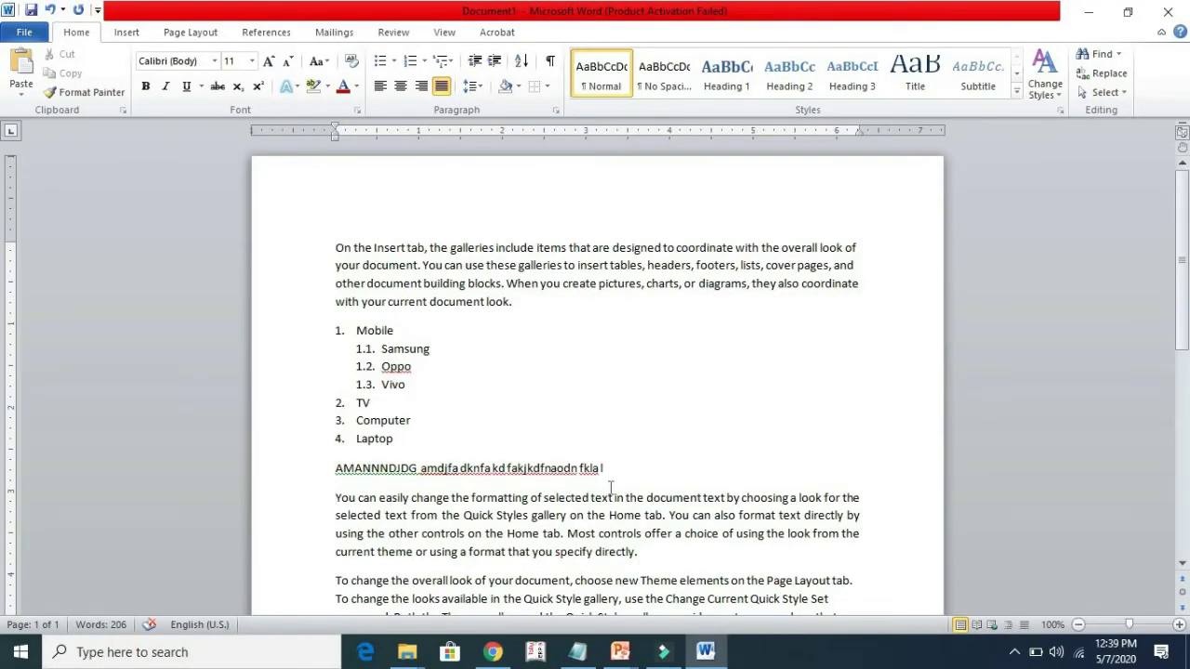
pyautogui.scroll(-1, 502, 490)
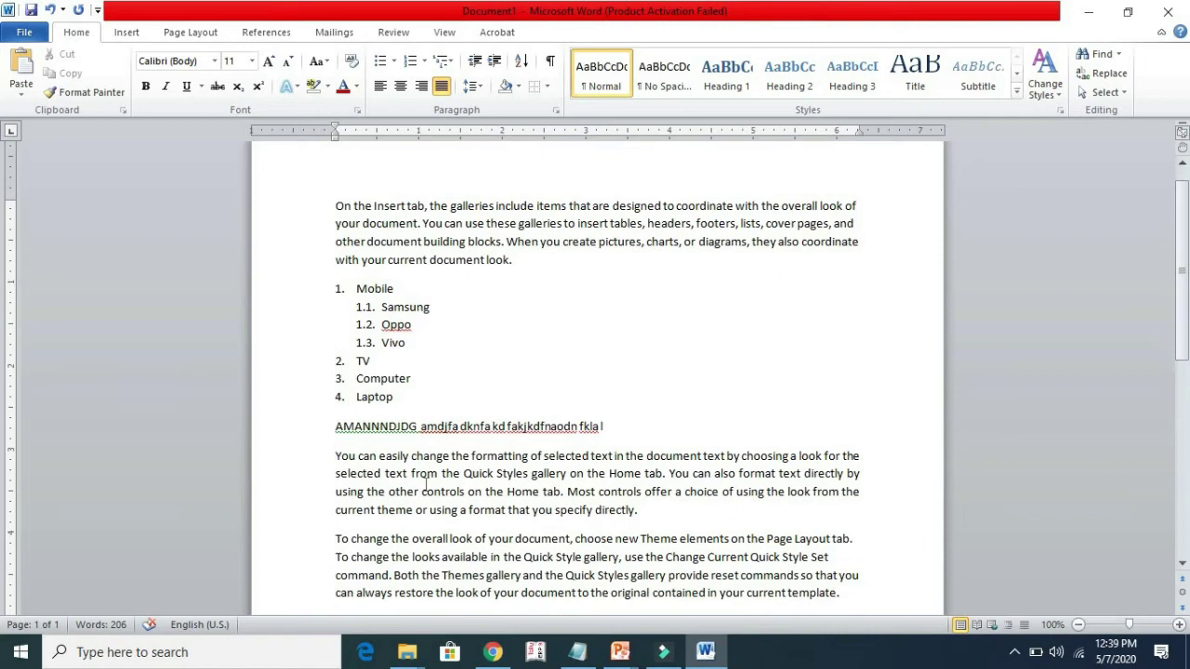
pyautogui.scroll(1, 425, 484)
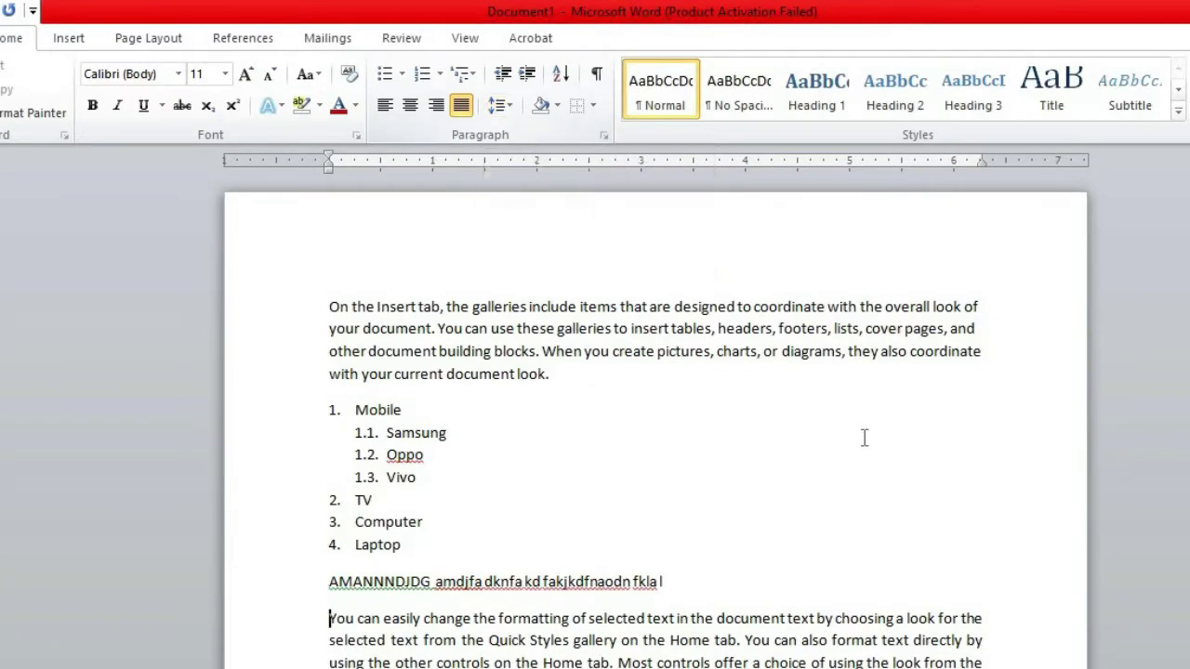
# Step: Set the 'You can easily change…' paragraph to 1.0 line spacing
pyautogui.scroll(-3, 864, 435)
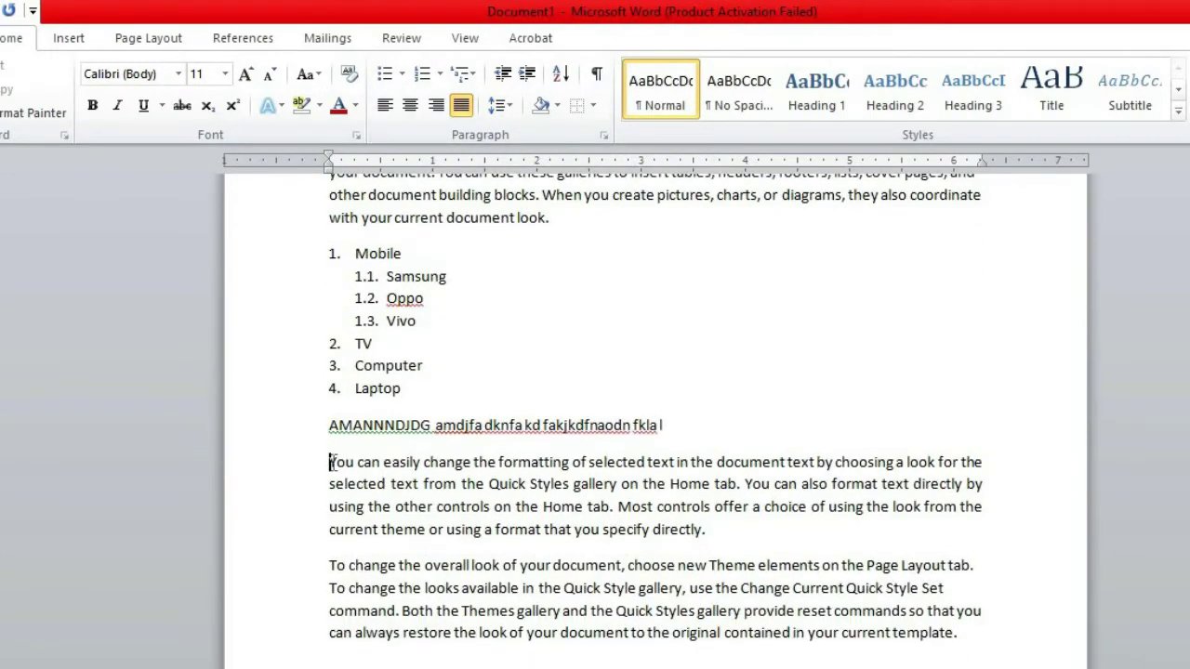
pyautogui.moveTo(330, 462); pyautogui.dragTo(801, 546)
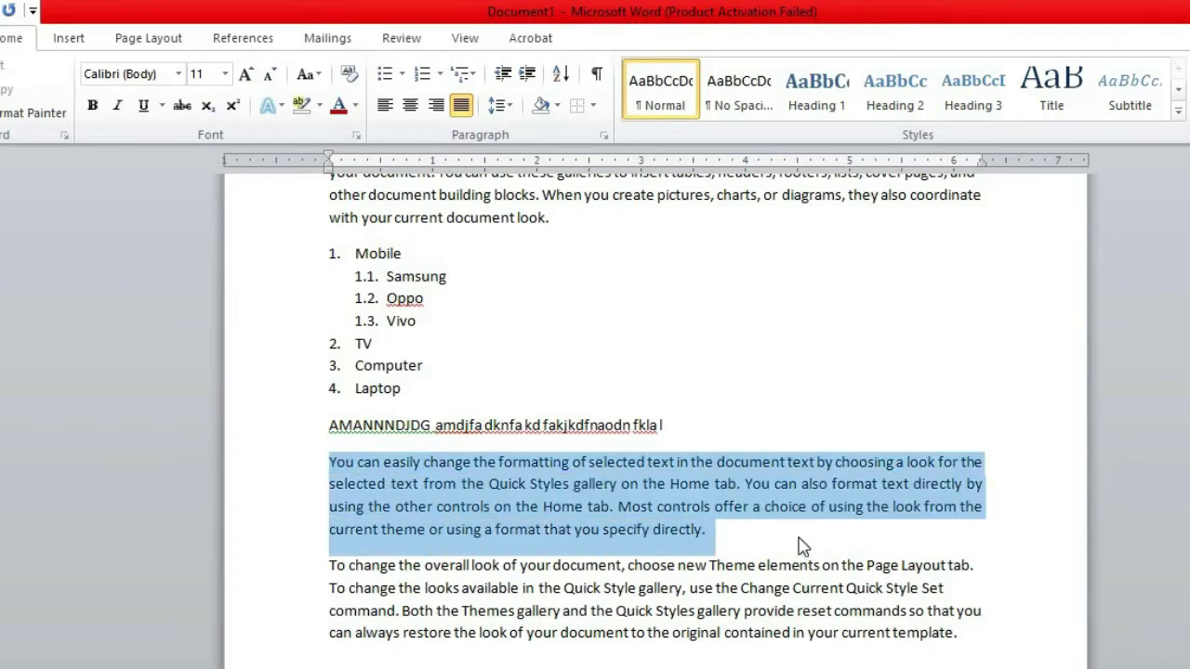
pyautogui.scroll(3, 799, 544)
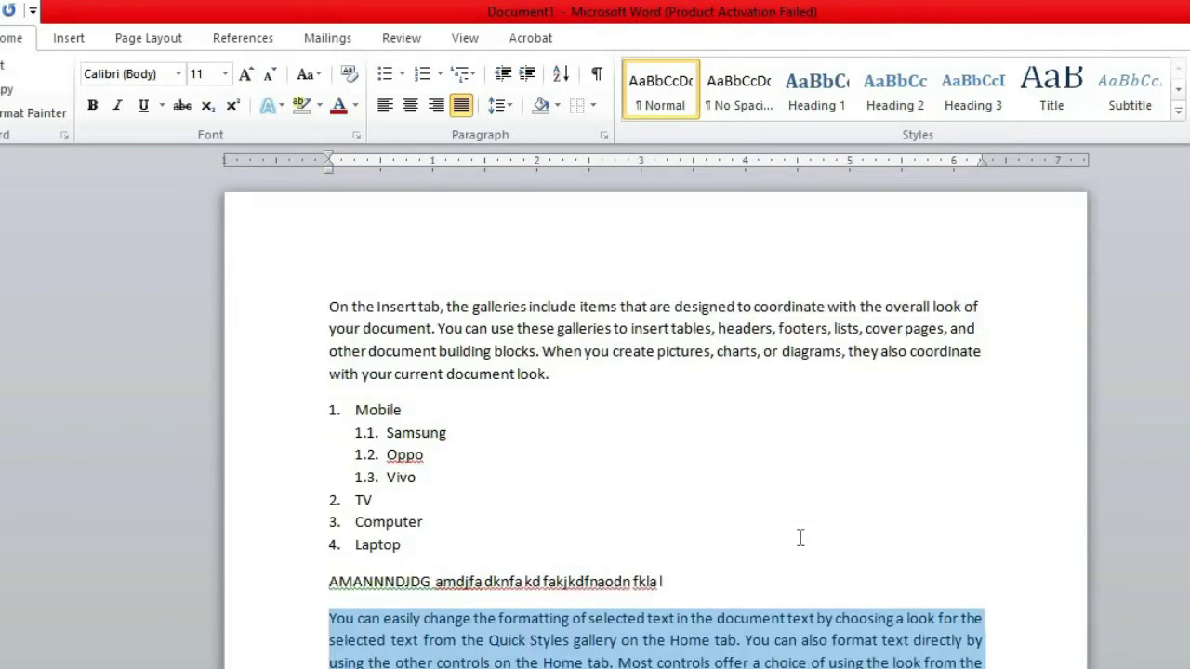
pyautogui.click(508, 108)
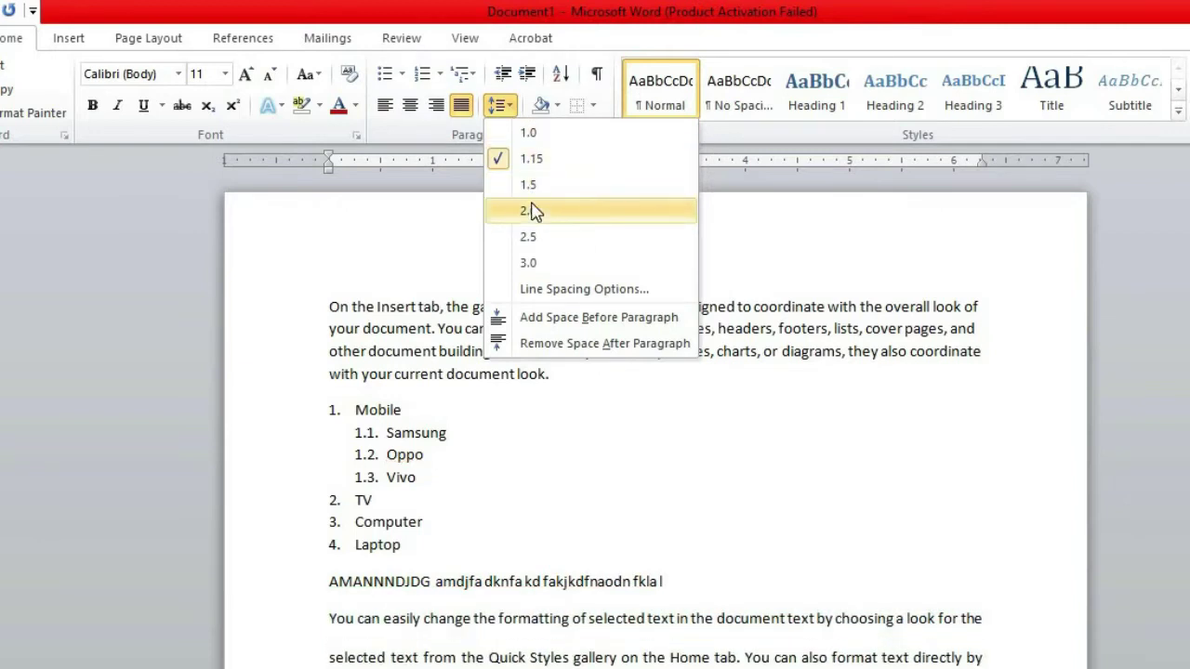
pyautogui.click(536, 149)
pyautogui.scroll(-3, 367, 487)
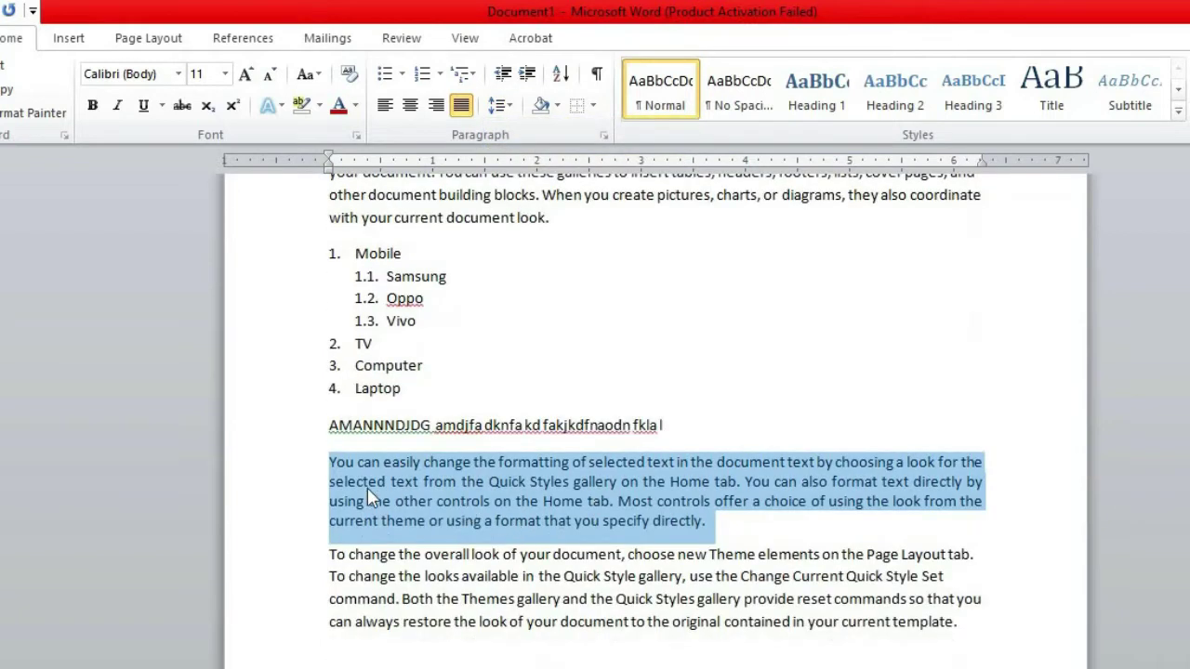
pyautogui.click(461, 481)
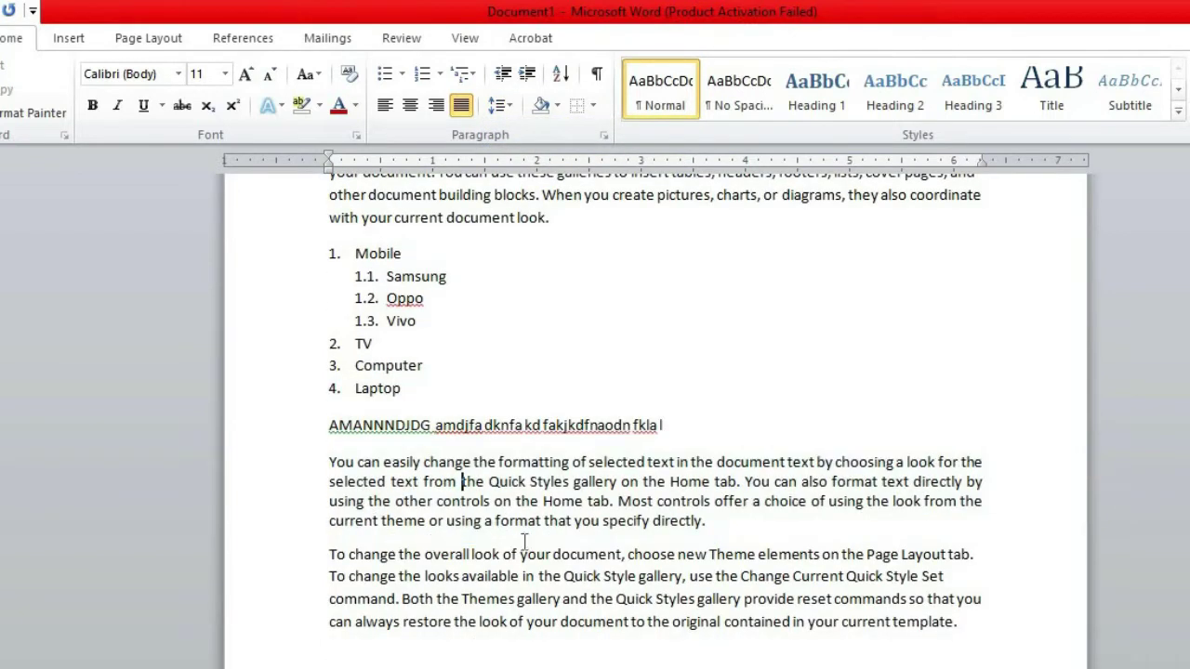
# Step: Change the paragraph to double (2.0) line spacing
pyautogui.moveTo(328, 462); pyautogui.dragTo(725, 526)
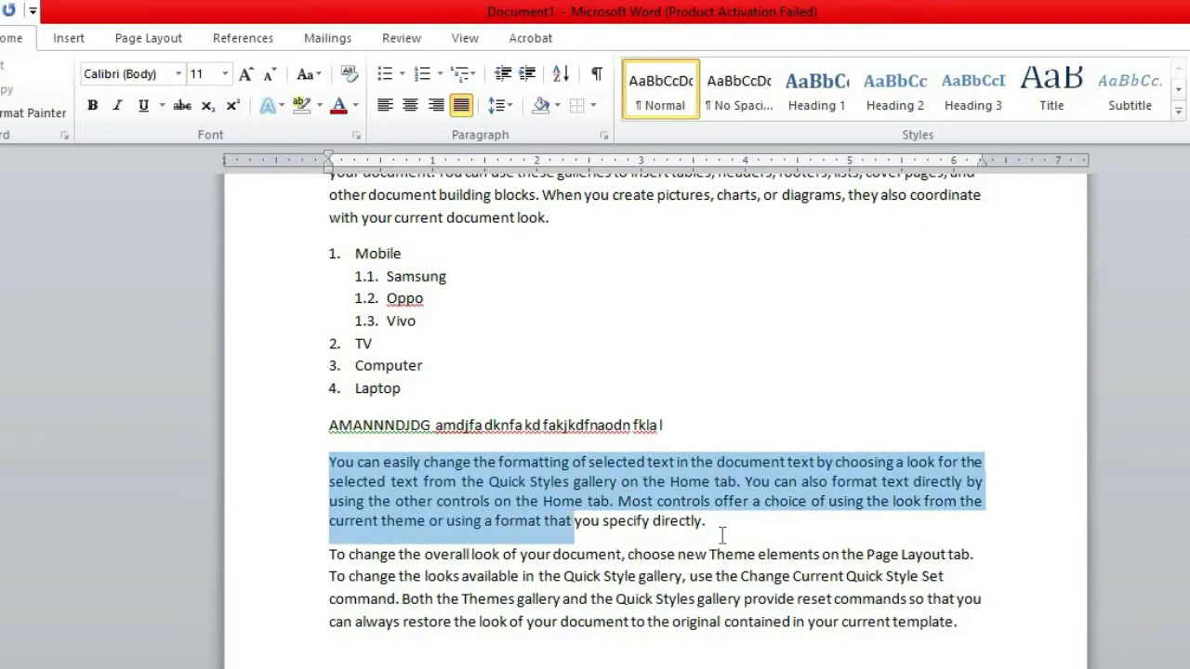
pyautogui.scroll(2, 715, 492)
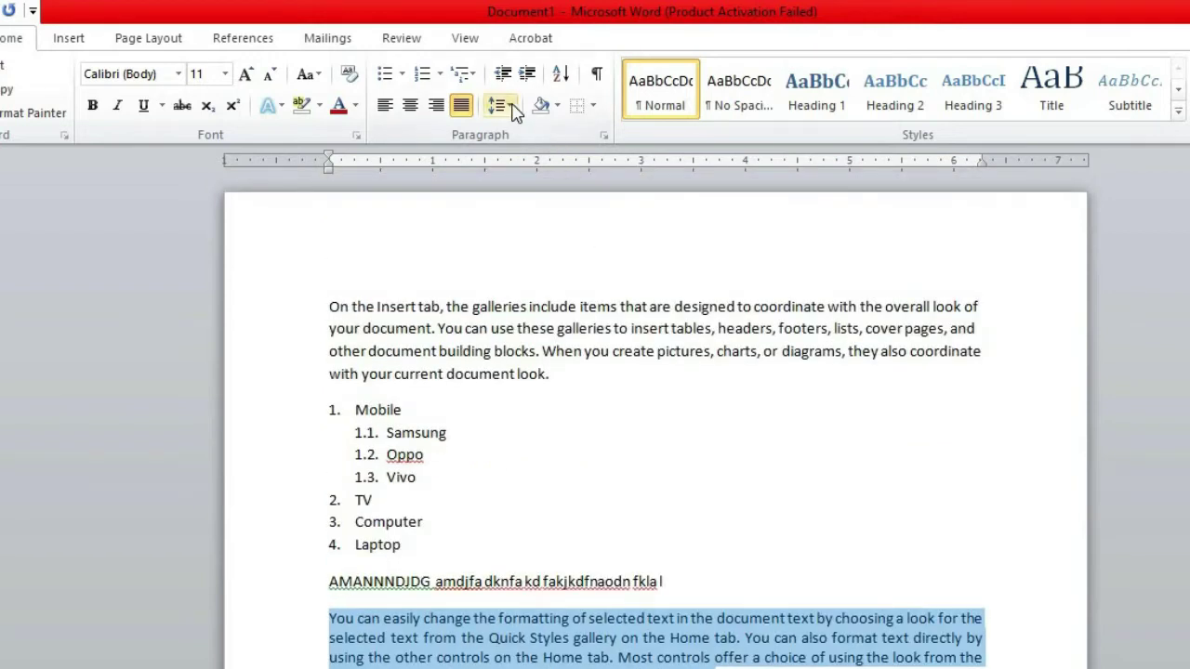
pyautogui.click(499, 105)
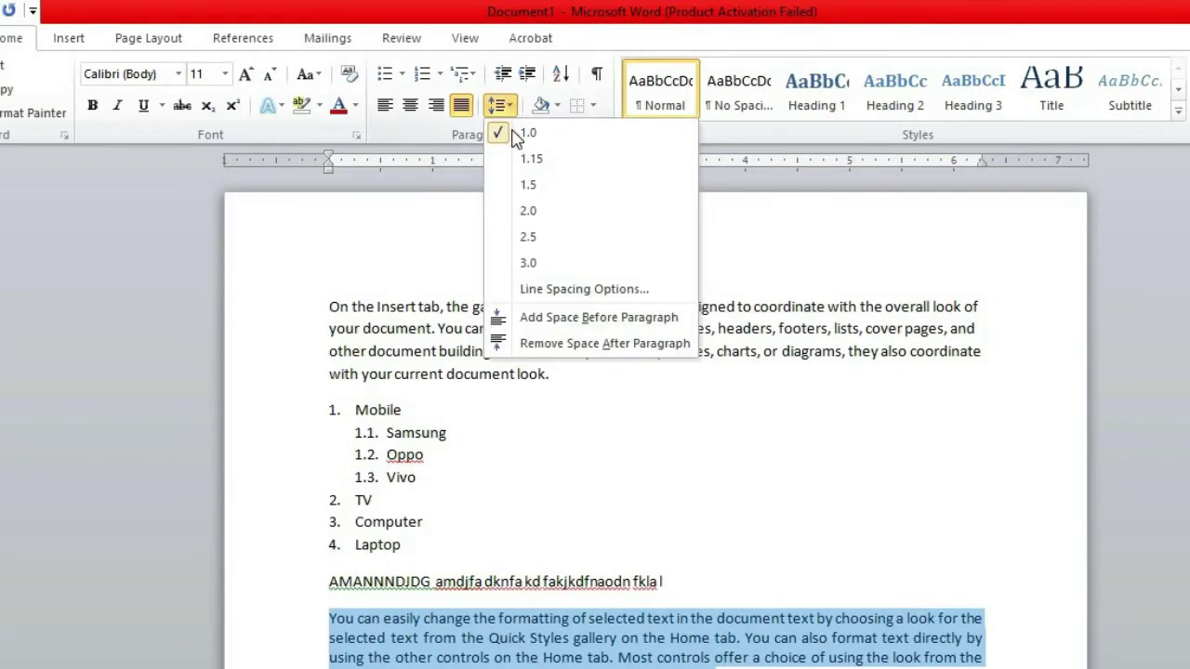
pyautogui.click(528, 213)
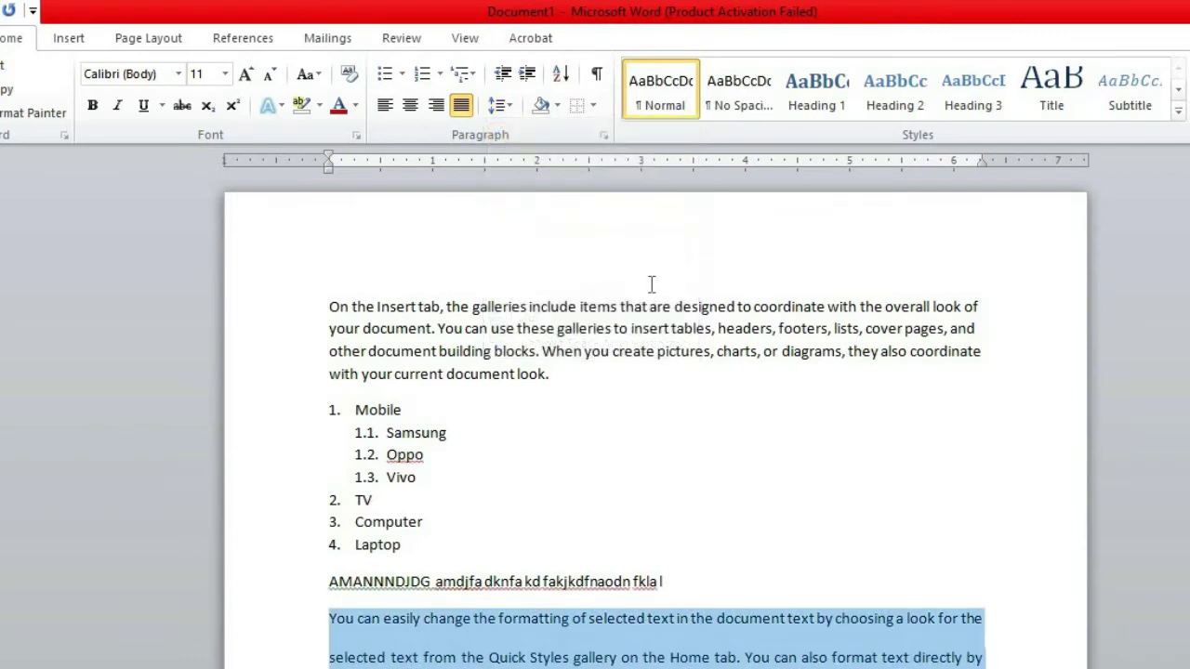
pyautogui.scroll(-4, 650, 289)
pyautogui.click(540, 487)
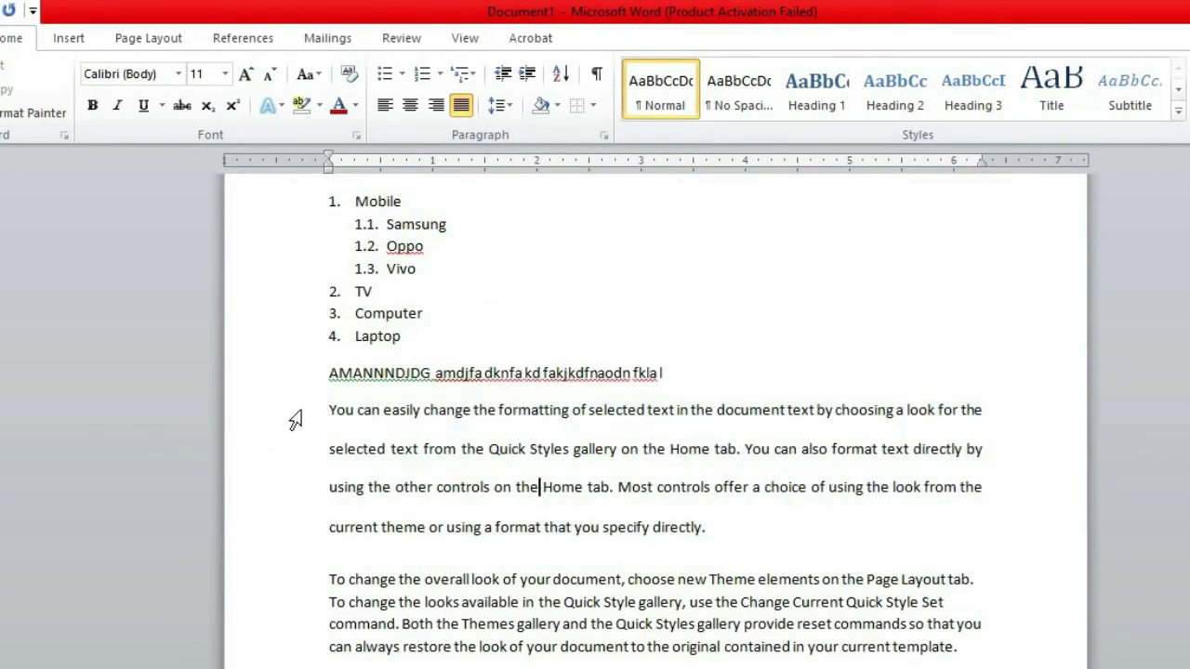
# Step: Return the paragraph to 1.15 line spacing
pyautogui.moveTo(335, 416); pyautogui.dragTo(777, 553)
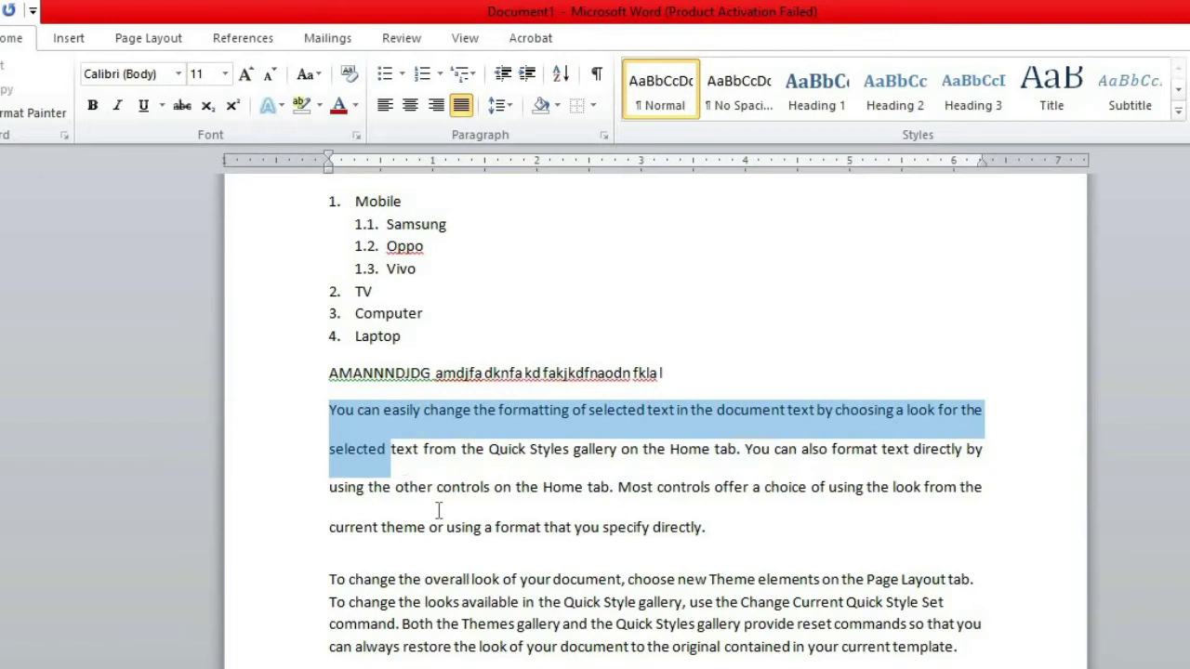
pyautogui.scroll(4, 731, 521)
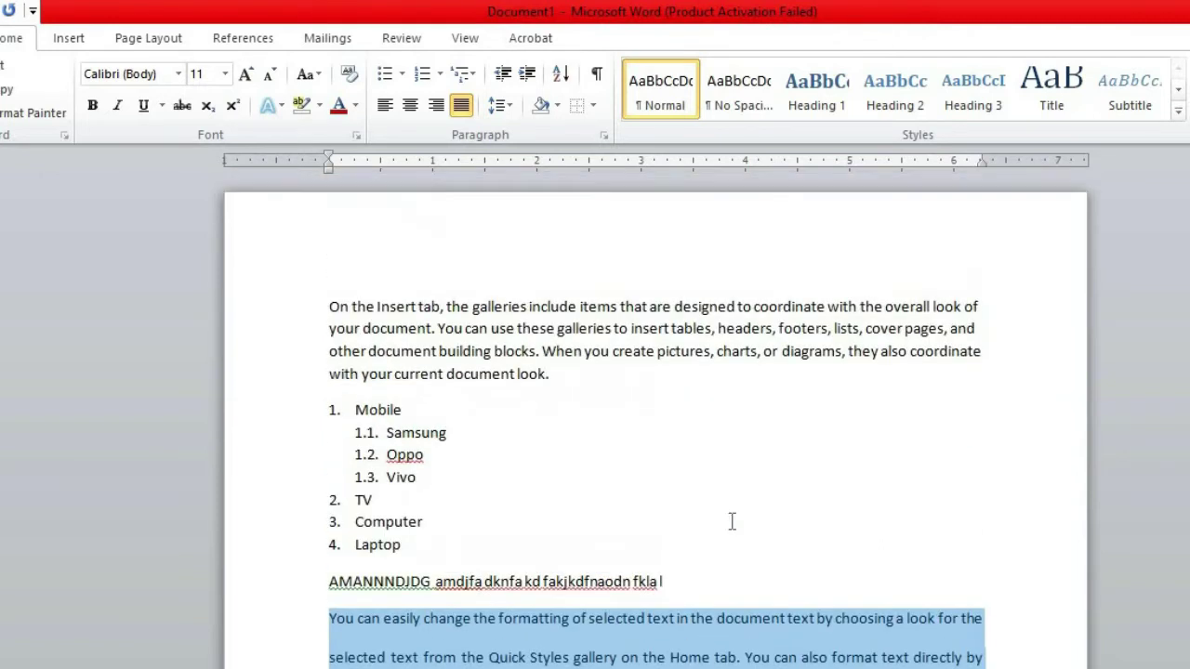
pyautogui.click(497, 105)
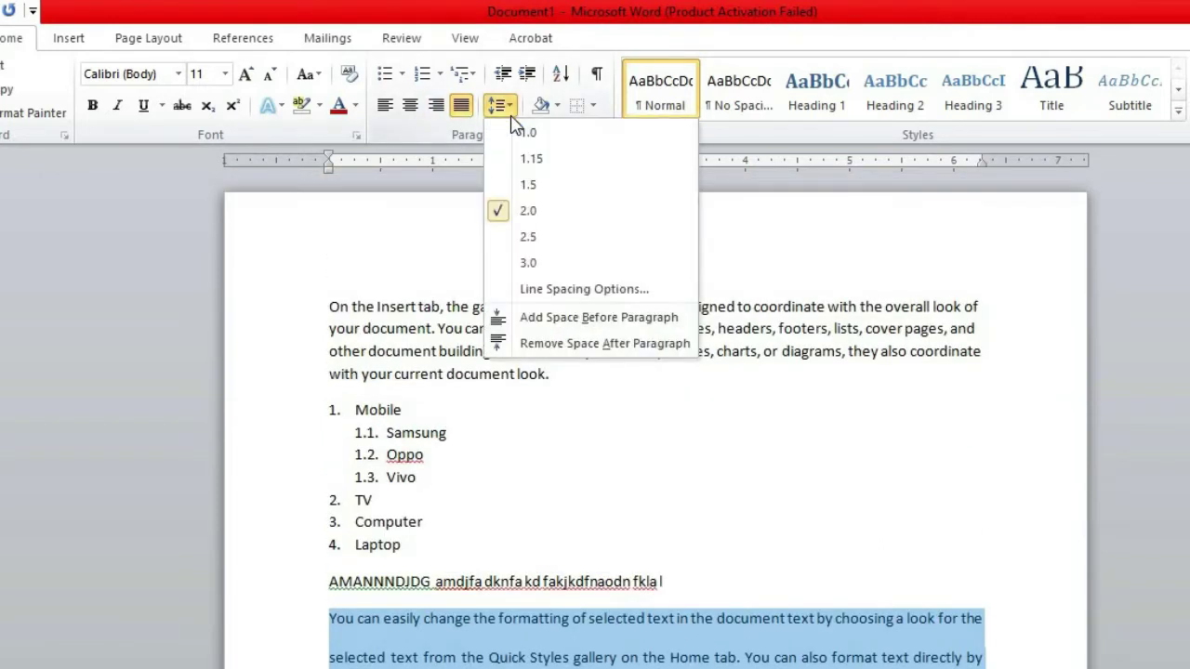
pyautogui.click(527, 160)
pyautogui.scroll(-1, 645, 472)
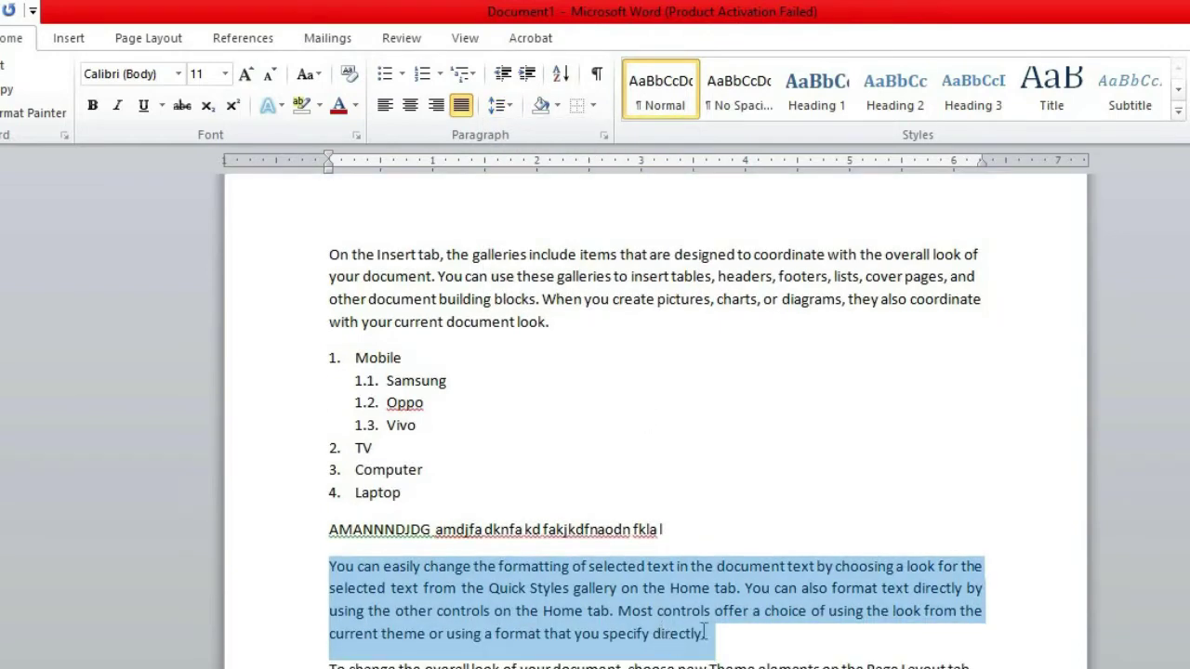
pyautogui.click(661, 633)
# Step: Remove the space after the paragraph, then add it back
pyautogui.scroll(-2, 586, 576)
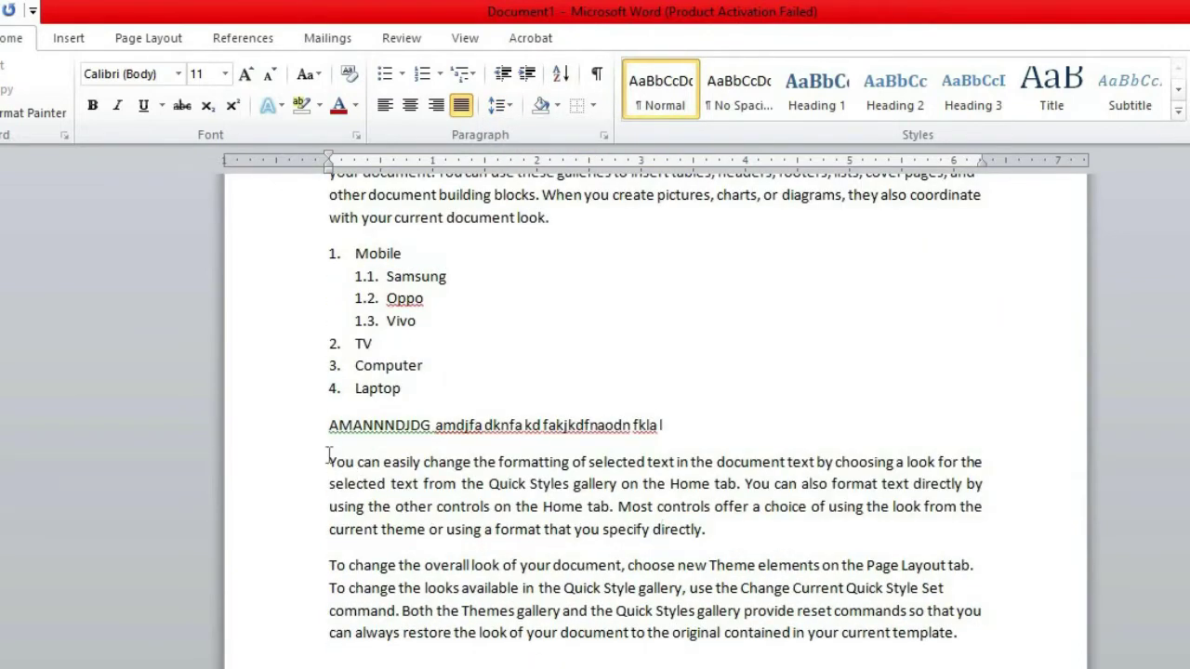
pyautogui.moveTo(329, 455); pyautogui.dragTo(758, 553)
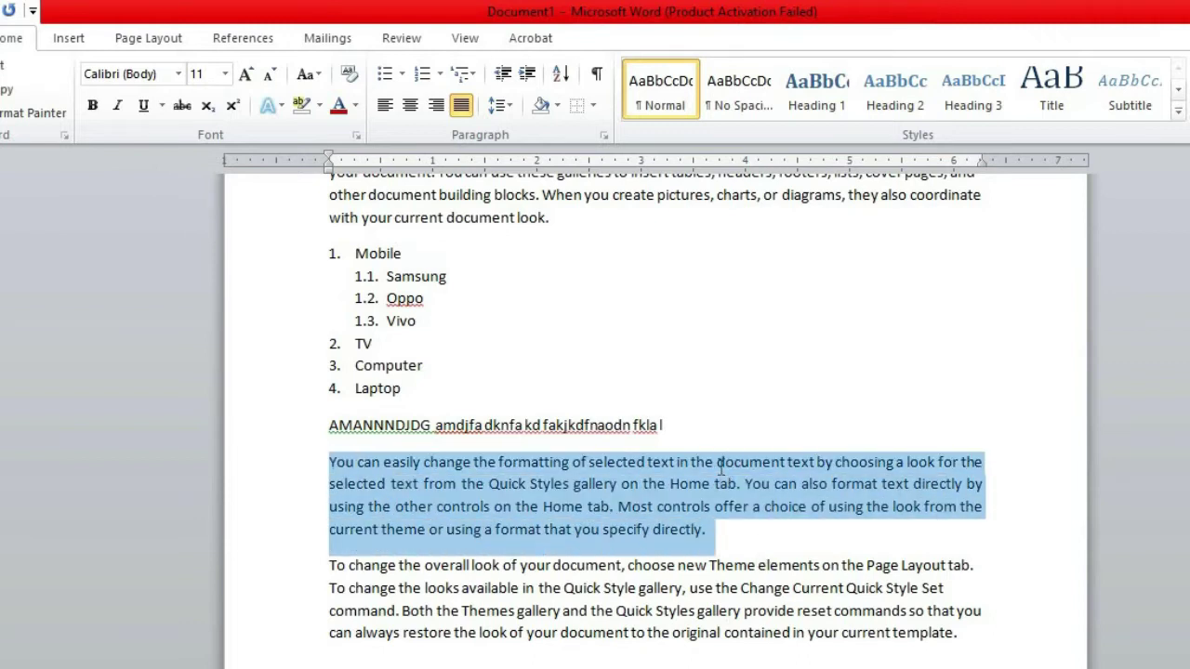
pyautogui.scroll(3, 720, 469)
pyautogui.click(517, 108)
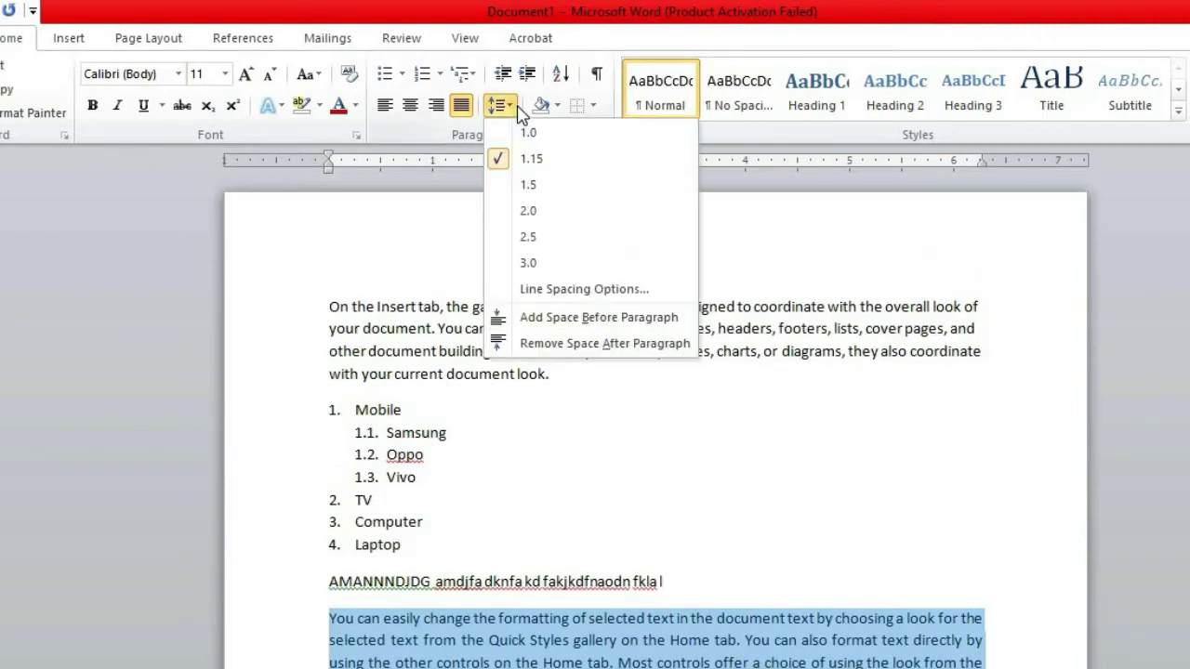
pyautogui.click(563, 351)
pyautogui.scroll(-3, 713, 542)
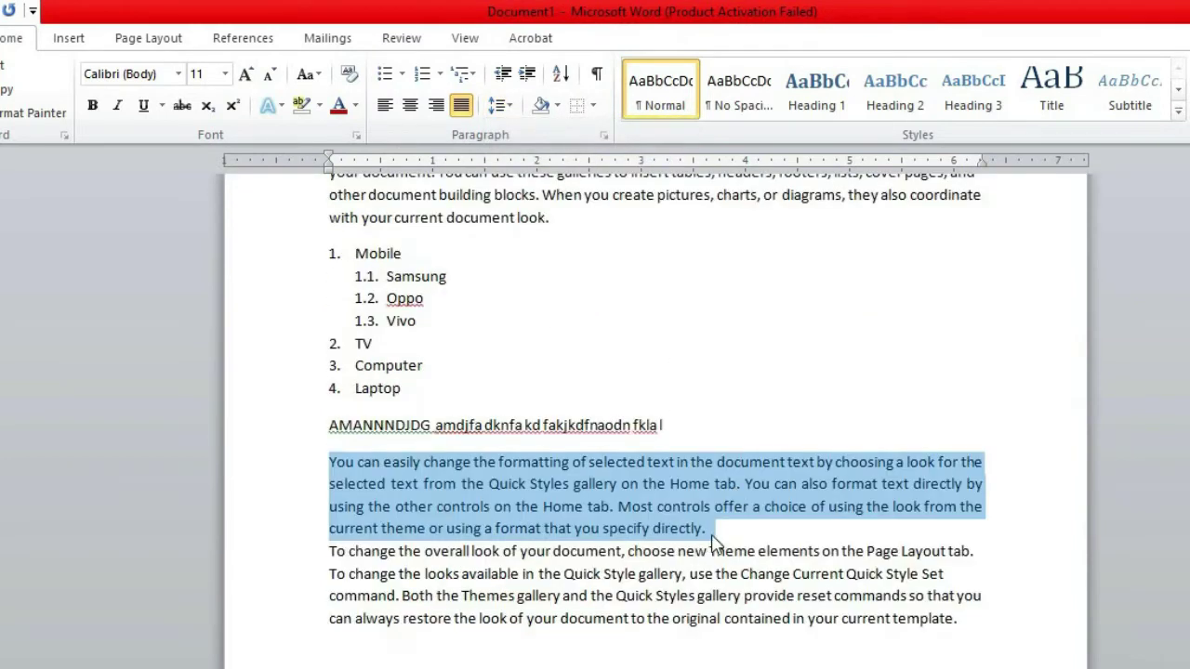
pyautogui.click(724, 528)
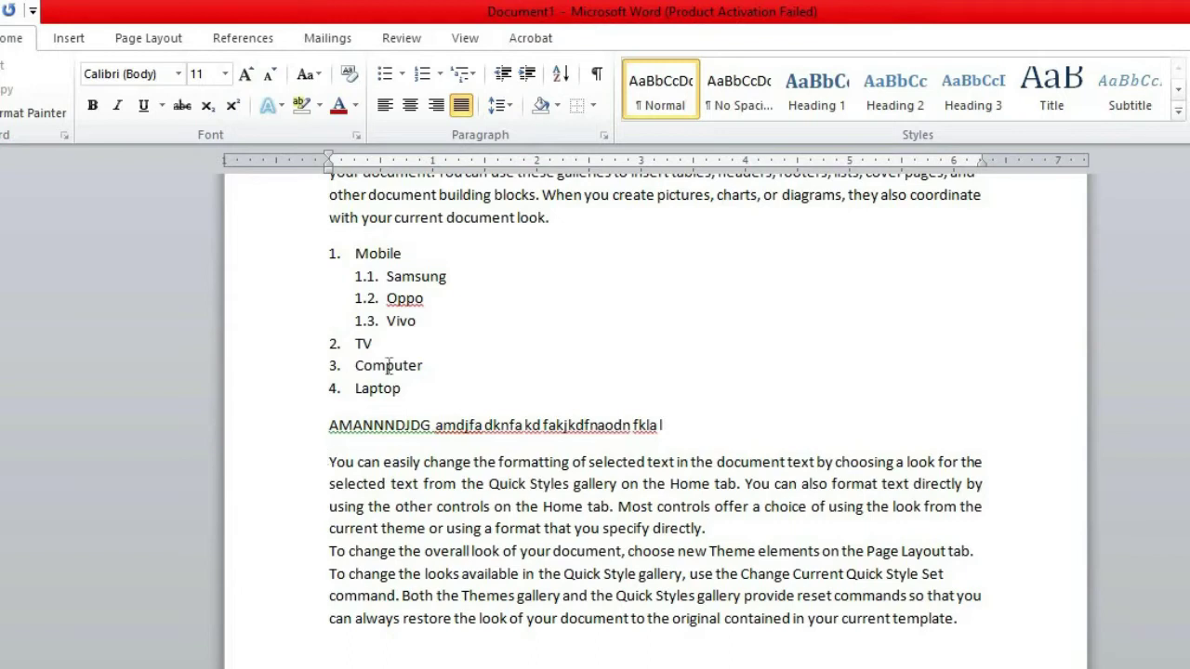
pyautogui.click(499, 105)
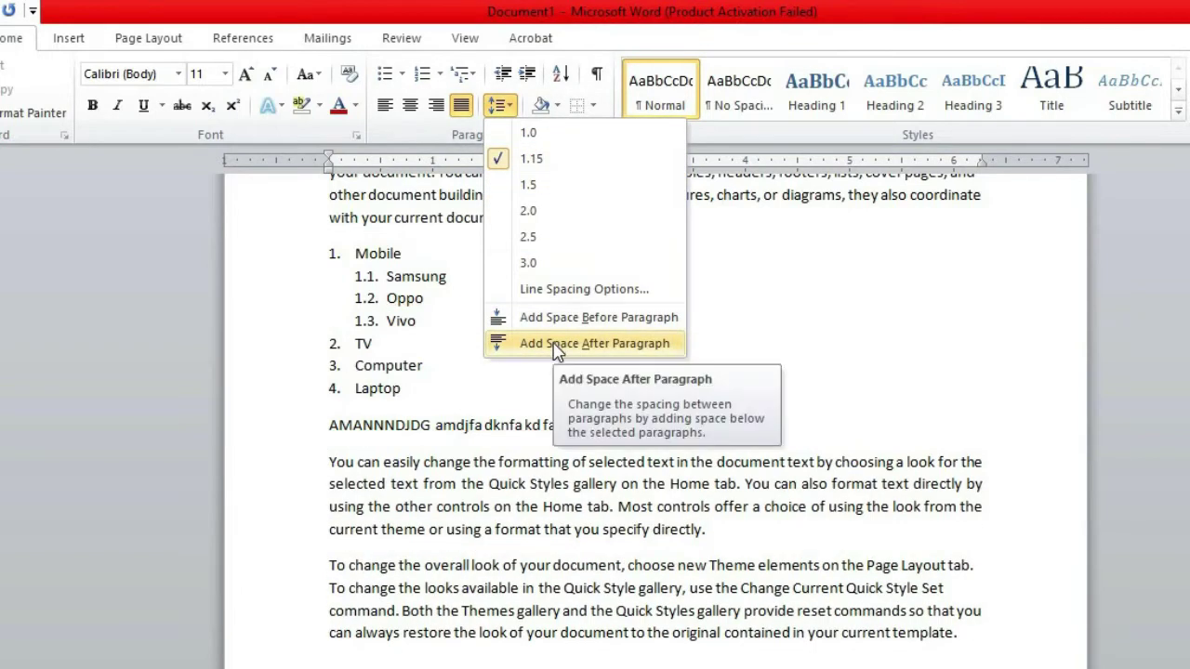
pyautogui.click(555, 344)
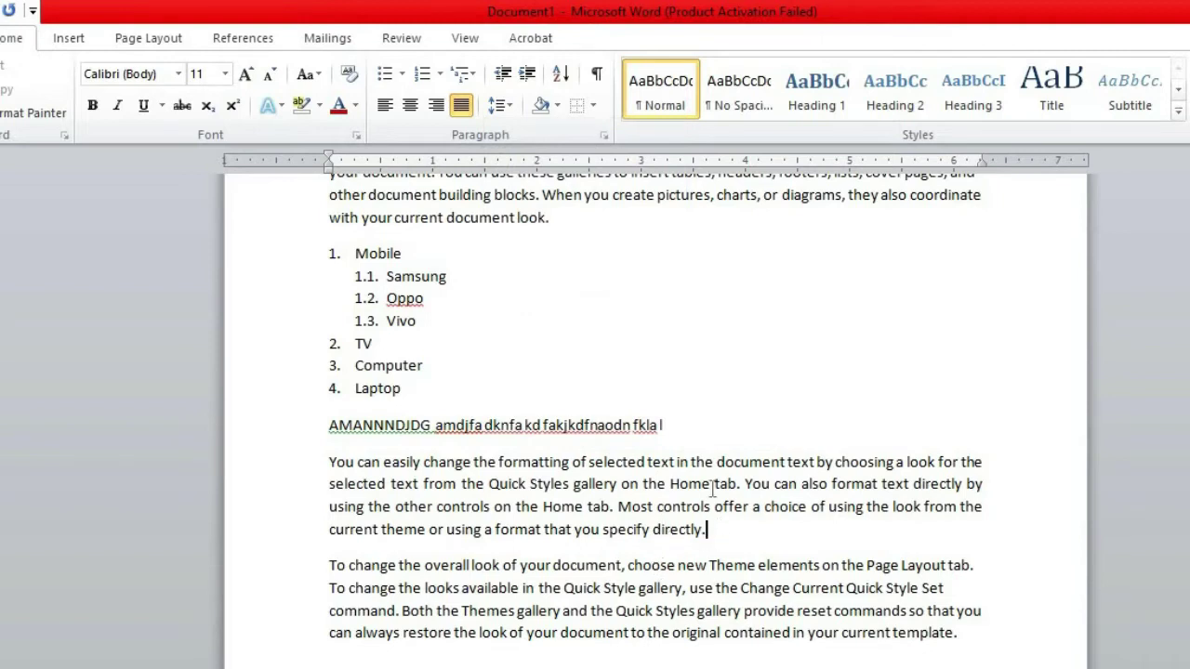
# Step: Add space before the paragraph, then remove it again
pyautogui.click(499, 106)
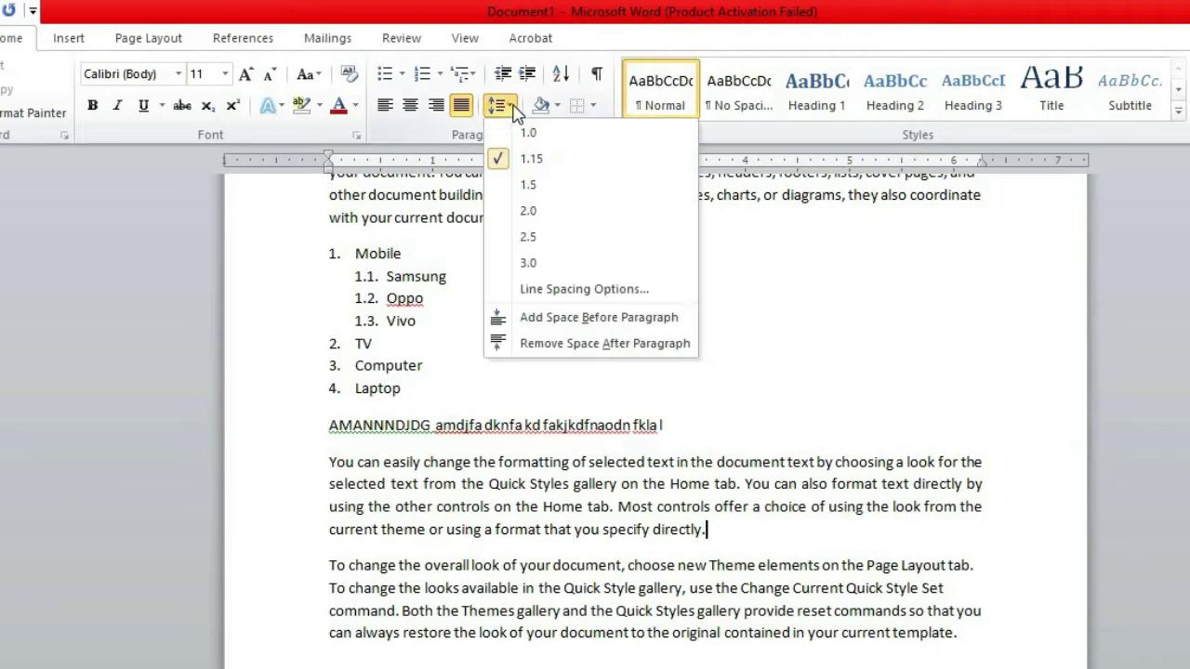
pyautogui.click(549, 319)
pyautogui.click(351, 450)
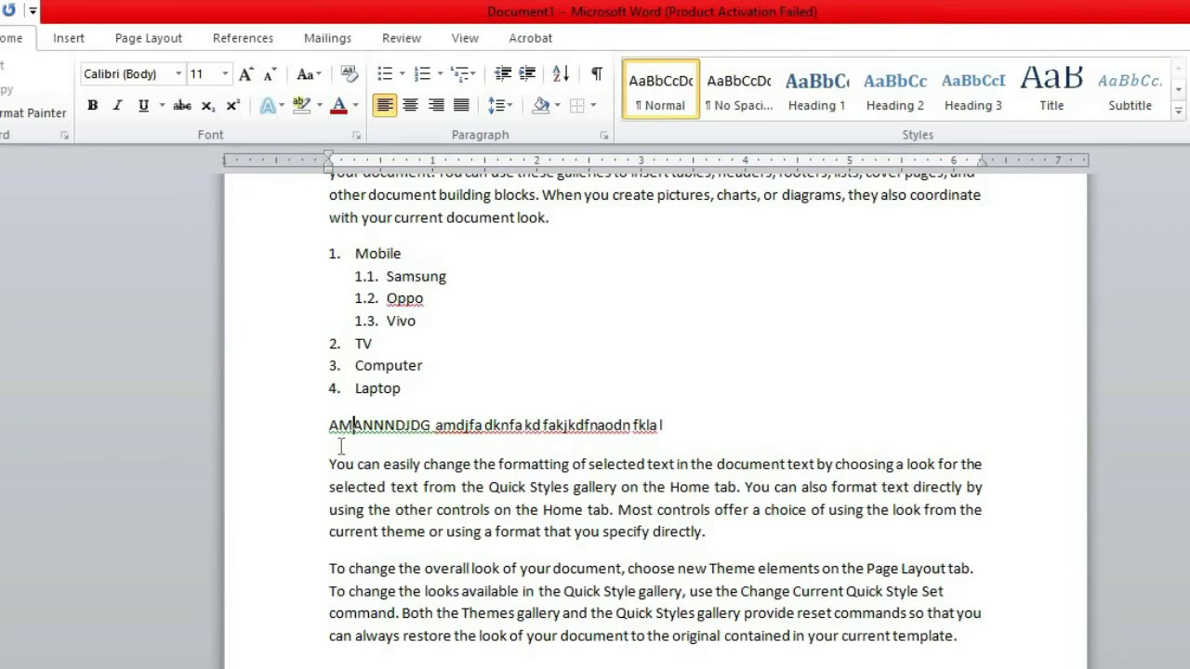
pyautogui.click(510, 105)
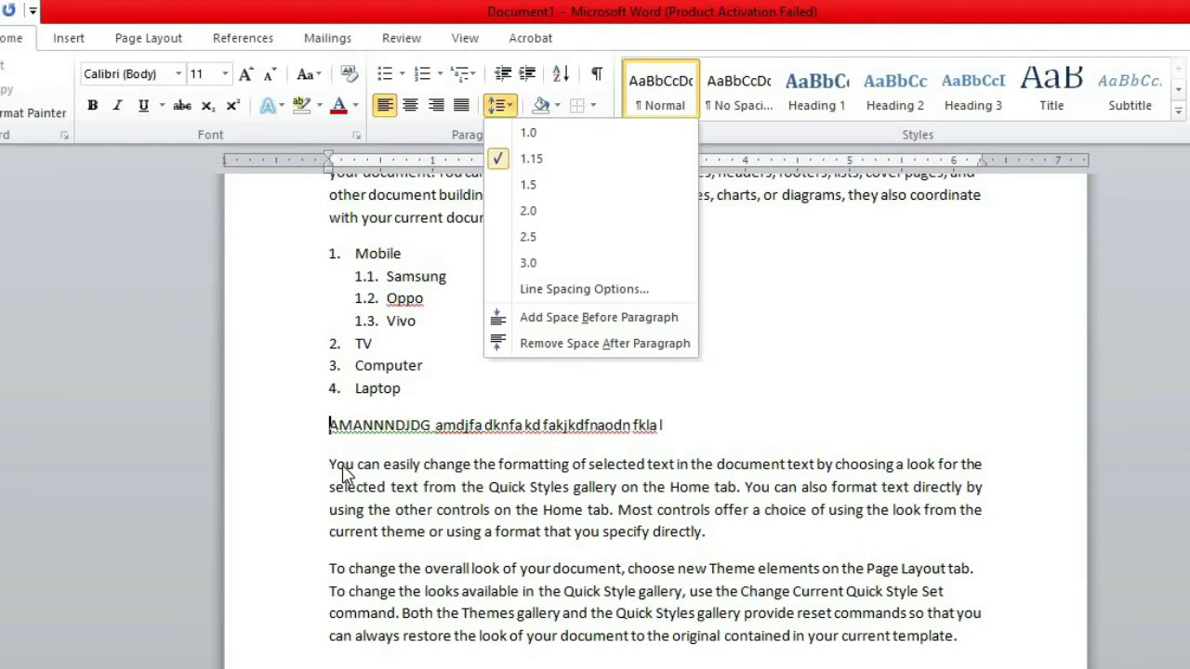
pyautogui.click(332, 467)
pyautogui.click(333, 466)
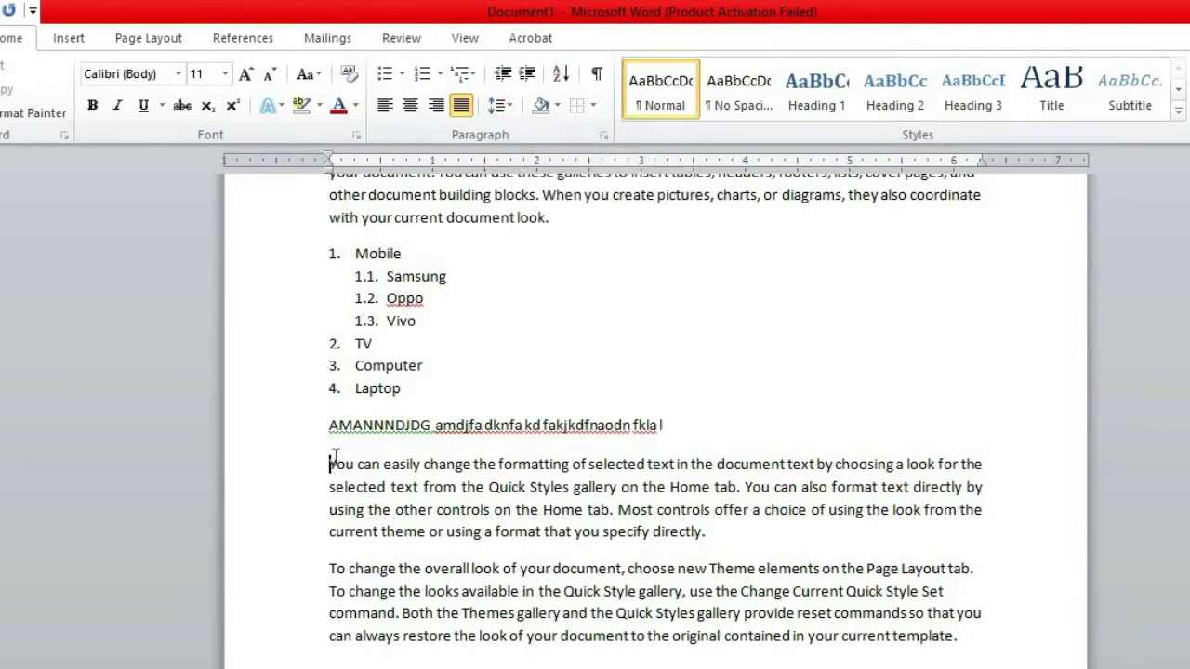
pyautogui.click(499, 105)
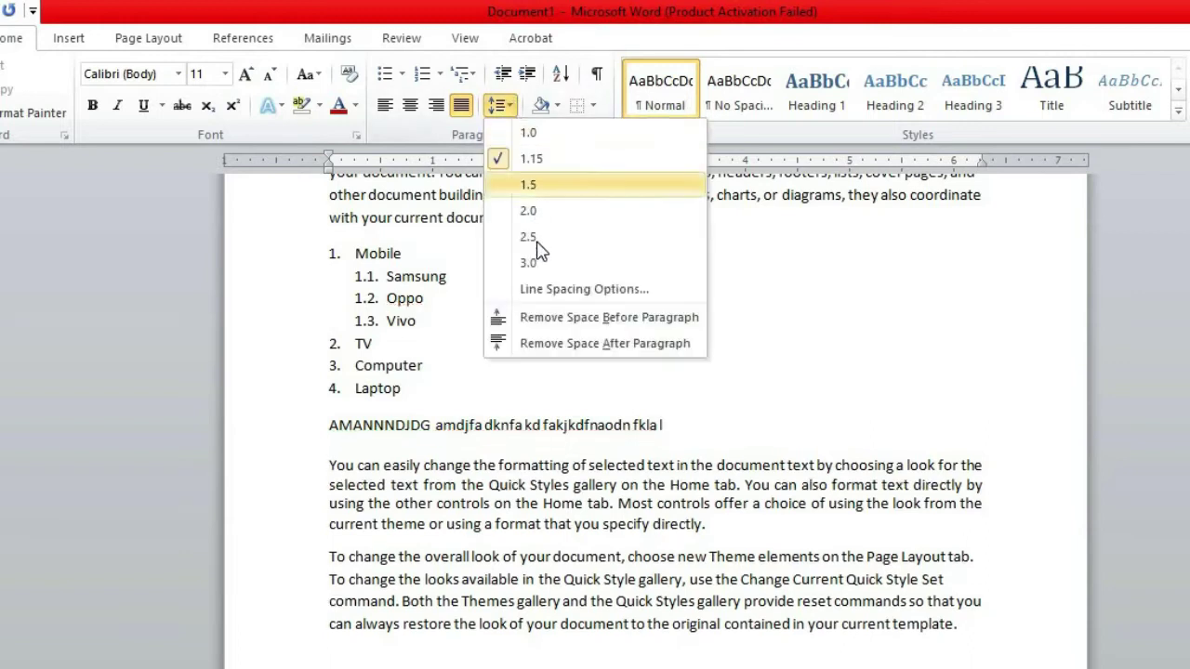
pyautogui.click(557, 317)
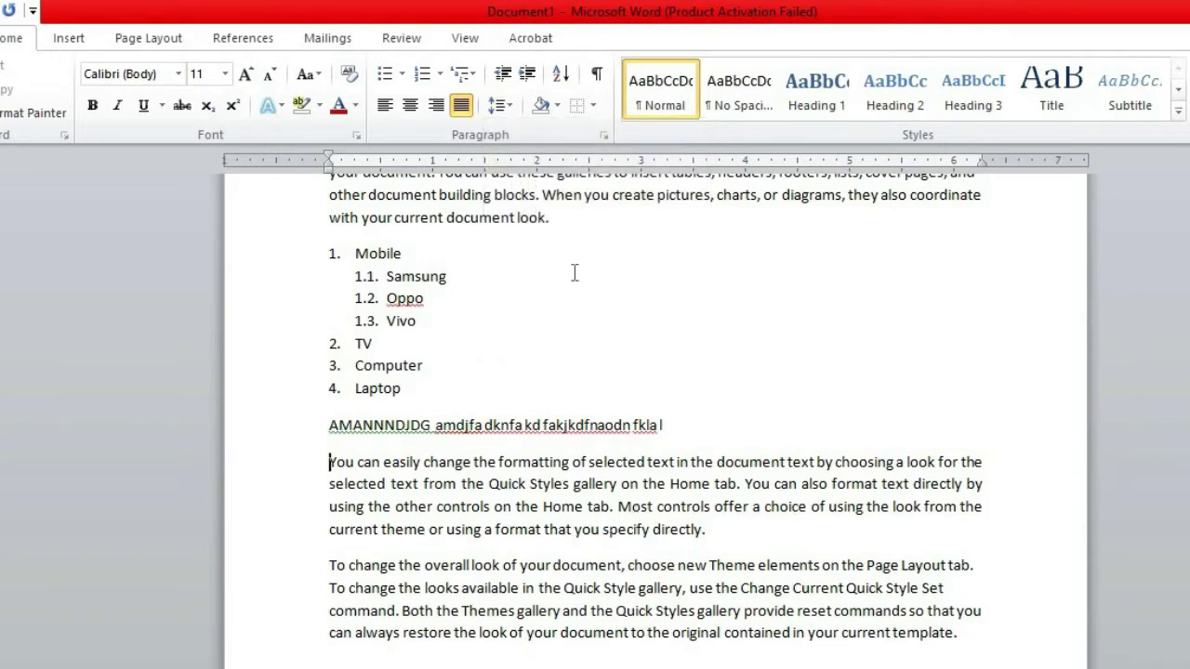
pyautogui.click(511, 108)
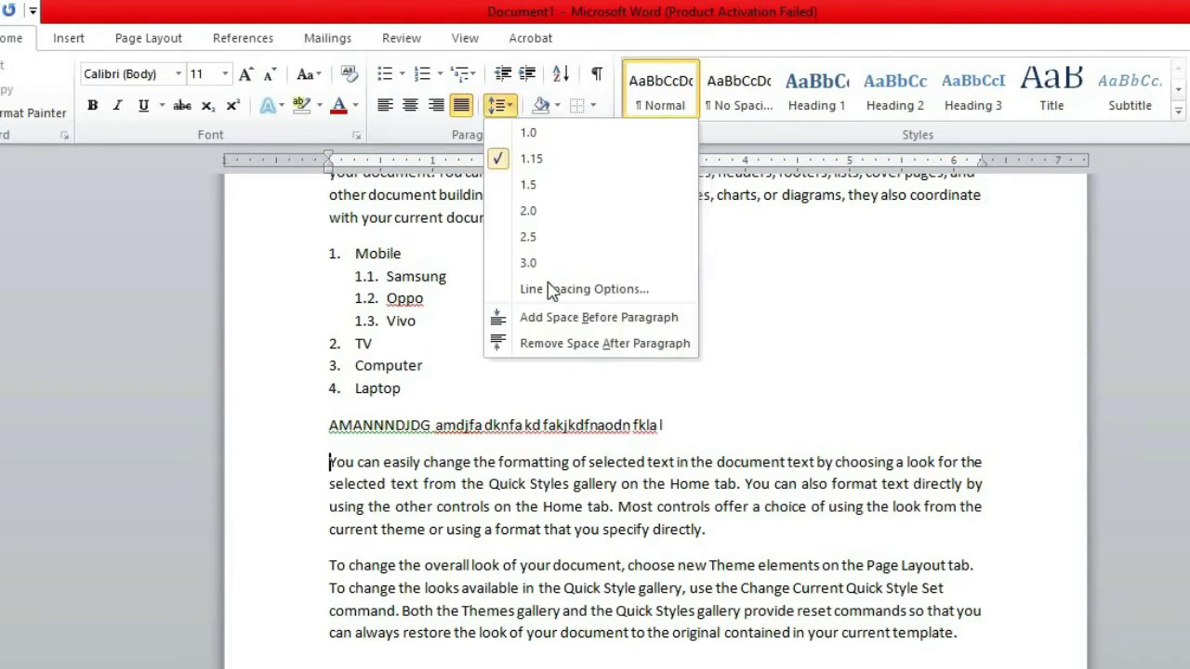
pyautogui.click(638, 279)
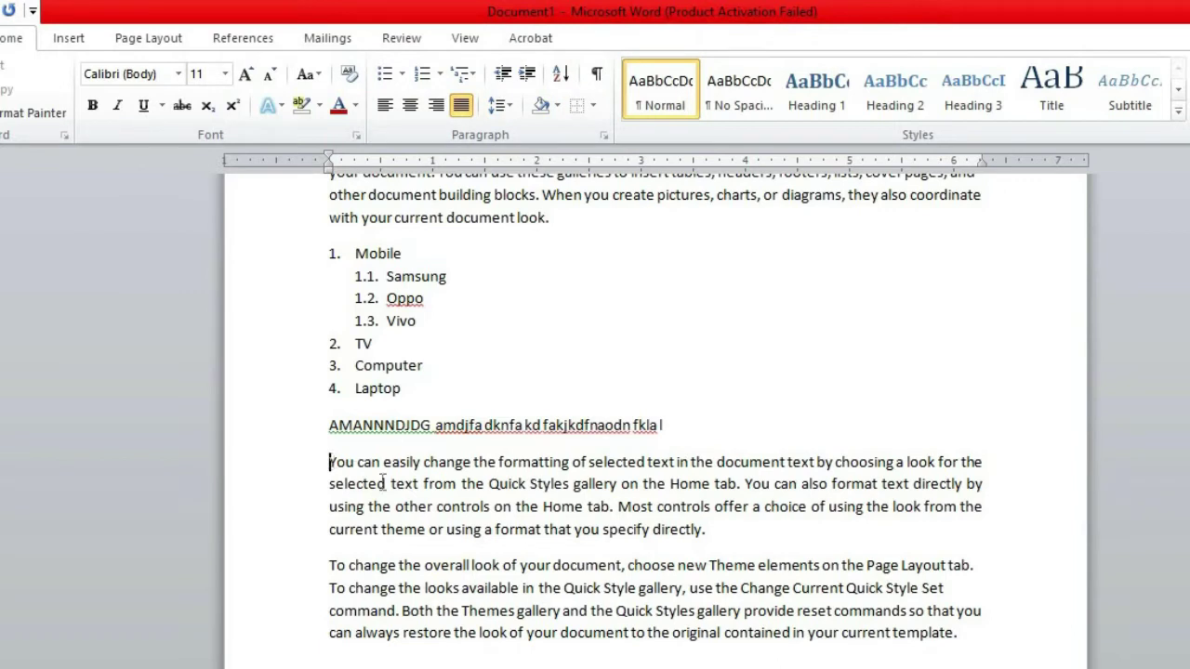
pyautogui.moveTo(330, 462); pyautogui.dragTo(716, 528)
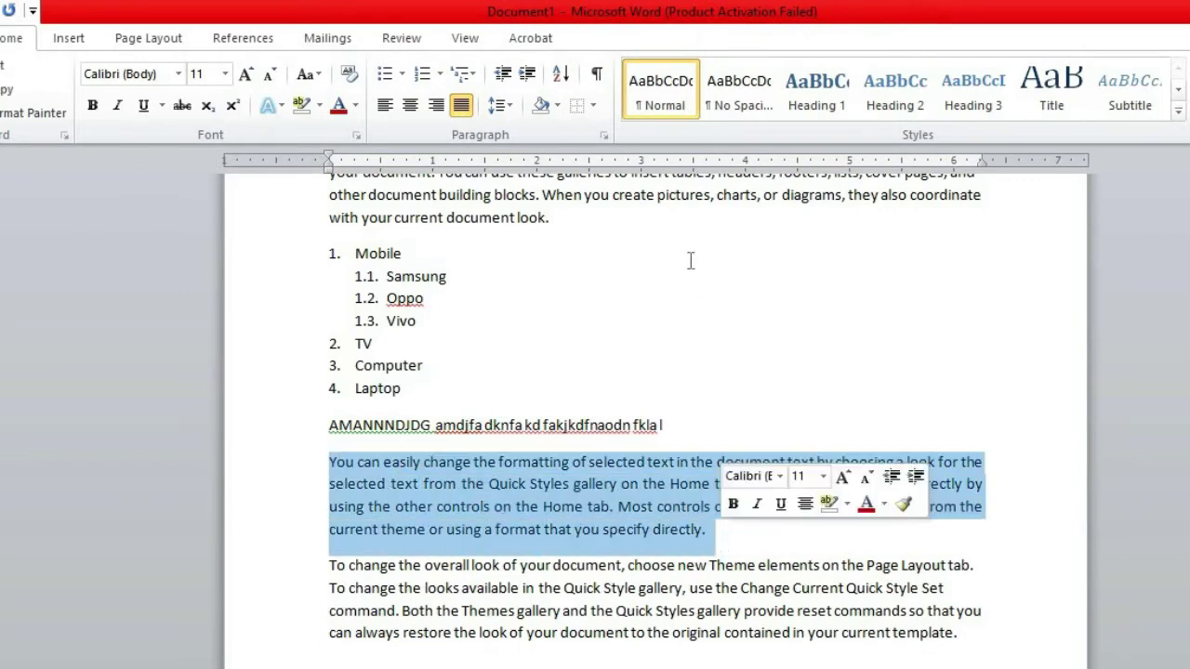
pyautogui.click(559, 108)
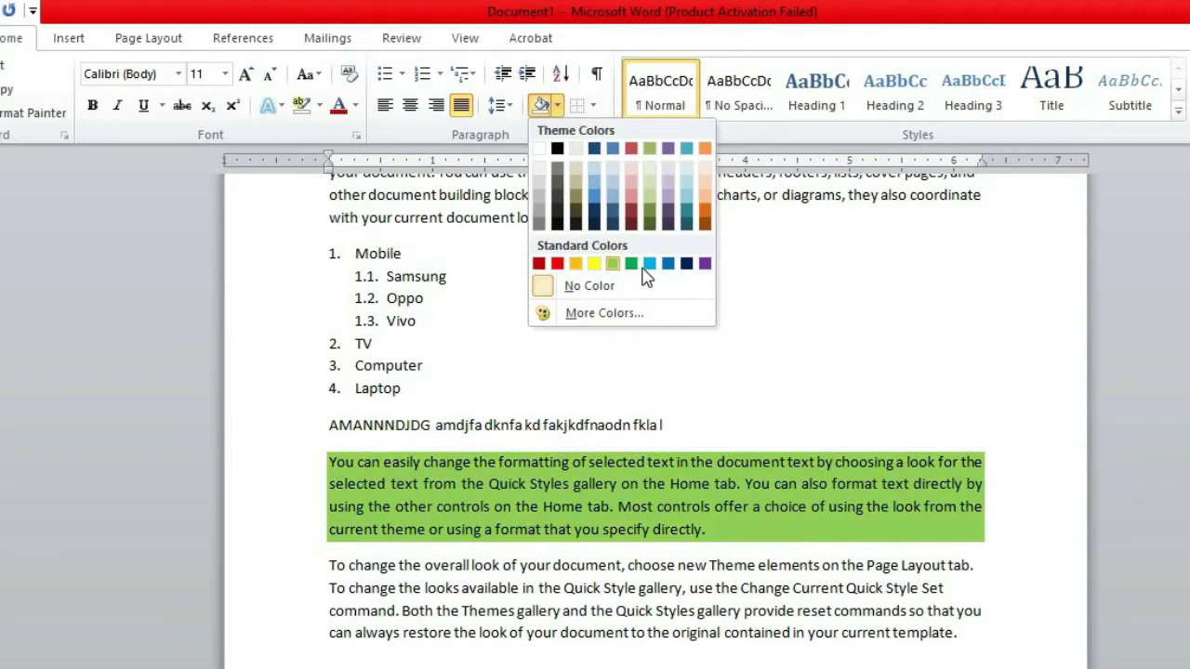
pyautogui.click(709, 185)
pyautogui.click(734, 532)
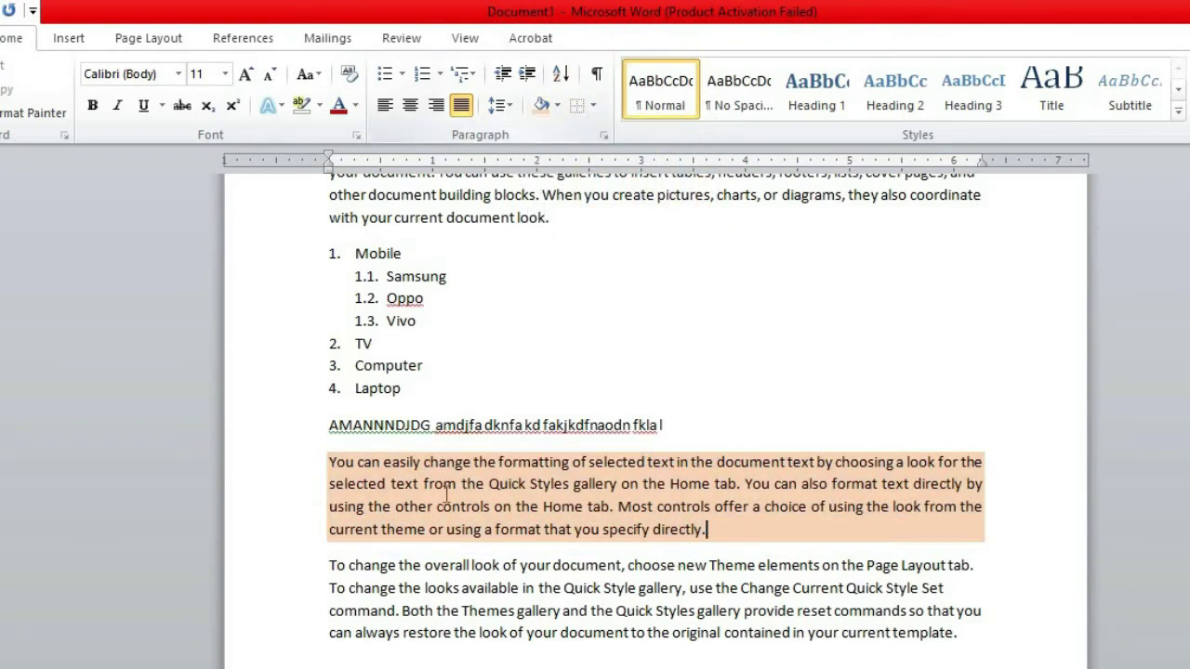
pyautogui.click(556, 105)
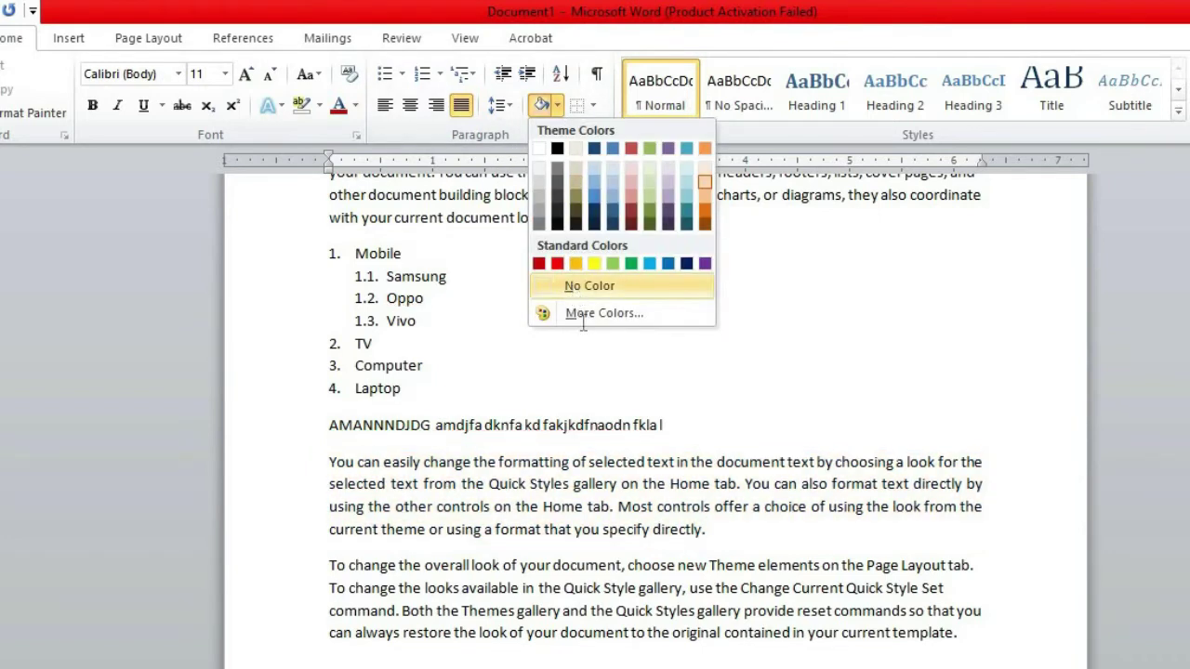
pyautogui.click(574, 287)
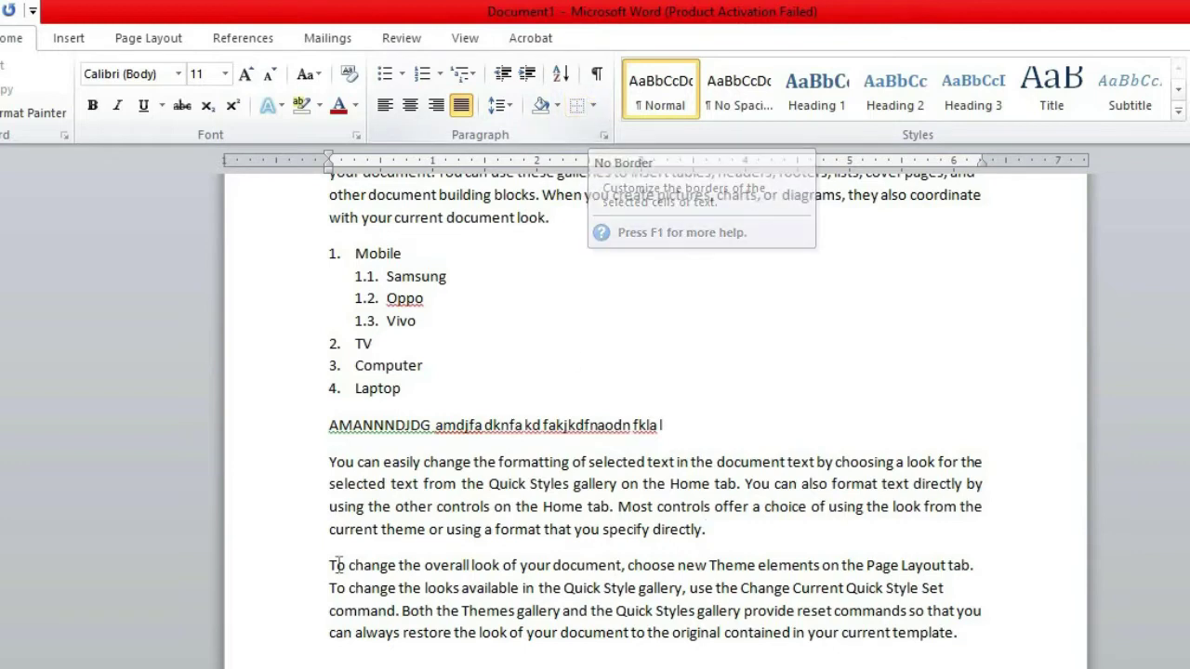
pyautogui.moveTo(353, 475); pyautogui.dragTo(730, 529)
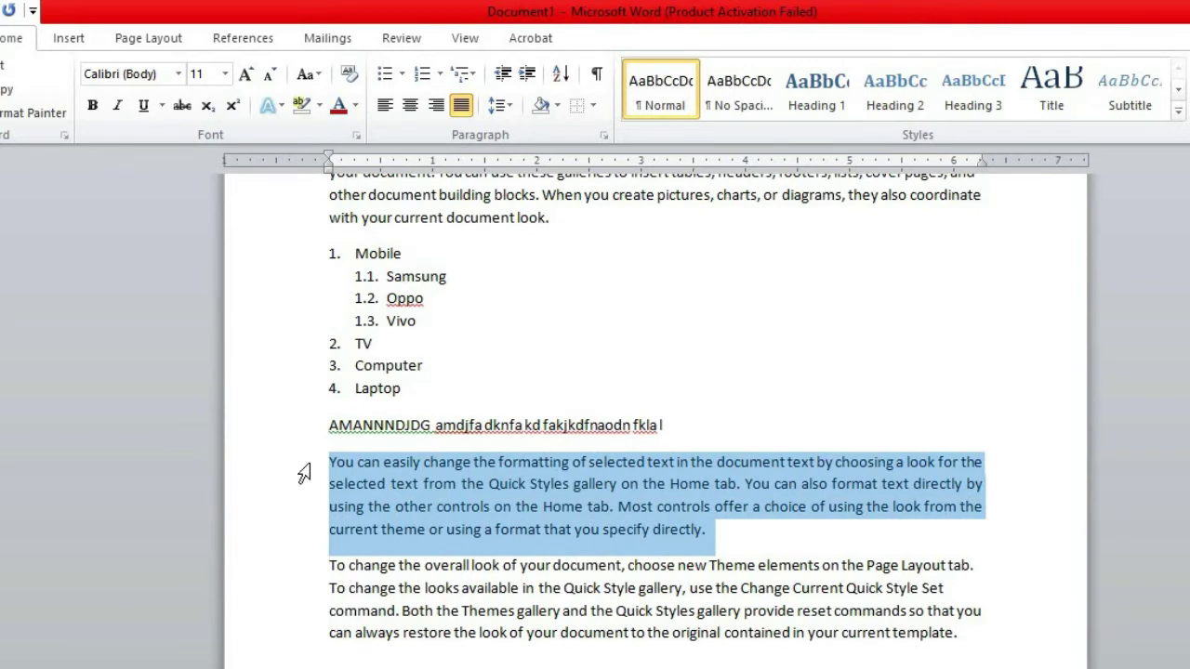
pyautogui.click(594, 108)
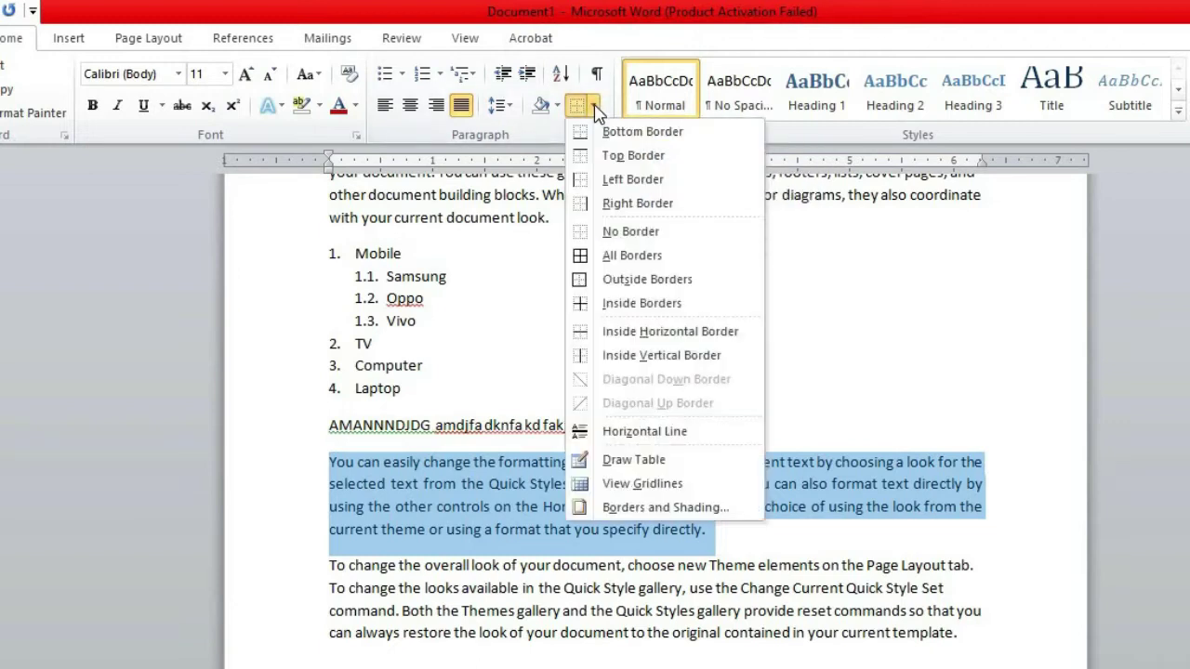
pyautogui.click(583, 183)
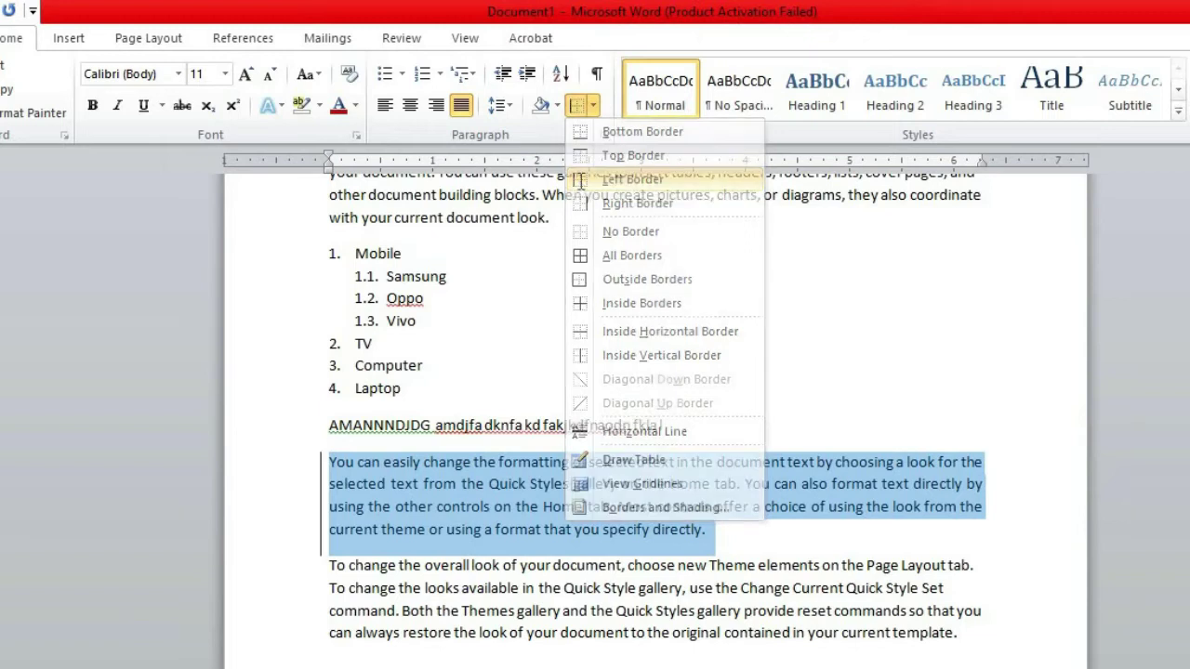
pyautogui.click(593, 108)
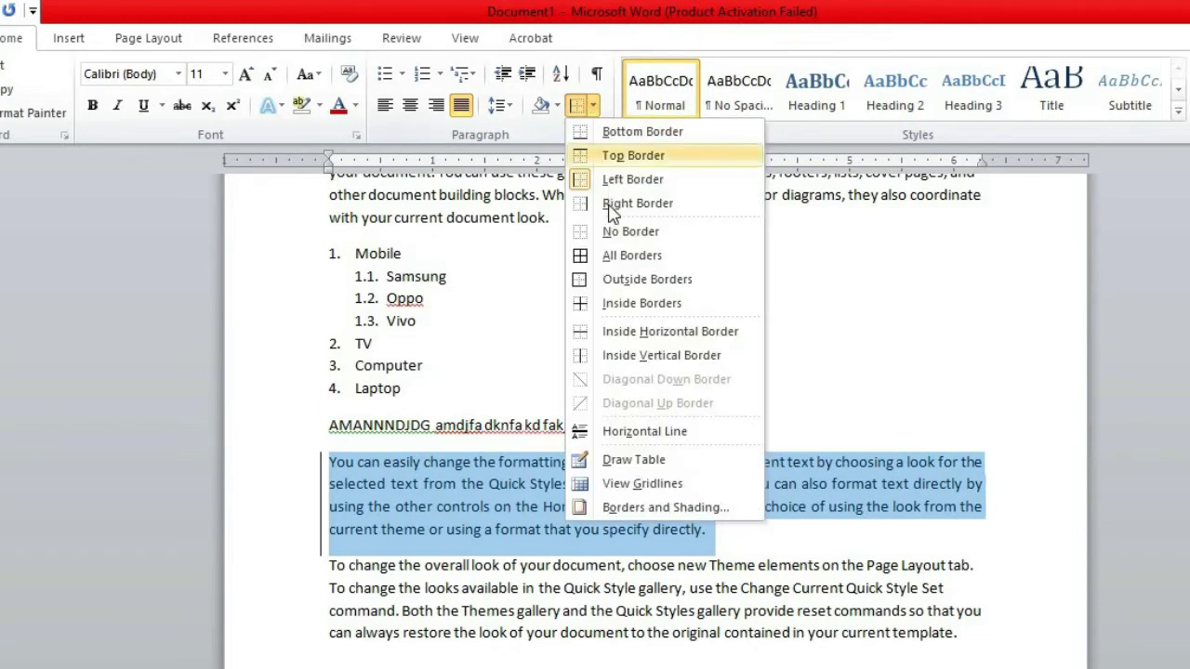
pyautogui.click(597, 284)
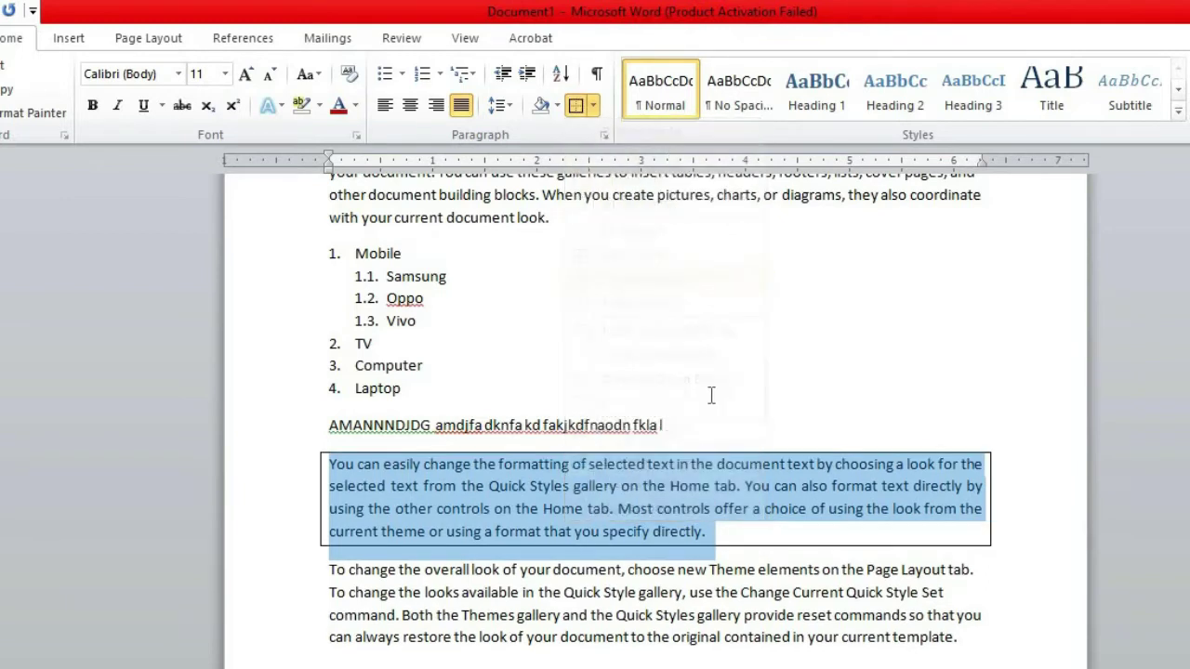
pyautogui.click(751, 548)
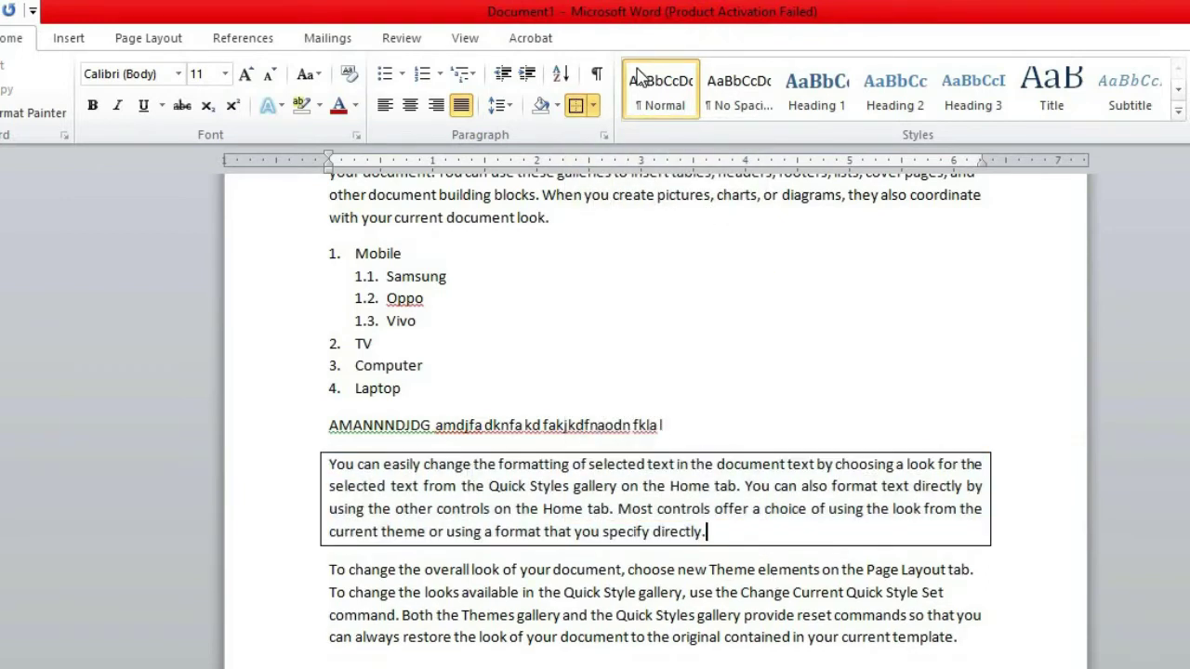
pyautogui.click(592, 107)
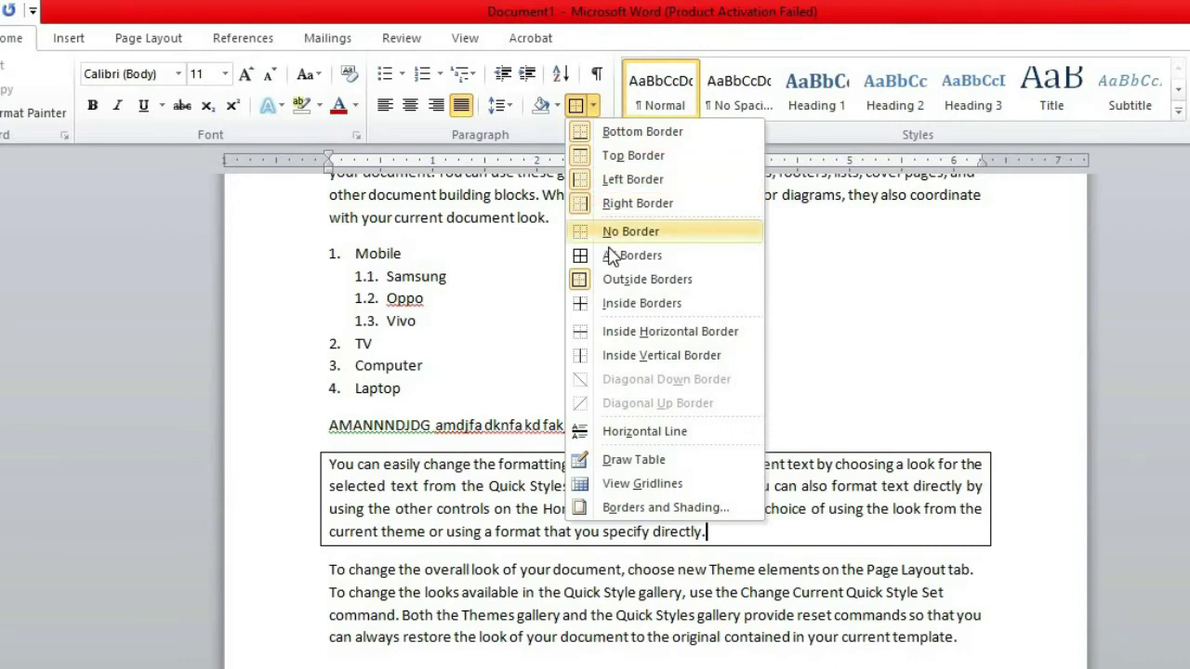
pyautogui.click(615, 232)
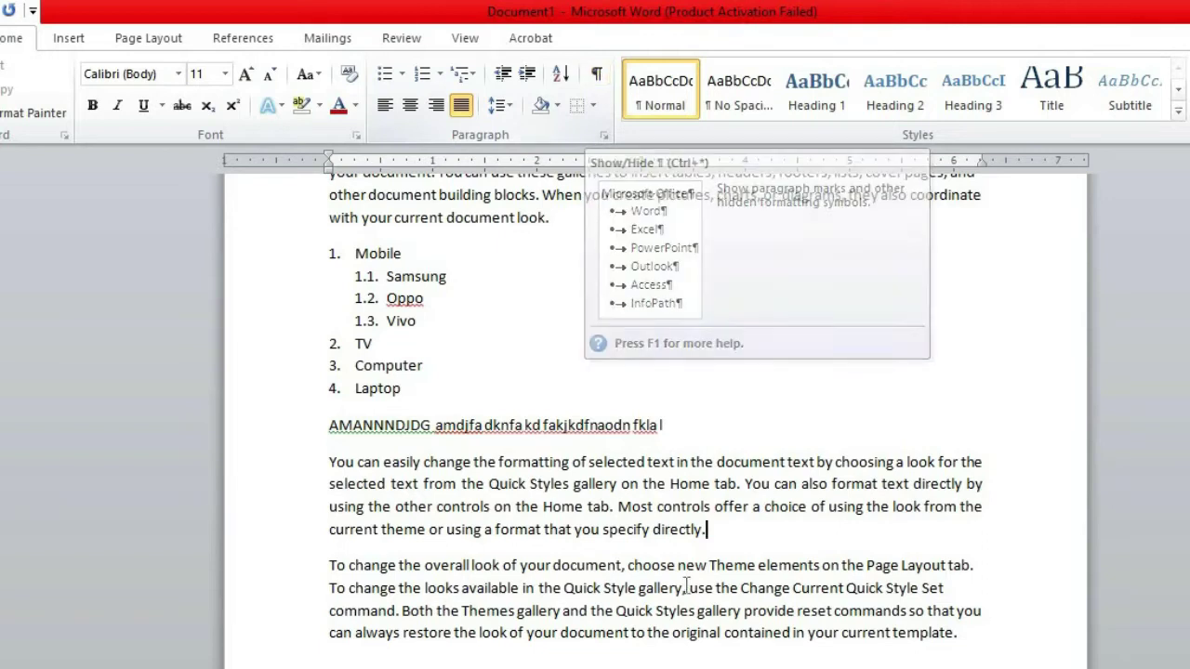
# Step: Insert a Next Page section break after the paragraph ending 'specify directly'
pyautogui.scroll(3, 688, 588)
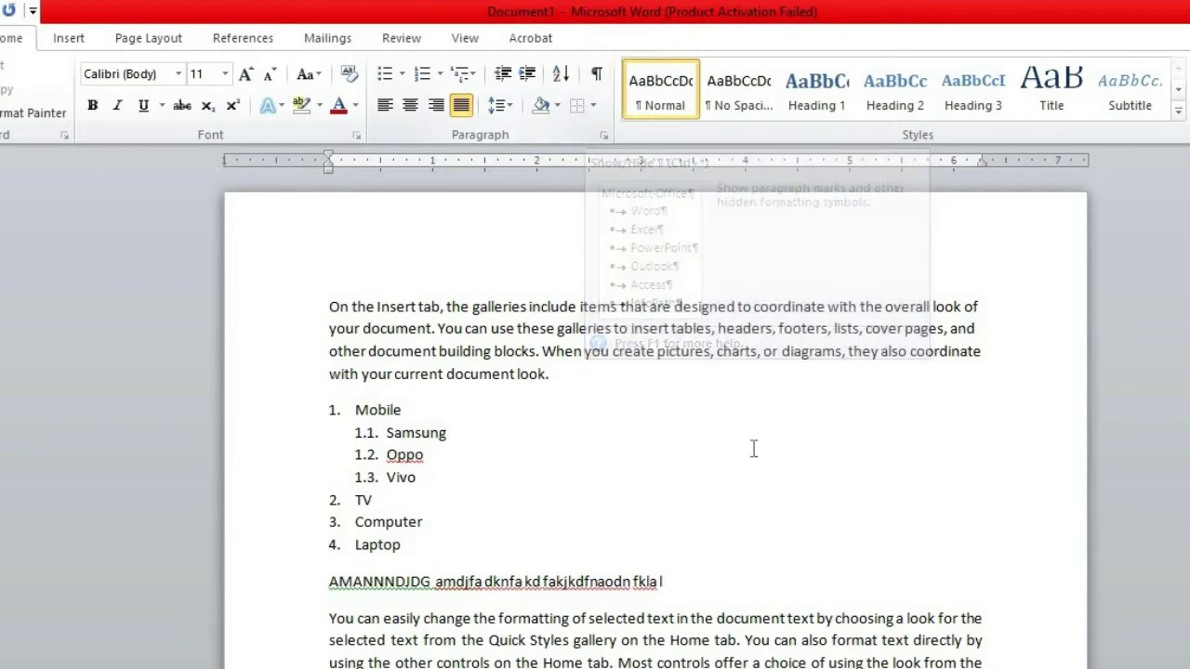
pyautogui.scroll(-8, 769, 455)
pyautogui.scroll(2, 769, 455)
pyautogui.scroll(3, 769, 456)
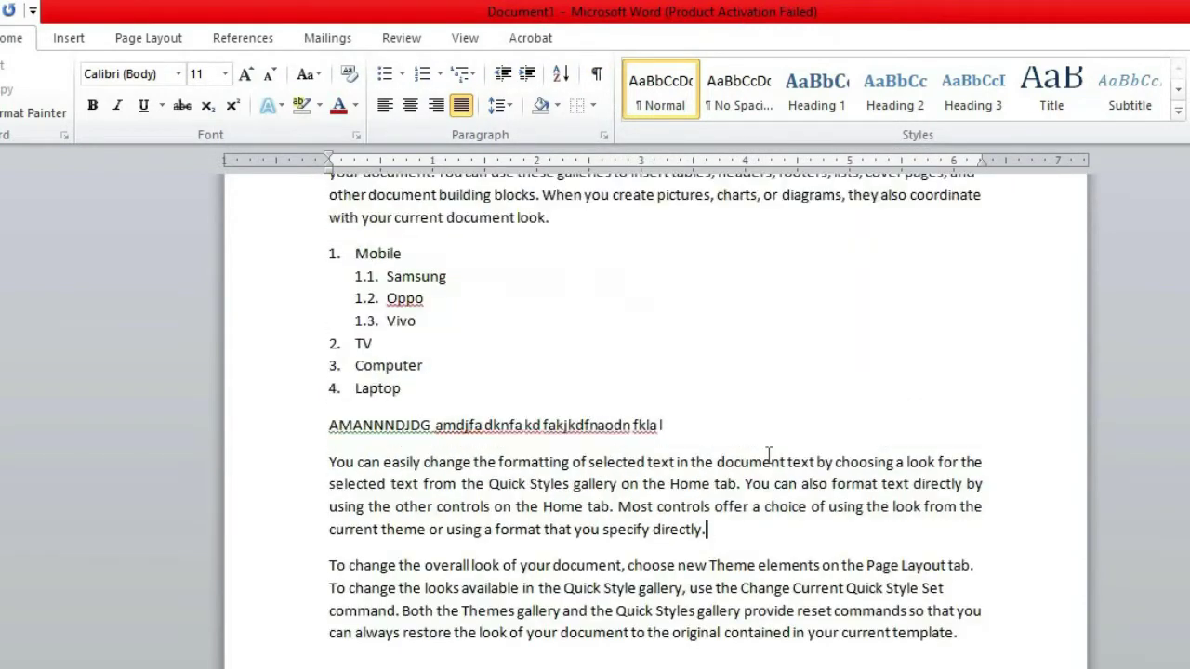
pyautogui.scroll(-4, 768, 456)
pyautogui.scroll(4, 769, 456)
pyautogui.scroll(3, 768, 455)
pyautogui.scroll(1, 769, 456)
pyautogui.scroll(-4, 769, 455)
pyautogui.scroll(-1, 746, 511)
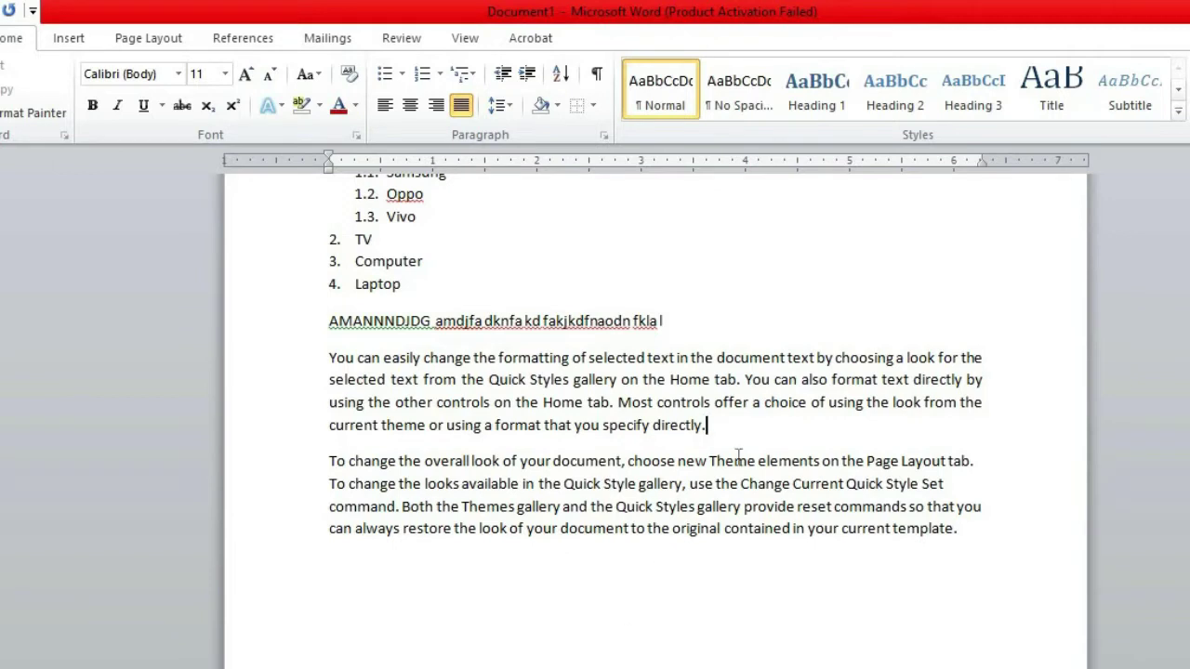
pyautogui.click(83, 44)
pyautogui.click(128, 49)
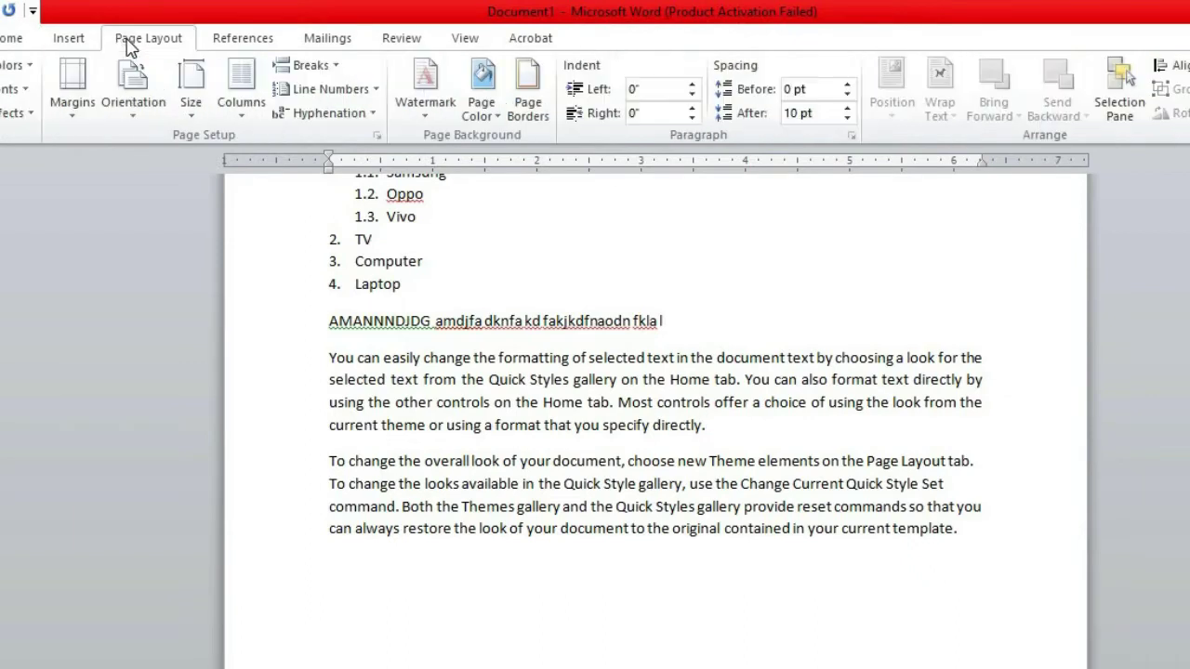
pyautogui.click(340, 70)
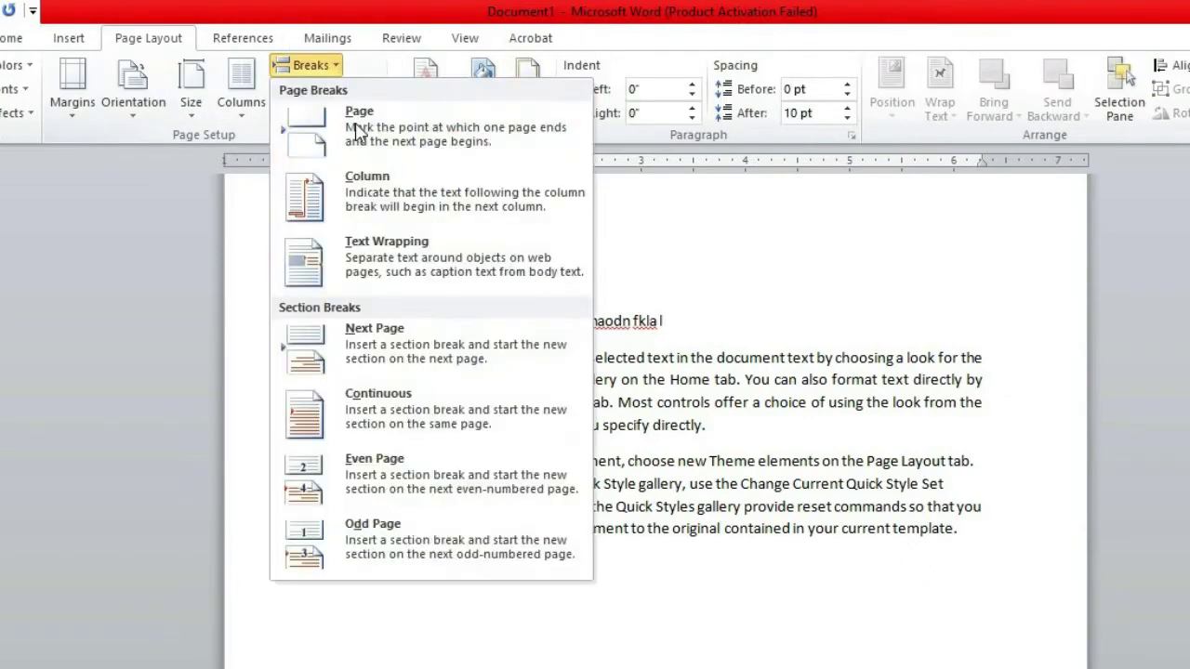
pyautogui.click(395, 345)
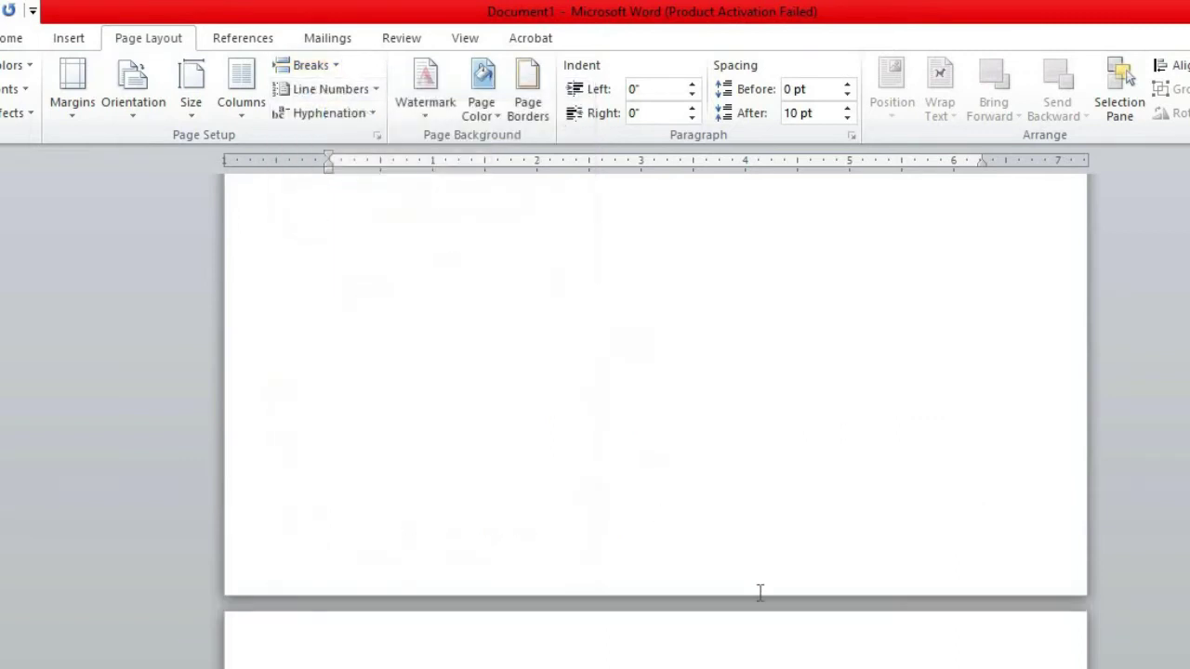
# Step: Scroll through to confirm 'To change the overall look…' now starts page 2
pyautogui.scroll(5, 655, 460)
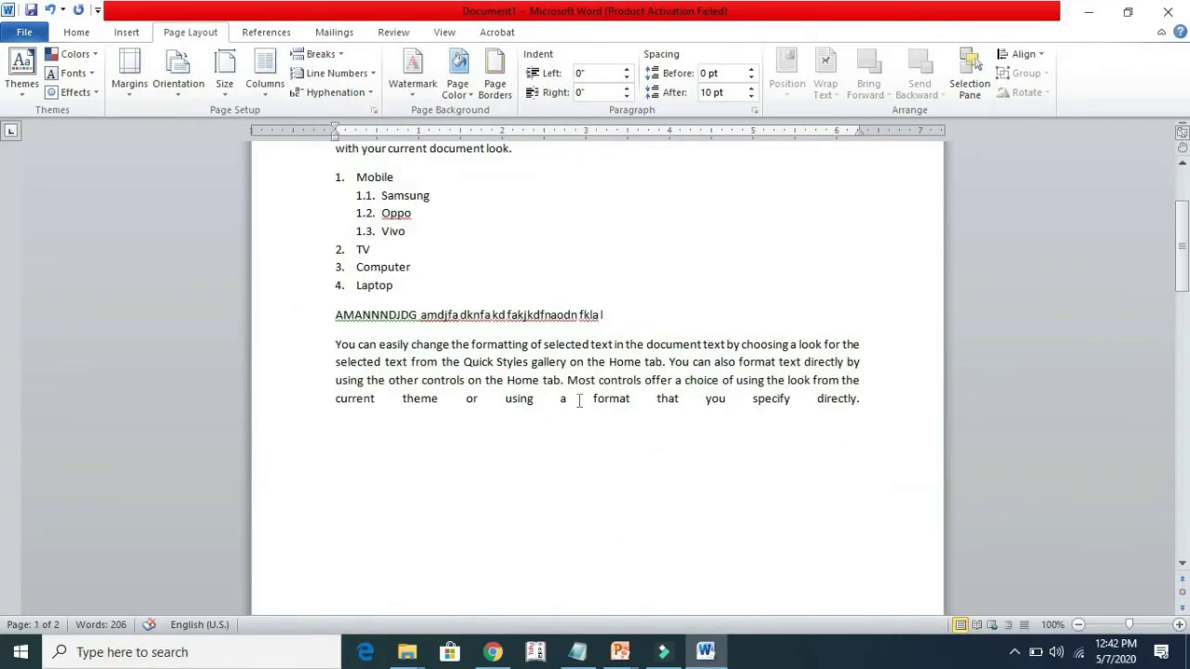
pyautogui.scroll(2, 580, 400)
pyautogui.scroll(-5, 603, 306)
pyautogui.scroll(-5, 605, 321)
pyautogui.scroll(-4, 605, 329)
pyautogui.scroll(-1, 622, 430)
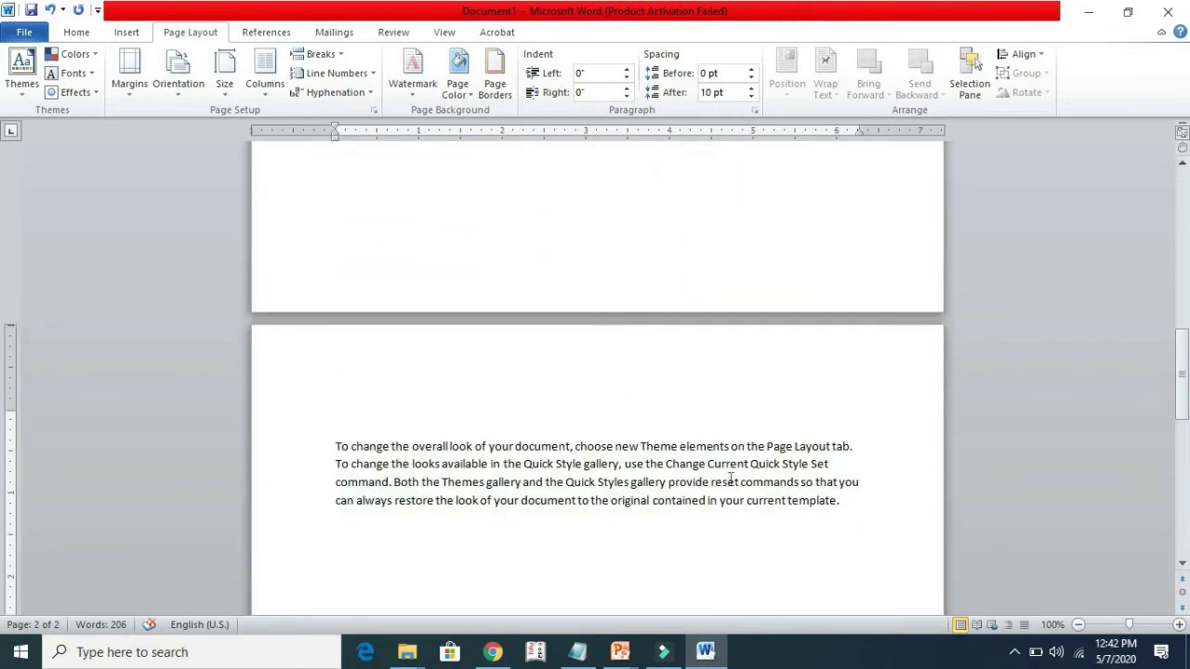
pyautogui.scroll(-4, 730, 479)
pyautogui.scroll(-3, 730, 478)
pyautogui.scroll(10, 730, 479)
pyautogui.scroll(5, 731, 479)
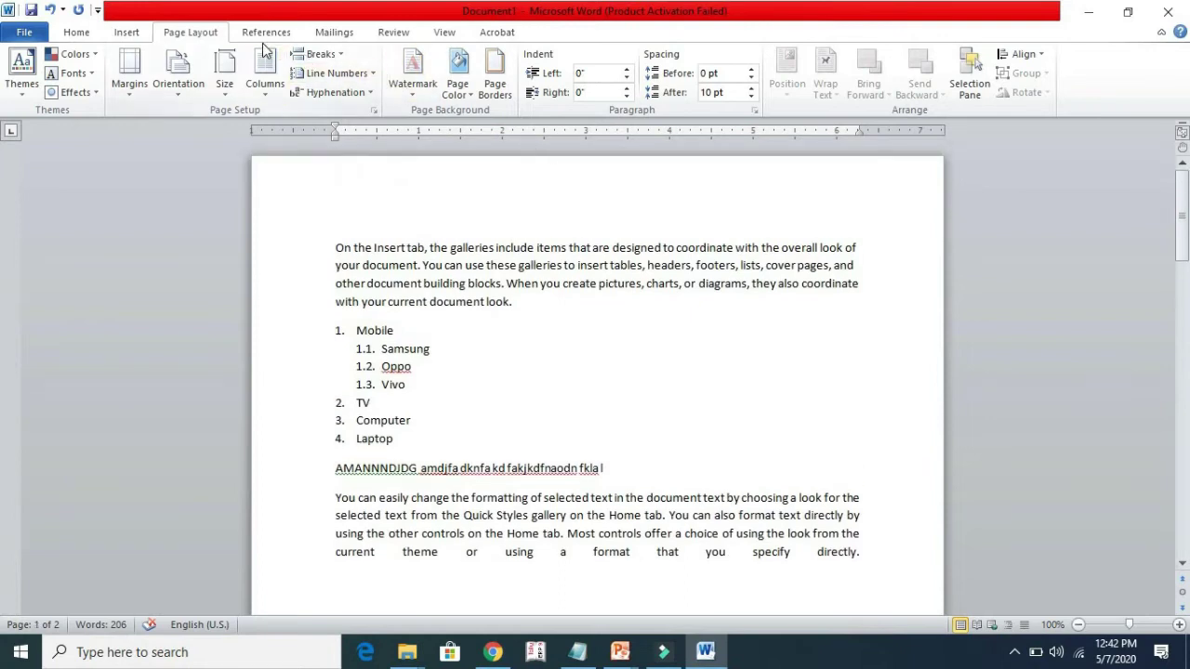
pyautogui.click(75, 32)
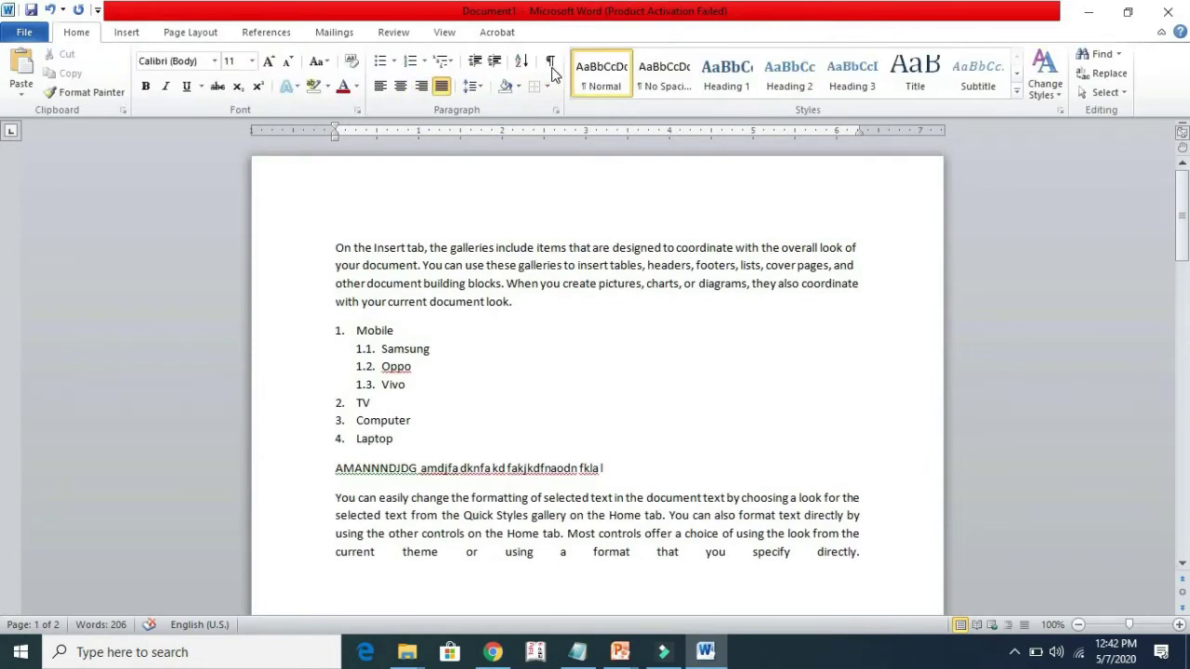
# Step: Turn on Show/Hide ¶ to display paragraph marks
pyautogui.scroll(-1, 685, 367)
pyautogui.scroll(1, 685, 366)
pyautogui.click(550, 61)
# Step: Delete the empty paragraph above the text on page 2
pyautogui.scroll(-3, 611, 299)
pyautogui.scroll(-3, 609, 299)
pyautogui.scroll(-3, 609, 299)
pyautogui.scroll(-3, 609, 299)
pyautogui.scroll(-2, 608, 302)
pyautogui.scroll(-3, 608, 299)
pyautogui.scroll(-2, 679, 372)
pyautogui.scroll(-2, 563, 369)
pyautogui.scroll(3, 562, 370)
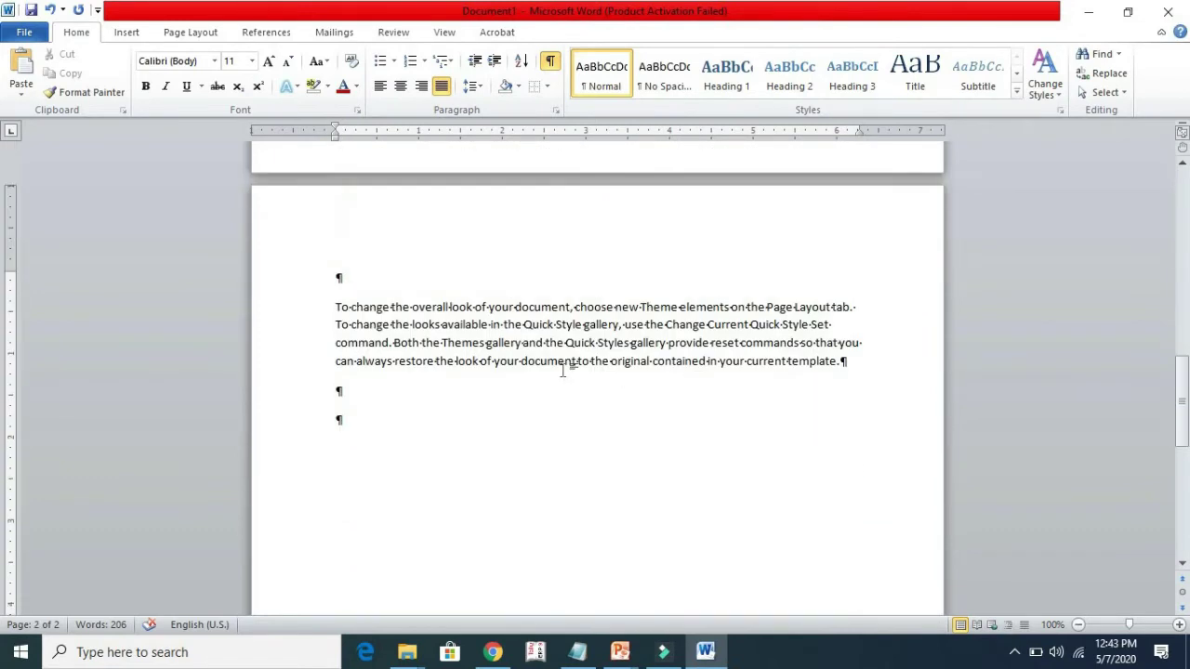
pyautogui.scroll(2, 562, 370)
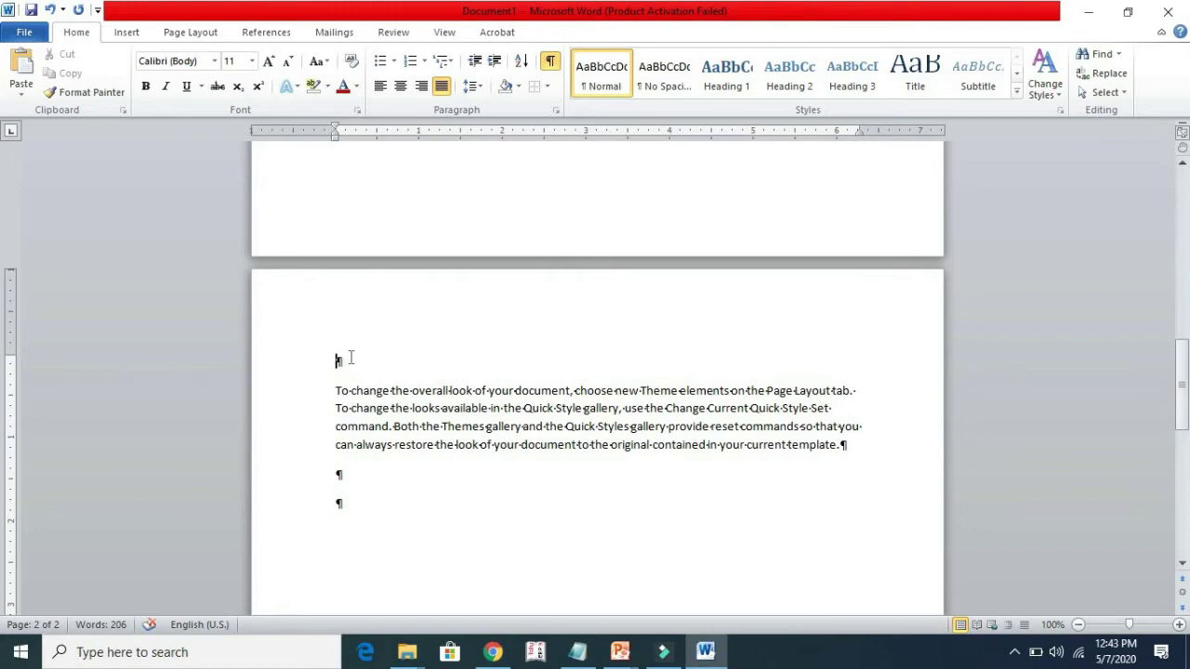
pyautogui.scroll(5, 350, 358)
pyautogui.scroll(3, 348, 358)
pyautogui.scroll(4, 348, 359)
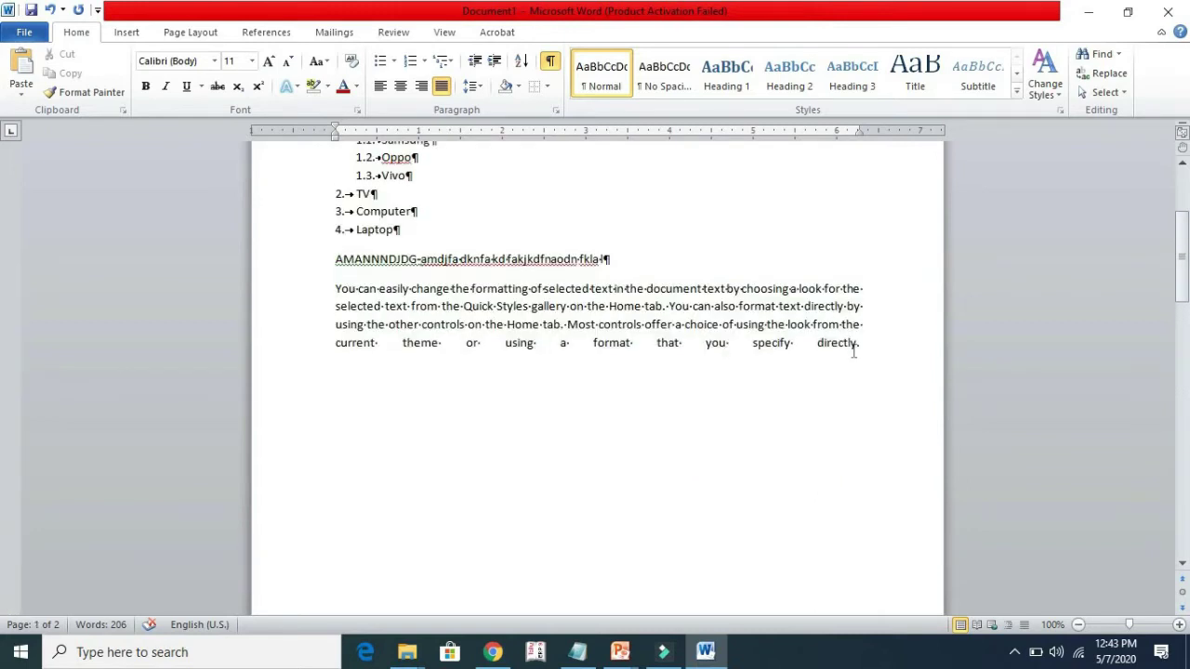
pyautogui.scroll(-5, 876, 348)
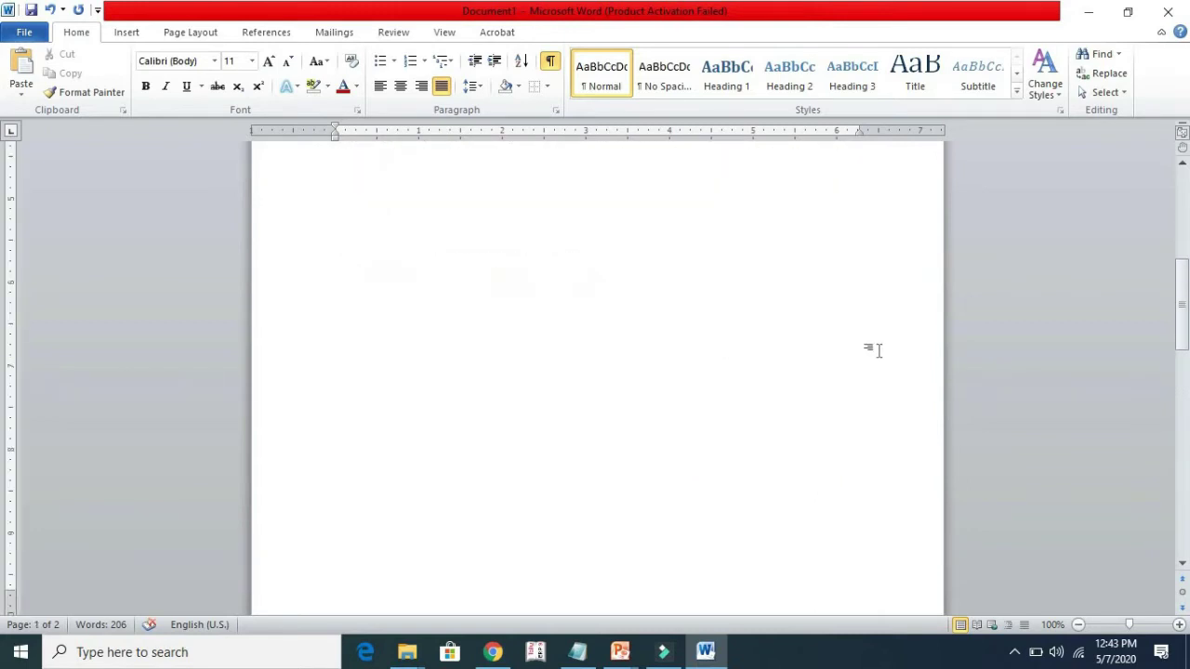
pyautogui.scroll(-5, 865, 353)
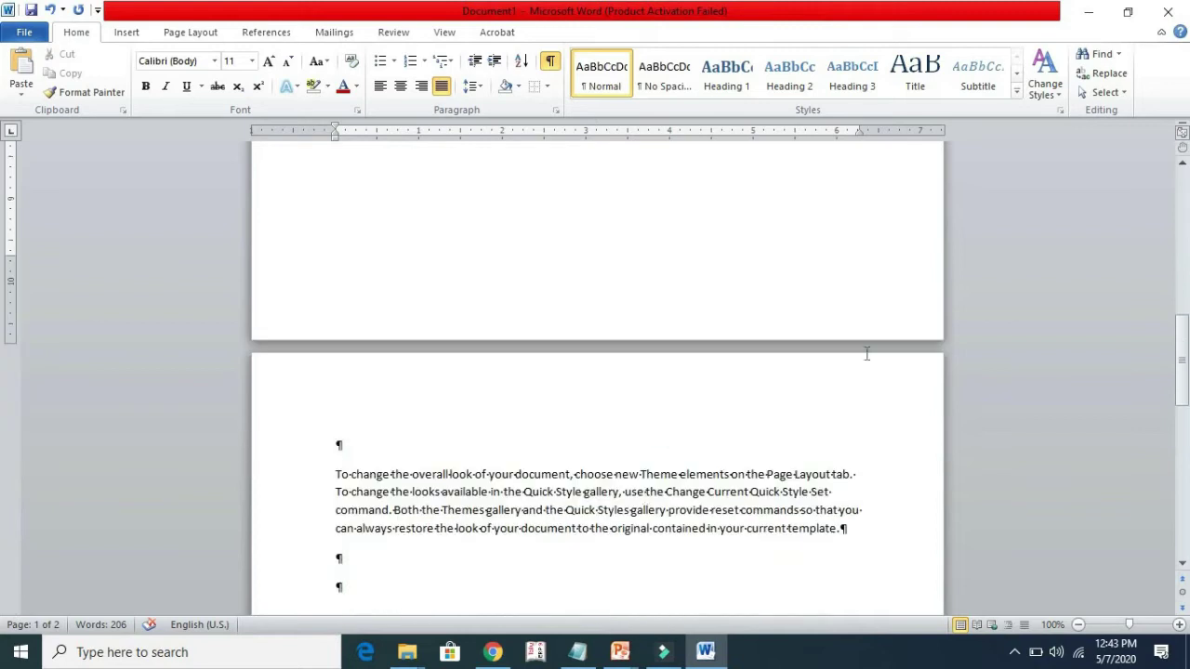
pyautogui.doubleClick(352, 446)
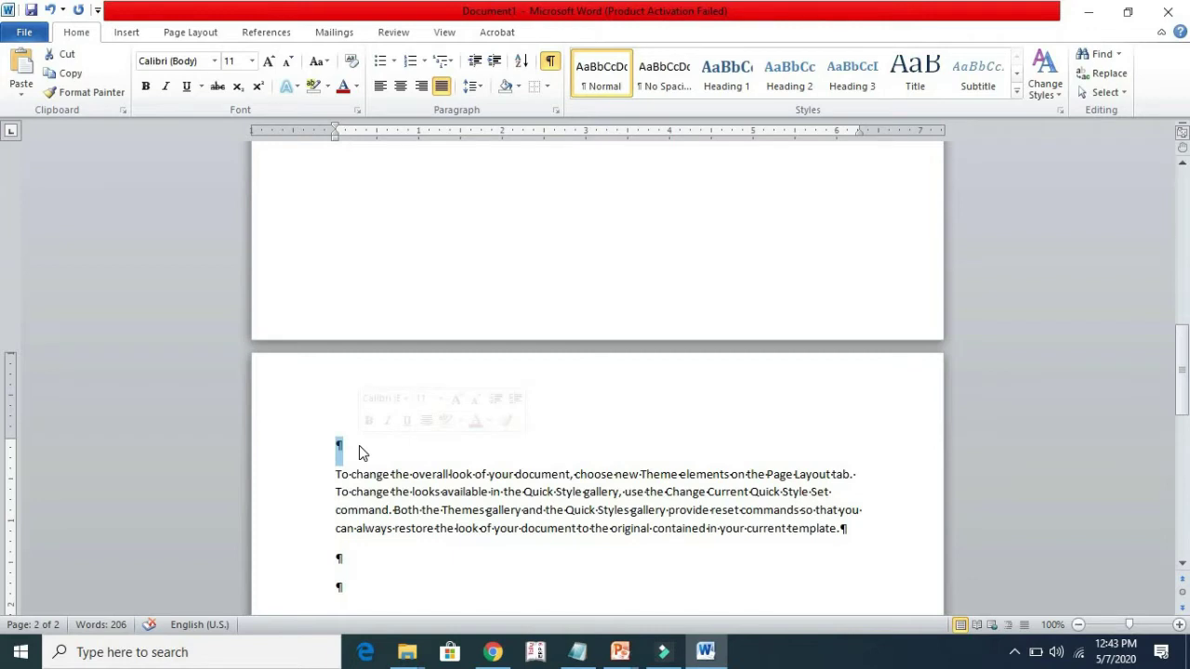
pyautogui.press('Delete')
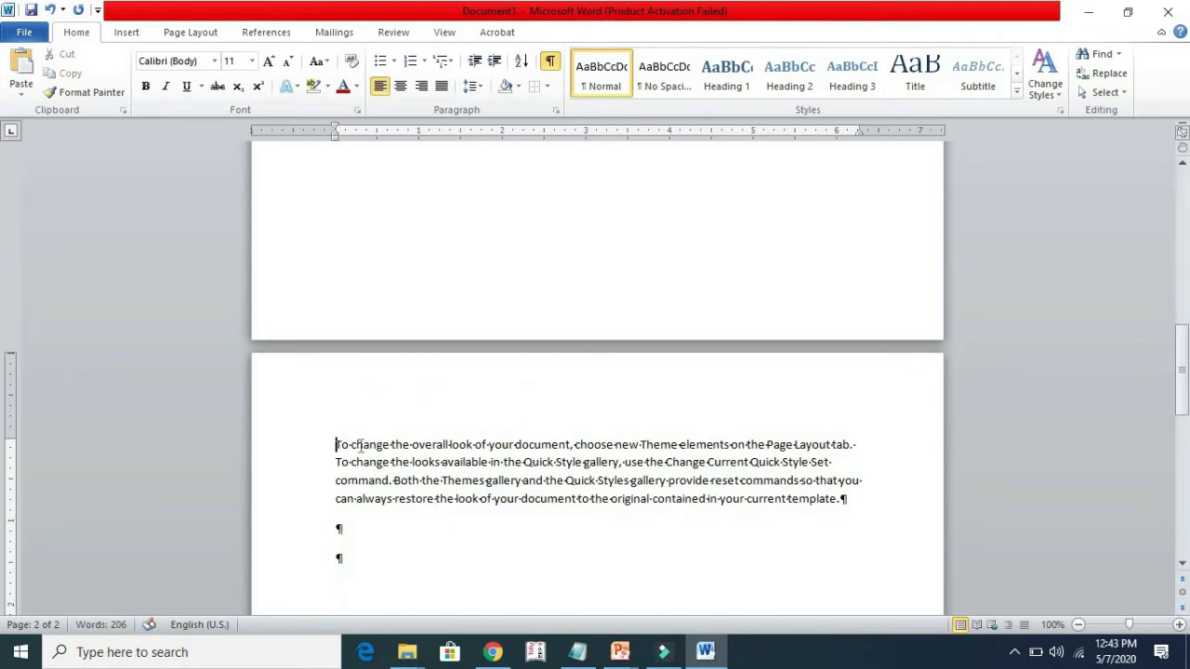
# Step: Reinsert a Next Page section break after 'directly.' using Alt+P, B, N
pyautogui.scroll(3, 542, 427)
pyautogui.scroll(4, 542, 426)
pyautogui.scroll(3, 542, 426)
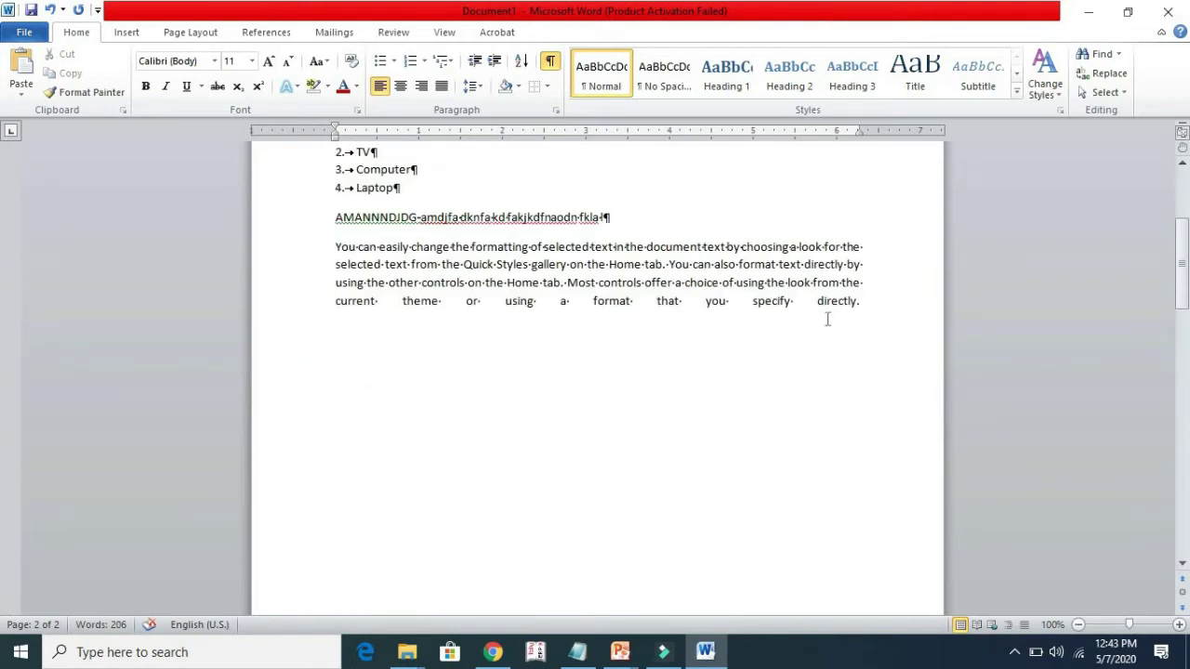
pyautogui.doubleClick(861, 302)
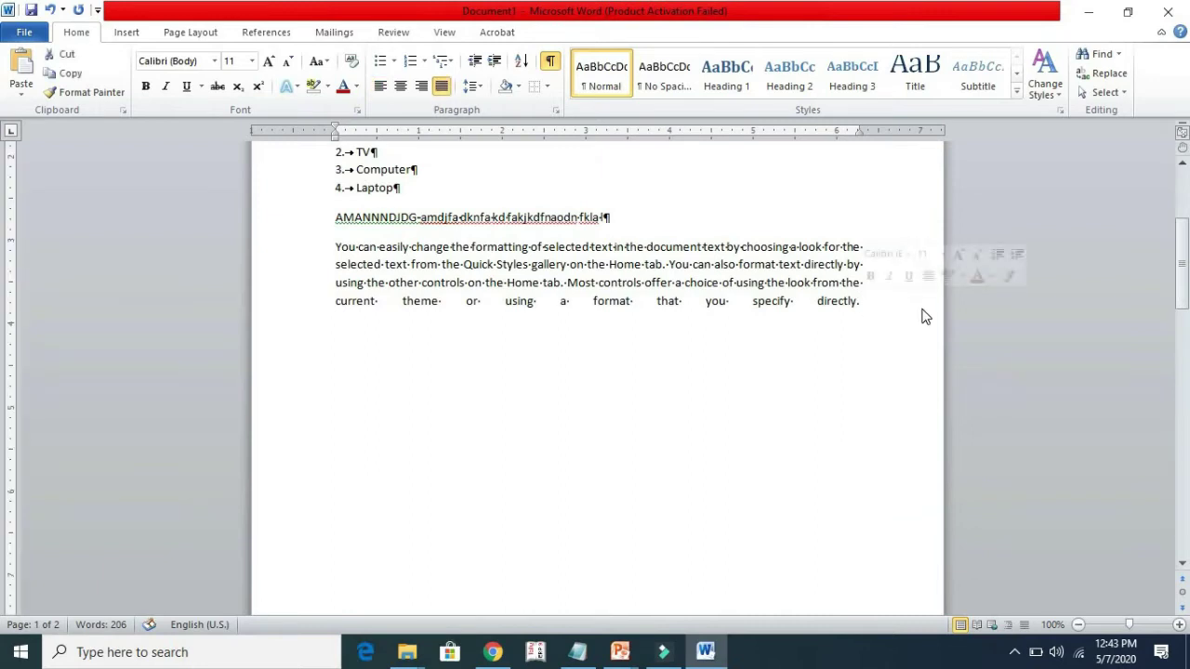
pyautogui.click(861, 300)
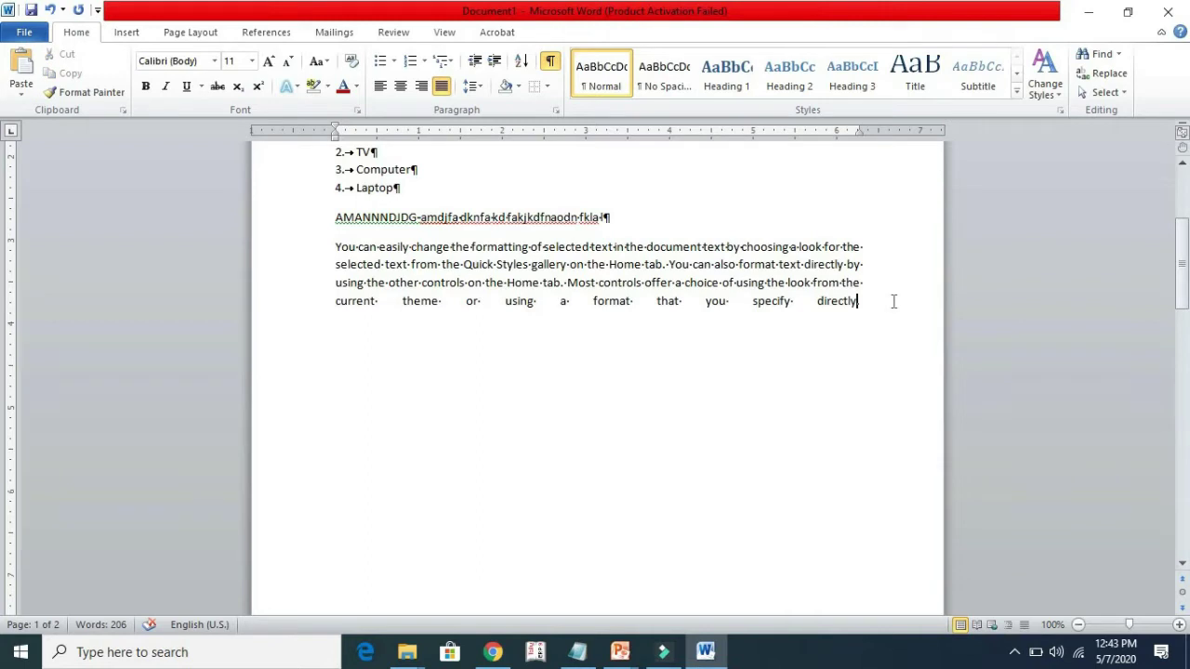
pyautogui.hotkey('alt', 'p')
pyautogui.press('b')
pyautogui.press('n')
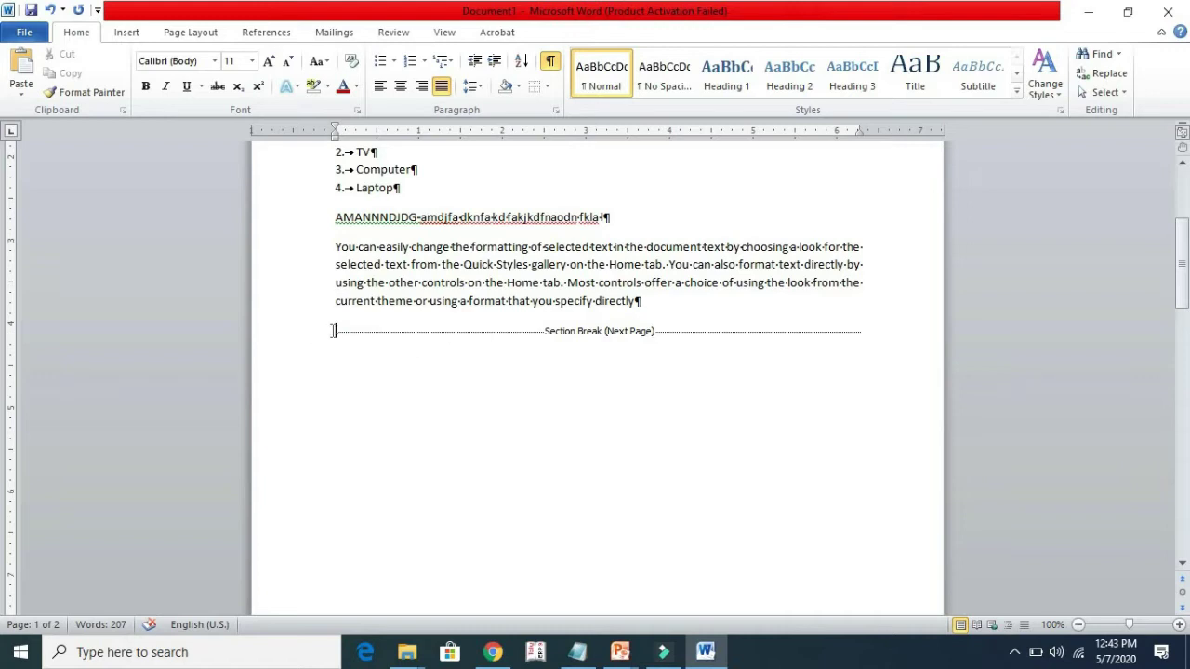
# Step: Delete the Section Break (Next Page) so the page-2 text rejoins page 1
pyautogui.moveTo(333, 330); pyautogui.dragTo(469, 333)
pyautogui.moveTo(678, 332); pyautogui.dragTo(772, 332)
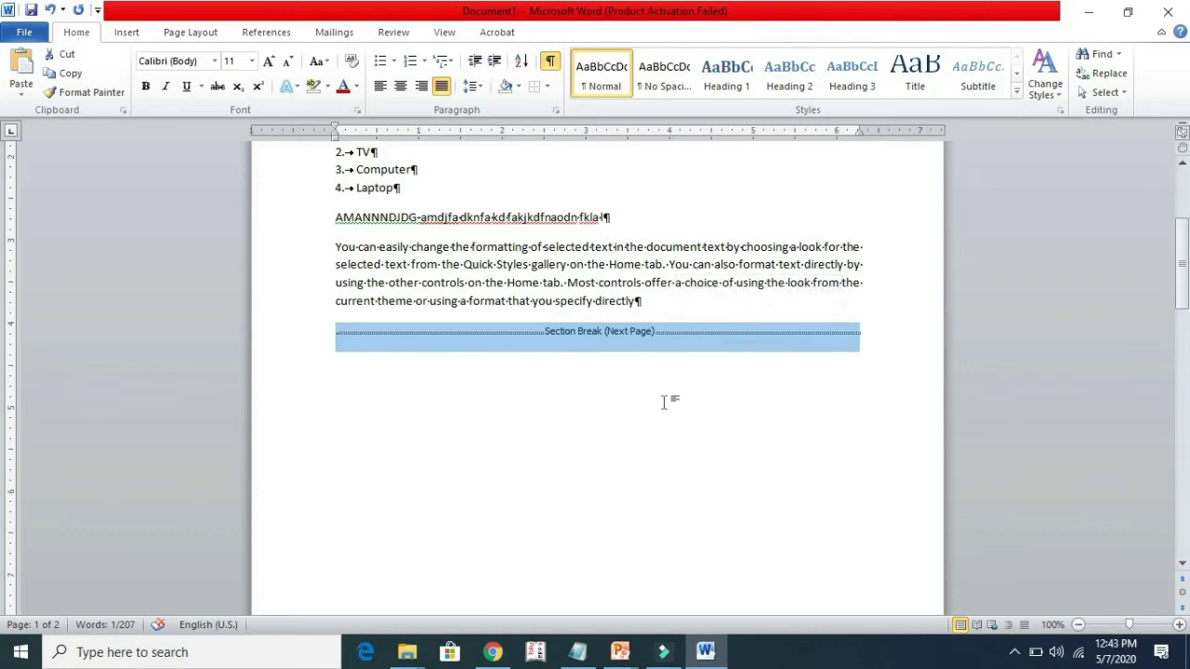
pyautogui.press('Delete')
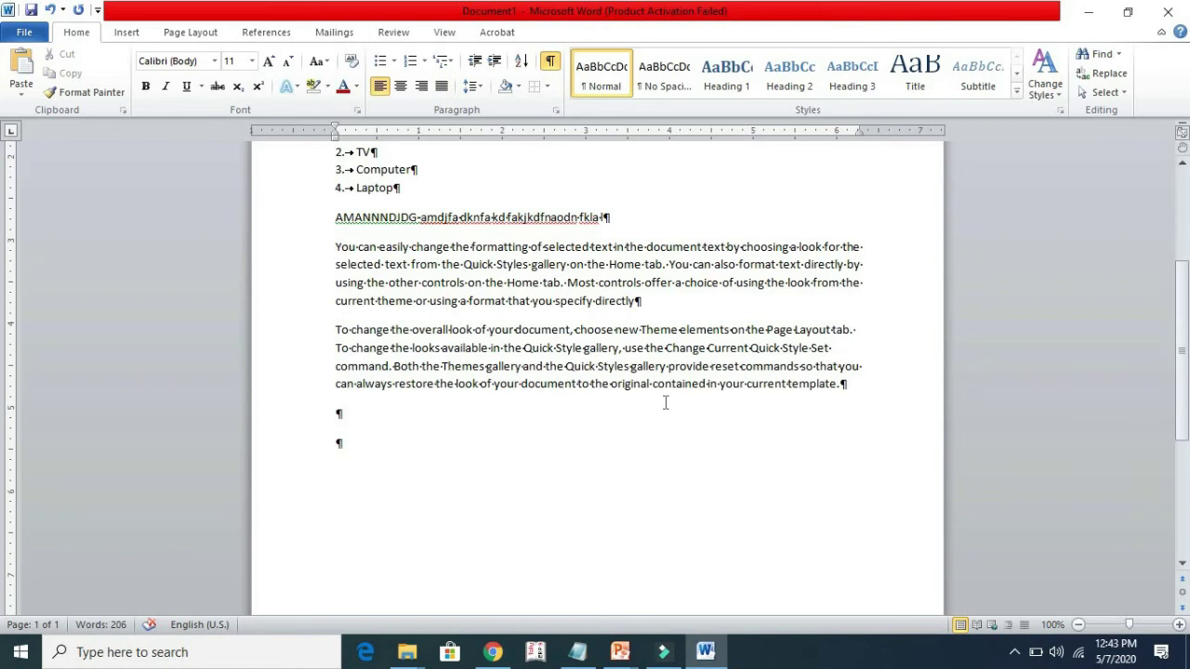
pyautogui.scroll(5, 664, 401)
pyautogui.scroll(-8, 613, 269)
pyautogui.scroll(-2, 613, 276)
pyautogui.scroll(5, 614, 276)
pyautogui.scroll(3, 613, 276)
pyautogui.scroll(-2, 602, 317)
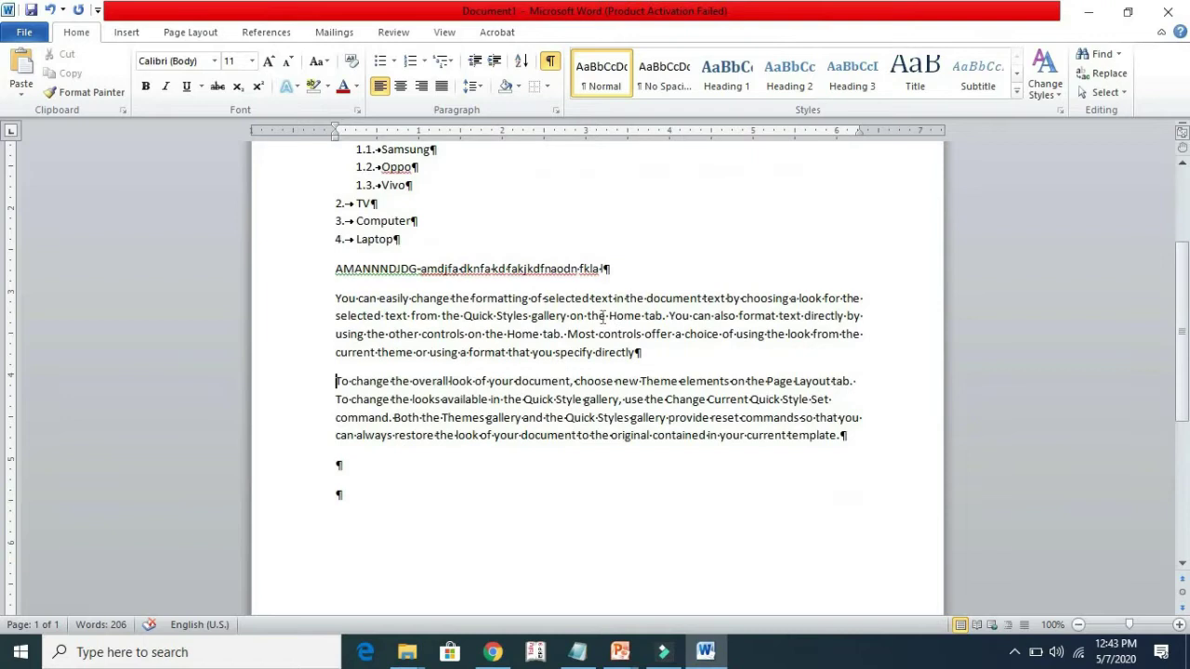
# Step: Delete the two empty paragraphs below the last paragraph
pyautogui.moveTo(326, 464); pyautogui.dragTo(362, 497)
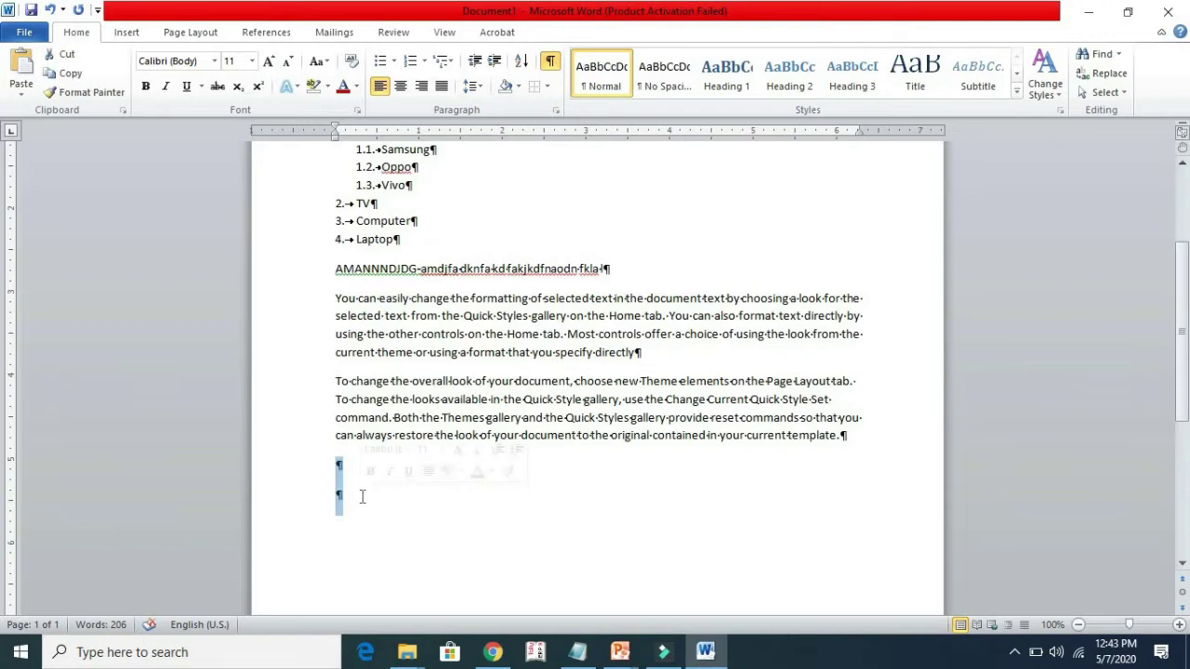
pyautogui.press('BackSpace')
pyautogui.scroll(3, 591, 453)
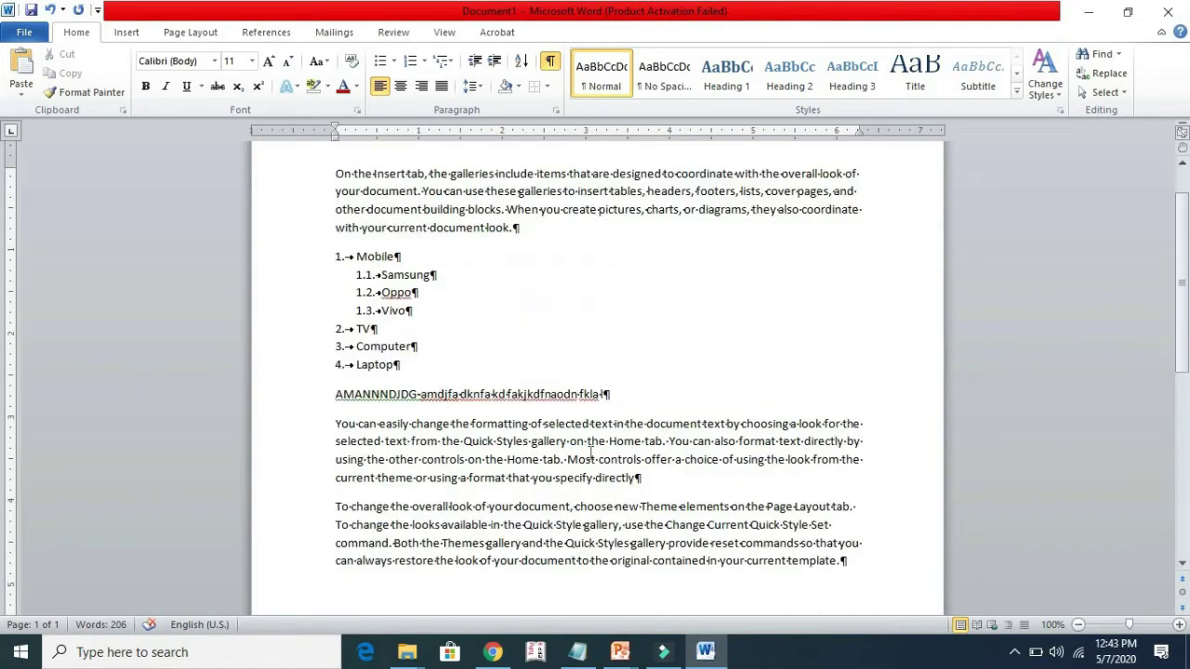
pyautogui.scroll(1, 591, 452)
pyautogui.scroll(-4, 588, 455)
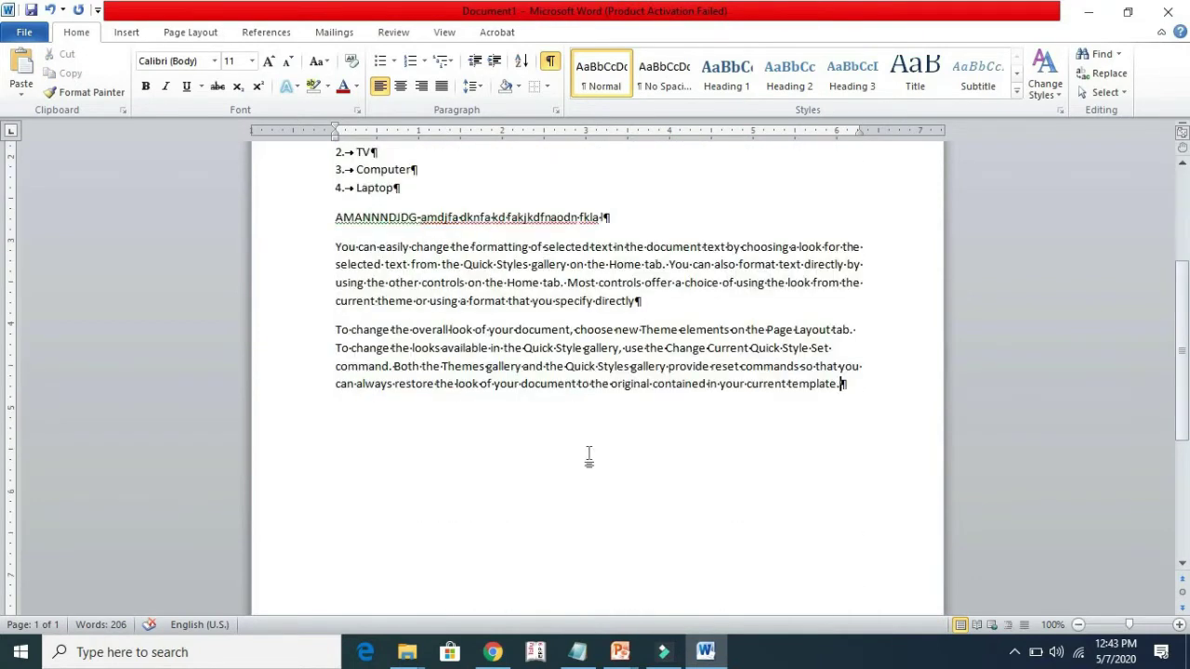
pyautogui.scroll(4, 588, 455)
pyautogui.scroll(1, 588, 455)
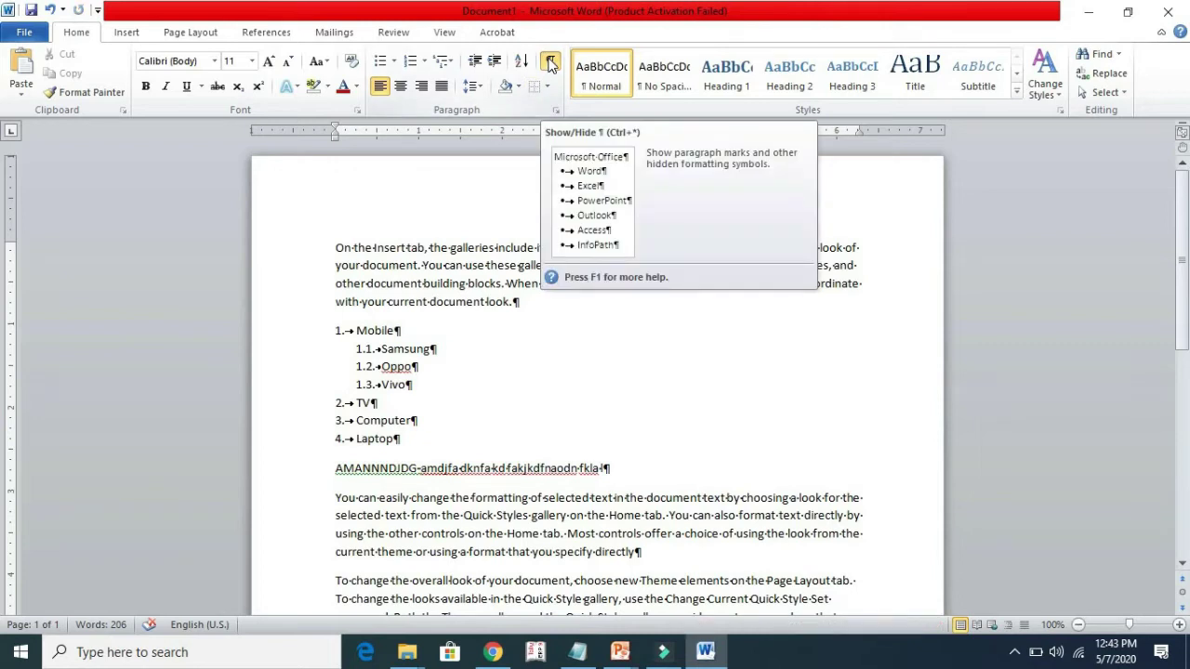
# Step: Hide formatting marks and sort the list ascending by paragraphs: Computer, Laptop, Mobile, TV
pyautogui.click(550, 62)
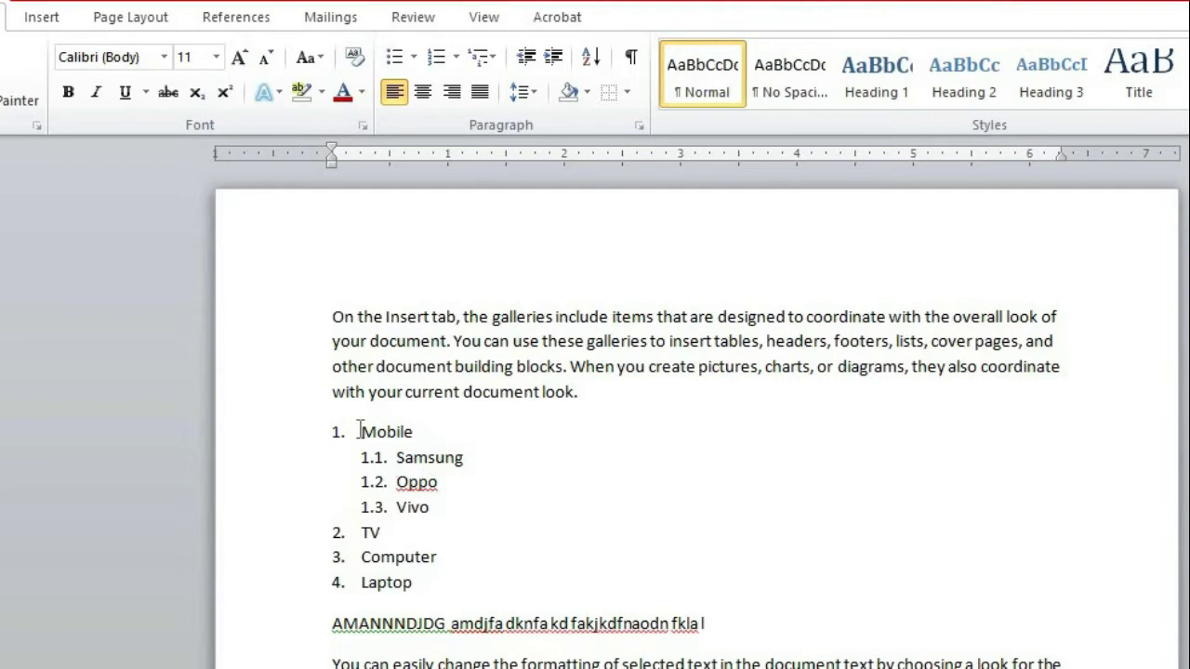
pyautogui.moveTo(359, 431); pyautogui.dragTo(445, 576)
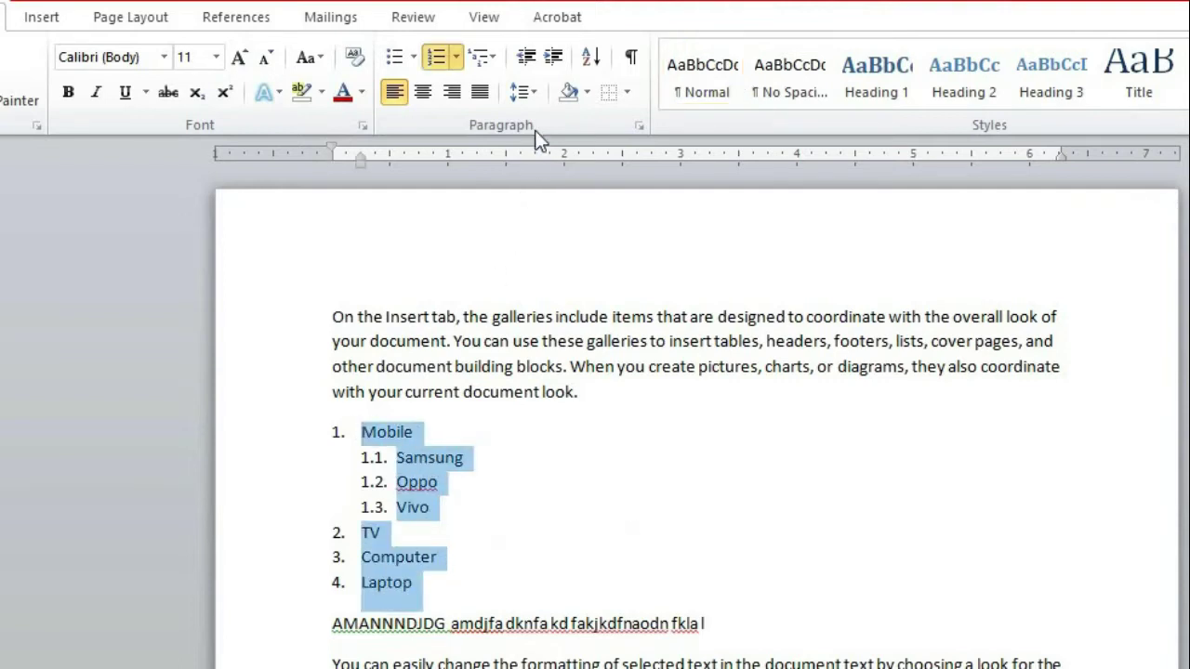
pyautogui.click(597, 61)
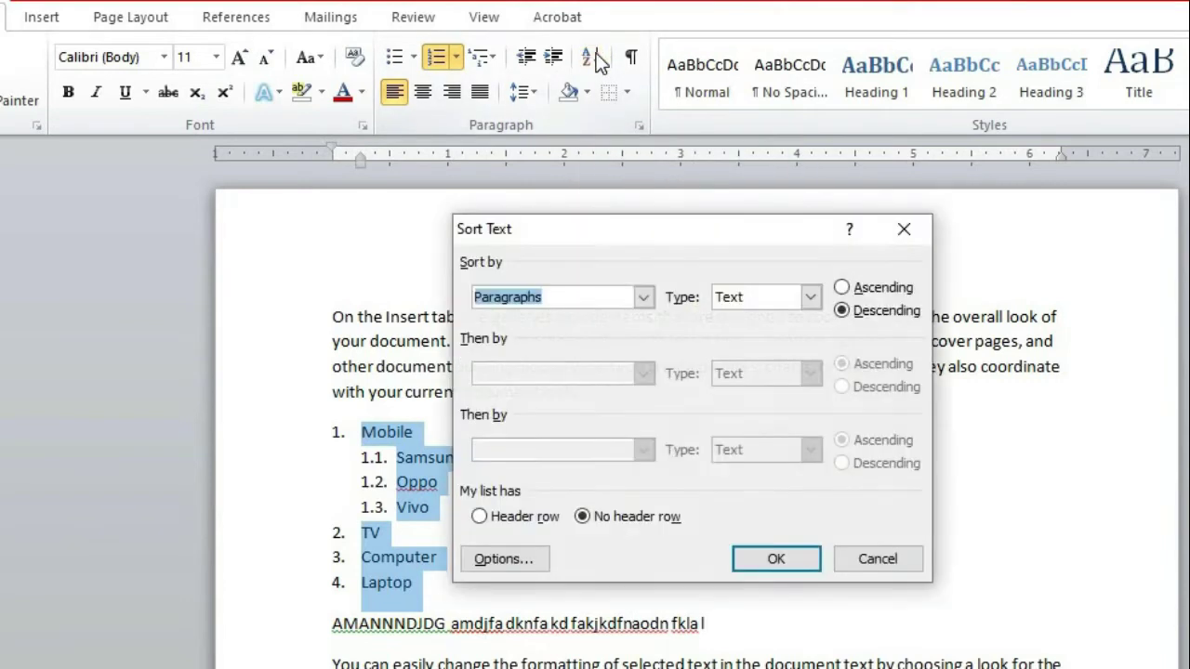
pyautogui.click(841, 288)
pyautogui.click(844, 311)
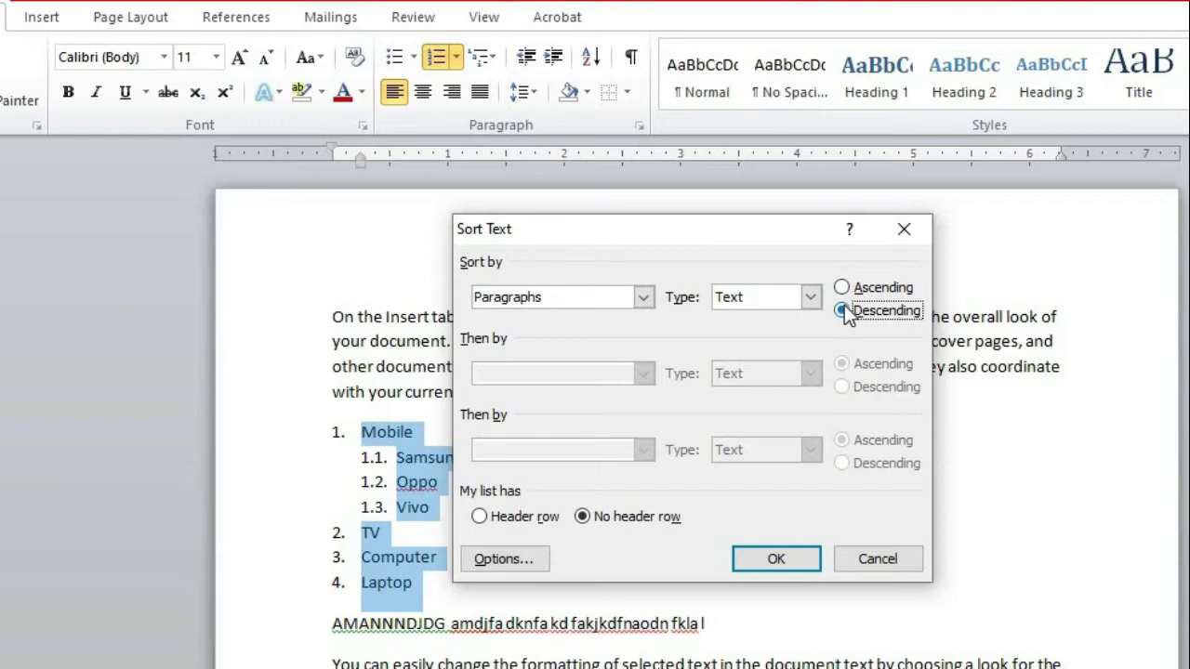
pyautogui.click(842, 289)
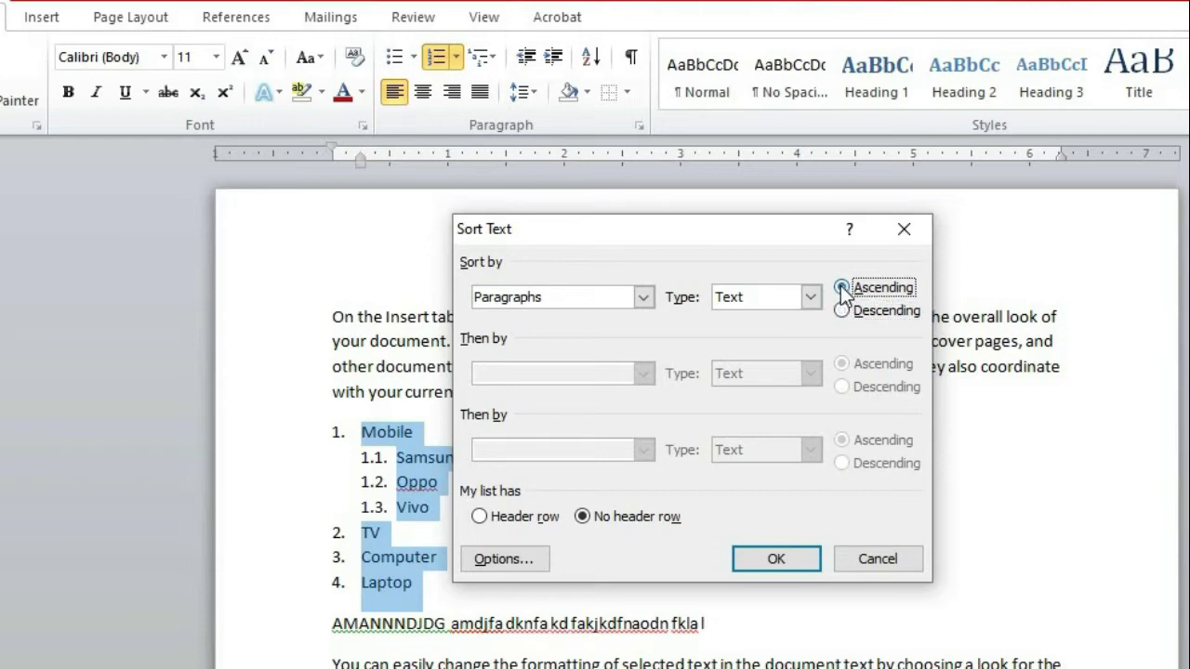
pyautogui.click(789, 554)
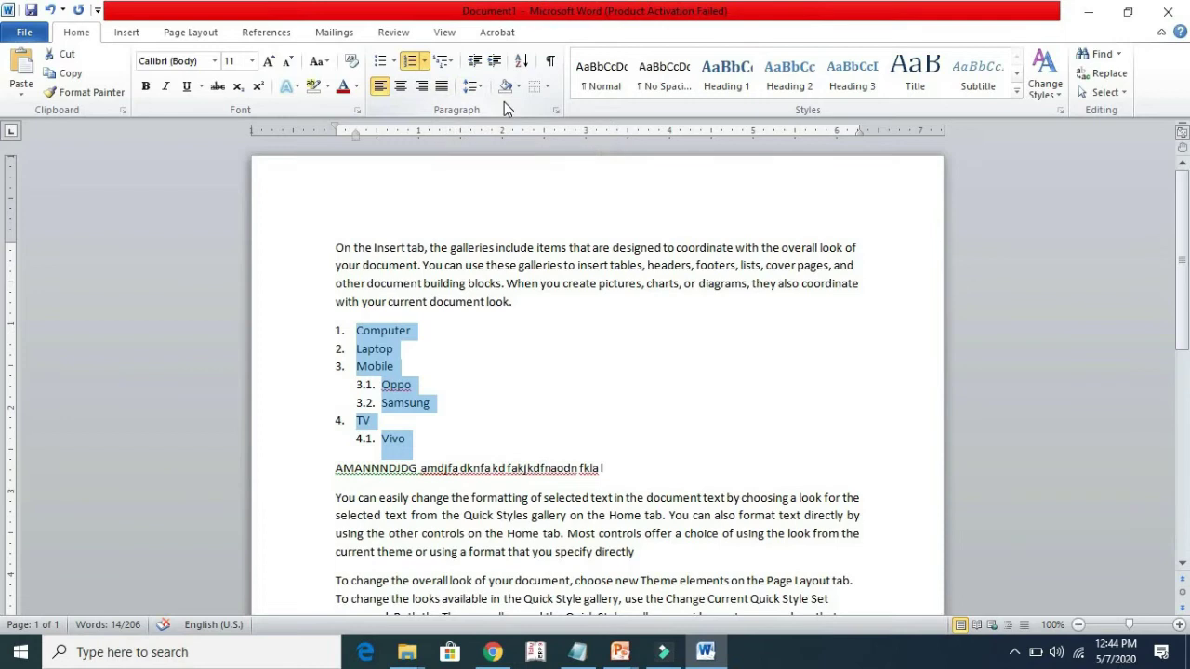
pyautogui.click(588, 321)
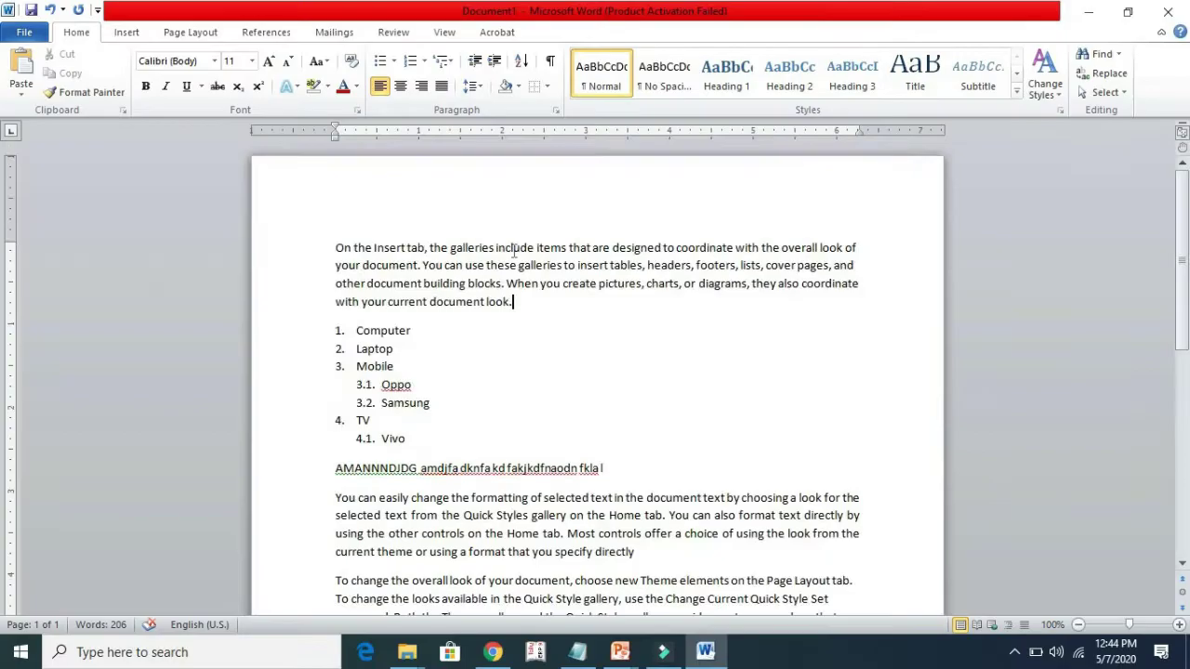
pyautogui.scroll(-5, 509, 282)
pyautogui.scroll(5, 509, 281)
pyautogui.scroll(-5, 685, 310)
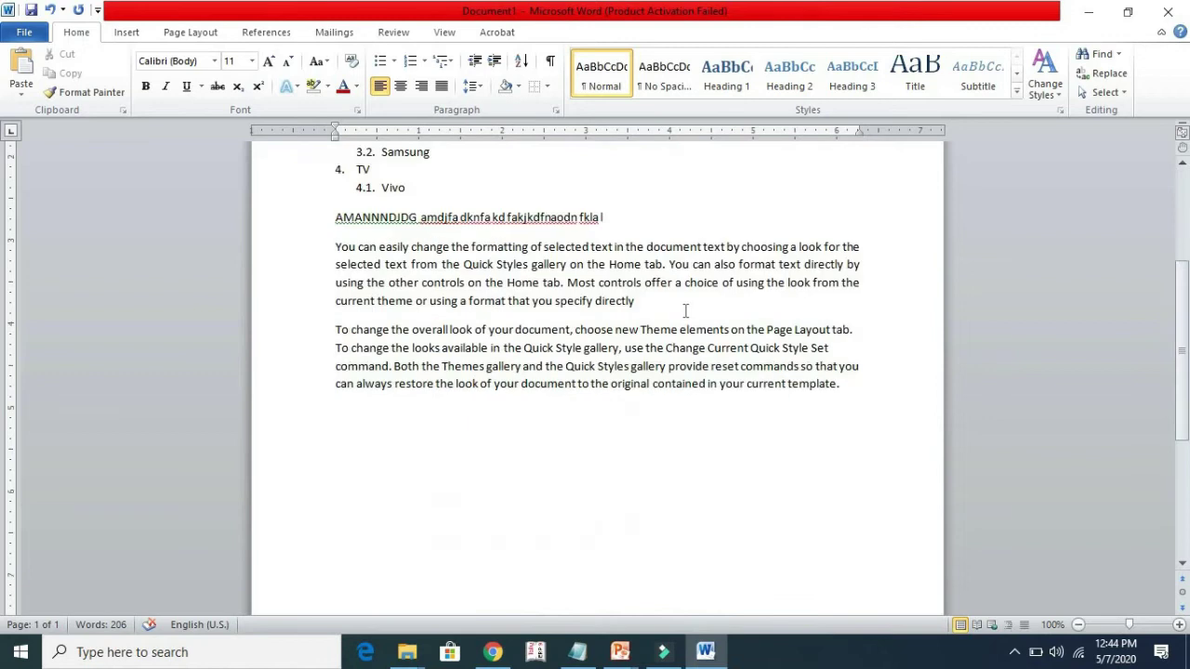
pyautogui.scroll(5, 685, 310)
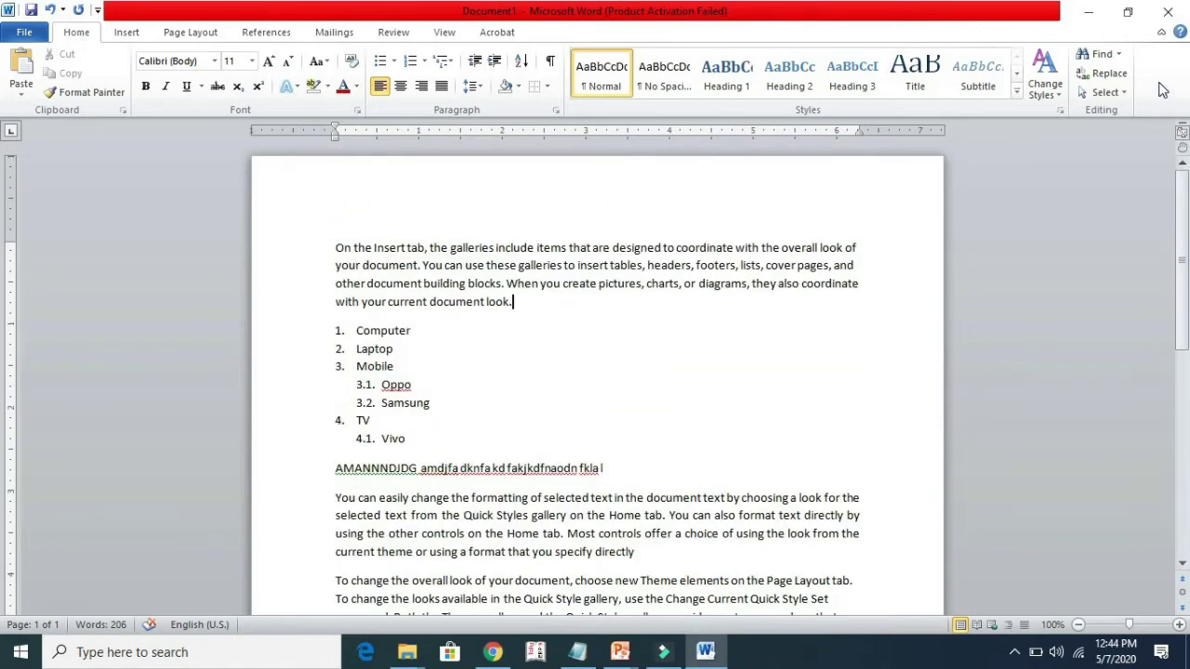
pyautogui.click(1117, 55)
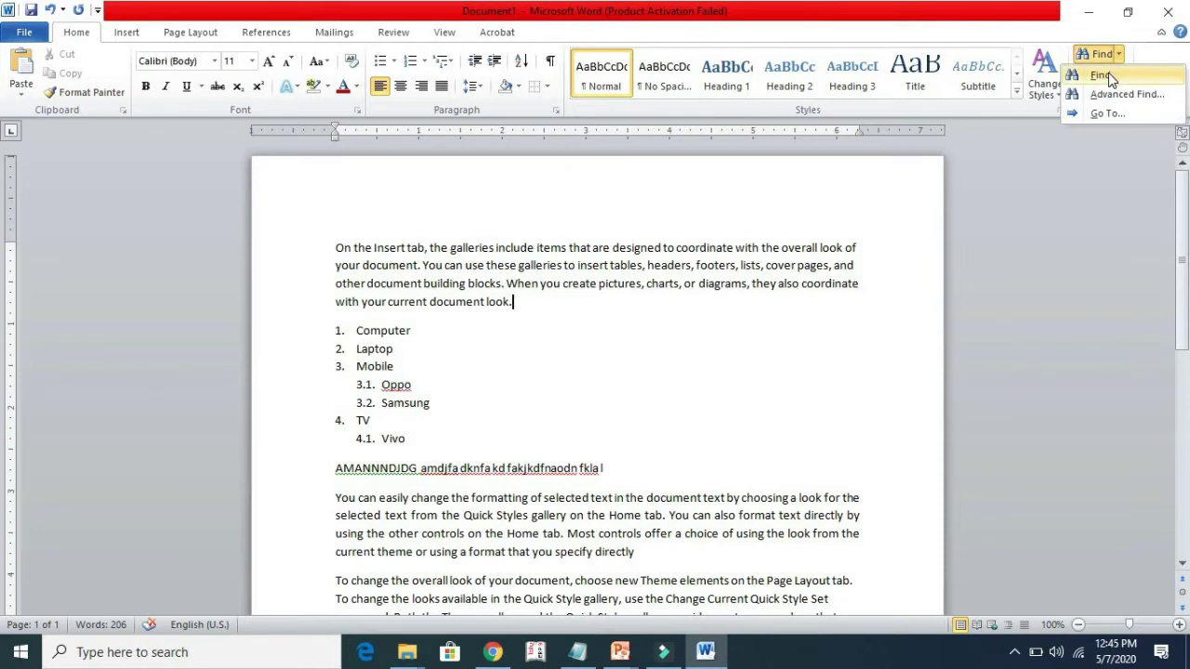
pyautogui.click(1108, 72)
pyautogui.write('doc')
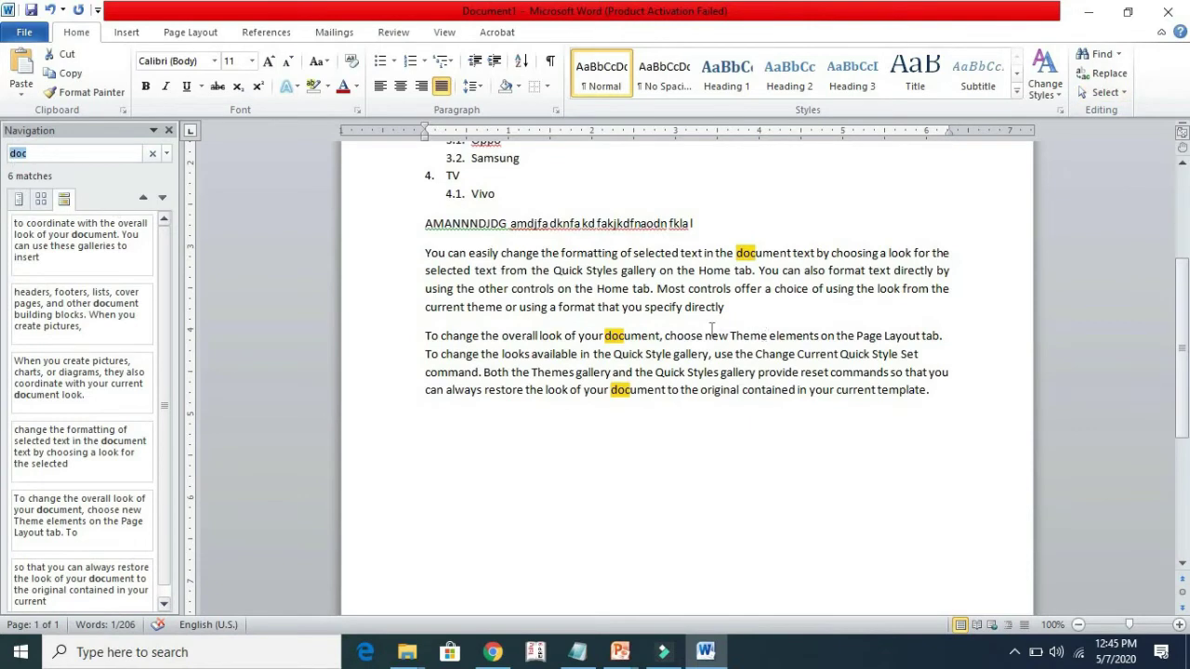
pyautogui.scroll(3, 713, 329)
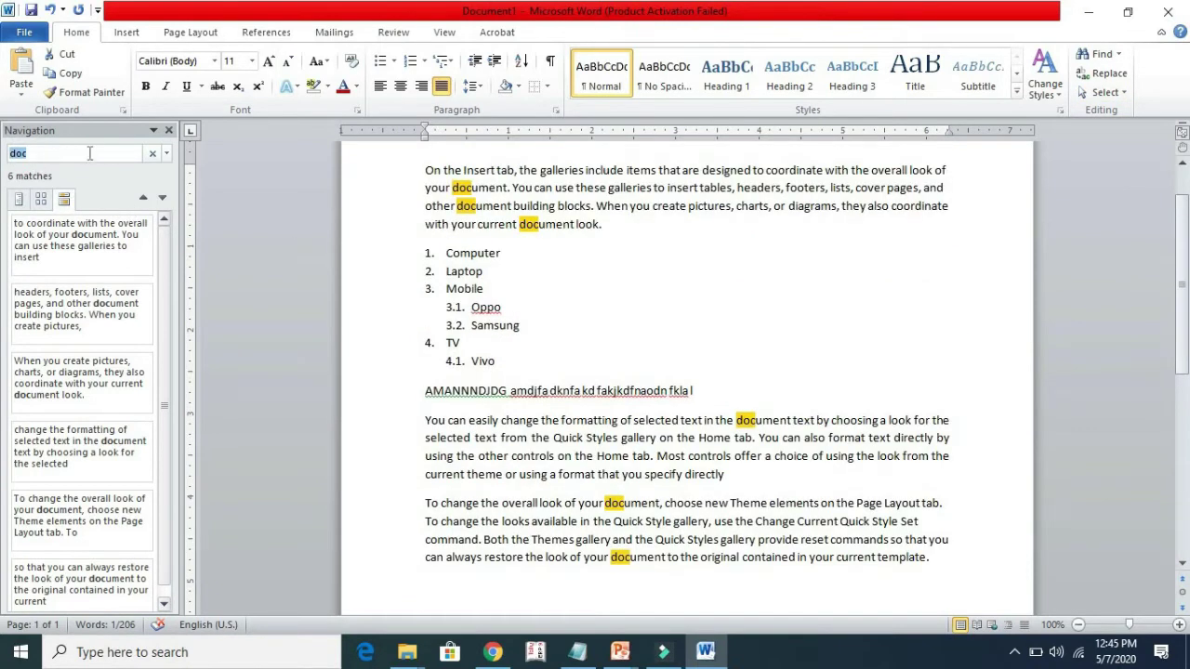
pyautogui.click(153, 153)
pyautogui.click(39, 153)
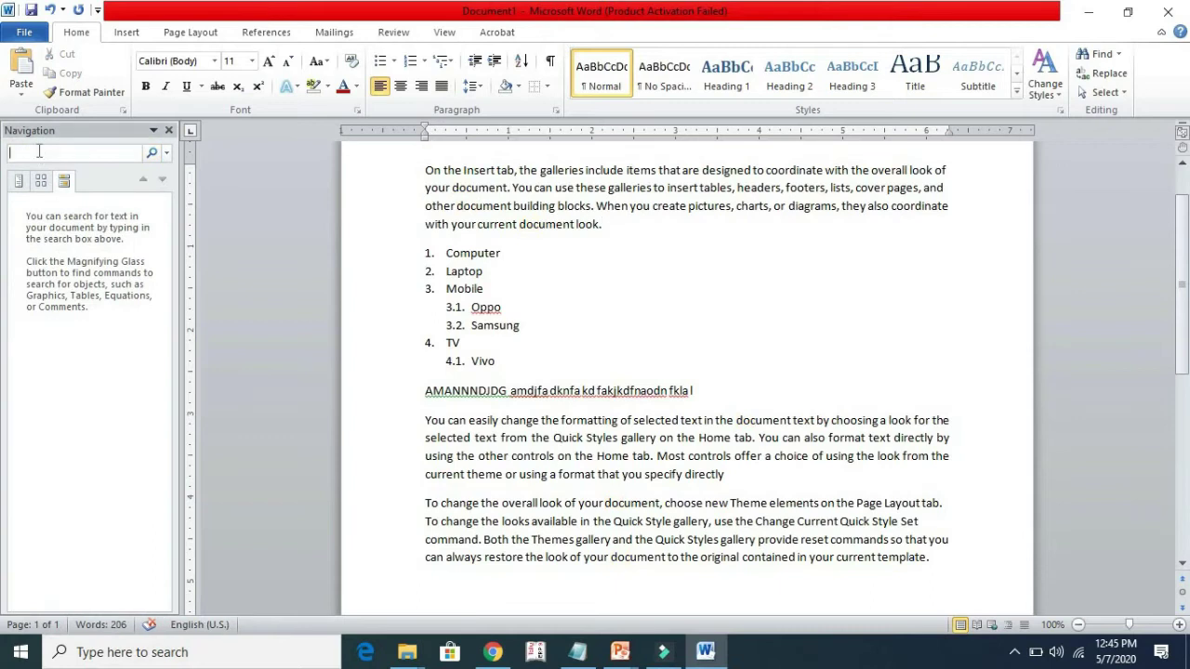
pyautogui.scroll(2, 653, 281)
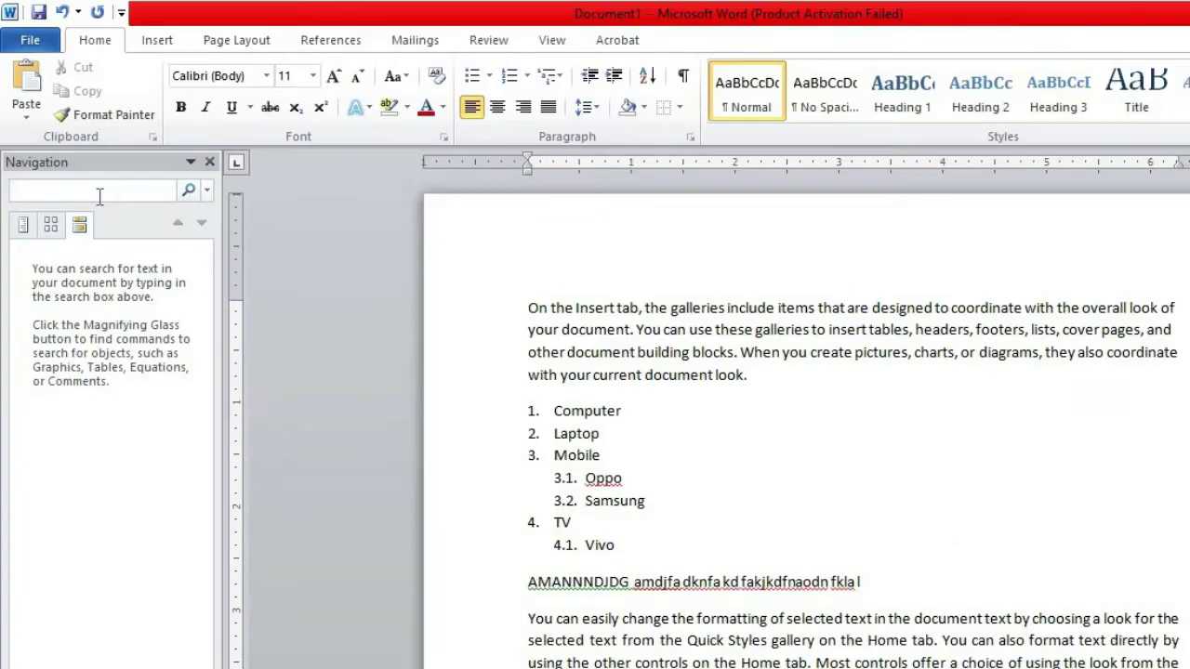
pyautogui.write('docu')
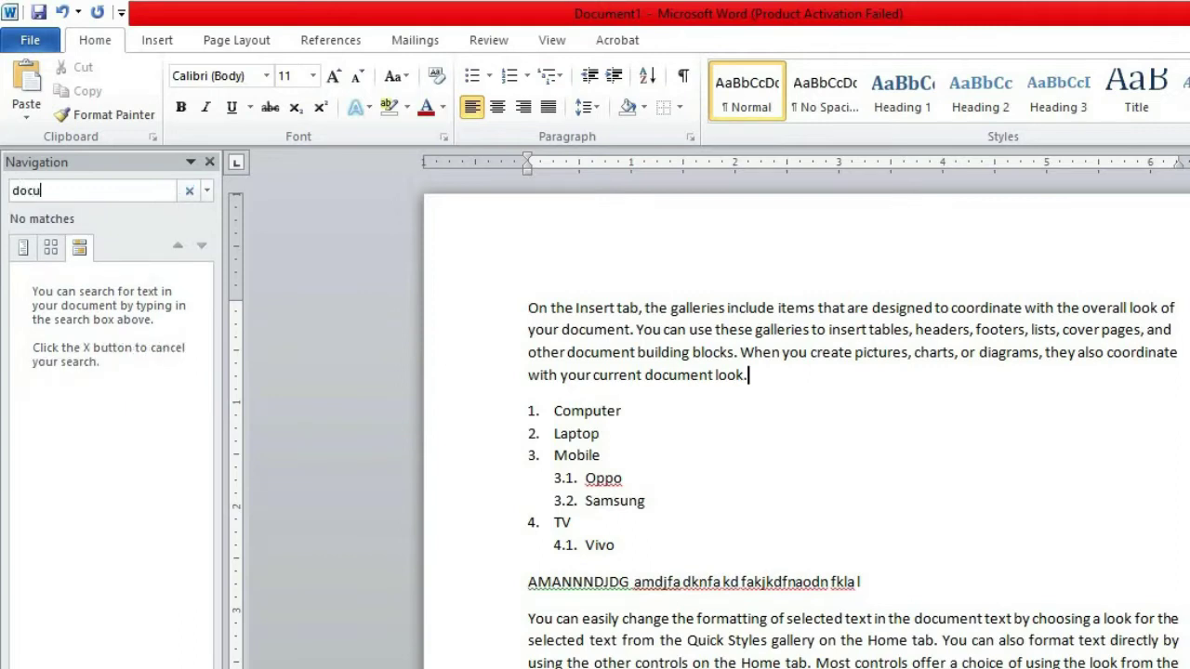
pyautogui.write('mn')
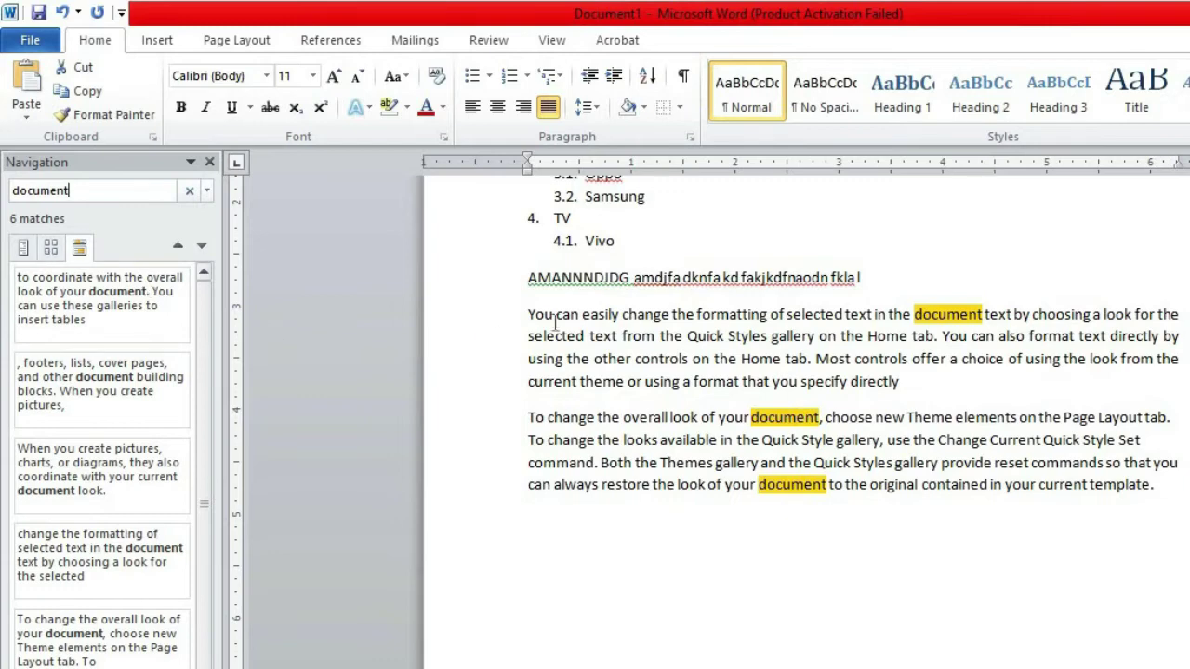
pyautogui.scroll(3, 595, 352)
pyautogui.scroll(2, 641, 339)
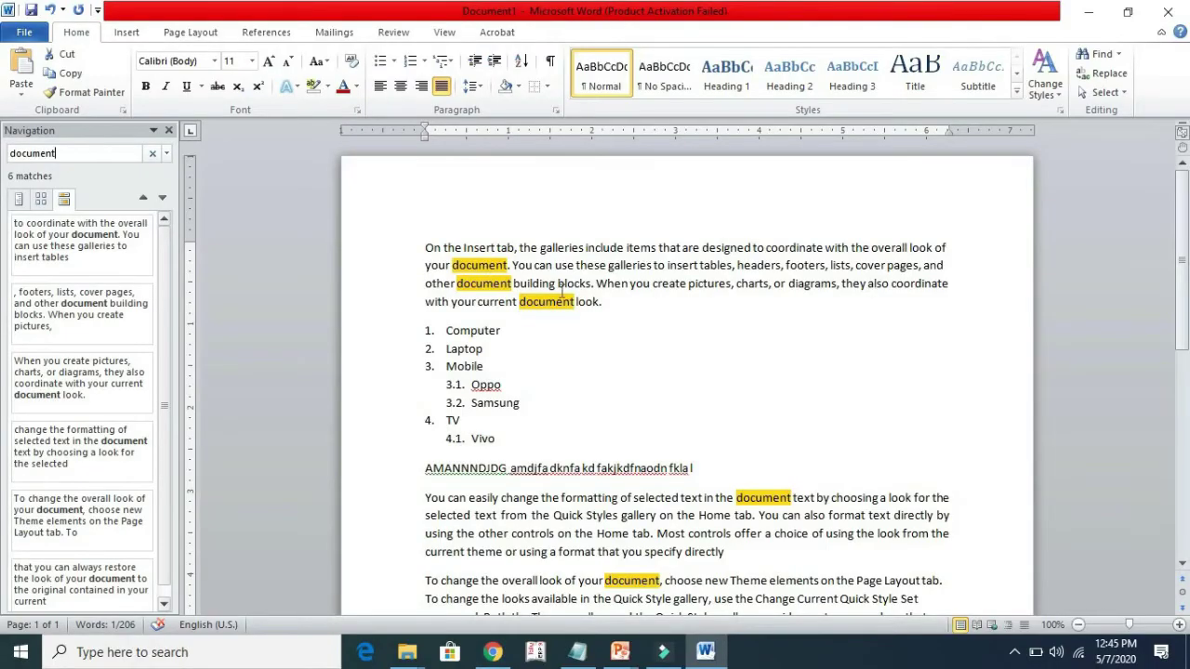
pyautogui.scroll(-3, 573, 296)
pyautogui.scroll(3, 573, 295)
pyautogui.scroll(-3, 612, 349)
pyautogui.scroll(3, 612, 348)
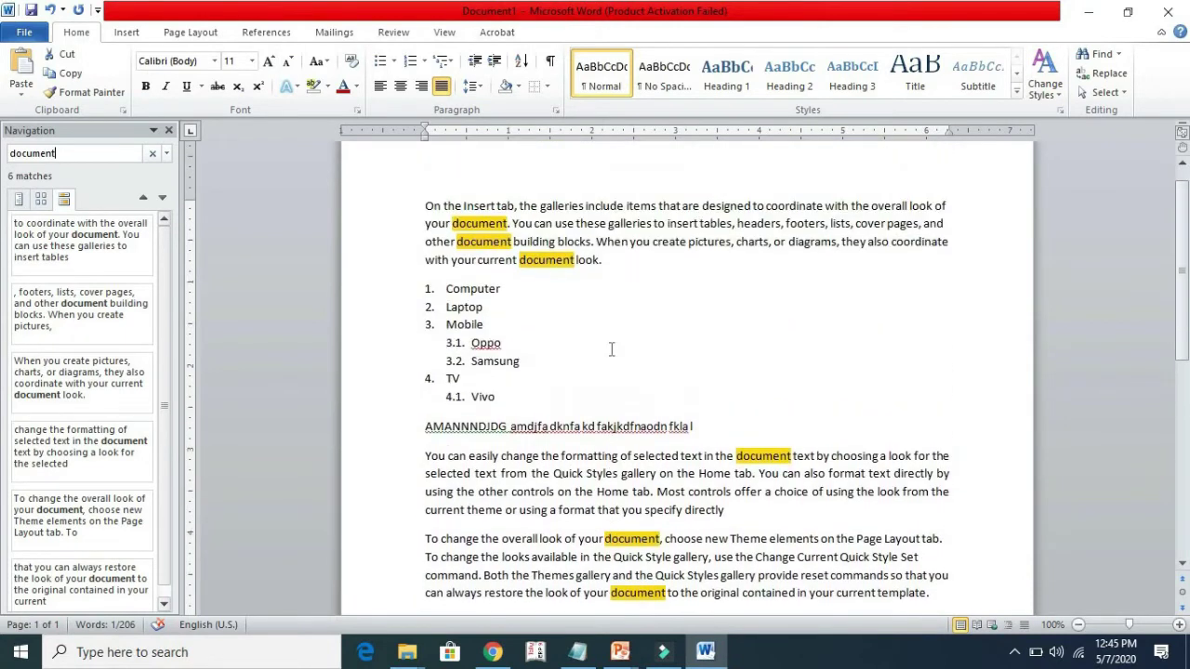
pyautogui.scroll(-3, 595, 275)
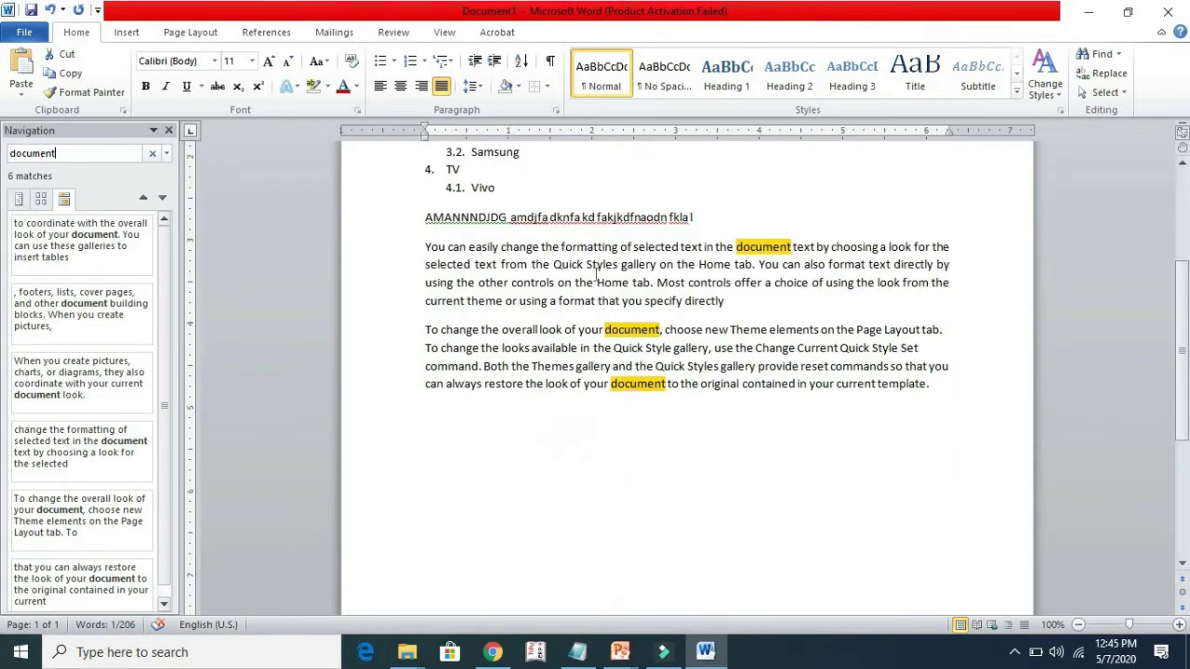
pyautogui.scroll(3, 596, 276)
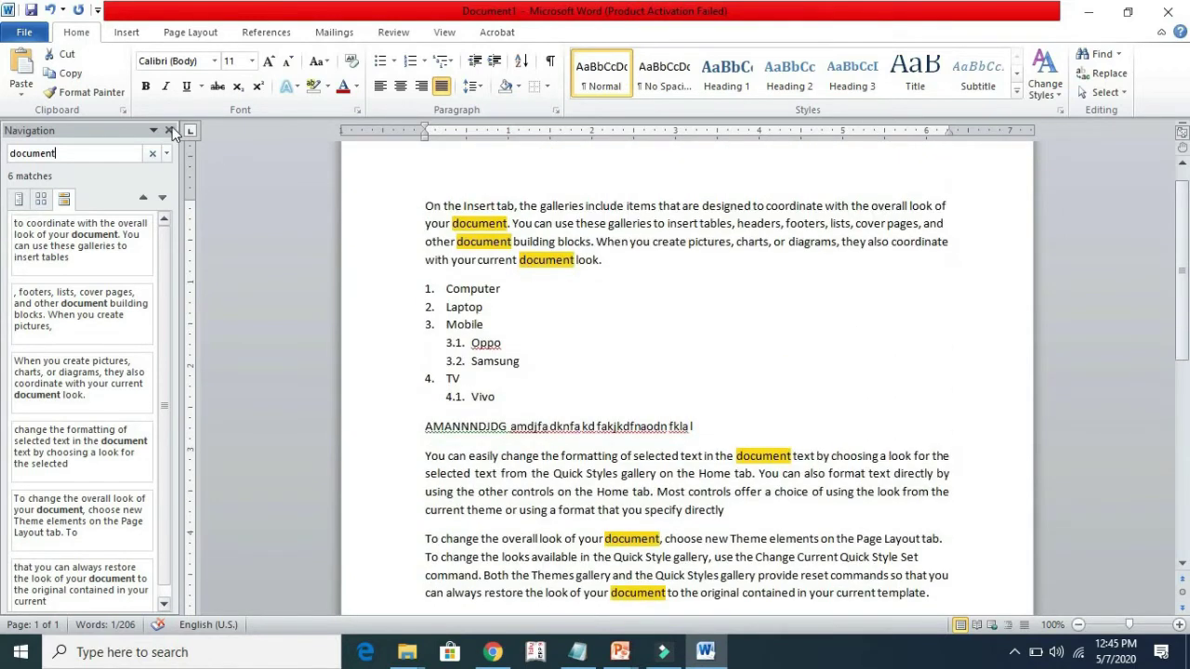
pyautogui.click(154, 154)
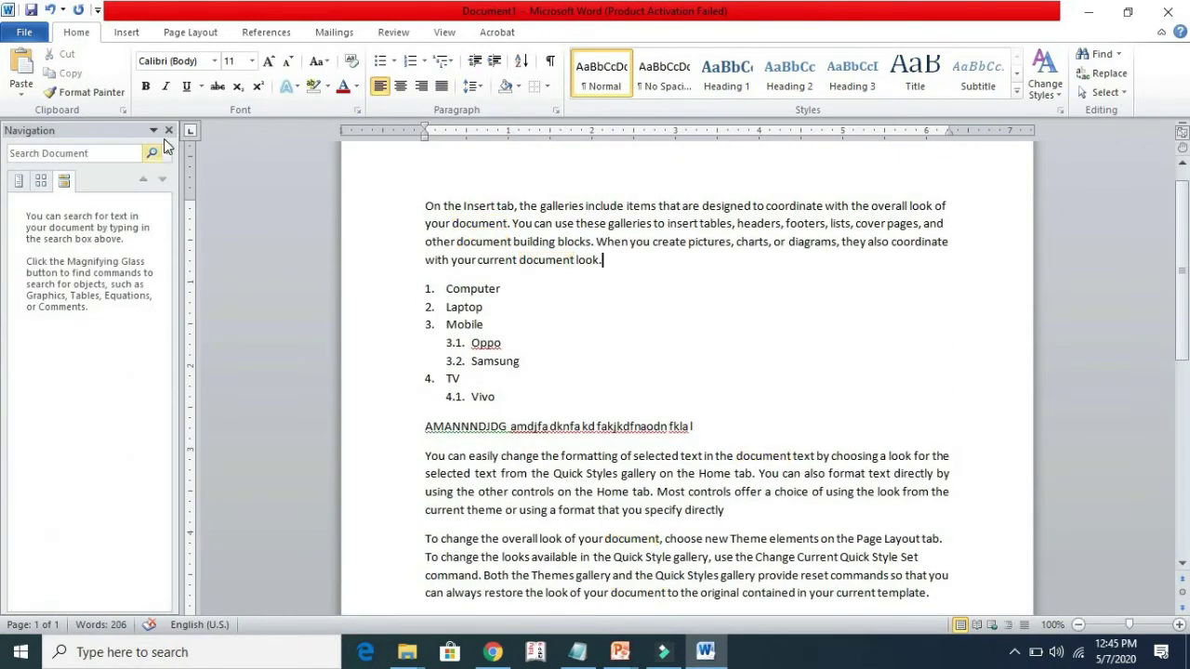
pyautogui.click(169, 130)
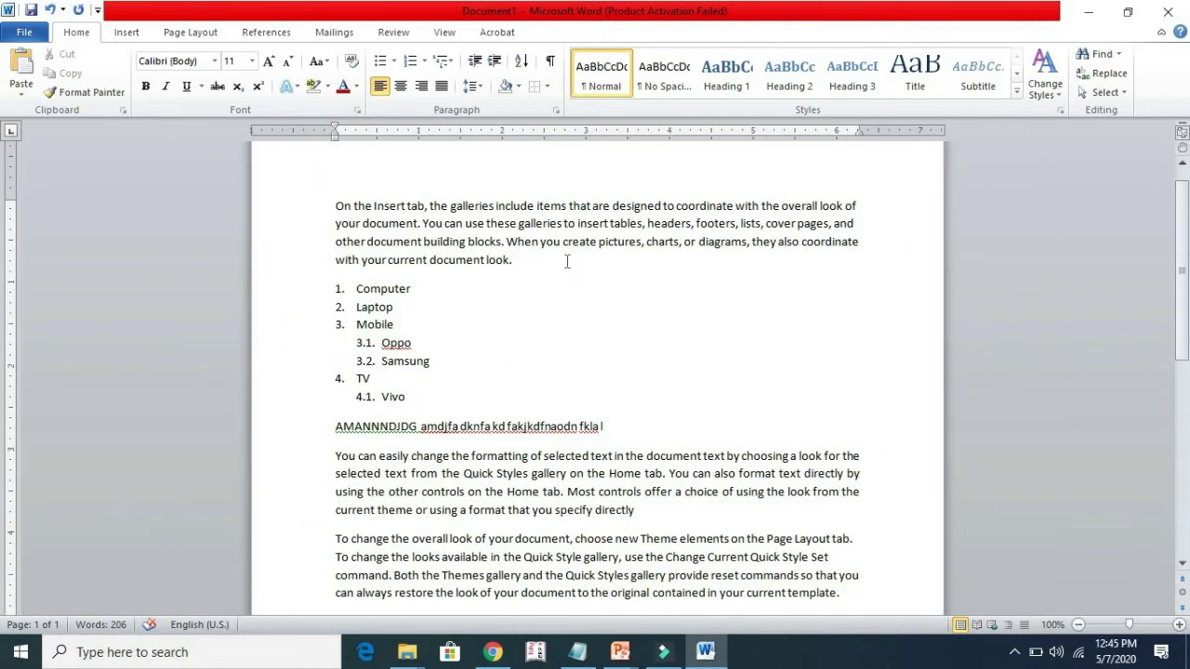
# Step: Open Find and Replace with 'document' to find and 'doc' as the replacement
pyautogui.scroll(1, 566, 261)
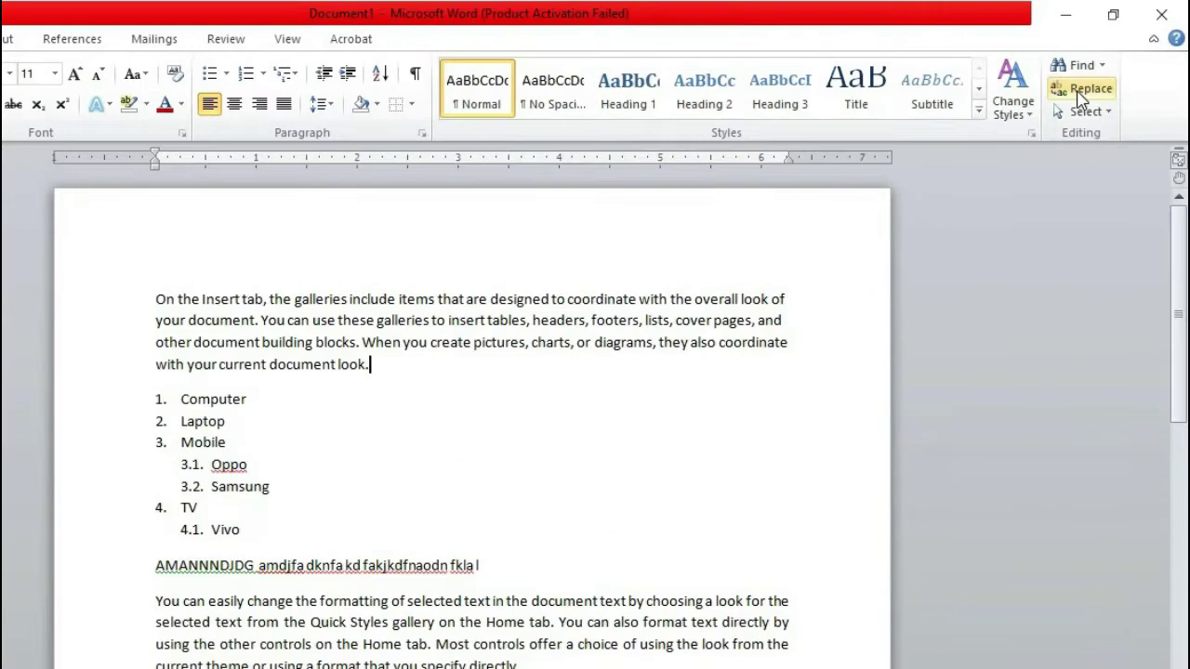
pyautogui.click(1081, 91)
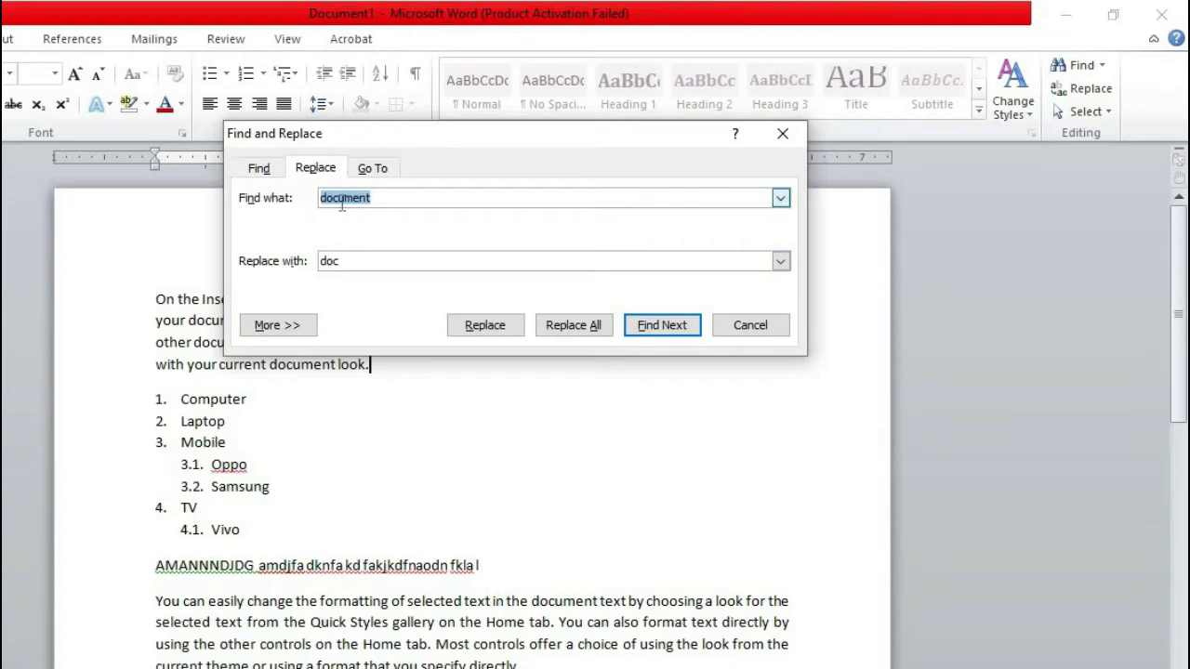
pyautogui.click(383, 201)
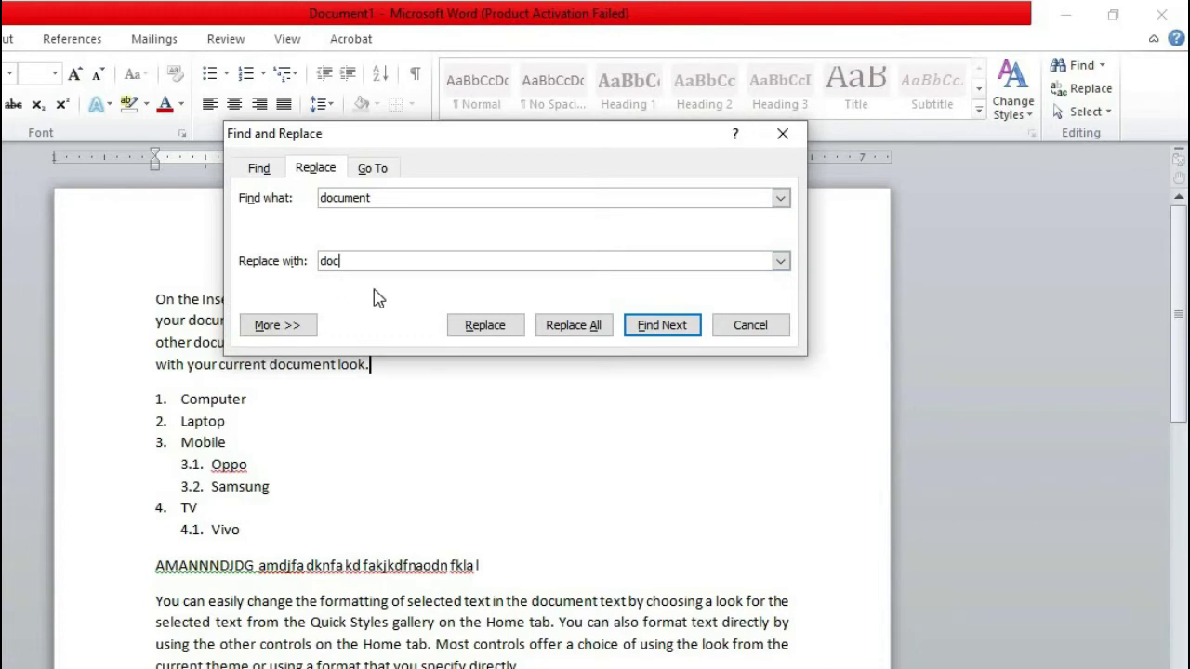
# Step: Replace the first occurrences of 'document' with 'doc' one at a time, skipping one
pyautogui.click(655, 327)
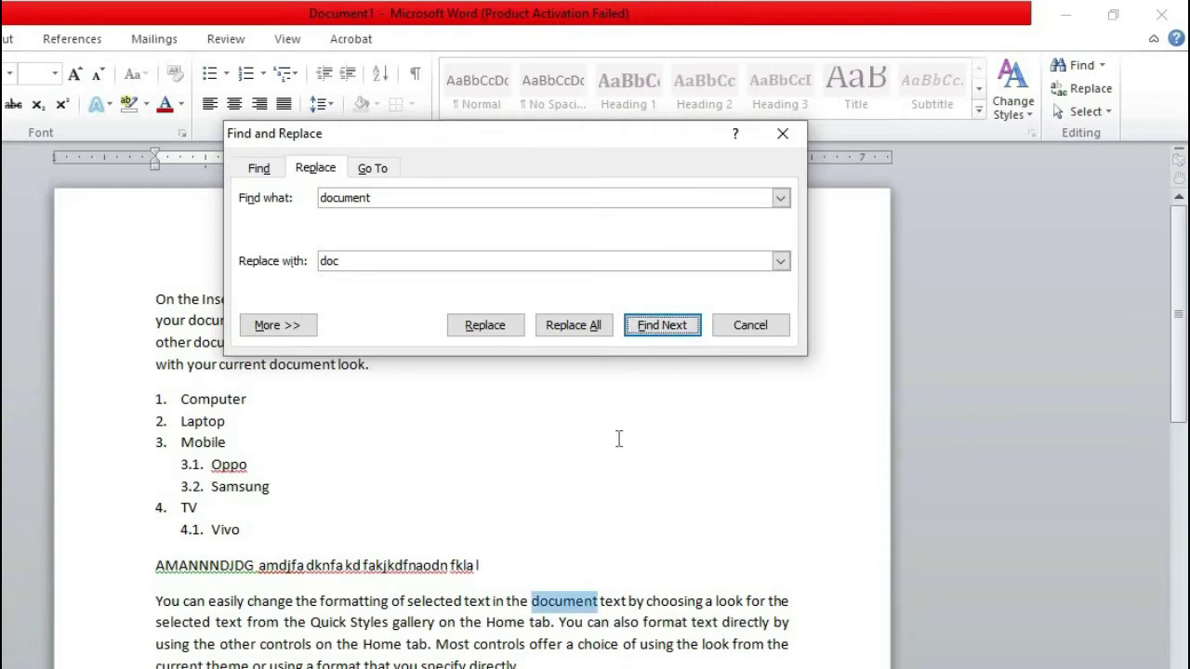
pyautogui.scroll(-3, 590, 477)
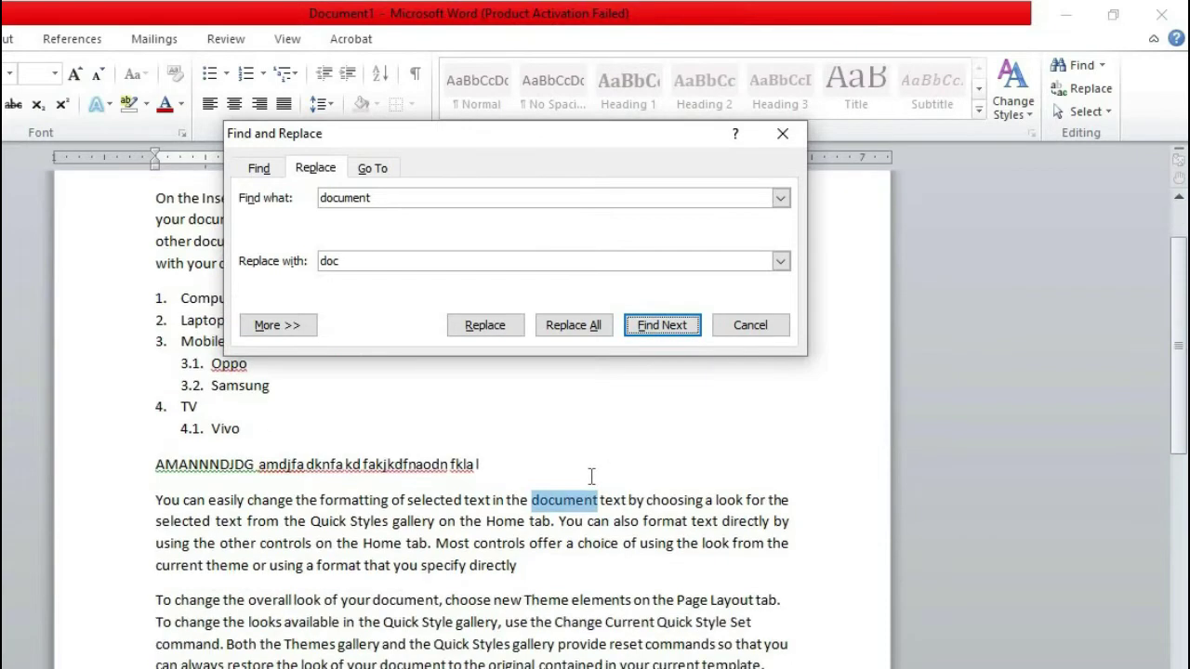
pyautogui.scroll(2, 587, 480)
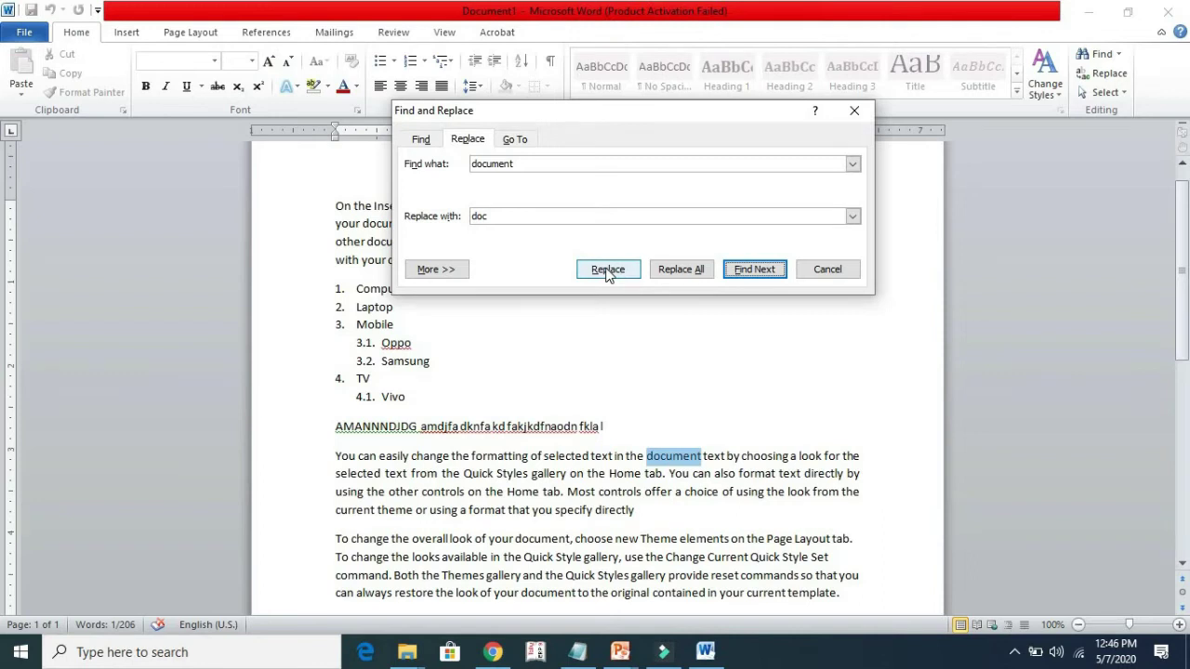
pyautogui.click(606, 269)
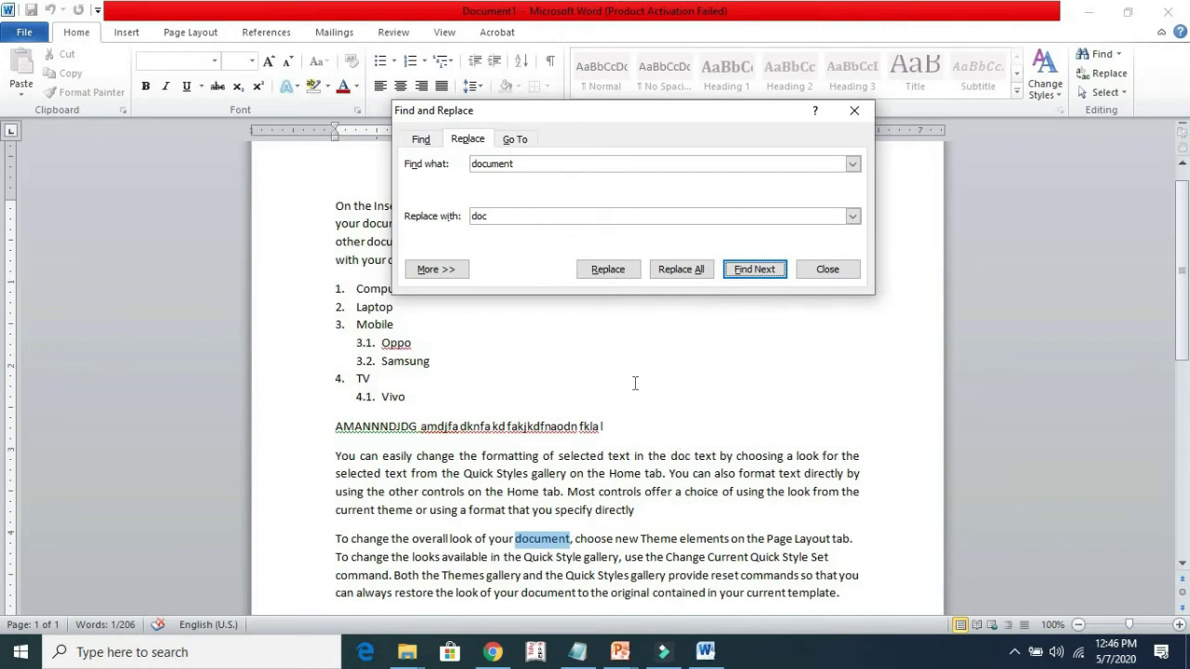
pyautogui.scroll(-1, 558, 546)
pyautogui.scroll(-1, 563, 488)
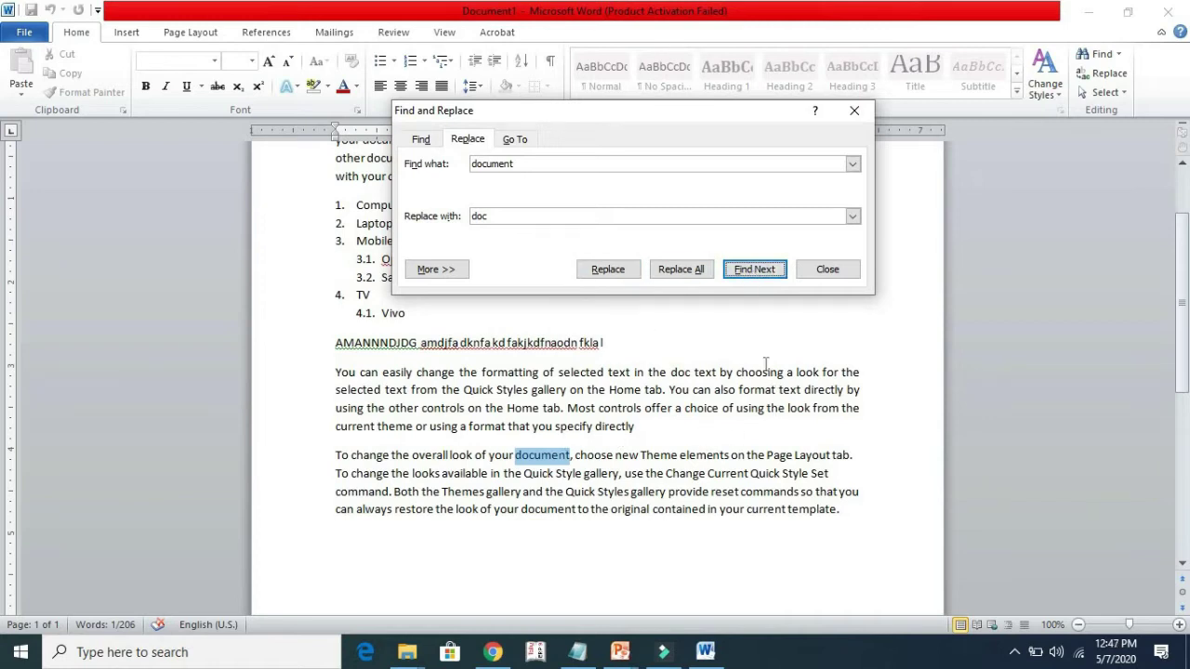
pyautogui.click(759, 270)
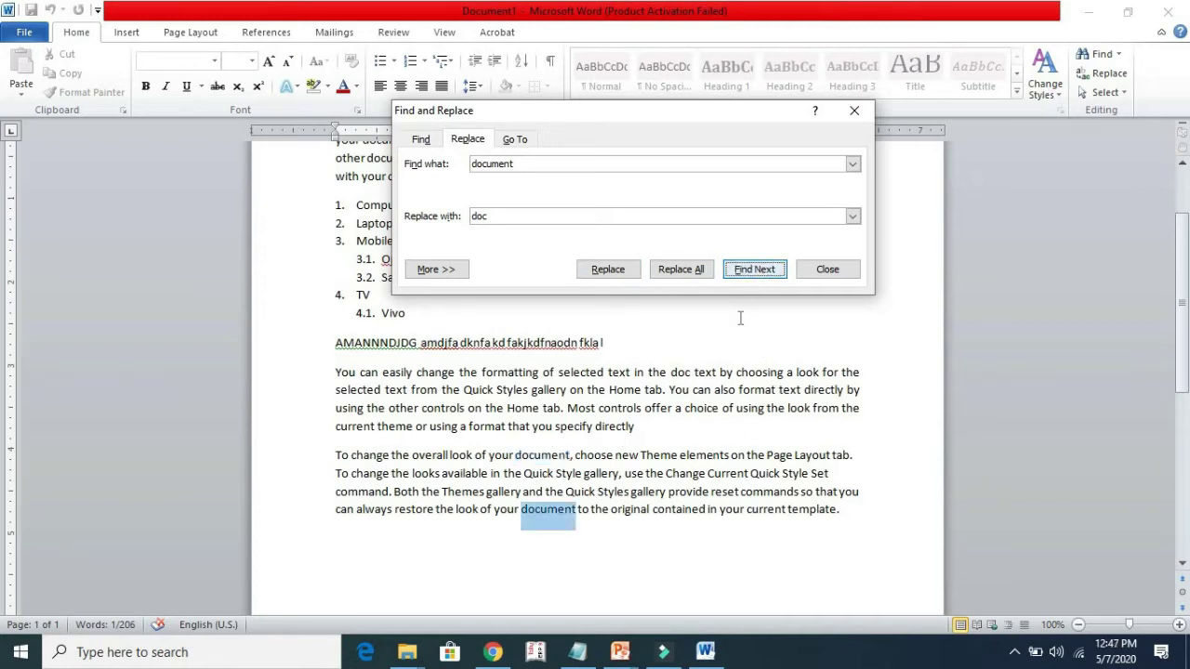
pyautogui.click(615, 270)
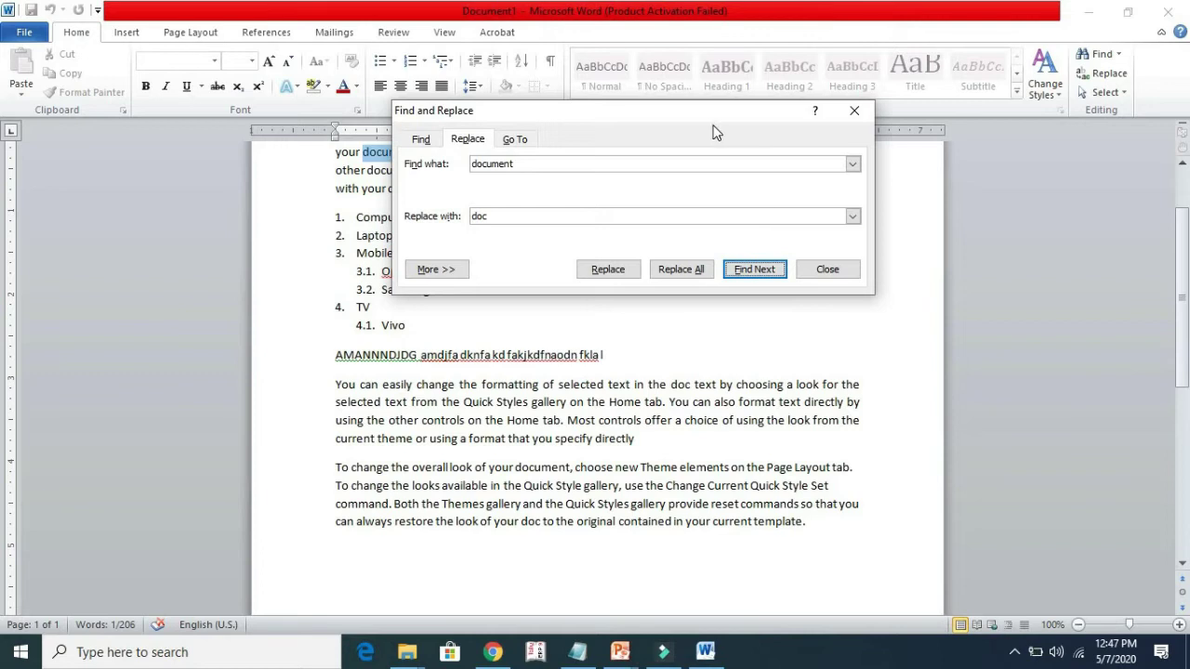
# Step: Replace further 'document' occurrences with 'doc', skipping one, until the search finishes
pyautogui.moveTo(716, 123); pyautogui.dragTo(858, 315)
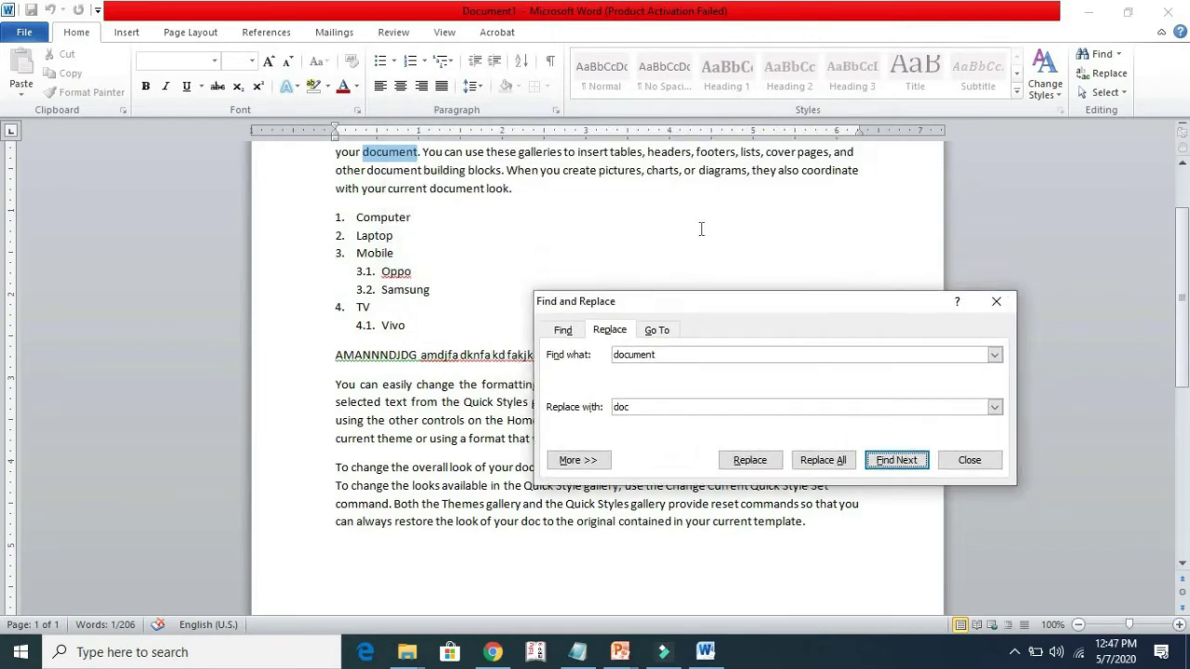
pyautogui.scroll(2, 498, 224)
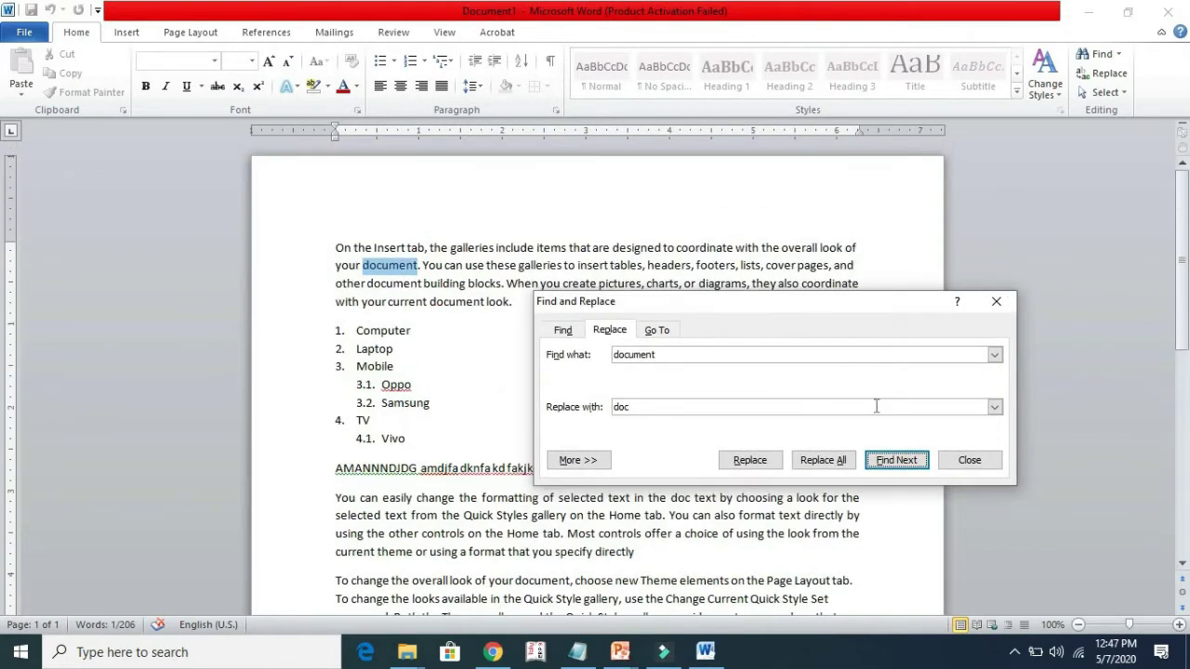
pyautogui.click(773, 462)
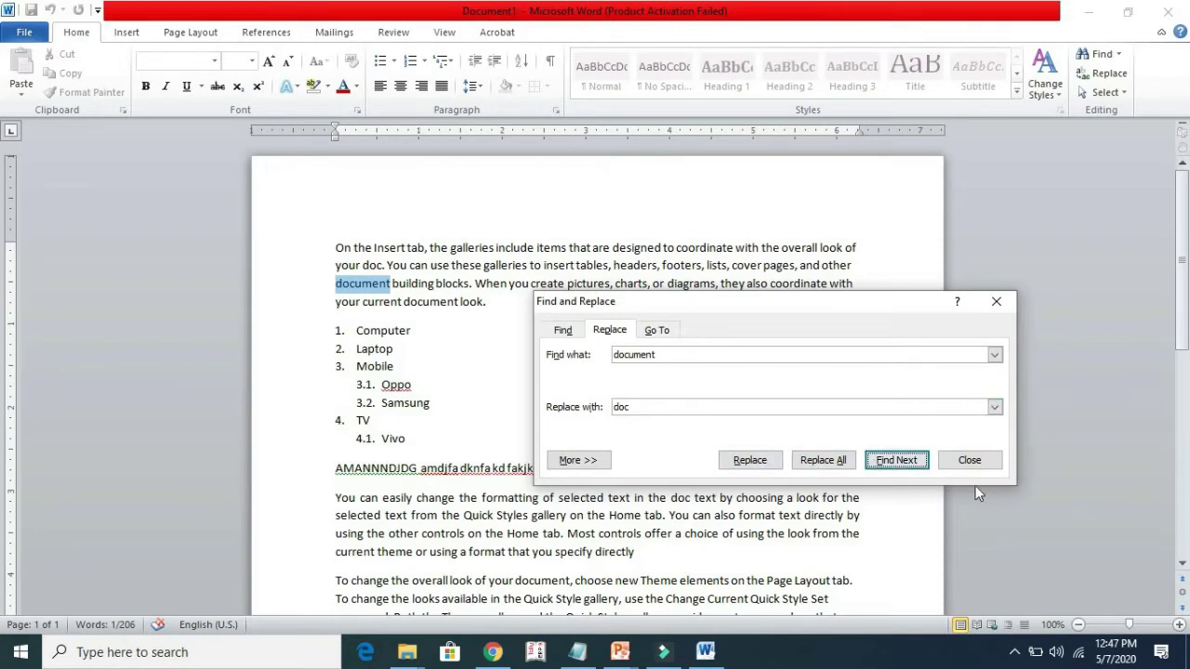
pyautogui.click(917, 462)
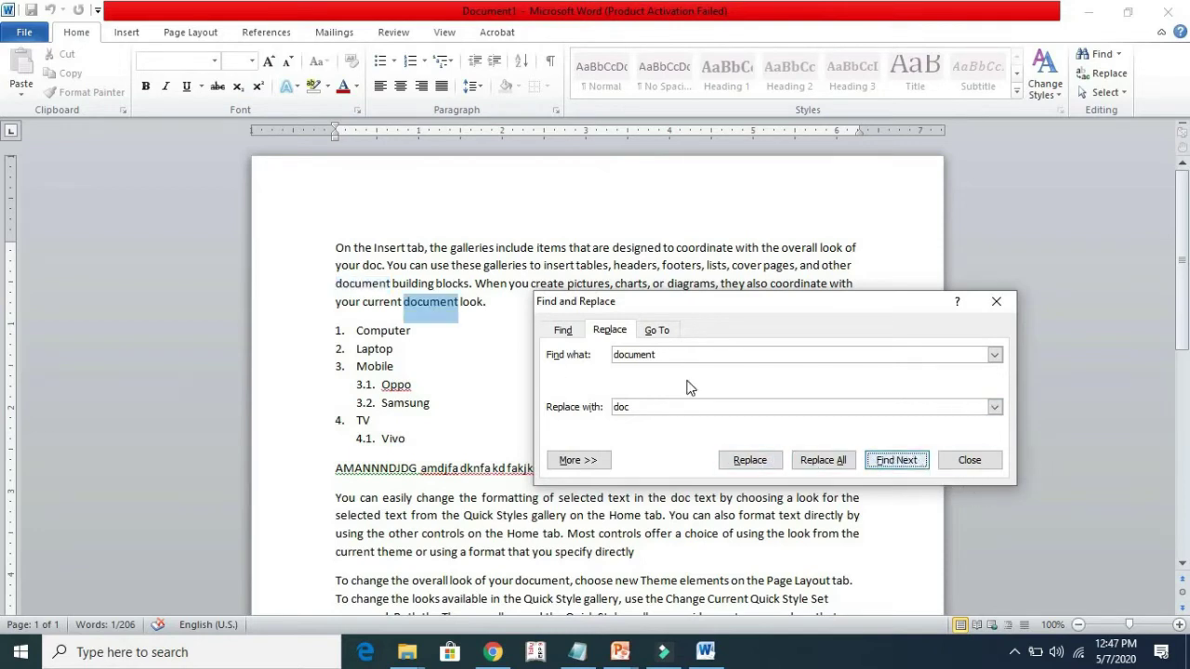
pyautogui.click(768, 467)
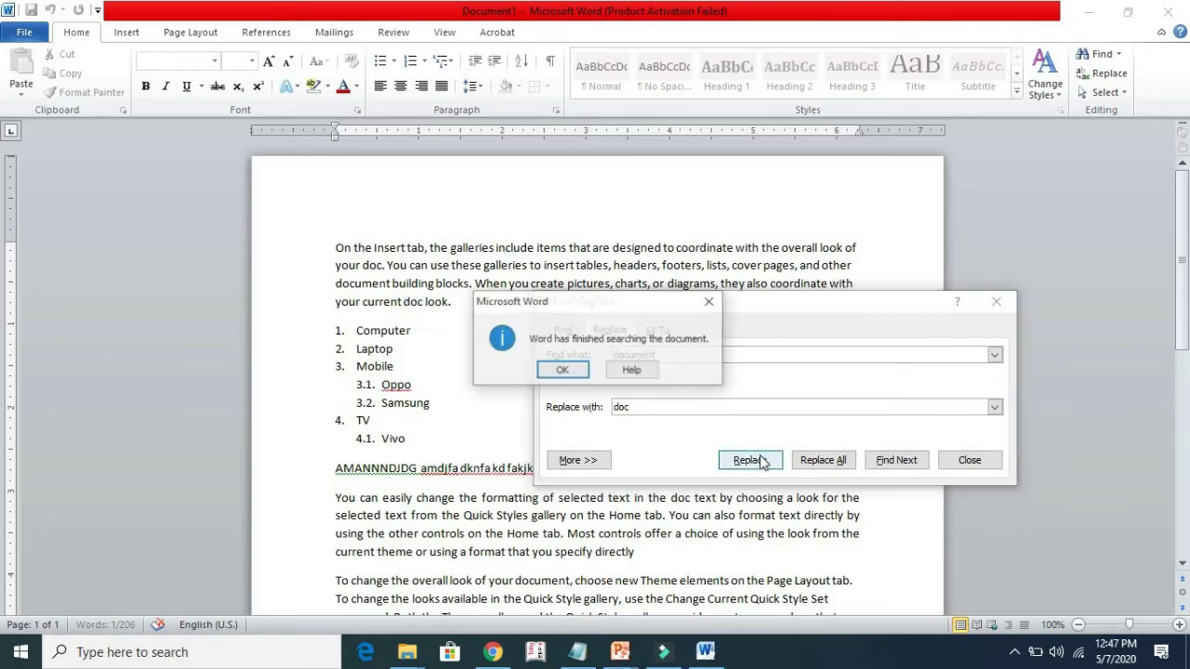
pyautogui.click(574, 371)
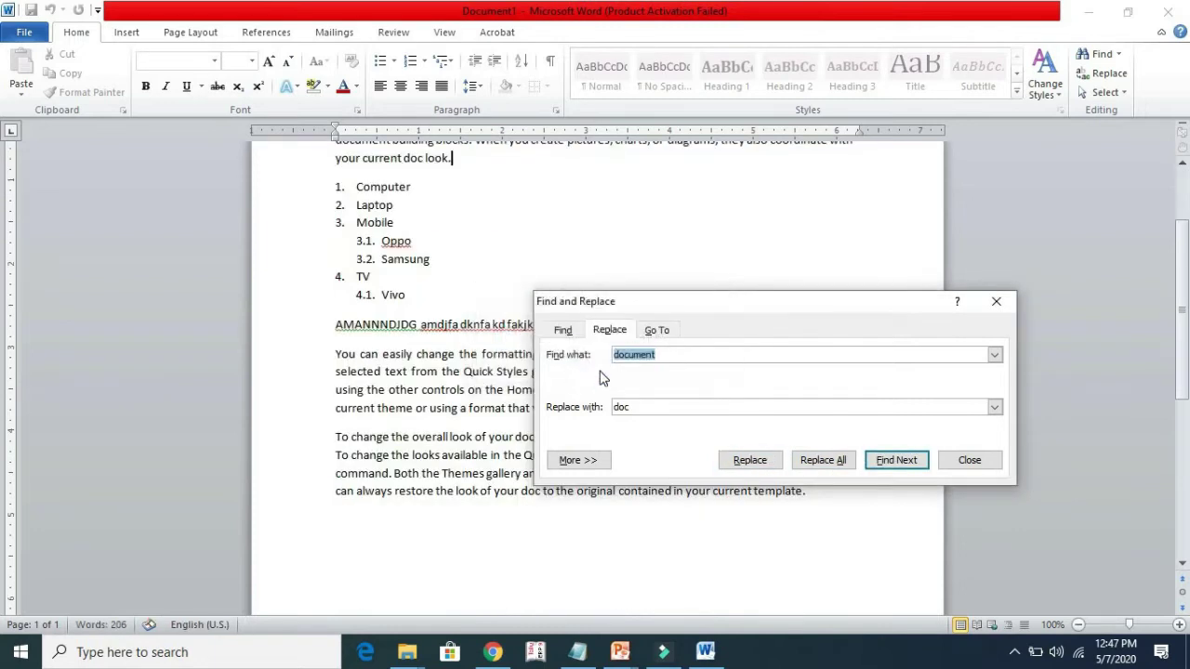
# Step: Replace all remaining 'document' occurrences with 'doc' at once and close Find and Replace
pyautogui.click(824, 462)
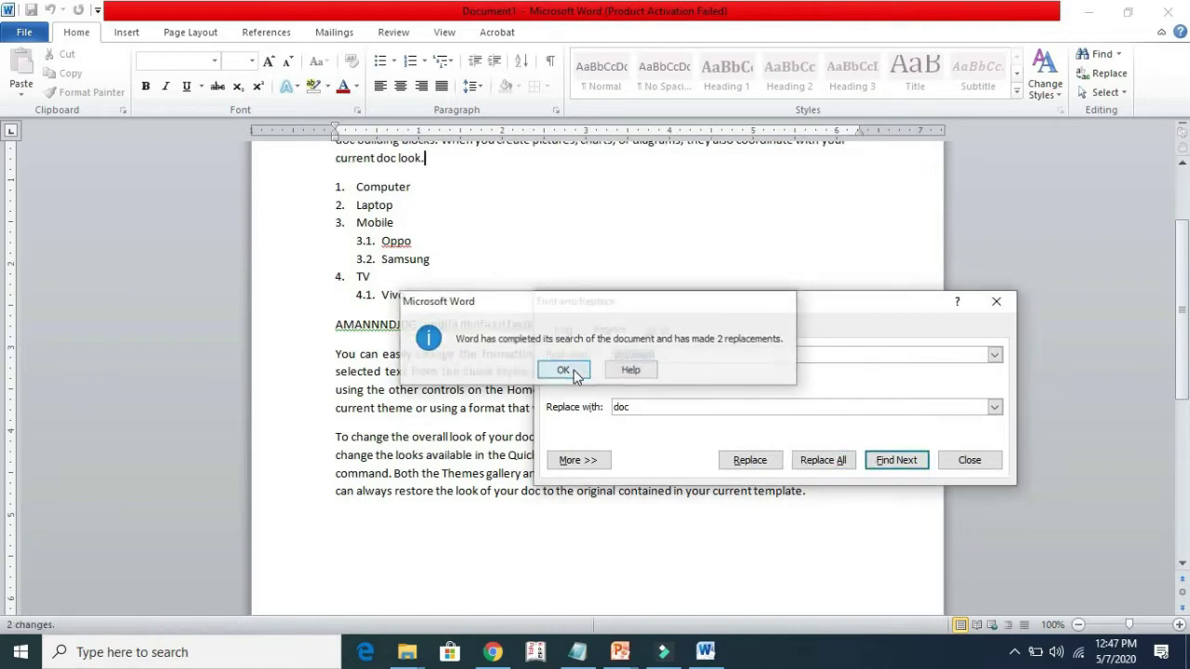
pyautogui.click(575, 373)
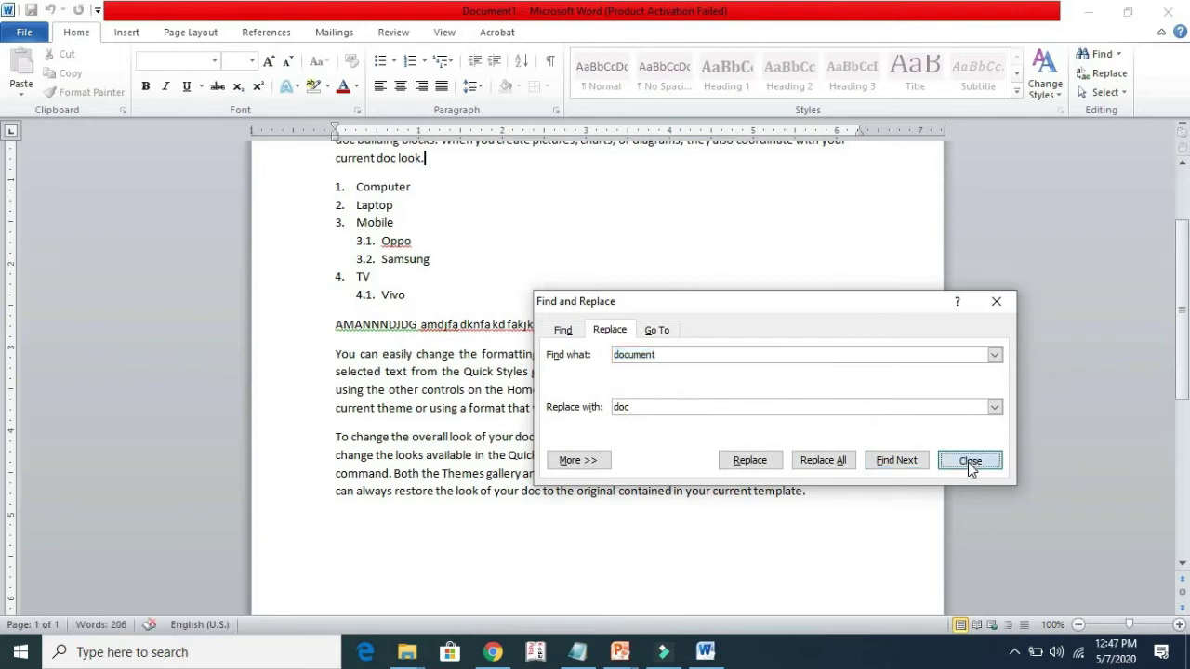
pyautogui.click(967, 462)
# Step: Insert a 6-column by 4-row table on the blank page
pyautogui.scroll(3, 751, 449)
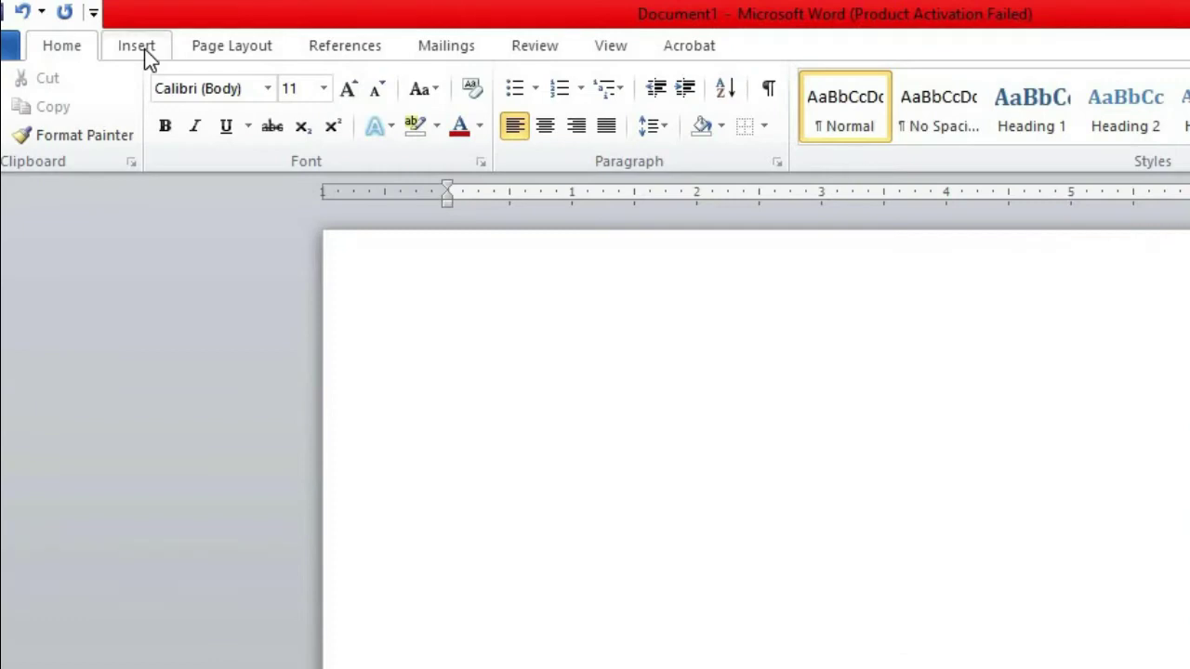
pyautogui.click(144, 49)
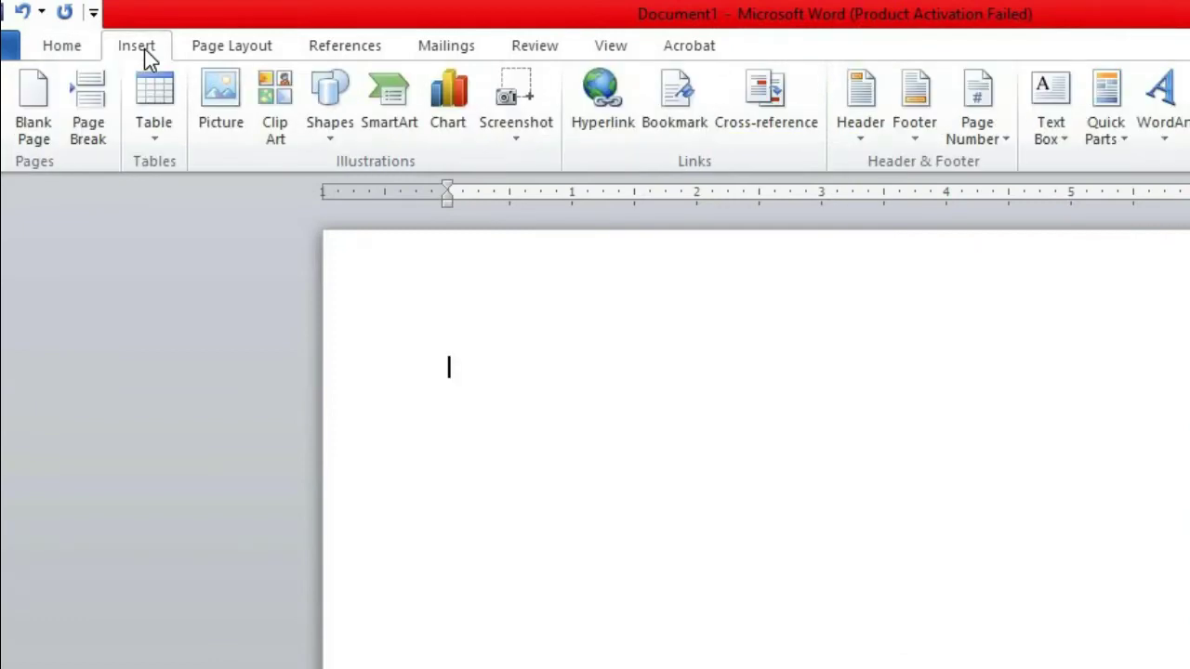
pyautogui.click(160, 95)
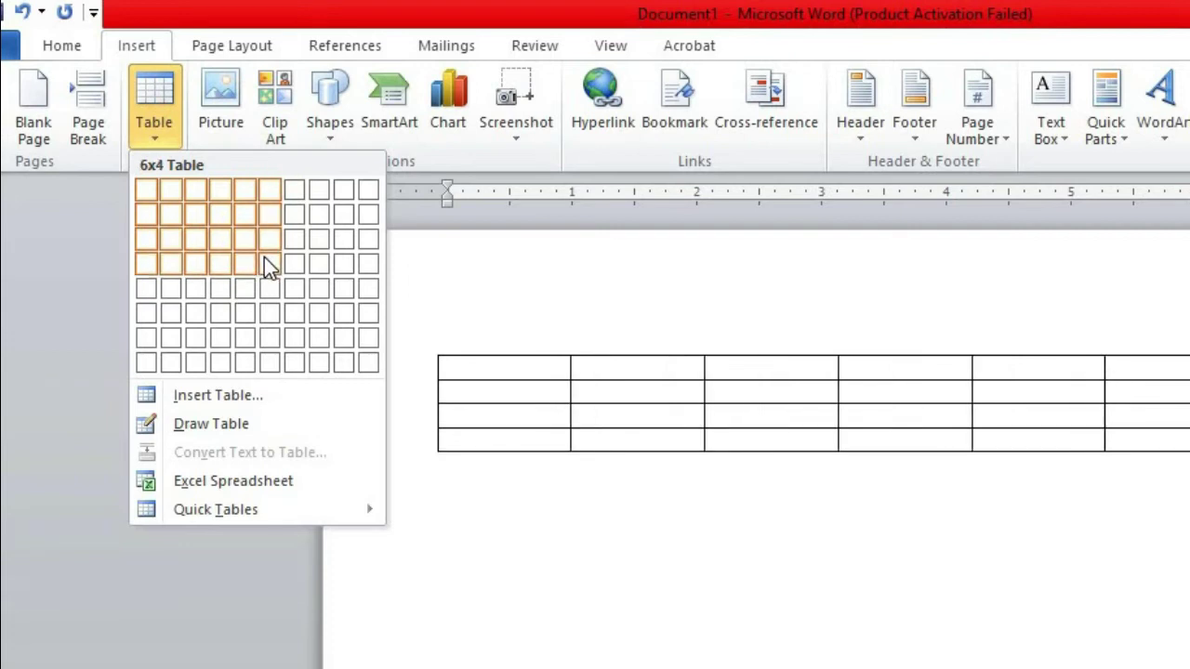
pyautogui.click(264, 260)
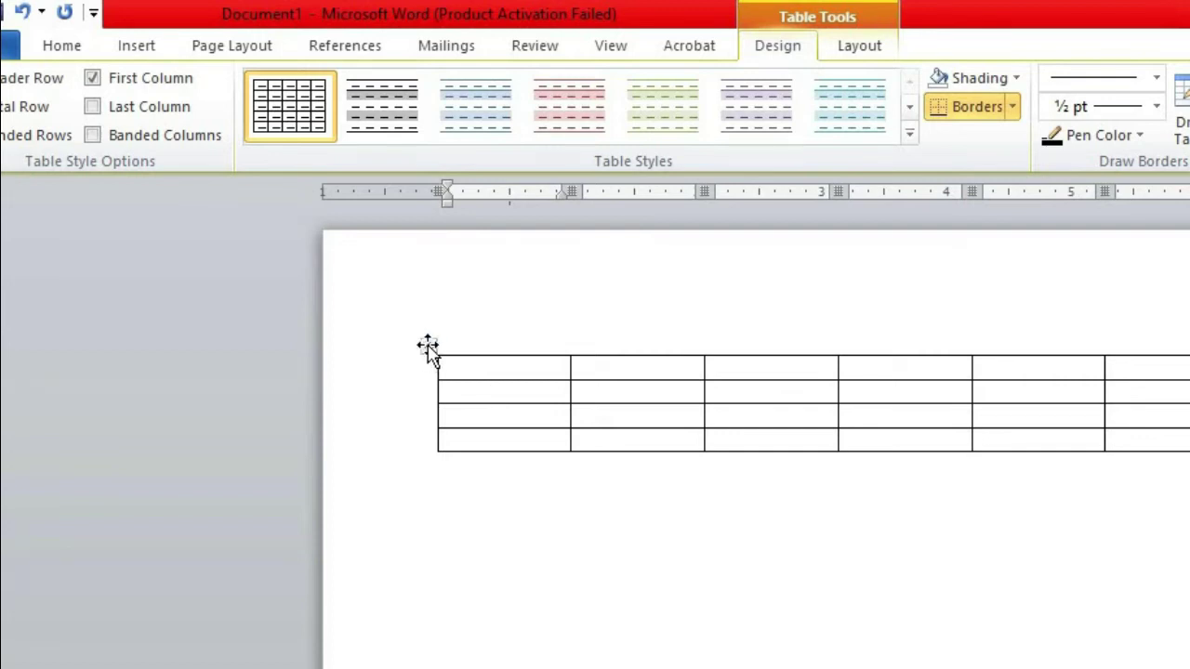
# Step: Delete the 6x4 table, leaving the page empty
pyautogui.click(427, 347)
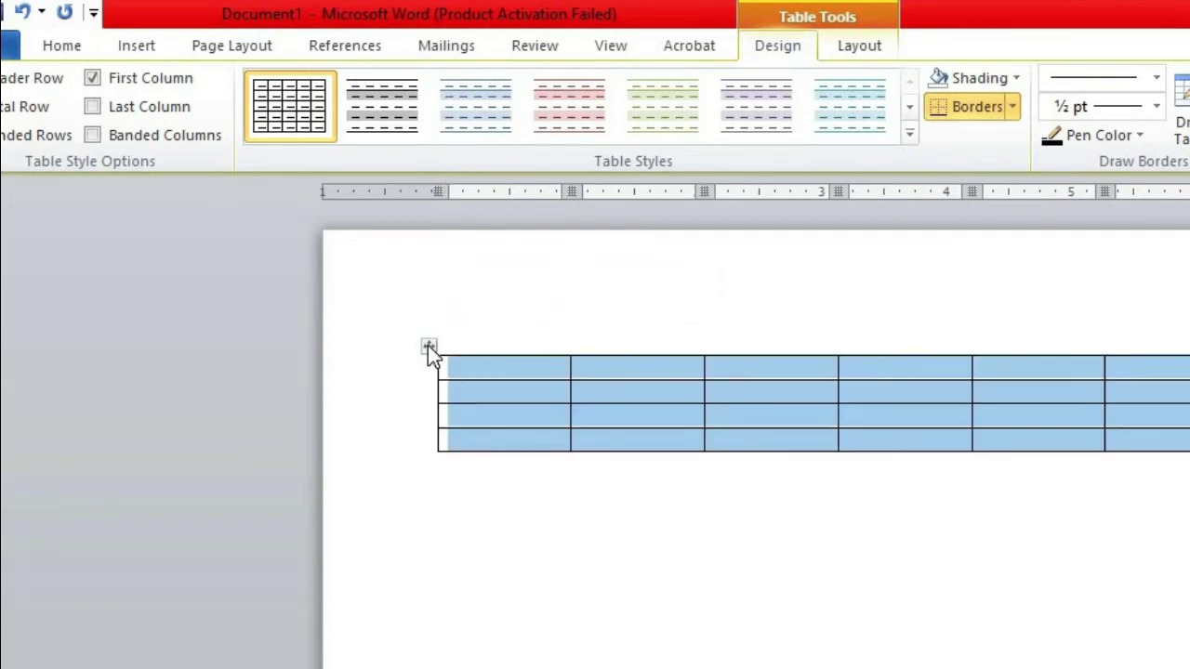
pyautogui.rightClick(428, 350)
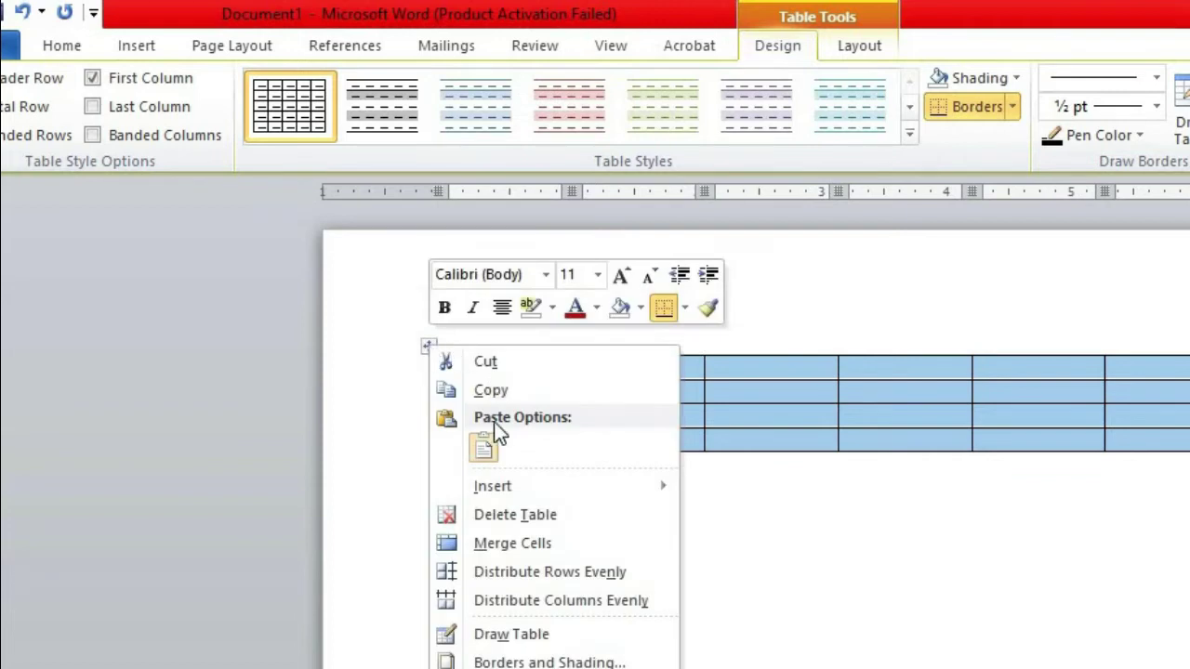
pyautogui.click(483, 510)
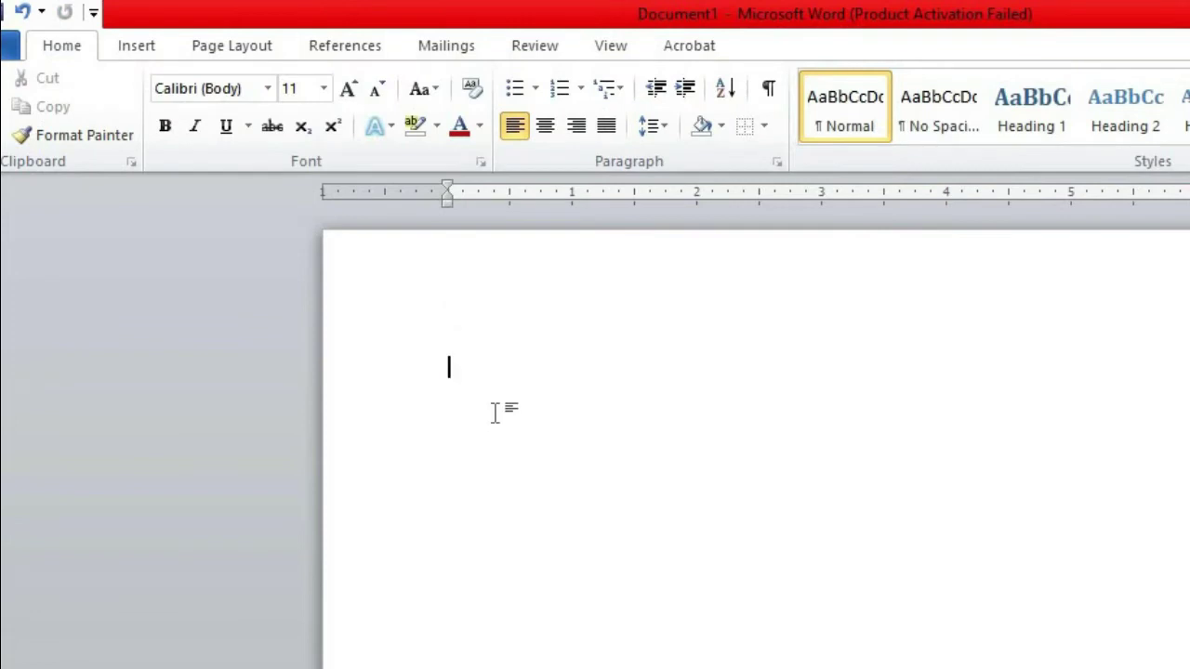
# Step: Insert a table of 12 columns and 15 rows through the Insert Table dialog
pyautogui.click(130, 57)
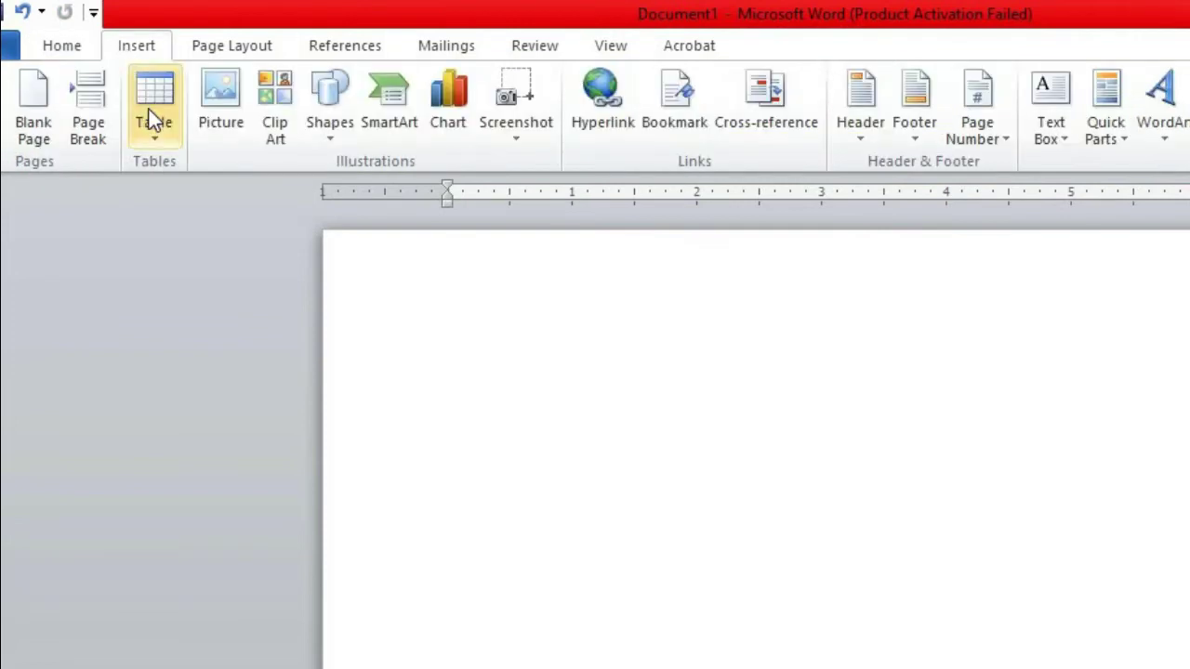
pyautogui.click(153, 125)
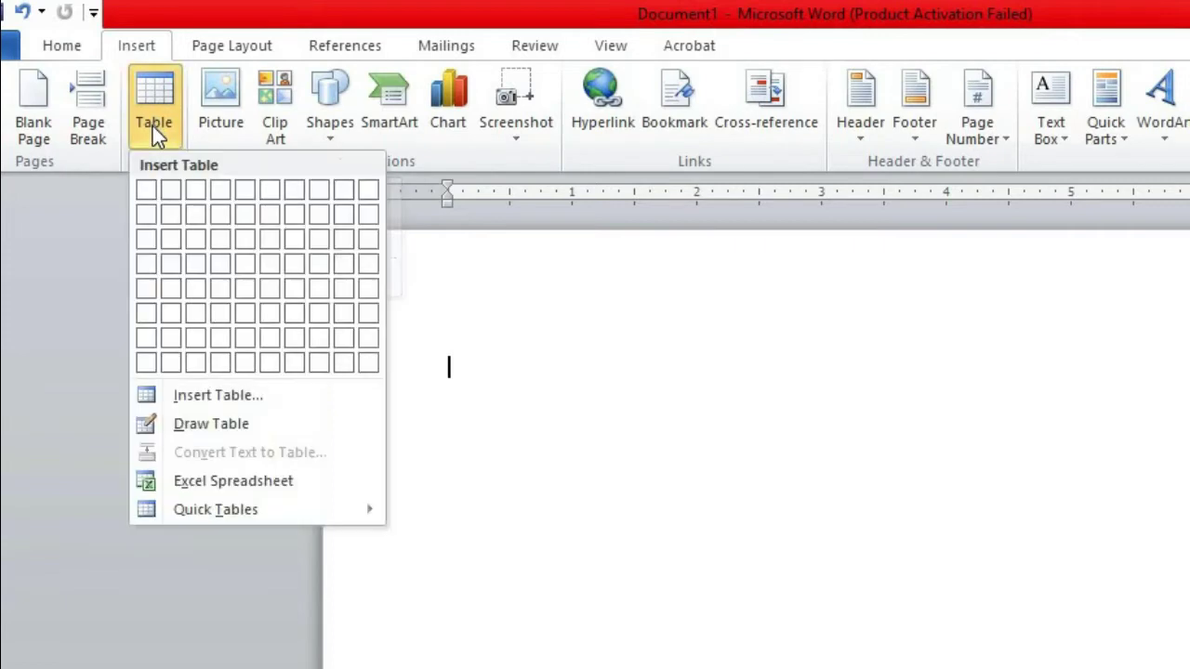
pyautogui.click(176, 398)
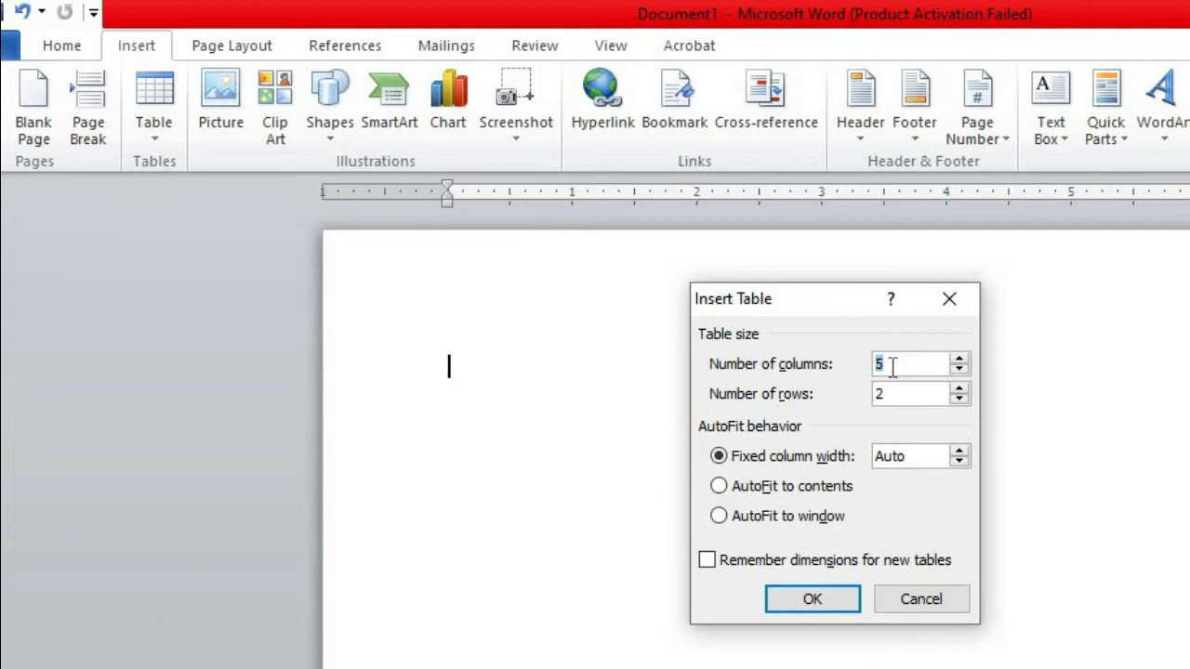
pyautogui.write('12')
pyautogui.press('BackSpace')
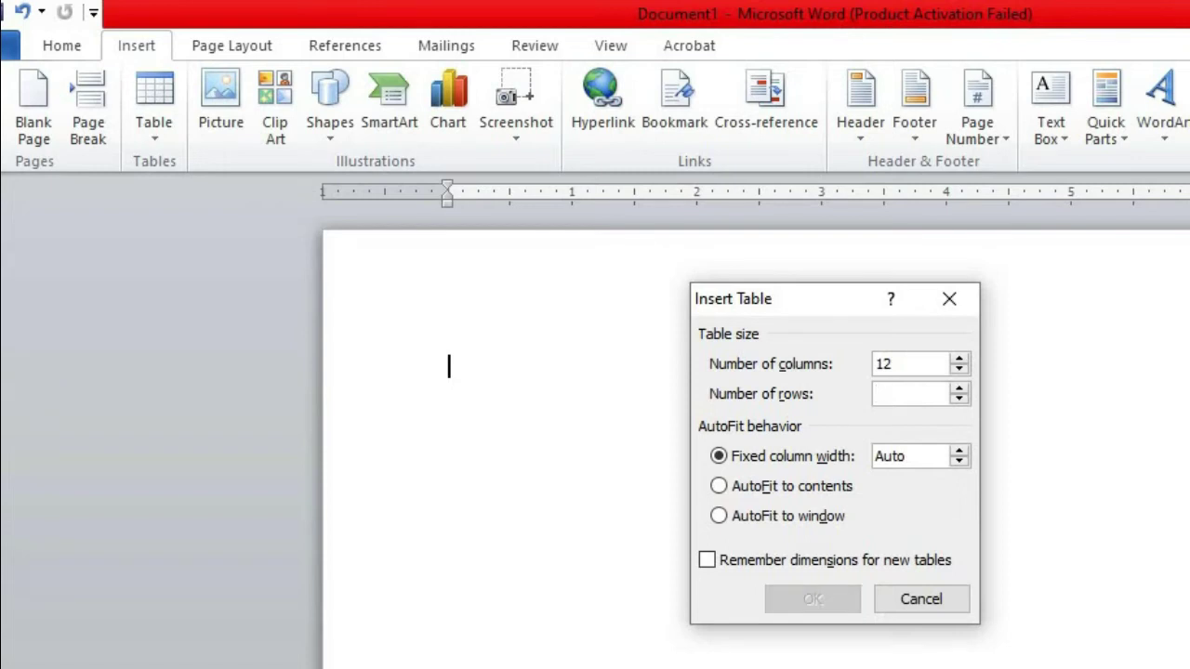
pyautogui.write('15')
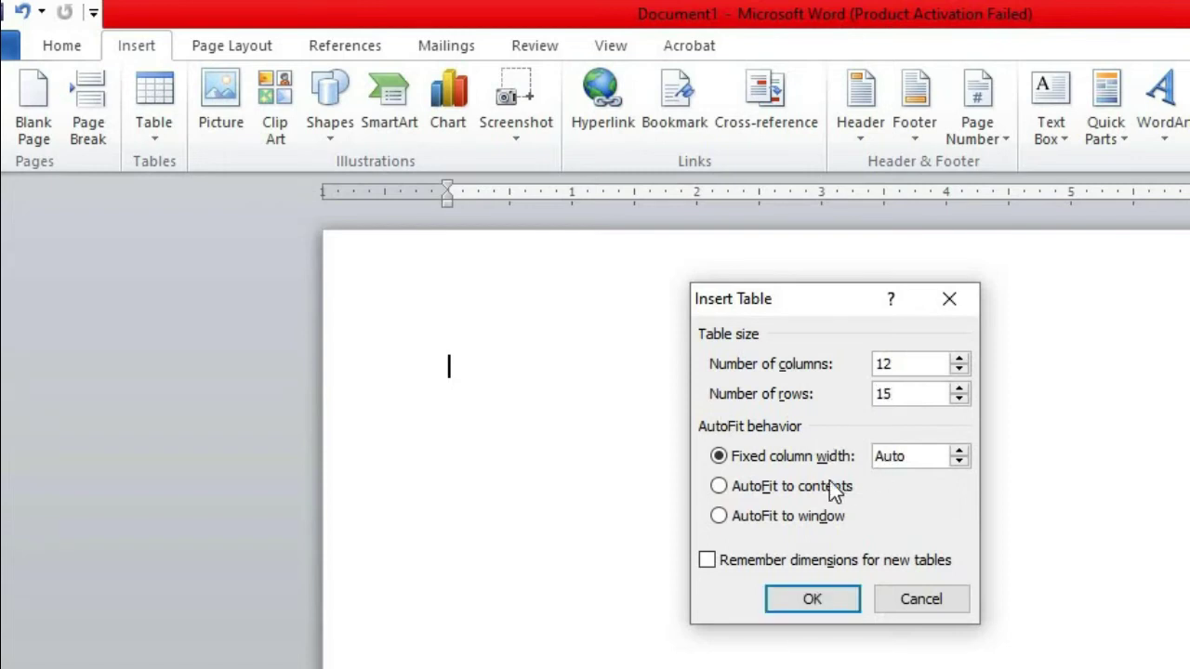
pyautogui.click(826, 599)
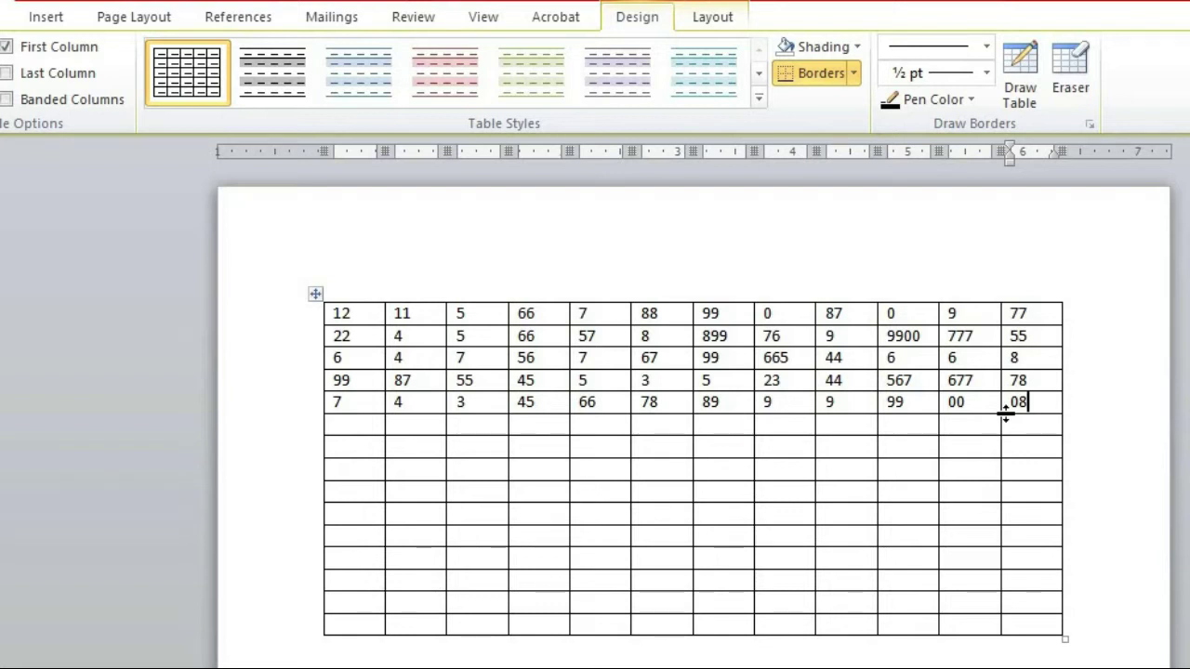
# Step: Move back along the fifth row to the cell containing 89
pyautogui.hotkey('shift', 'Tab')
pyautogui.hotkey('shift', 'Tab')
pyautogui.hotkey('shift', 'Tab')
pyautogui.hotkey('shift', 'Tab')
pyautogui.hotkey('shift', 'Tab')
pyautogui.hotkey('shift', 'Tab')
pyautogui.hotkey('shift', 'Tab')
pyautogui.hotkey('shift', 'Tab')
pyautogui.hotkey('shift', 'Tab')
pyautogui.hotkey('shift', 'Tab')
pyautogui.hotkey('shift', 'Tab')
pyautogui.hotkey('shift', 'Tab')
pyautogui.press('Tab')
pyautogui.press('Tab')
pyautogui.press('Tab')
pyautogui.press('Tab')
pyautogui.press('Tab')
pyautogui.press('Tab')
pyautogui.press('Tab')
pyautogui.press('Tab')
pyautogui.hotkey('shift', 'Tab')
pyautogui.hotkey('shift', 'Tab')
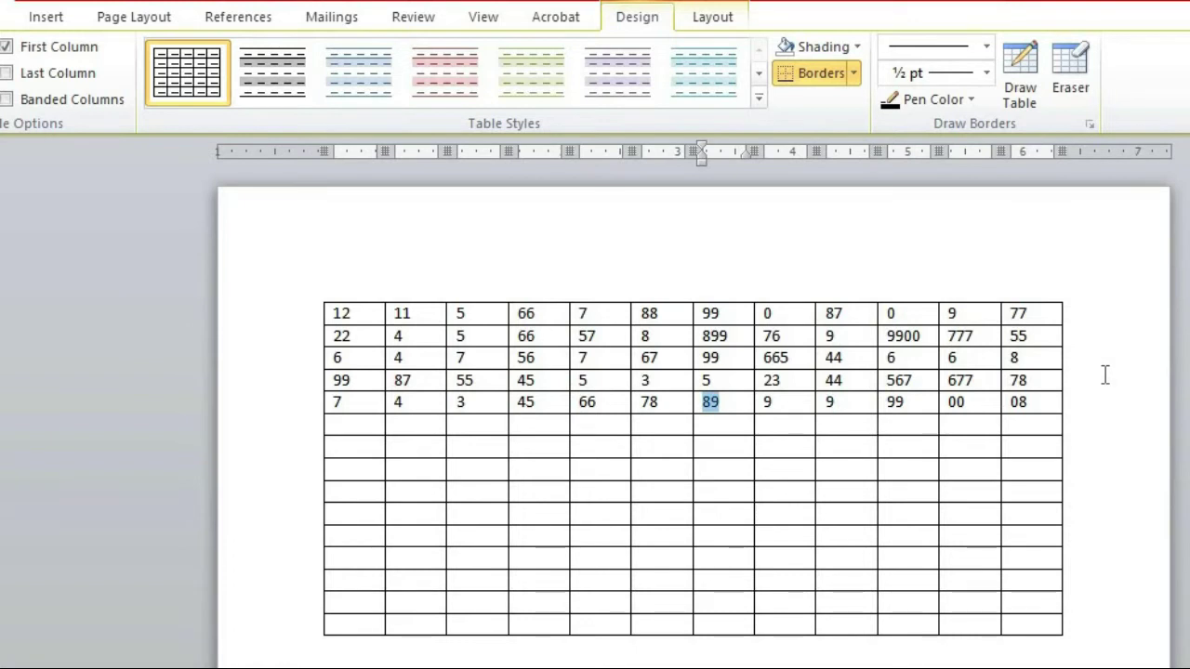
# Step: Change the fifth-row 89 to 88, then place the cursor at the end of row 1
pyautogui.write('88')
pyautogui.press('Tab')
pyautogui.press('Tab')
pyautogui.press('Tab')
pyautogui.press('Tab')
pyautogui.press('Tab')
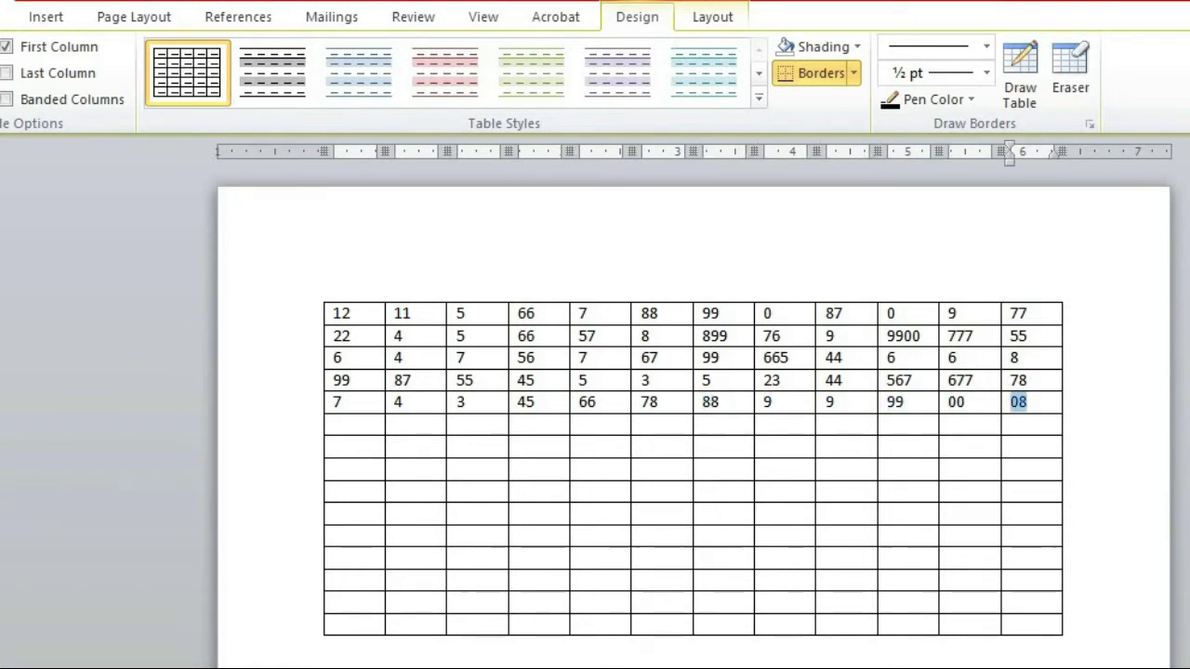
pyautogui.press('Tab')
pyautogui.press('Tab')
pyautogui.press('Tab')
pyautogui.press('Tab')
pyautogui.press('Tab')
pyautogui.press('Tab')
pyautogui.press('Tab')
pyautogui.press('Tab')
pyautogui.press('Tab')
pyautogui.press('Tab')
pyautogui.press('Tab')
pyautogui.press('Tab')
pyautogui.press('Tab')
pyautogui.press('Tab')
pyautogui.press('Tab')
pyautogui.press('Tab')
pyautogui.press('Tab')
pyautogui.press('Tab')
pyautogui.press('Tab')
pyautogui.press('Tab')
pyautogui.press('Tab')
pyautogui.press('Tab')
pyautogui.press('Tab')
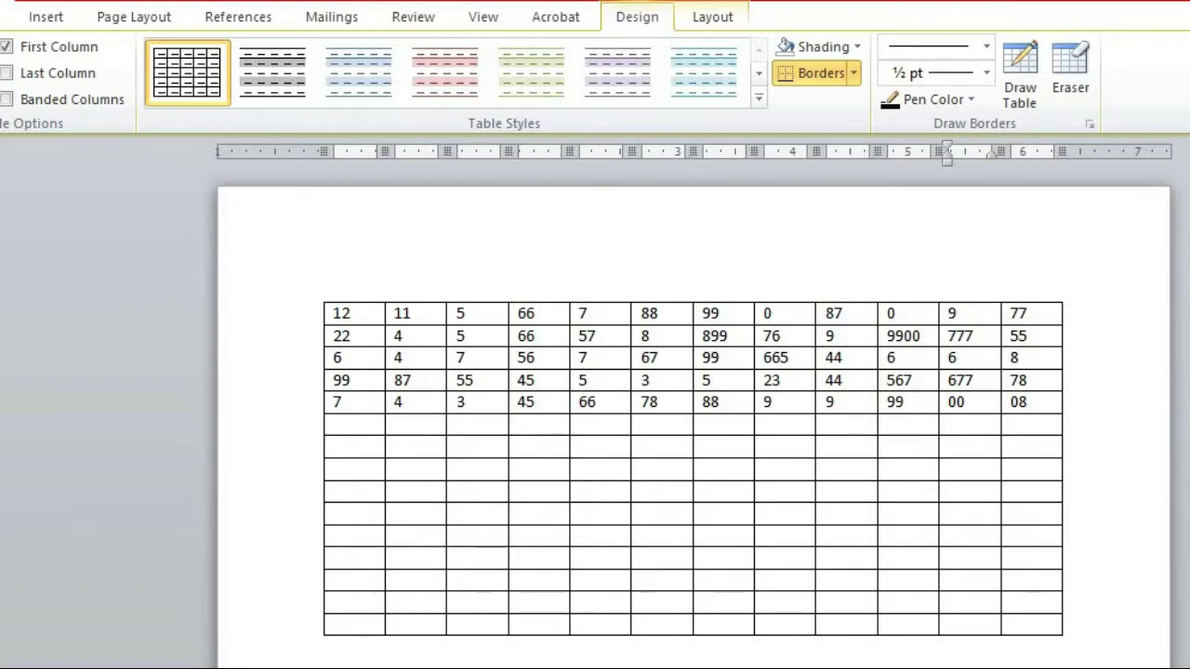
pyautogui.hotkey('shift', 'Tab')
pyautogui.hotkey('shift', 'Tab')
pyautogui.press('Left')
pyautogui.press('Left')
pyautogui.press('Left')
pyautogui.press('Left')
pyautogui.press('Left')
pyautogui.press('Left')
pyautogui.press('Left')
pyautogui.press('Left')
pyautogui.press('Left')
pyautogui.press('Left')
pyautogui.press('Left')
pyautogui.press('Left')
pyautogui.press('Left')
pyautogui.press('Left')
pyautogui.press('Left')
pyautogui.press('Left')
pyautogui.press('Left')
pyautogui.press('Left')
pyautogui.press('Left')
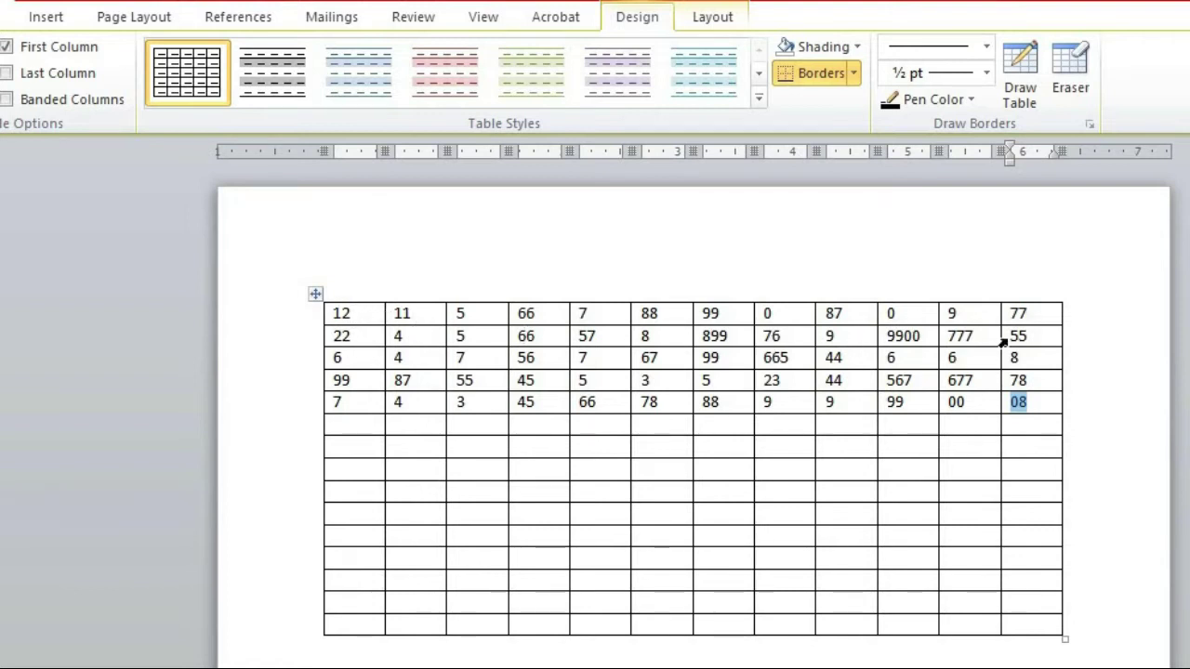
pyautogui.click(1069, 316)
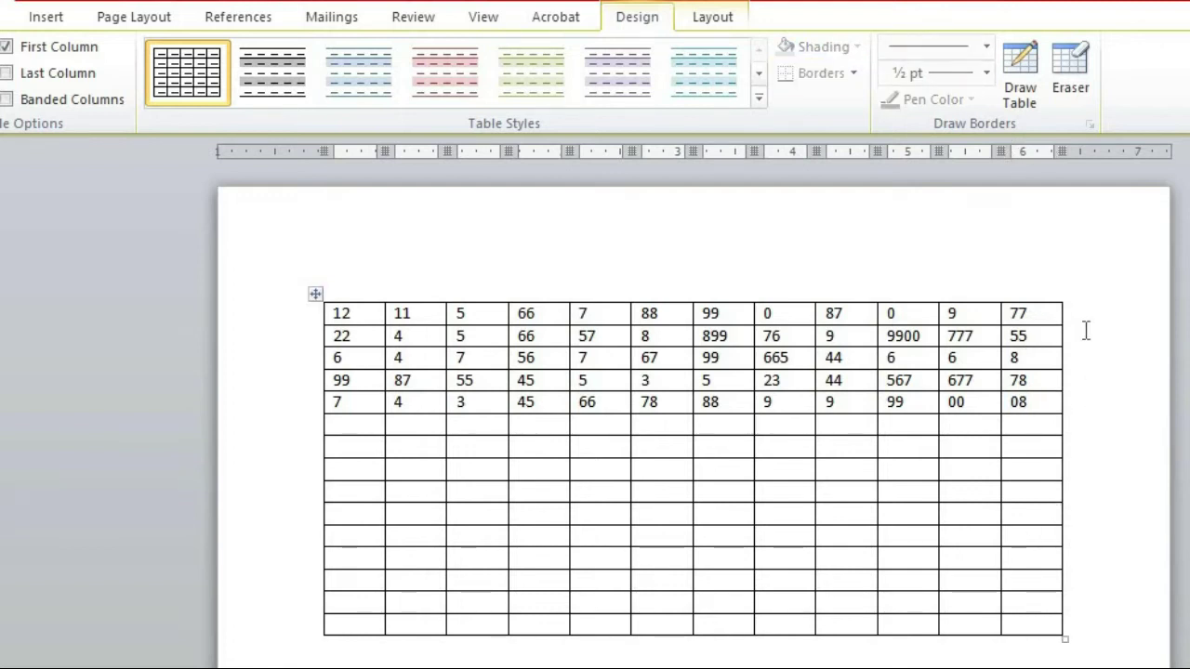
# Step: Add a row under row 1 holding 11, 99, 09, 778, 556, 77, 45, 55, 33, 66, 8, 7
pyautogui.press('Return')
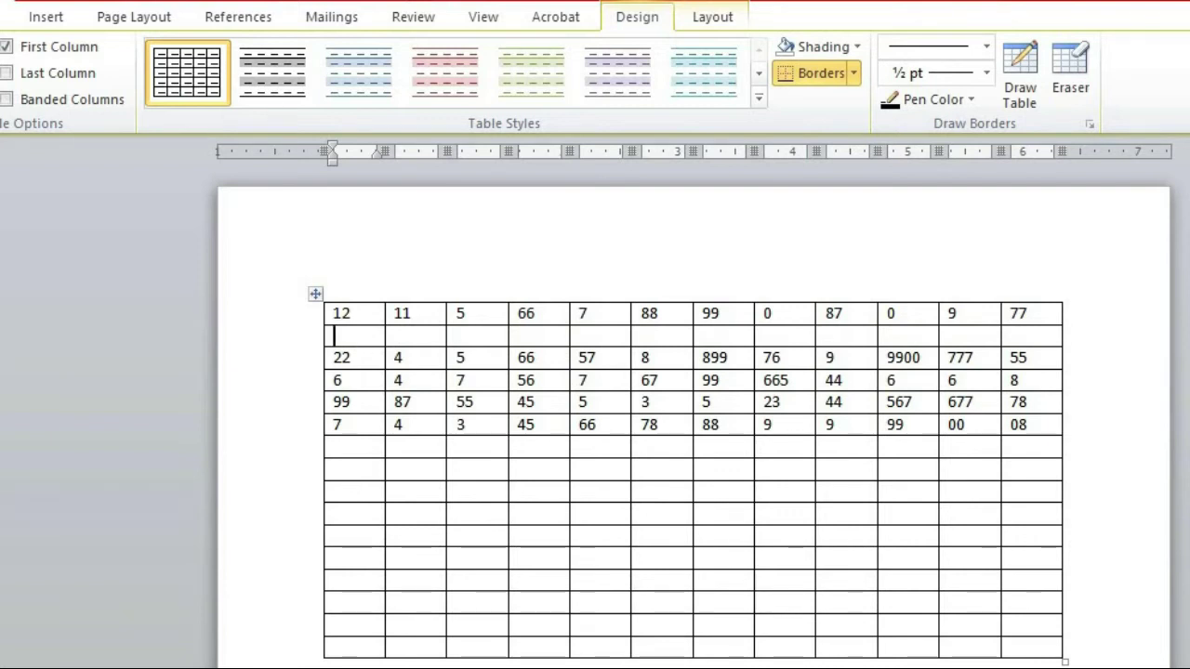
pyautogui.write('11')
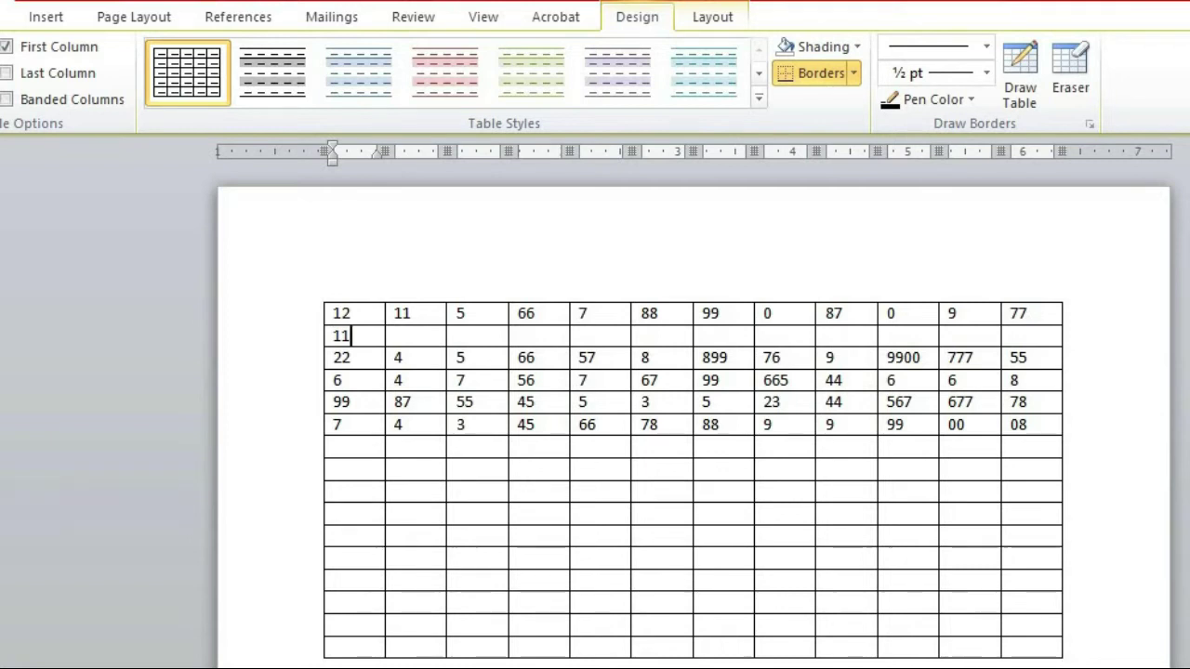
pyautogui.write('\t99\t09\t778\t556\t77\t45\t55\t33\t66\t8\t7')
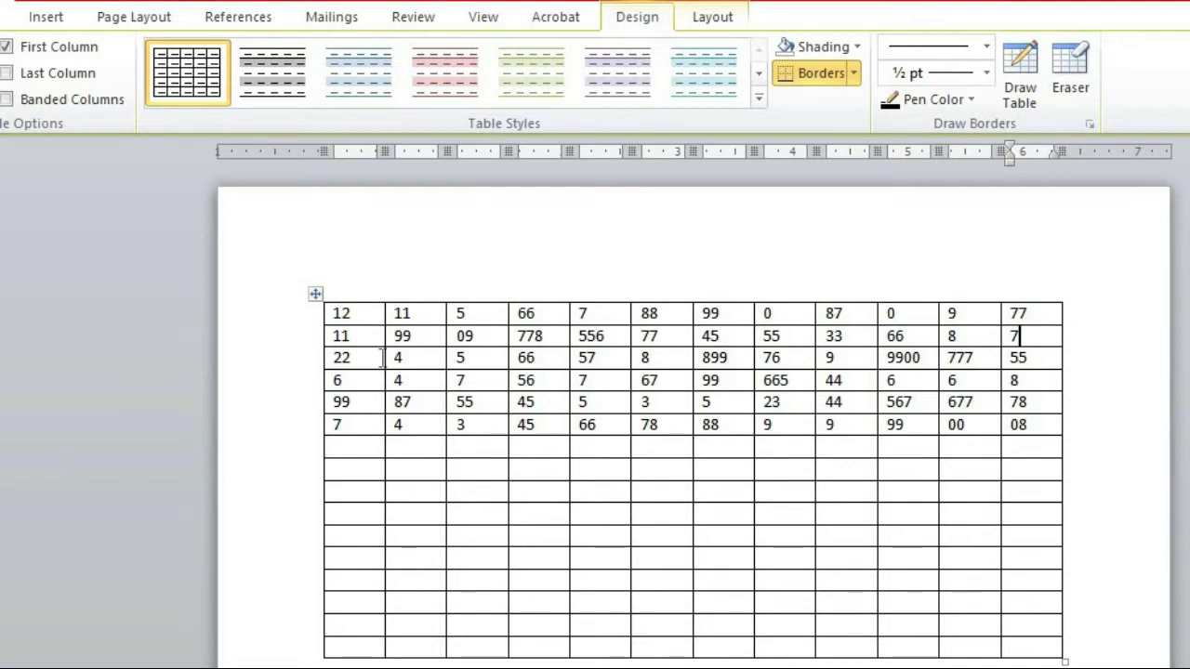
pyautogui.moveTo(372, 358); pyautogui.dragTo(1044, 370)
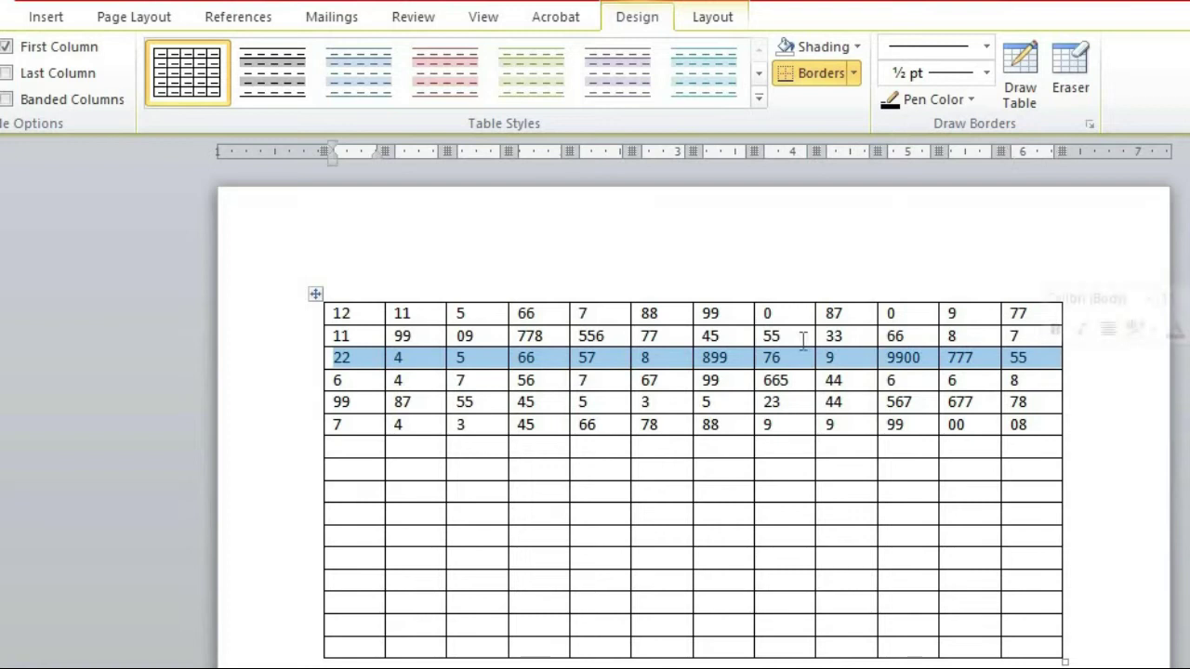
# Step: Delete the entire row beginning 22, 4, 5, 66 through Delete Cells
pyautogui.rightClick(433, 357)
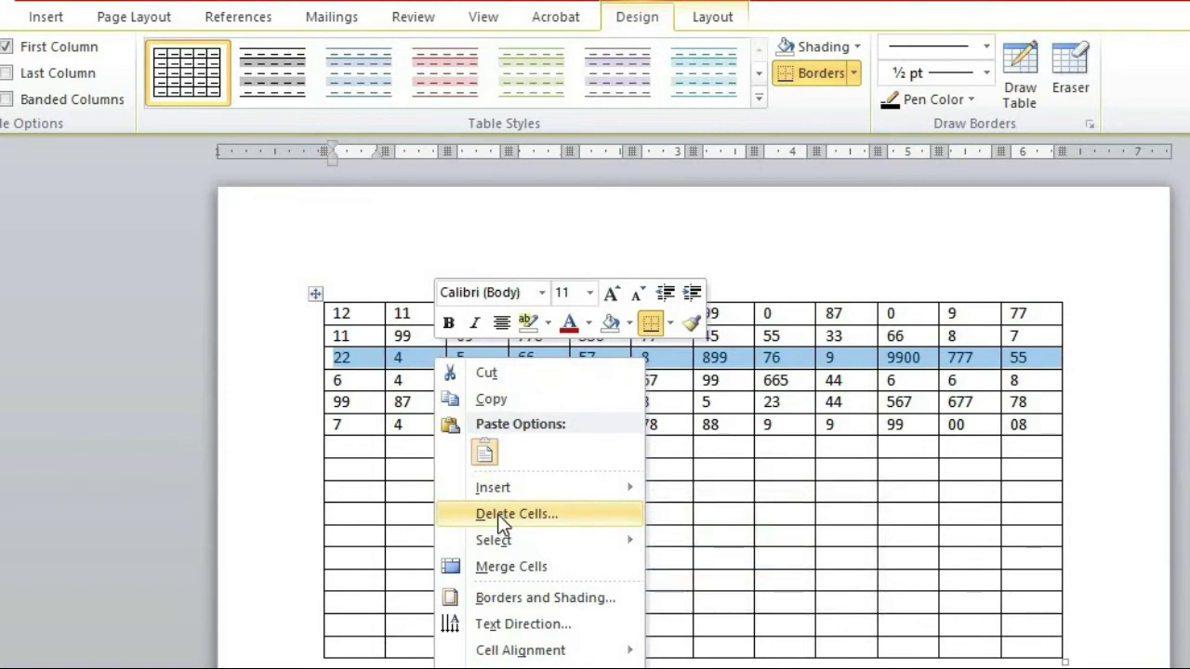
pyautogui.click(497, 514)
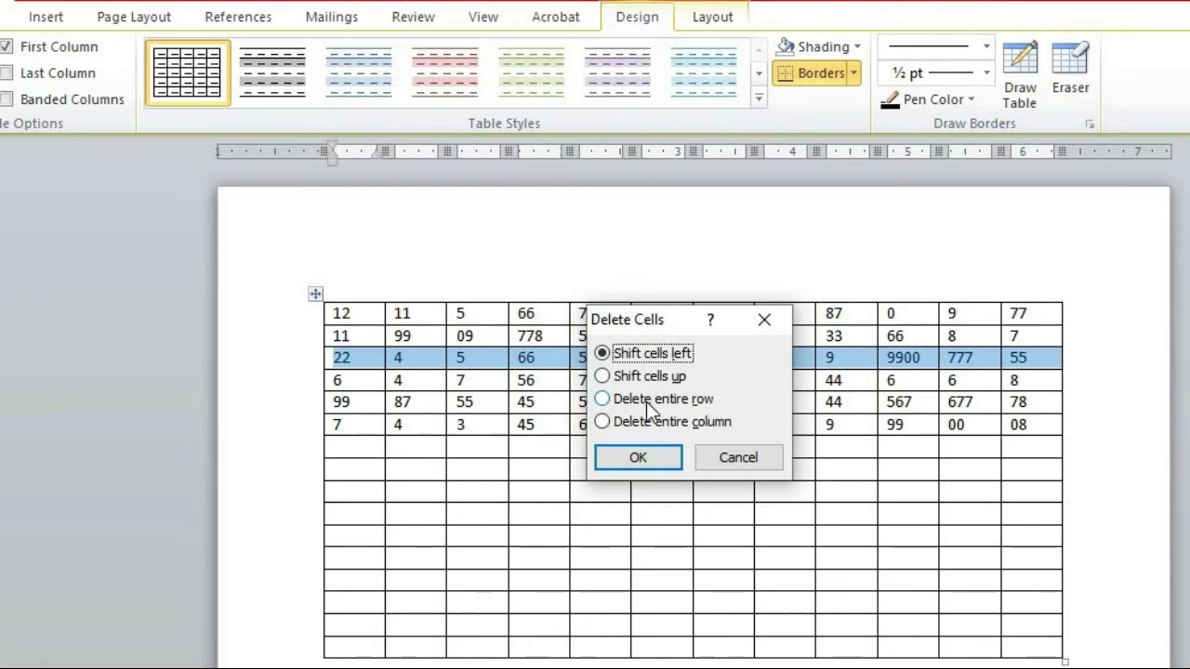
pyautogui.click(603, 400)
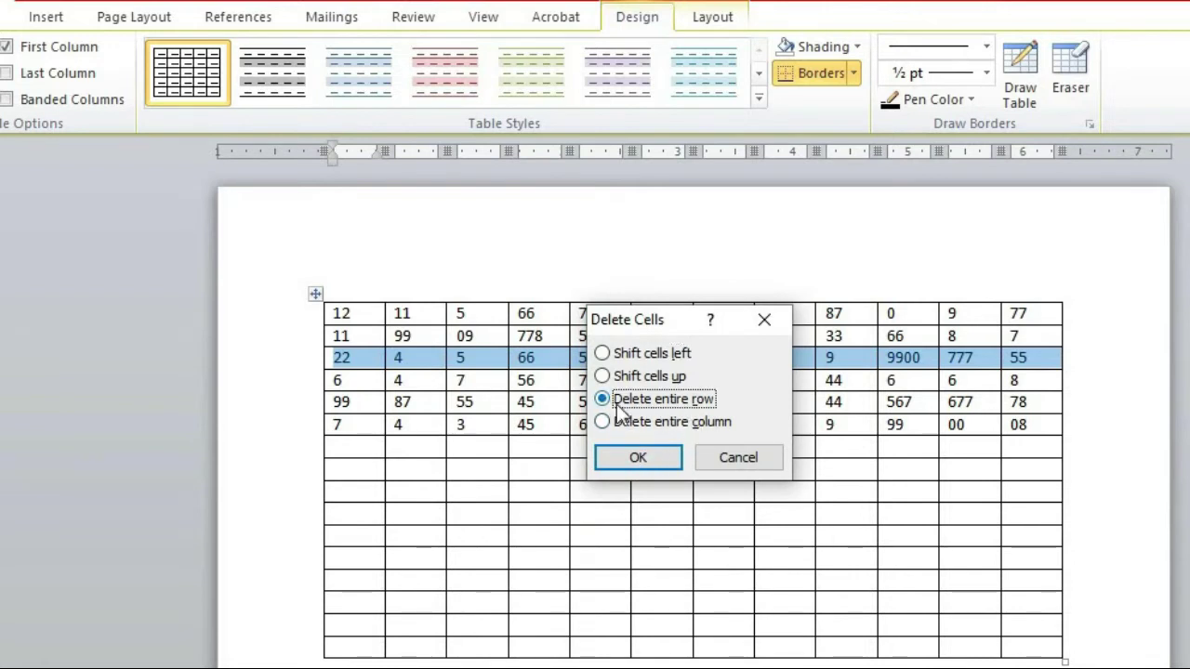
pyautogui.click(639, 459)
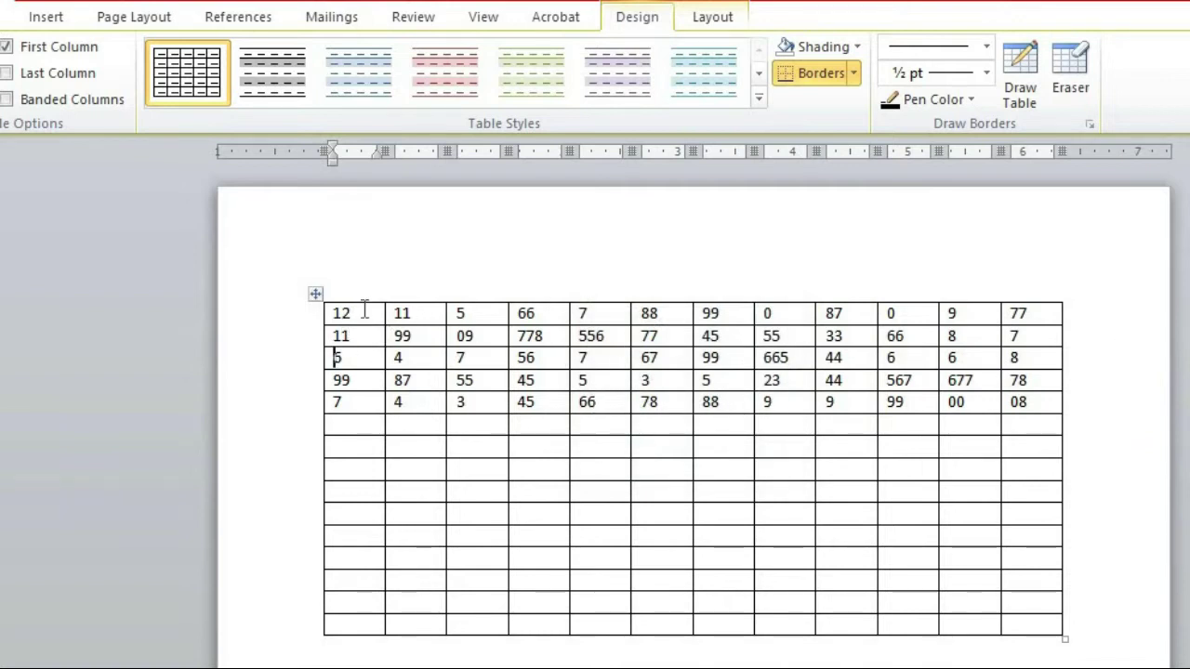
# Step: Delete the entire first column holding 12, 11, 6, 99 and 7
pyautogui.moveTo(364, 314); pyautogui.dragTo(362, 420)
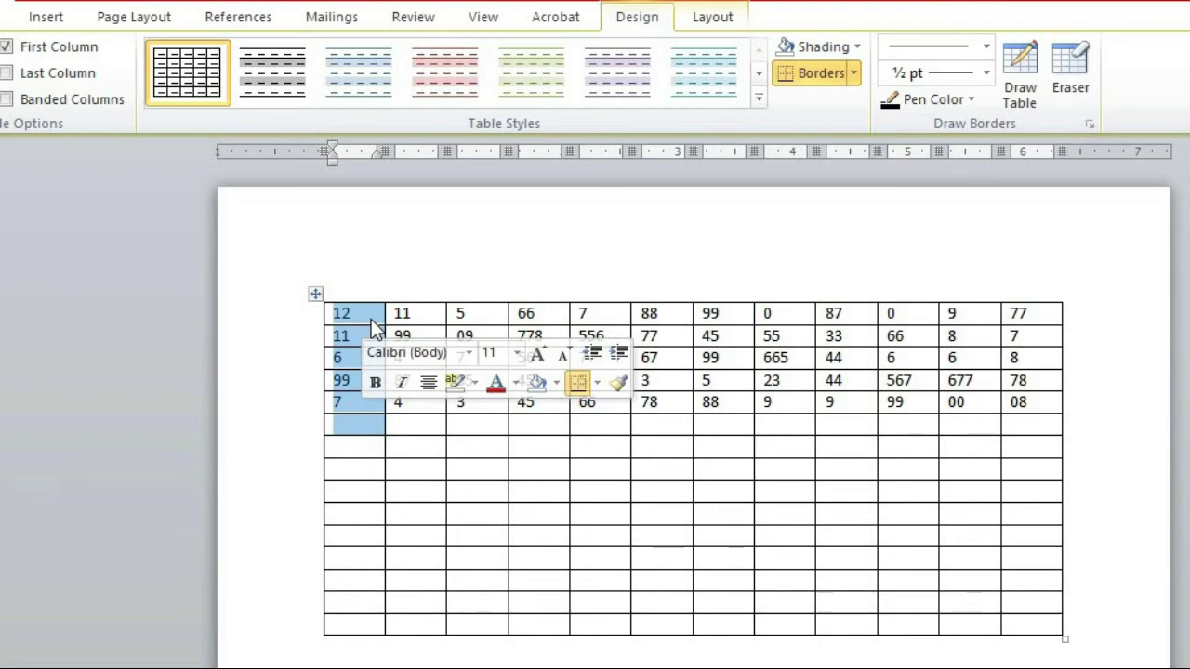
pyautogui.rightClick(371, 319)
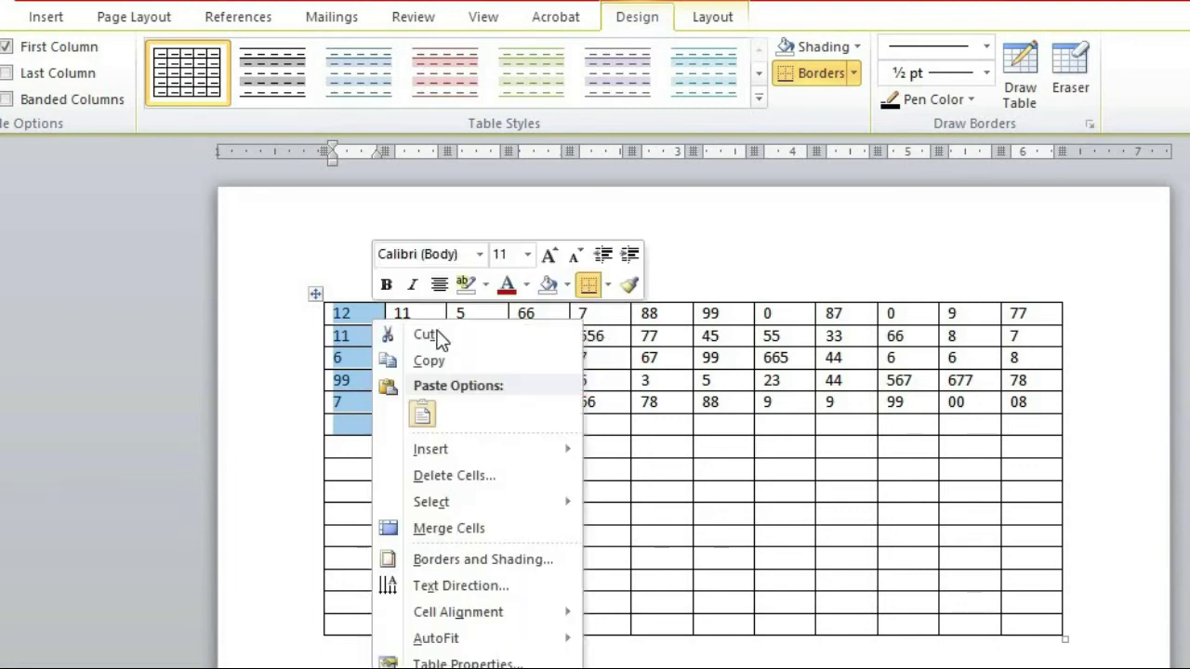
pyautogui.click(427, 471)
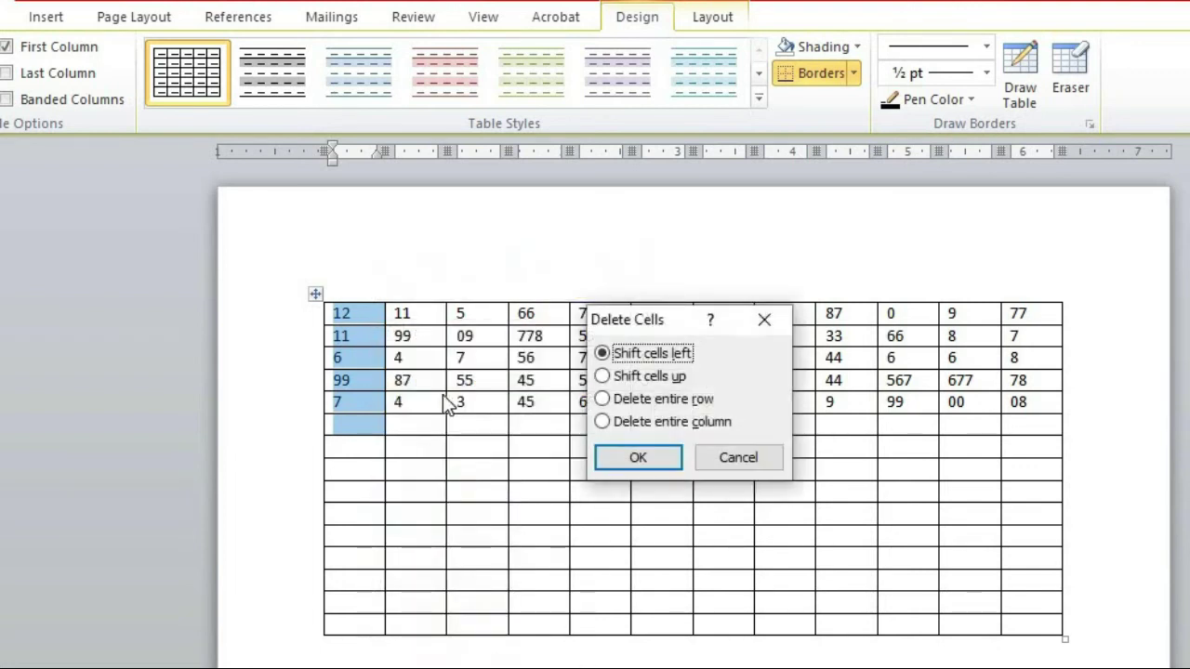
pyautogui.click(606, 423)
pyautogui.click(632, 459)
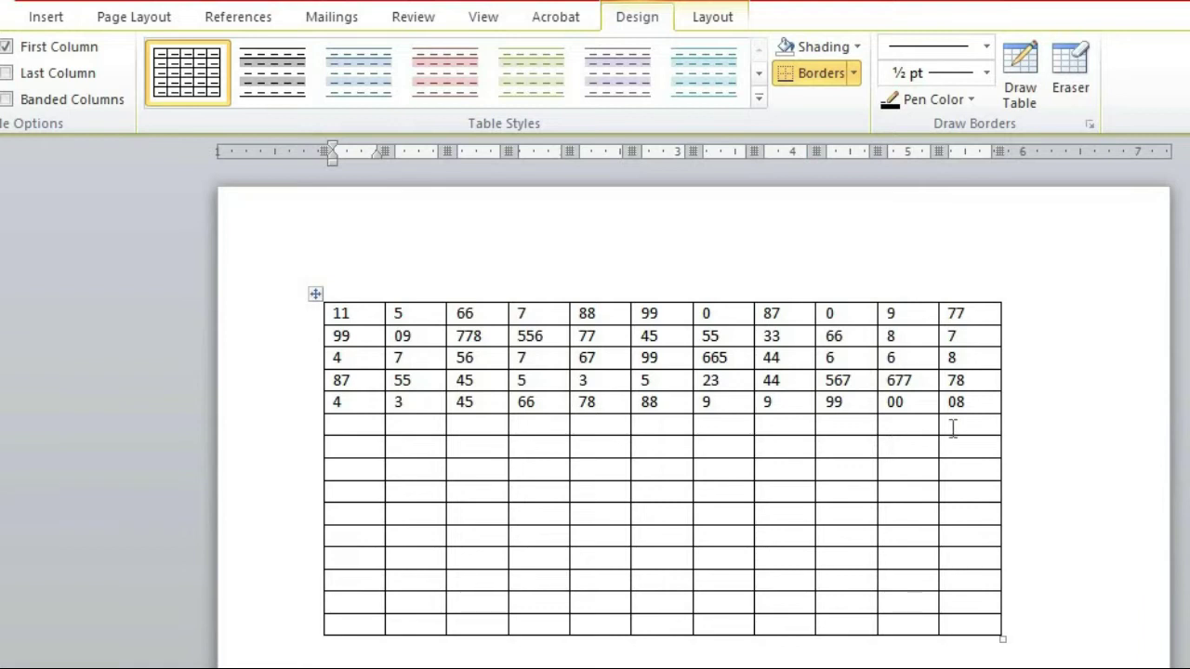
# Step: Merge the two empty cells under 00 and 08 into one cell
pyautogui.click(920, 425)
pyautogui.moveTo(943, 425); pyautogui.dragTo(950, 425)
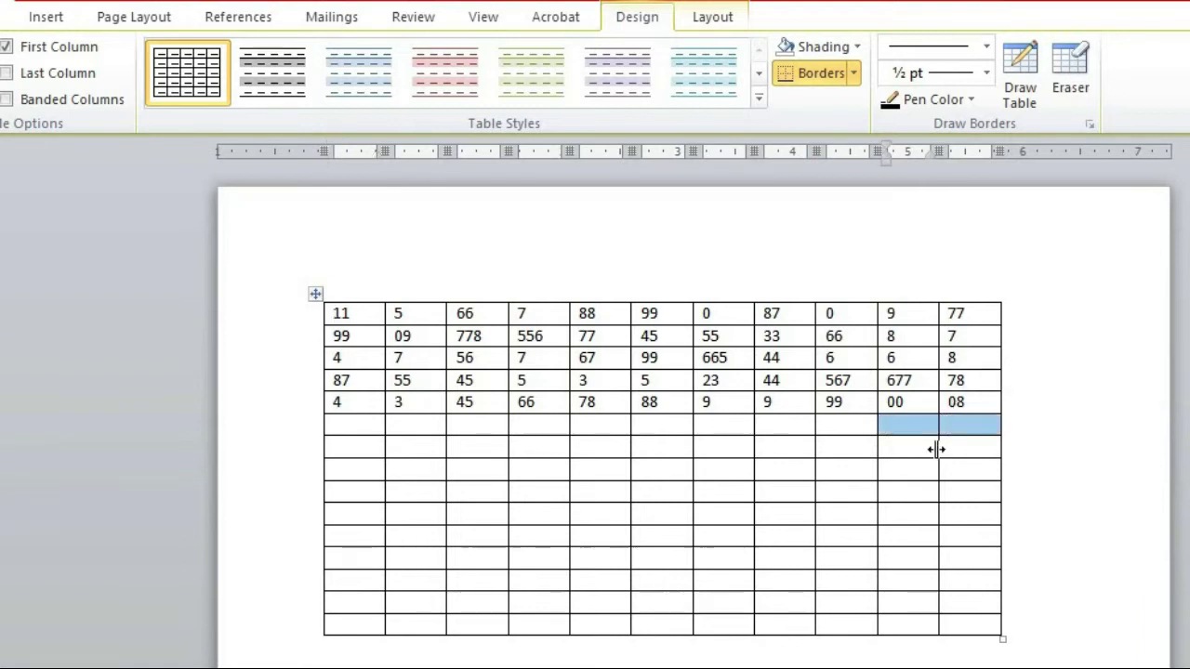
pyautogui.click(819, 448)
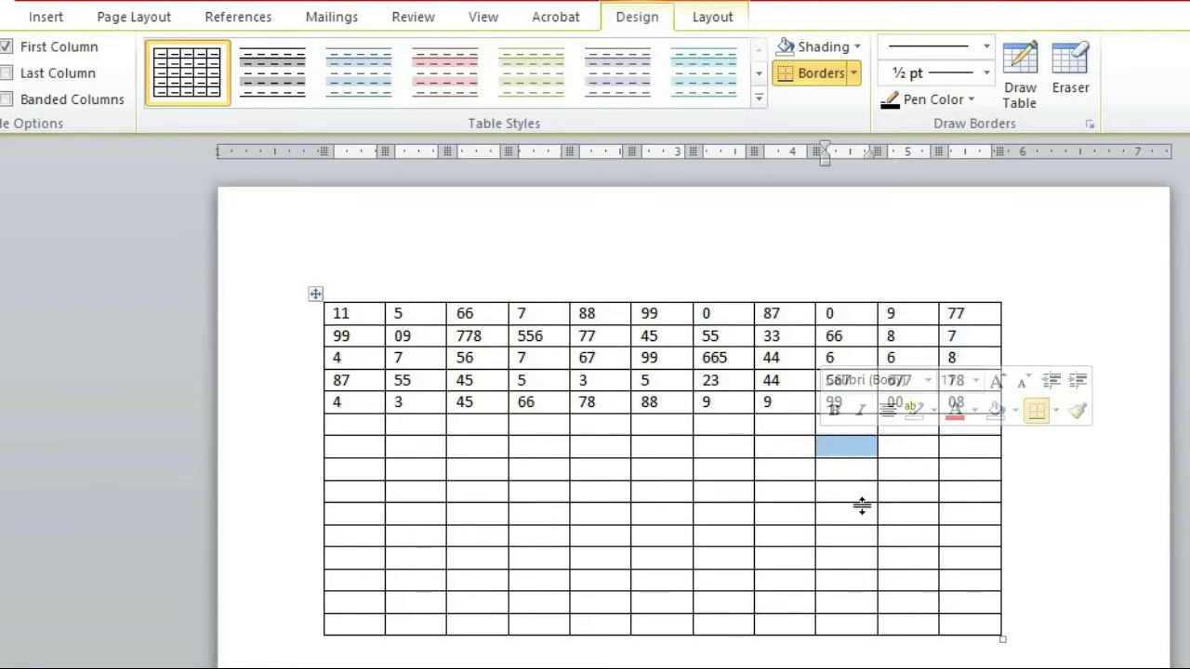
pyautogui.click(895, 443)
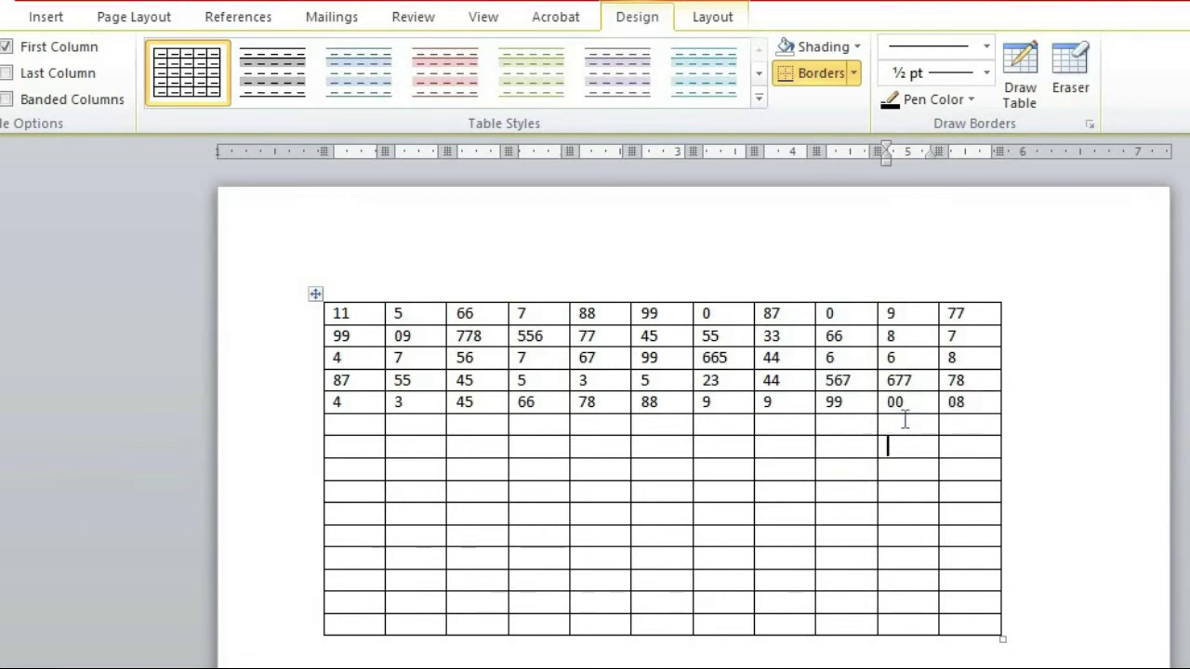
pyautogui.moveTo(906, 425); pyautogui.dragTo(956, 424)
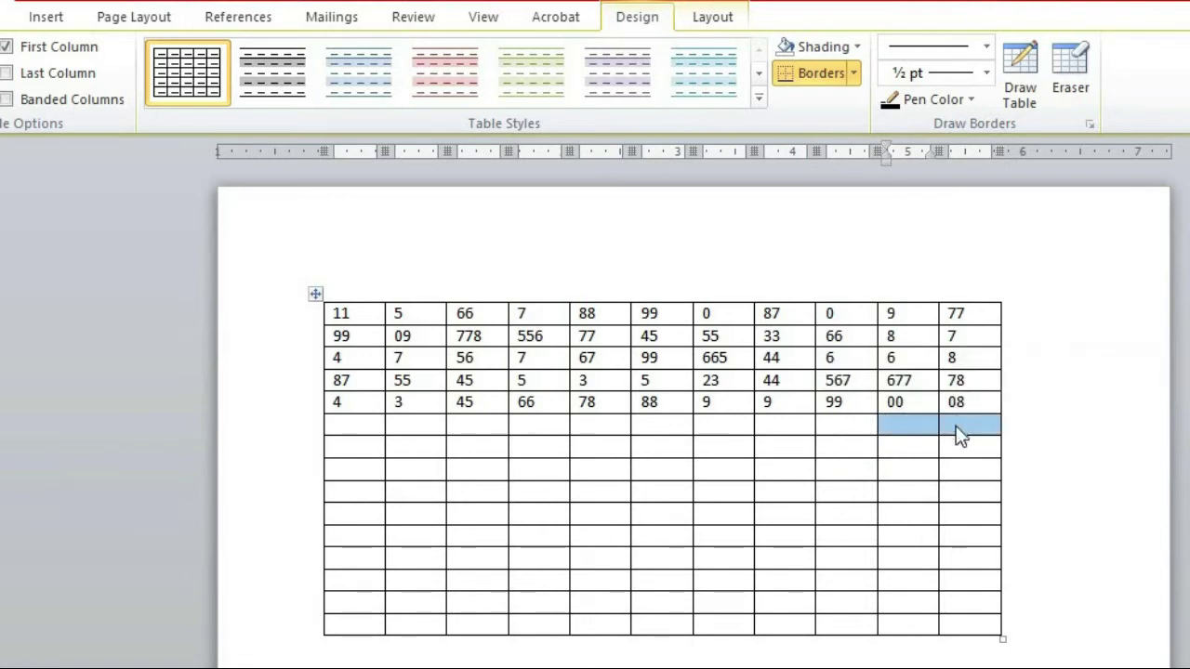
pyautogui.rightClick(956, 427)
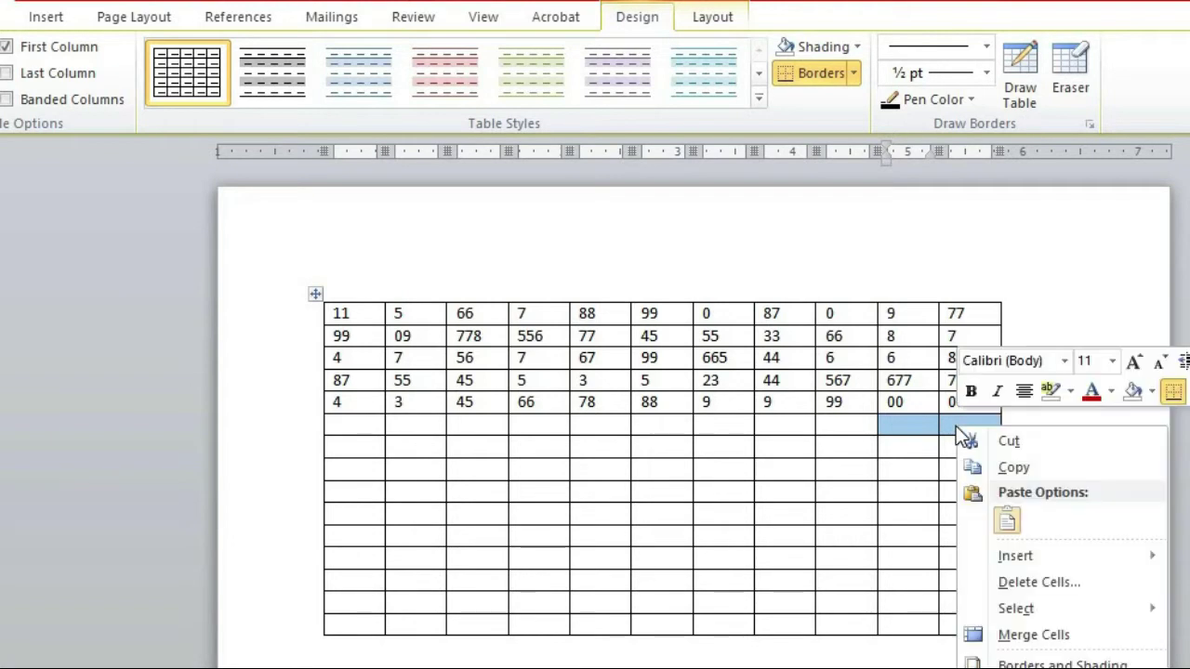
pyautogui.click(1015, 636)
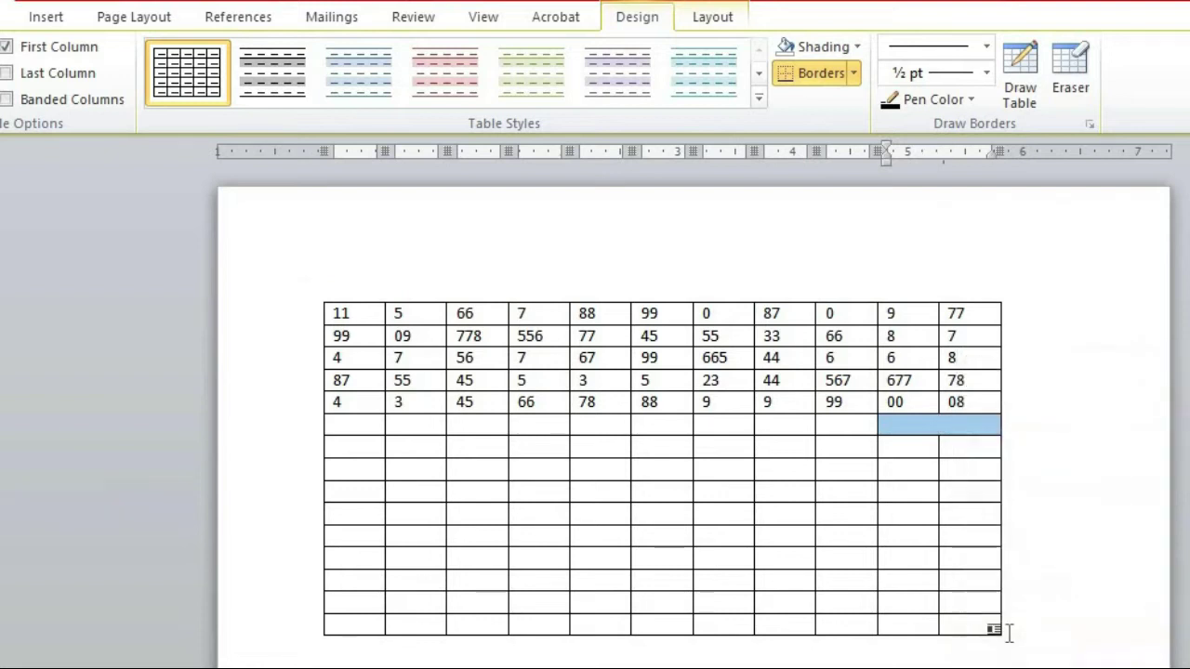
pyautogui.click(964, 427)
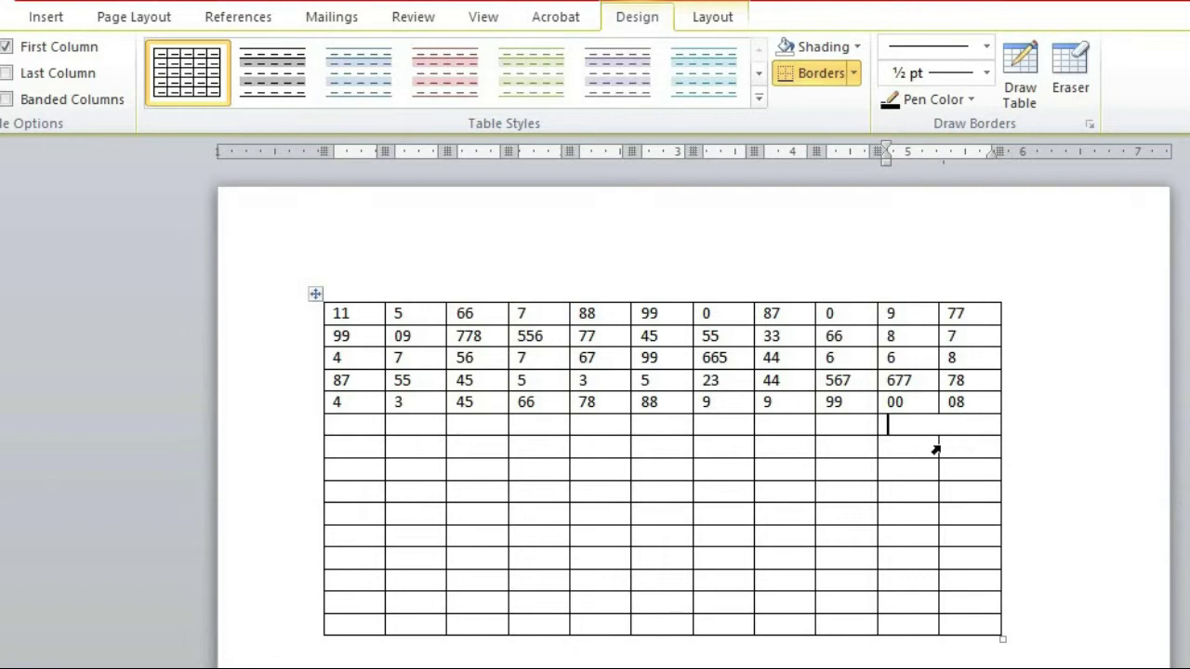
# Step: Merge a four-by-five block of empty cells into one large cell
pyautogui.moveTo(657, 446); pyautogui.dragTo(863, 531)
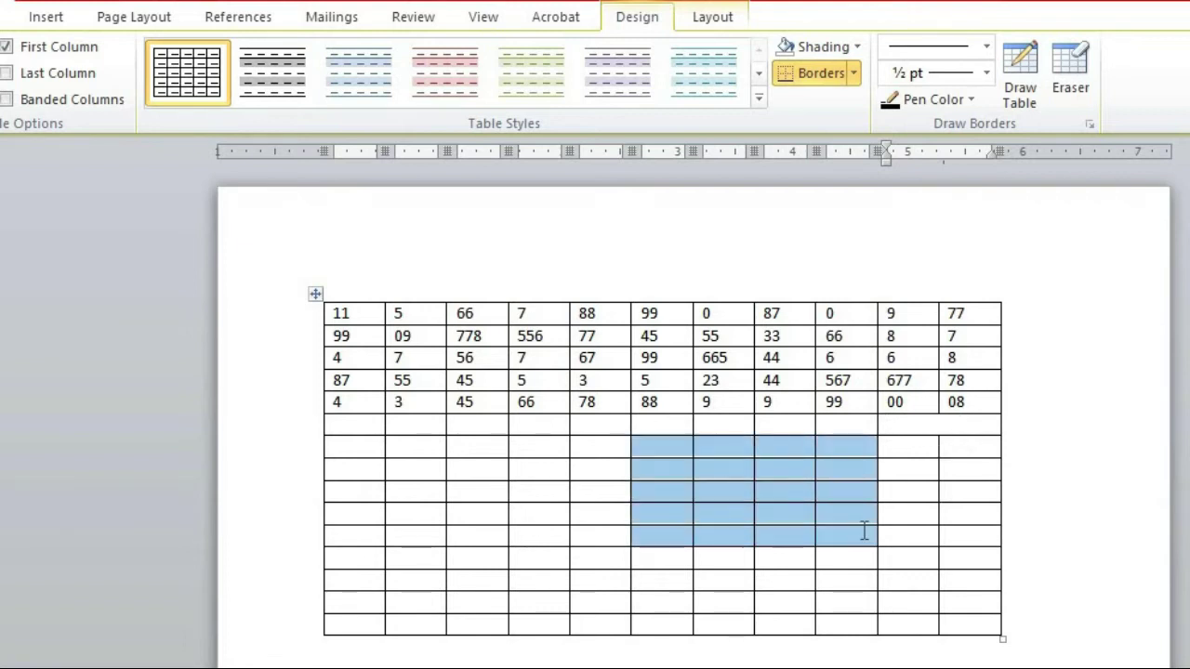
pyautogui.rightClick(805, 462)
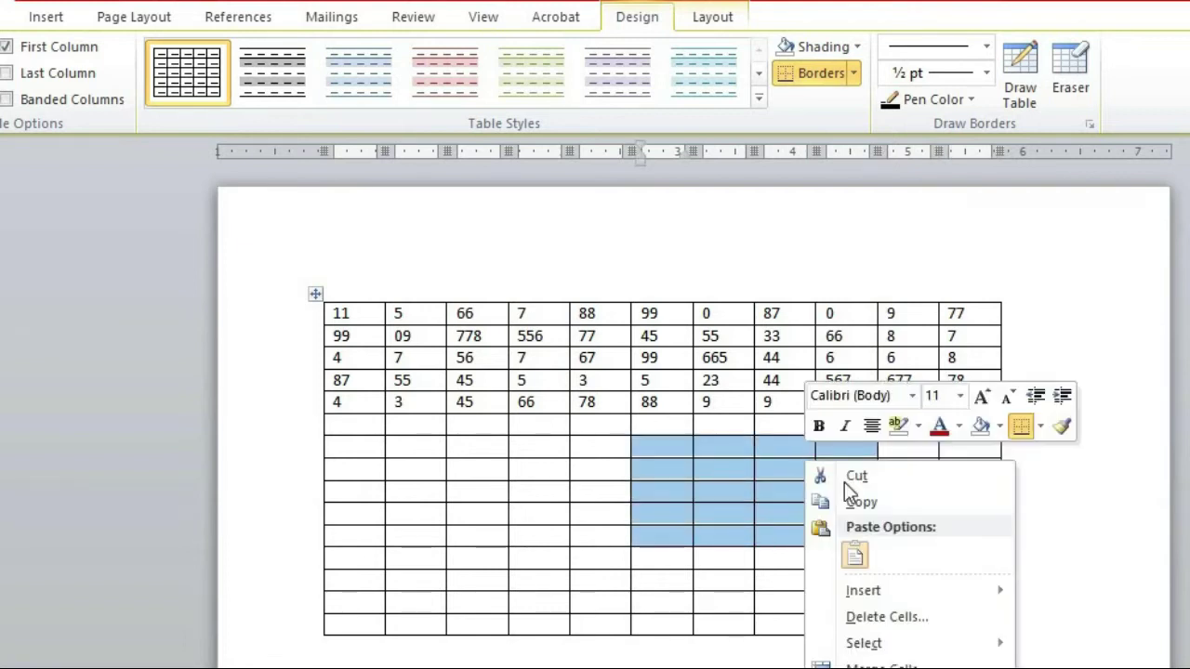
pyautogui.click(880, 664)
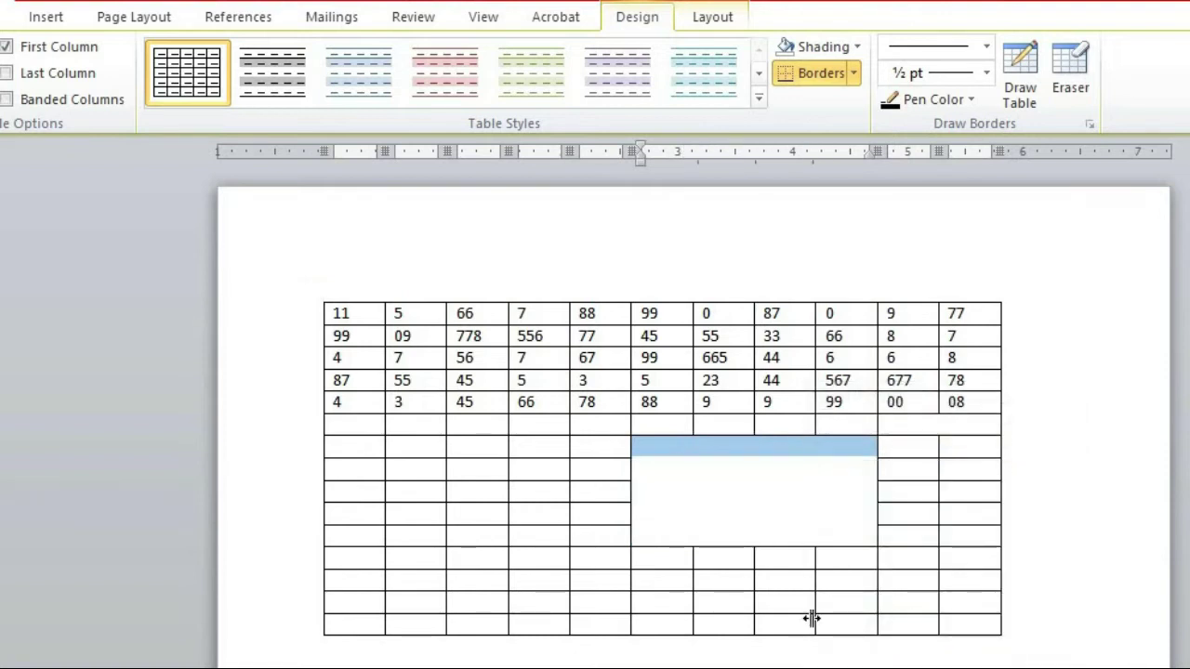
pyautogui.click(869, 491)
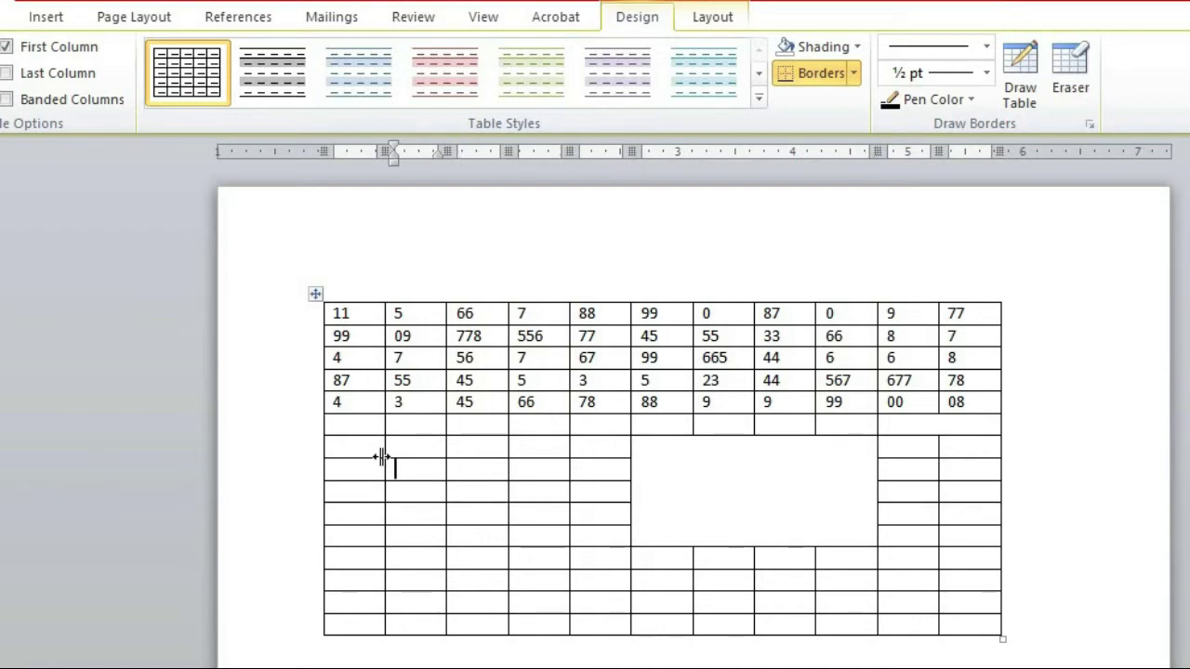
pyautogui.click(356, 467)
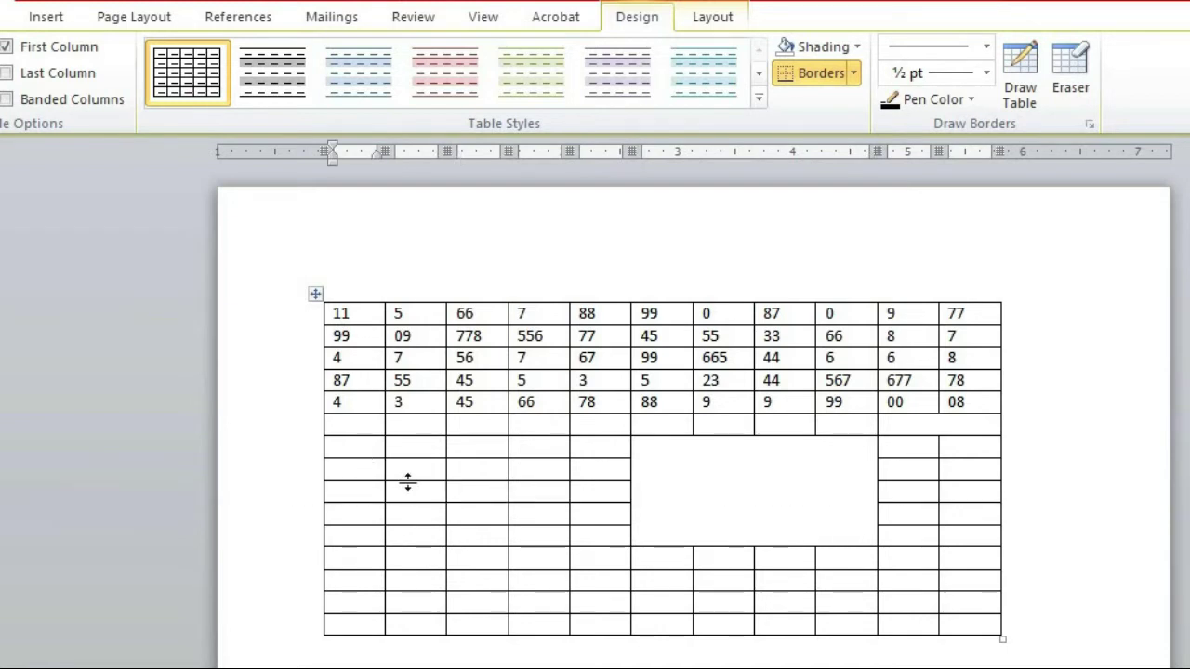
pyautogui.click(420, 469)
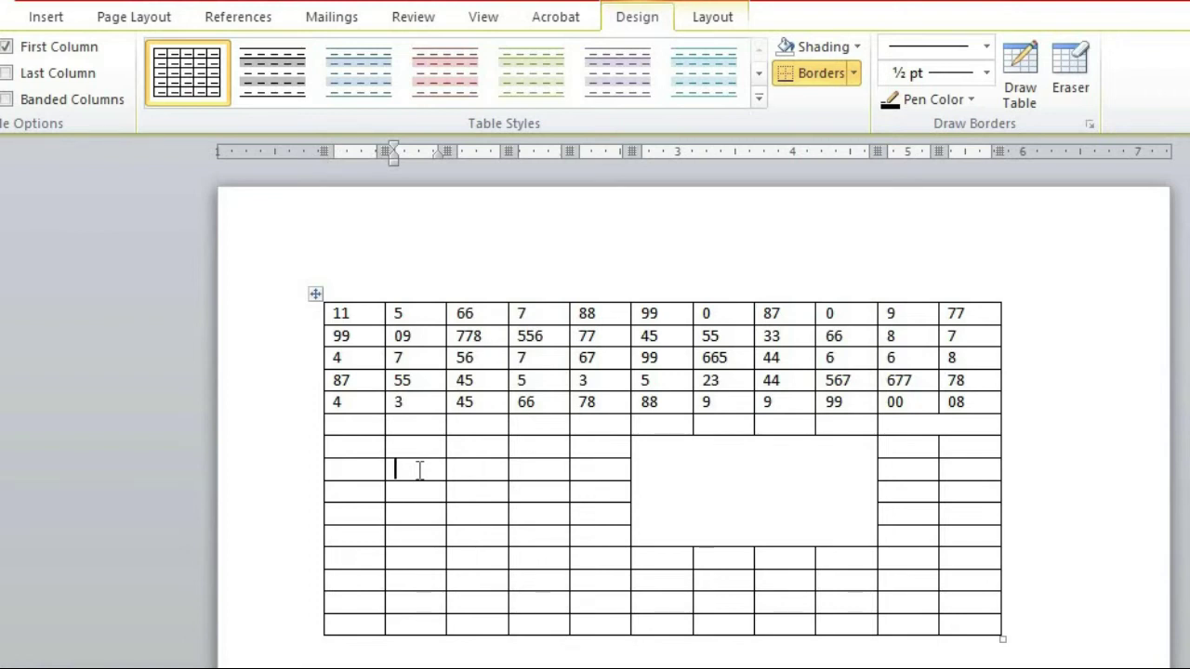
# Step: Split the selected empty cell into two columns with Split Cells
pyautogui.rightClick(417, 473)
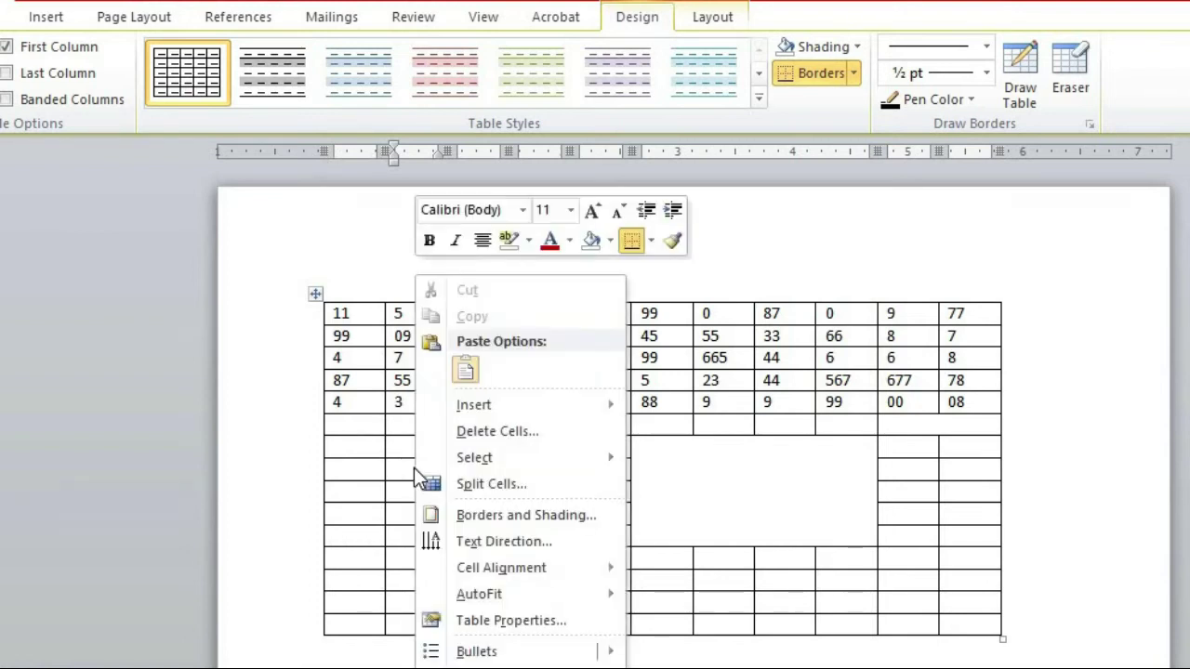
pyautogui.click(414, 473)
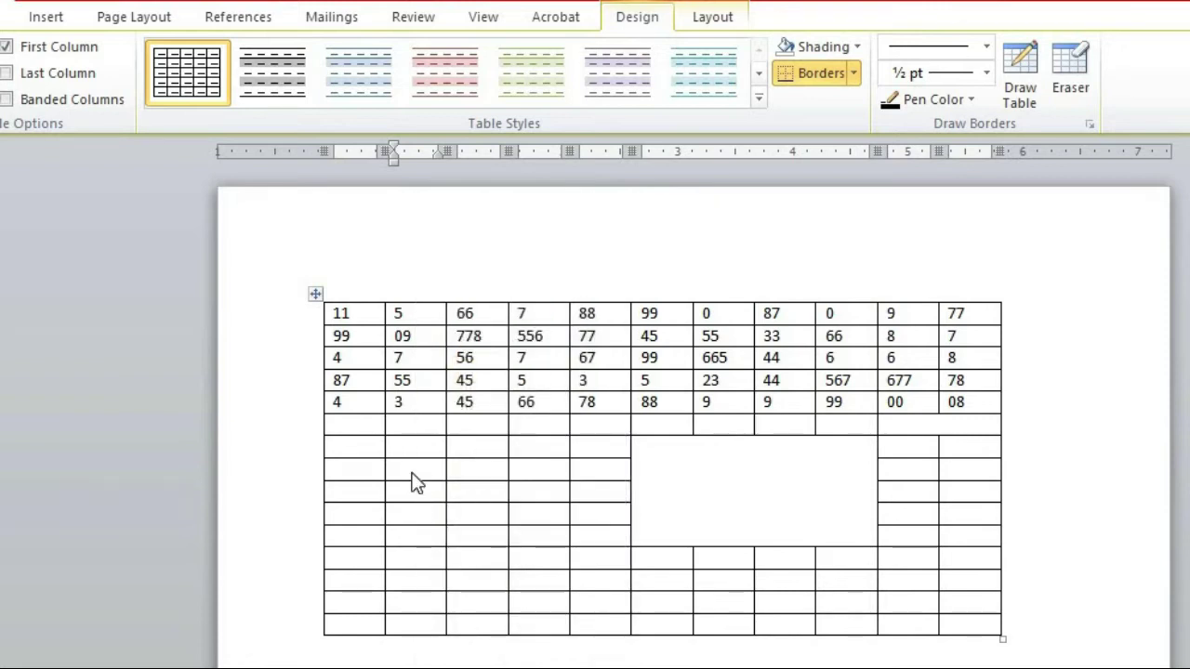
pyautogui.rightClick(413, 479)
pyautogui.moveTo(470, 406)
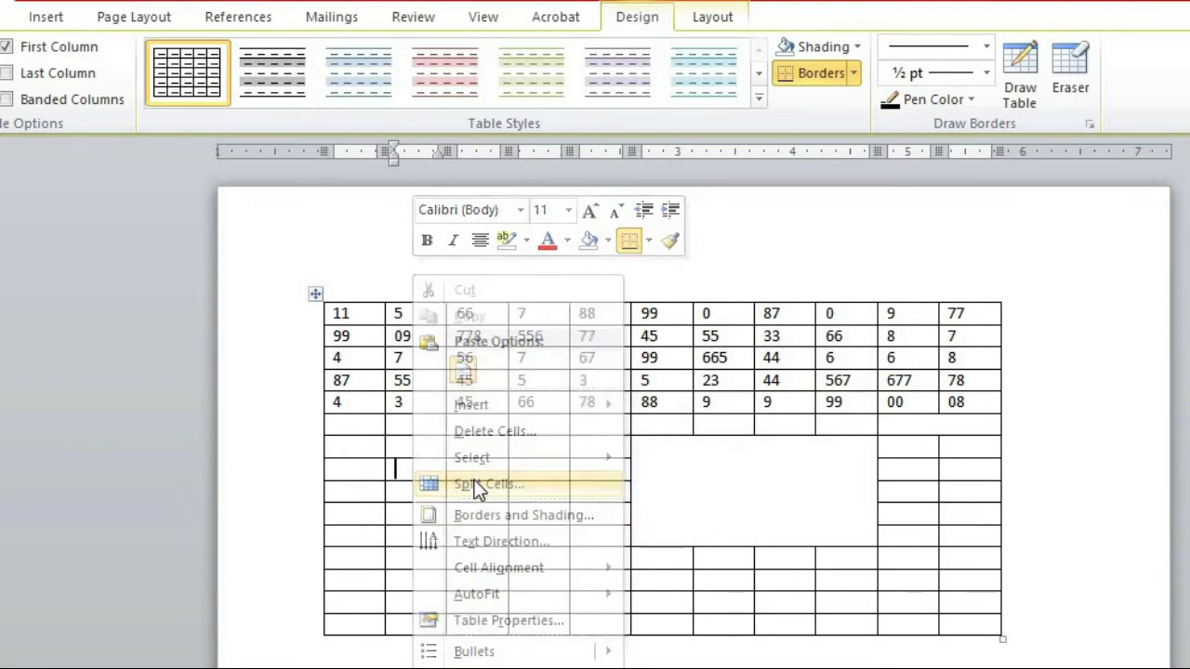
pyautogui.click(476, 484)
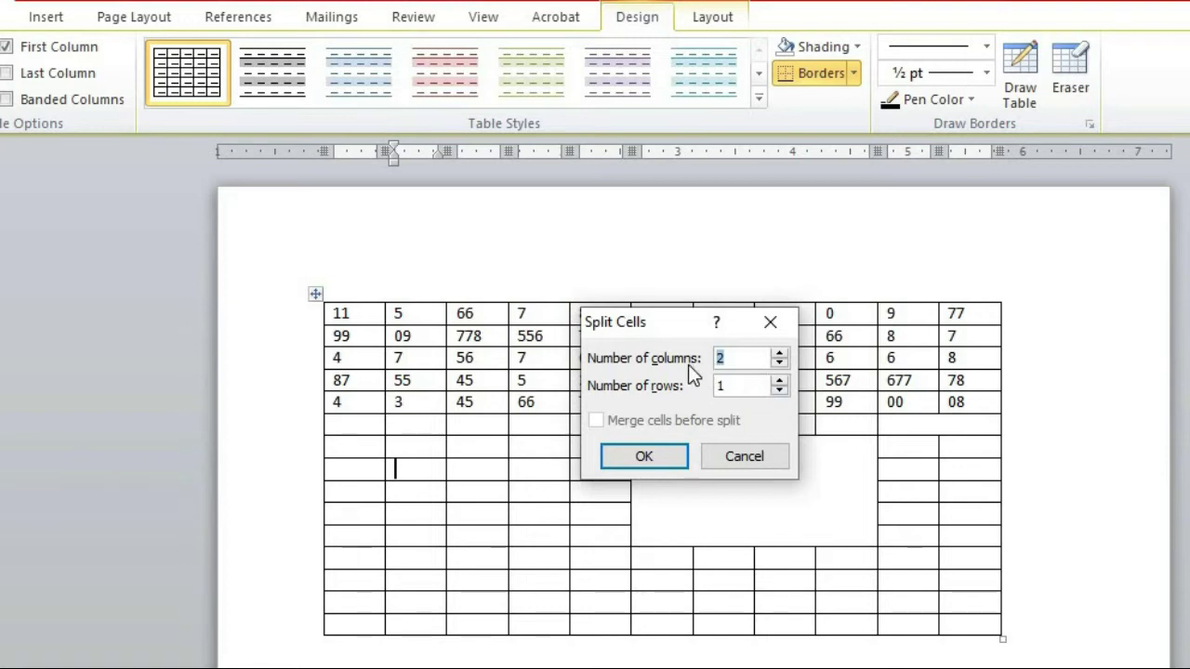
pyautogui.click(658, 453)
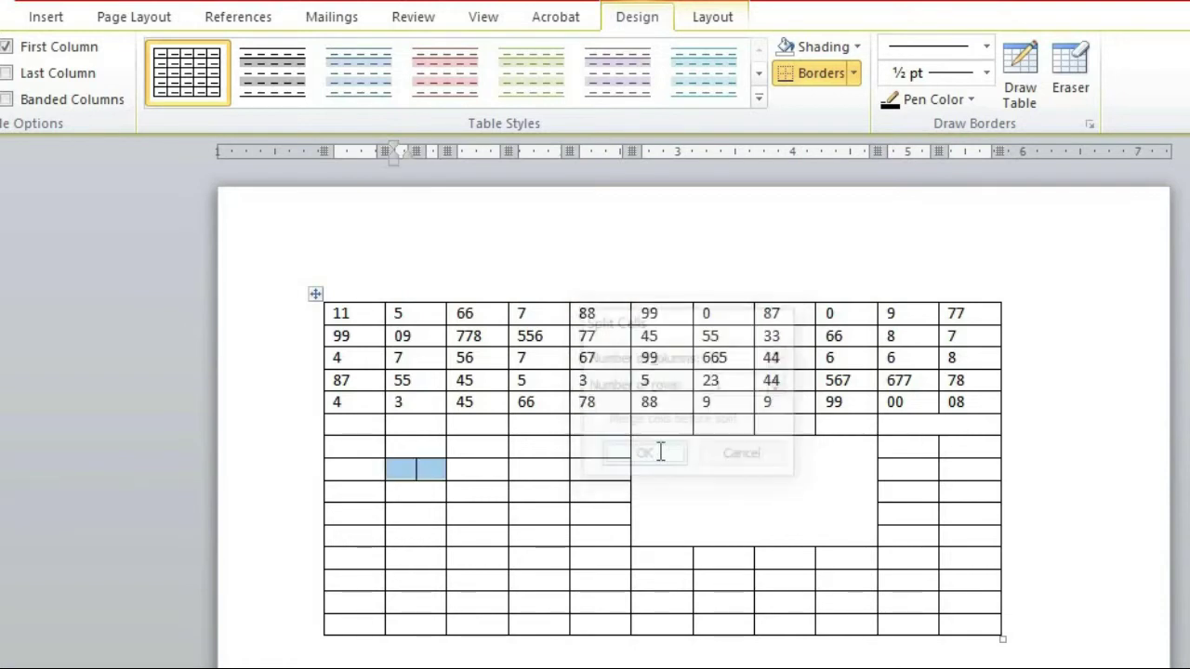
pyautogui.click(431, 472)
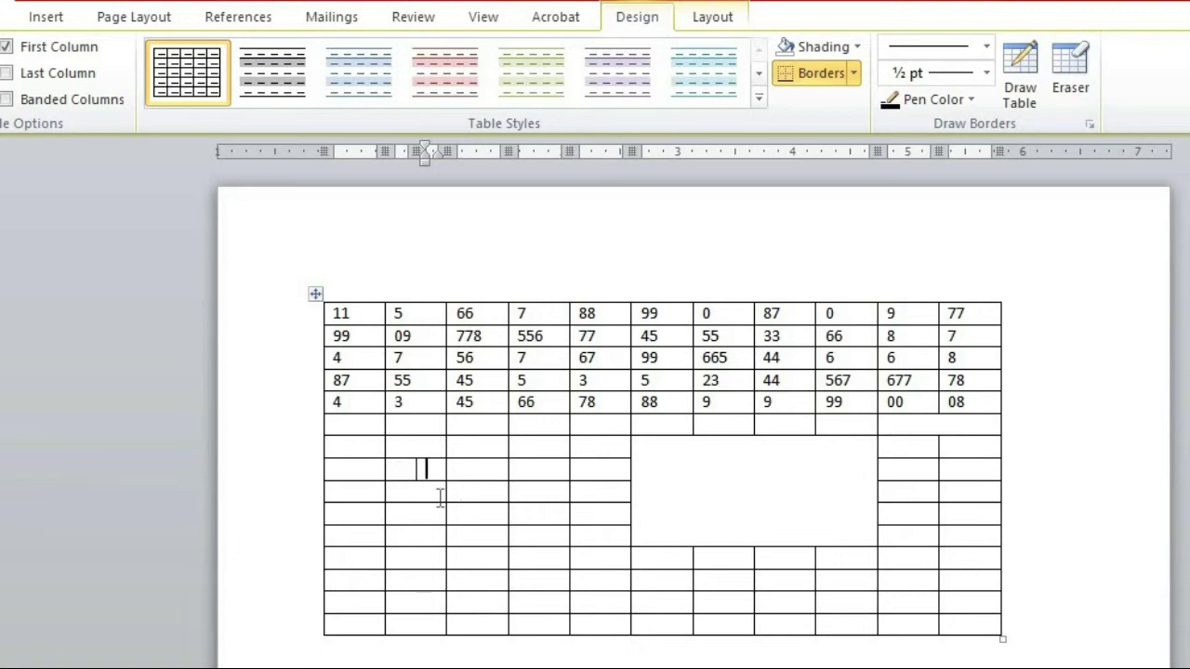
# Step: Split the neighbouring cell into a 2×2 block using 2 rows
pyautogui.click(464, 470)
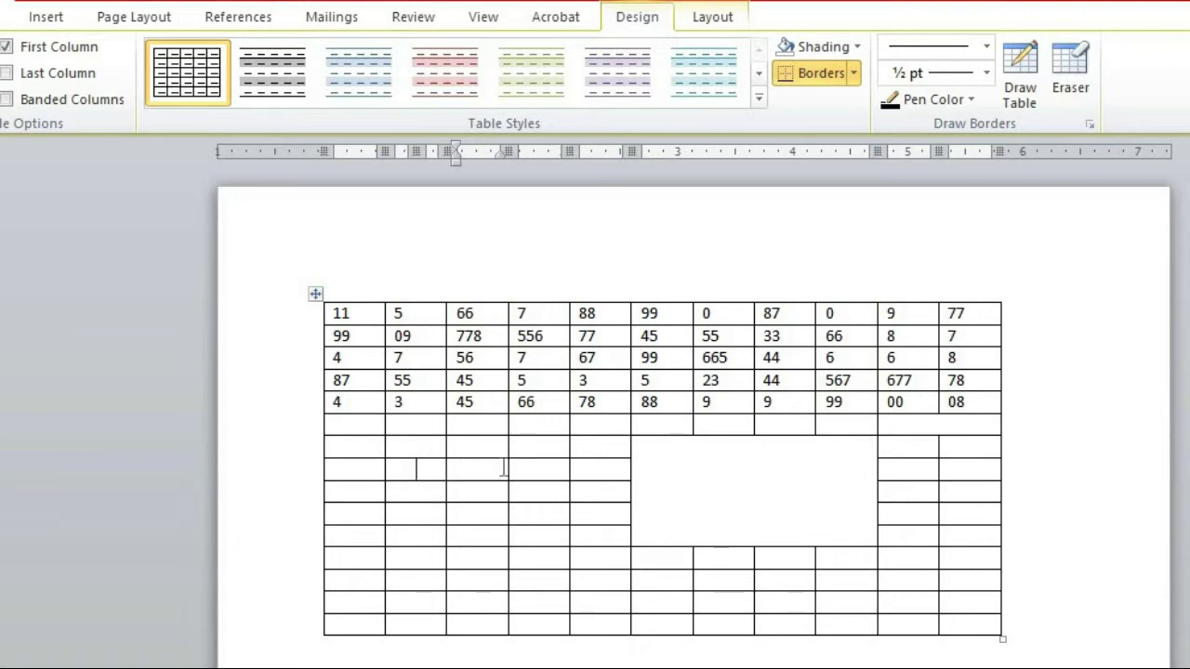
pyautogui.rightClick(503, 469)
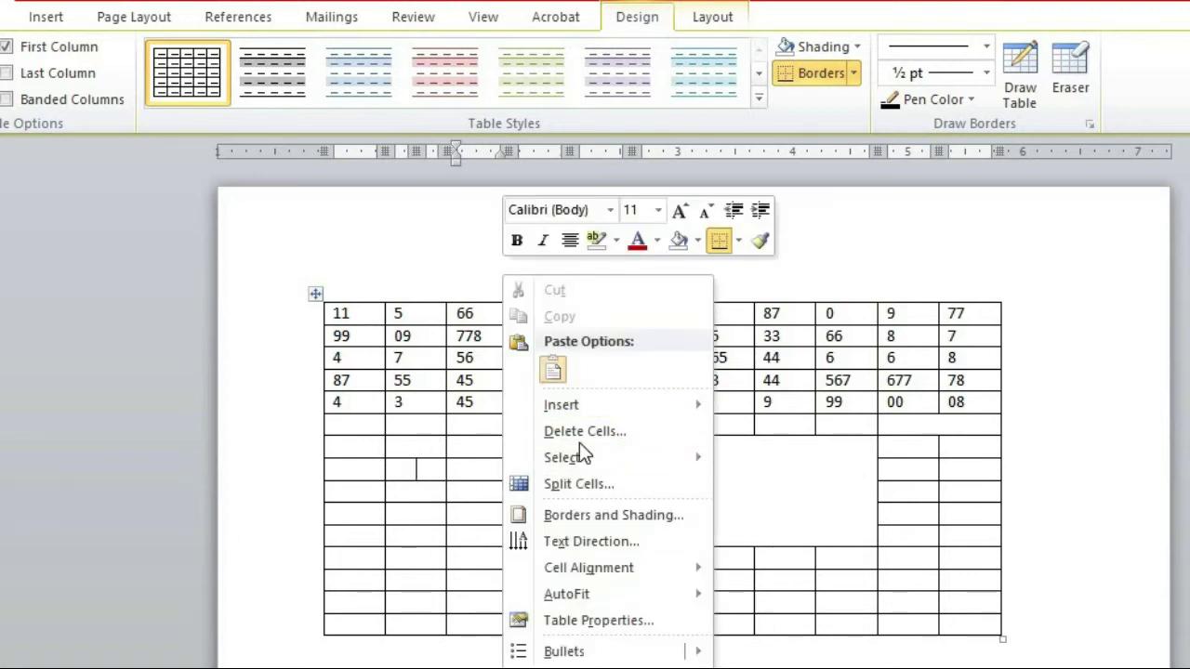
pyautogui.click(574, 485)
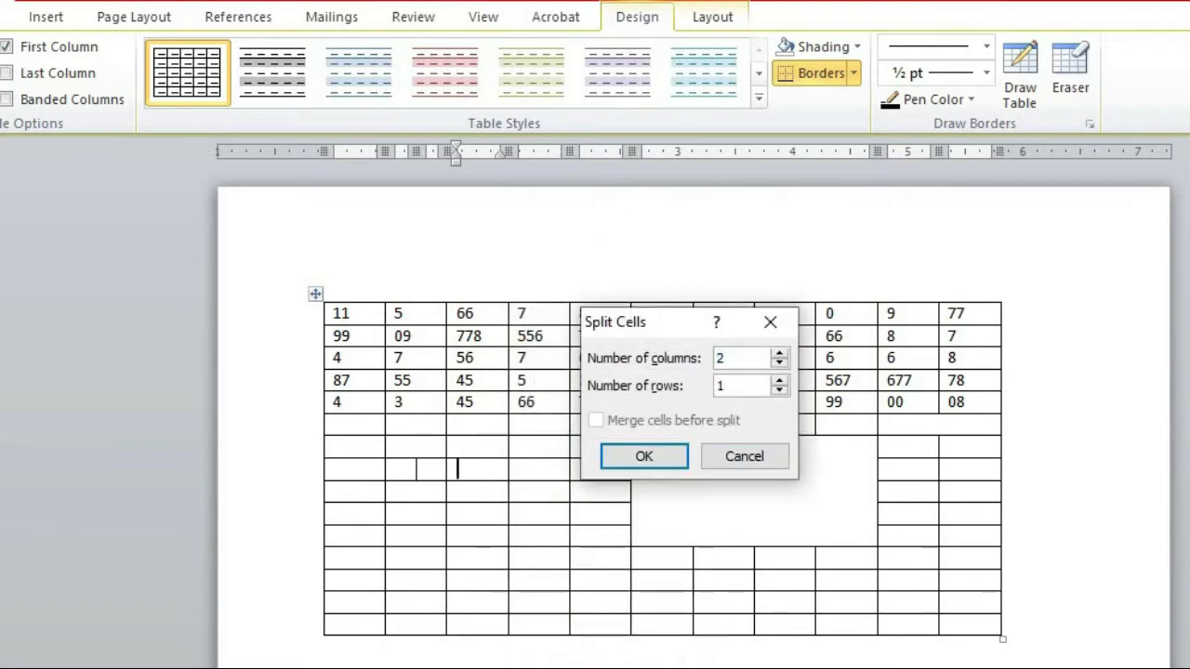
pyautogui.write('2')
pyautogui.click(671, 455)
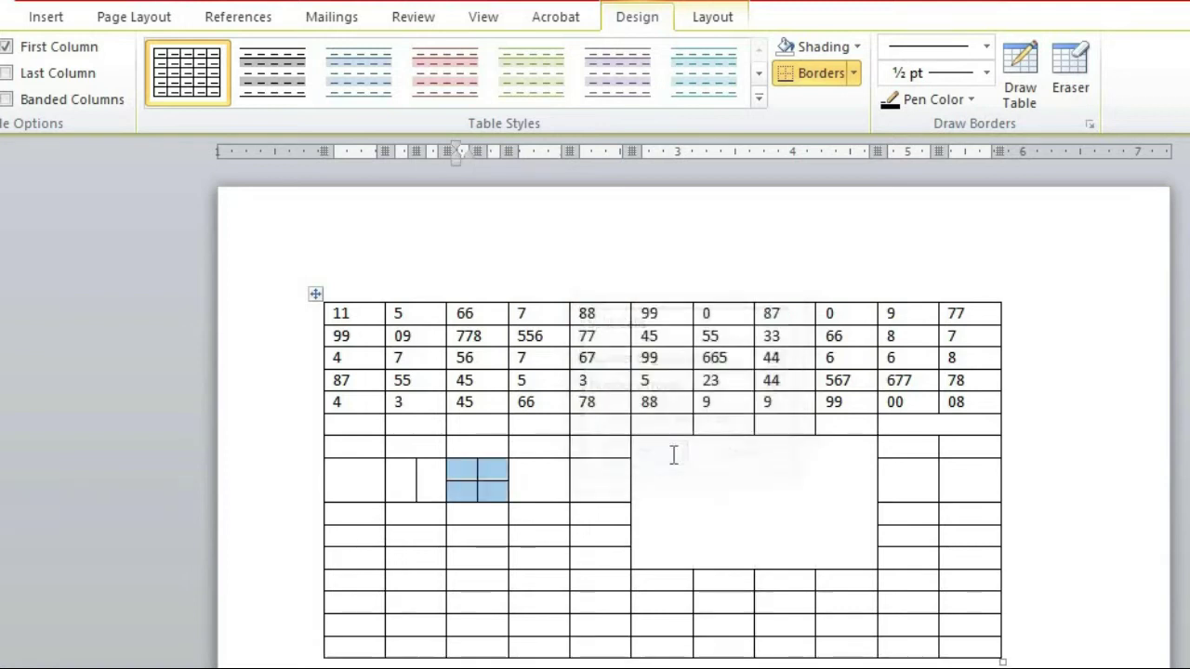
pyautogui.click(500, 537)
pyautogui.click(492, 488)
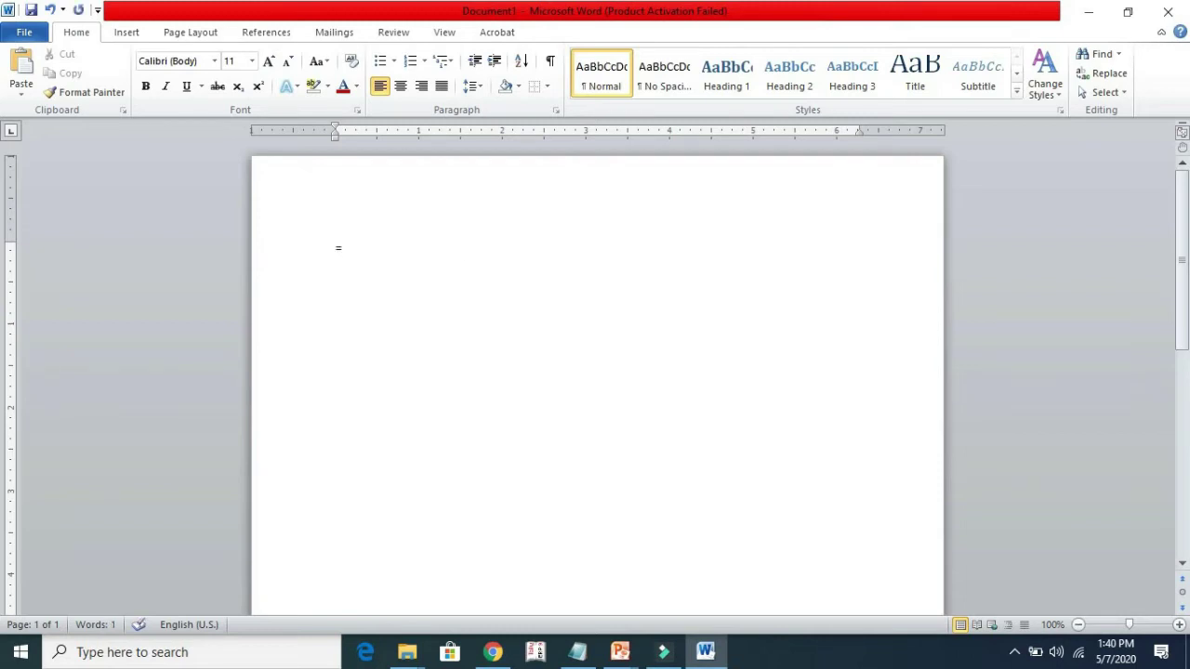
# Step: Generate three sample paragraphs with =rand() and place the caret after the first paragraph
pyautogui.write('and()')
pyautogui.press('Return')
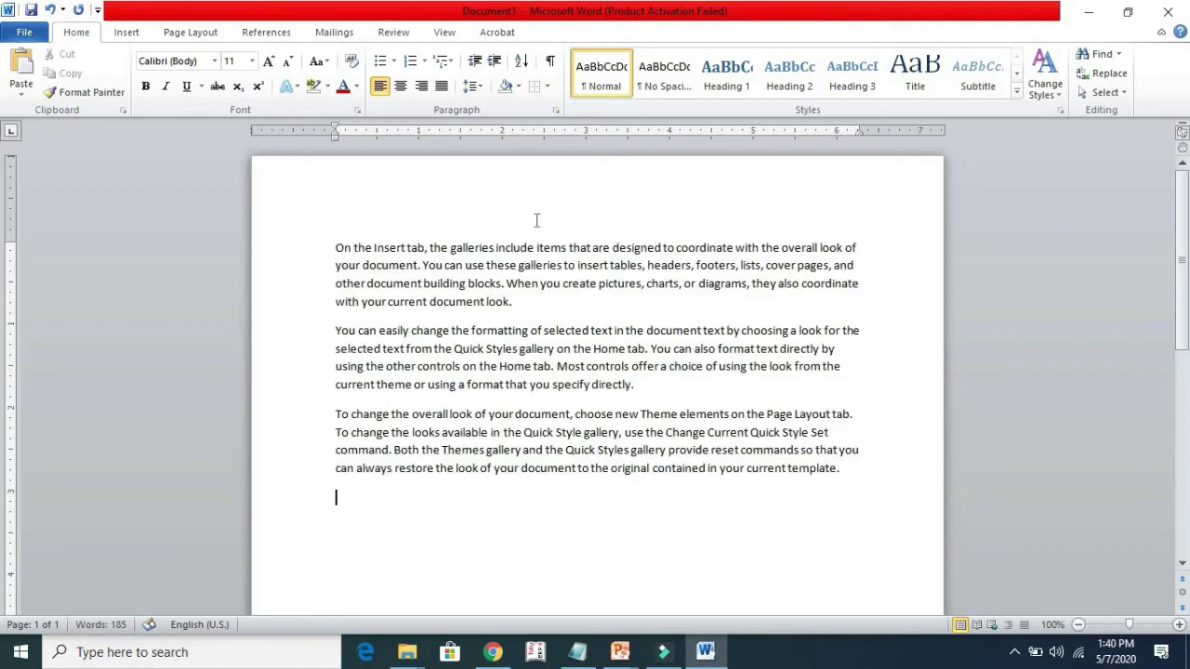
pyautogui.click(535, 305)
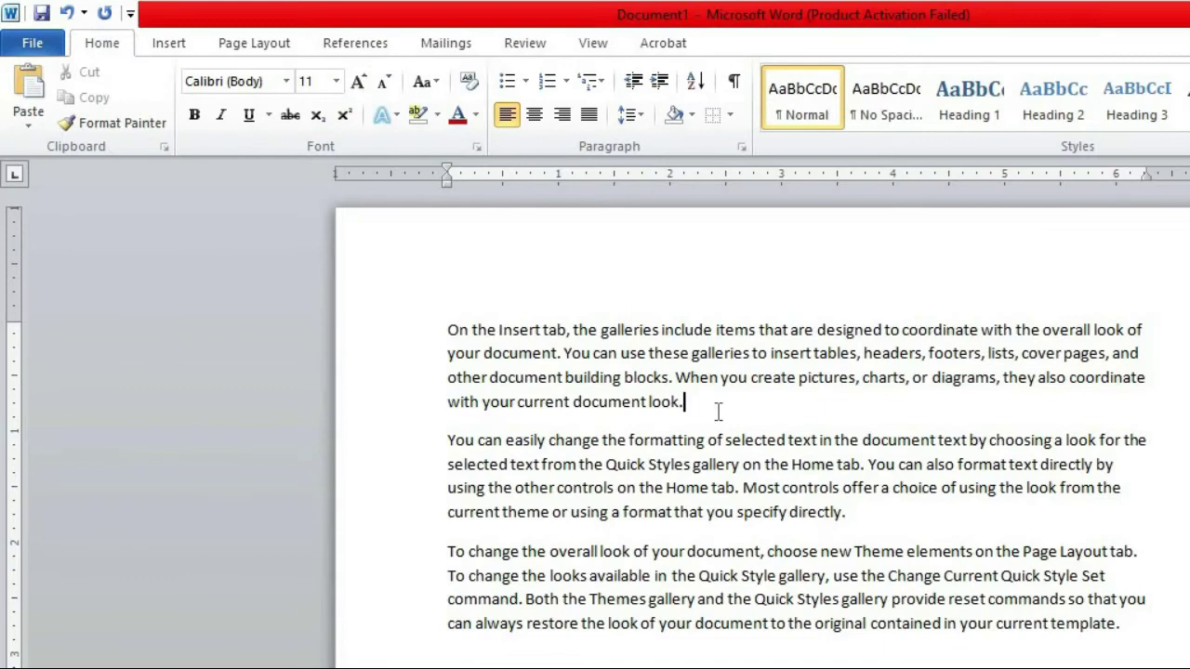
# Step: Insert the Hosanna Computer Channel Art picture below the first sample-text paragraph
pyautogui.click(182, 54)
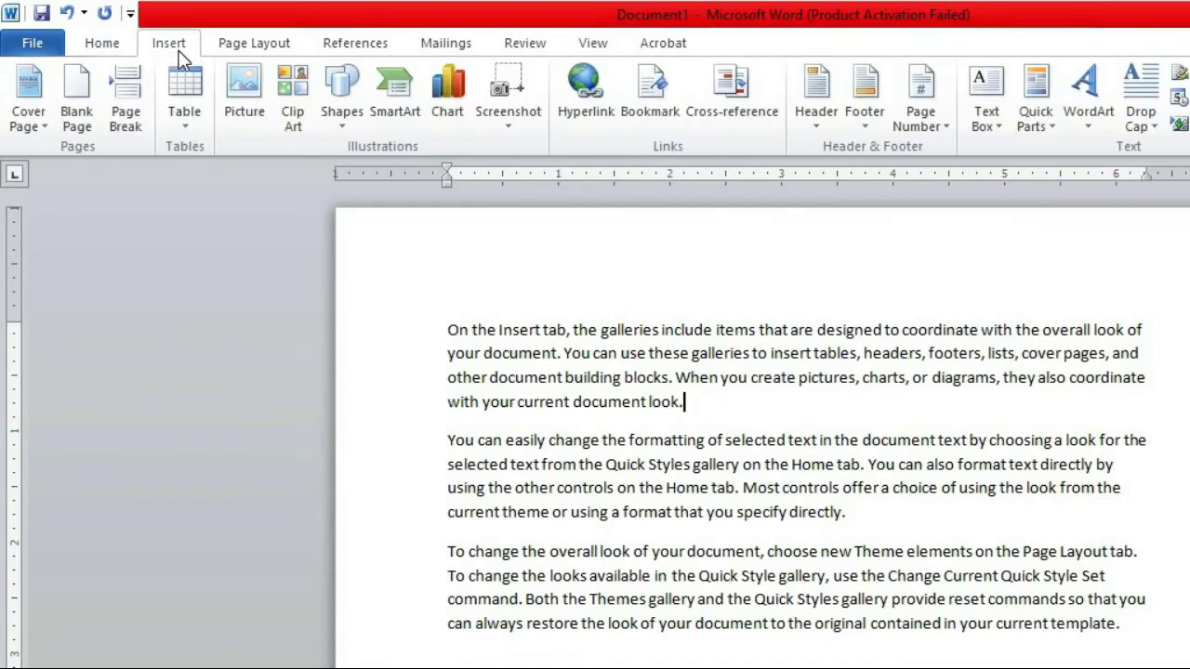
pyautogui.click(237, 87)
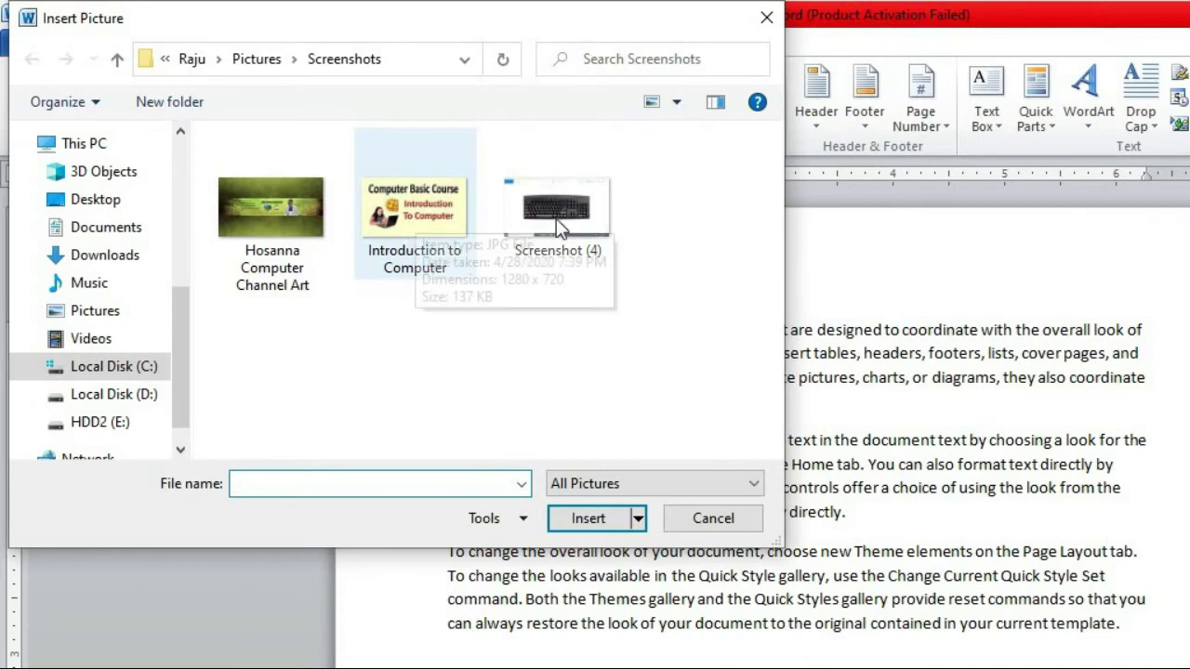
pyautogui.click(265, 226)
pyautogui.click(597, 523)
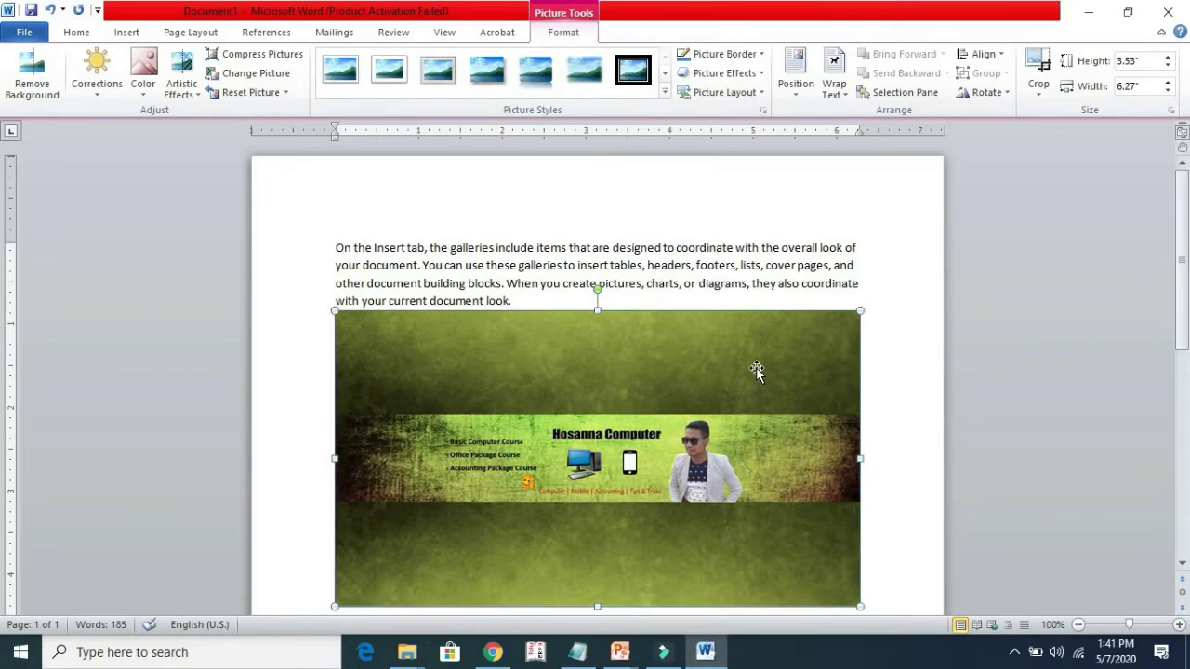
# Step: Resize the Channel Art picture down to about 2.11 by 1.19 inches
pyautogui.scroll(-5, 758, 372)
pyautogui.scroll(5, 695, 418)
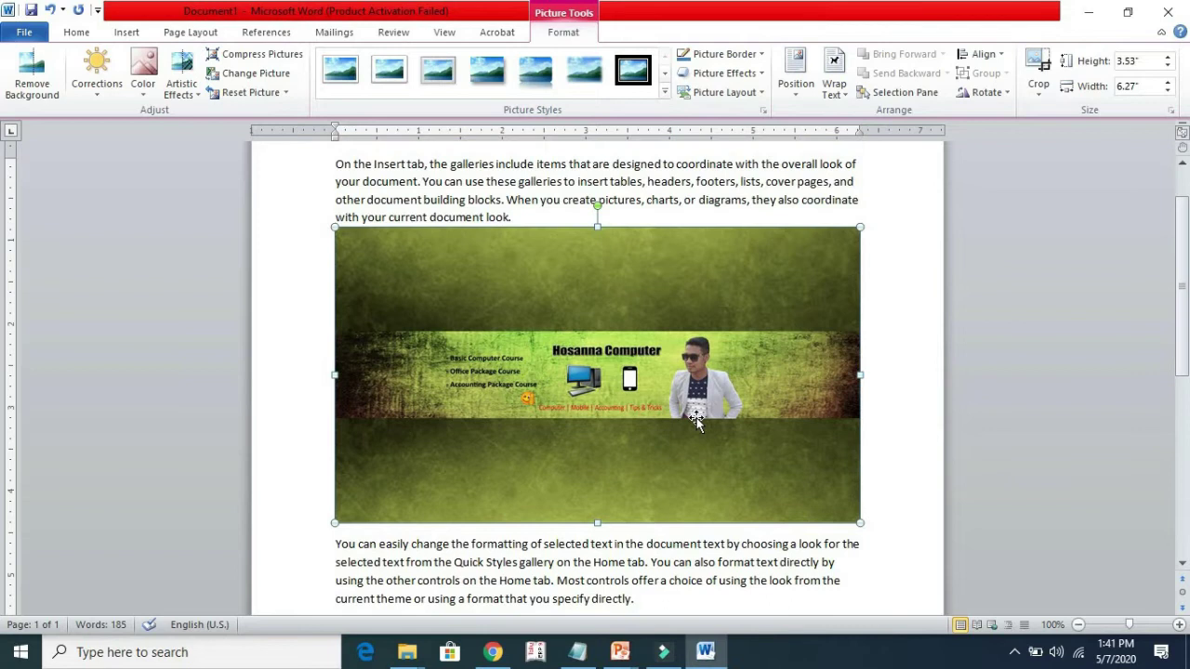
pyautogui.scroll(-5, 669, 351)
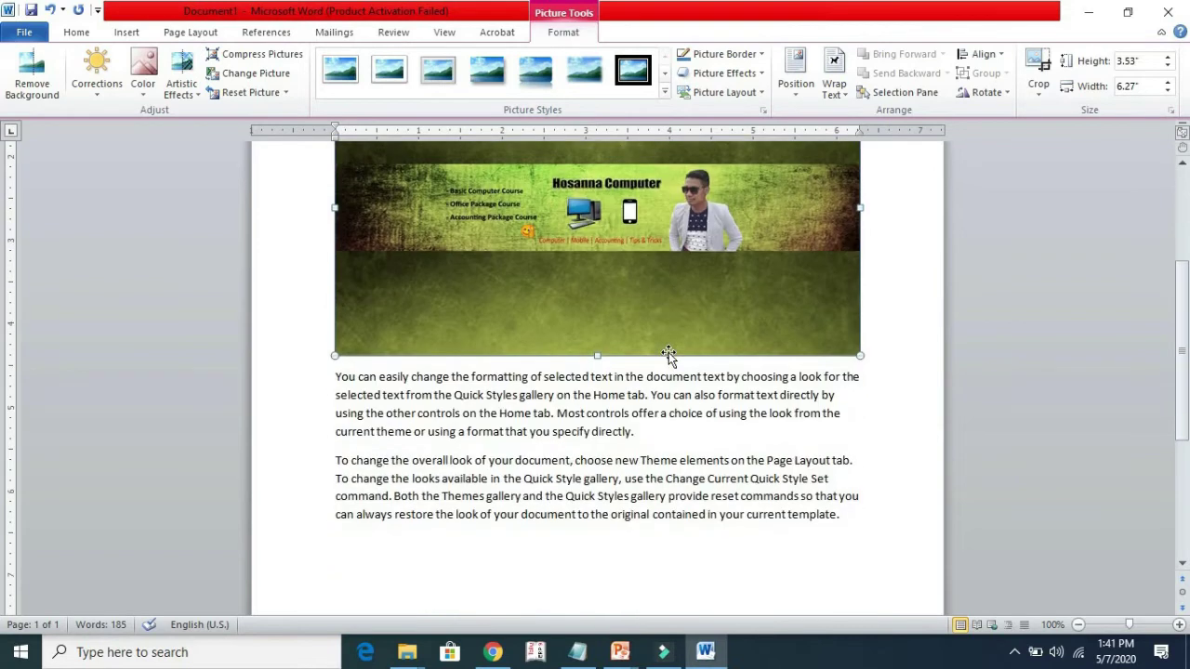
pyautogui.scroll(2, 669, 353)
pyautogui.moveTo(860, 439); pyautogui.dragTo(591, 237)
pyautogui.scroll(2, 764, 298)
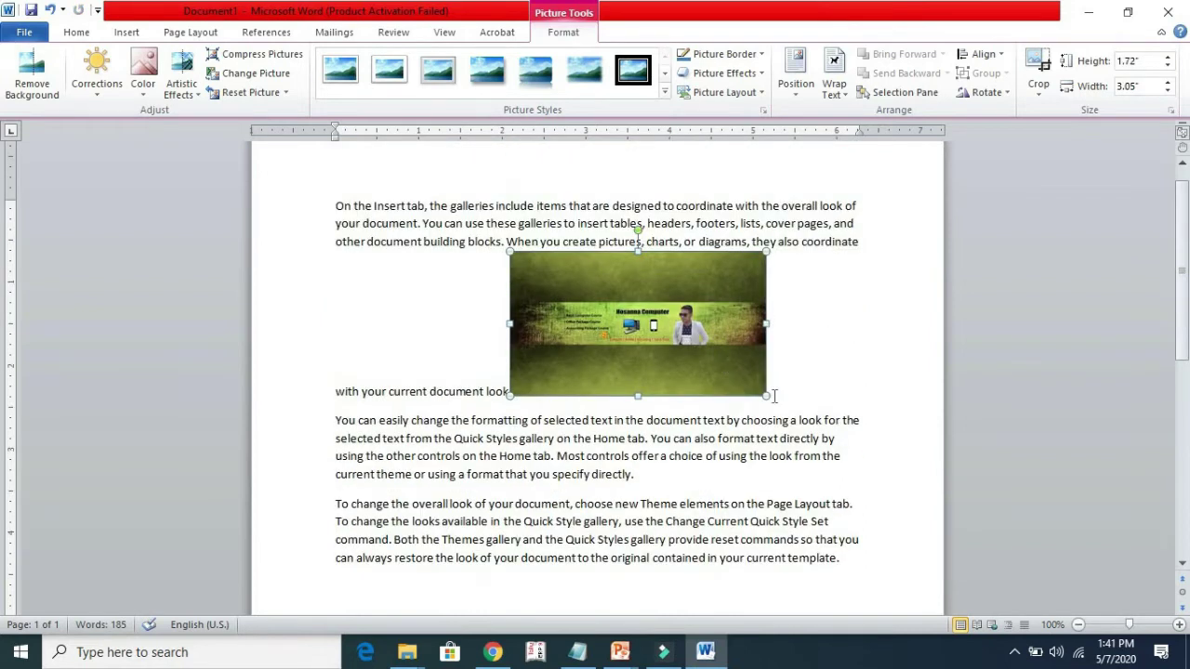
pyautogui.moveTo(767, 396); pyautogui.dragTo(687, 351)
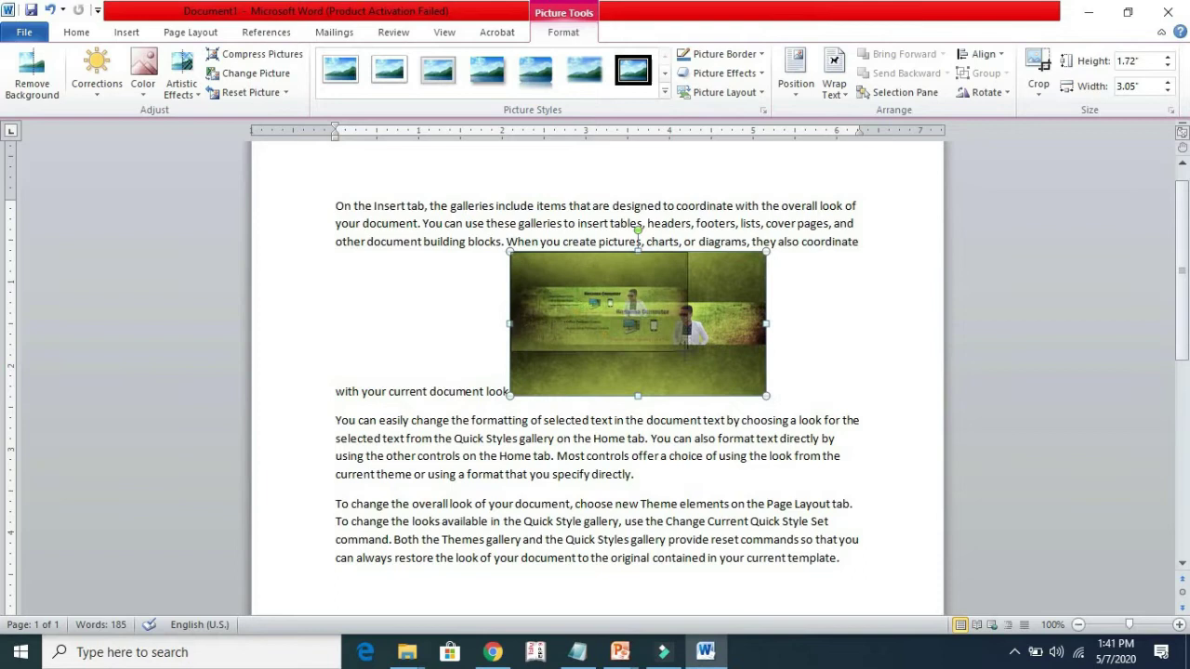
# Step: Move the picture inline after 'current document look.' at the first paragraph's end
pyautogui.moveTo(632, 308); pyautogui.dragTo(330, 281)
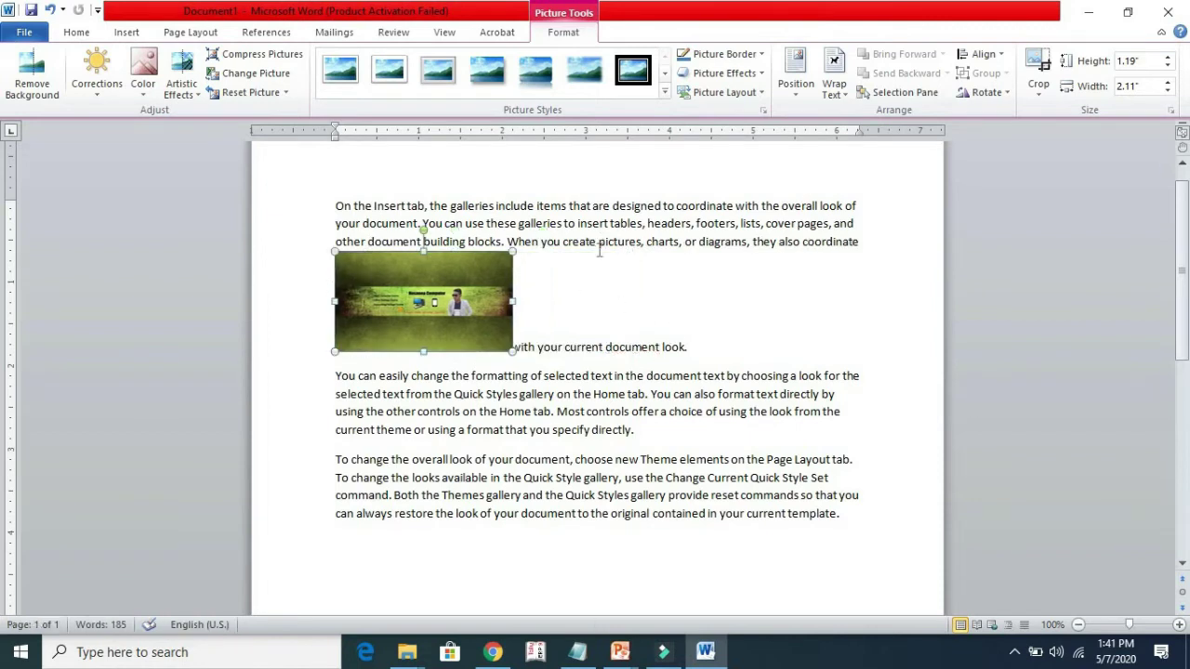
pyautogui.moveTo(457, 311); pyautogui.dragTo(705, 294)
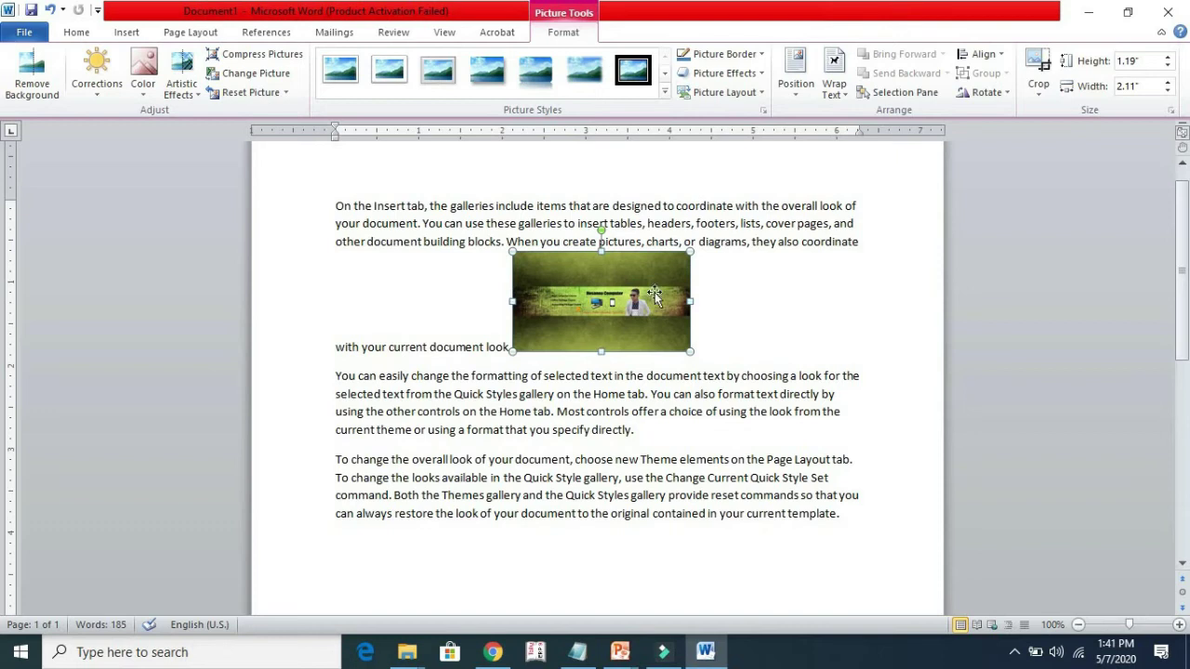
pyautogui.click(713, 307)
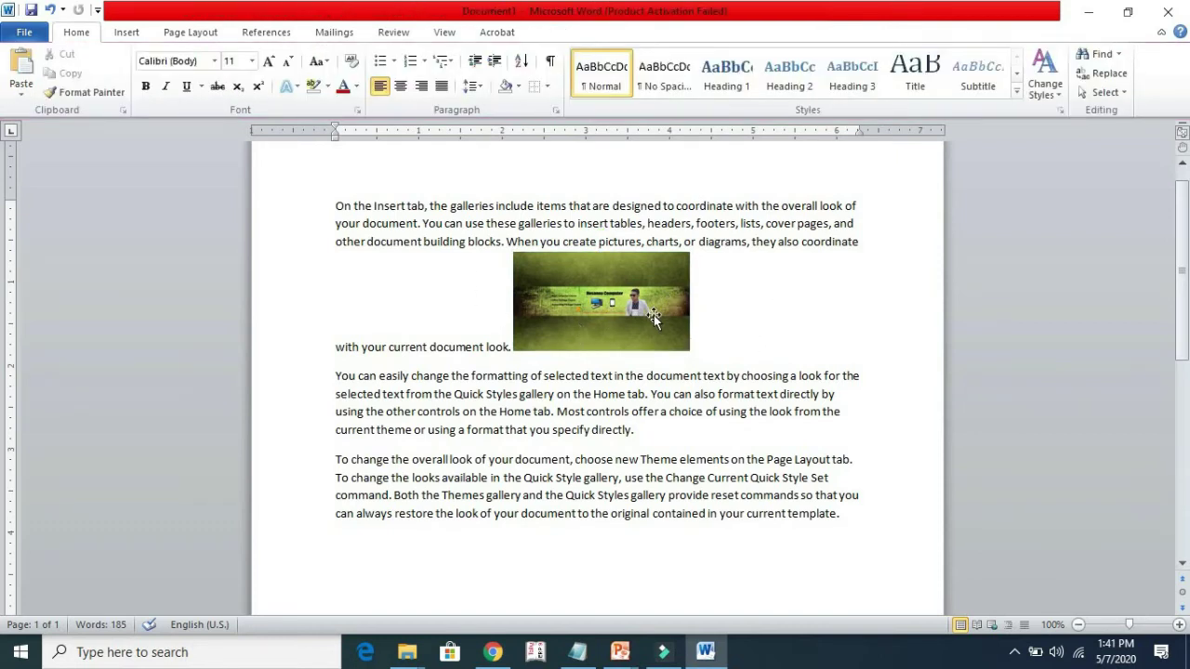
# Step: Set the picture's wrapping to In Front of Text and drag it below the last paragraph
pyautogui.click(635, 306)
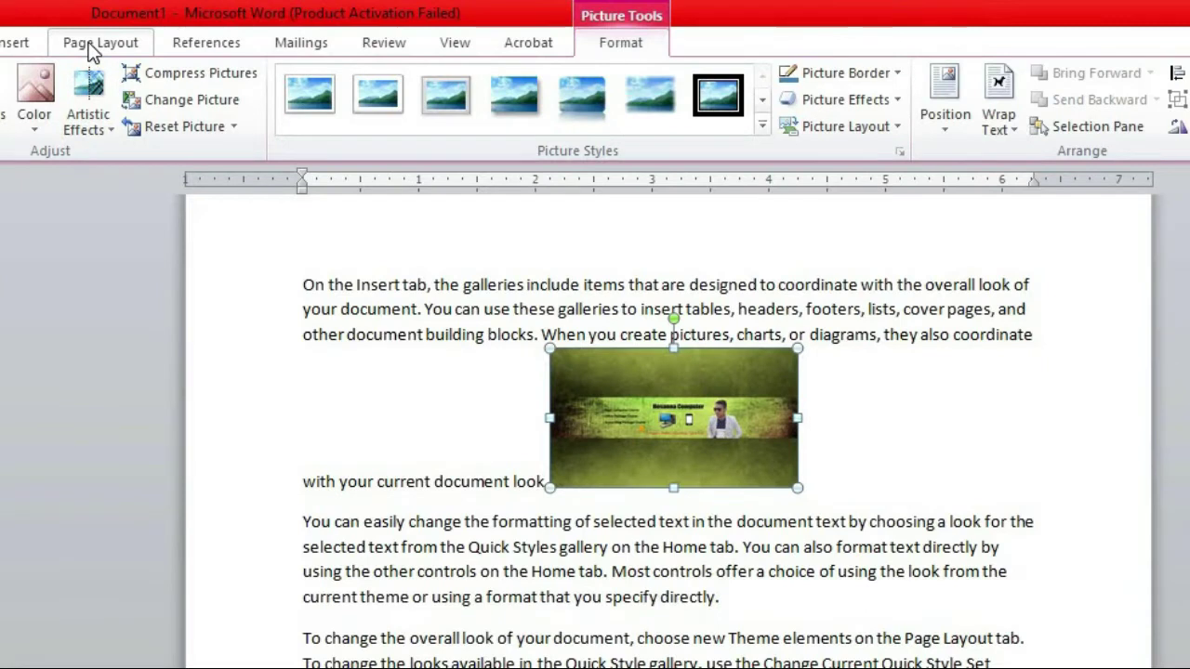
pyautogui.click(92, 47)
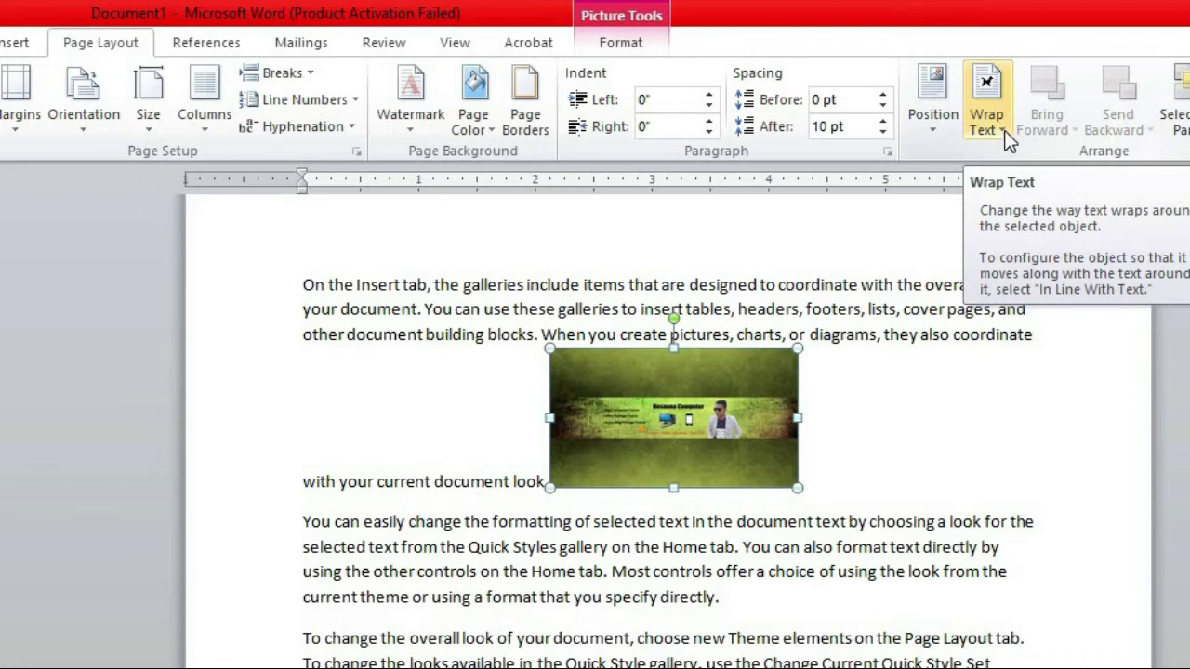
pyautogui.click(1008, 140)
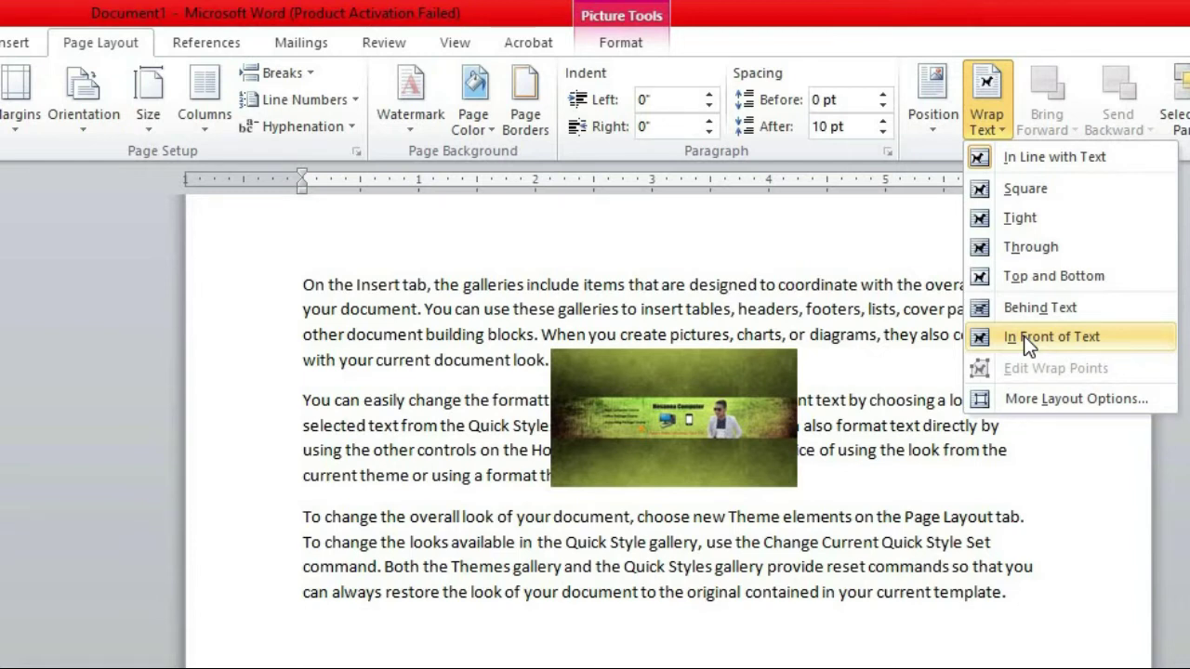
pyautogui.click(1024, 336)
pyautogui.moveTo(642, 312)
pyautogui.mouseDown()
pyautogui.moveTo(784, 483)
pyautogui.moveTo(492, 489)
pyautogui.mouseUp()
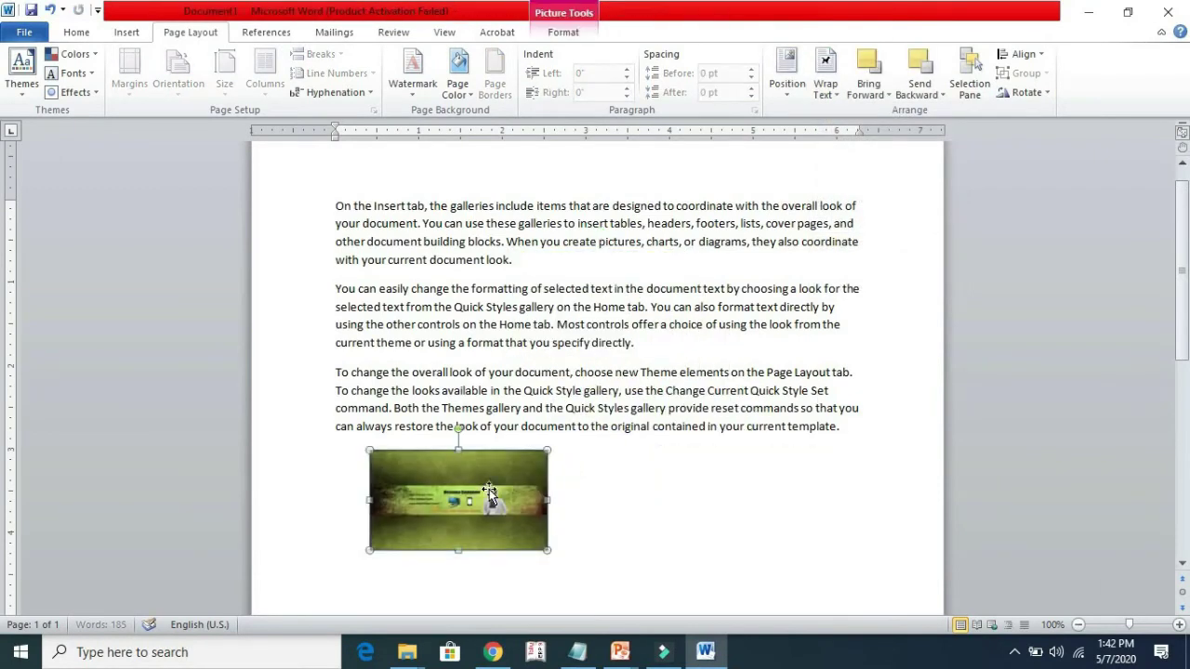
# Step: Keep the picture below the text and indent the second paragraph's left edge to 2.63 inches
pyautogui.scroll(-1, 541, 440)
pyautogui.moveTo(600, 300); pyautogui.dragTo(531, 494)
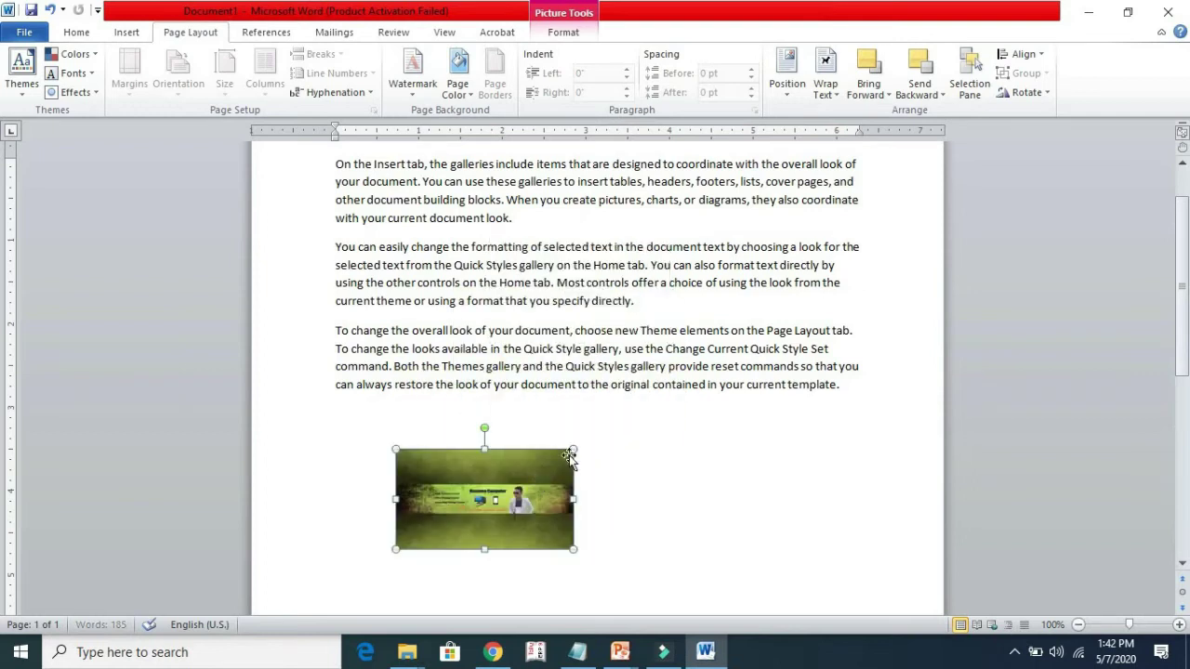
pyautogui.scroll(2, 616, 304)
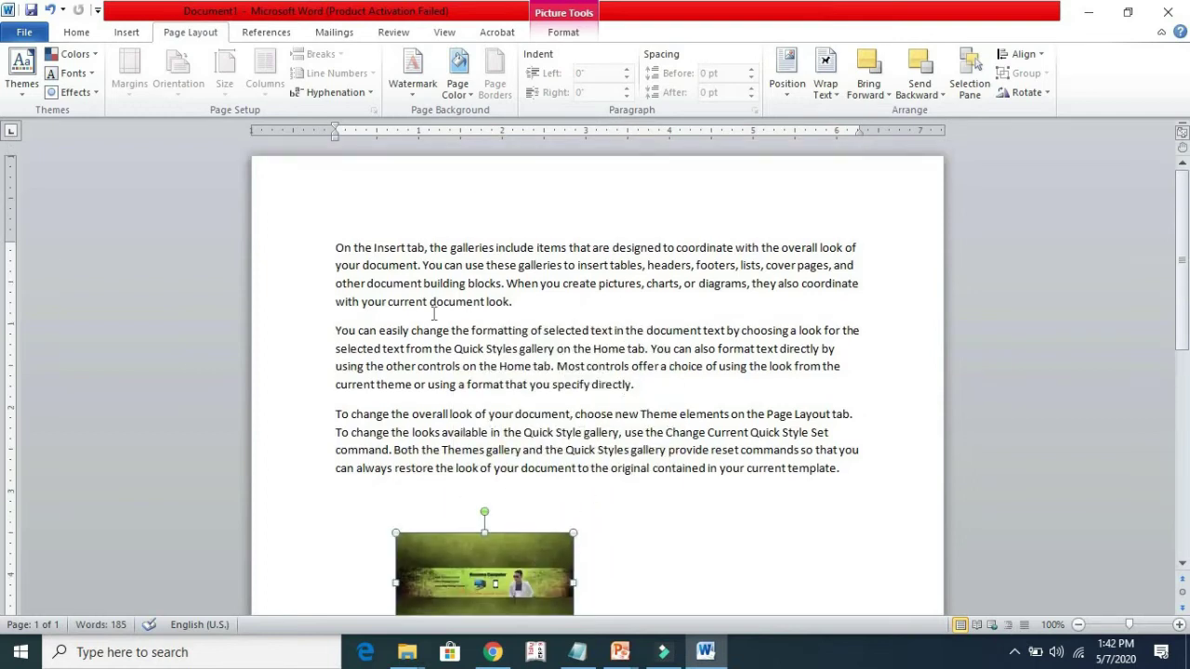
pyautogui.click(337, 330)
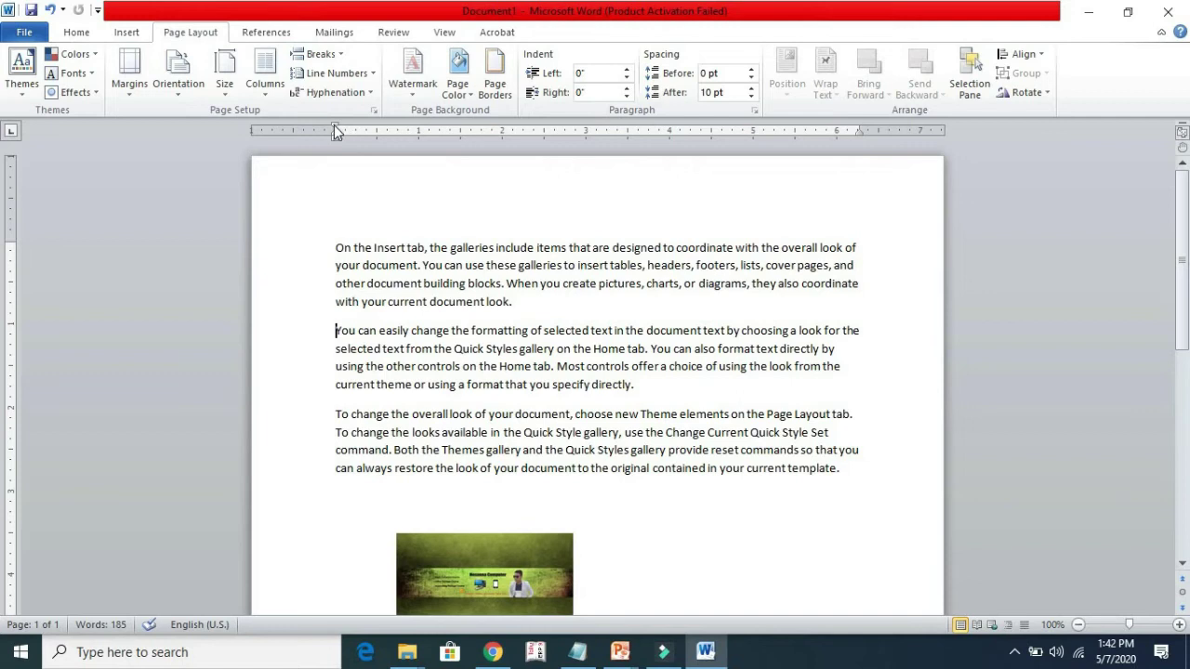
pyautogui.moveTo(334, 125); pyautogui.dragTo(555, 130)
# Step: Place the picture in the empty space left of the indented paragraph, then reselect it
pyautogui.scroll(-2, 732, 435)
pyautogui.scroll(1, 733, 435)
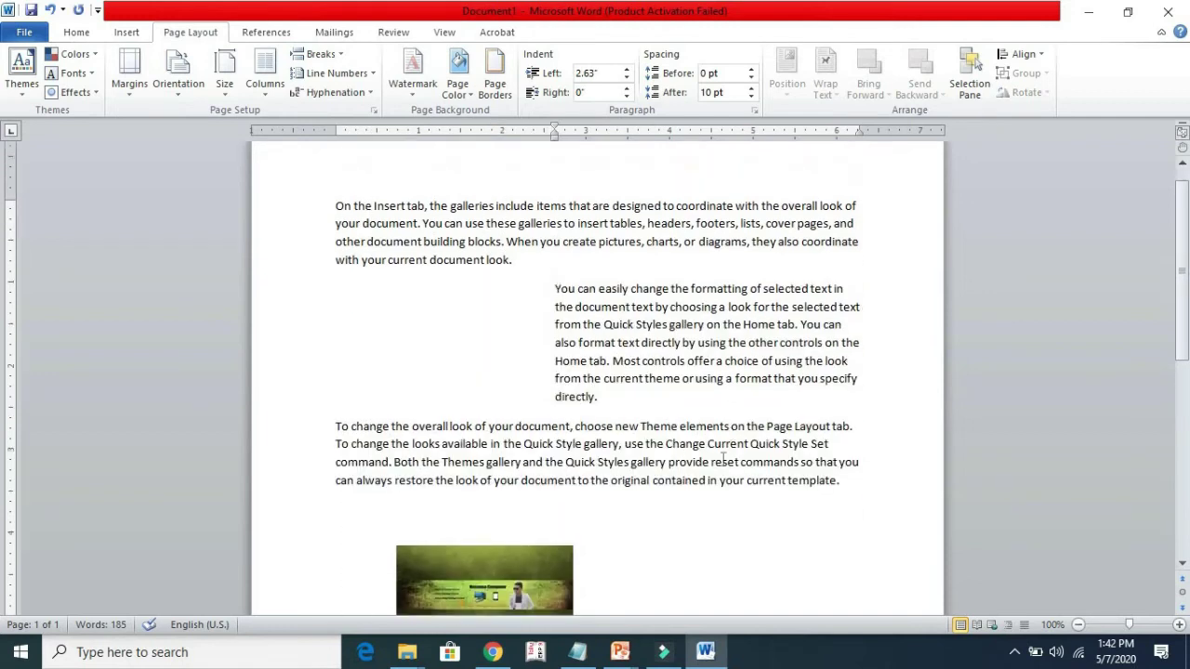
pyautogui.click(524, 578)
pyautogui.moveTo(524, 578); pyautogui.dragTo(474, 331)
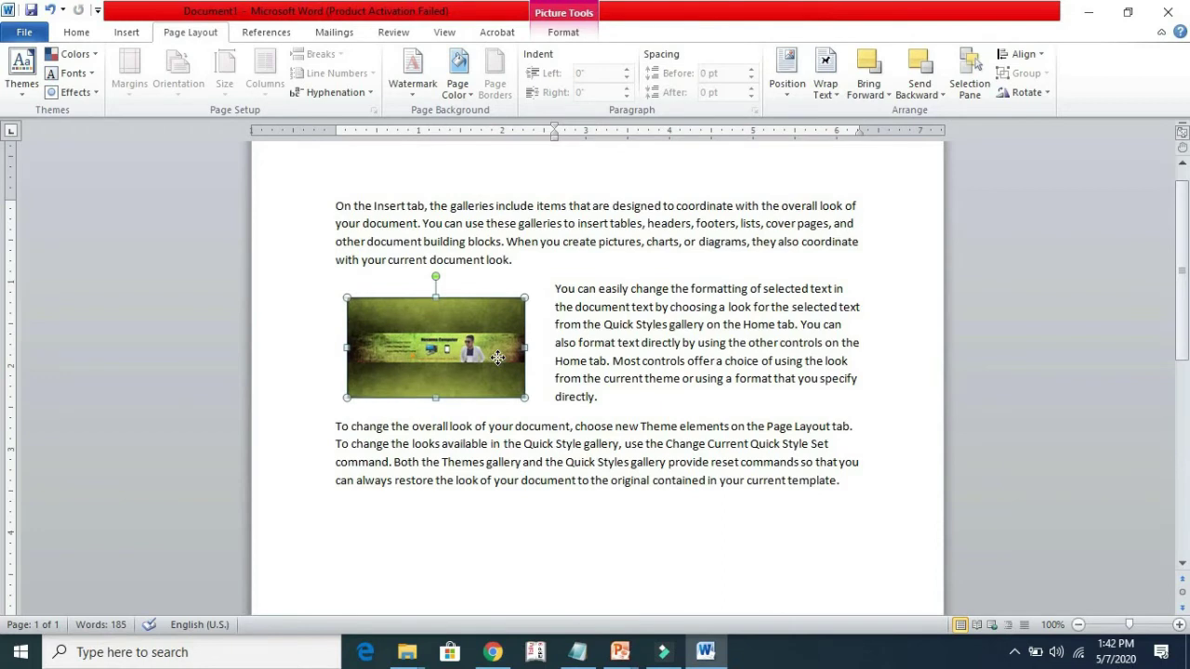
pyautogui.click(588, 535)
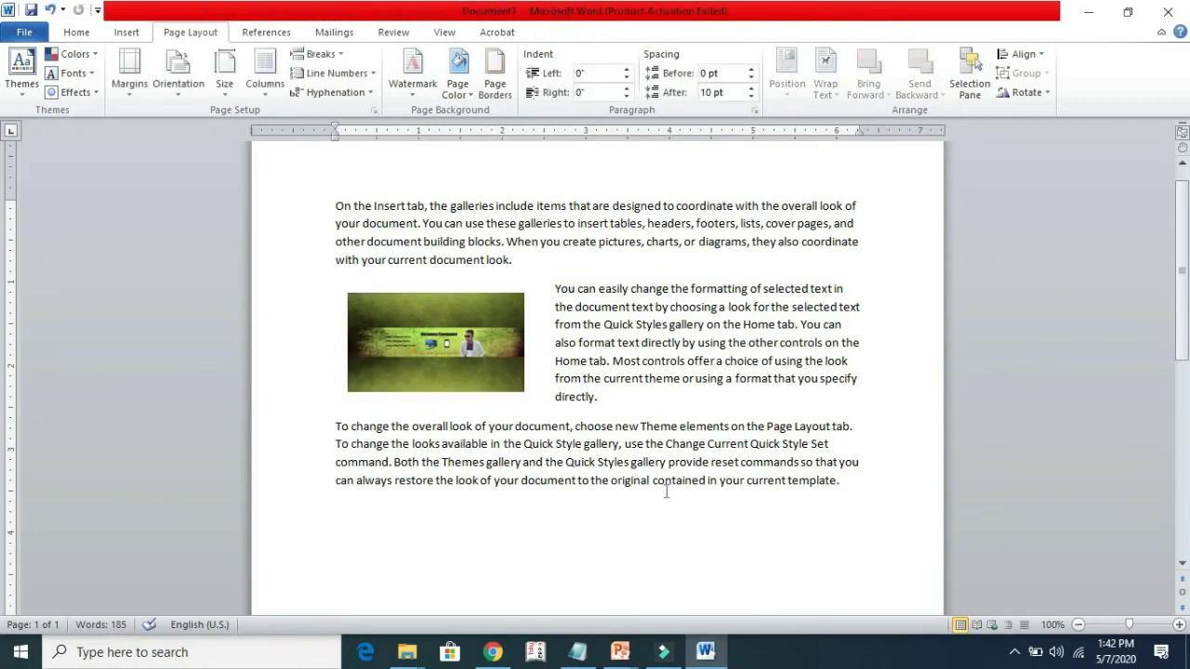
pyautogui.scroll(1, 785, 406)
pyautogui.scroll(-2, 785, 406)
pyautogui.scroll(2, 785, 406)
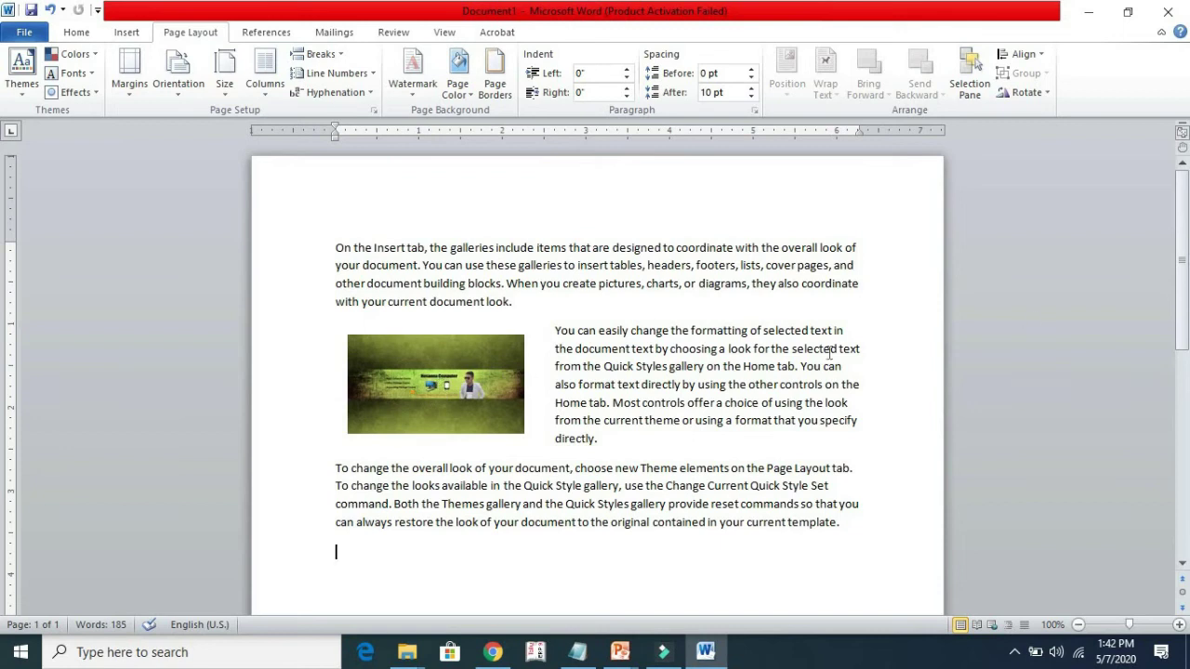
pyautogui.click(462, 398)
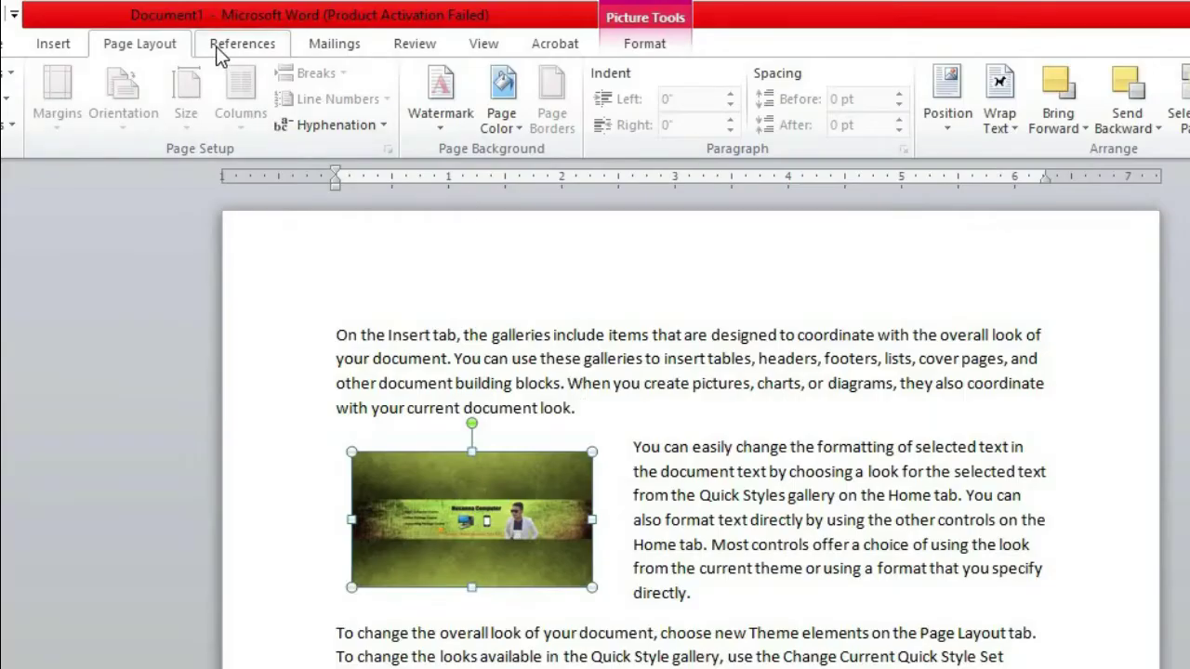
# Step: Enter the caption 'Figure 1 YOUTUBE BANNER' with the Figure label, positioned below the picture
pyautogui.click(242, 44)
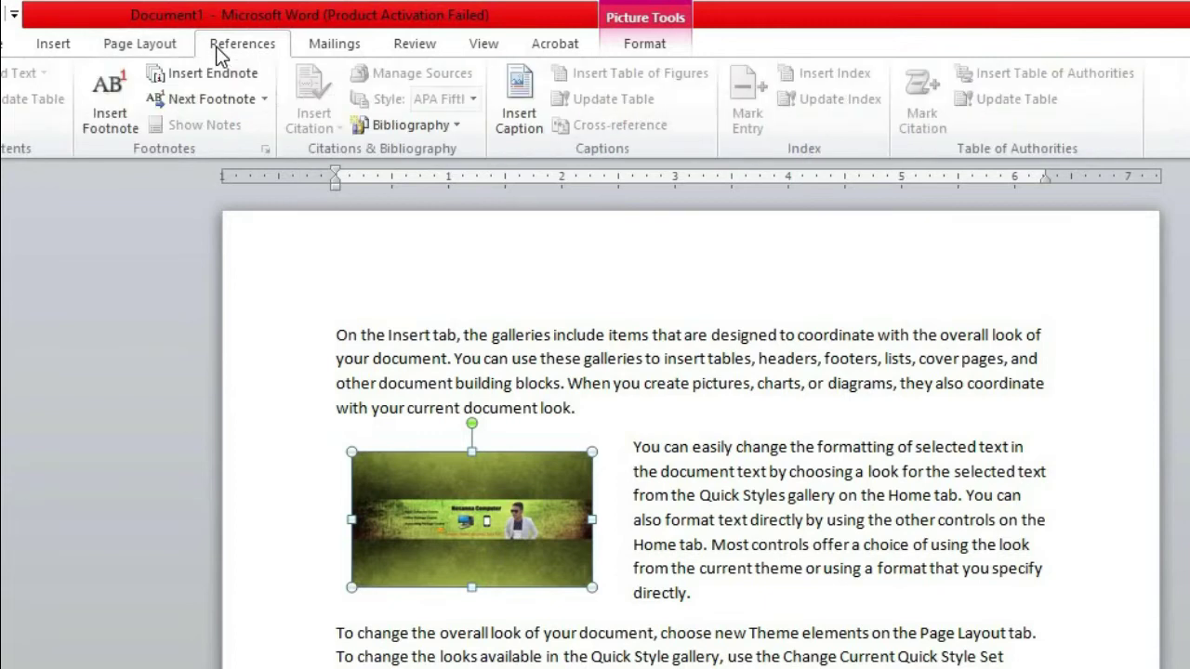
pyautogui.click(525, 103)
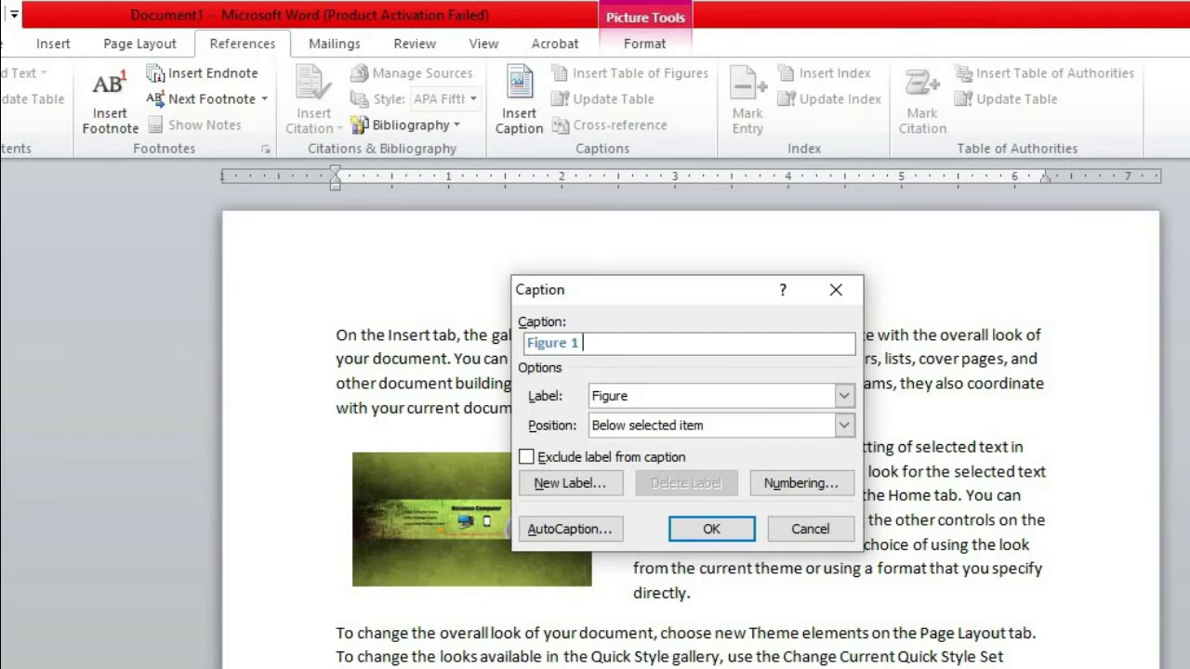
pyautogui.write('ou')
pyautogui.press('BackSpace')
pyautogui.press('BackSpace')
pyautogui.press('BackSpace')
pyautogui.write('YOUT')
pyautogui.write('UBE BANNER')
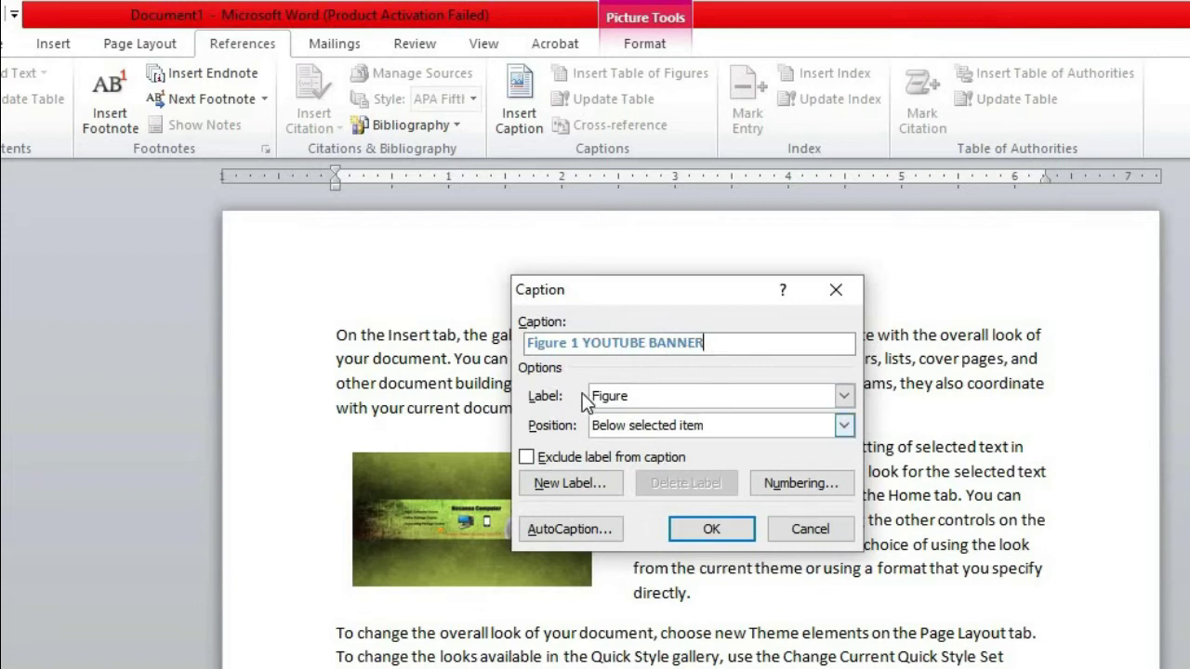
pyautogui.click(843, 397)
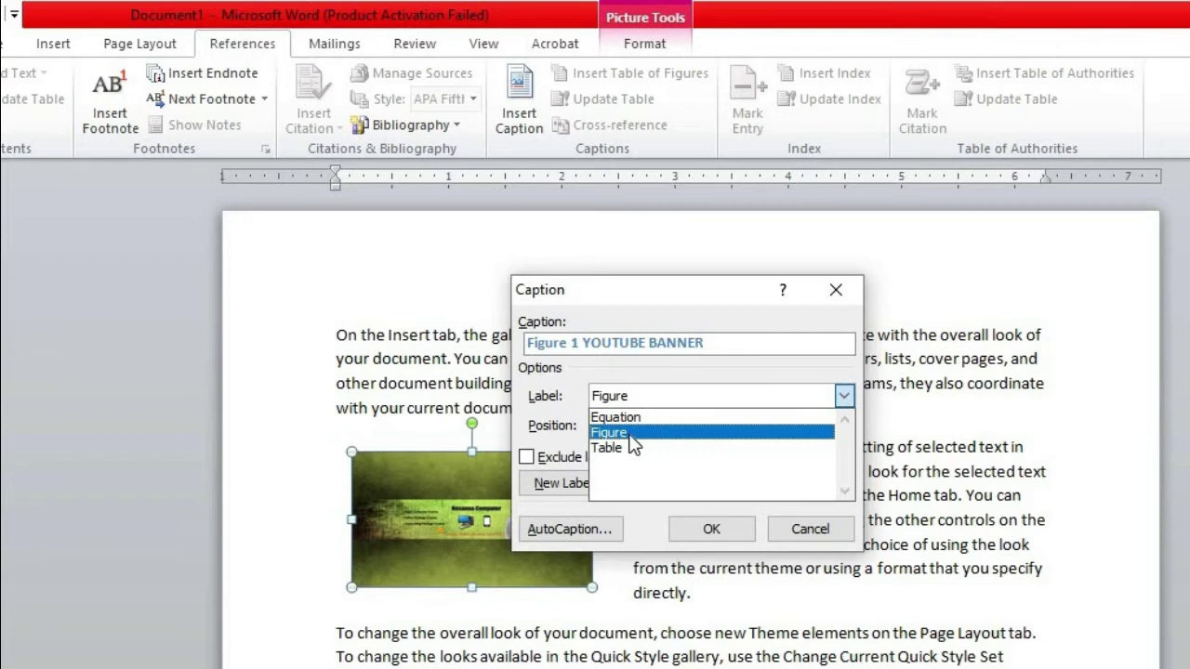
pyautogui.click(608, 432)
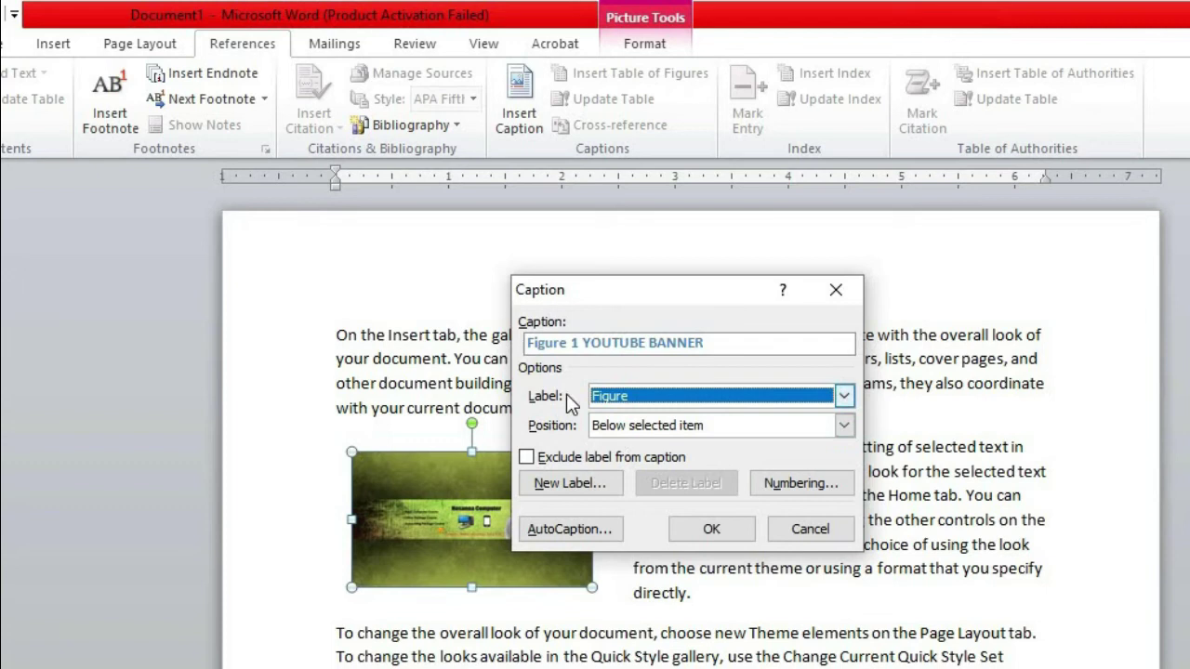
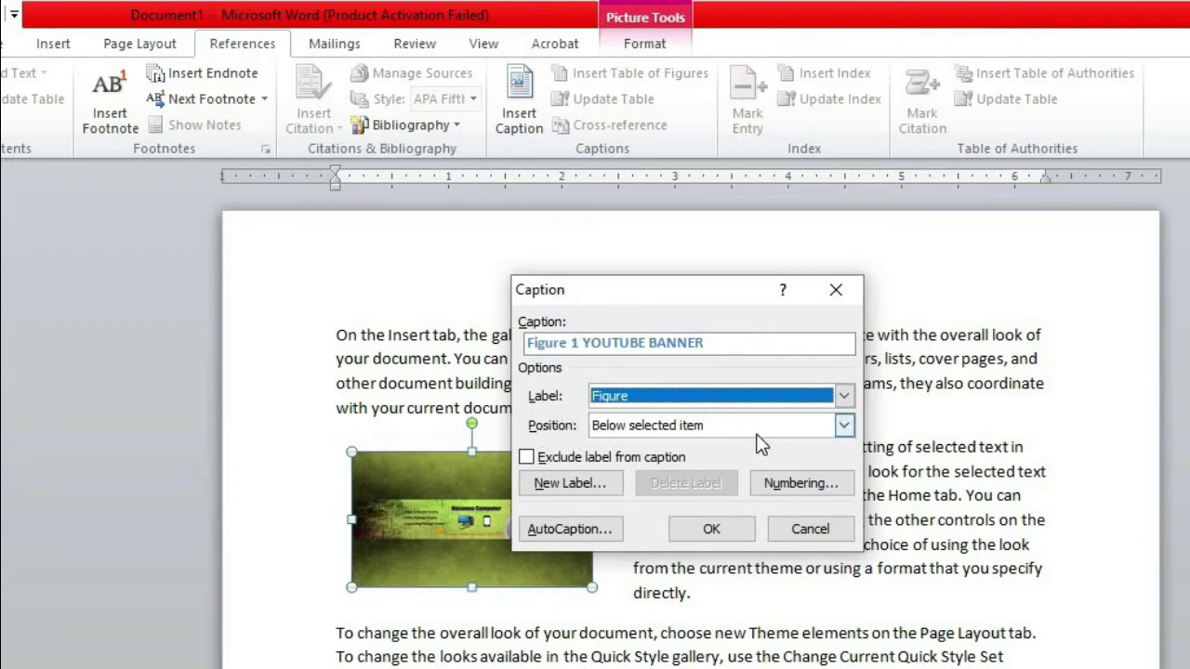
# Step: Insert the caption 'Figure 1 YOUTUBE BANNER' positioned below the selected picture
pyautogui.click(843, 425)
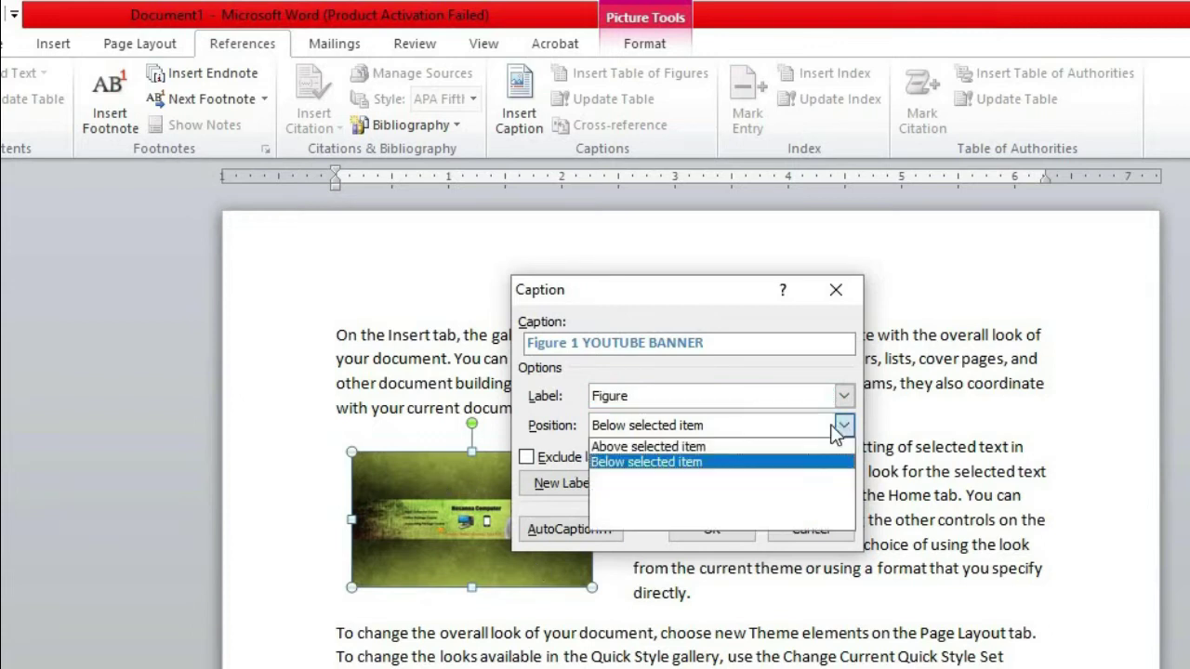
pyautogui.click(662, 462)
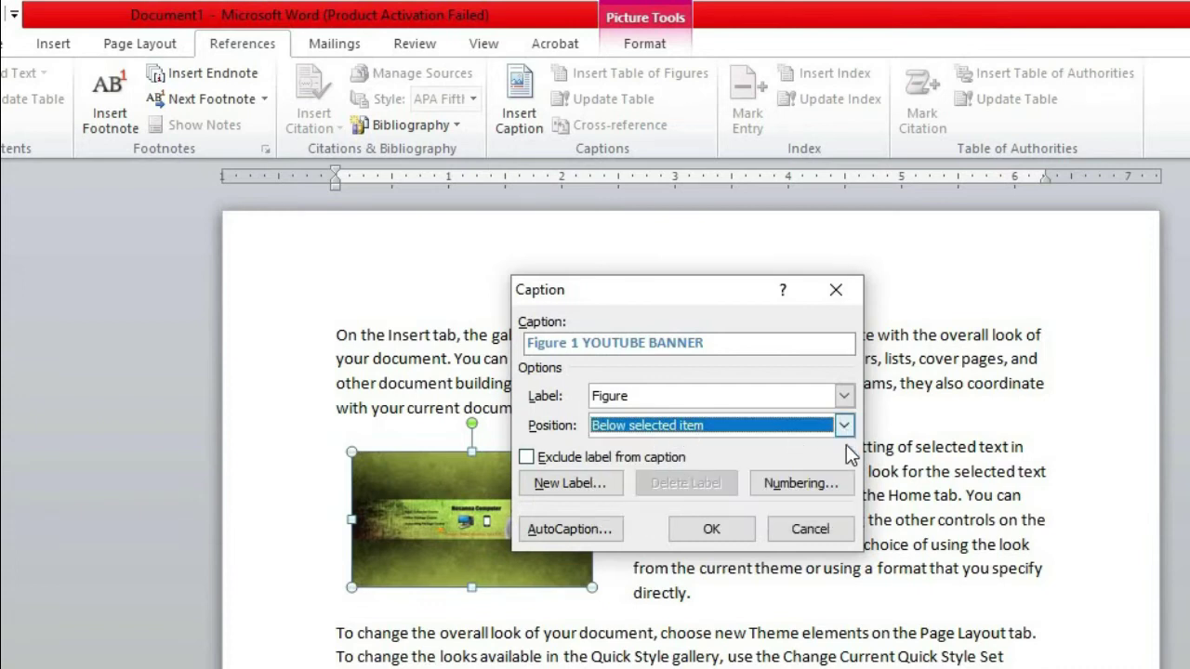
pyautogui.click(716, 529)
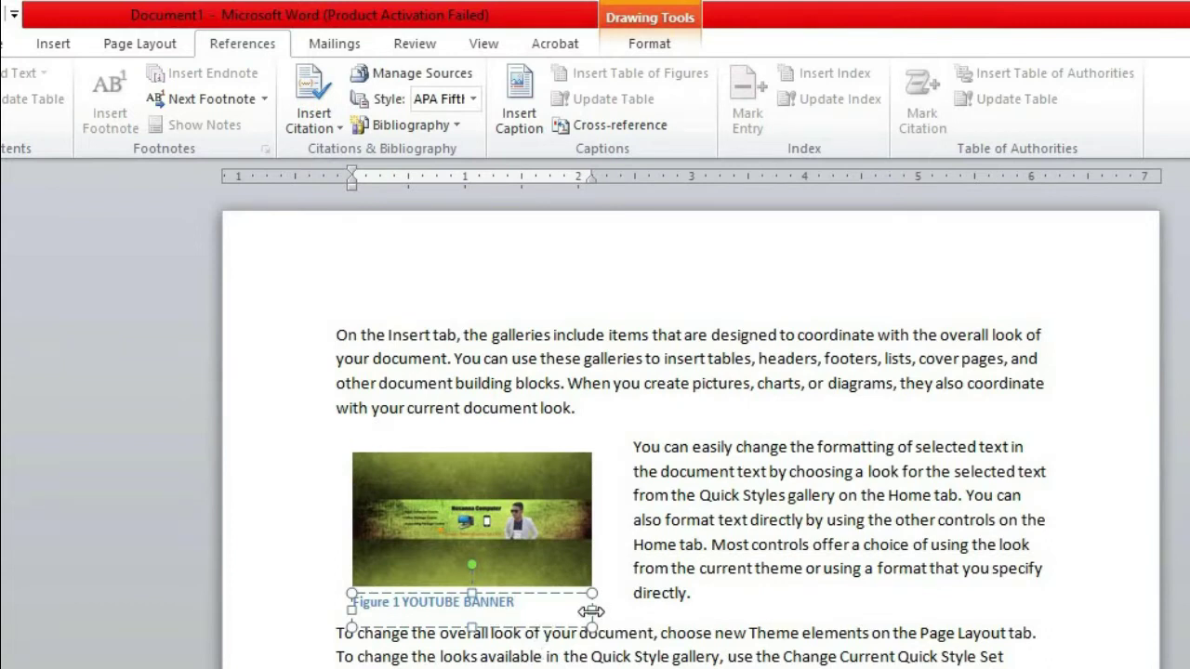
# Step: Move and nudge the caption box until it sits centred beneath the banner image
pyautogui.click(624, 600)
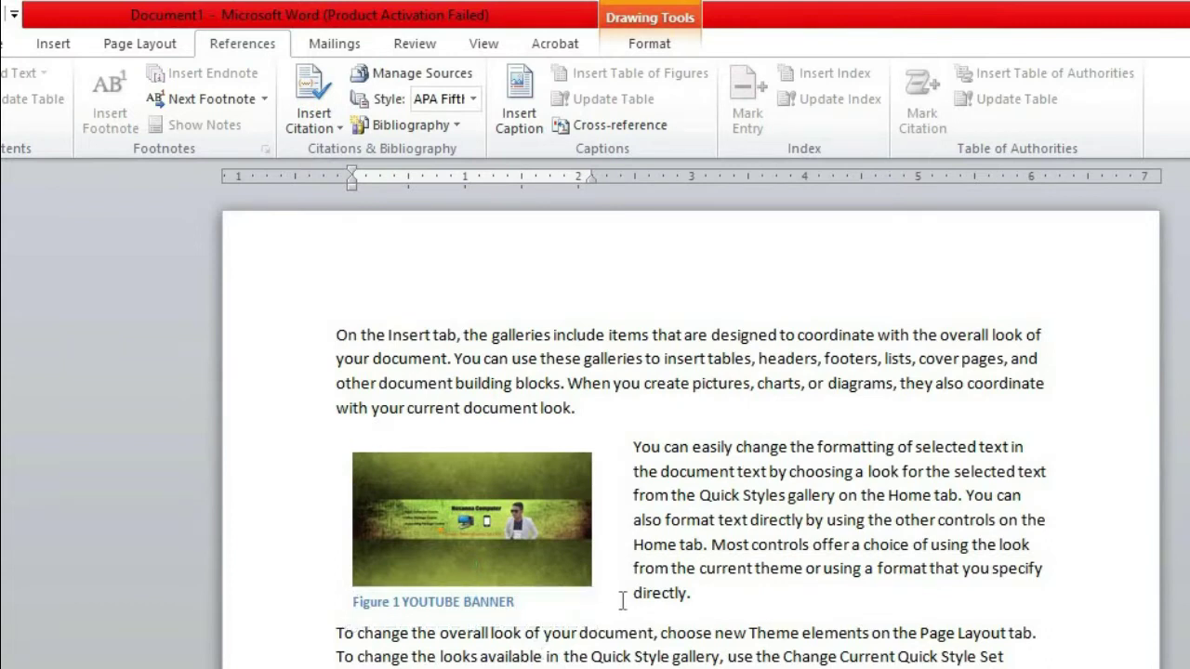
pyautogui.click(480, 604)
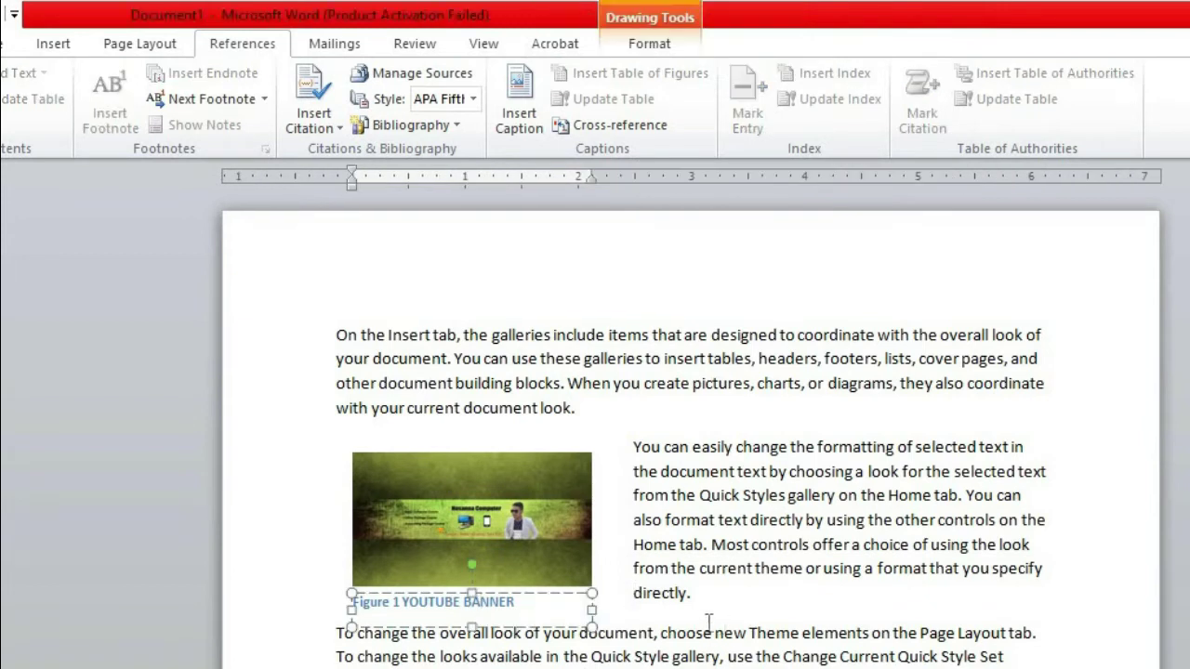
pyautogui.moveTo(591, 608); pyautogui.dragTo(534, 605)
pyautogui.press('Right')
pyautogui.press('Right')
pyautogui.press('Right')
pyautogui.press('Right')
pyautogui.press('Right')
pyautogui.press('Right')
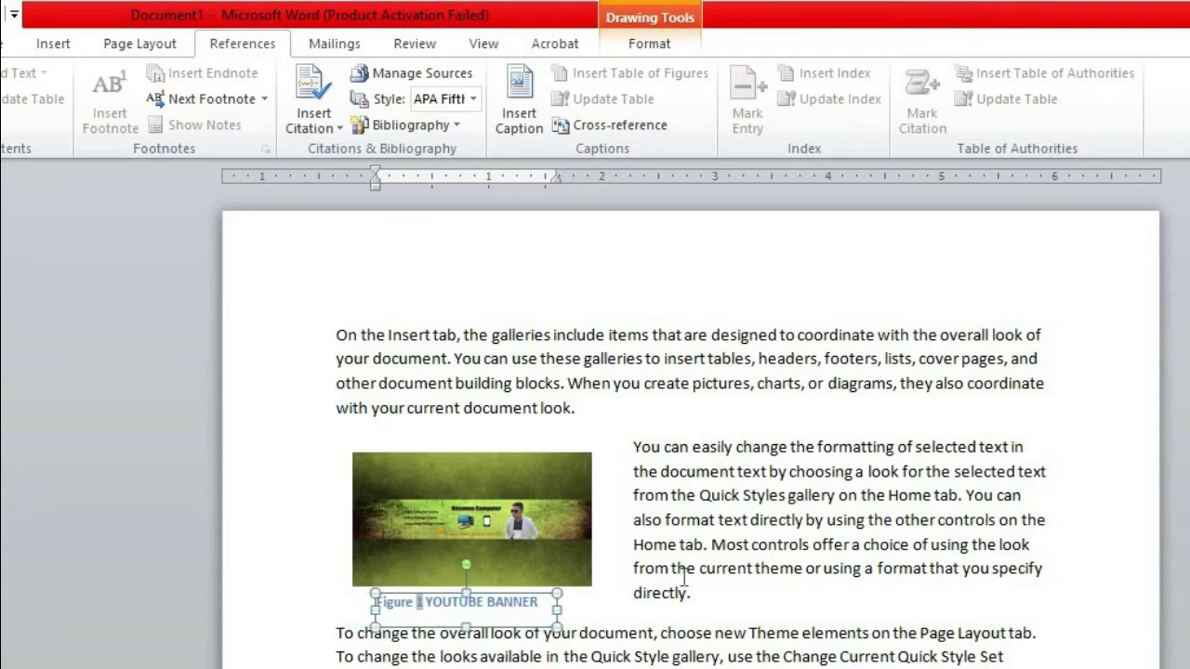
pyautogui.press('Right')
pyautogui.press('Right')
pyautogui.press('Right')
pyautogui.hotkey('ctrl', 'Down')
pyautogui.hotkey('ctrl', 'Right')
pyautogui.hotkey('ctrl', 'Down')
pyautogui.hotkey('ctrl', 'Right')
pyautogui.hotkey('ctrl', 'Down')
pyautogui.hotkey('ctrl', 'Left')
pyautogui.hotkey('ctrl', 'Left')
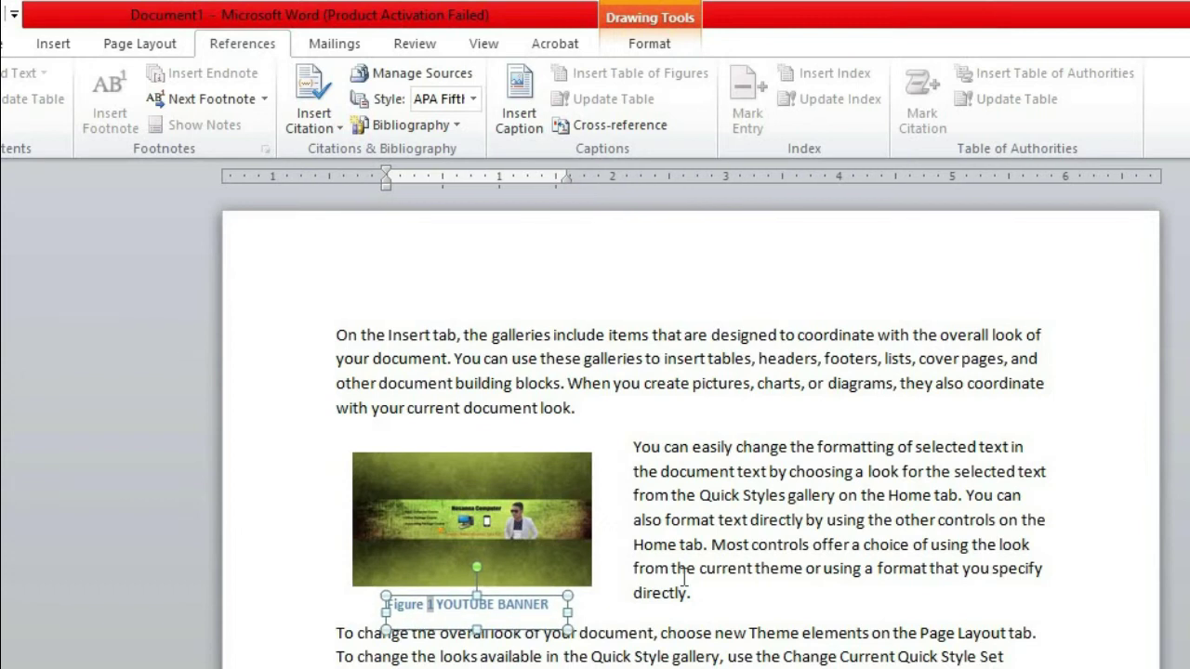
pyautogui.hotkey('ctrl', 'Up')
pyautogui.hotkey('ctrl', 'Left')
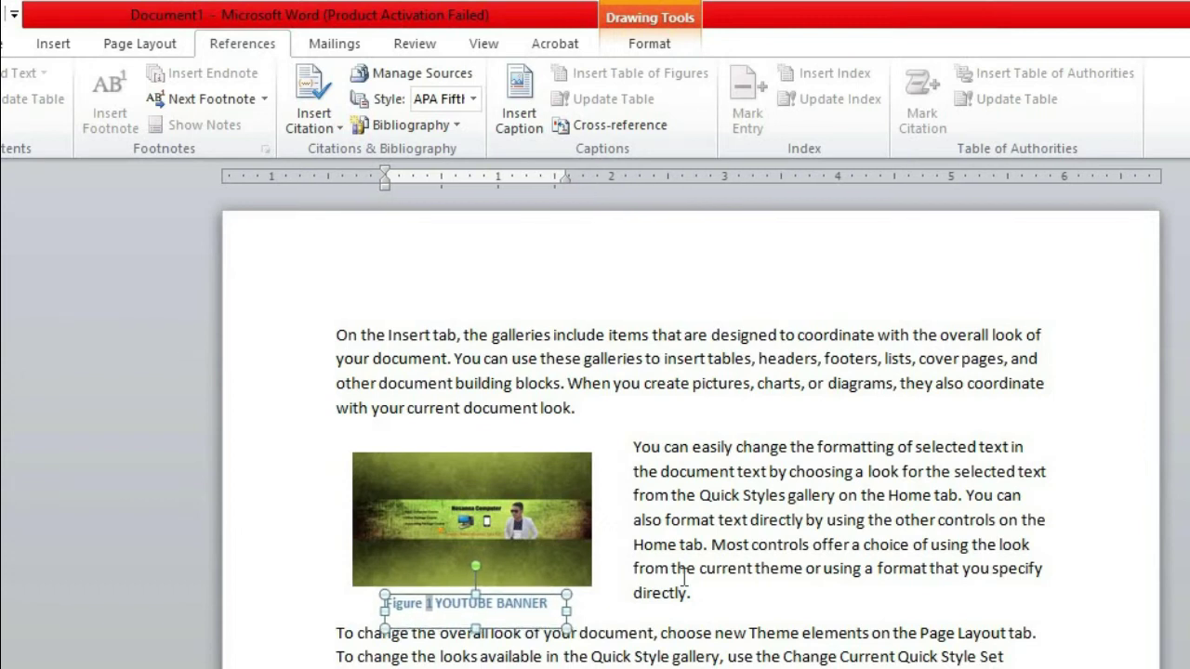
pyautogui.hotkey('ctrl', 'Right')
pyautogui.click(647, 602)
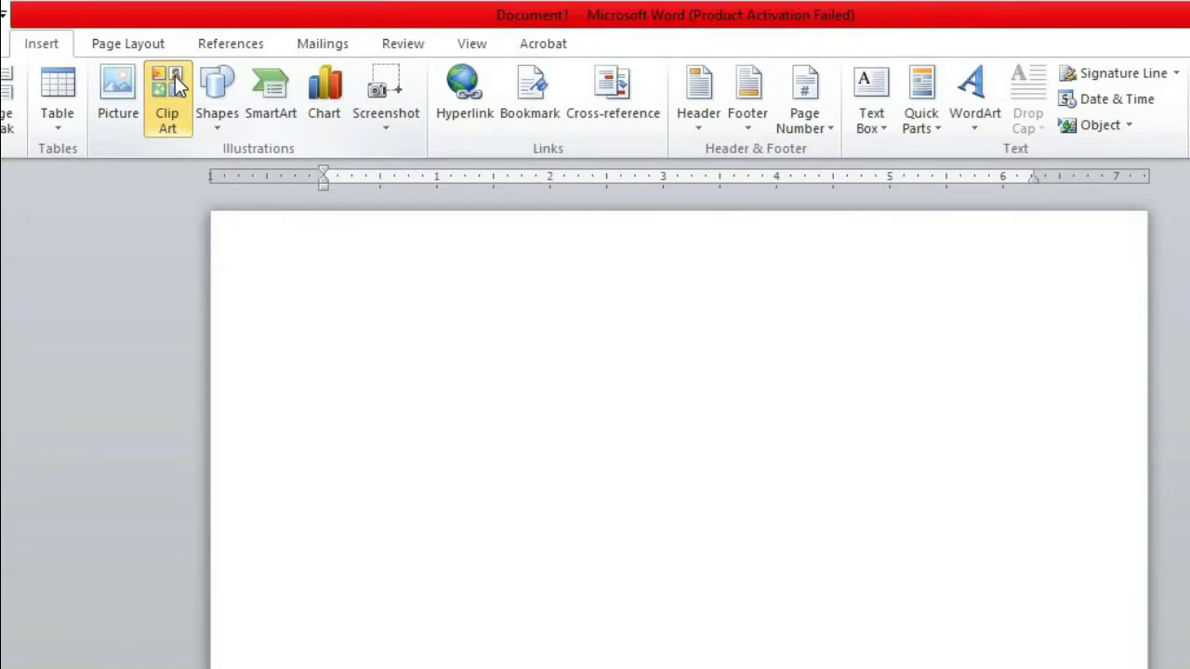
# Step: Search the Clip Art pane for 'Computer' and browse the matching results
pyautogui.click(176, 86)
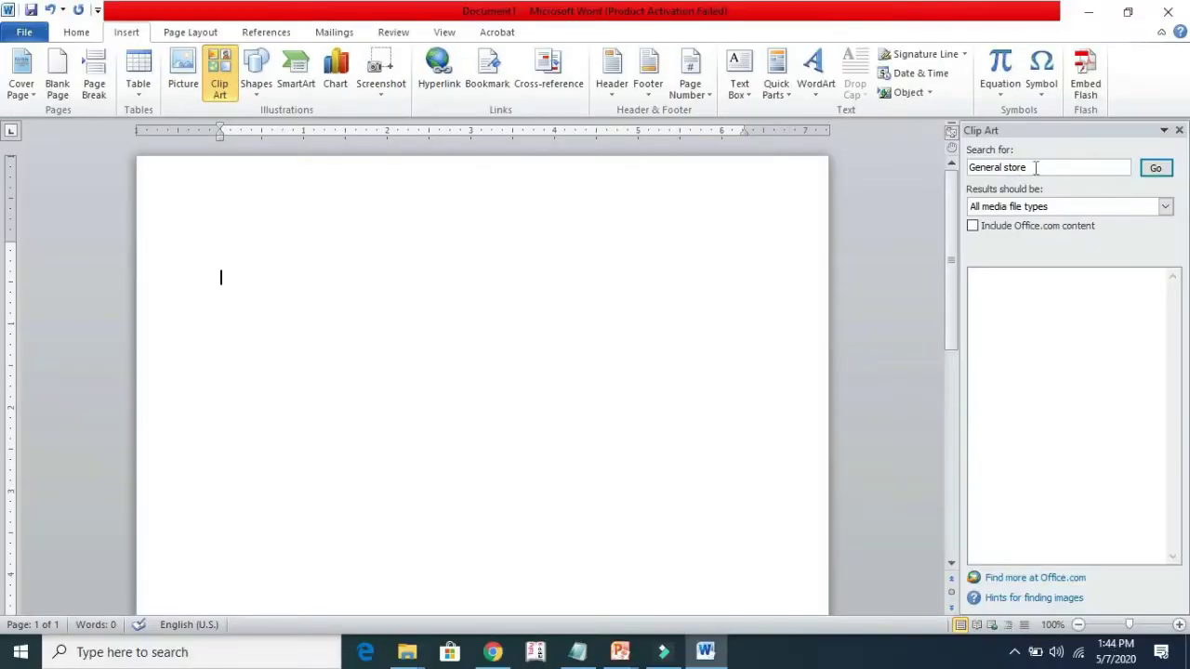
pyautogui.click(1035, 167)
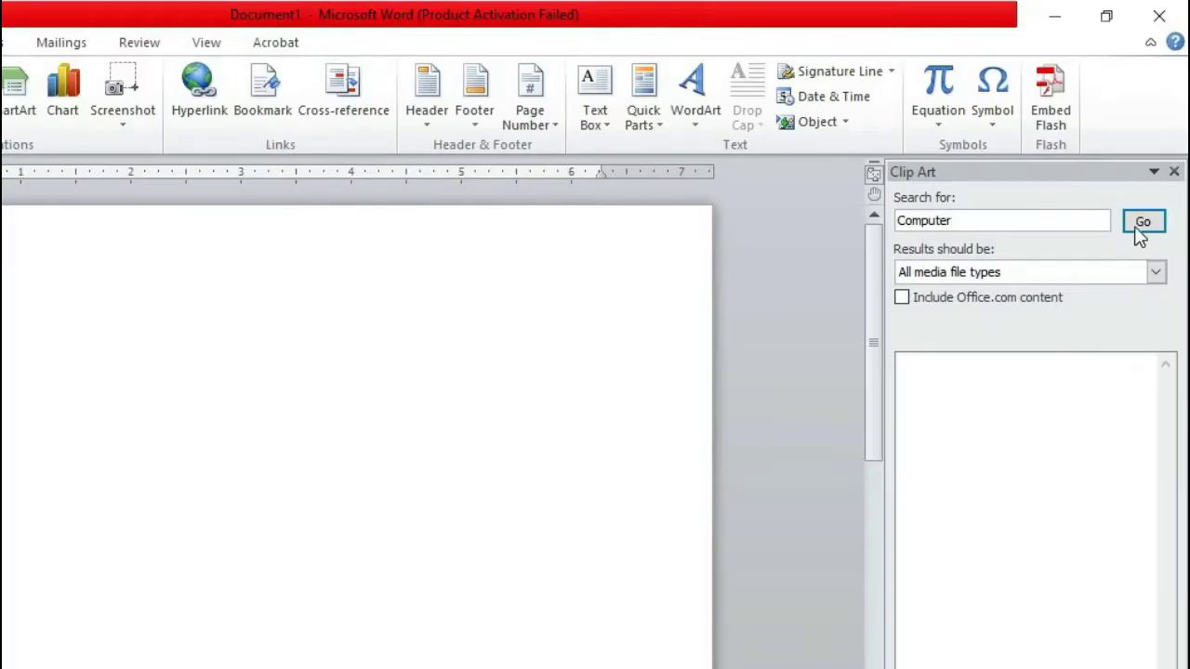
pyautogui.click(1141, 222)
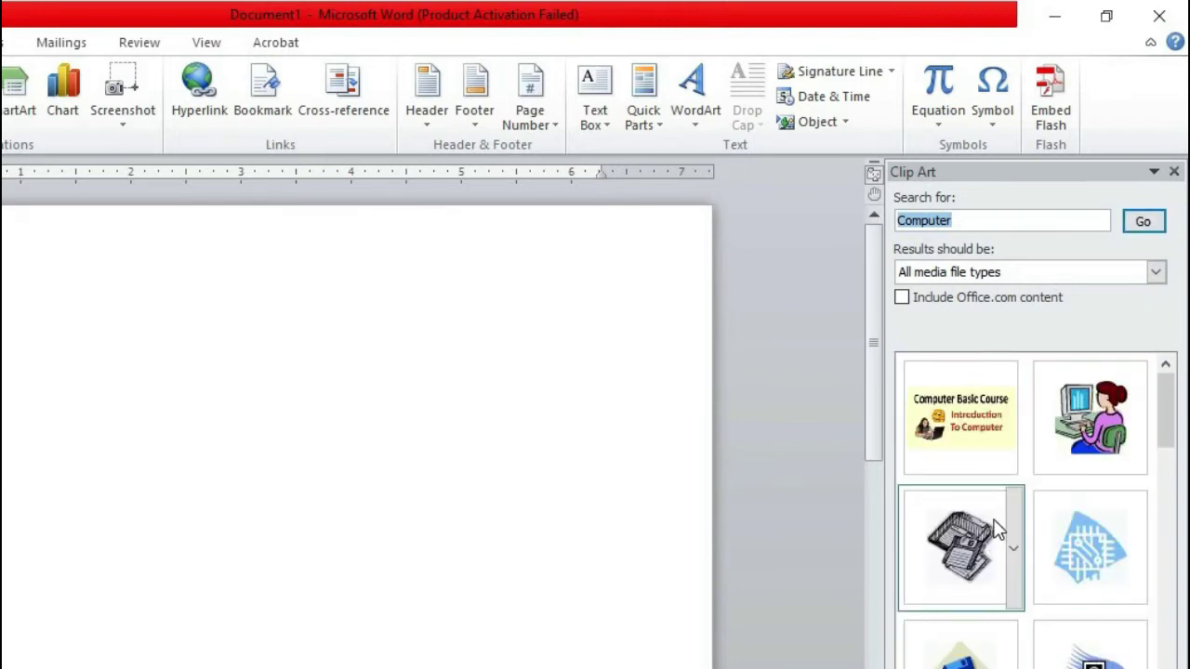
pyautogui.scroll(-5, 1060, 550)
pyautogui.scroll(5, 1059, 550)
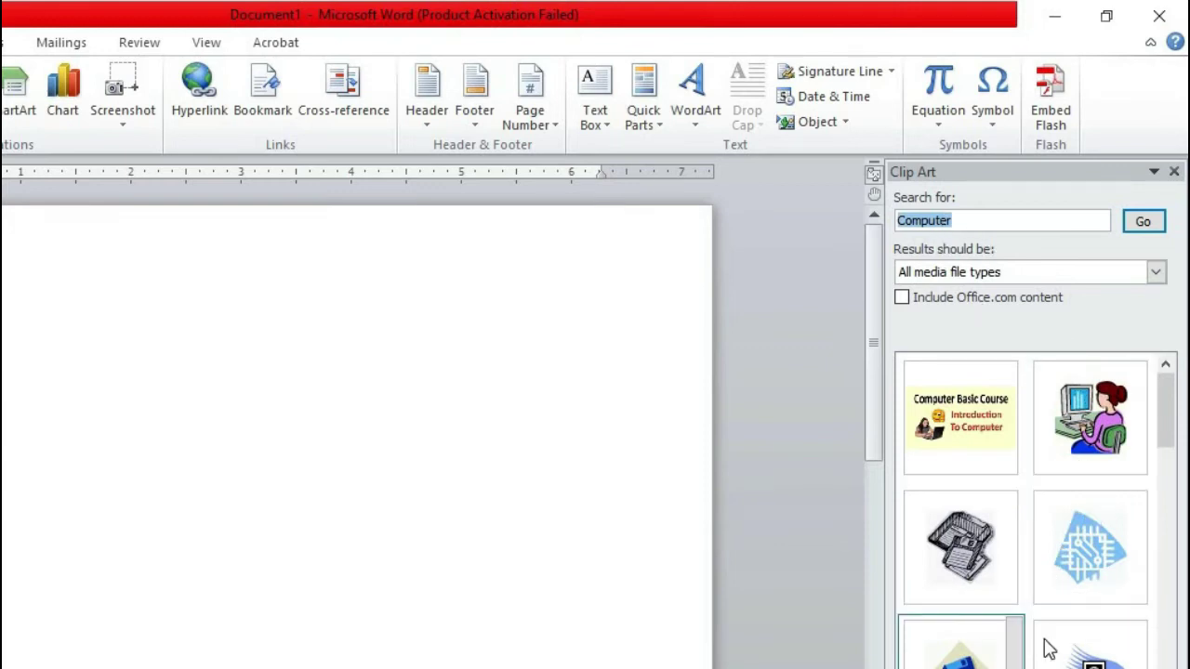
pyautogui.scroll(-3, 1049, 485)
pyautogui.scroll(3, 1053, 480)
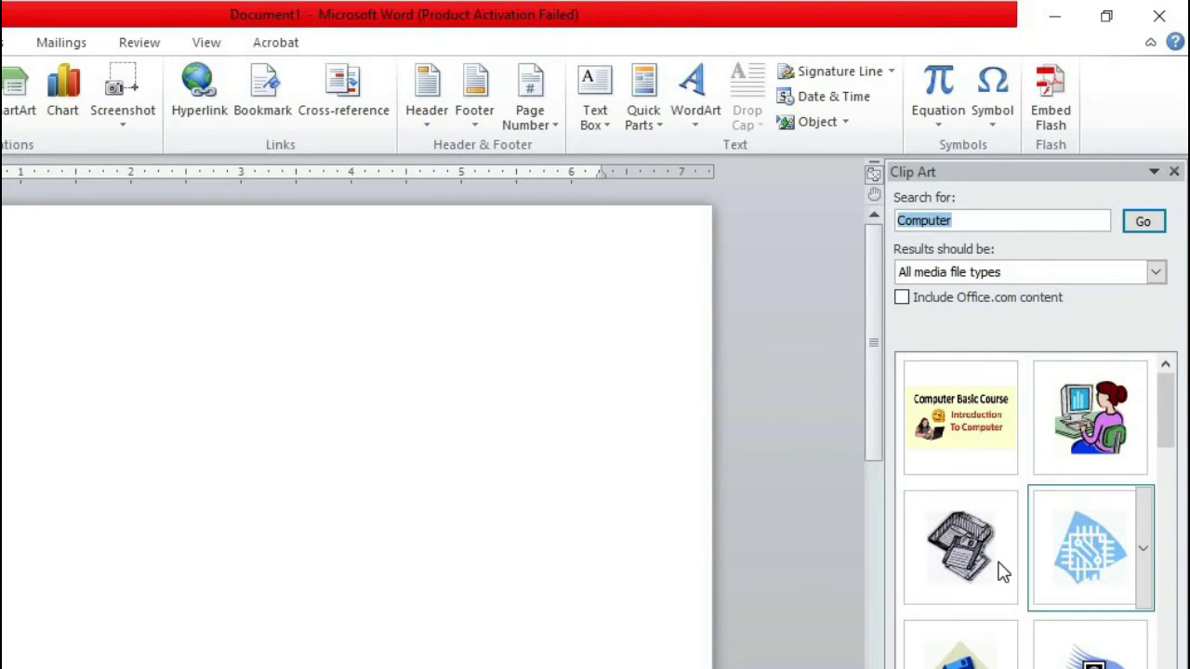
pyautogui.scroll(-4, 1001, 571)
pyautogui.scroll(4, 1001, 570)
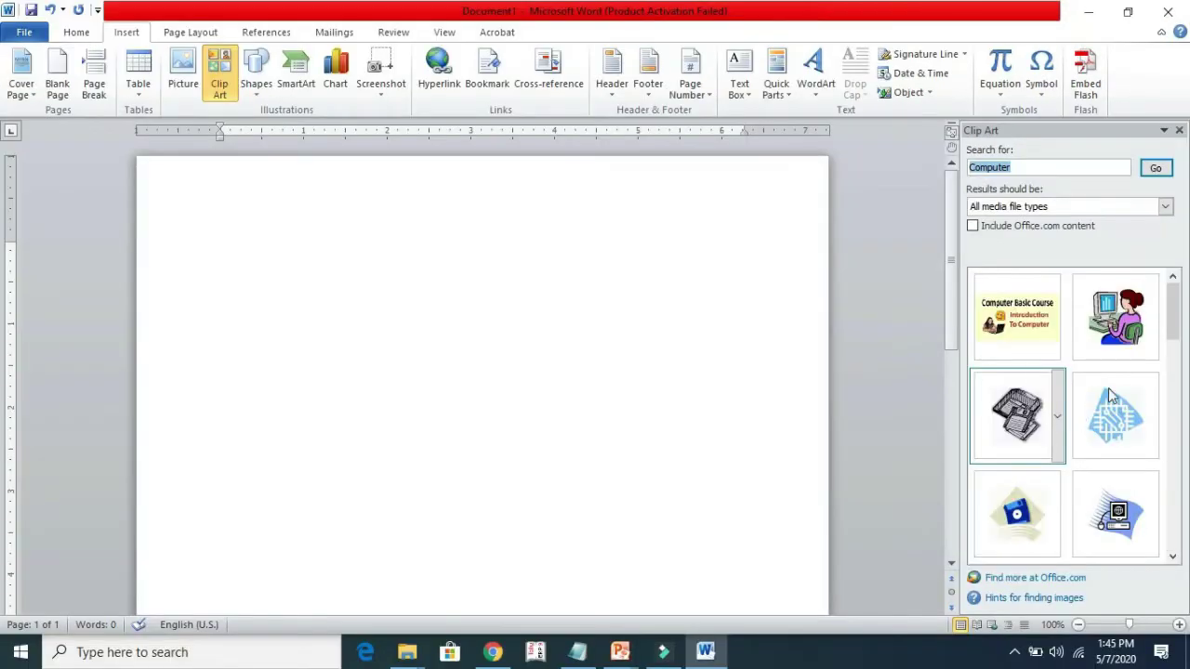
# Step: Insert the woman-at-computer clip art and set its wrapping to In Front of Text
pyautogui.click(1117, 333)
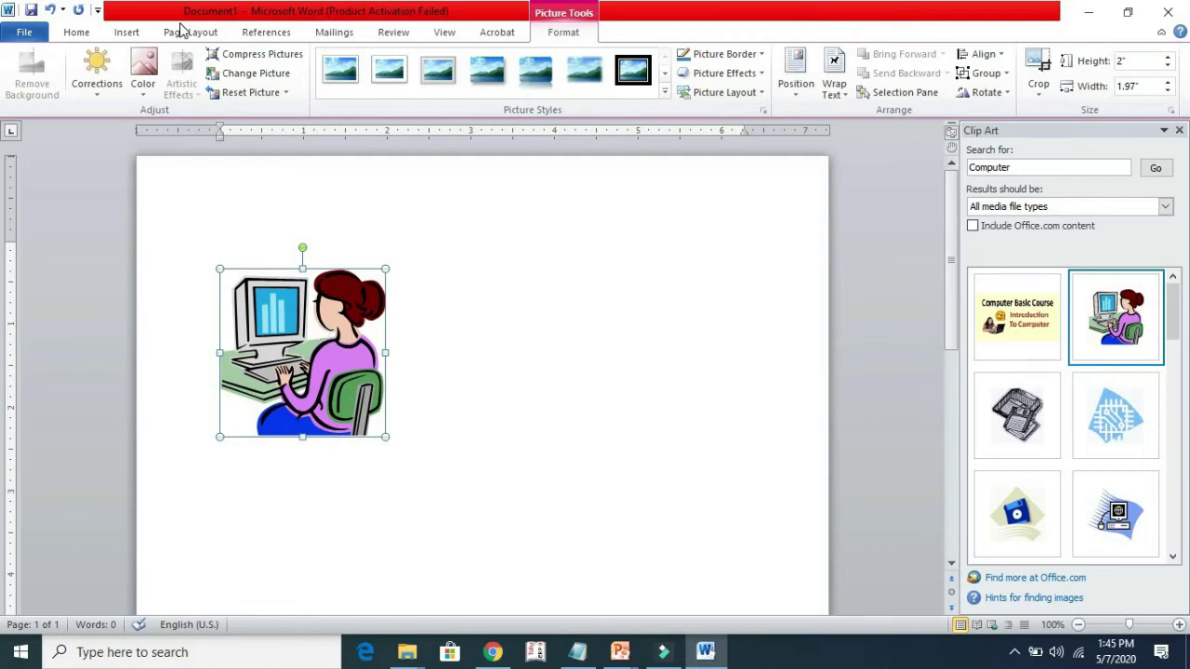
pyautogui.click(188, 33)
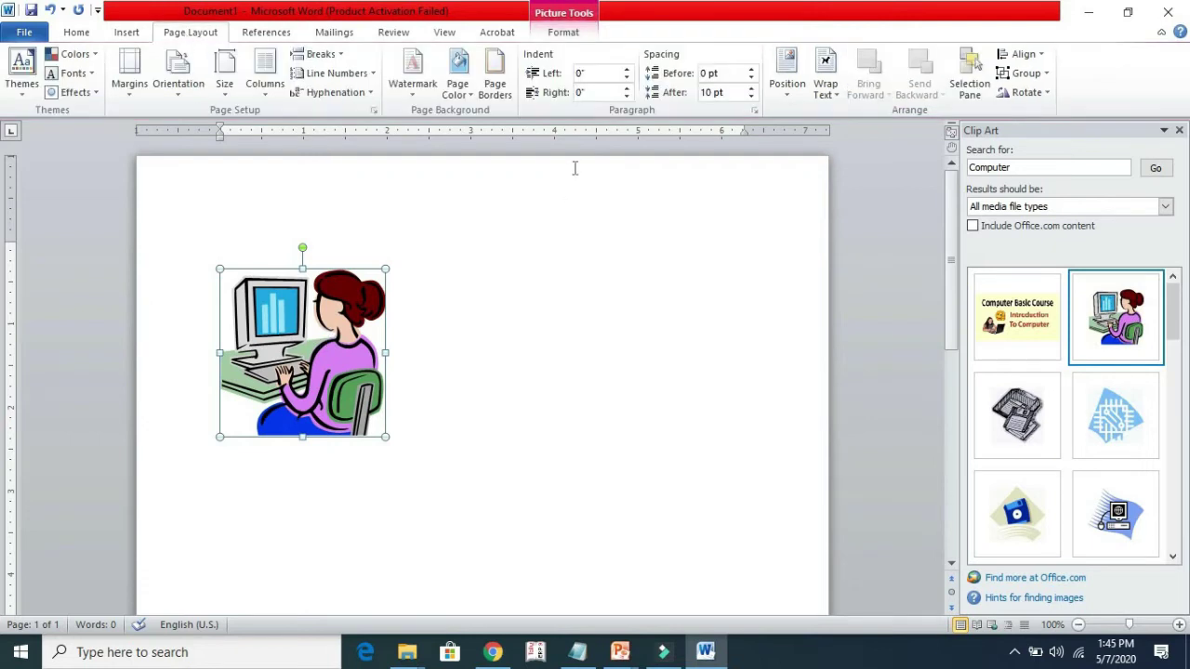
pyautogui.click(841, 95)
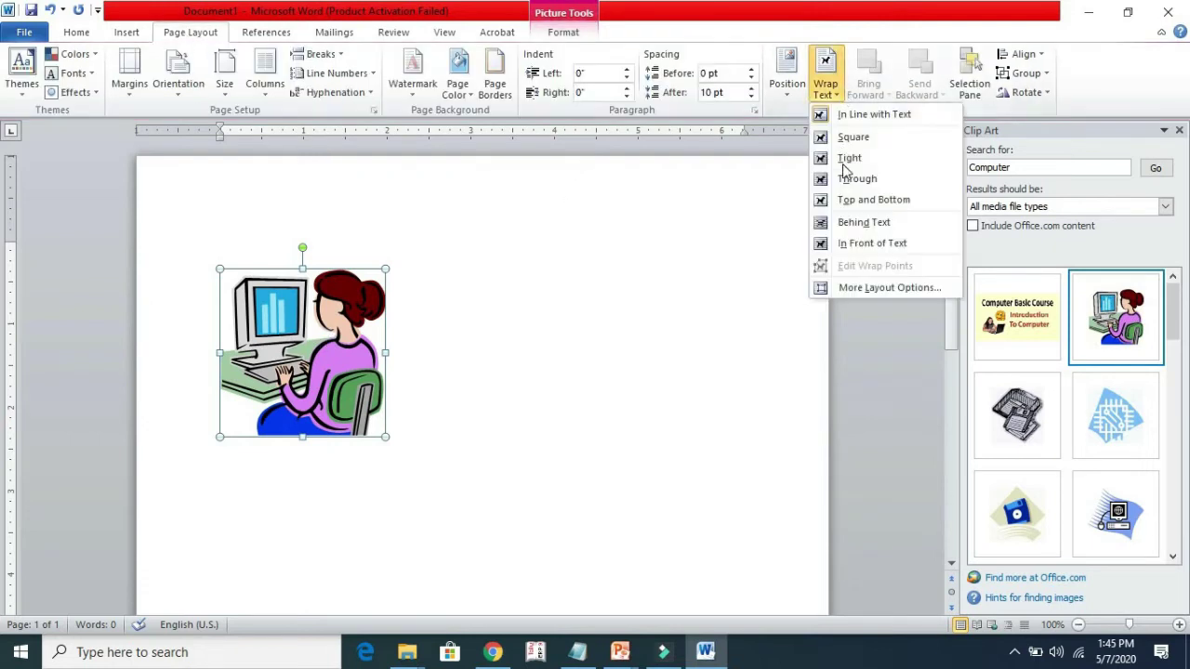
pyautogui.click(848, 244)
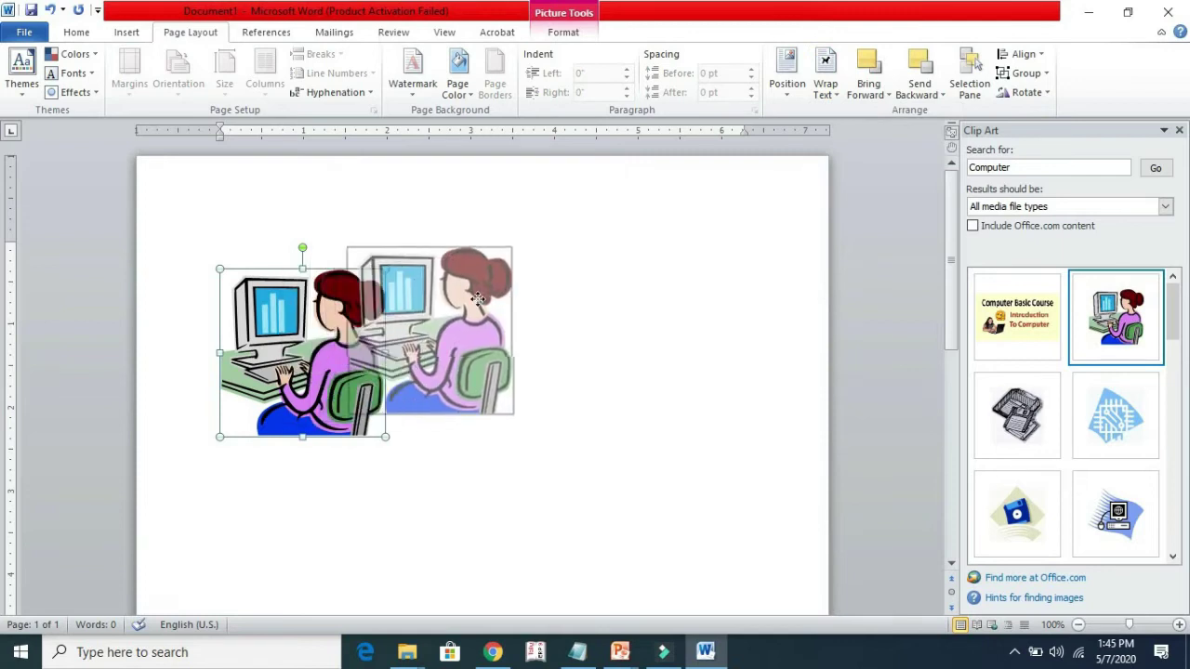
# Step: Drag the clip art picture over to the right side of the page
pyautogui.moveTo(386, 309); pyautogui.dragTo(538, 286)
pyautogui.moveTo(466, 324); pyautogui.dragTo(566, 330)
pyautogui.moveTo(594, 403)
pyautogui.mouseDown()
pyautogui.moveTo(718, 385)
pyautogui.moveTo(685, 347)
pyautogui.mouseUp()
pyautogui.click(599, 426)
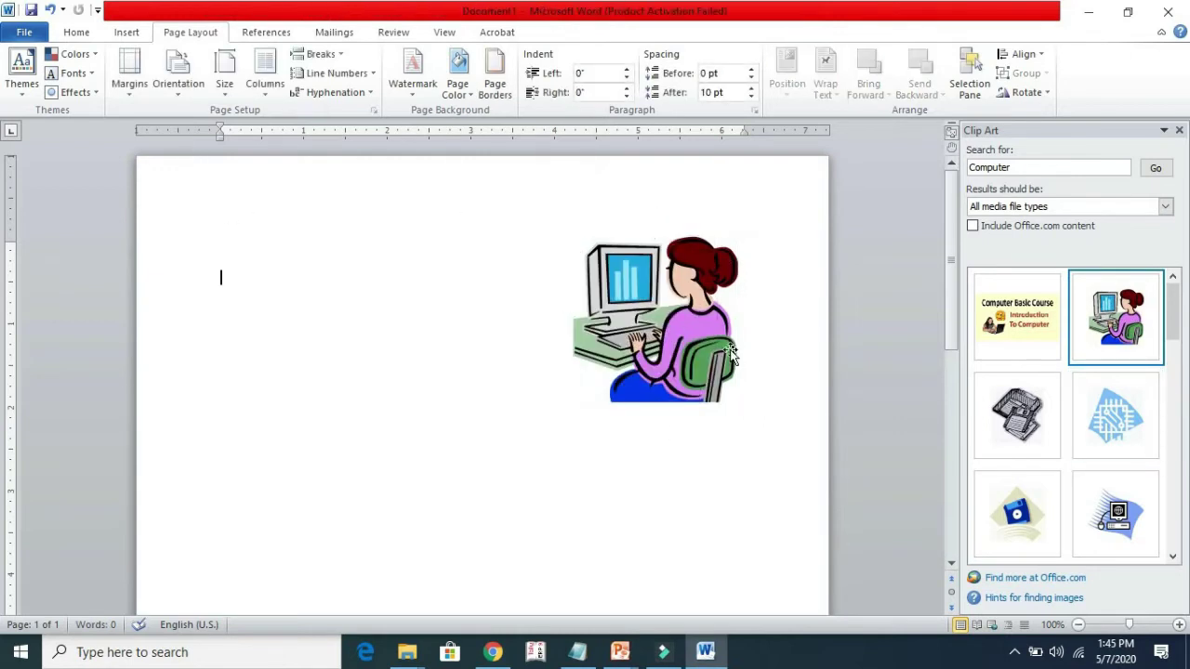
pyautogui.click(144, 33)
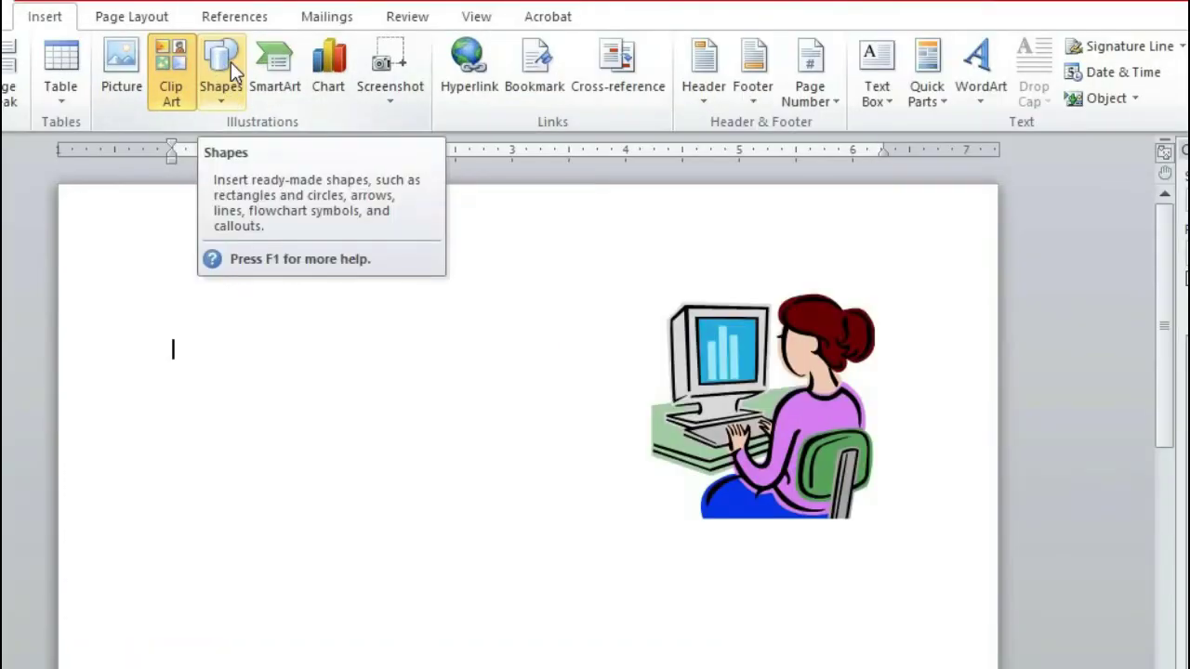
# Step: Draw a large Oval shape on the left side of the page
pyautogui.click(230, 61)
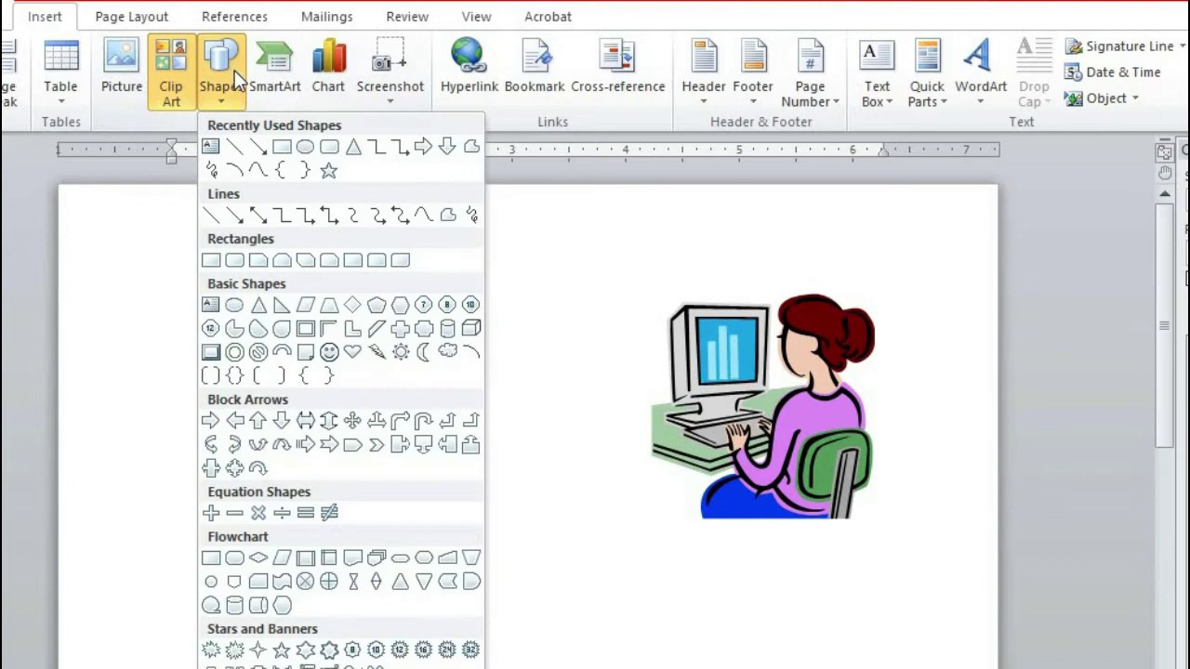
pyautogui.click(305, 146)
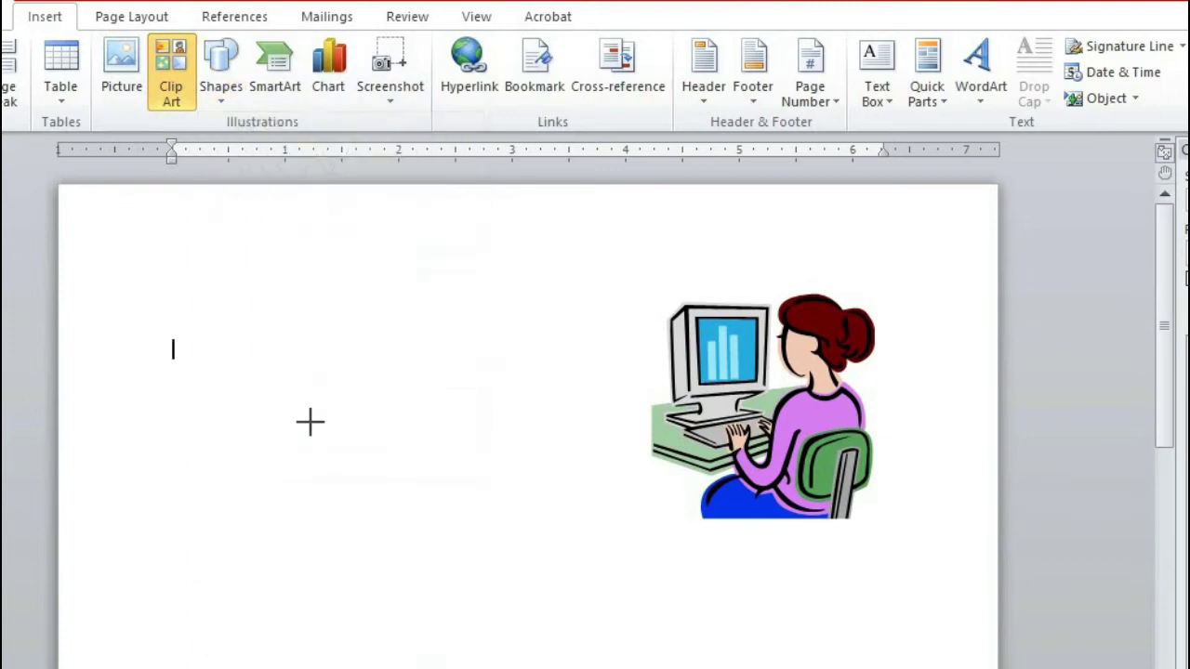
pyautogui.moveTo(214, 400); pyautogui.dragTo(349, 536)
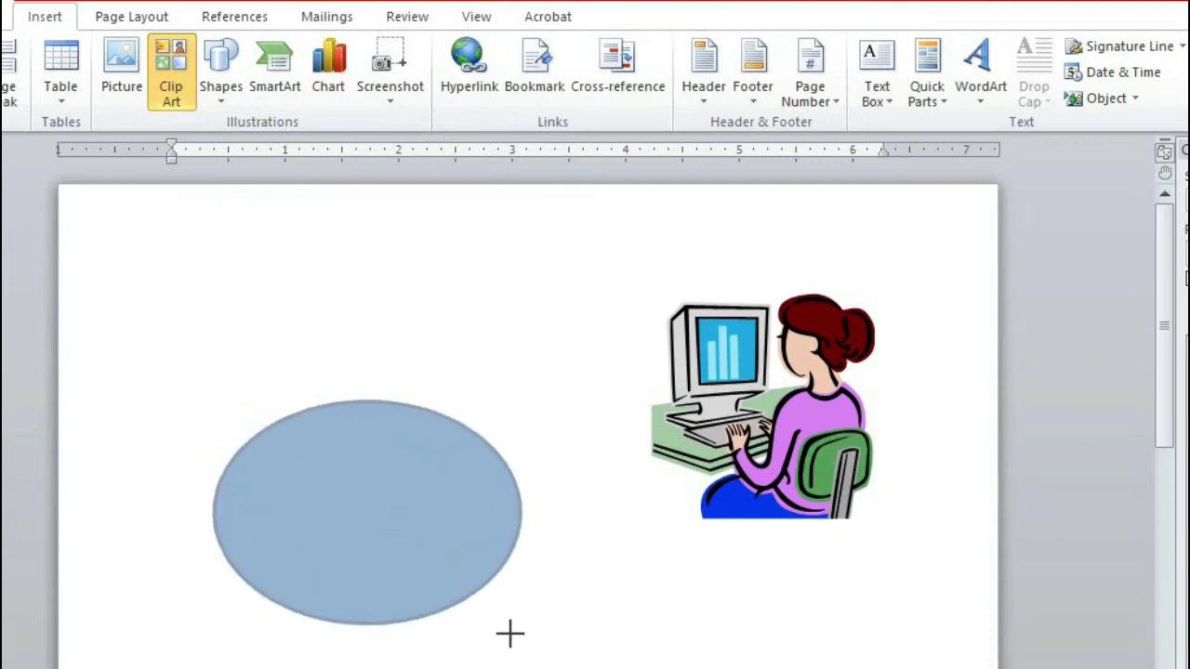
pyautogui.moveTo(507, 537); pyautogui.dragTo(509, 634)
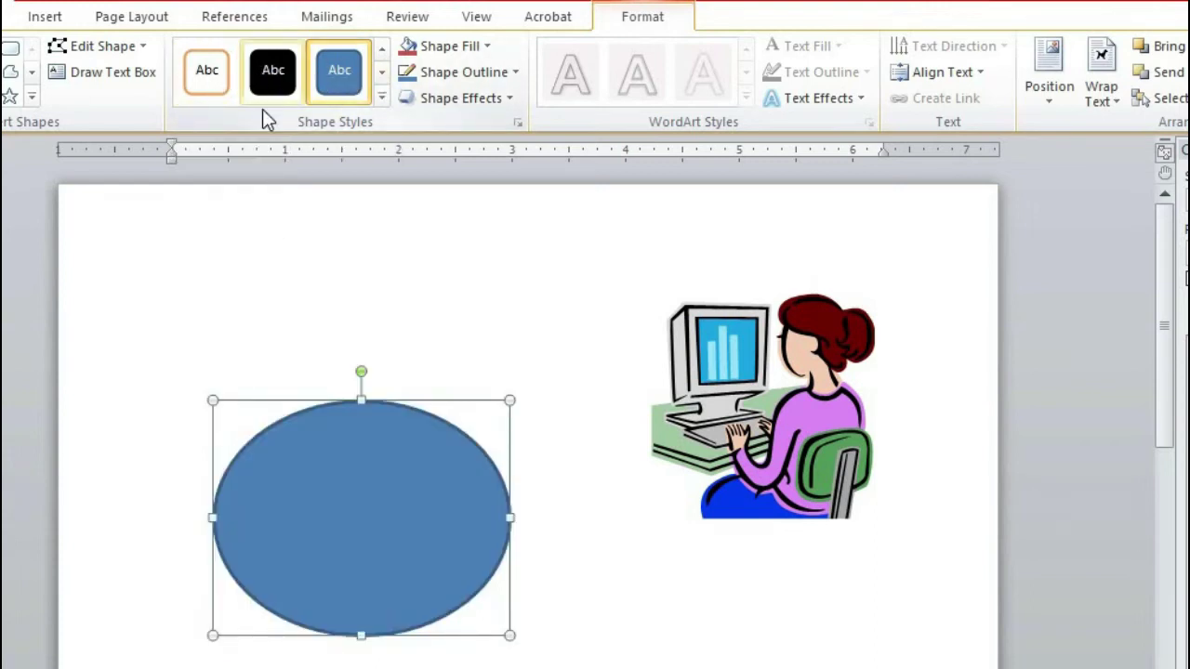
# Step: Set the oval to No Fill with a Black shape outline
pyautogui.click(206, 82)
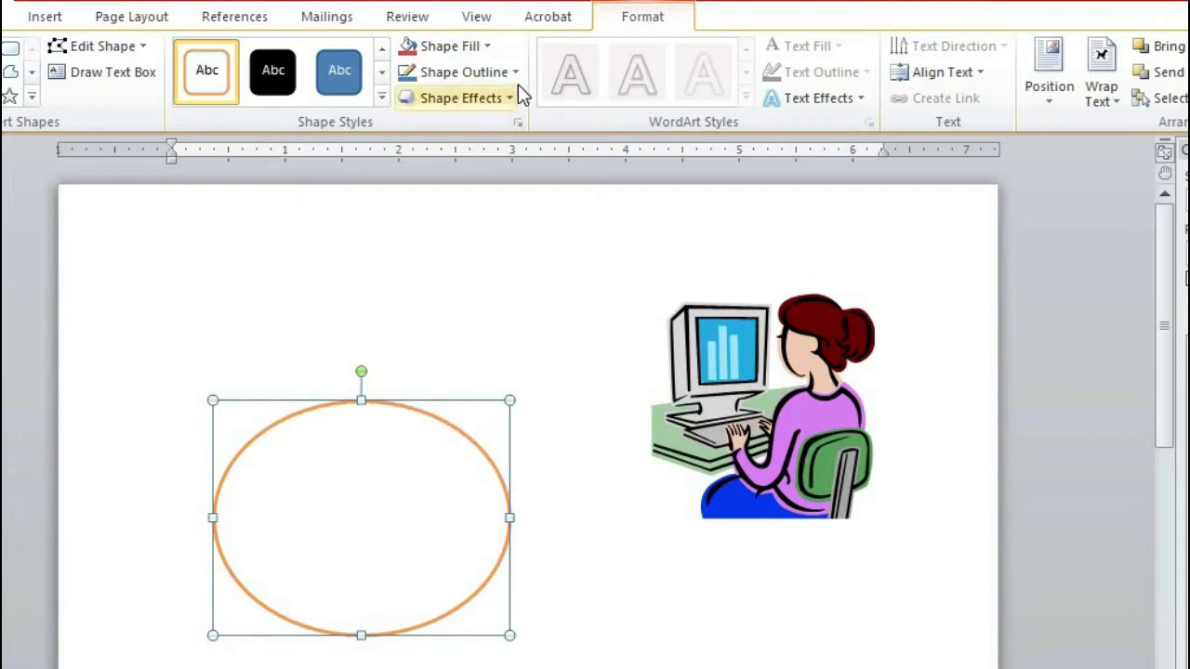
pyautogui.click(484, 44)
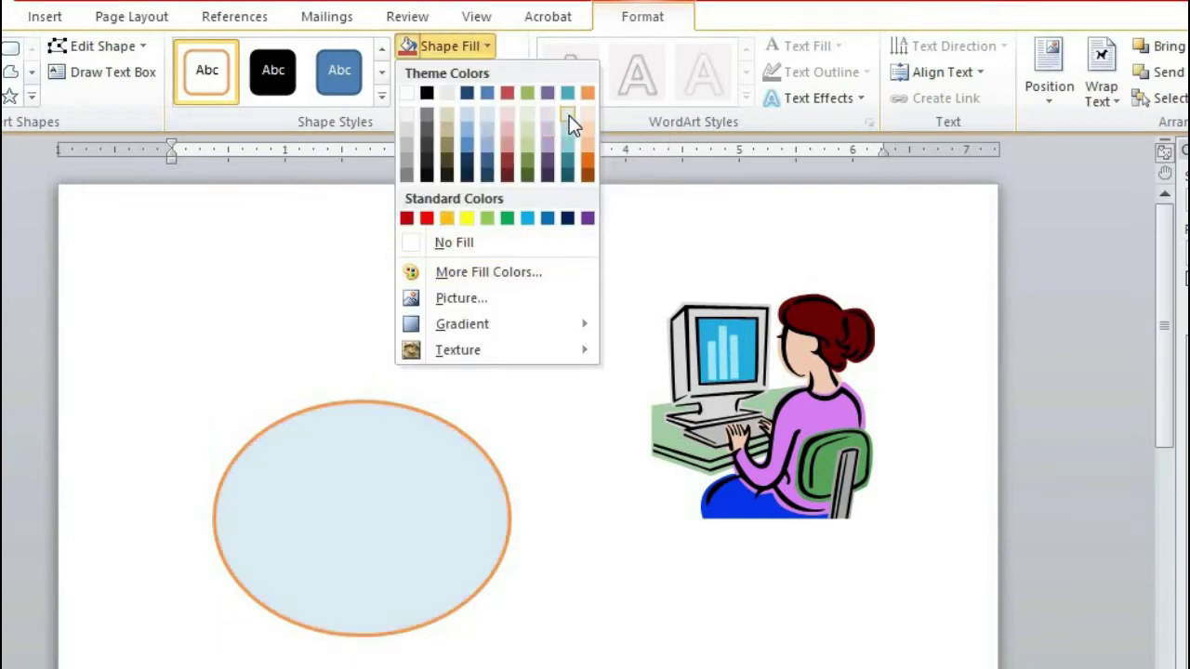
pyautogui.click(444, 244)
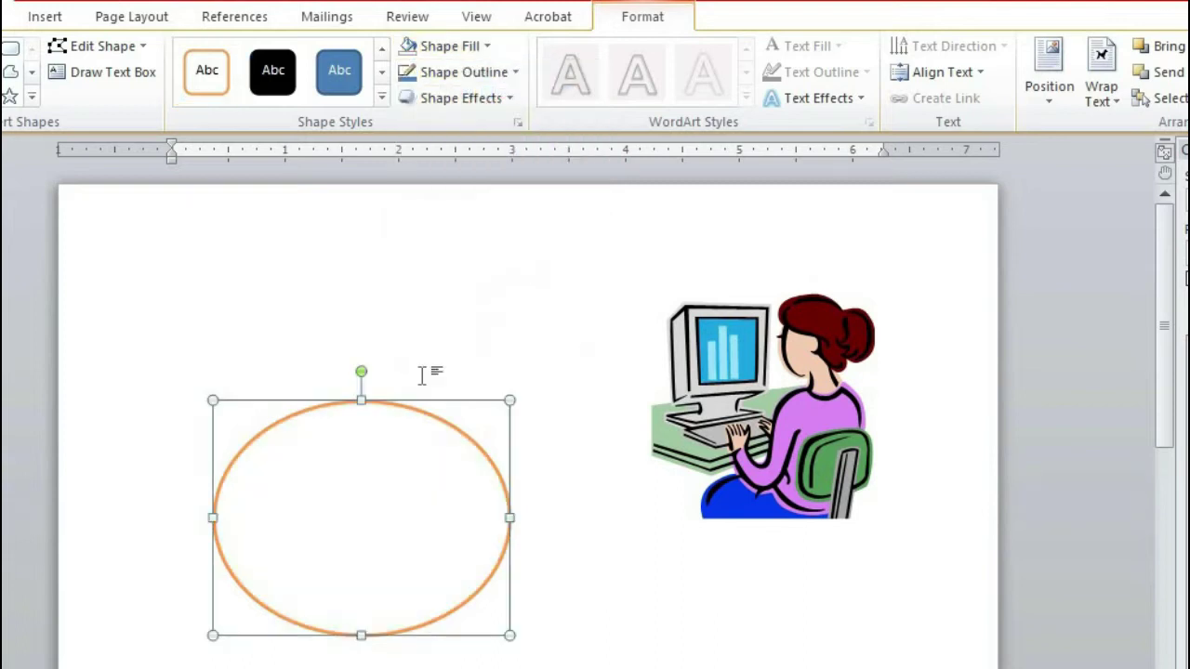
pyautogui.click(508, 70)
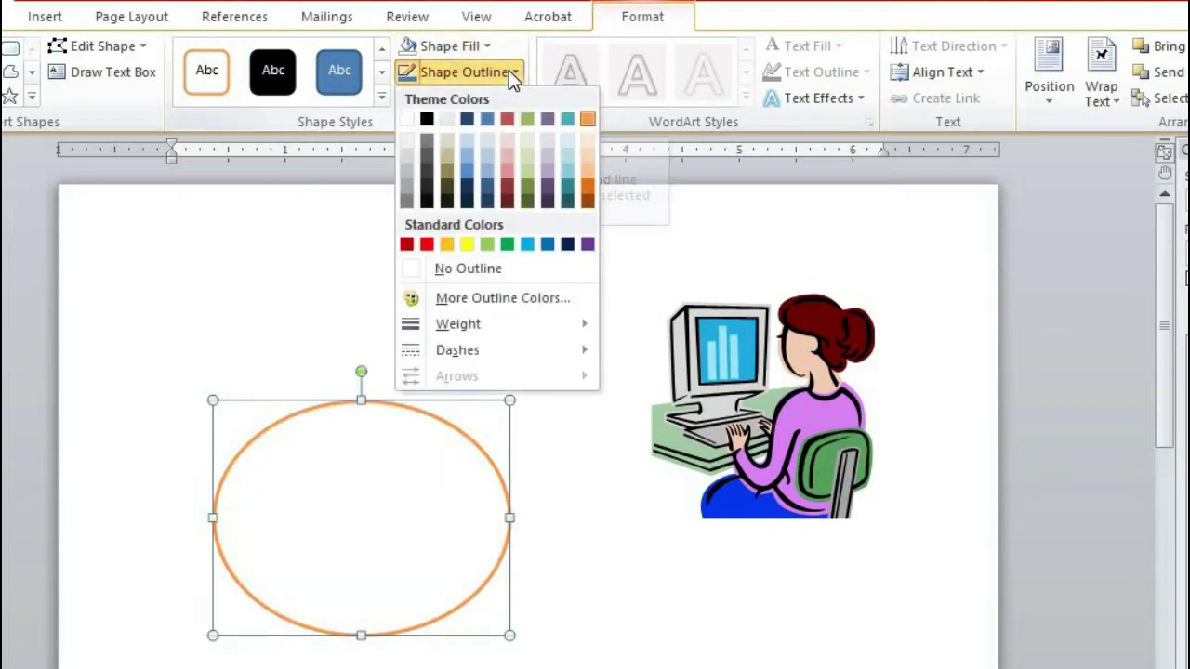
pyautogui.click(426, 118)
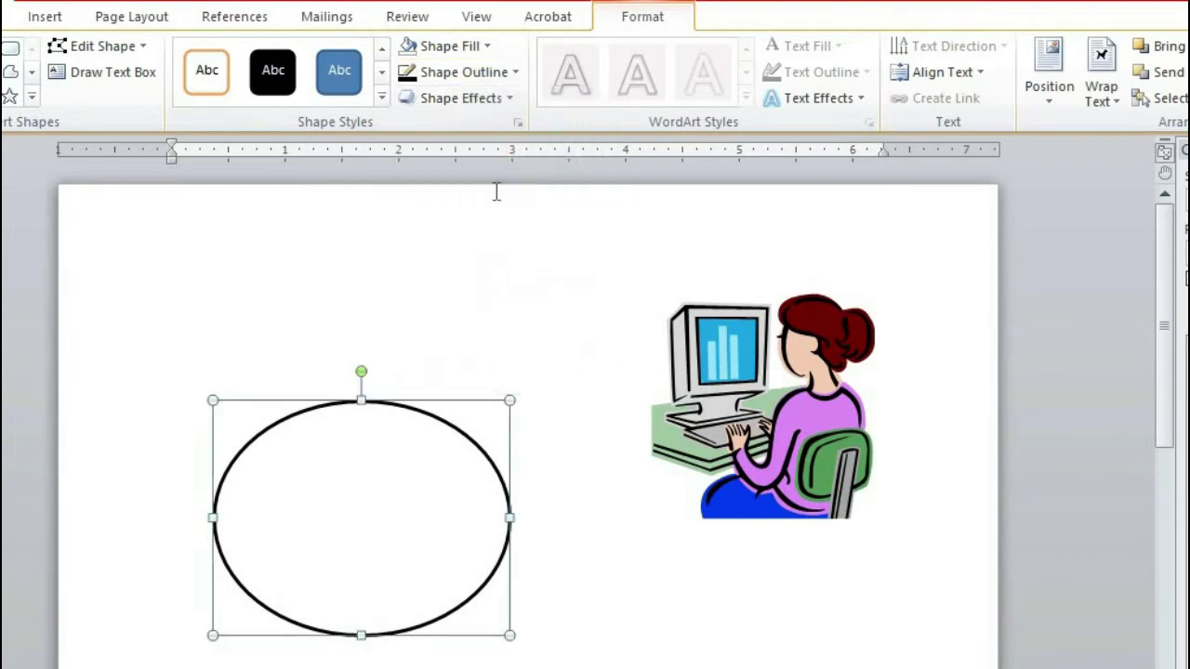
# Step: Change the oval's outline to a thin weight using the Dash line style
pyautogui.click(507, 72)
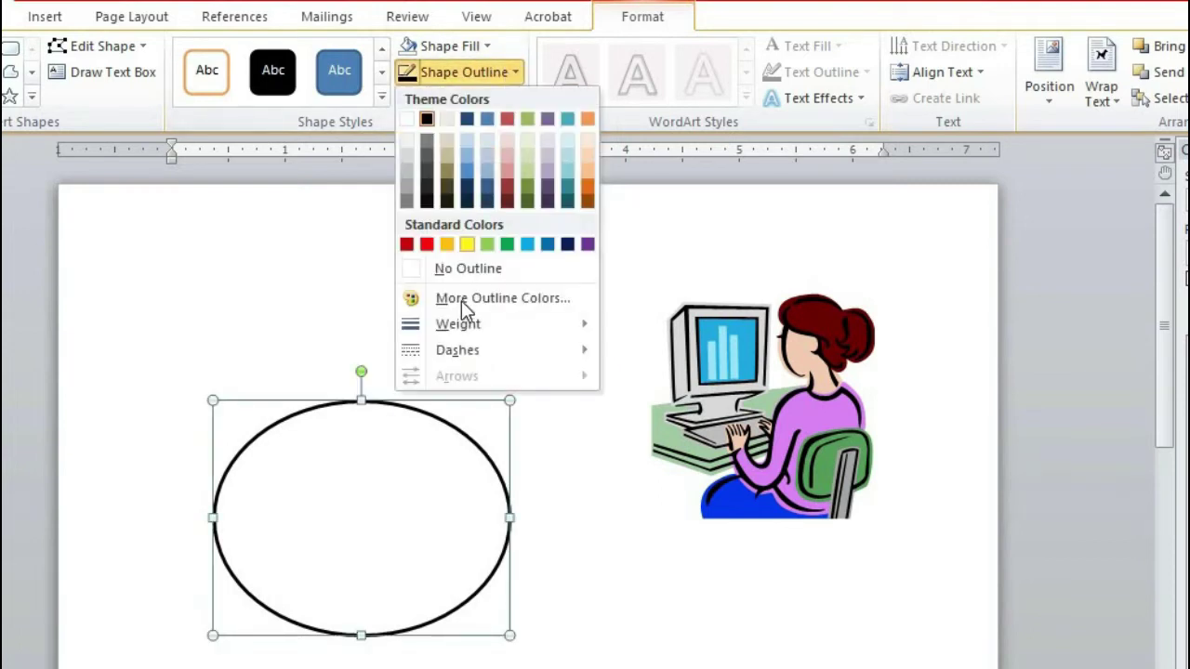
pyautogui.moveTo(457, 325)
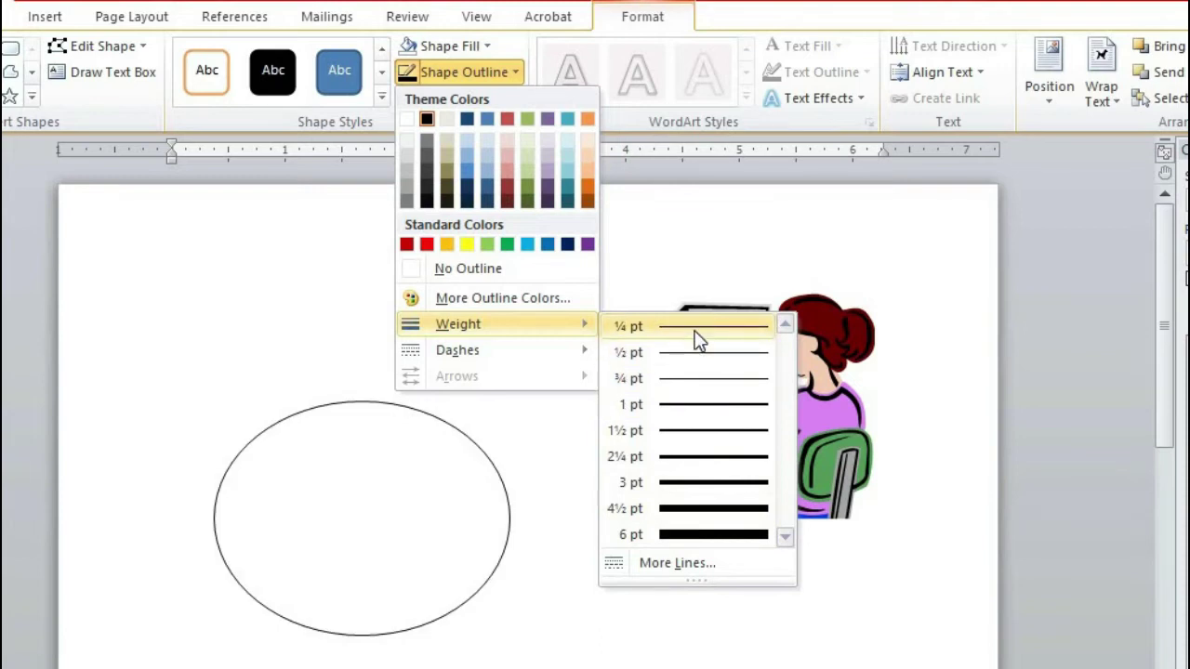
pyautogui.click(690, 564)
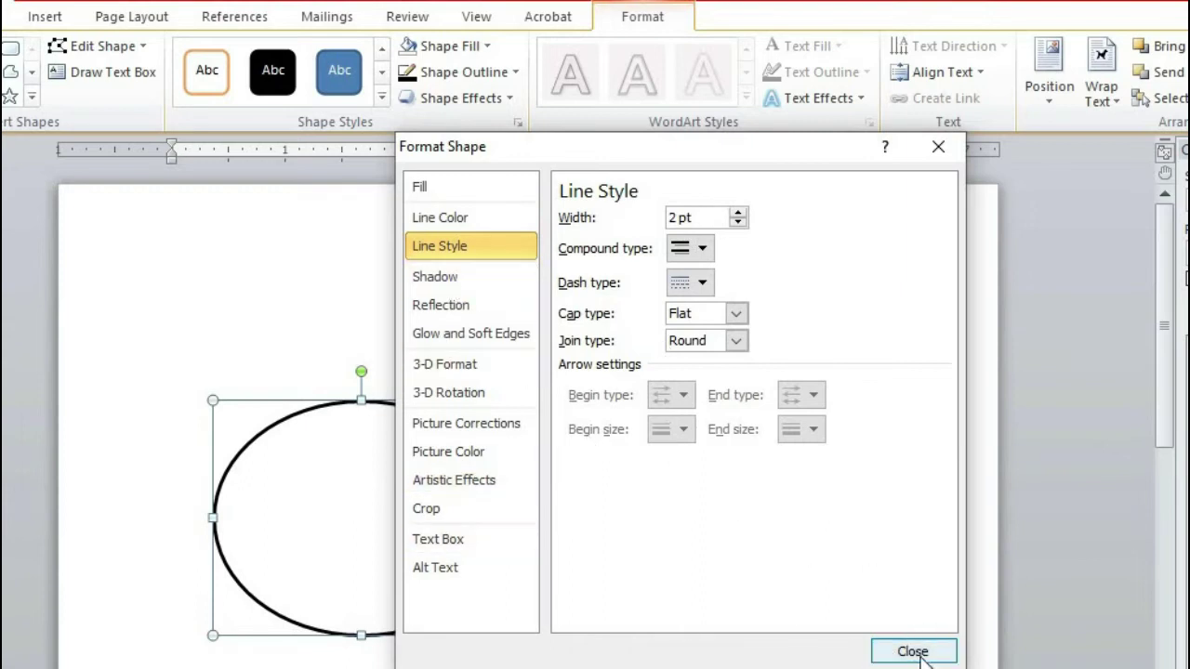
pyautogui.click(934, 150)
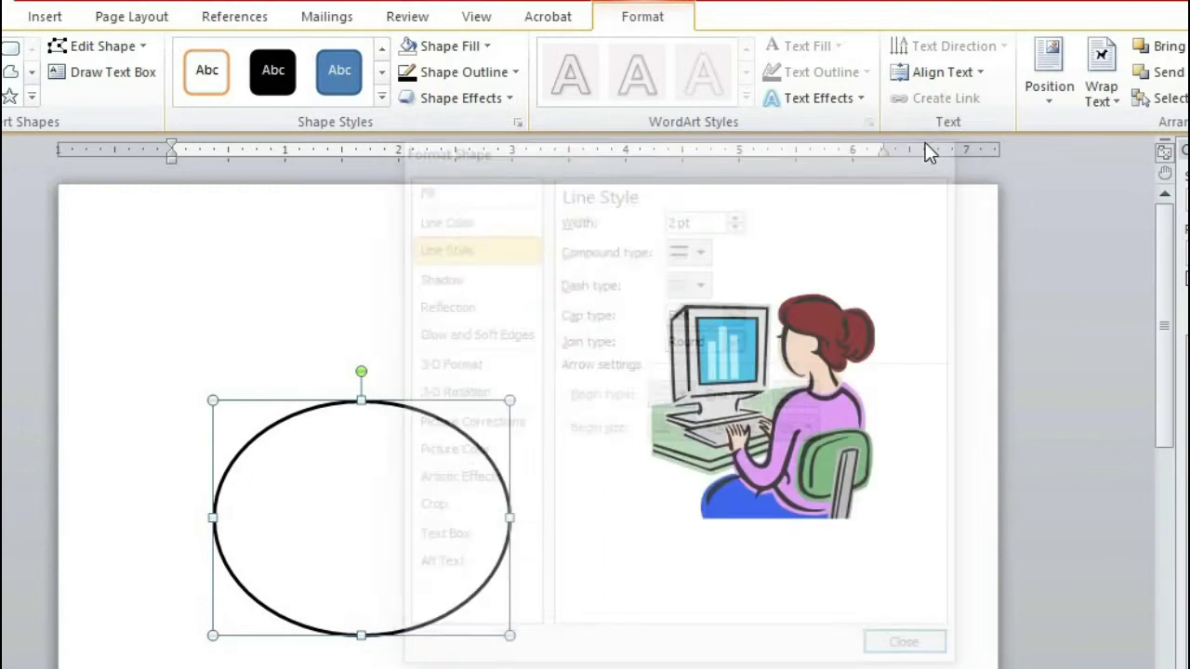
pyautogui.click(517, 73)
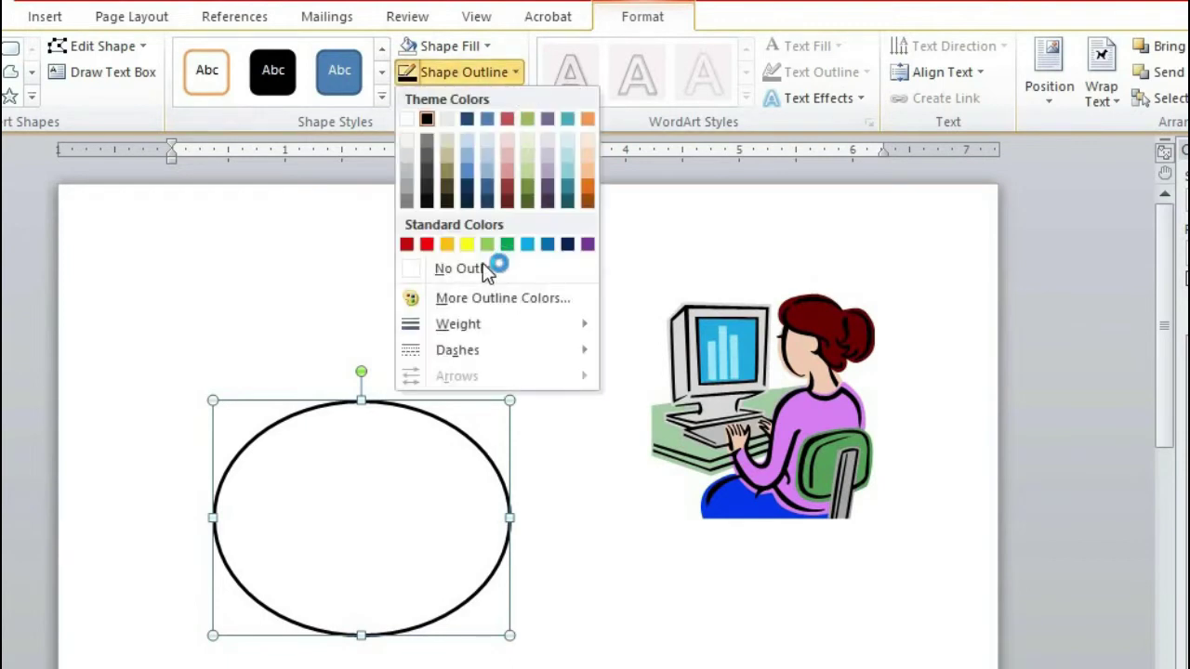
pyautogui.moveTo(570, 323)
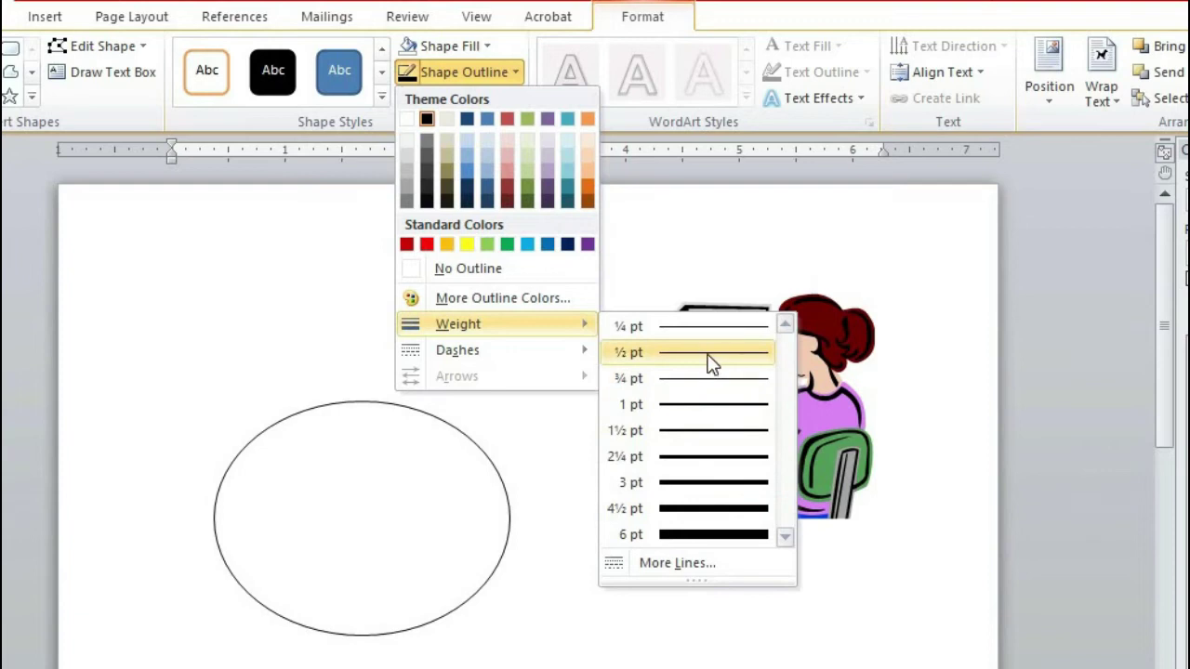
pyautogui.click(689, 405)
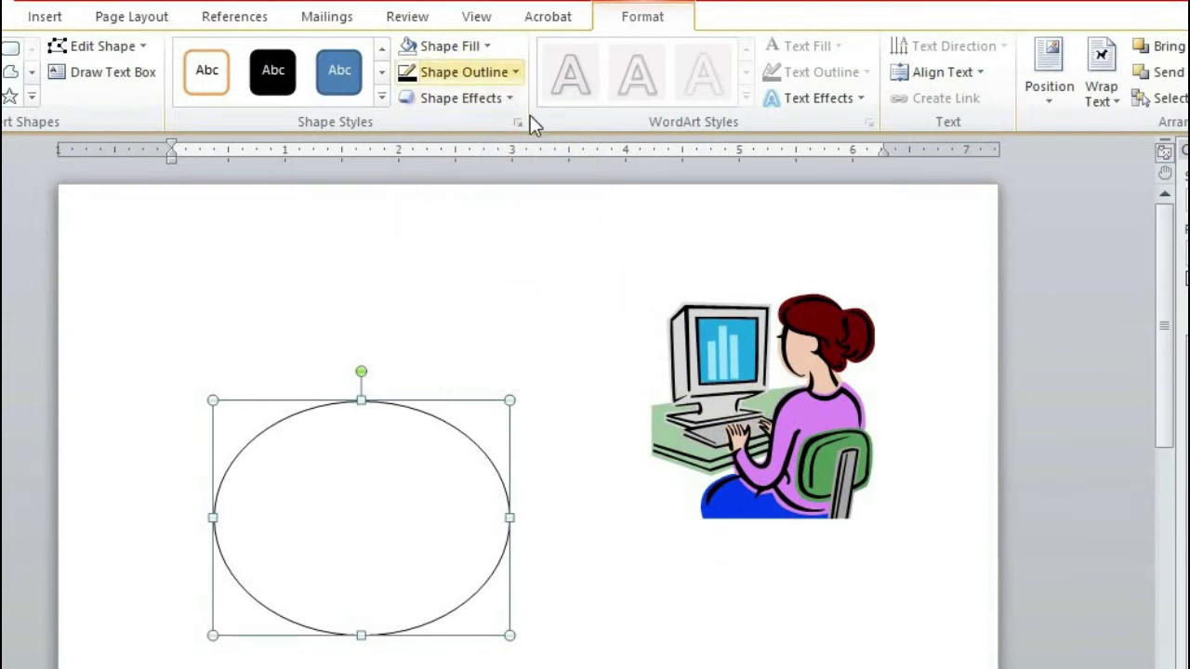
pyautogui.click(515, 67)
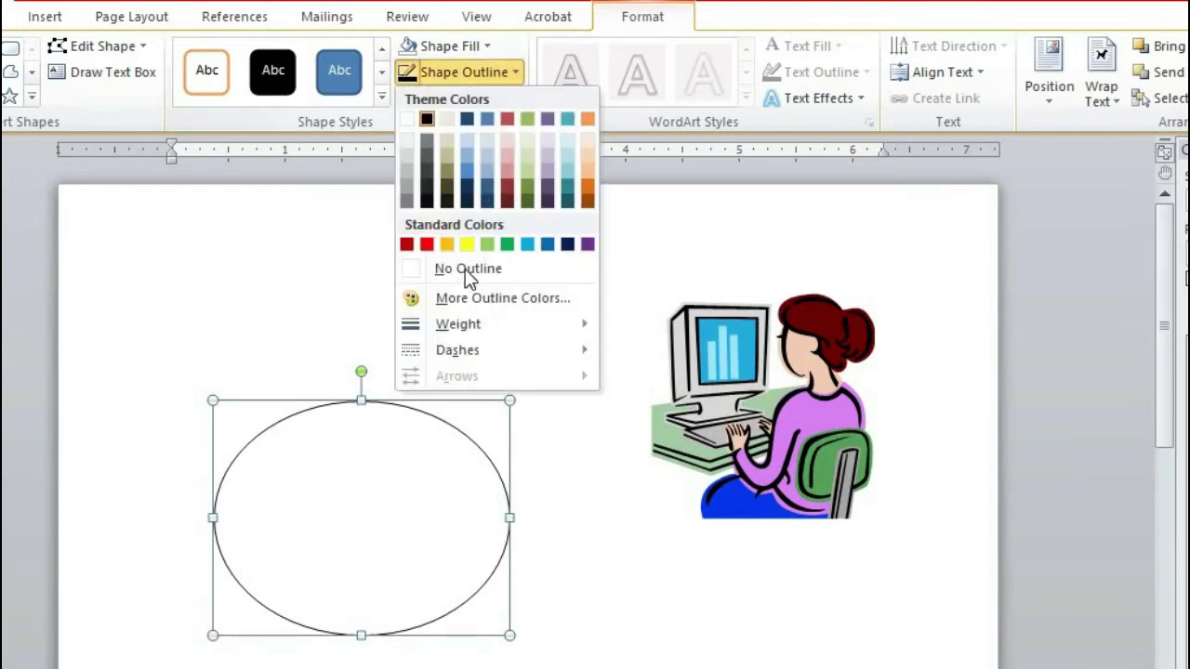
pyautogui.moveTo(456, 345)
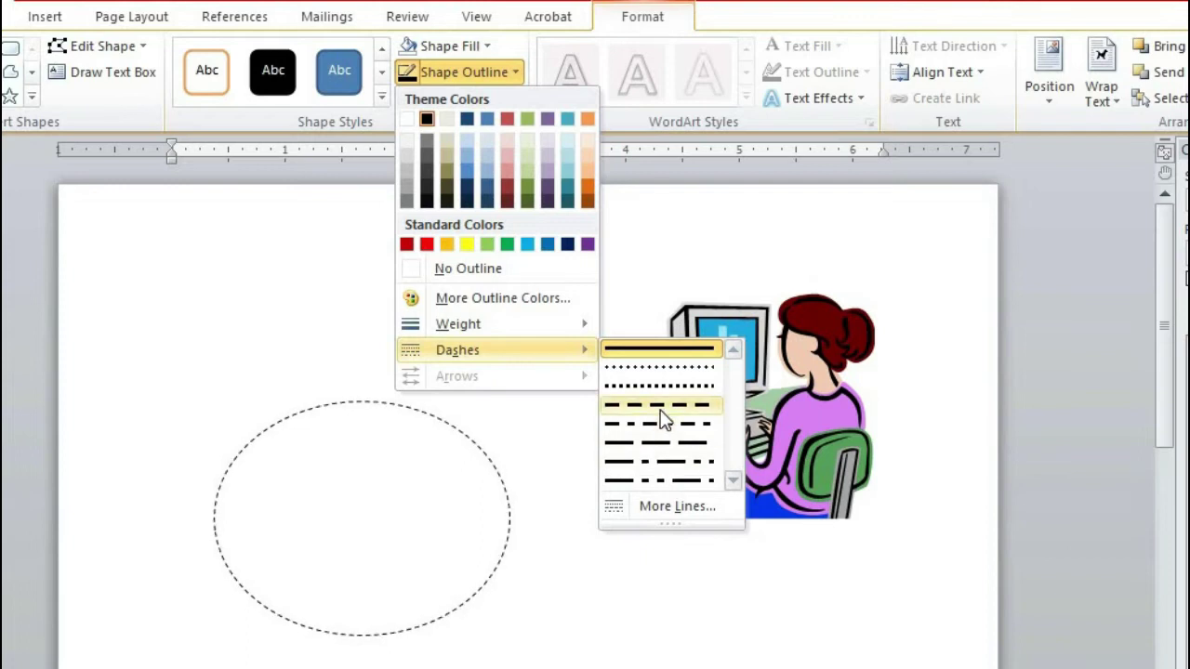
pyautogui.click(660, 402)
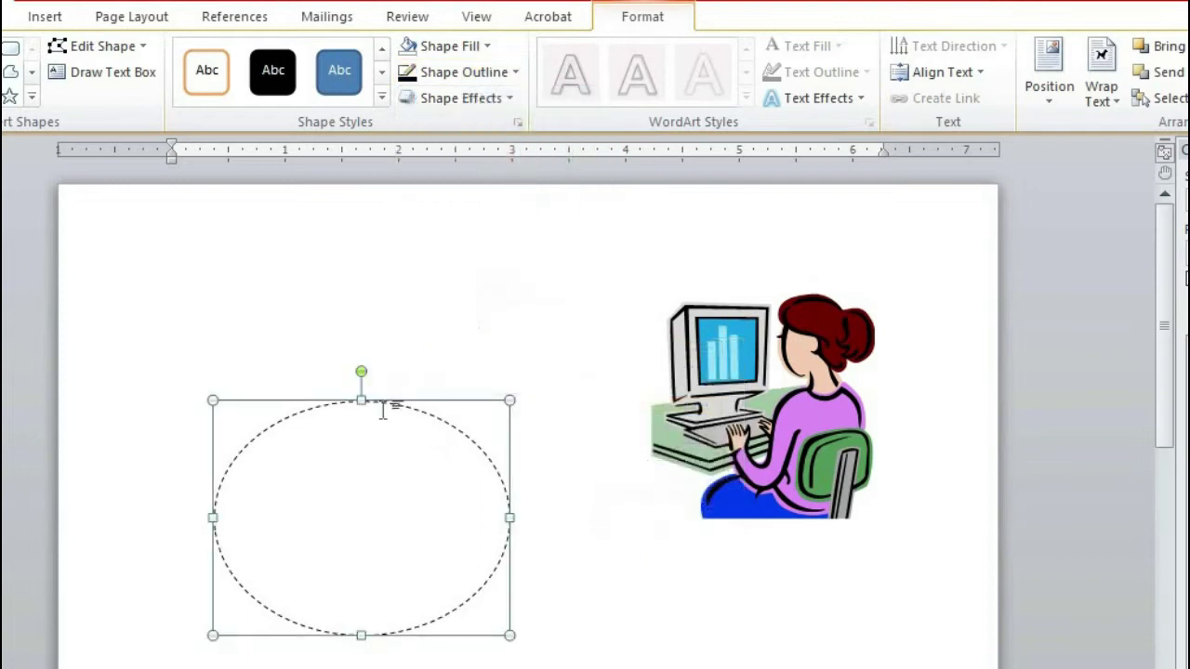
# Step: Apply the second Parallel 3-D Rotation preset to the dashed oval
pyautogui.click(503, 99)
pyautogui.moveTo(488, 457)
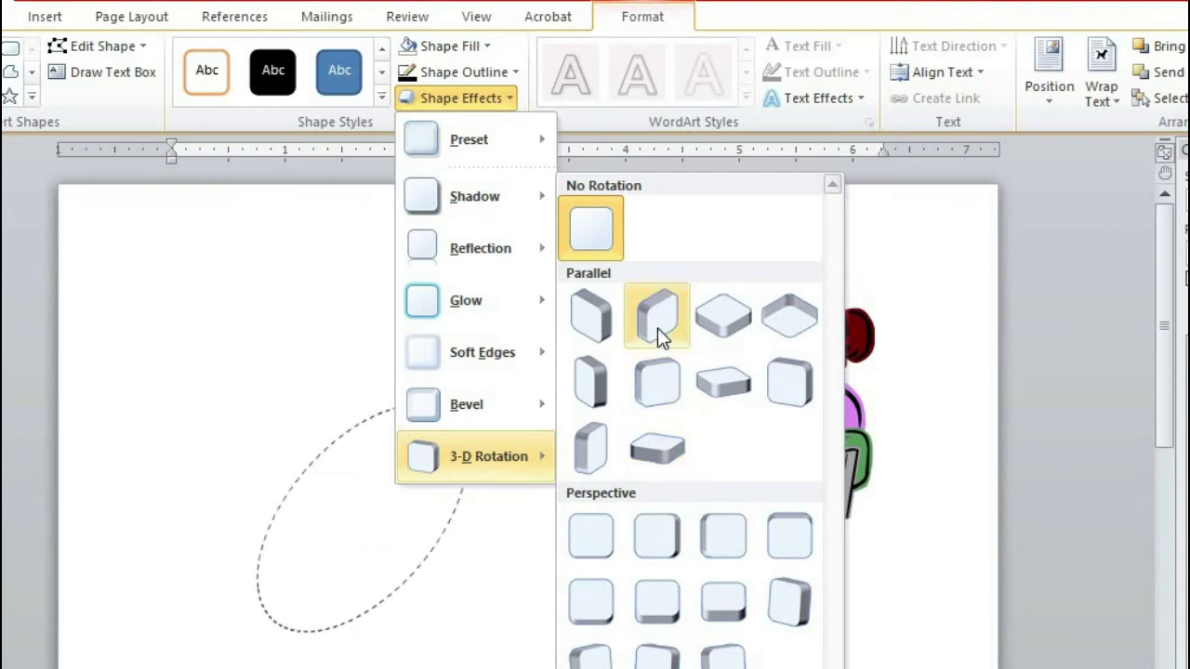
pyautogui.click(657, 325)
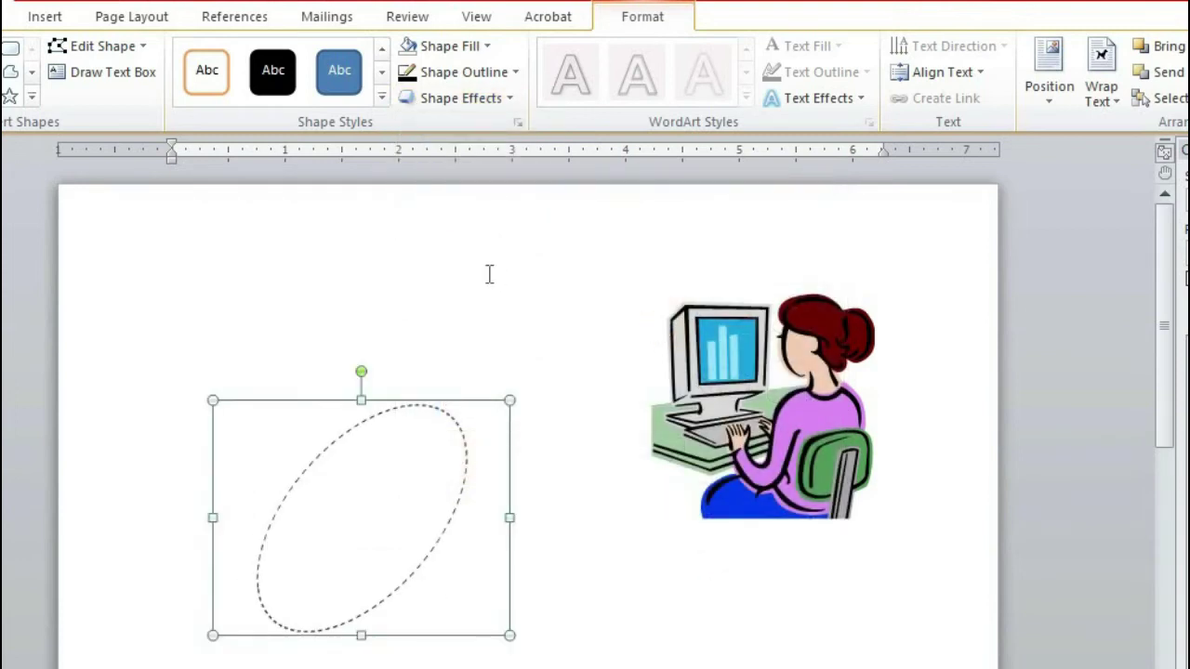
pyautogui.click(507, 293)
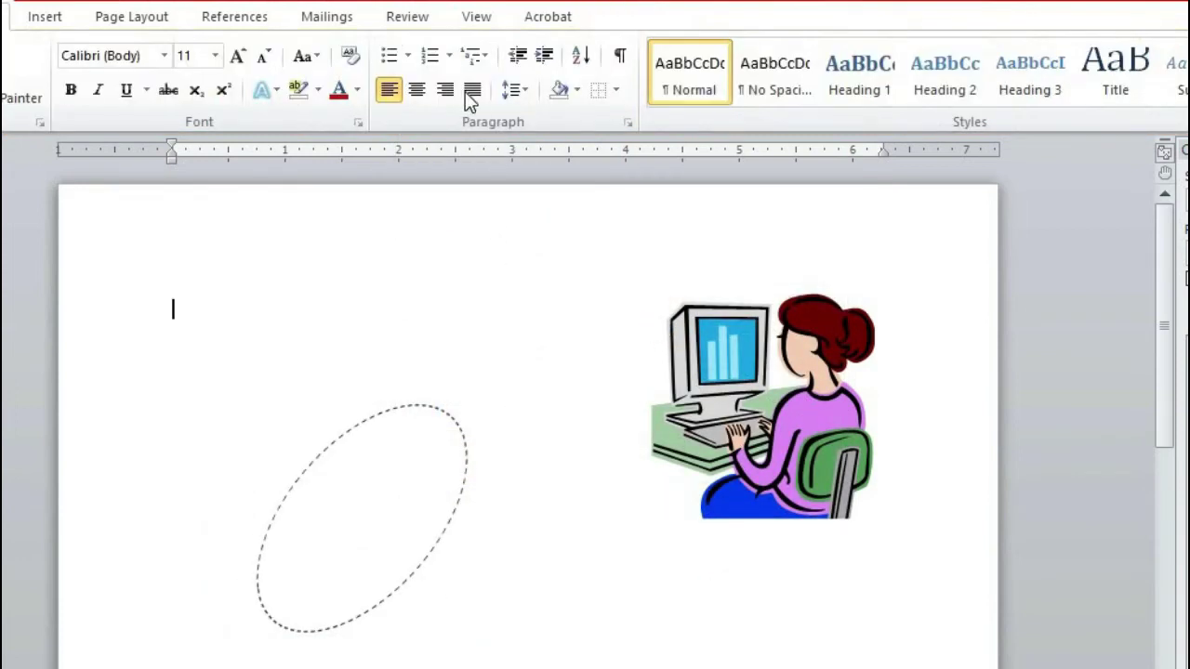
# Step: Draw a horizontal line near the top of the page, extending past the clip art
pyautogui.click(67, 17)
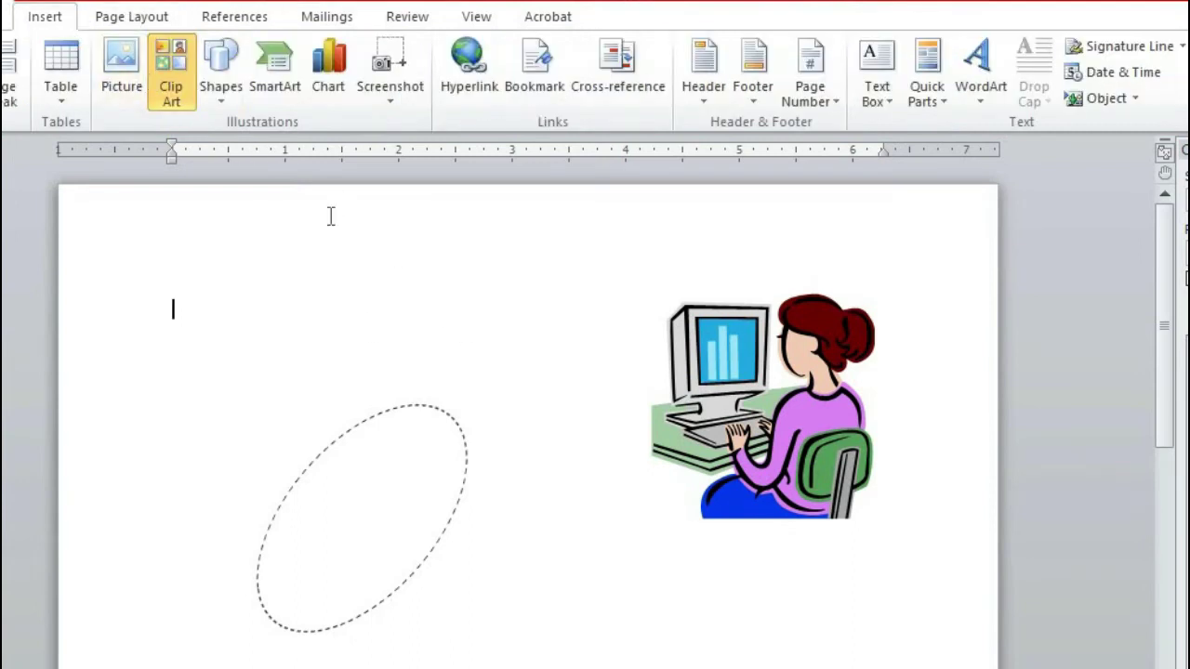
pyautogui.click(219, 60)
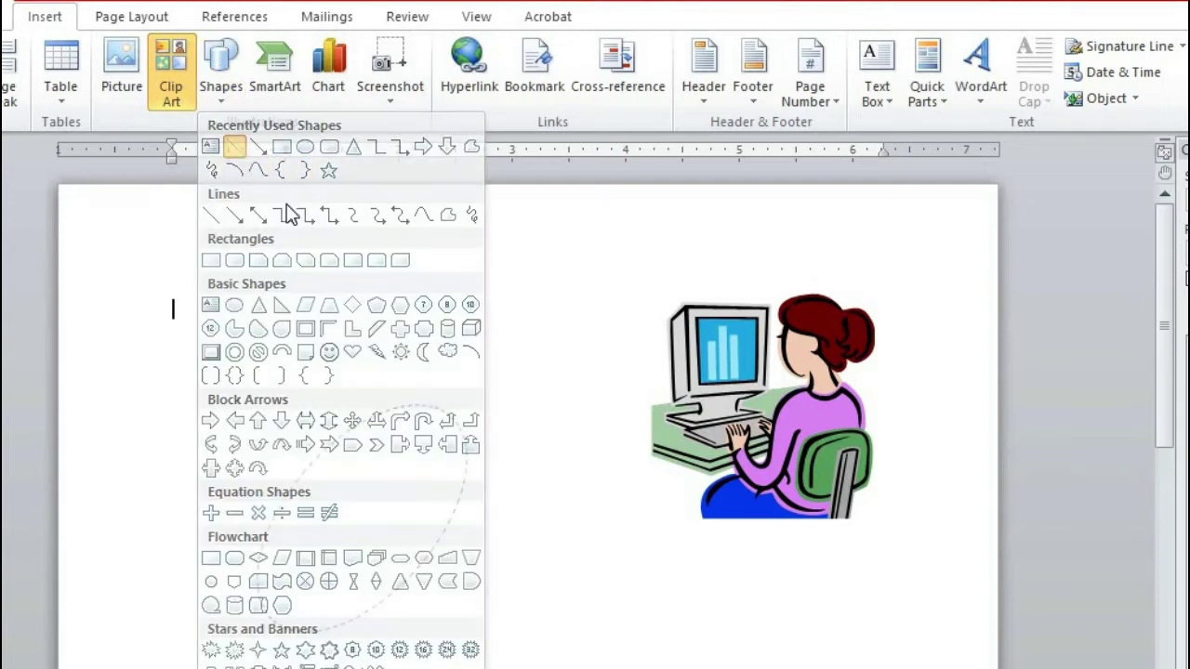
pyautogui.click(287, 212)
pyautogui.moveTo(214, 293)
pyautogui.mouseDown()
pyautogui.moveTo(497, 285)
pyautogui.moveTo(507, 231)
pyautogui.moveTo(695, 292)
pyautogui.mouseUp()
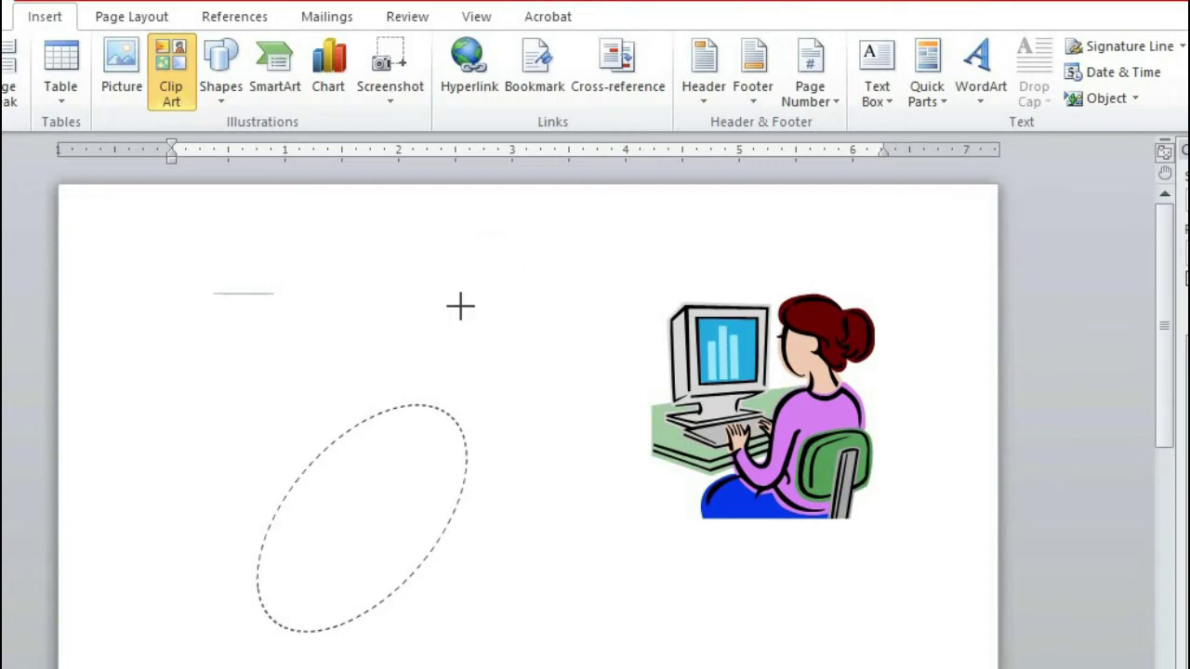
pyautogui.moveTo(754, 319); pyautogui.dragTo(891, 320)
pyautogui.moveTo(940, 321); pyautogui.dragTo(952, 325)
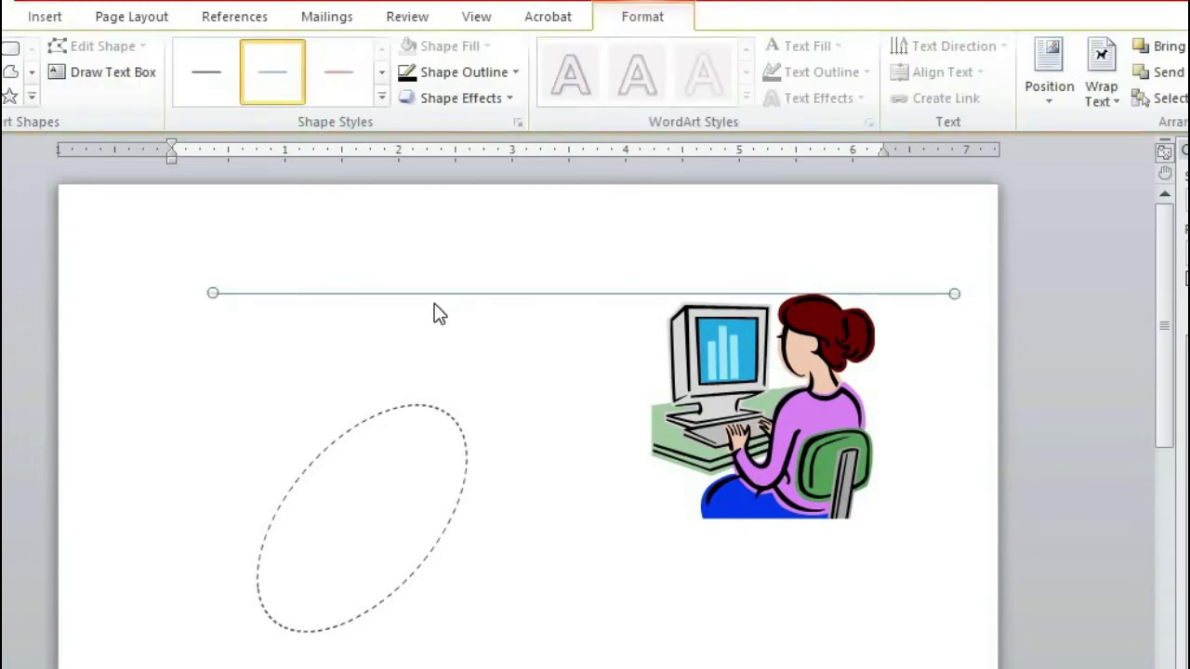
pyautogui.press('Left')
pyautogui.press('Left')
pyautogui.press('Left')
pyautogui.press('Left')
pyautogui.press('Left')
pyautogui.press('Left')
pyautogui.press('Left')
pyautogui.press('Left')
pyautogui.press('Left')
pyautogui.press('Left')
pyautogui.press('Up')
pyautogui.press('Up')
pyautogui.press('Up')
pyautogui.press('Up')
pyautogui.press('Up')
pyautogui.press('Right')
pyautogui.press('Up')
pyautogui.press('Up')
pyautogui.press('Up')
pyautogui.press('Up')
pyautogui.press('Up')
pyautogui.press('Up')
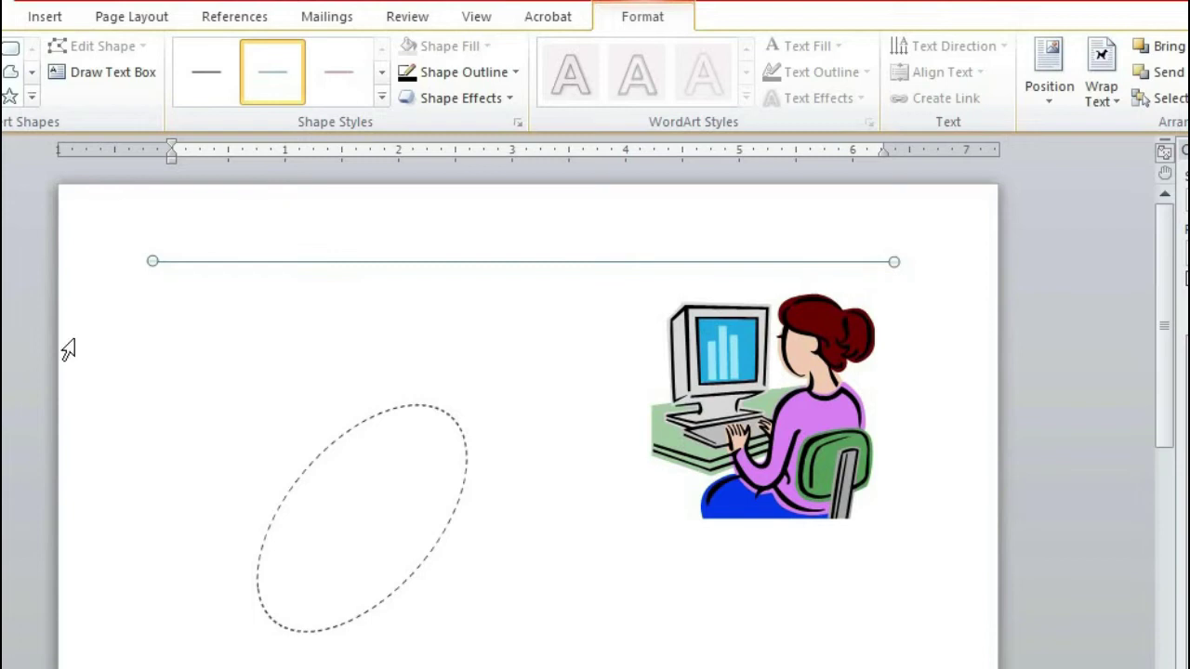
# Step: Style the line plain black with a 1½ pt outline weight
pyautogui.click(197, 61)
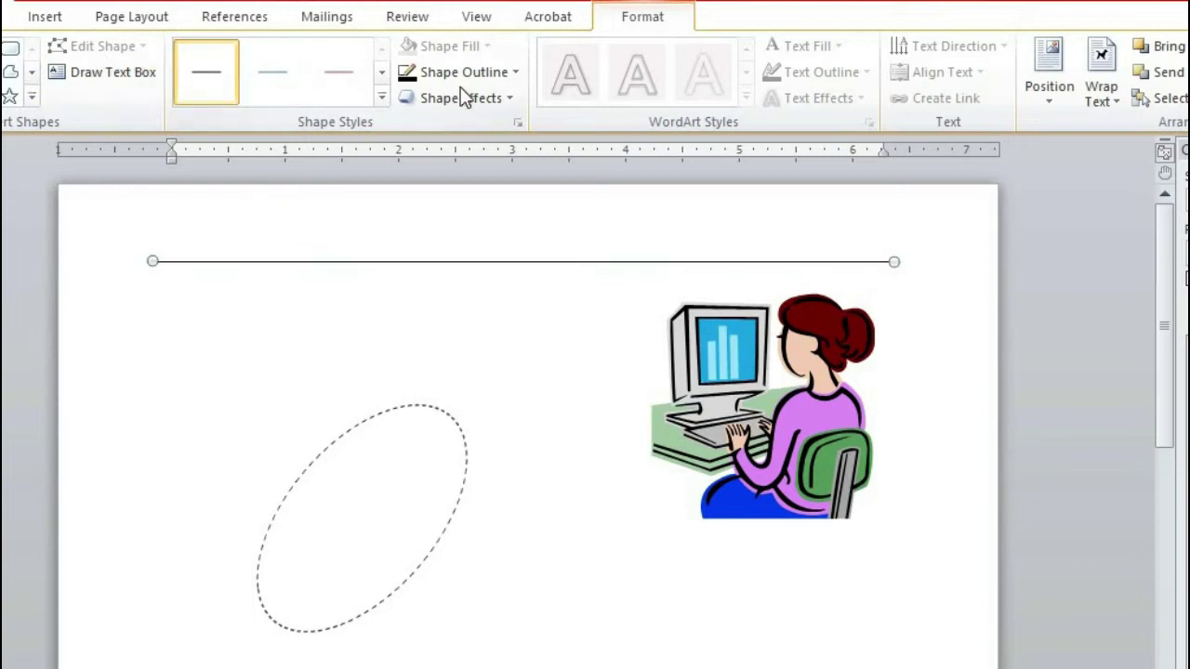
pyautogui.click(518, 74)
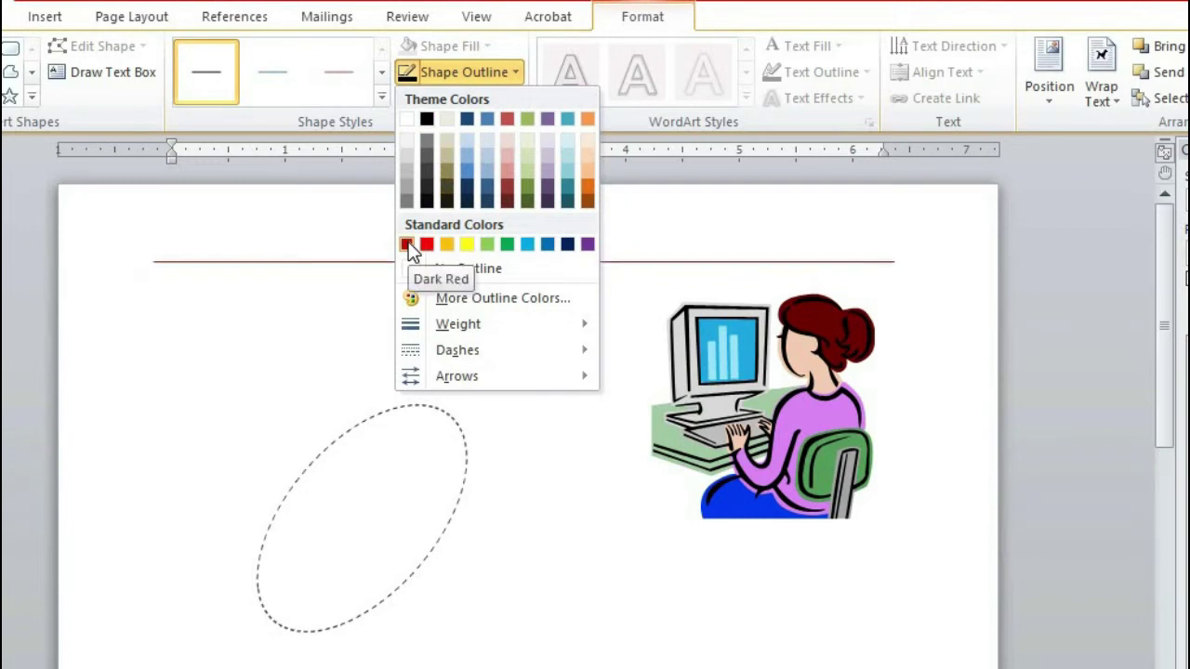
pyautogui.moveTo(462, 325)
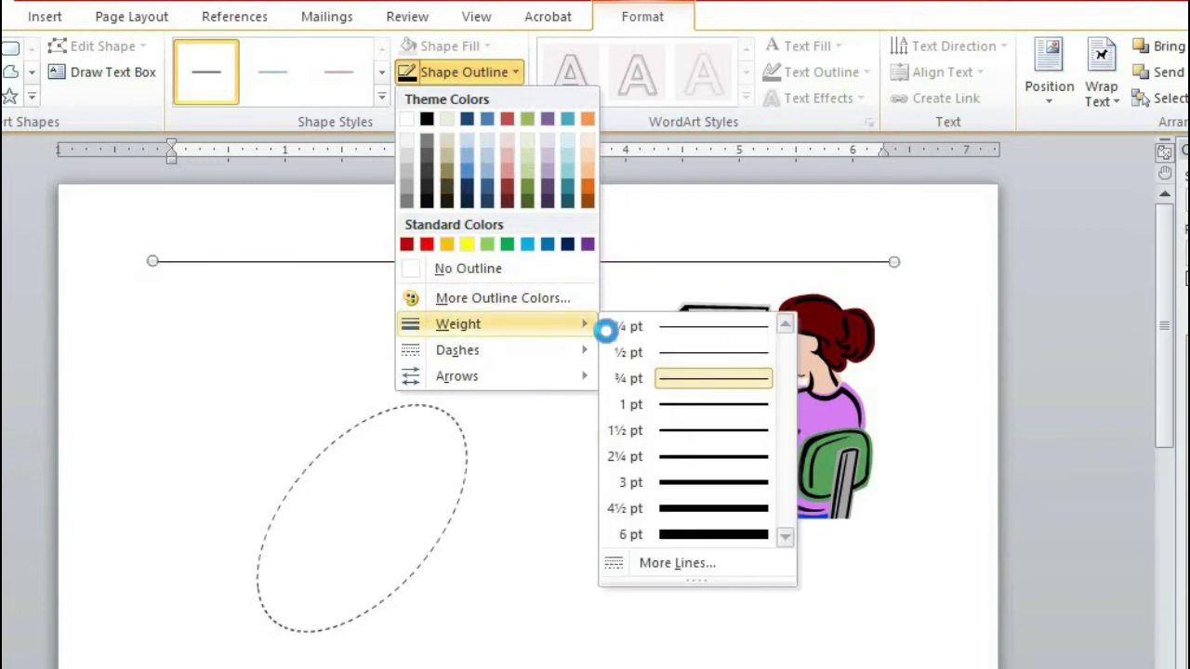
pyautogui.click(676, 431)
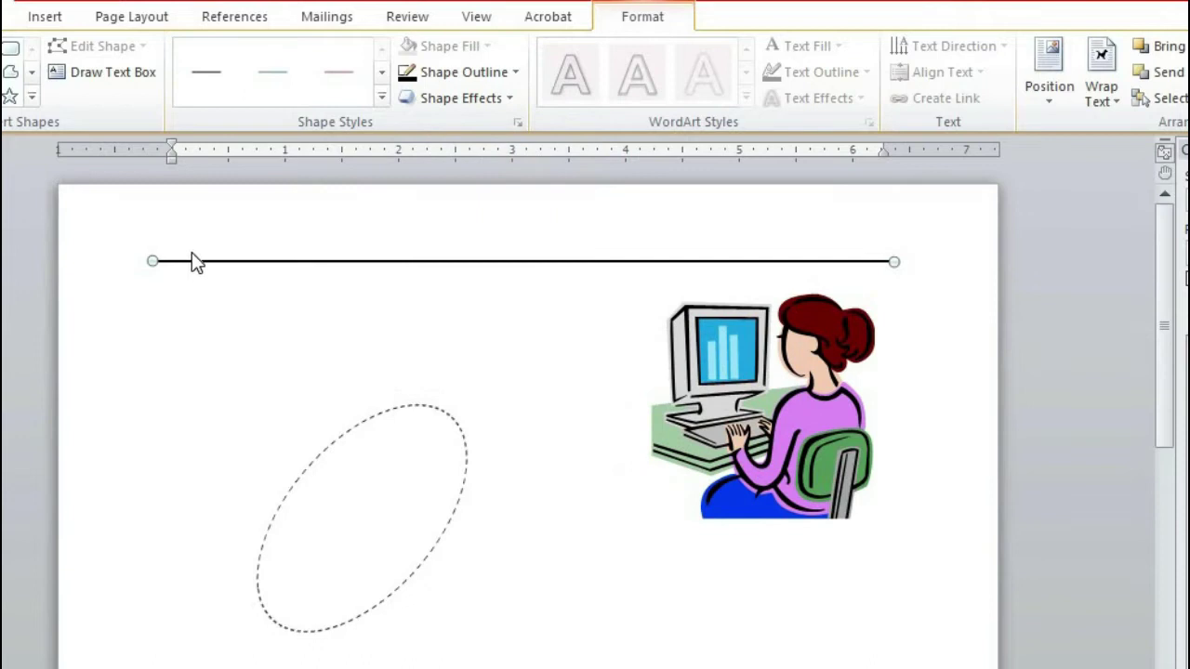
# Step: Lengthen the line toward both the left and right page margins
pyautogui.moveTo(150, 261); pyautogui.dragTo(99, 261)
pyautogui.moveTo(890, 257)
pyautogui.mouseDown()
pyautogui.moveTo(930, 539)
pyautogui.moveTo(894, 658)
pyautogui.mouseUp()
pyautogui.press('Escape')
pyautogui.moveTo(894, 261); pyautogui.dragTo(942, 269)
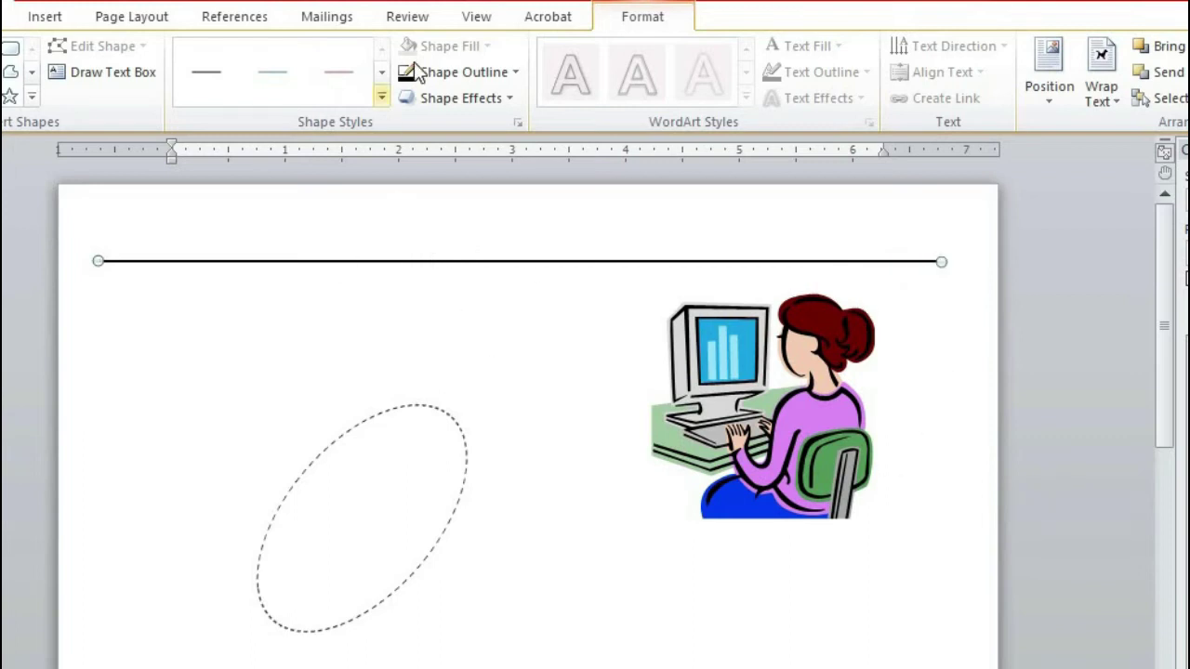
# Step: Start a SmartArt graphic and browse the List, Process, Cycle, Hierarchy, Matrix and Pyramid categories
pyautogui.click(111, 18)
pyautogui.click(72, 19)
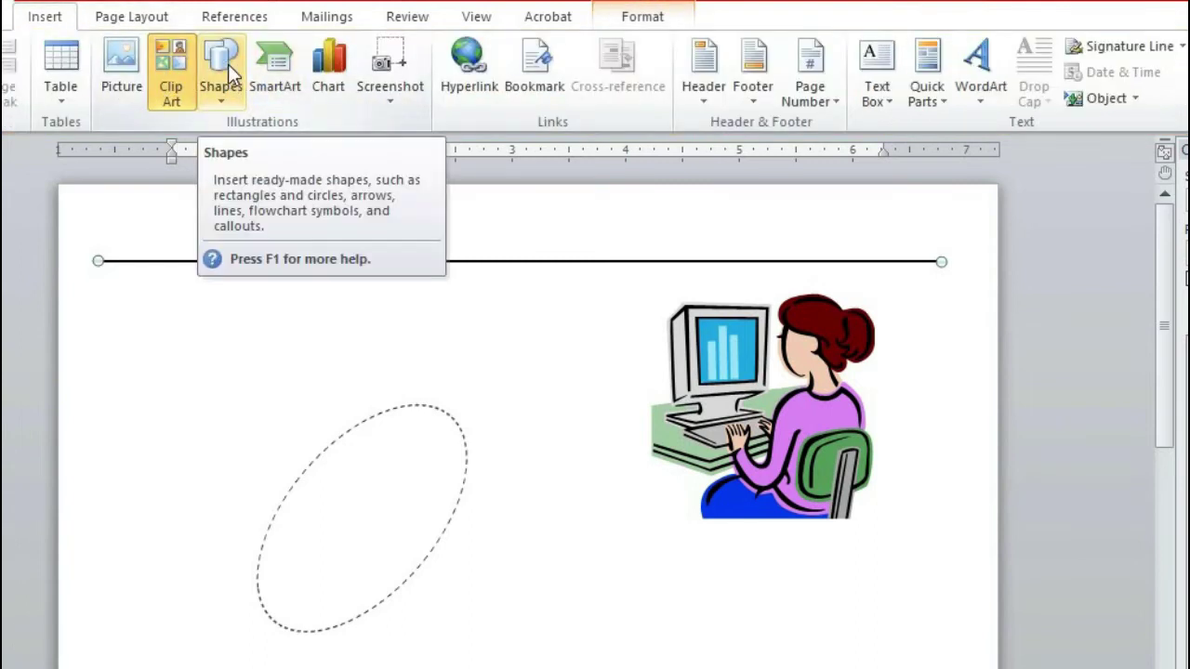
pyautogui.click(289, 320)
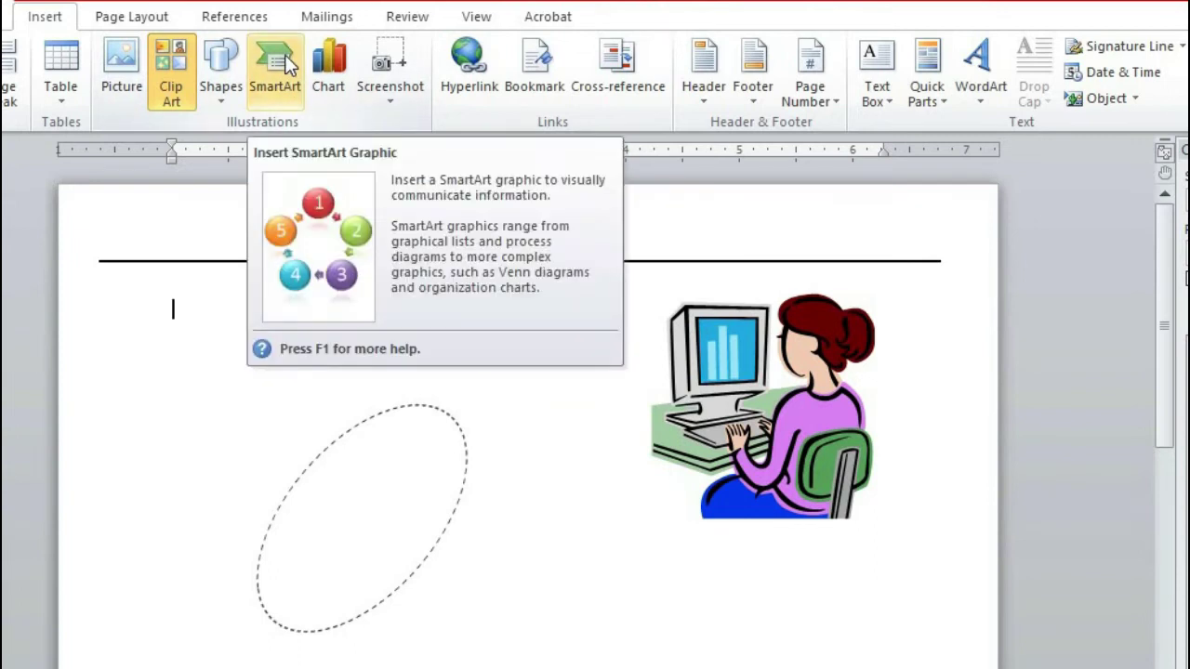
pyautogui.click(282, 73)
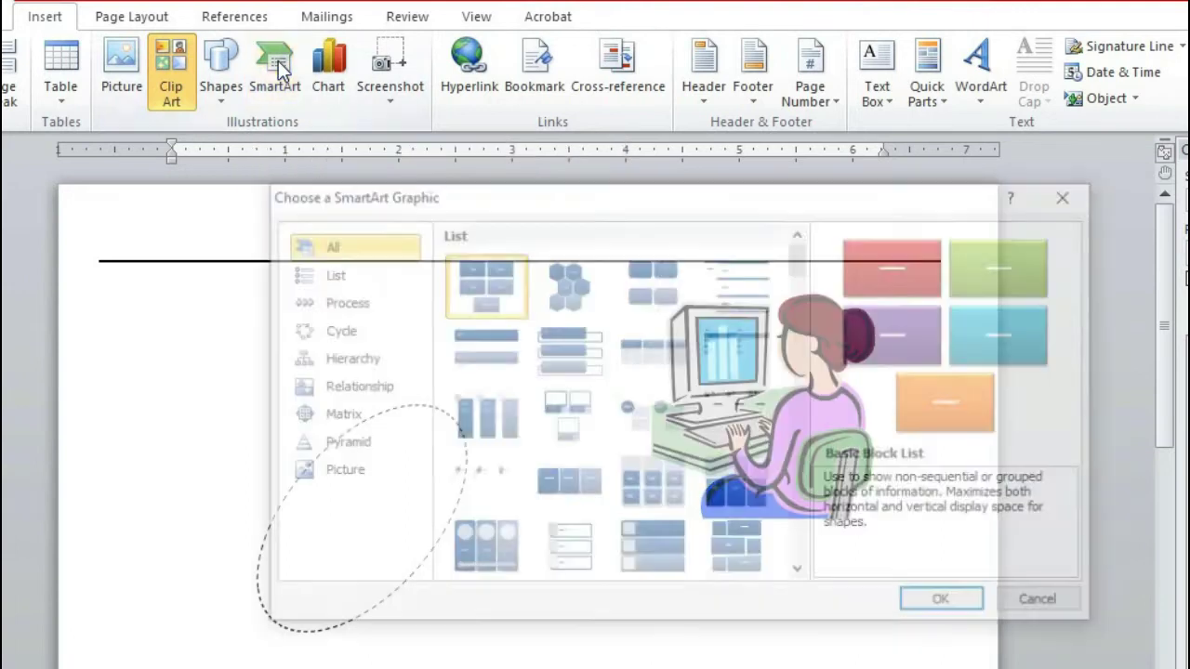
pyautogui.click(356, 273)
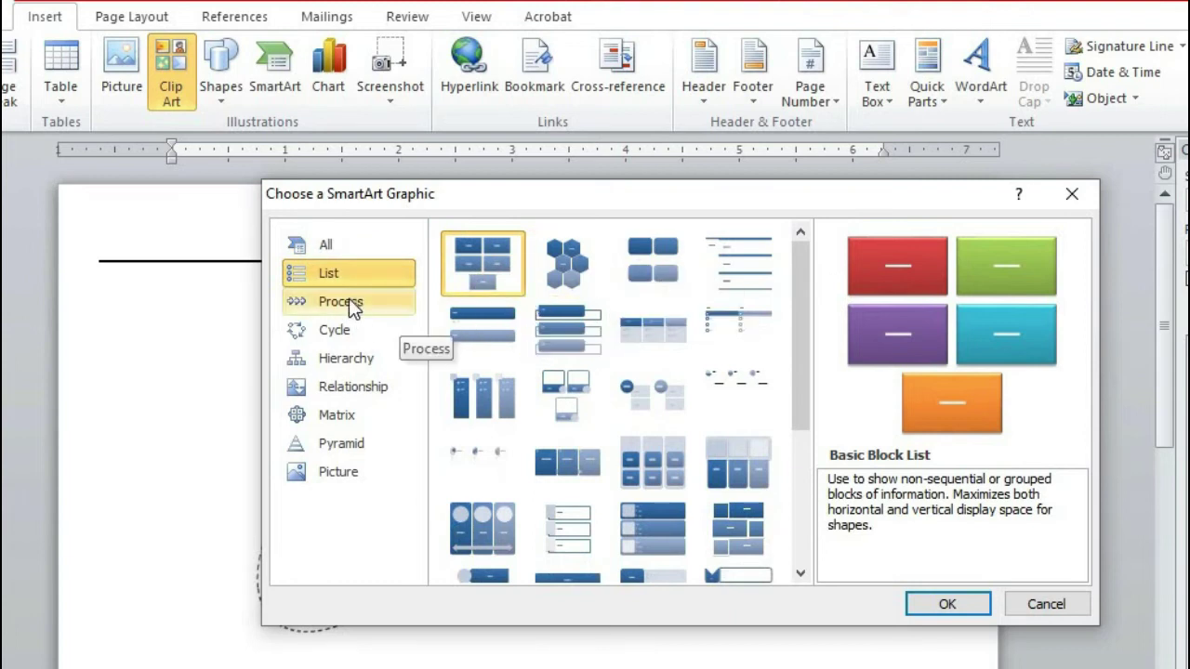
pyautogui.click(348, 301)
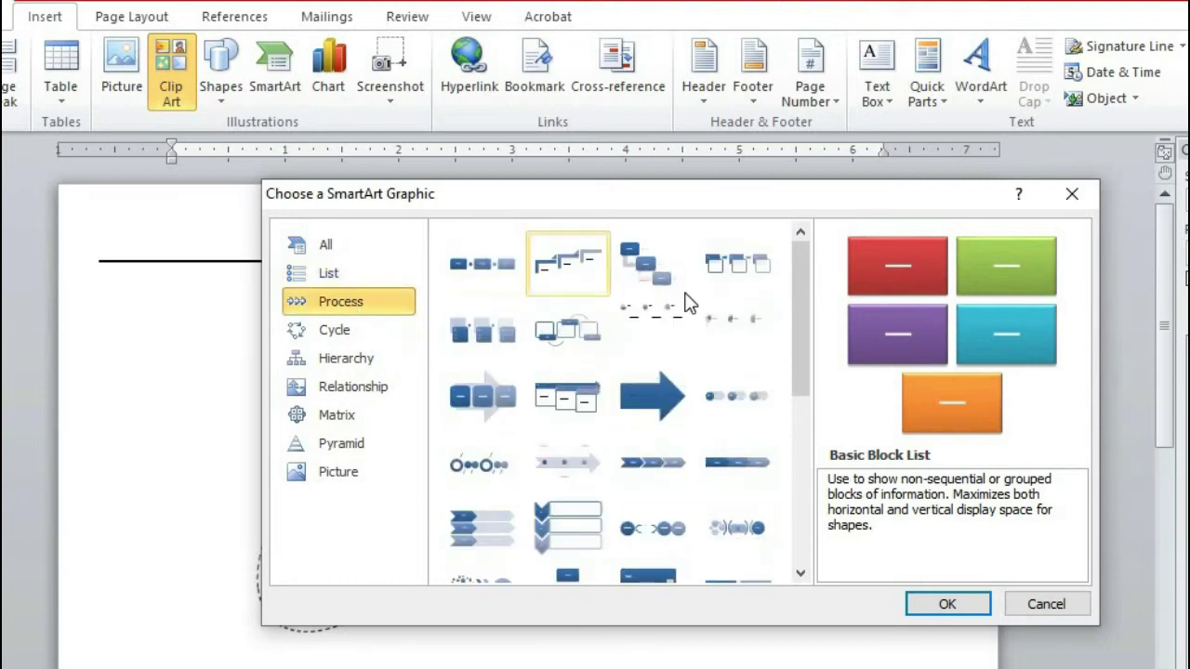
pyautogui.click(357, 327)
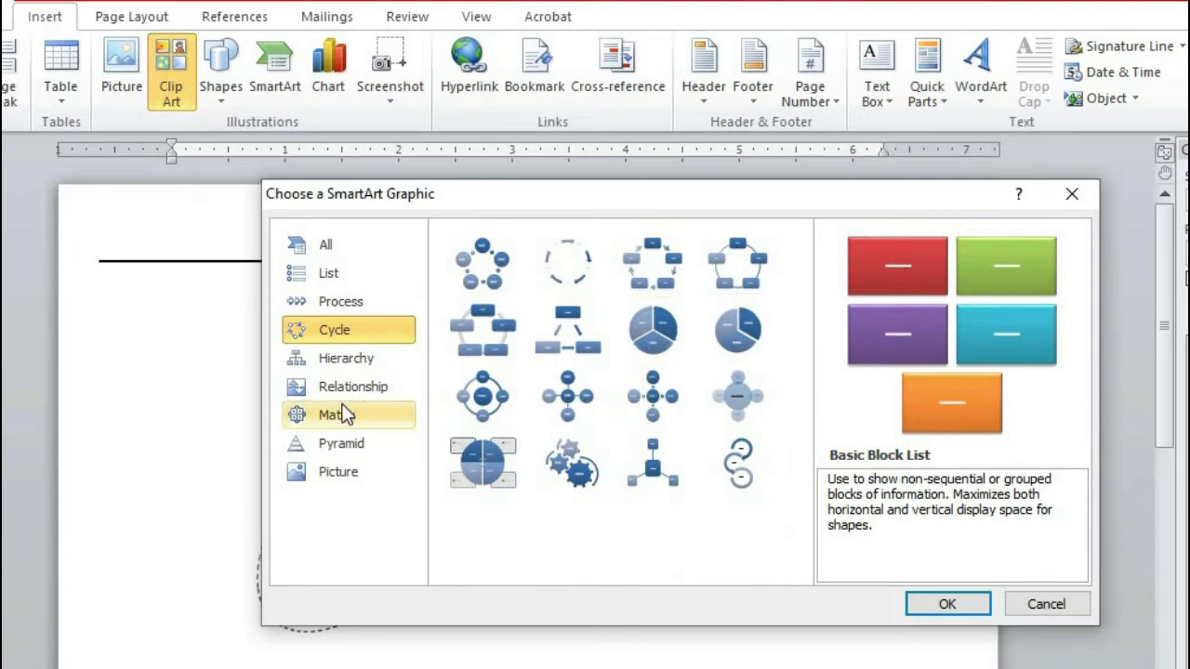
pyautogui.click(354, 363)
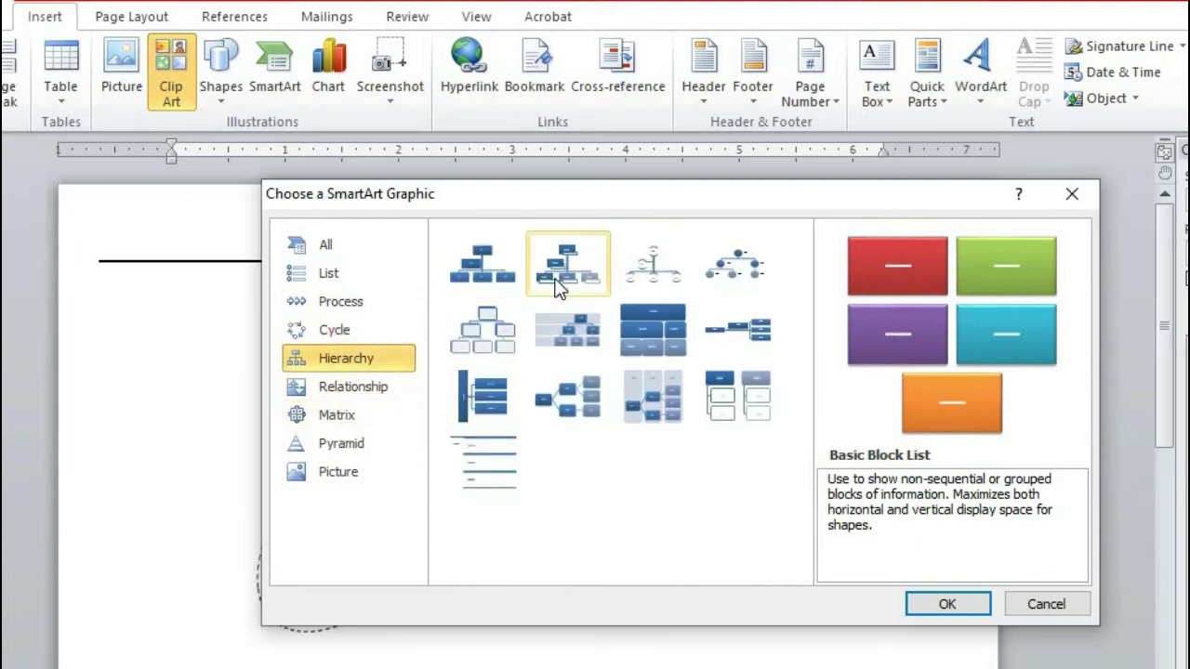
pyautogui.click(352, 417)
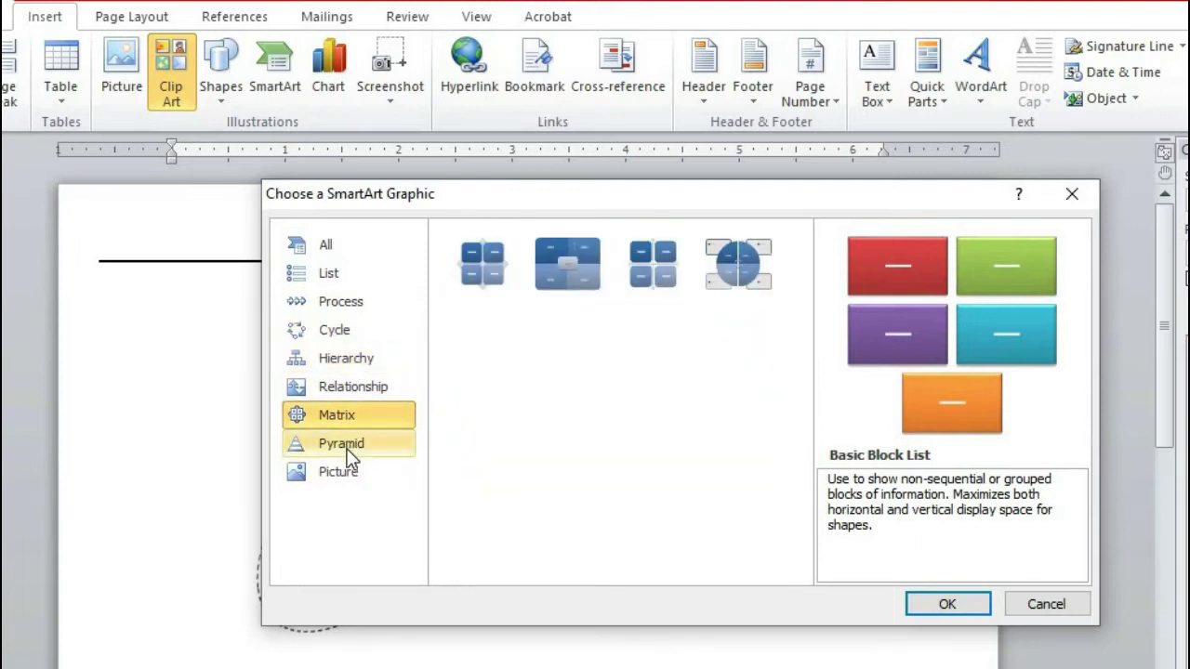
pyautogui.click(348, 448)
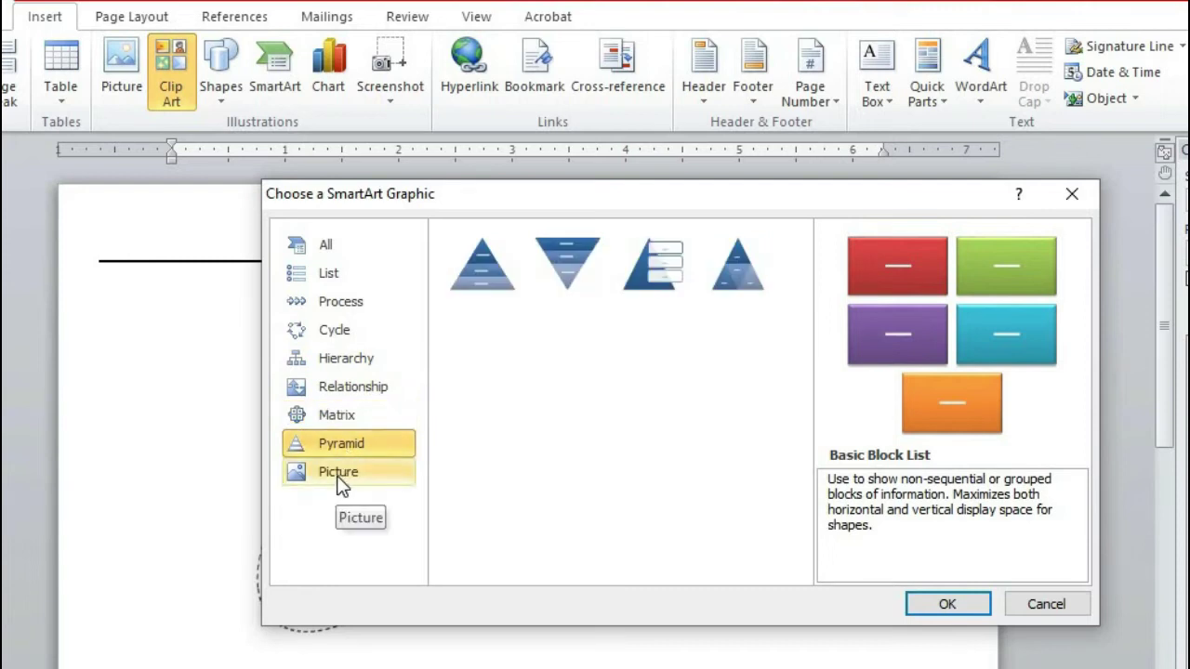
# Step: Return to the Process category and select the Basic Process layout
pyautogui.click(346, 474)
pyautogui.click(348, 450)
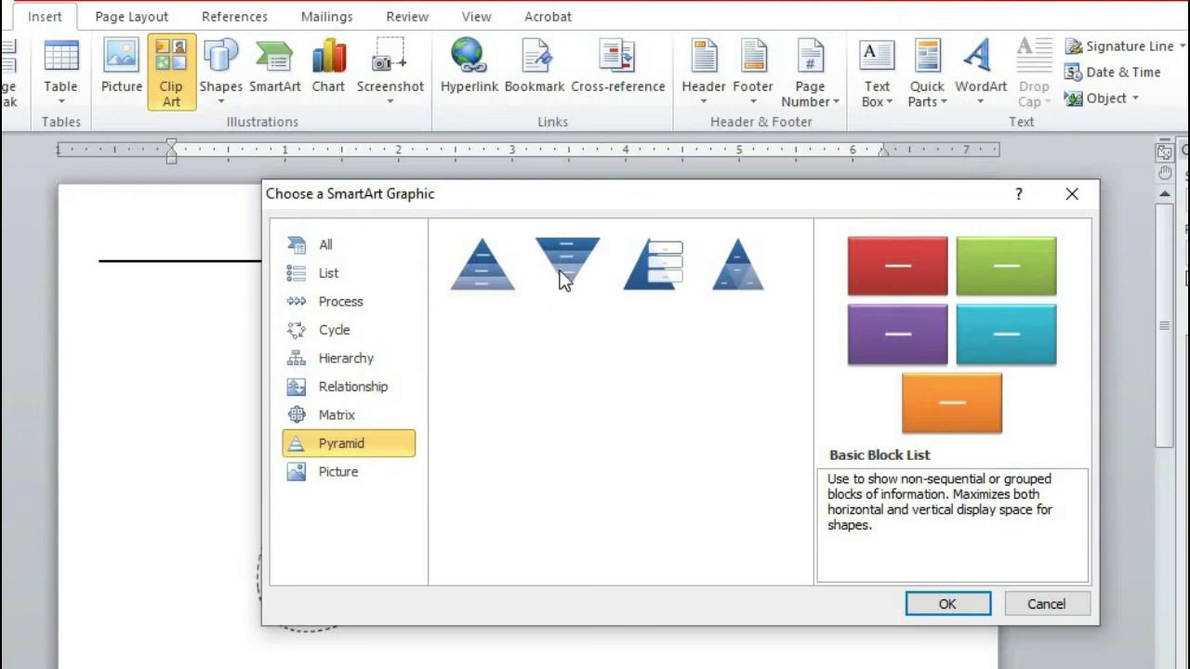
pyautogui.click(358, 279)
pyautogui.click(366, 247)
pyautogui.click(333, 275)
pyautogui.click(340, 308)
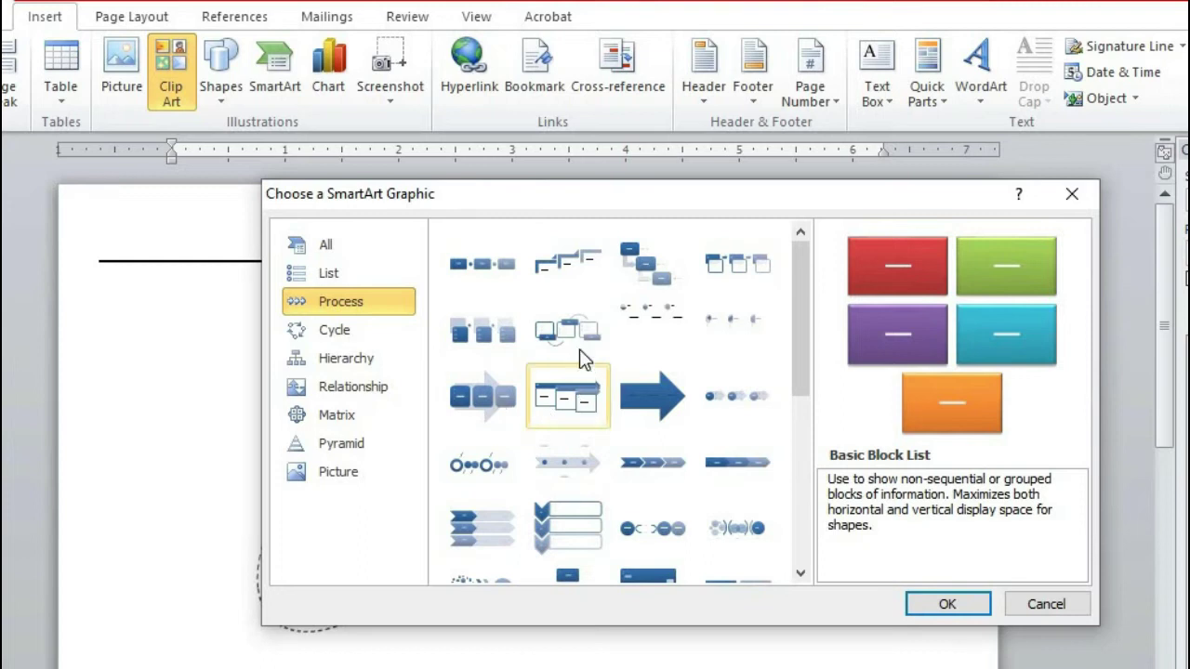
pyautogui.click(482, 269)
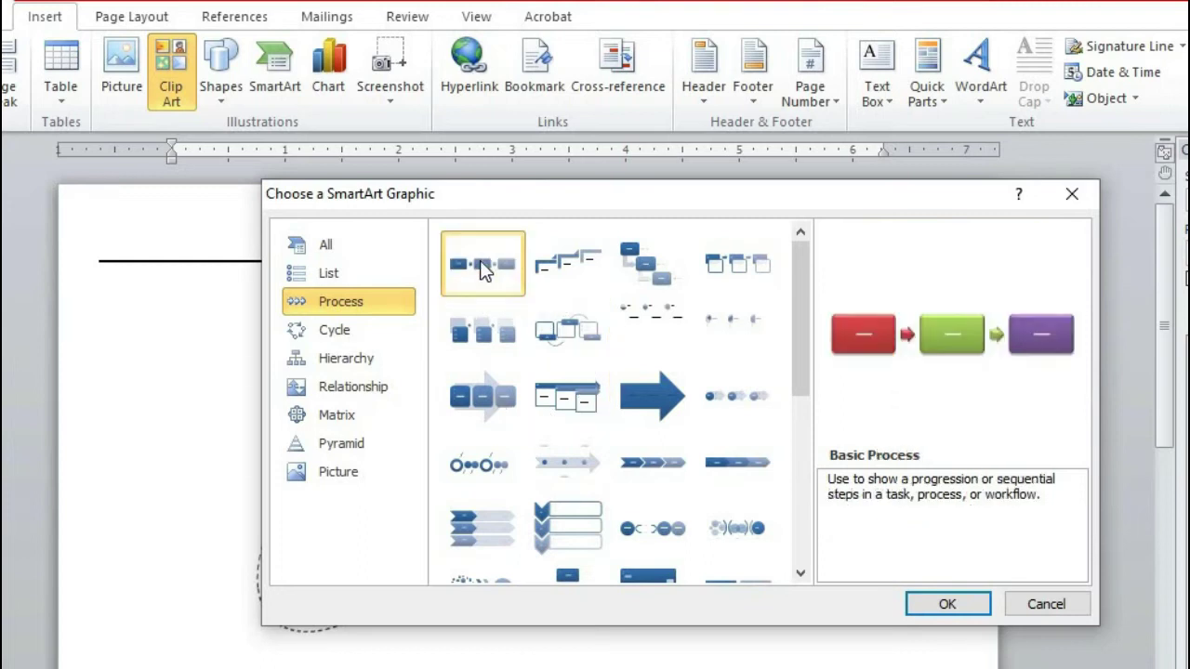
# Step: Insert the Basic Process SmartArt diagram with its three [Text] boxes
pyautogui.click(954, 605)
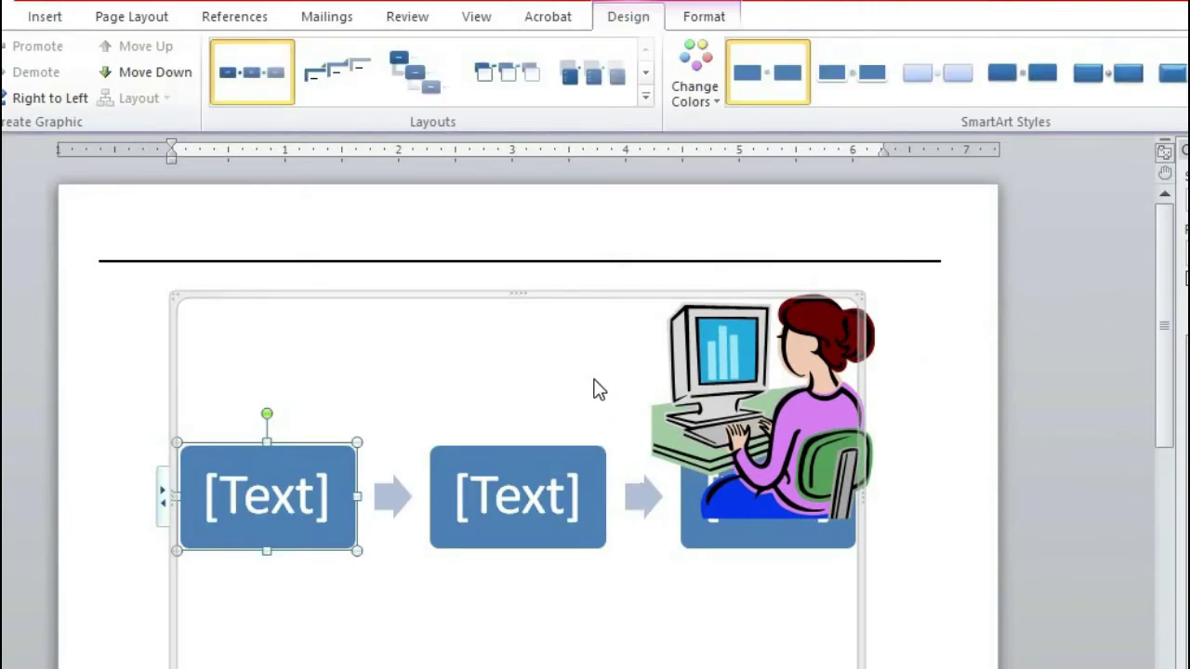
pyautogui.scroll(-2, 595, 388)
pyautogui.scroll(2, 523, 316)
# Step: Delete the computer clip art, the horizontal line and the dashed oval
pyautogui.click(751, 518)
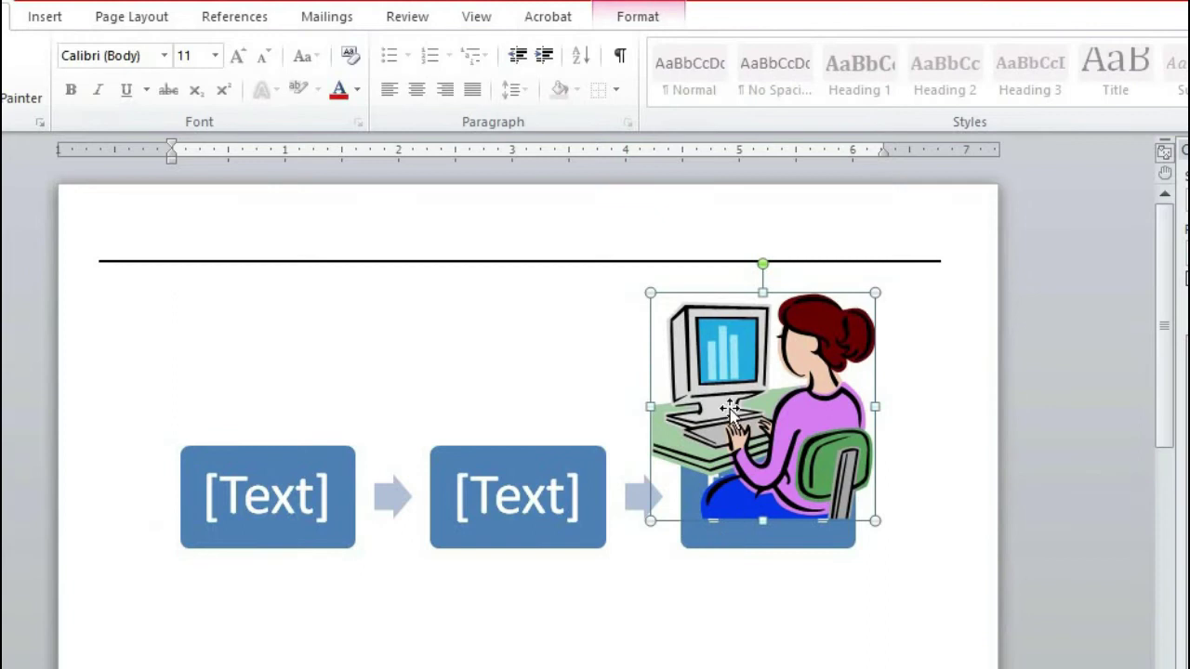
pyautogui.press('Delete')
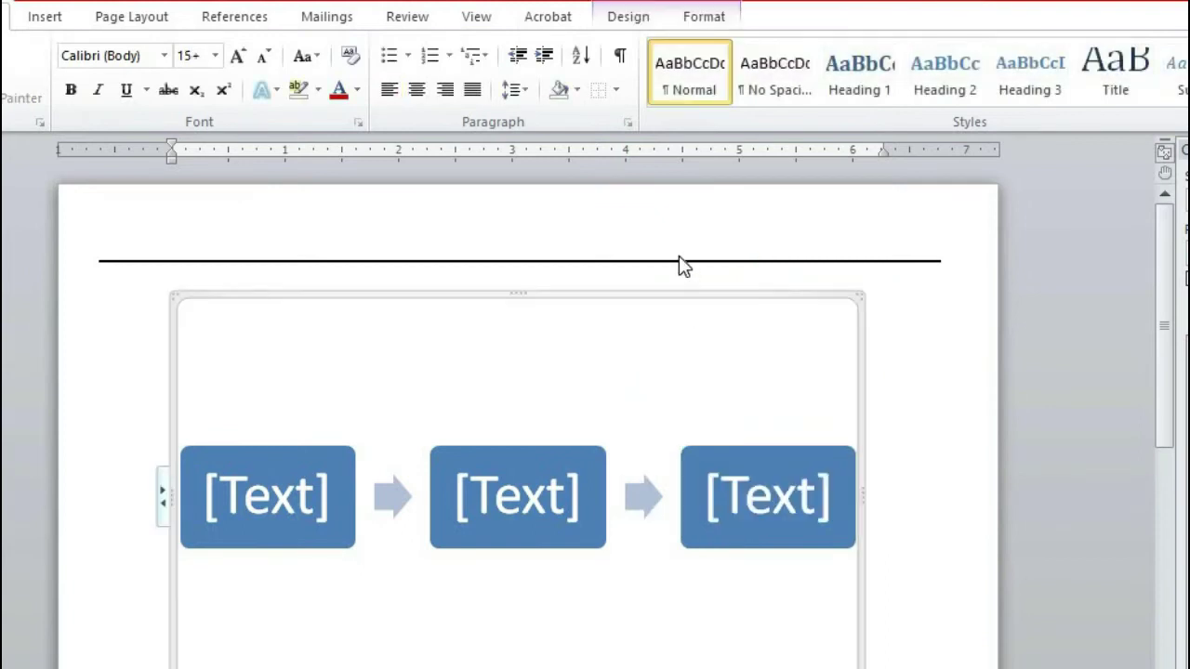
pyautogui.click(679, 262)
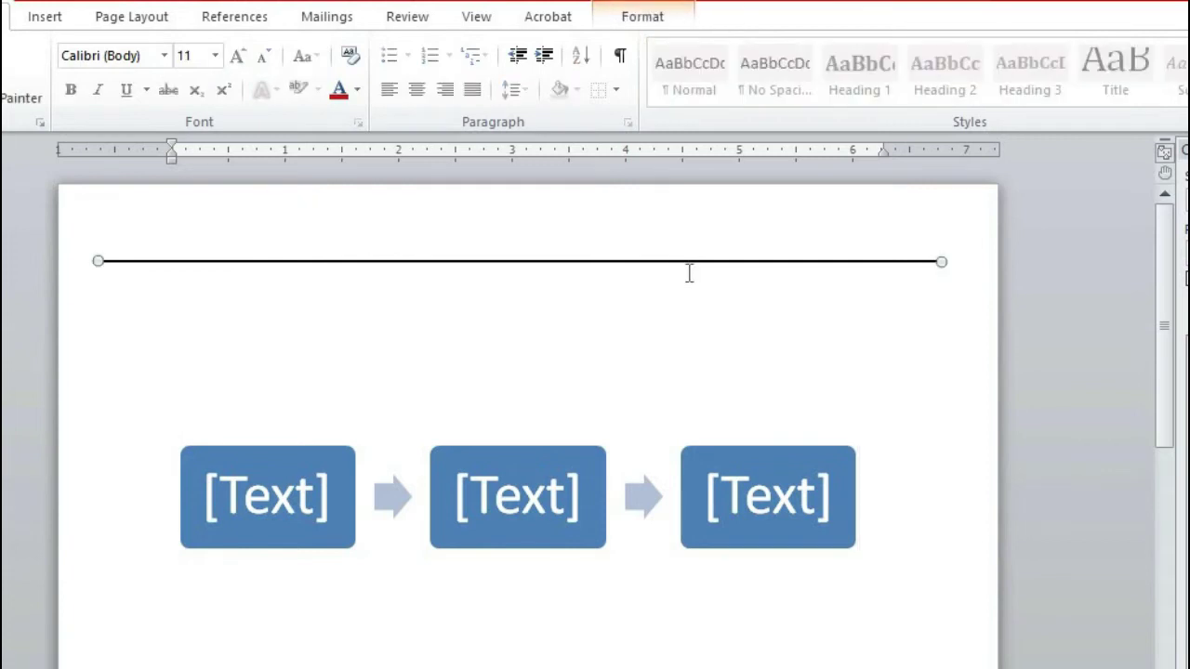
pyautogui.press('Delete')
pyautogui.scroll(-3, 508, 554)
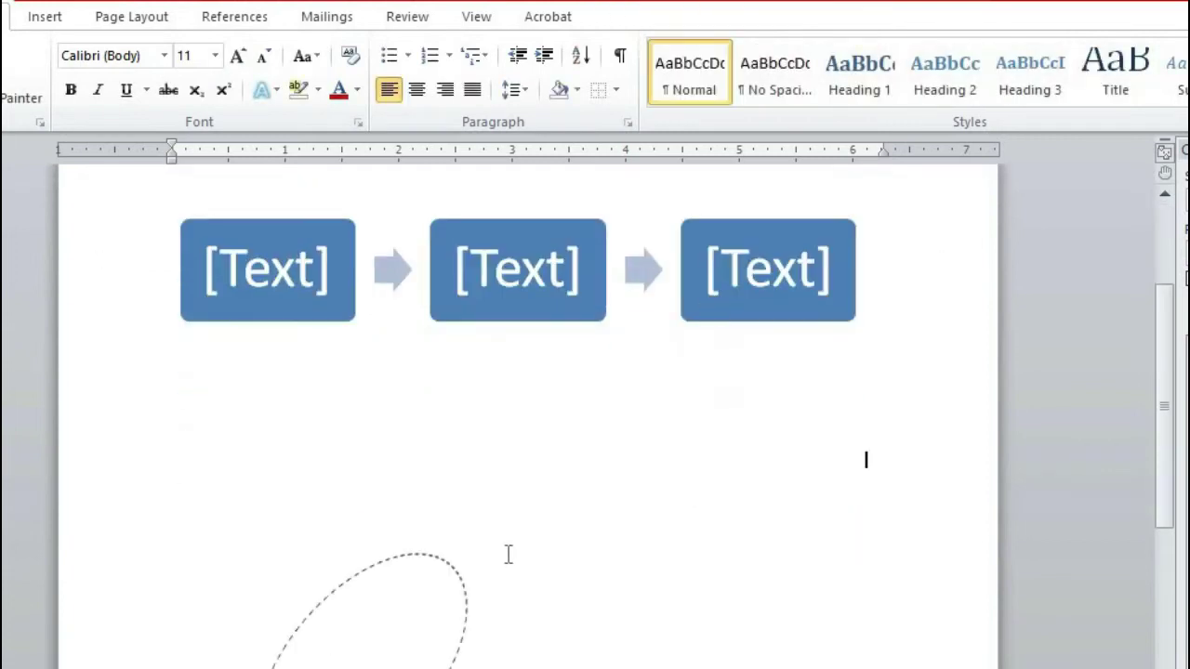
pyautogui.click(465, 597)
pyautogui.press('Delete')
pyautogui.scroll(2, 560, 528)
pyautogui.scroll(1, 661, 452)
pyautogui.scroll(1, 543, 499)
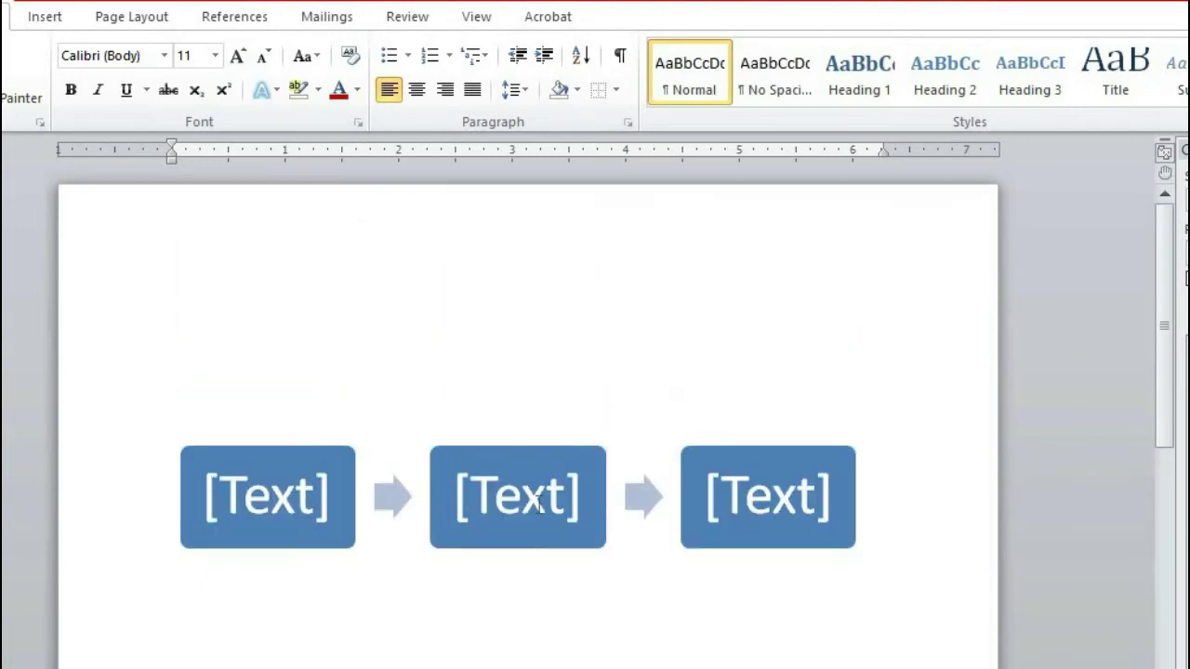
# Step: Type Input, Process and Output into the three SmartArt boxes, correcting the typos in Output
pyautogui.click(342, 519)
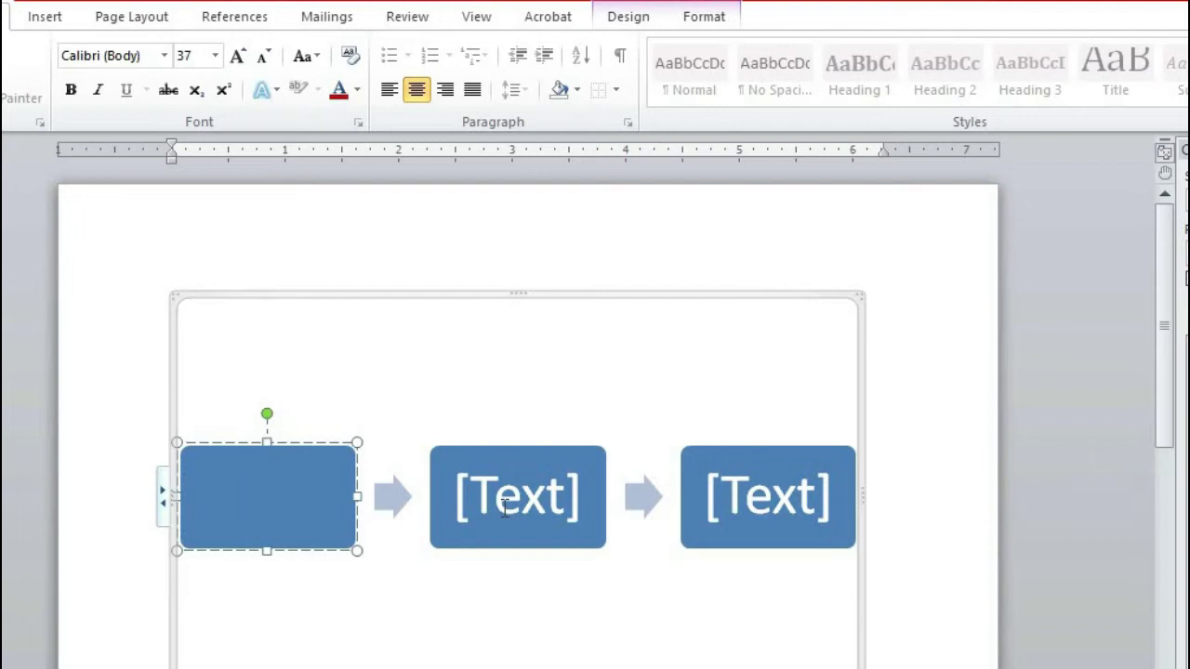
pyautogui.write('Input')
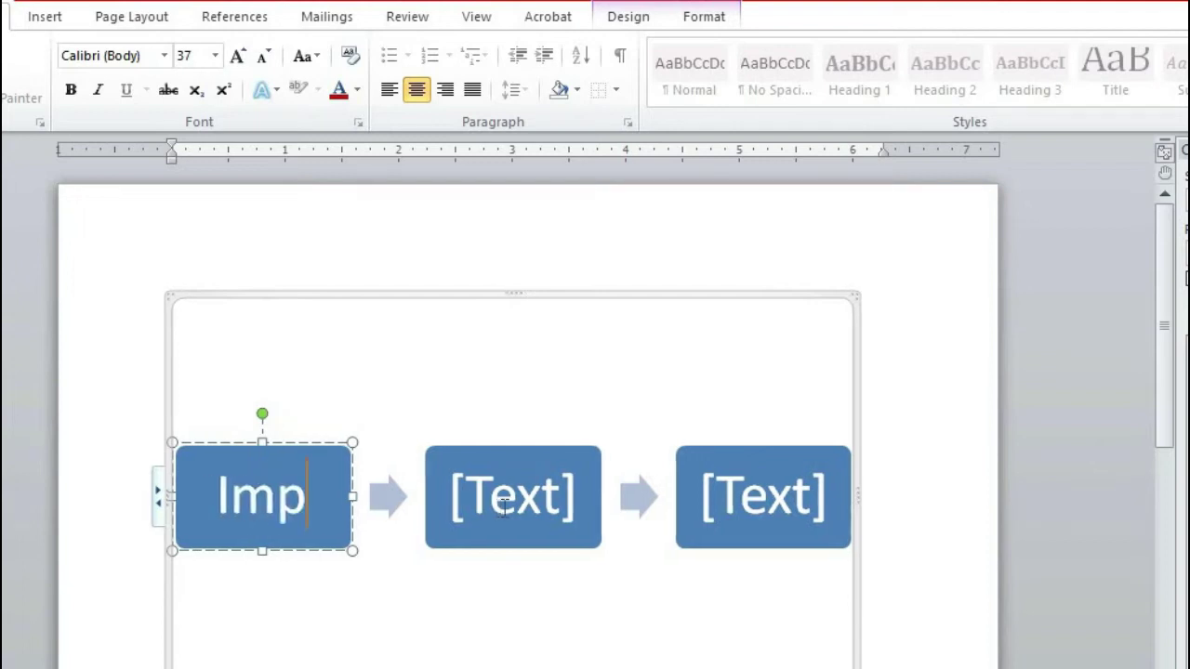
pyautogui.click(561, 503)
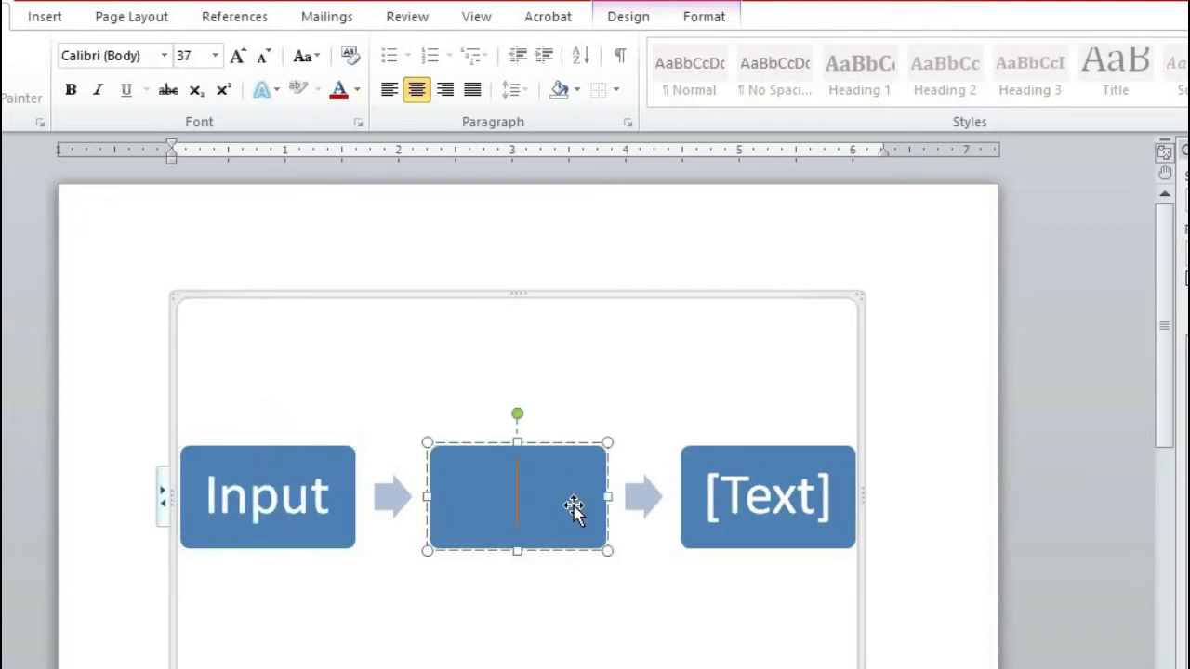
pyautogui.write('Process')
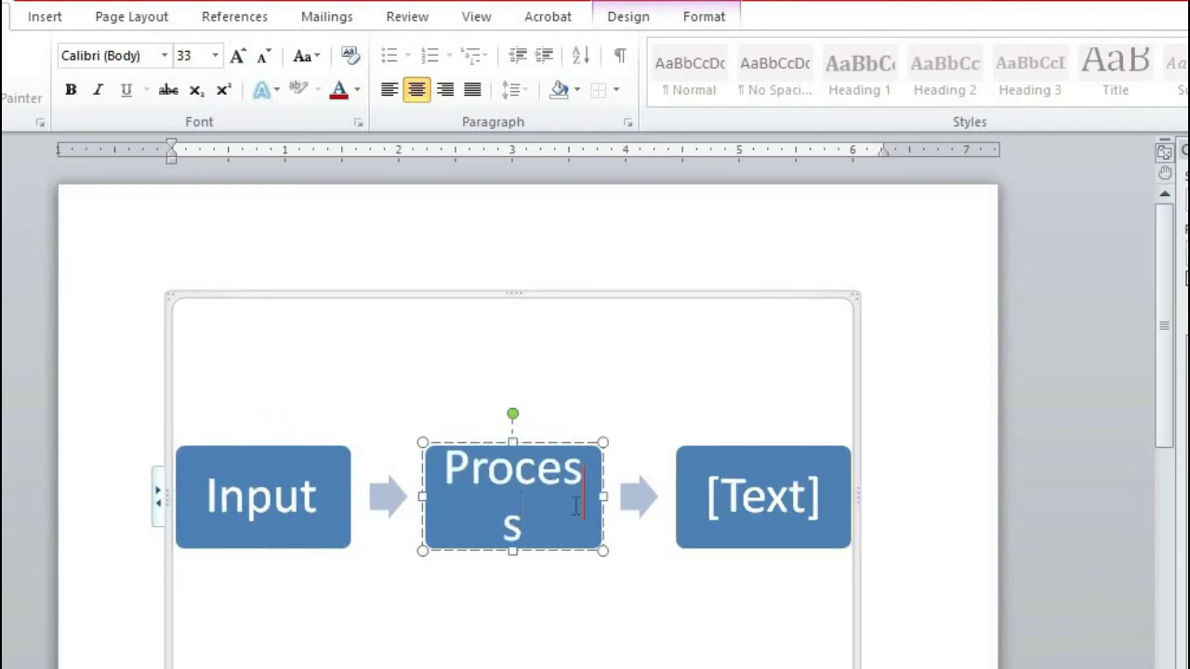
pyautogui.click(733, 507)
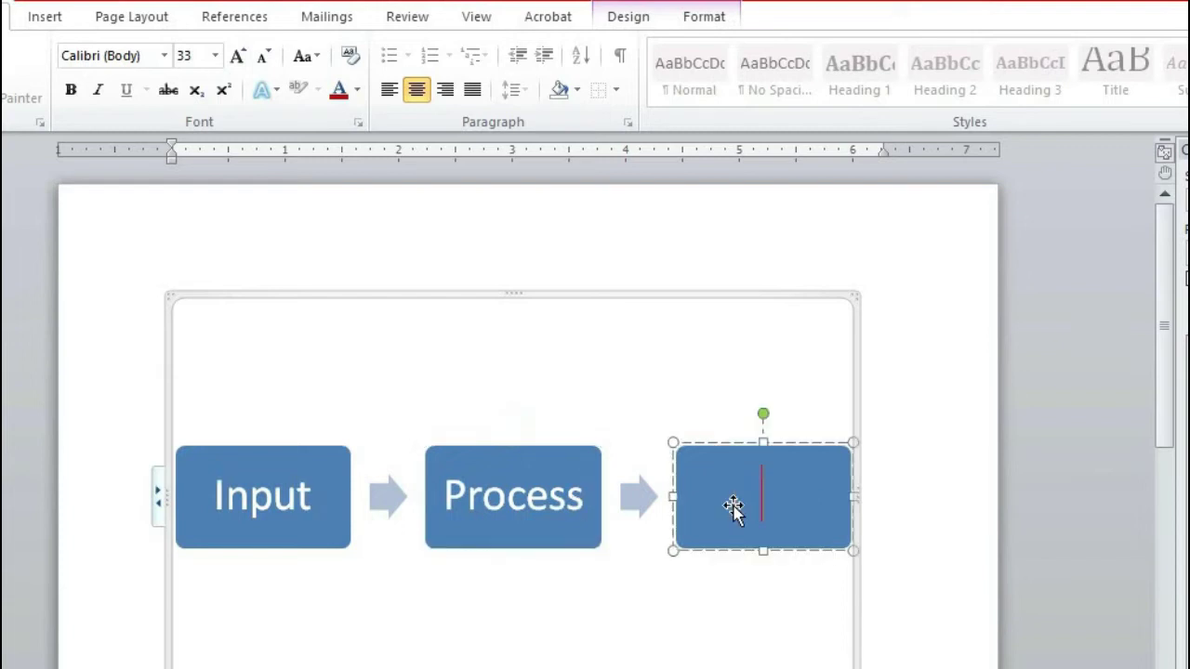
pyautogui.write('Op')
pyautogui.press('BackSpace')
pyautogui.write('ou')
pyautogui.press('BackSpace')
pyautogui.press('BackSpace')
pyautogui.write('utput')
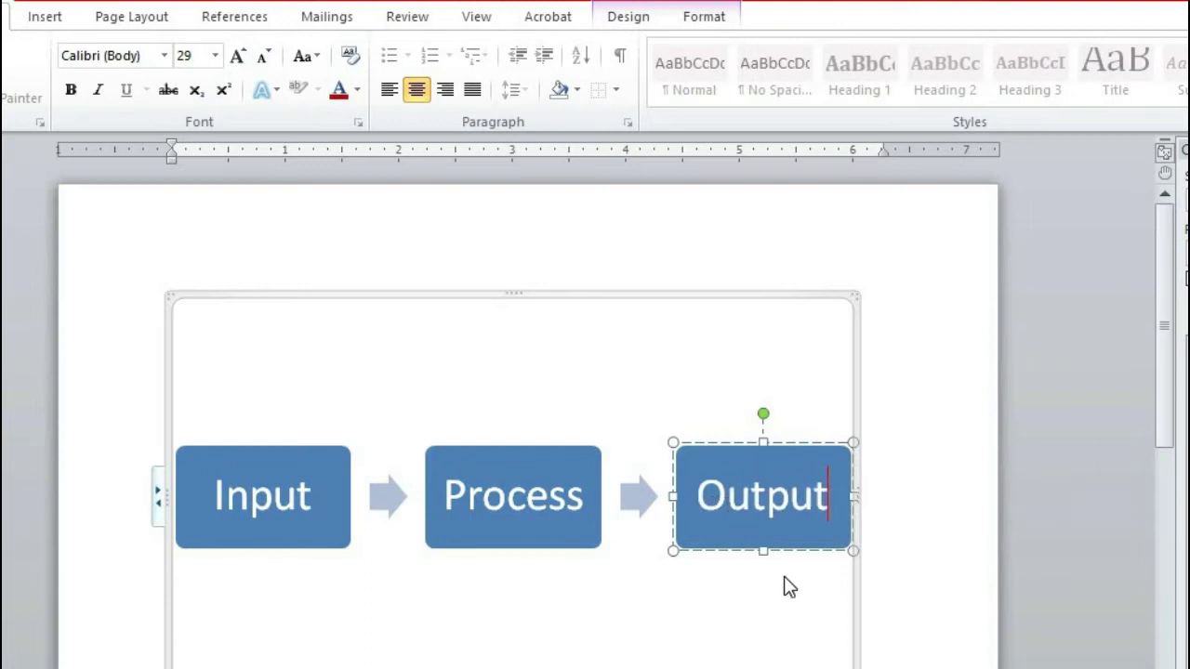
pyautogui.click(788, 588)
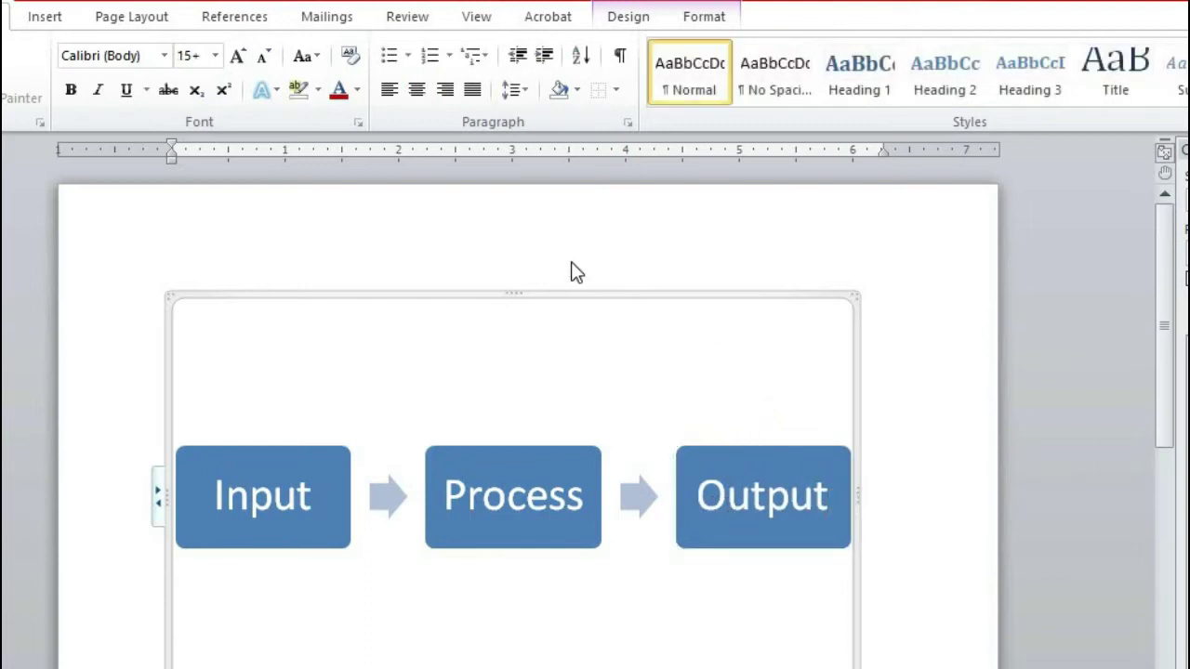
pyautogui.click(753, 497)
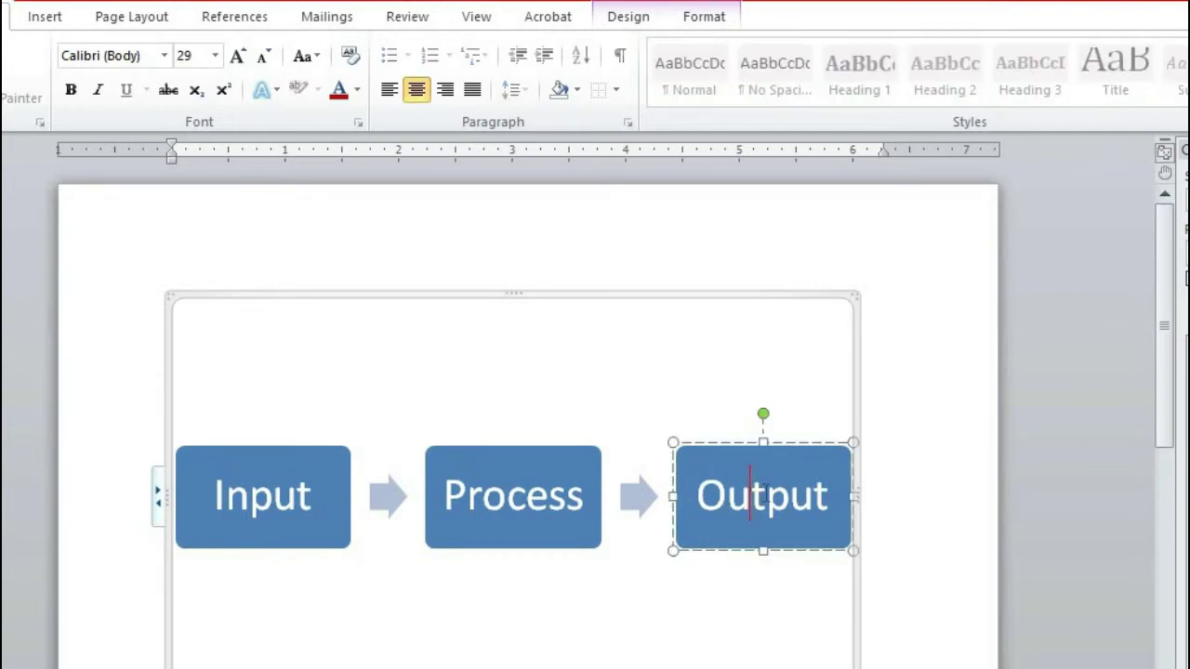
# Step: Add a new shape after Output and label it Storage
pyautogui.rightClick(764, 499)
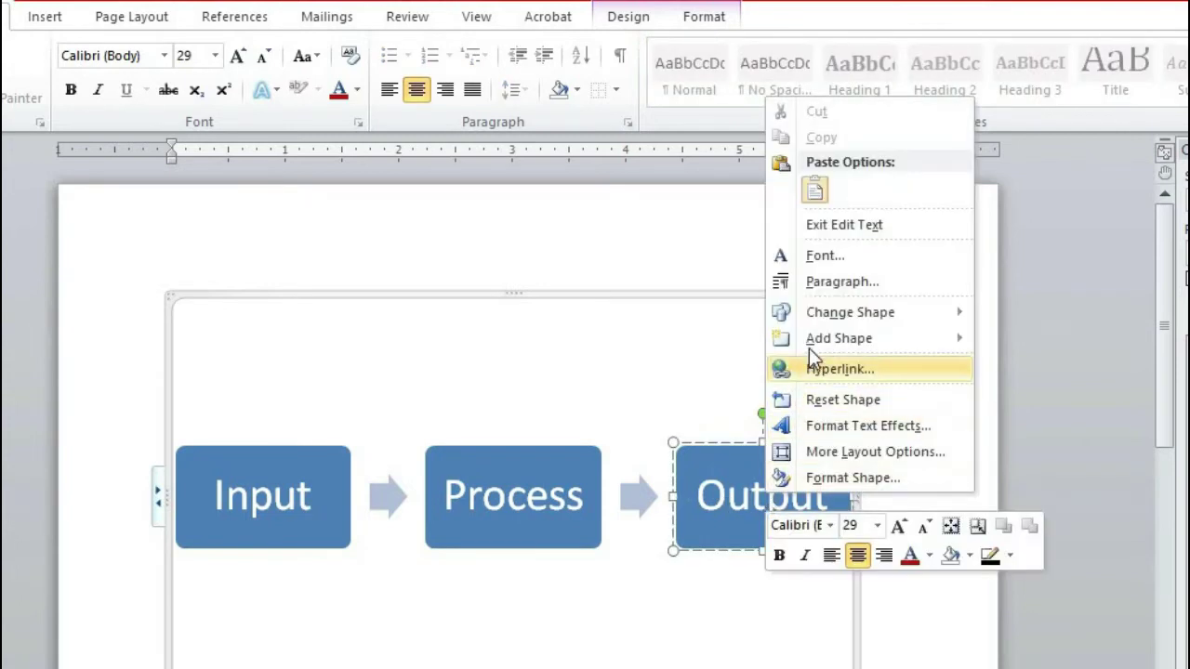
pyautogui.moveTo(814, 338)
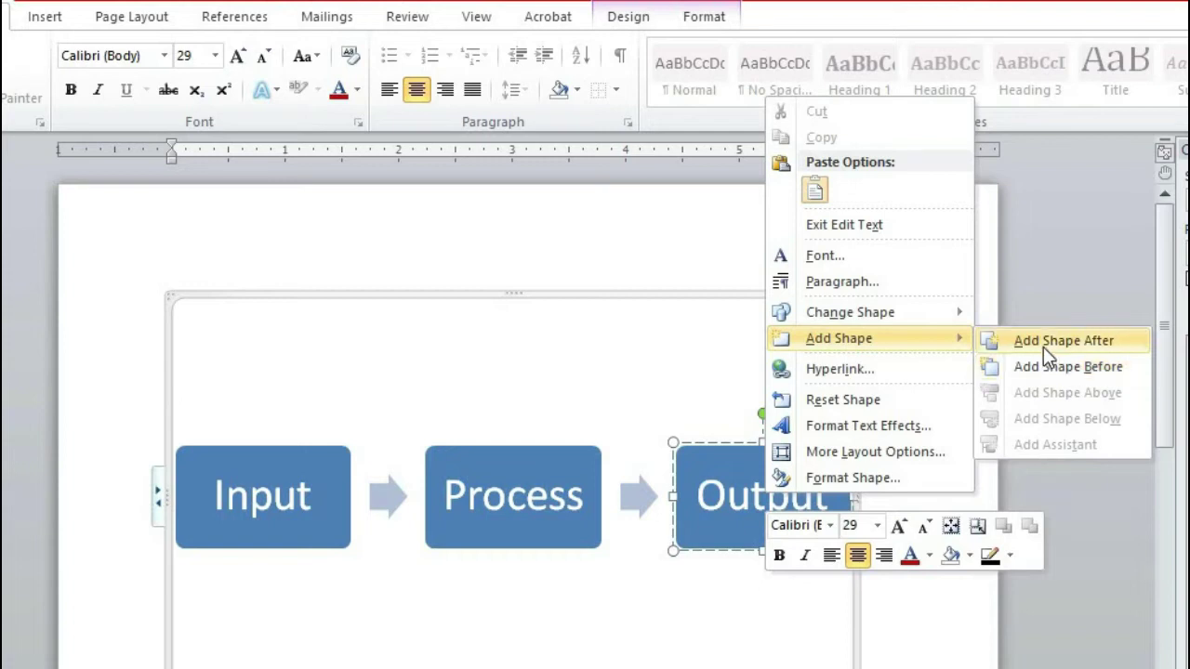
pyautogui.click(1043, 343)
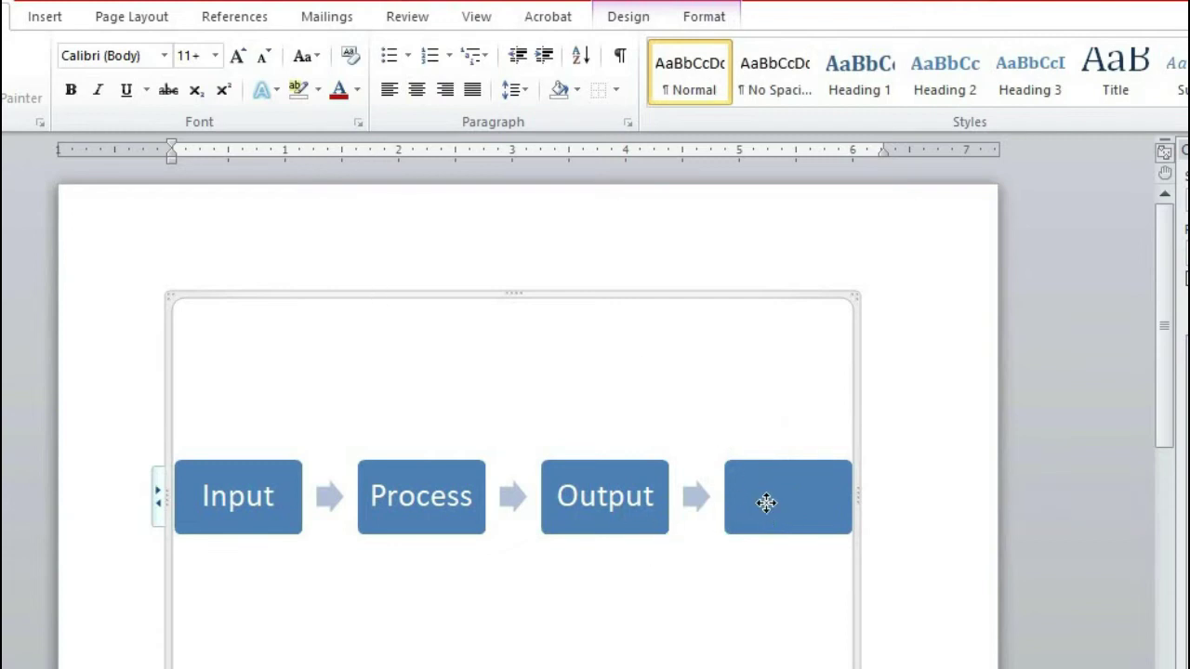
pyautogui.click(767, 503)
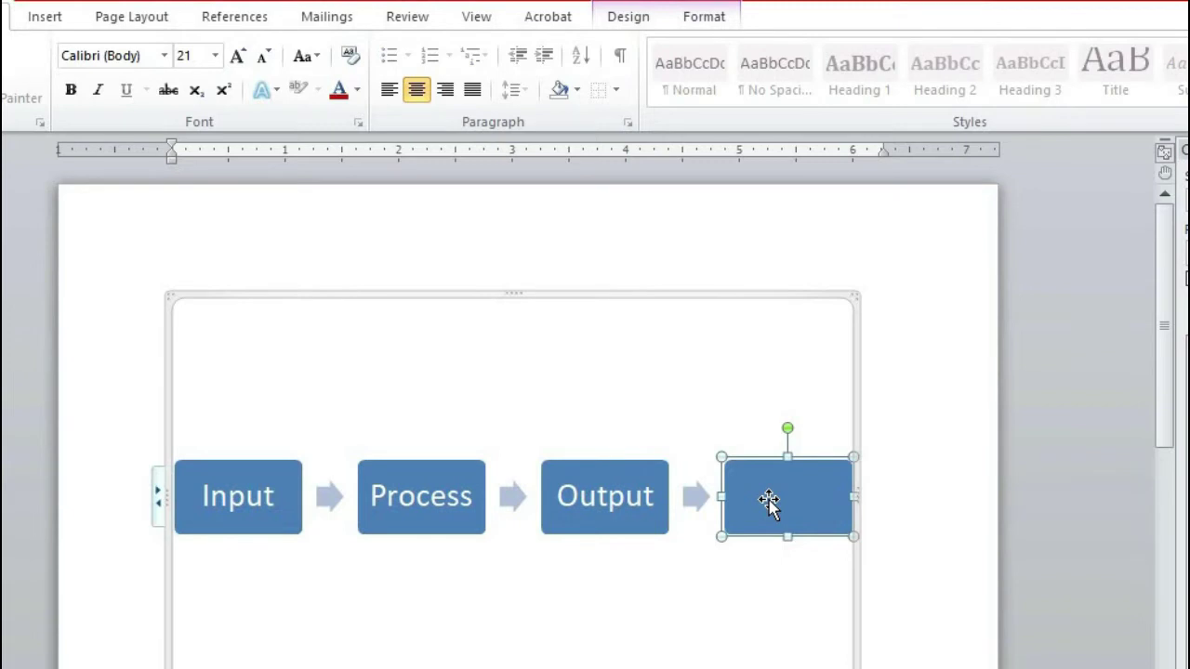
pyautogui.write('Storage')
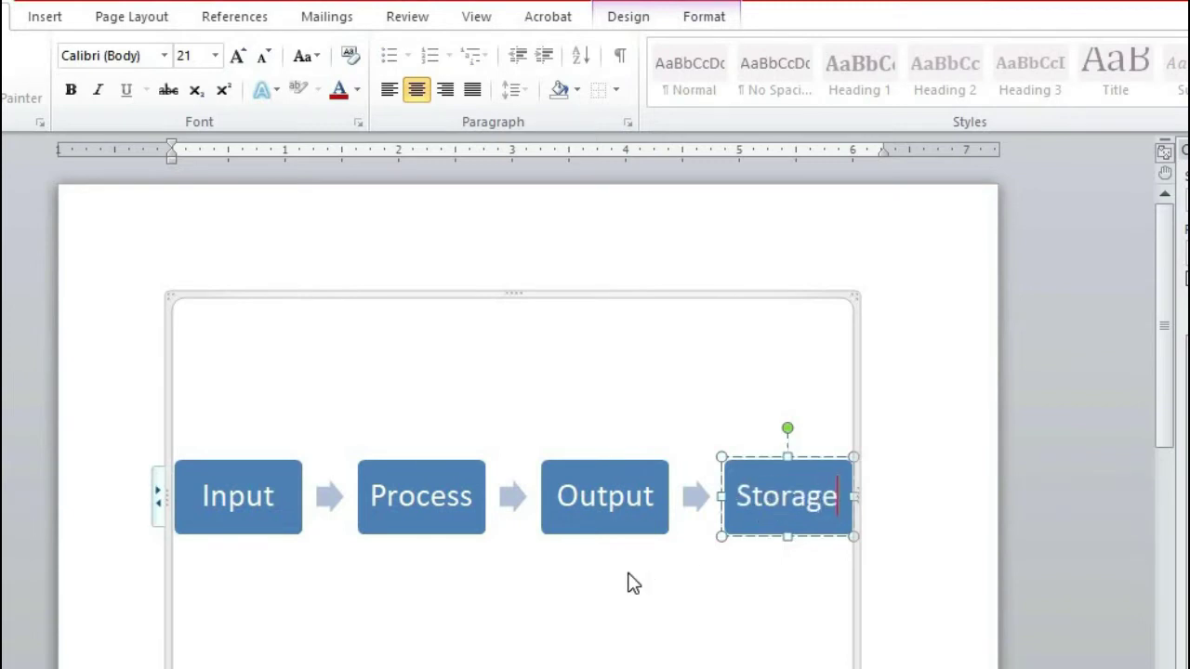
# Step: Delete the whole Input–Process–Output–Storage diagram
pyautogui.click(629, 582)
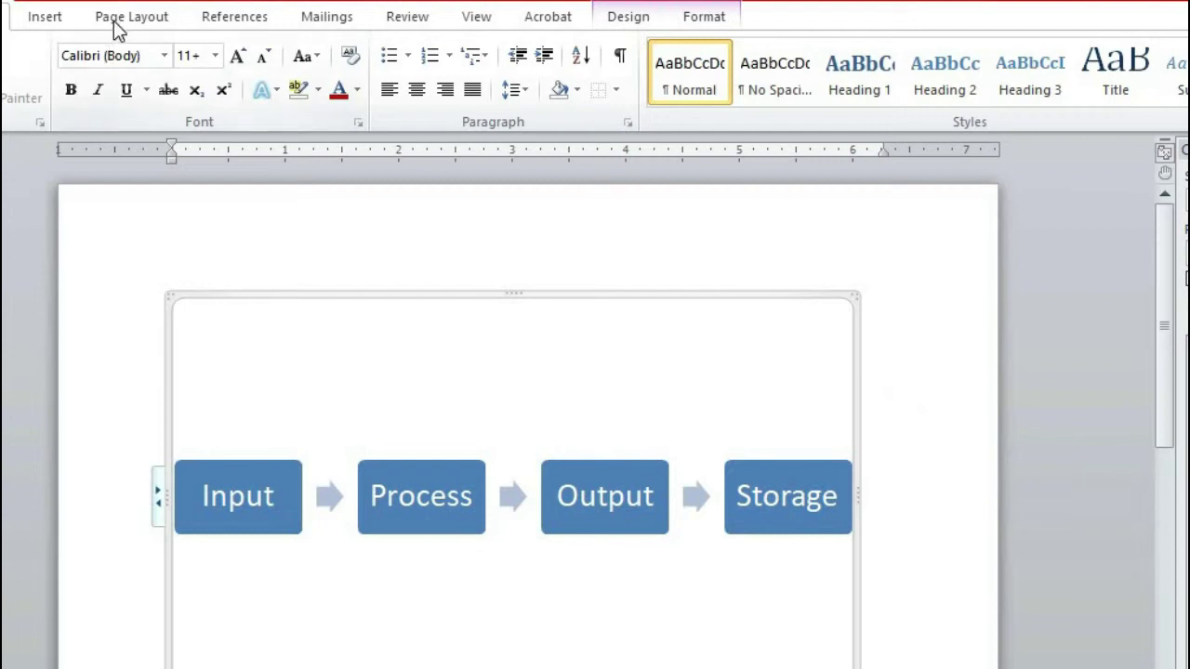
pyautogui.click(46, 17)
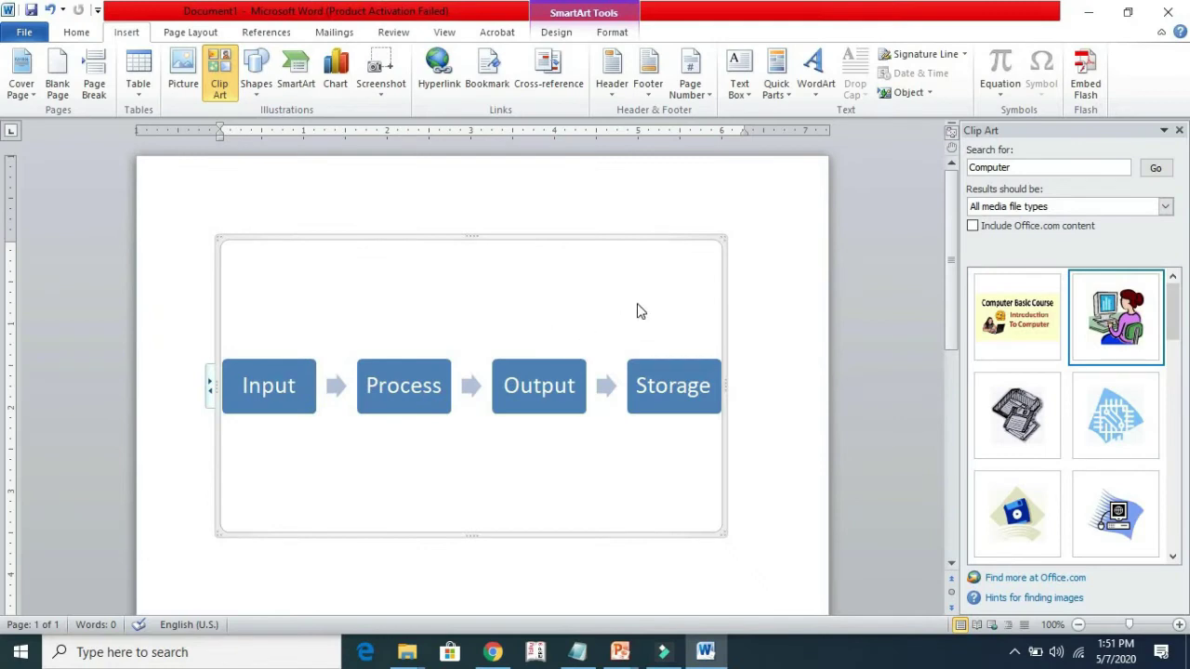
pyautogui.press('Delete')
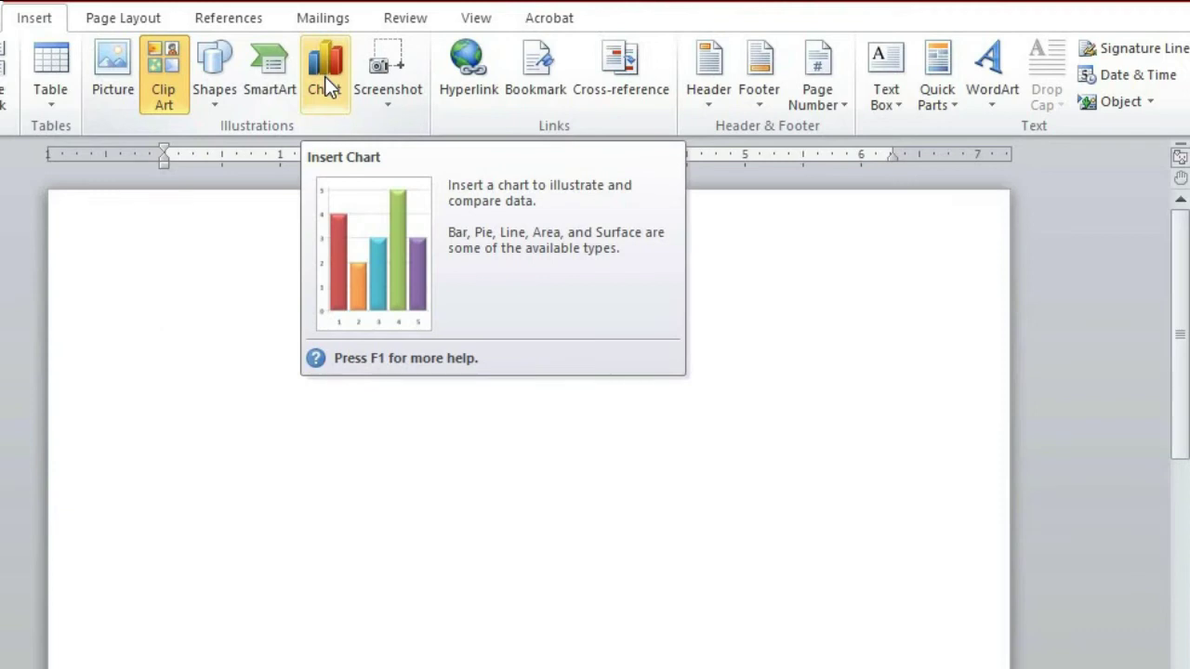
# Step: Insert a Clustered Column chart after browsing the Line, Pie and Bar chart types
pyautogui.click(327, 74)
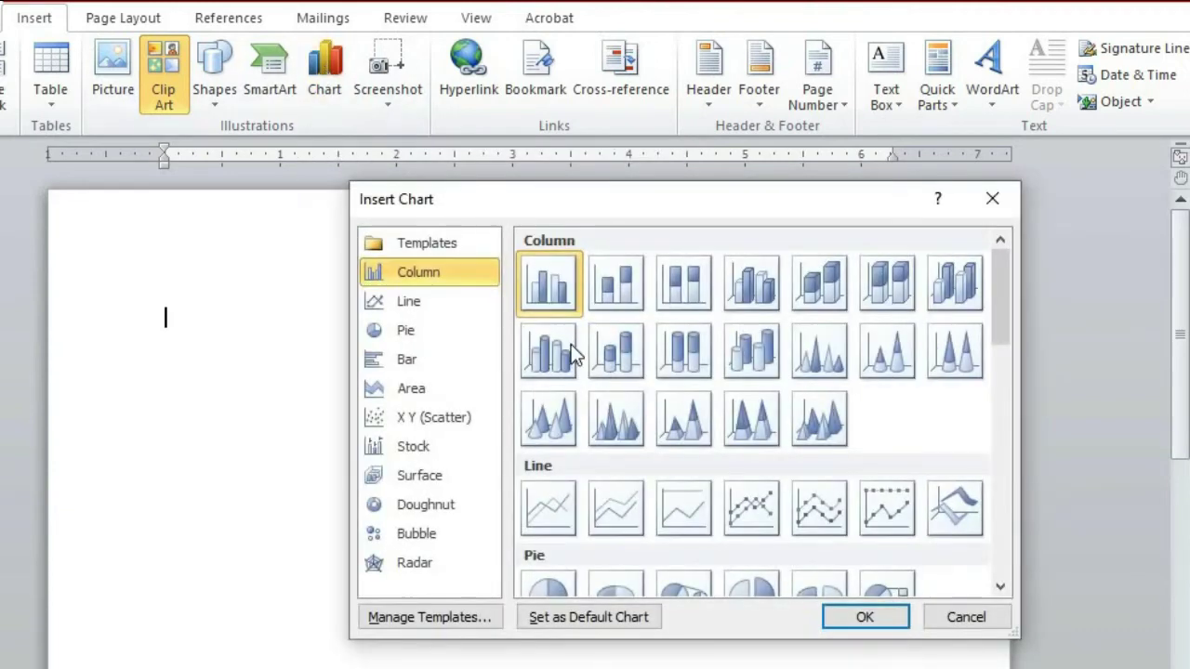
pyautogui.click(428, 302)
pyautogui.click(426, 266)
pyautogui.click(432, 299)
pyautogui.click(413, 331)
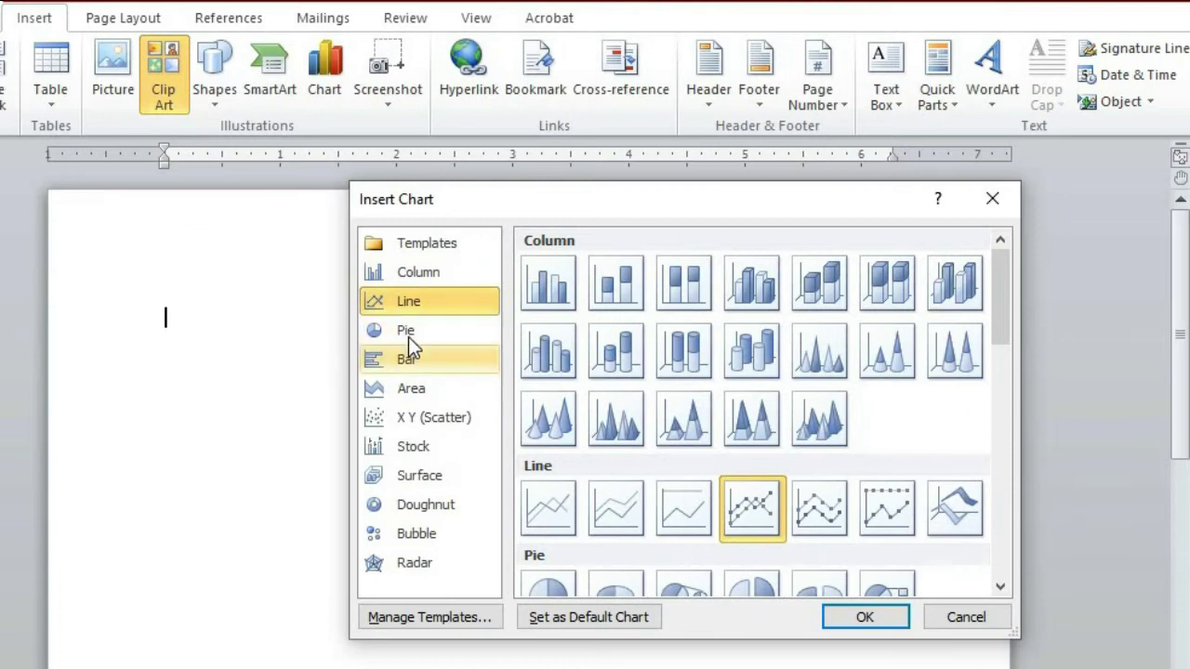
pyautogui.click(409, 359)
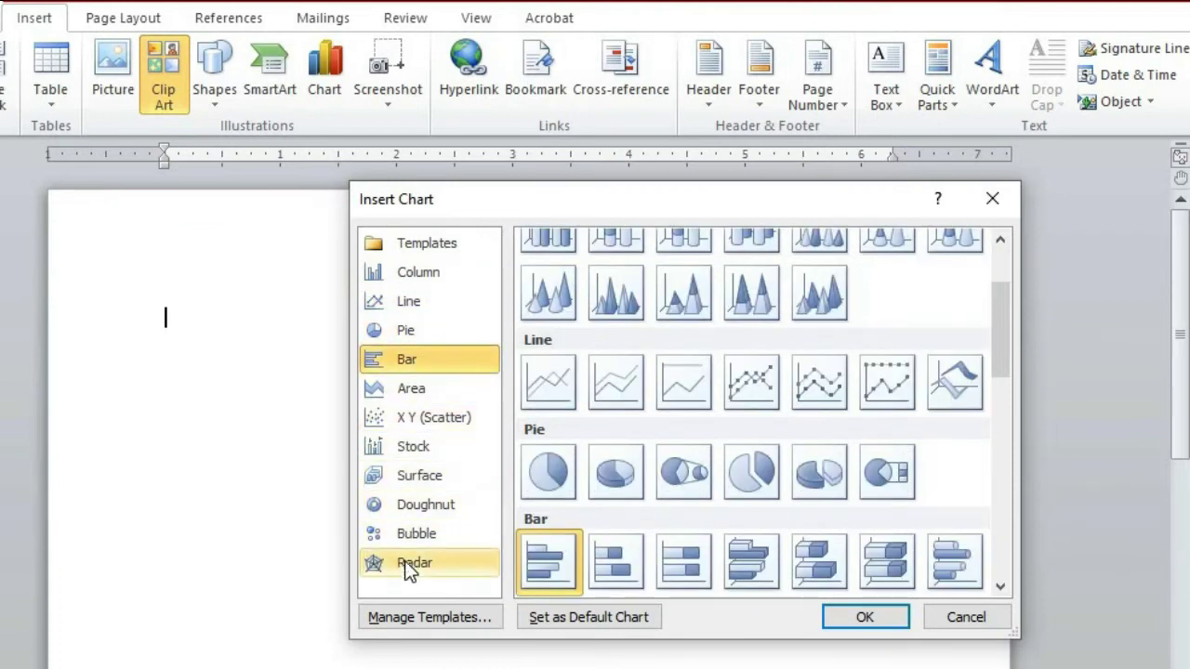
pyautogui.click(431, 280)
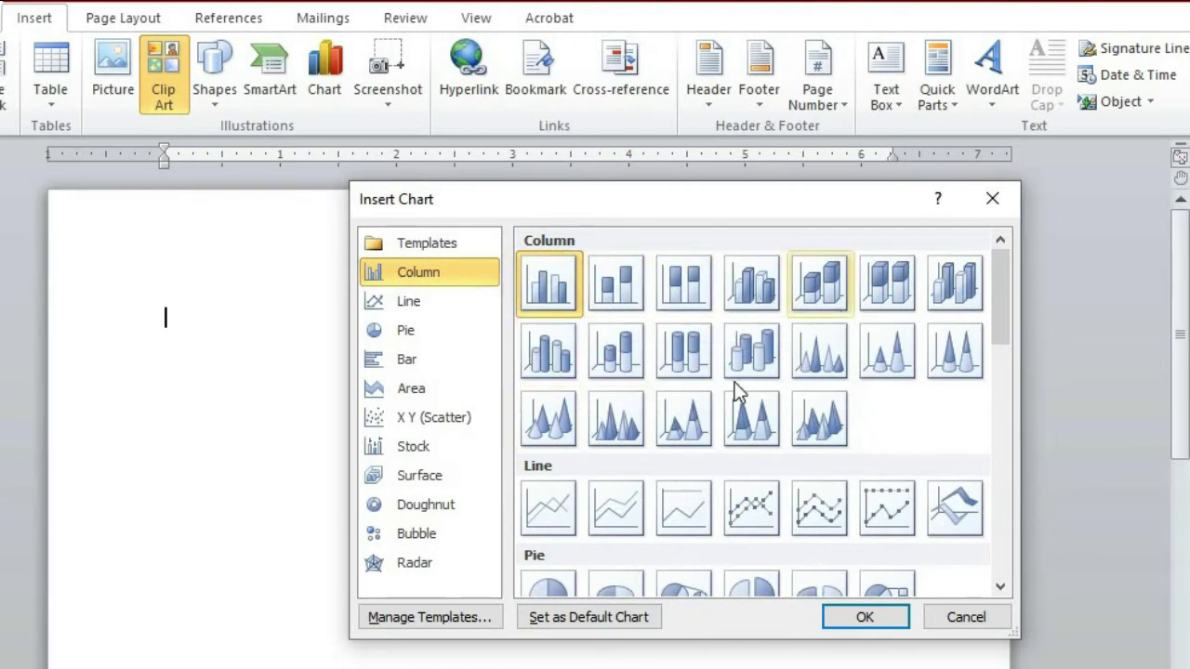
pyautogui.scroll(-3, 734, 398)
pyautogui.scroll(-5, 731, 391)
pyautogui.scroll(5, 731, 390)
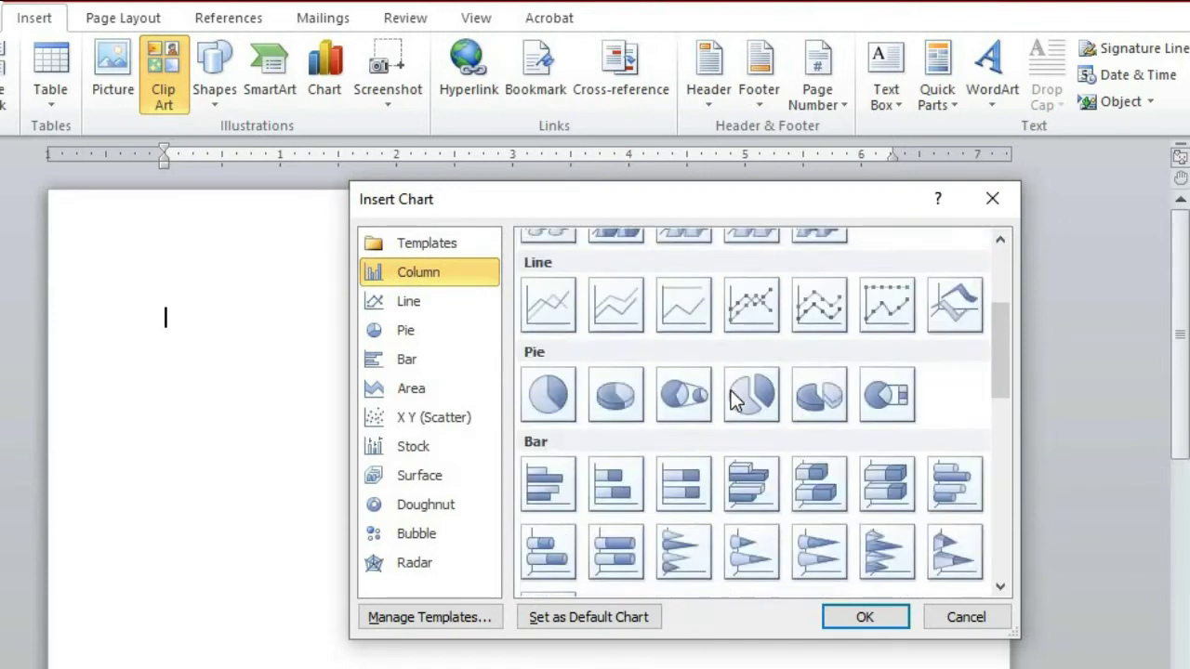
pyautogui.scroll(3, 659, 332)
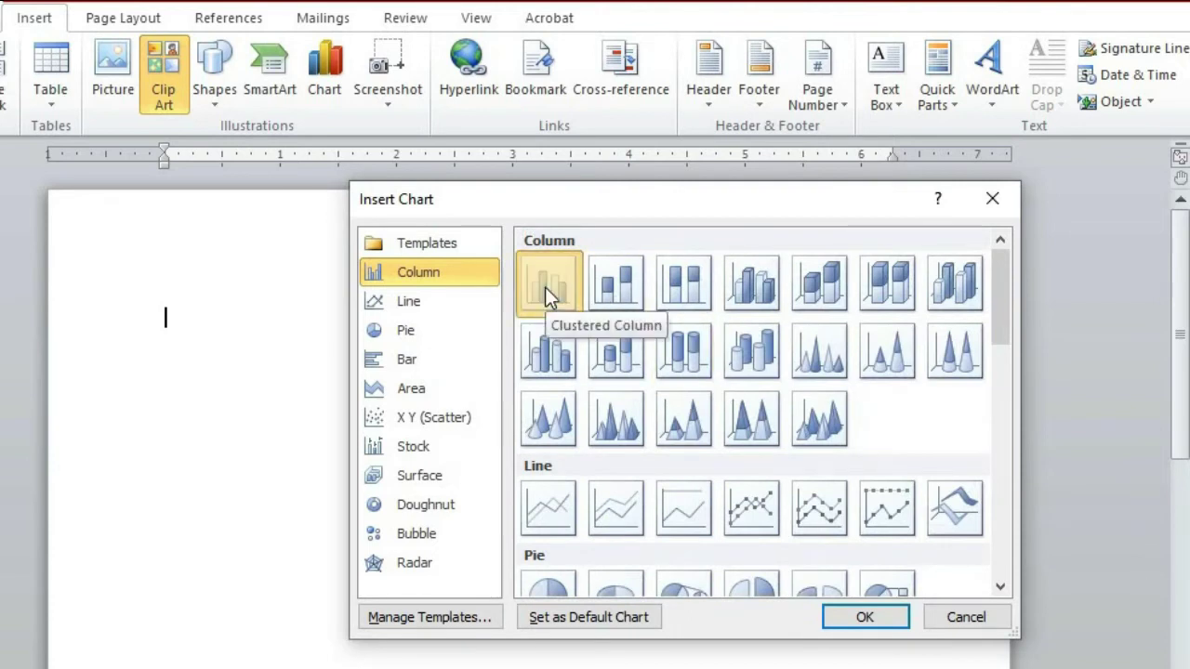
pyautogui.click(880, 620)
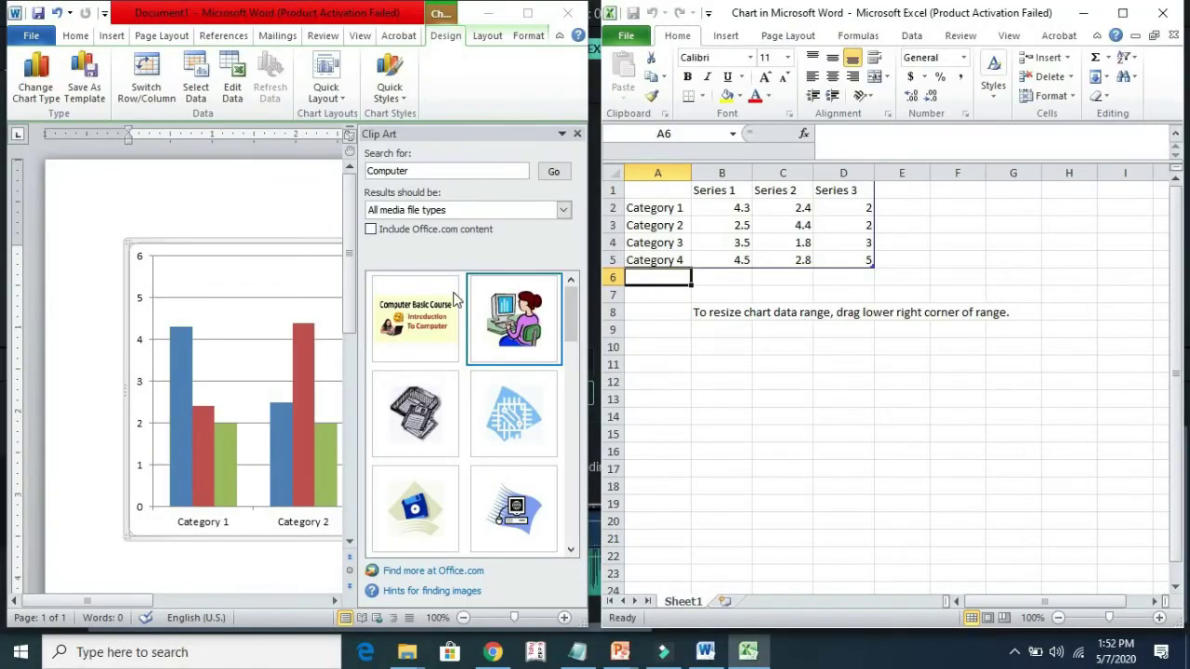
# Step: Enter 2016, 2017, 2018 and 2019 into cells A2 to A5 of the chart data
pyautogui.click(575, 133)
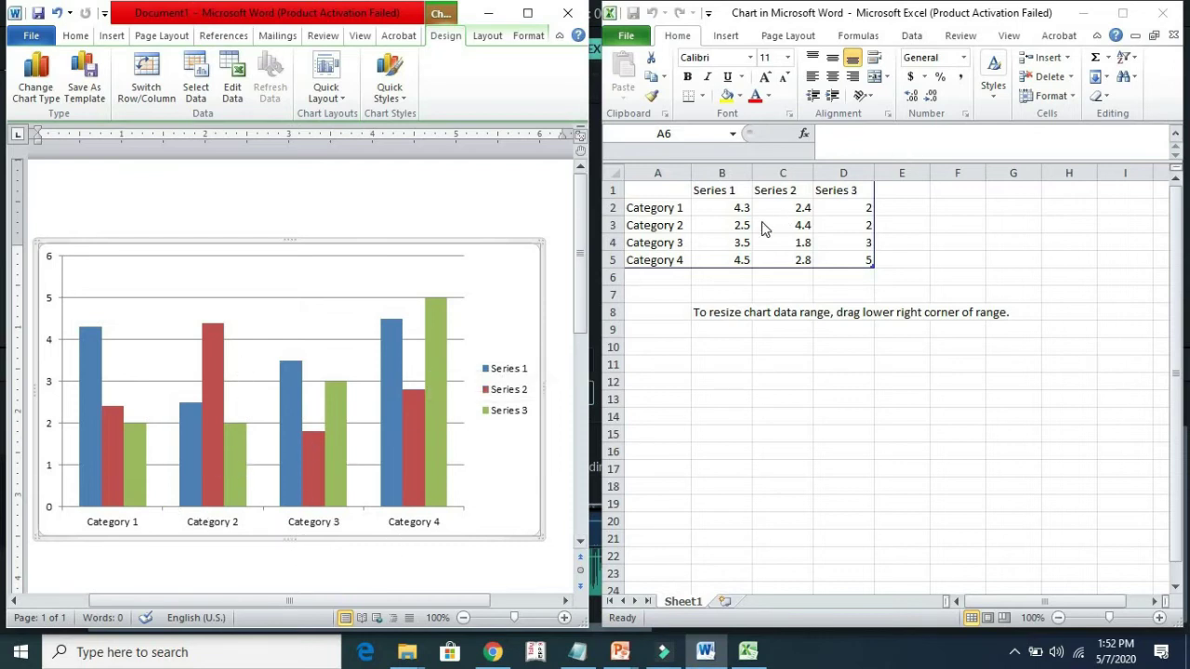
pyautogui.click(671, 212)
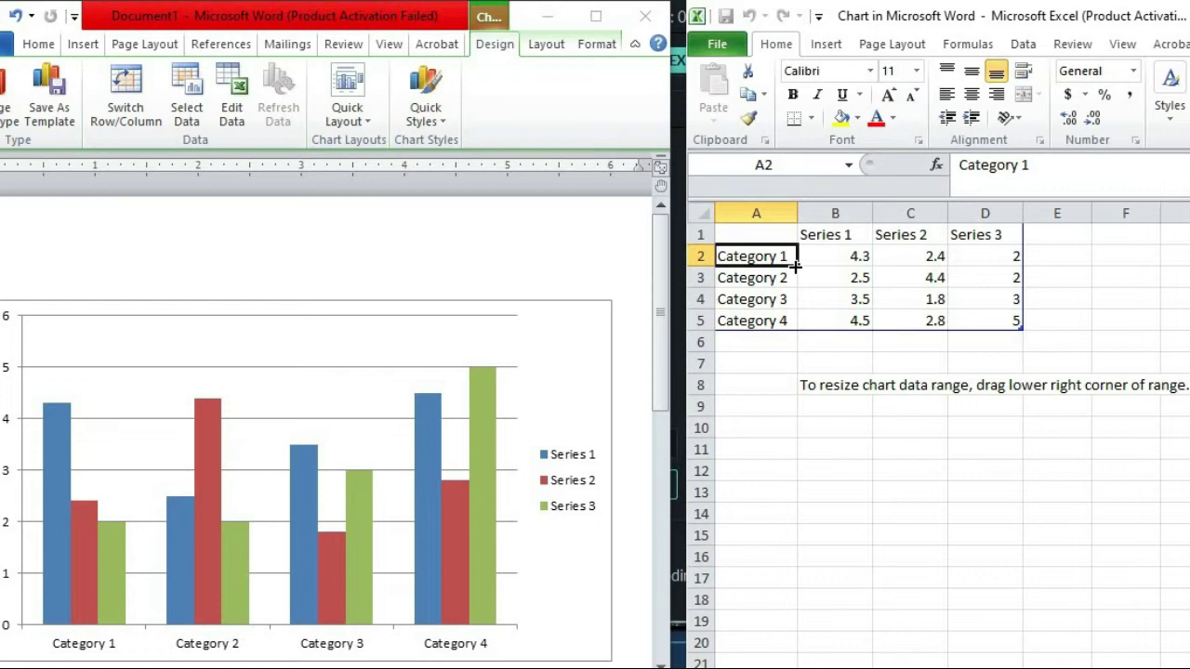
pyautogui.write('20')
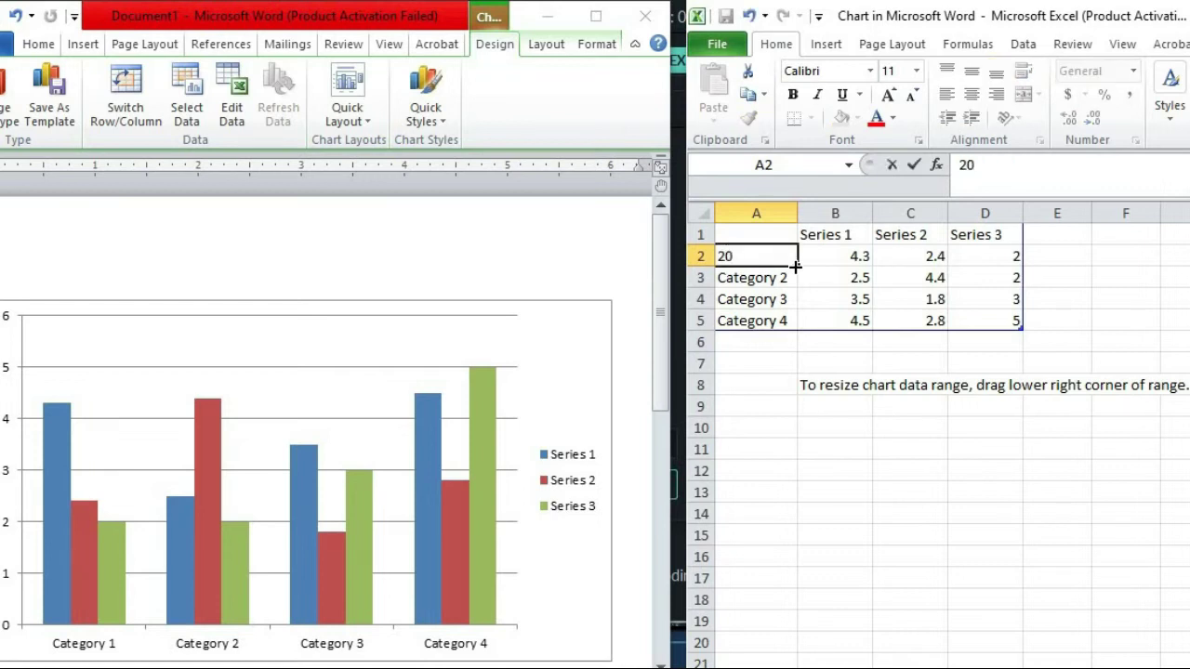
pyautogui.write('16')
pyautogui.press('Return')
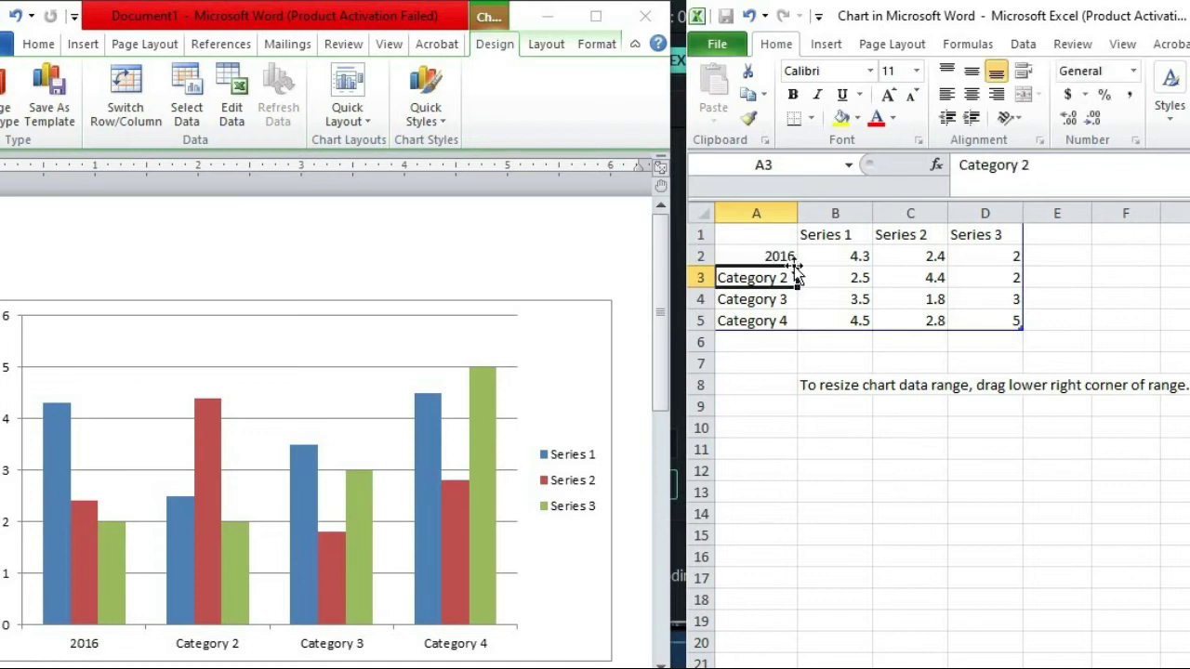
pyautogui.write('2017')
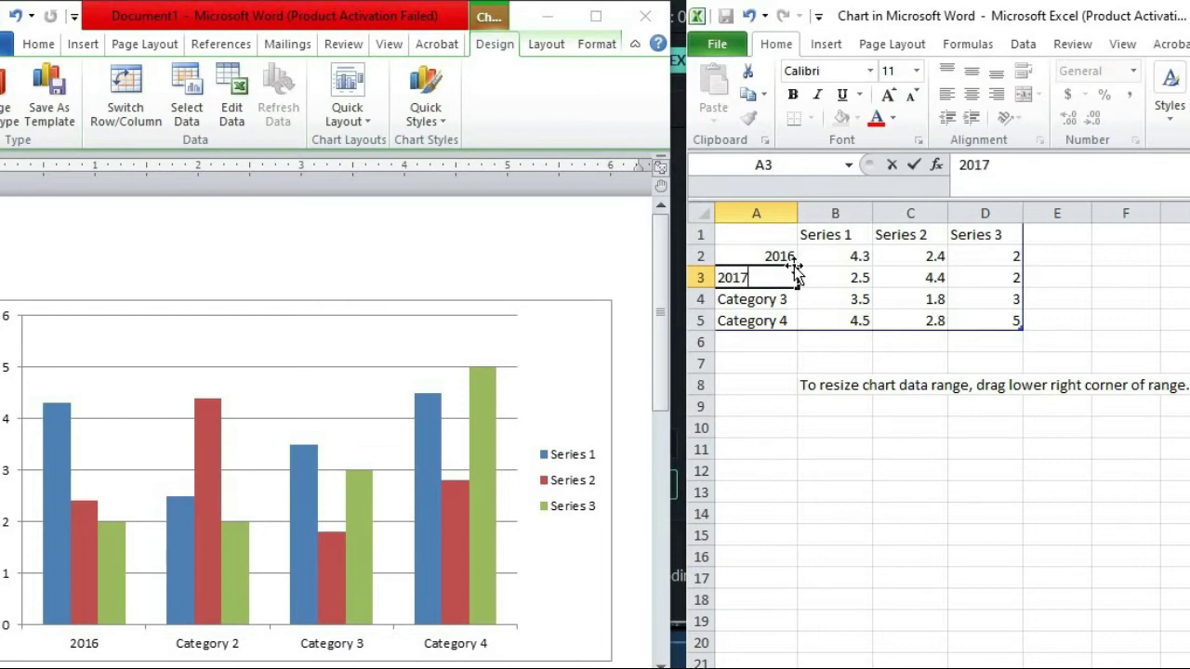
pyautogui.press('Return')
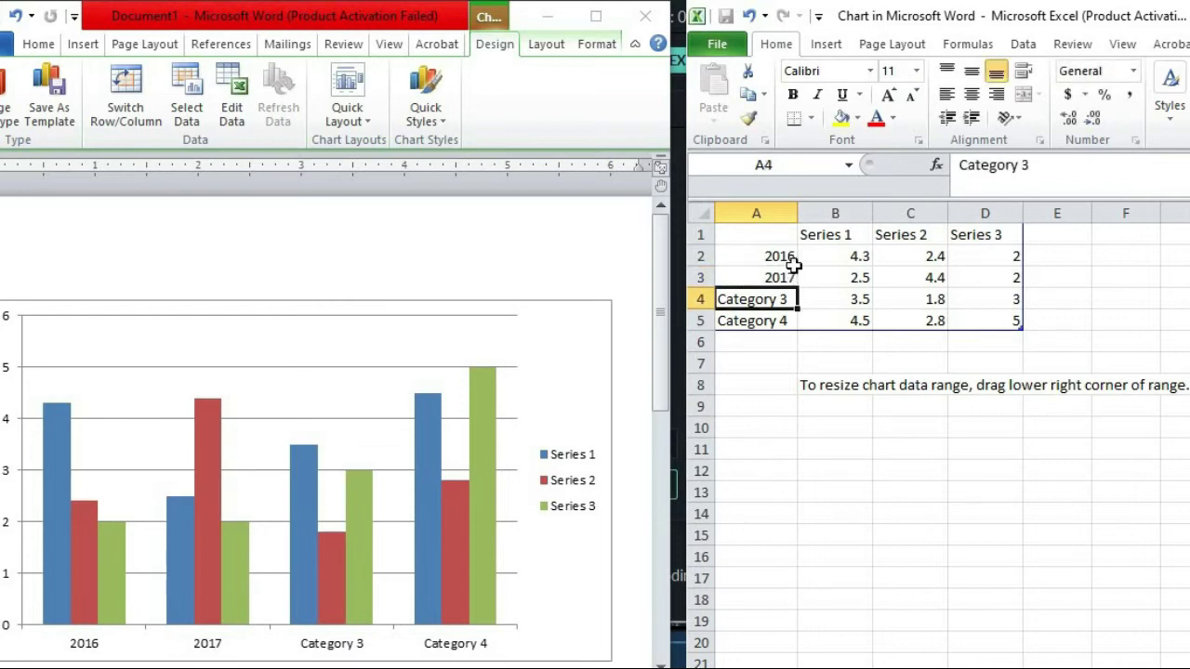
pyautogui.write('2018')
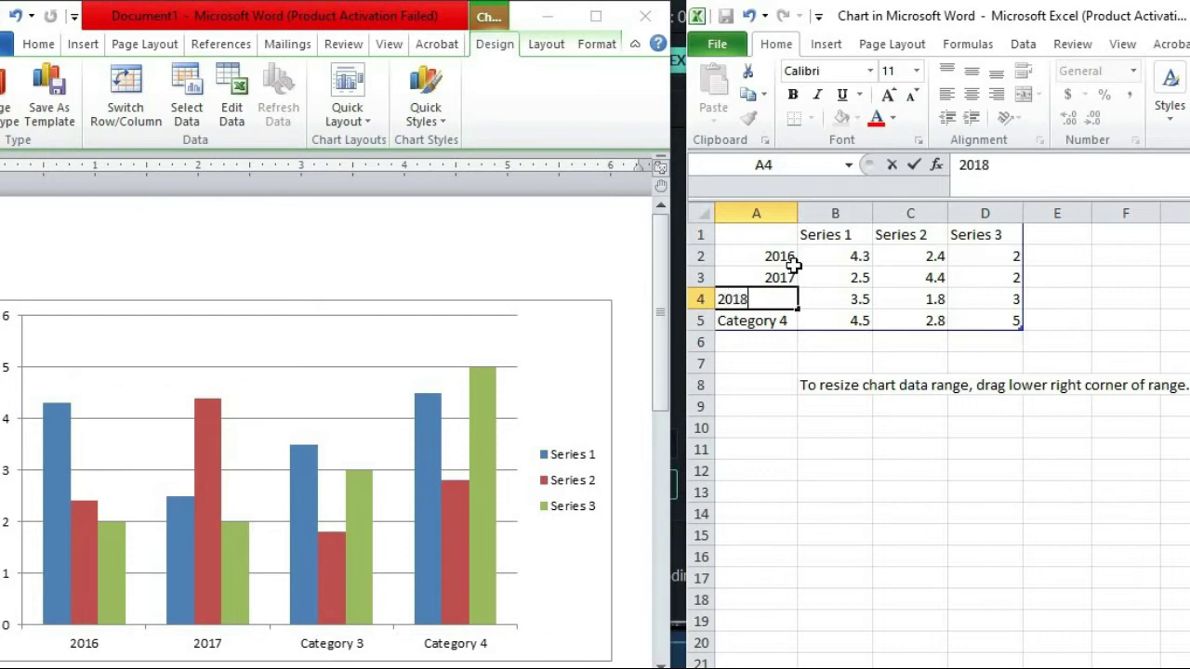
pyautogui.press('Return')
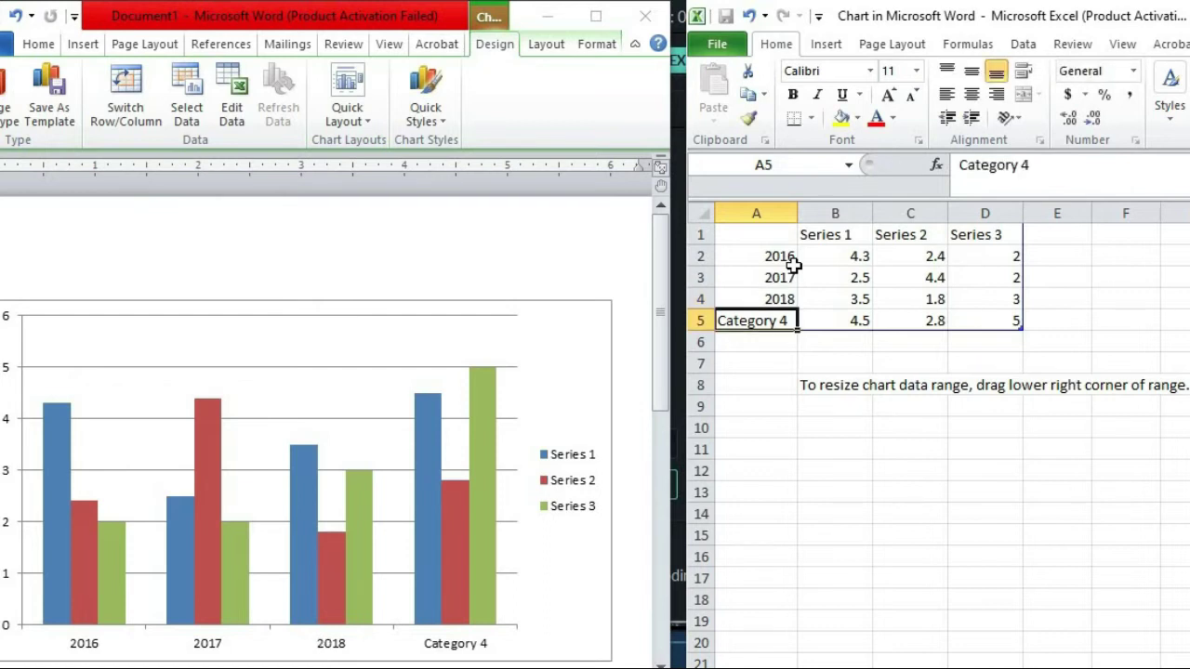
pyautogui.write('2019')
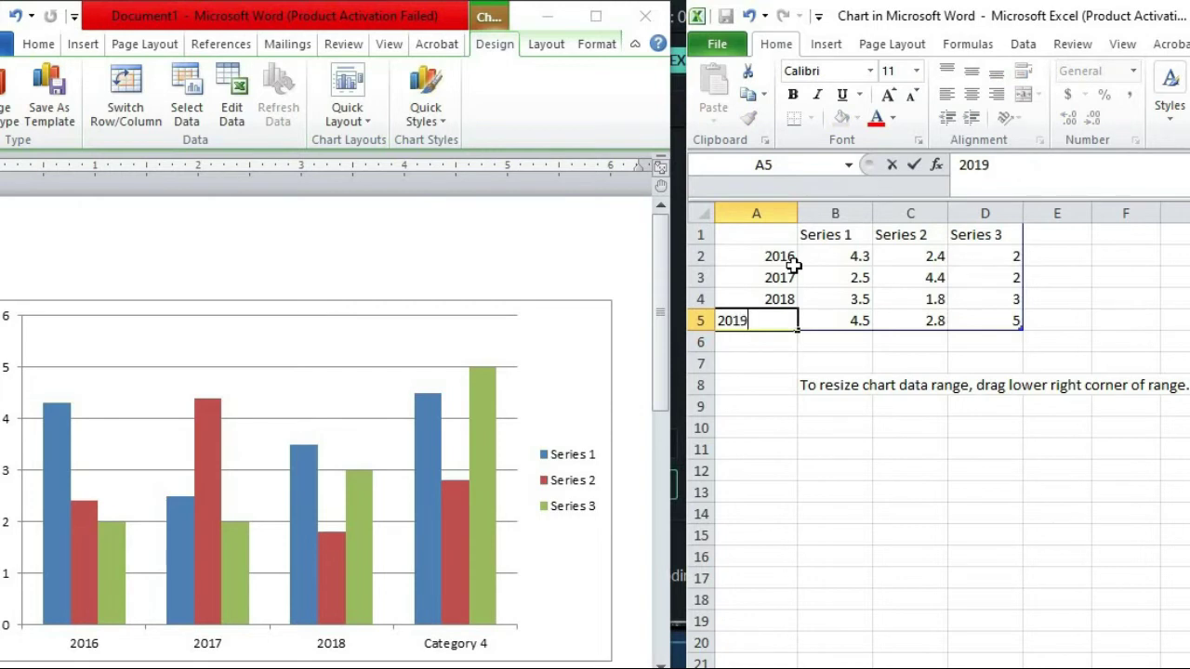
pyautogui.press('Return')
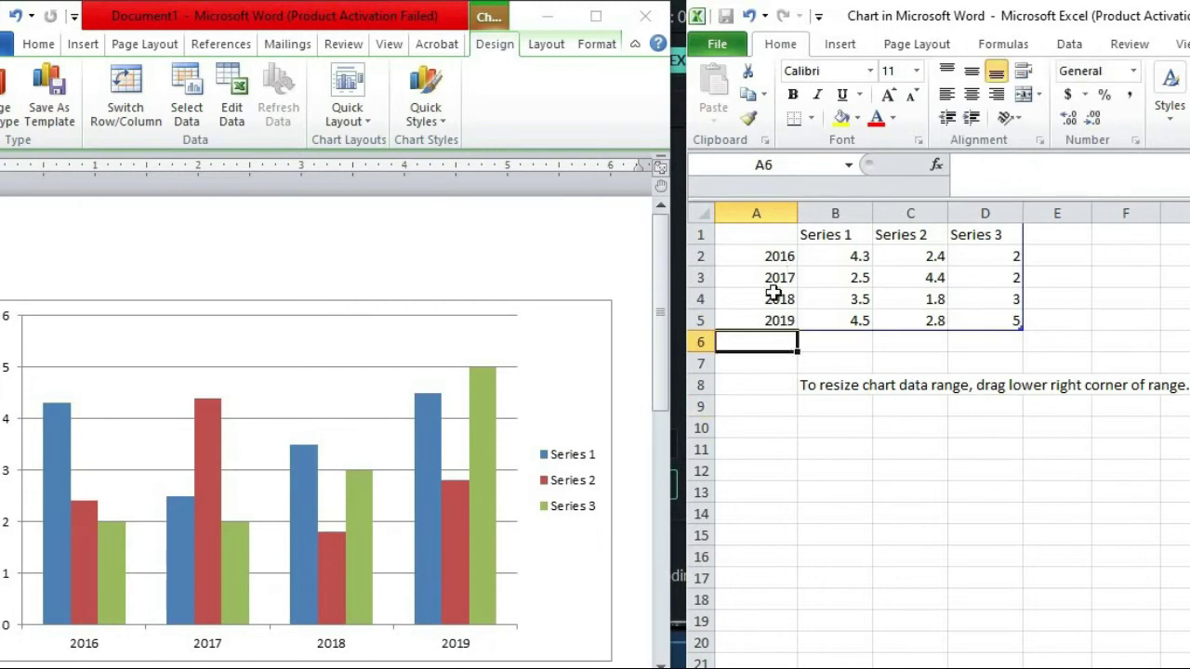
# Step: Review the year labels in column A and the series headings in row 1
pyautogui.click(778, 261)
pyautogui.click(776, 279)
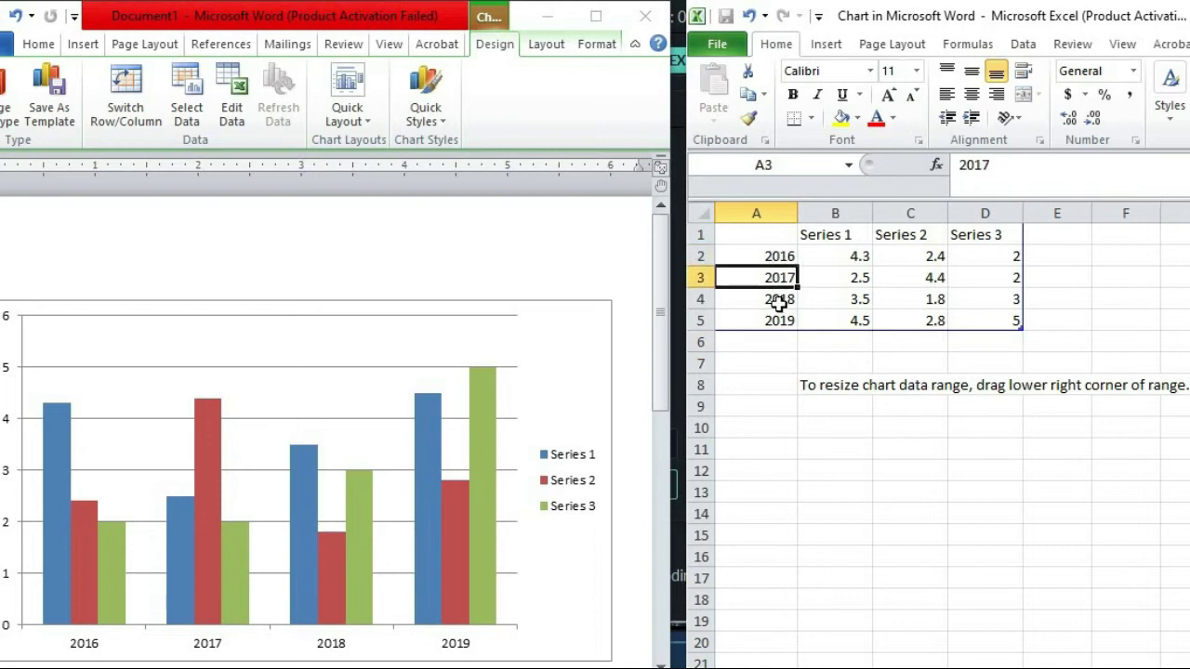
pyautogui.click(778, 299)
pyautogui.click(777, 319)
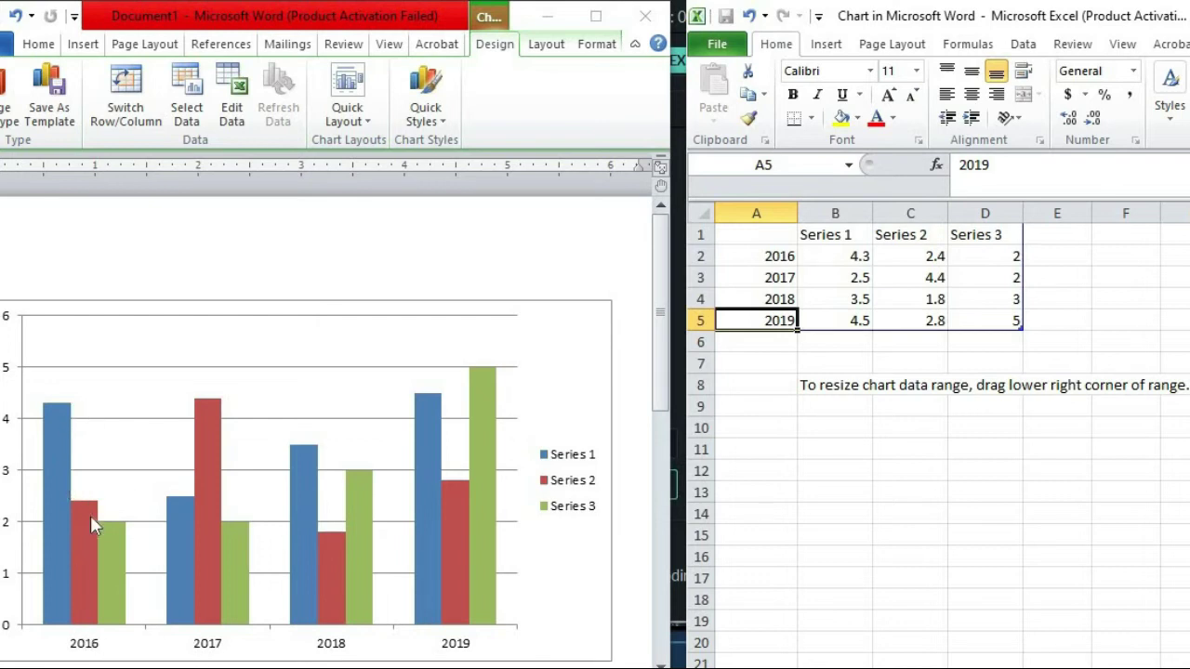
pyautogui.click(841, 234)
pyautogui.click(897, 234)
pyautogui.click(981, 239)
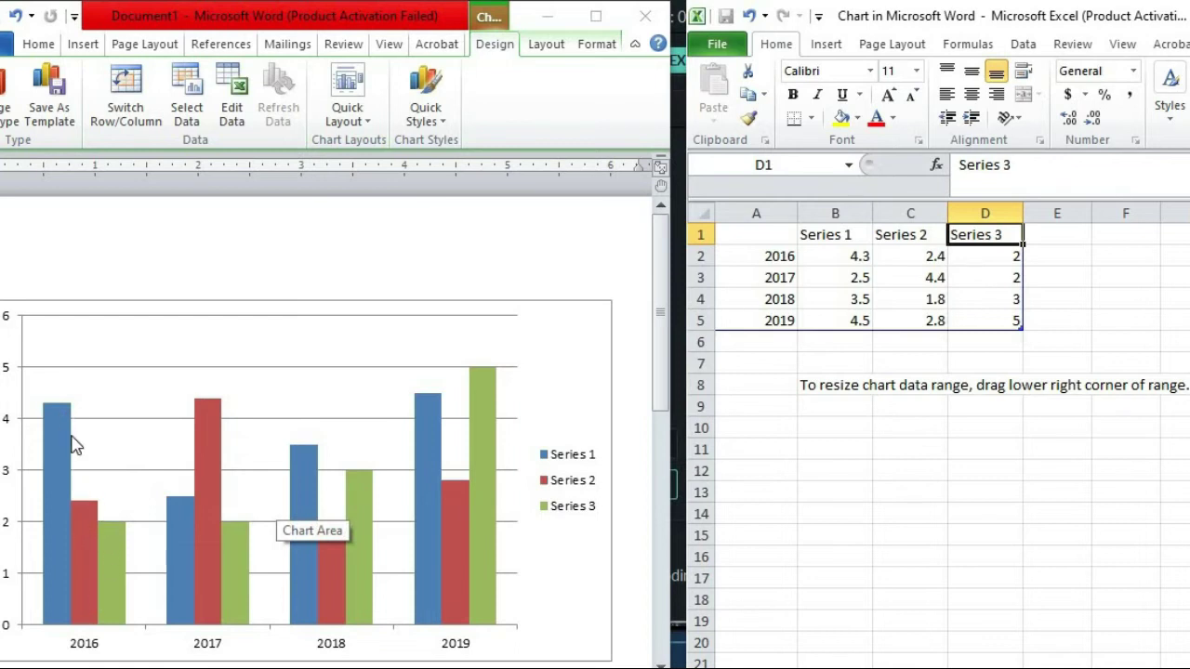
# Step: Rename the Series 1–3 headings in B1, C1 and D1 to Boys, Girls and Teachers
pyautogui.click(834, 234)
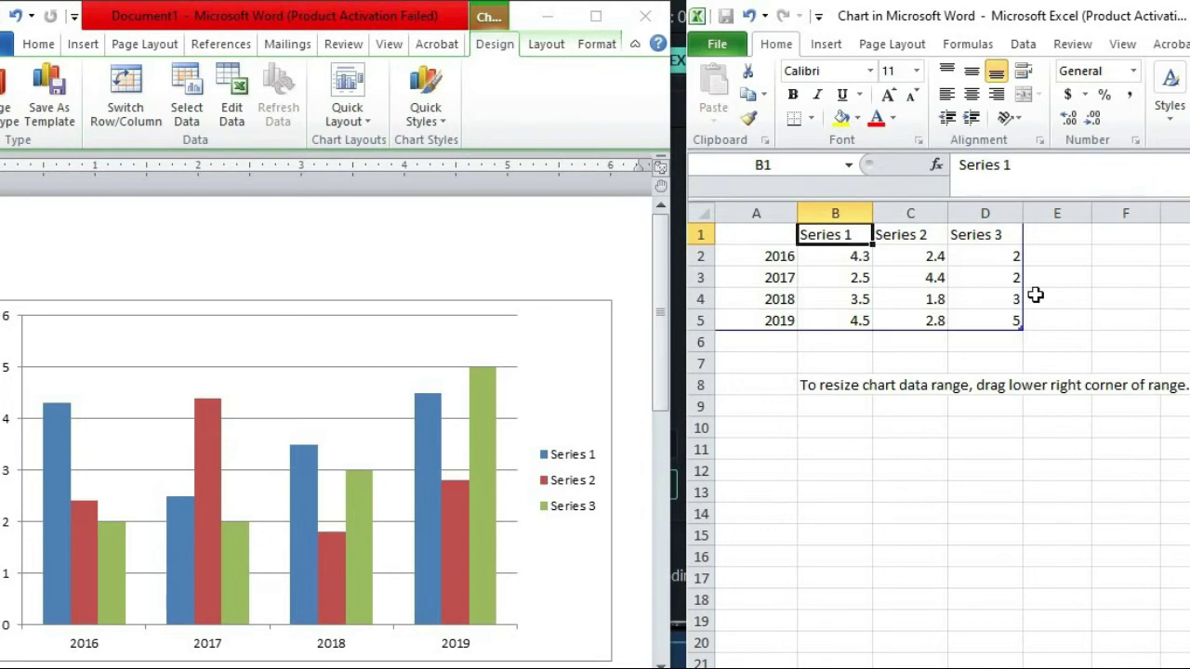
pyautogui.write('Boys')
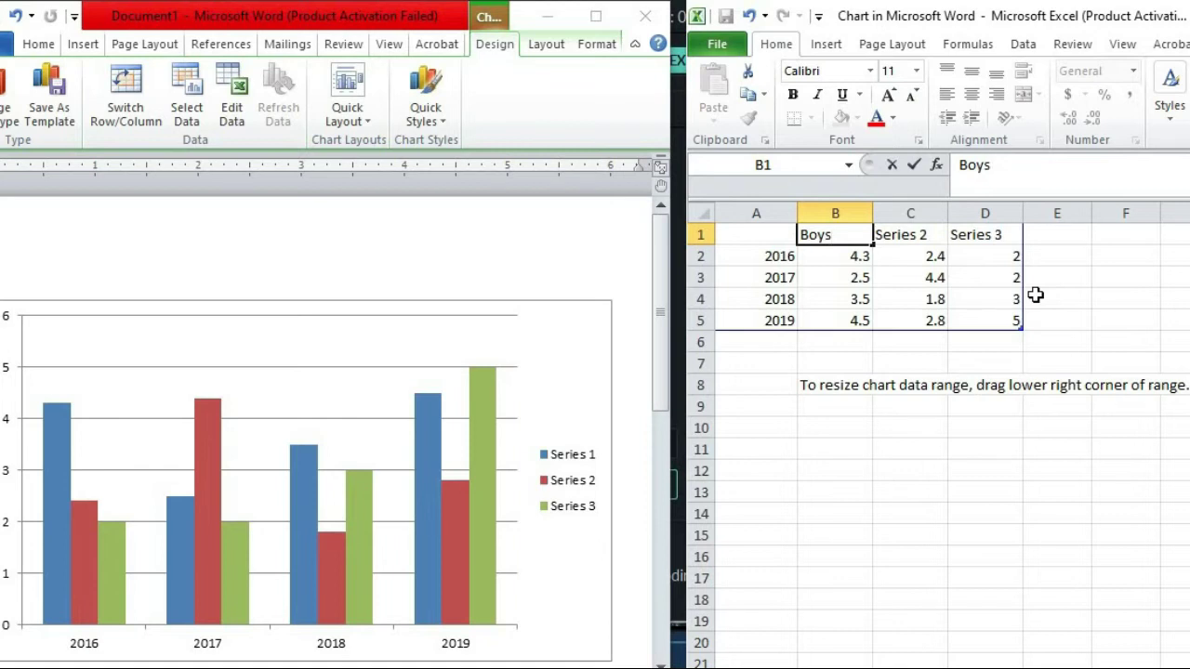
pyautogui.press('Return')
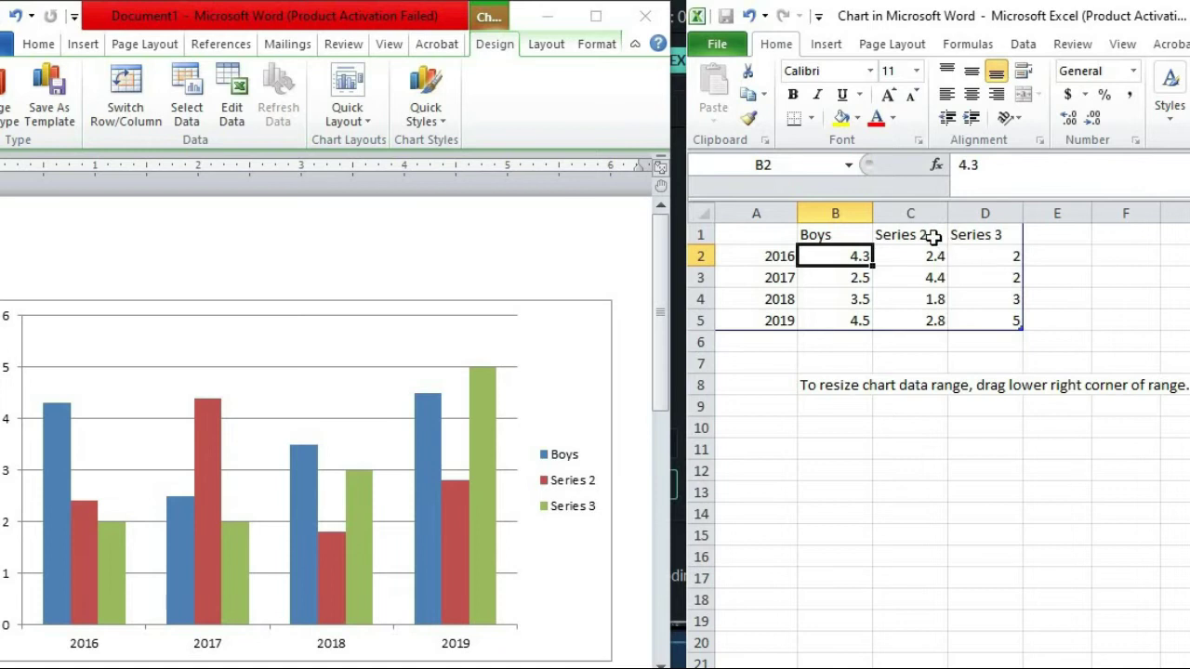
pyautogui.click(933, 237)
pyautogui.write('Girls')
pyautogui.press('Return')
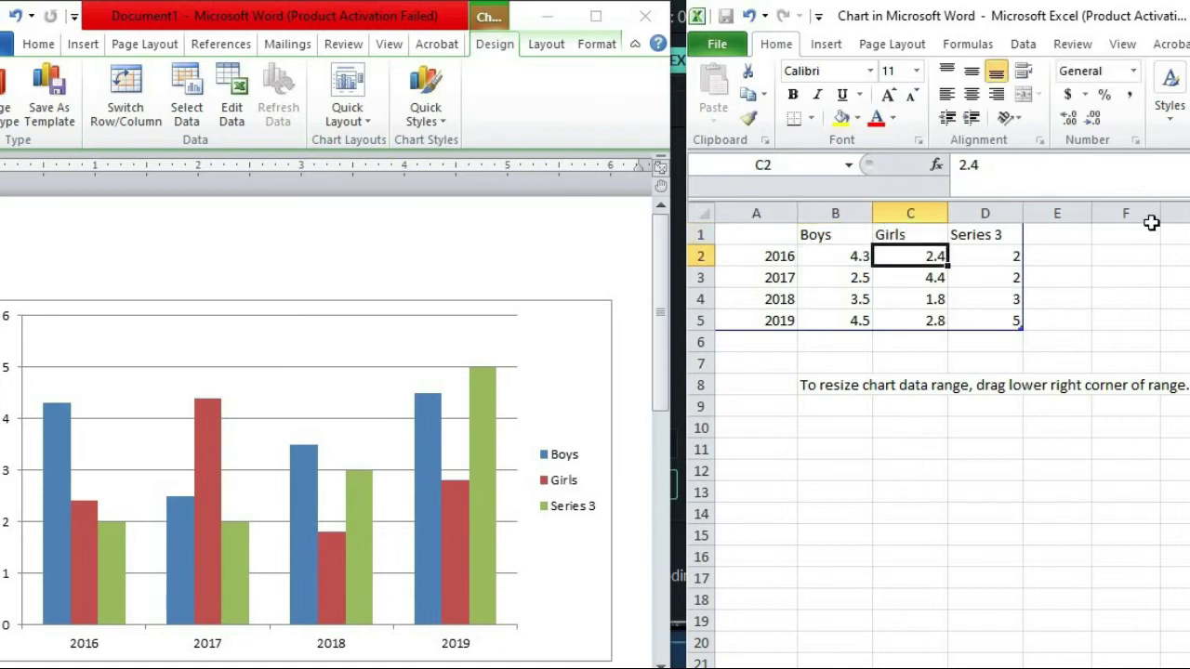
pyautogui.click(1001, 232)
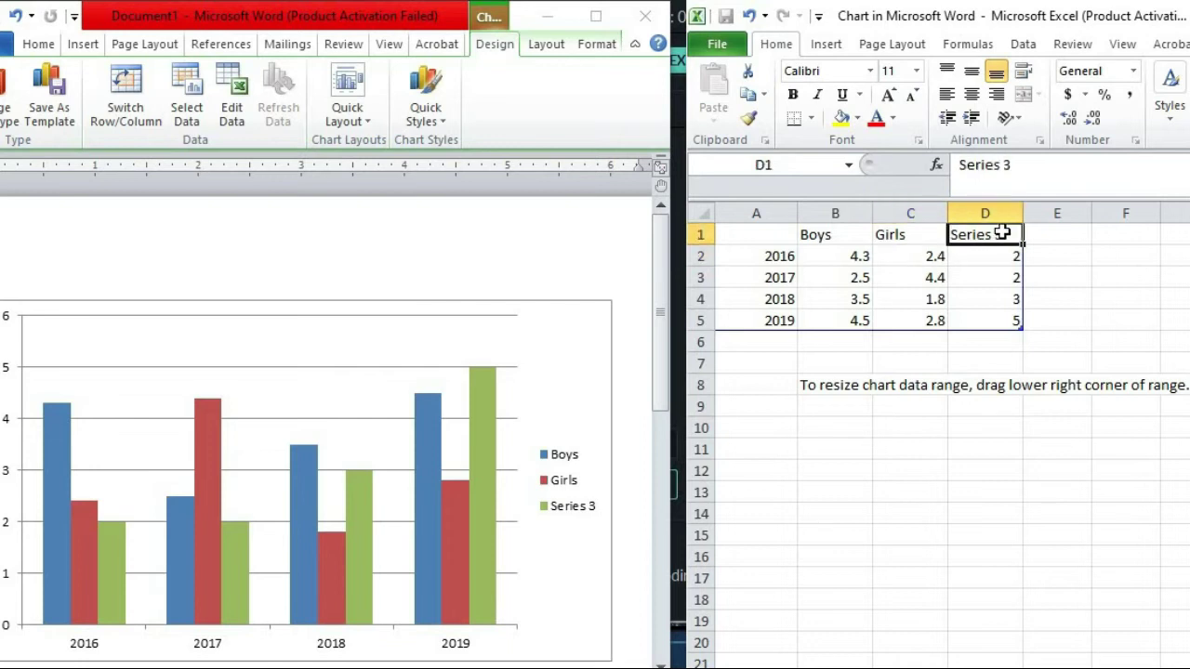
pyautogui.write('Teachers')
pyautogui.press('Return')
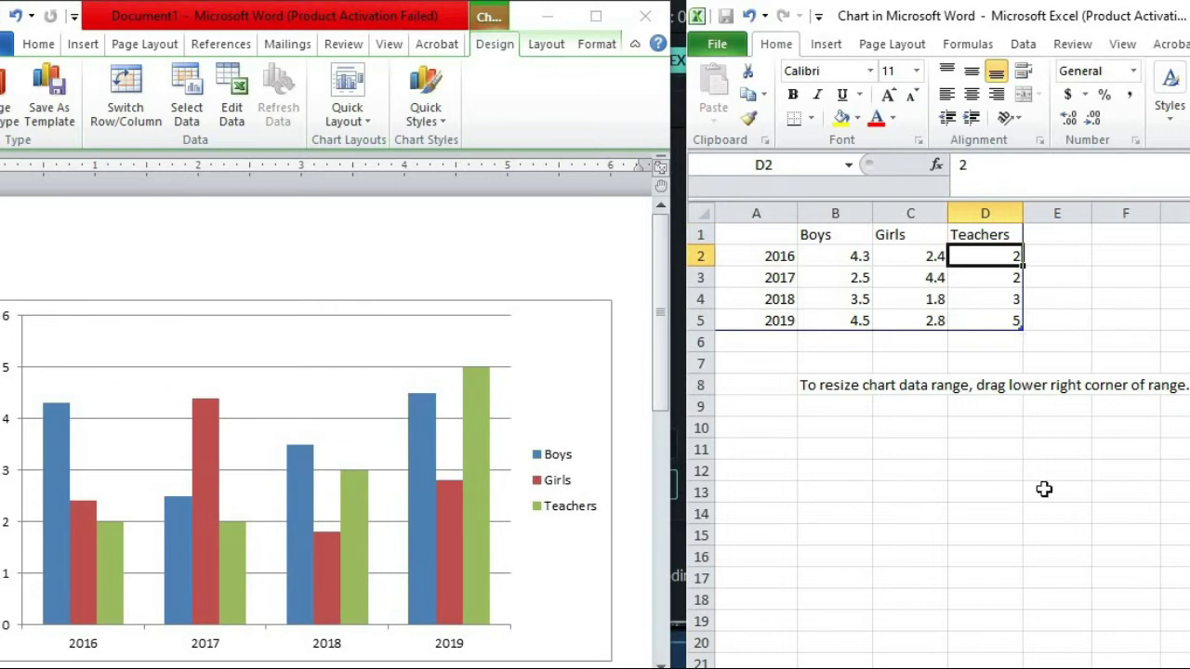
pyautogui.click(1016, 478)
pyautogui.click(857, 424)
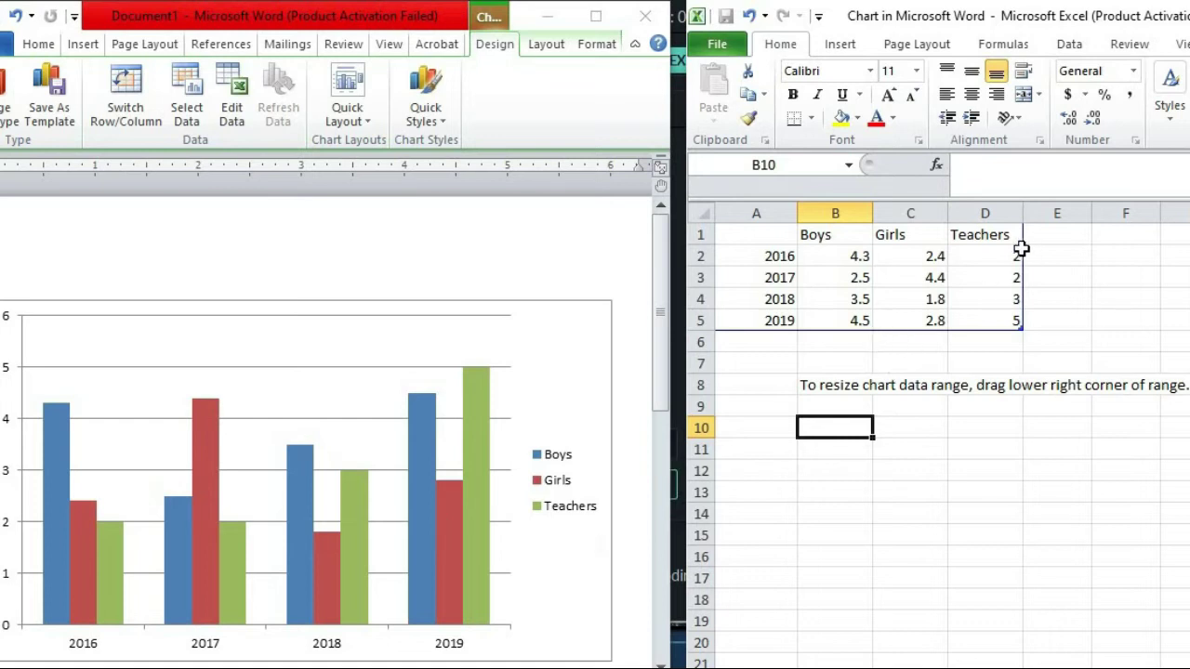
# Step: Set the 2016 chart values to Boys 100, Girls 150 and Teachers 5
pyautogui.click(985, 237)
pyautogui.click(991, 255)
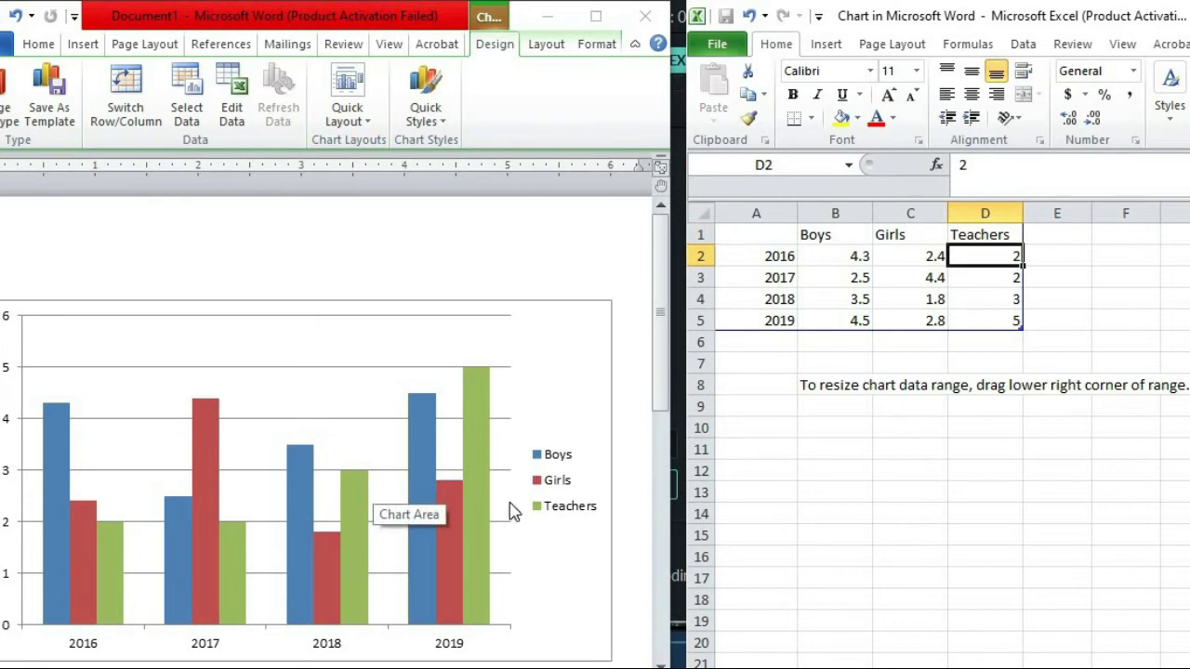
pyautogui.click(580, 521)
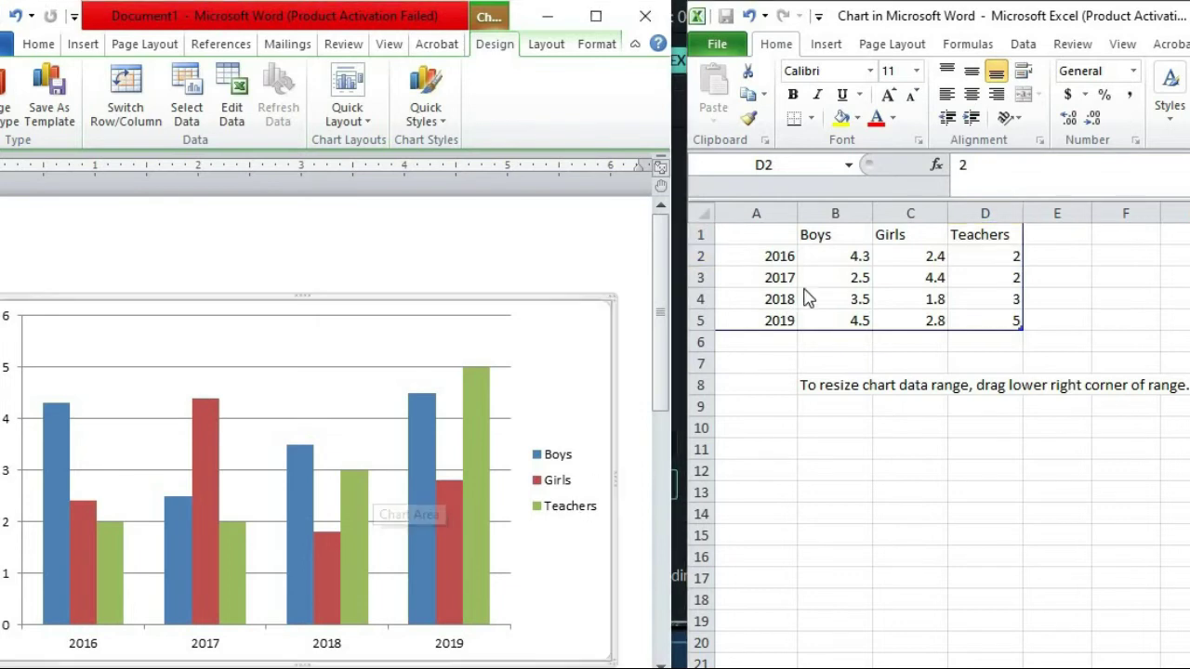
pyautogui.click(853, 255)
pyautogui.click(852, 255)
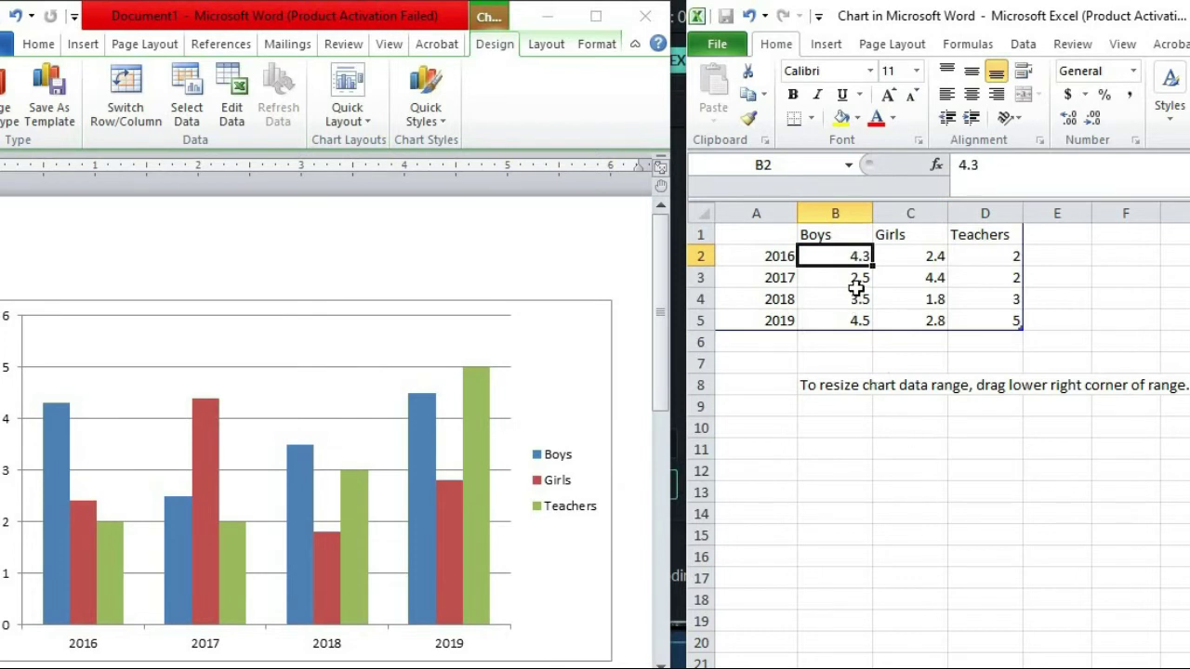
pyautogui.write('100')
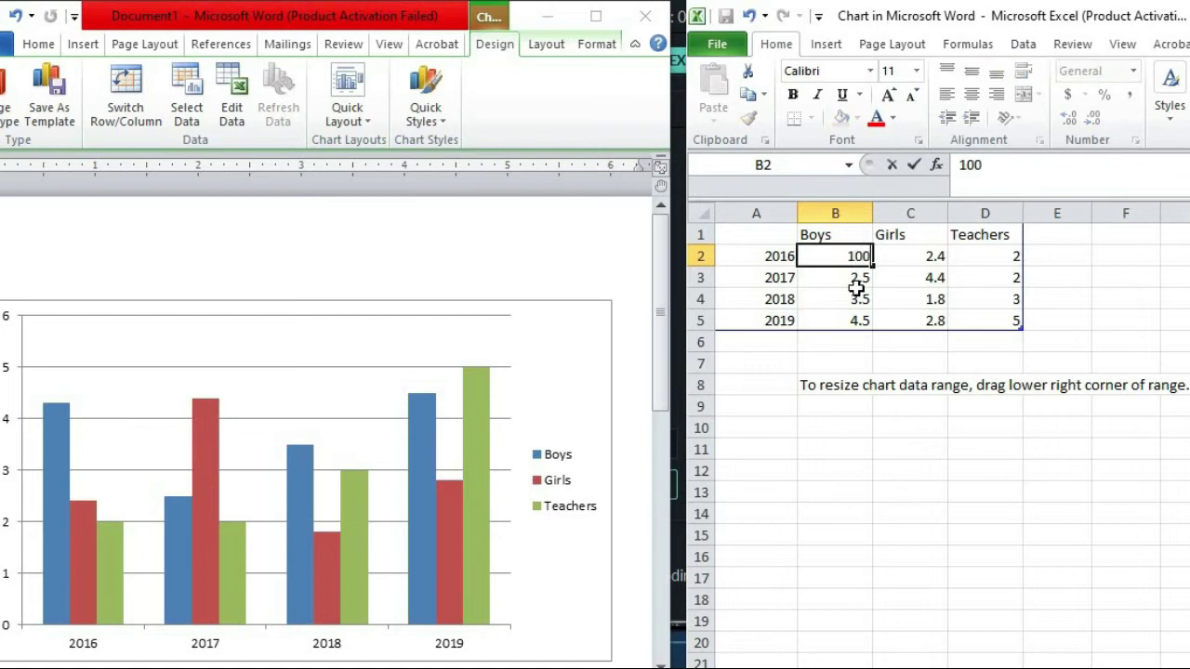
pyautogui.press('Return')
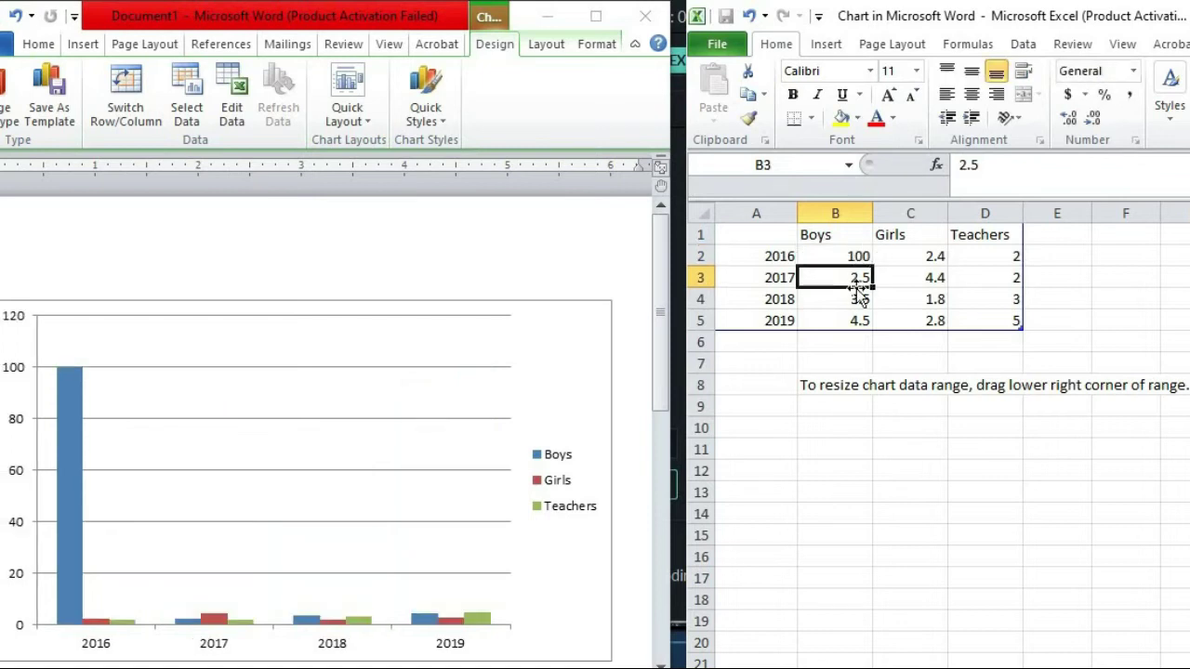
pyautogui.click(902, 256)
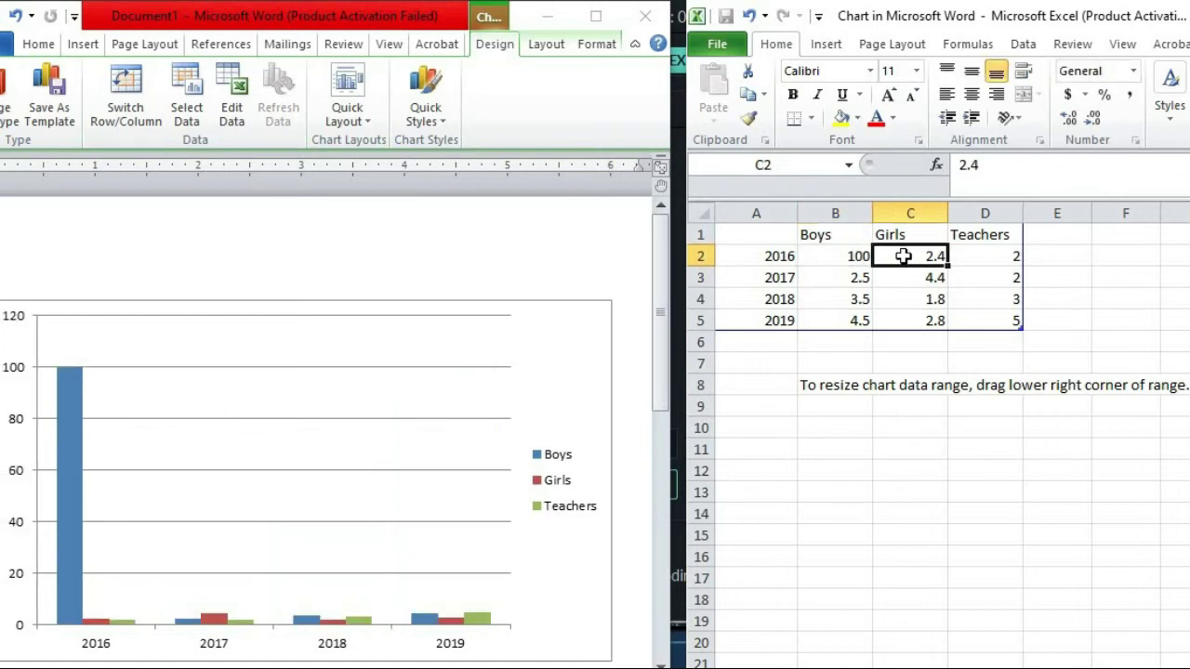
pyautogui.write('15')
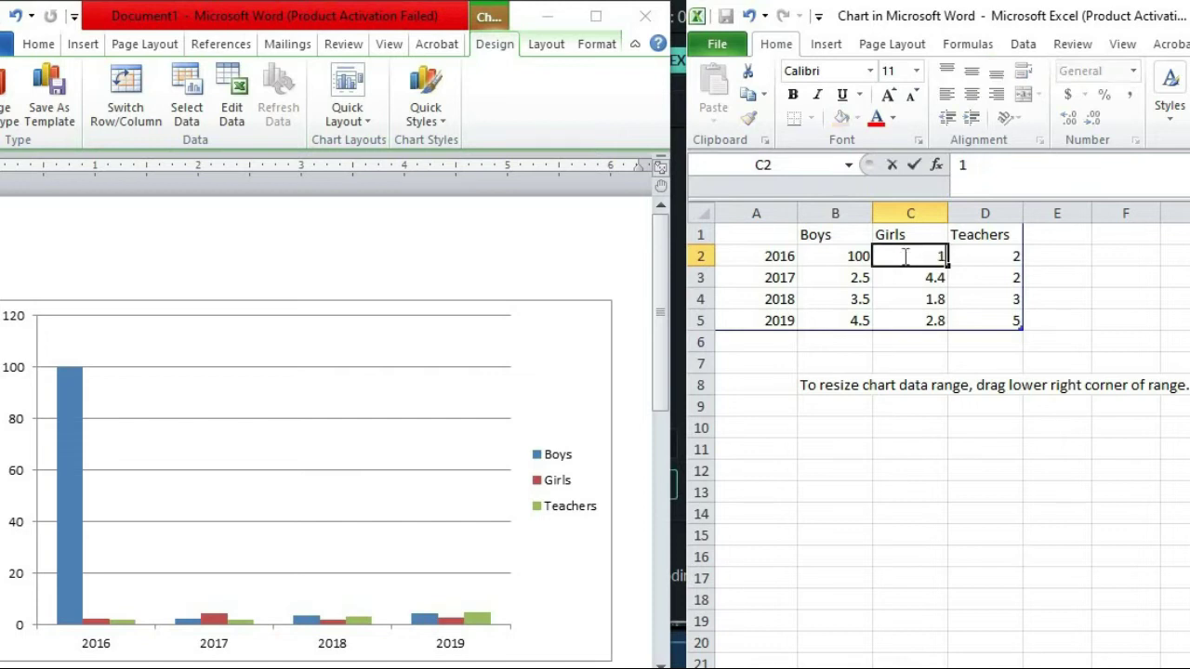
pyautogui.write('0')
pyautogui.press('Return')
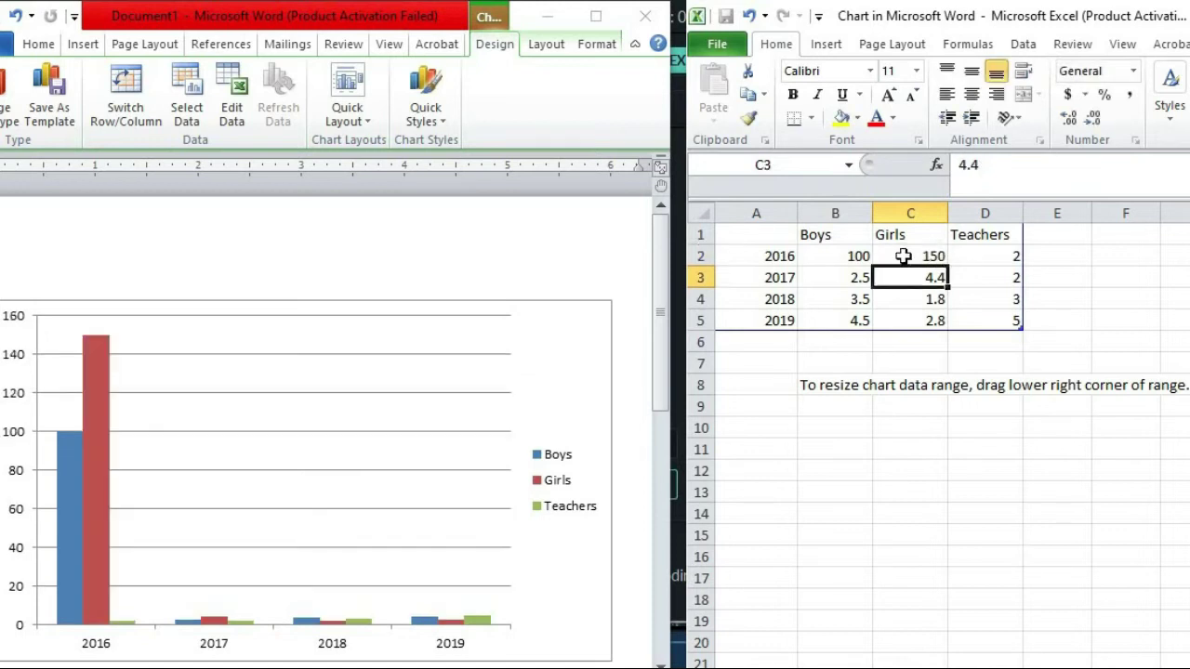
pyautogui.click(983, 256)
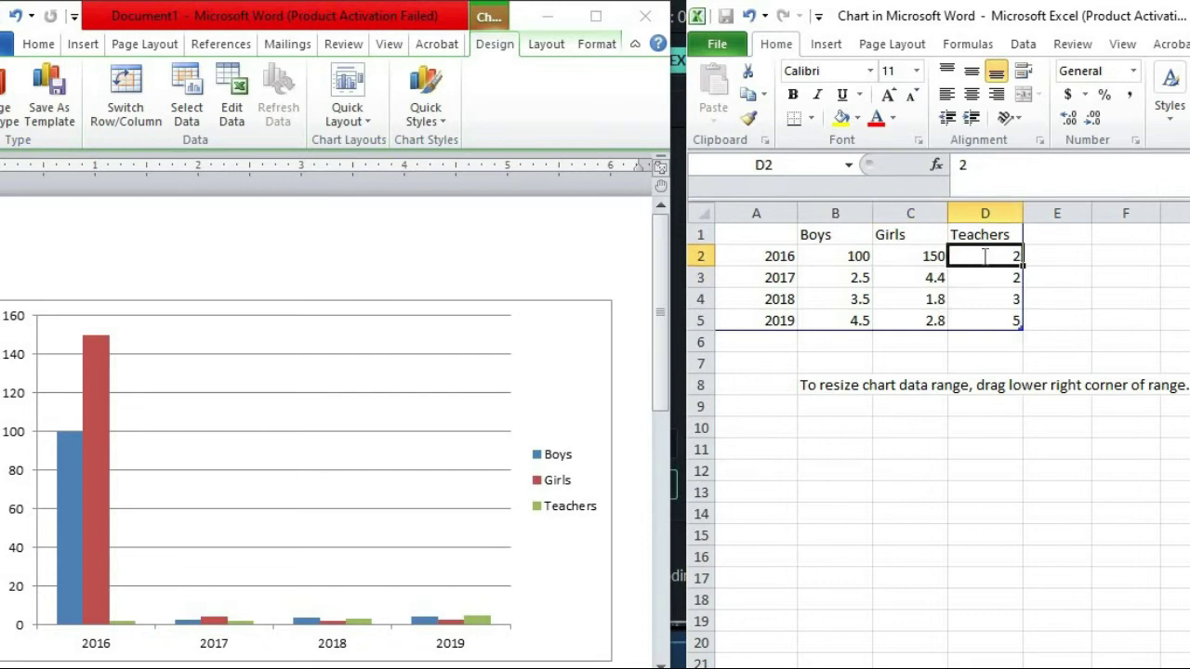
pyautogui.write('5')
pyautogui.press('Return')
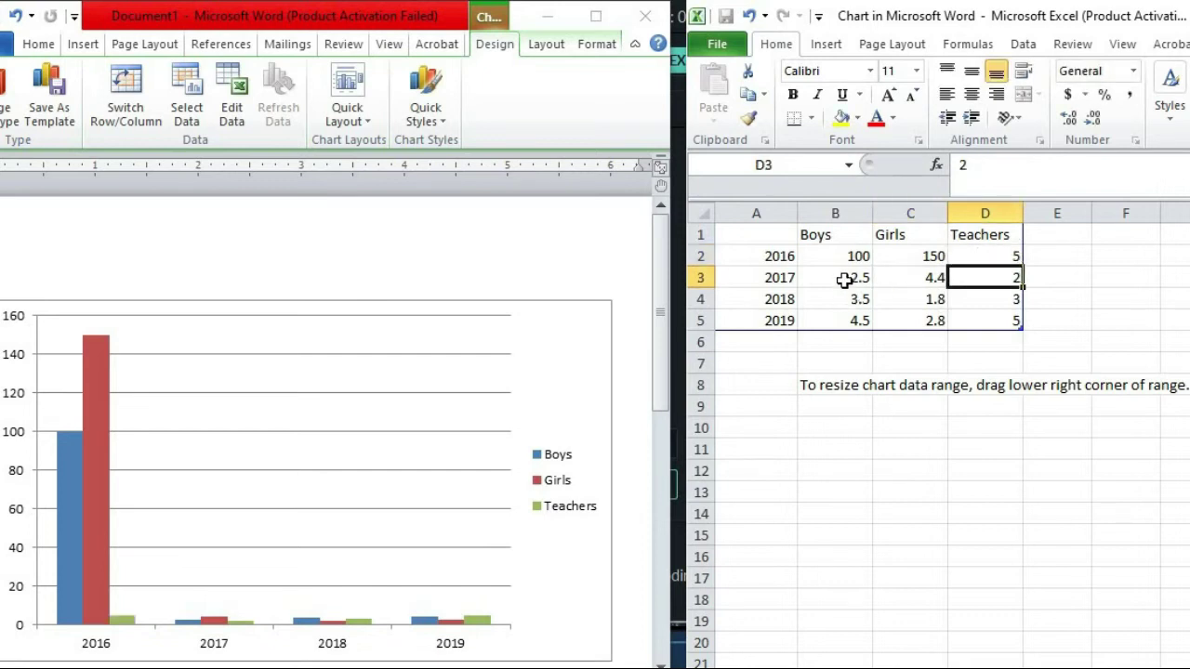
# Step: Enter 250 for 2017 Boys and 200 for 2017 Girls, then close the data sheet
pyautogui.click(843, 278)
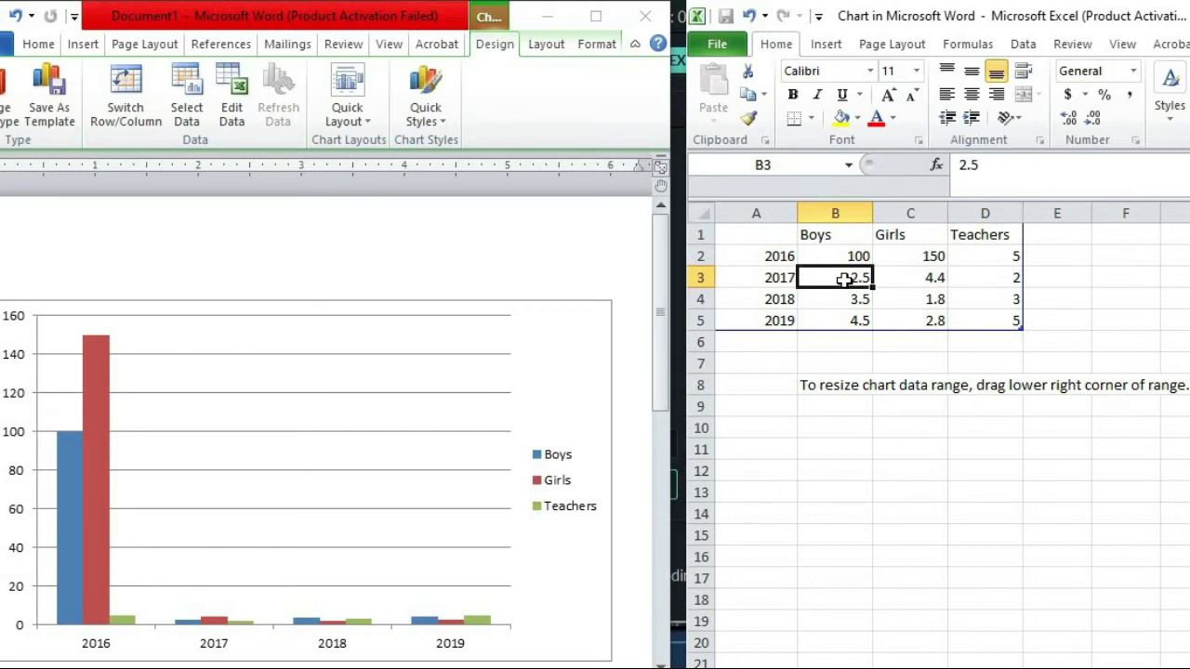
pyautogui.write('250')
pyautogui.press('Return')
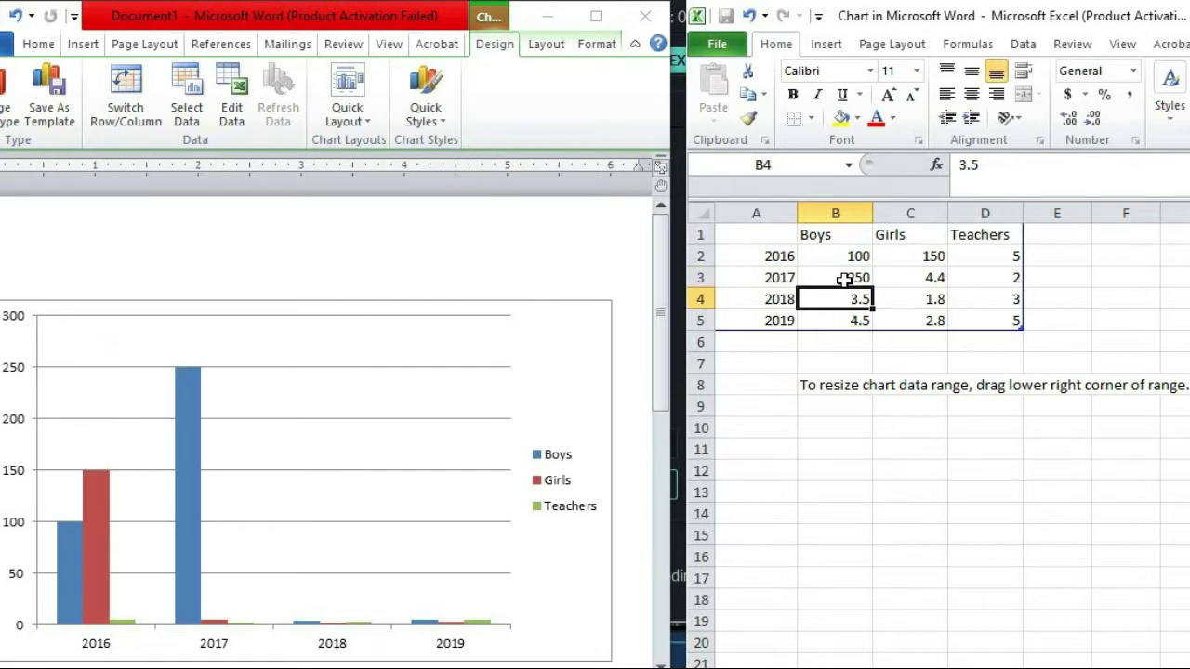
pyautogui.click(915, 278)
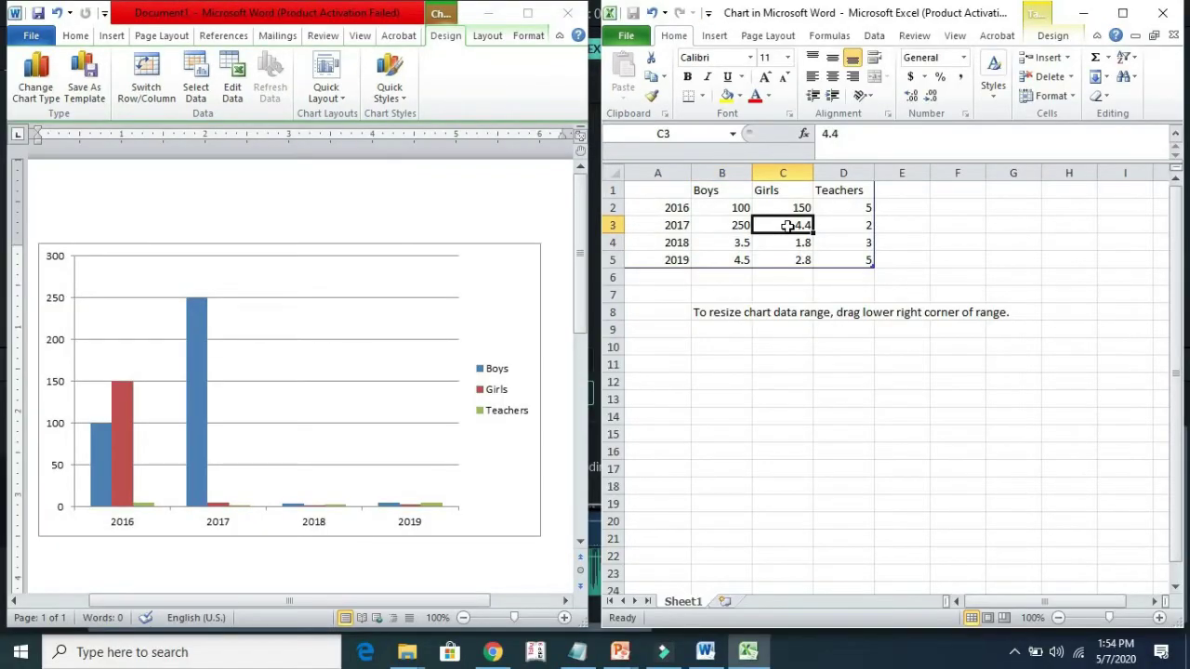
pyautogui.write('200')
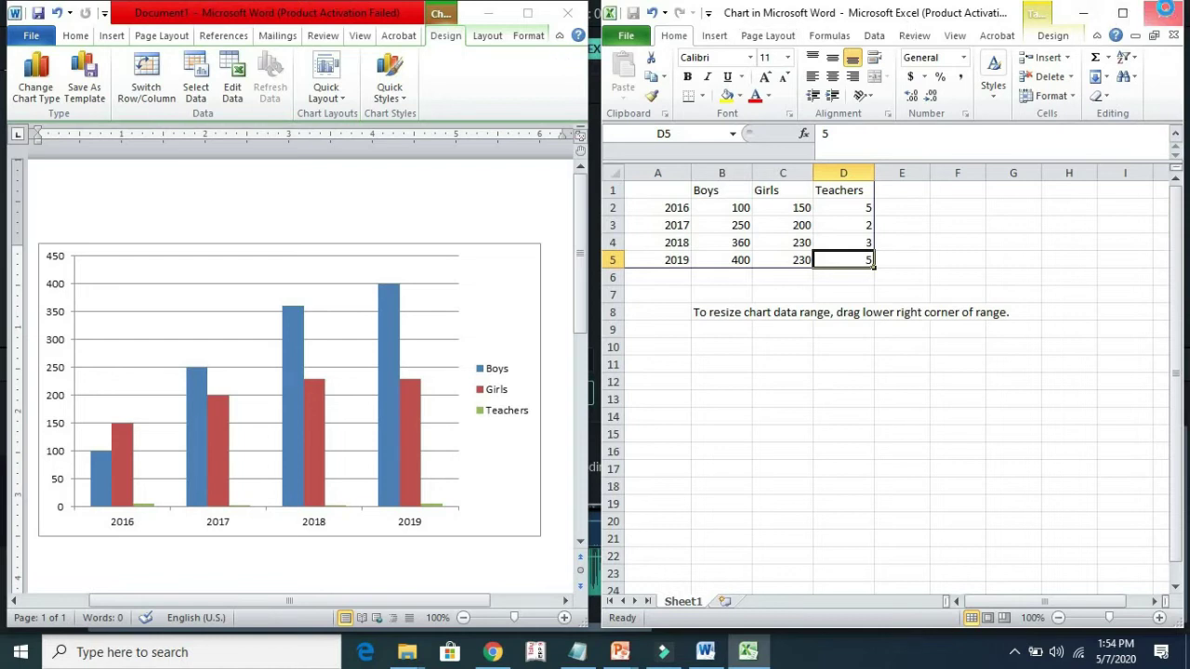
pyautogui.click(1167, 11)
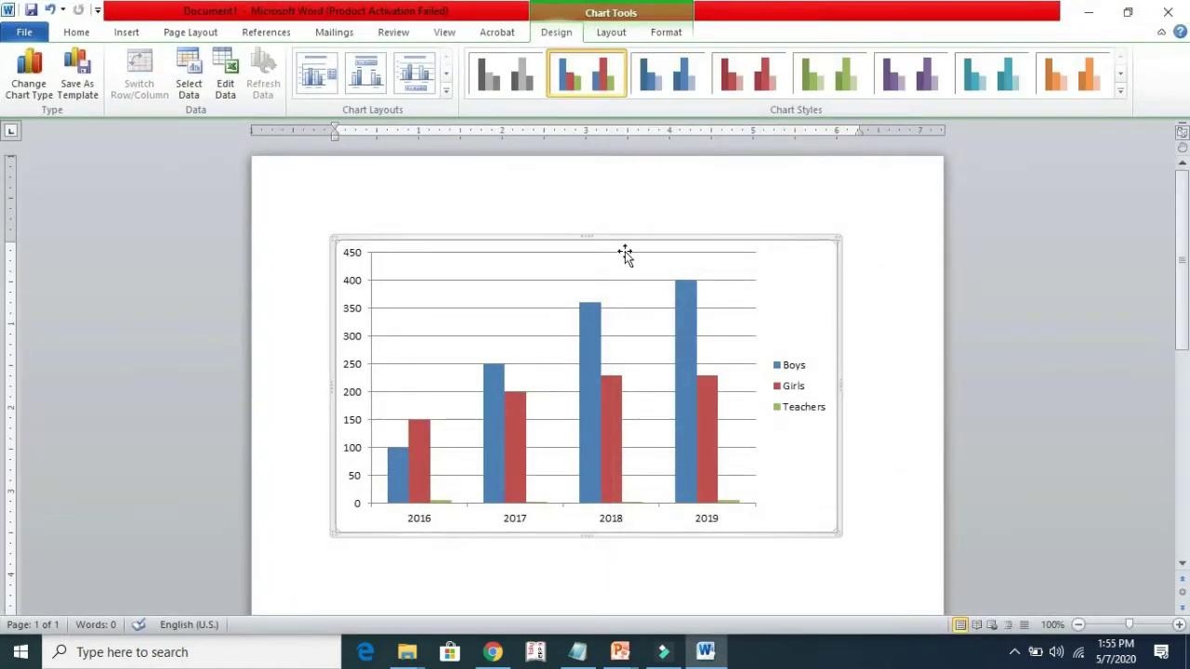
# Step: Select the entire Boys/Girls/Teachers column chart by its border and delete it
pyautogui.scroll(-1, 745, 355)
pyautogui.scroll(-5, 745, 355)
pyautogui.scroll(5, 745, 355)
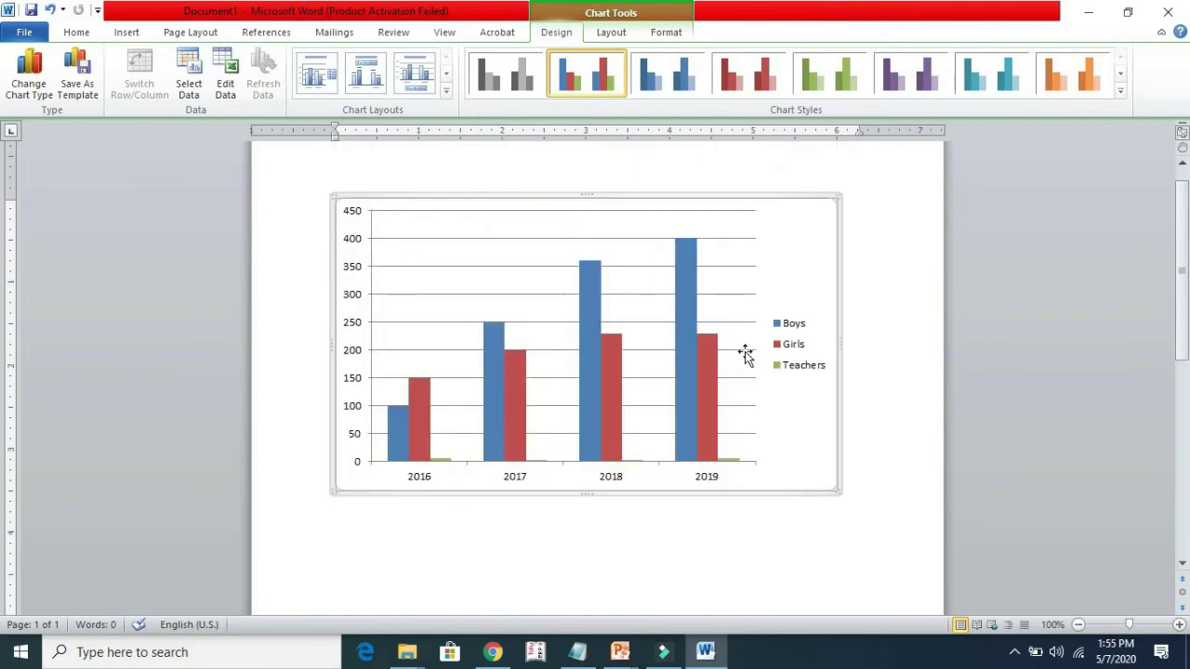
pyautogui.scroll(1, 746, 355)
pyautogui.click(167, 36)
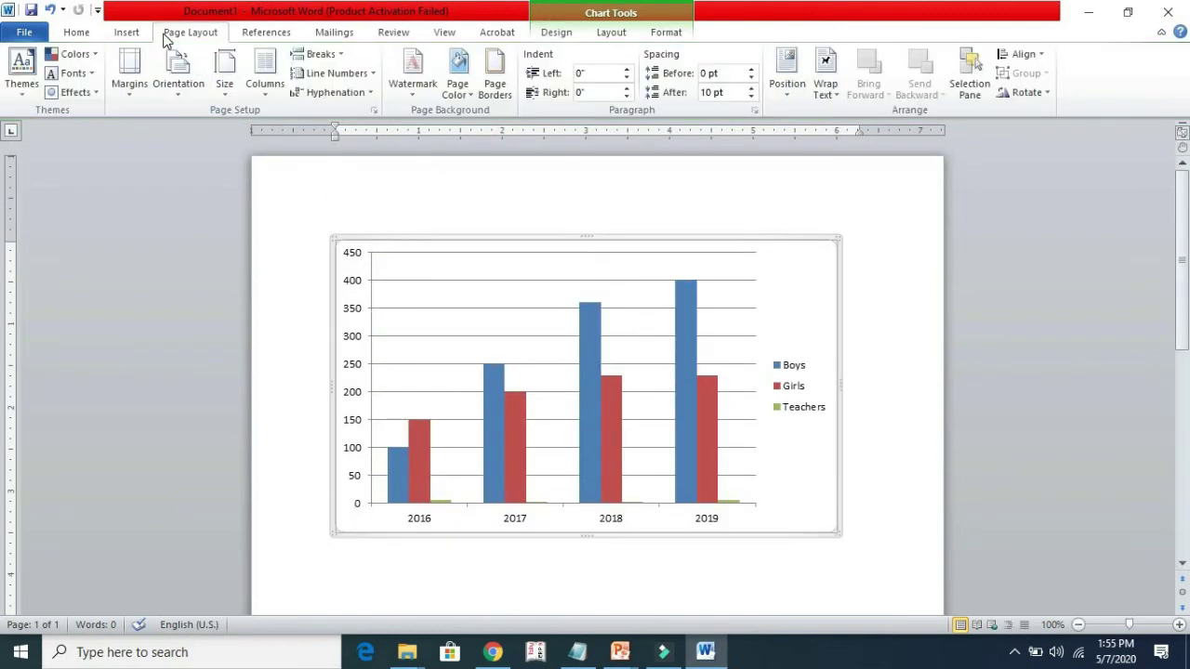
pyautogui.click(126, 35)
pyautogui.click(176, 33)
pyautogui.click(130, 33)
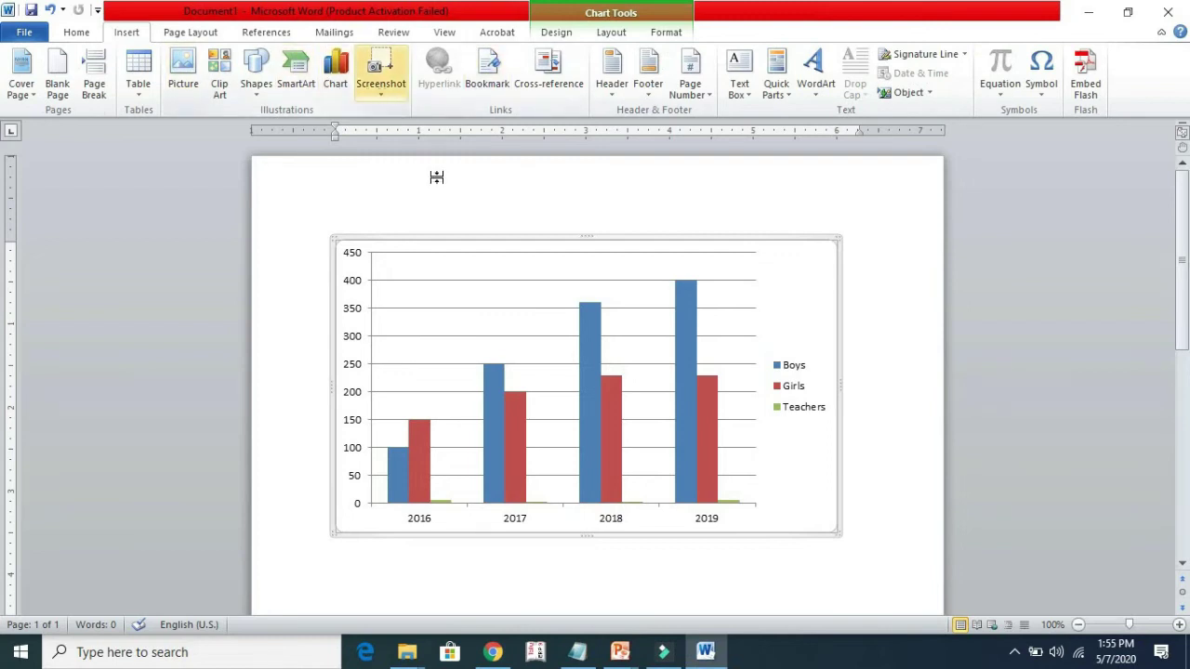
pyautogui.click(571, 309)
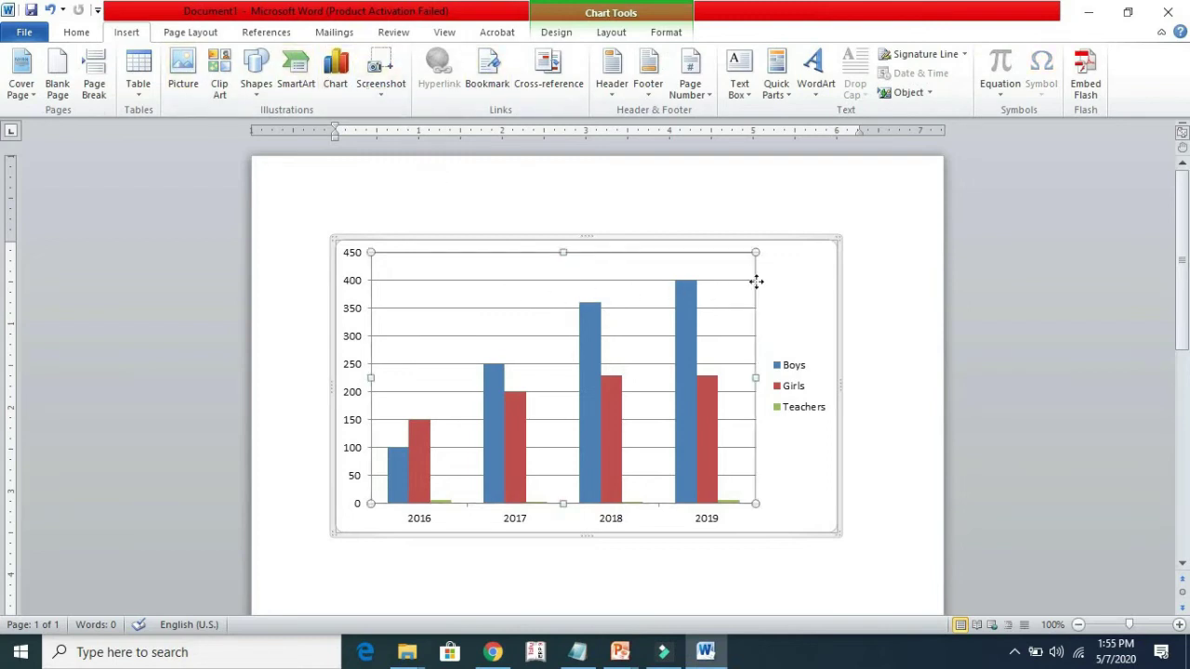
pyautogui.click(800, 270)
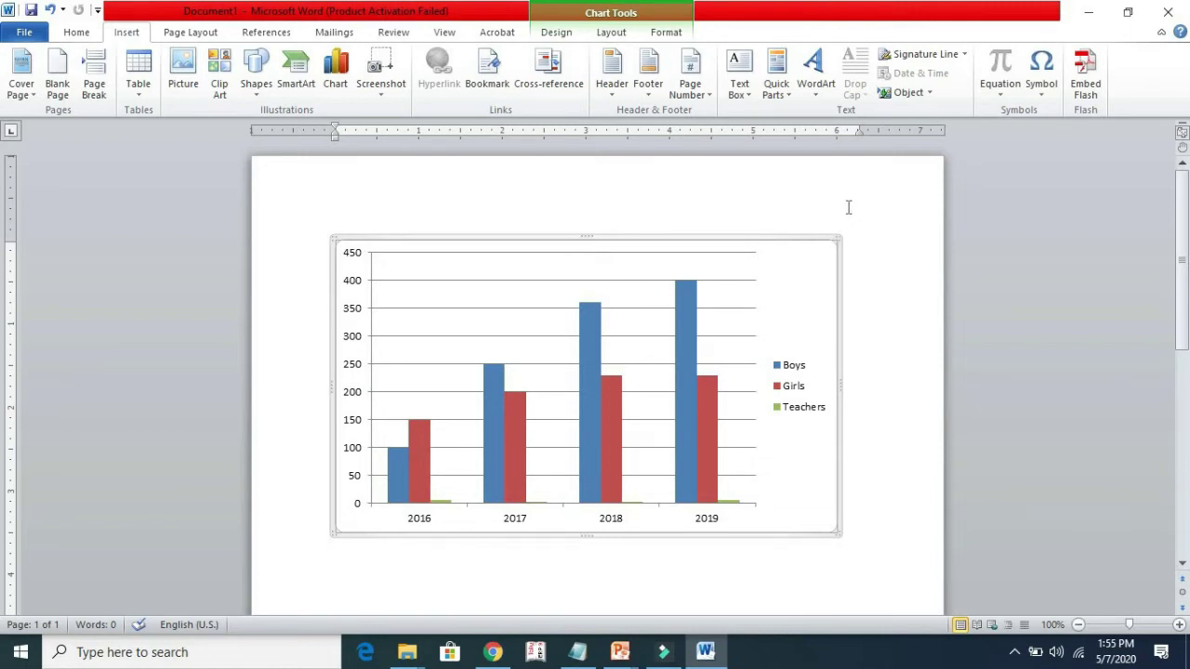
pyautogui.press('Delete')
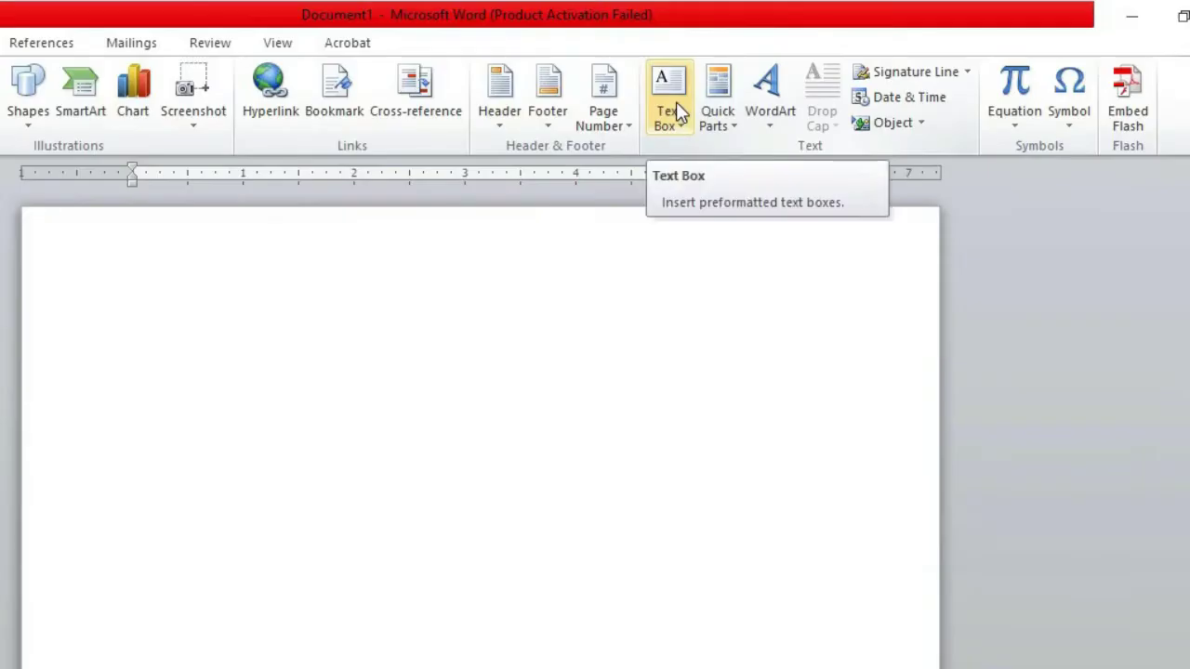
pyautogui.click(676, 101)
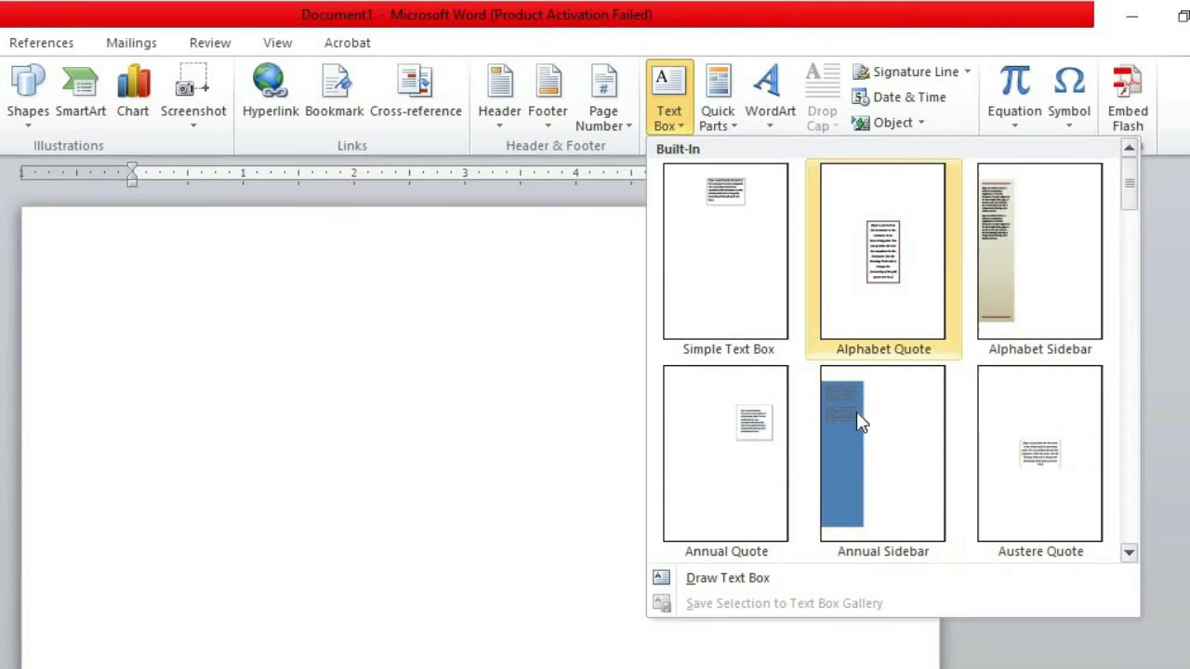
pyautogui.click(1057, 452)
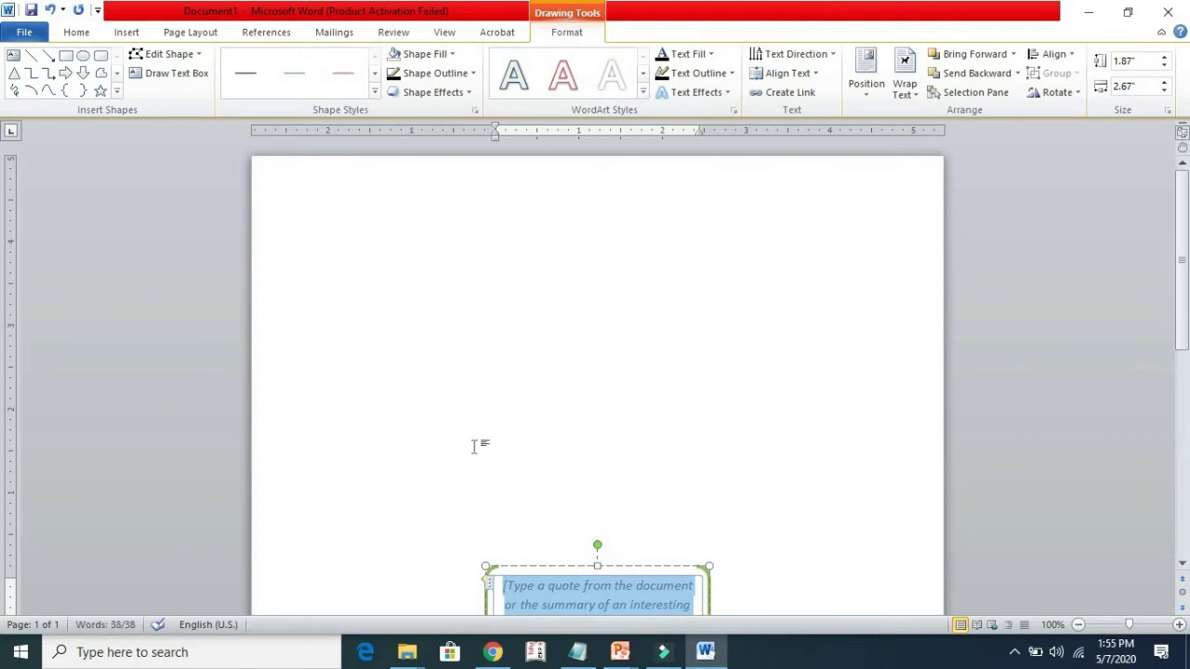
pyautogui.scroll(-3, 498, 388)
pyautogui.scroll(-2, 493, 395)
pyautogui.moveTo(616, 358); pyautogui.dragTo(599, 149)
pyautogui.scroll(4, 639, 269)
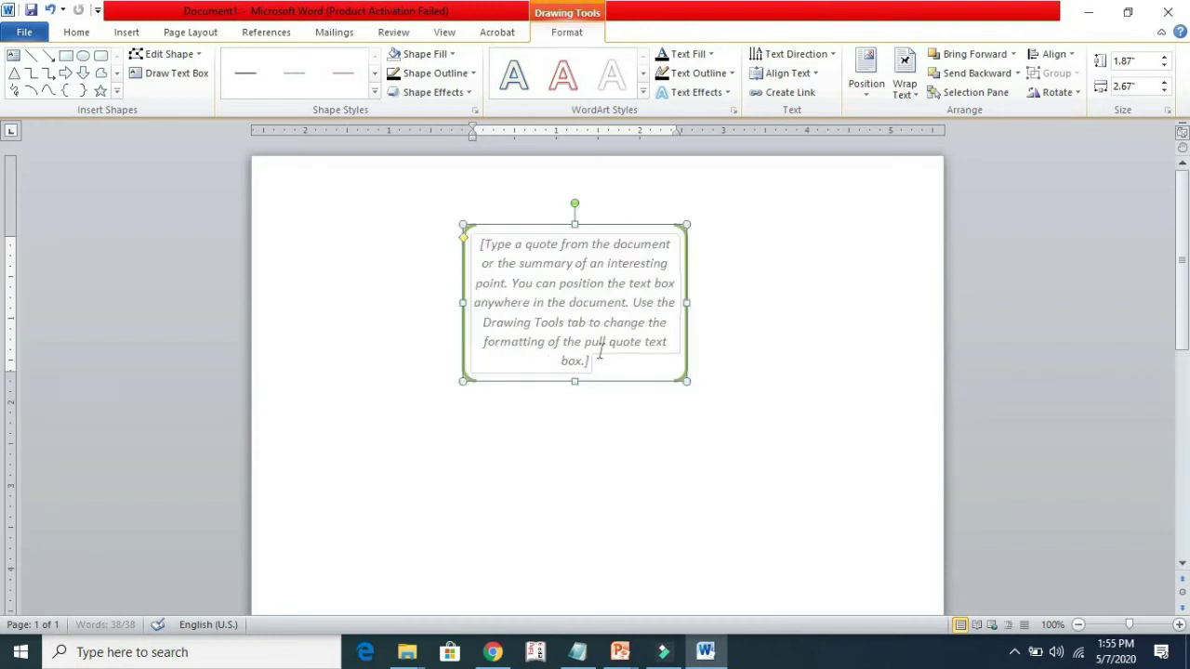
pyautogui.click(645, 355)
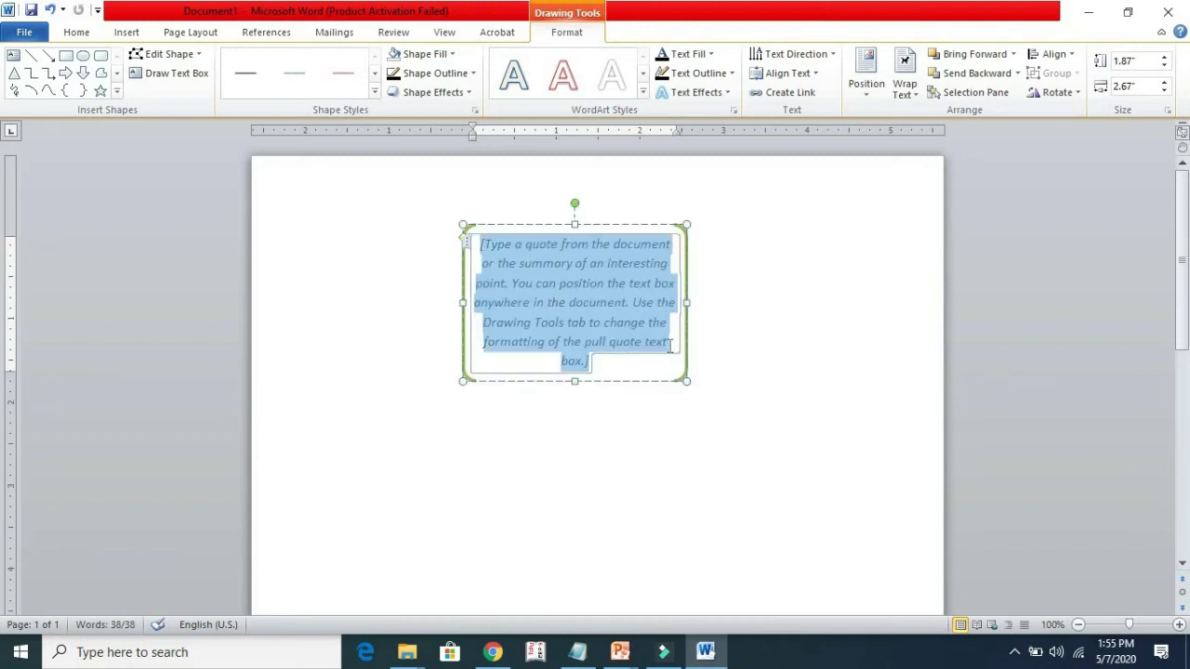
pyautogui.press('Delete')
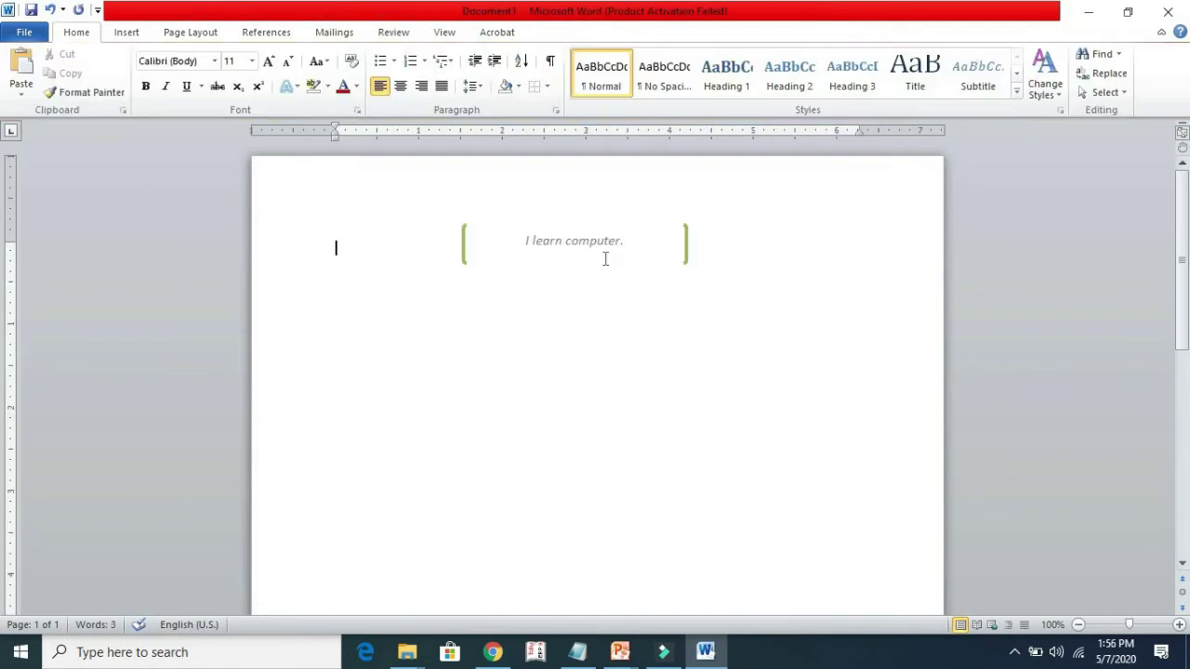
pyautogui.click(467, 251)
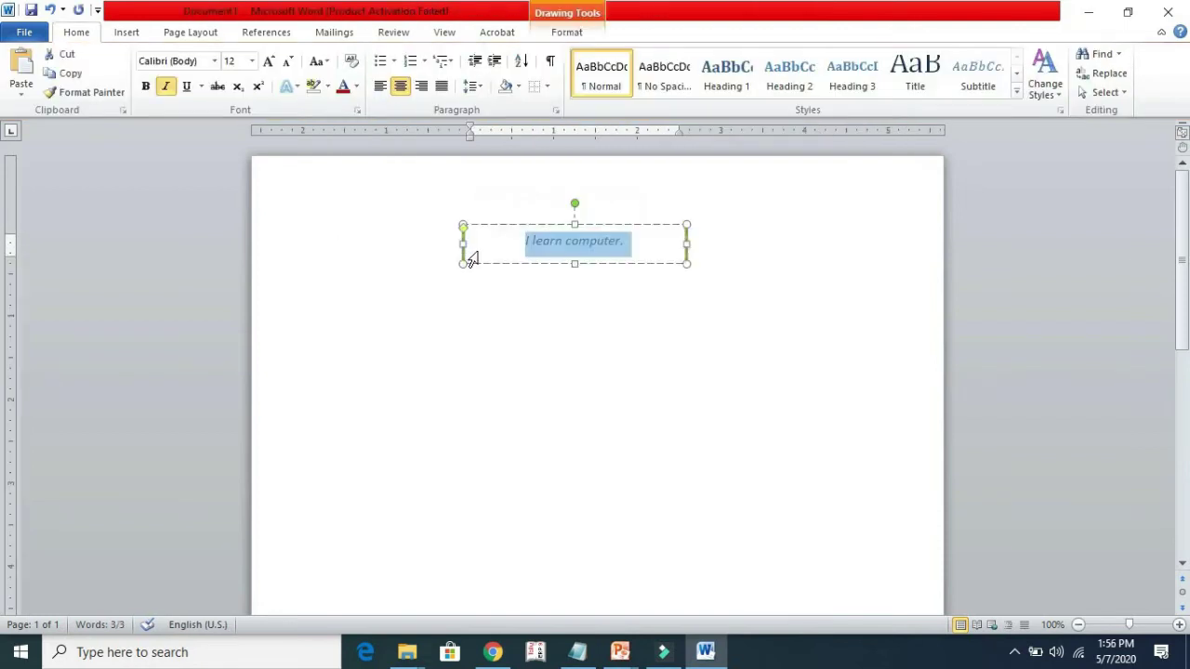
pyautogui.press('Delete')
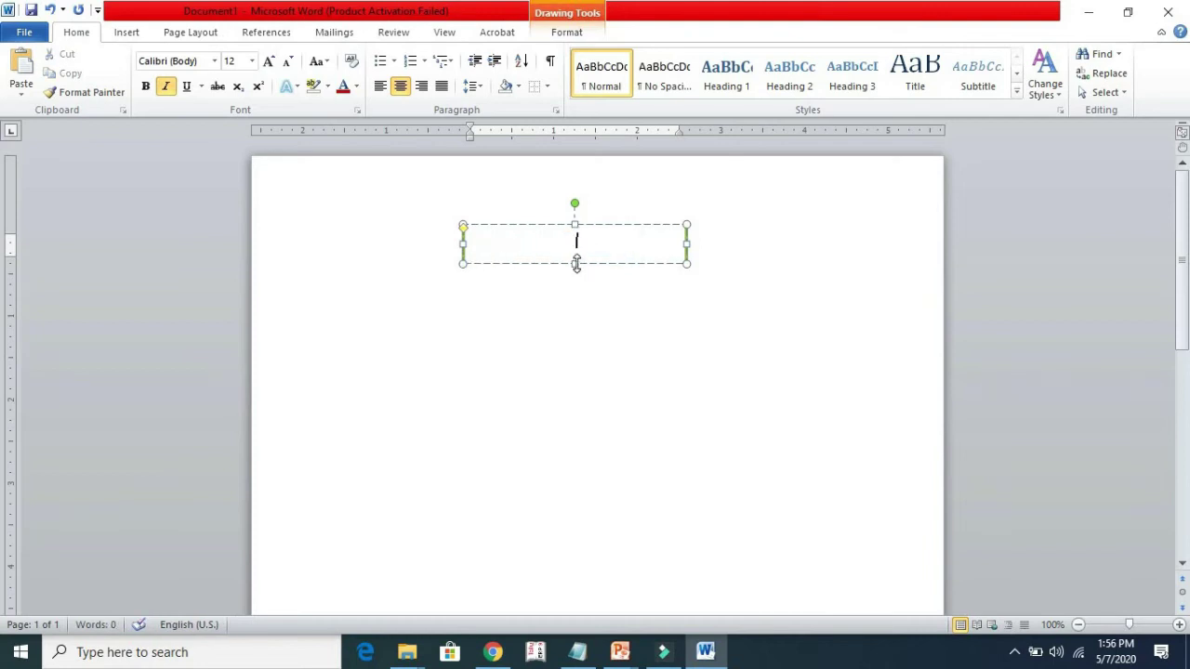
pyautogui.click(580, 265)
pyautogui.press('Delete')
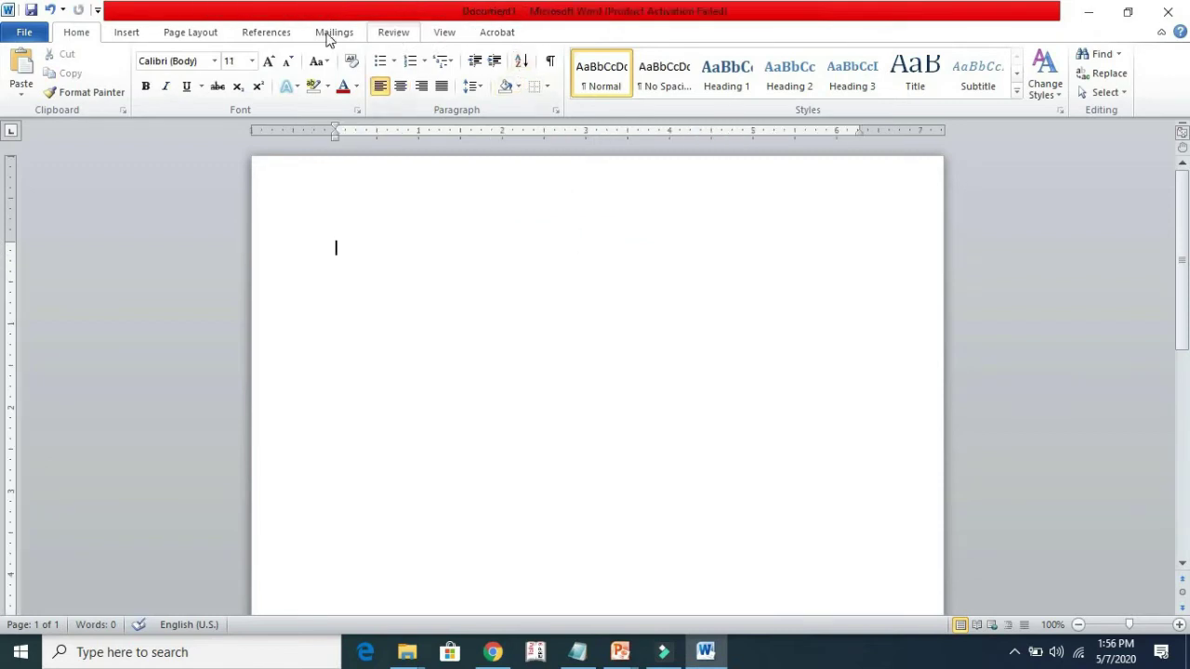
# Step: Draw a text box near the top of the page and type 'I Lern Computer.'
pyautogui.click(128, 33)
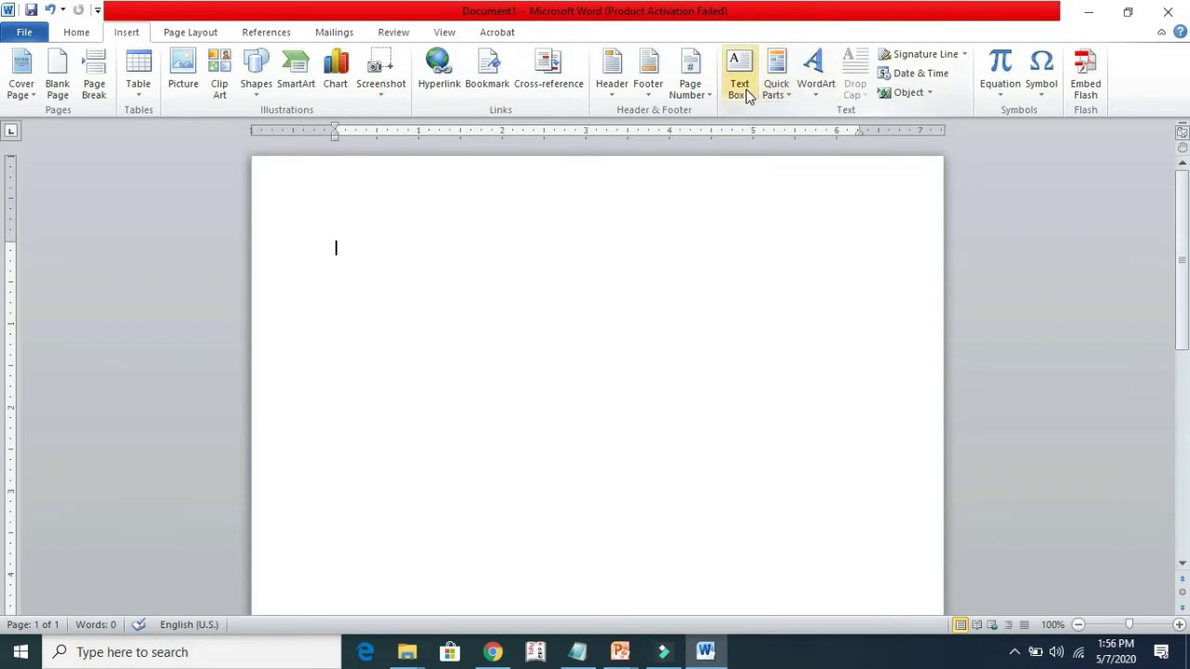
pyautogui.click(743, 93)
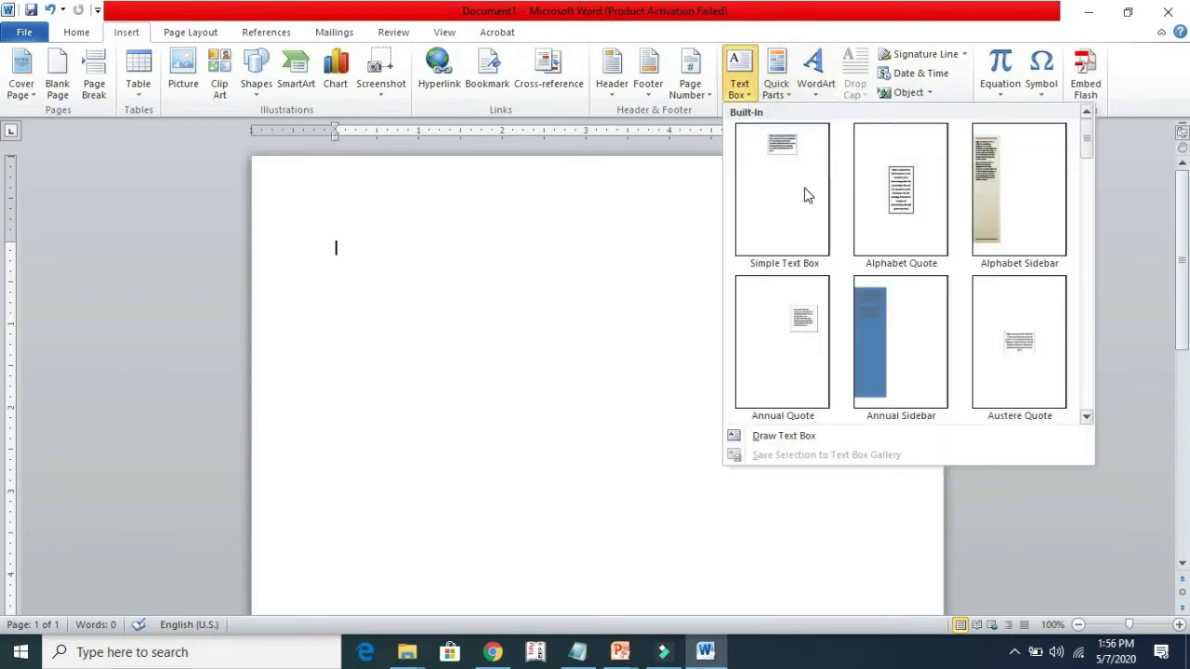
pyautogui.click(791, 436)
pyautogui.moveTo(394, 231)
pyautogui.mouseDown()
pyautogui.moveTo(571, 309)
pyautogui.moveTo(766, 364)
pyautogui.mouseUp()
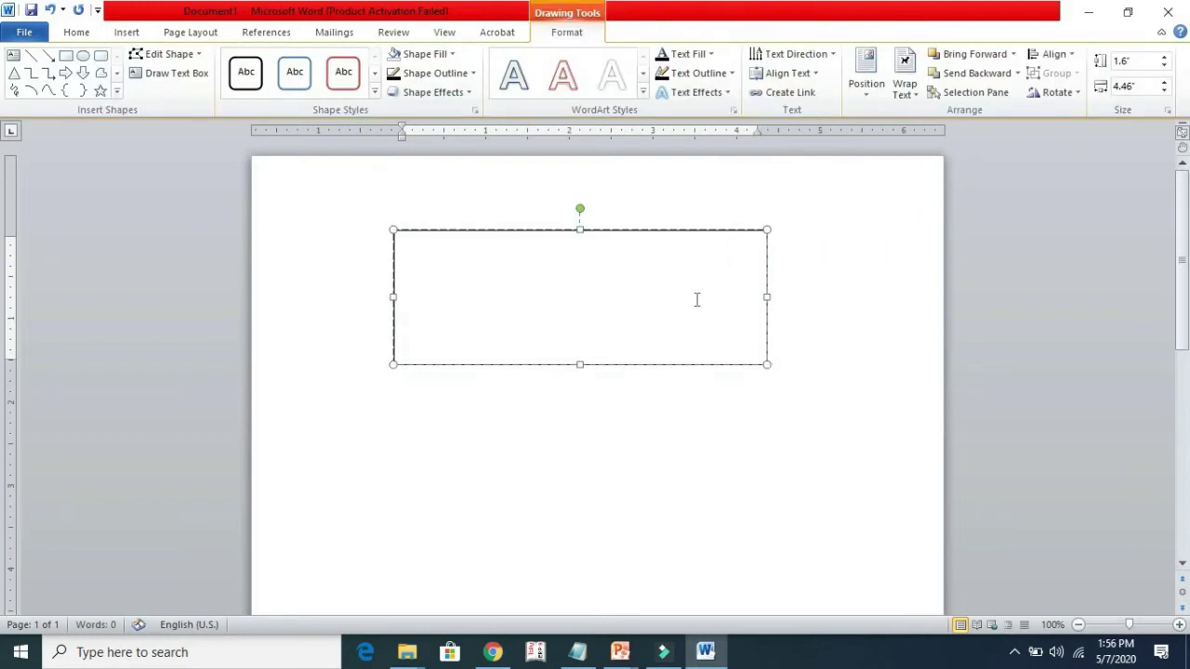
pyautogui.write('I')
pyautogui.write('ern')
pyautogui.write('.')
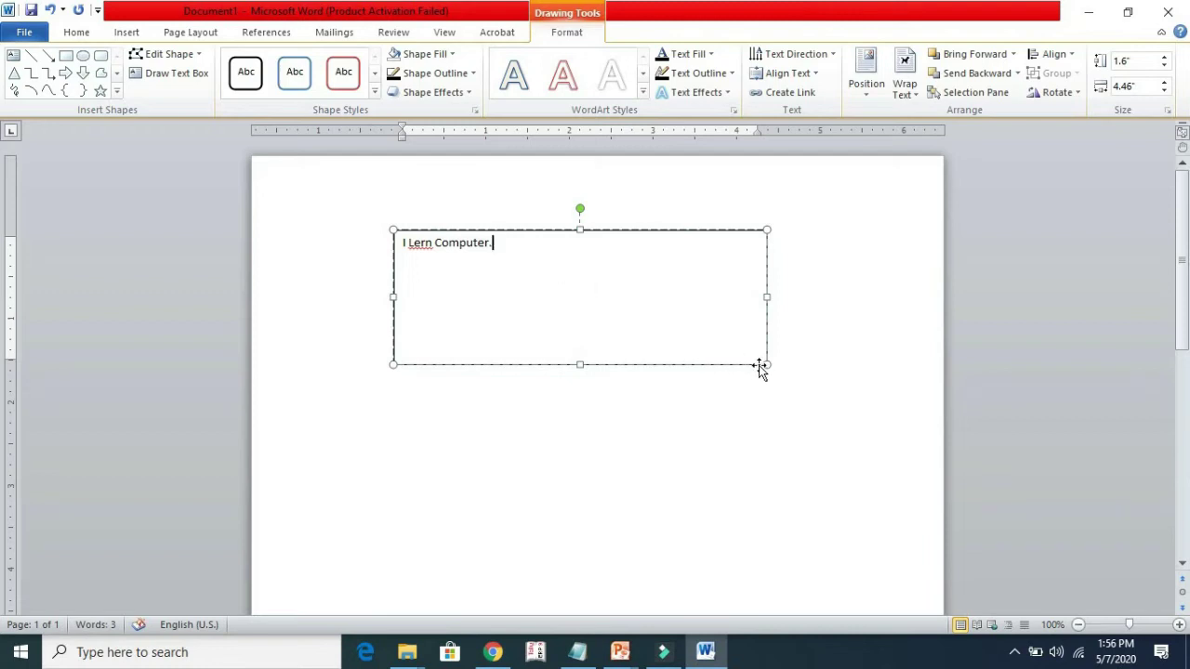
# Step: Shrink the text box to fit its text and move it to the upper left
pyautogui.moveTo(767, 365); pyautogui.dragTo(539, 274)
pyautogui.press('Down')
pyautogui.press('Down')
pyautogui.press('Down')
pyautogui.press('Down')
pyautogui.press('Down')
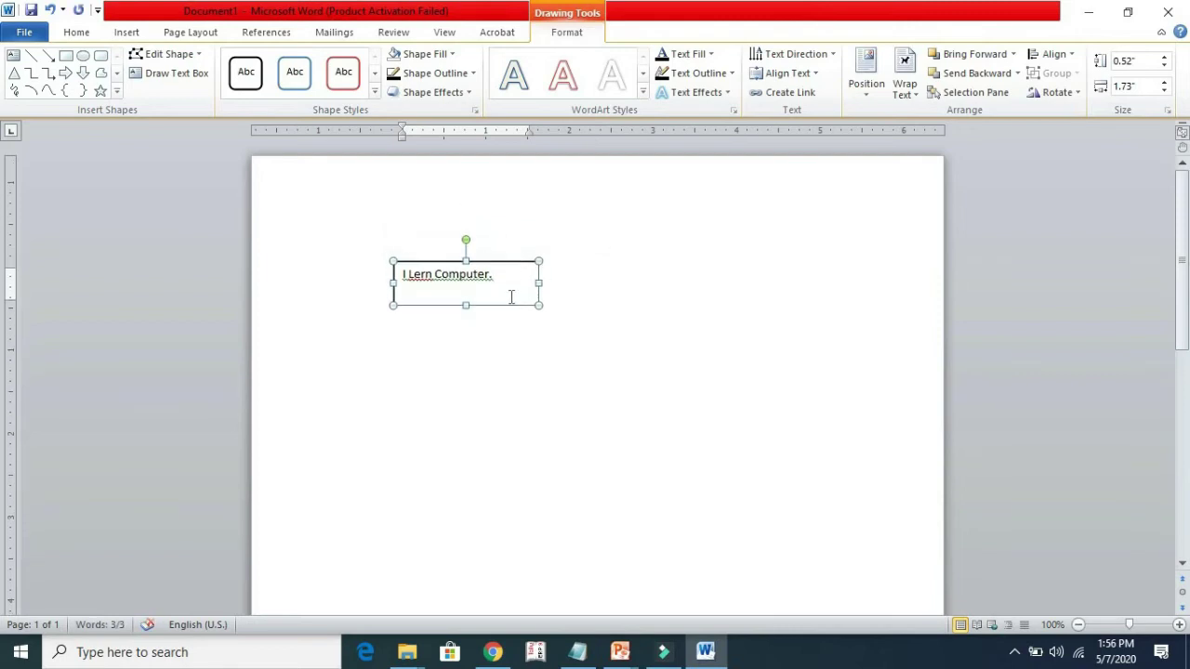
pyautogui.moveTo(494, 264); pyautogui.dragTo(571, 375)
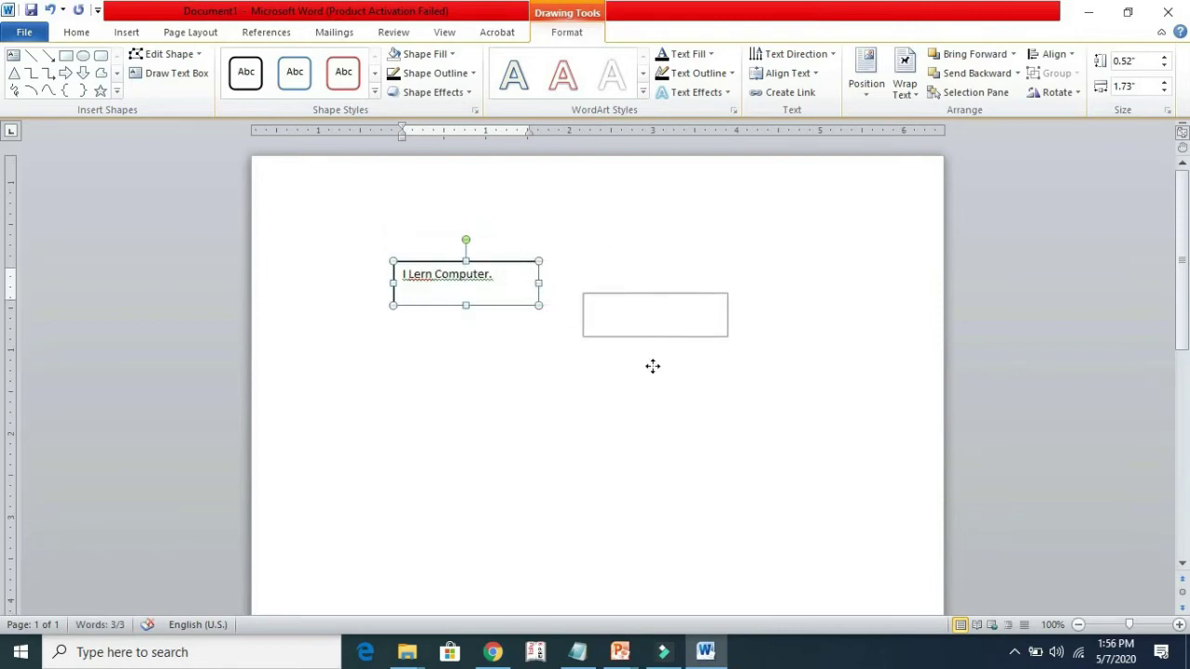
pyautogui.moveTo(570, 285); pyautogui.dragTo(481, 230)
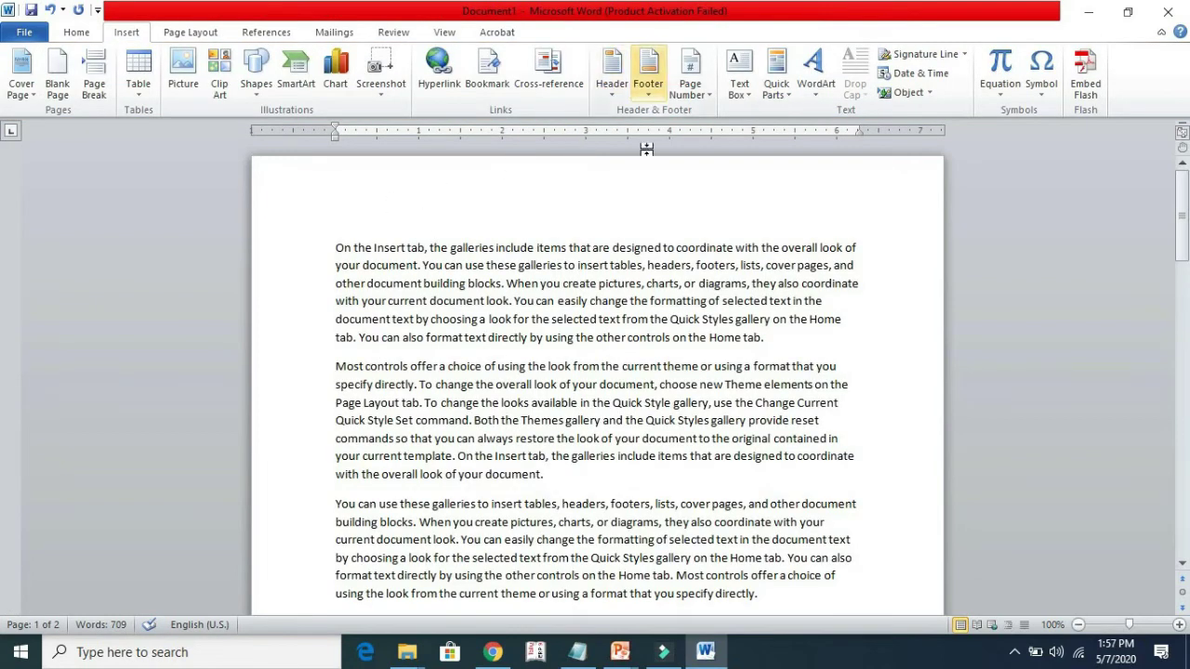
# Step: Insert a Blank header at the top of the document
pyautogui.scroll(-5, 575, 274)
pyautogui.scroll(5, 576, 275)
pyautogui.scroll(-3, 585, 270)
pyautogui.scroll(-3, 593, 263)
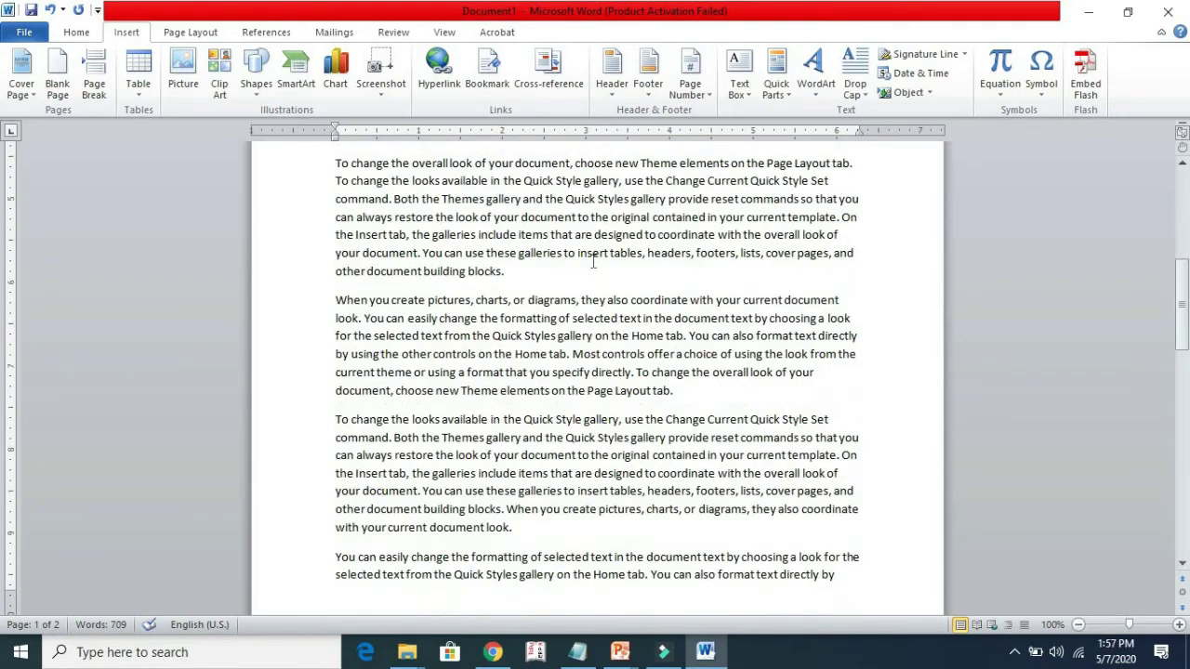
pyautogui.scroll(-5, 593, 262)
pyautogui.scroll(-5, 557, 242)
pyautogui.scroll(-5, 523, 233)
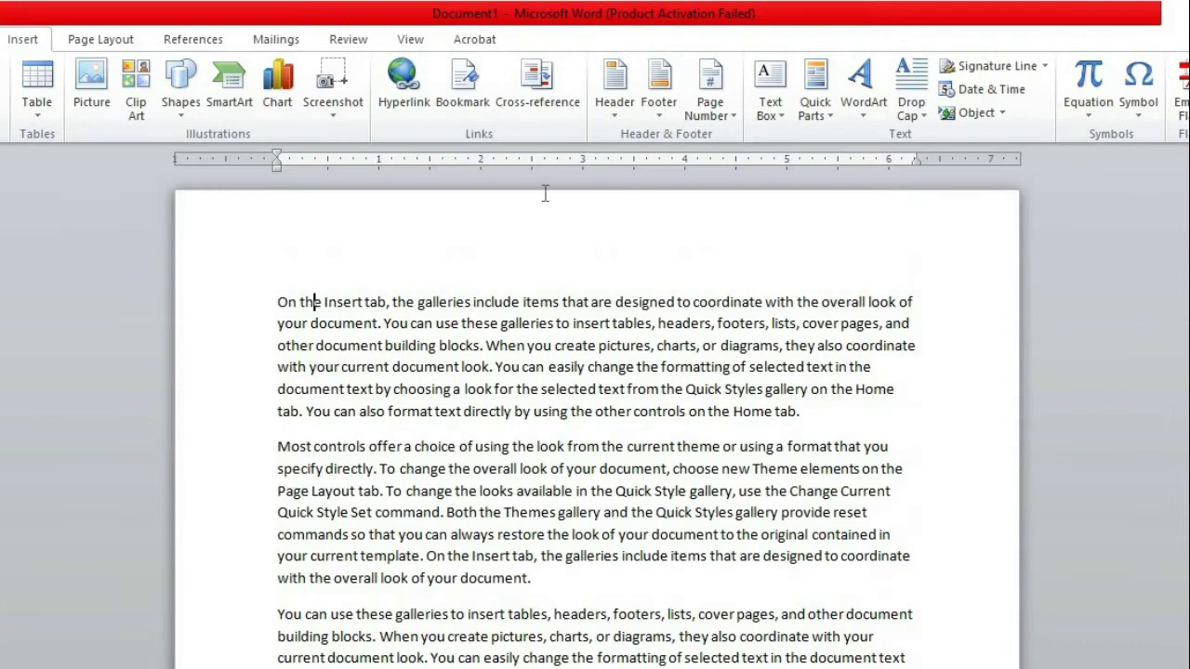
pyautogui.click(617, 88)
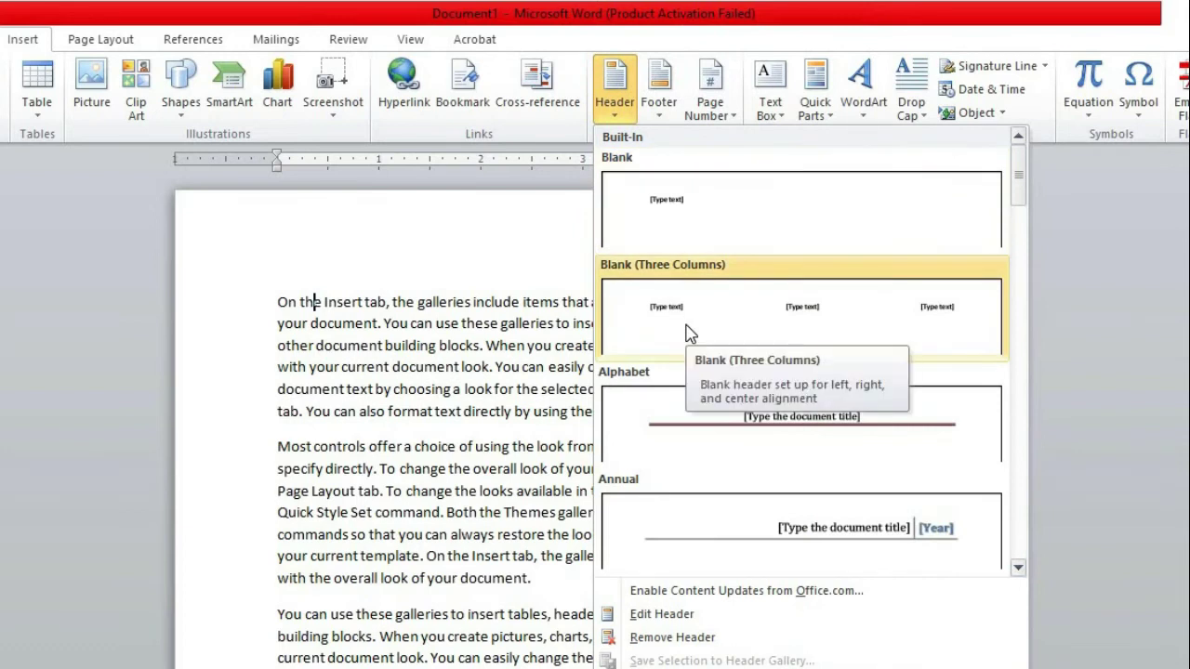
pyautogui.scroll(-5, 689, 334)
pyautogui.scroll(-5, 690, 334)
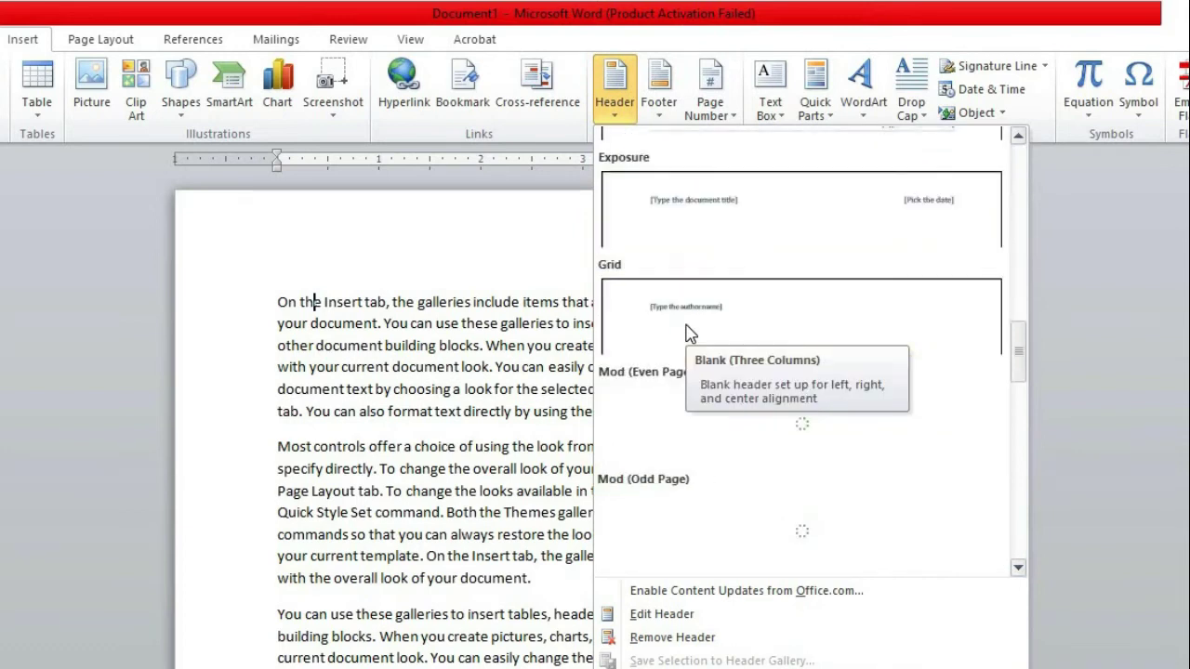
pyautogui.scroll(10, 690, 334)
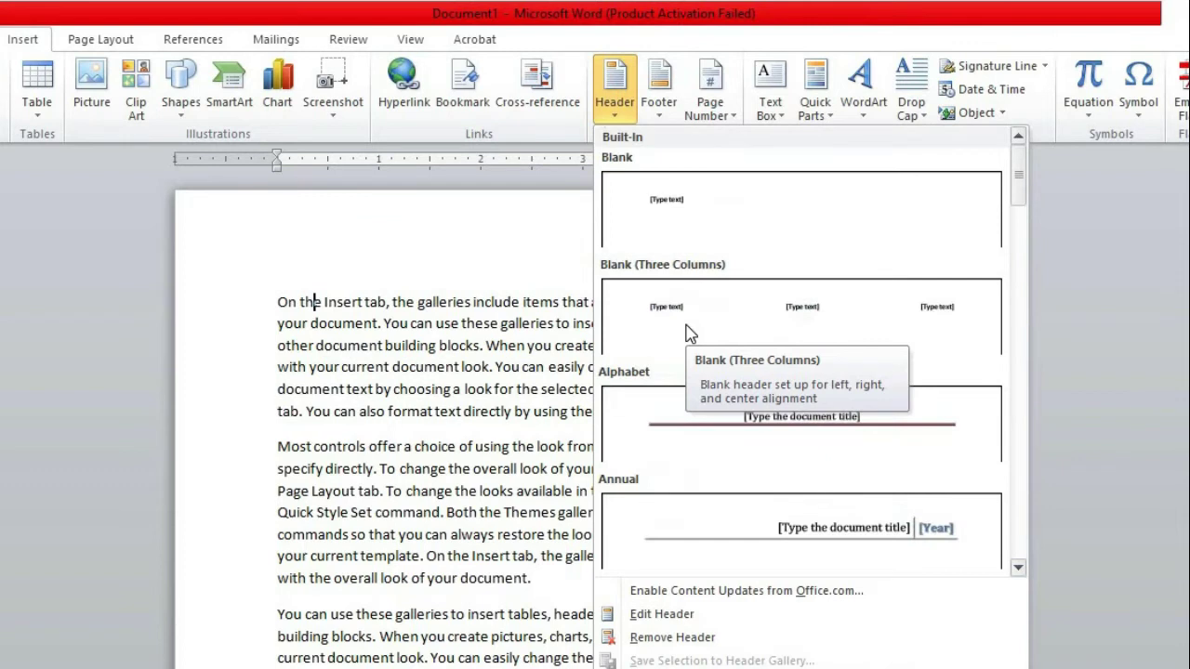
pyautogui.click(674, 218)
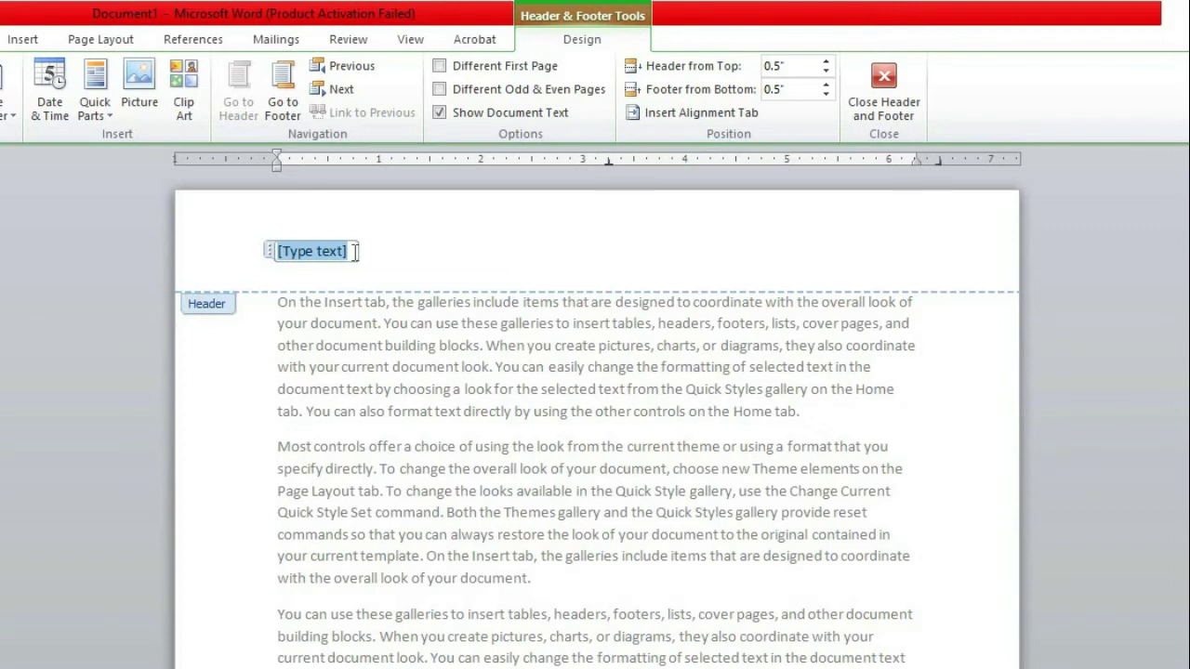
# Step: Replace the header placeholder with 'Hosanna Computer Youtube Channel' and close the header
pyautogui.press('Delete')
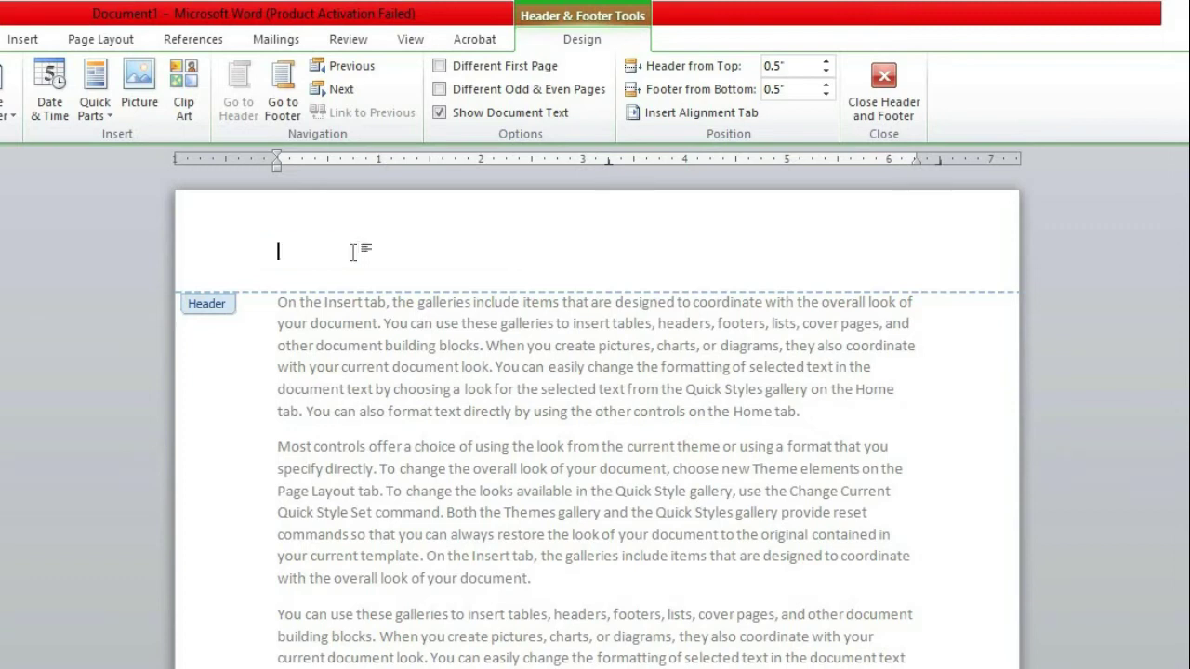
pyautogui.write('Hosanna')
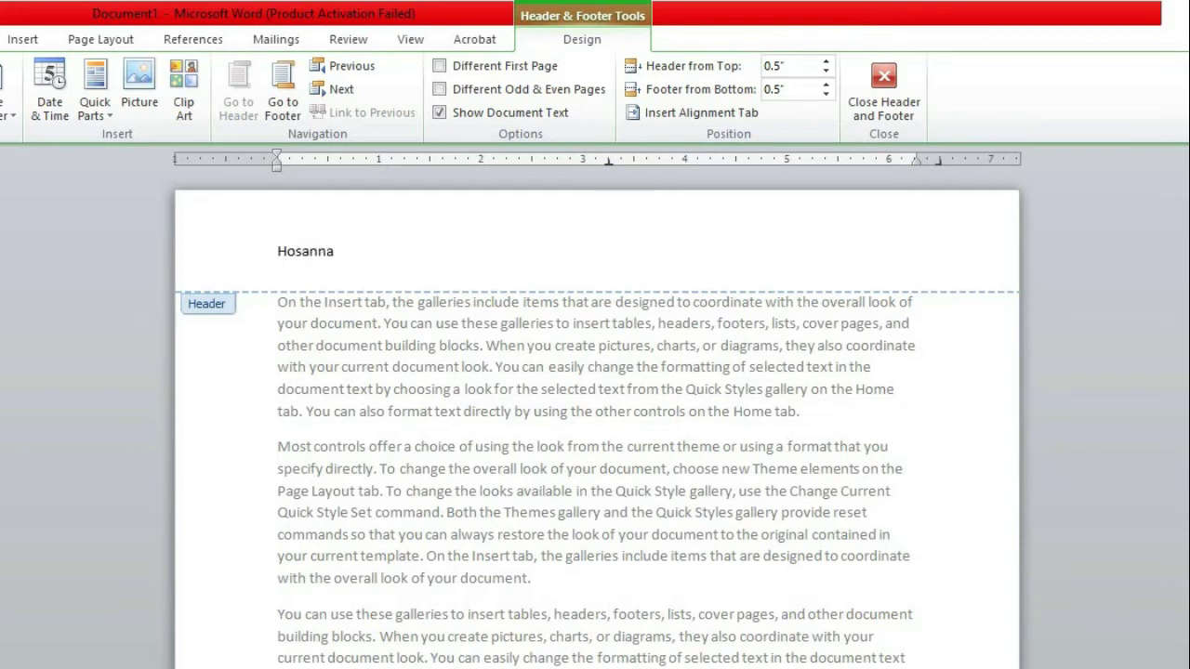
pyautogui.write('Comput')
pyautogui.write('er')
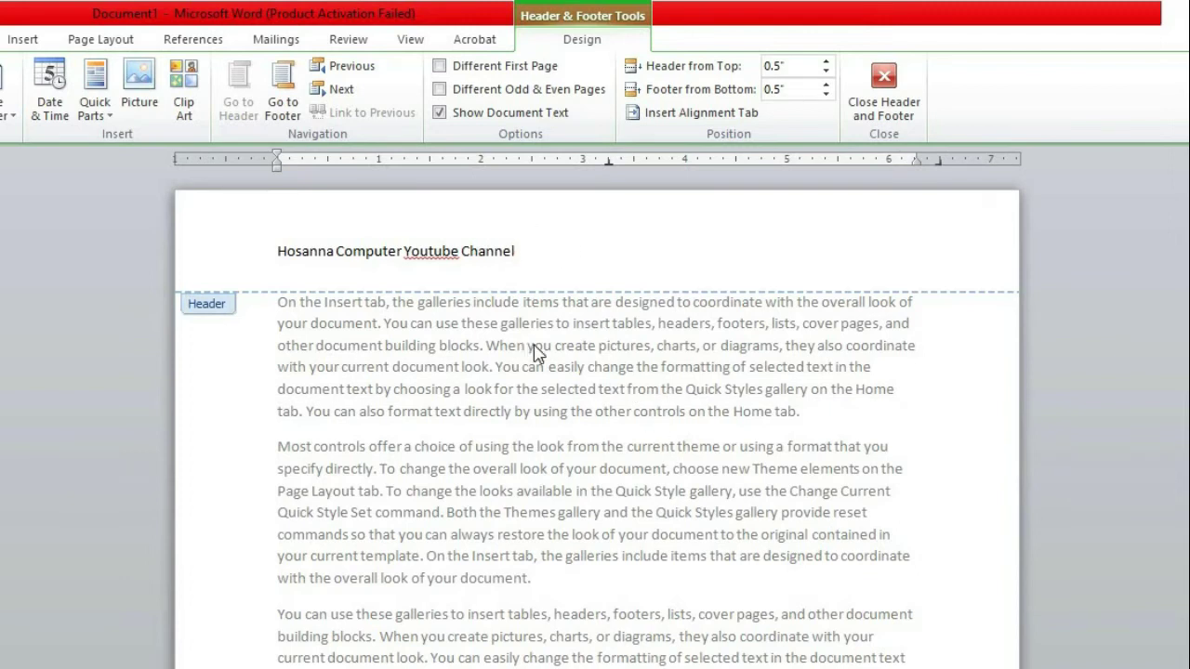
pyautogui.doubleClick(543, 367)
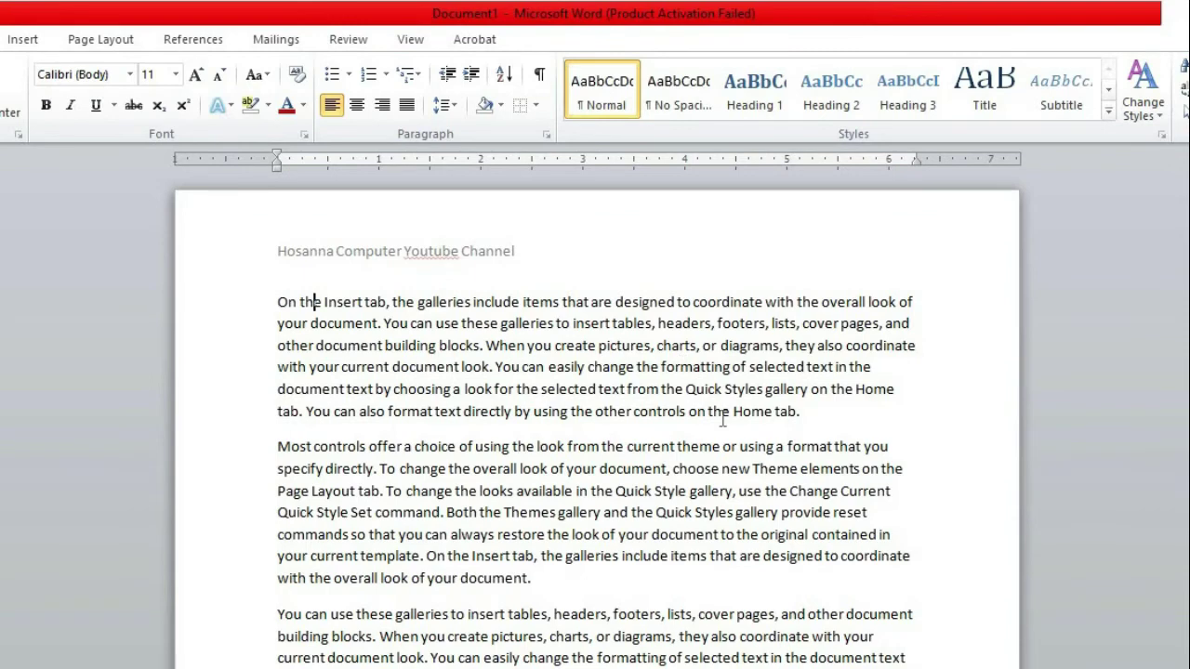
# Step: Insert a Blank footer reading 'Basic Computer Course in Nepali' and close footer editing
pyautogui.scroll(-3, 722, 420)
pyautogui.scroll(-3, 723, 420)
pyautogui.scroll(-2, 722, 420)
pyautogui.scroll(5, 722, 420)
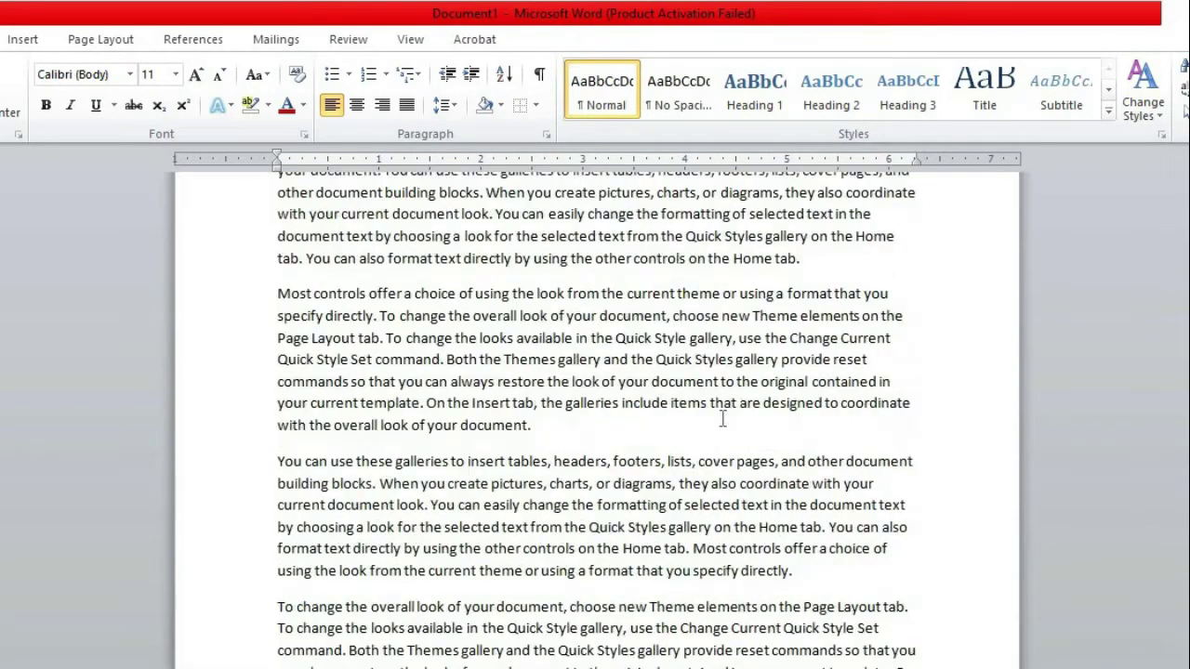
pyautogui.scroll(3, 722, 420)
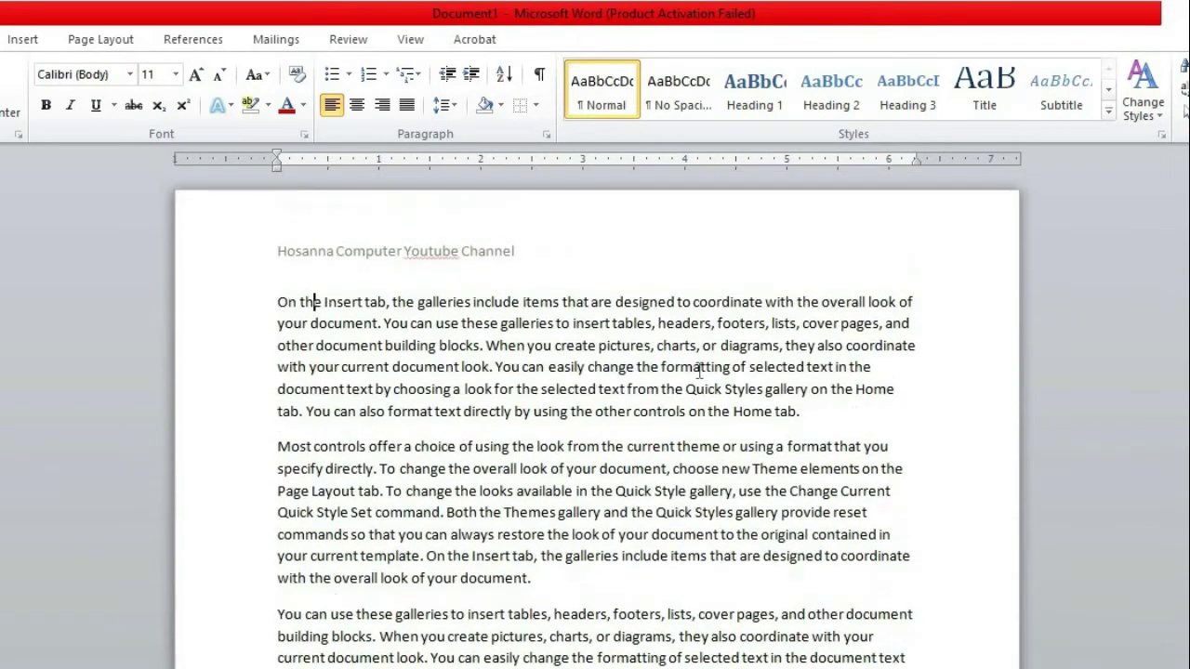
pyautogui.click(22, 39)
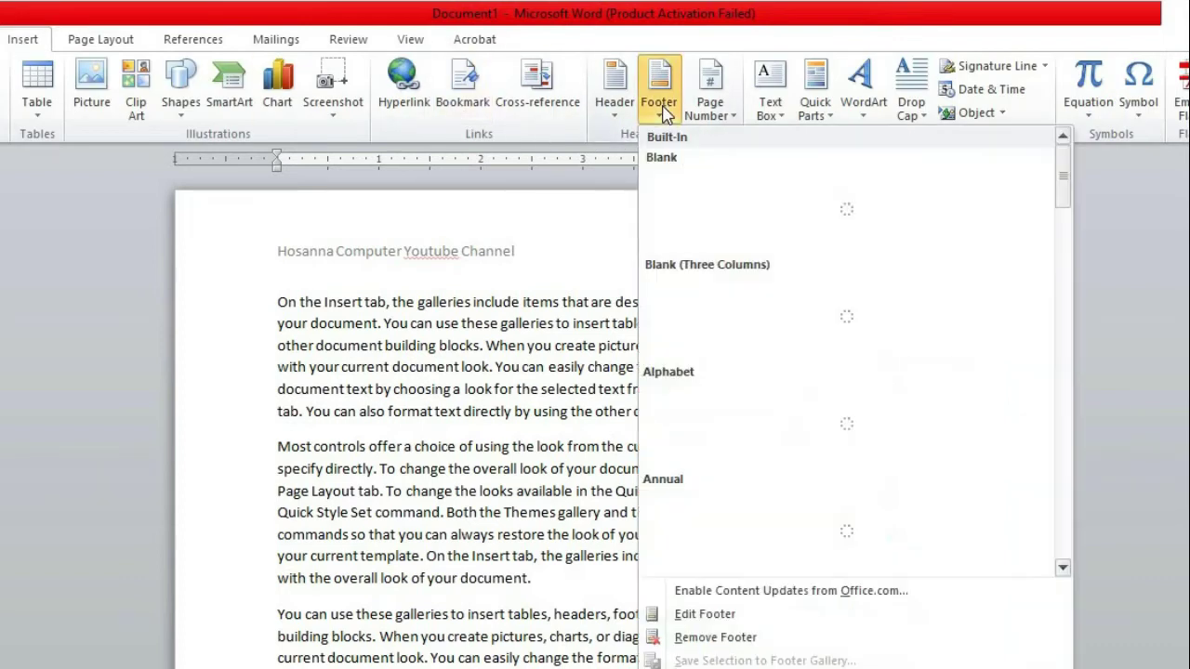
pyautogui.click(660, 107)
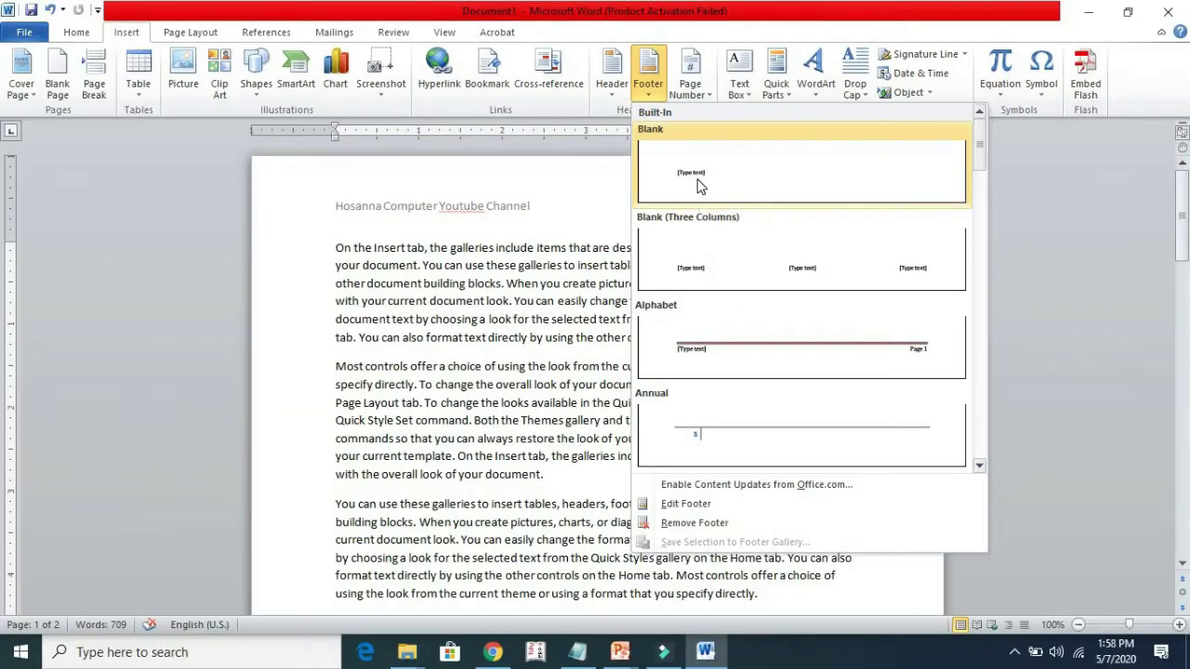
pyautogui.click(723, 228)
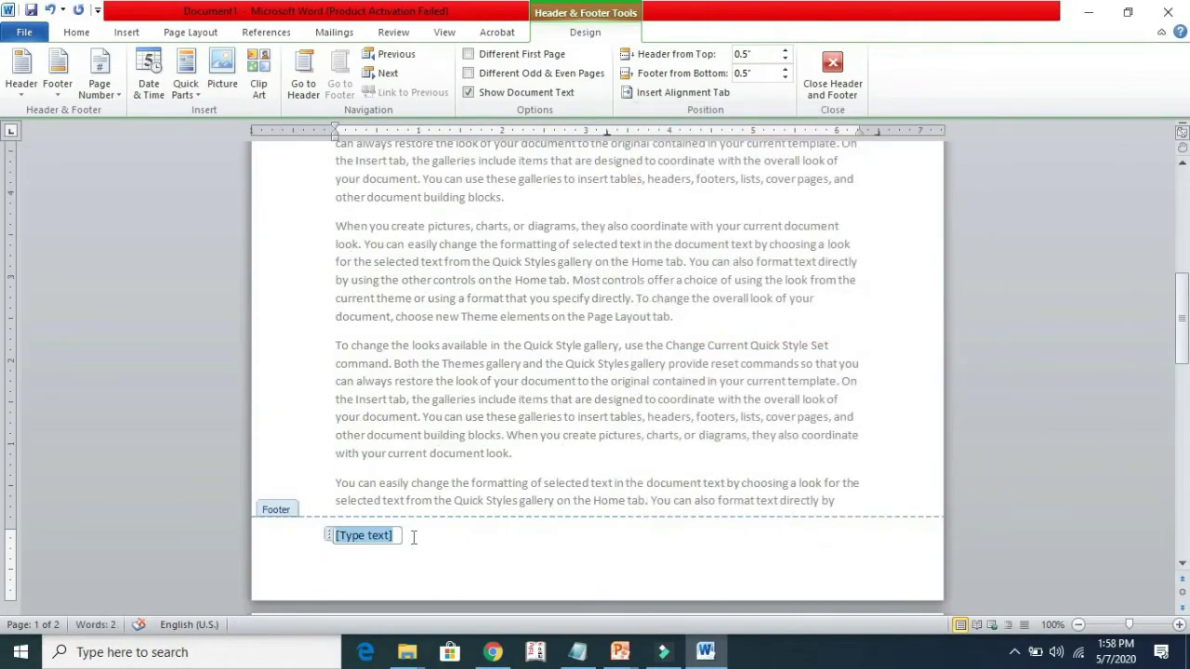
pyautogui.press('Delete')
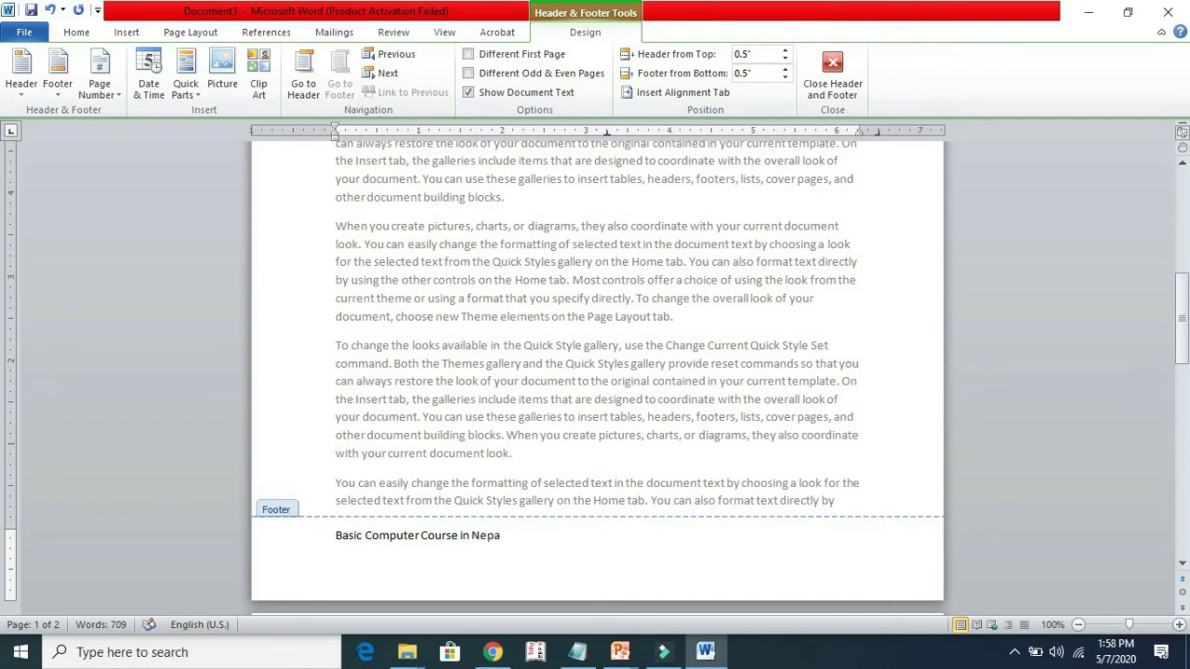
pyautogui.write('Basic Computer Course in Nepali')
pyautogui.doubleClick(525, 333)
# Step: Open the existing Hosanna Computer Youtube Channel header for editing
pyautogui.scroll(-5, 580, 384)
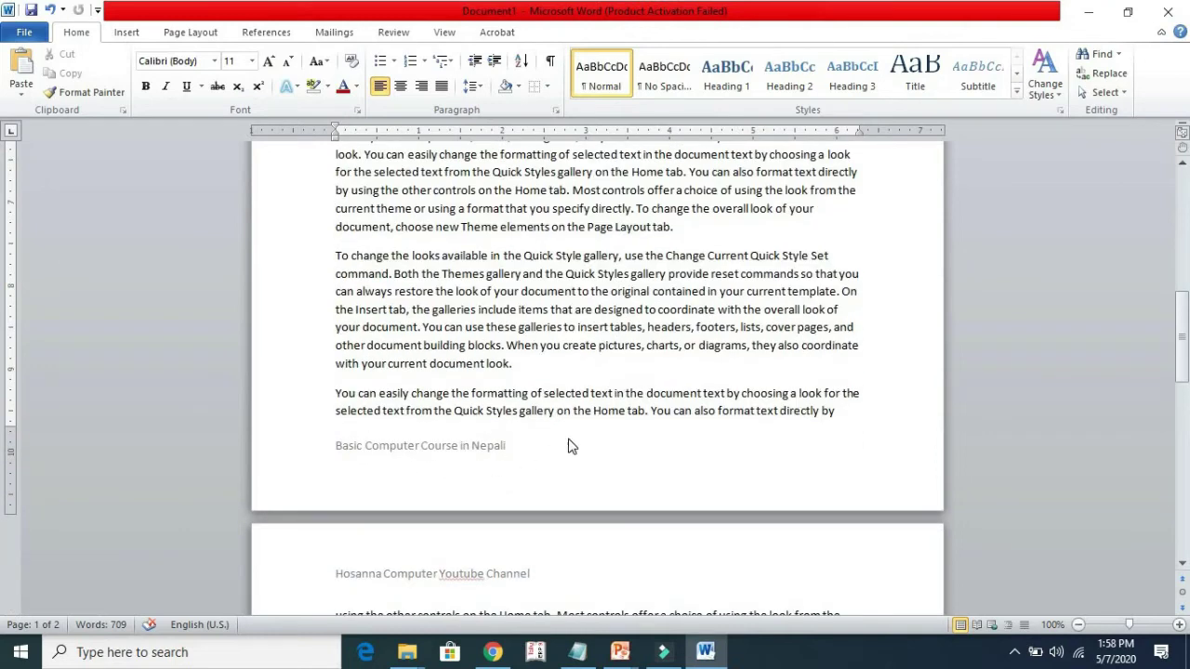
pyautogui.scroll(-2, 569, 438)
pyautogui.scroll(-3, 571, 439)
pyautogui.scroll(-3, 570, 438)
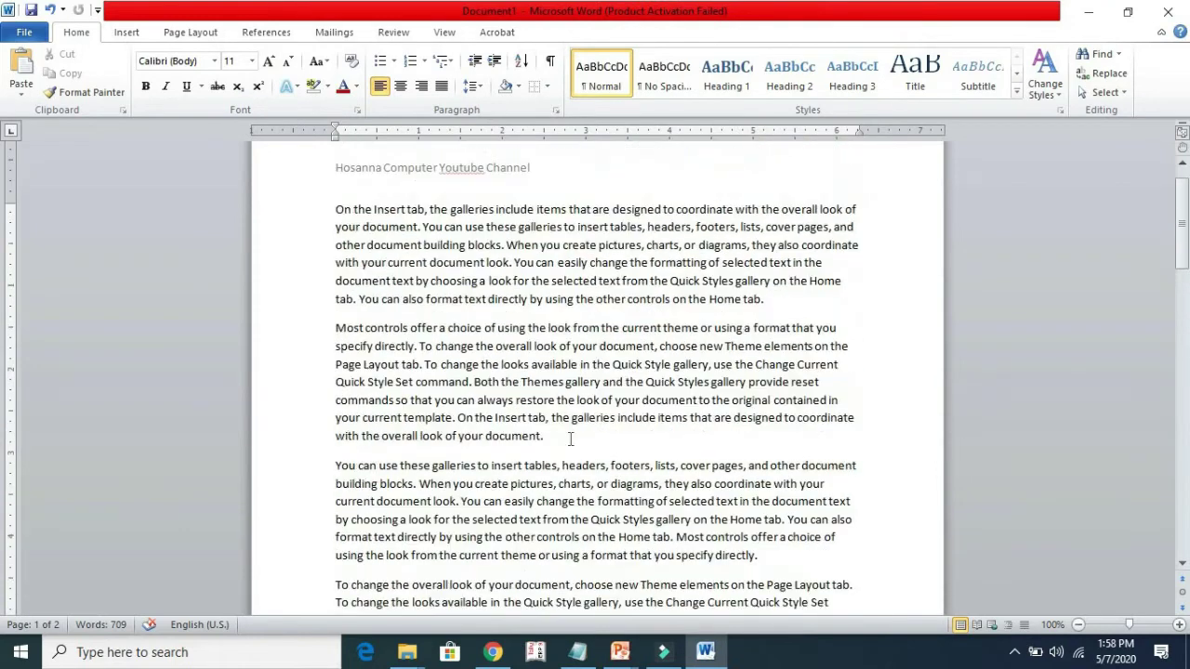
pyautogui.scroll(-2, 571, 437)
pyautogui.scroll(-8, 571, 437)
pyautogui.scroll(-2, 570, 437)
pyautogui.scroll(-5, 571, 437)
pyautogui.scroll(10, 571, 438)
pyautogui.scroll(12, 570, 438)
pyautogui.scroll(12, 571, 437)
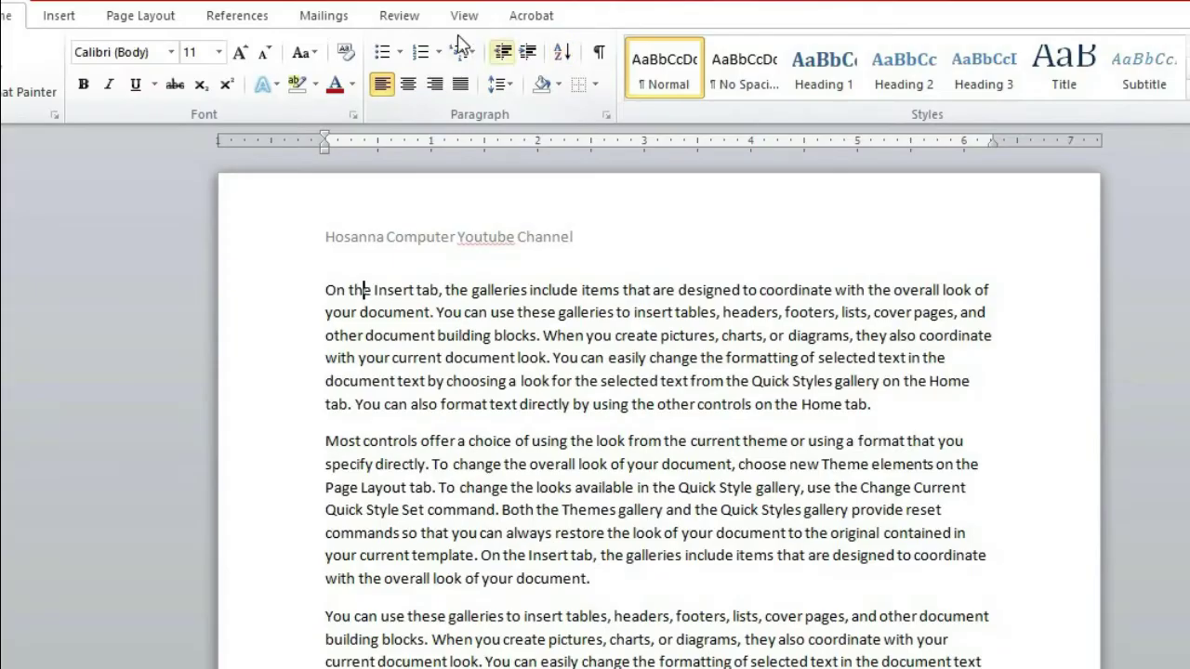
pyautogui.click(56, 16)
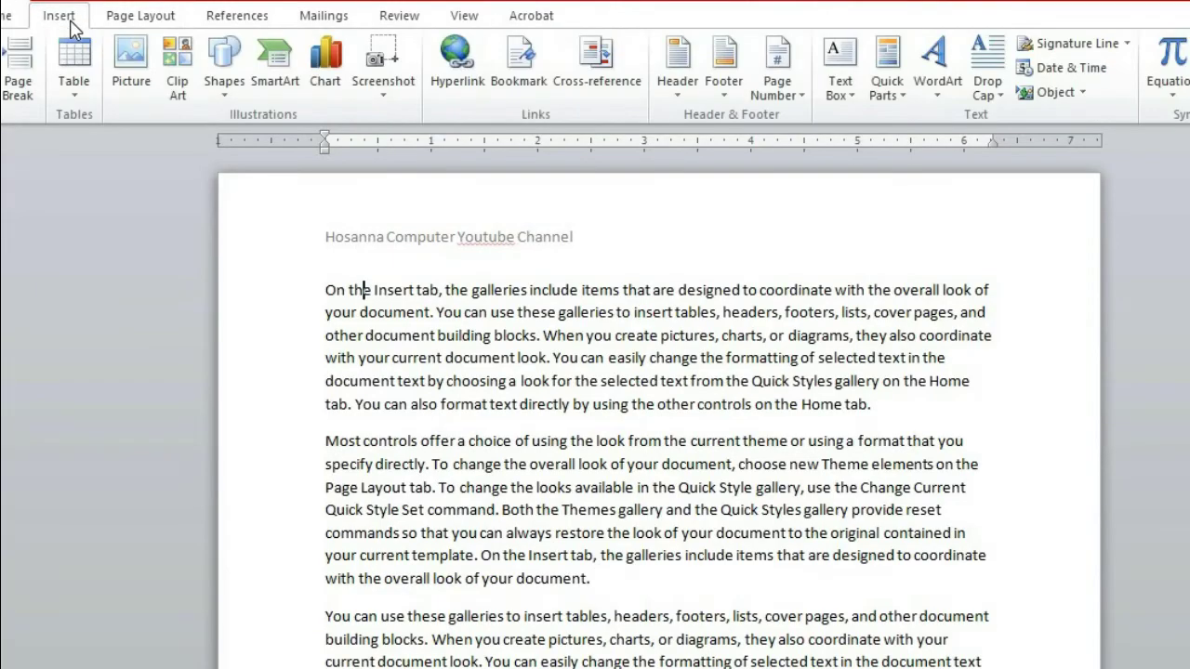
pyautogui.click(680, 85)
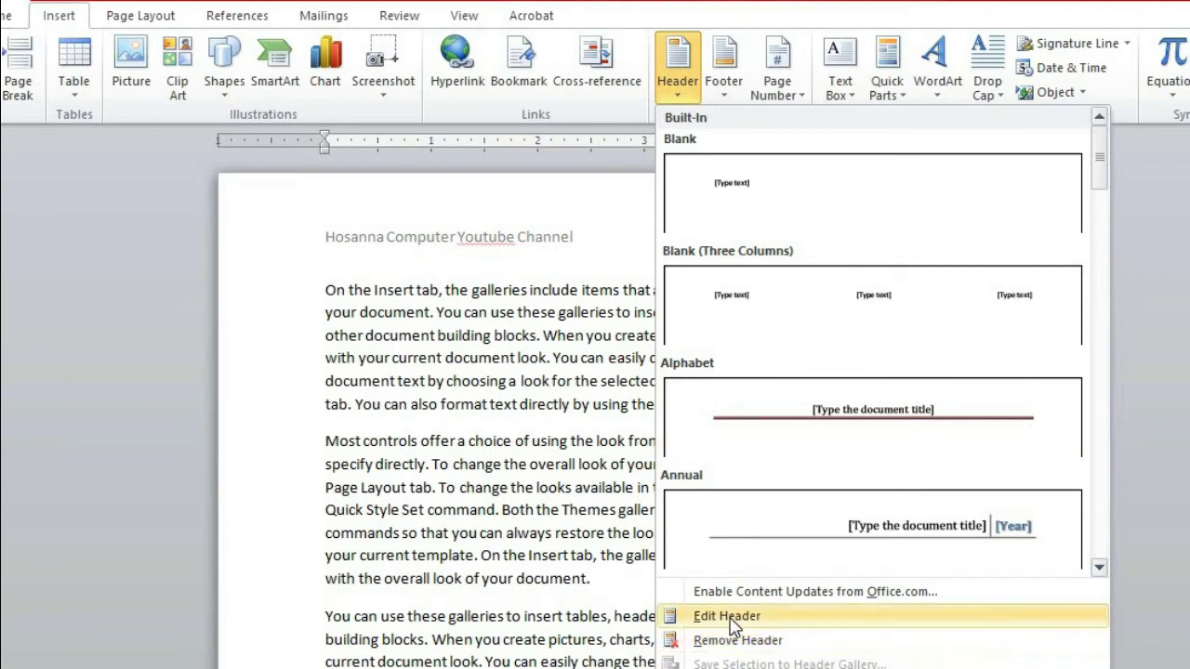
pyautogui.click(727, 616)
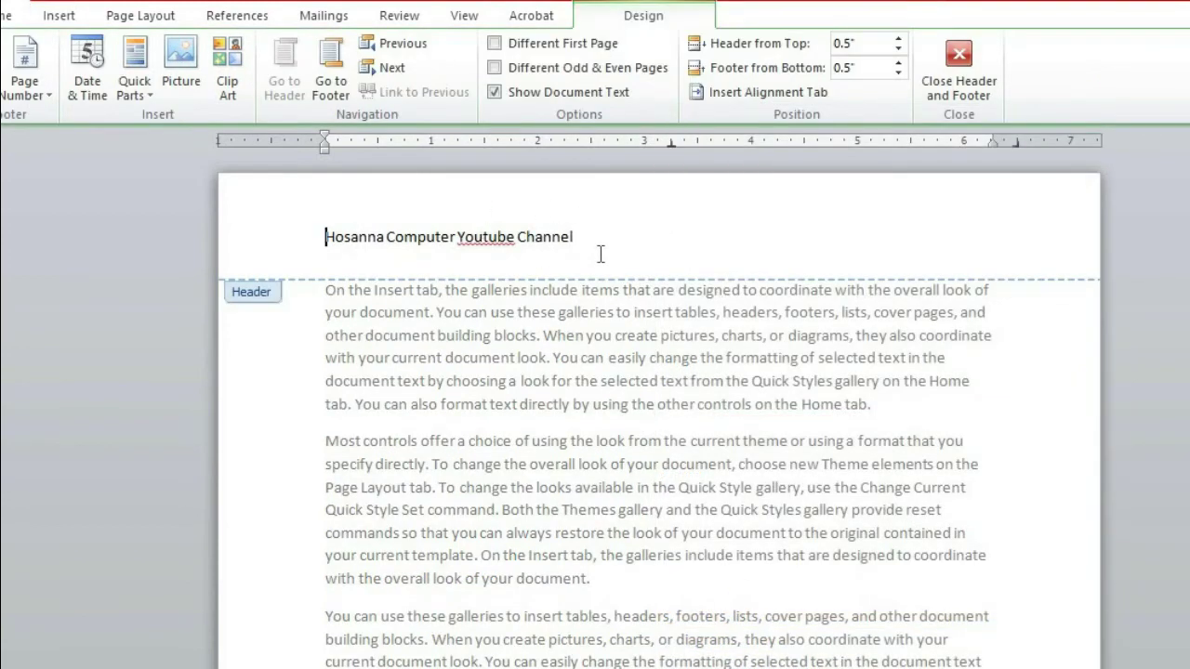
# Step: Remove the header and the footer, then leave header and footer editing
pyautogui.click(58, 15)
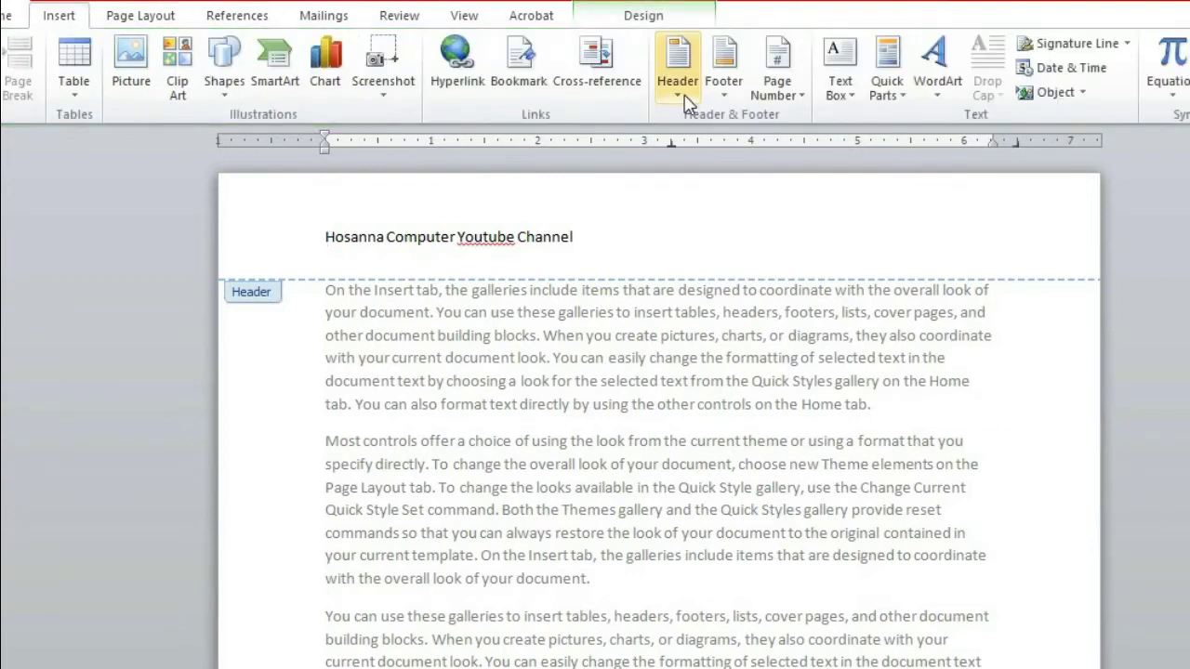
pyautogui.click(678, 97)
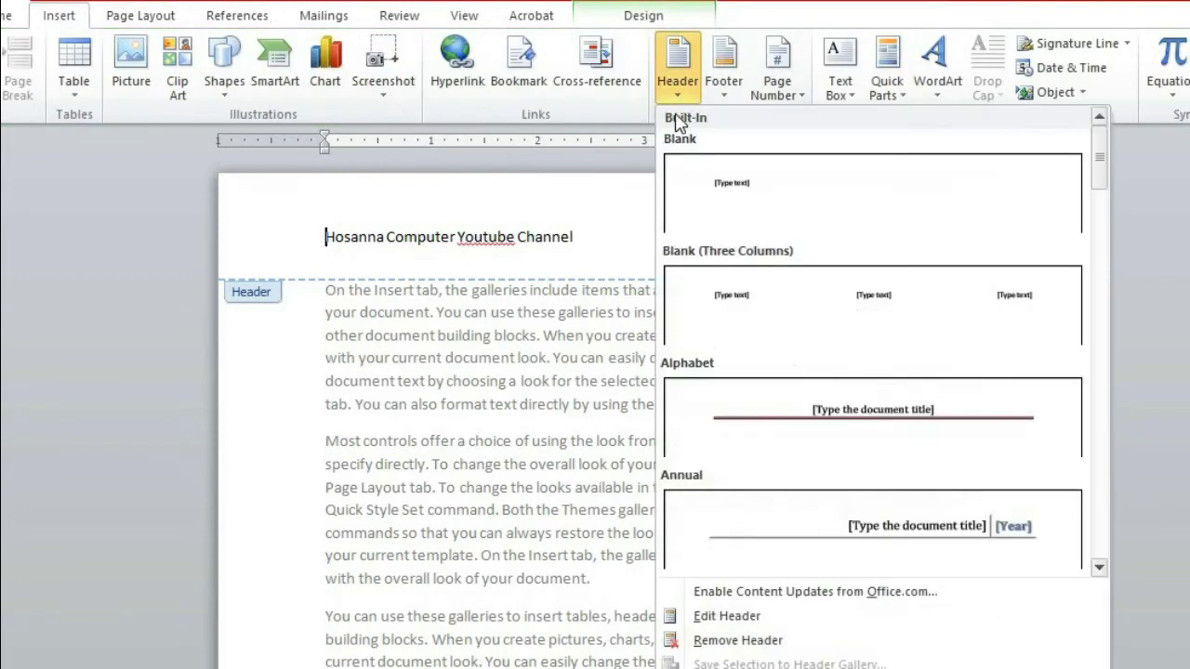
pyautogui.click(716, 641)
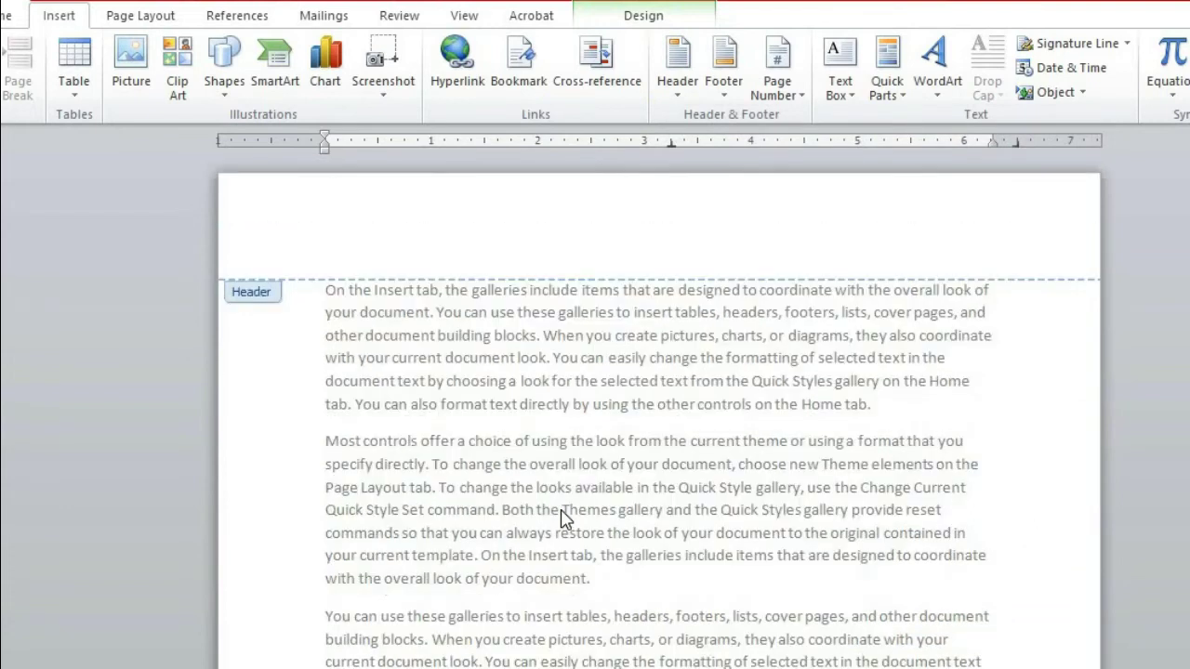
pyautogui.click(723, 88)
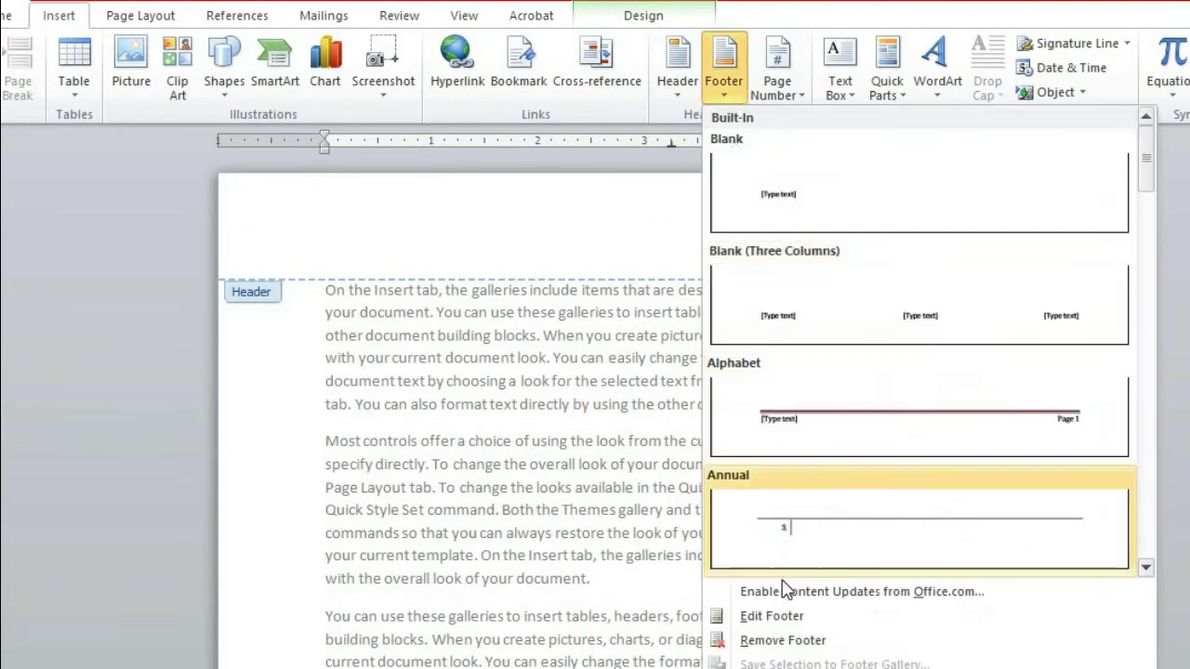
pyautogui.click(784, 650)
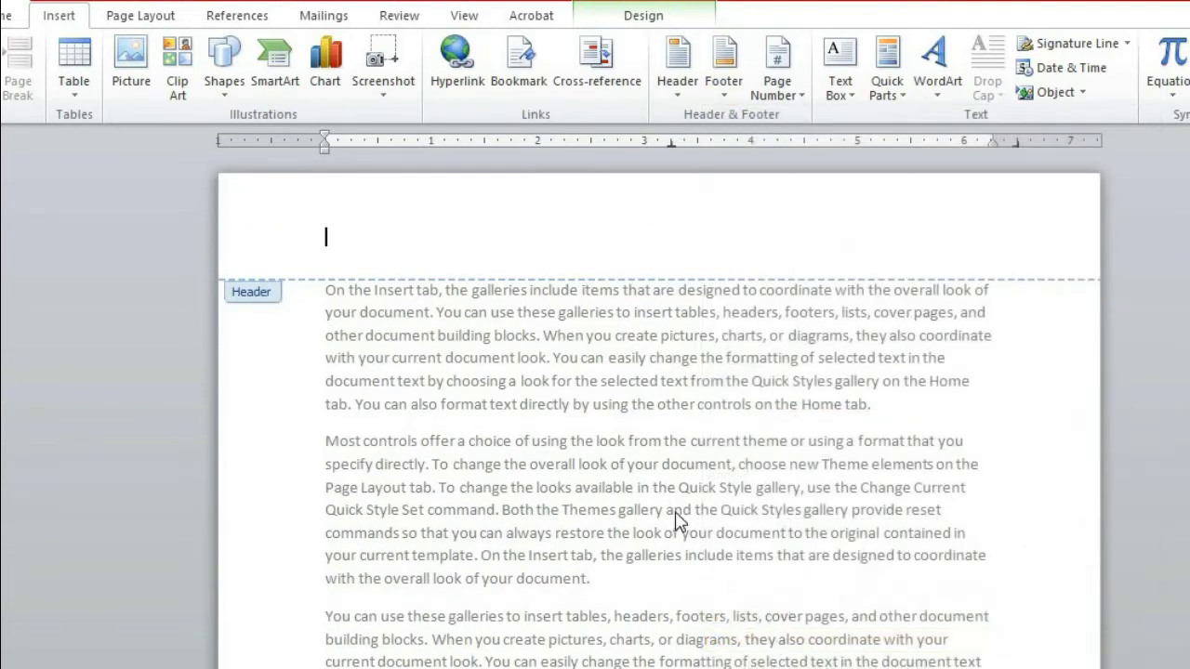
pyautogui.scroll(-3, 674, 502)
pyautogui.scroll(-2, 632, 446)
pyautogui.doubleClick(613, 409)
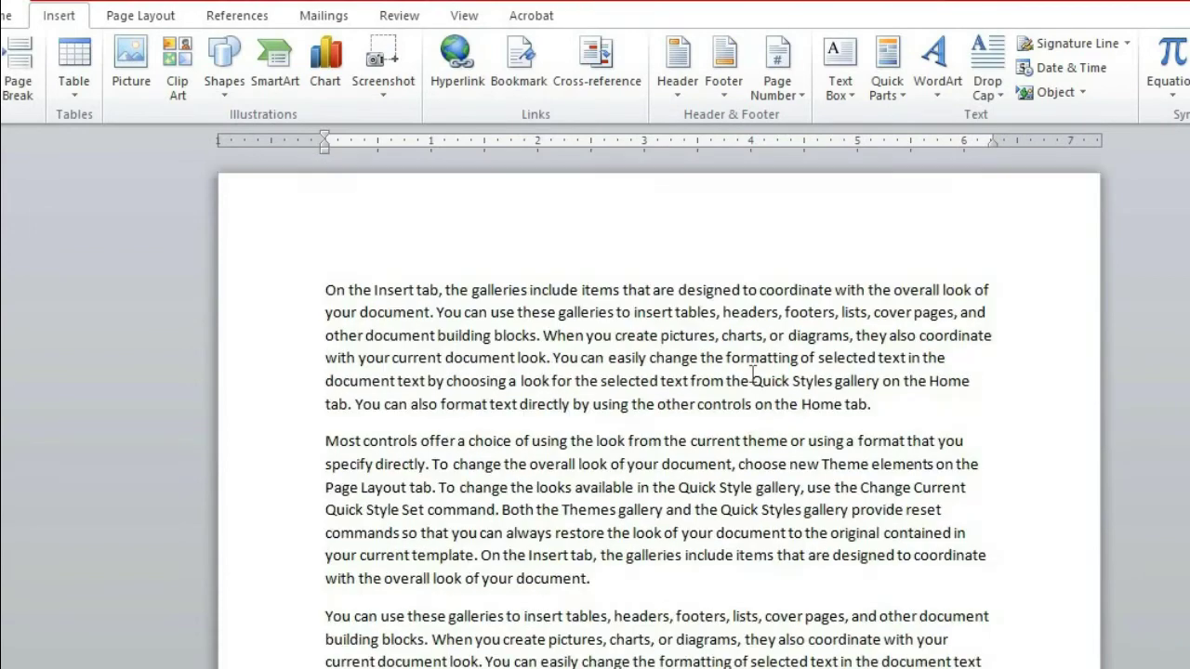
pyautogui.scroll(-10, 669, 334)
pyautogui.scroll(8, 664, 336)
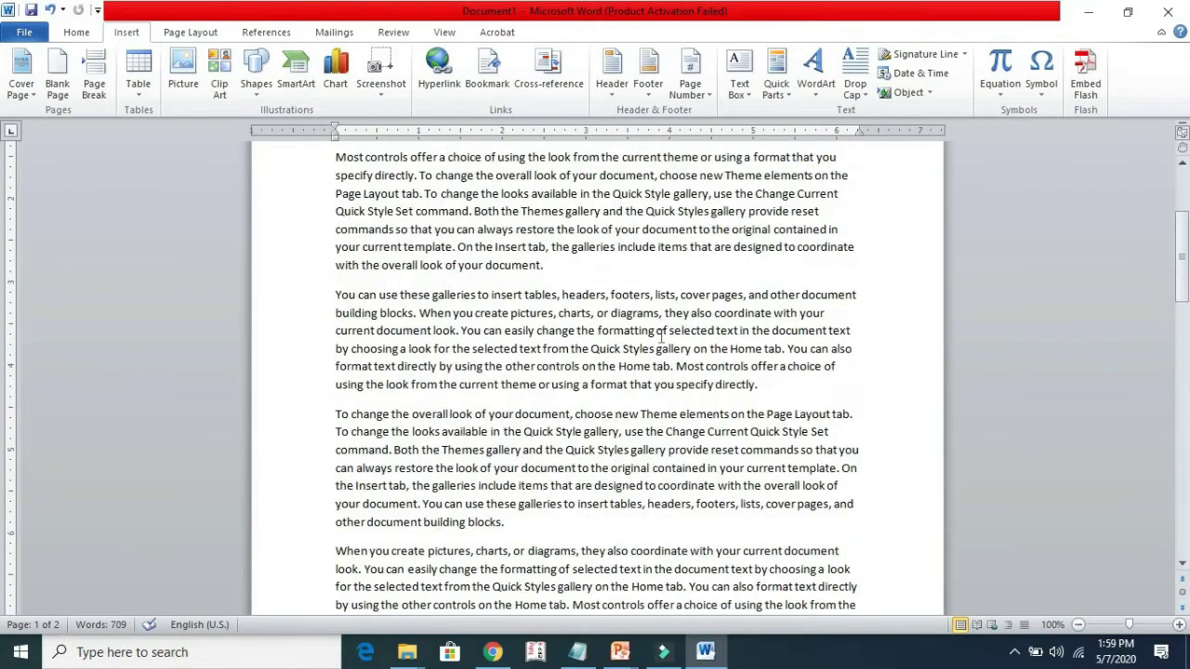
pyautogui.scroll(4, 661, 336)
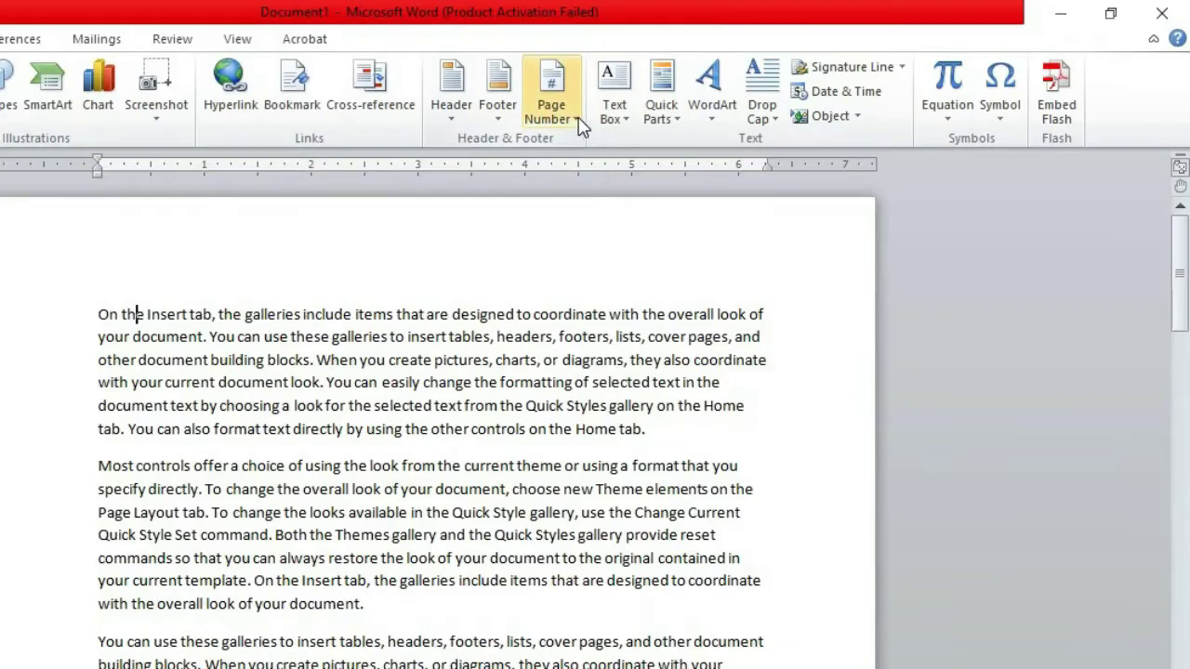
# Step: Insert a Plain Number 3 page number at the top right of every page
pyautogui.click(709, 95)
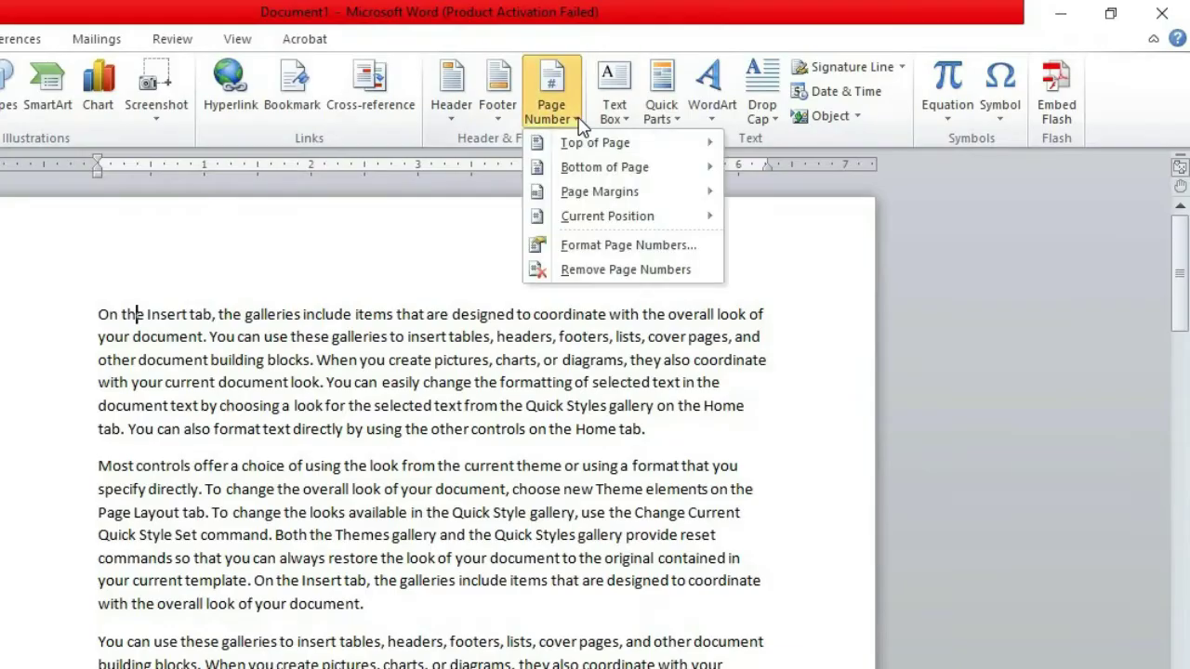
pyautogui.moveTo(579, 142)
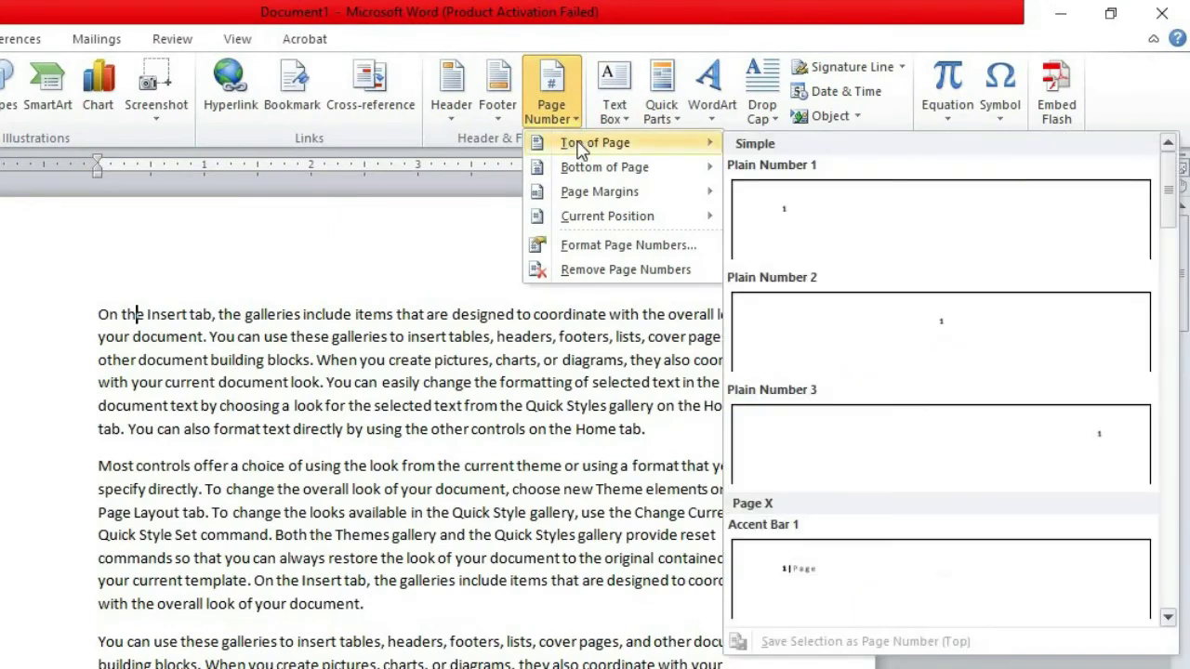
pyautogui.moveTo(618, 167)
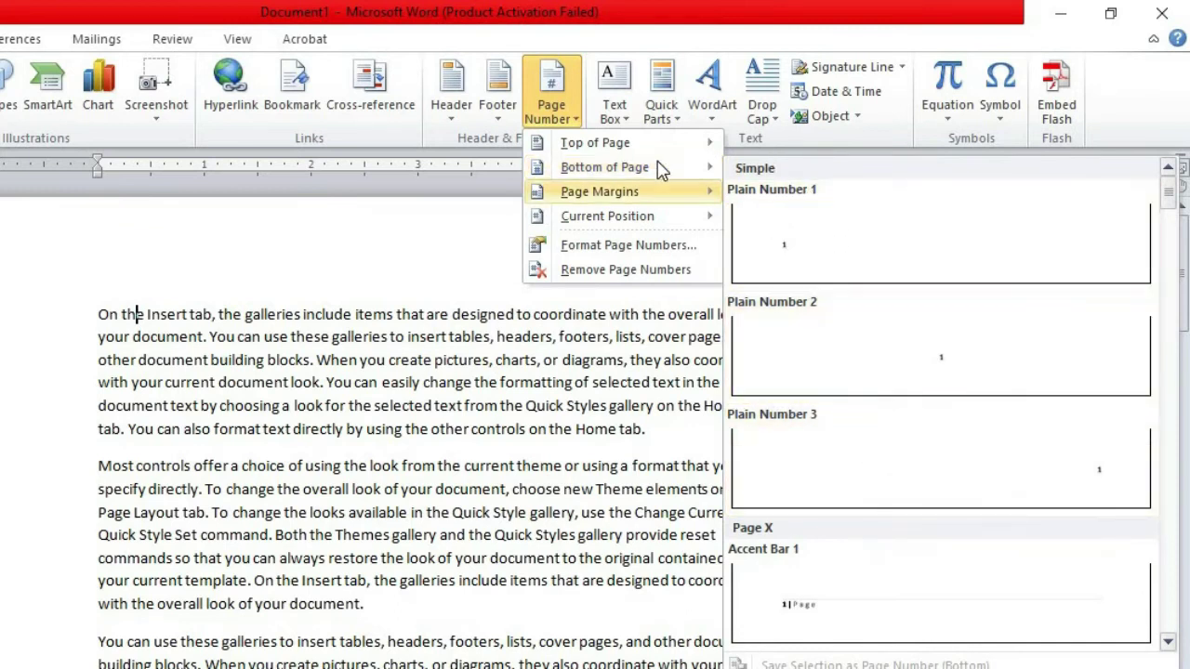
pyautogui.moveTo(641, 146)
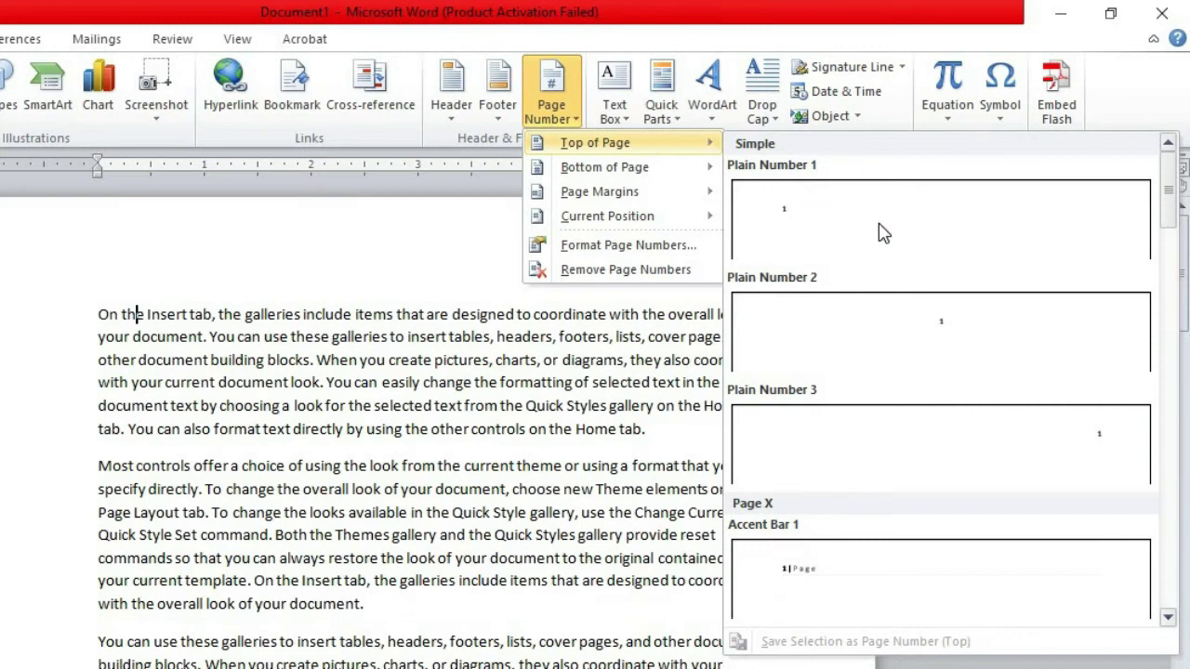
pyautogui.click(874, 425)
pyautogui.scroll(-4, 712, 442)
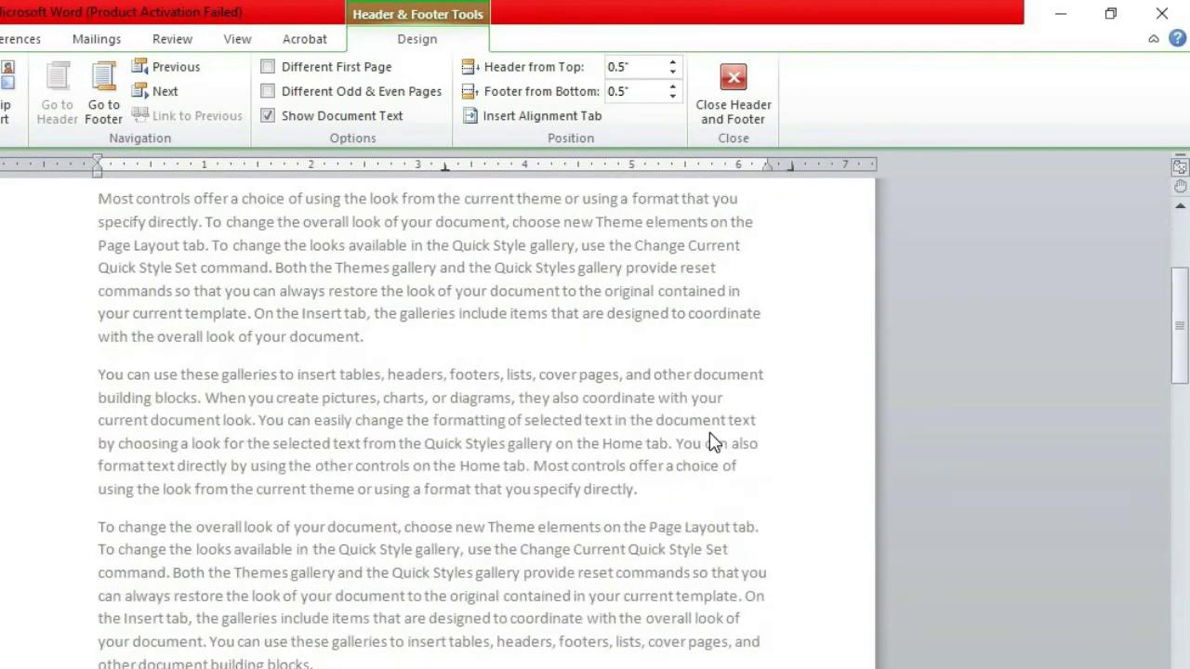
pyautogui.scroll(-2, 712, 443)
pyautogui.scroll(-2, 712, 442)
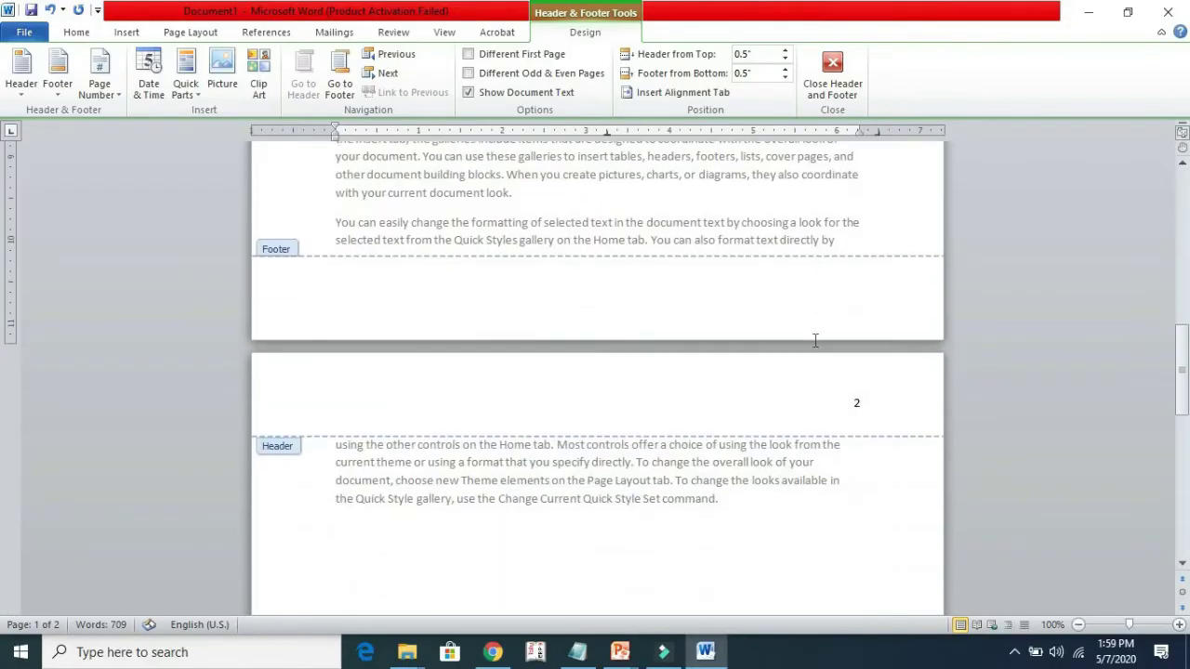
pyautogui.scroll(-2, 814, 340)
pyautogui.scroll(-2, 815, 344)
pyautogui.scroll(5, 815, 345)
pyautogui.scroll(3, 814, 346)
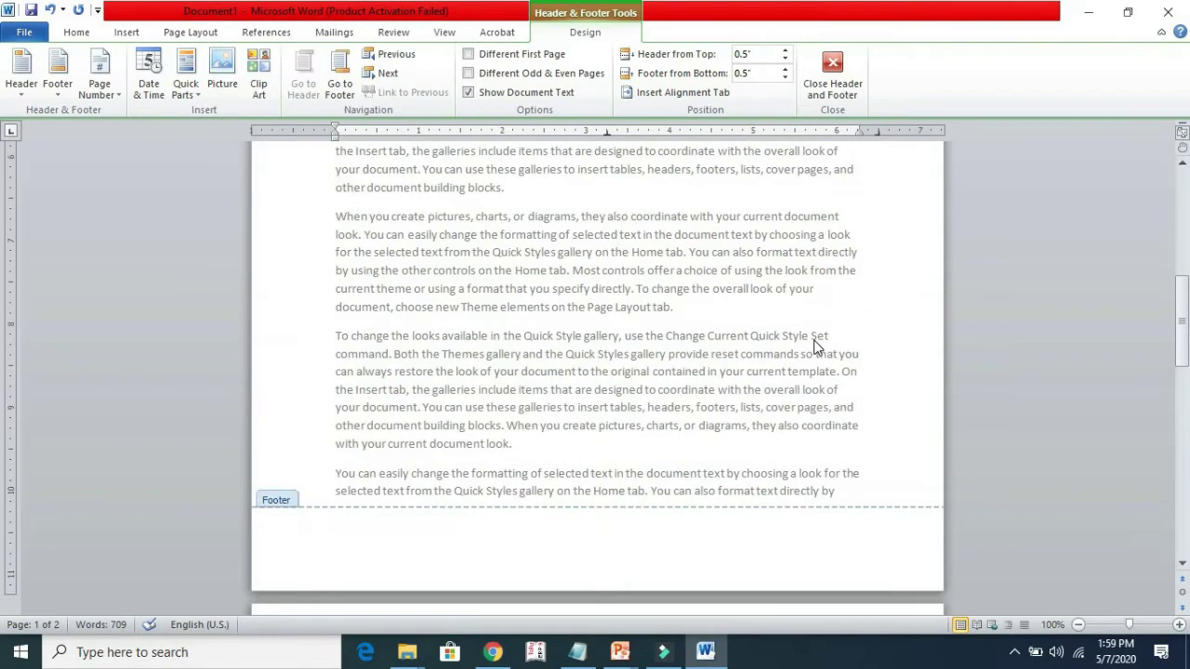
pyautogui.scroll(8, 815, 346)
pyautogui.scroll(2, 814, 346)
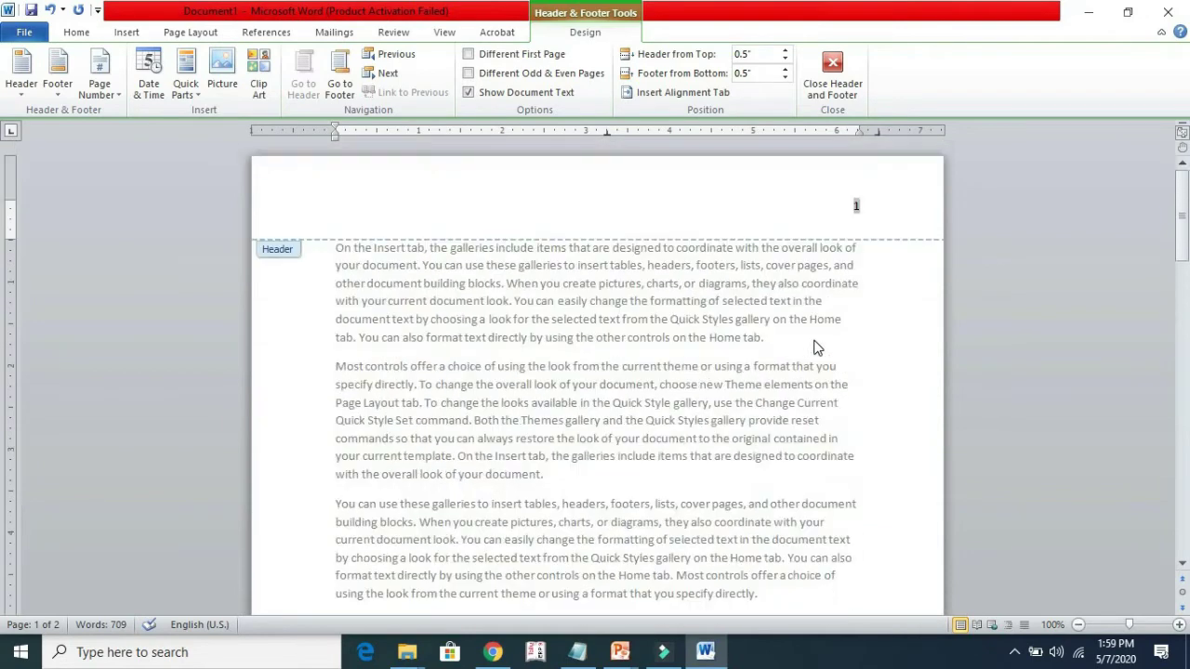
# Step: Close header editing and return to the body, clearing the stray selection
pyautogui.doubleClick(709, 321)
pyautogui.scroll(-7, 787, 330)
pyautogui.scroll(-9, 787, 330)
pyautogui.scroll(-2, 787, 330)
pyautogui.scroll(11, 787, 330)
pyautogui.scroll(6, 787, 330)
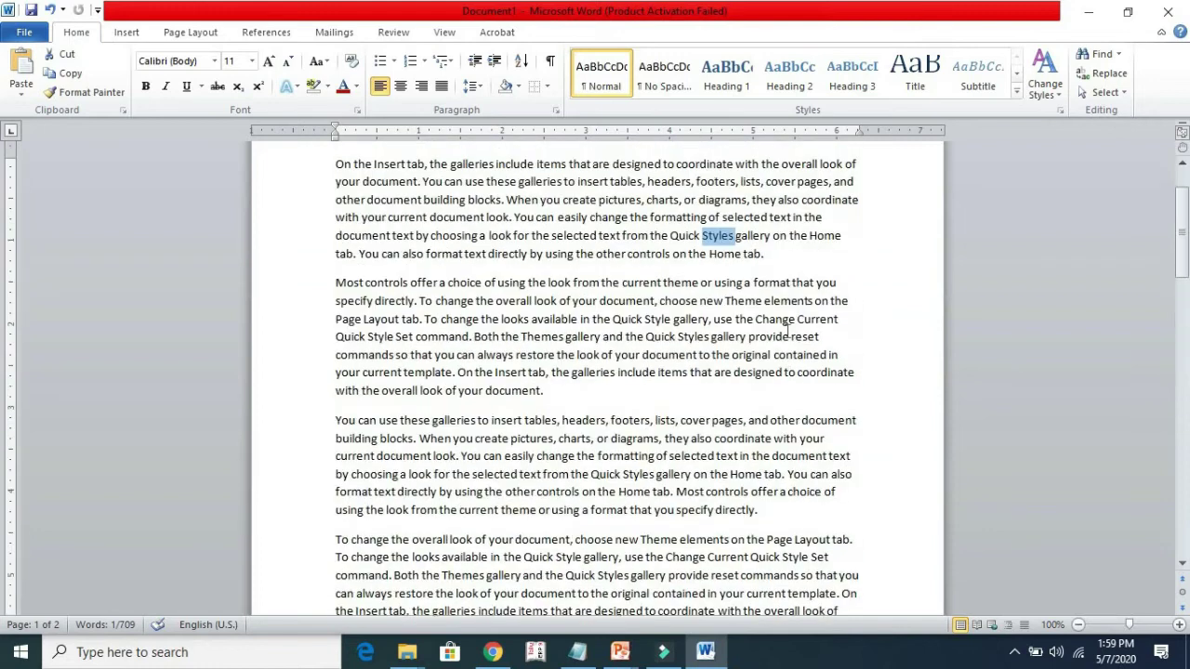
pyautogui.scroll(2, 786, 329)
pyautogui.click(744, 320)
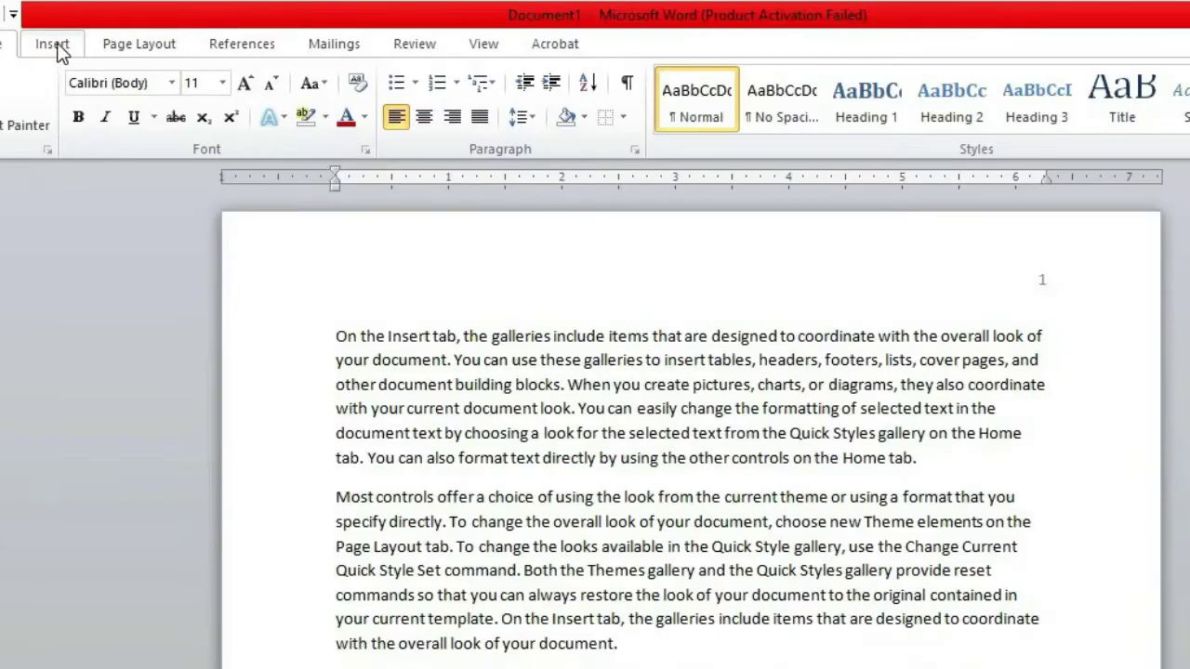
pyautogui.click(127, 32)
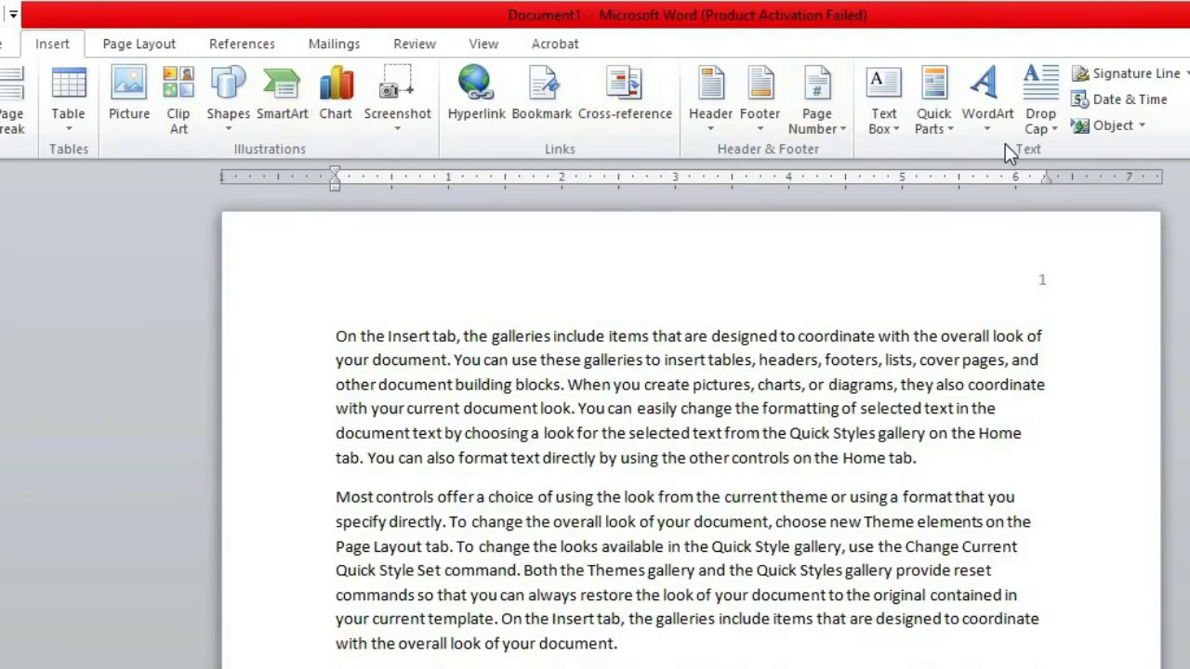
# Step: Remove all page numbers and return to the top of page 1
pyautogui.click(846, 137)
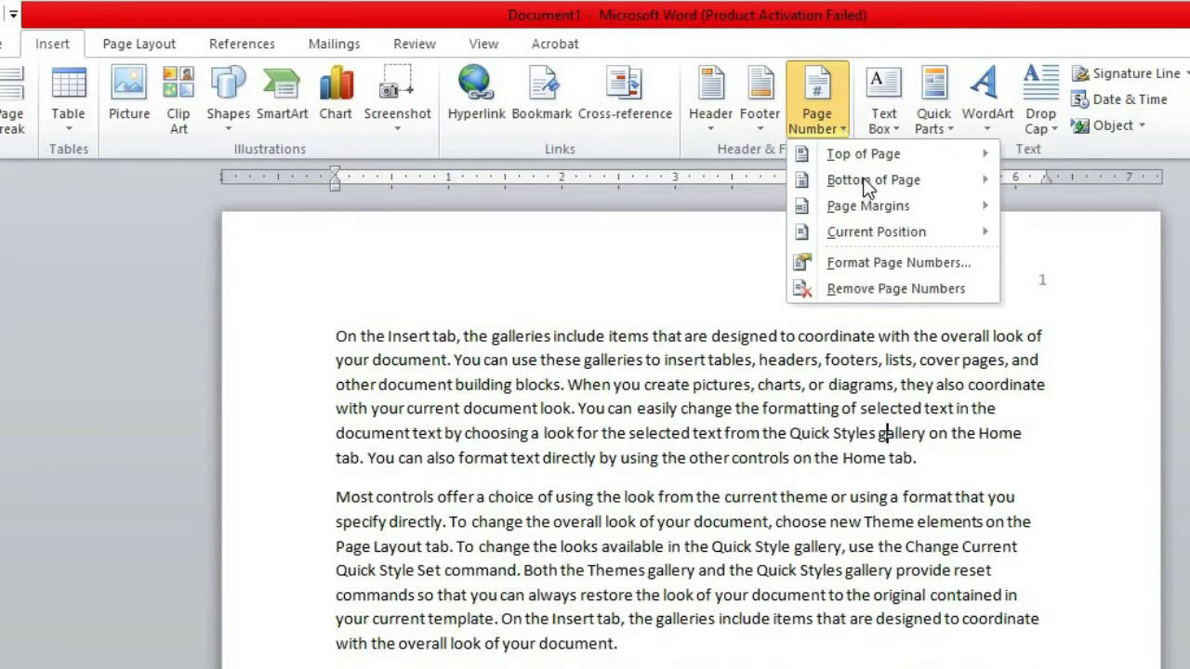
pyautogui.click(873, 288)
pyautogui.scroll(-5, 1084, 299)
pyautogui.scroll(-3, 1084, 307)
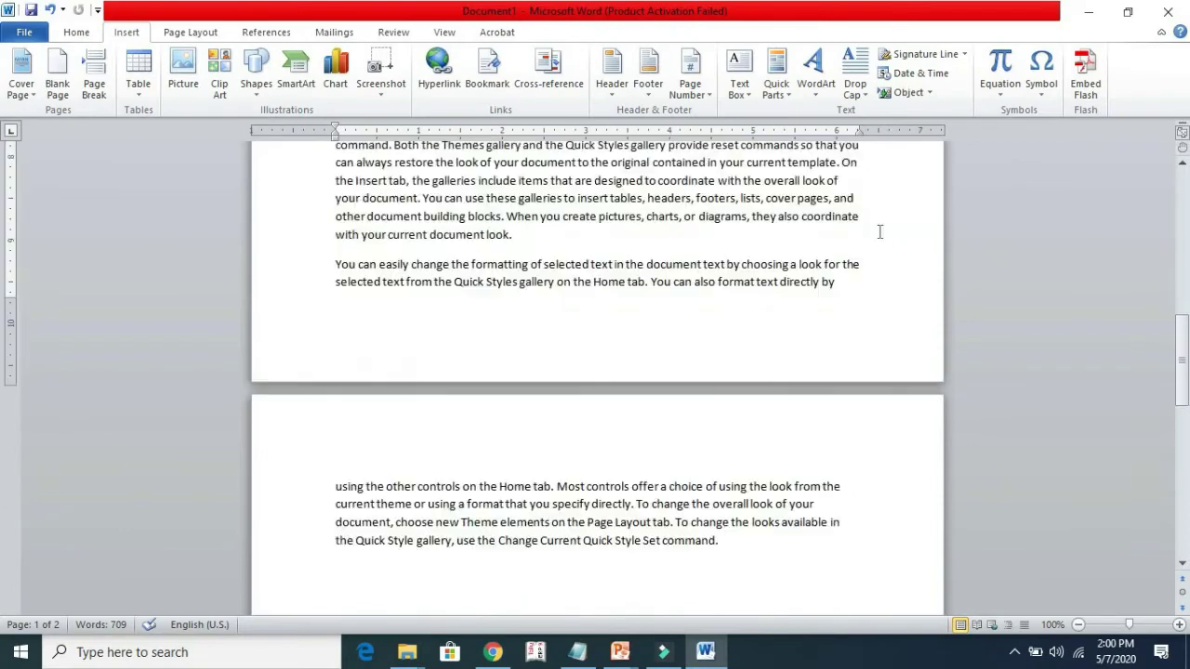
pyautogui.scroll(5, 879, 231)
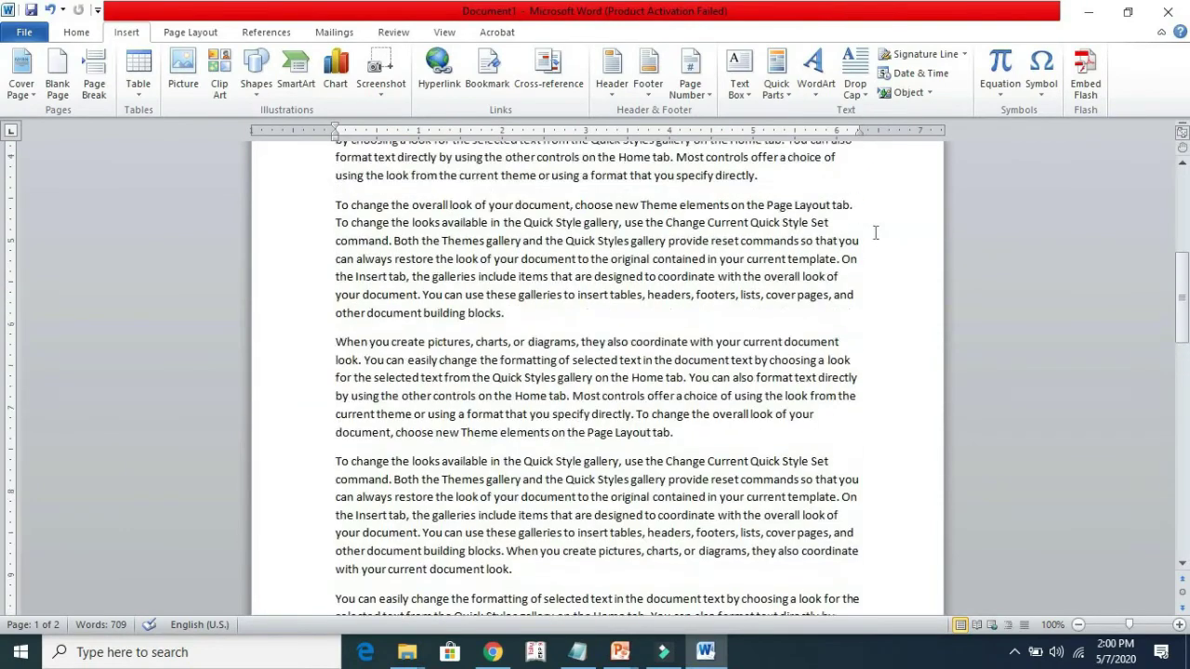
pyautogui.scroll(6, 874, 240)
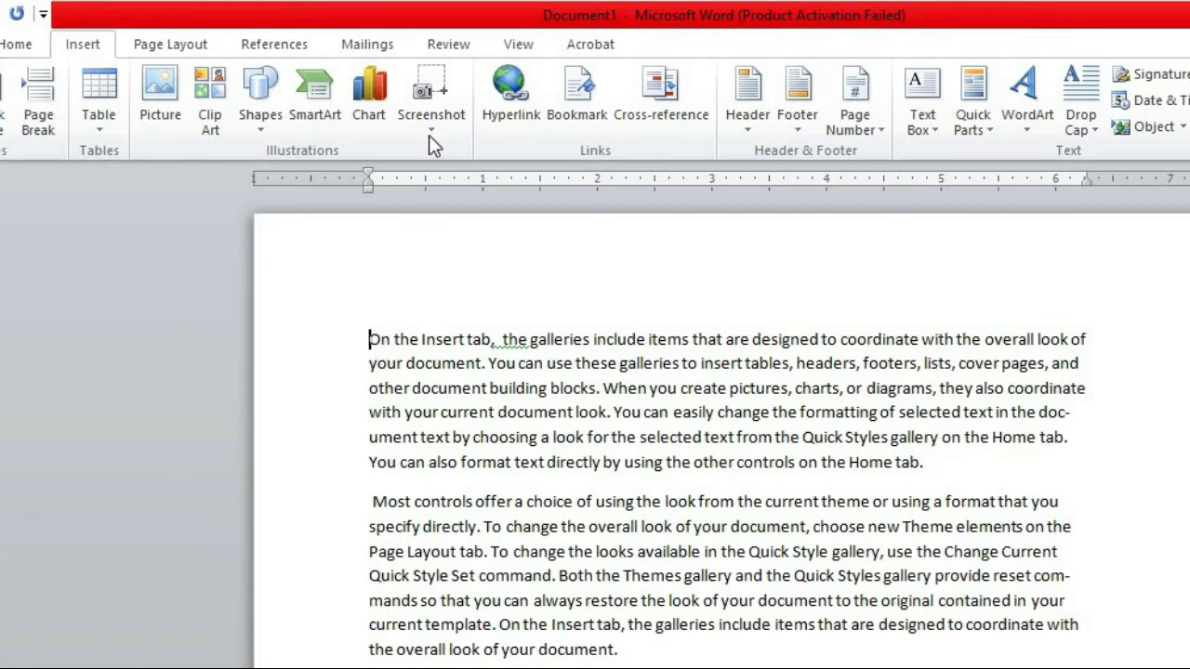
# Step: Insert a screen clipping of the top-left desktop icons at the document's start
pyautogui.click(437, 101)
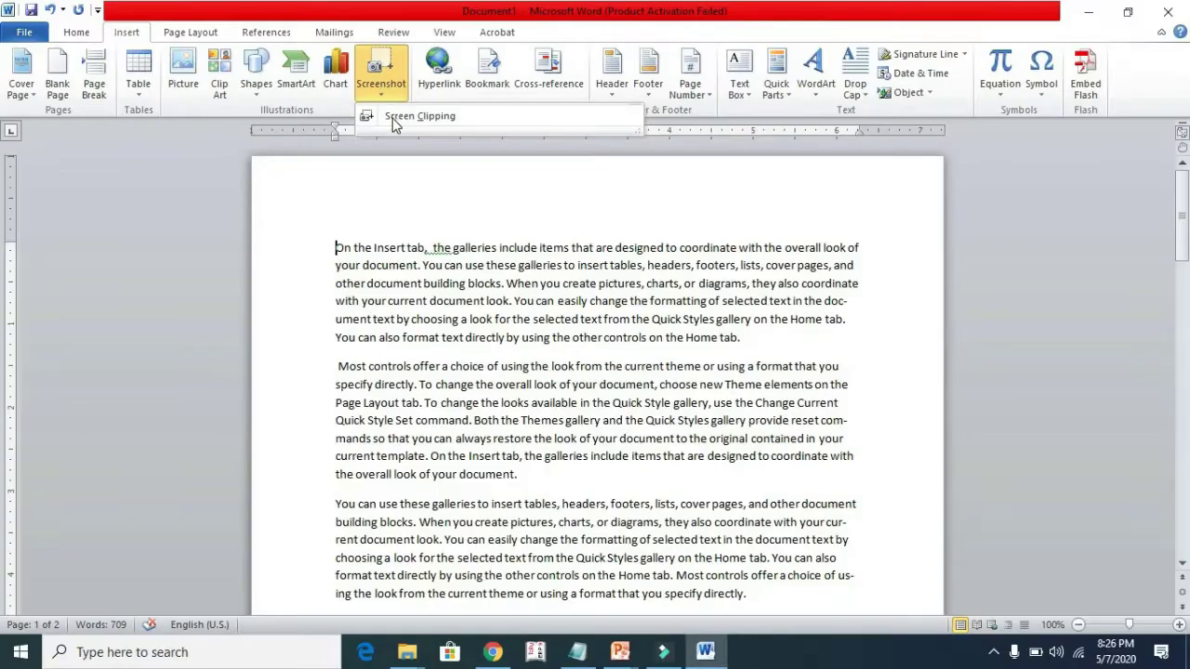
pyautogui.click(393, 119)
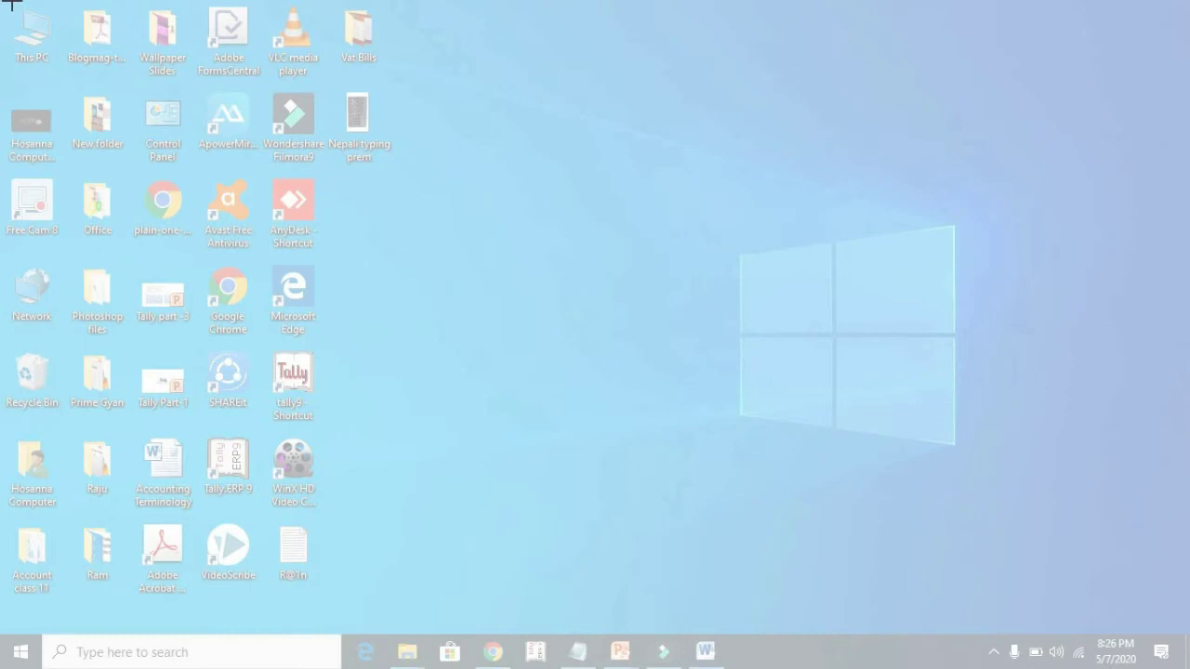
pyautogui.moveTo(16, 34)
pyautogui.mouseDown()
pyautogui.moveTo(364, 369)
pyautogui.moveTo(400, 345)
pyautogui.mouseUp()
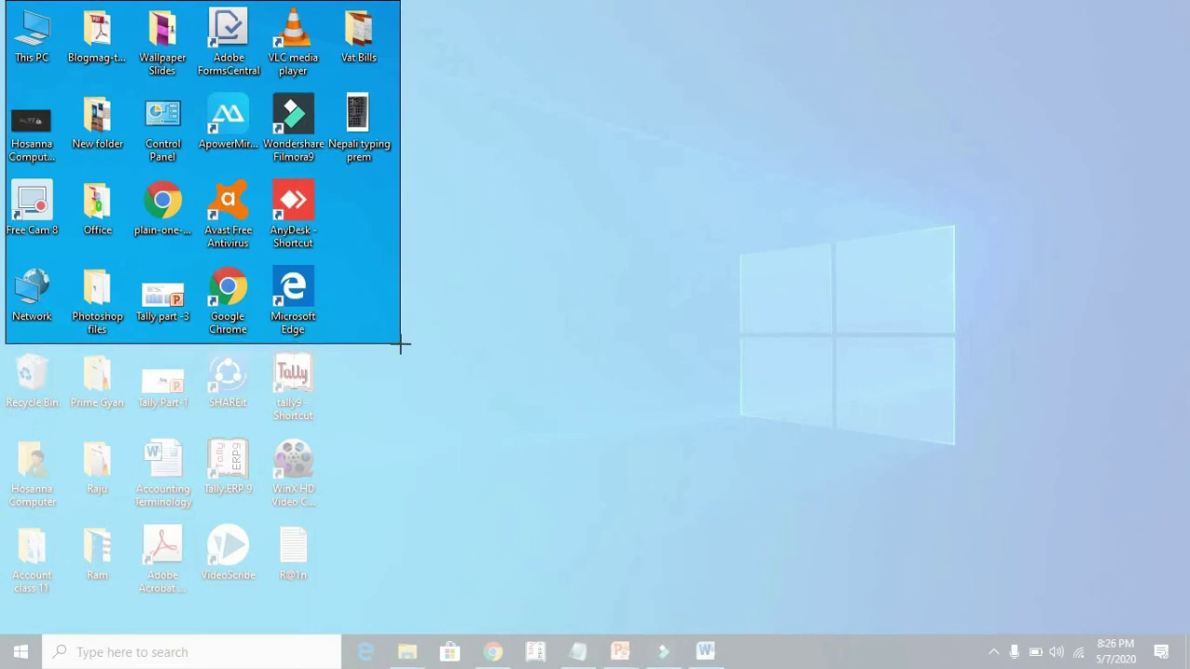
pyautogui.moveTo(400, 344); pyautogui.dragTo(401, 344)
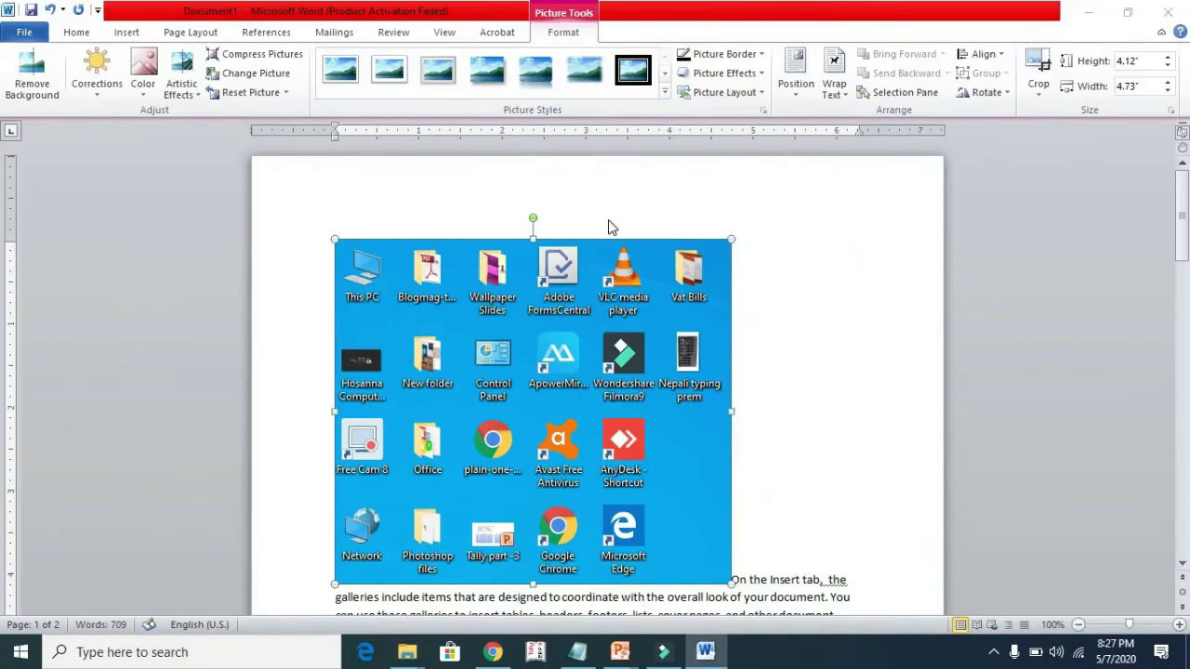
pyautogui.scroll(-3, 858, 270)
pyautogui.scroll(3, 782, 282)
pyautogui.scroll(-3, 842, 295)
pyautogui.scroll(3, 771, 325)
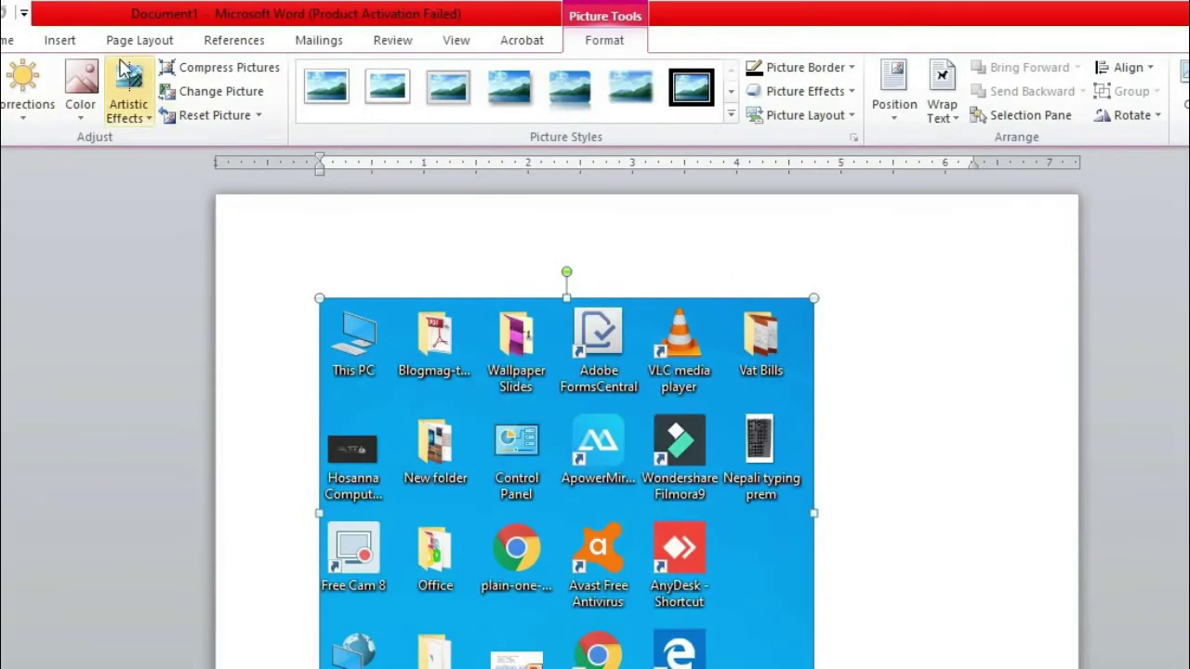
# Step: Set the picture's text wrapping to In Front of Text
pyautogui.click(162, 40)
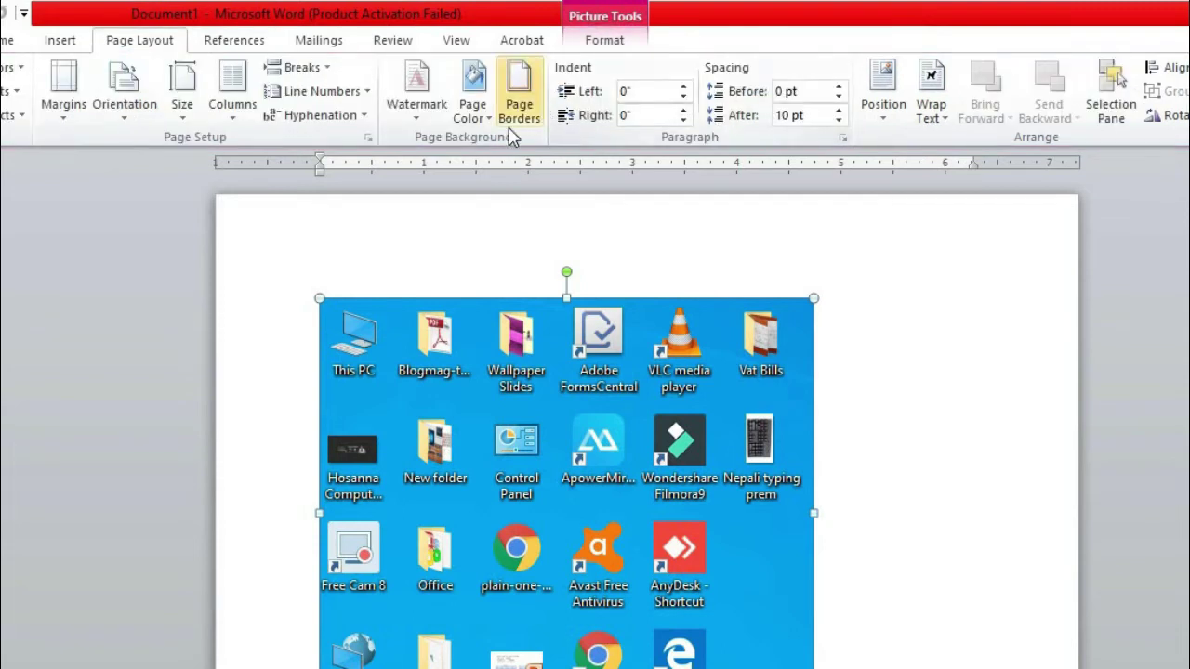
pyautogui.click(946, 119)
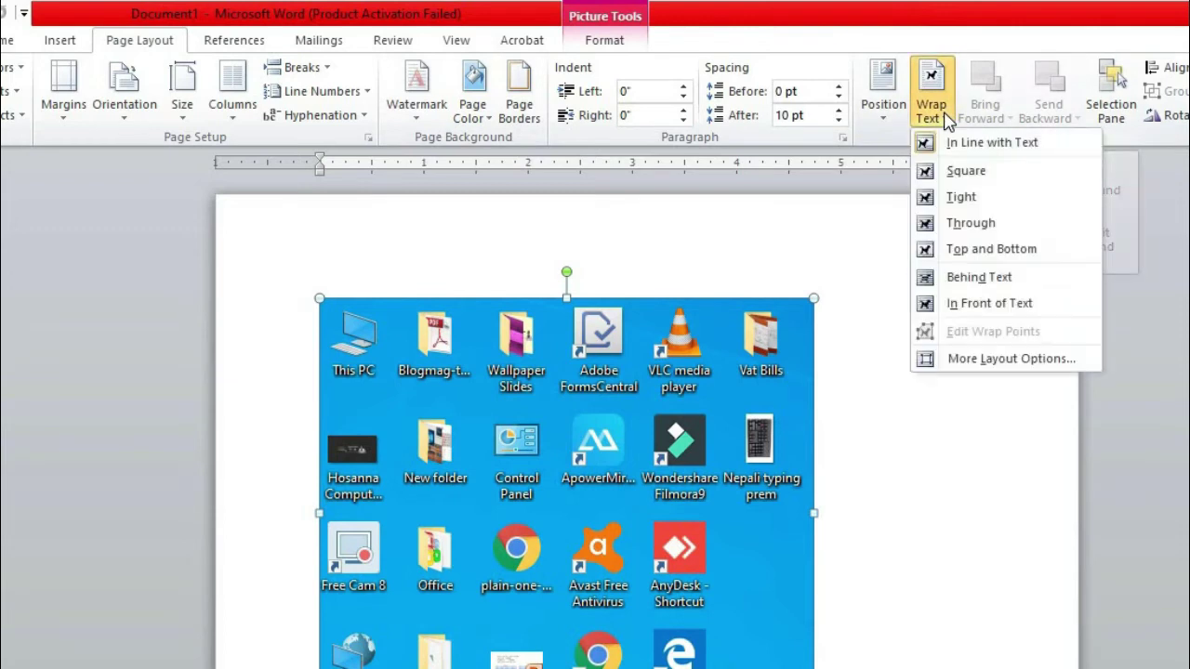
pyautogui.click(972, 305)
pyautogui.scroll(-2, 668, 354)
pyautogui.scroll(-1, 667, 354)
pyautogui.moveTo(620, 316)
pyautogui.mouseDown()
pyautogui.moveTo(732, 476)
pyautogui.moveTo(700, 425)
pyautogui.mouseUp()
pyautogui.scroll(3, 792, 476)
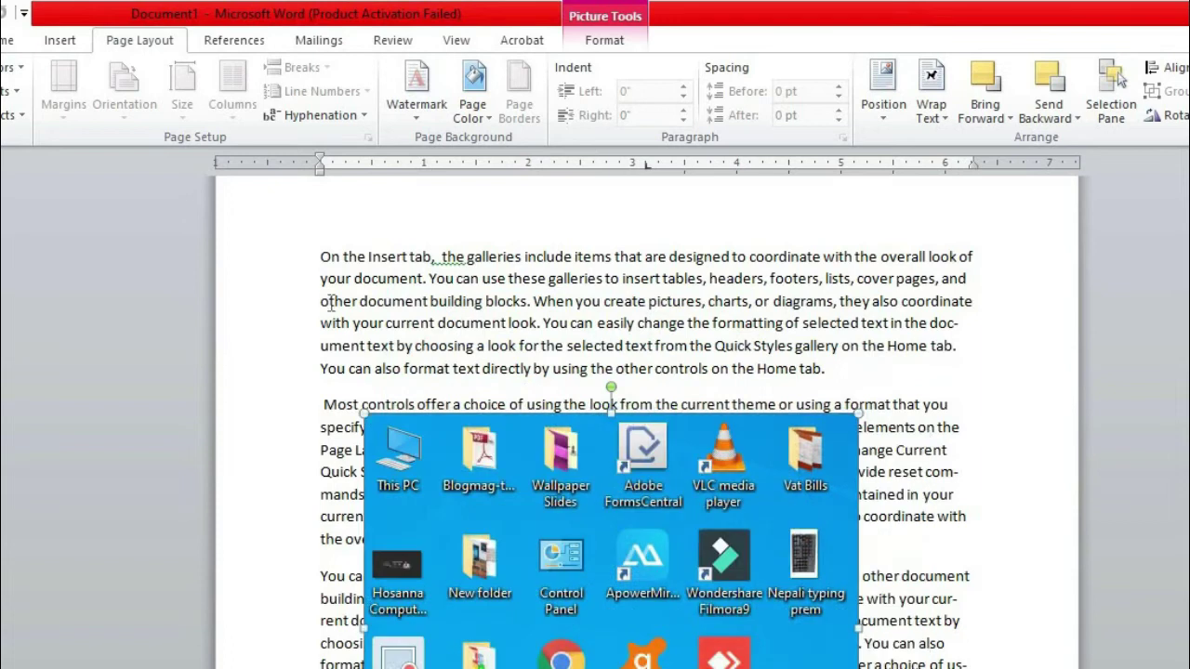
# Step: Indent the first paragraph to 3.13", then shrink the picture and place it to its left
pyautogui.click(324, 258)
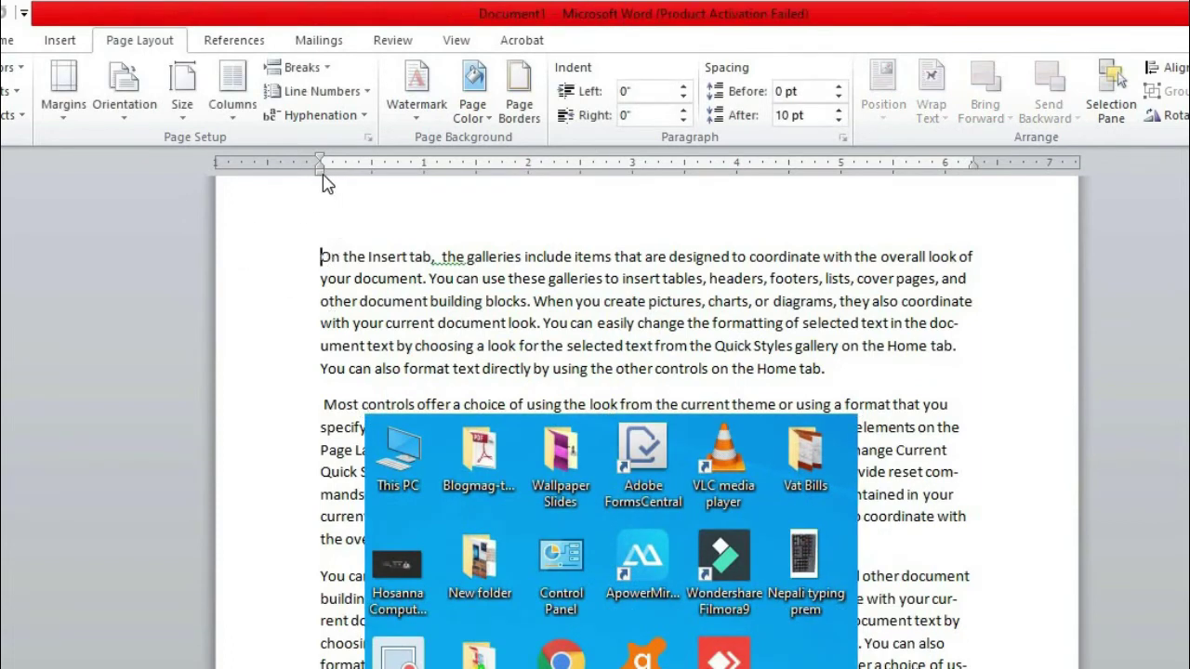
pyautogui.moveTo(319, 183); pyautogui.dragTo(653, 186)
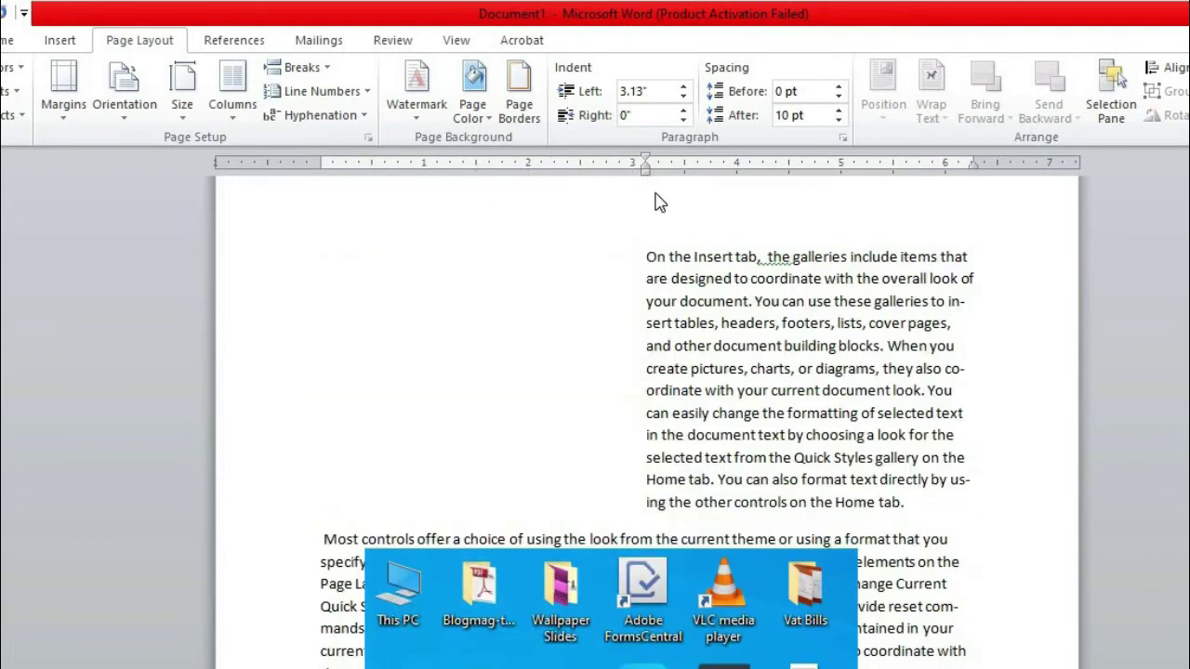
pyautogui.moveTo(648, 637)
pyautogui.mouseDown()
pyautogui.moveTo(501, 282)
pyautogui.moveTo(484, 211)
pyautogui.mouseUp()
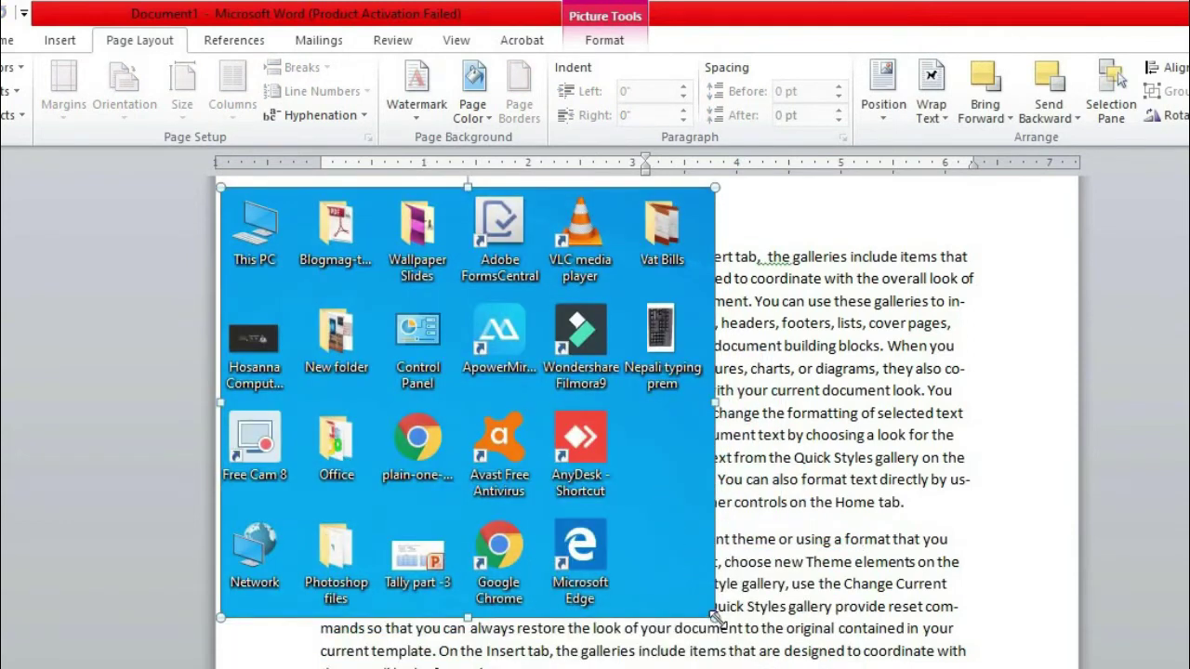
pyautogui.moveTo(716, 618); pyautogui.dragTo(522, 451)
pyautogui.moveTo(539, 388)
pyautogui.mouseDown()
pyautogui.moveTo(581, 409)
pyautogui.moveTo(584, 434)
pyautogui.mouseUp()
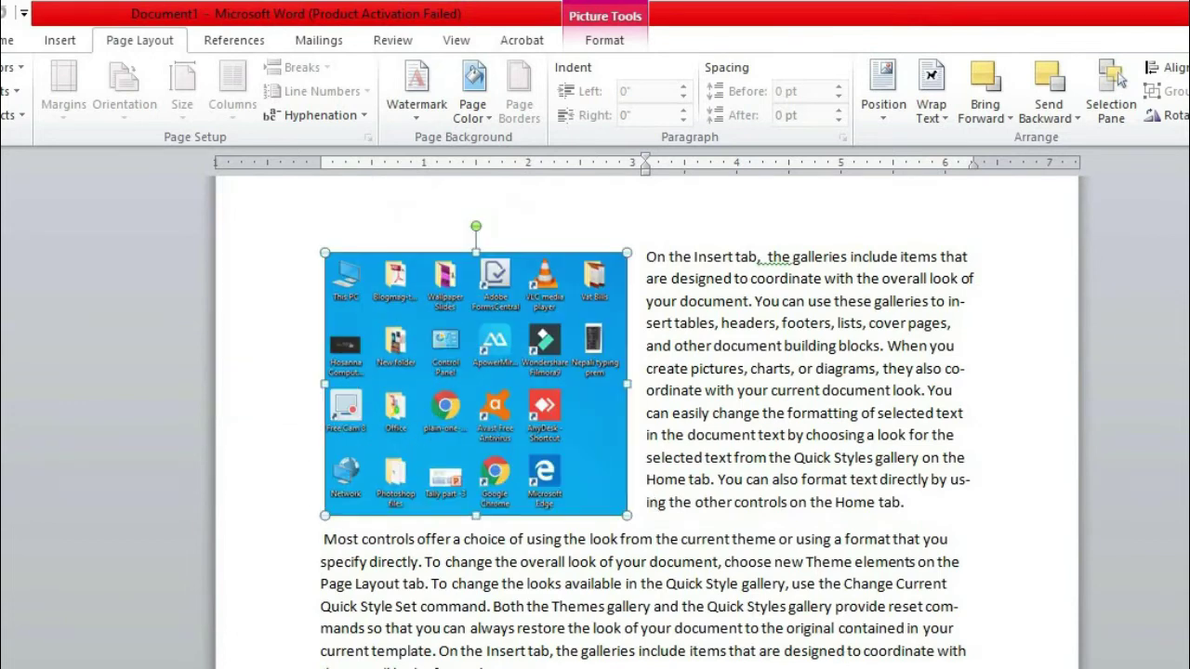
pyautogui.click(709, 478)
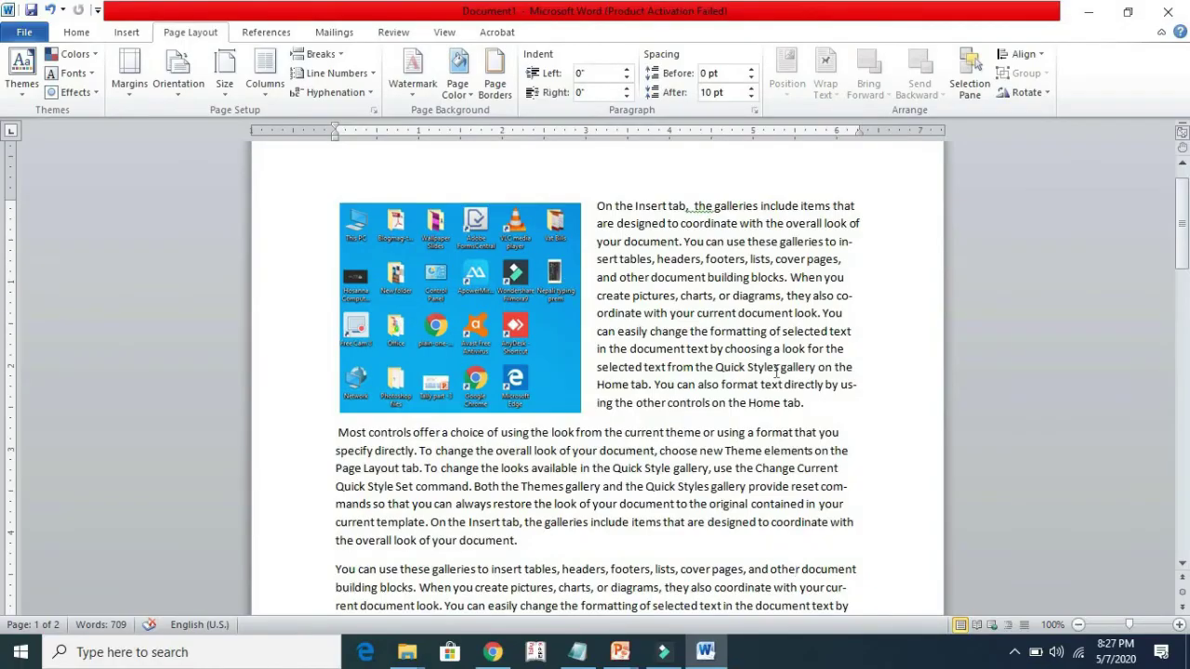
pyautogui.scroll(-9, 776, 372)
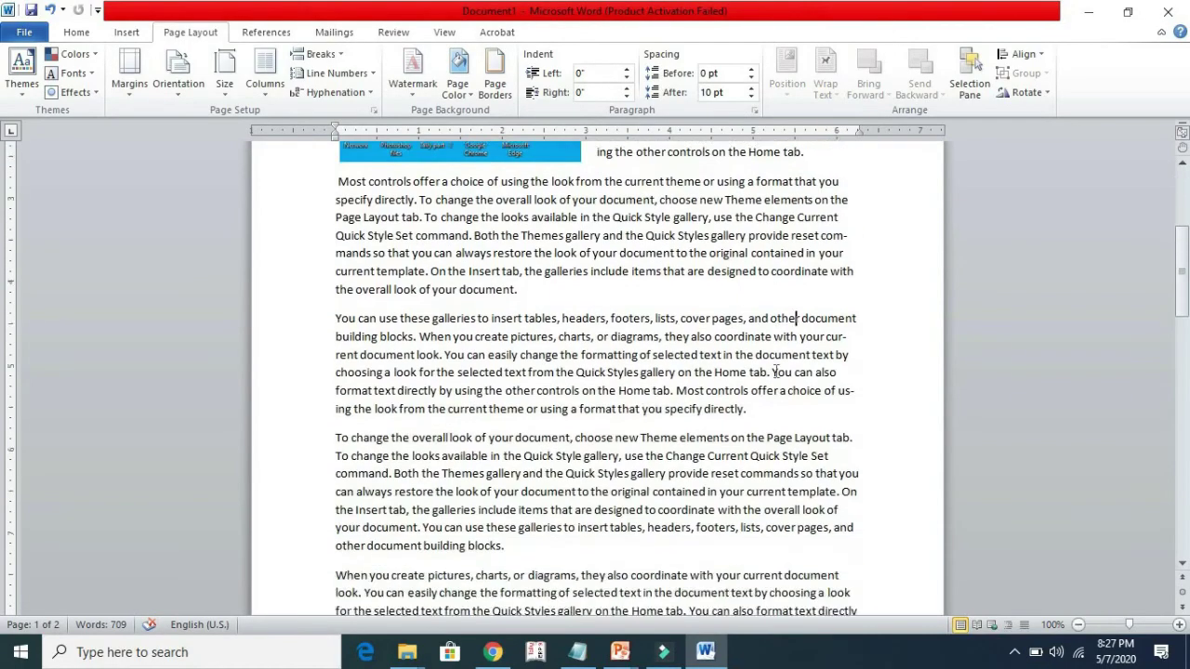
pyautogui.scroll(10, 776, 372)
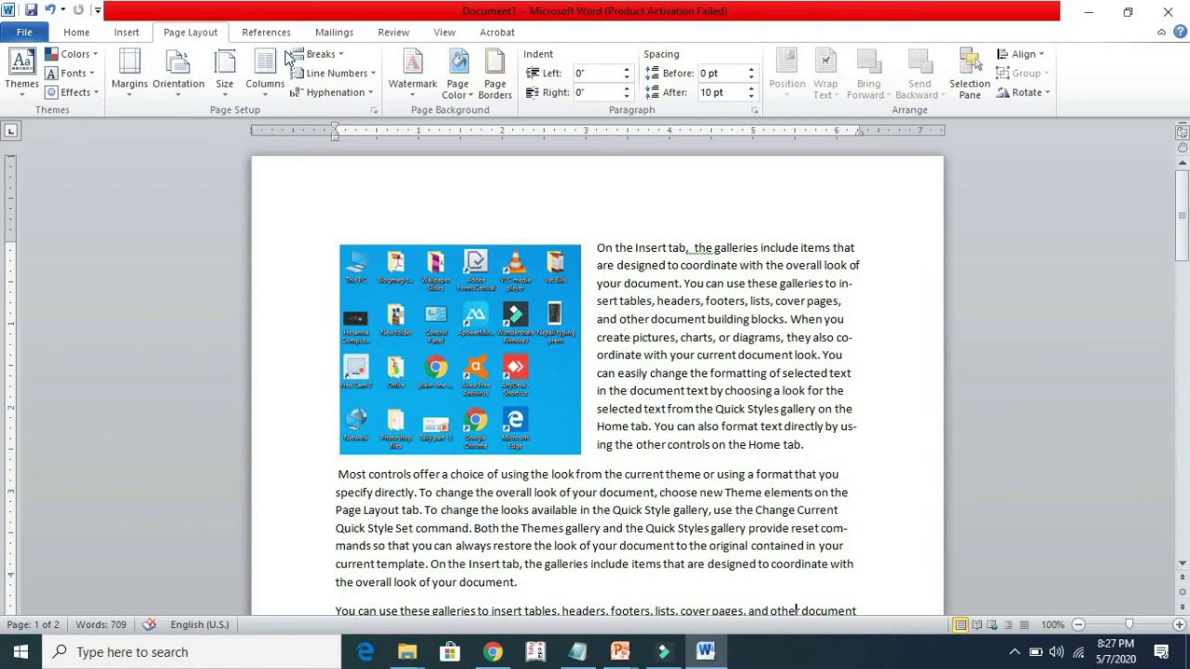
# Step: Give the first paragraph a dropped capital O and move the picture back beside it
pyautogui.click(127, 33)
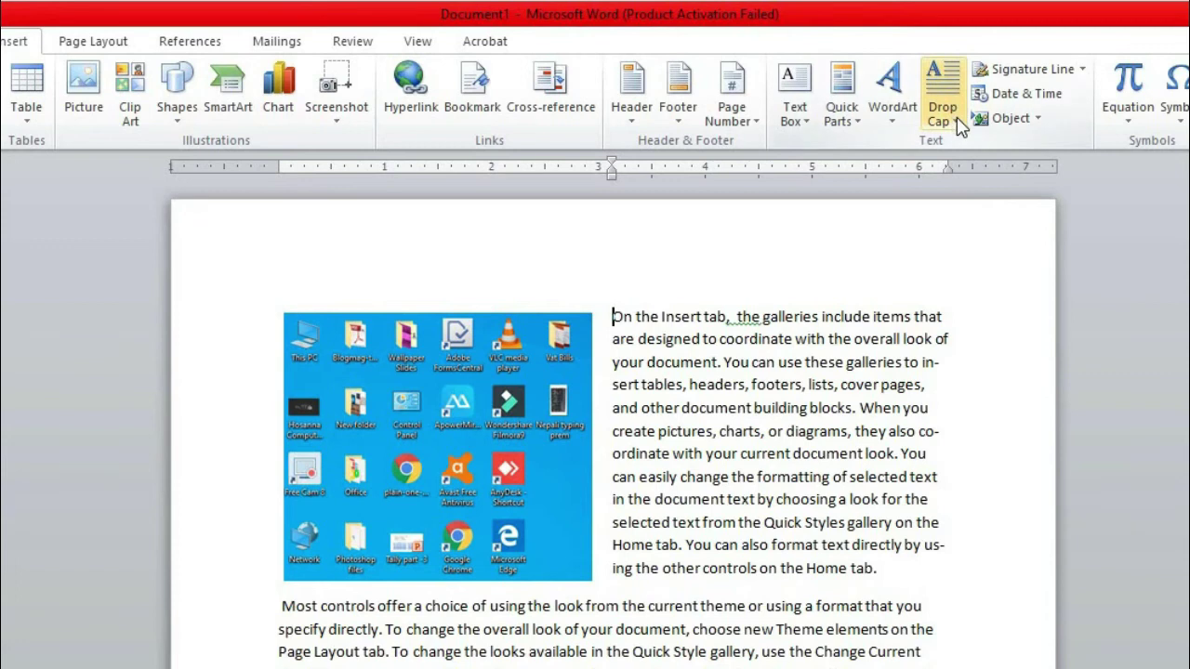
pyautogui.click(942, 97)
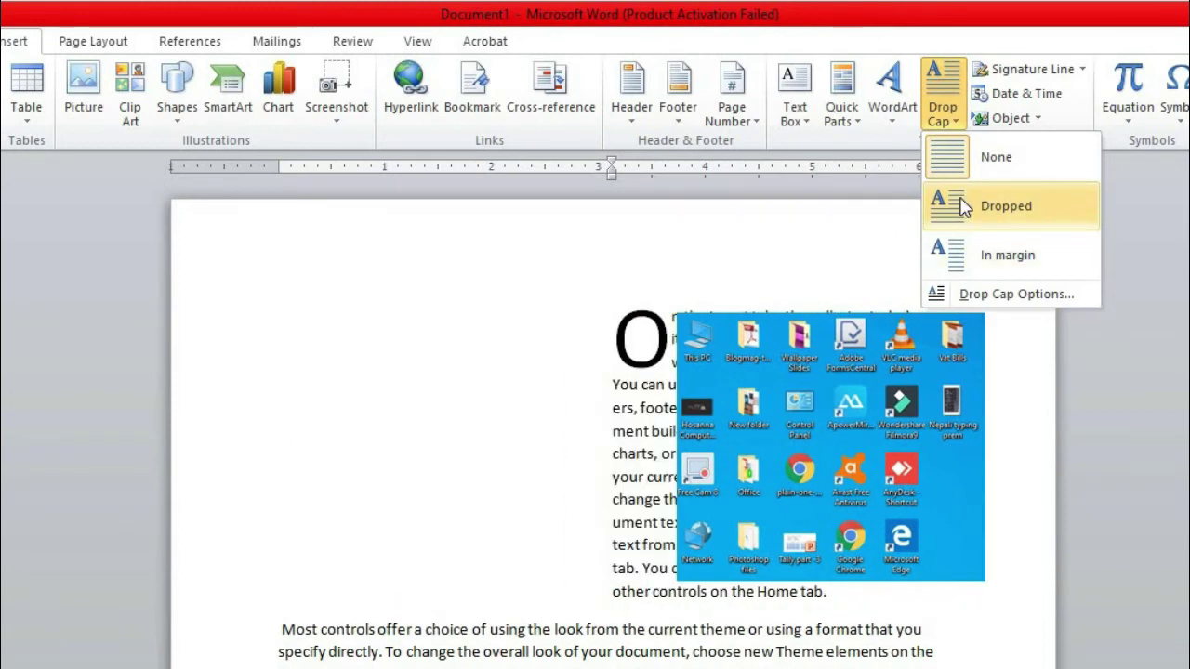
pyautogui.click(963, 207)
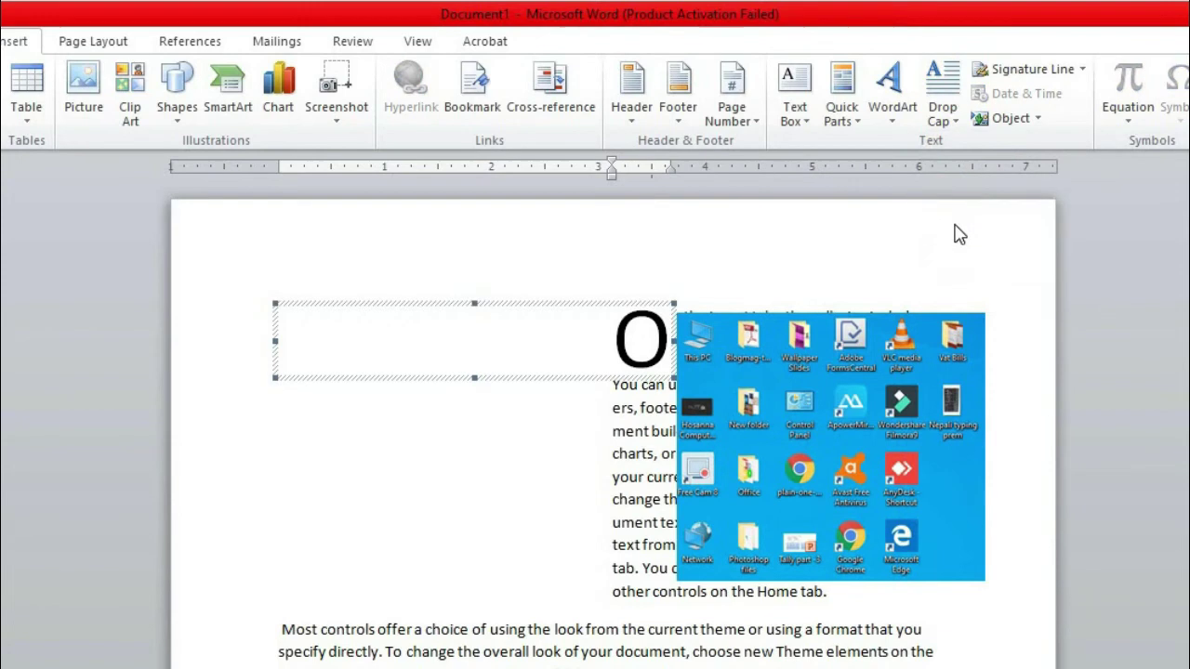
pyautogui.moveTo(827, 388)
pyautogui.mouseDown()
pyautogui.moveTo(382, 396)
pyautogui.moveTo(391, 400)
pyautogui.mouseUp()
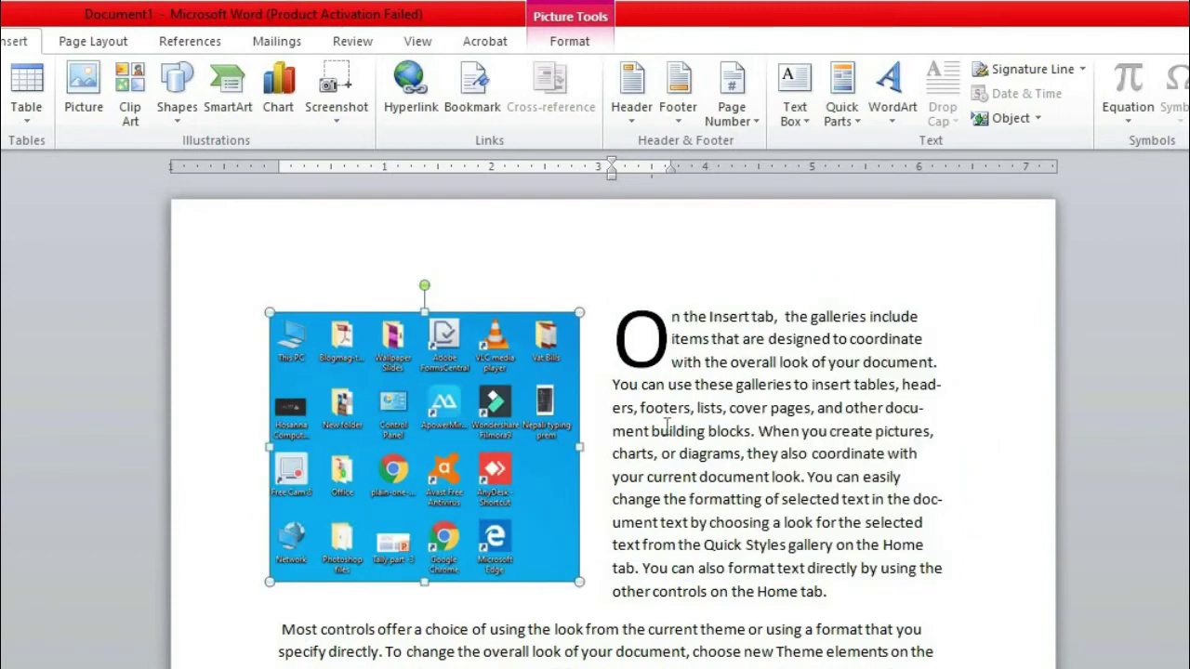
pyautogui.click(689, 323)
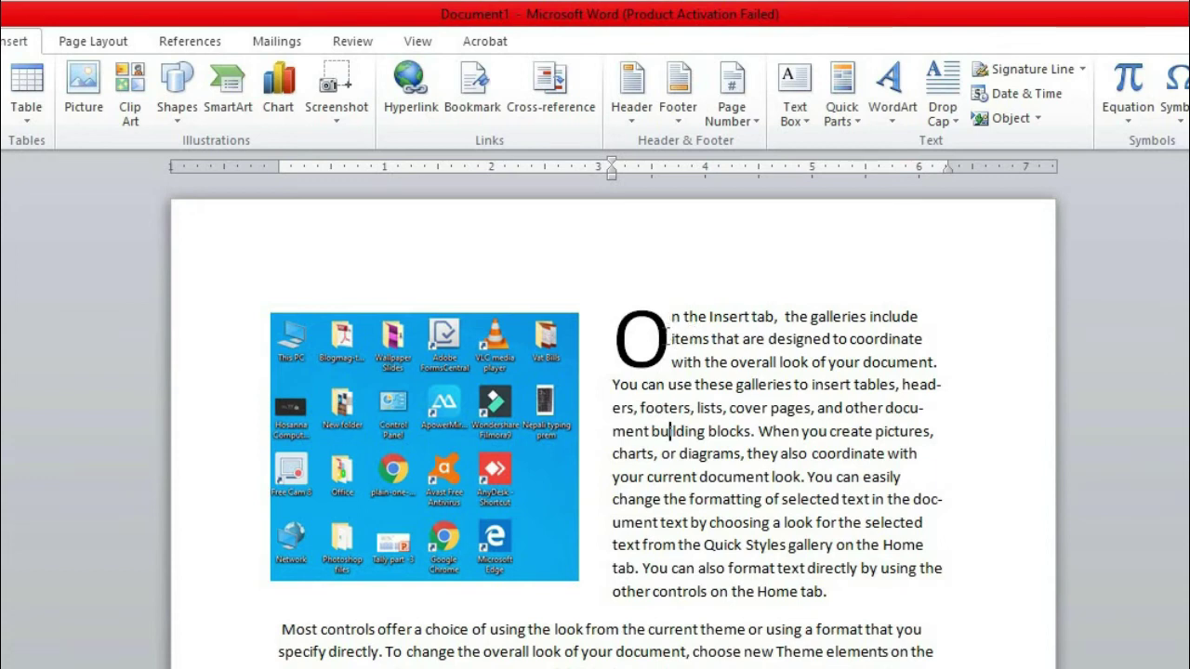
# Step: Give the paragraph beginning "To change the looks" a dropped capital T
pyautogui.click(290, 629)
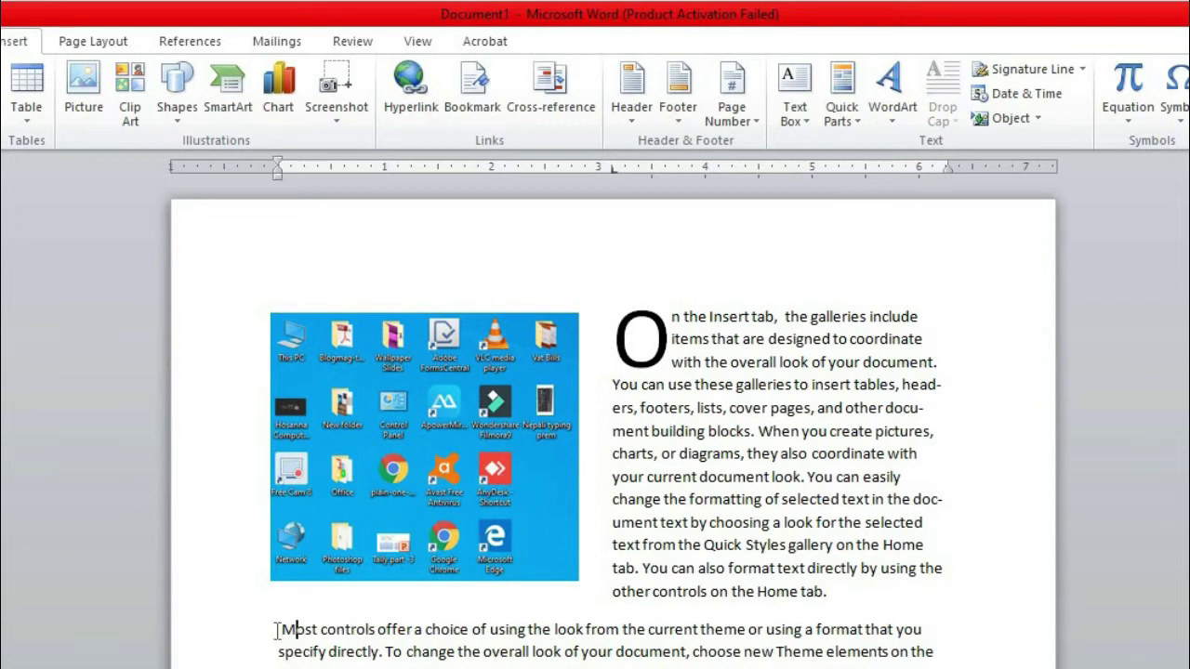
pyautogui.click(943, 93)
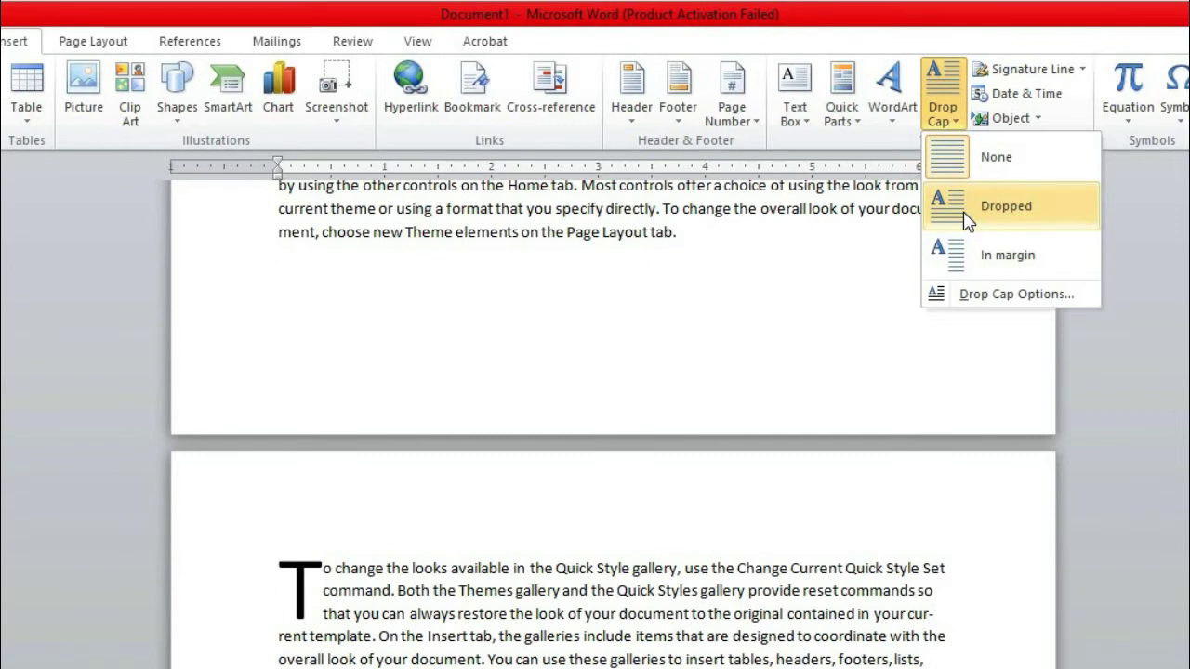
pyautogui.click(967, 219)
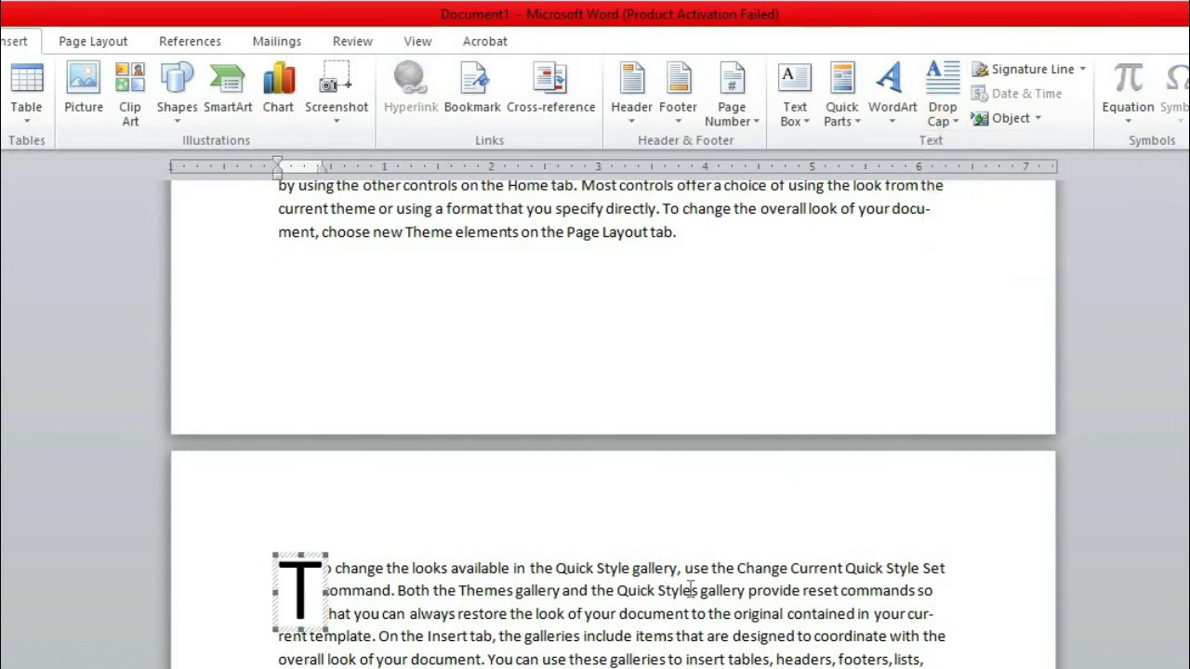
pyautogui.click(507, 572)
pyautogui.scroll(-6, 505, 567)
pyautogui.scroll(1, 504, 567)
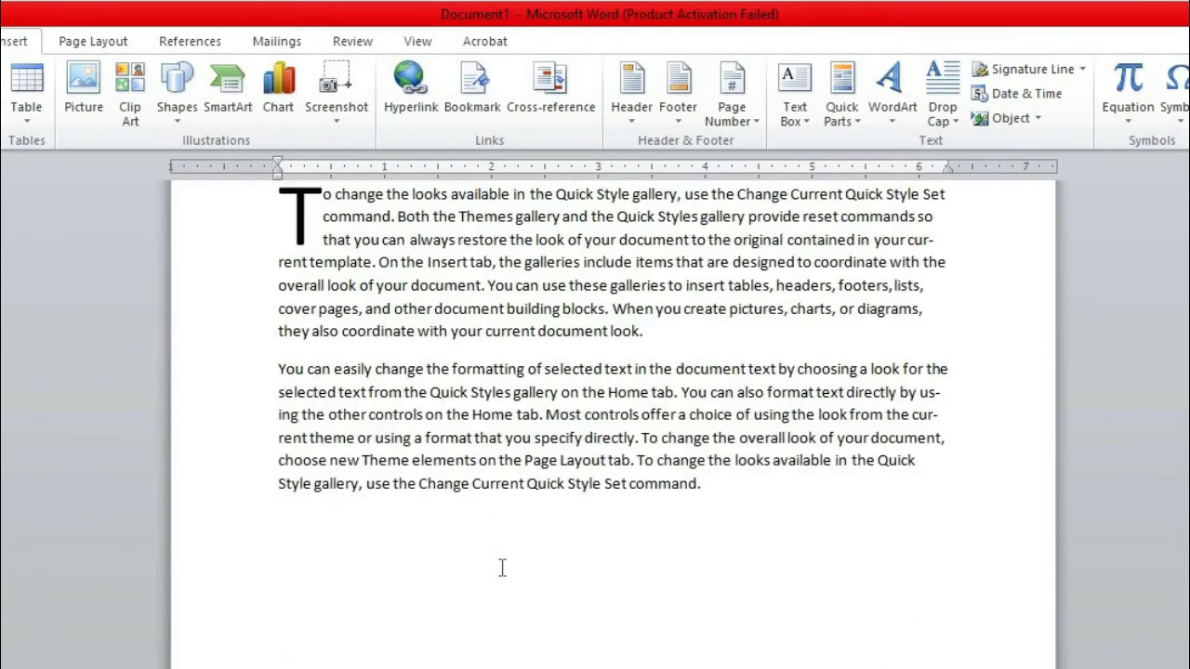
pyautogui.scroll(-5, 502, 567)
pyautogui.scroll(-5, 520, 520)
pyautogui.scroll(3, 558, 428)
pyautogui.scroll(4, 570, 402)
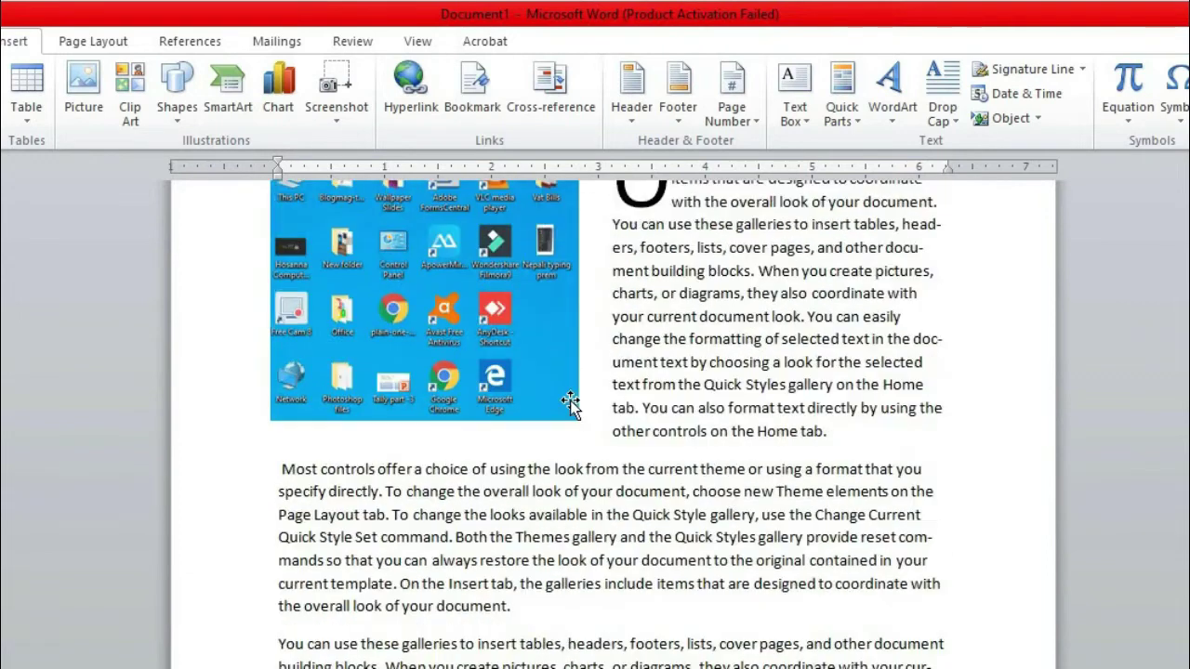
pyautogui.scroll(3, 569, 402)
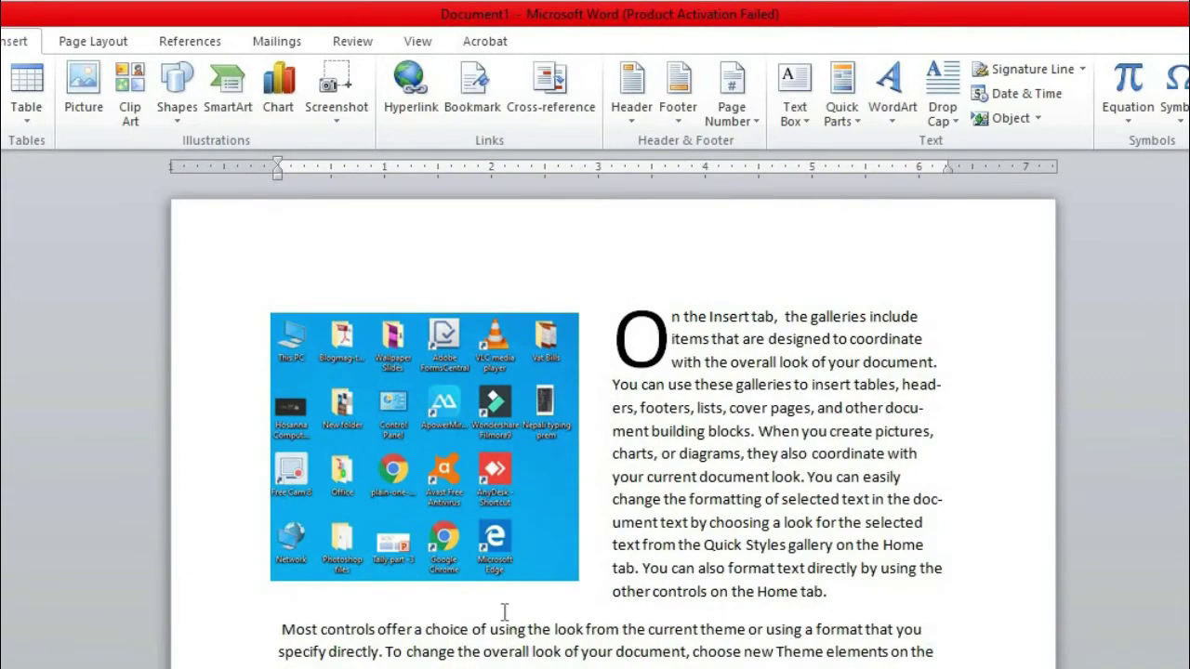
# Step: Insert the date in May 7, 2020 format just before "Most controls"
pyautogui.click(277, 629)
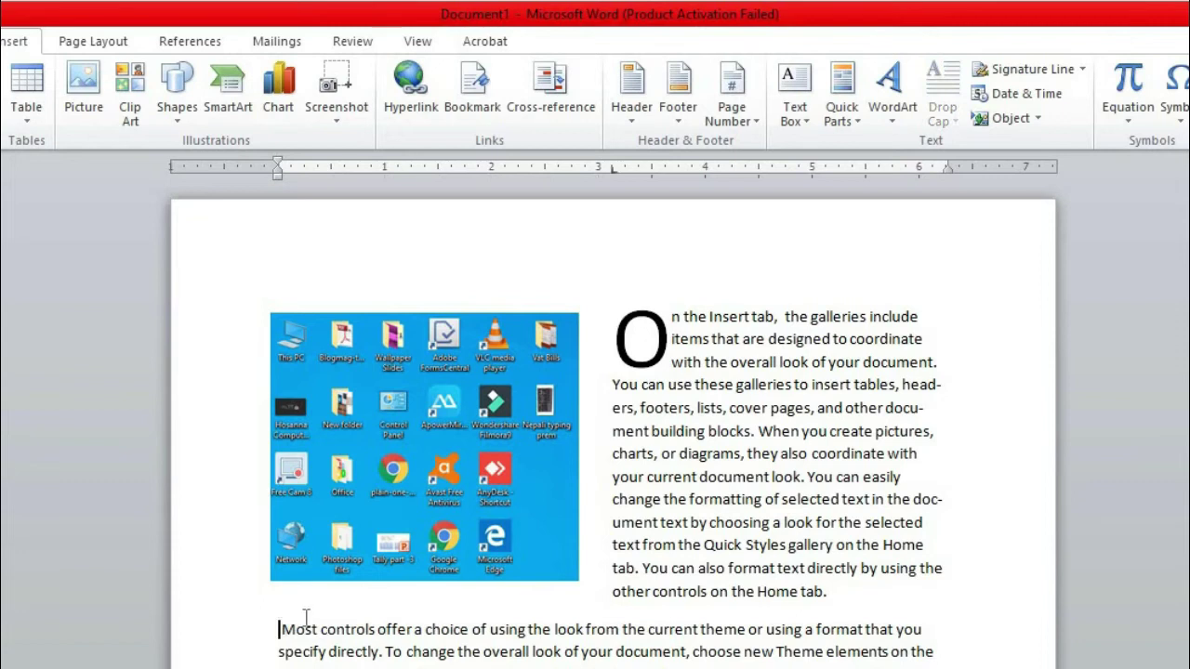
pyautogui.click(1040, 96)
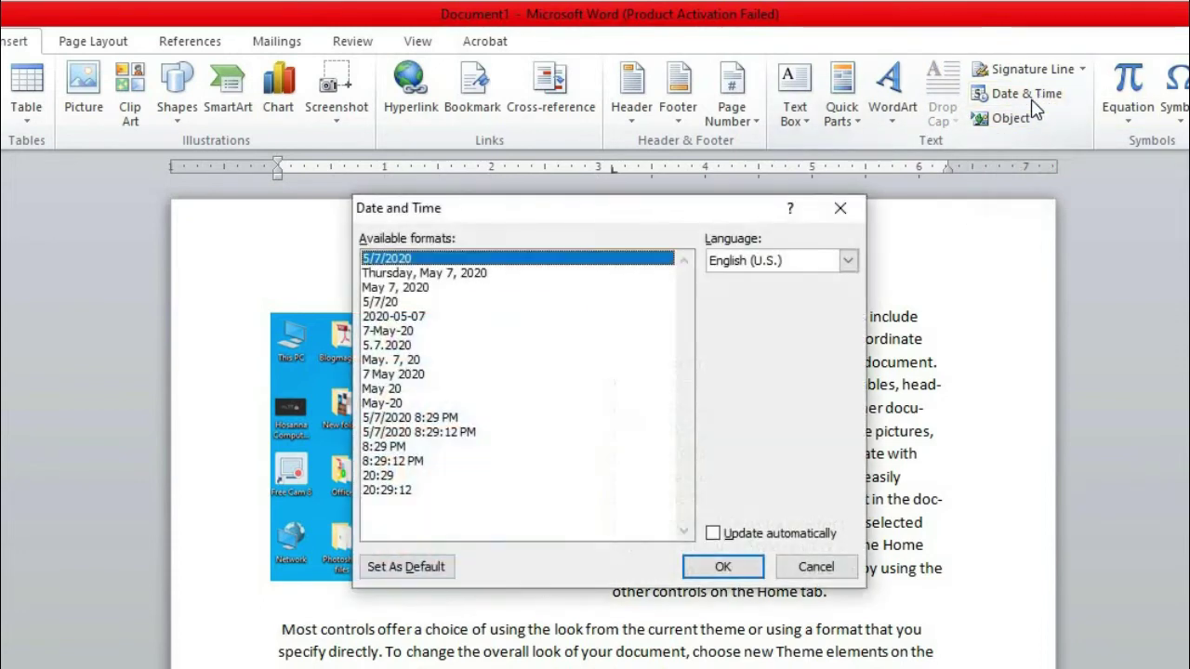
pyautogui.click(405, 290)
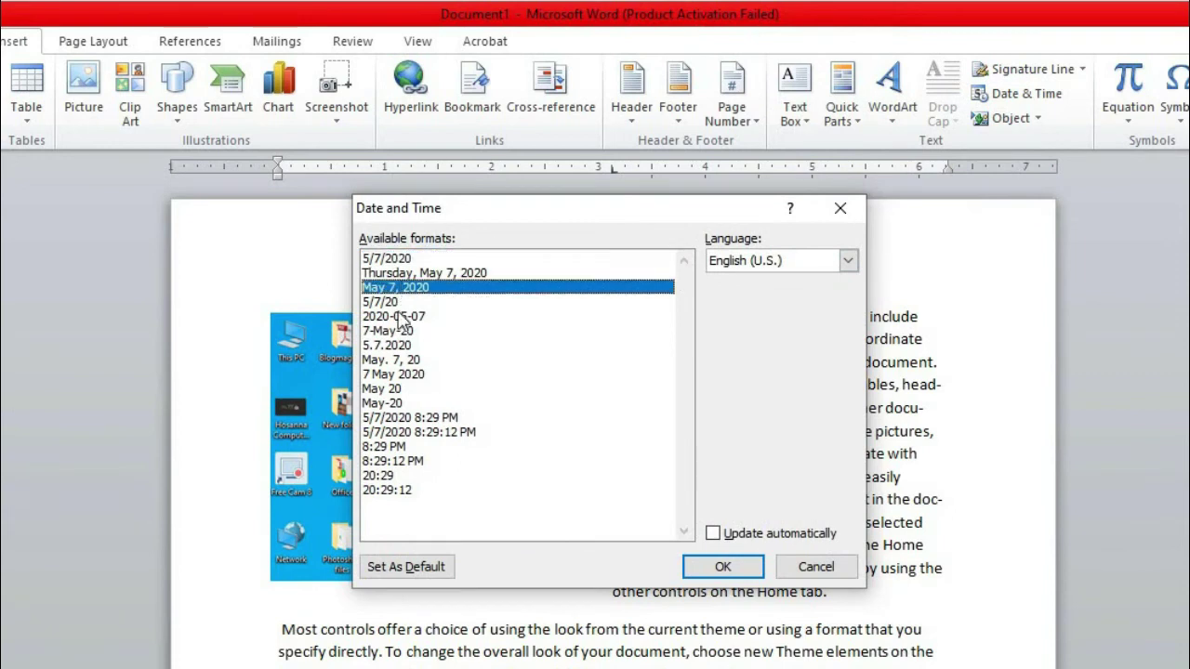
pyautogui.click(397, 318)
pyautogui.click(396, 346)
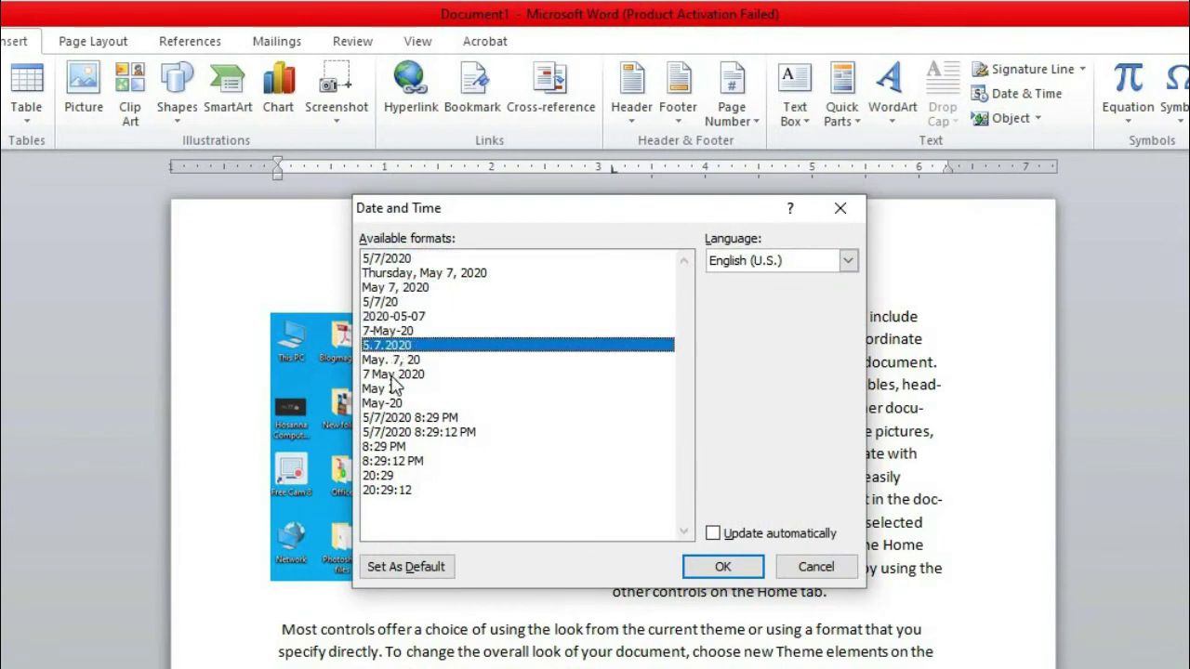
pyautogui.click(400, 376)
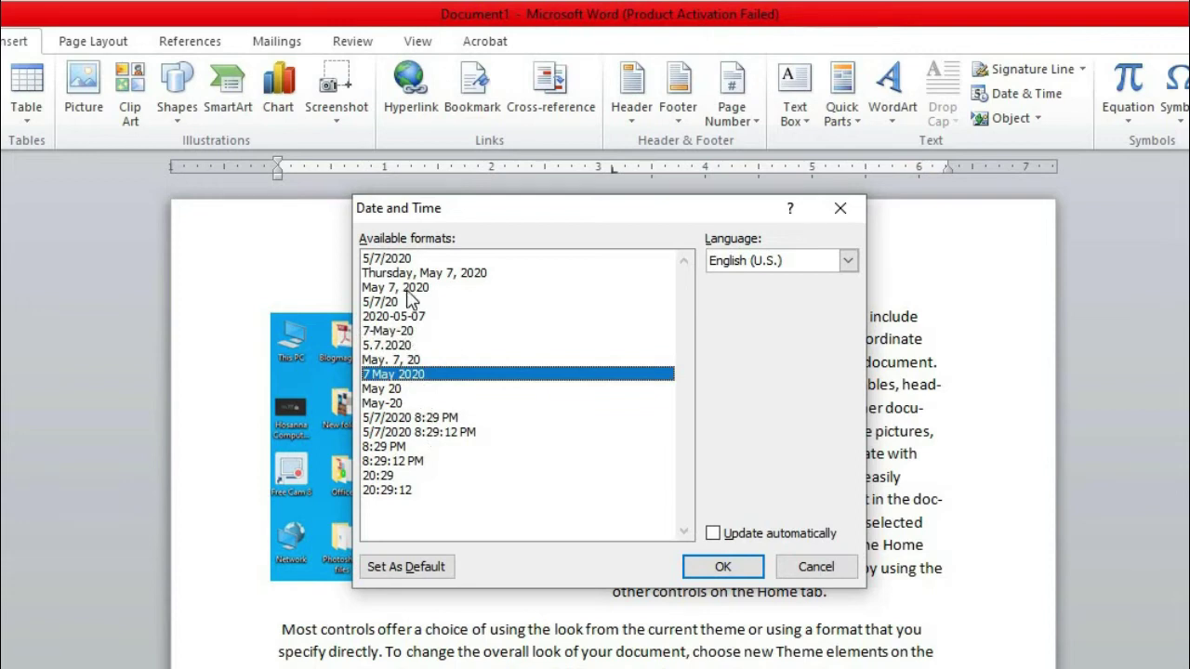
pyautogui.click(408, 289)
pyautogui.click(730, 565)
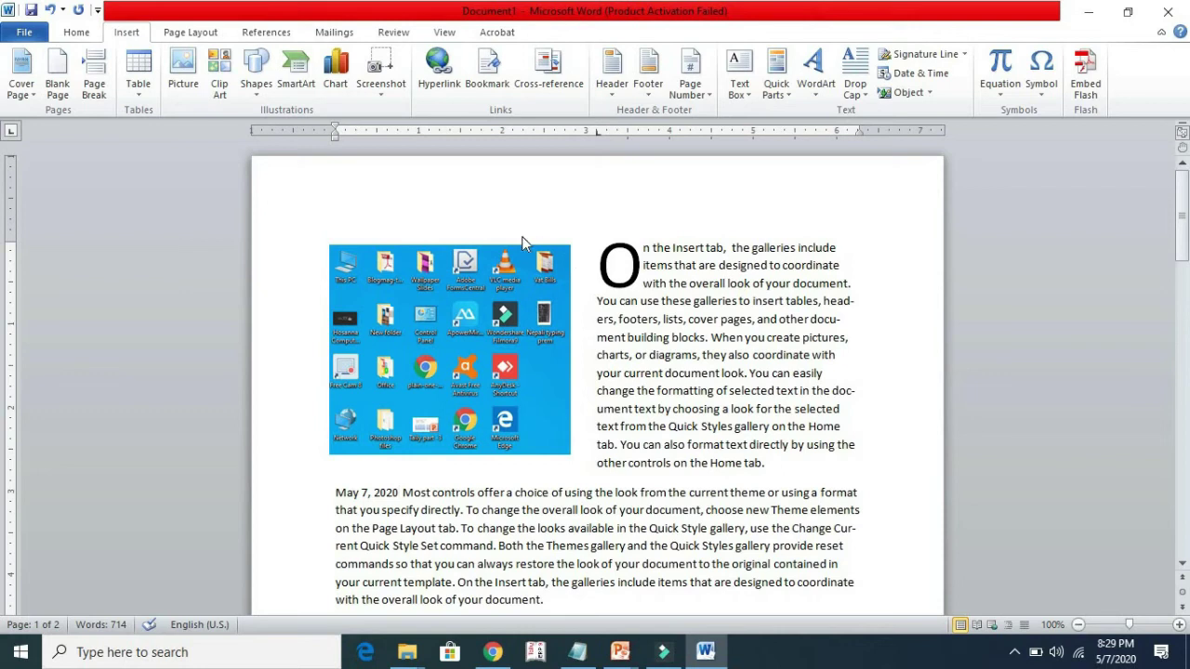
# Step: Select all document contents with Ctrl+A and delete them, leaving a blank page
pyautogui.hotkey('ctrl', 'a')
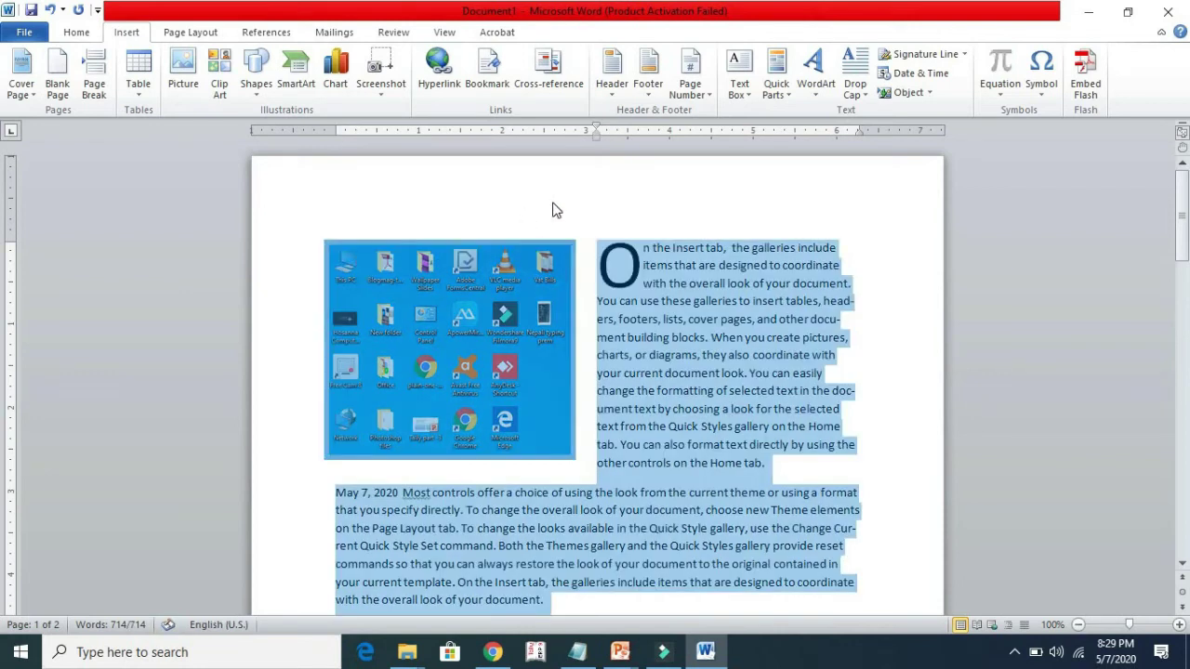
pyautogui.press('Delete')
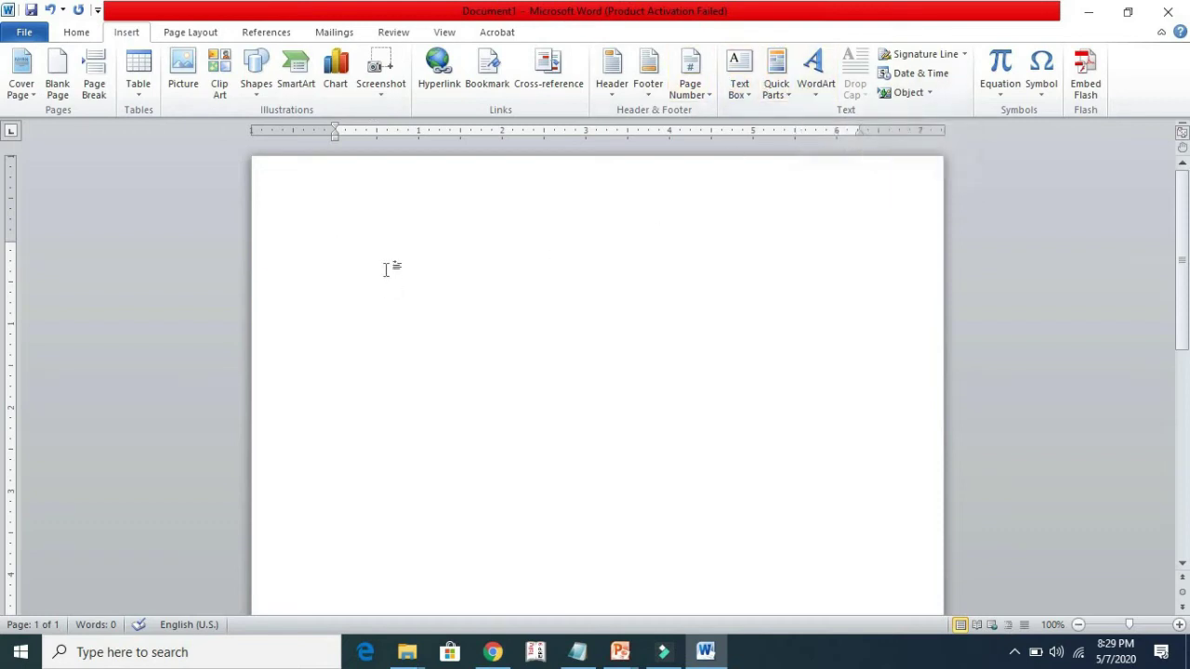
# Step: Type "Hosanna Computer" and convert it to the red WordArt style
pyautogui.write('Hosanna Computer')
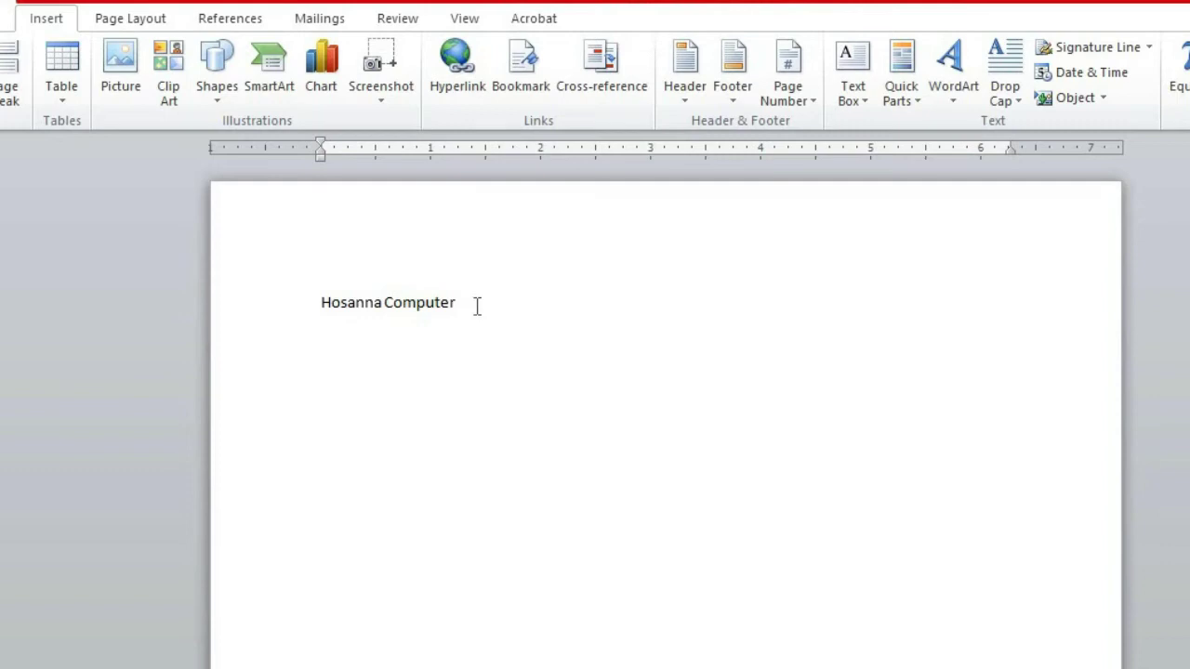
pyautogui.moveTo(477, 307); pyautogui.dragTo(319, 303)
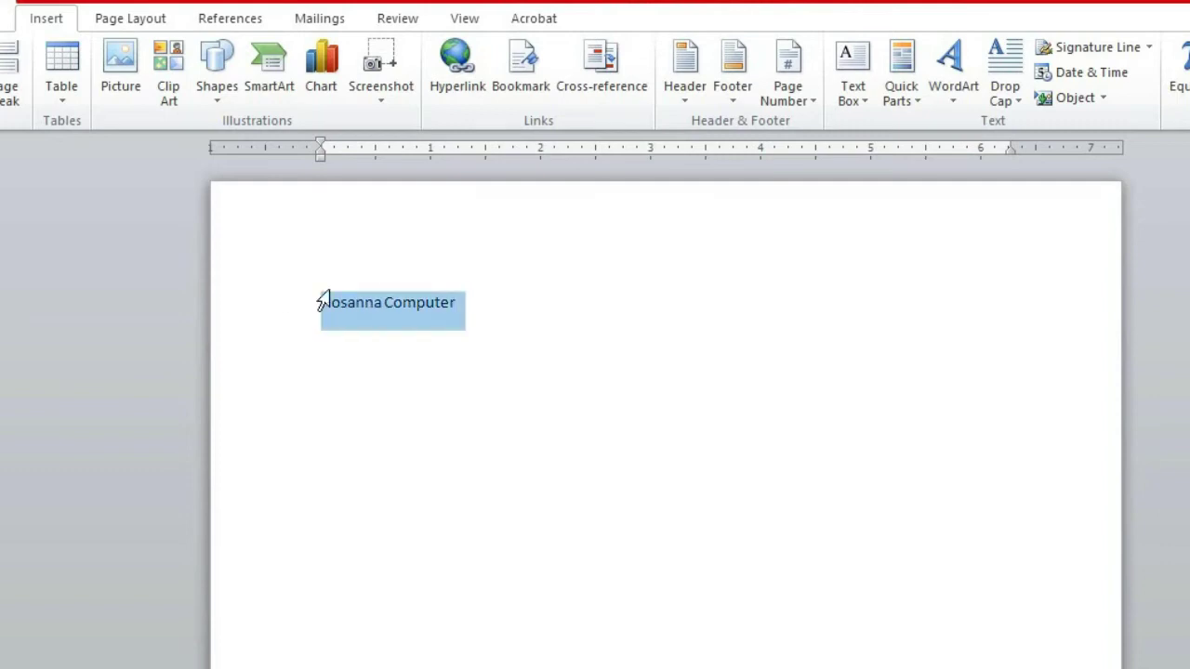
pyautogui.click(955, 74)
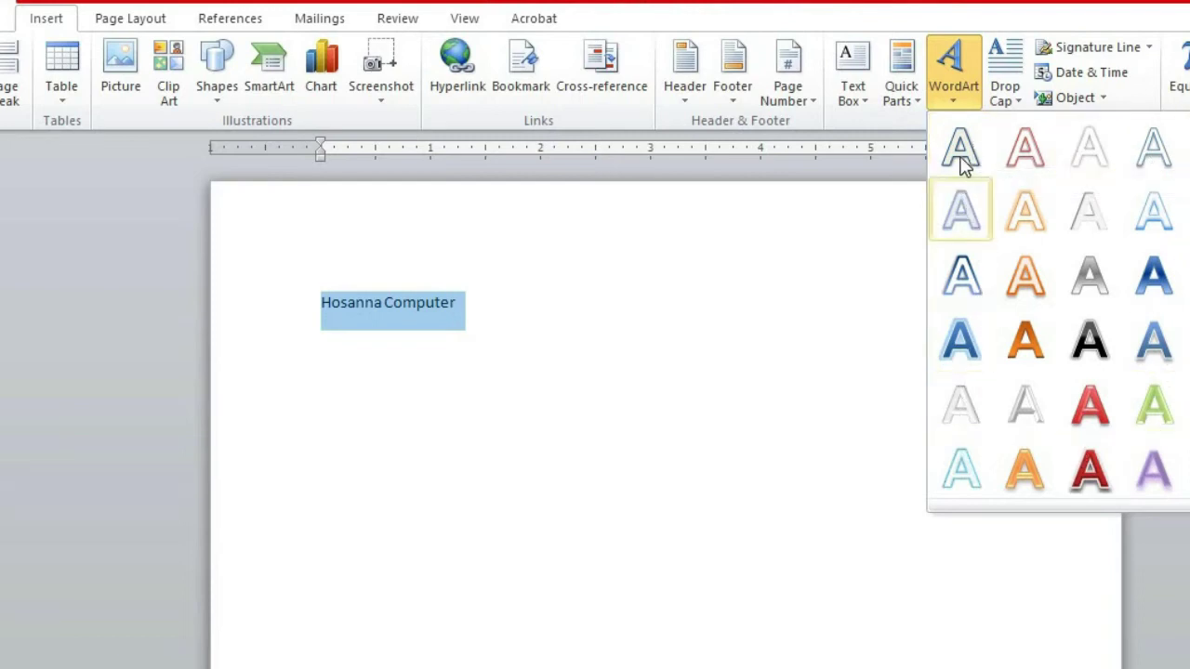
pyautogui.click(1089, 472)
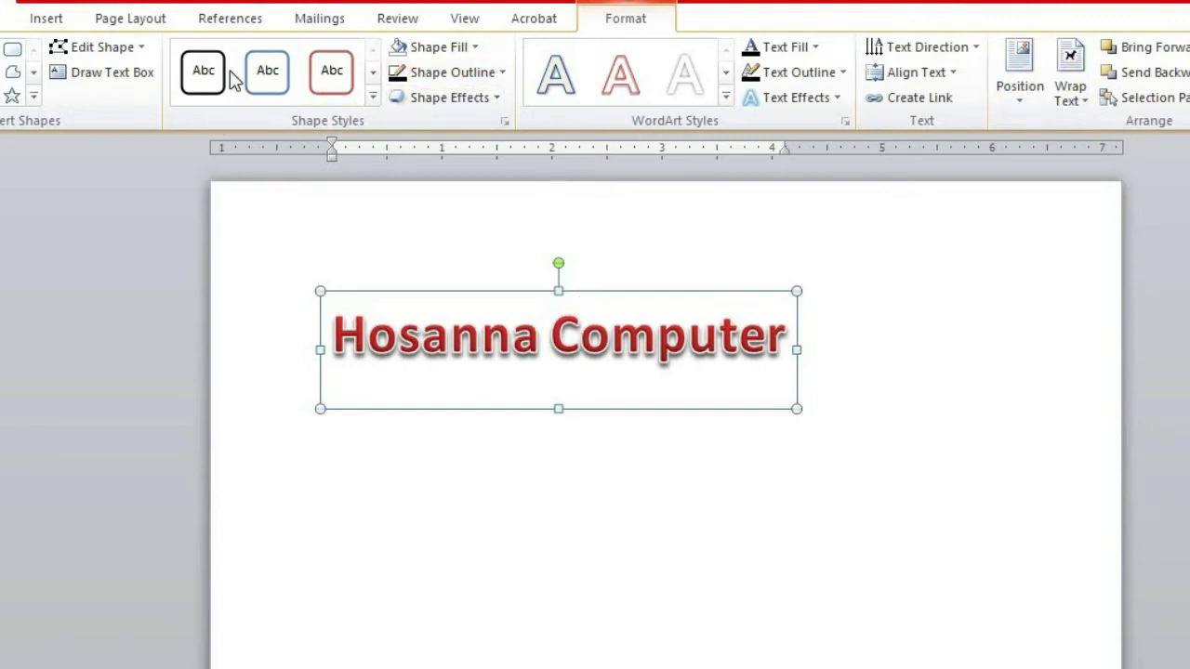
# Step: Fill the WordArt box light orange, outline it in black, then deselect it
pyautogui.click(475, 46)
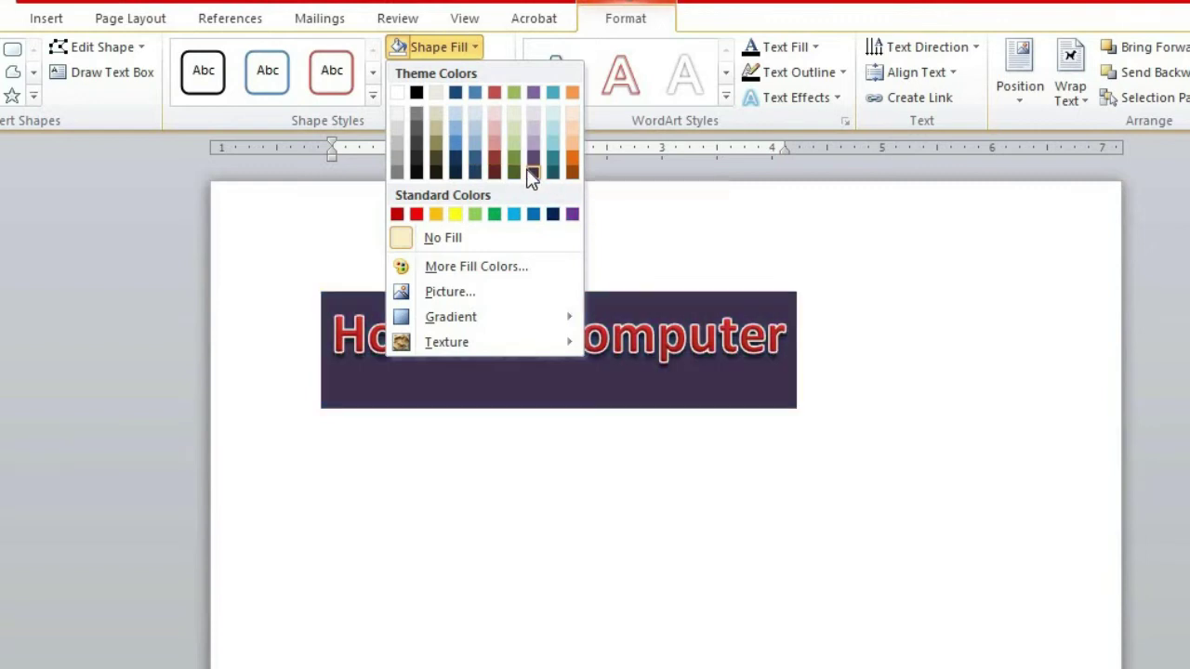
pyautogui.click(571, 128)
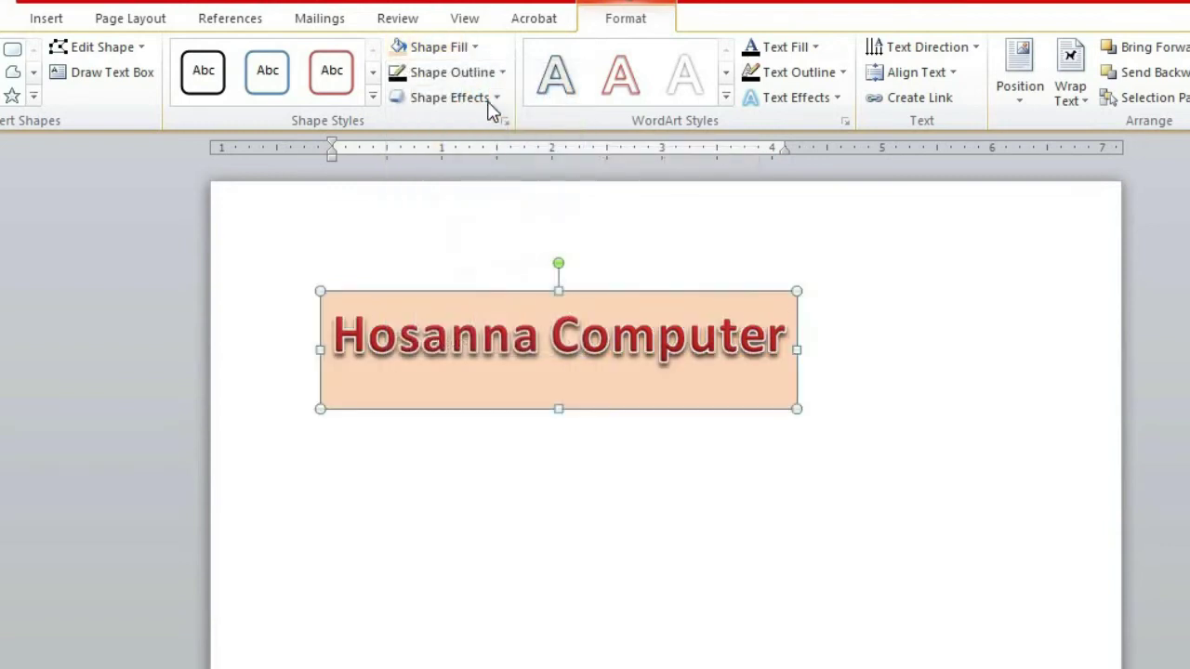
pyautogui.click(501, 74)
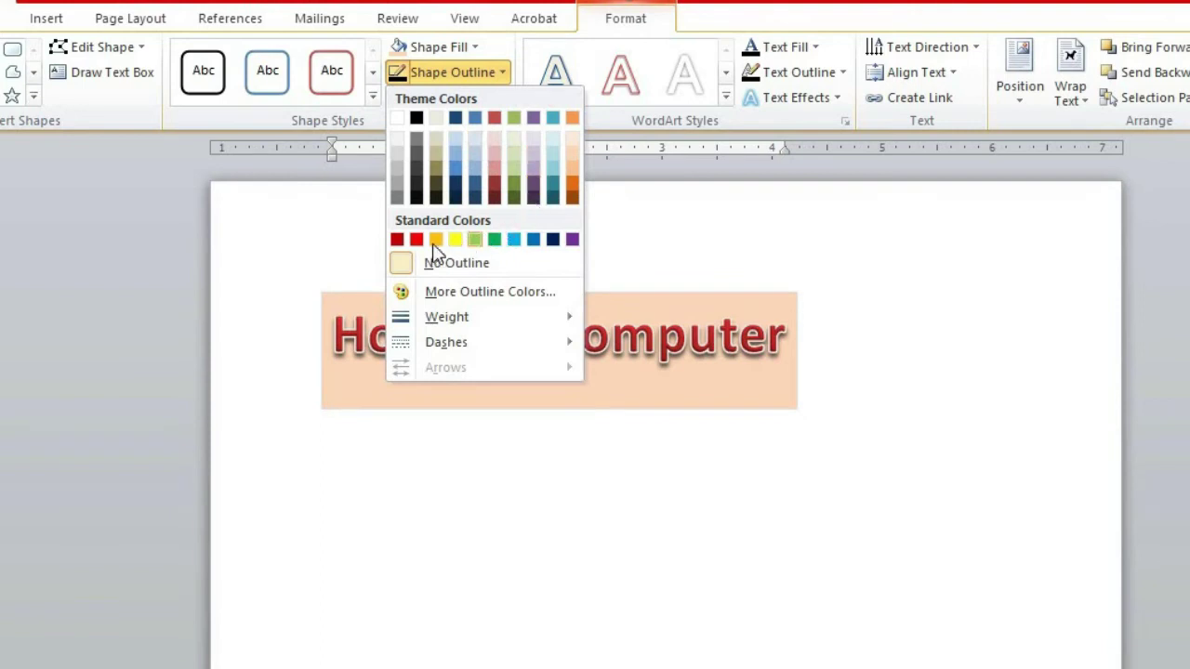
pyautogui.click(417, 118)
pyautogui.tripleClick(672, 366)
pyautogui.click(855, 346)
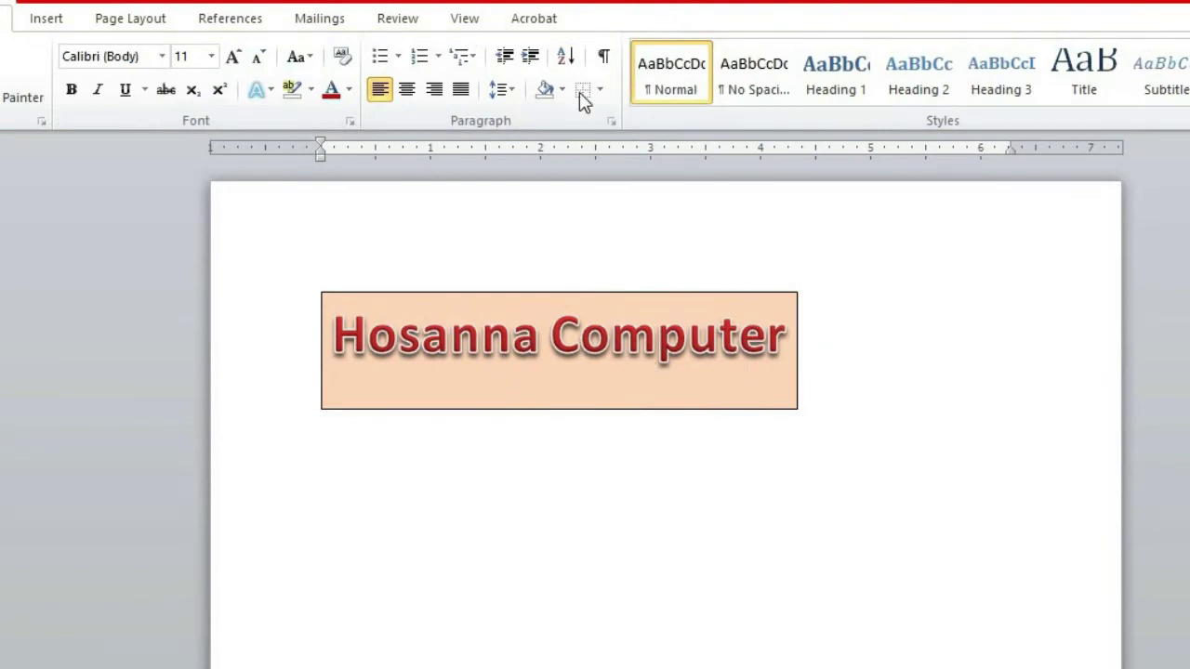
# Step: Undo the 'Hosanna Computer' WordArt and its typed text, leaving the page blank
pyautogui.click(46, 18)
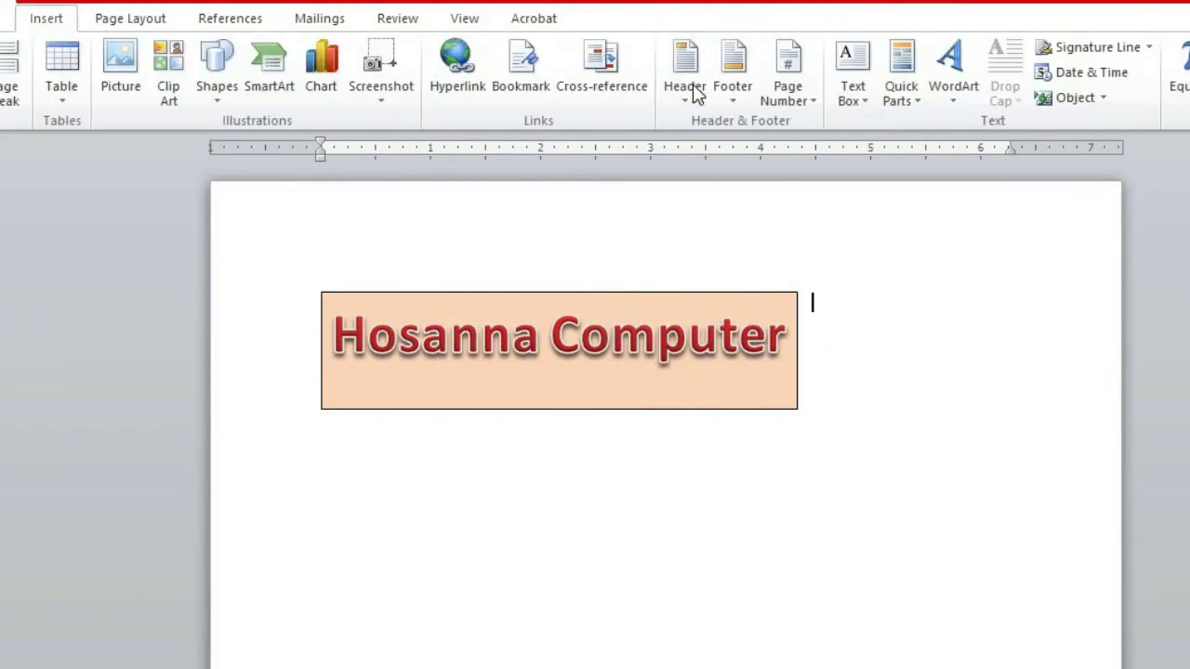
pyautogui.click(952, 93)
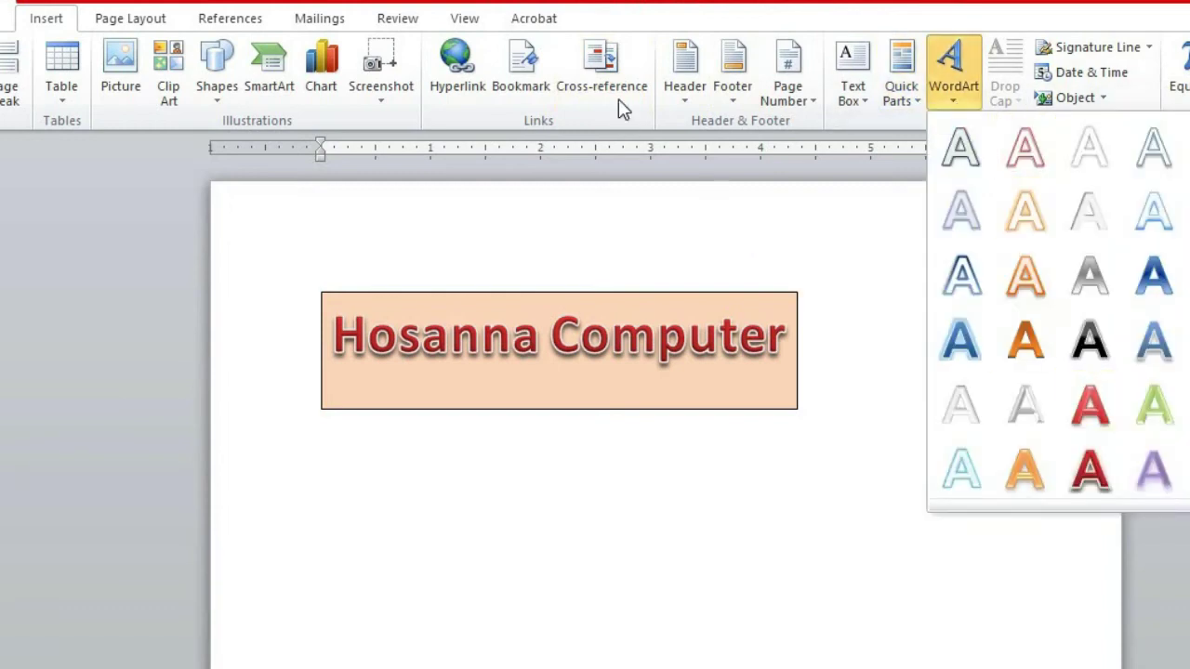
pyautogui.click(604, 282)
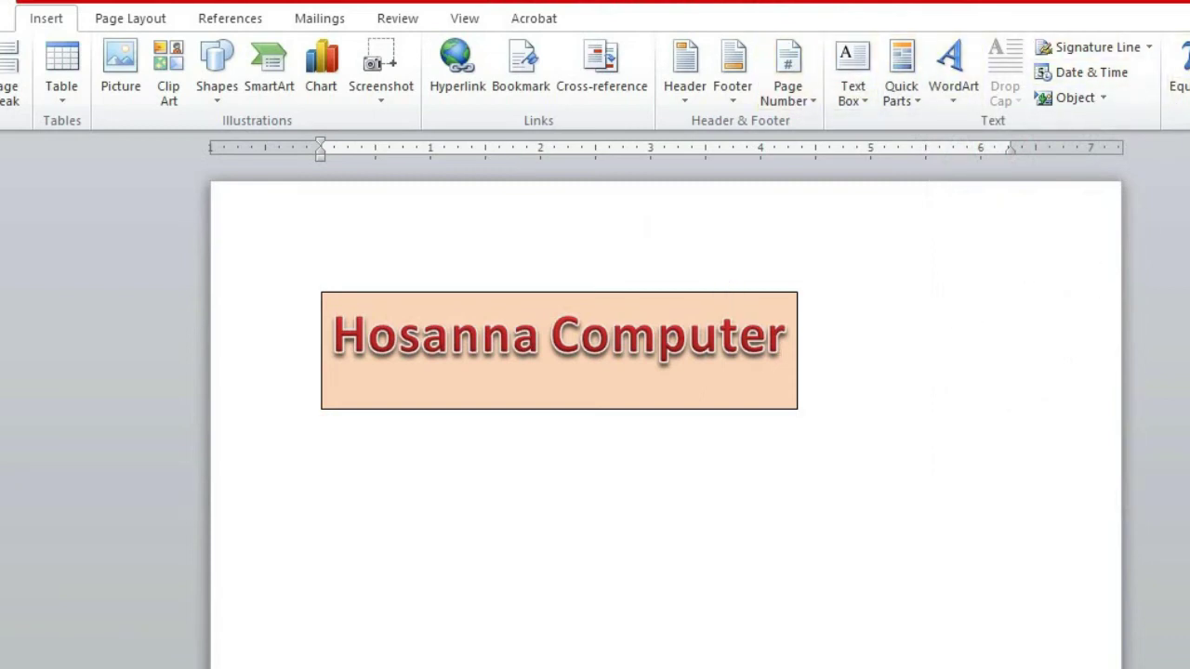
pyautogui.click(557, 409)
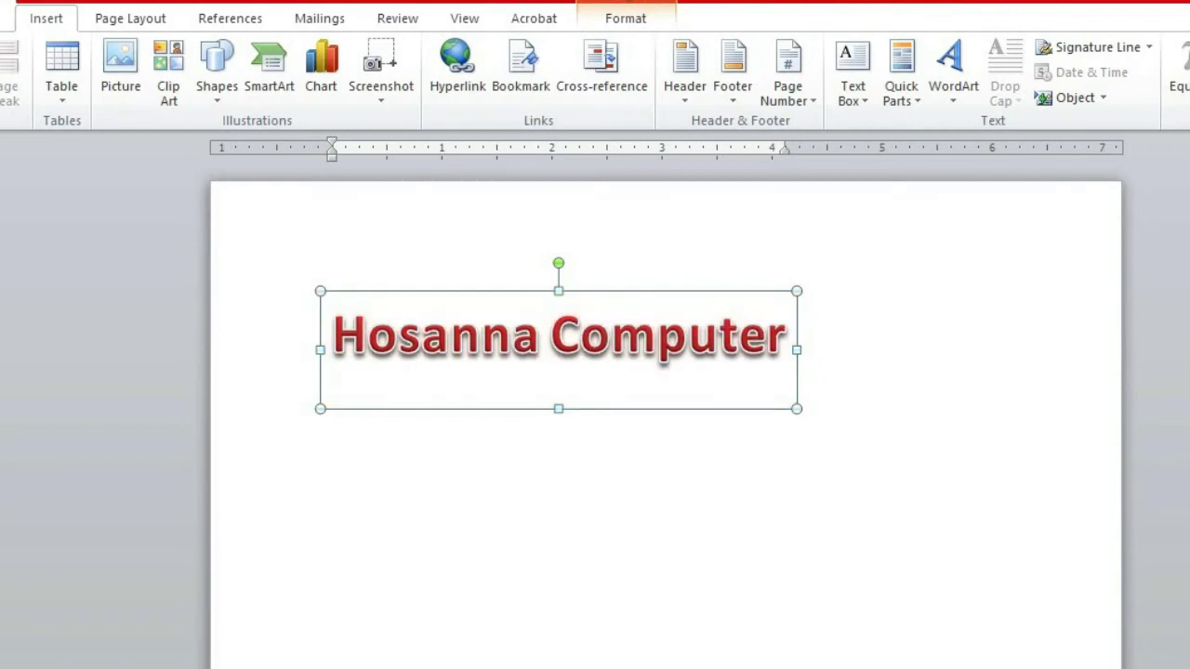
pyautogui.hotkey('ctrl', 'z')
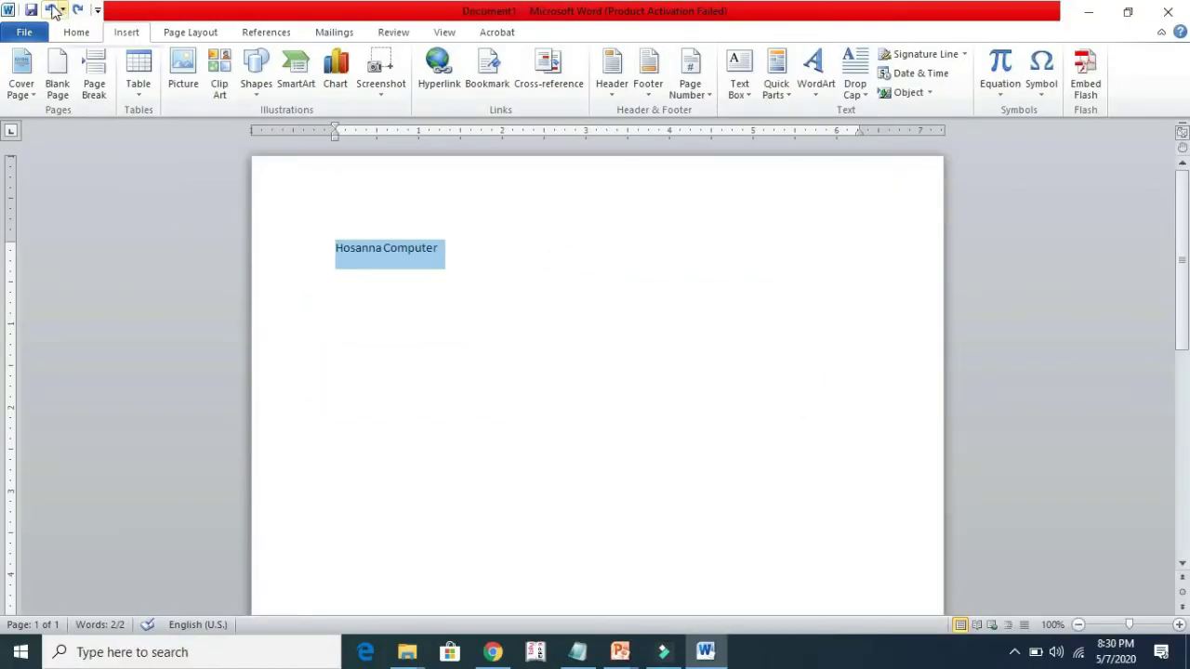
pyautogui.click(51, 10)
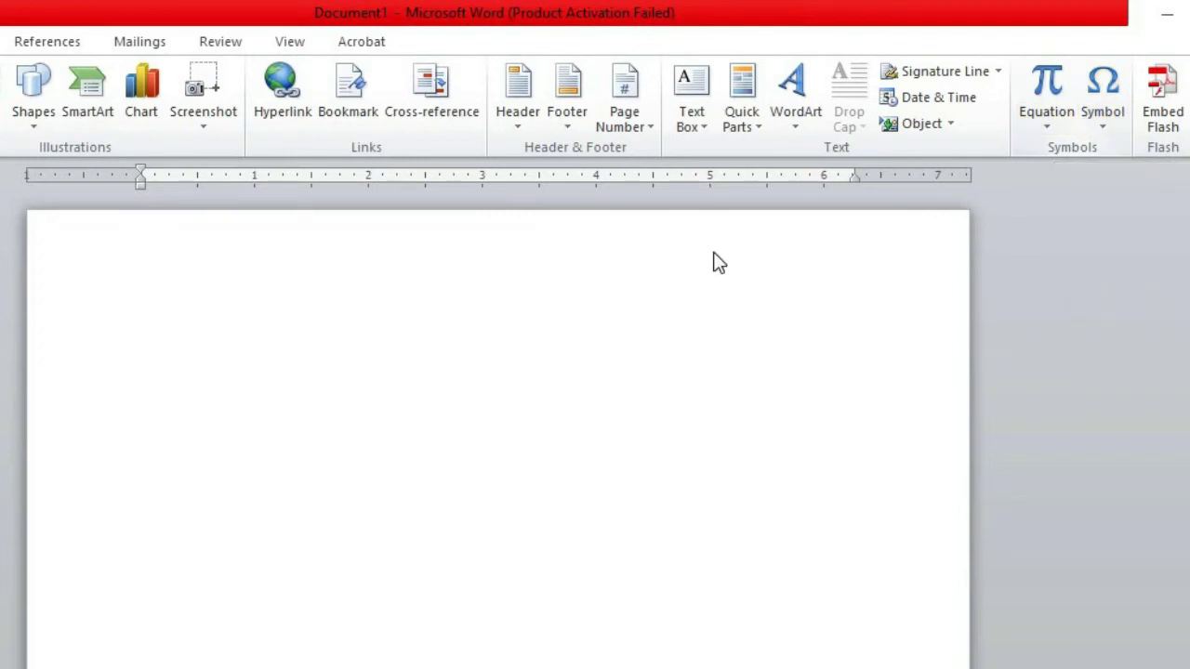
# Step: Insert the Wingdings cross symbol from More Symbols into the document
pyautogui.click(1106, 130)
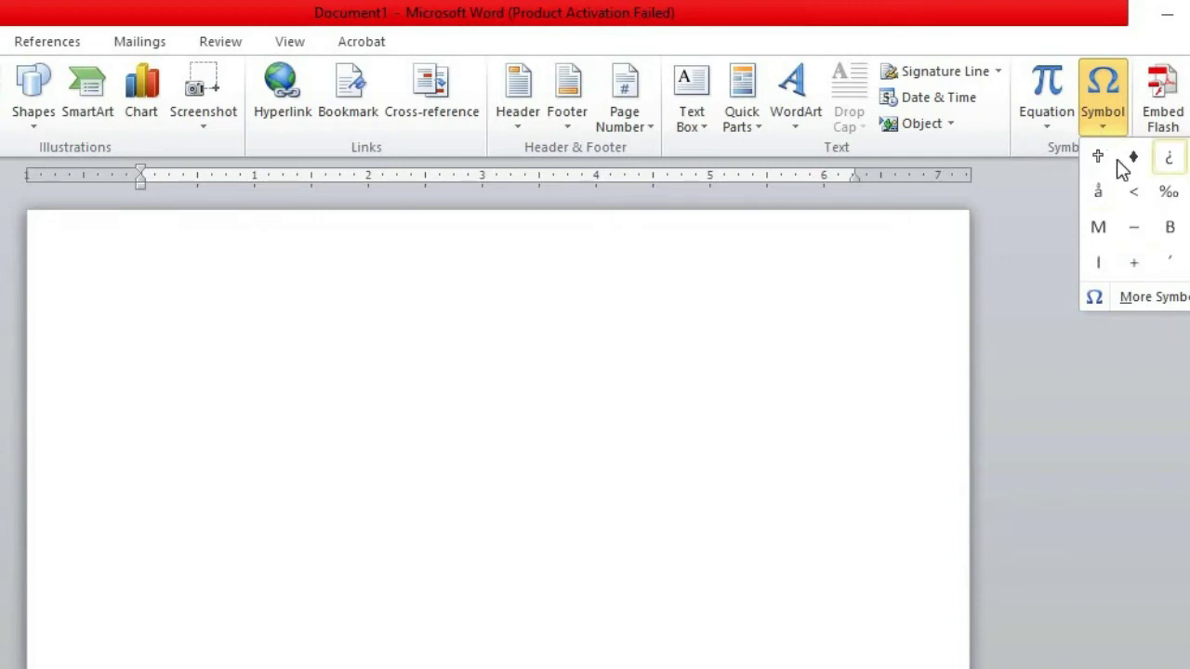
pyautogui.click(1175, 308)
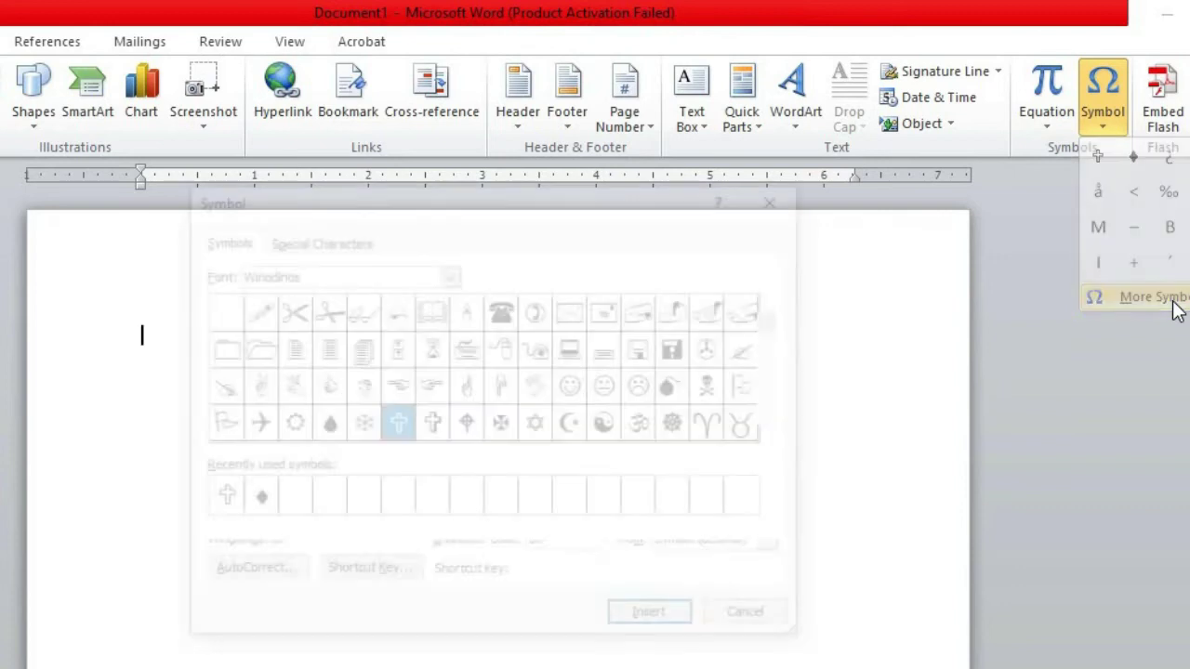
pyautogui.click(781, 435)
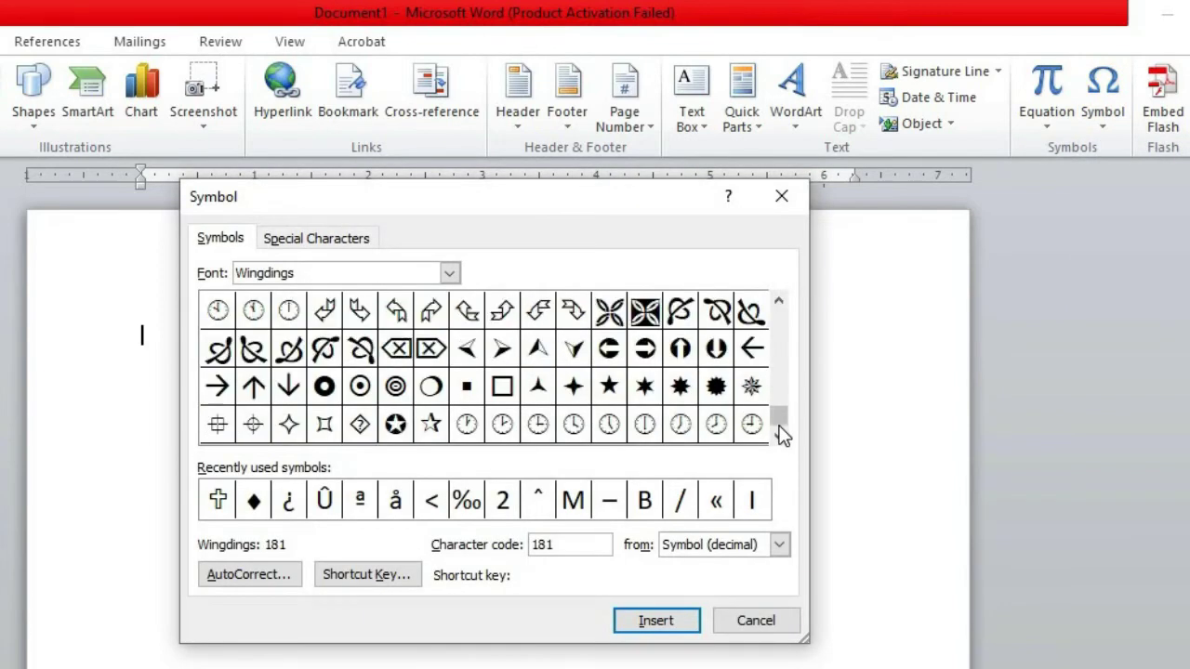
pyautogui.click(780, 435)
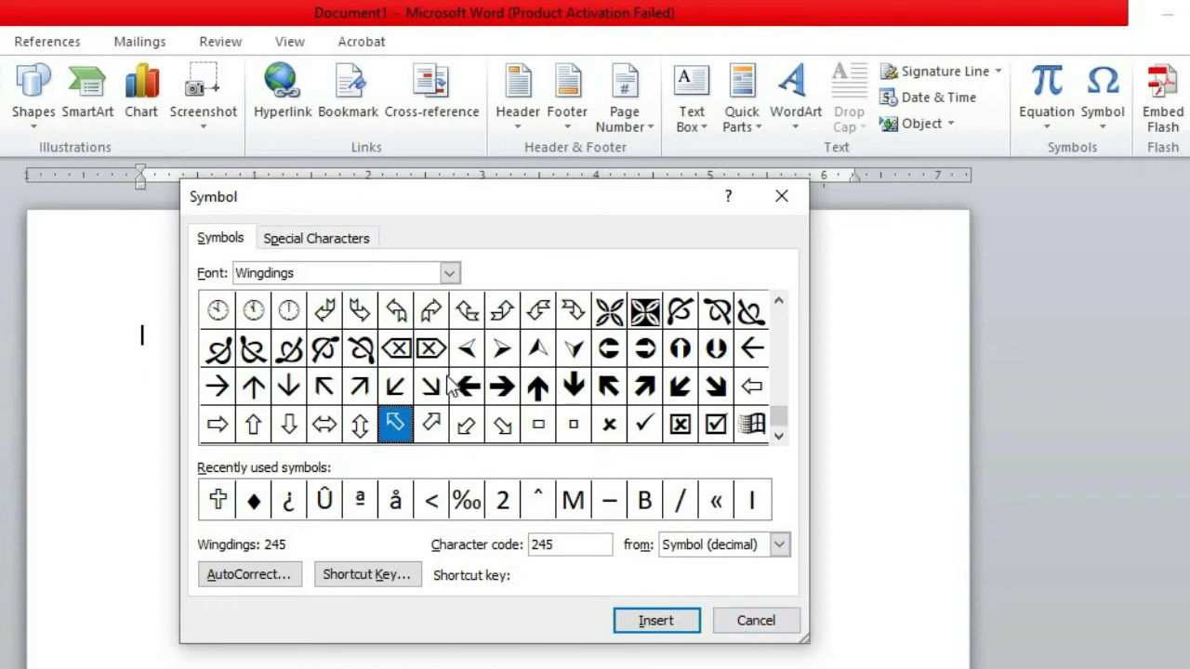
pyautogui.click(776, 333)
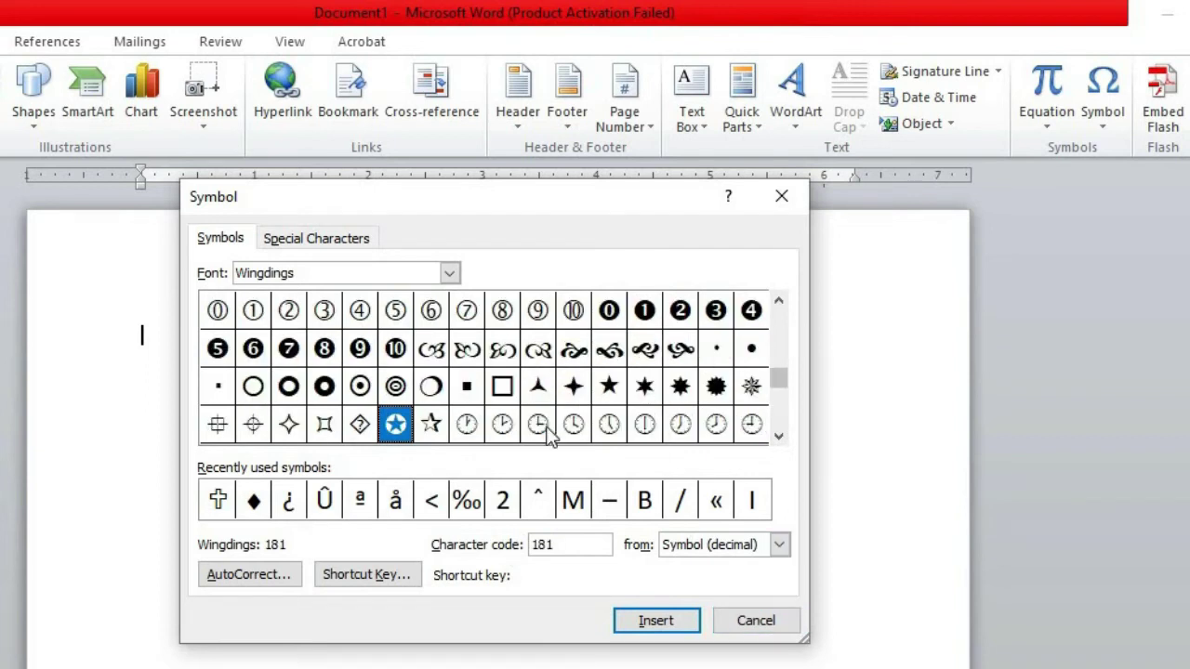
pyautogui.click(777, 320)
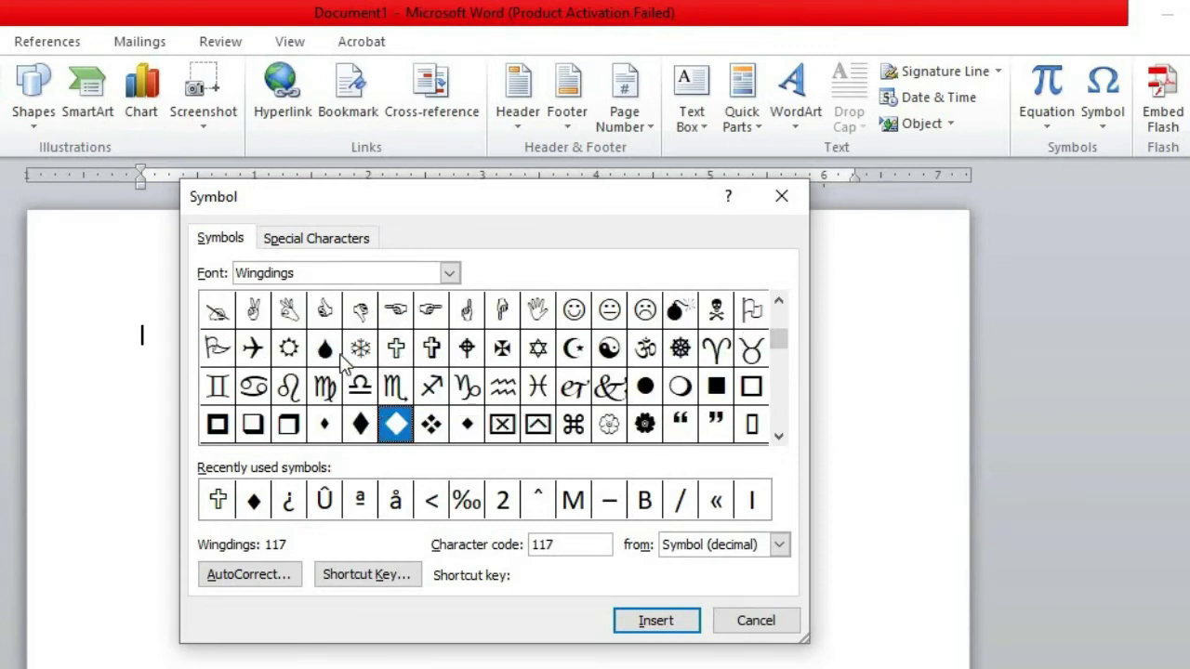
pyautogui.click(433, 350)
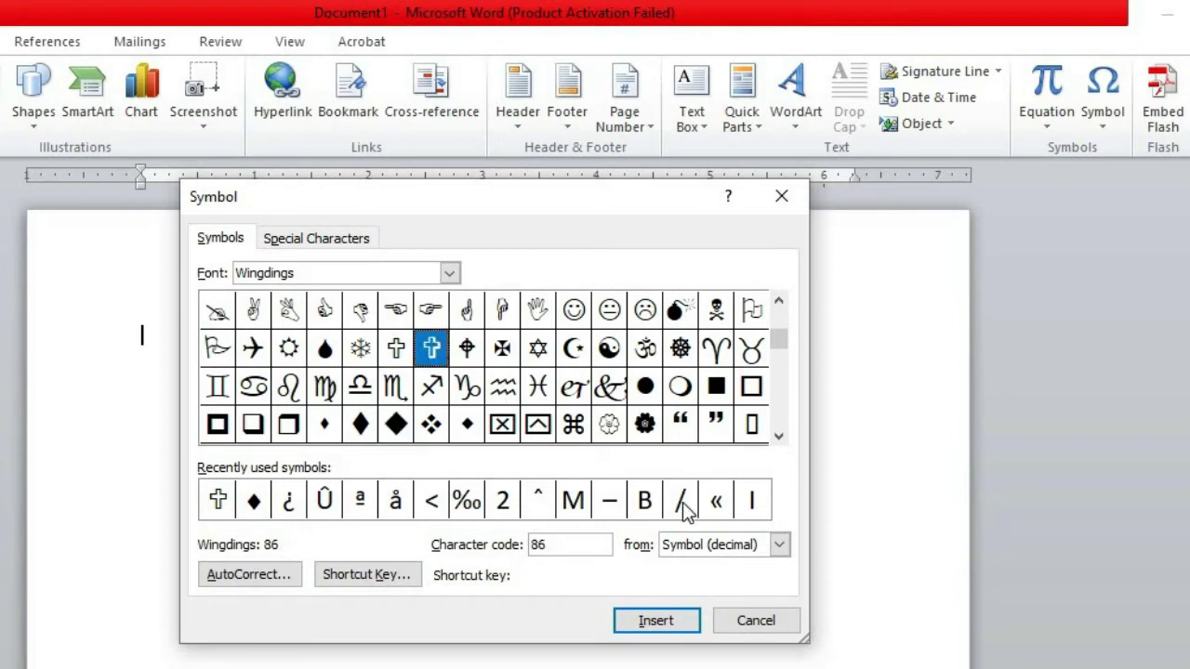
pyautogui.click(661, 621)
pyautogui.click(746, 622)
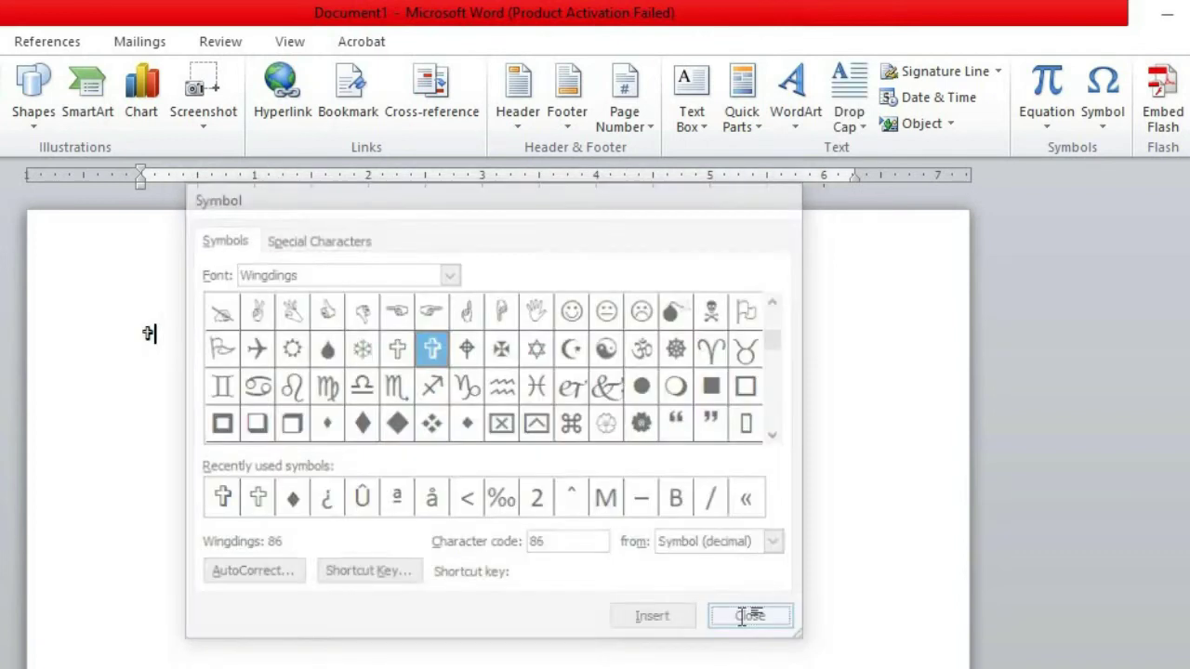
# Step: Enlarge the cross with repeated Grow Font steps to roughly 100 points
pyautogui.moveTo(122, 337); pyautogui.dragTo(183, 329)
pyautogui.click(255, 273)
pyautogui.click(254, 273)
pyautogui.click(254, 272)
pyautogui.click(255, 273)
pyautogui.click(254, 272)
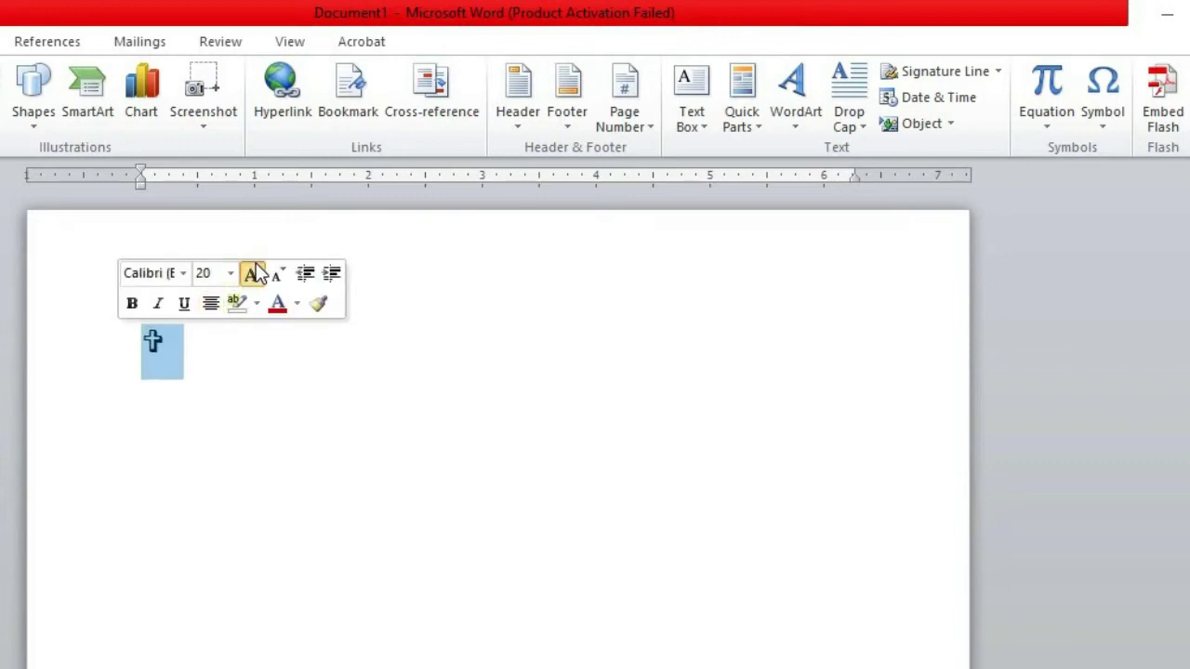
pyautogui.click(253, 273)
pyautogui.click(252, 273)
pyautogui.click(253, 273)
pyautogui.click(253, 274)
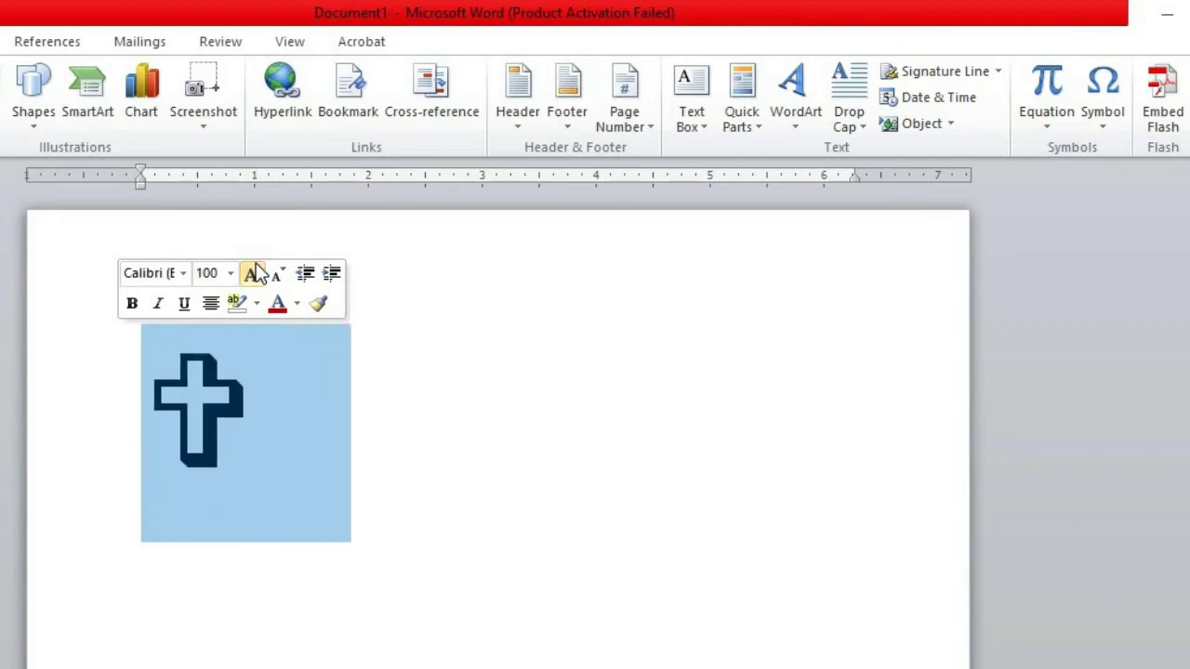
pyautogui.click(255, 272)
pyautogui.click(465, 400)
pyautogui.moveTo(260, 409); pyautogui.dragTo(173, 413)
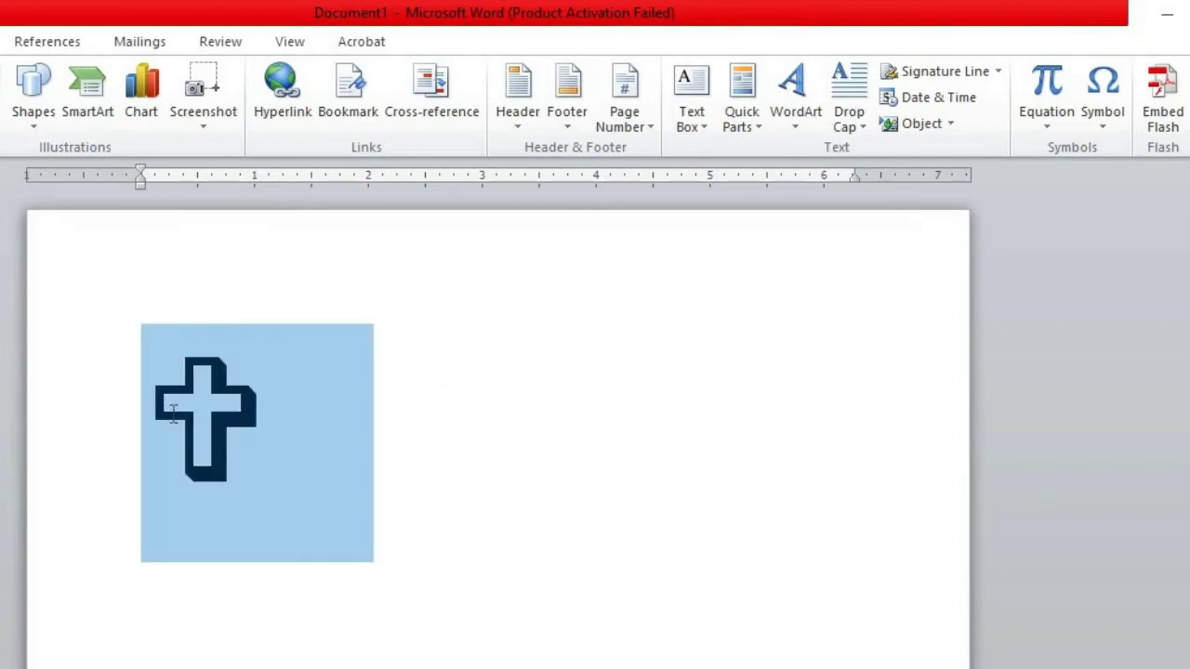
pyautogui.click(650, 351)
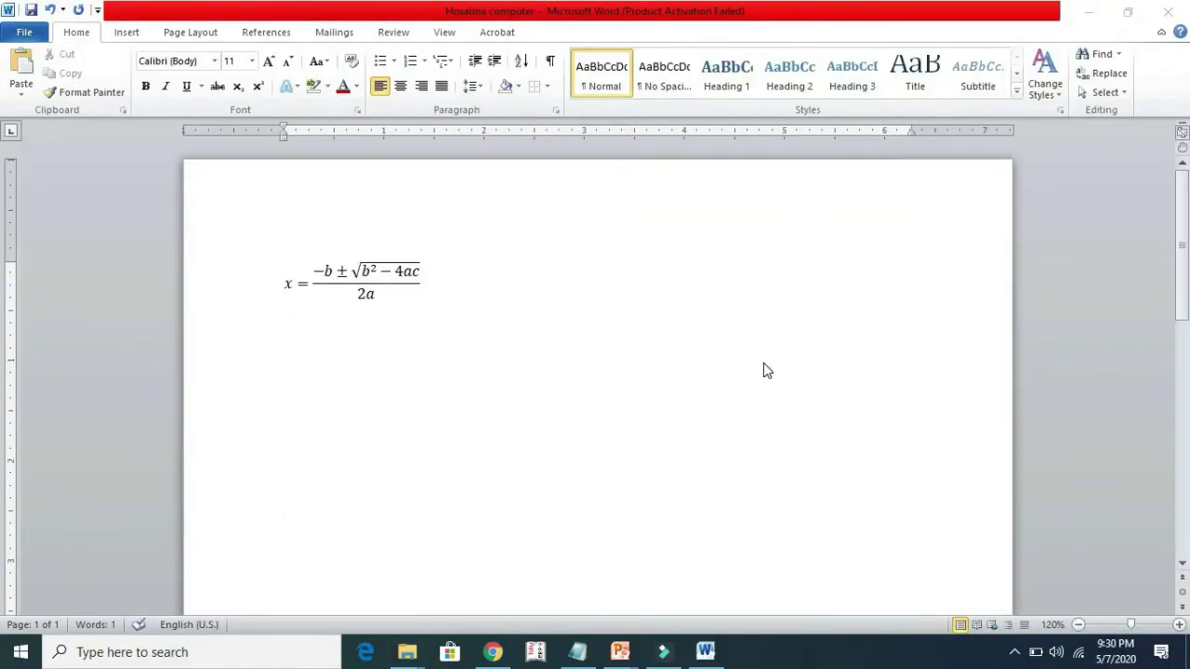
# Step: Bring up the Insert commands in the 'Hosanna computer' document to add an equation
pyautogui.click(120, 34)
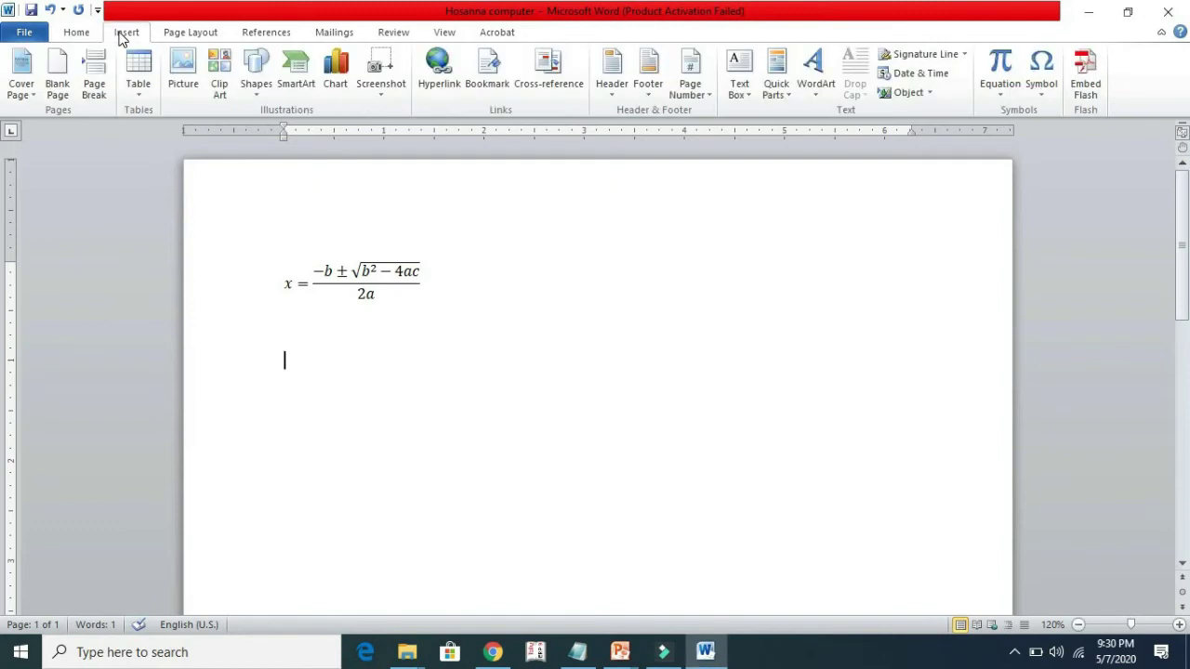
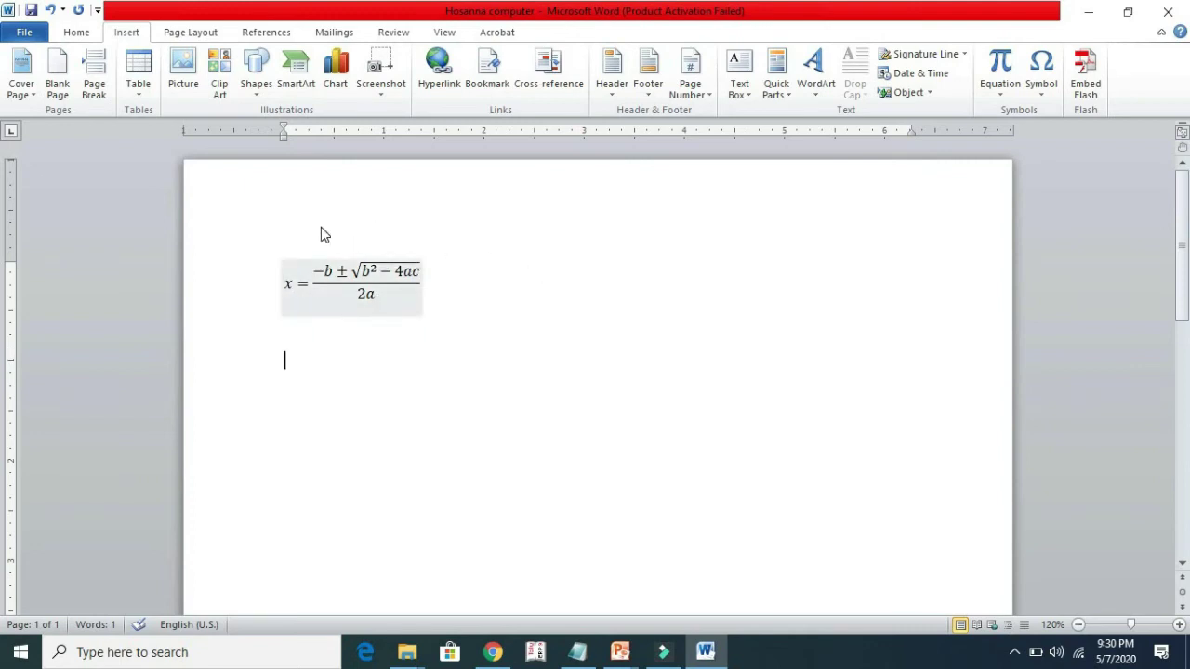
# Step: Open the Equation drop-down and scroll through the Built-In formulas, including the quadratic formula
pyautogui.click(1001, 96)
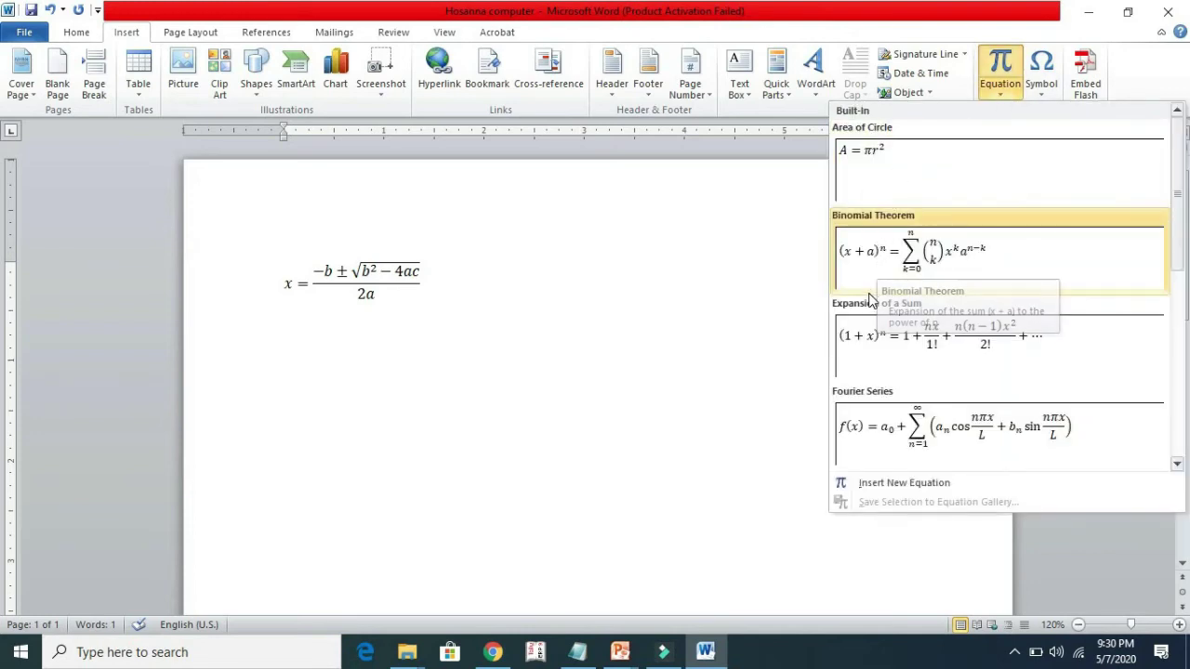
pyautogui.scroll(-3, 937, 382)
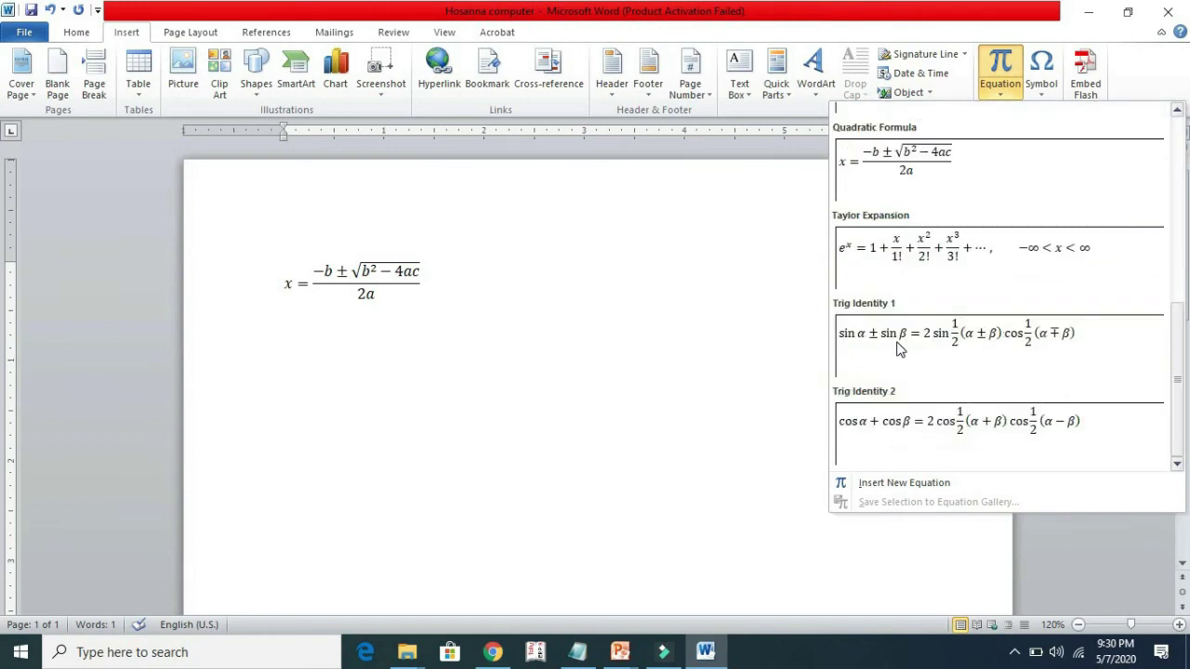
pyautogui.scroll(3, 935, 388)
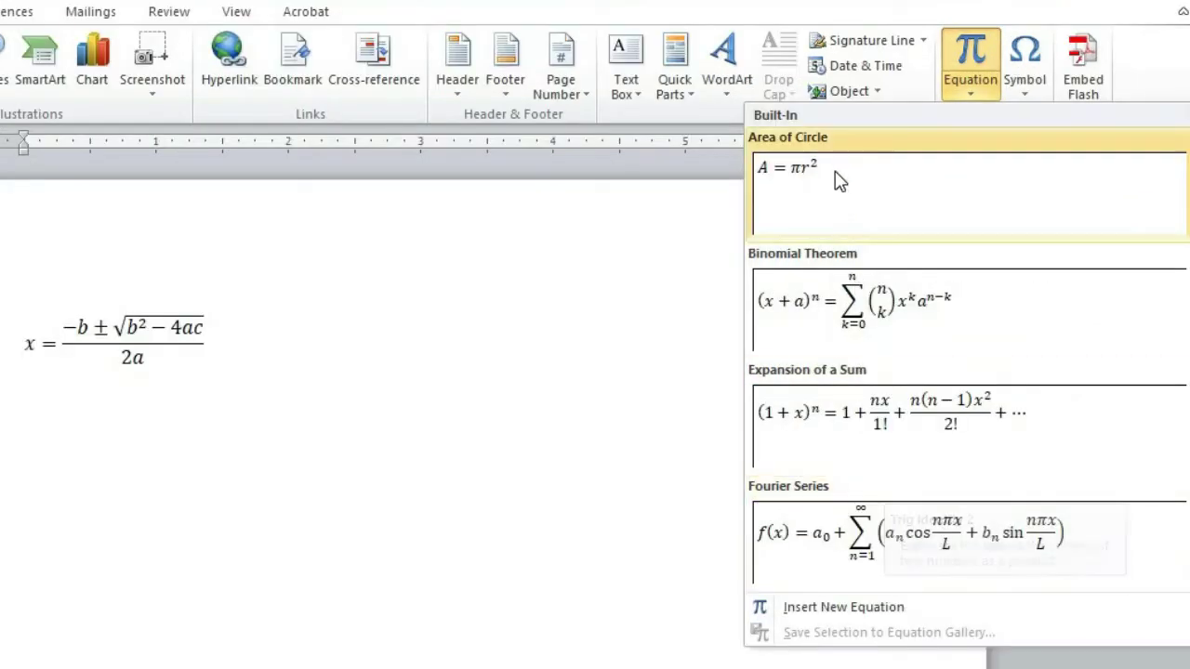
pyautogui.scroll(-3, 855, 359)
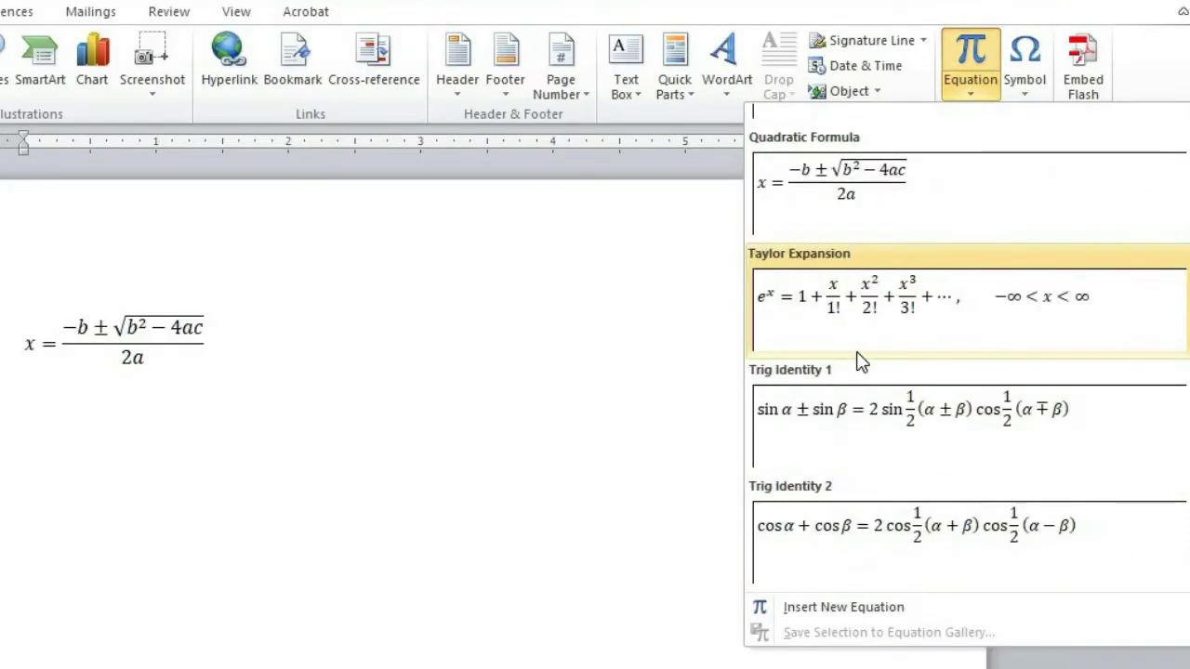
# Step: Start a new blank equation below the quadratic formula reading x =
pyautogui.click(801, 608)
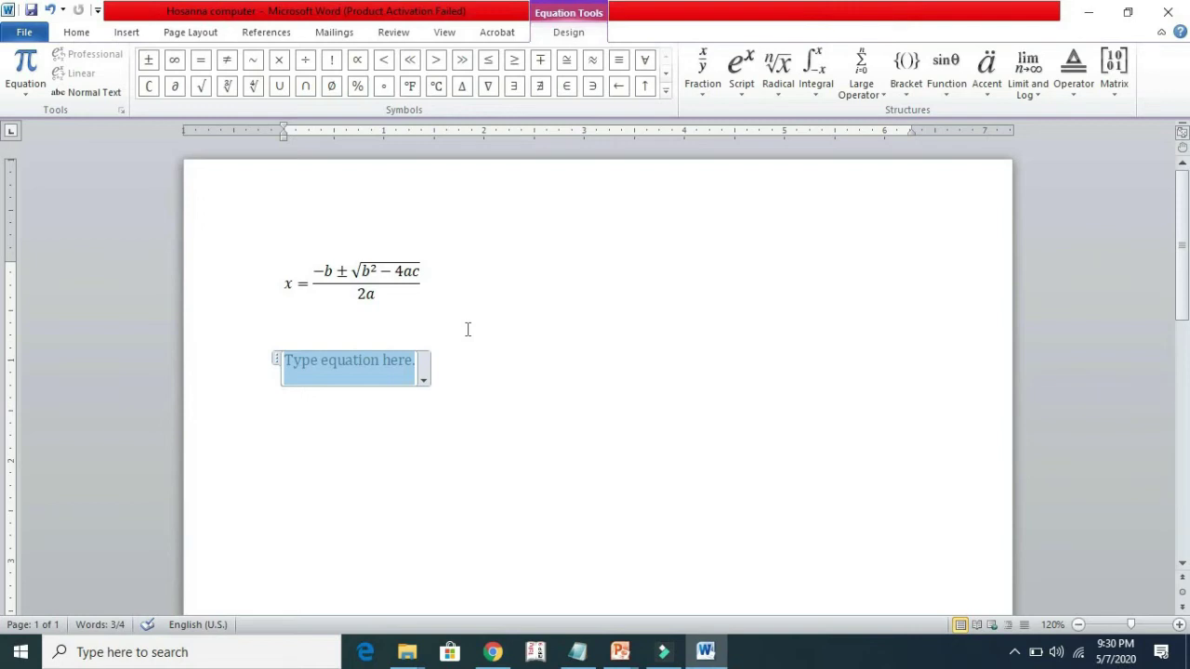
pyautogui.write('x ')
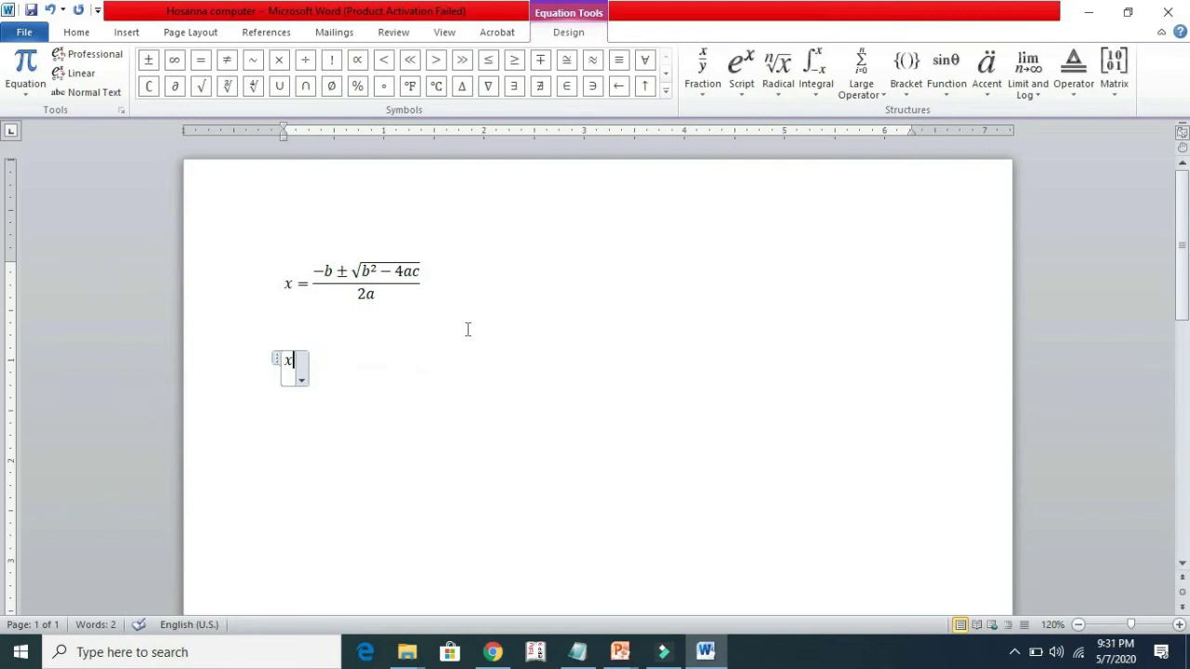
pyautogui.write('=')
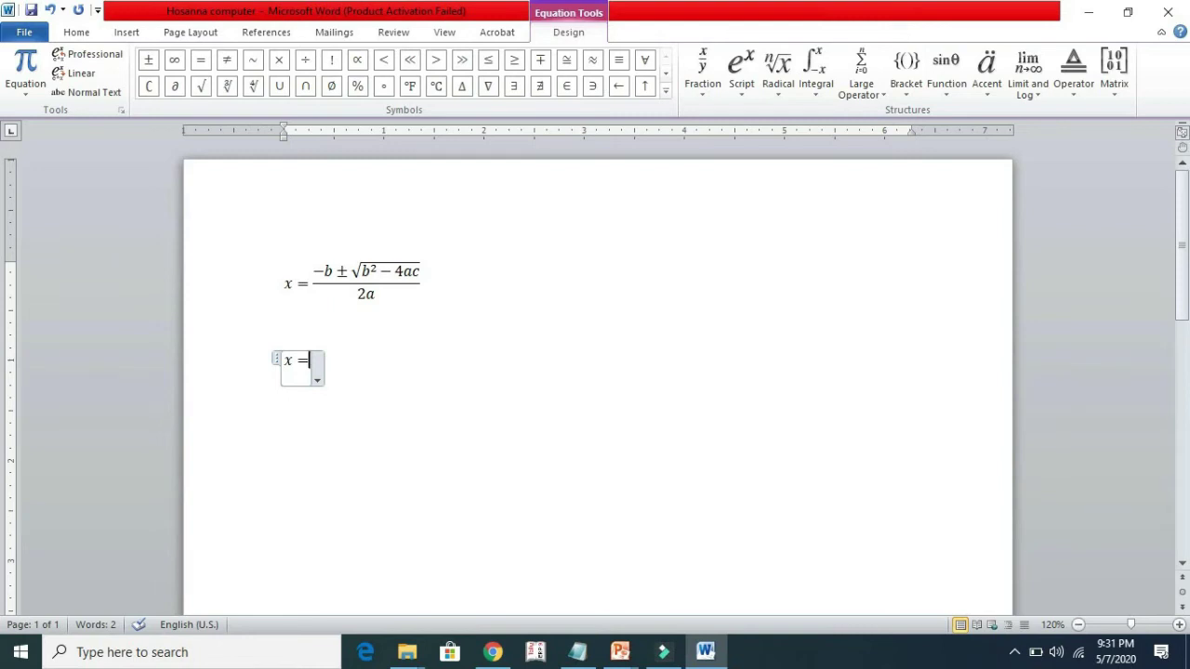
pyautogui.write('a')
pyautogui.write('-')
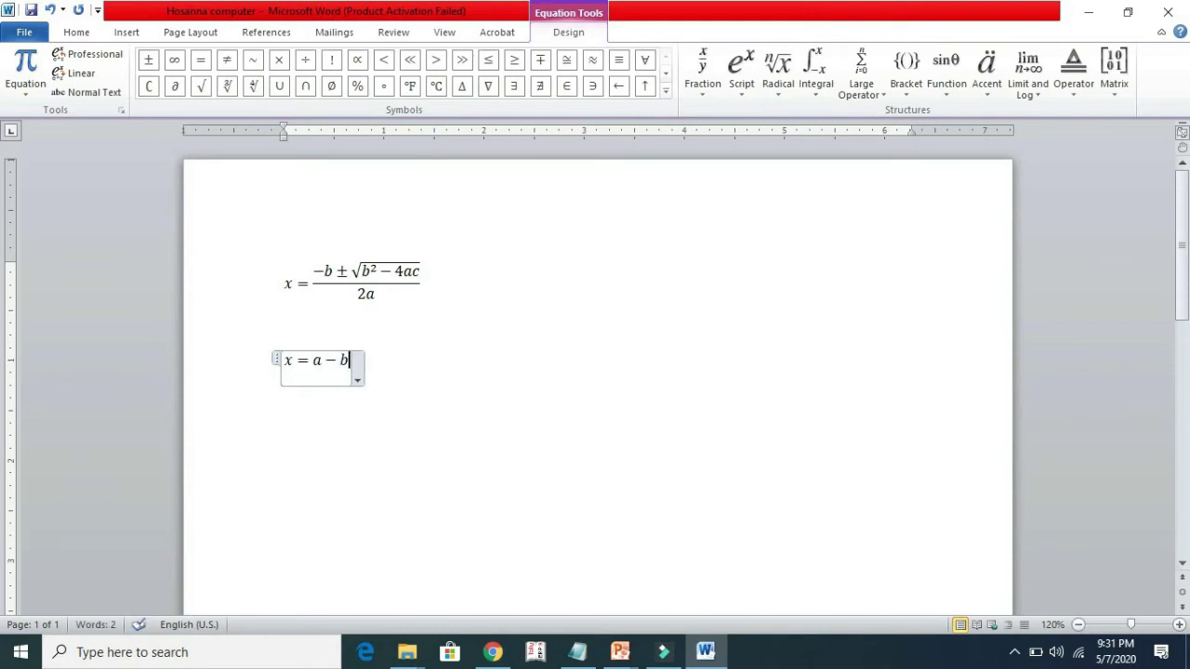
pyautogui.press('BackSpace')
pyautogui.press('BackSpace')
pyautogui.press('BackSpace')
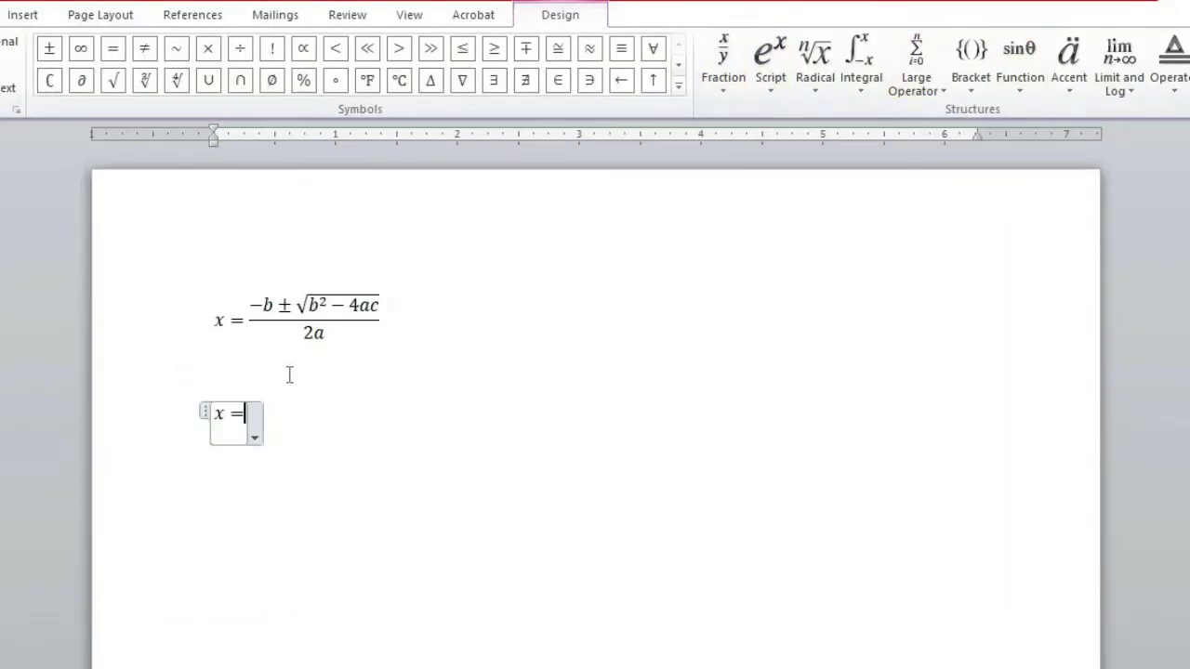
# Step: Add a stacked fraction a/b after x = and follow it with a minus sign
pyautogui.click(724, 67)
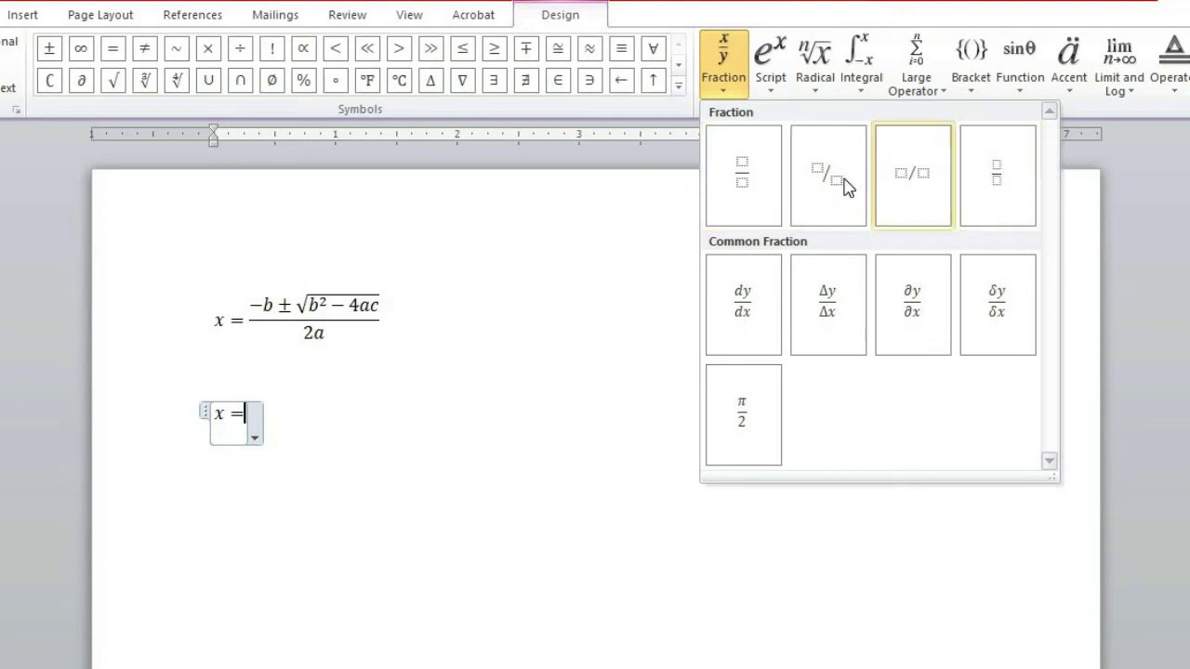
pyautogui.click(756, 185)
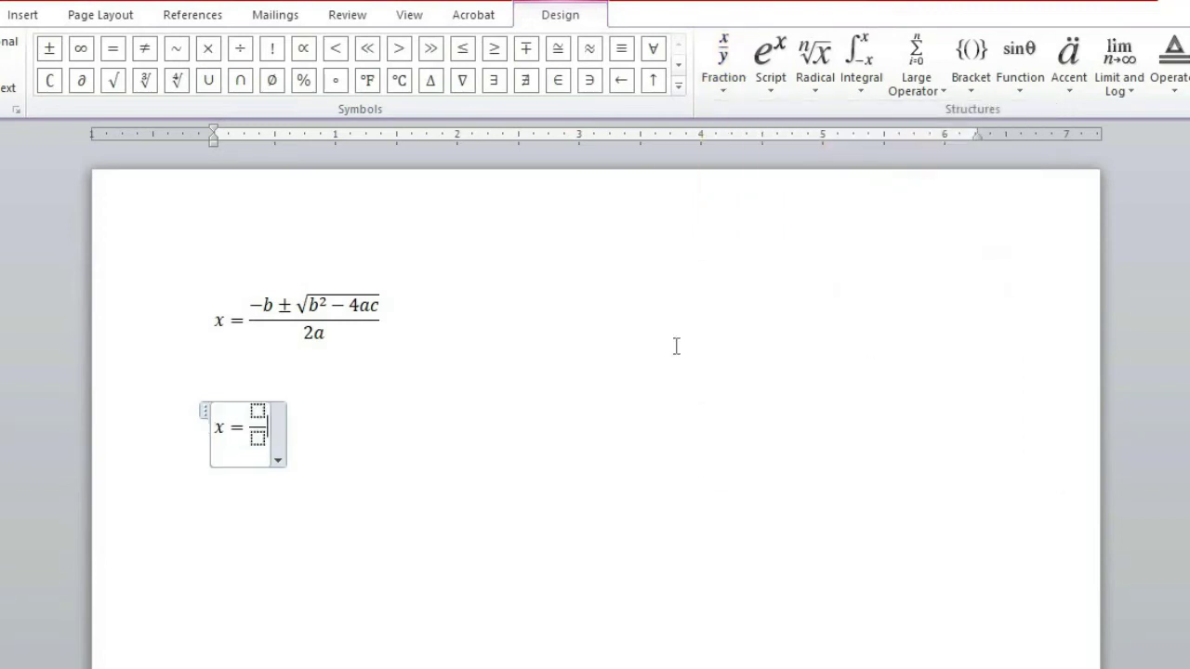
pyautogui.click(258, 410)
pyautogui.write('x')
pyautogui.press('BackSpace')
pyautogui.write('a')
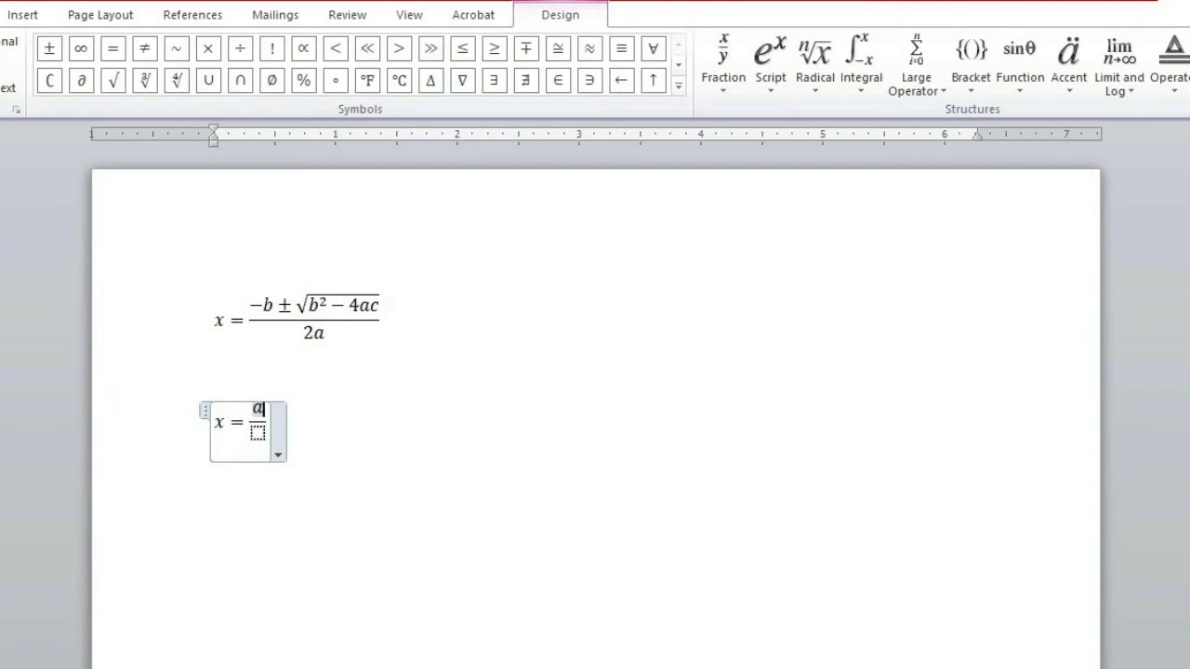
pyautogui.click(258, 433)
pyautogui.write('b')
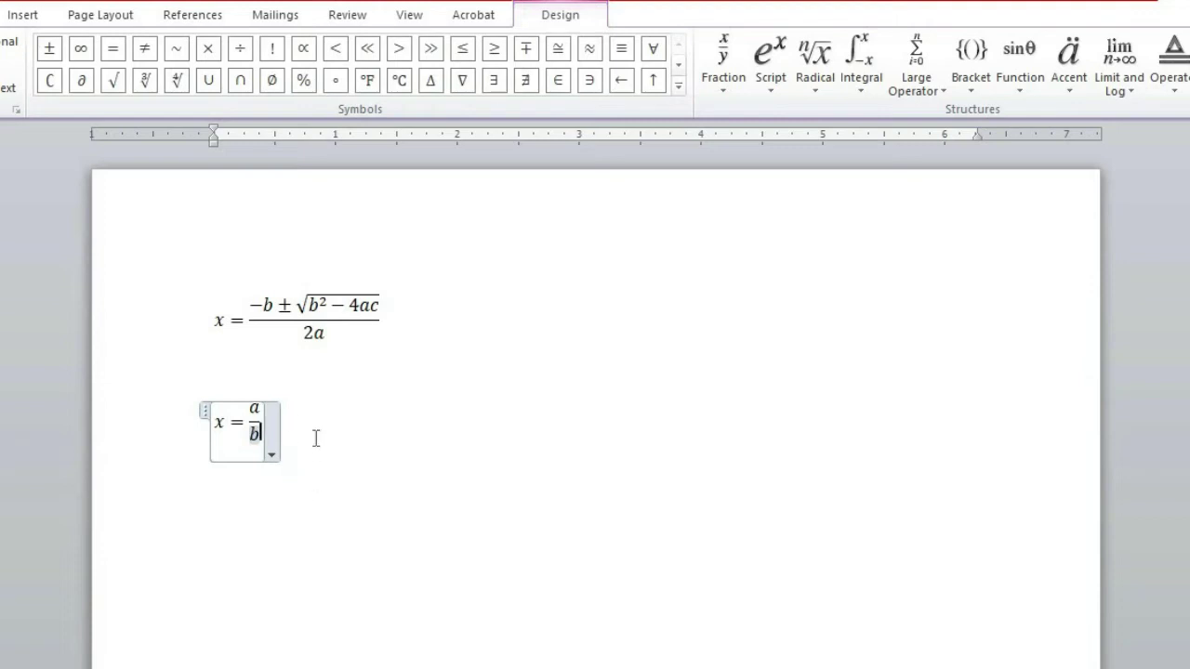
pyautogui.click(262, 416)
pyautogui.write('-')
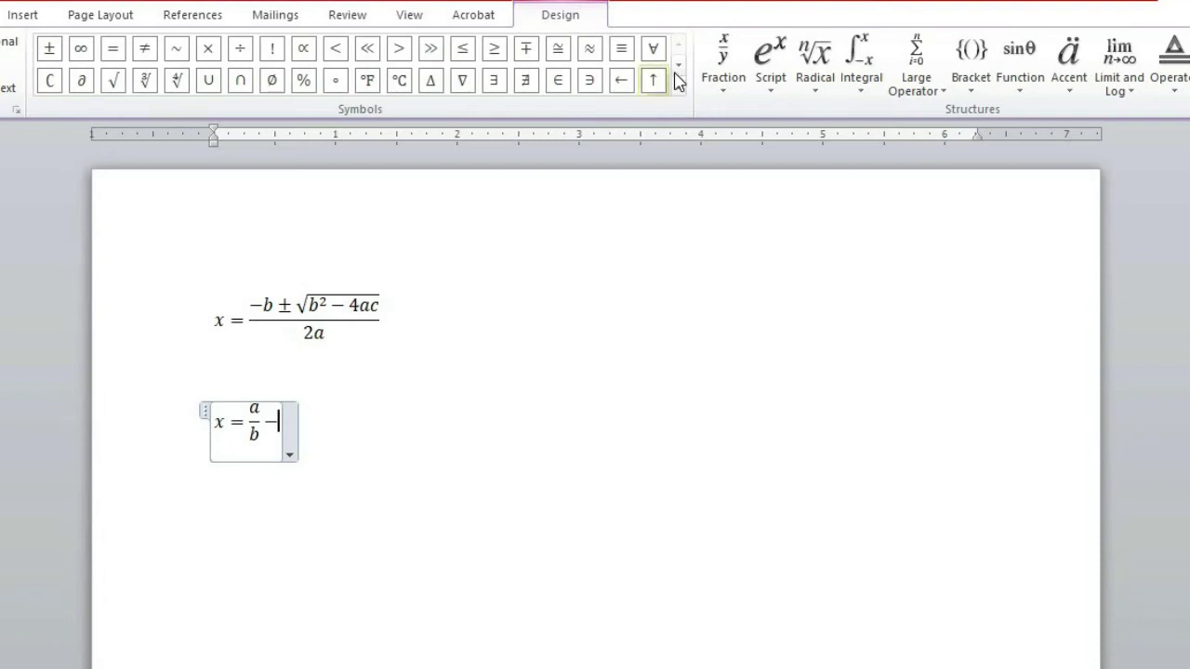
# Step: Append a second stacked fraction m/n after the minus sign
pyautogui.click(730, 63)
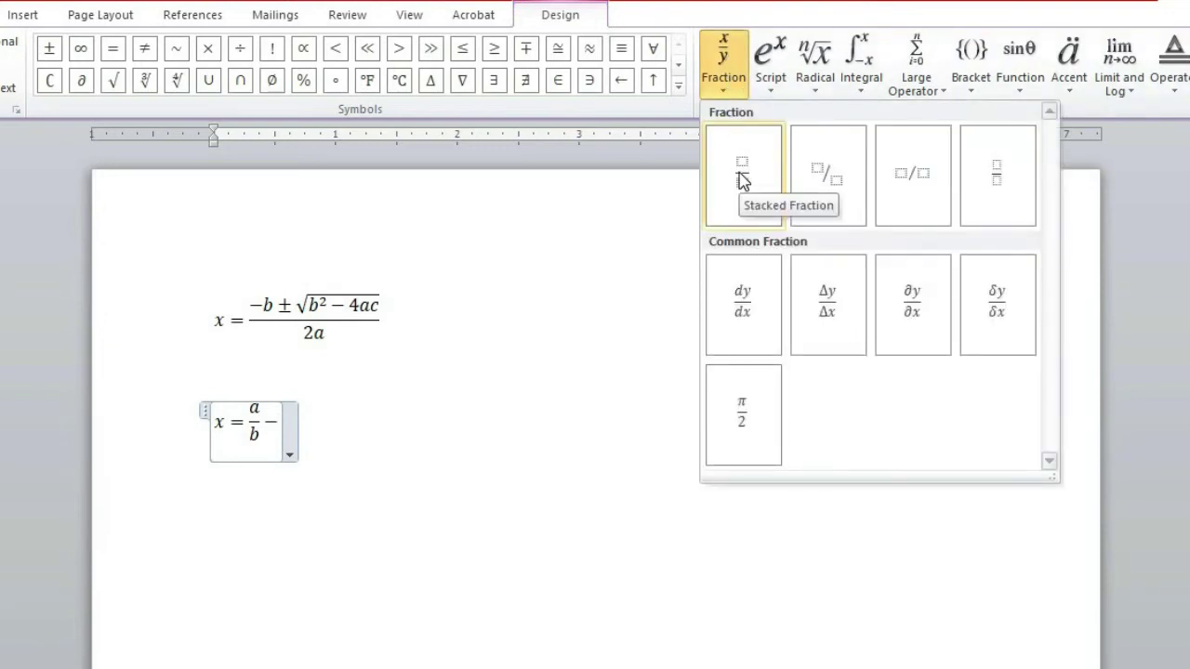
pyautogui.click(742, 180)
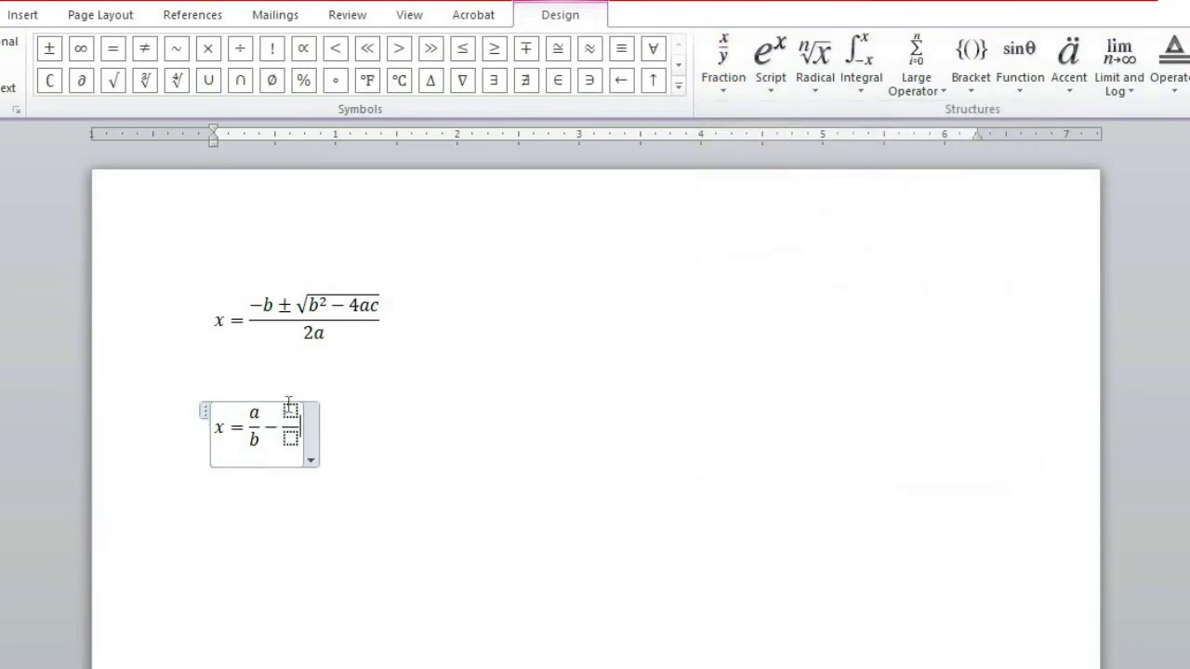
pyautogui.click(290, 407)
pyautogui.write('m')
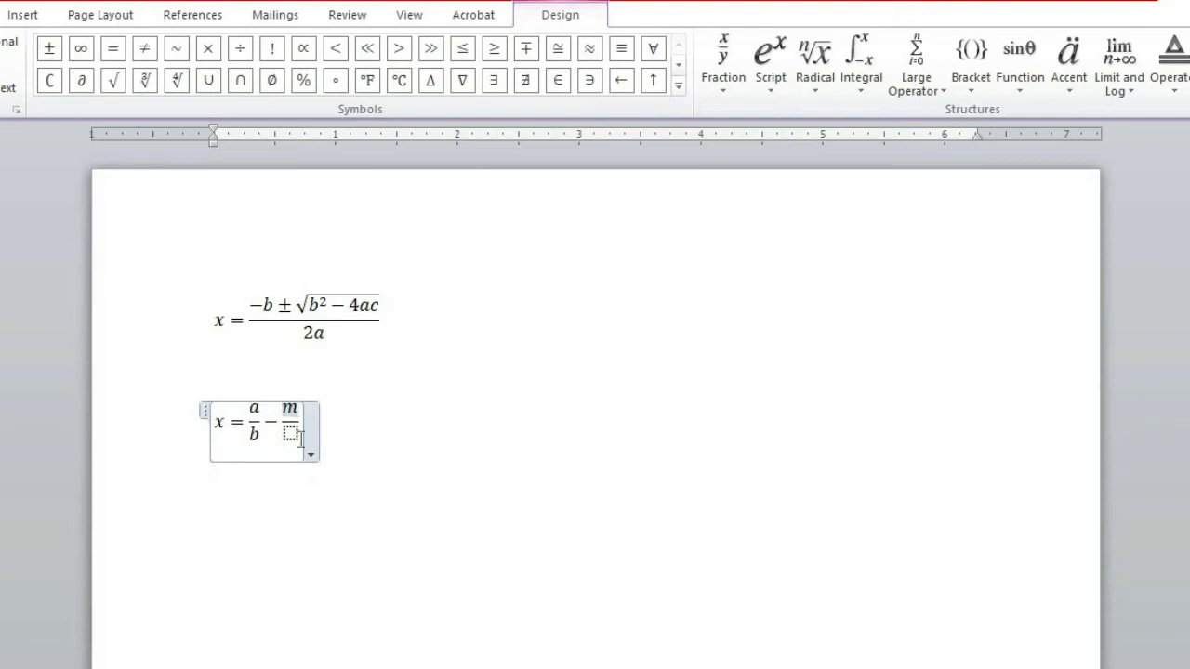
pyautogui.click(291, 433)
pyautogui.write('n')
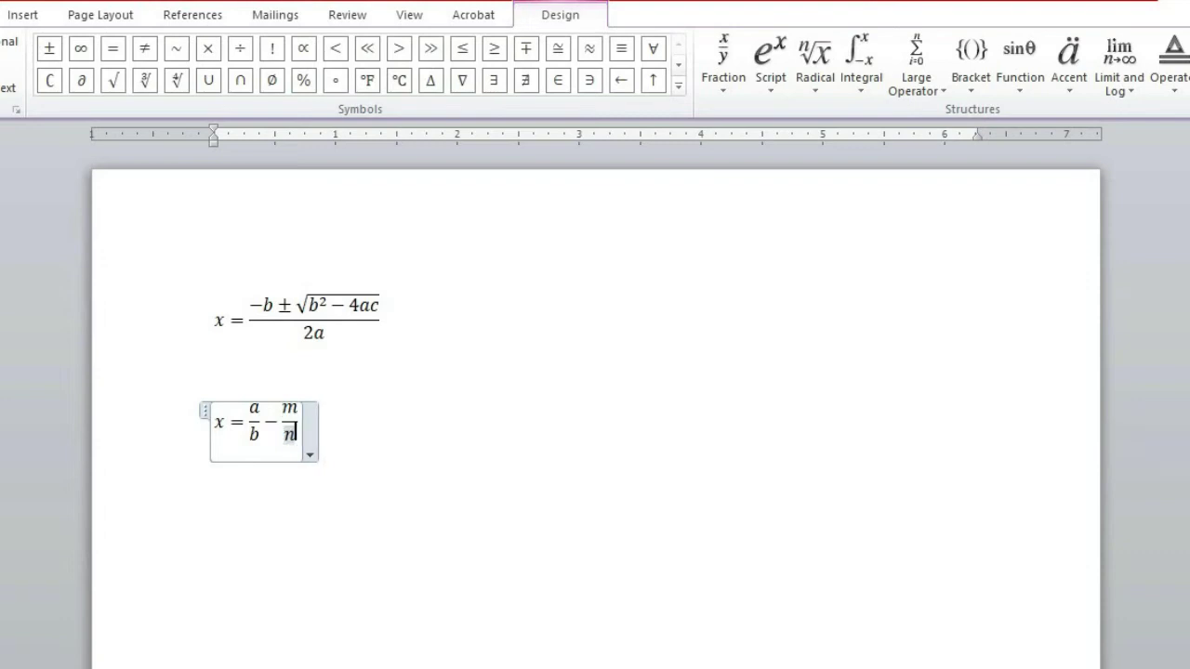
# Step: Leave the equation and delete the stray a on the line below
pyautogui.click(406, 452)
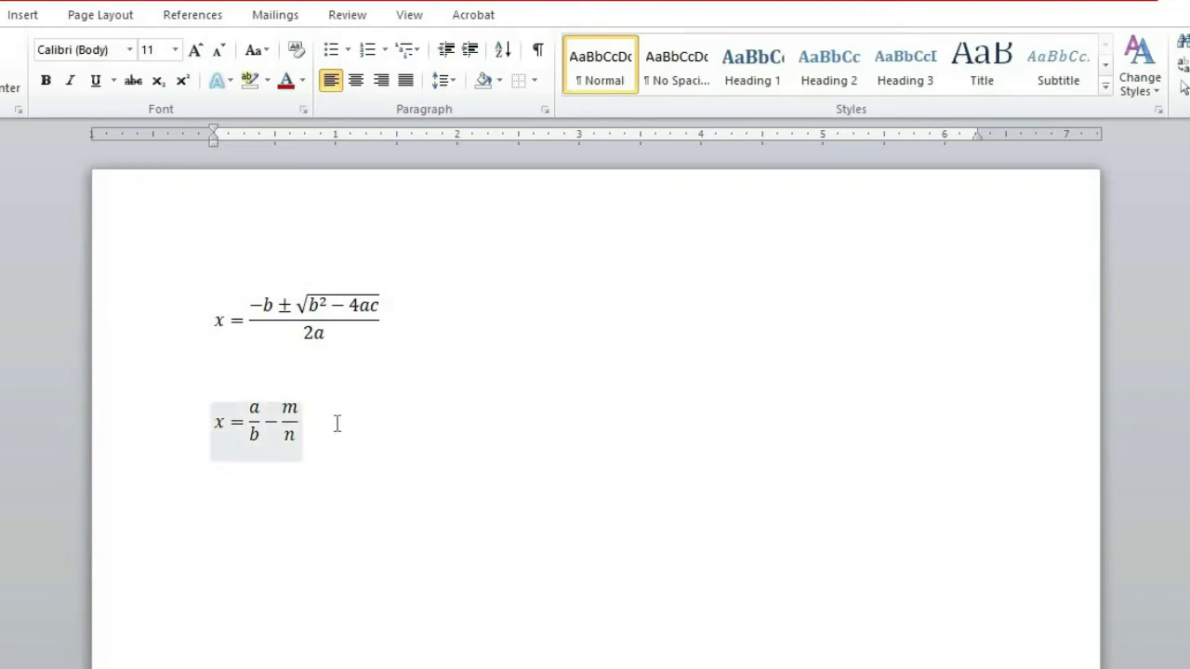
pyautogui.click(224, 494)
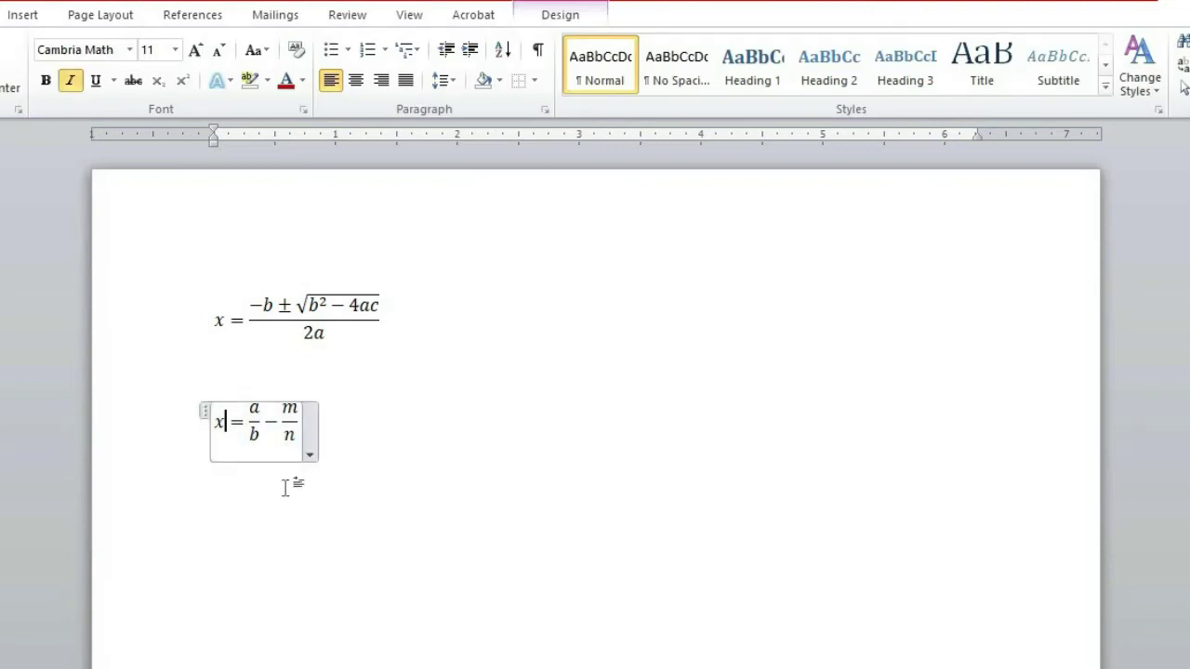
pyautogui.click(348, 458)
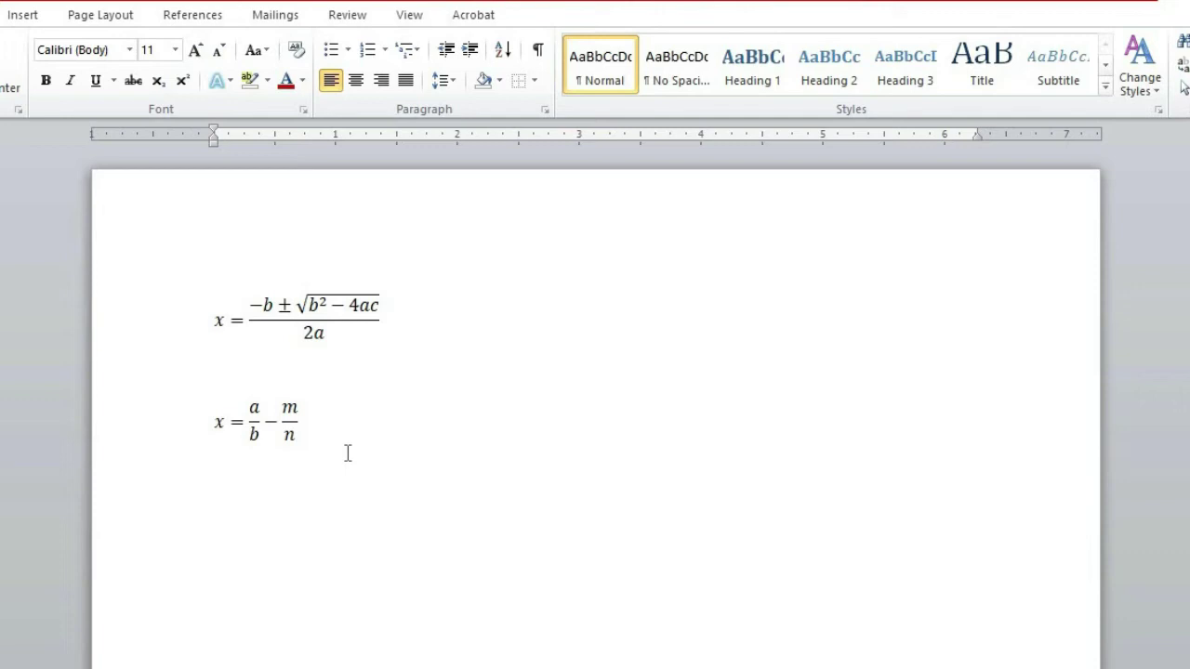
pyautogui.write('a')
pyautogui.press('BackSpace')
pyautogui.press('BackSpace')
# Step: Start a third equation reading x = a^b using a Superscript template
pyautogui.click(13, 11)
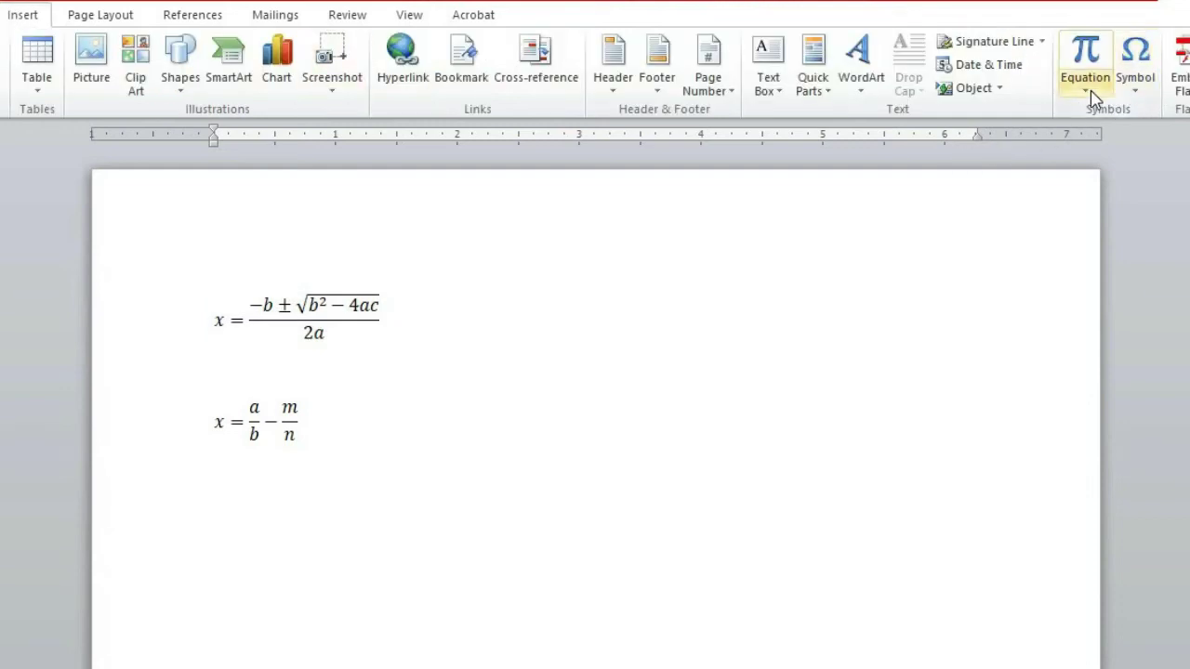
pyautogui.click(1086, 90)
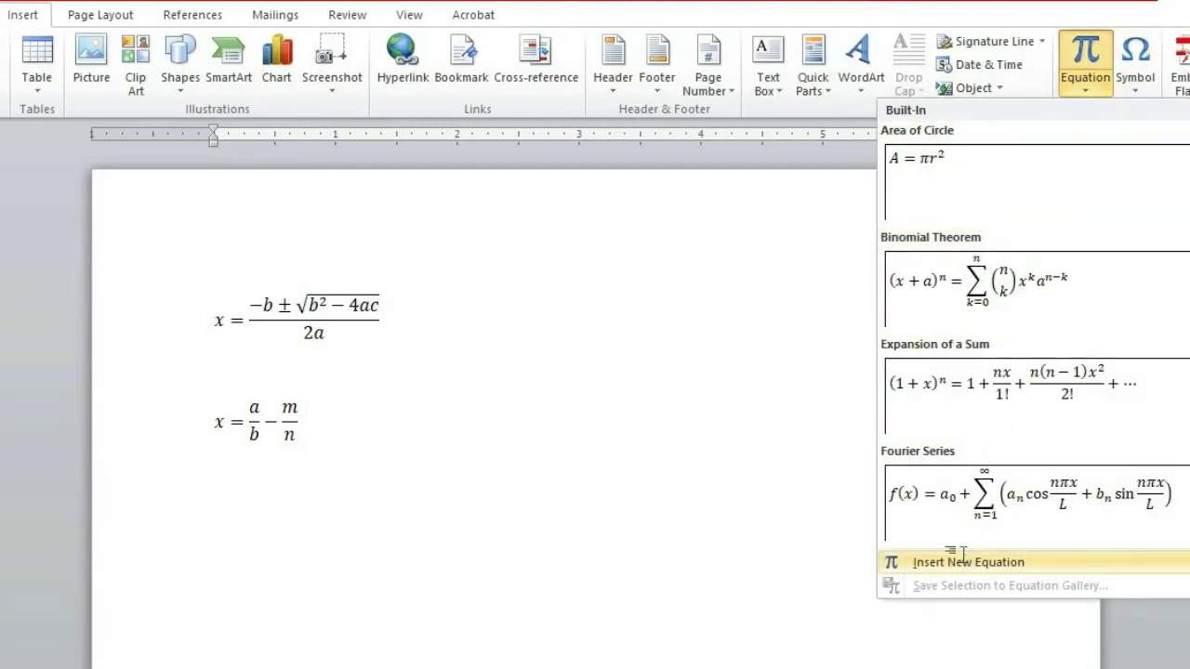
pyautogui.click(972, 562)
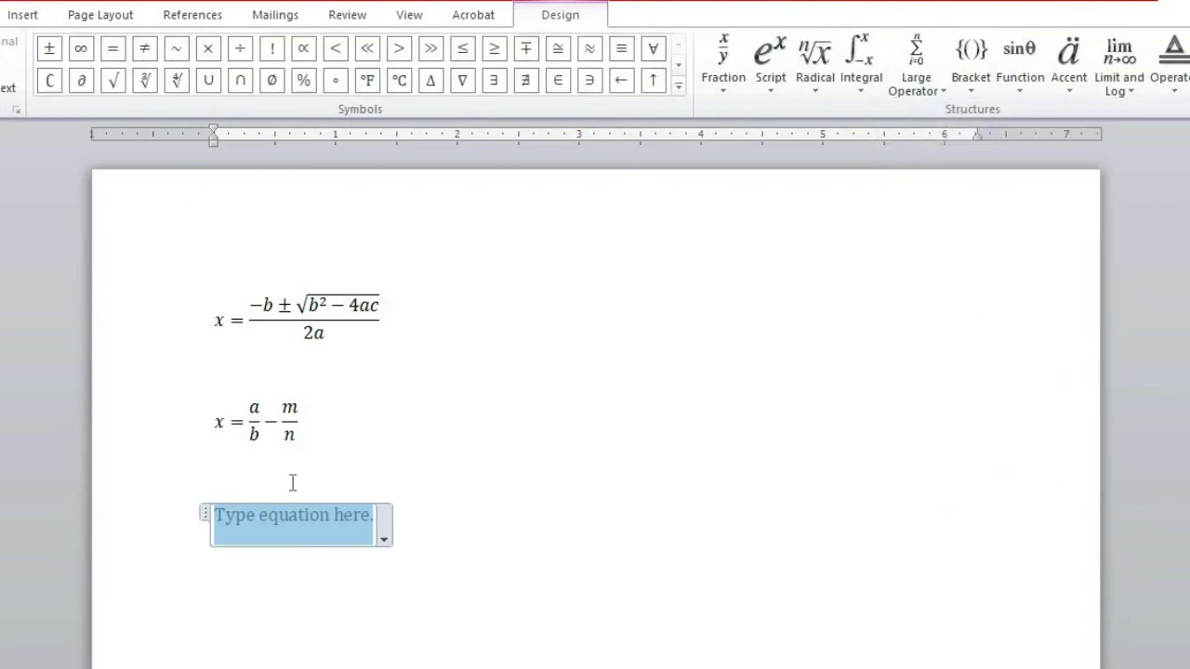
pyautogui.write('x ')
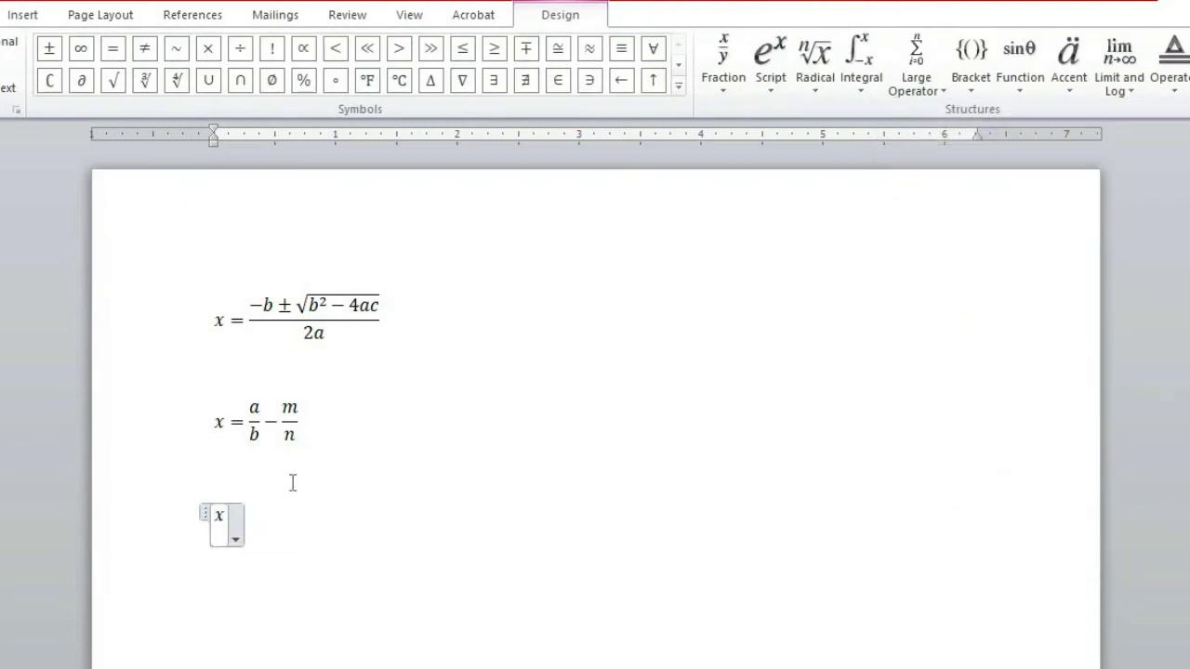
pyautogui.write('=')
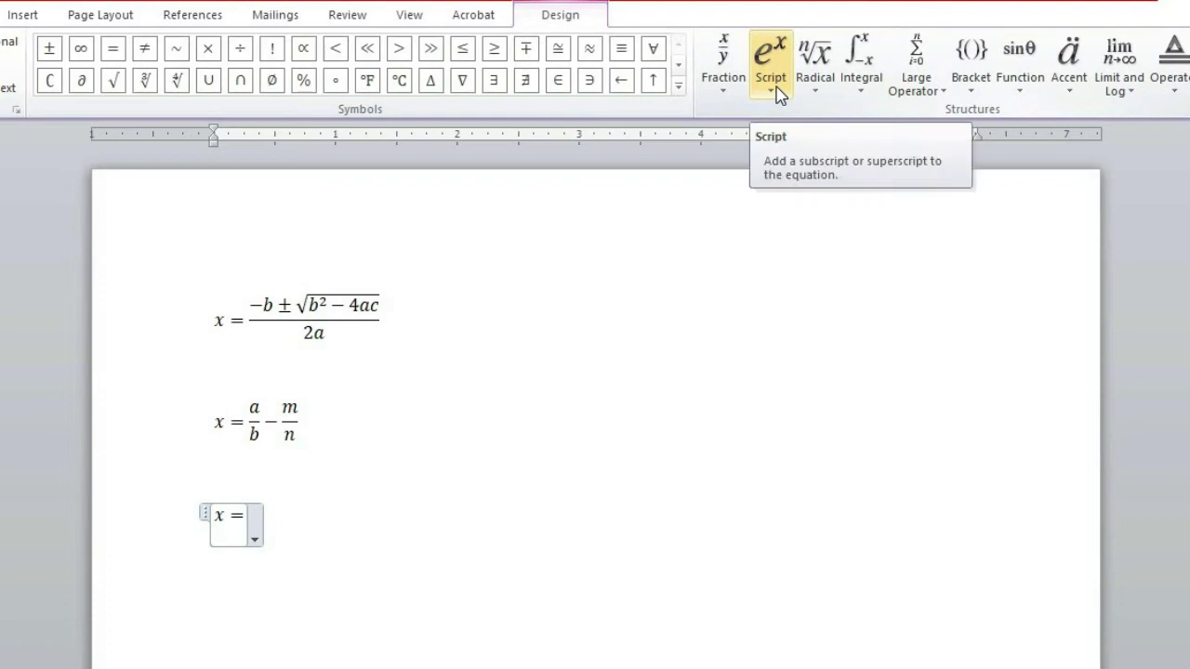
pyautogui.click(779, 96)
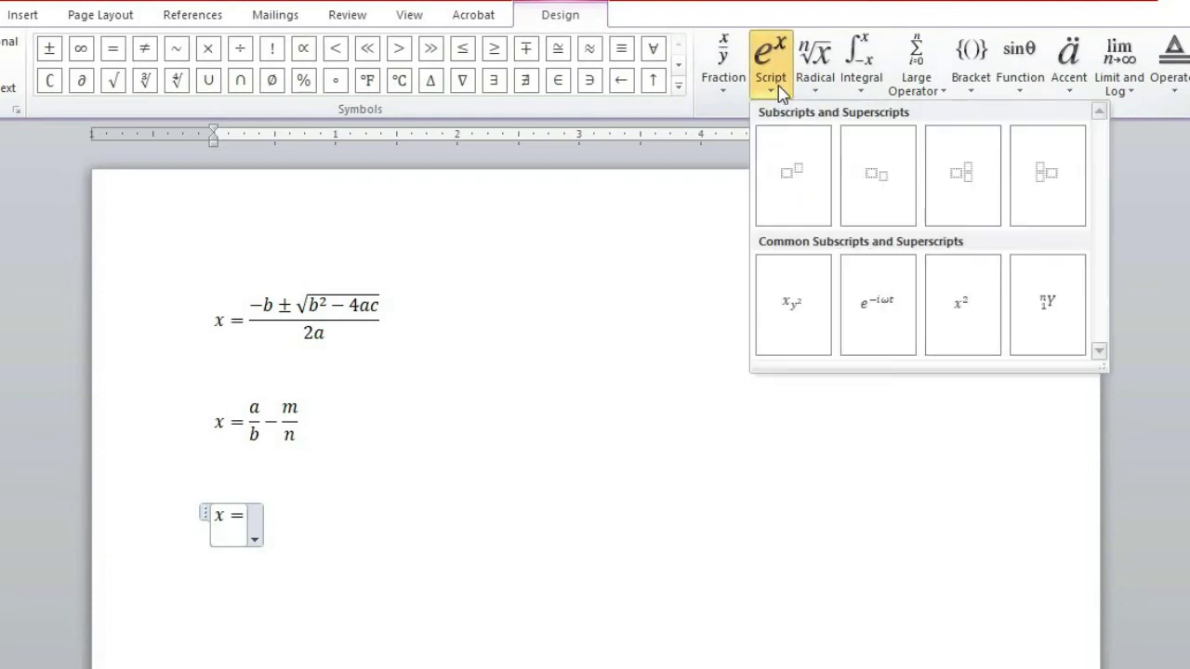
pyautogui.click(804, 179)
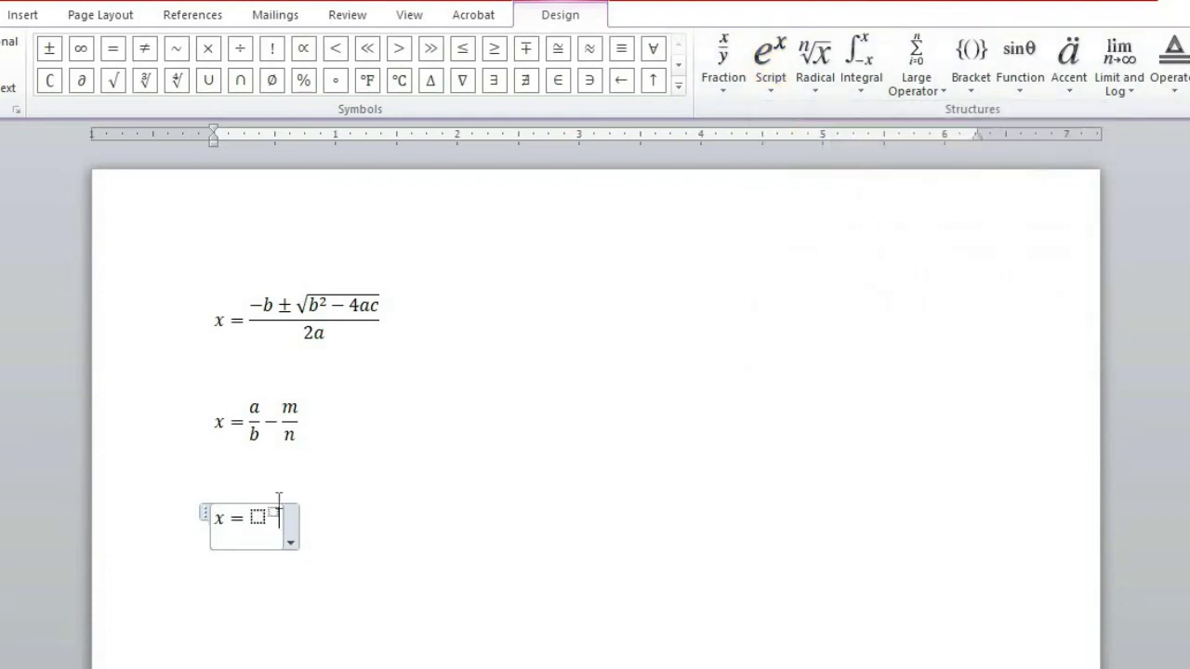
pyautogui.click(260, 515)
pyautogui.write('a')
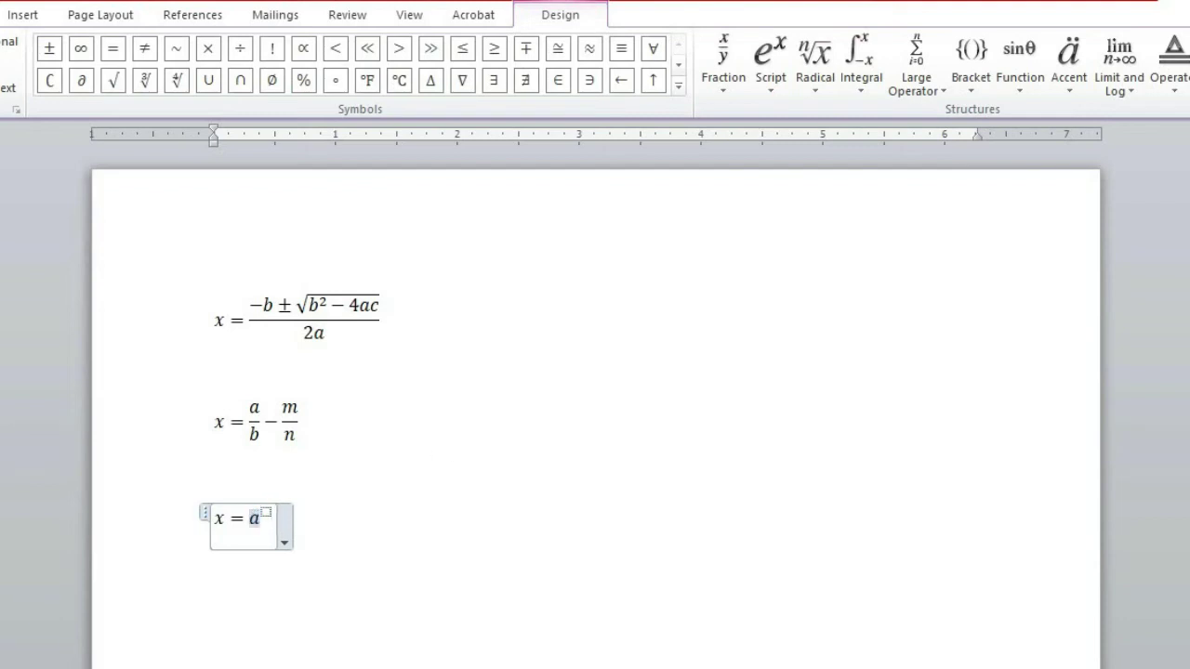
pyautogui.click(265, 512)
pyautogui.write('b')
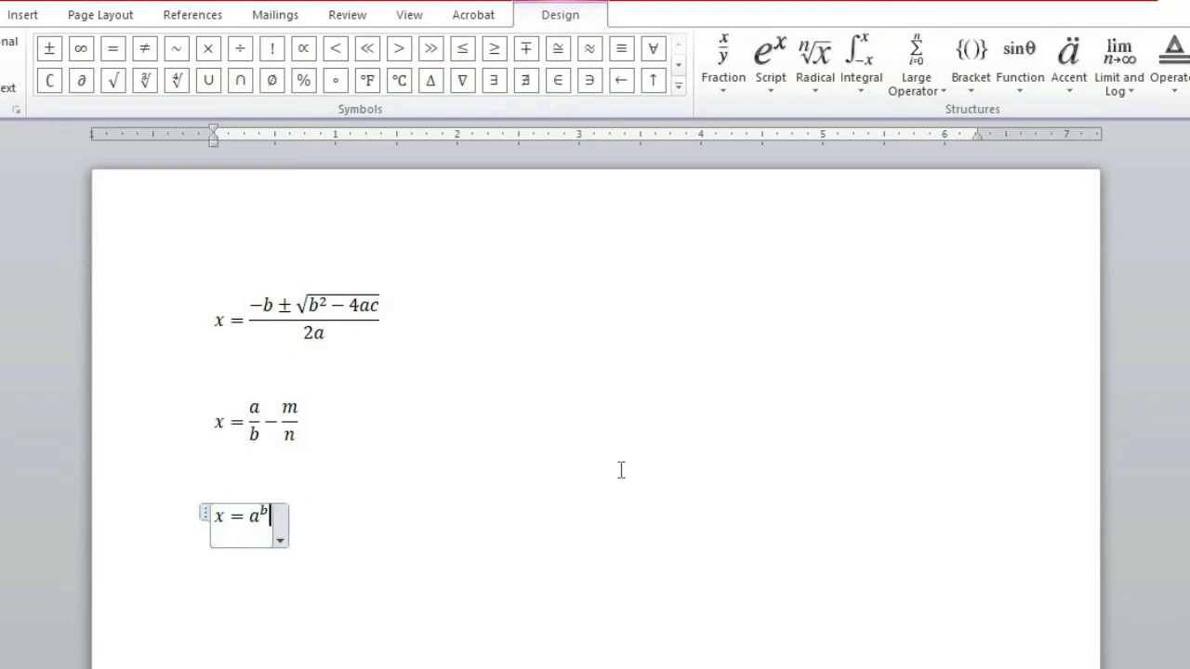
# Step: Add − b^c with another superscript template and finish the equation
pyautogui.press('Right')
pyautogui.write('-')
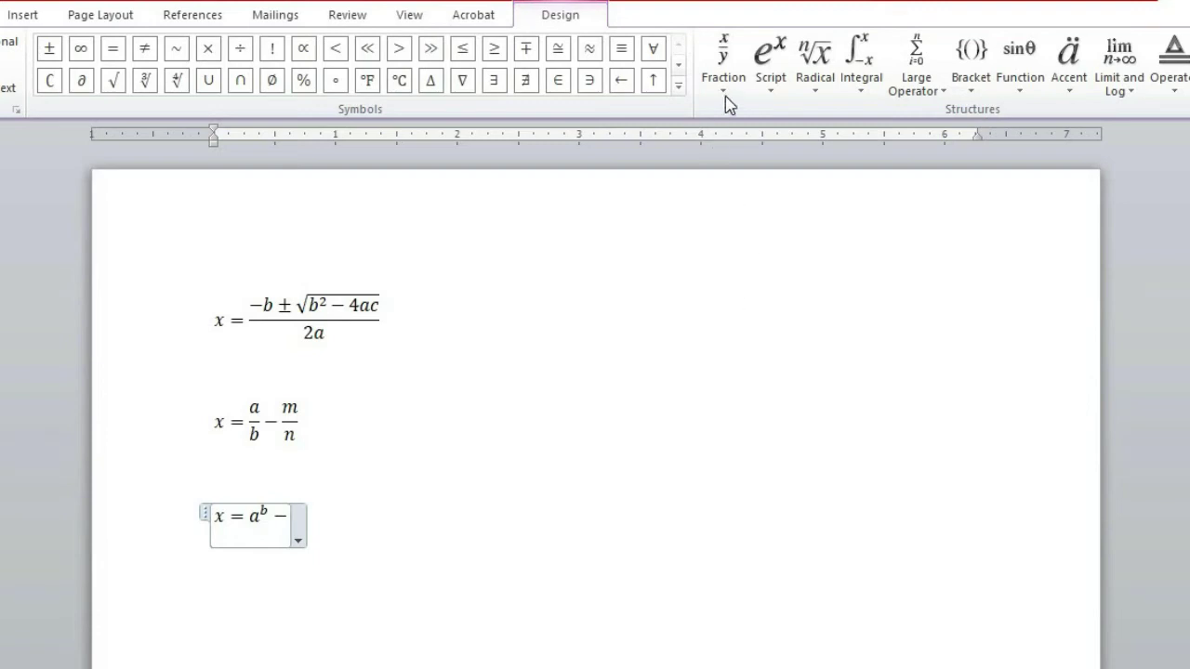
pyautogui.click(769, 82)
pyautogui.click(790, 175)
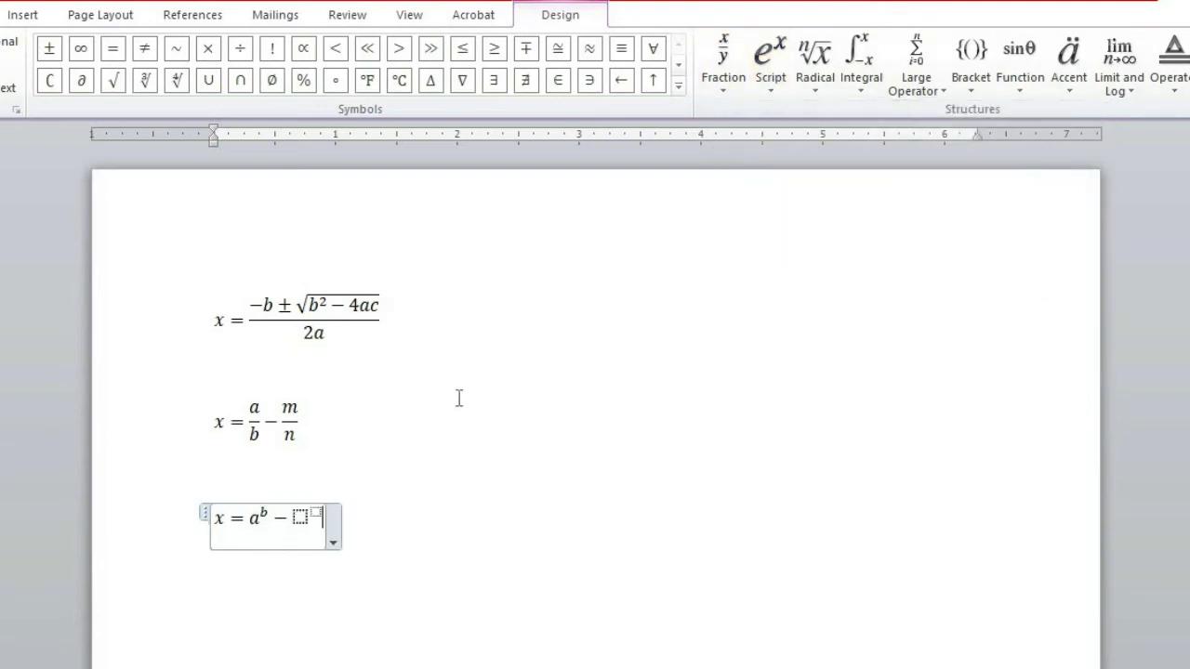
pyautogui.press('Left')
pyautogui.write('b')
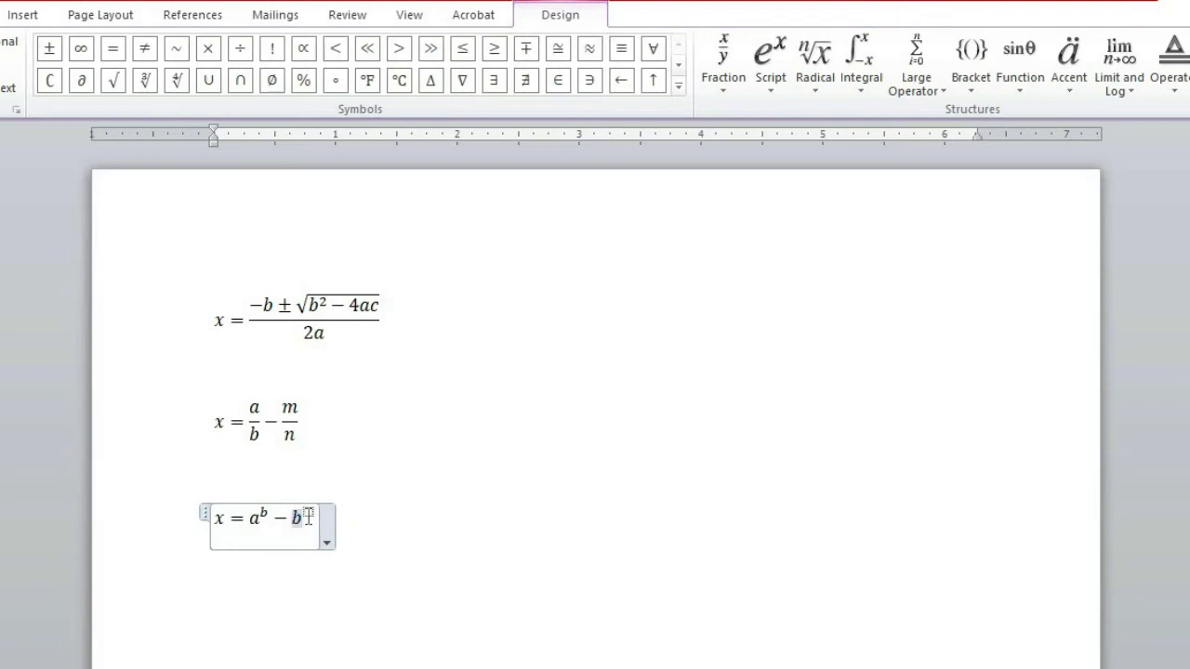
pyautogui.press('Right')
pyautogui.write('c')
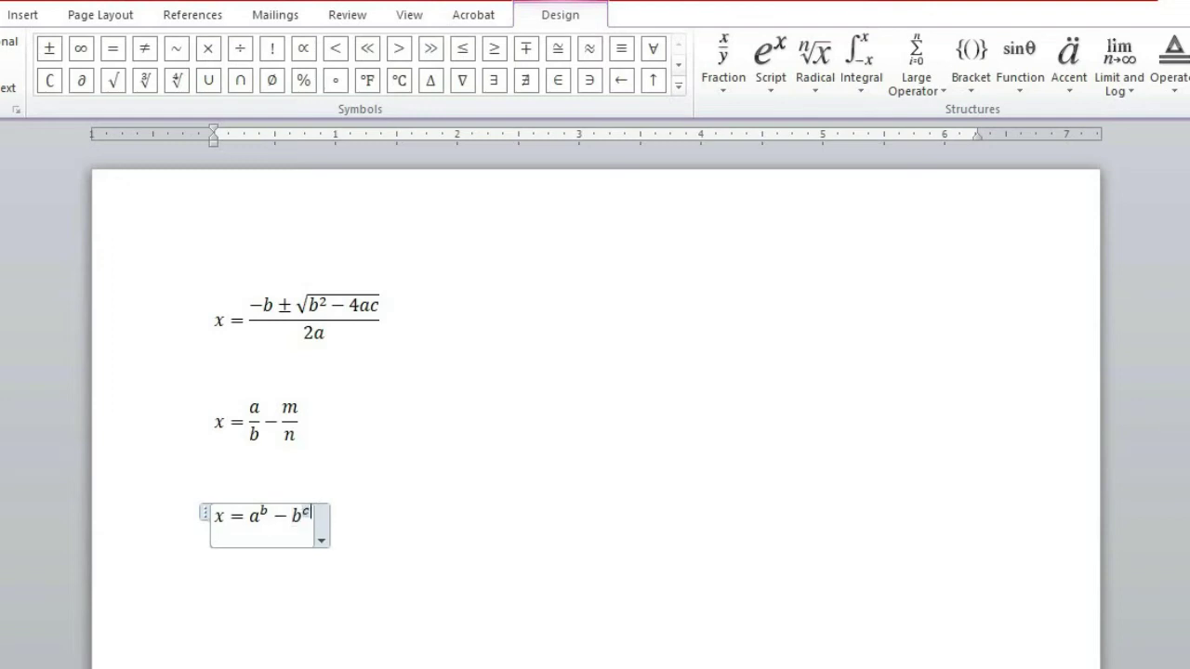
pyautogui.click(324, 542)
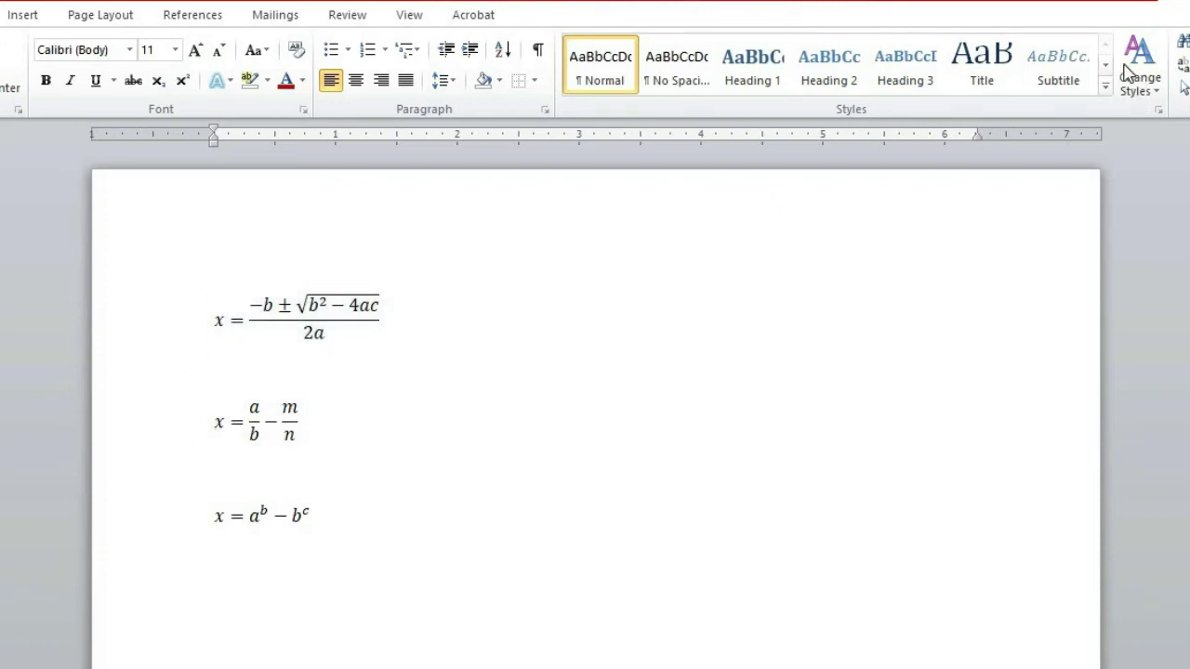
# Step: Start a fourth equation x = with a stacked fraction whose numerator begins −b
pyautogui.click(39, 20)
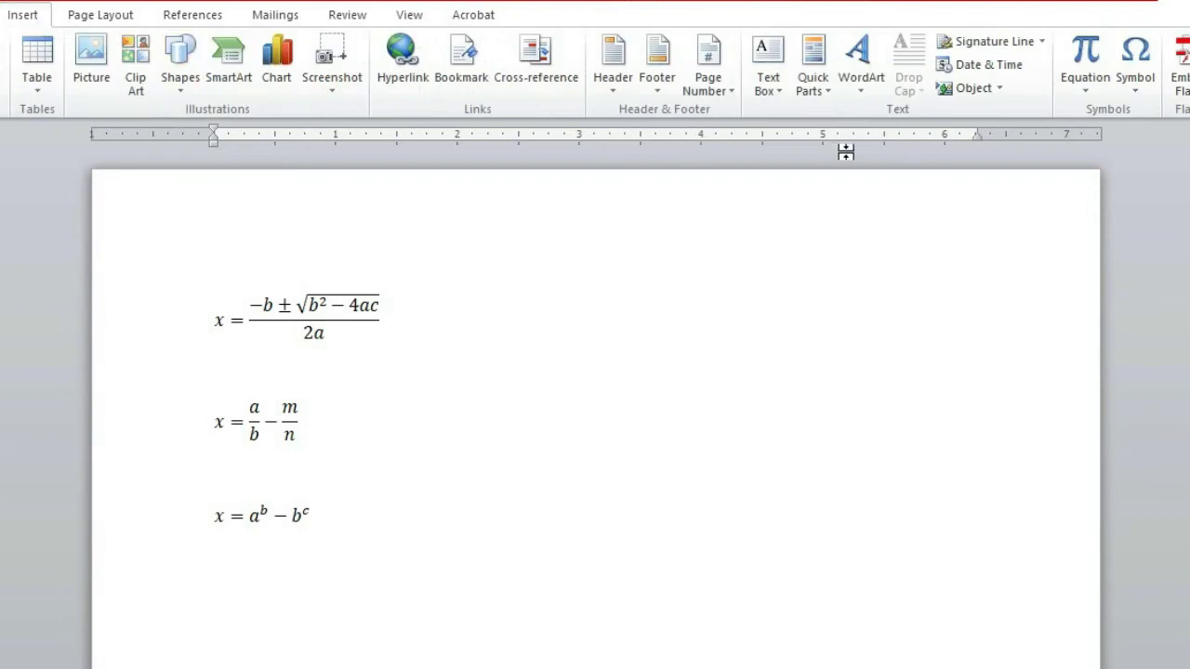
pyautogui.click(1087, 91)
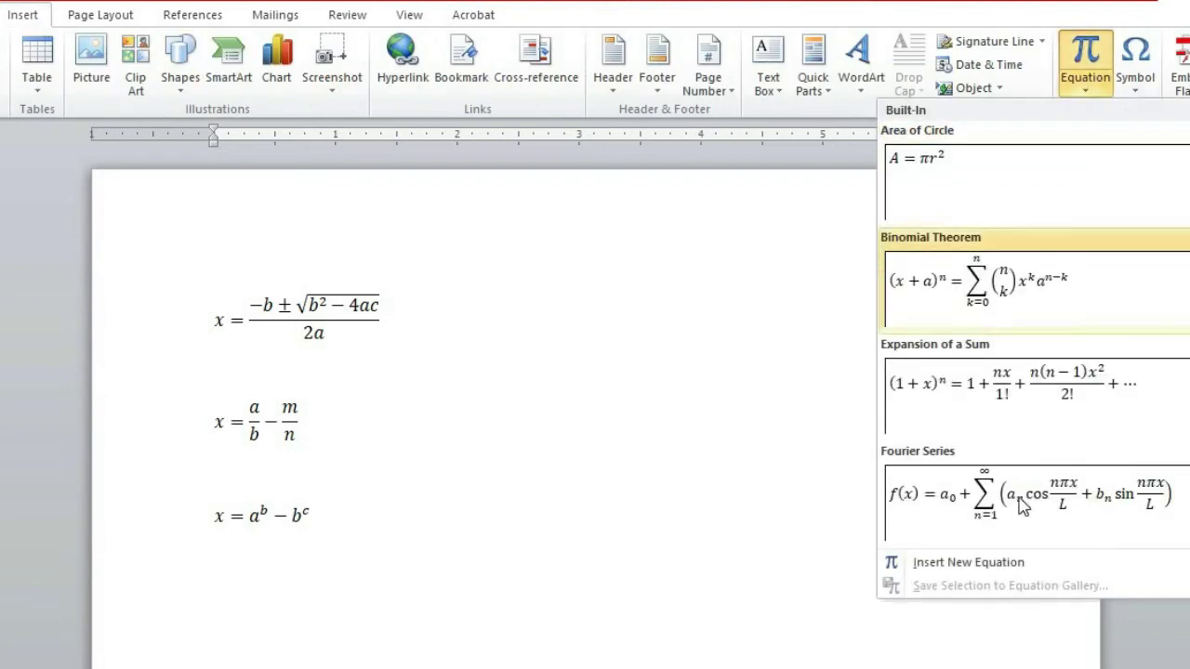
pyautogui.click(971, 569)
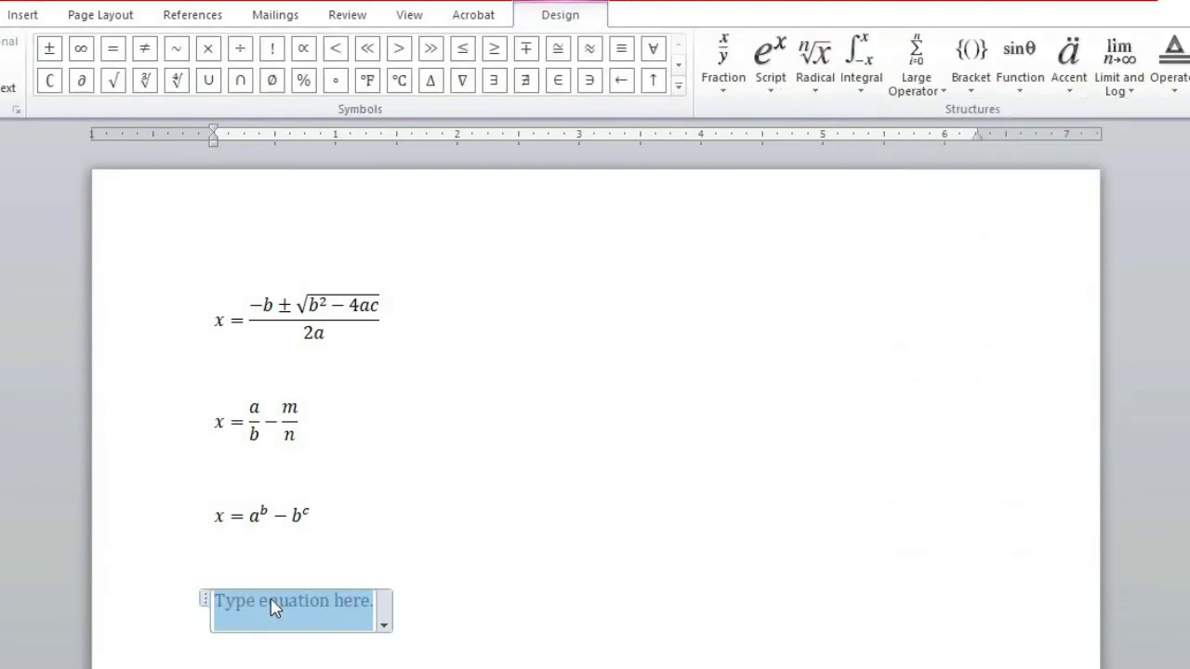
pyautogui.write('x ')
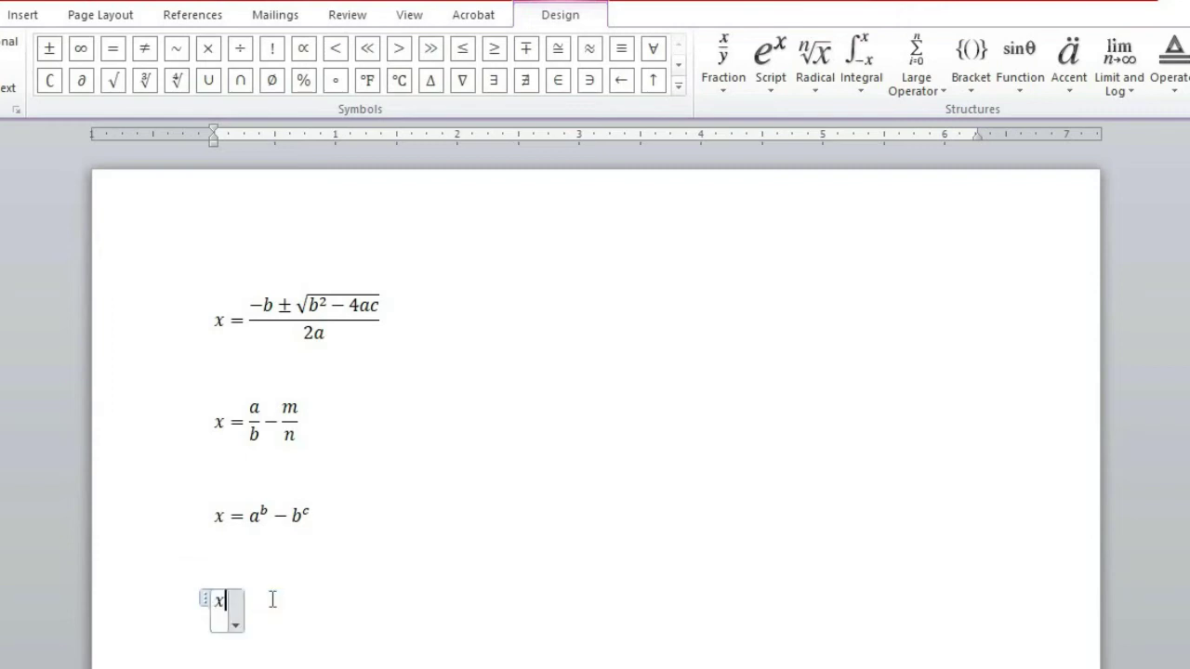
pyautogui.write('=')
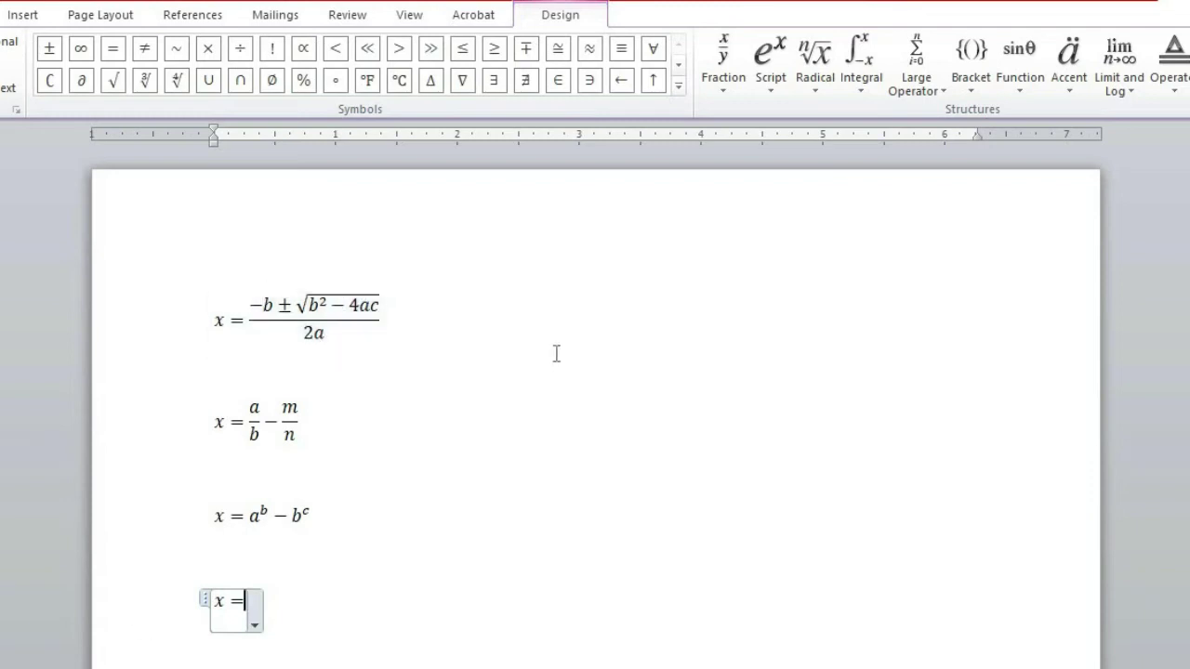
pyautogui.click(725, 61)
pyautogui.click(734, 173)
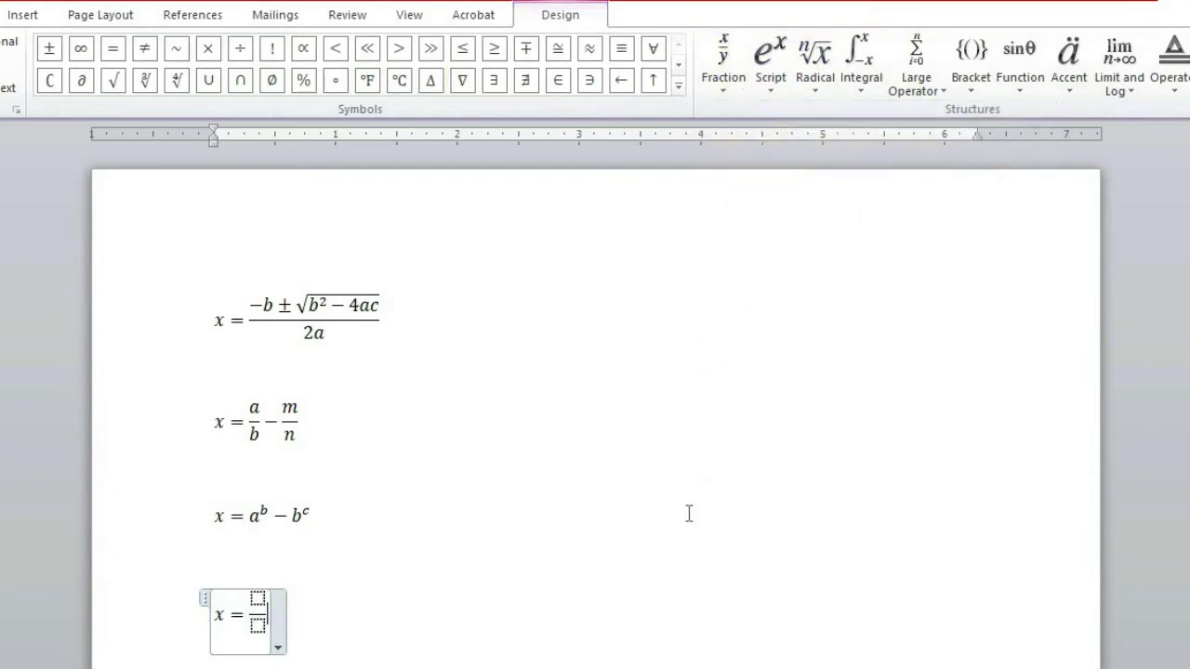
pyautogui.click(257, 598)
pyautogui.click(258, 599)
pyautogui.write('a')
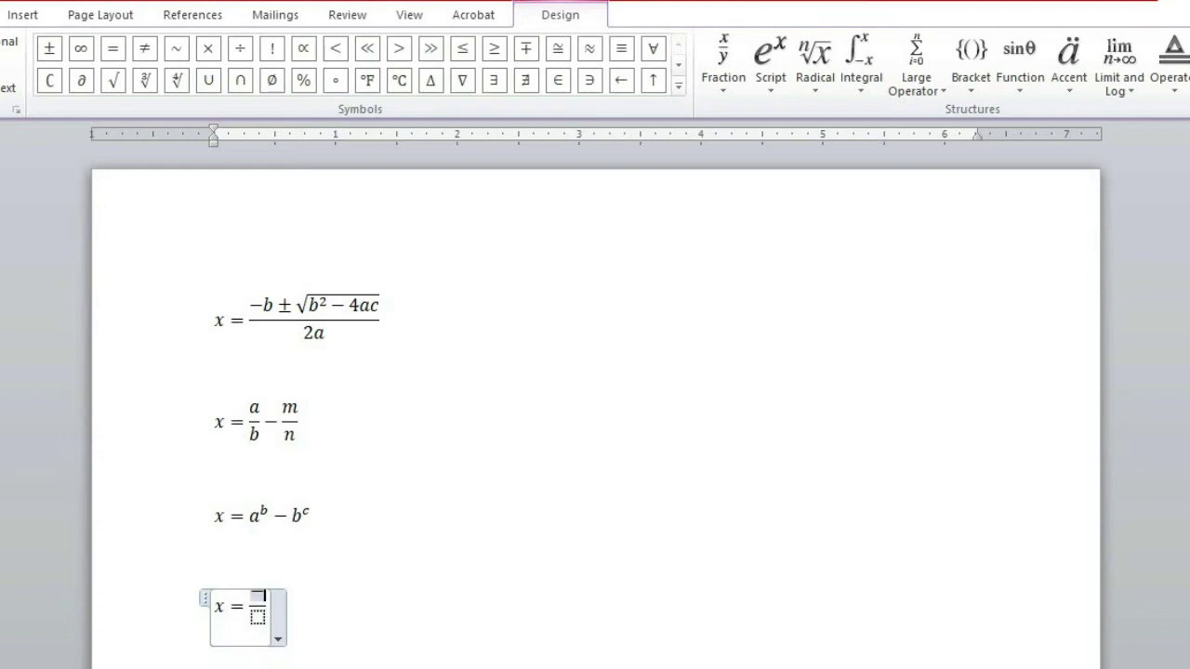
pyautogui.write('-b')
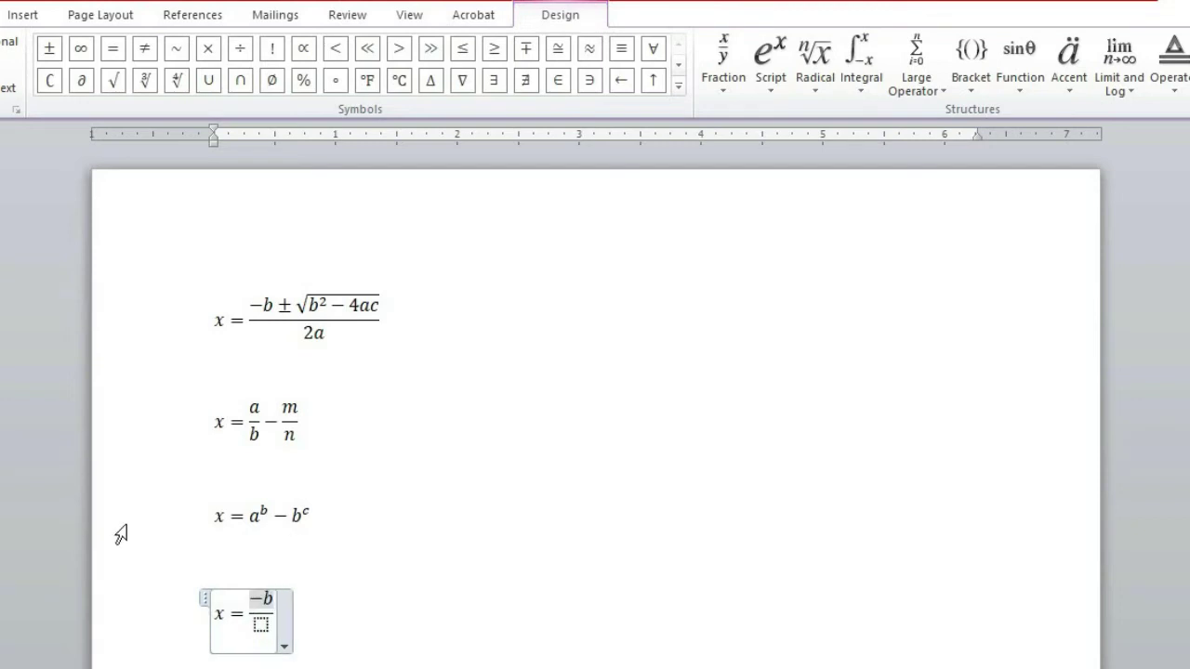
# Step: Extend the numerator with ± and a square root of b² − 4ac
pyautogui.click(51, 54)
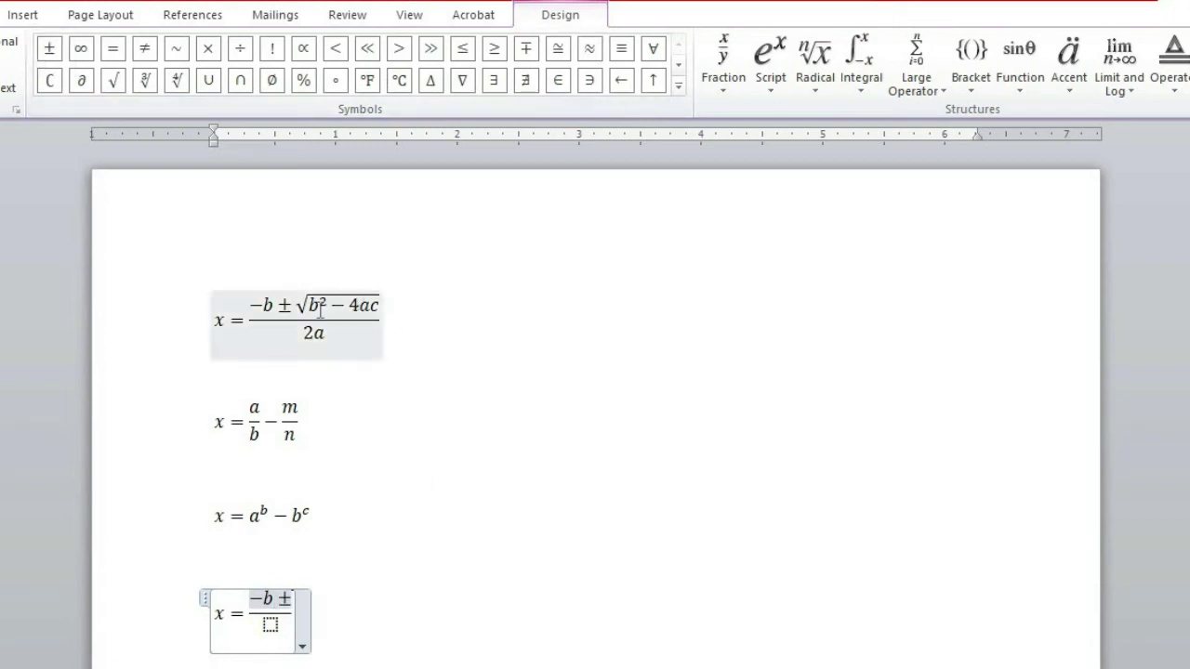
pyautogui.click(813, 90)
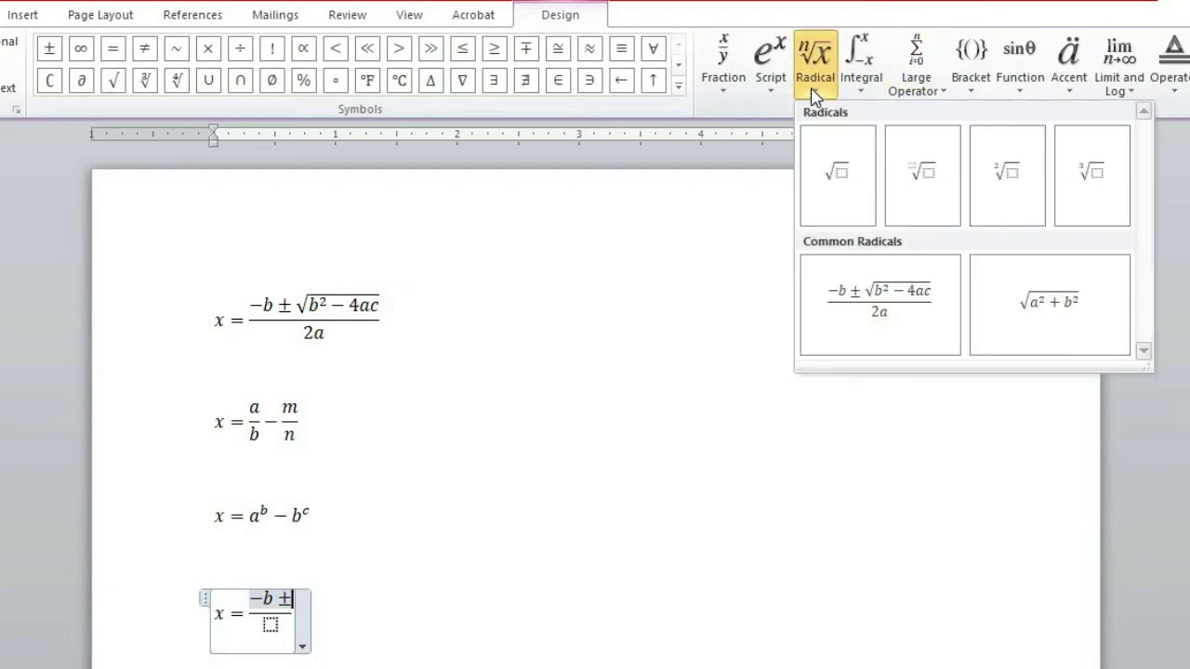
pyautogui.click(839, 173)
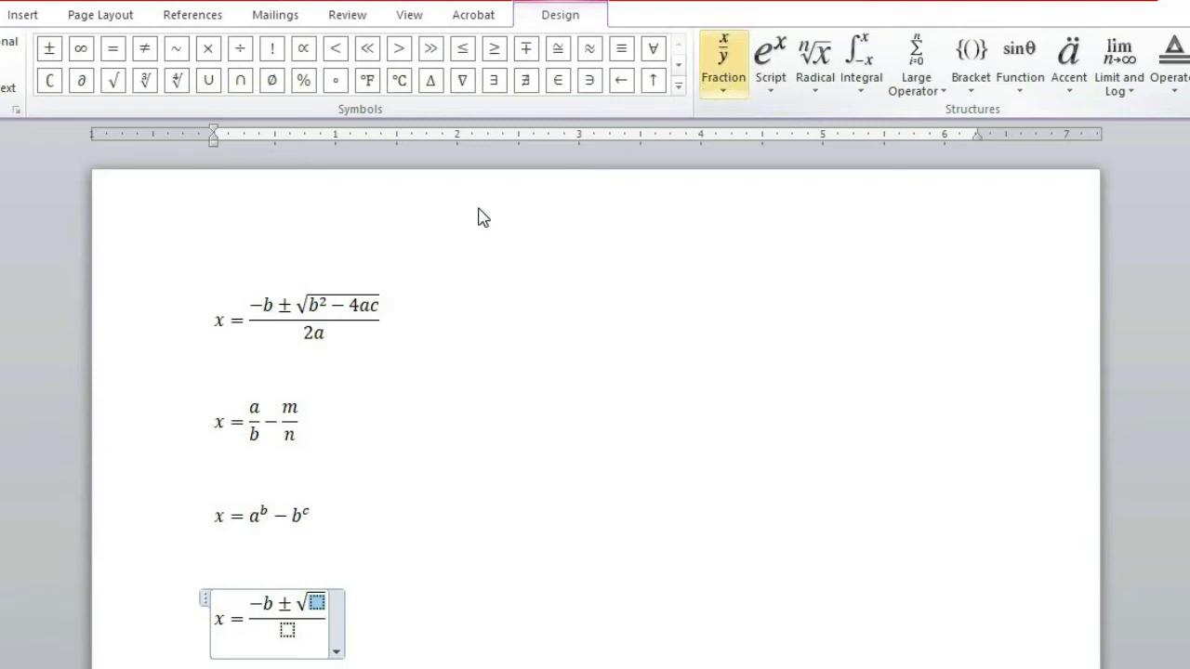
pyautogui.click(776, 90)
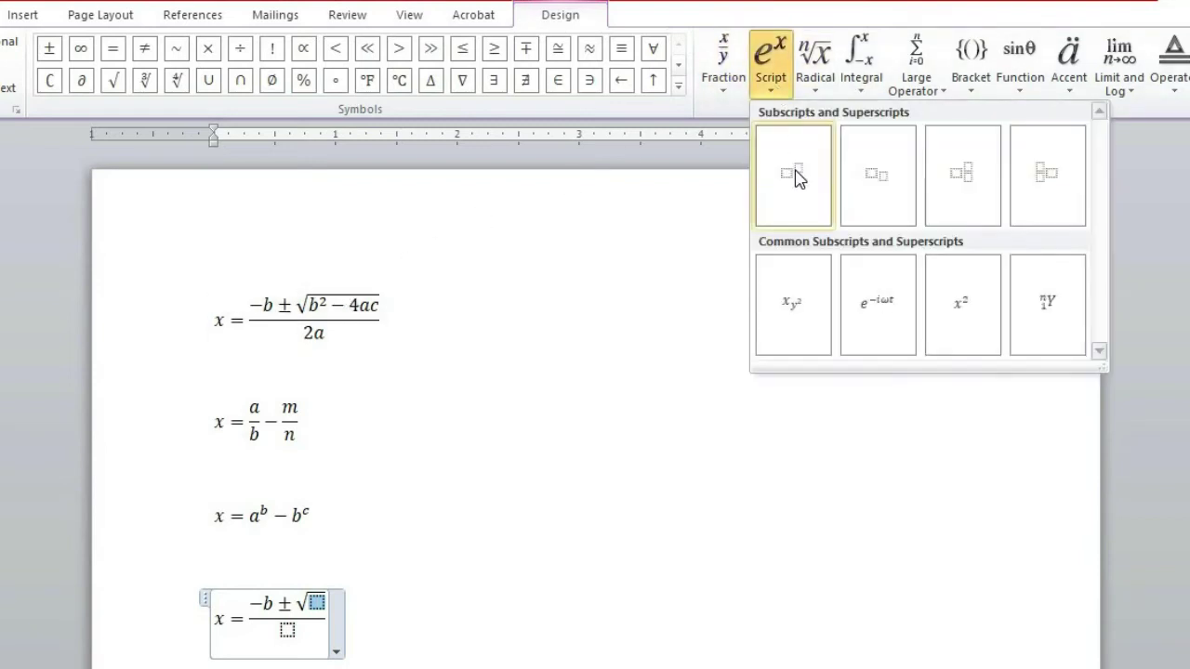
pyautogui.click(795, 177)
pyautogui.click(317, 607)
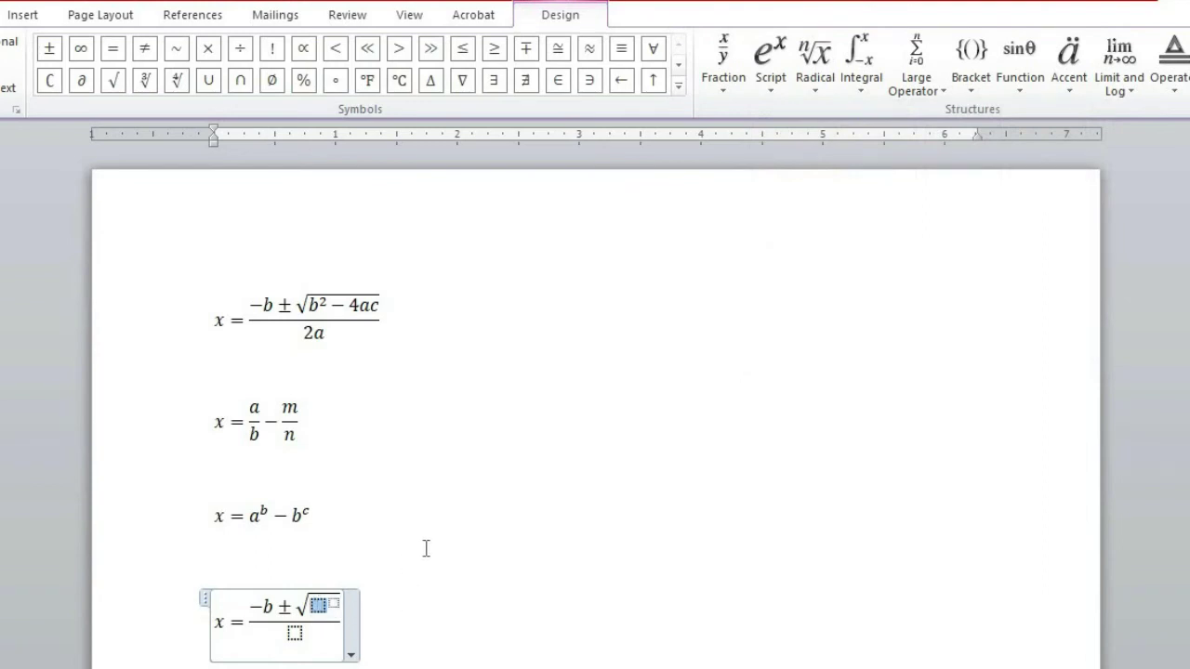
pyautogui.write('b')
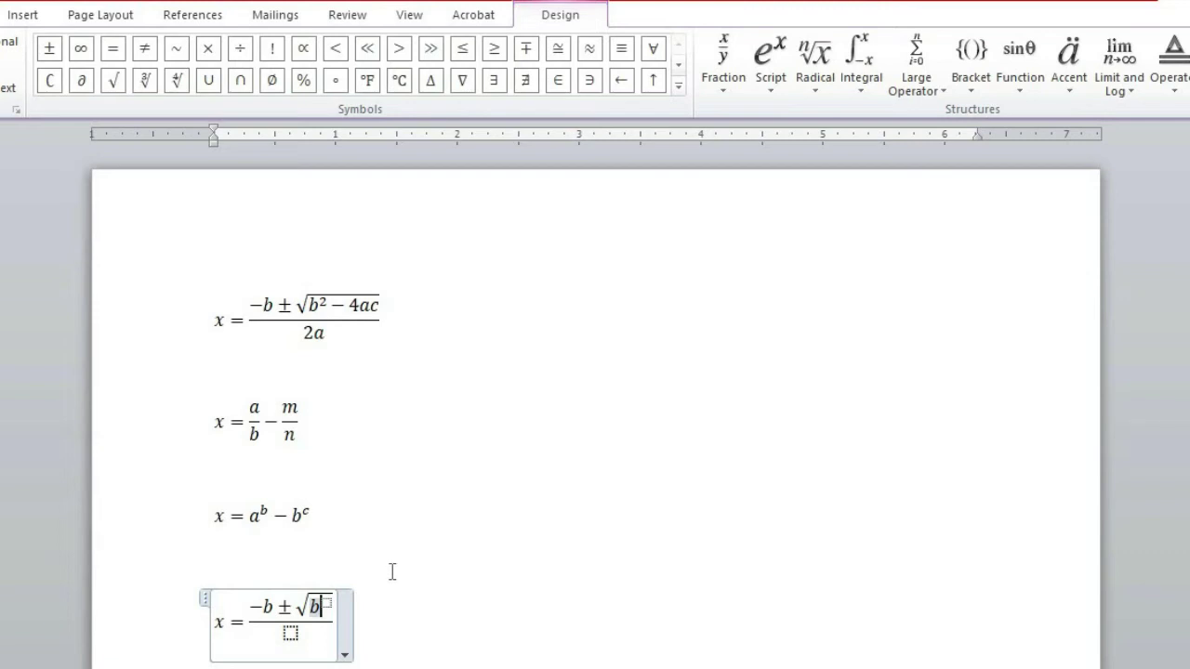
pyautogui.click(326, 602)
pyautogui.write('2')
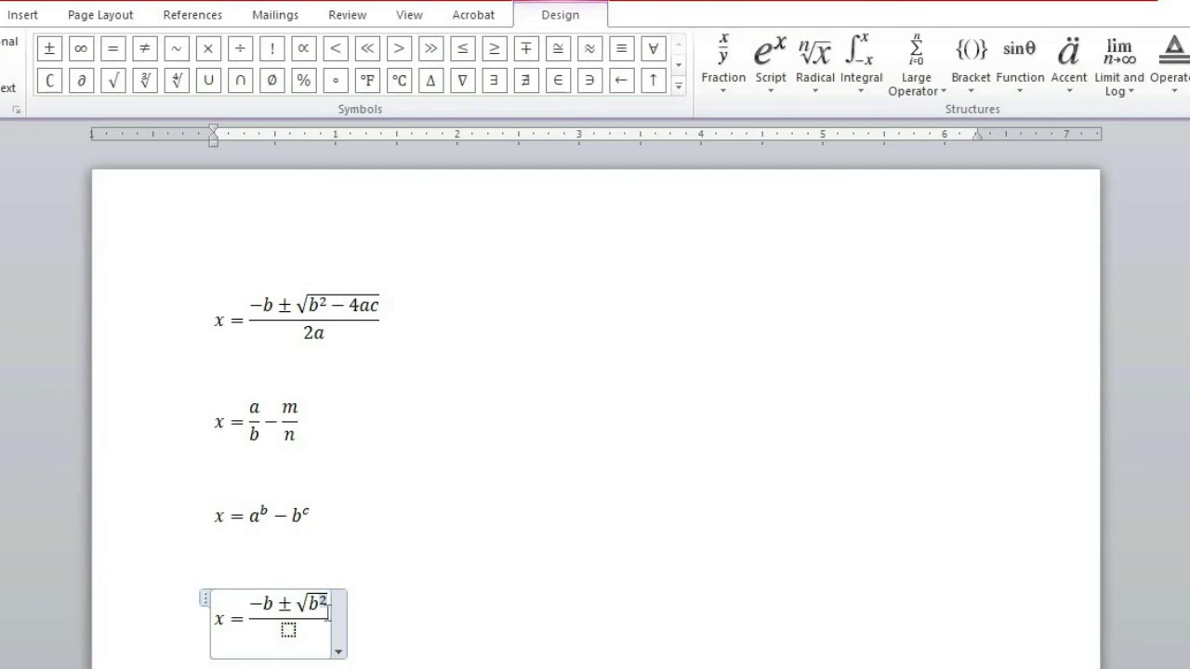
pyautogui.click(327, 605)
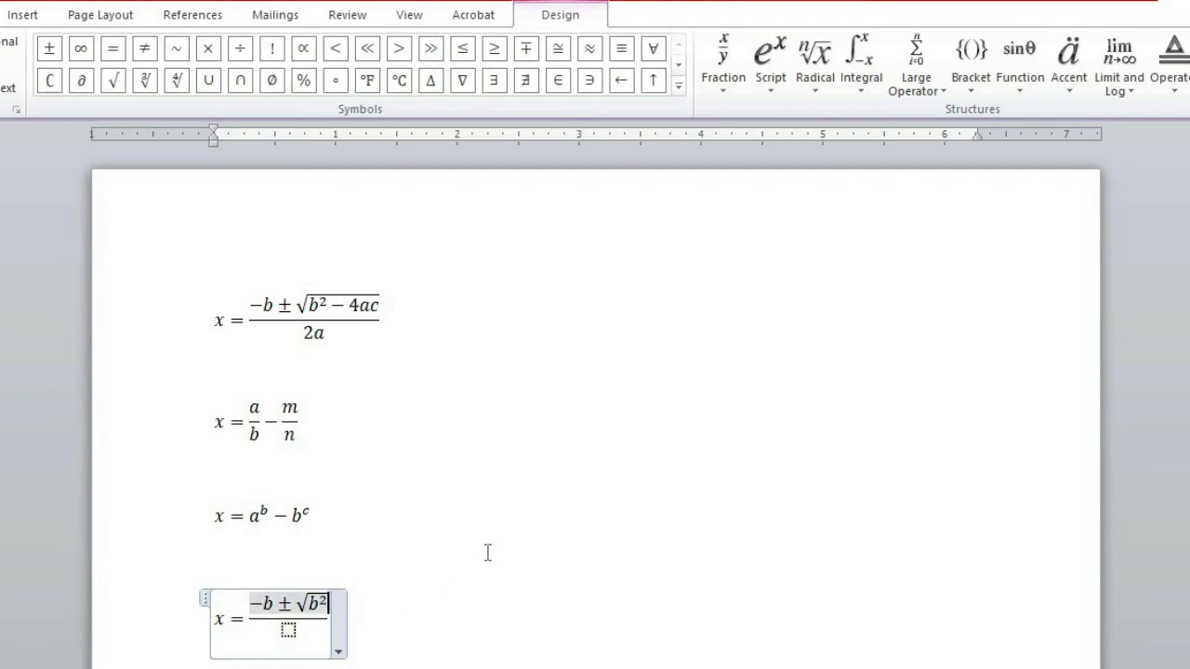
pyautogui.write('-')
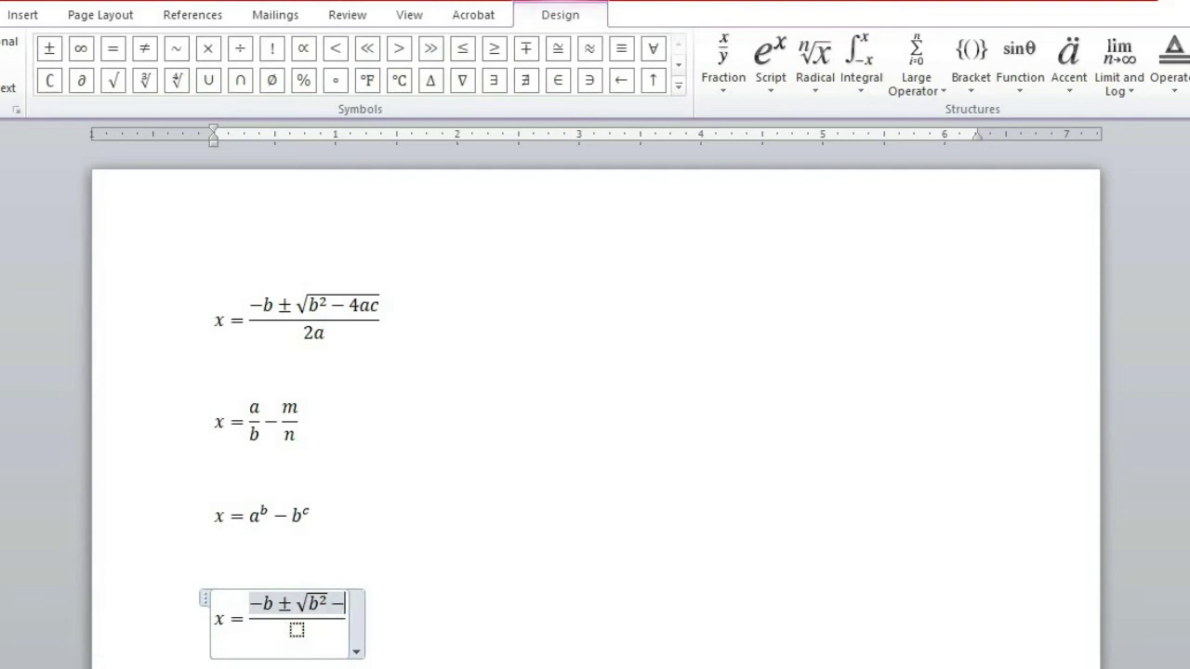
pyautogui.write('4')
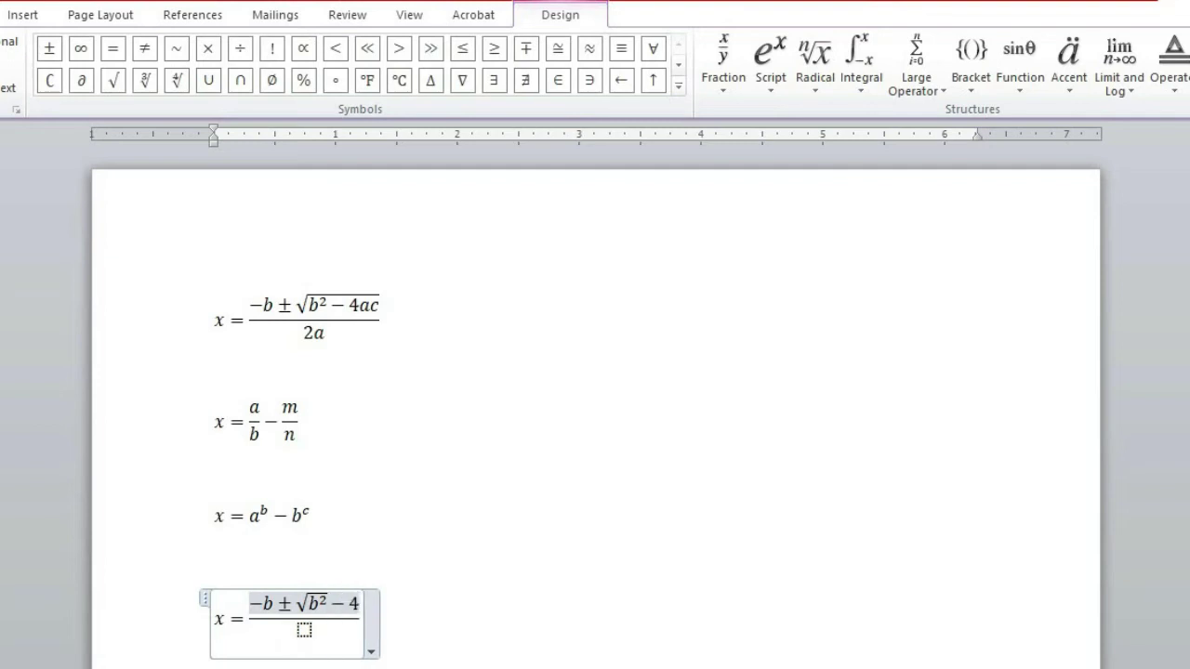
pyautogui.write('ac')
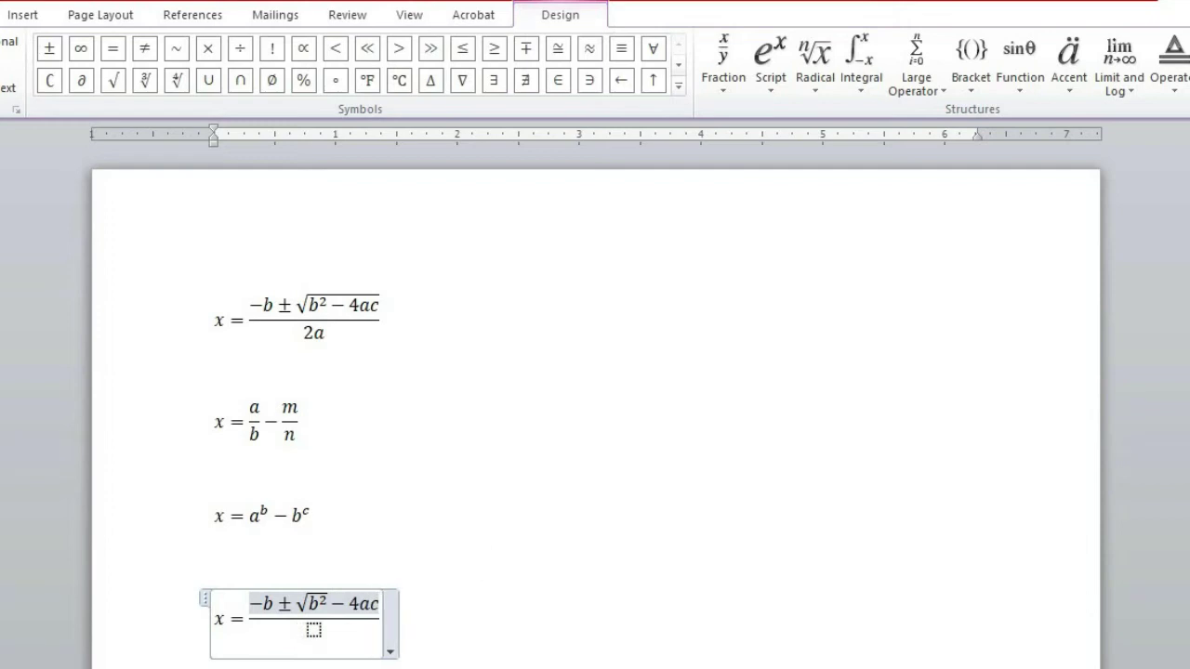
# Step: Enter 2a in the denominator and finish the equation
pyautogui.click(313, 630)
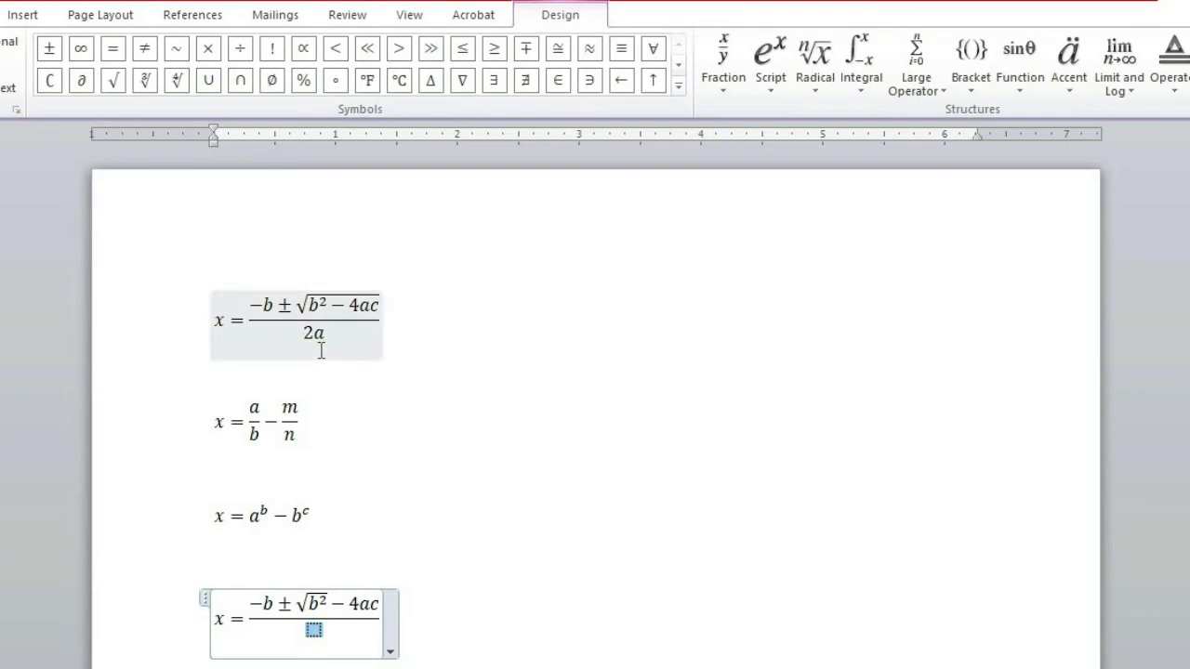
pyautogui.write('2a')
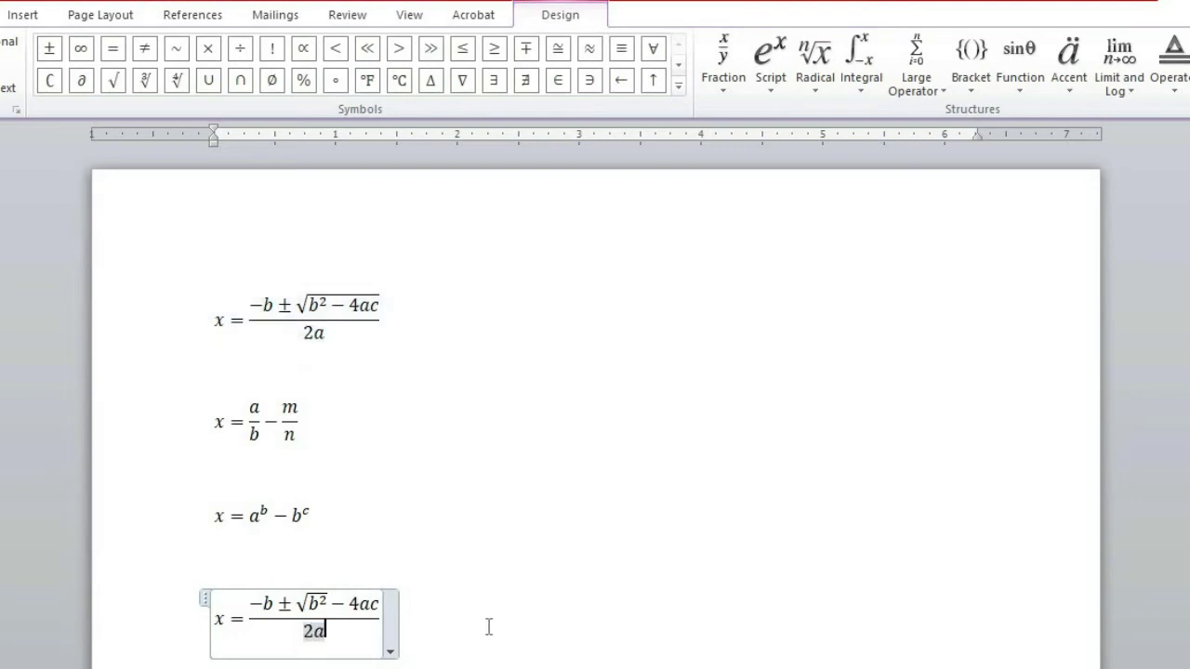
pyautogui.click(475, 615)
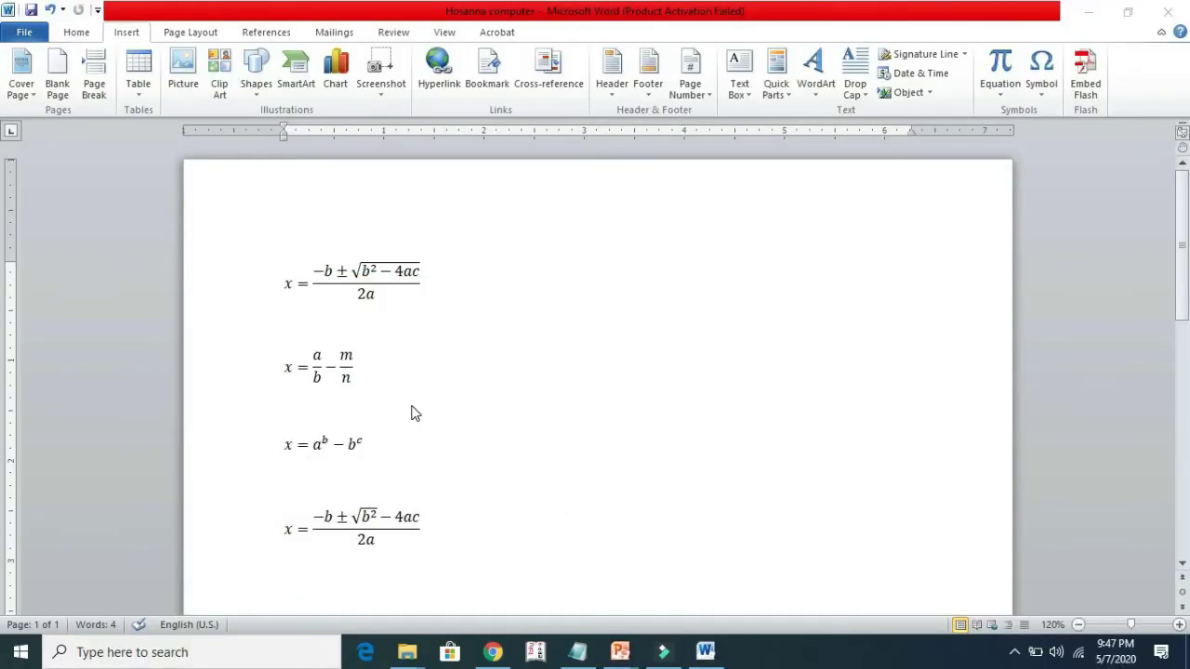
# Step: Try saving the first quadratic formula as a new equation, then cancel the Create New Building Block dialog
pyautogui.scroll(-2, 412, 412)
pyautogui.scroll(1, 378, 219)
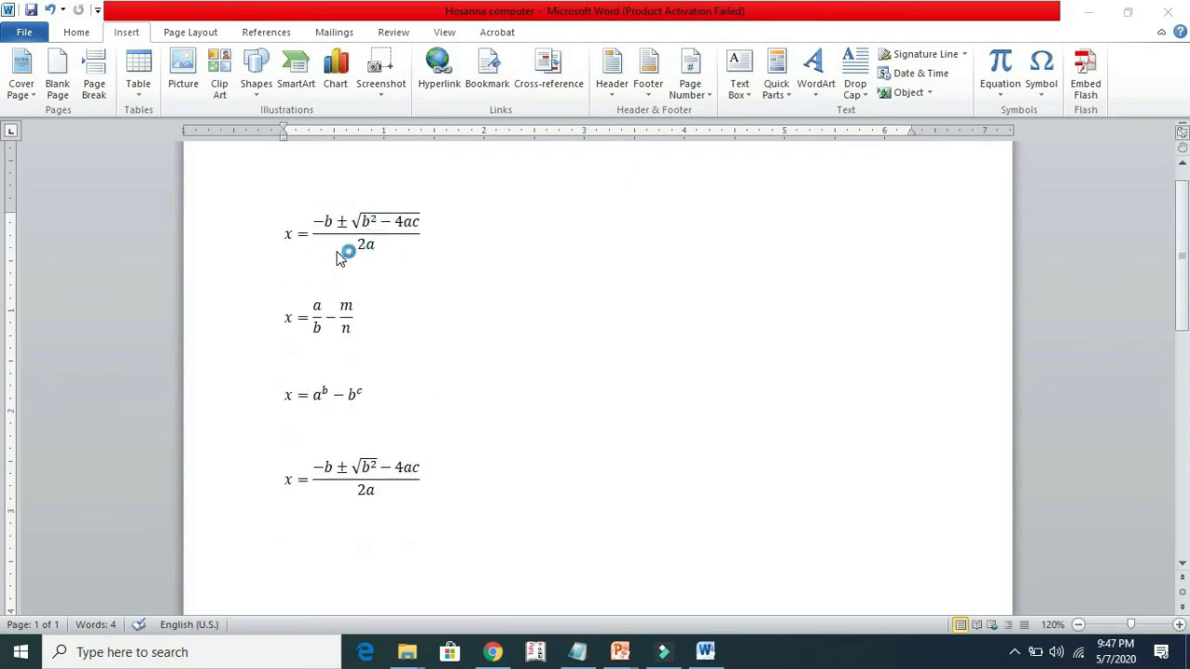
pyautogui.click(345, 246)
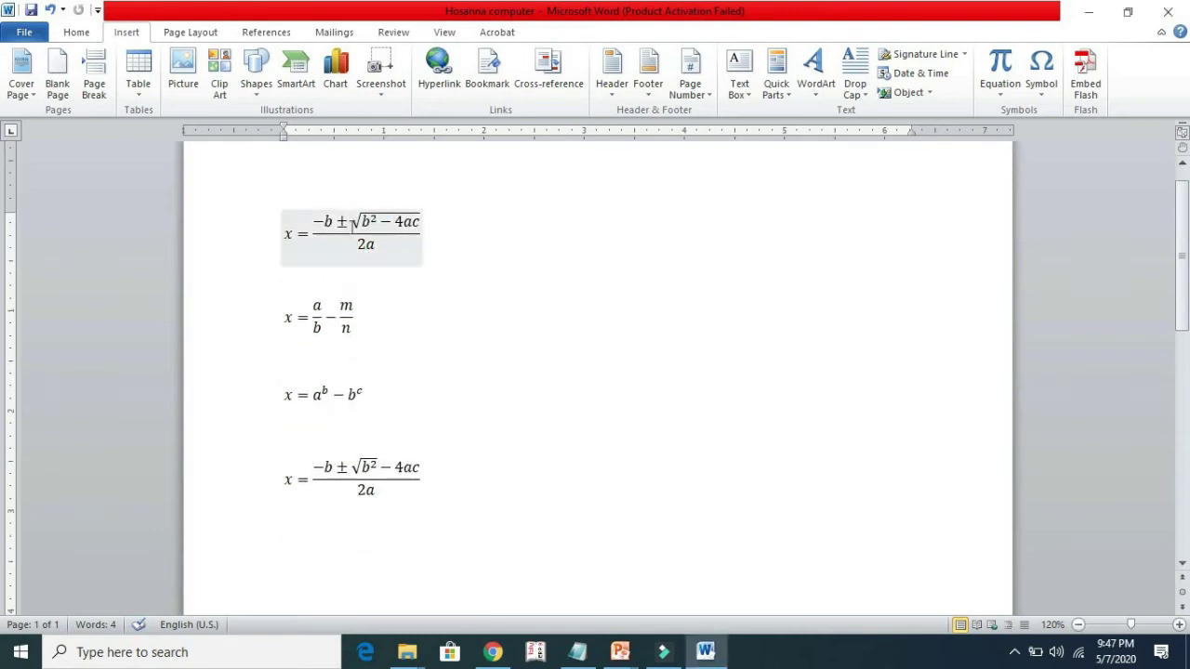
pyautogui.click(386, 237)
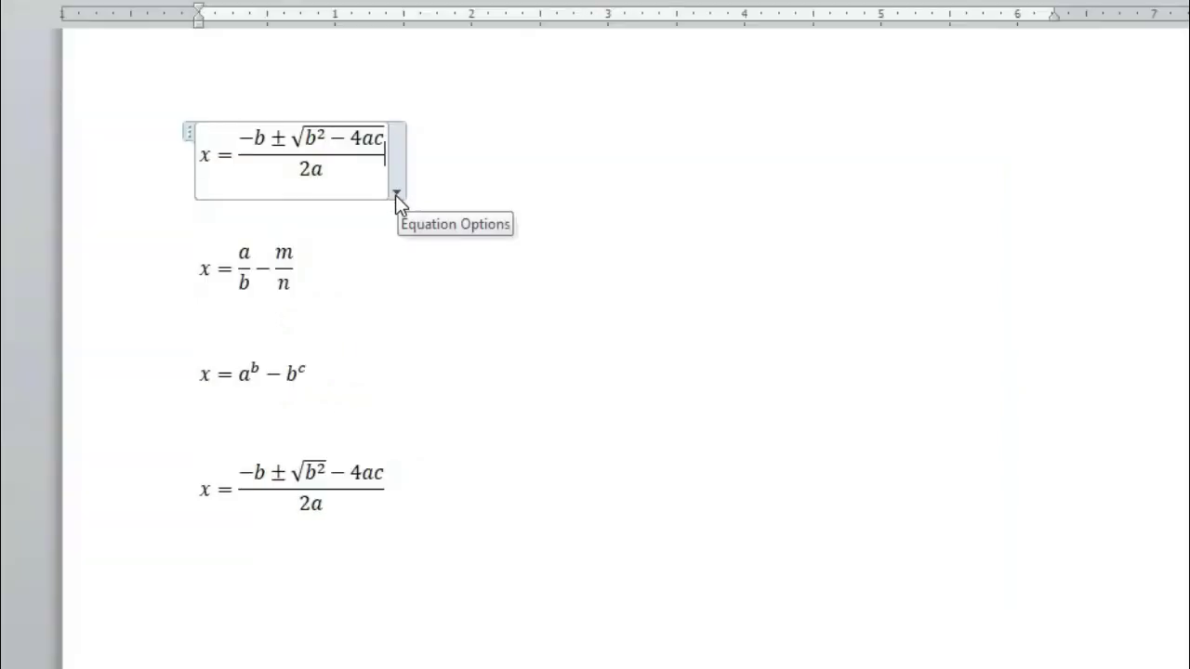
pyautogui.click(428, 262)
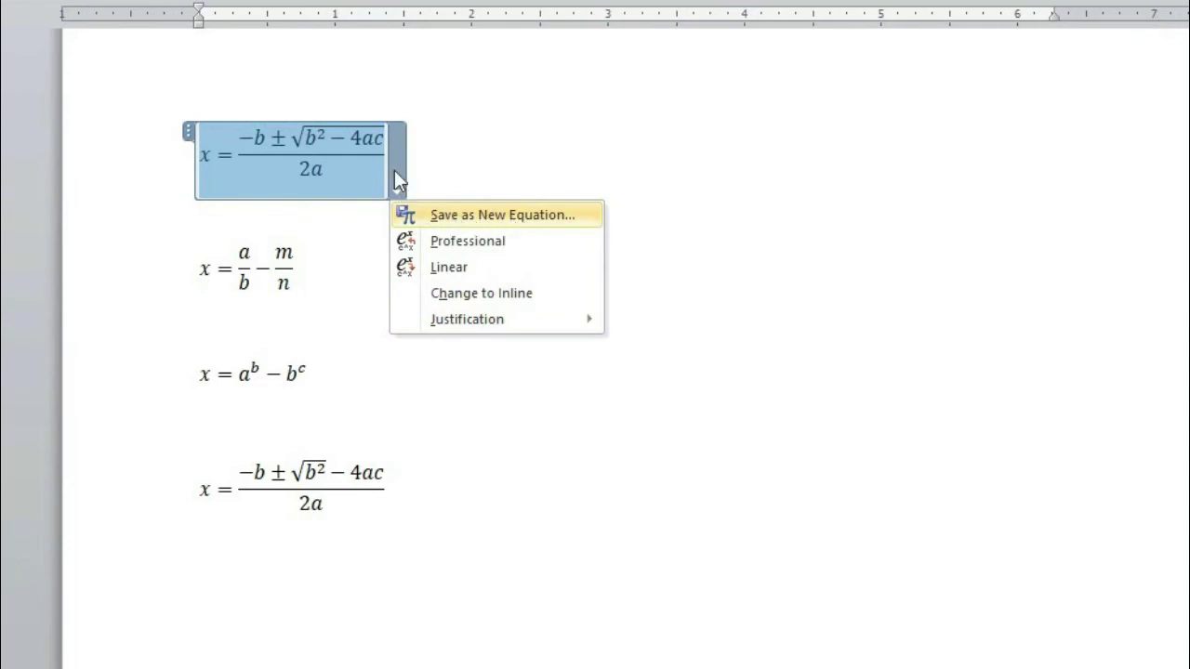
pyautogui.click(453, 219)
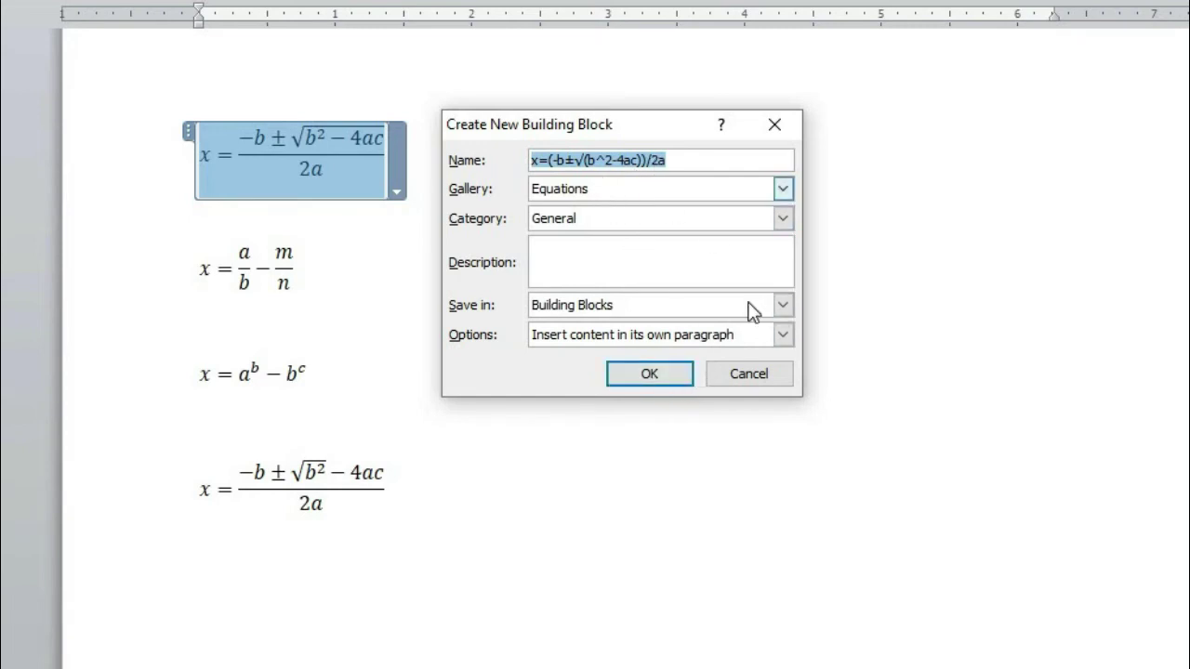
pyautogui.click(773, 376)
pyautogui.click(395, 193)
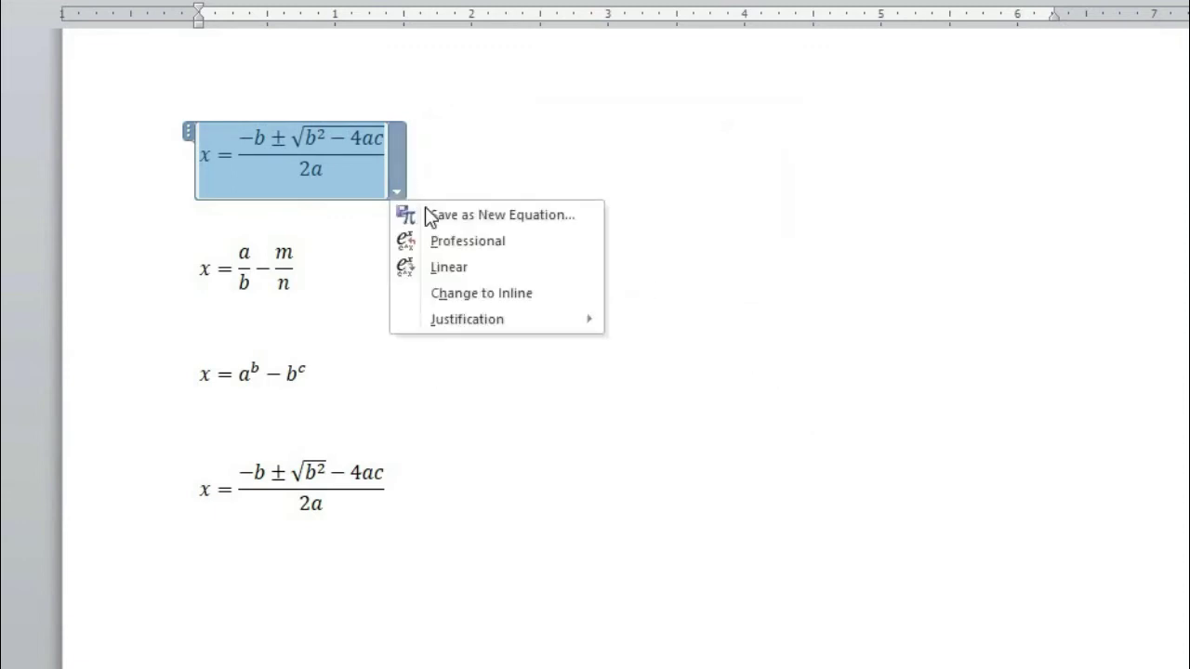
# Step: Switch the quadratic formula to Linear form, then back to Professional
pyautogui.click(443, 269)
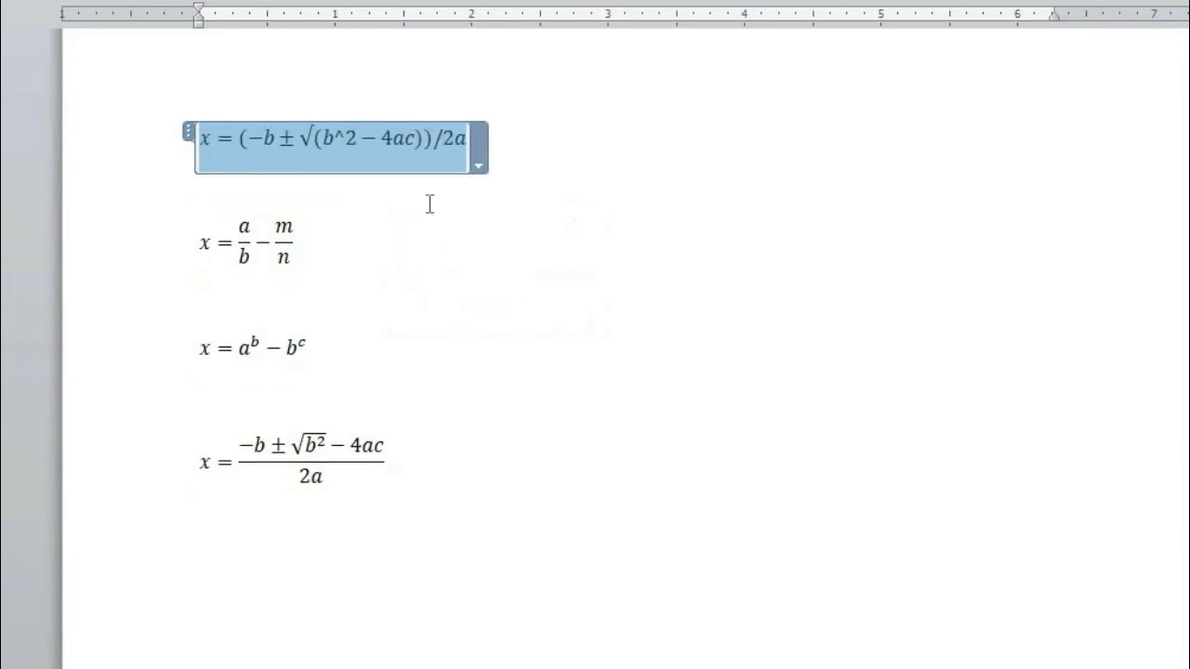
pyautogui.click(478, 165)
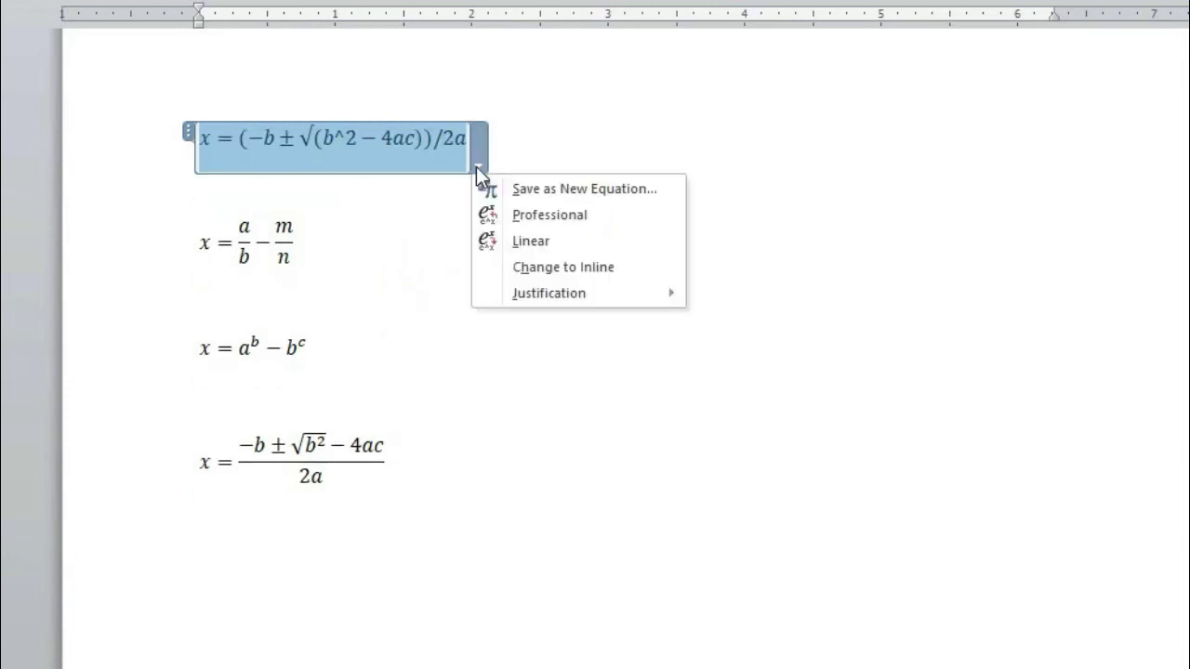
pyautogui.click(503, 215)
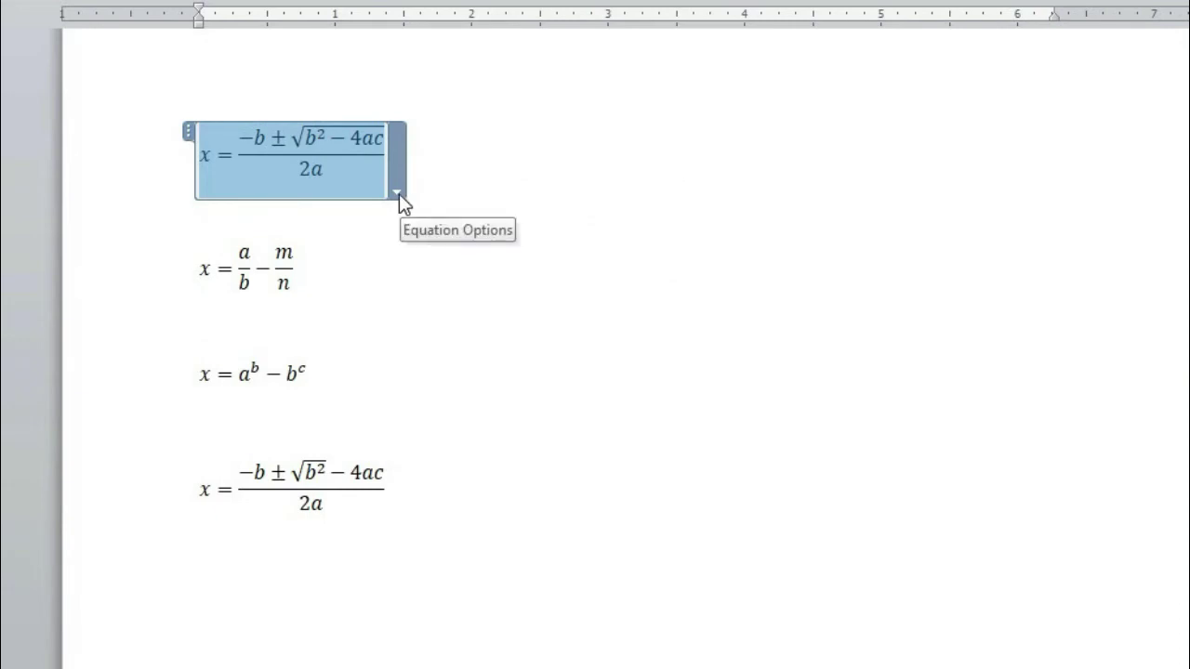
# Step: Try Right and Centered justification on the equation, finally justifying it Left
pyautogui.click(397, 192)
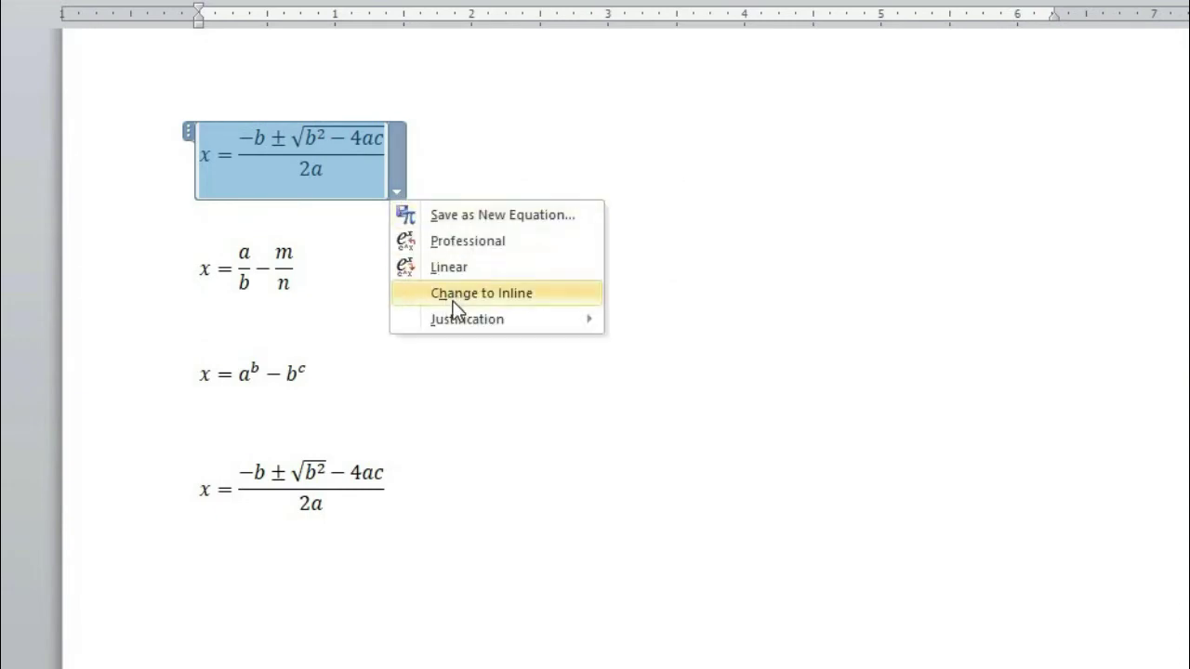
pyautogui.moveTo(451, 325)
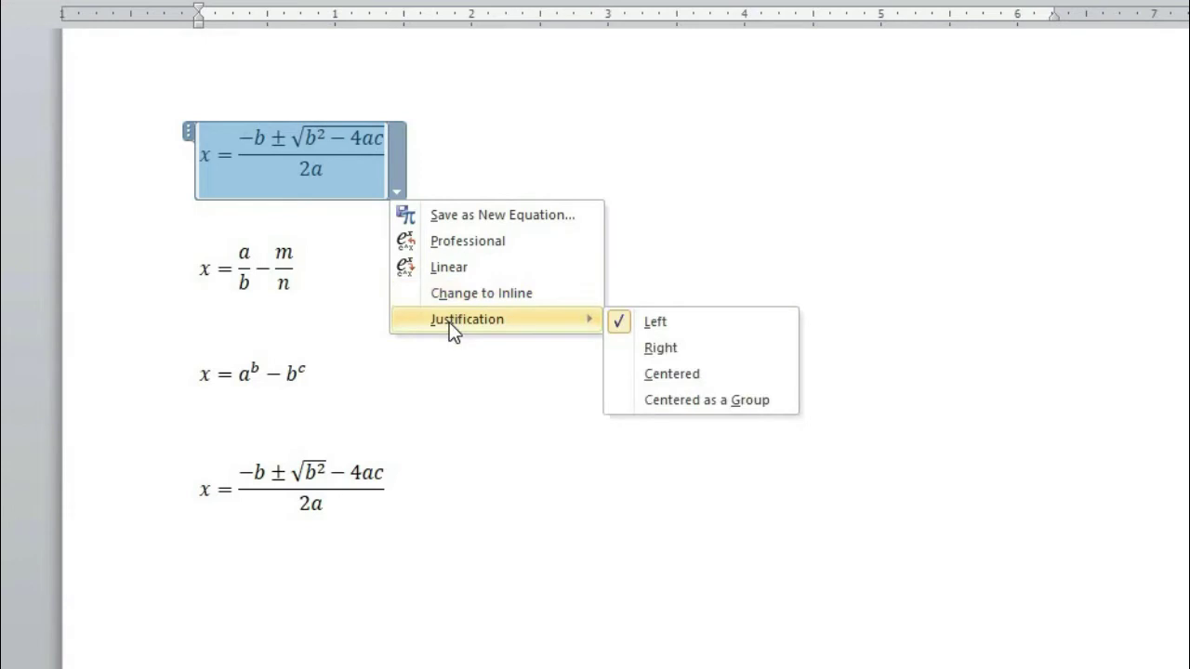
pyautogui.click(654, 349)
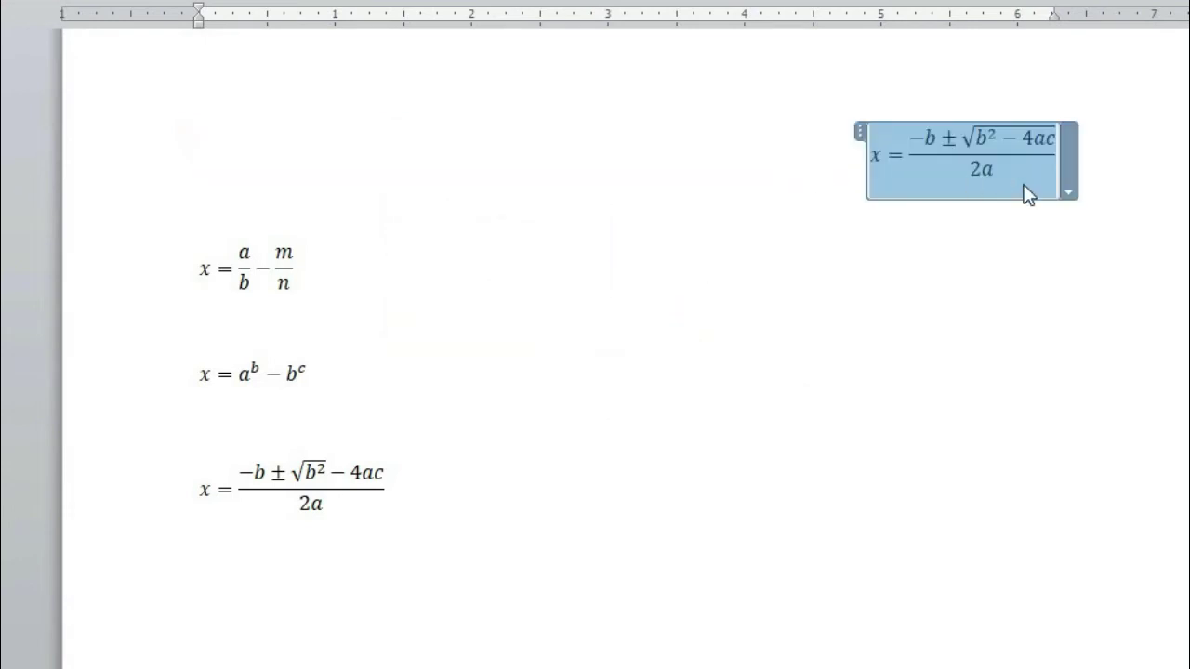
pyautogui.click(1068, 192)
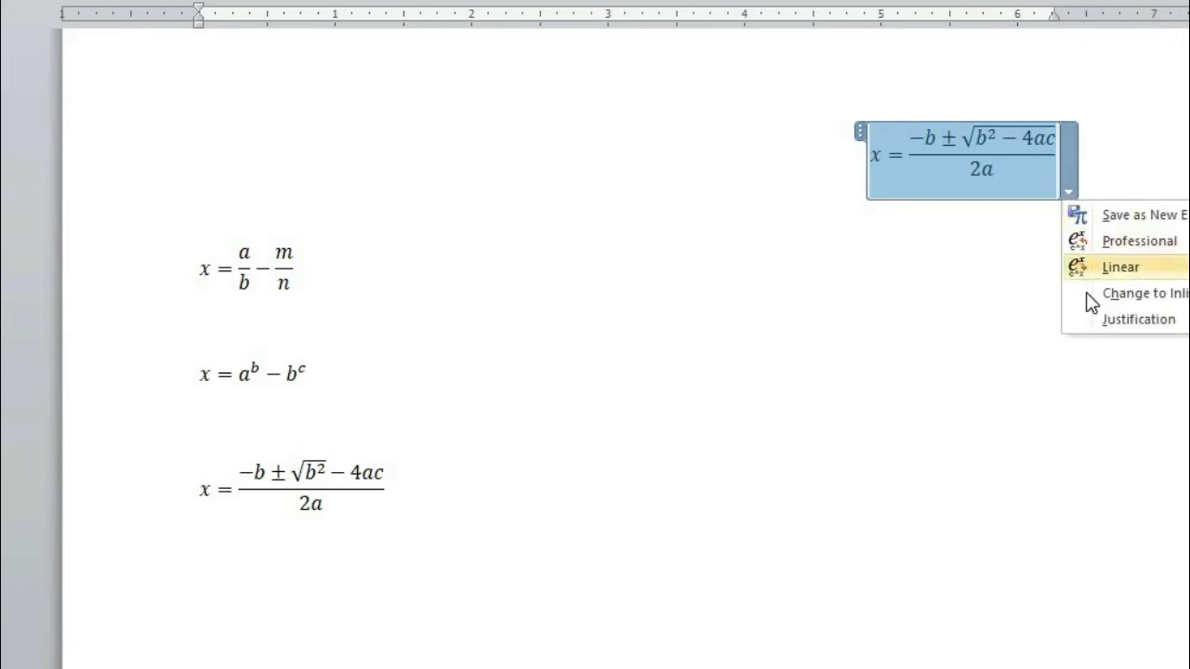
pyautogui.moveTo(1095, 313)
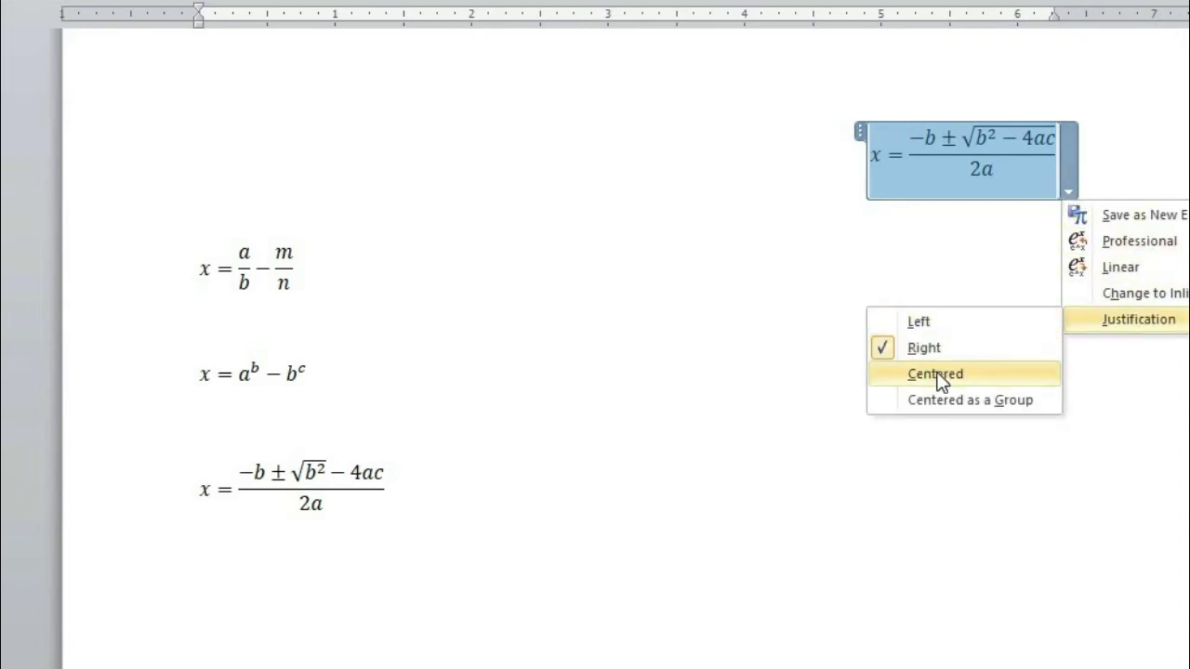
pyautogui.click(935, 375)
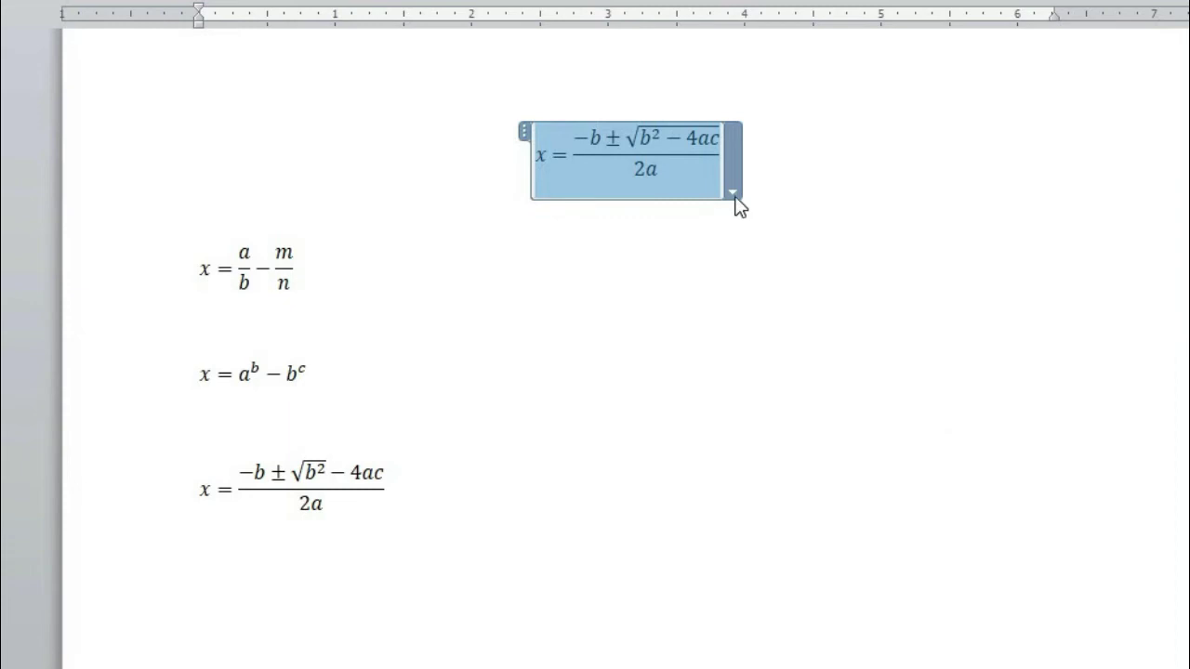
pyautogui.click(733, 193)
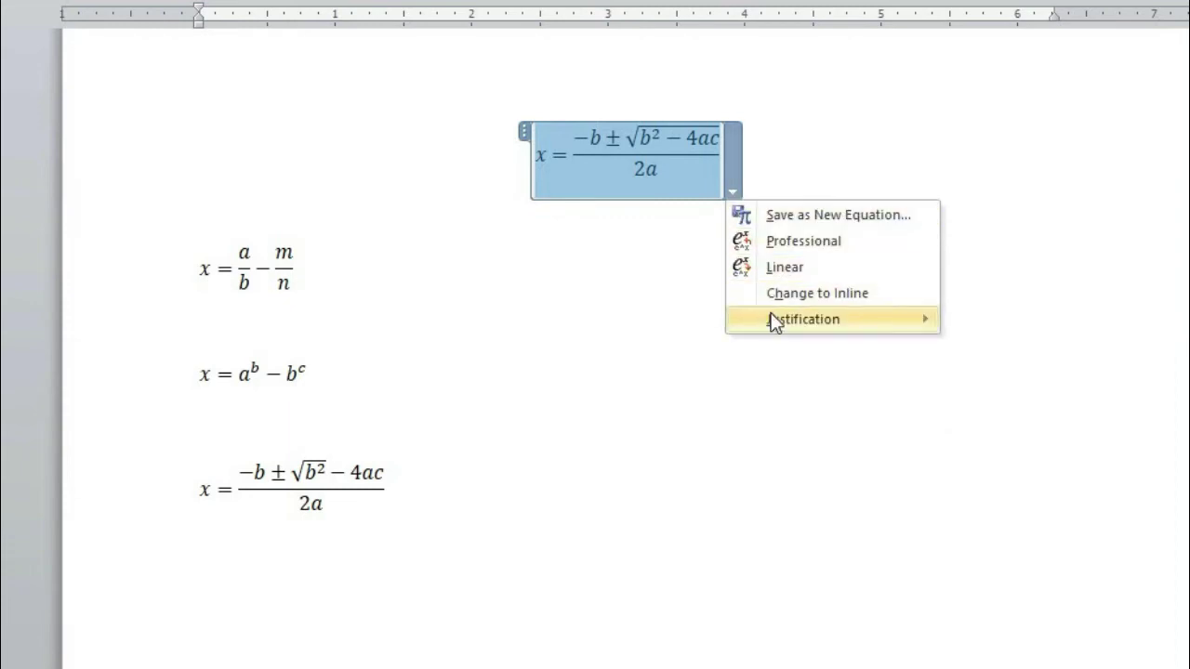
pyautogui.moveTo(802, 329)
pyautogui.click(986, 322)
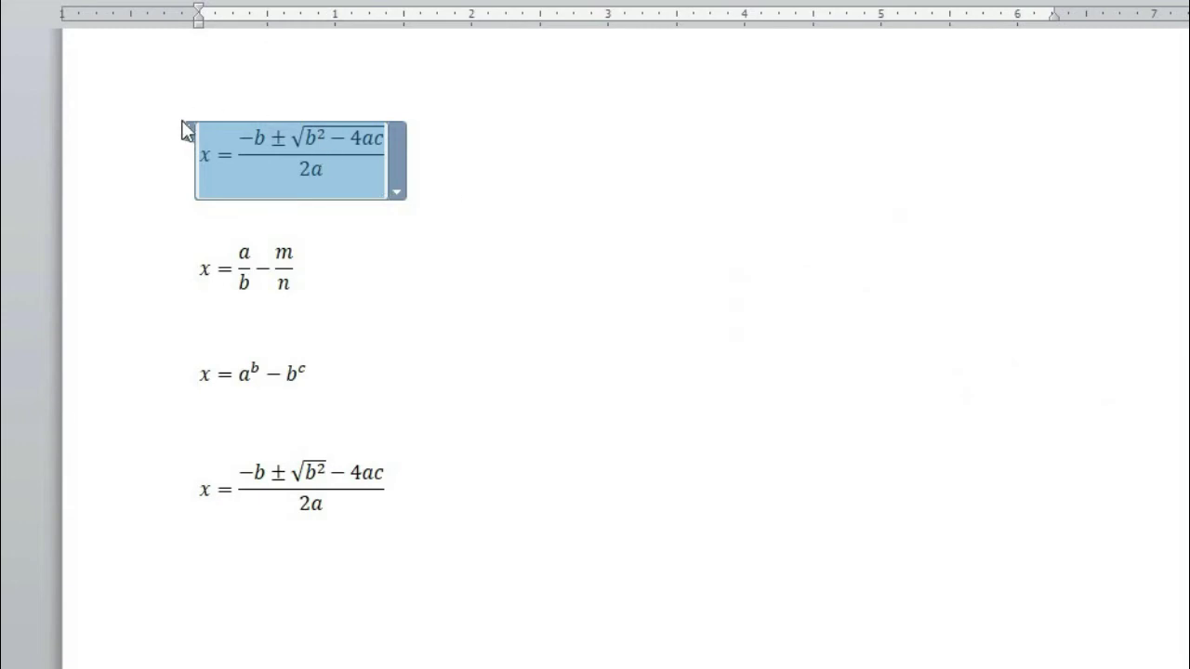
pyautogui.click(496, 239)
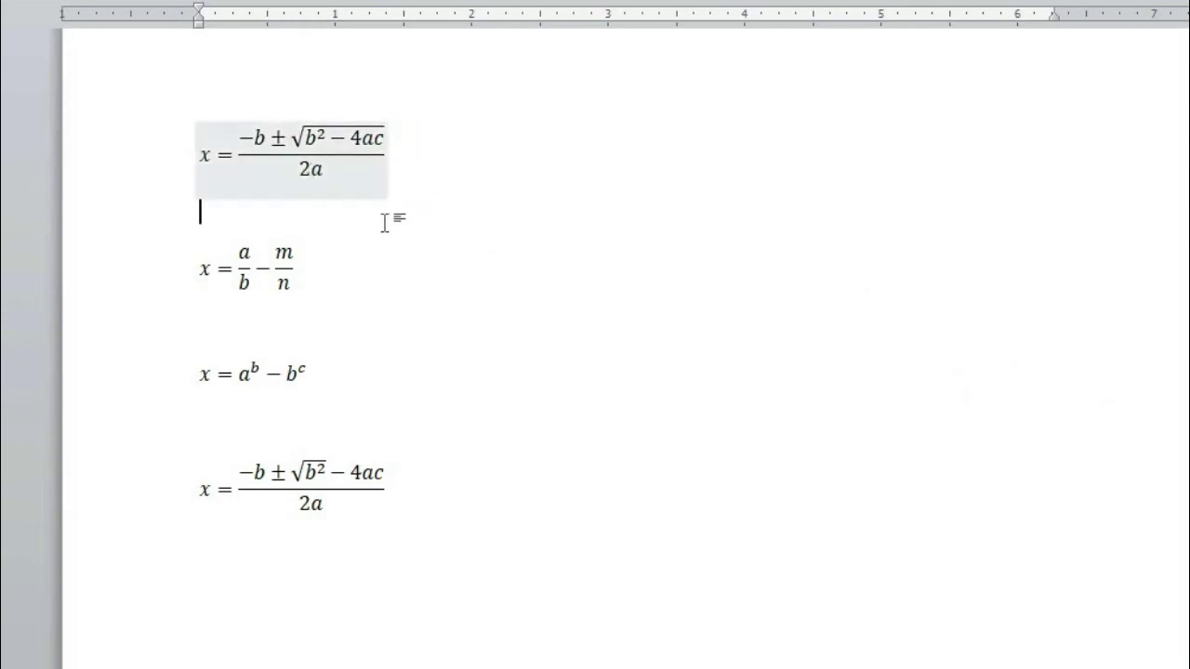
pyautogui.click(390, 181)
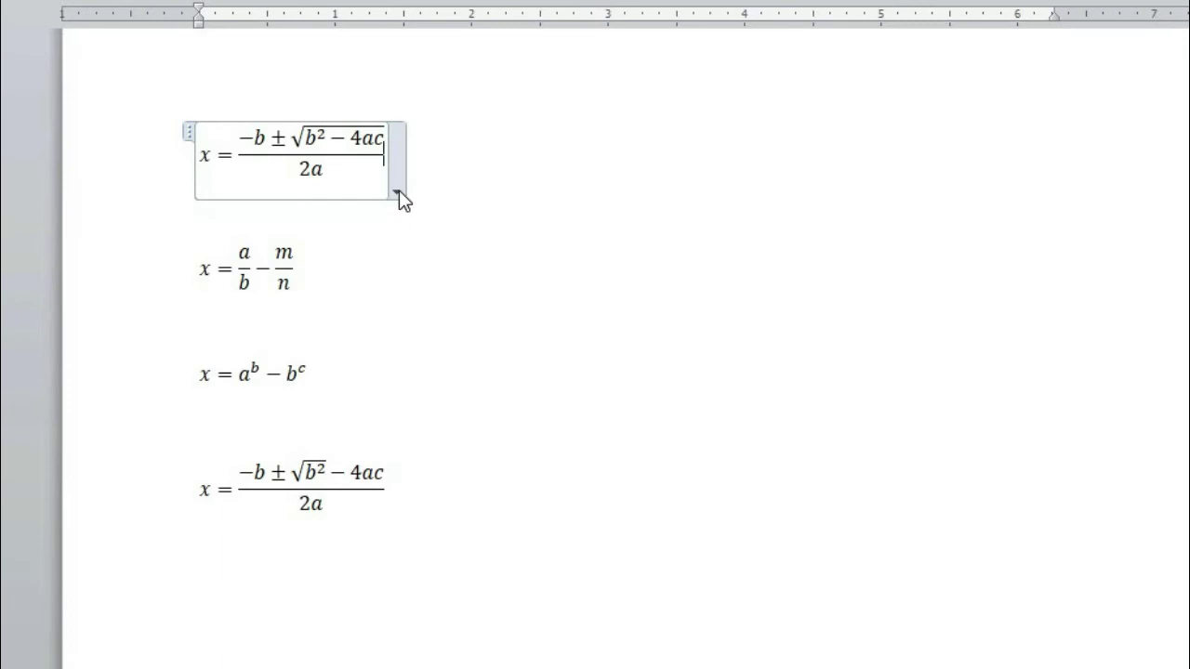
pyautogui.click(189, 132)
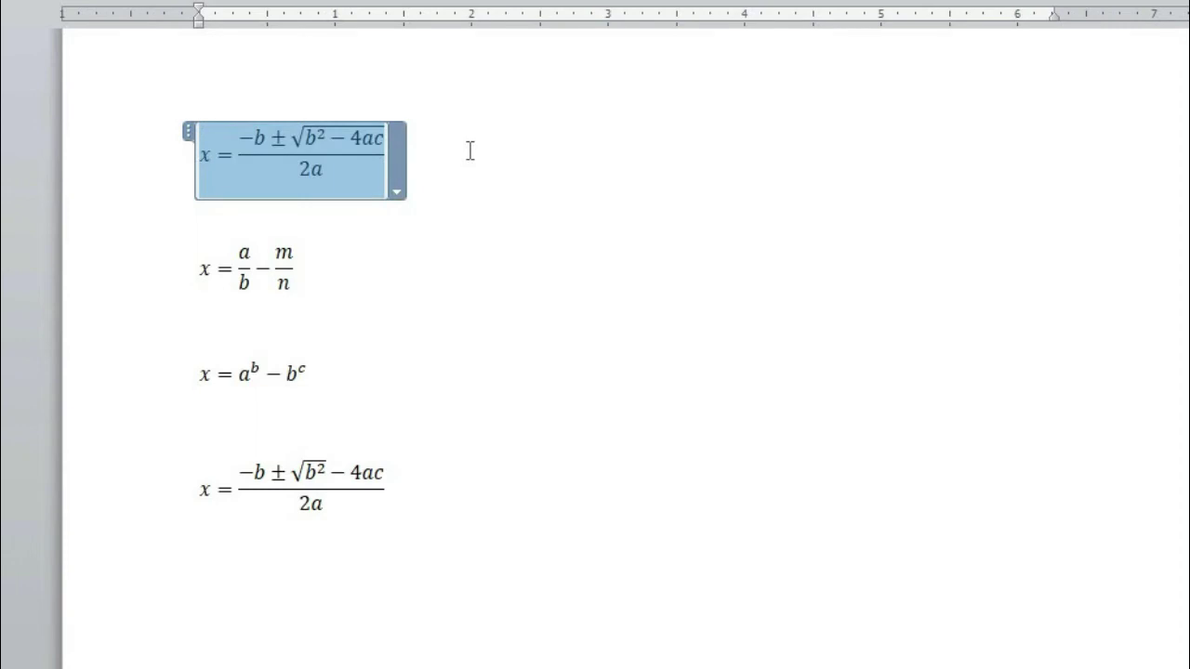
pyautogui.press('Delete')
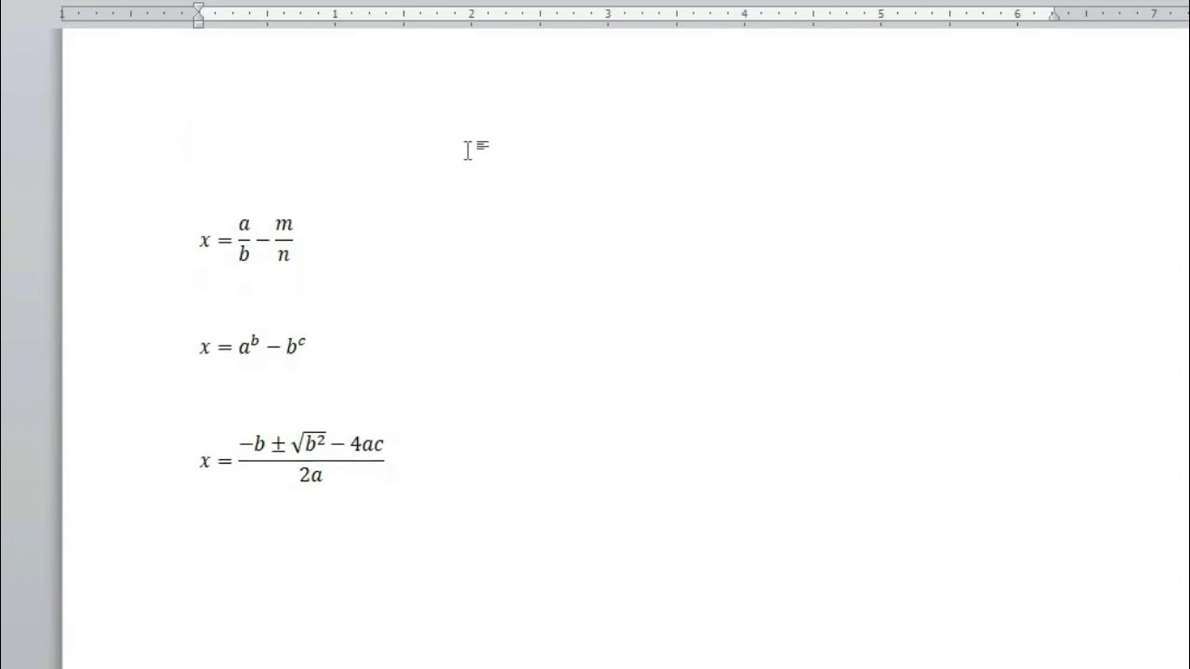
pyautogui.hotkey('ctrl', 'v')
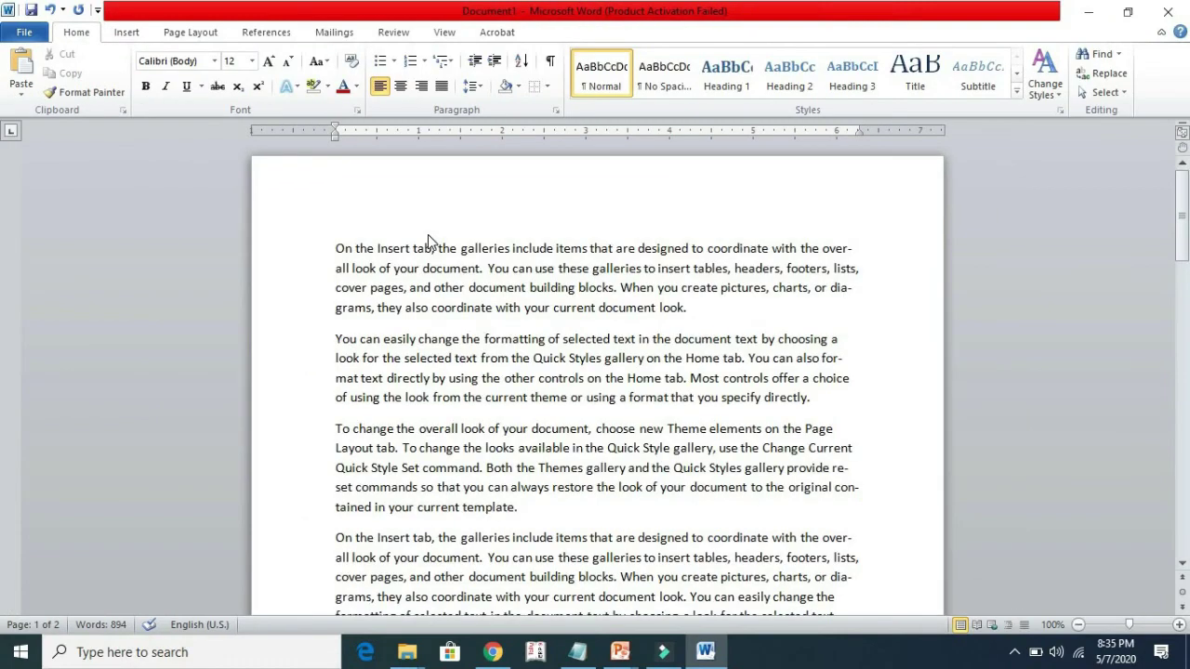
# Step: Split the sample text into two columns and scroll through the result
pyautogui.click(189, 34)
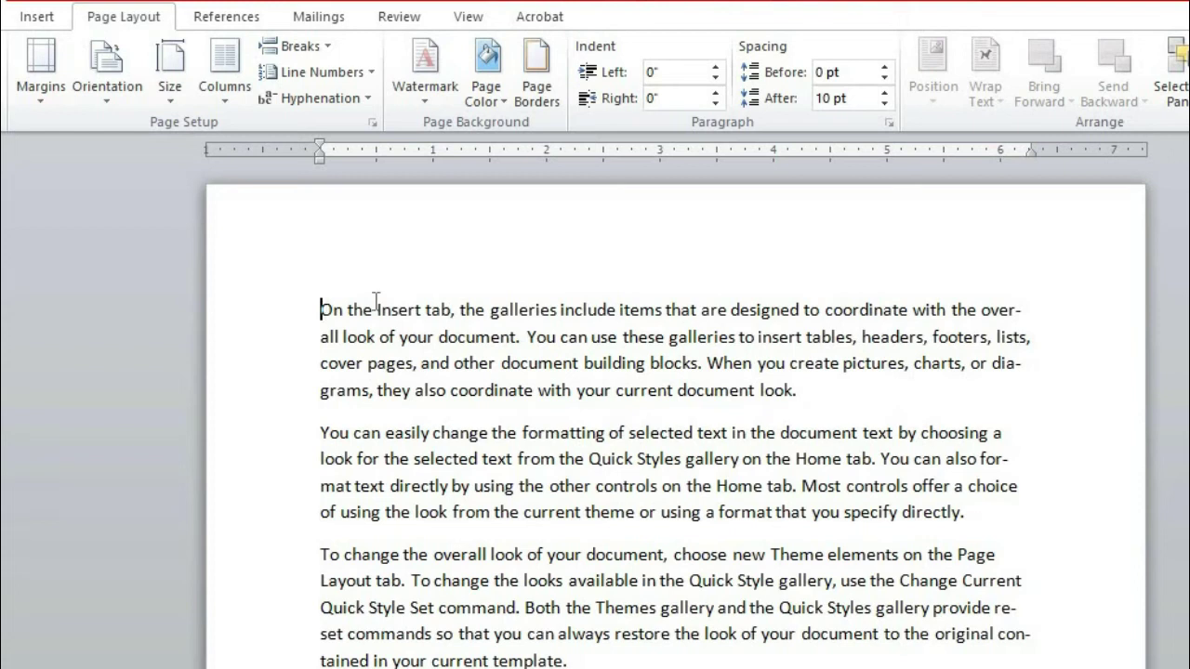
pyautogui.click(227, 105)
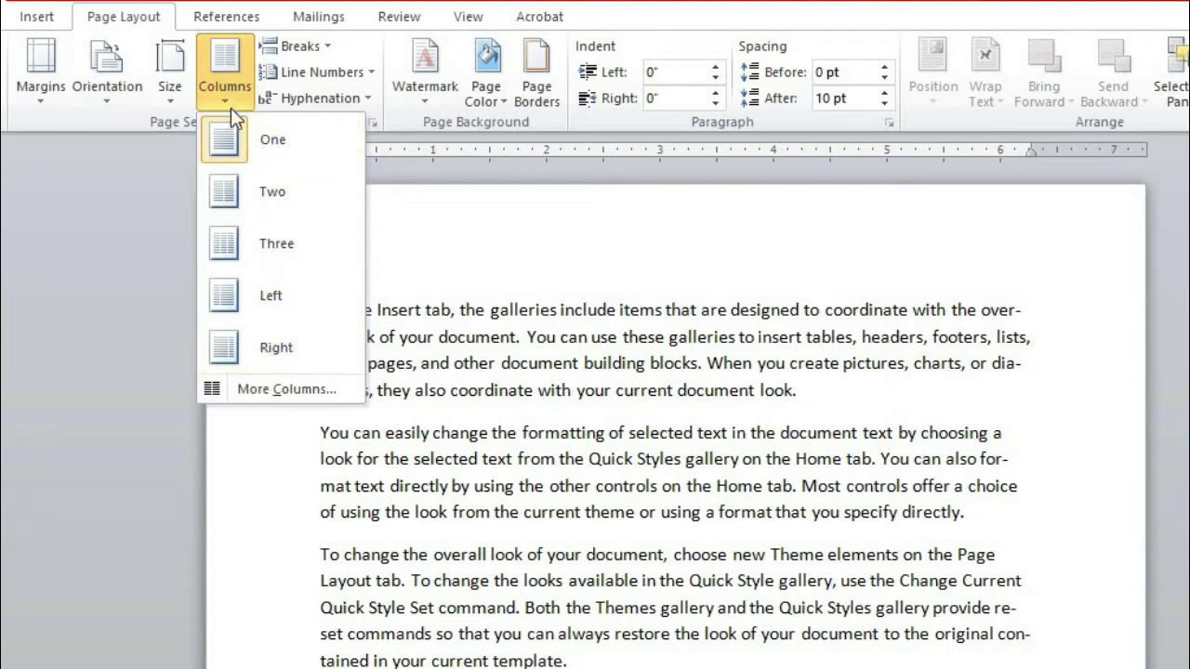
pyautogui.click(240, 192)
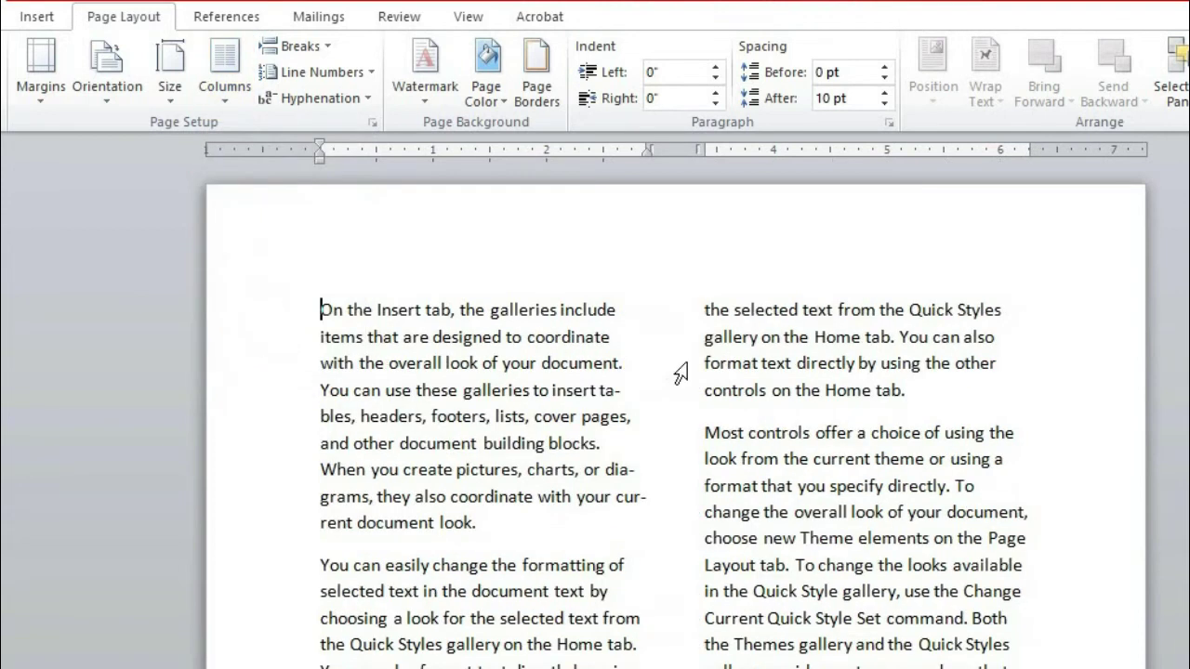
pyautogui.scroll(-6, 762, 323)
pyautogui.scroll(-4, 762, 323)
pyautogui.scroll(-5, 762, 324)
pyautogui.scroll(-5, 763, 324)
pyautogui.scroll(-5, 762, 323)
pyautogui.scroll(-5, 762, 324)
pyautogui.scroll(10, 760, 324)
pyautogui.scroll(10, 761, 323)
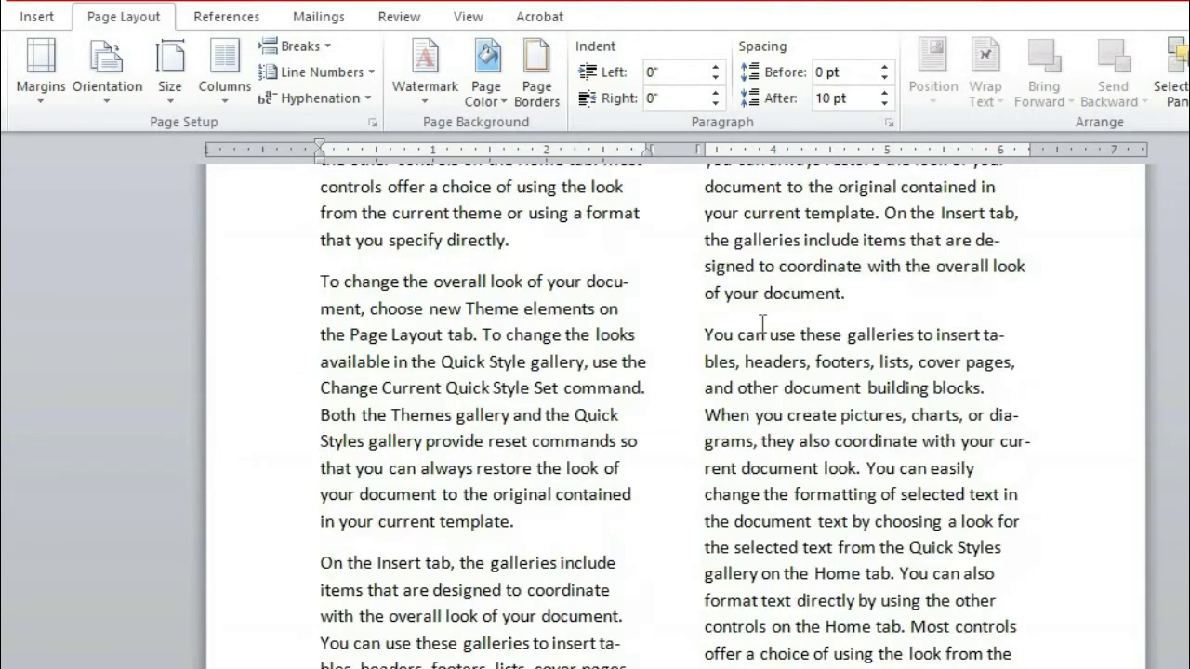
pyautogui.scroll(10, 762, 323)
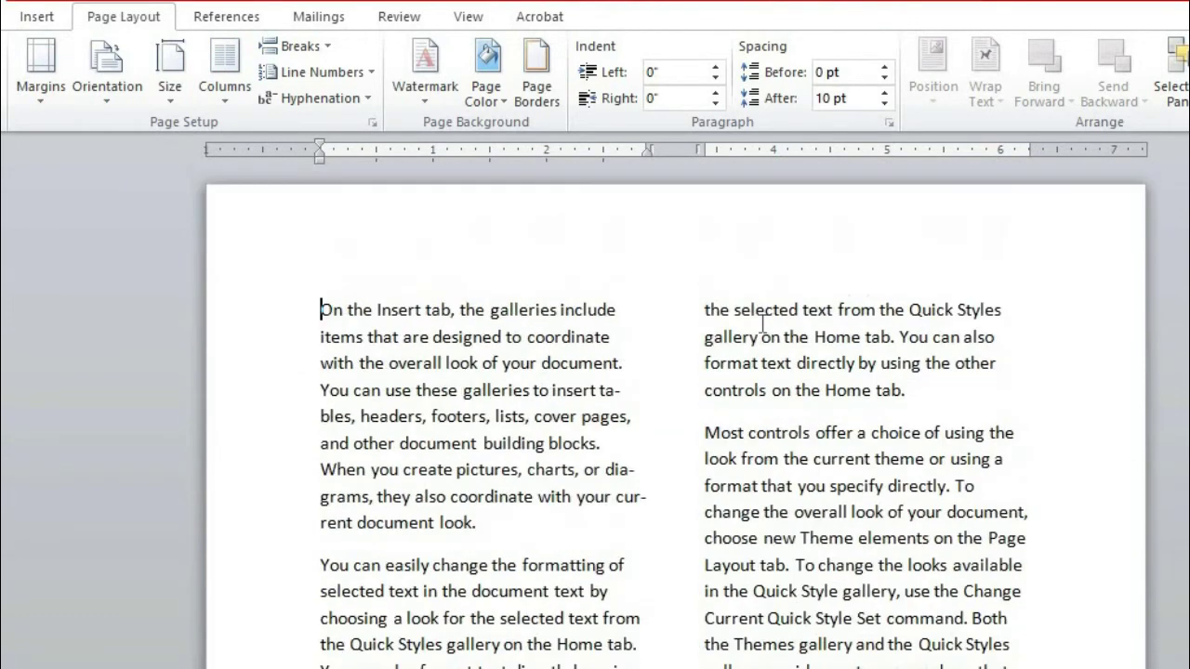
# Step: Try the Three, Left and Right column presets in turn
pyautogui.click(226, 95)
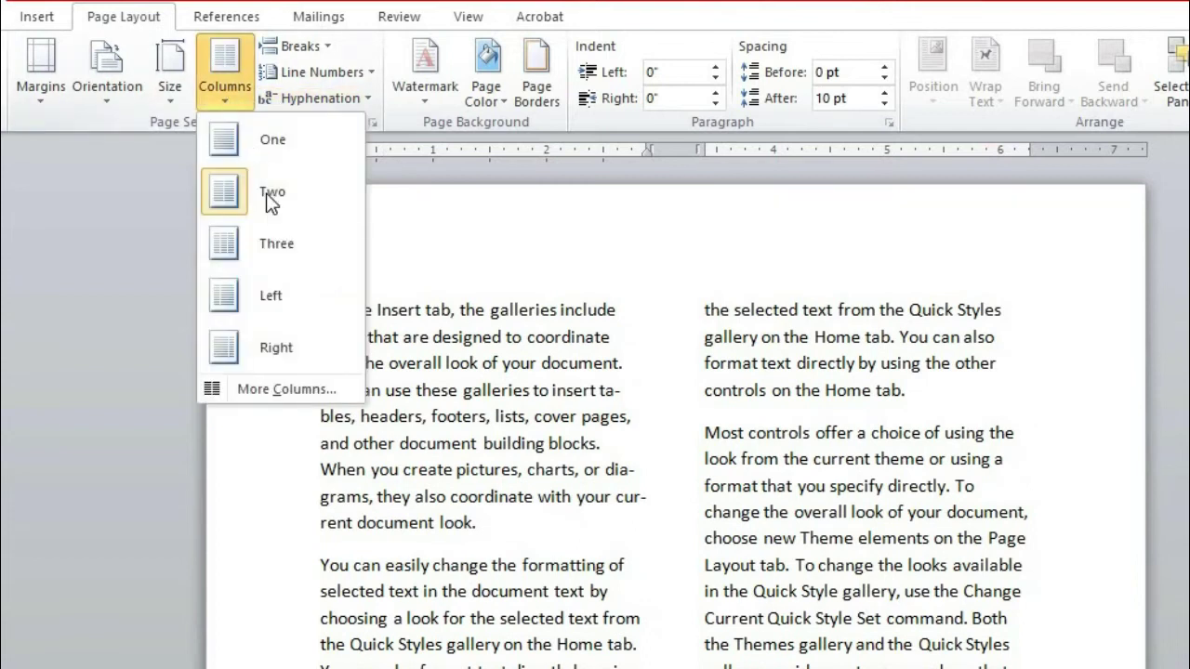
pyautogui.click(265, 248)
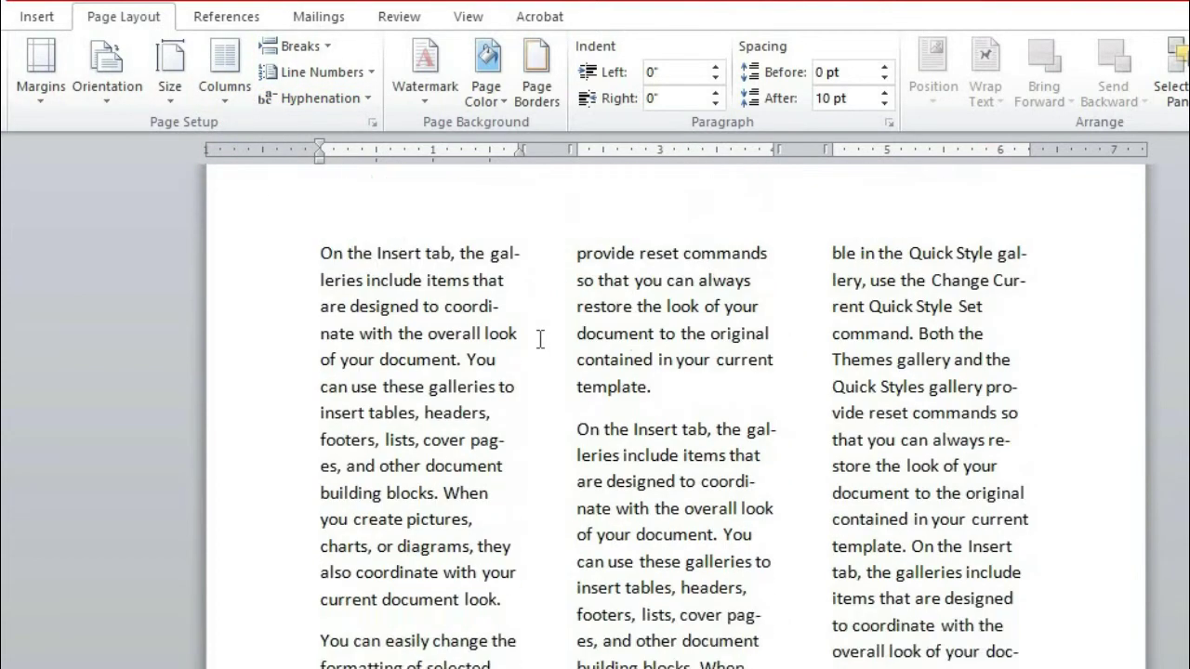
pyautogui.click(216, 103)
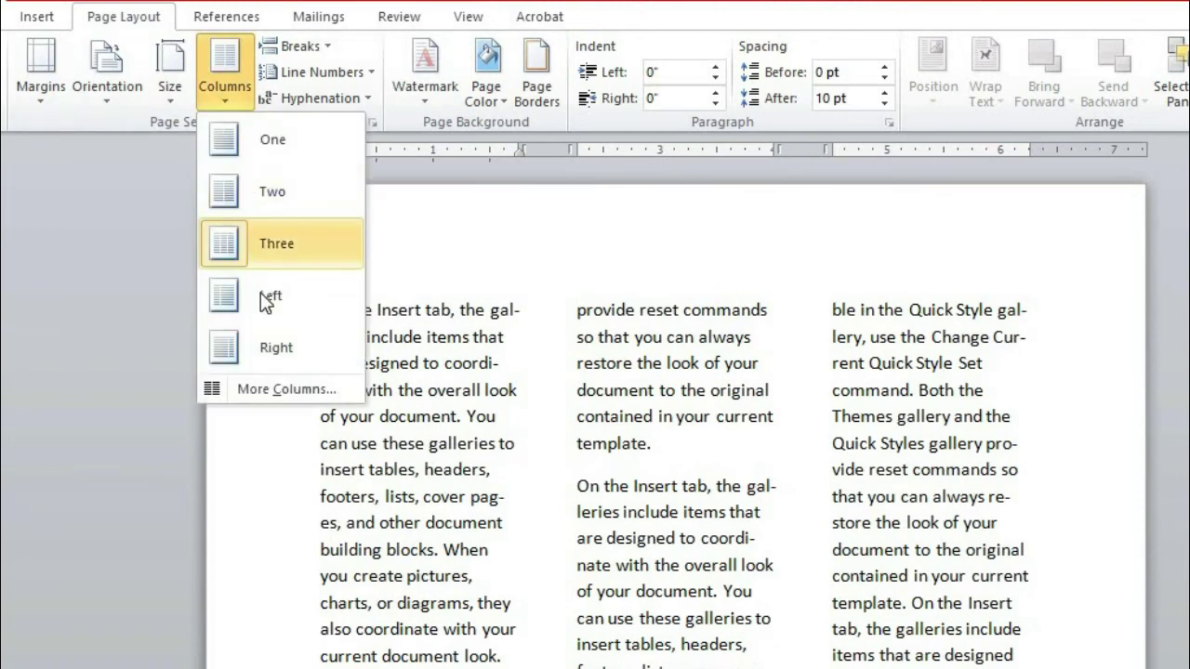
pyautogui.click(261, 292)
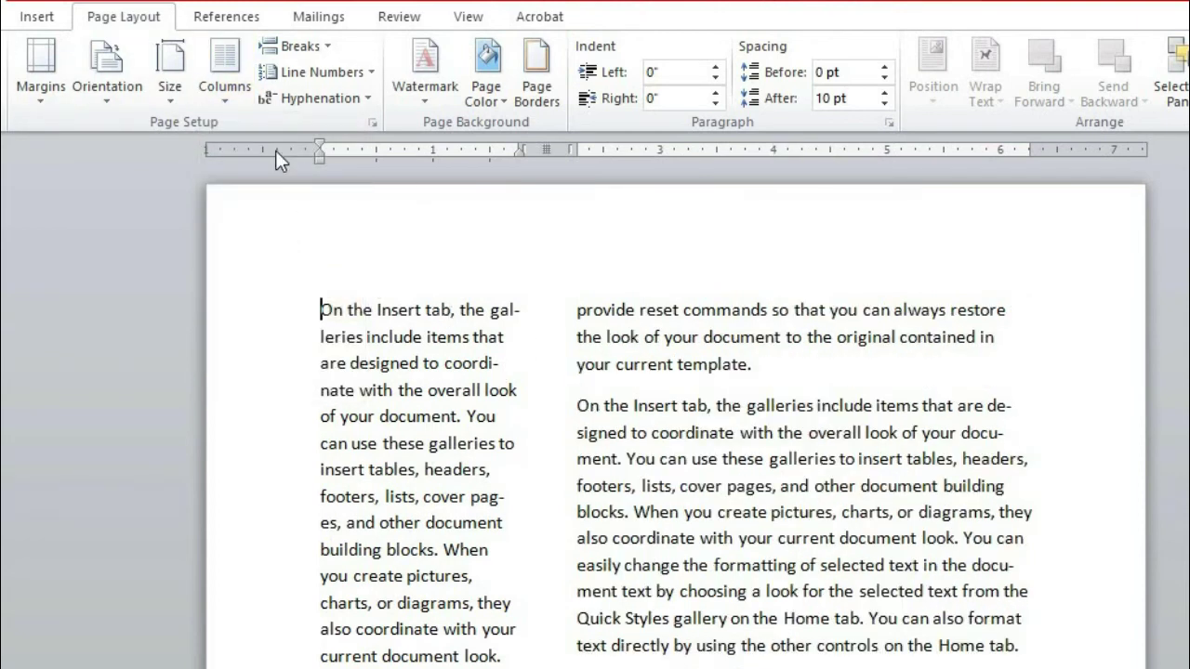
pyautogui.click(222, 99)
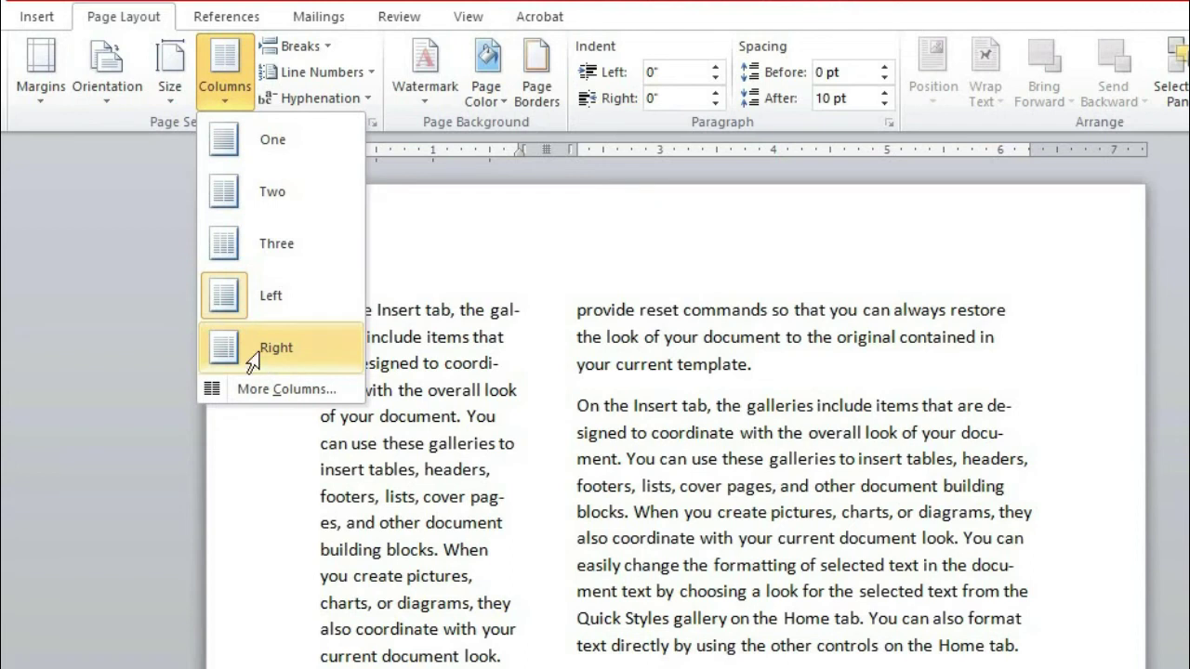
pyautogui.click(262, 351)
# Step: Set Number of columns to 4 in More Columns and apply it
pyautogui.click(230, 98)
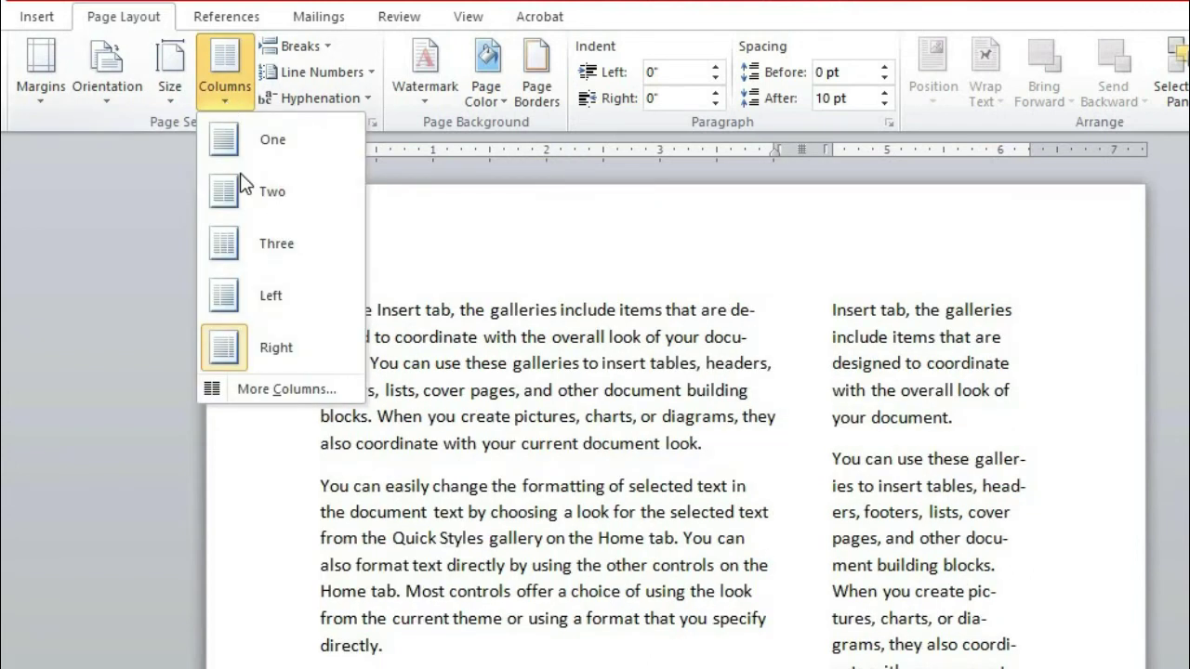
pyautogui.click(273, 390)
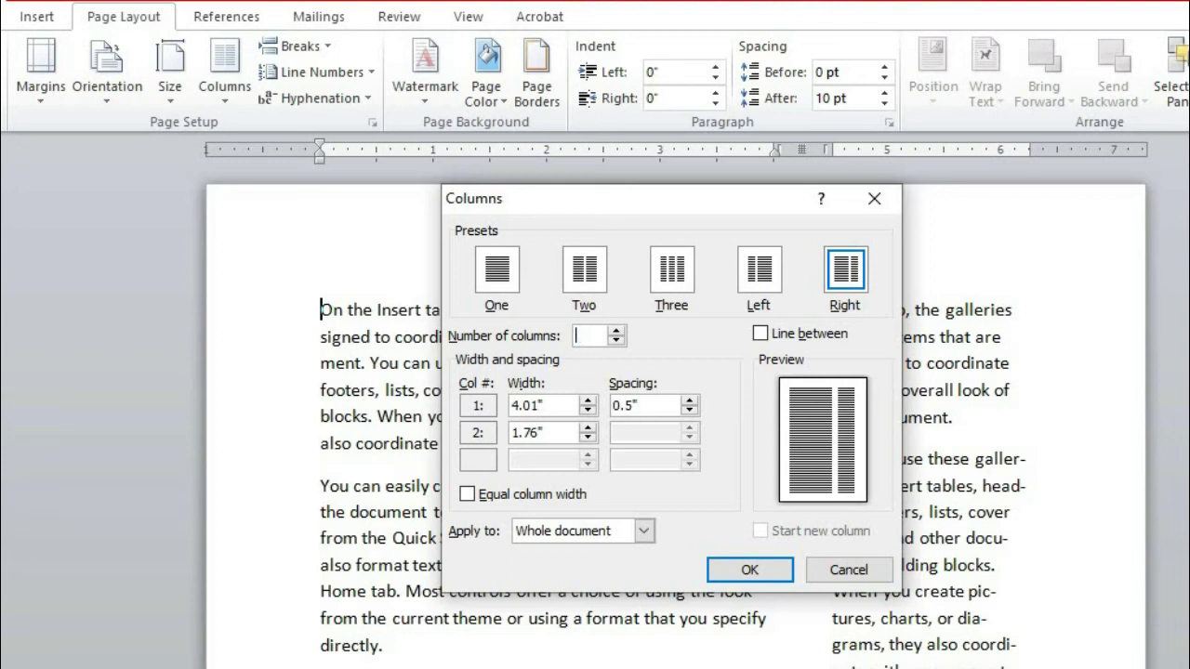
pyautogui.write('4')
pyautogui.click(749, 568)
pyautogui.scroll(-5, 807, 316)
pyautogui.scroll(5, 806, 316)
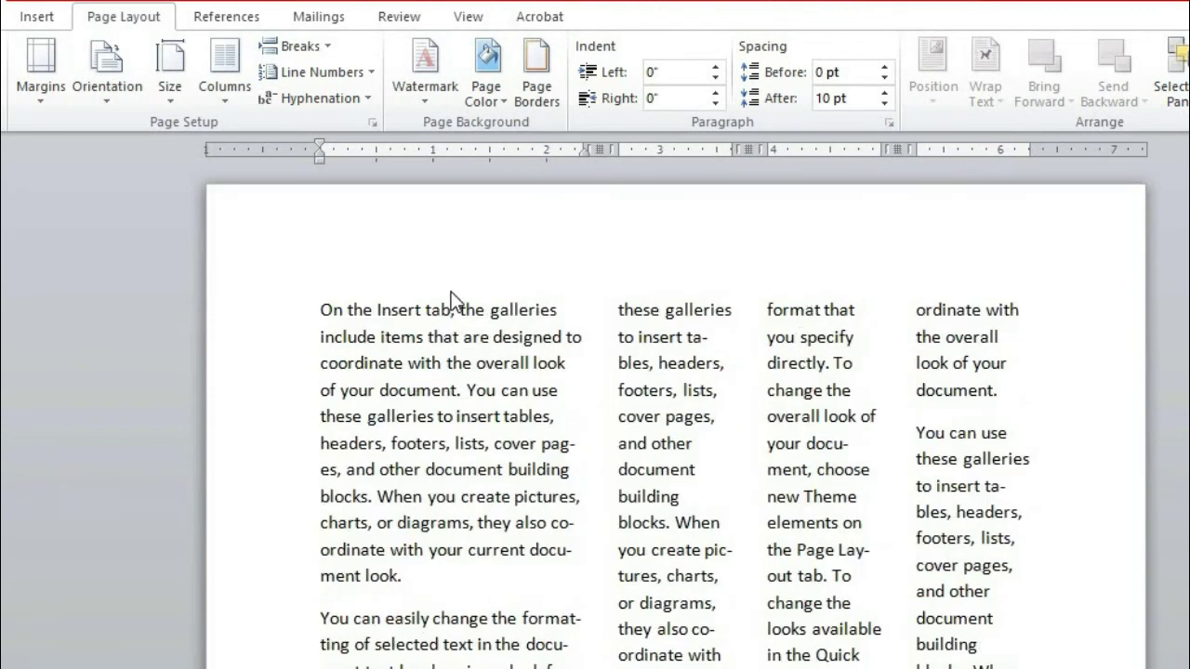
# Step: In More Columns, raise column 2's width to 2 inches with the spin arrows
pyautogui.click(226, 94)
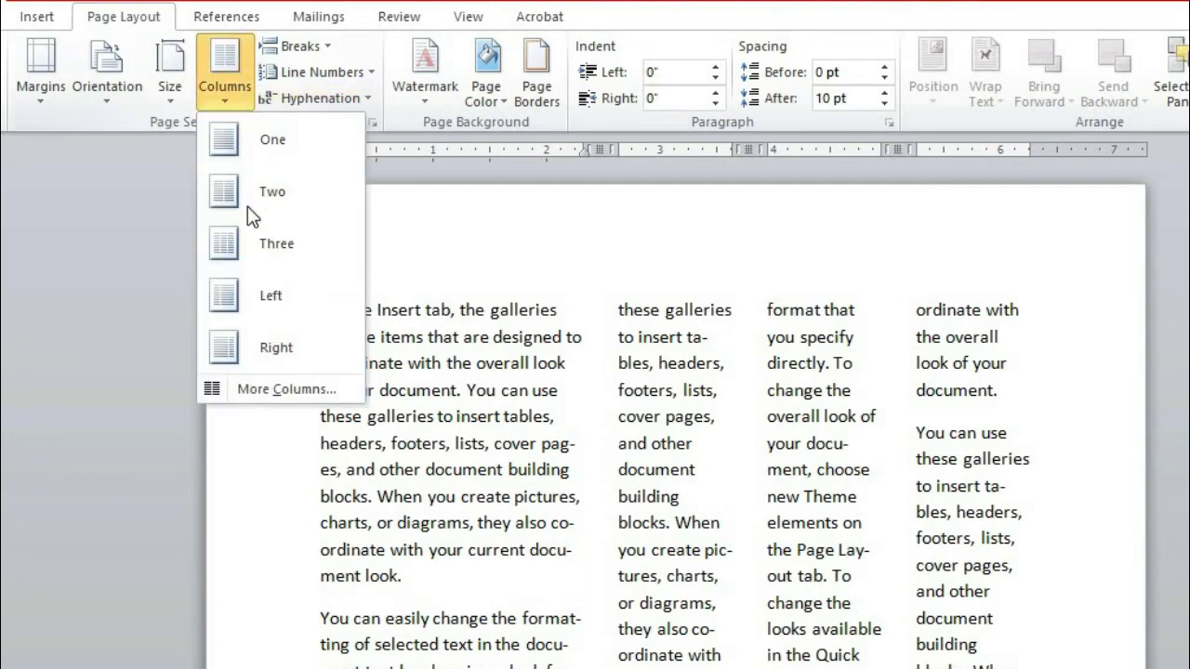
pyautogui.click(248, 389)
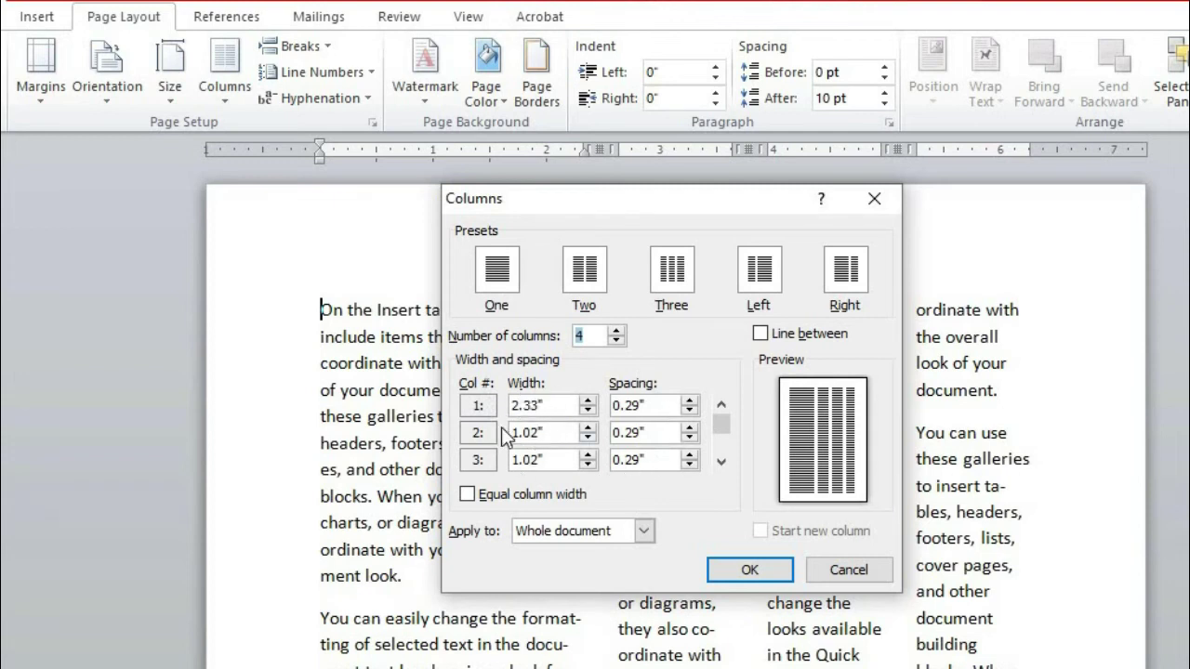
pyautogui.click(545, 431)
pyautogui.click(540, 404)
pyautogui.write('2')
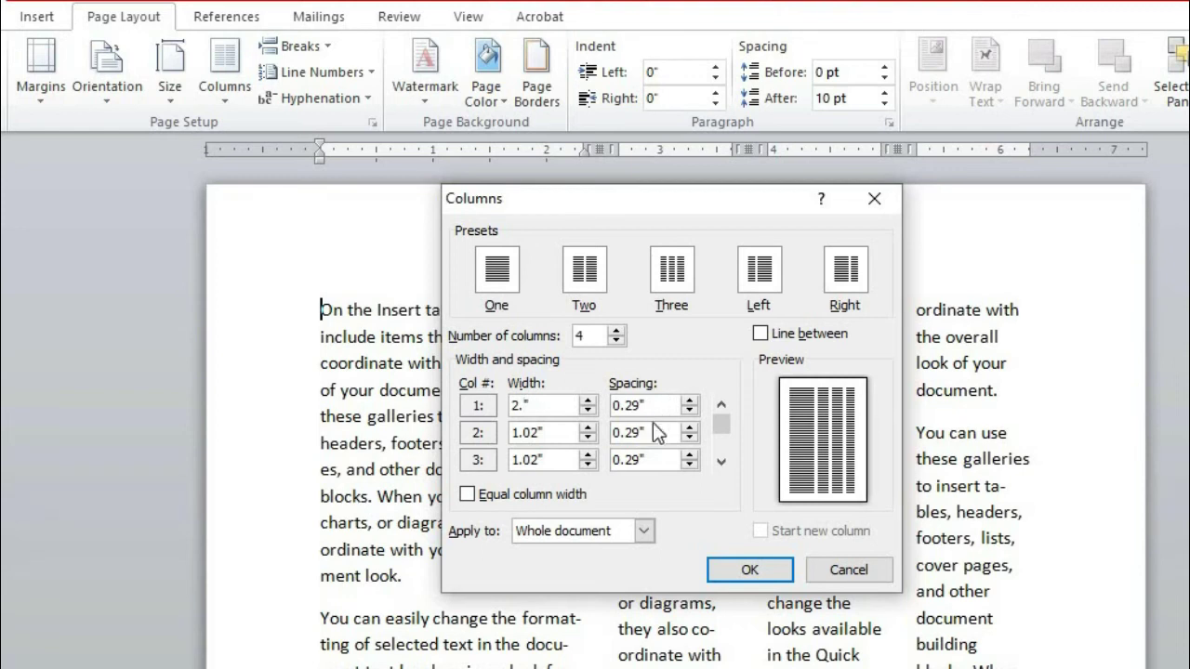
pyautogui.click(587, 428)
pyautogui.click(587, 427)
pyautogui.click(587, 427)
pyautogui.click(587, 428)
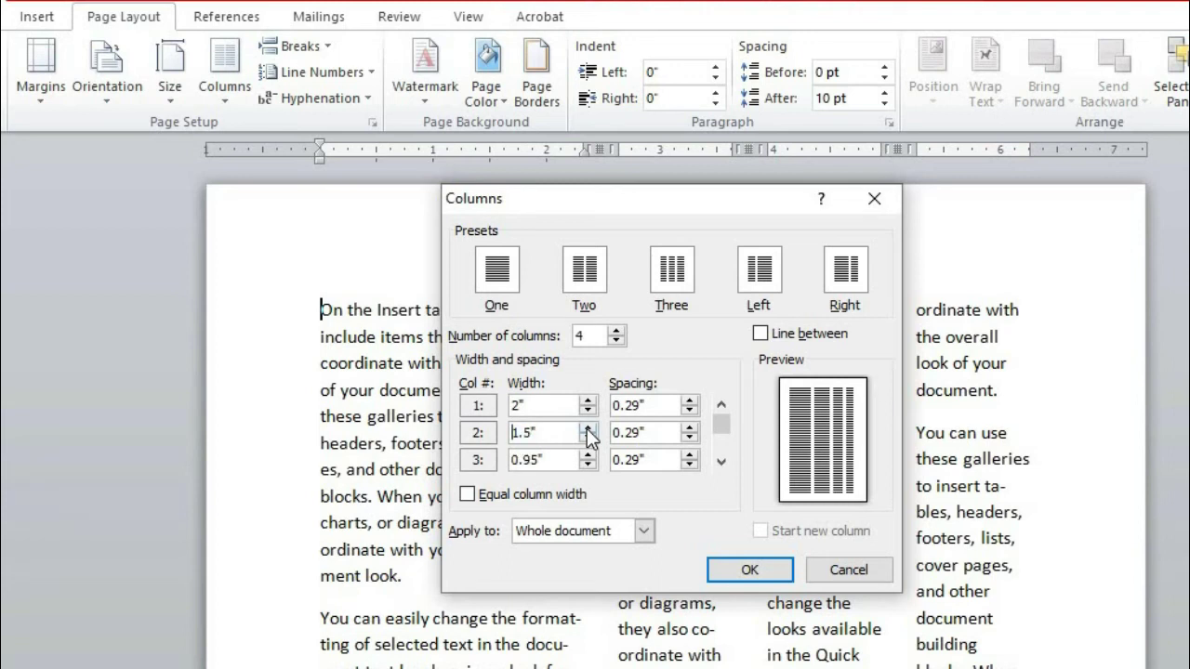
pyautogui.click(588, 428)
pyautogui.click(587, 429)
pyautogui.click(588, 428)
pyautogui.click(587, 429)
pyautogui.click(588, 428)
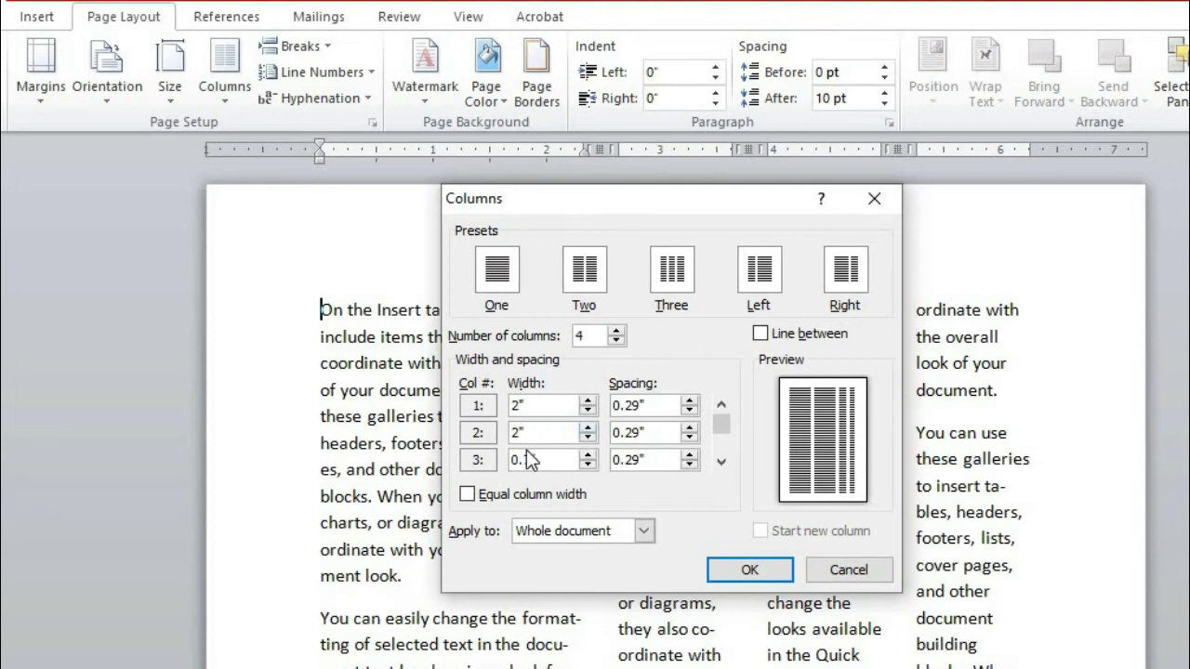
# Step: Narrow columns 1 and 2 back down toward 1.5 inches each
pyautogui.click(588, 410)
pyautogui.click(588, 410)
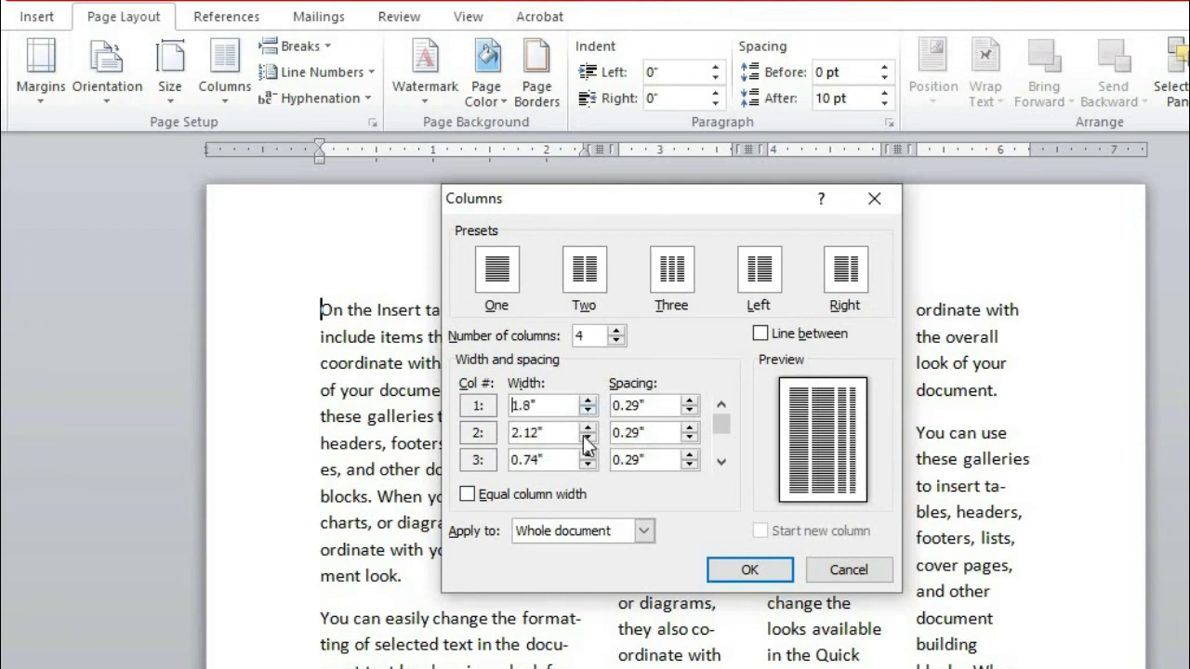
pyautogui.click(586, 437)
pyautogui.click(586, 438)
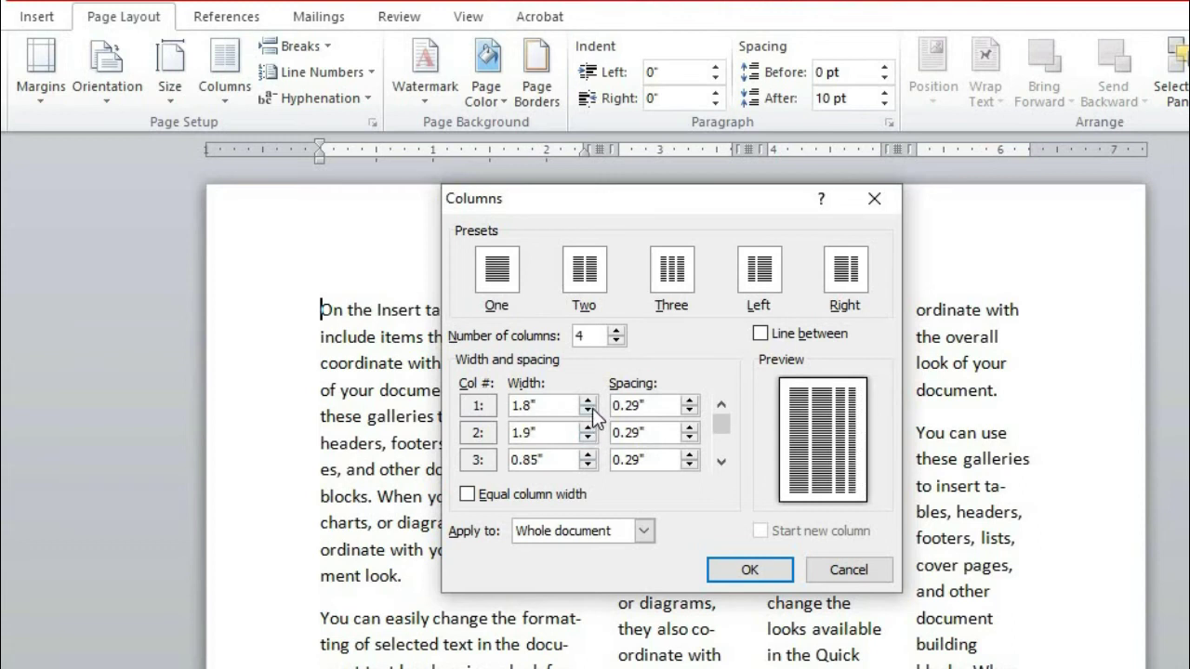
pyautogui.click(588, 411)
pyautogui.click(588, 411)
pyautogui.click(588, 410)
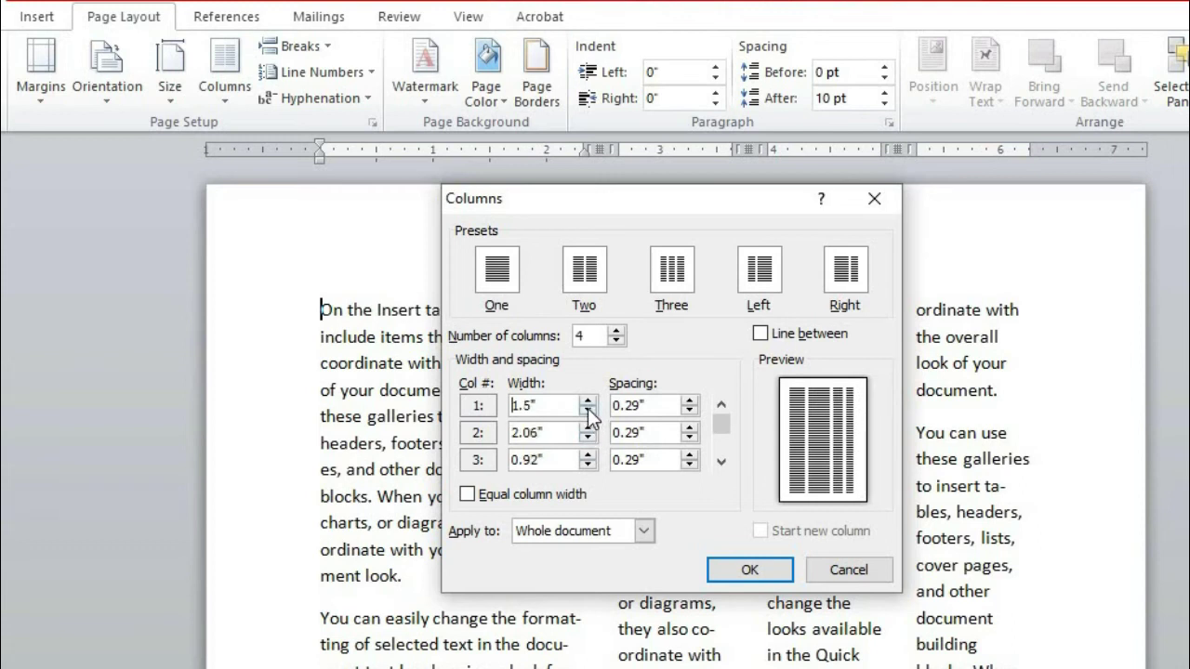
pyautogui.click(588, 438)
pyautogui.click(588, 438)
pyautogui.click(587, 438)
pyautogui.click(587, 437)
pyautogui.click(587, 438)
pyautogui.click(587, 438)
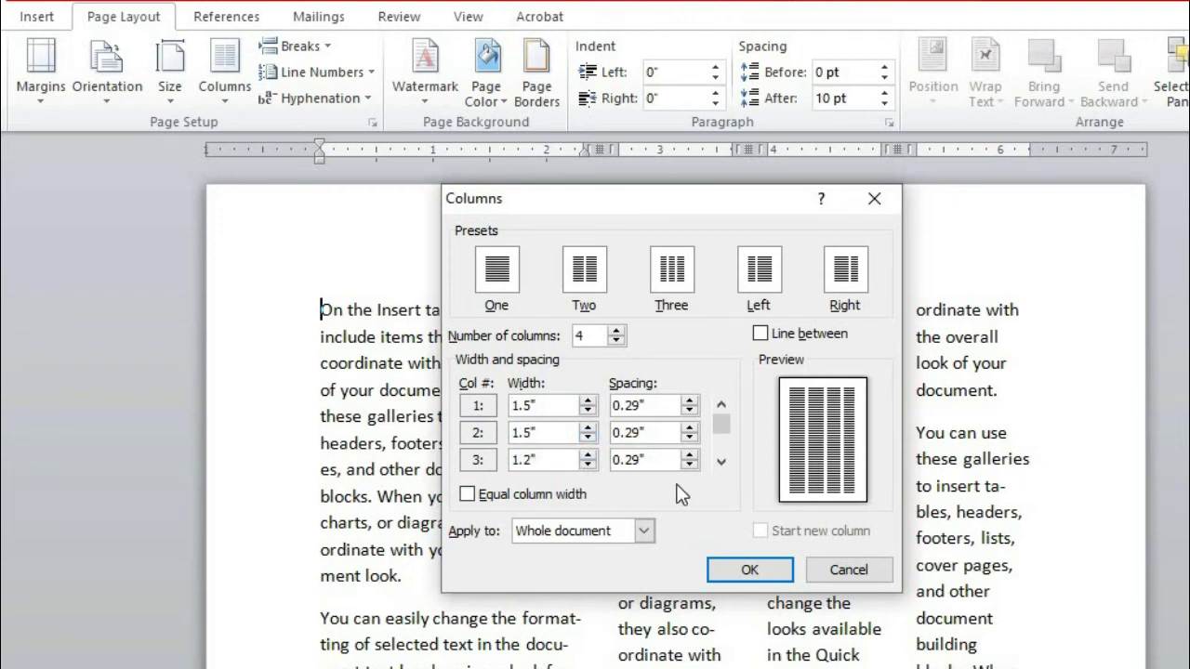
# Step: Apply the four unequal columns (1.5", 1.5", 1.2") and check the layout
pyautogui.click(736, 571)
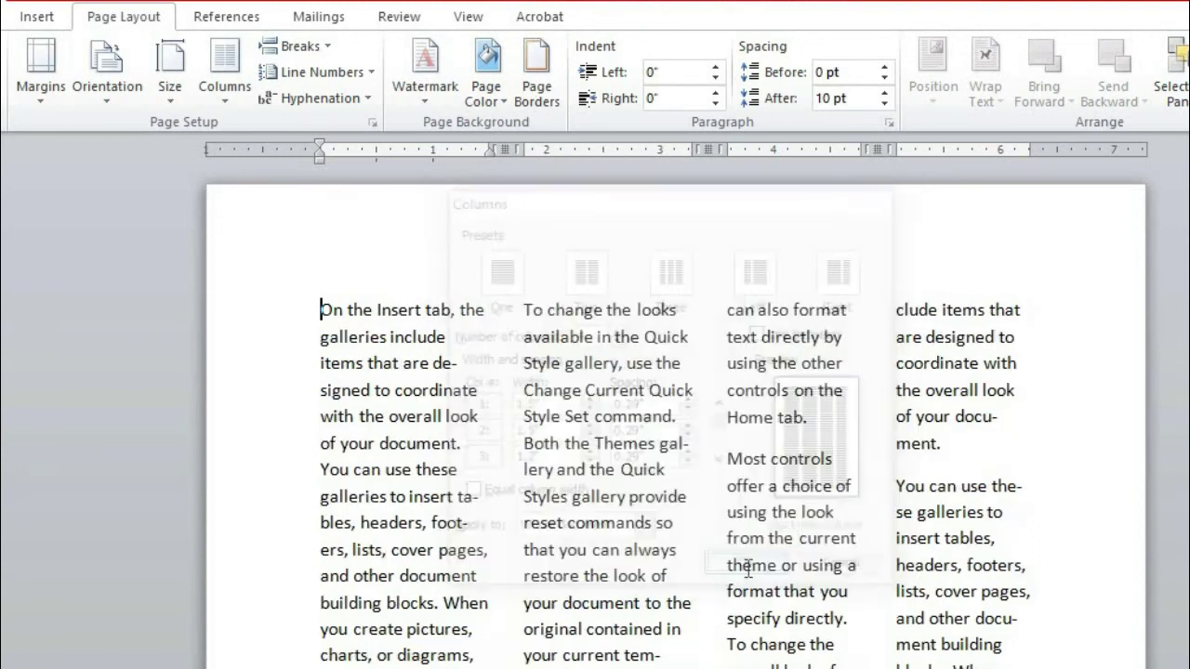
pyautogui.scroll(-4, 942, 363)
pyautogui.scroll(4, 948, 371)
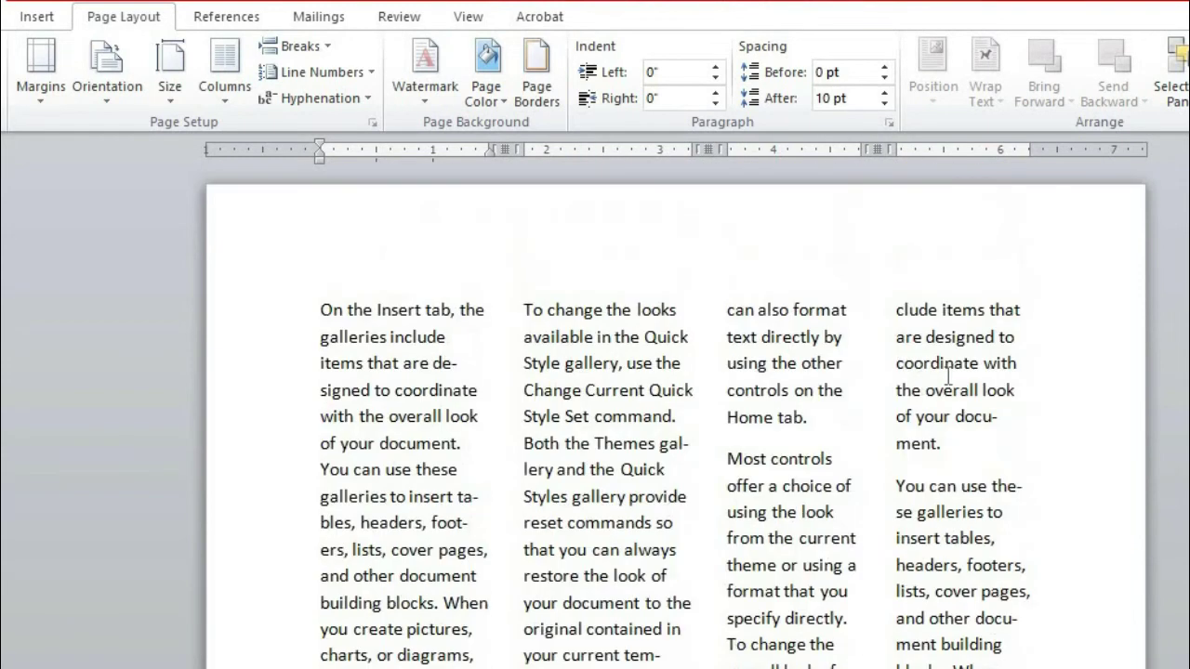
pyautogui.click(226, 93)
pyautogui.click(226, 95)
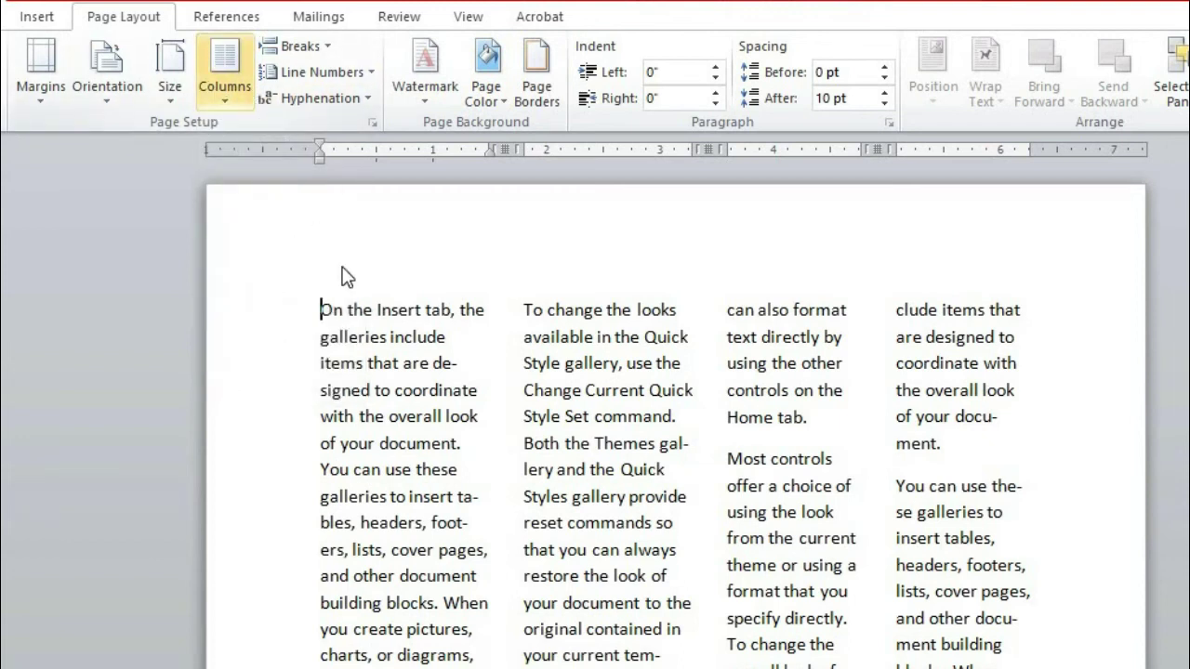
# Step: Return the text to a single column and scroll through the document
pyautogui.click(221, 100)
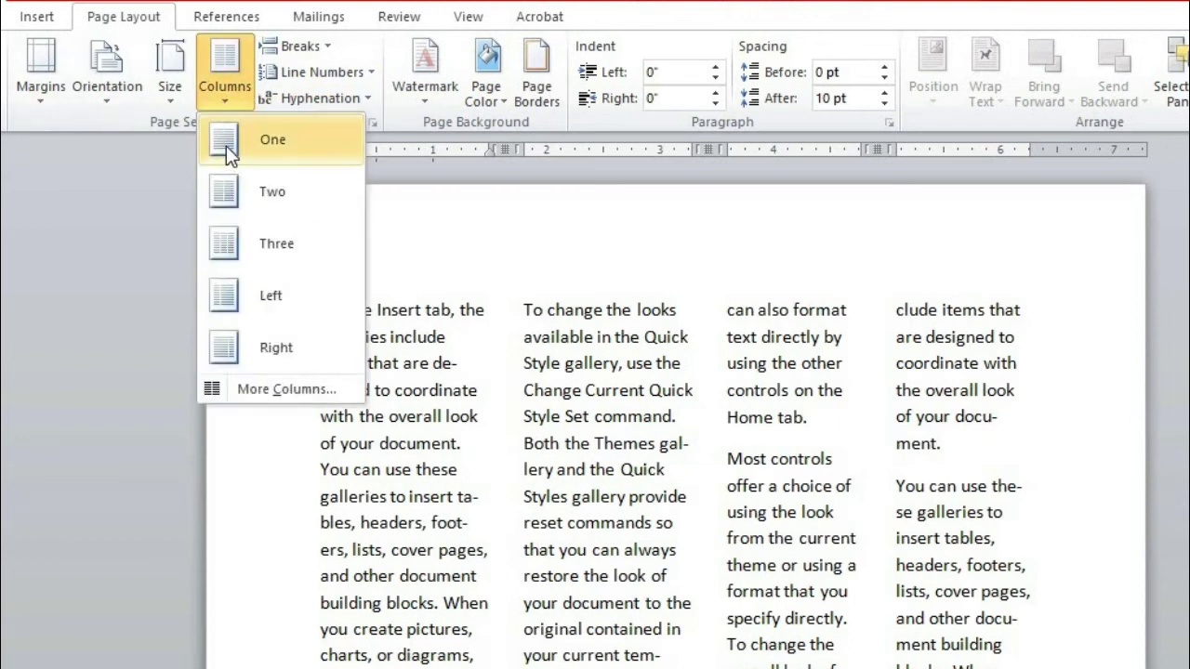
pyautogui.click(226, 146)
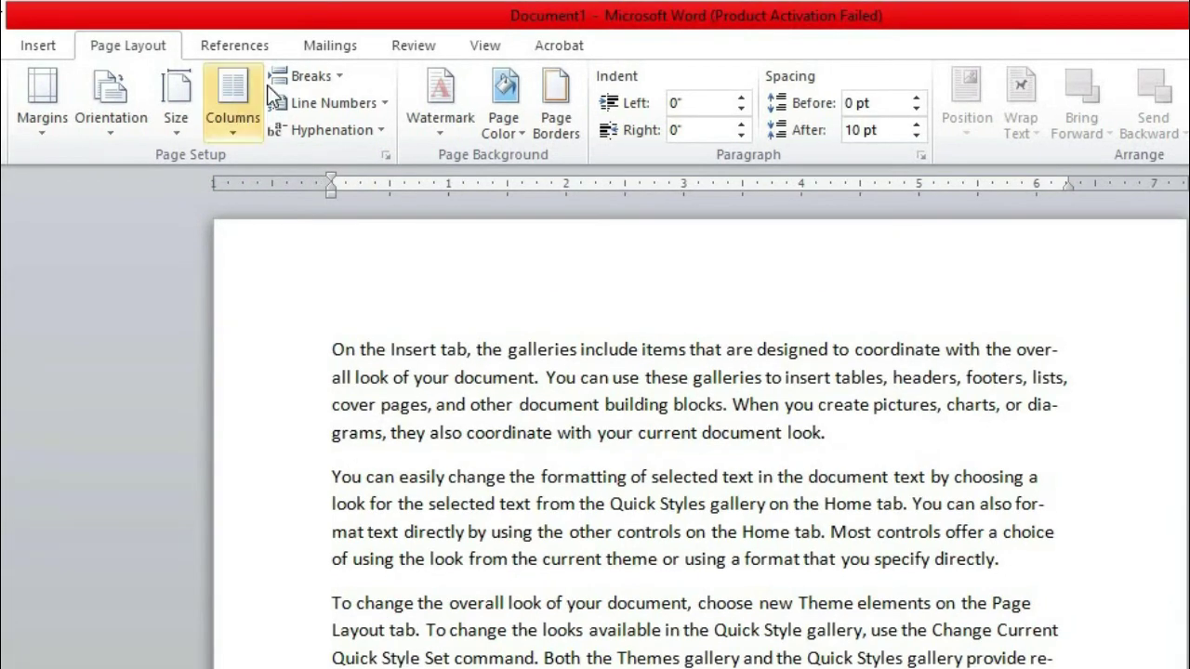
pyautogui.click(342, 78)
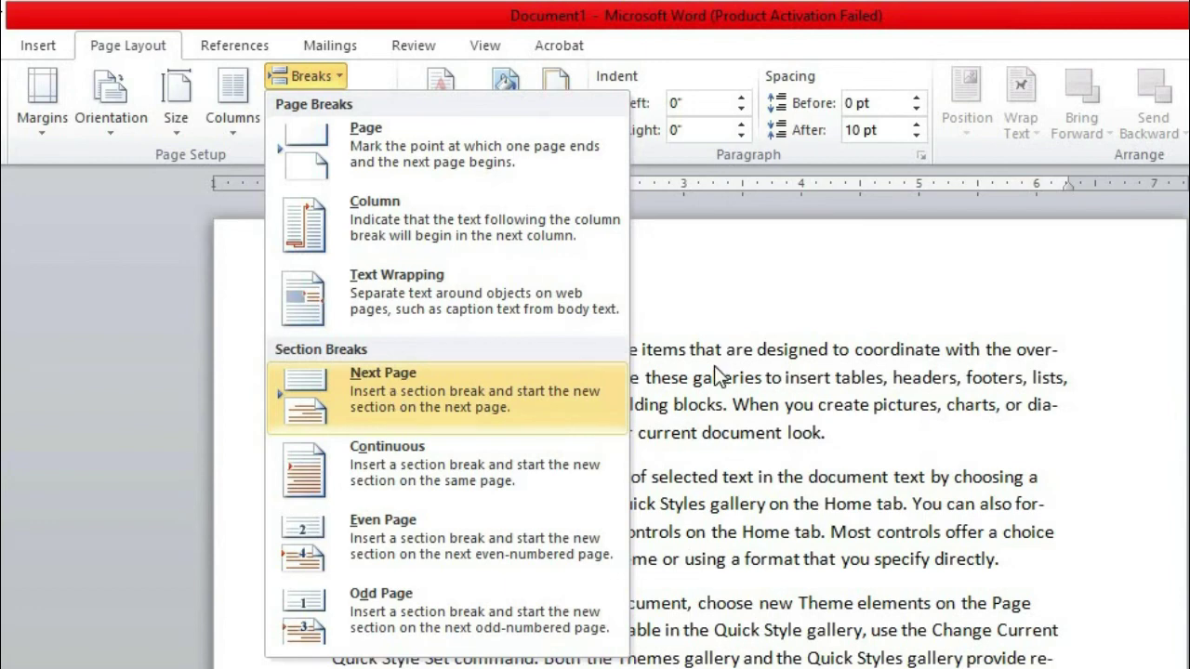
pyautogui.click(999, 349)
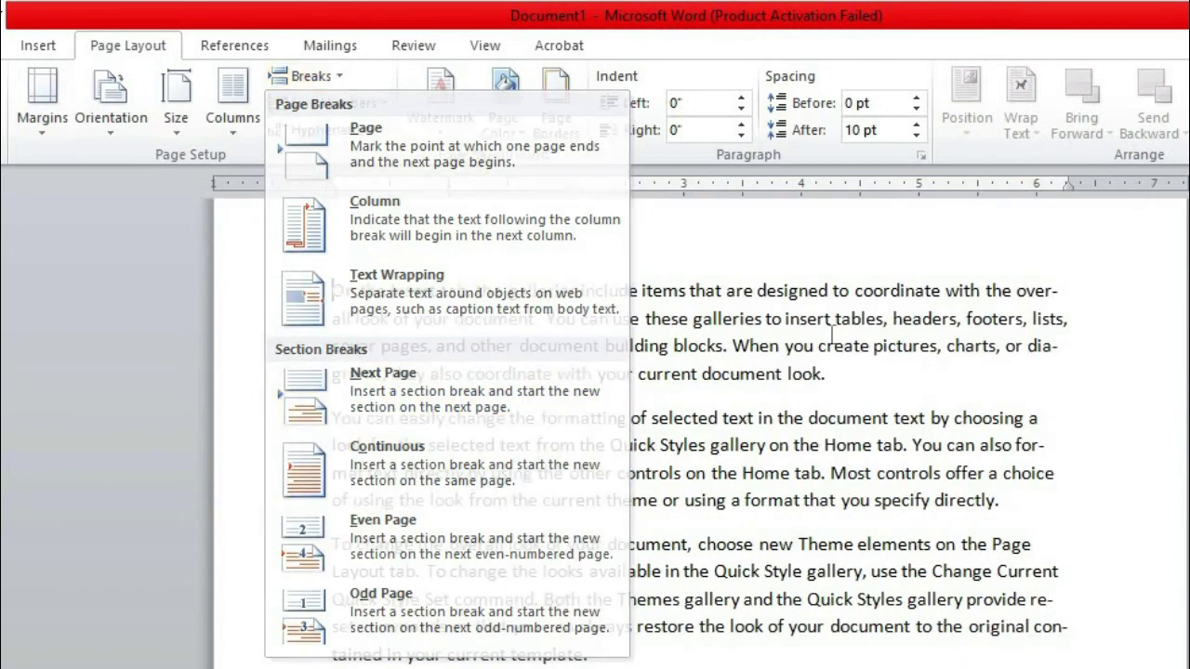
pyautogui.scroll(-5, 631, 268)
pyautogui.scroll(-1, 631, 268)
pyautogui.scroll(-5, 631, 267)
pyautogui.scroll(-5, 631, 268)
pyautogui.scroll(-5, 631, 268)
pyautogui.scroll(-5, 807, 400)
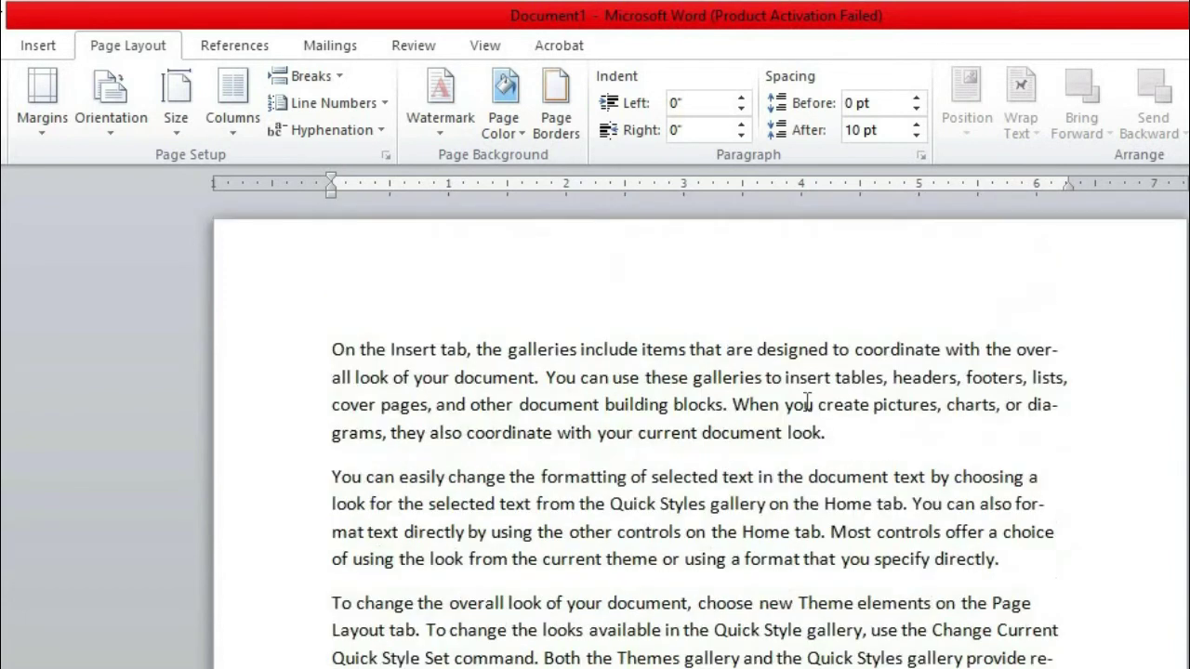
pyautogui.scroll(-1, 899, 481)
pyautogui.scroll(1, 899, 481)
# Step: Insert a Next Page break before paragraph three, then remove it with Backspace
pyautogui.click(331, 603)
pyautogui.click(342, 76)
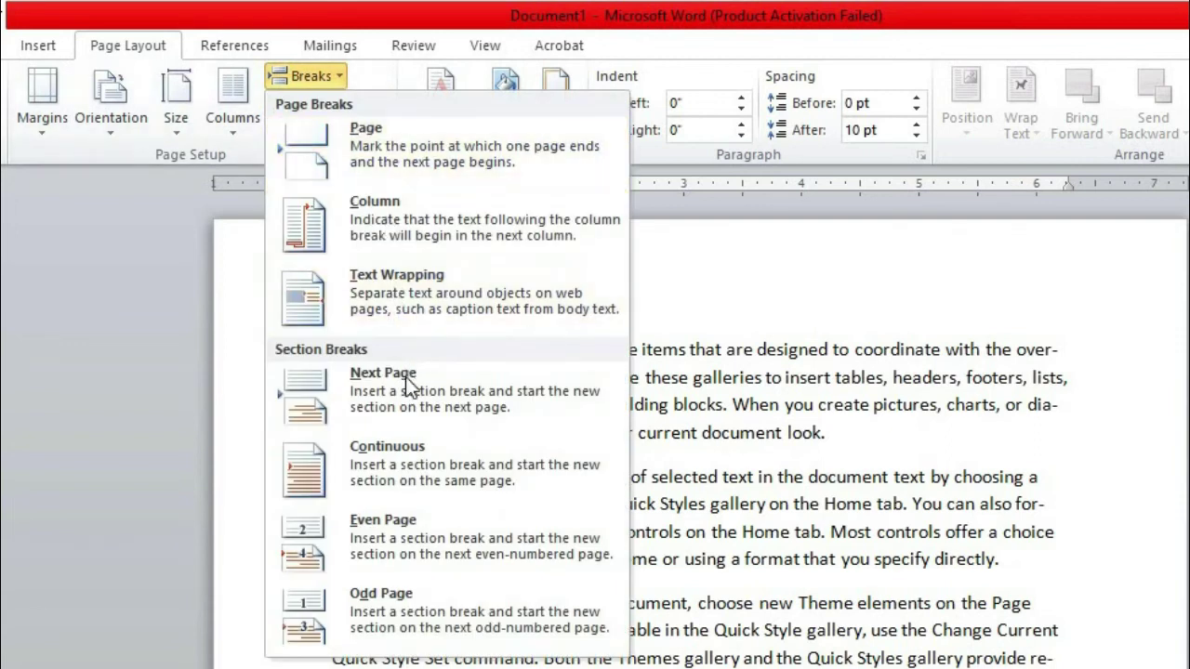
pyautogui.click(405, 376)
pyautogui.scroll(10, 834, 418)
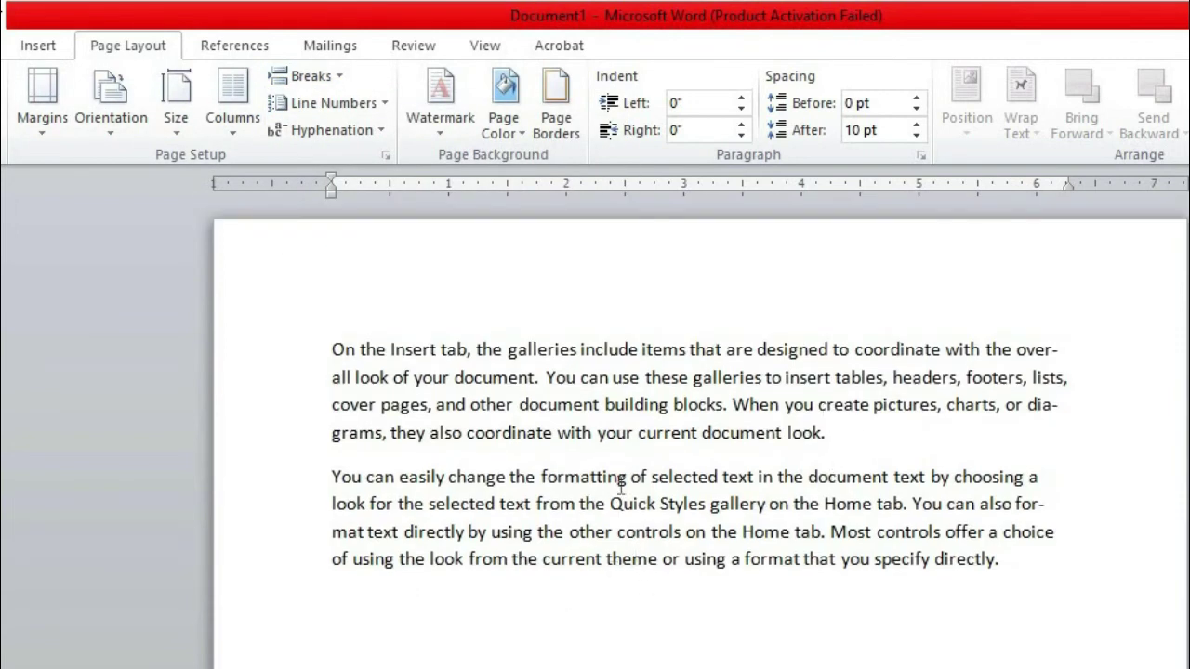
pyautogui.scroll(5, 772, 393)
pyautogui.scroll(3, 773, 393)
pyautogui.scroll(2, 779, 405)
pyautogui.scroll(10, 773, 394)
pyautogui.scroll(8, 772, 394)
pyautogui.scroll(3, 772, 394)
pyautogui.press('BackSpace')
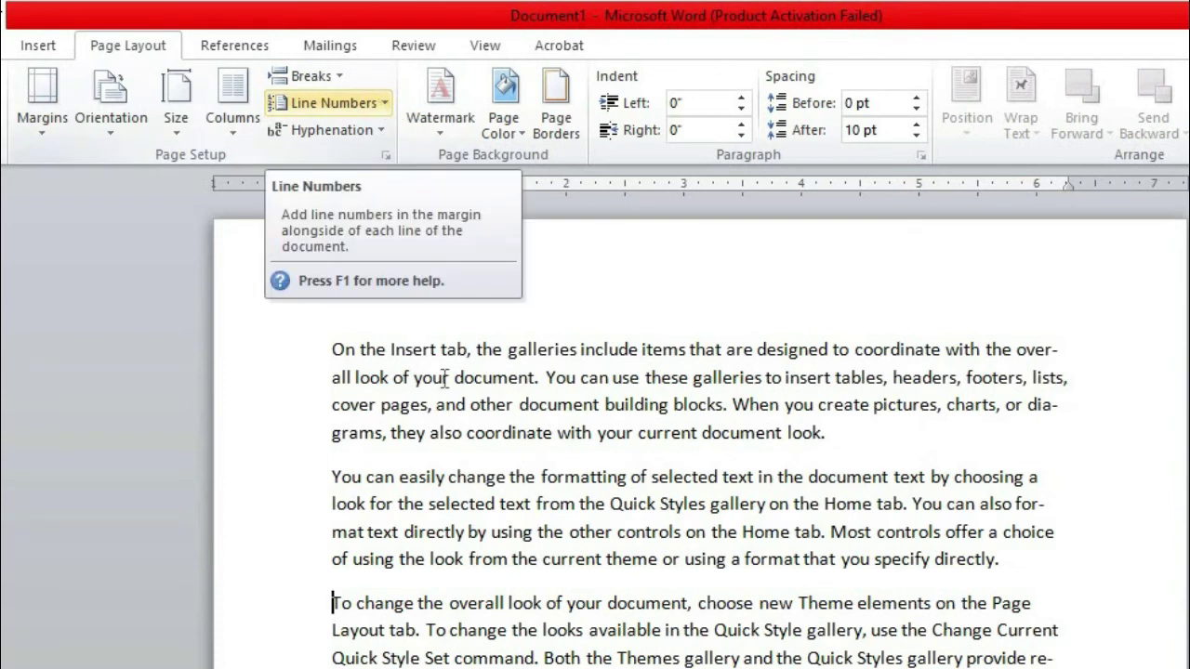
pyautogui.click(333, 349)
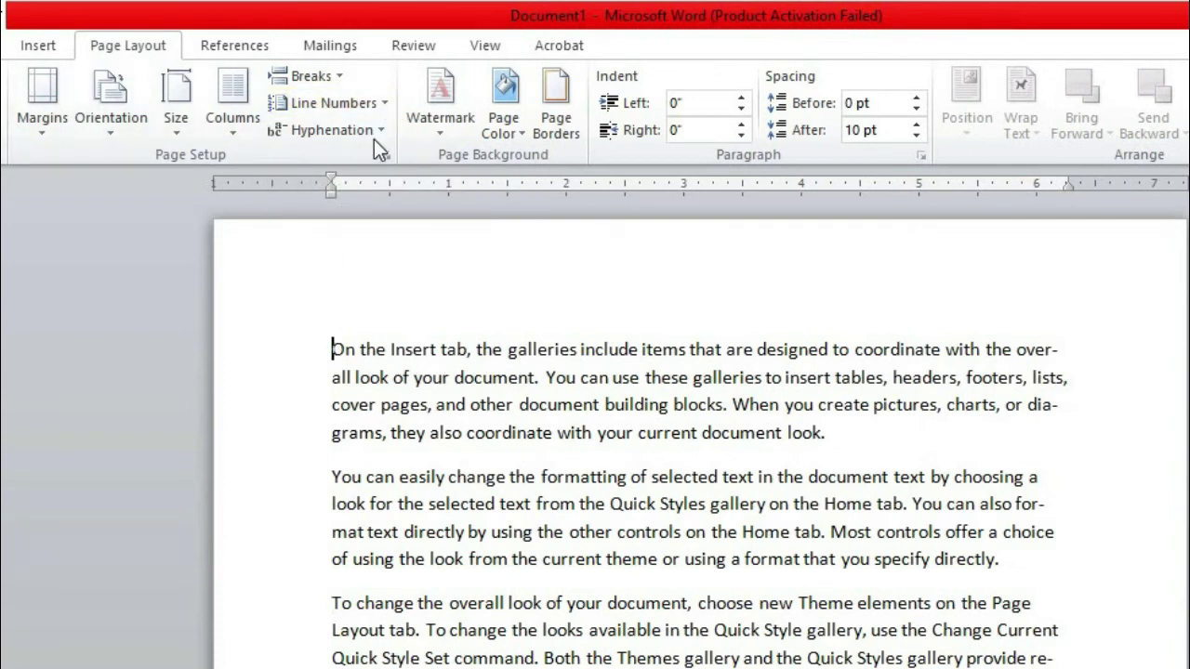
pyautogui.click(381, 106)
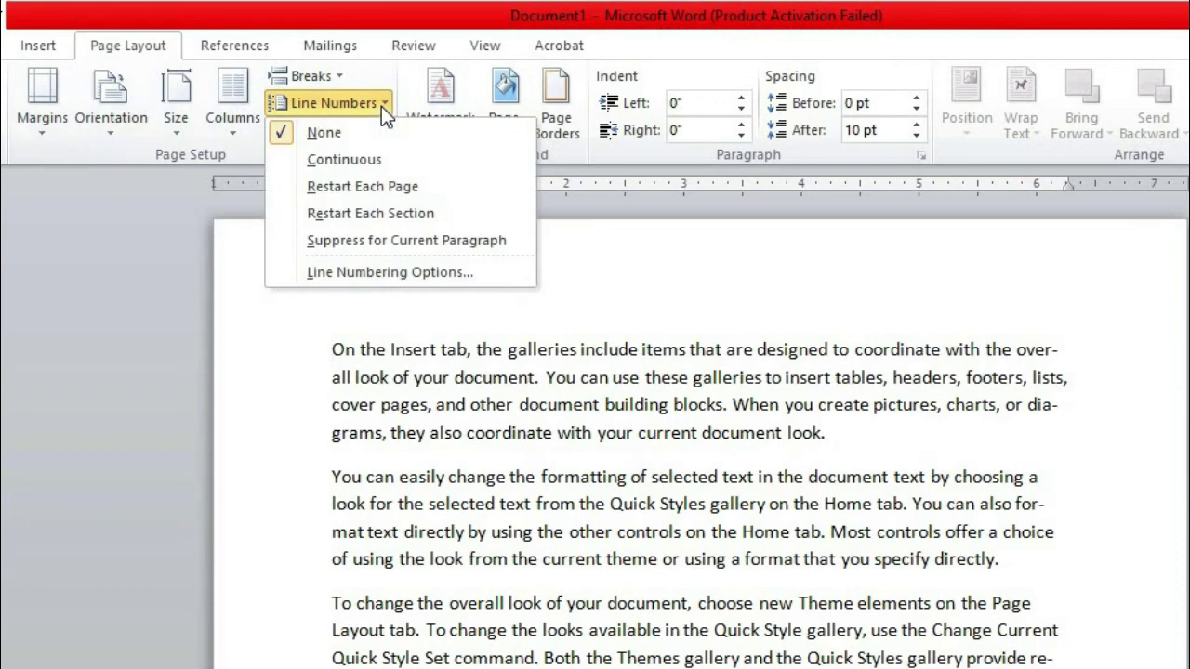
pyautogui.click(366, 159)
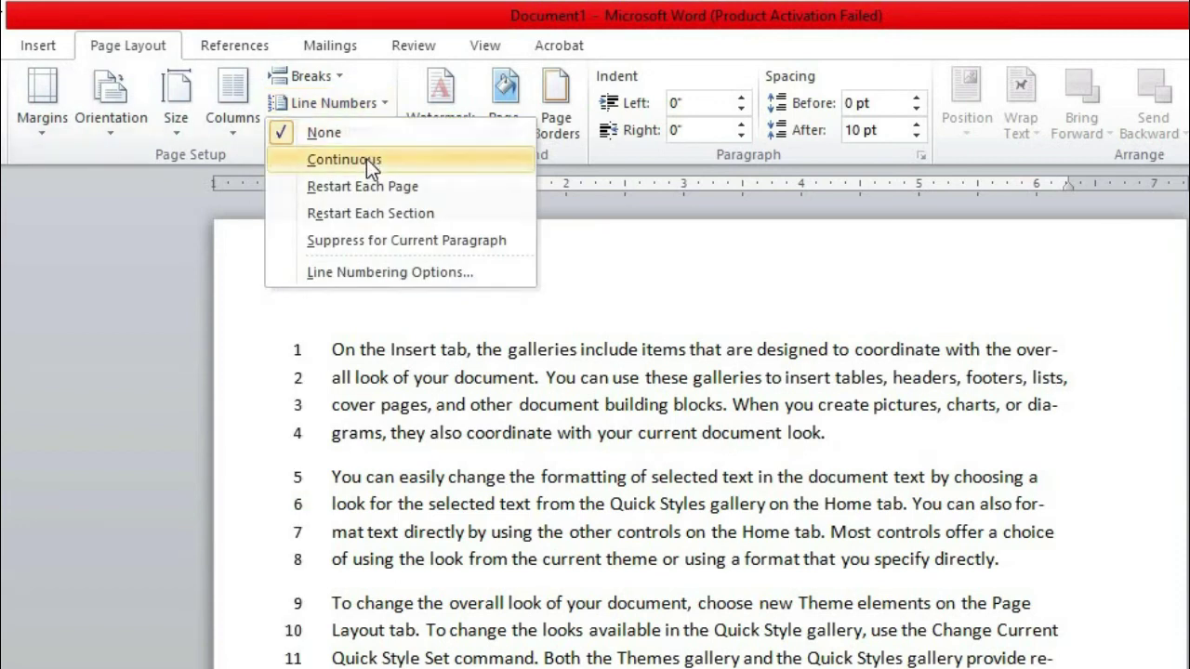
pyautogui.scroll(-5, 297, 395)
pyautogui.scroll(-5, 299, 397)
pyautogui.scroll(-4, 299, 396)
pyautogui.scroll(-4, 299, 397)
pyautogui.scroll(2, 300, 400)
pyautogui.scroll(3, 302, 399)
pyautogui.scroll(8, 307, 399)
pyautogui.scroll(3, 306, 399)
pyautogui.scroll(2, 306, 399)
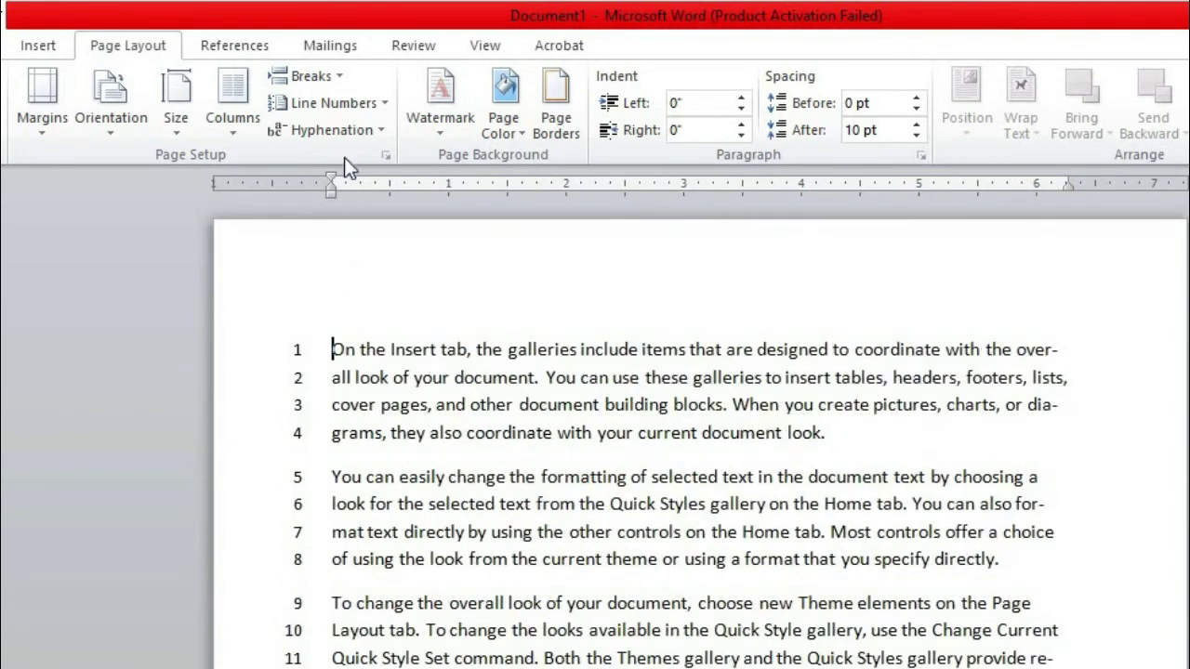
pyautogui.click(377, 105)
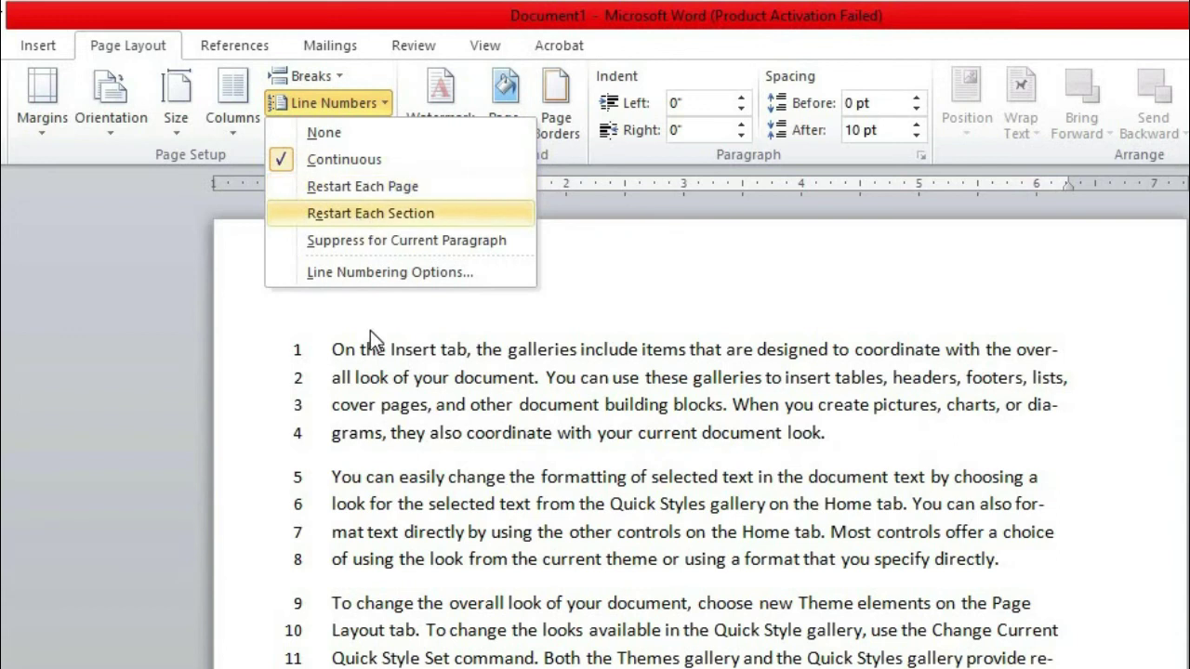
pyautogui.click(338, 166)
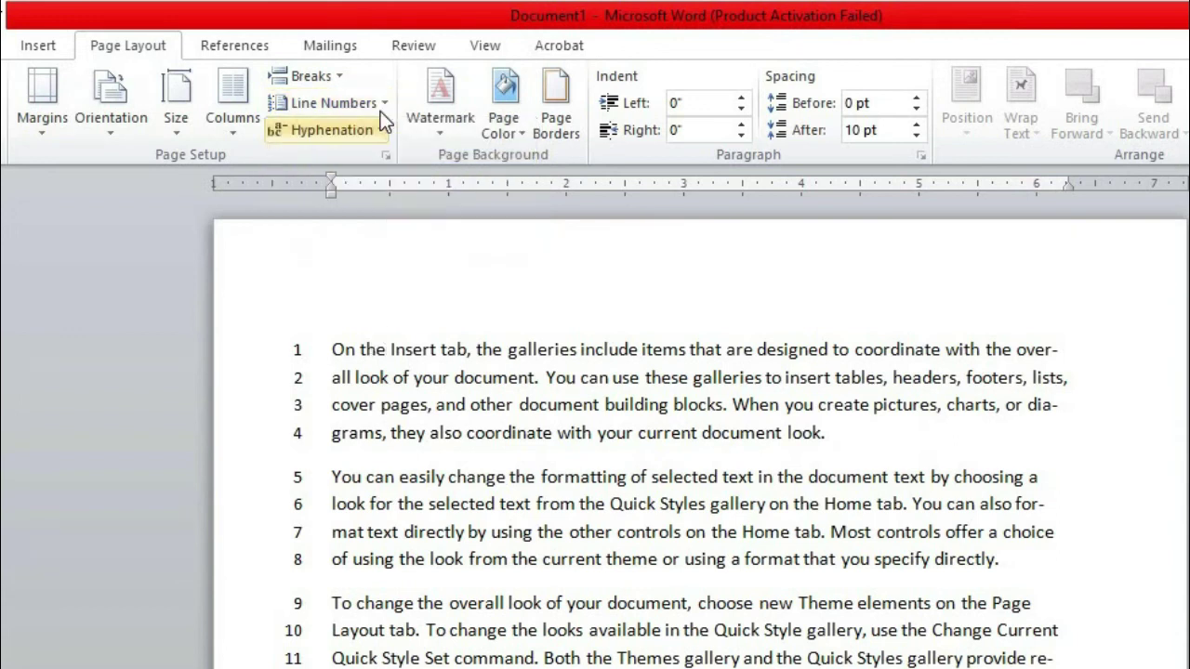
pyautogui.click(386, 98)
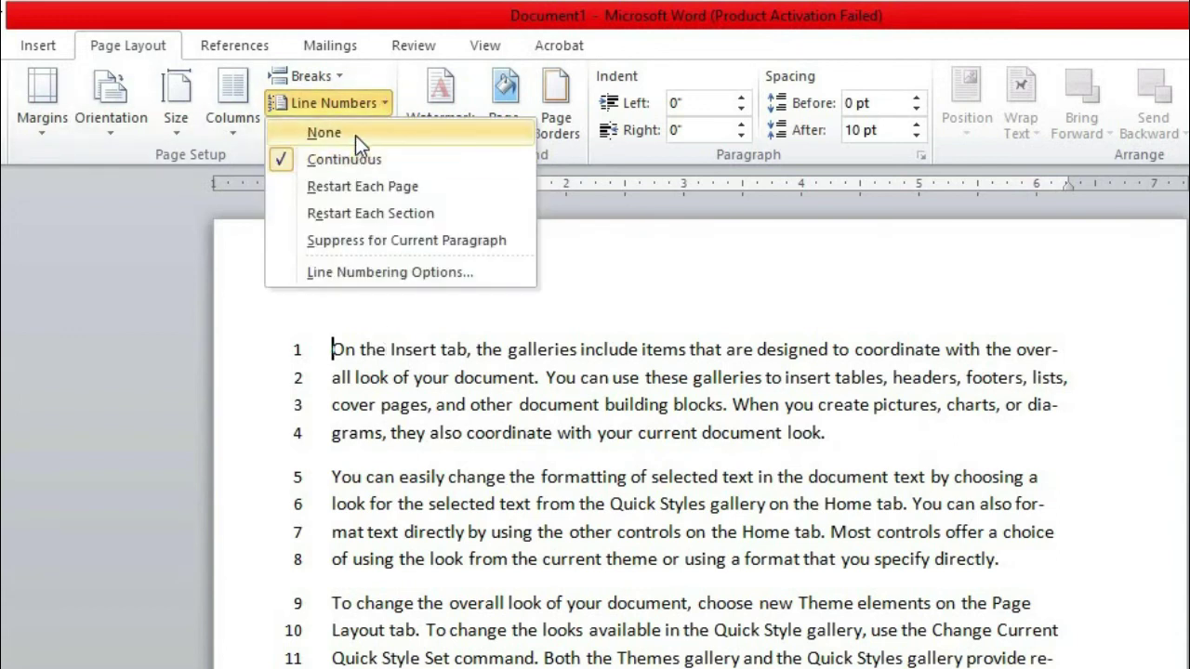
pyautogui.click(355, 135)
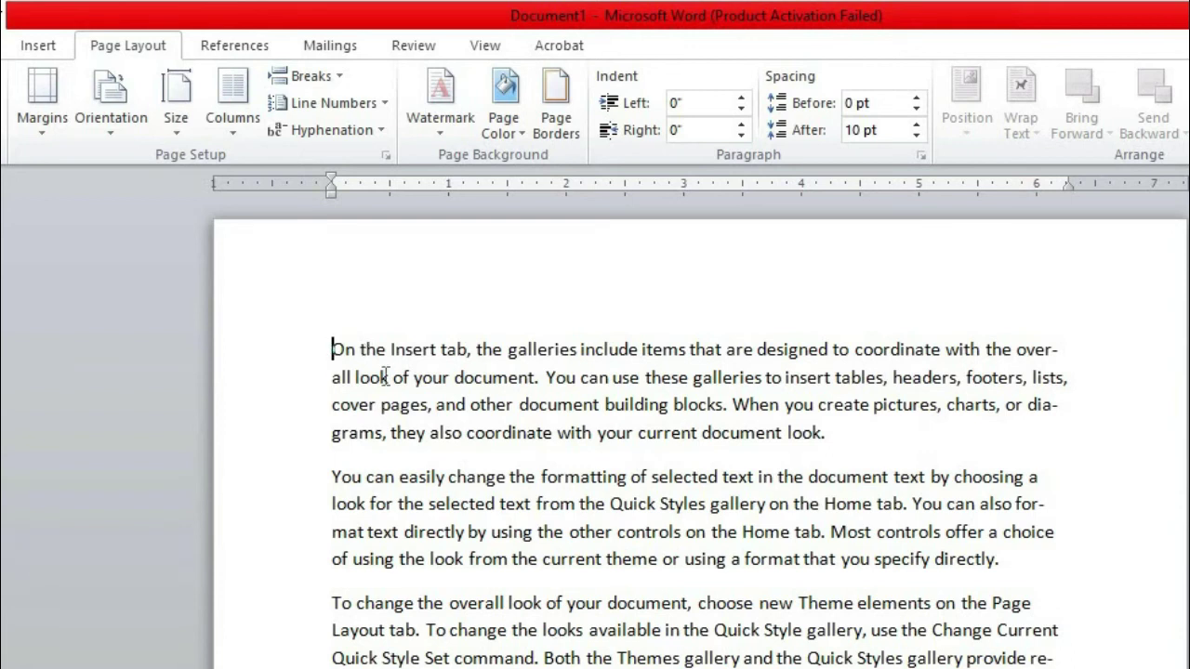
# Step: Apply Automatic hyphenation, inspect the split word 'over-', then set hyphenation to None
pyautogui.moveTo(332, 349); pyautogui.dragTo(845, 432)
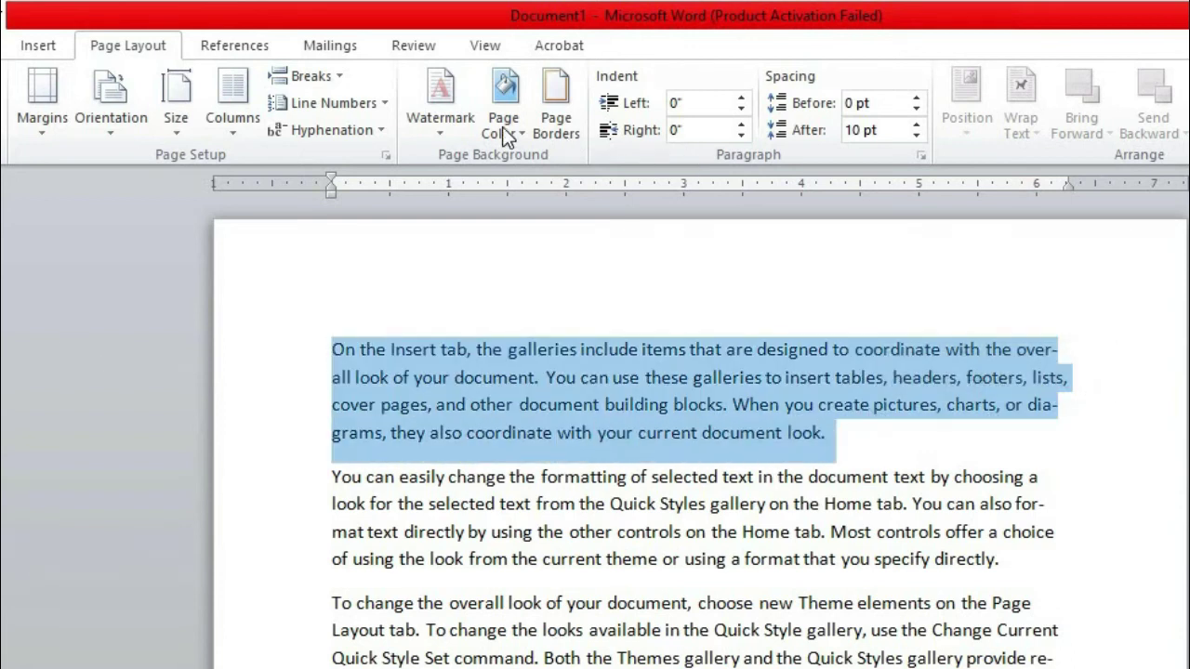
pyautogui.click(355, 129)
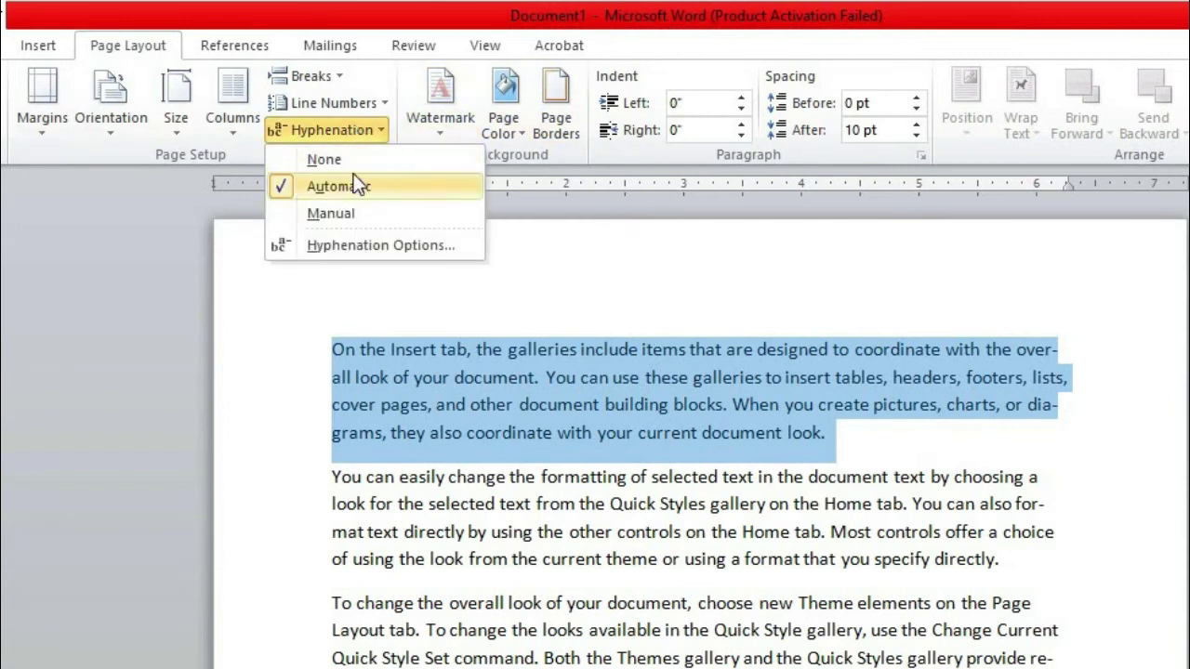
pyautogui.click(353, 159)
pyautogui.click(354, 136)
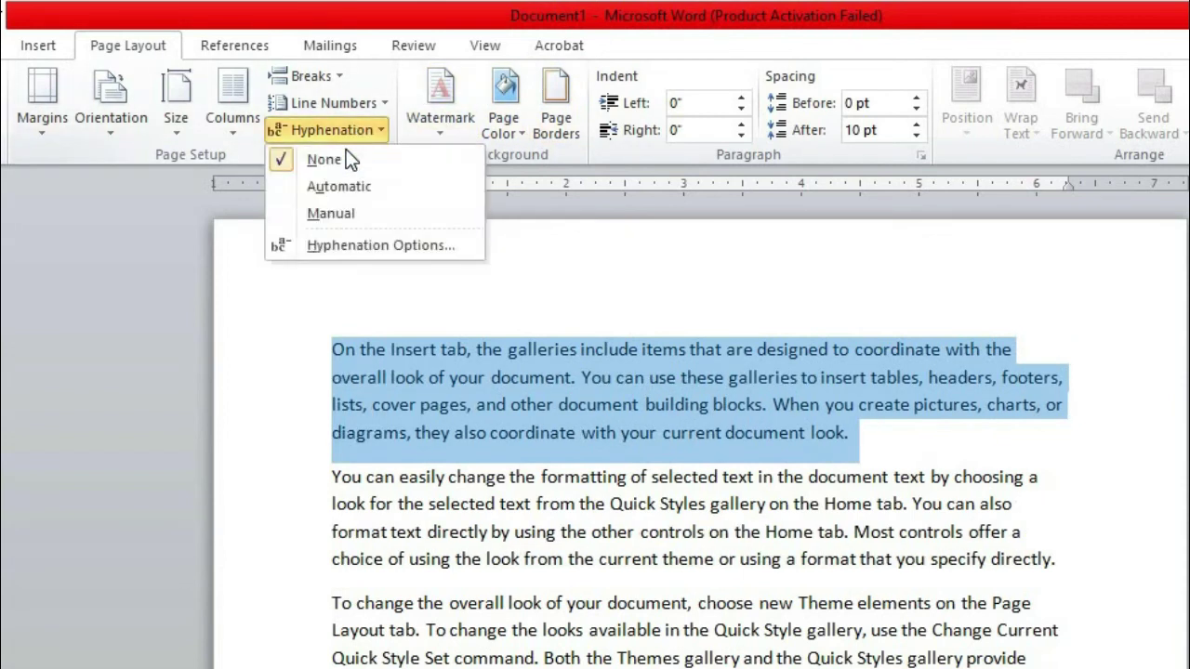
pyautogui.click(344, 185)
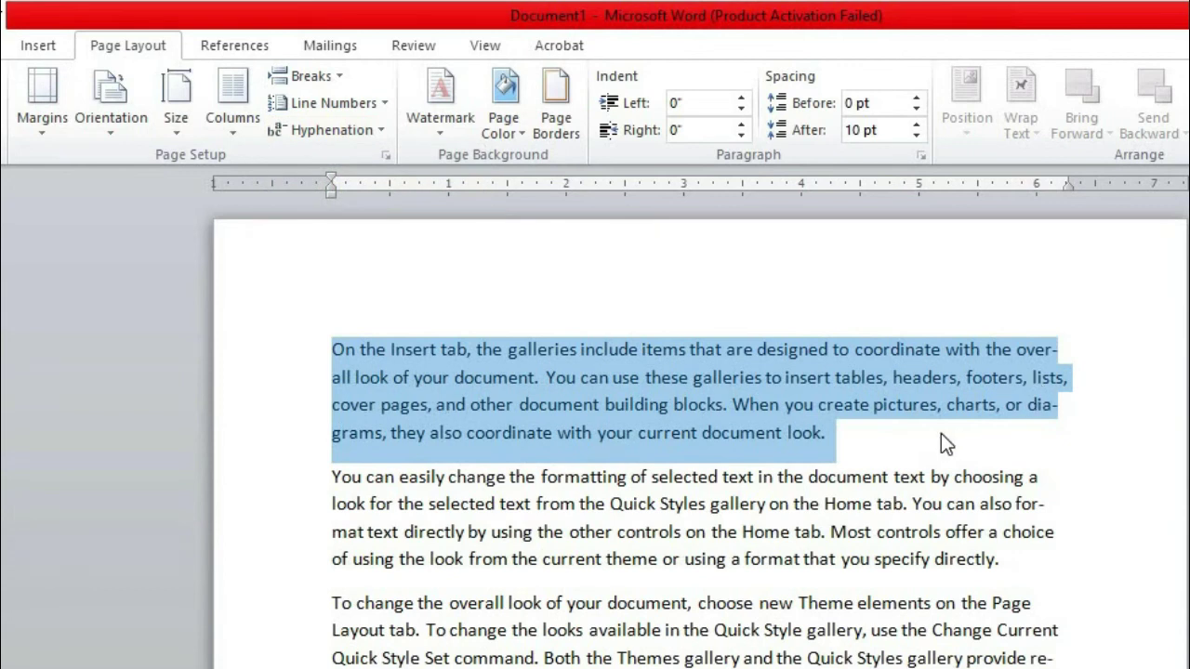
pyautogui.click(940, 433)
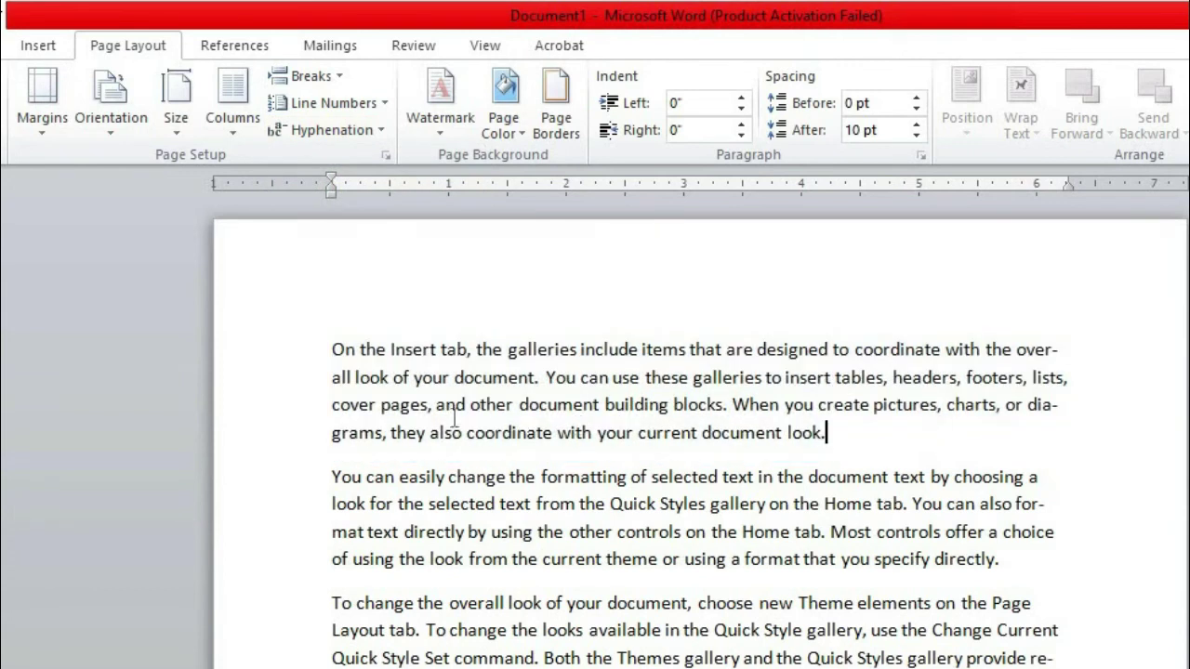
pyautogui.doubleClick(1041, 350)
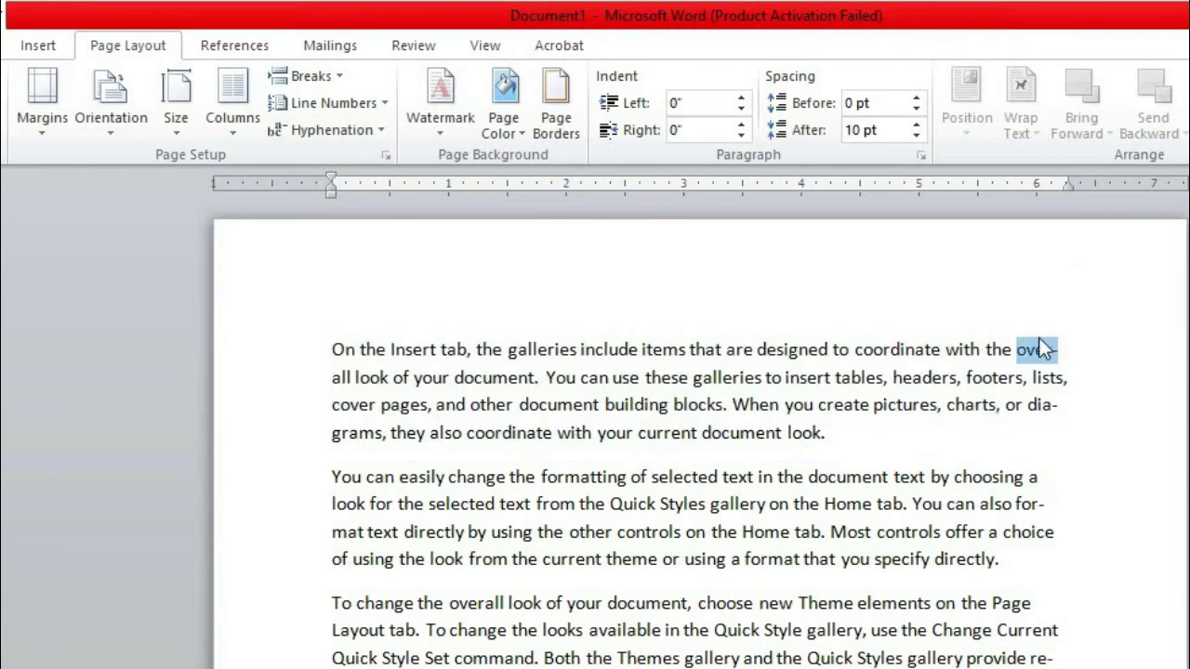
pyautogui.click(1066, 351)
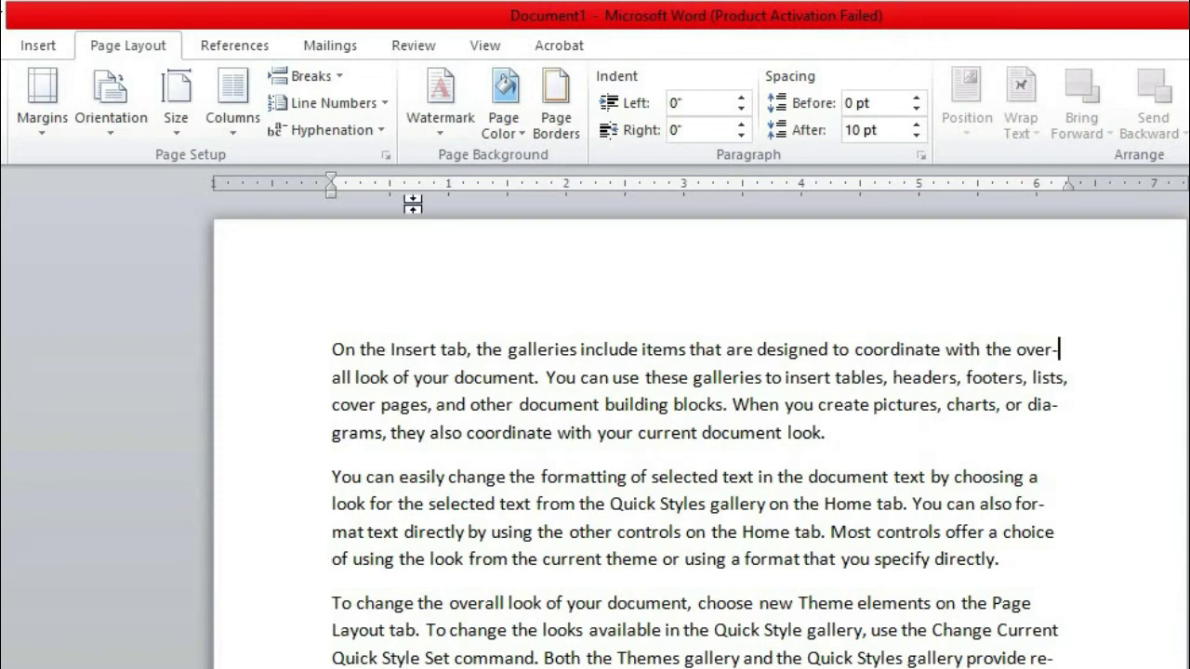
pyautogui.click(376, 133)
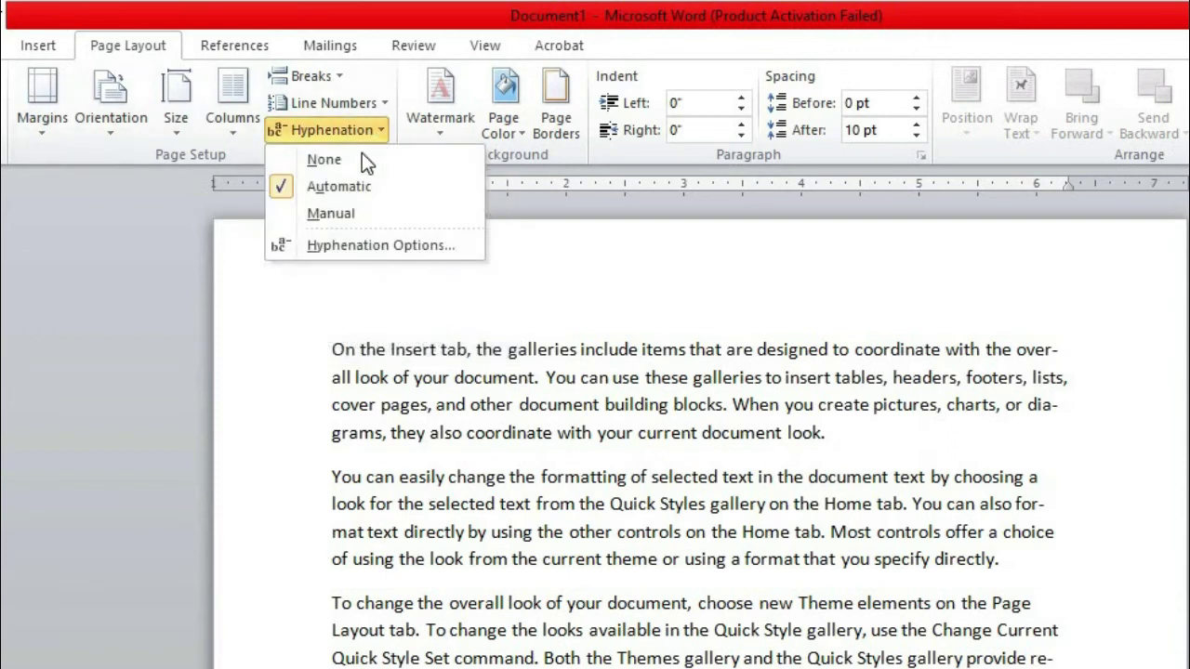
pyautogui.click(340, 163)
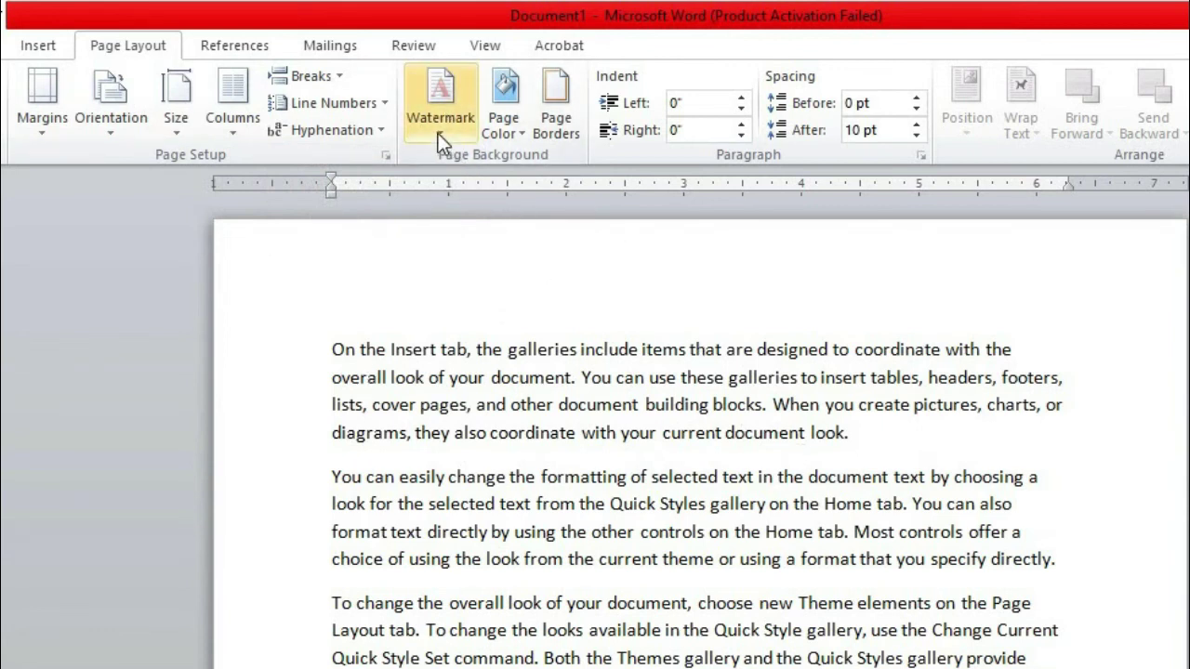
# Step: Apply the CONFIDENTIAL 1 watermark and scroll through the pages to check it
pyautogui.click(442, 107)
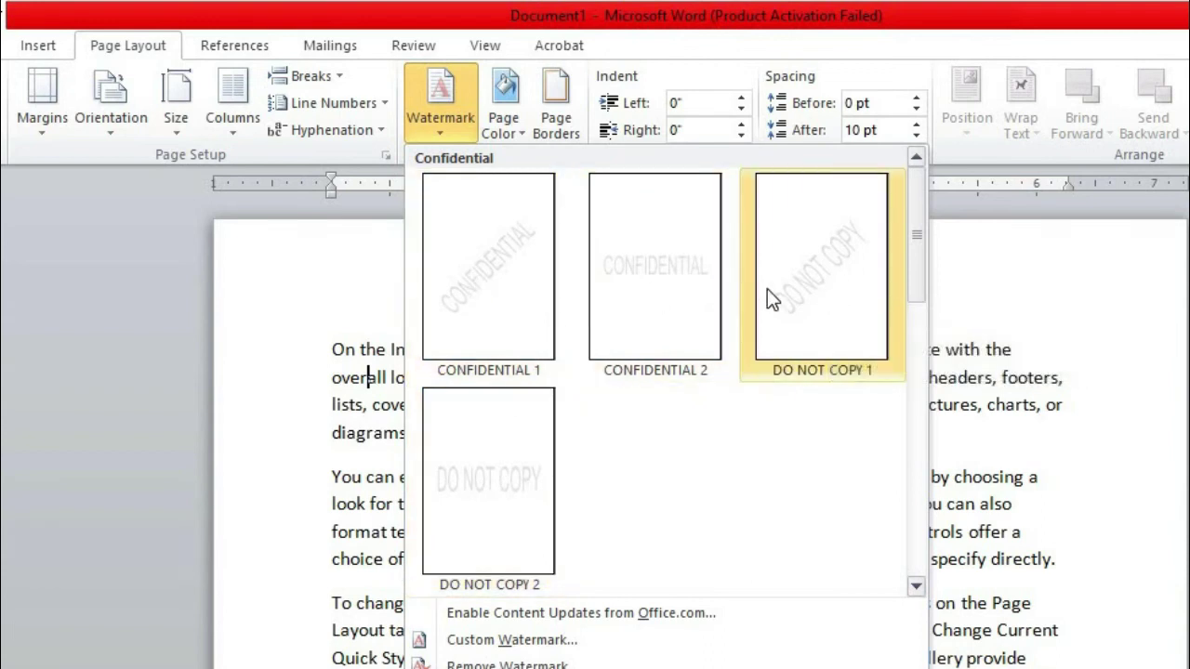
pyautogui.click(504, 276)
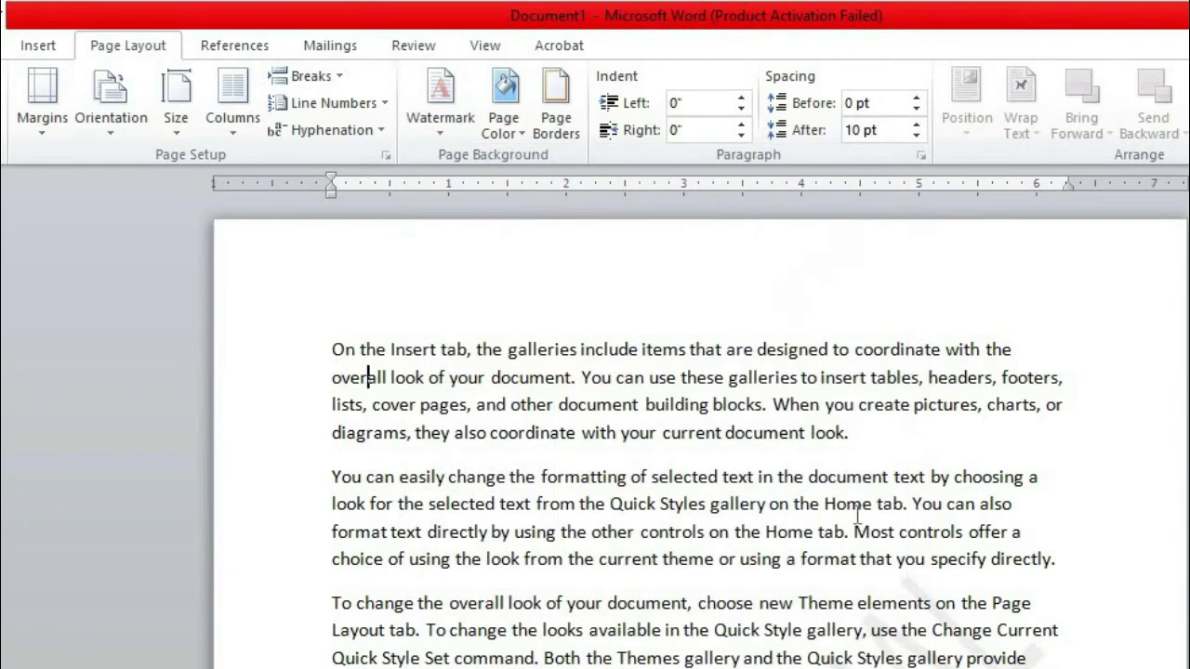
pyautogui.scroll(-3, 859, 513)
pyautogui.scroll(-1, 872, 502)
pyautogui.scroll(-4, 872, 502)
pyautogui.scroll(-4, 872, 502)
pyautogui.scroll(-4, 872, 502)
pyautogui.scroll(-4, 872, 501)
pyautogui.scroll(-4, 872, 500)
pyautogui.scroll(-4, 799, 366)
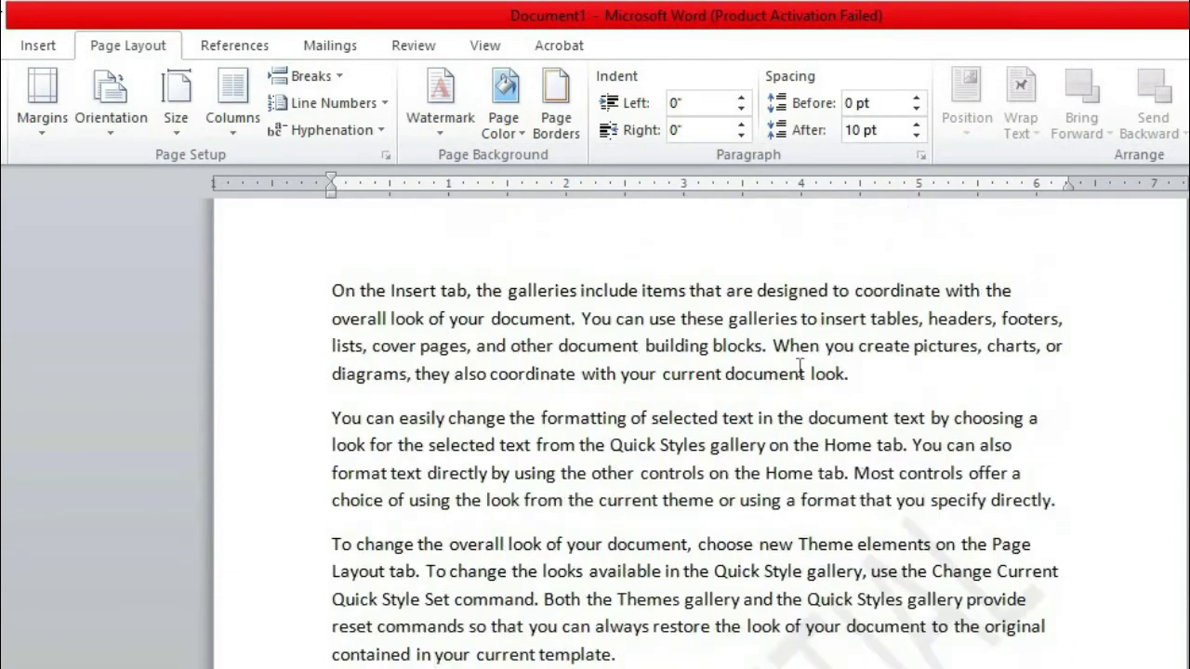
# Step: Remove the watermark and bring up the watermark gallery again
pyautogui.click(446, 133)
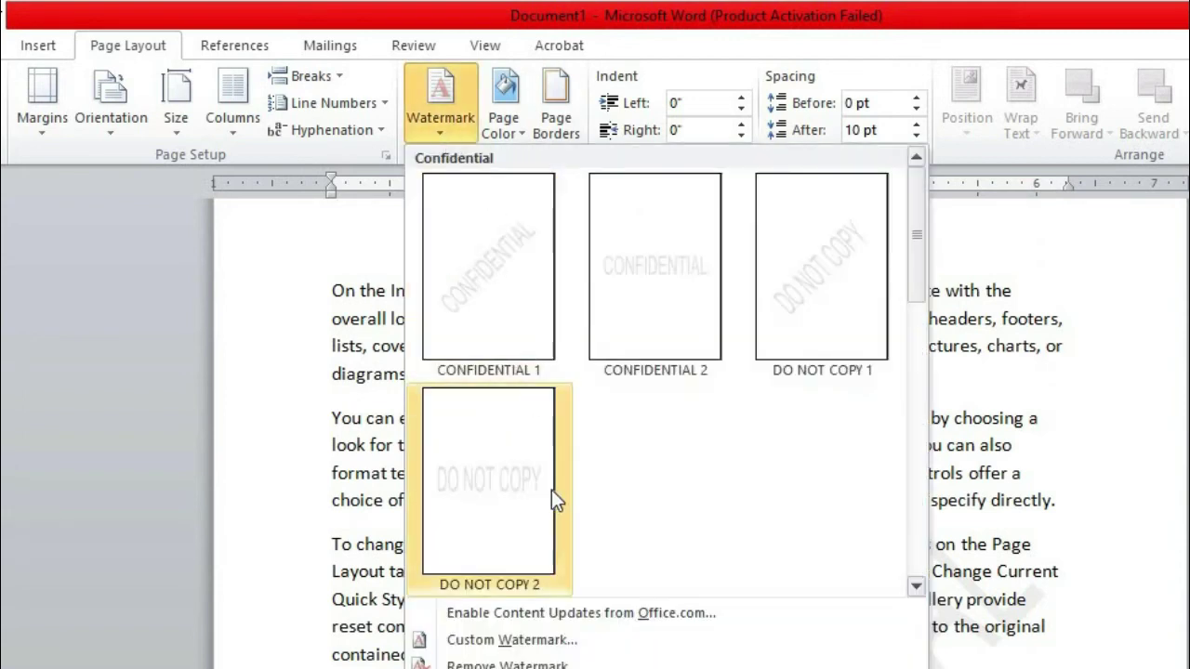
pyautogui.click(506, 663)
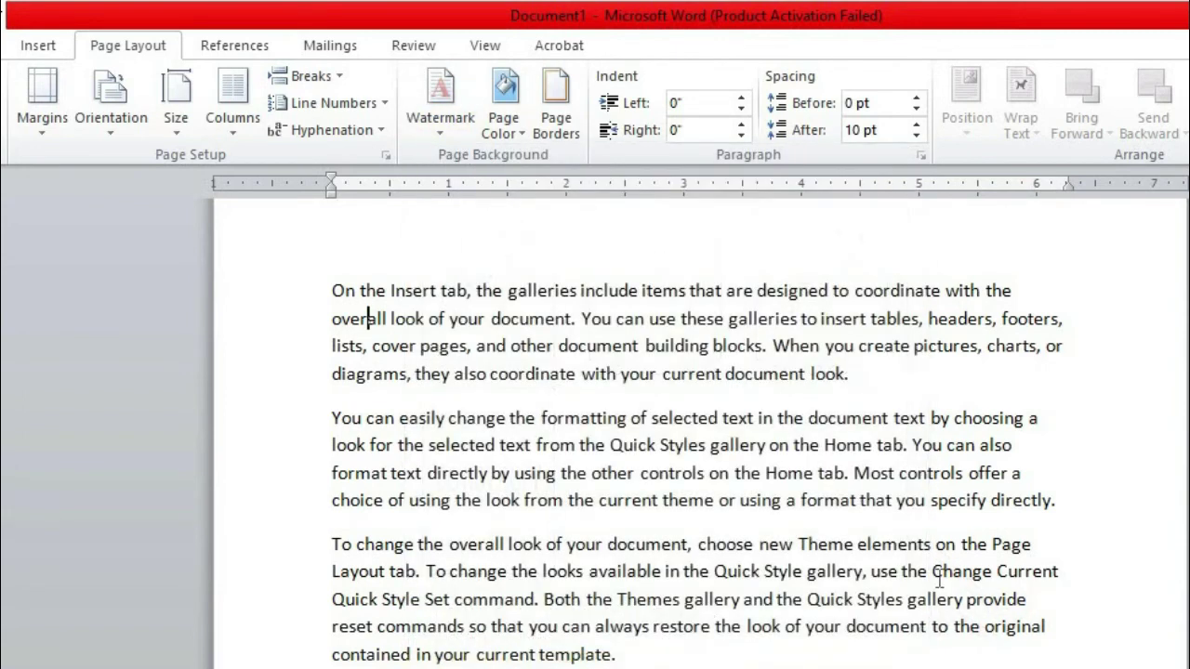
pyautogui.scroll(-3, 941, 578)
pyautogui.scroll(-3, 941, 578)
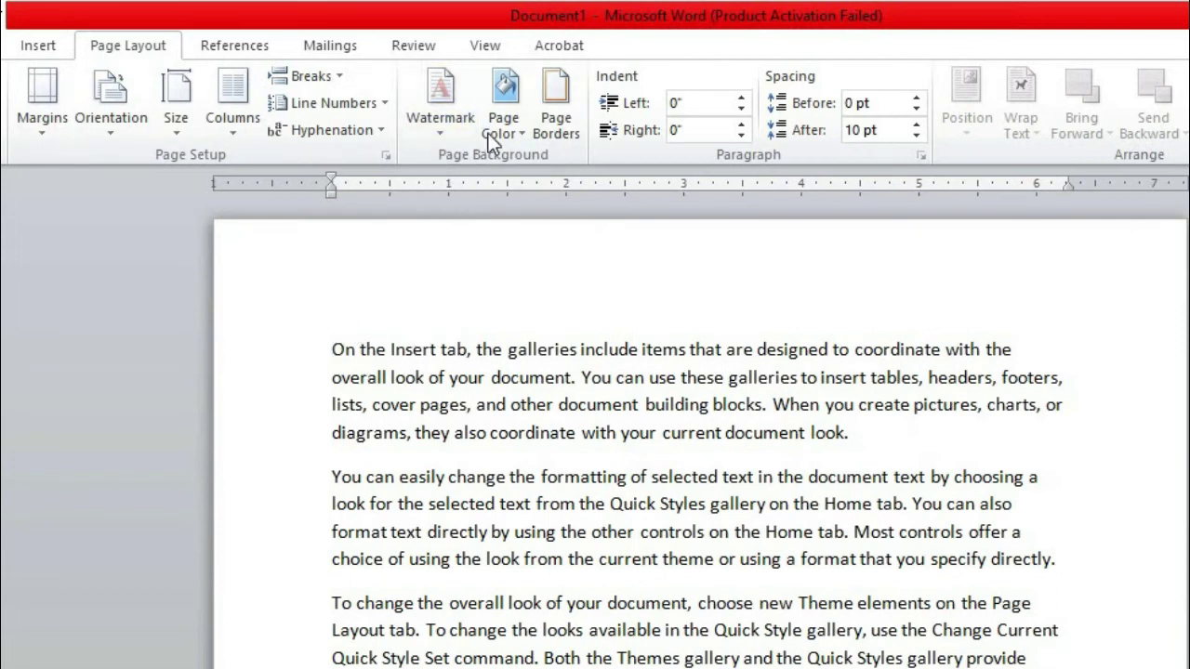
pyautogui.click(441, 139)
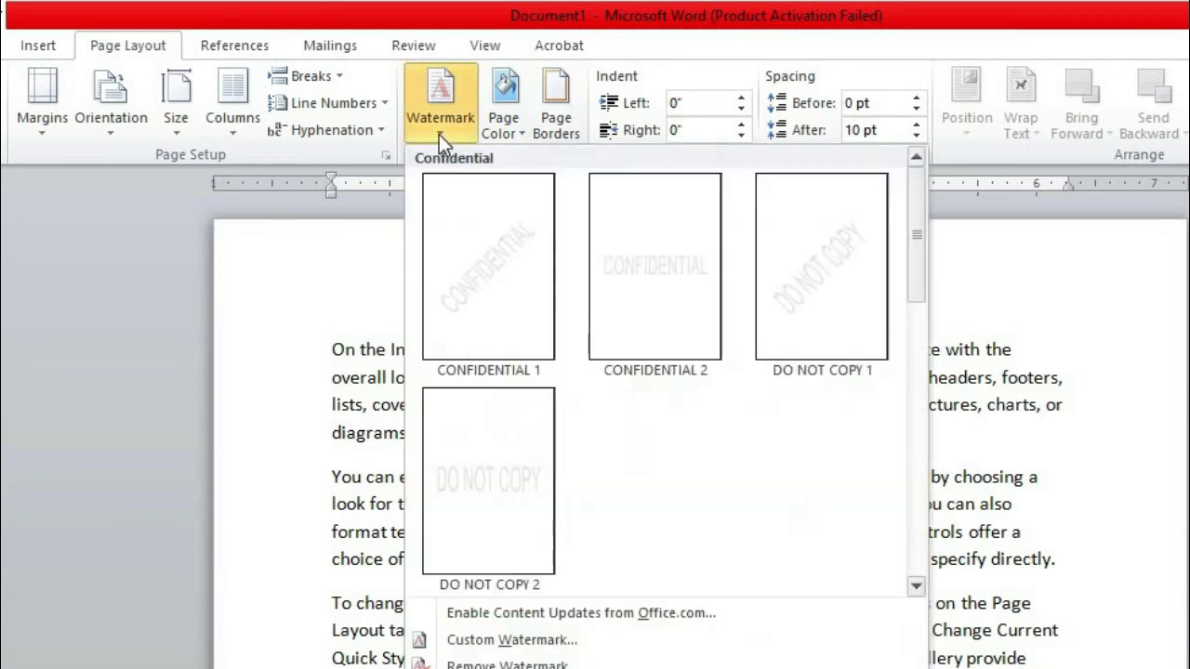
# Step: Insert Hosanna Computer Channel Art.jpg as a washed-out picture watermark through Custom Watermark
pyautogui.click(516, 643)
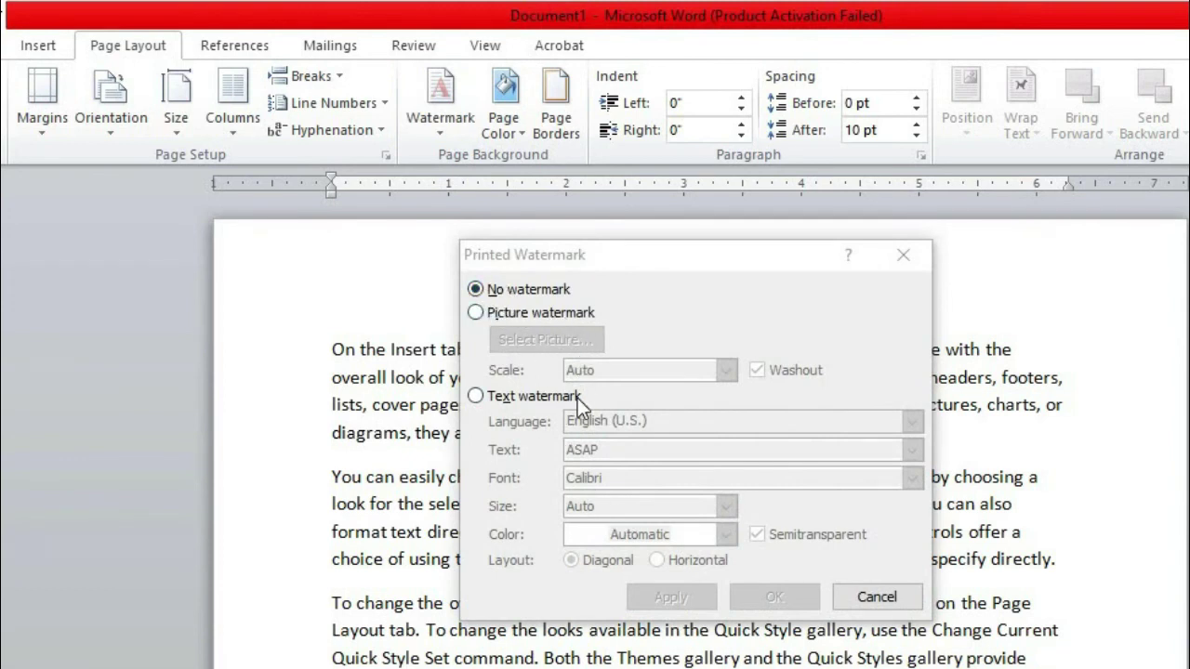
pyautogui.click(476, 314)
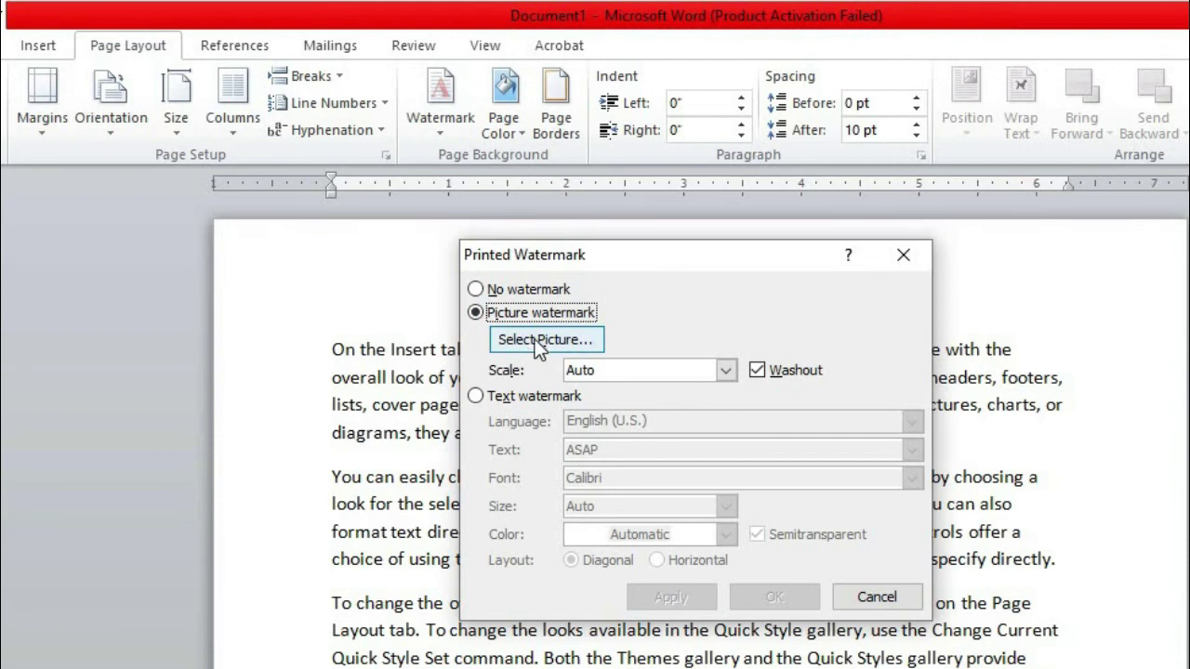
pyautogui.click(529, 338)
pyautogui.click(534, 340)
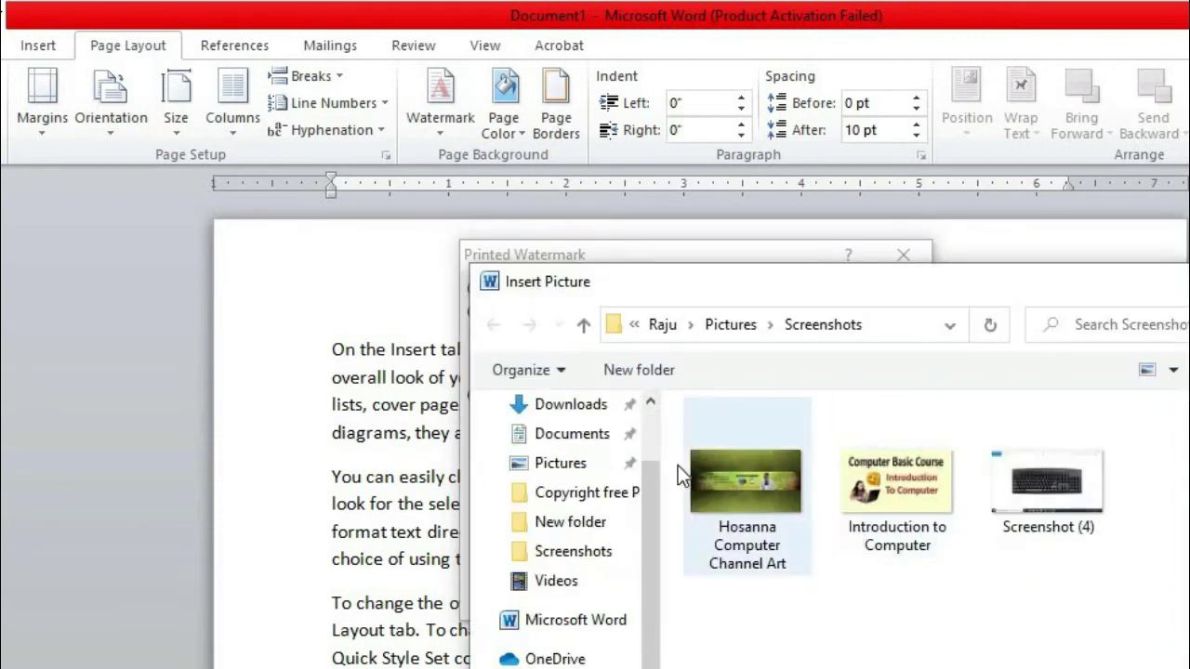
pyautogui.click(778, 490)
pyautogui.click(746, 502)
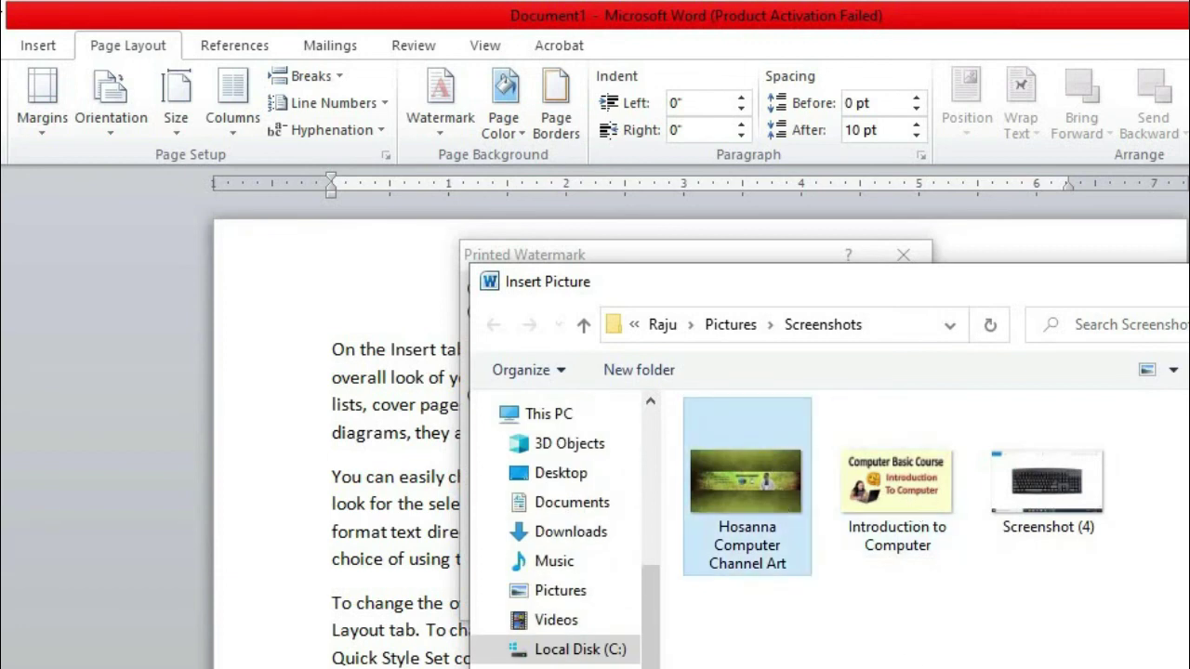
pyautogui.press('Return')
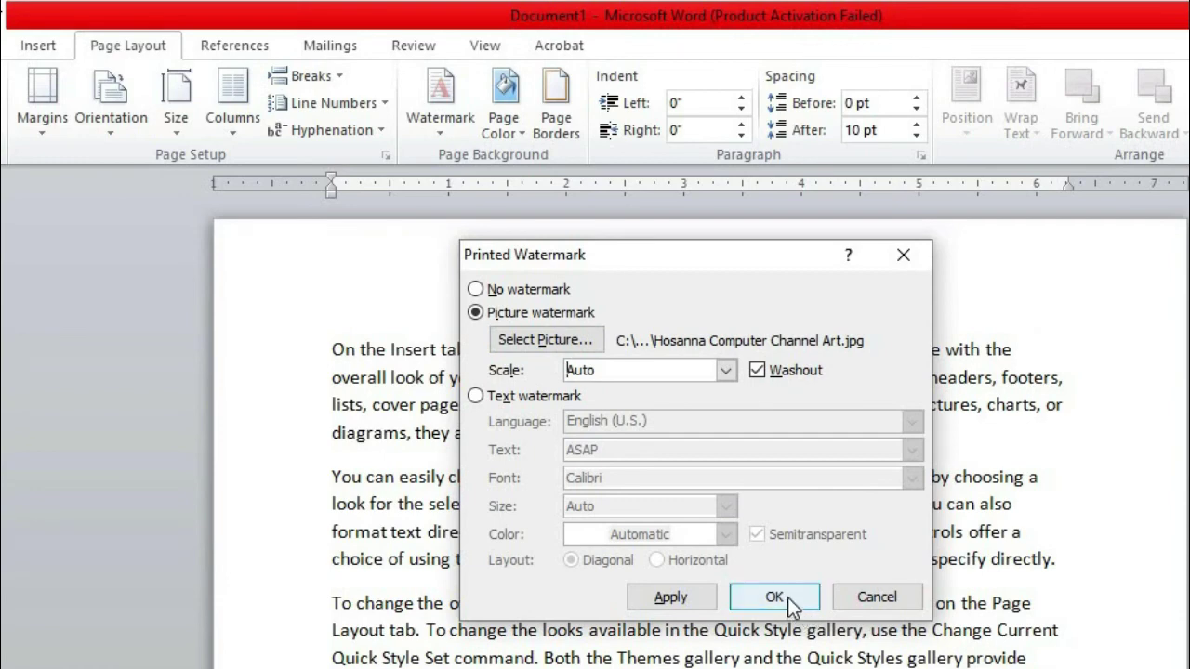
pyautogui.click(788, 596)
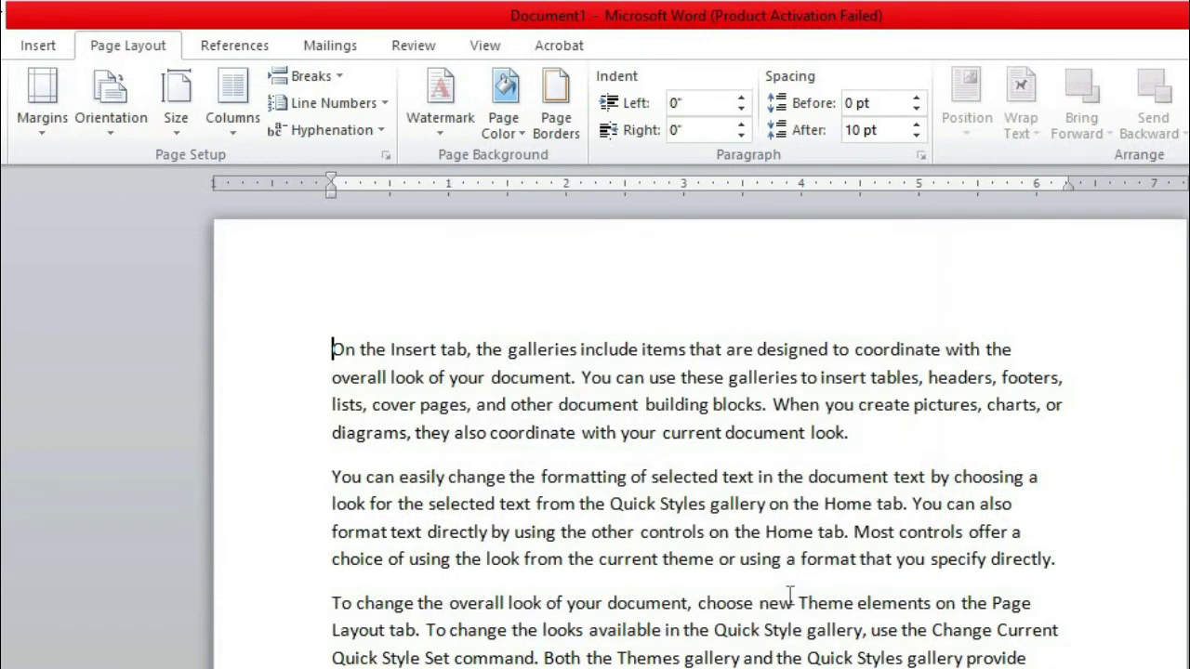
pyautogui.scroll(-3, 790, 595)
pyautogui.scroll(-3, 817, 585)
pyautogui.scroll(-3, 855, 572)
pyautogui.scroll(-3, 896, 558)
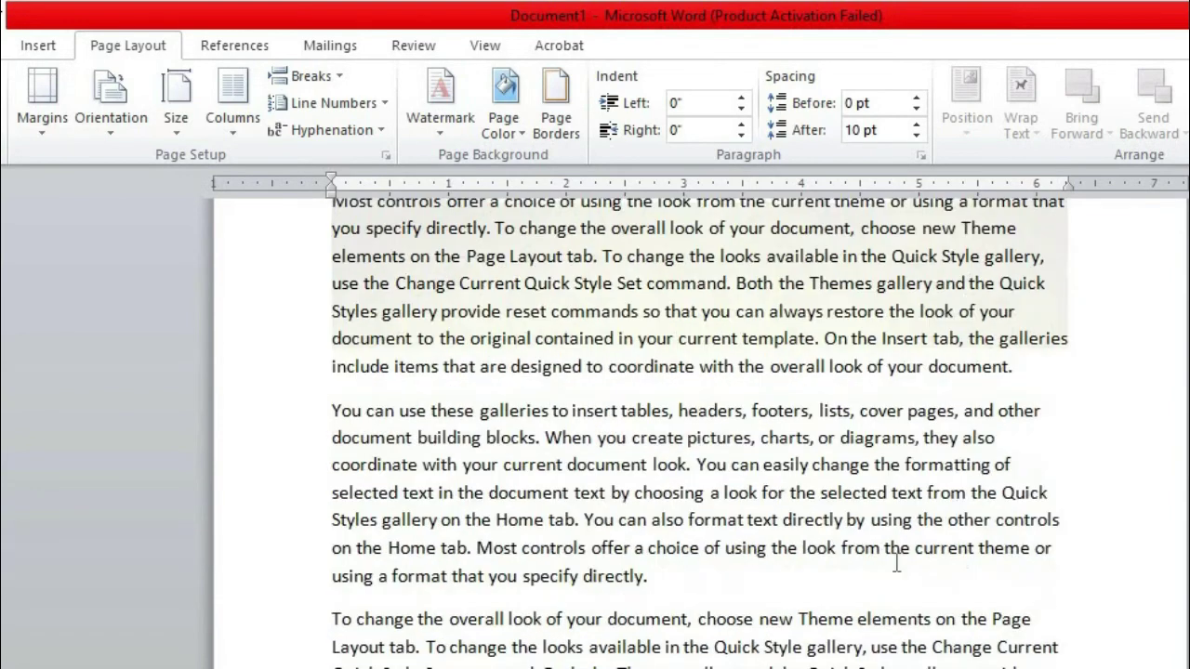
pyautogui.scroll(10, 896, 557)
pyautogui.scroll(2, 896, 558)
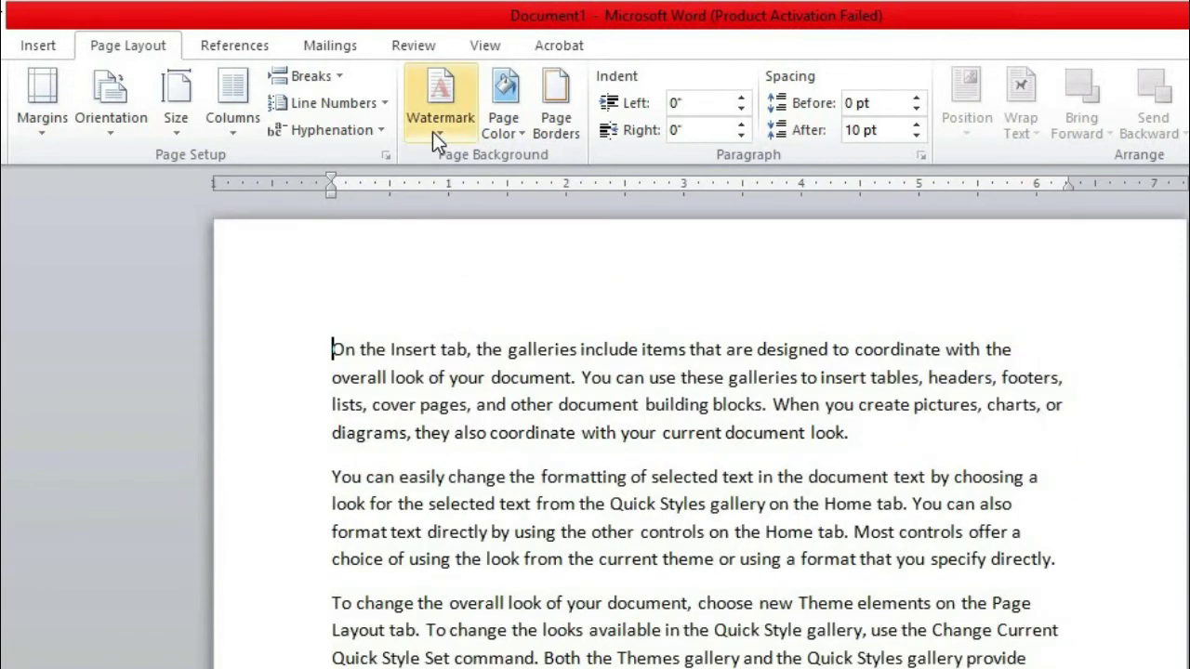
# Step: Switch the custom watermark to text reading 'Hosanna Computer'
pyautogui.click(432, 132)
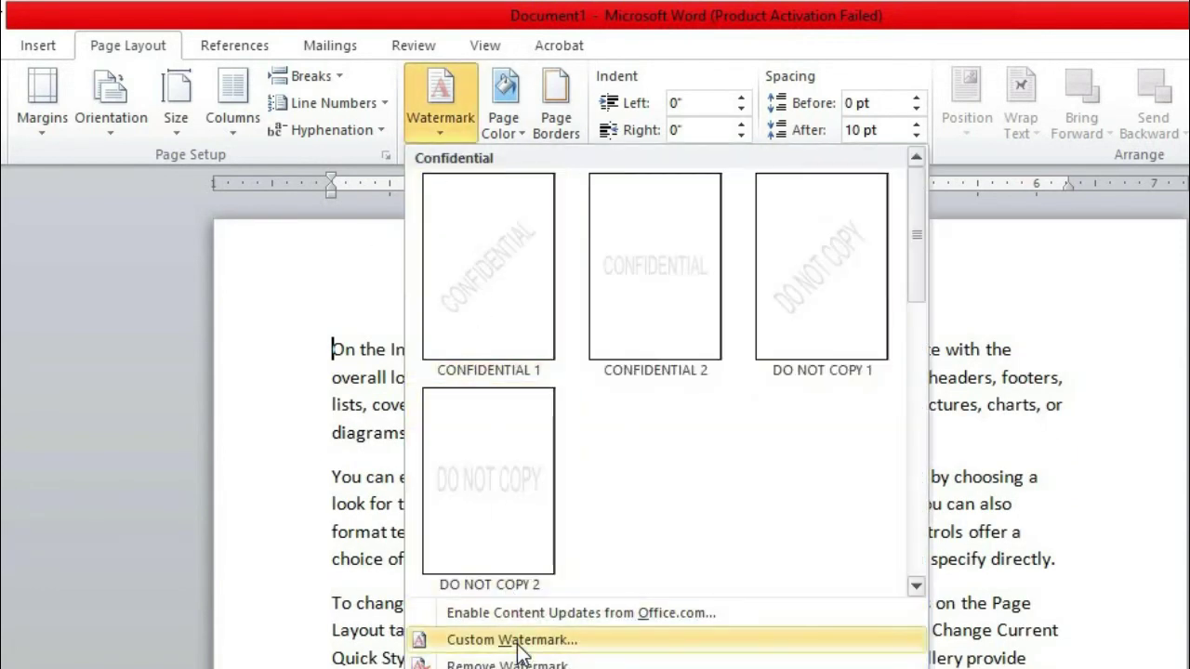
pyautogui.click(515, 641)
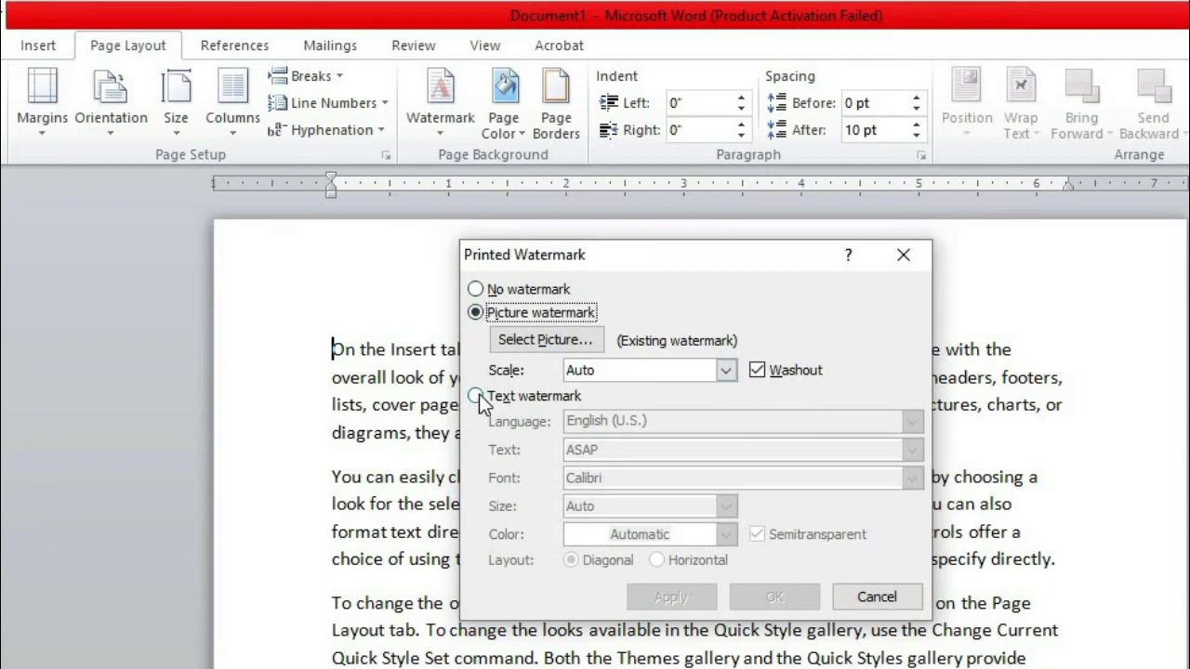
pyautogui.click(477, 395)
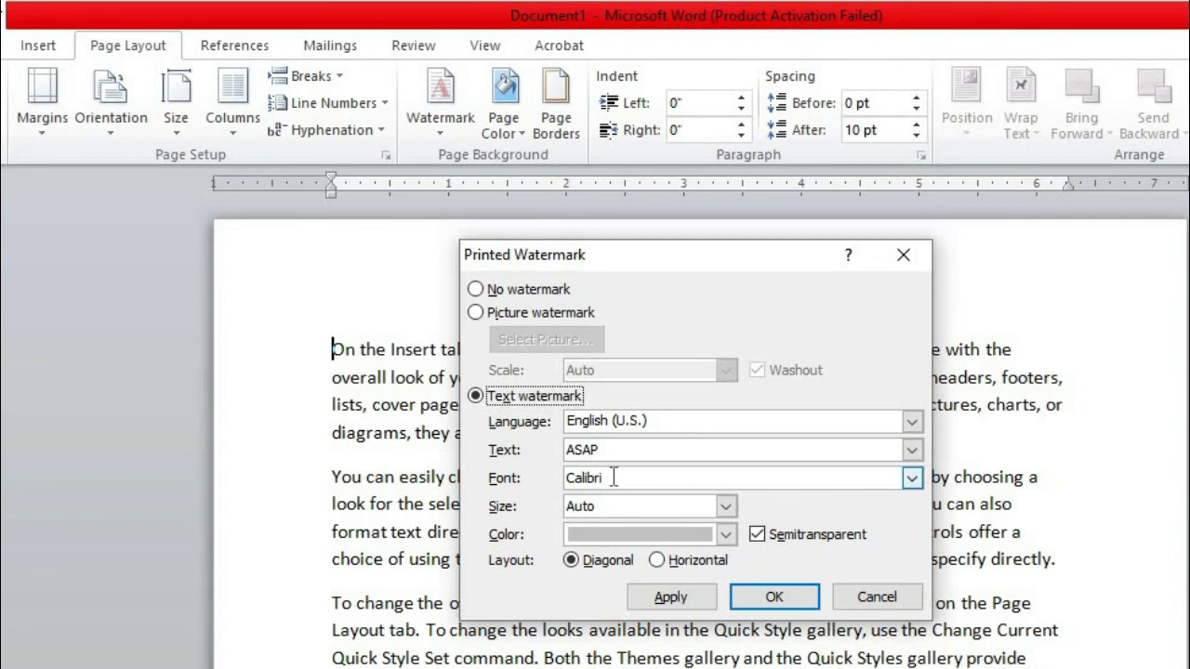
pyautogui.click(617, 452)
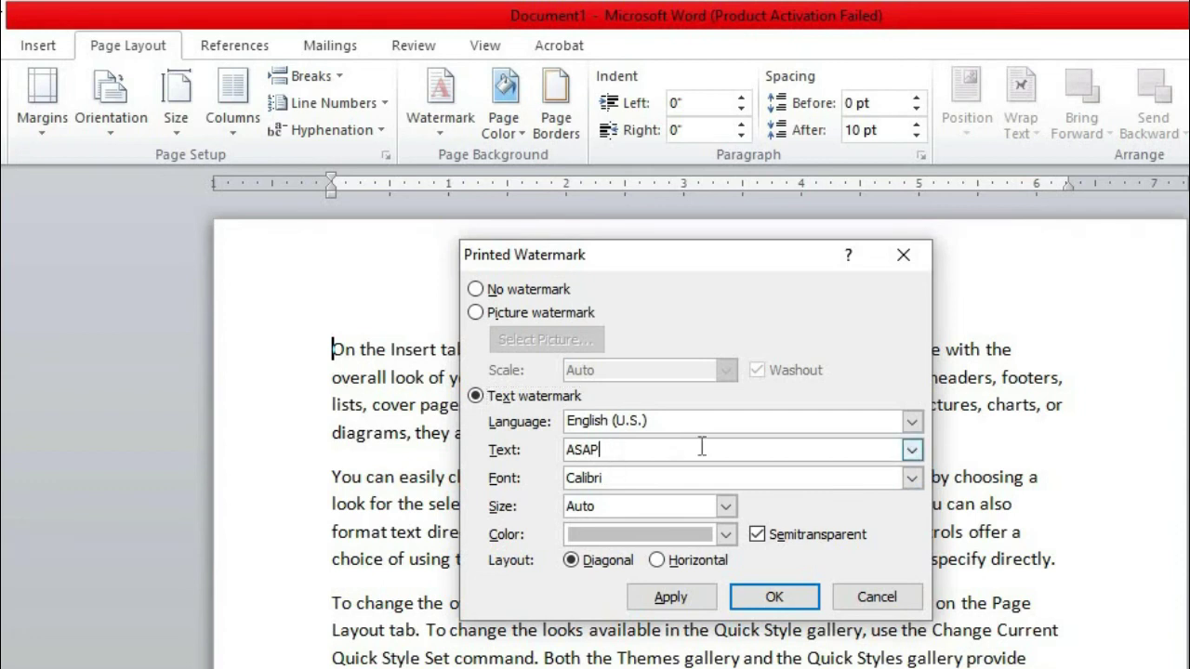
pyautogui.press('BackSpace')
pyautogui.press('BackSpace')
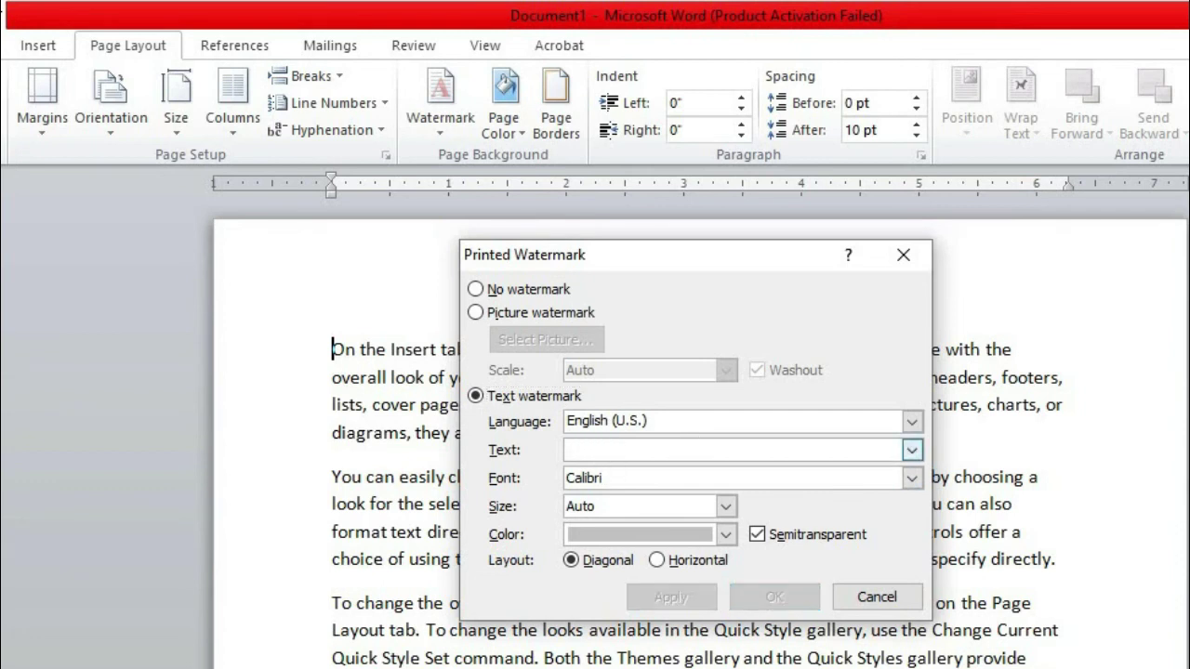
pyautogui.write('Hosanna Computer')
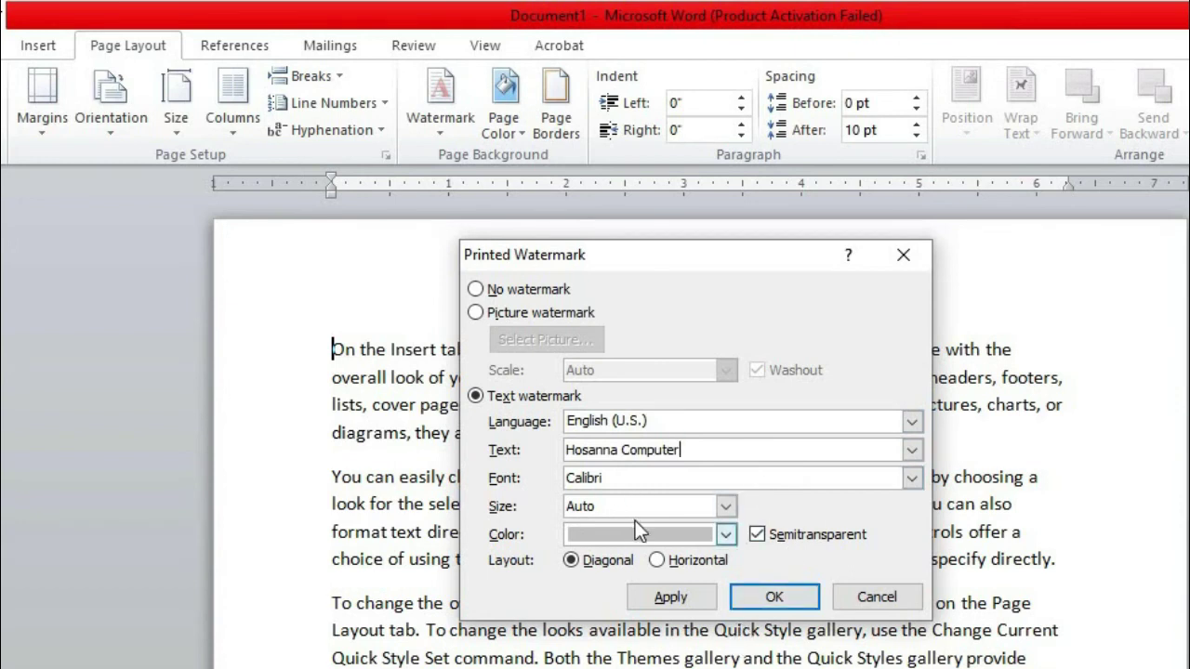
pyautogui.click(774, 595)
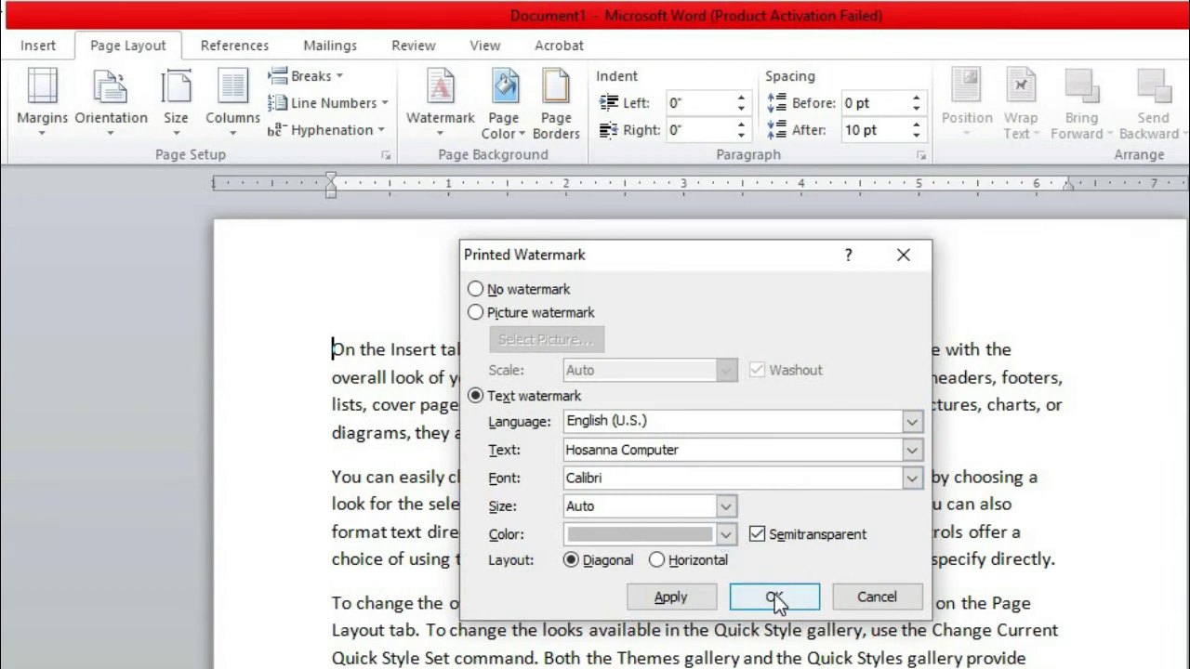
# Step: Keep Calibri at Auto size, colour it dark red, set Diagonal layout, and apply
pyautogui.click(602, 478)
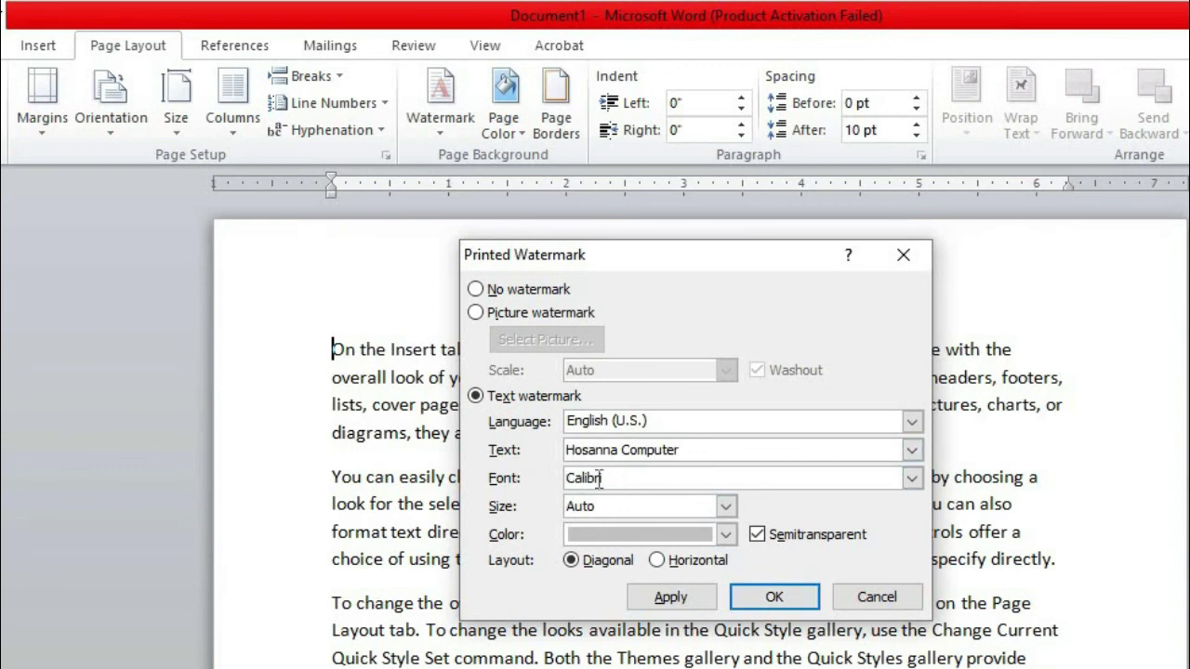
pyautogui.click(918, 480)
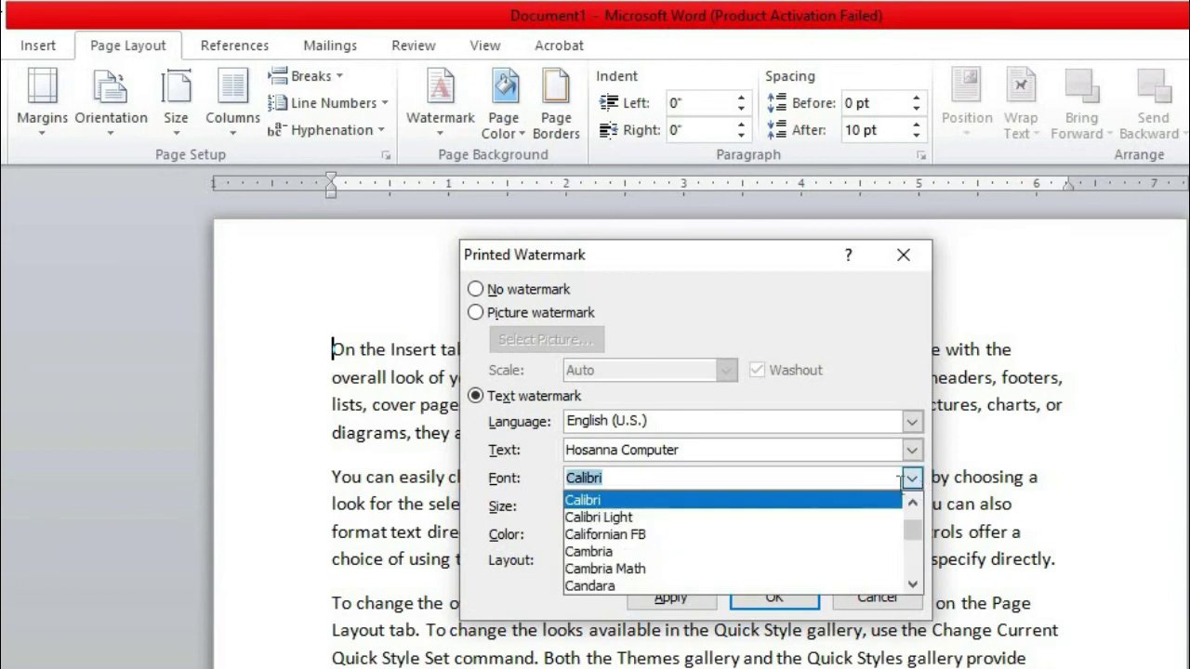
pyautogui.click(689, 500)
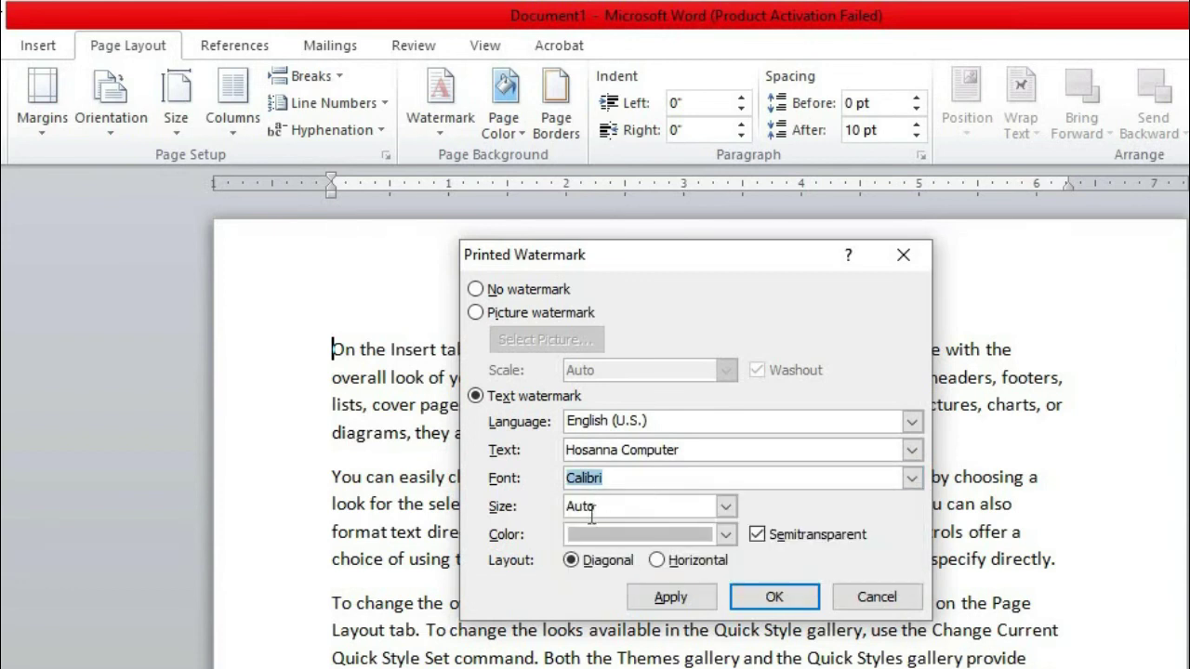
pyautogui.click(725, 507)
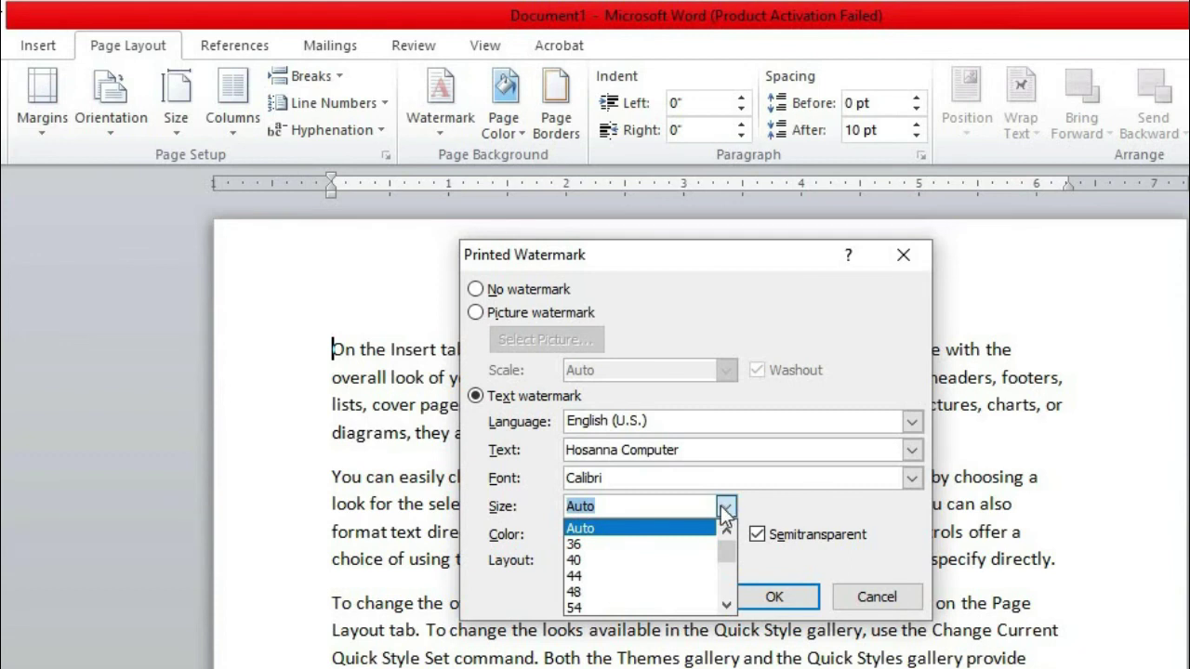
pyautogui.click(725, 507)
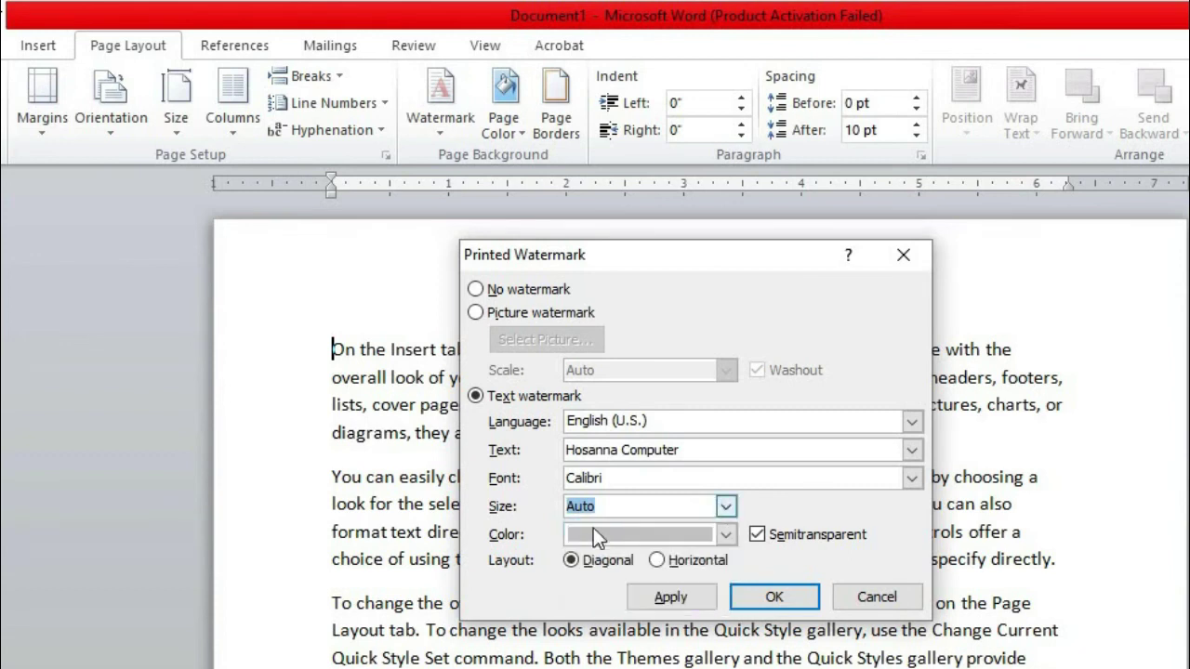
pyautogui.click(725, 531)
pyautogui.click(725, 532)
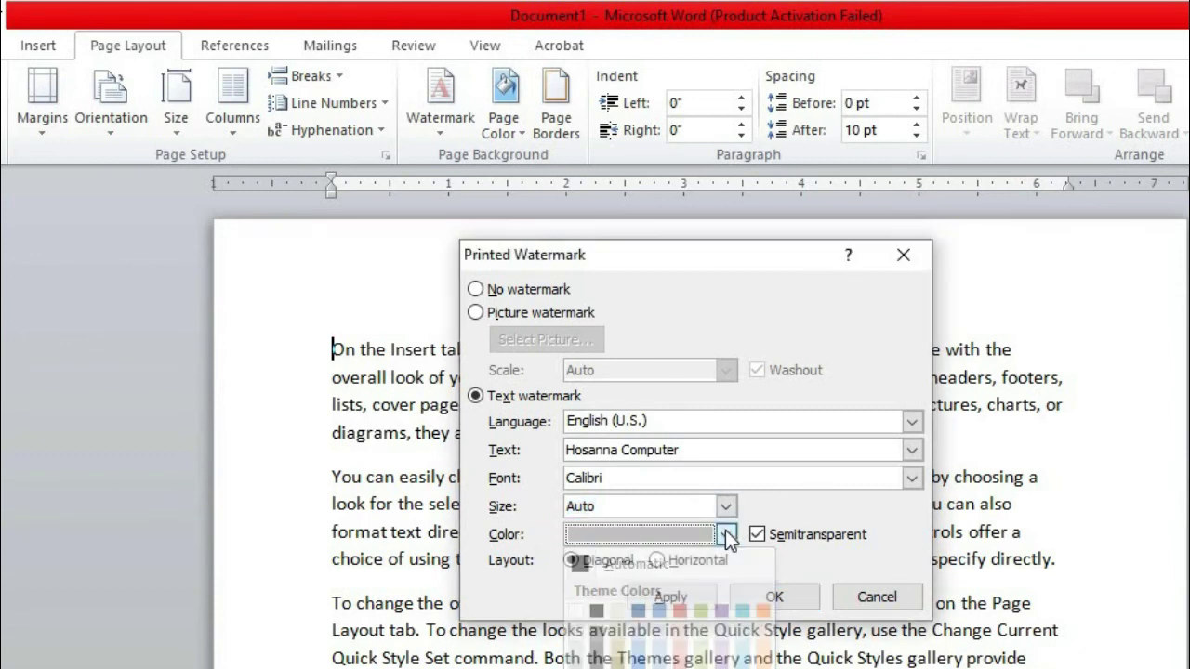
pyautogui.click(725, 532)
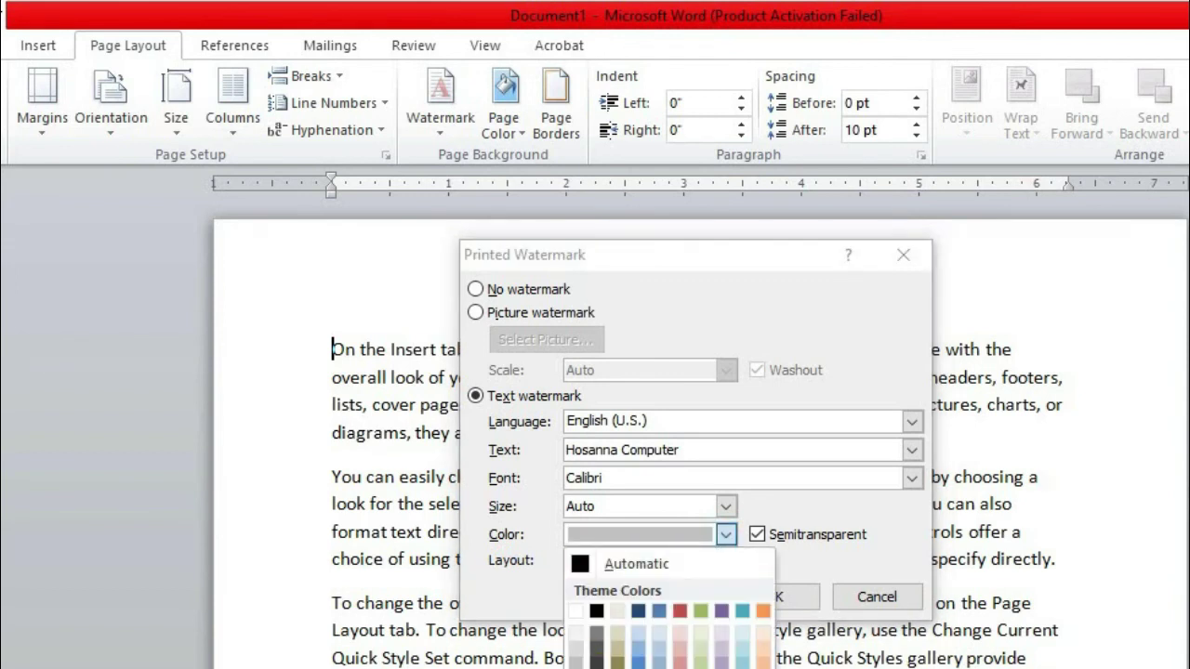
pyautogui.click(679, 662)
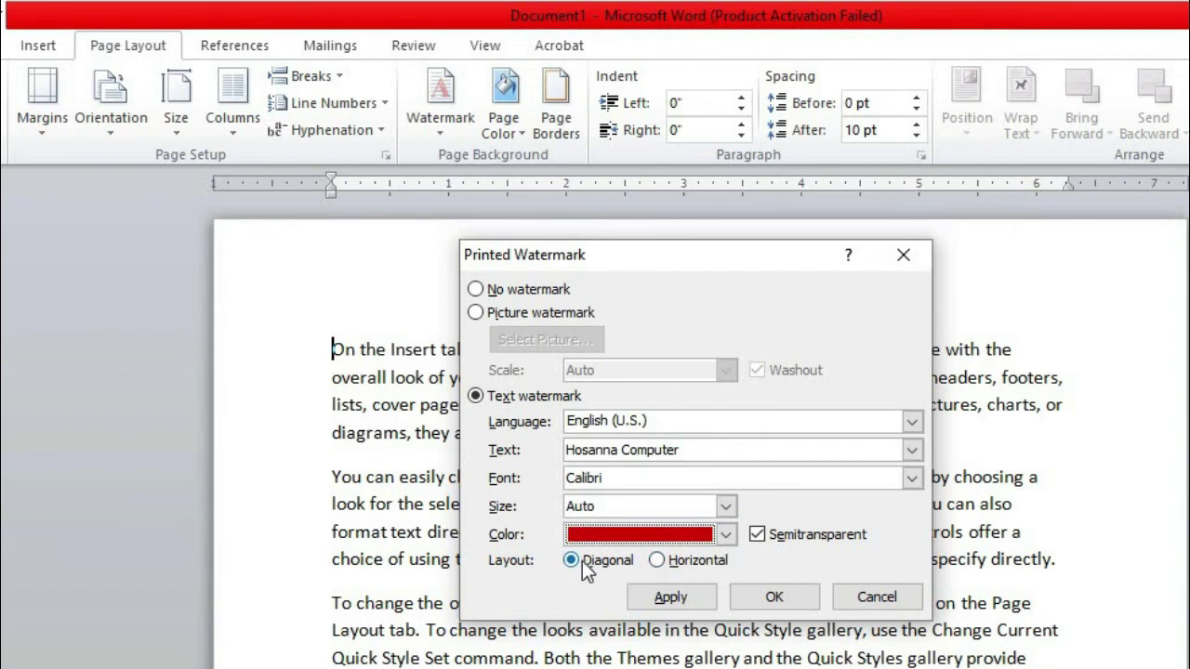
pyautogui.click(658, 560)
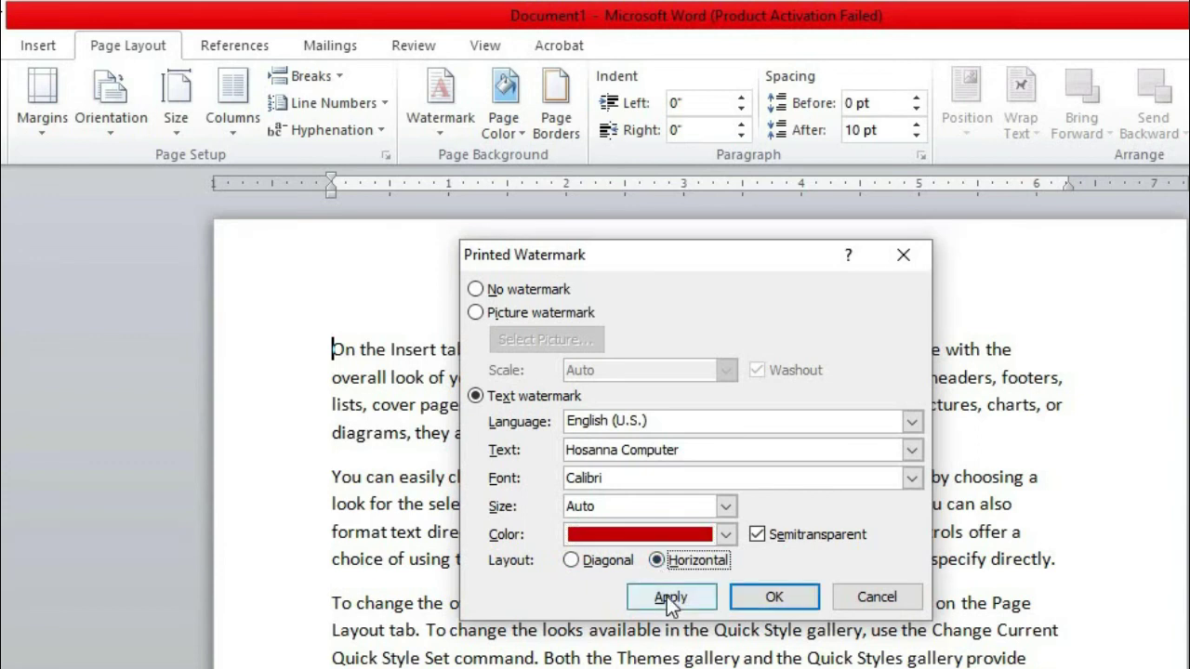
pyautogui.click(667, 597)
pyautogui.click(570, 560)
pyautogui.click(777, 598)
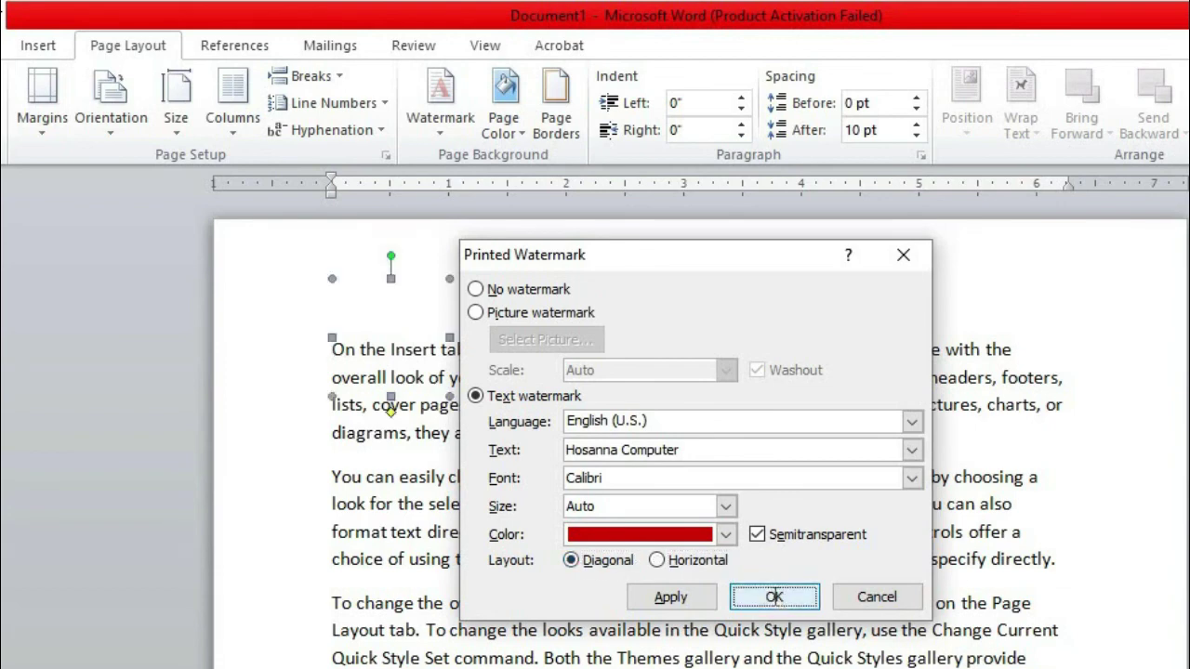
# Step: Remove the red 'Hosanna Computer' text watermark with Remove Watermark
pyautogui.scroll(-4, 880, 506)
pyautogui.scroll(-3, 880, 506)
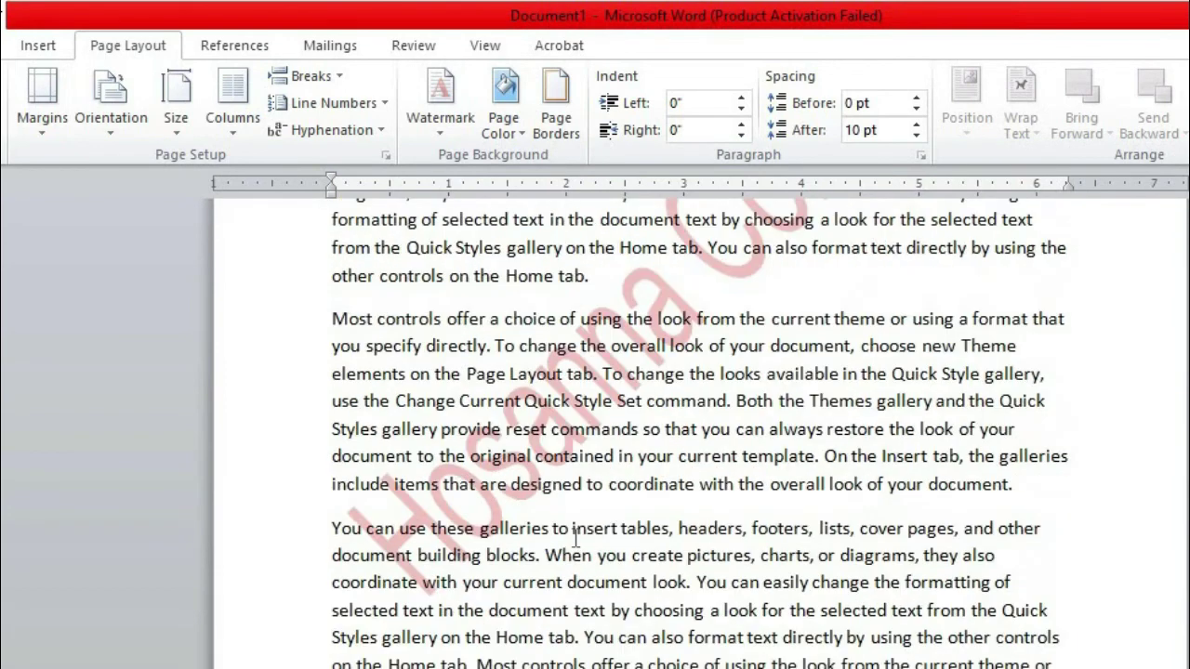
pyautogui.scroll(-5, 576, 537)
pyautogui.scroll(-3, 650, 483)
pyautogui.scroll(3, 697, 548)
pyautogui.scroll(-3, 699, 553)
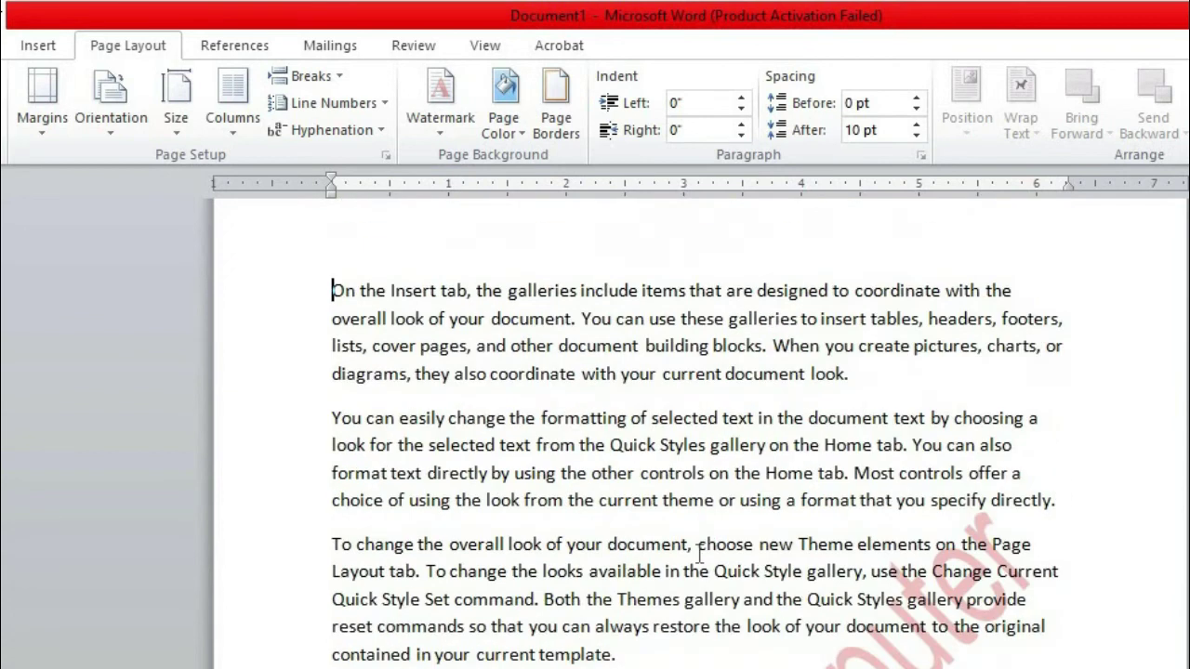
pyautogui.scroll(1, 699, 552)
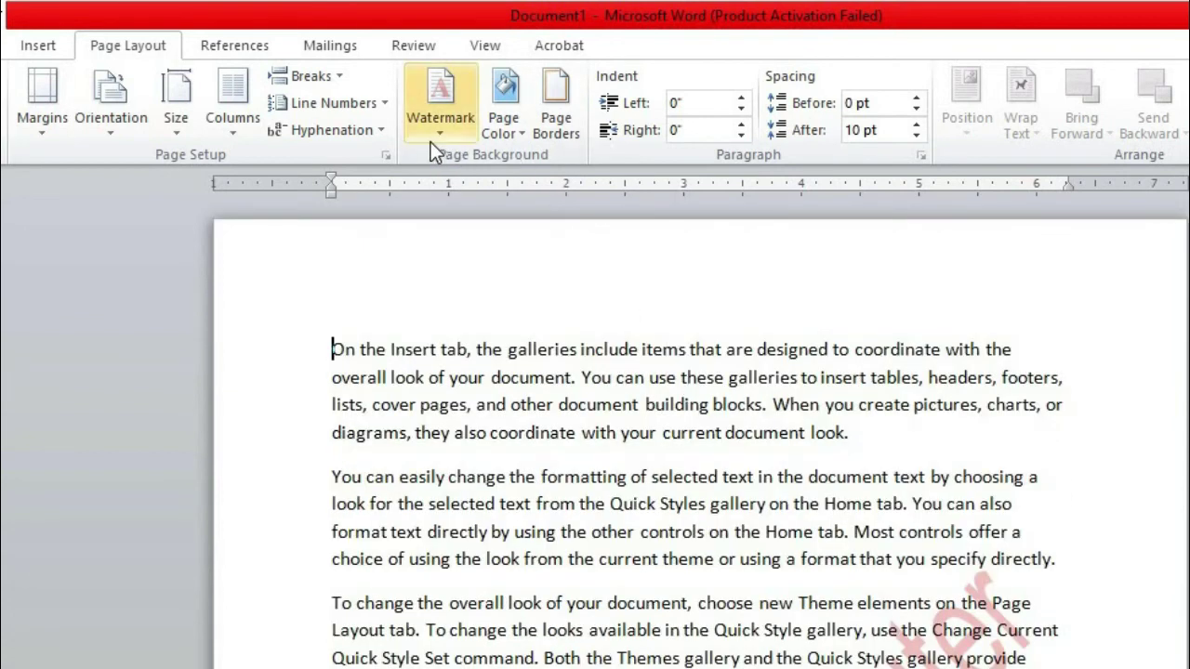
pyautogui.click(431, 141)
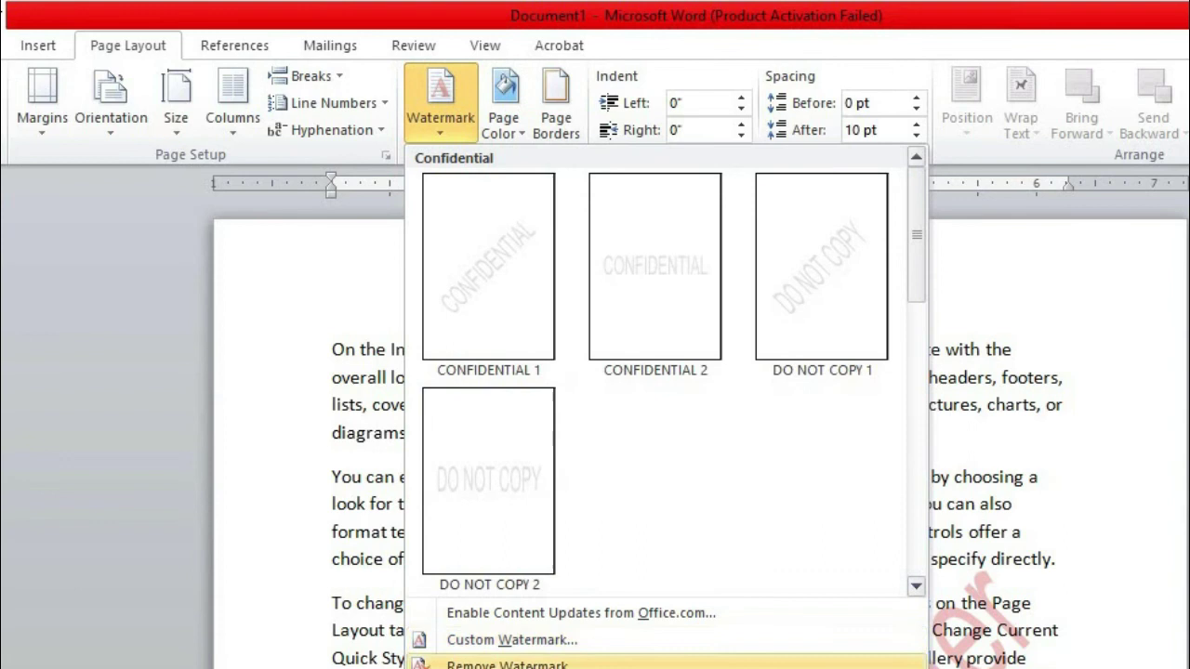
pyautogui.click(507, 664)
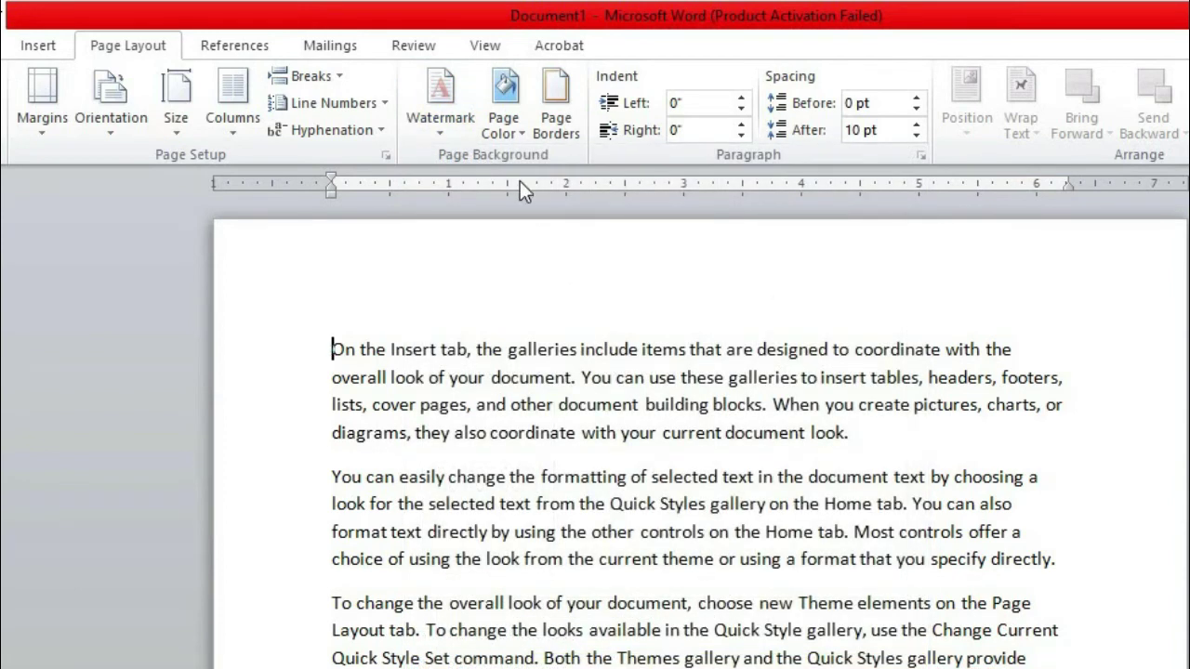
# Step: Set the page colour to Red, Accent 2, Lighter 60%
pyautogui.click(510, 102)
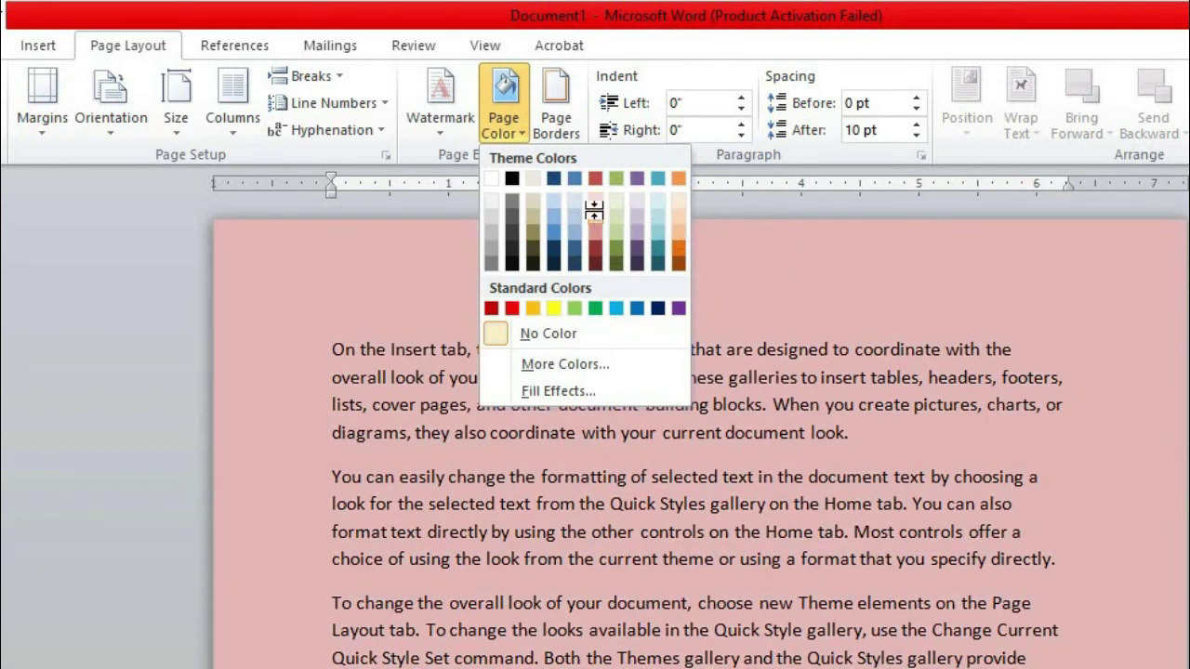
pyautogui.click(595, 220)
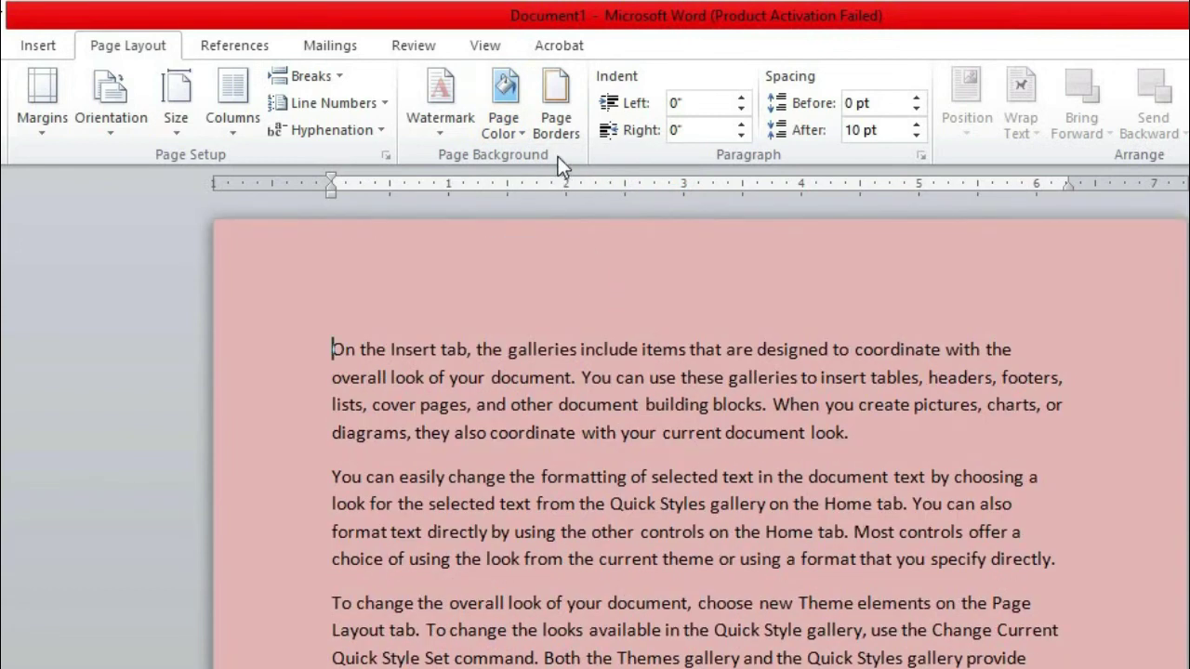
pyautogui.click(523, 134)
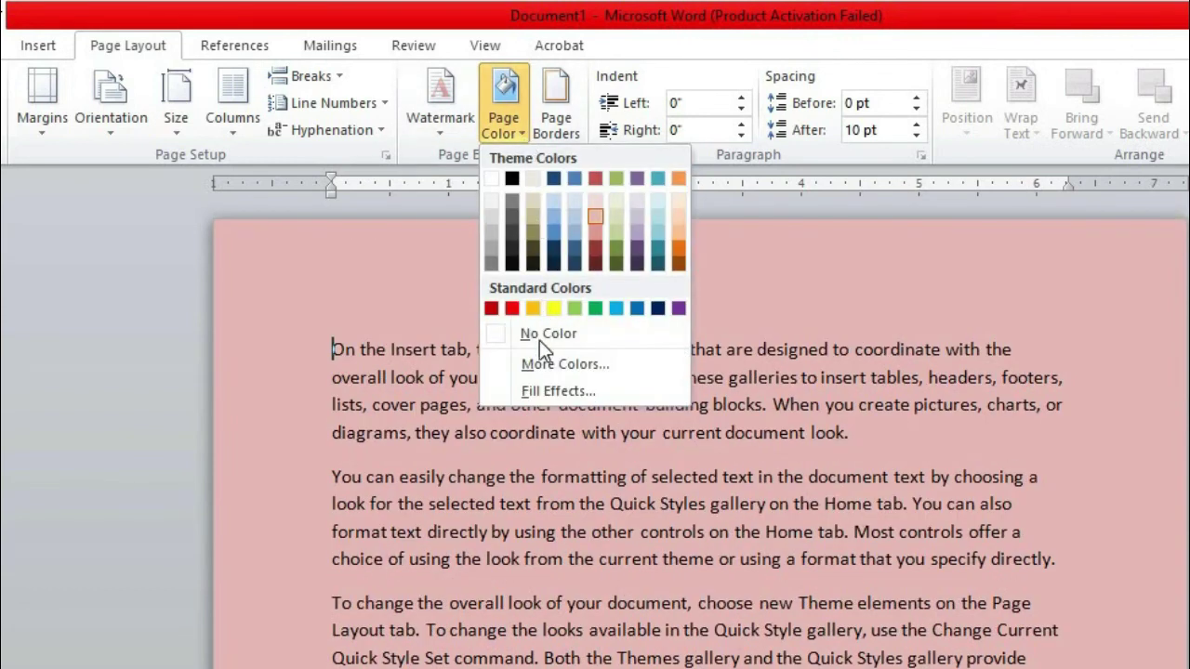
# Step: In More Colors, switch the colour model to HSL and back to RGB
pyautogui.click(557, 391)
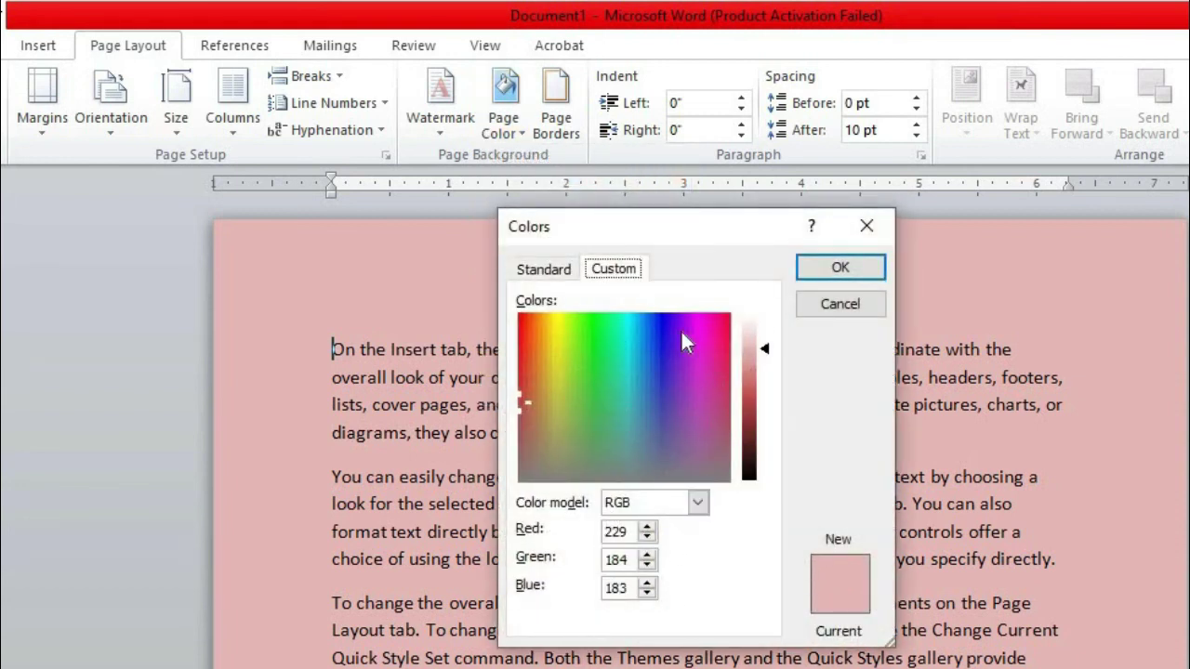
pyautogui.click(697, 502)
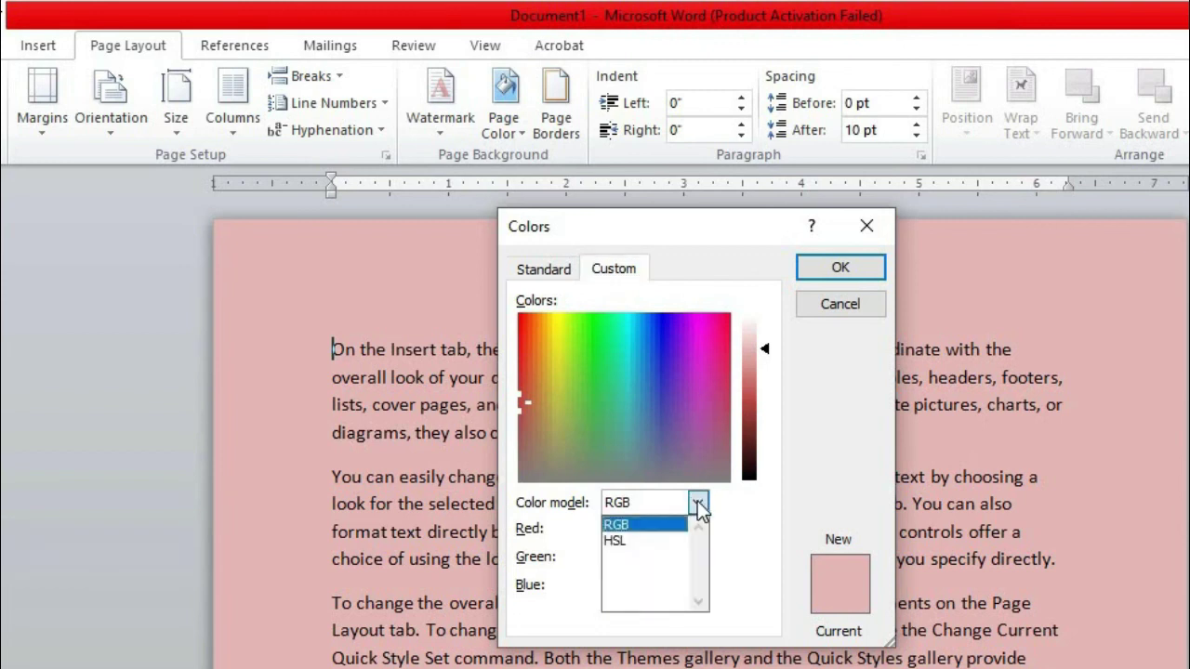
pyautogui.click(665, 539)
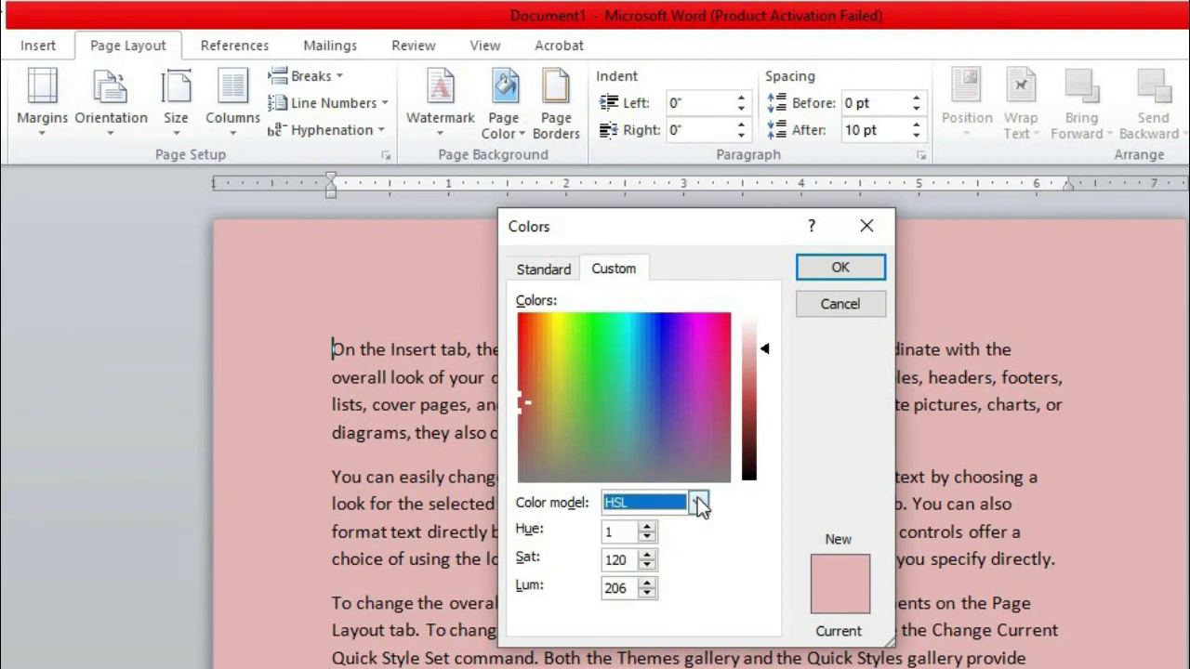
pyautogui.click(697, 503)
pyautogui.click(677, 526)
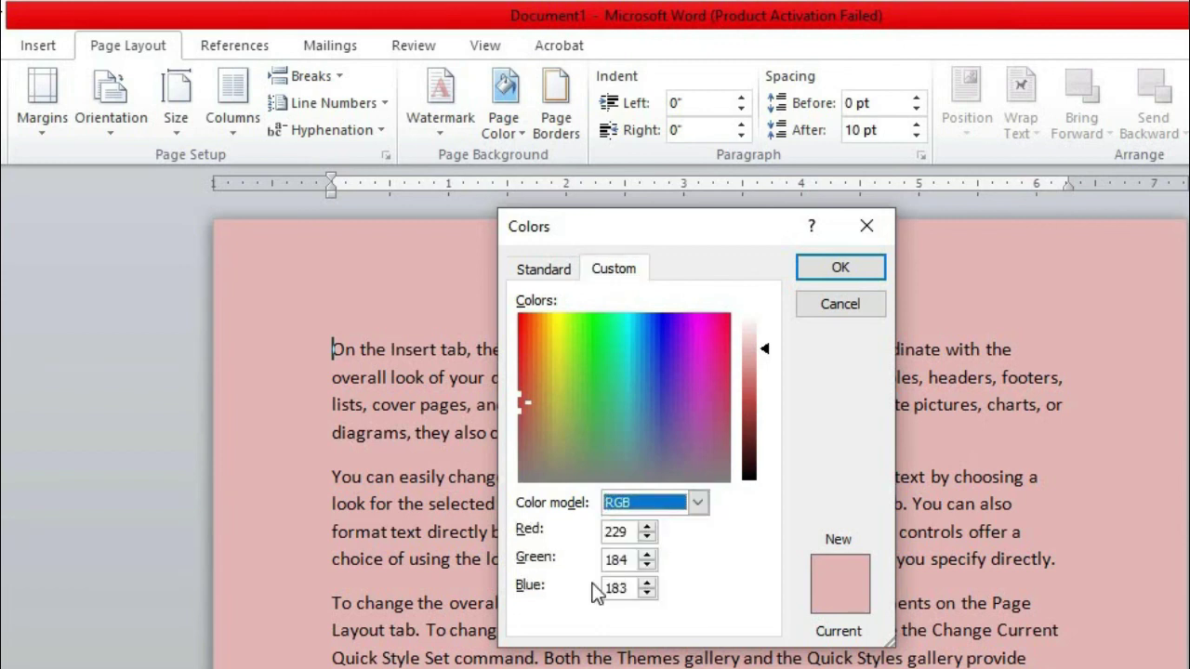
# Step: Apply light blue from the Standard palette, then set Page Color to No Color
pyautogui.click(569, 272)
pyautogui.click(646, 413)
pyautogui.click(655, 399)
pyautogui.click(662, 384)
pyautogui.click(648, 383)
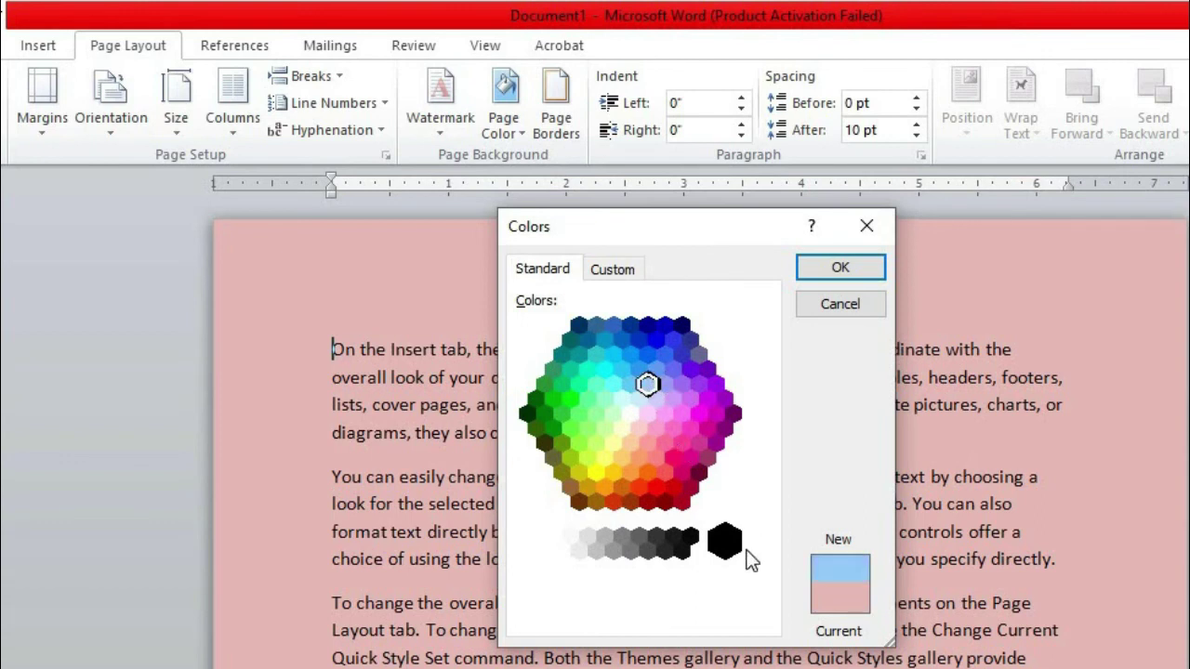
pyautogui.click(843, 270)
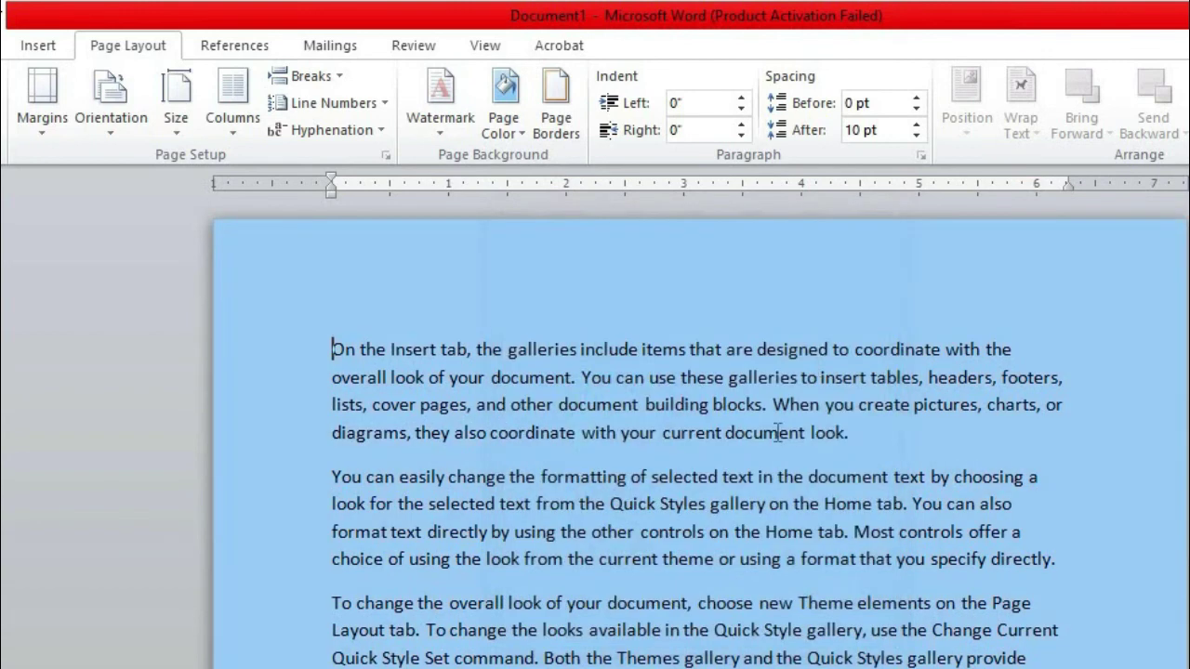
pyautogui.click(521, 134)
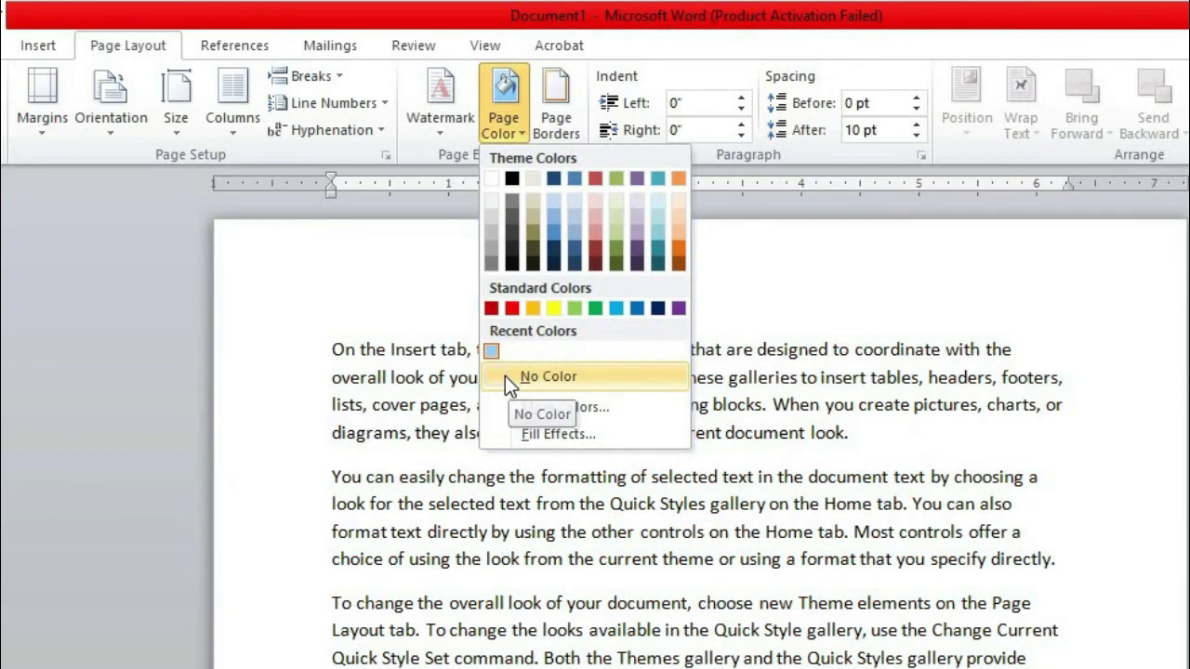
pyautogui.click(549, 376)
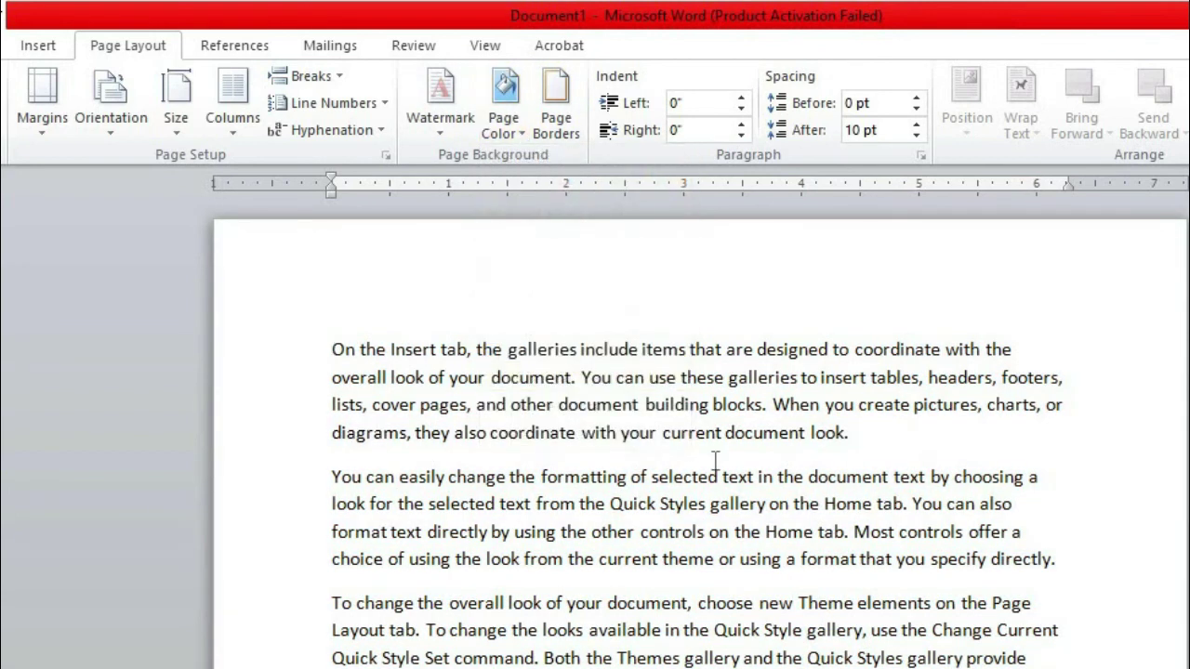
# Step: Open Page Borders and try Box, Shadow and 3-D settings, returning to Box
pyautogui.click(558, 111)
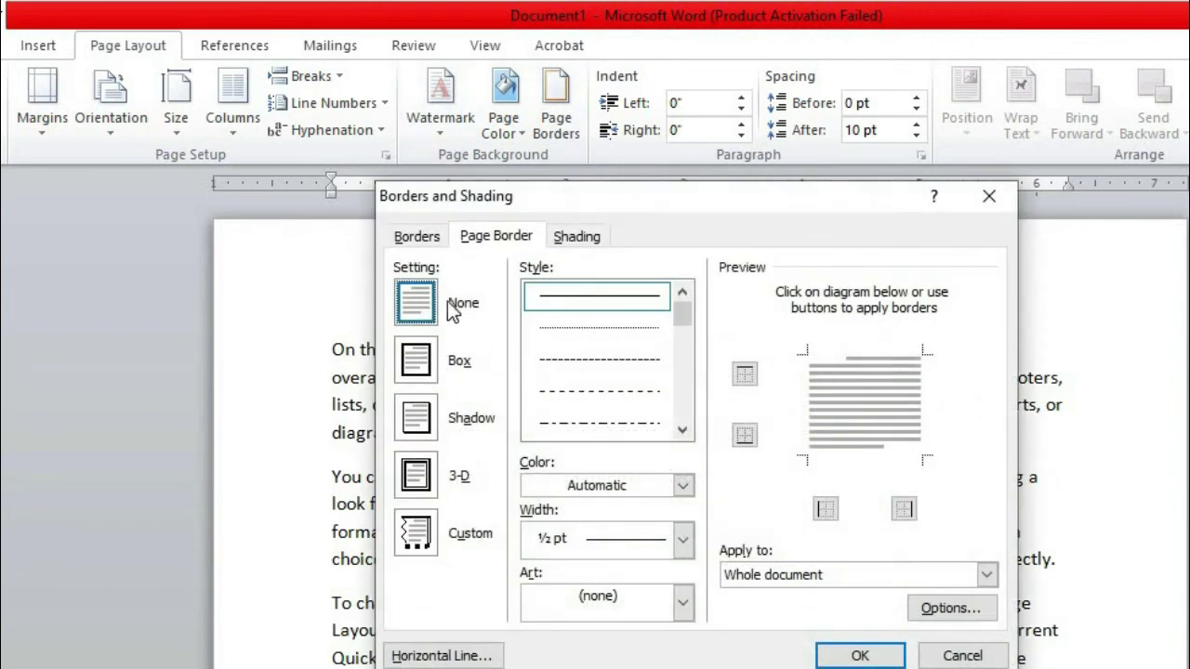
pyautogui.click(420, 365)
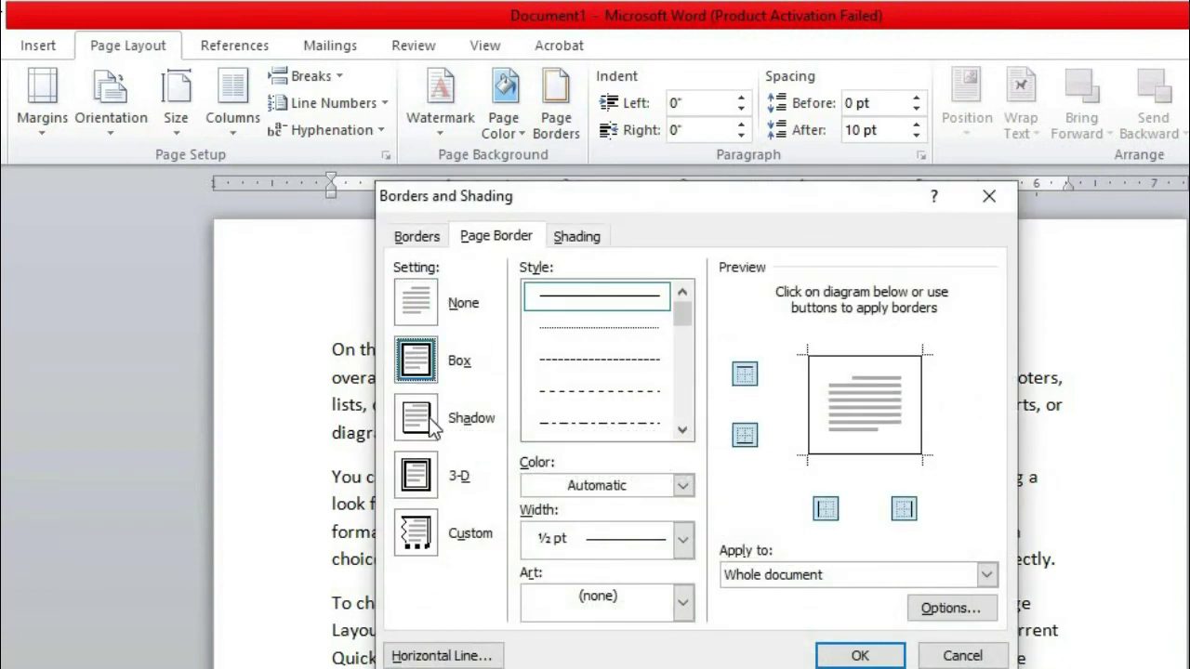
pyautogui.click(429, 419)
pyautogui.click(437, 488)
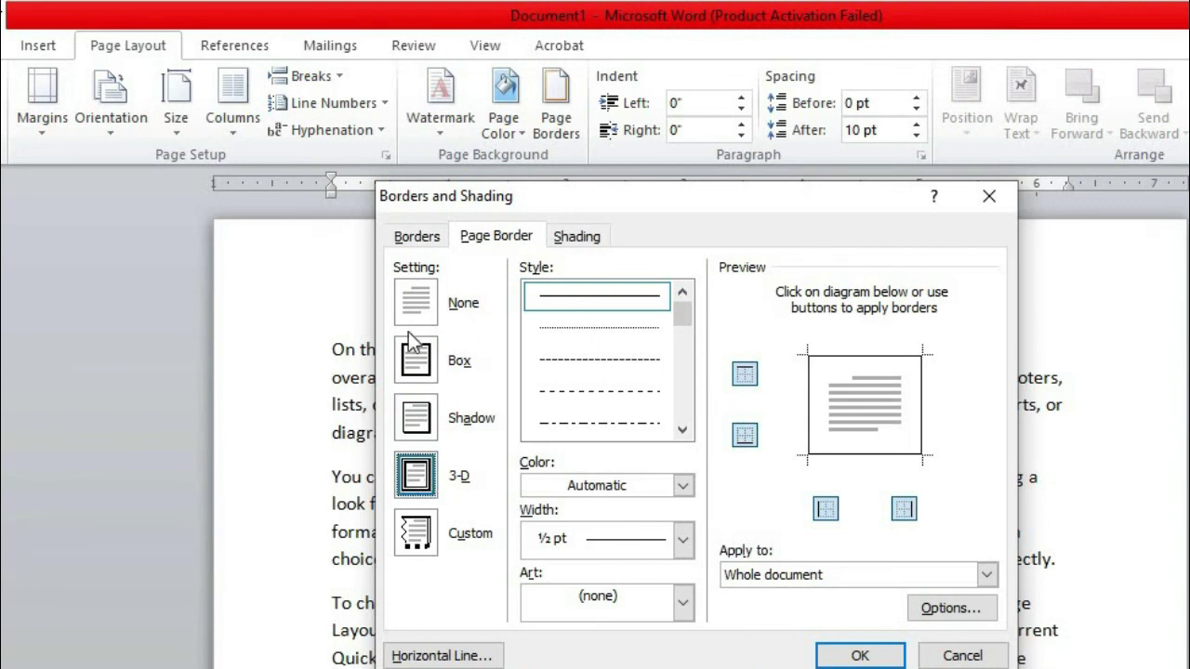
pyautogui.click(442, 360)
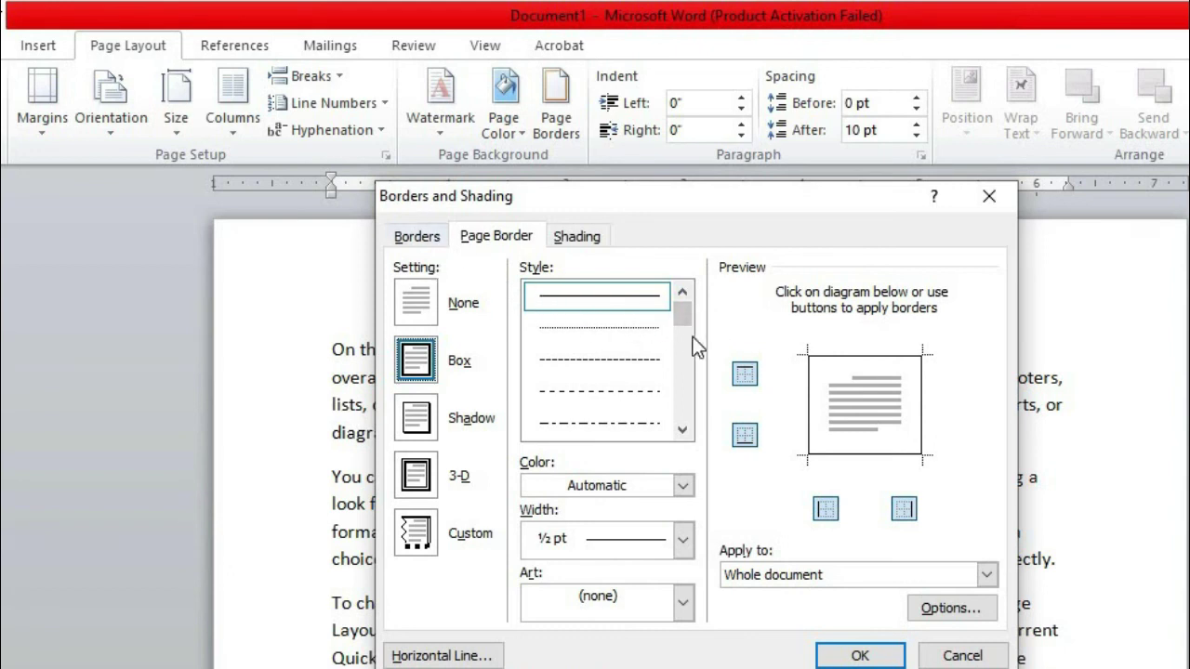
# Step: Browse the border line styles and select the plain solid single line
pyautogui.scroll(-2, 694, 330)
pyautogui.scroll(2, 693, 323)
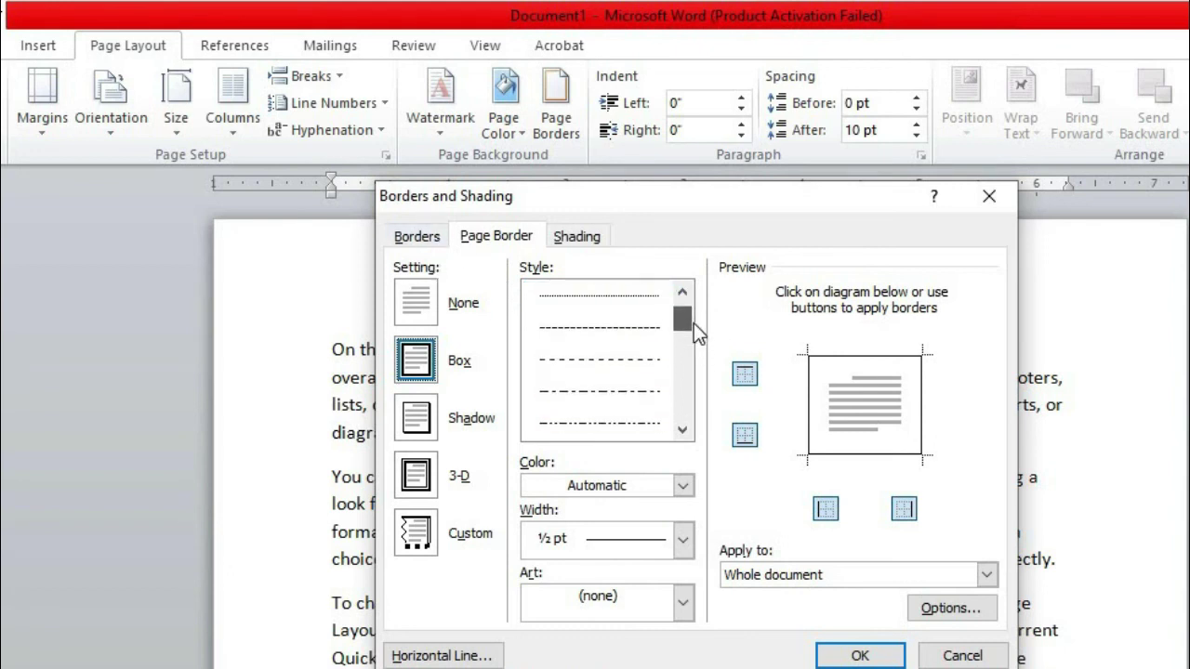
pyautogui.scroll(-1, 693, 323)
pyautogui.click(579, 392)
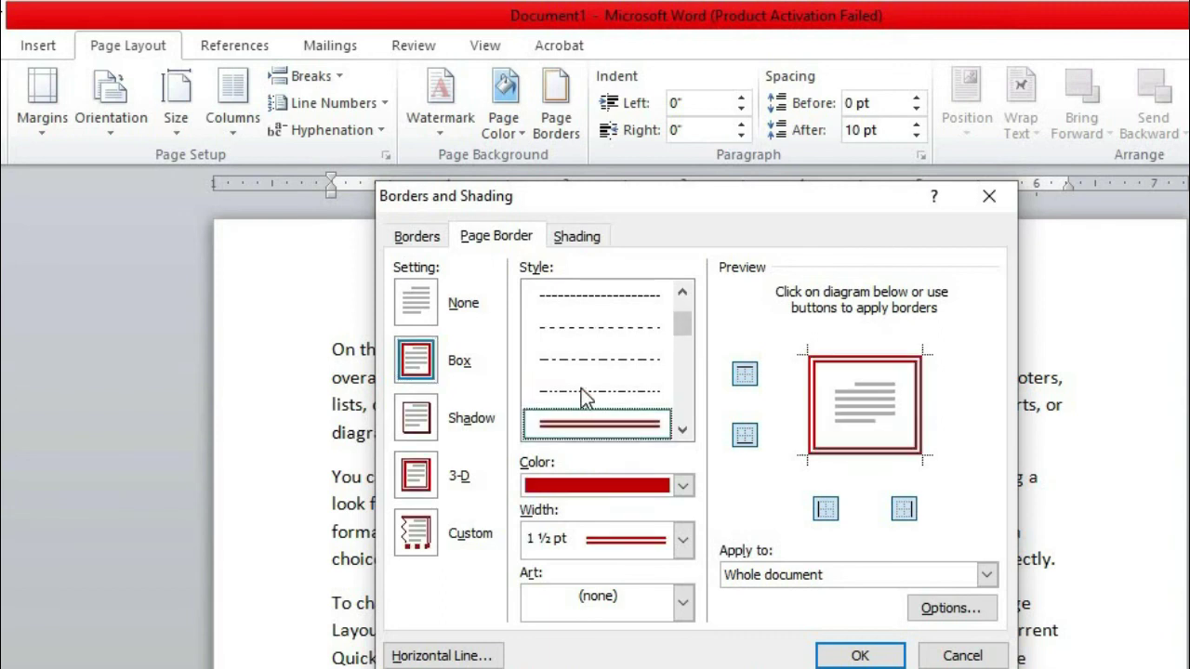
pyautogui.scroll(2, 651, 330)
pyautogui.moveTo(682, 309); pyautogui.dragTo(687, 326)
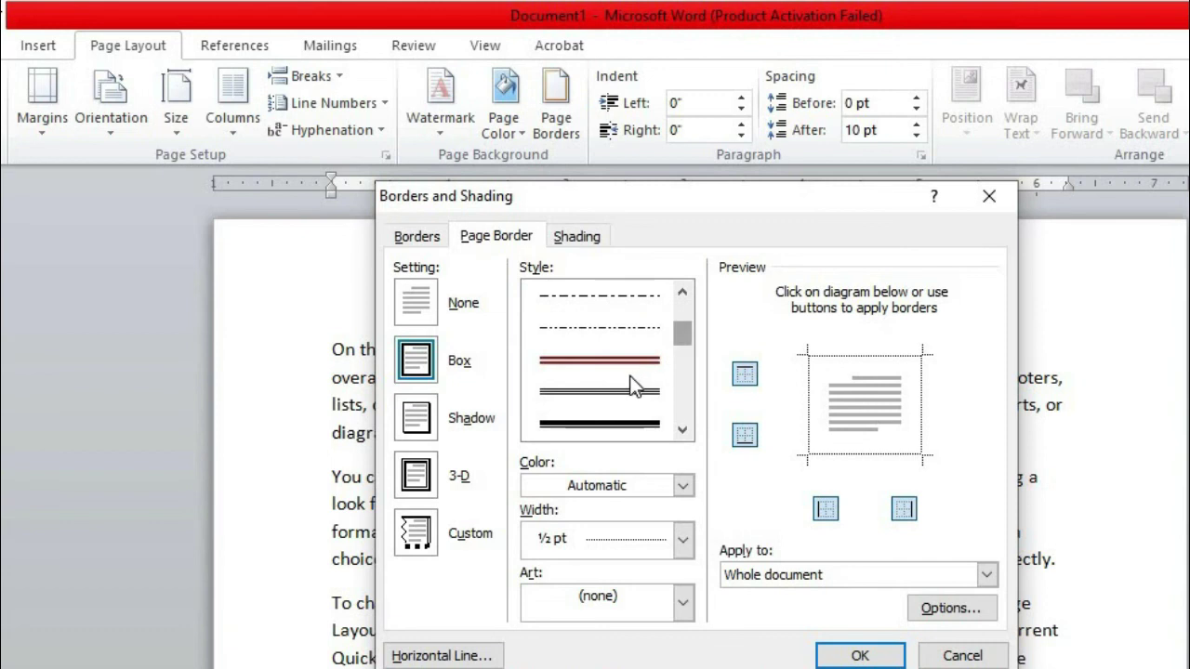
pyautogui.scroll(3, 608, 325)
pyautogui.click(602, 318)
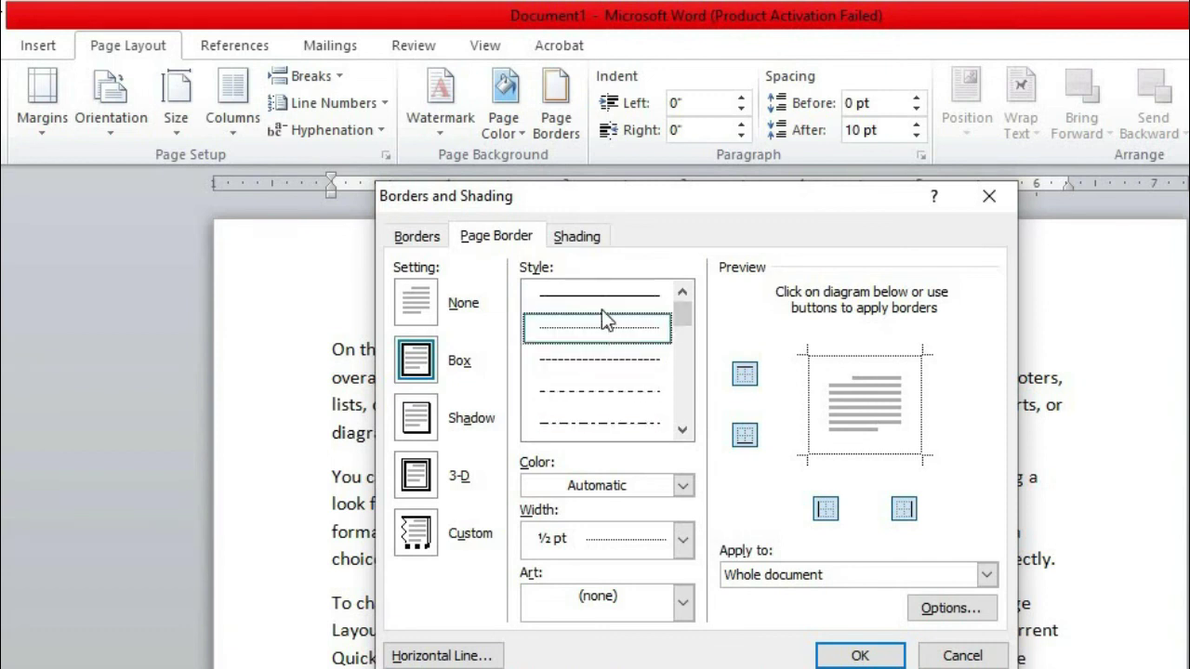
pyautogui.click(601, 294)
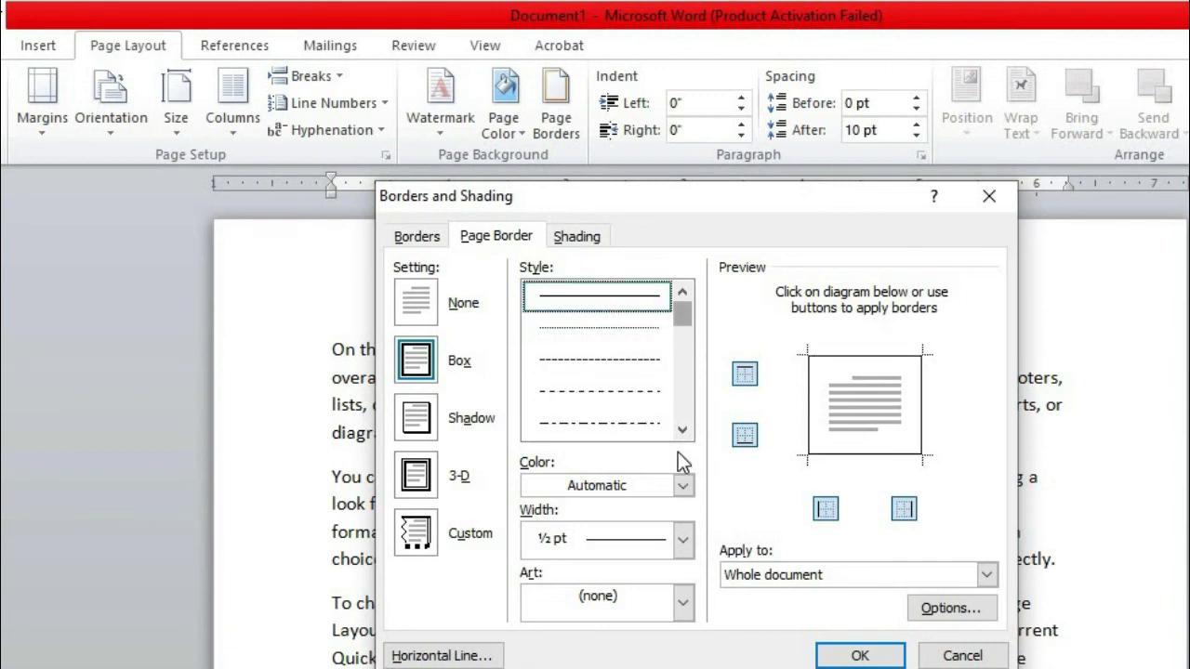
# Step: Make the page border dark red with a 2¼ pt width
pyautogui.click(685, 486)
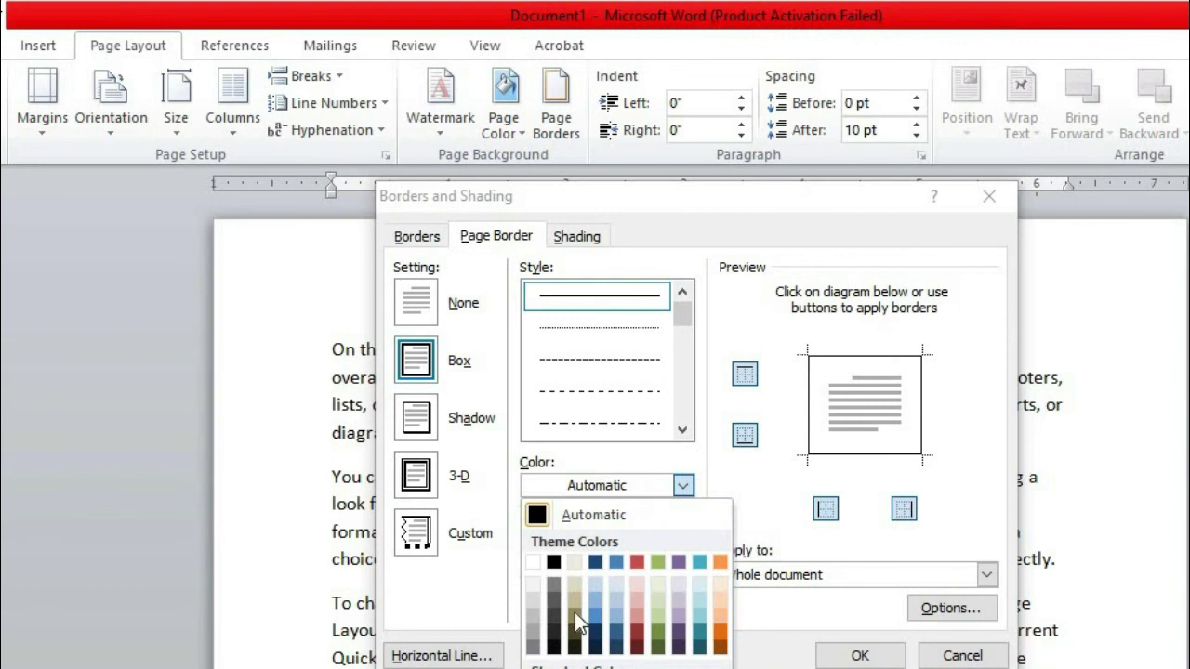
pyautogui.click(637, 632)
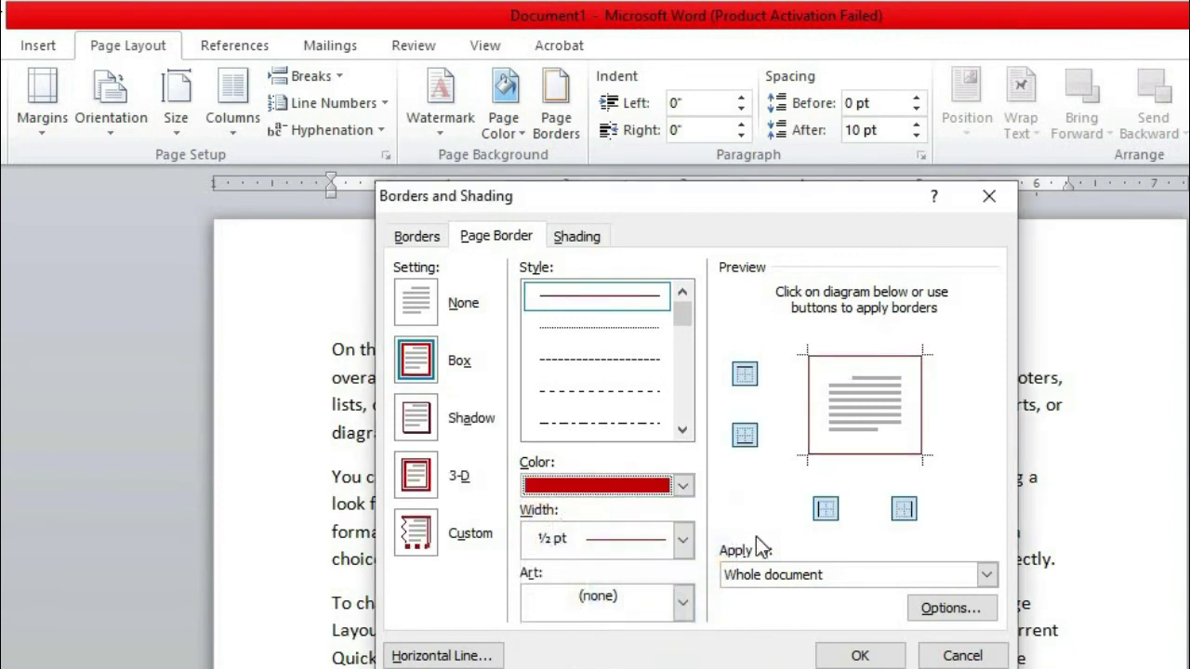
pyautogui.click(683, 541)
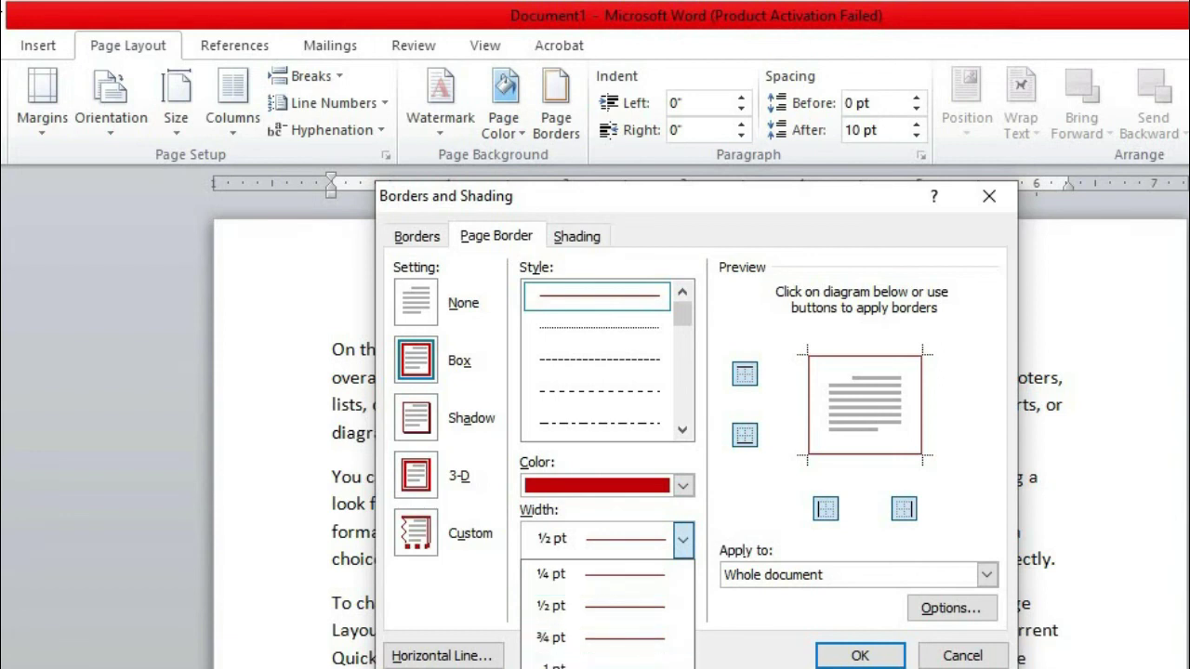
pyautogui.click(604, 666)
pyautogui.click(683, 539)
pyautogui.click(676, 662)
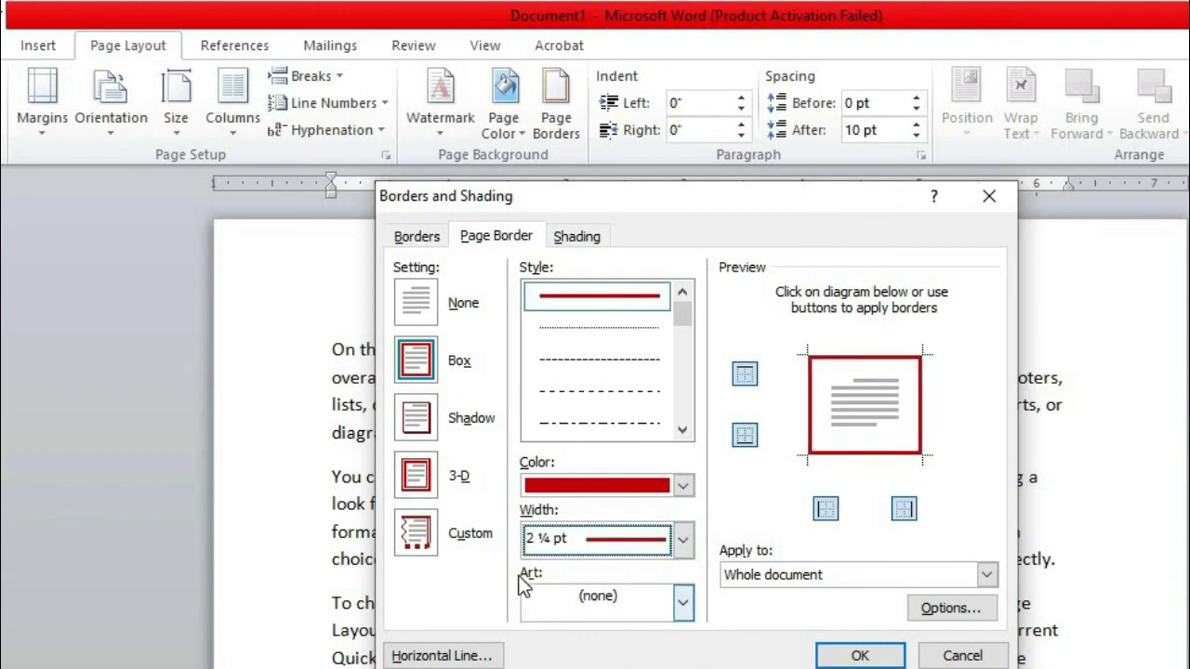
# Step: Choose the snowflake design from the Art border gallery
pyautogui.click(683, 604)
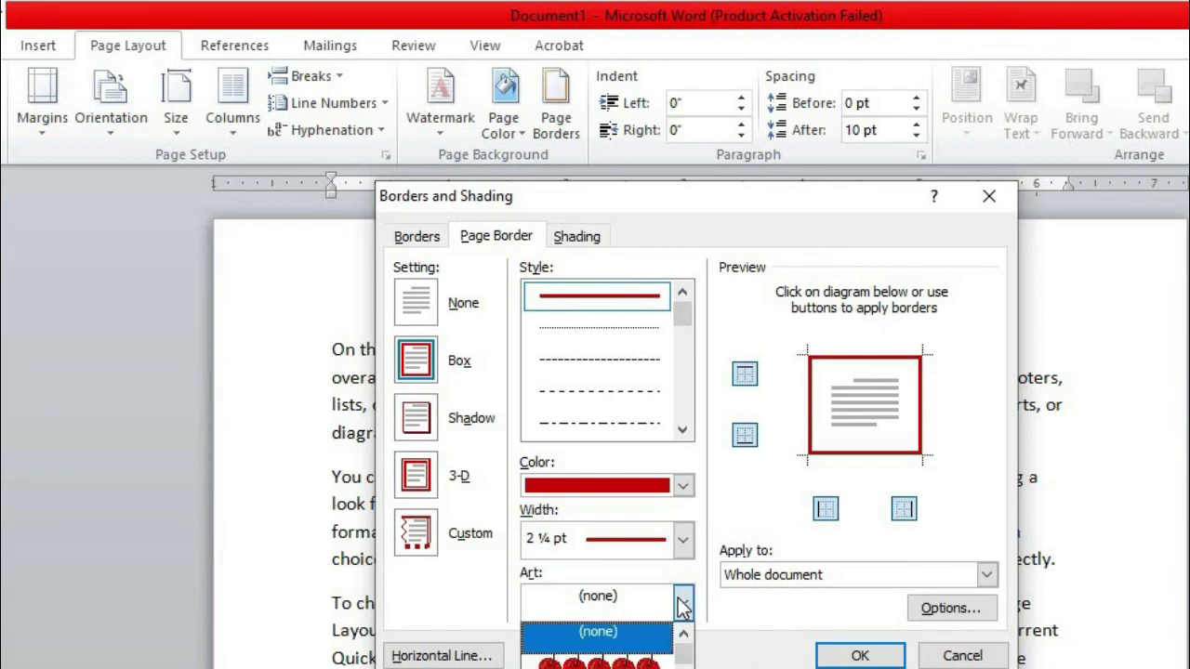
pyautogui.scroll(-1, 648, 632)
pyautogui.scroll(-1, 648, 632)
pyautogui.scroll(-2, 648, 632)
pyautogui.scroll(-1, 648, 632)
pyautogui.scroll(-2, 648, 632)
pyautogui.scroll(-1, 648, 632)
pyautogui.scroll(-1, 647, 632)
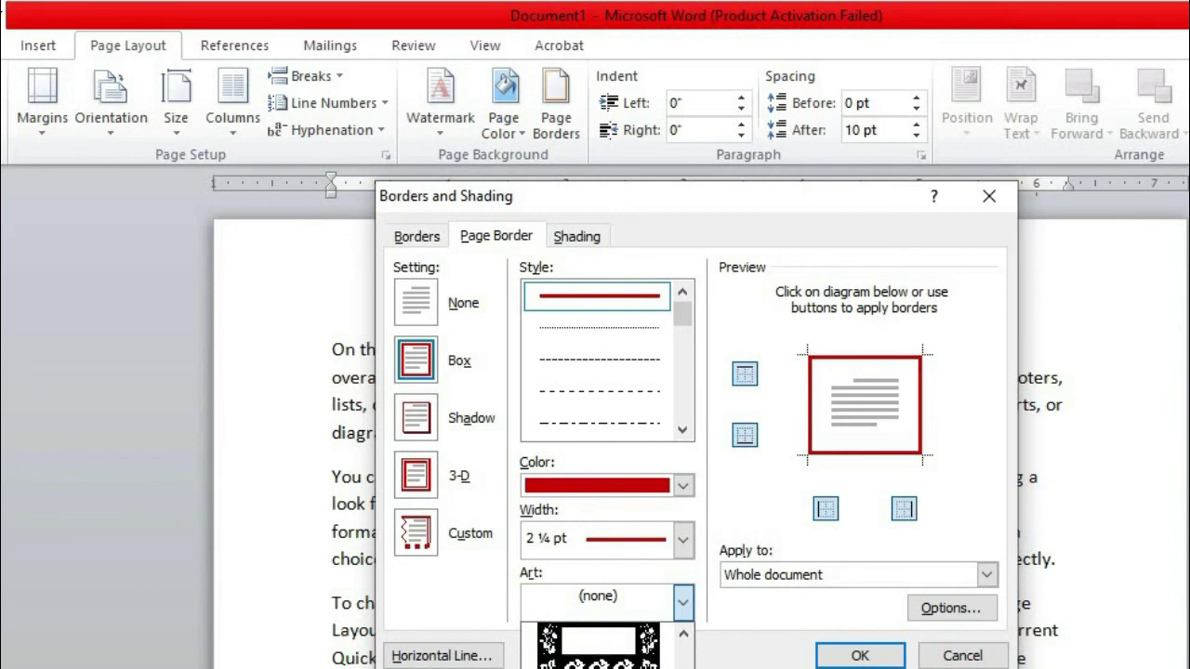
pyautogui.click(598, 662)
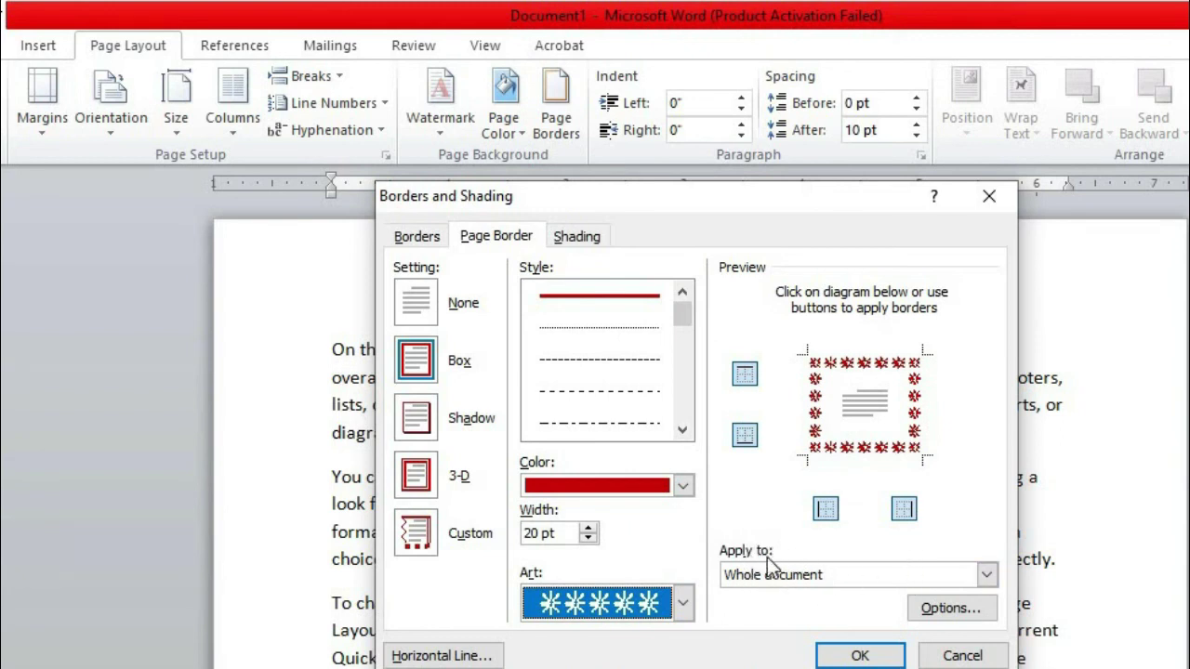
# Step: Apply the snowflake border to the whole document and scroll through the framed pages
pyautogui.click(987, 576)
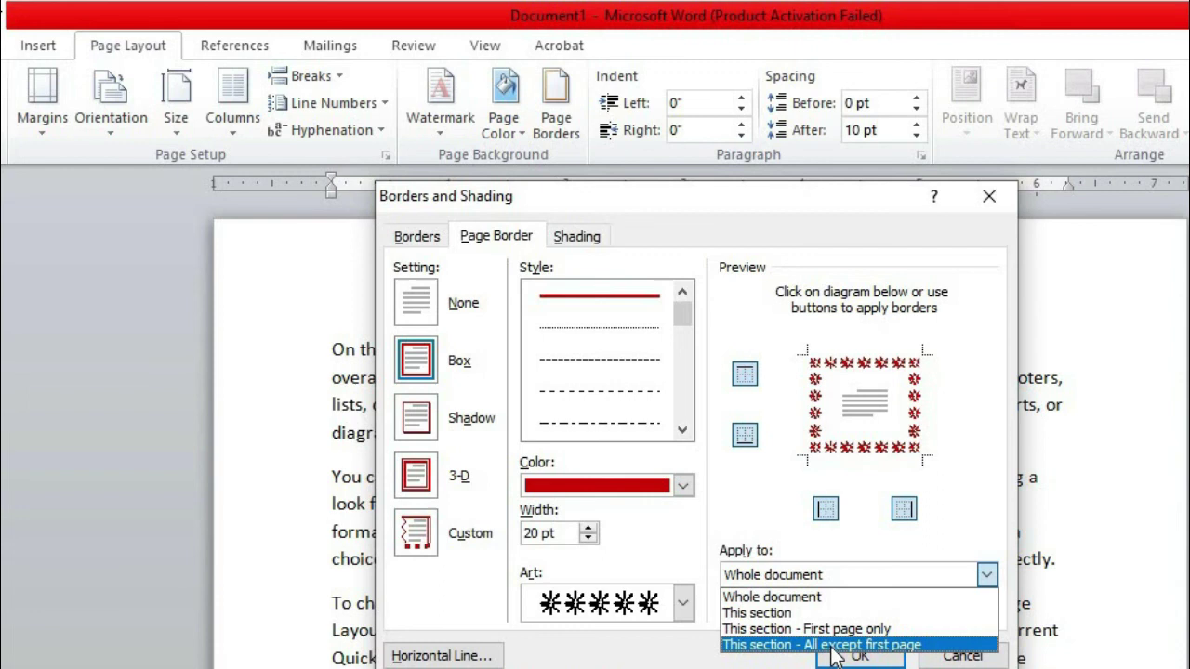
pyautogui.click(767, 600)
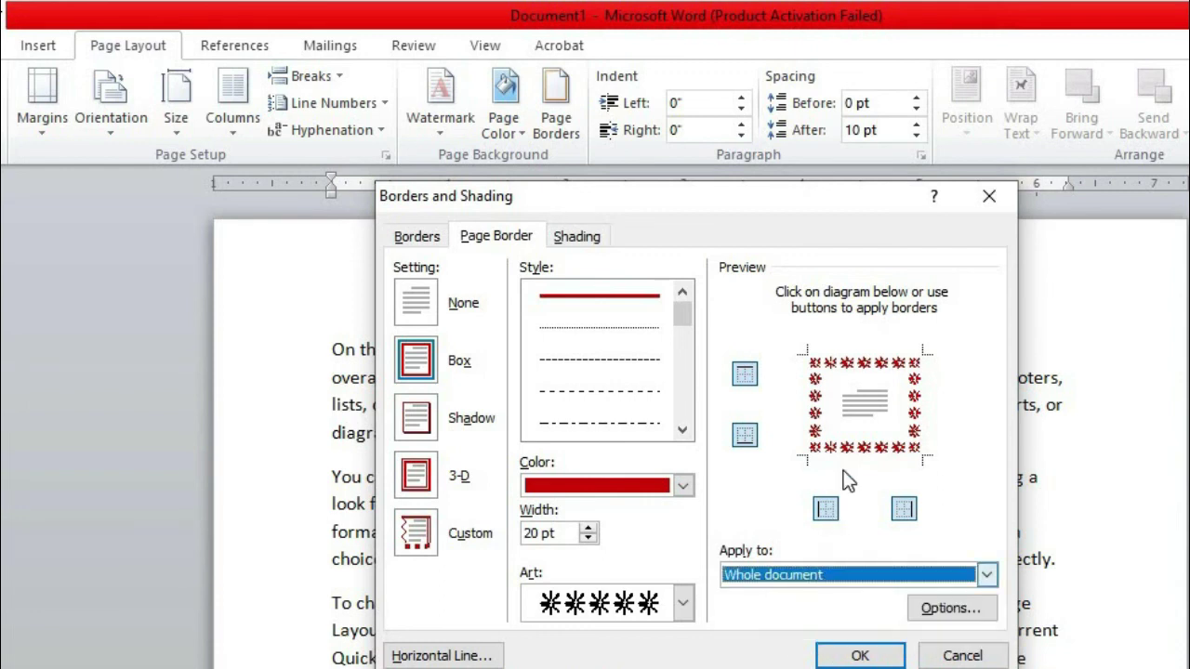
pyautogui.click(857, 656)
pyautogui.scroll(-5, 860, 506)
pyautogui.scroll(-5, 855, 521)
pyautogui.scroll(-5, 856, 522)
pyautogui.scroll(-5, 856, 522)
pyautogui.scroll(-5, 856, 521)
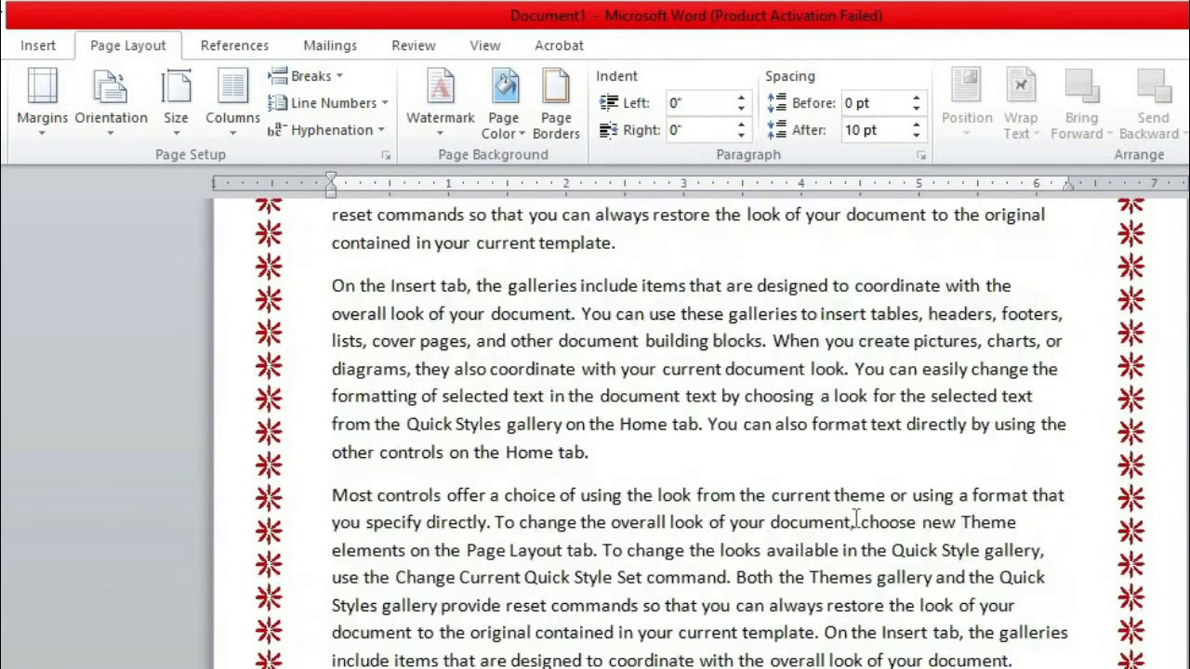
pyautogui.scroll(-5, 856, 519)
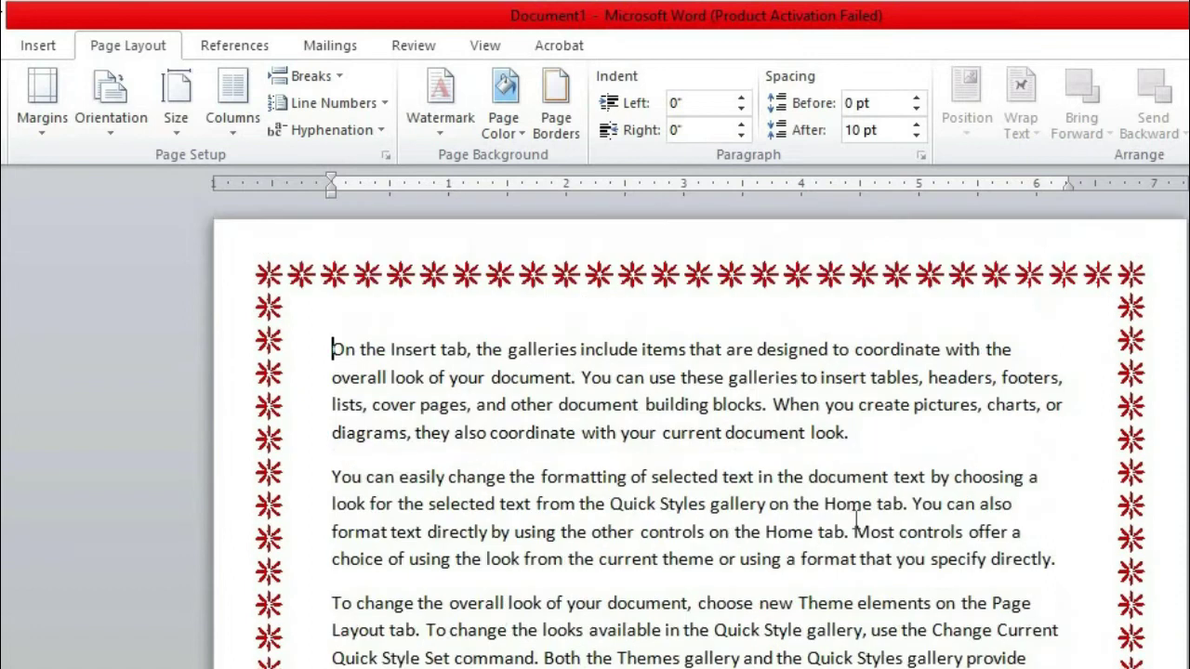
# Step: Set the page border to None to remove the snowflake art border
pyautogui.click(559, 129)
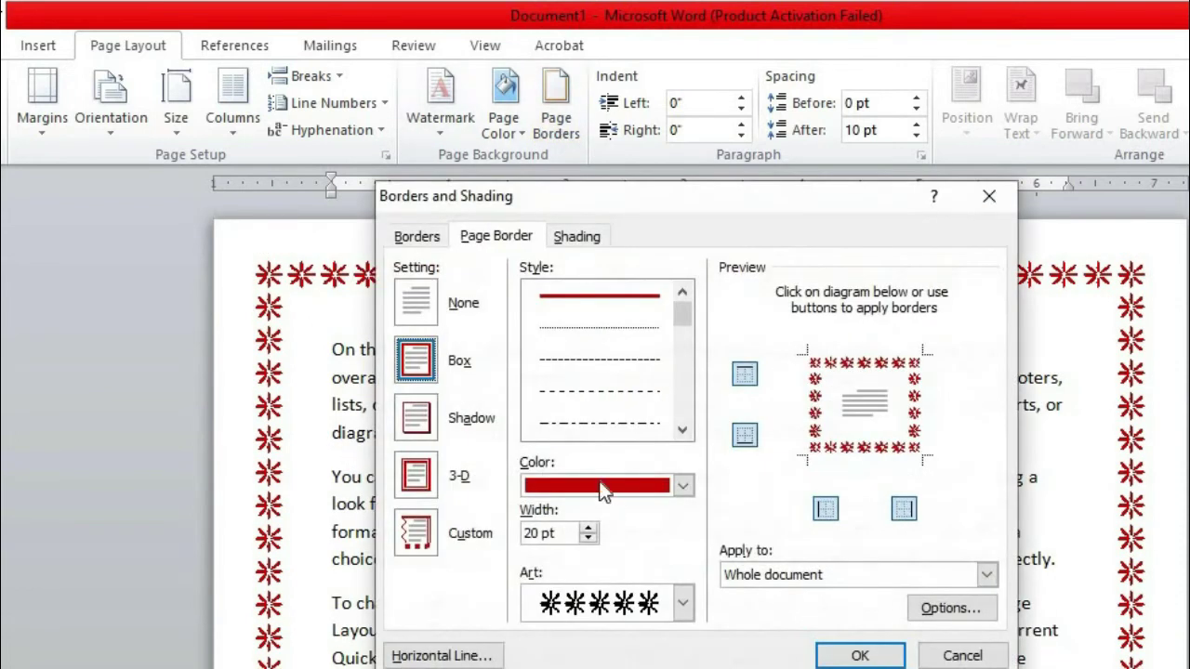
pyautogui.click(418, 304)
pyautogui.click(865, 655)
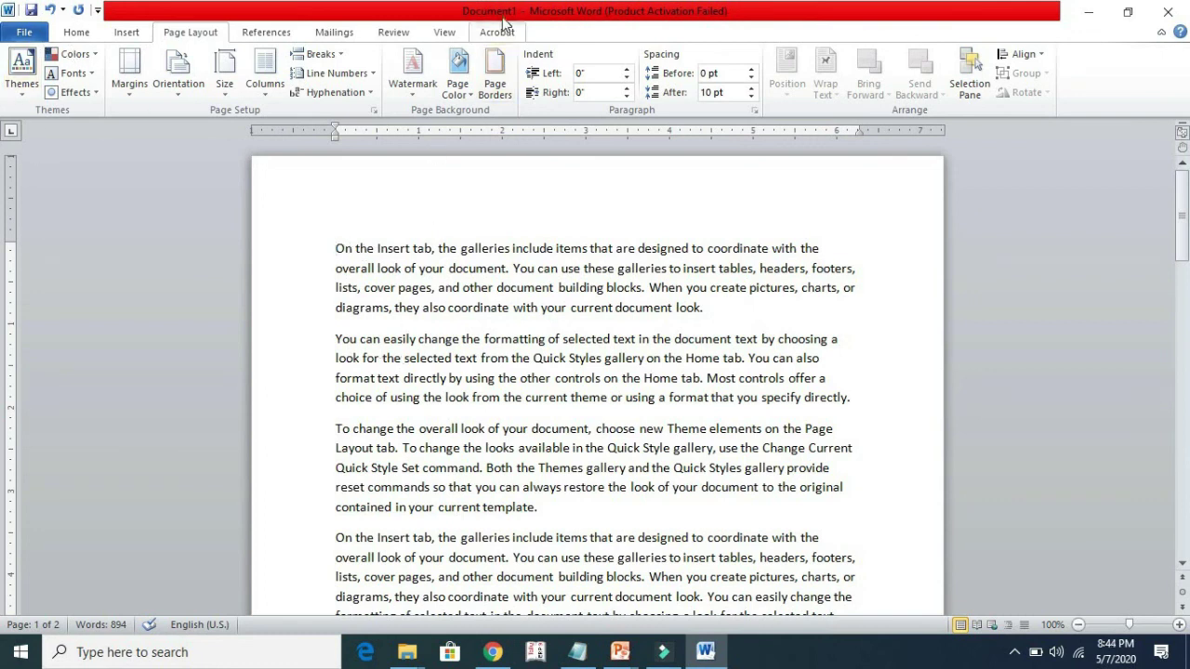
# Step: Bring up the Save As dialog for the unsaved Document1 from the File view
pyautogui.scroll(-9, 704, 256)
pyautogui.scroll(9, 319, 226)
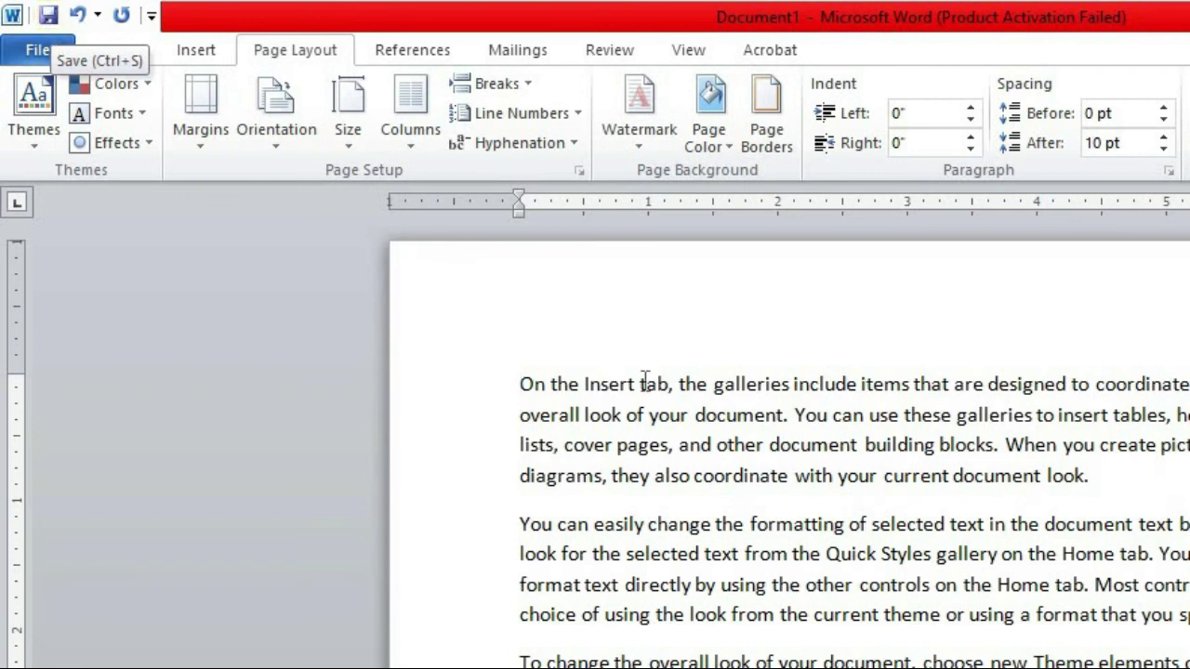
pyautogui.click(36, 51)
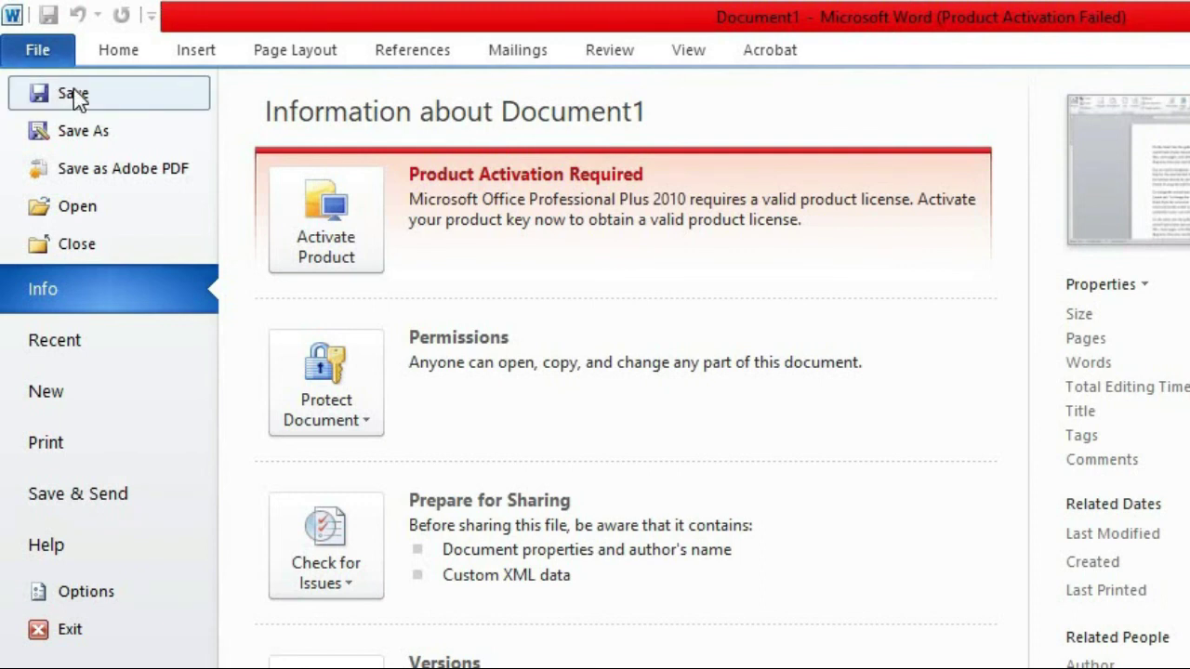
pyautogui.press('Escape')
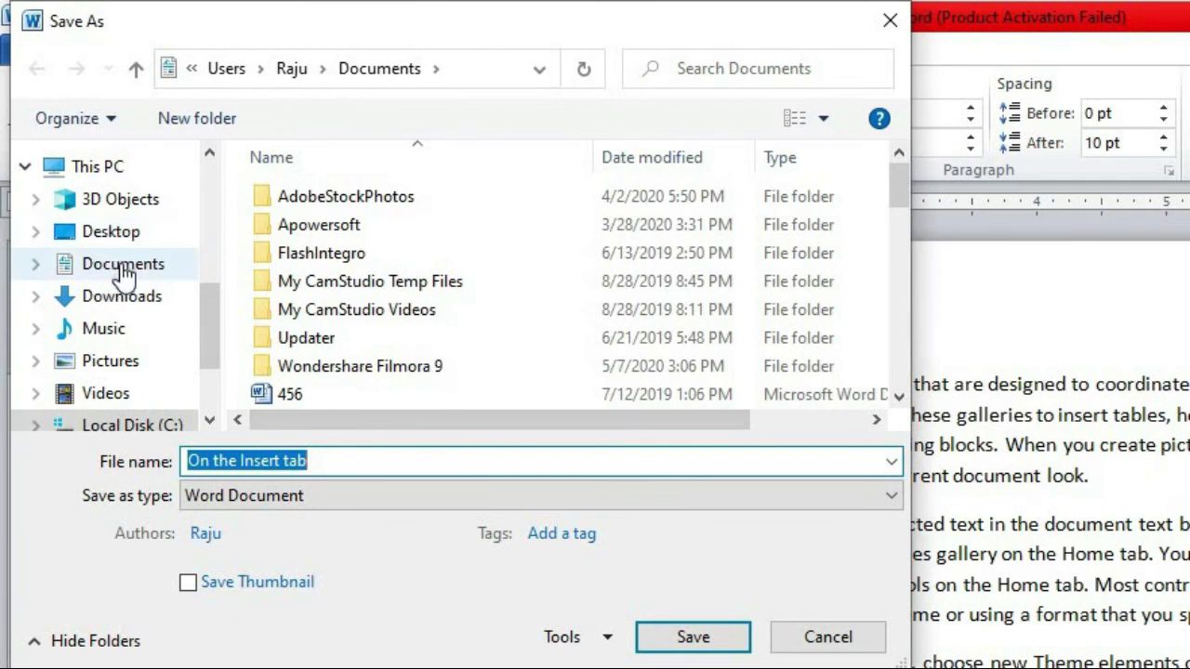
# Step: Choose Documents, name the file 'Hosanna computer', and keep the Word Document type
pyautogui.click(123, 266)
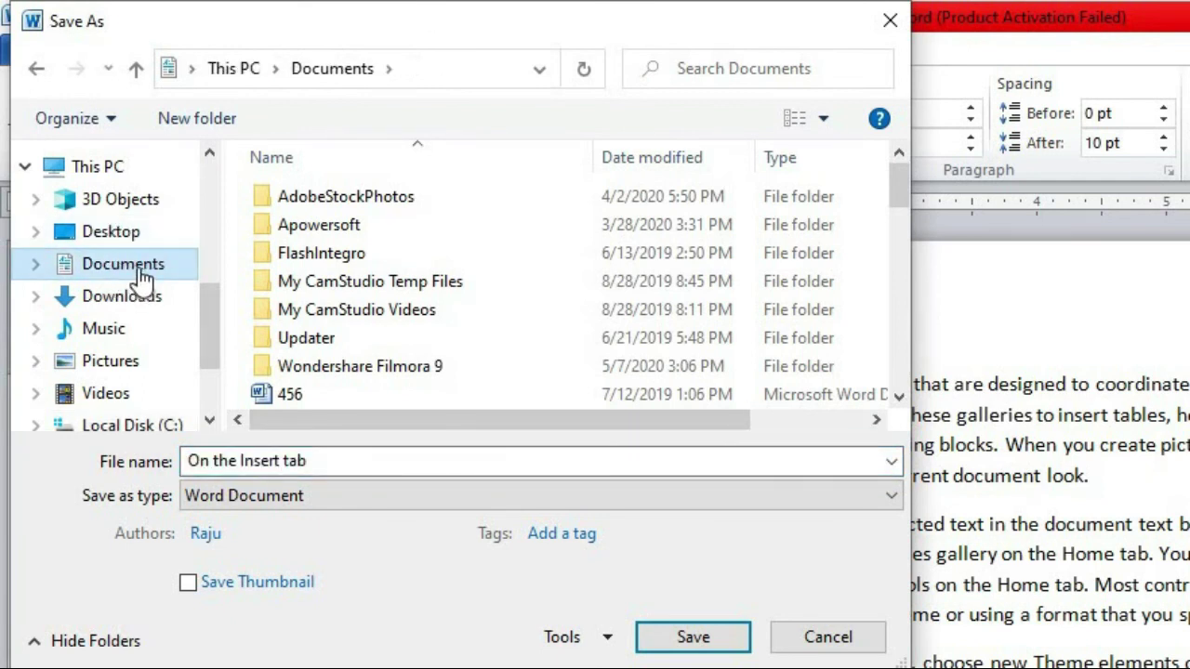
pyautogui.click(333, 460)
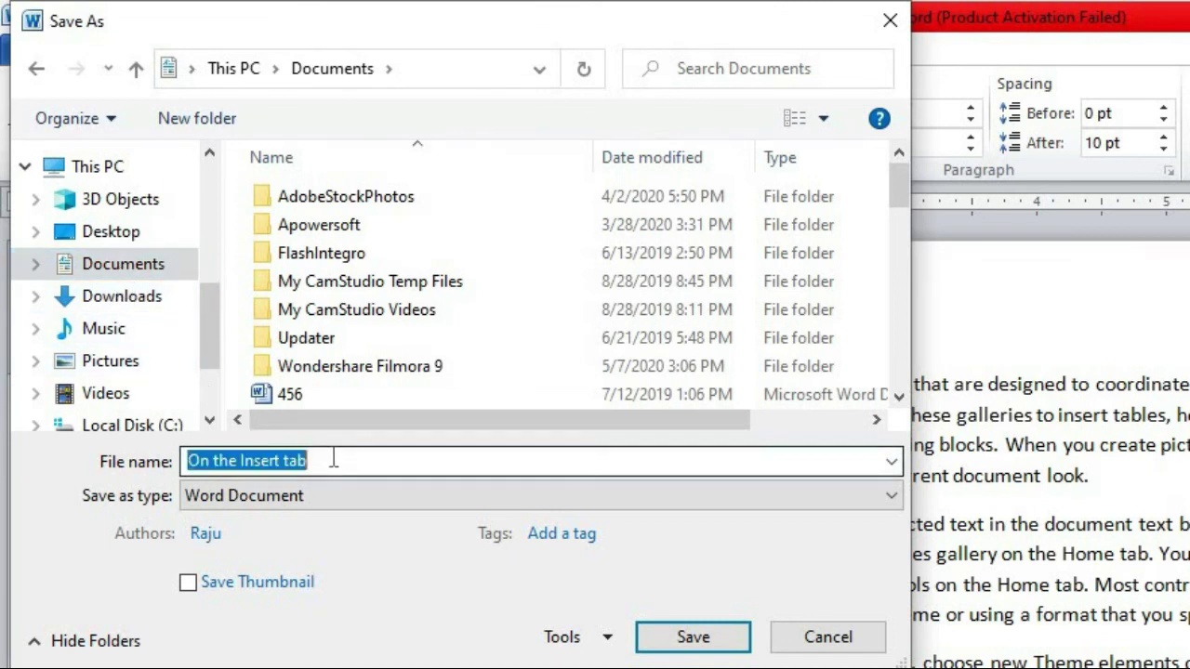
pyautogui.press('BackSpace')
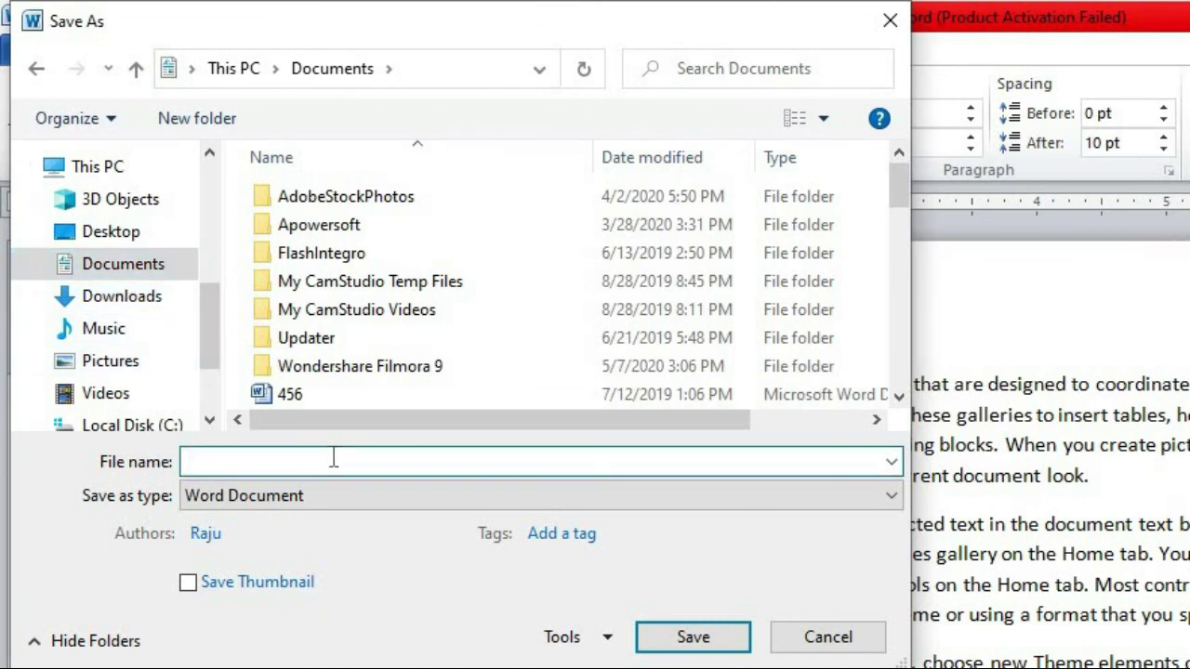
pyautogui.write('Hosanna computer')
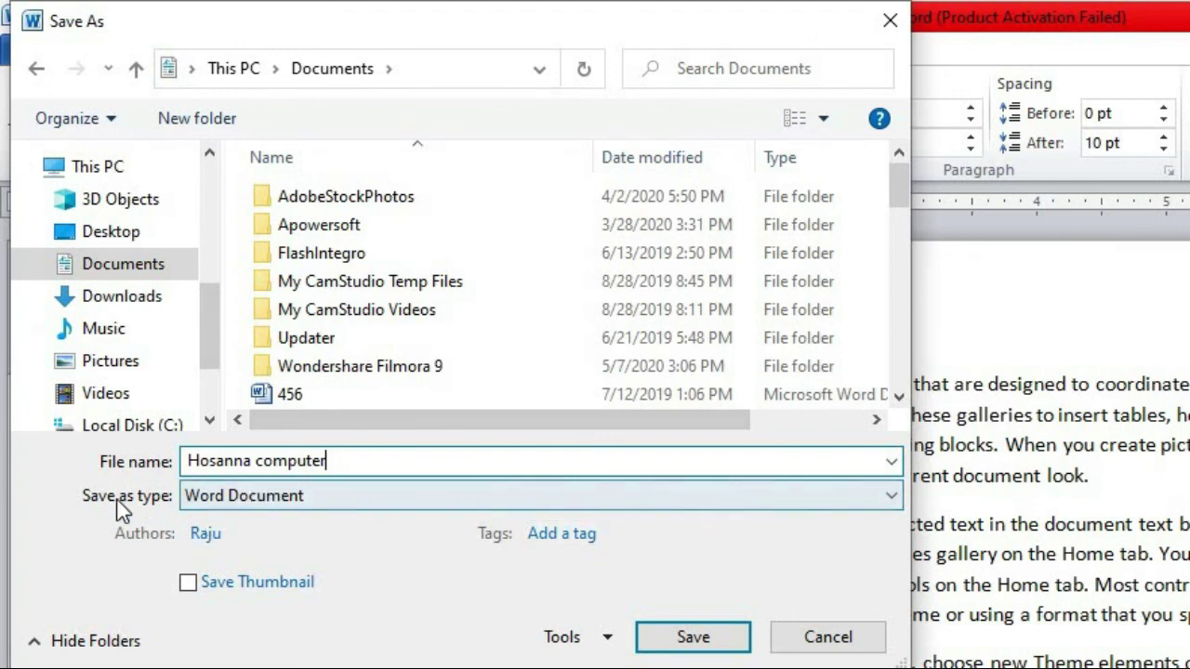
pyautogui.click(896, 502)
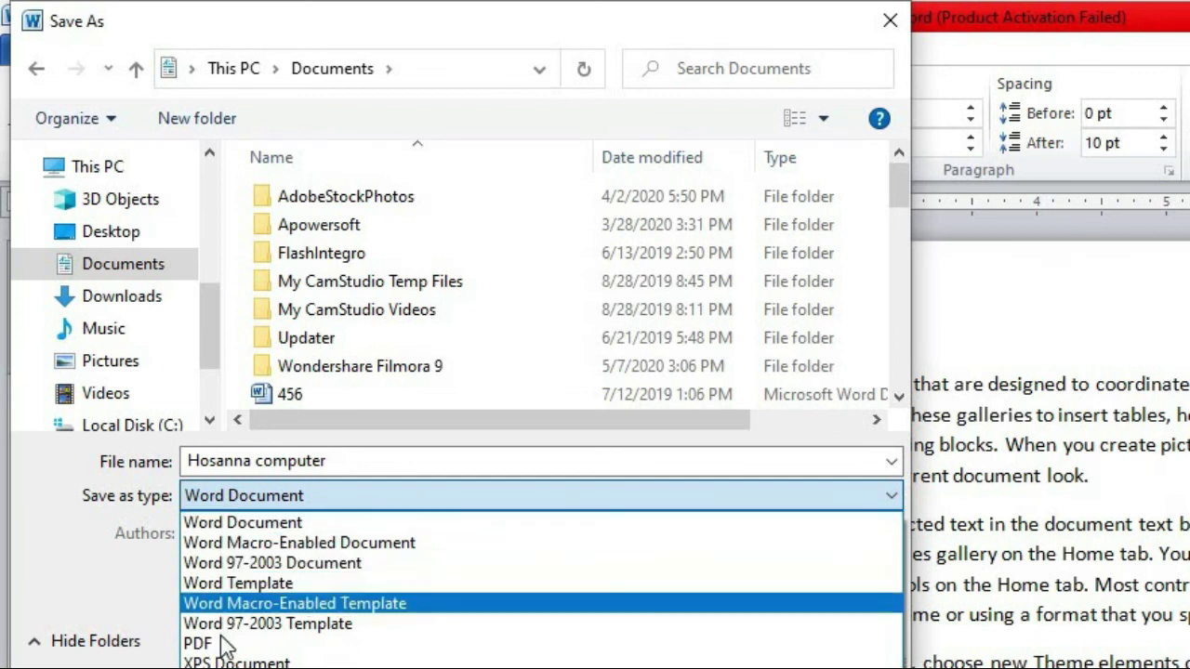
pyautogui.click(238, 523)
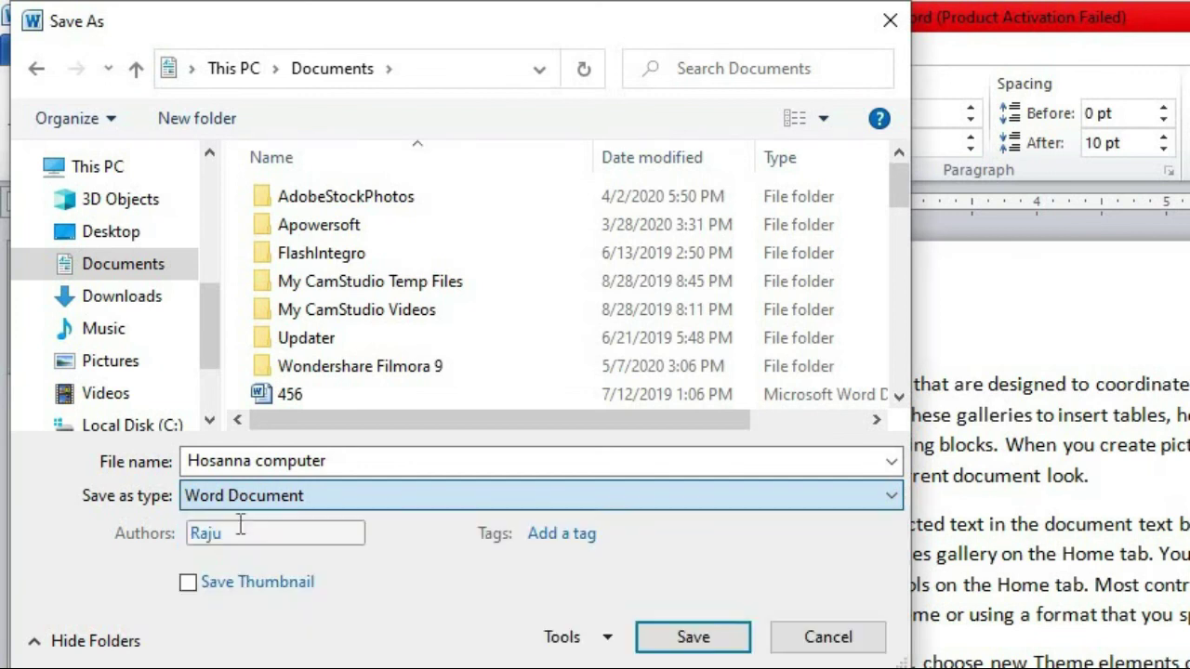
# Step: Save as Hosanna computer.docx in Documents and view its File Info page
pyautogui.click(703, 643)
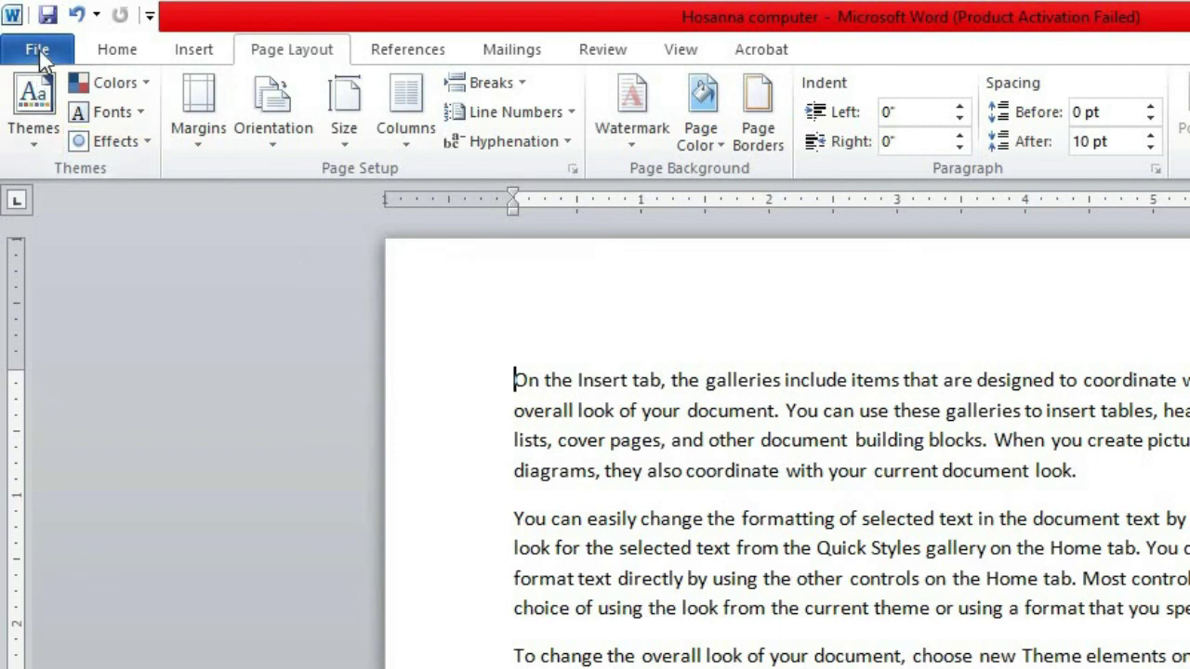
pyautogui.click(38, 51)
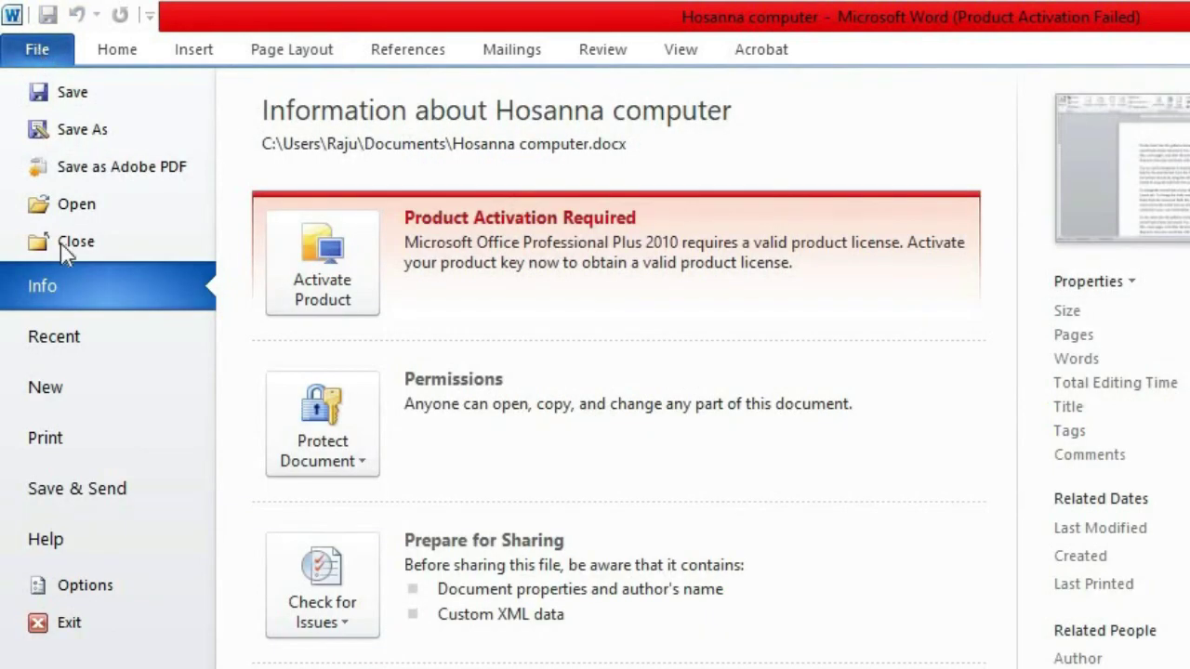
# Step: Save a copy of Hosanna computer to the Desktop using Save As
pyautogui.click(70, 133)
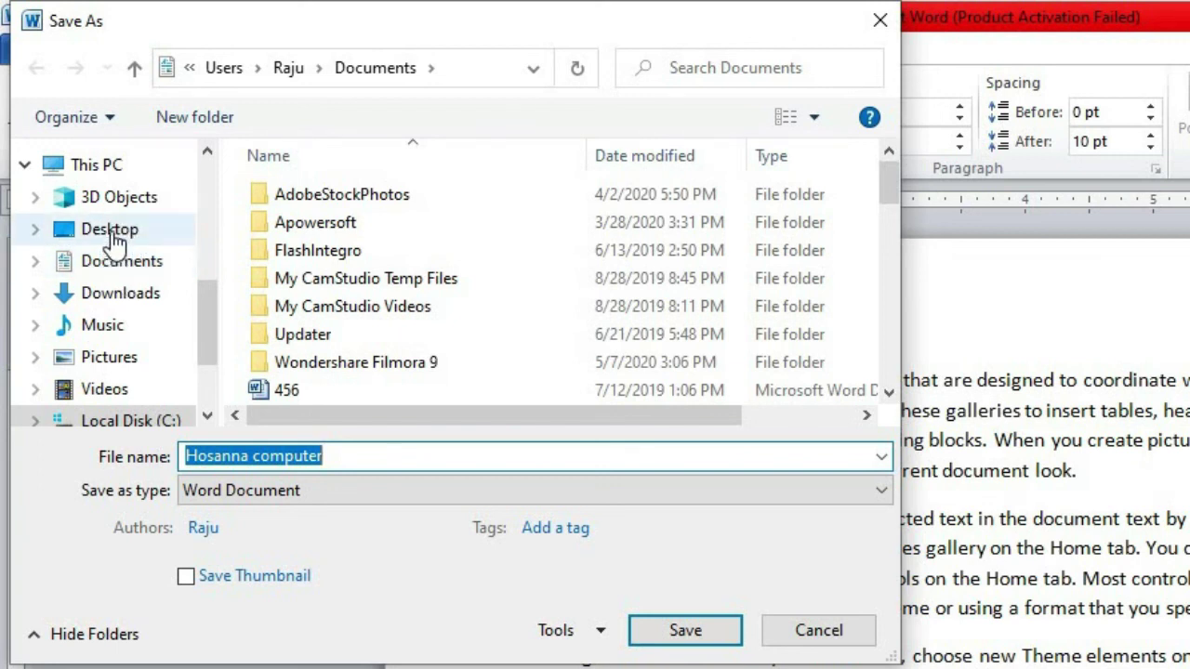
pyautogui.click(116, 231)
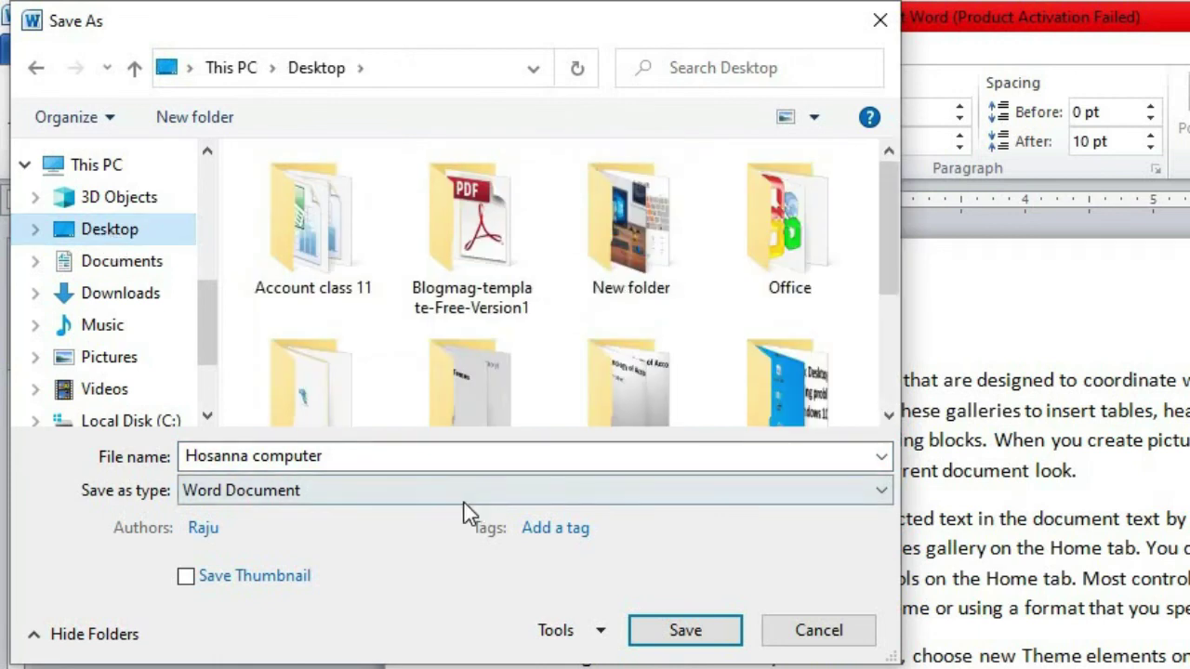
pyautogui.click(693, 632)
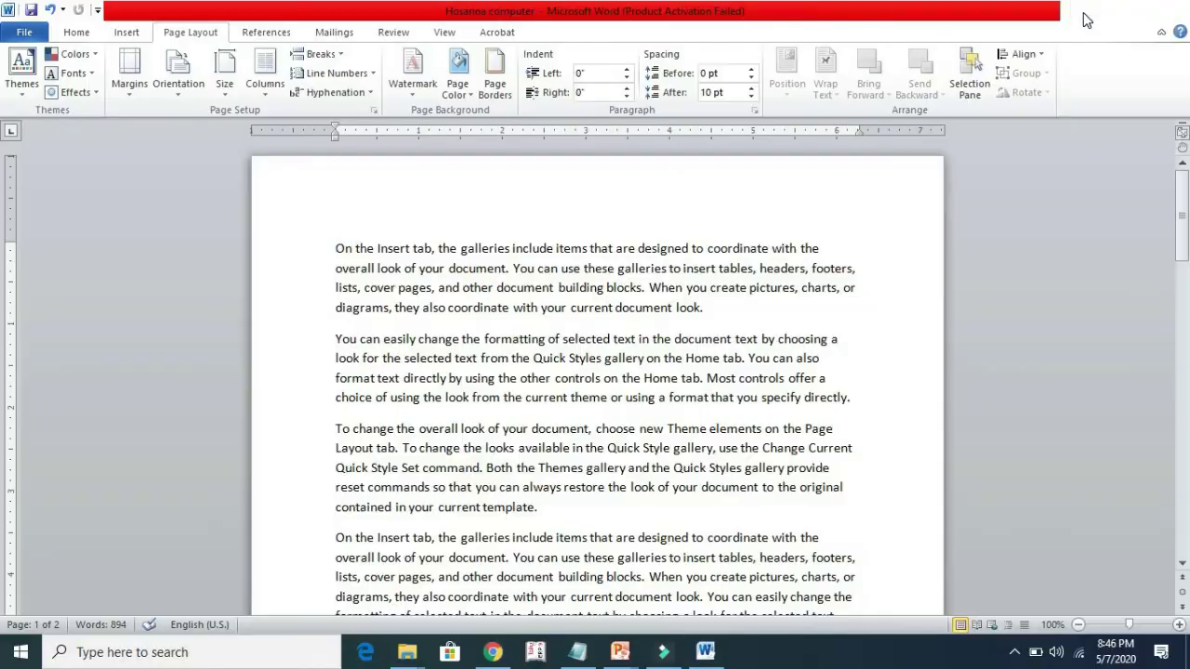
# Step: Minimize Word, then return to view the Info page for Hosanna computer.docx
pyautogui.click(1085, 19)
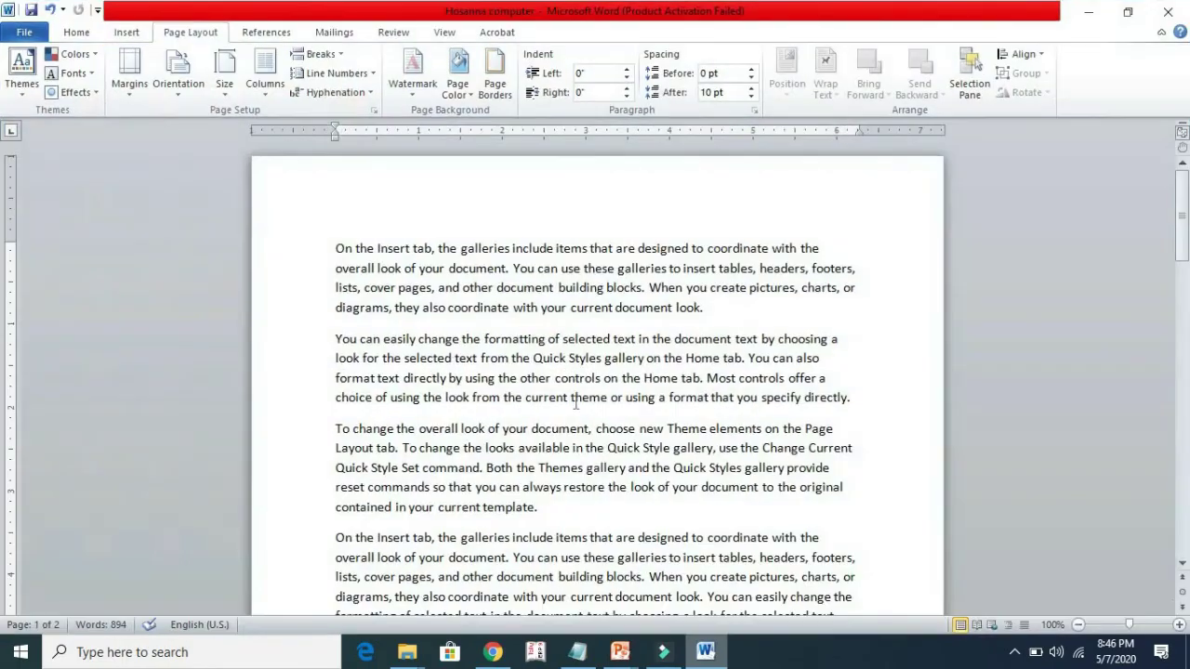
pyautogui.click(31, 33)
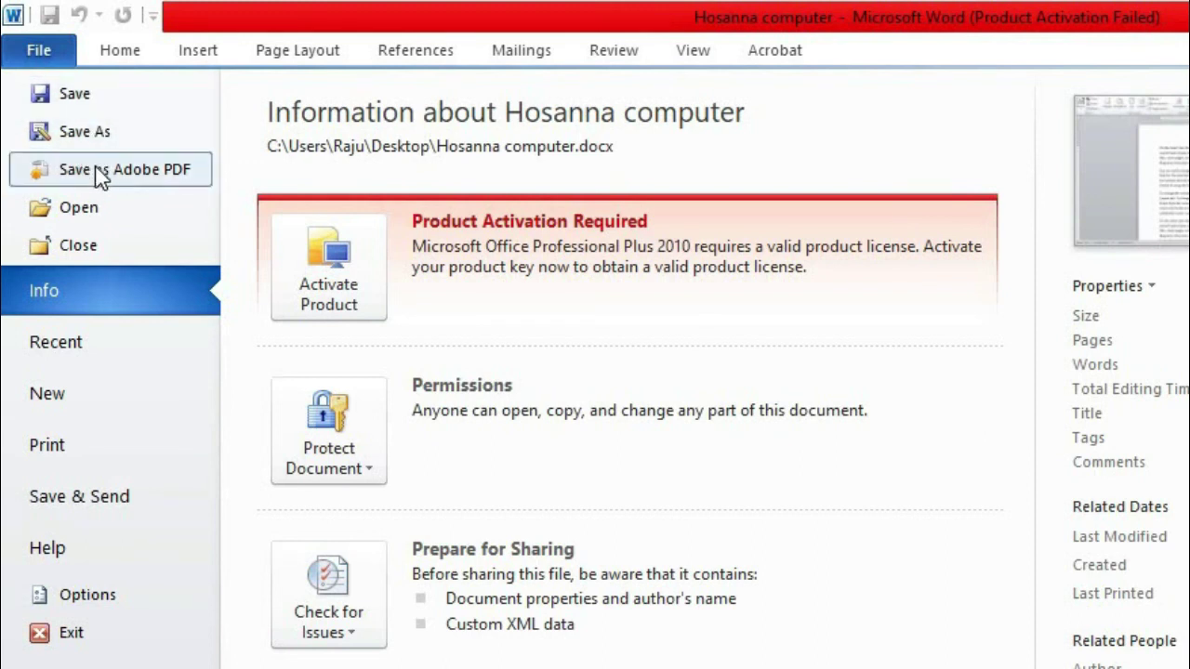
# Step: Export Hosanna computer as a PDF into the Documents folder
pyautogui.click(96, 136)
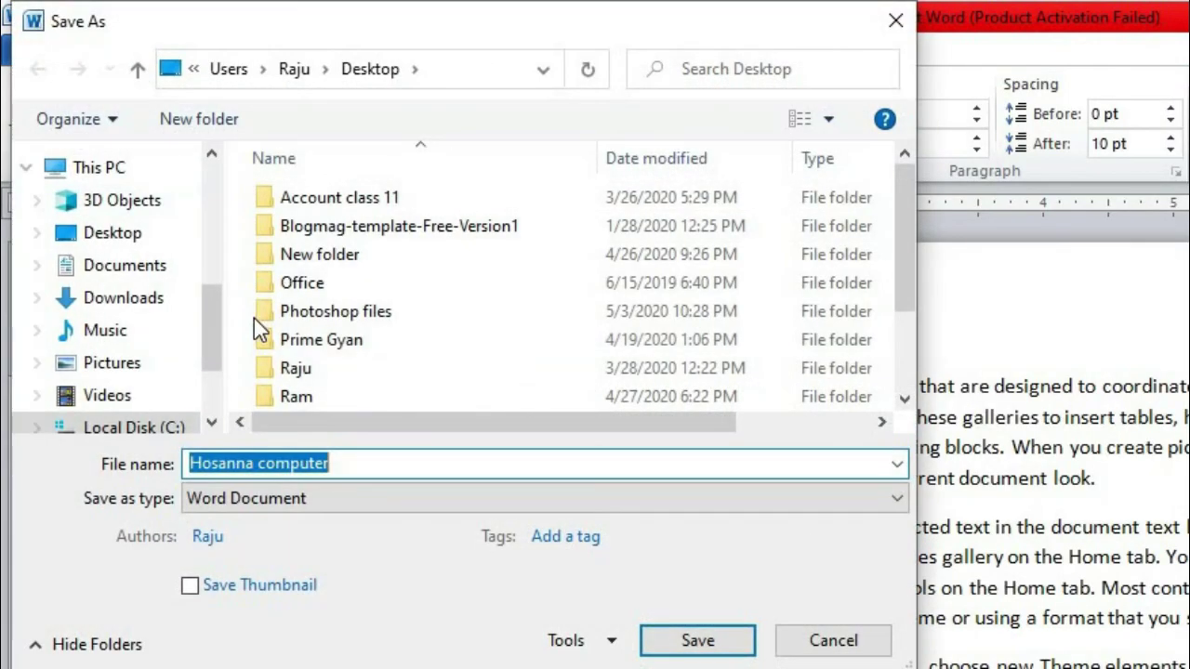
pyautogui.click(115, 236)
pyautogui.click(119, 269)
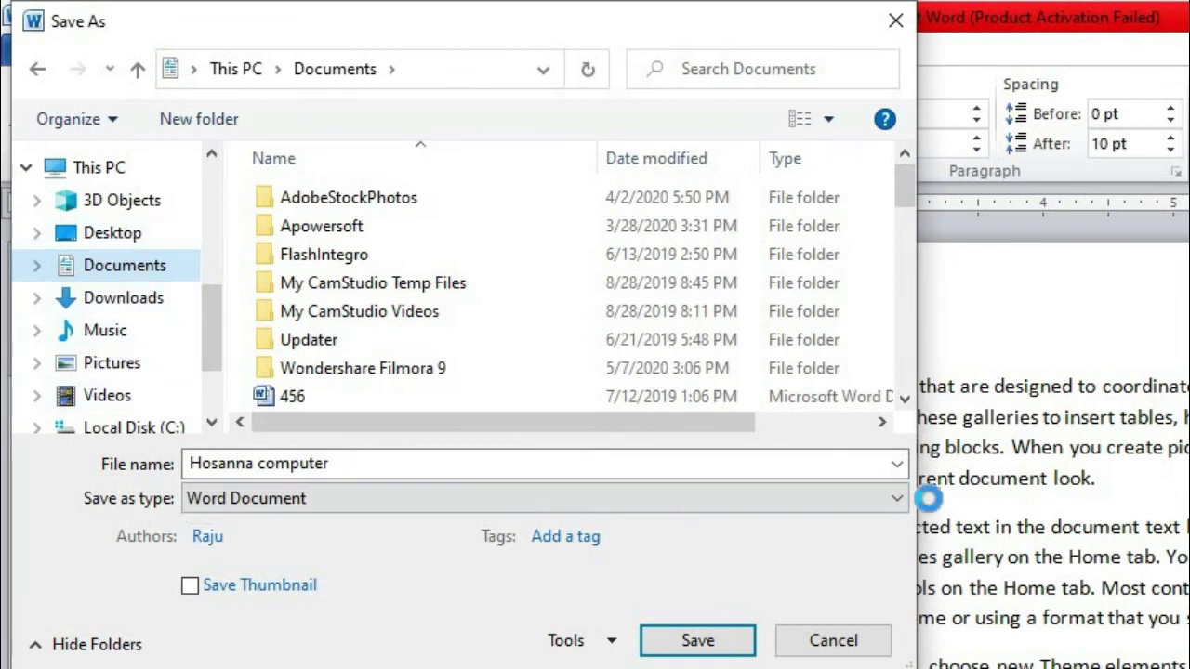
pyautogui.click(900, 500)
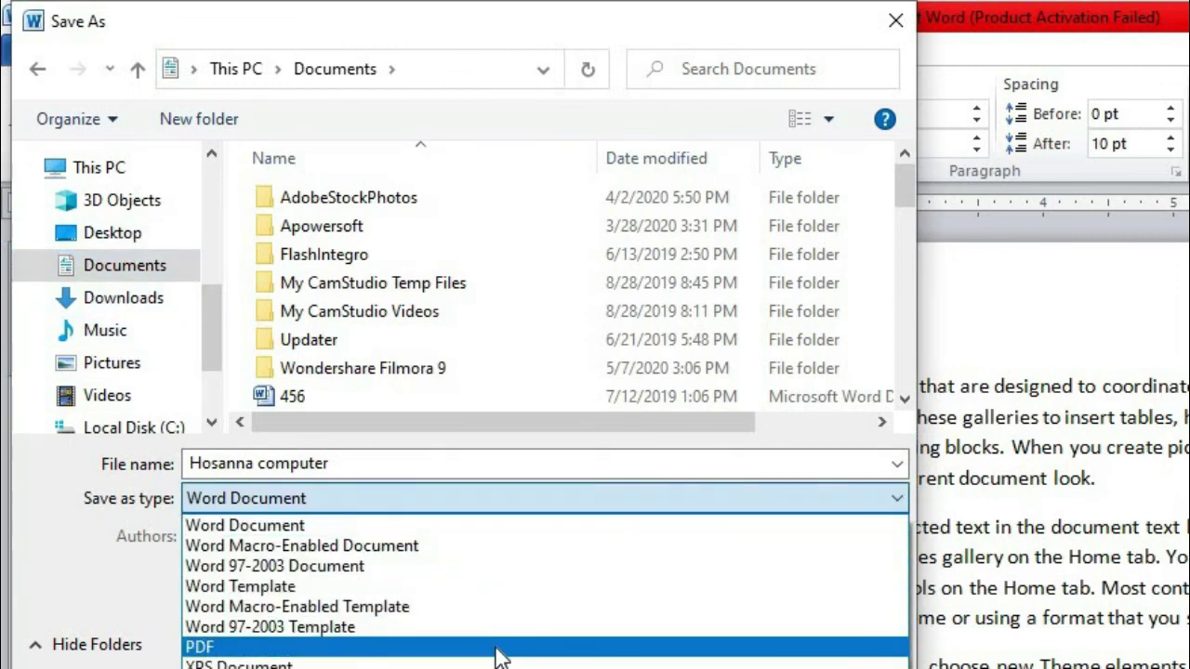
pyautogui.click(496, 648)
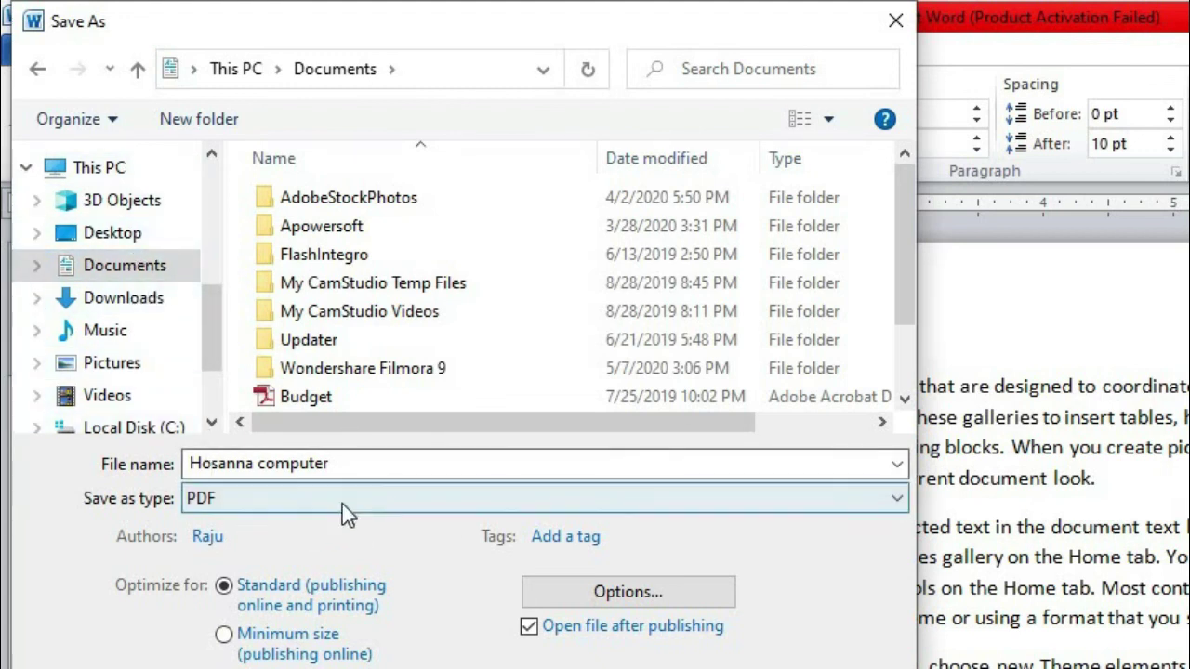
pyautogui.press('Return')
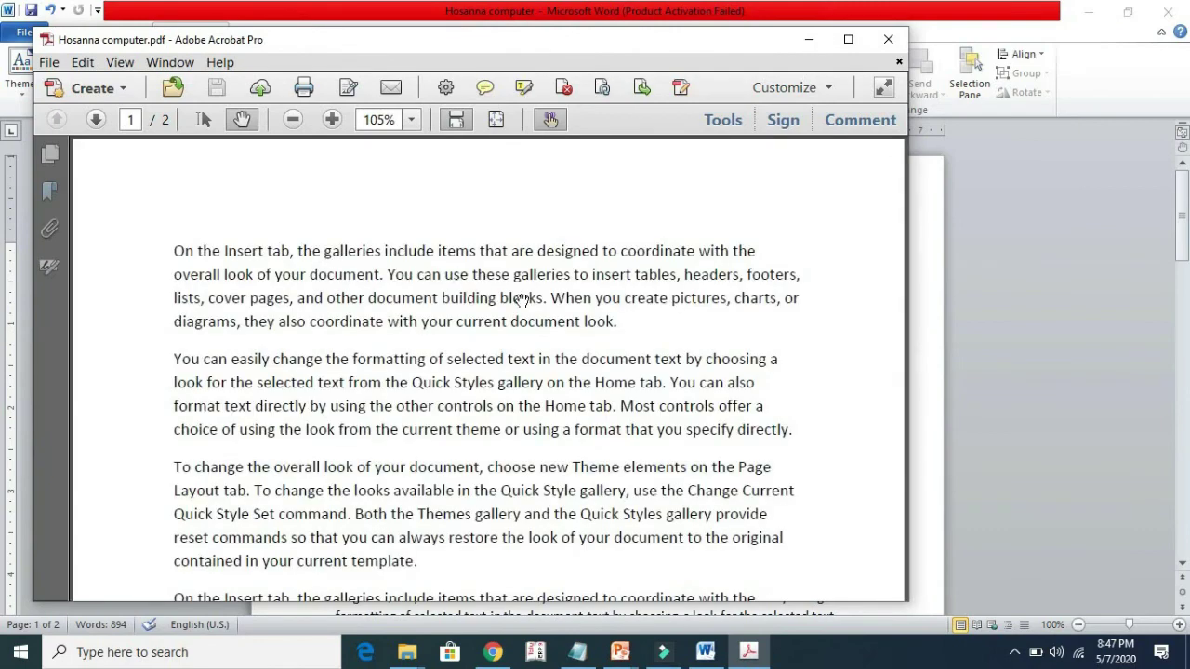
# Step: Scroll through the exported Hosanna computer PDF in Acrobat, then close Acrobat
pyautogui.scroll(-5, 518, 300)
pyautogui.scroll(-5, 520, 300)
pyautogui.scroll(-5, 522, 300)
pyautogui.scroll(5, 523, 301)
pyautogui.scroll(5, 522, 300)
pyautogui.scroll(5, 523, 300)
pyautogui.scroll(-5, 522, 299)
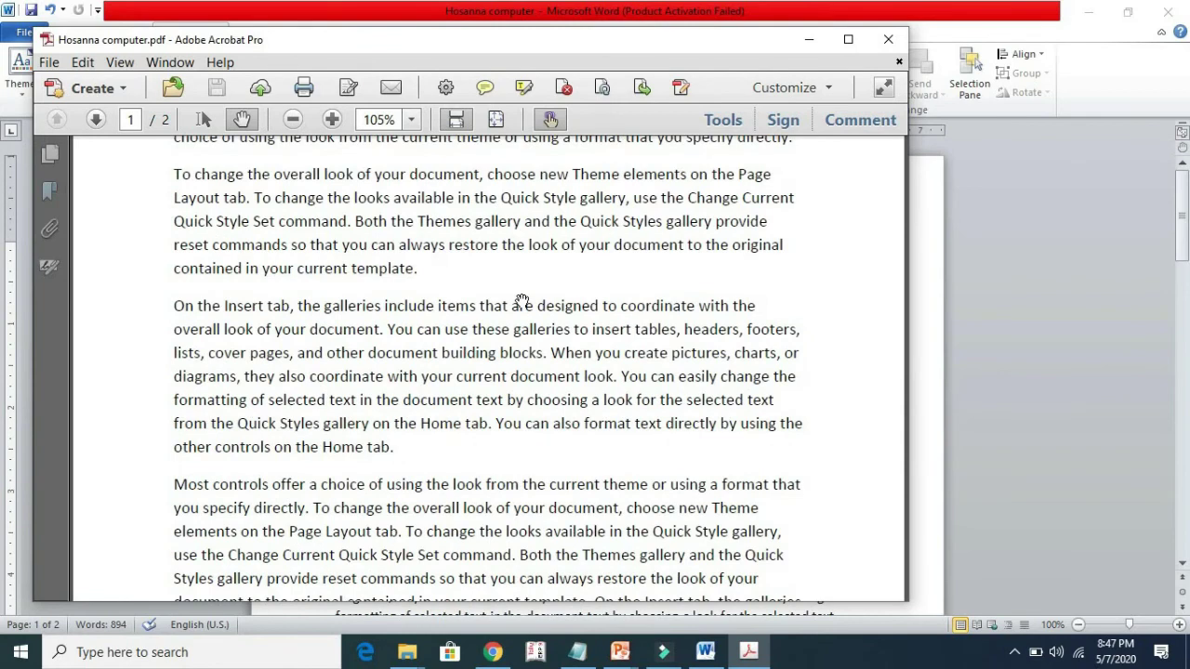
pyautogui.scroll(-5, 522, 300)
pyautogui.scroll(5, 522, 300)
pyautogui.scroll(5, 522, 300)
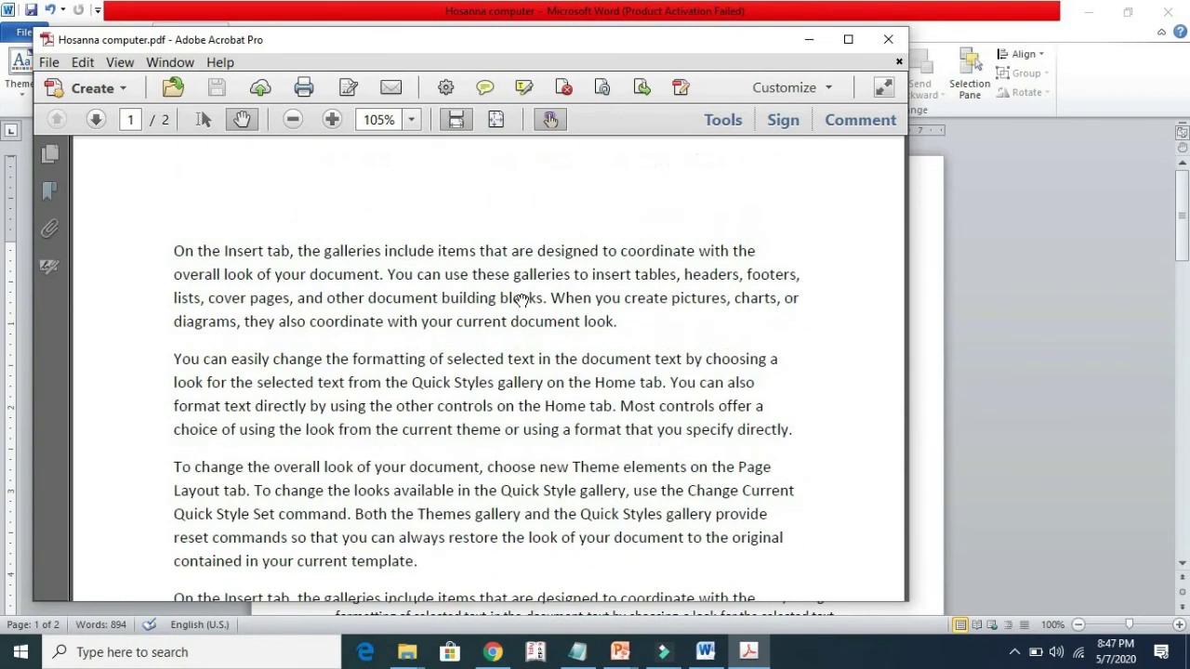
pyautogui.click(889, 40)
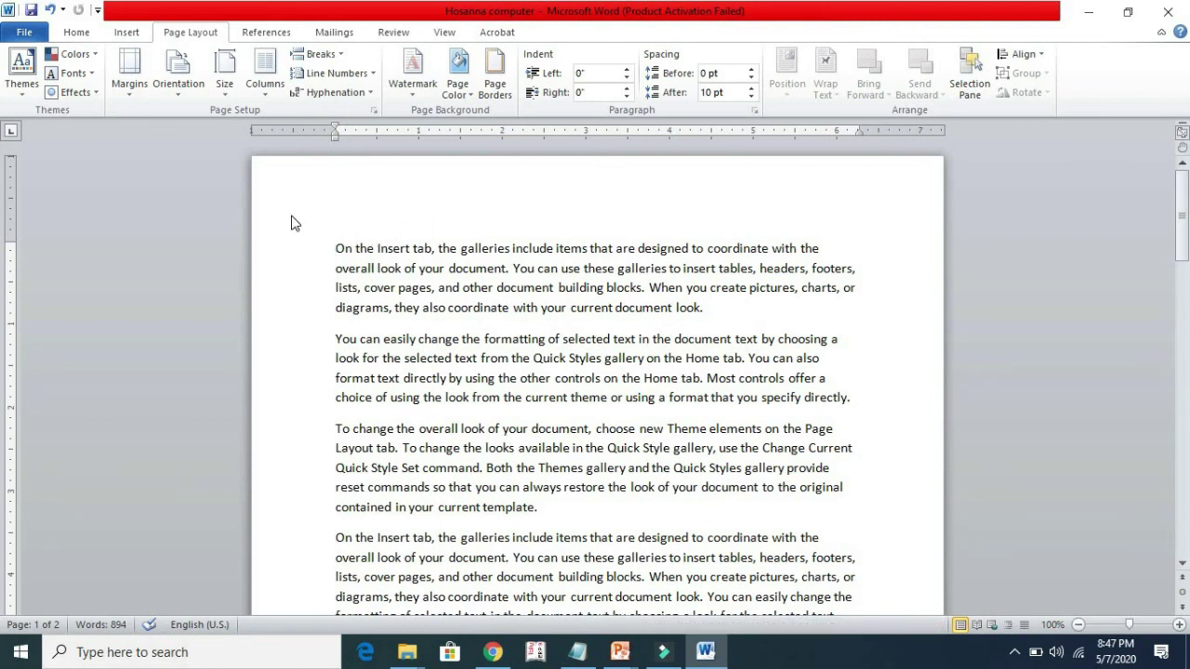
# Step: Show the Info page for Hosanna computer.docx: 1.21MB, 2 pages, 894 words
pyautogui.click(25, 33)
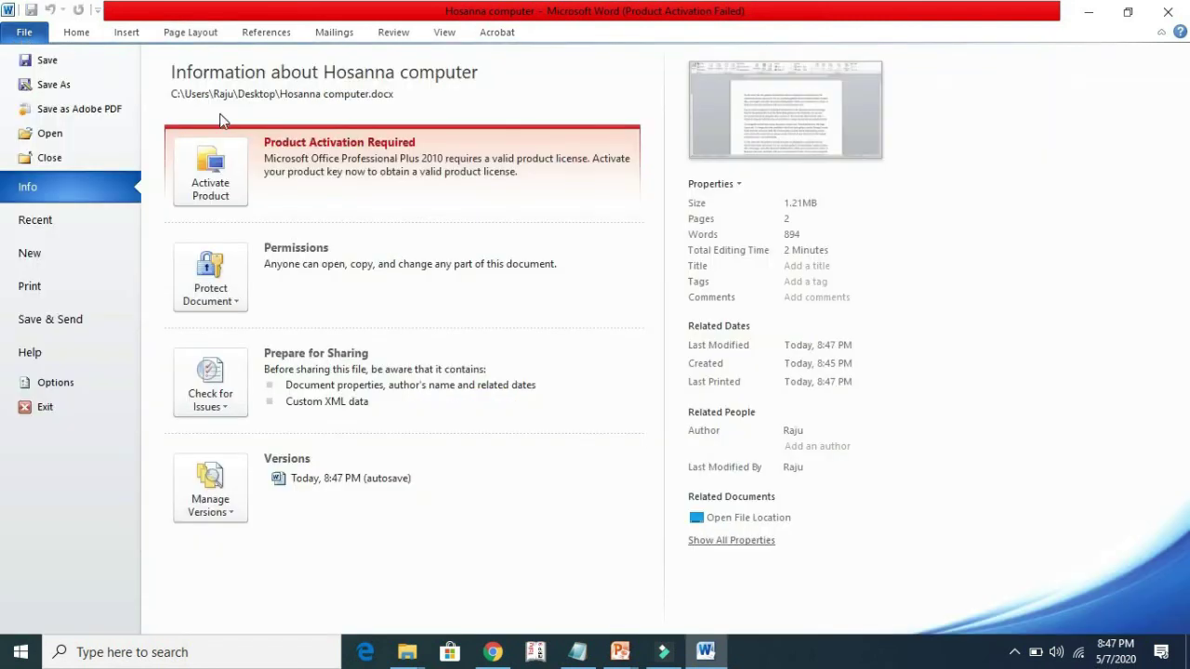
pyautogui.click(26, 39)
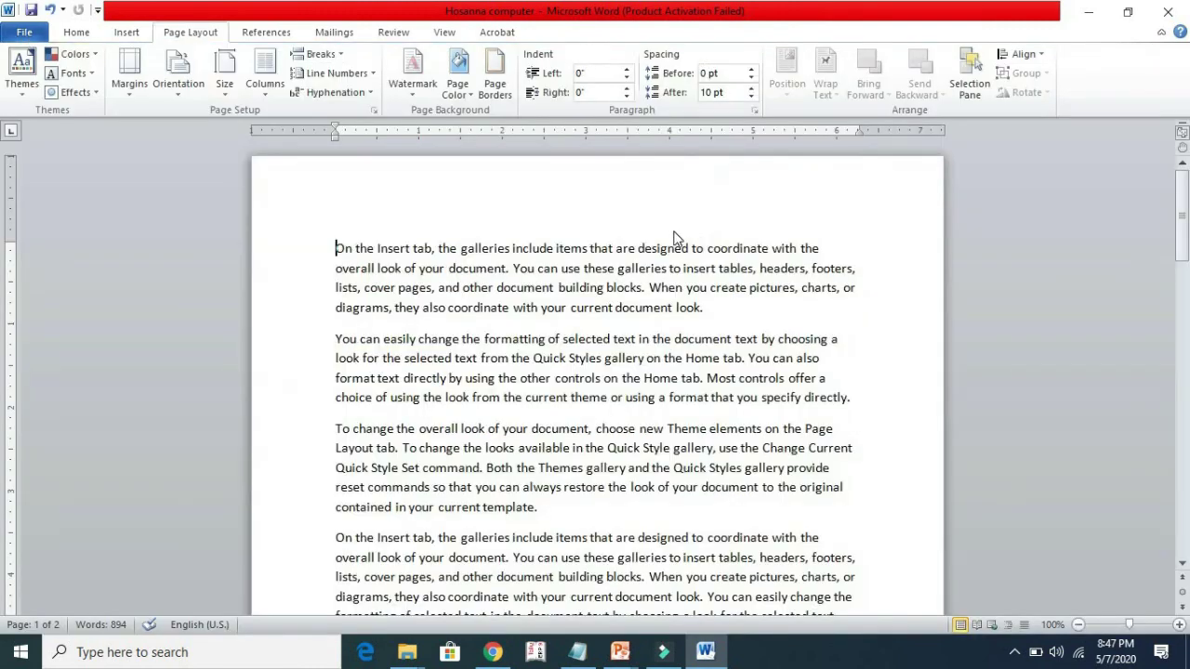
pyautogui.scroll(-10, 610, 207)
pyautogui.scroll(4, 610, 208)
pyautogui.scroll(6, 611, 210)
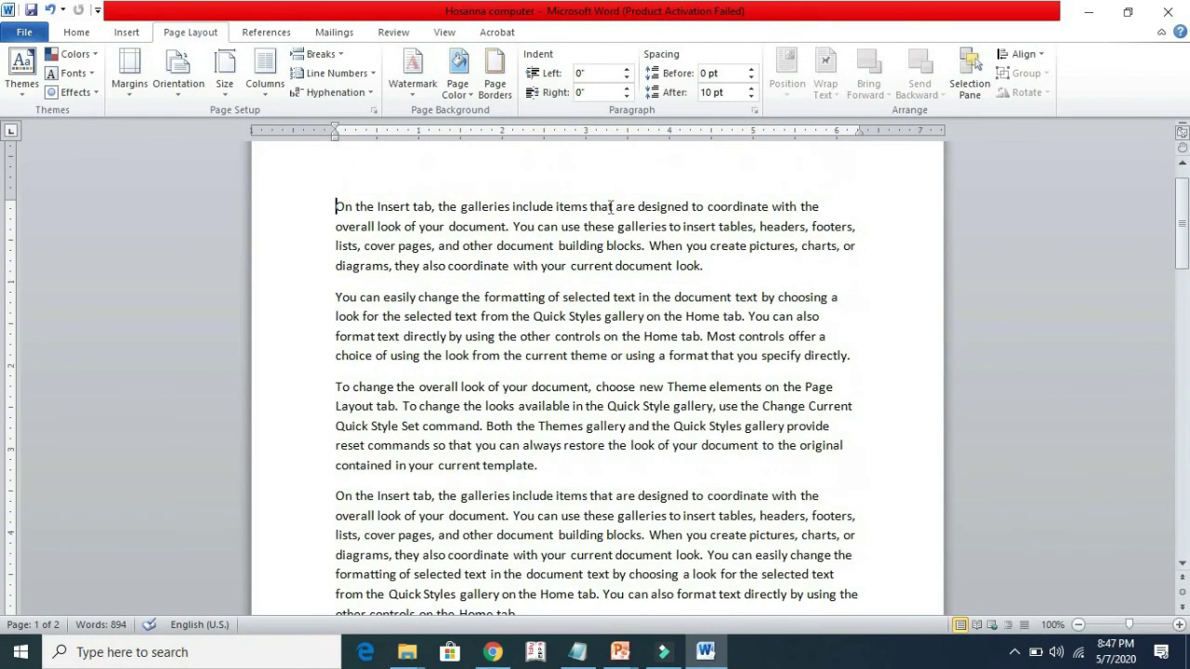
pyautogui.scroll(1, 610, 212)
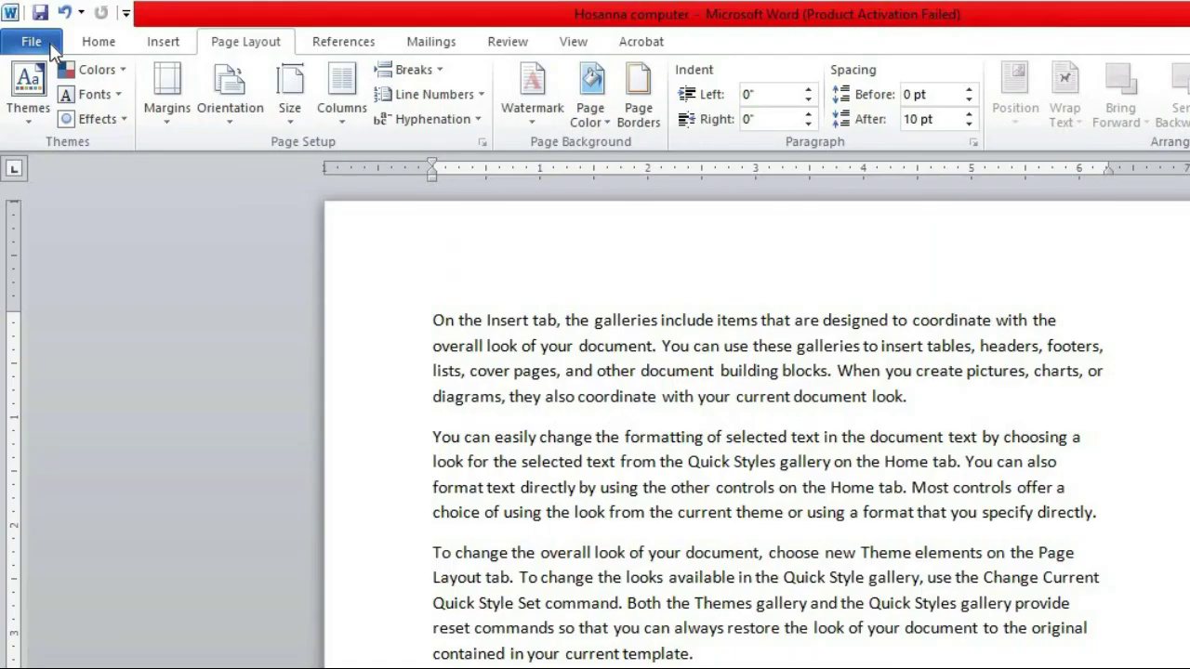
pyautogui.click(41, 39)
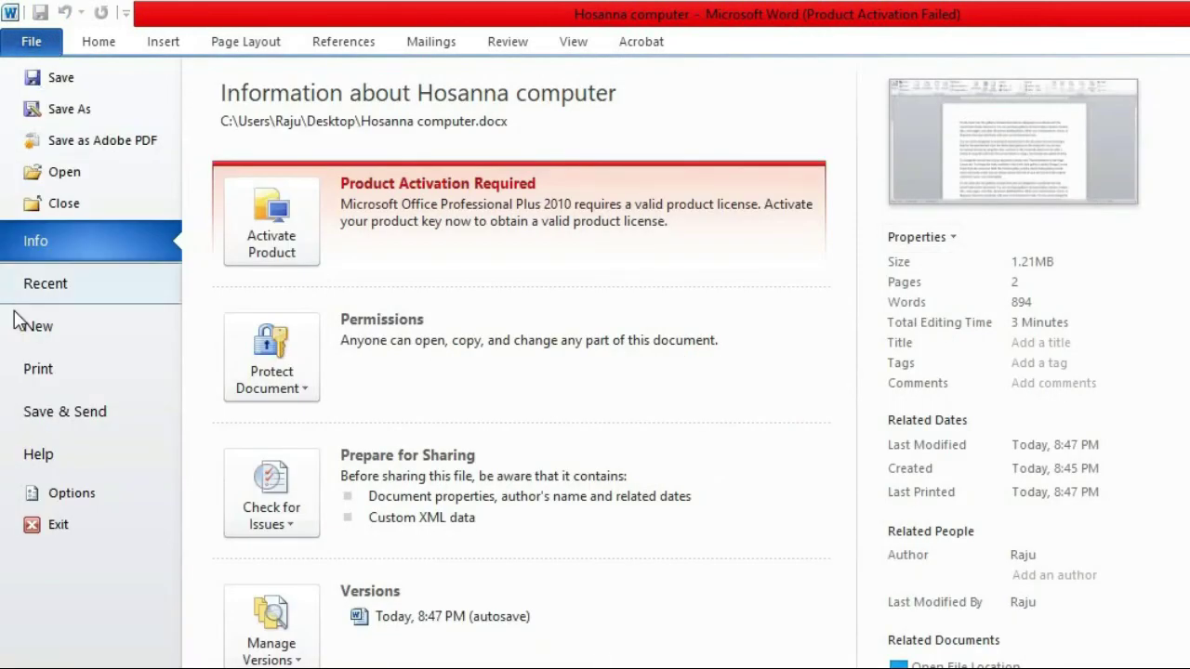
# Step: In the Print view, change the printer from Adobe PDF to Microsoft XPS Document Writer
pyautogui.click(39, 370)
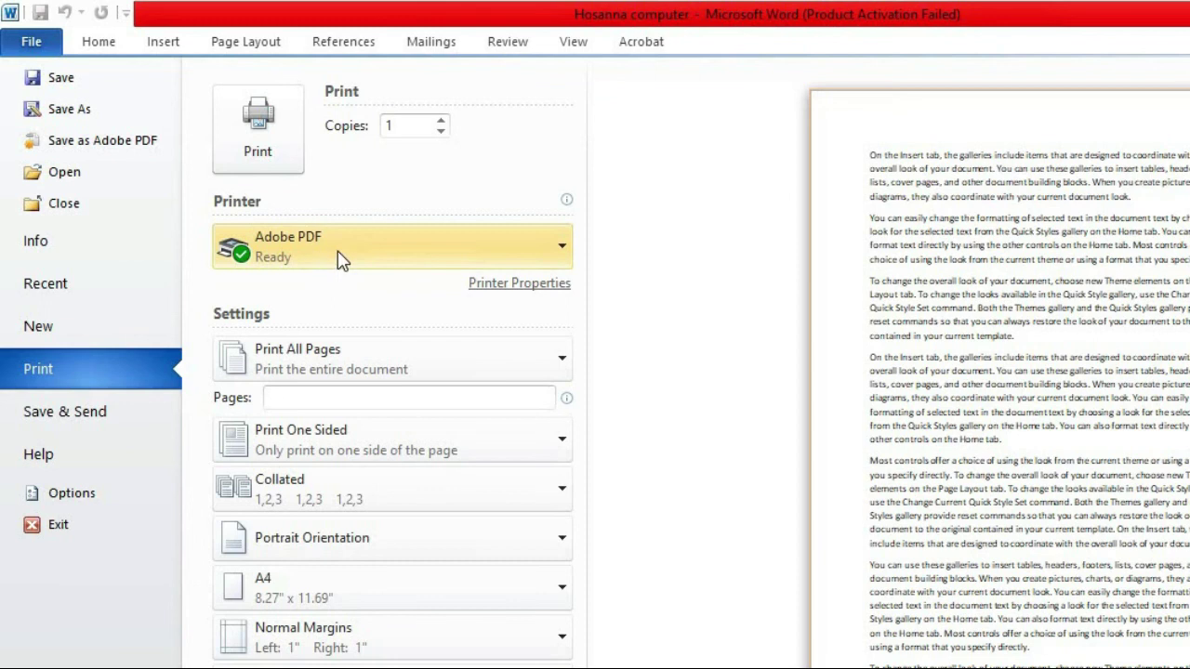
pyautogui.moveTo(296, 258)
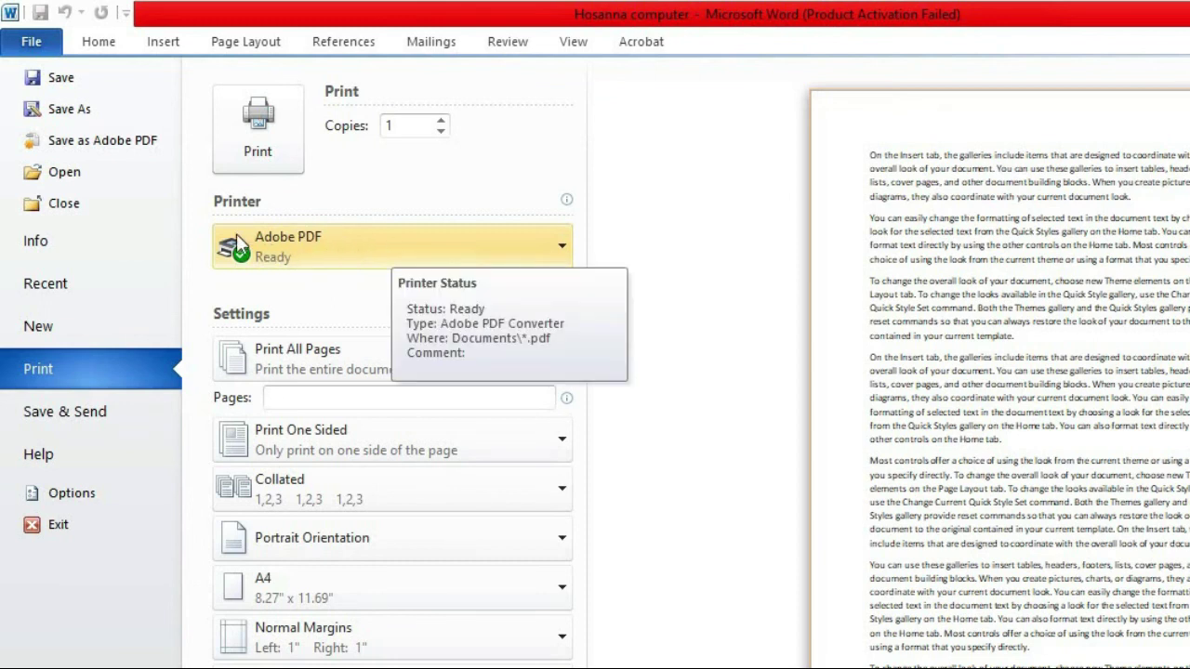
pyautogui.click(566, 251)
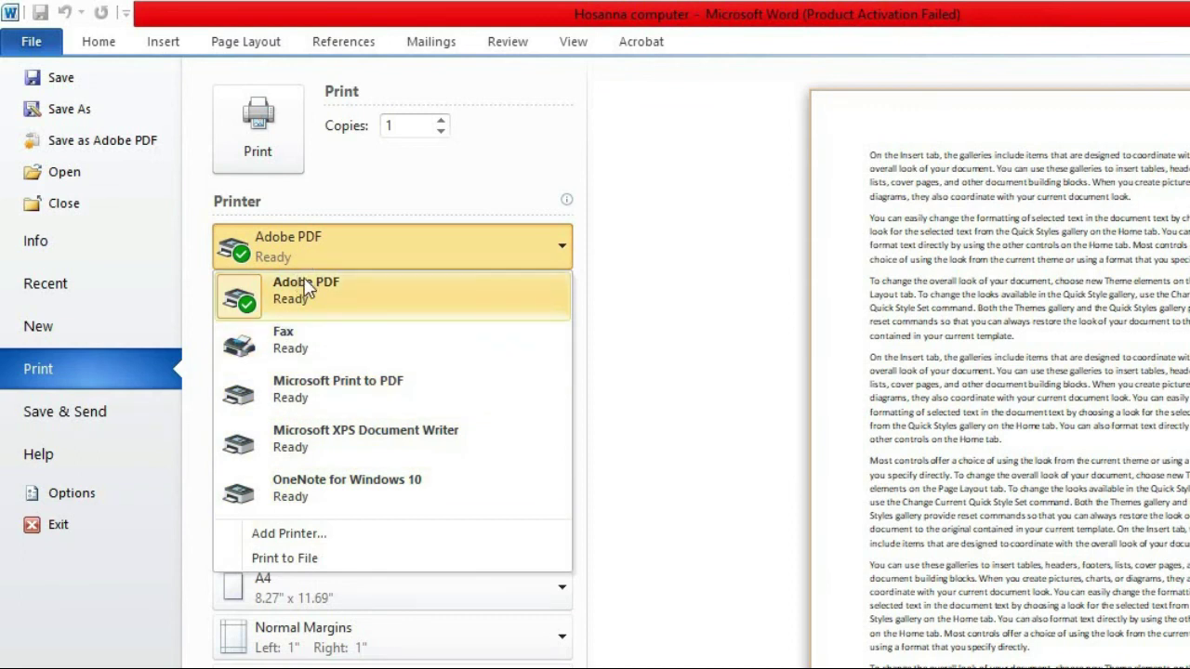
pyautogui.click(330, 455)
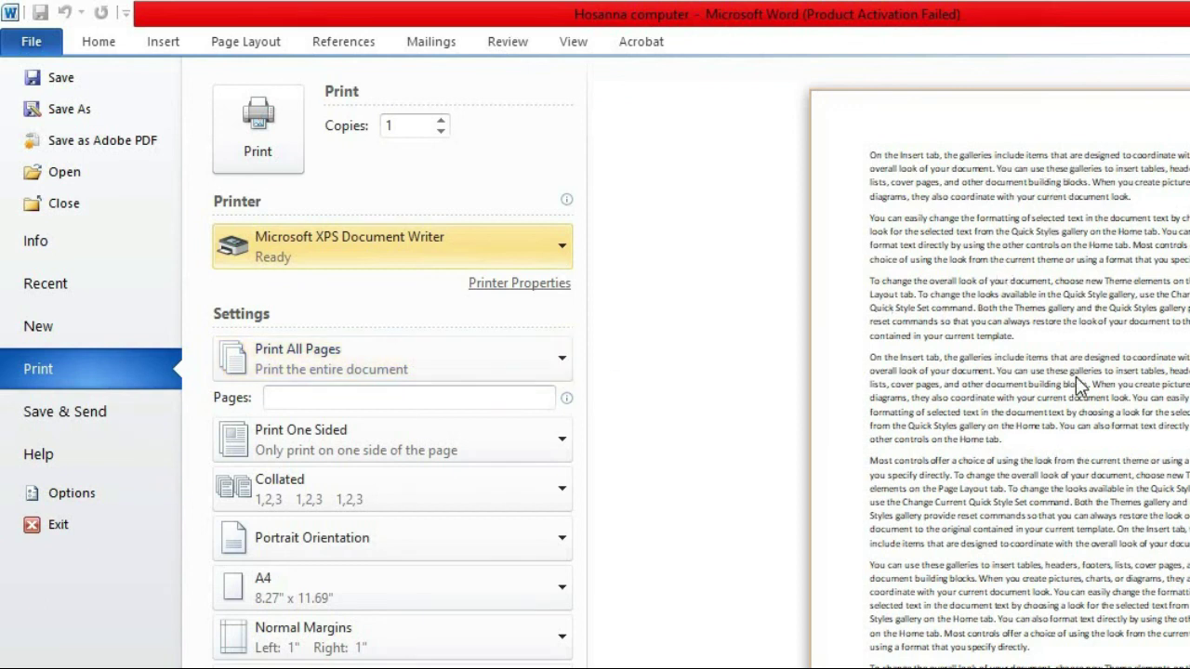
# Step: Change the page range from Print All Pages to Print Current Page
pyautogui.click(563, 363)
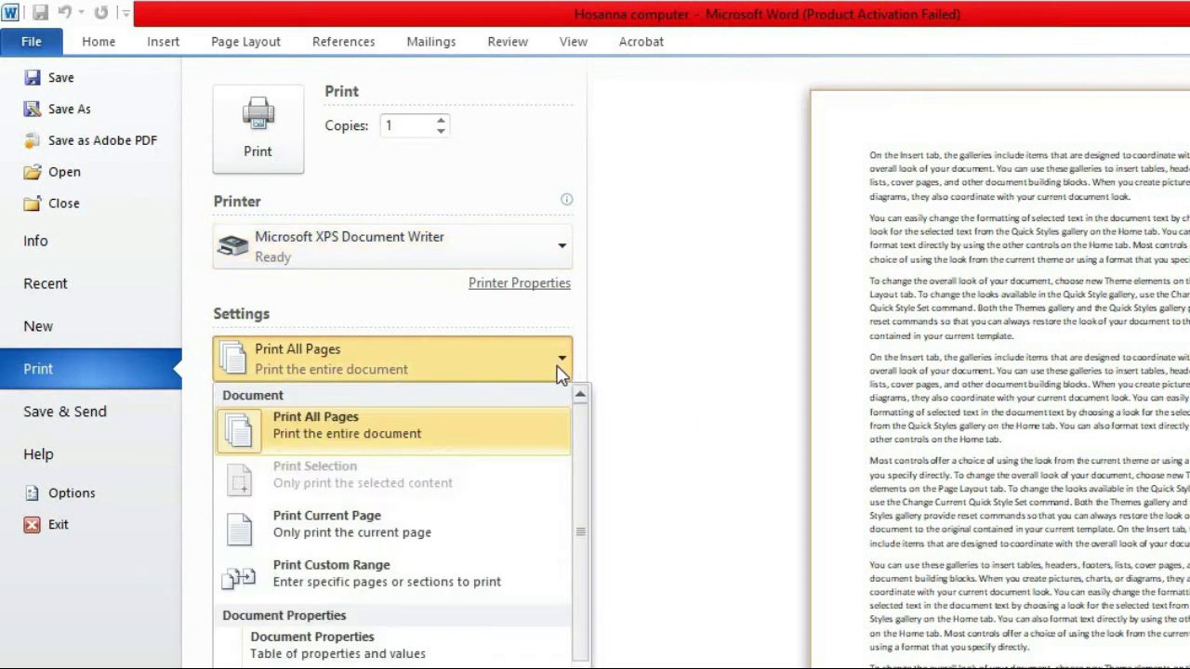
pyautogui.click(332, 525)
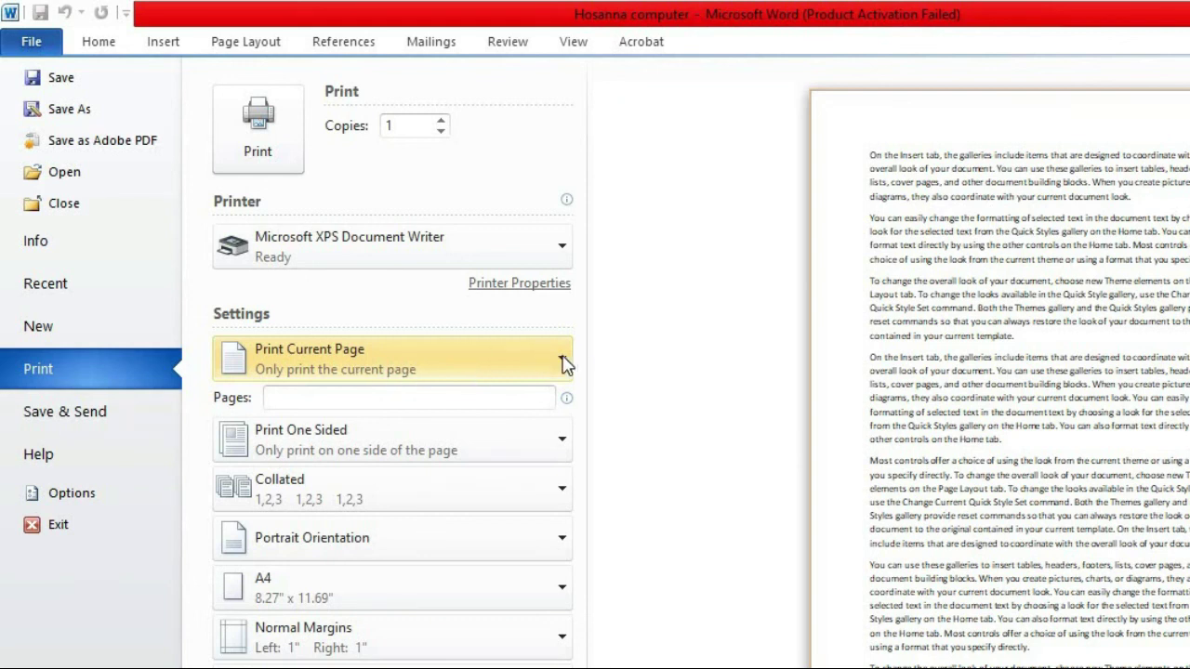
pyautogui.click(561, 363)
pyautogui.click(371, 416)
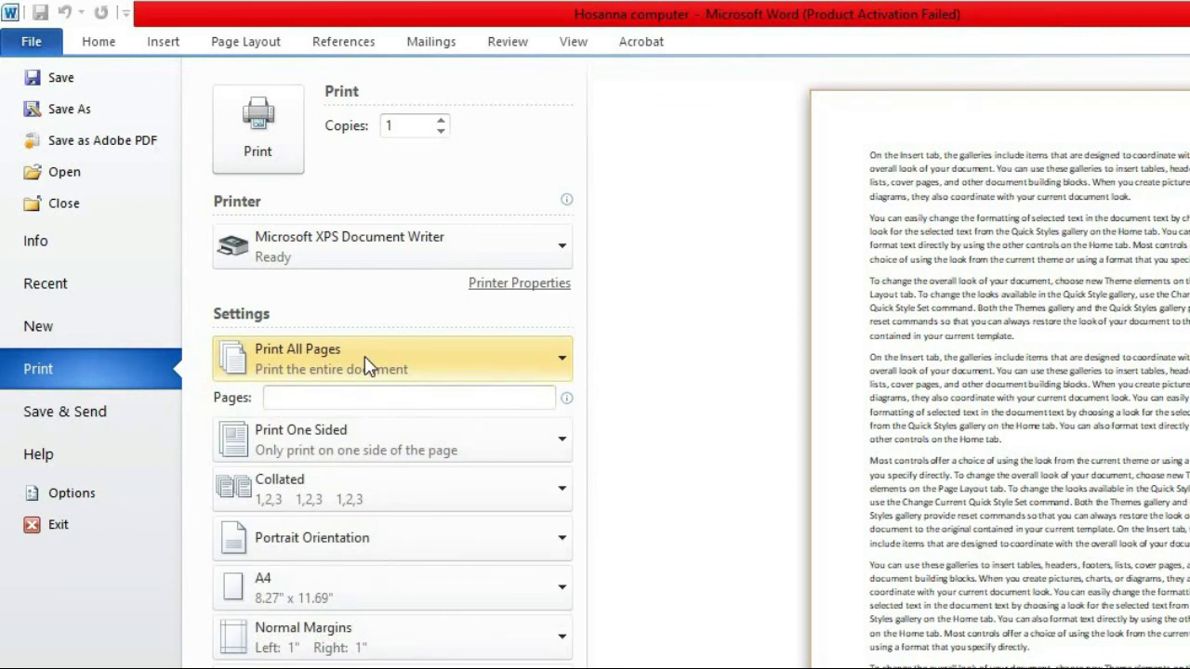
pyautogui.click(564, 366)
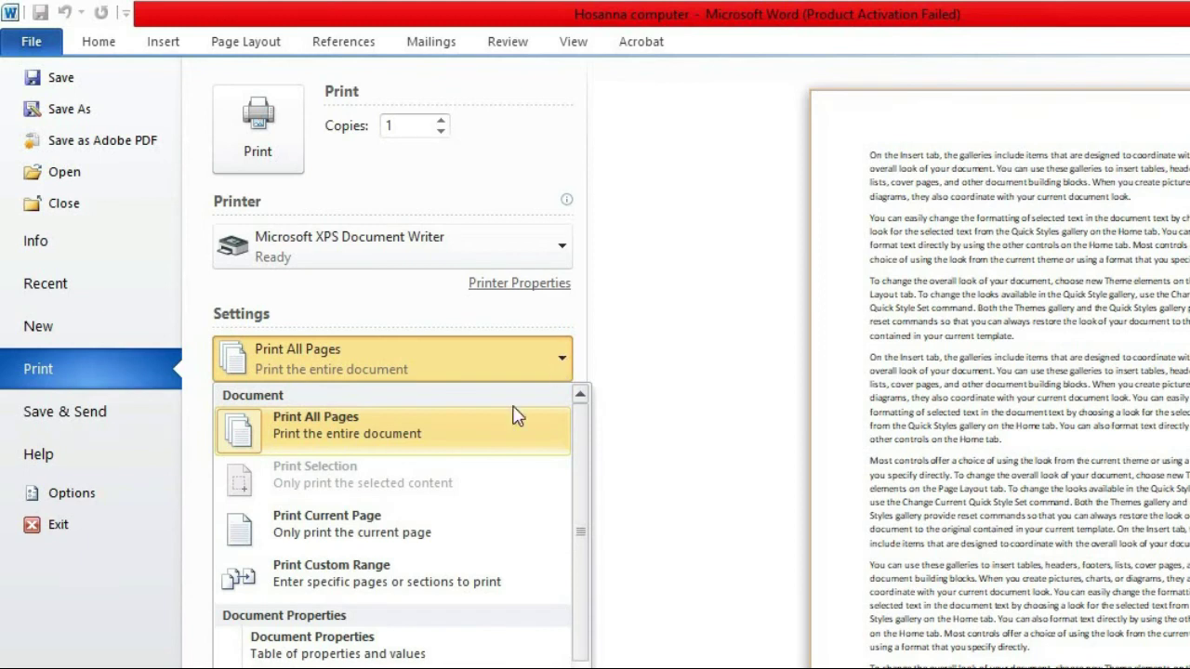
pyautogui.click(402, 526)
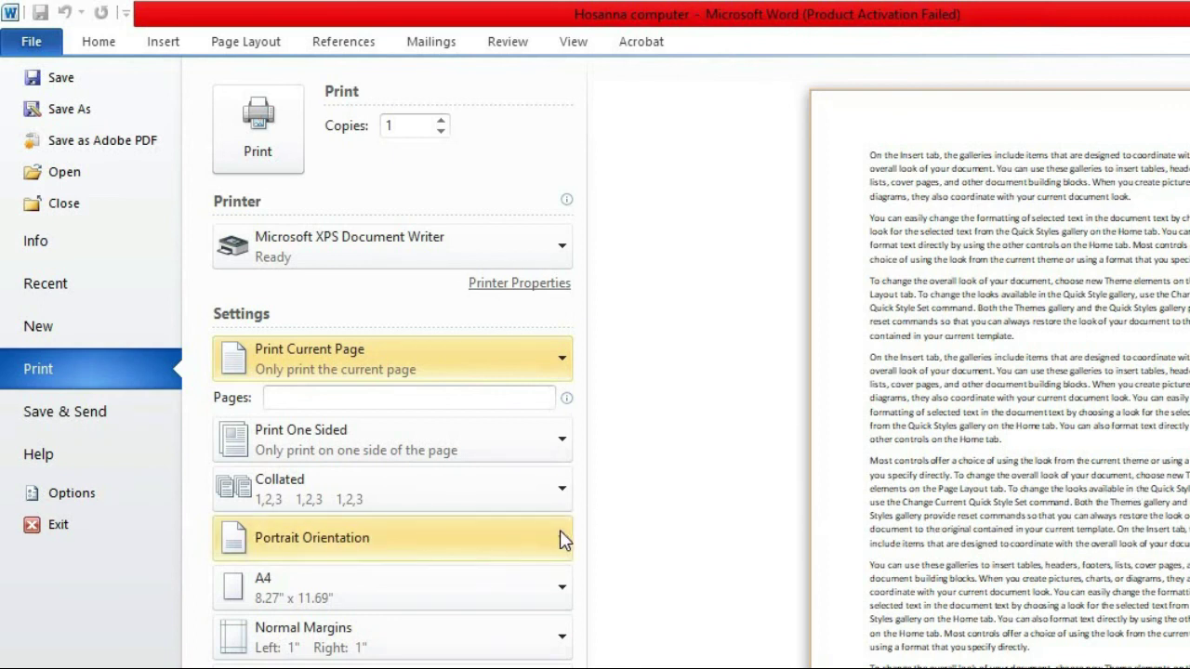
# Step: Try landscape, then return to portrait, keeping A4 paper and Normal margins
pyautogui.click(562, 540)
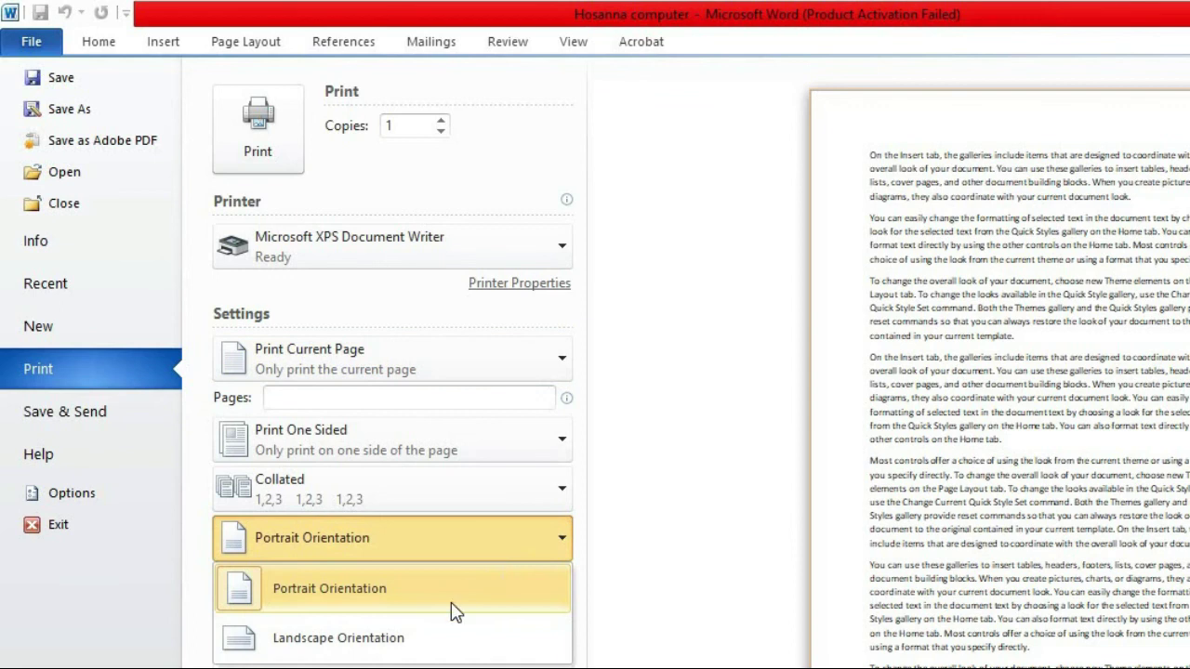
pyautogui.click(409, 629)
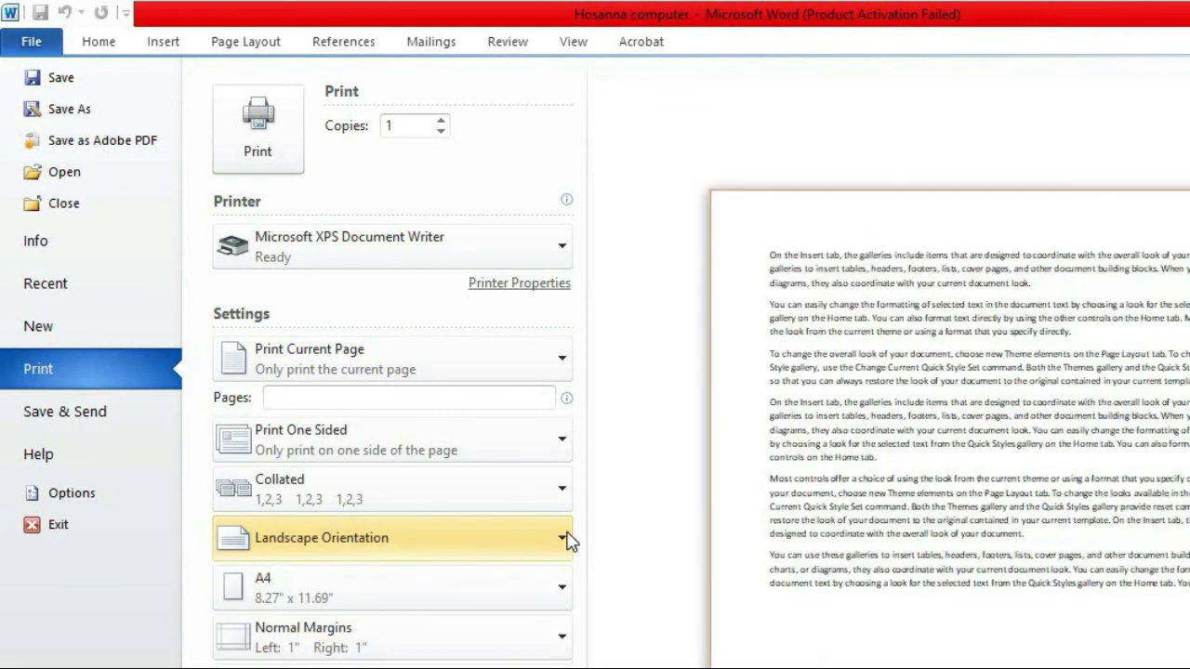
pyautogui.click(562, 540)
pyautogui.click(400, 588)
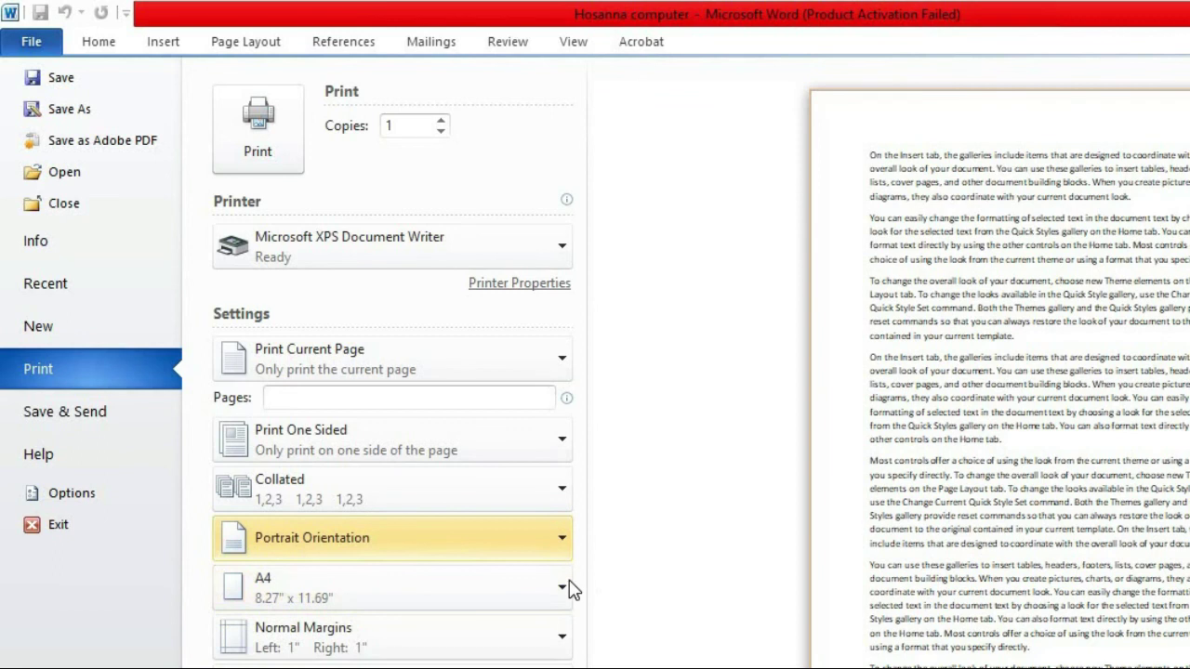
pyautogui.click(563, 587)
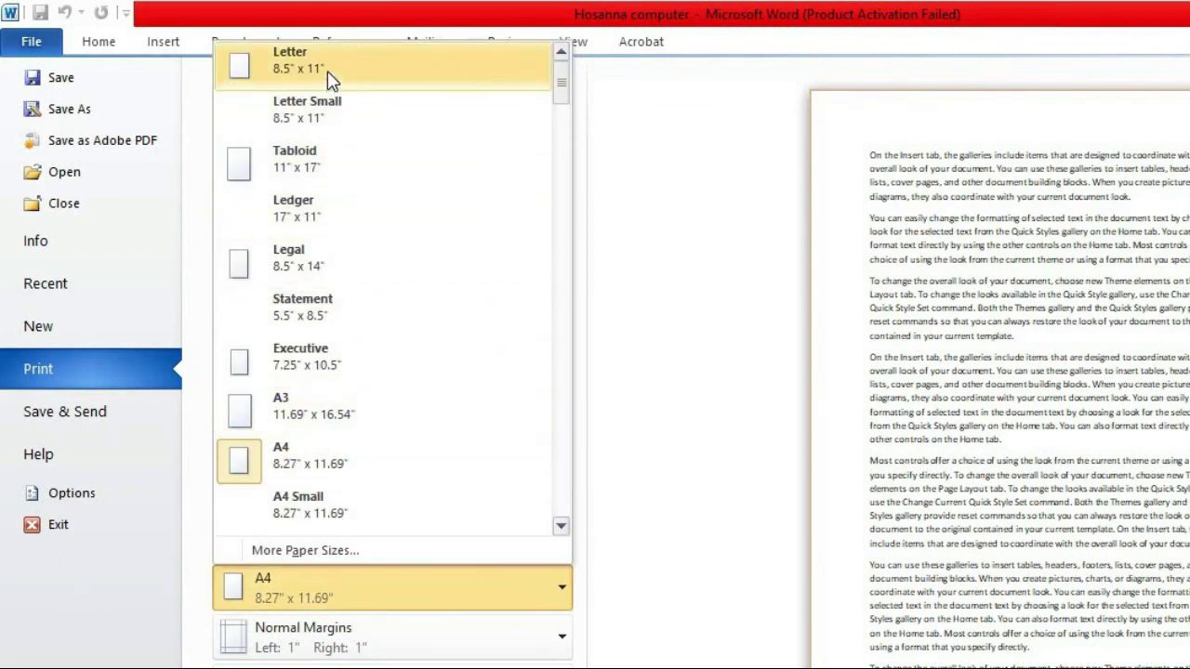
pyautogui.click(316, 580)
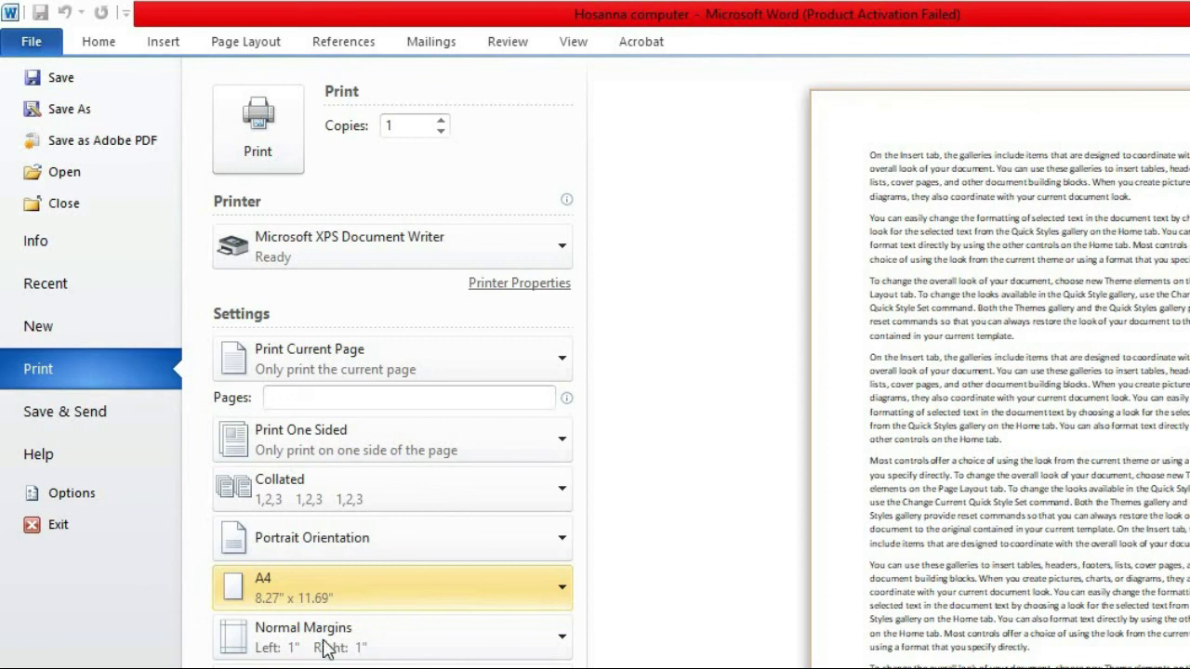
pyautogui.click(565, 641)
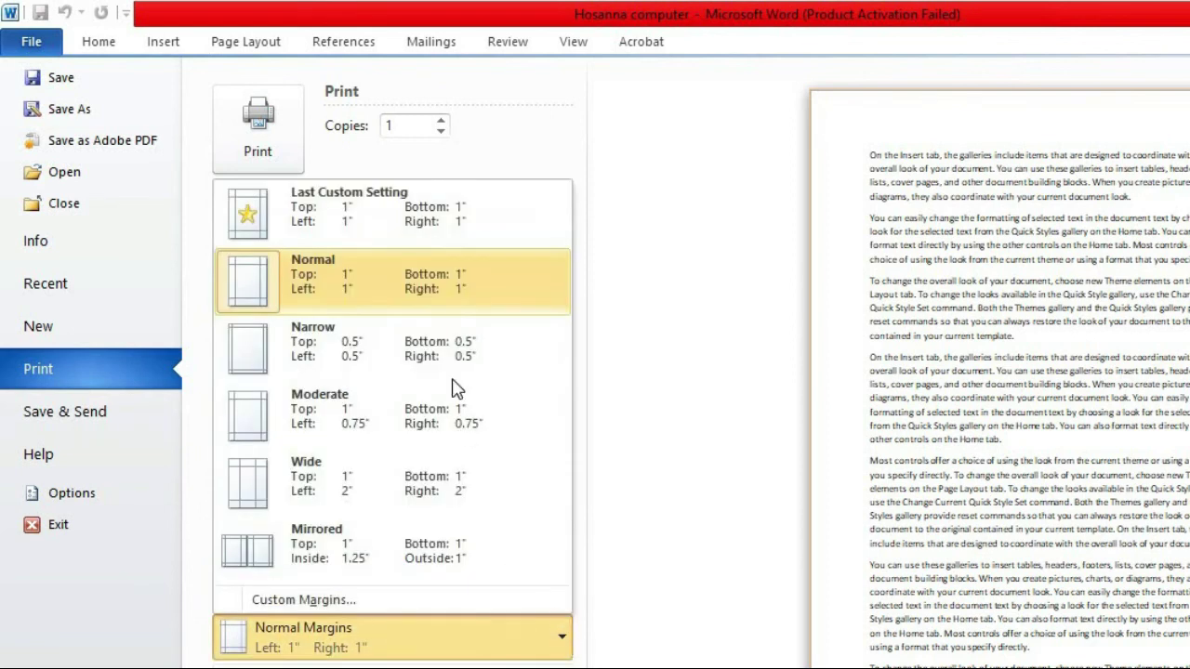
pyautogui.click(467, 307)
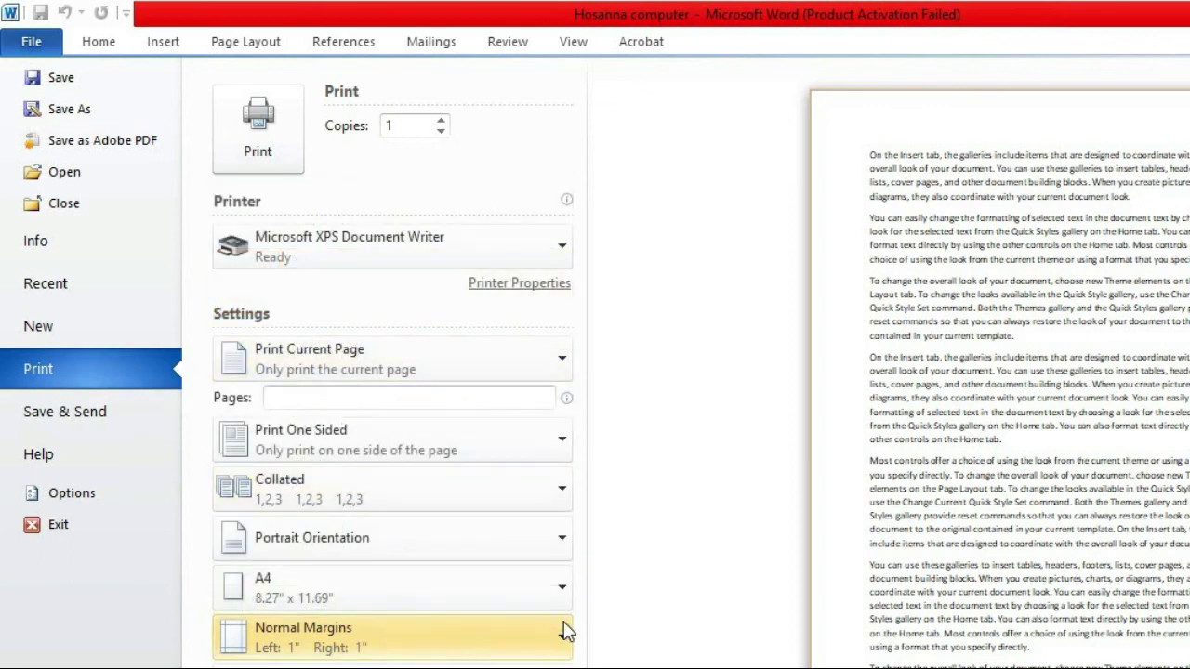
# Step: Set the number of copies to 2
pyautogui.scroll(-3, 718, 344)
pyautogui.scroll(2, 718, 344)
pyautogui.doubleClick(441, 125)
pyautogui.tripleClick(441, 125)
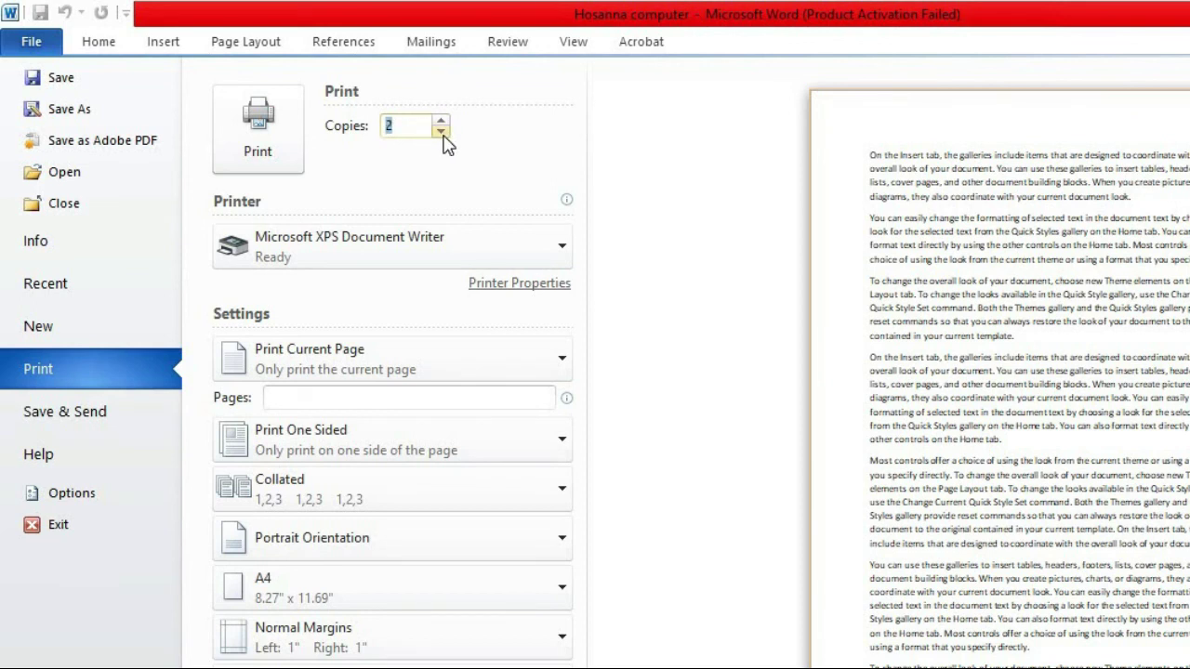
pyautogui.click(441, 120)
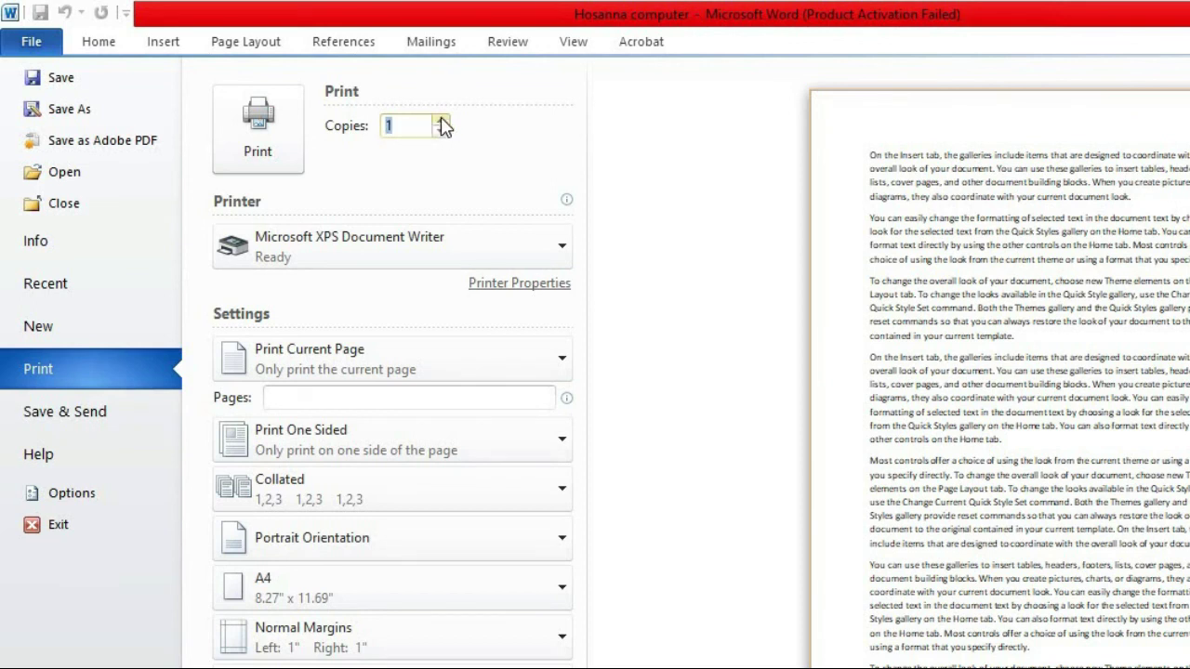